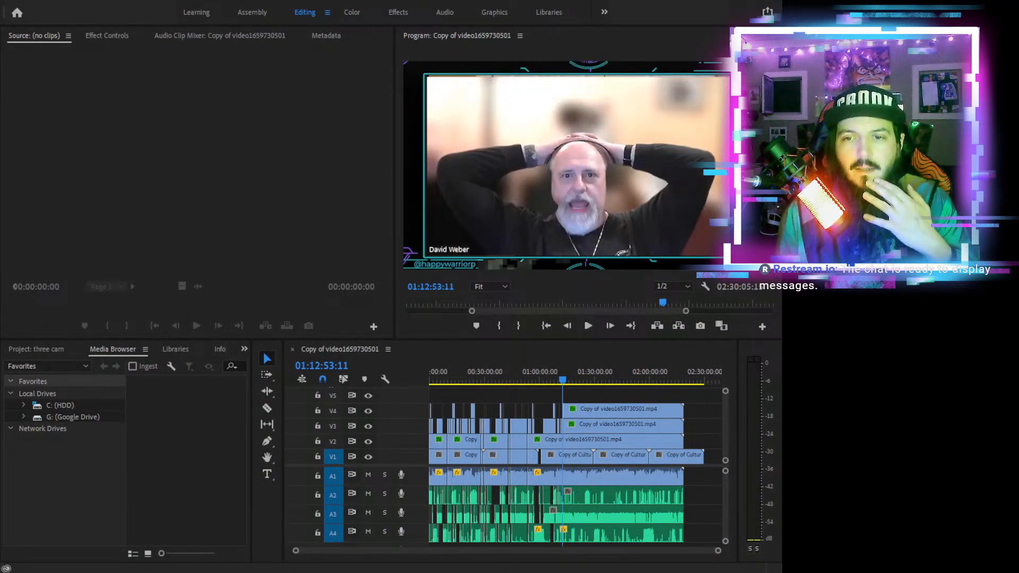
Play the sequence around 01:13:00 to review the camera switch where the long V4 clip begins
key(alt+Tab)
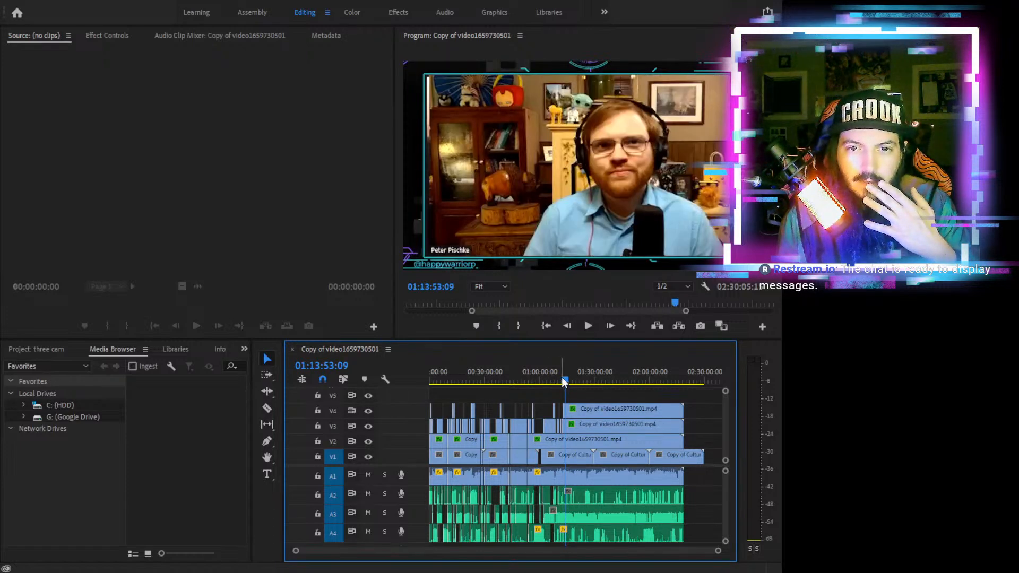
drag(556, 379, 562, 384)
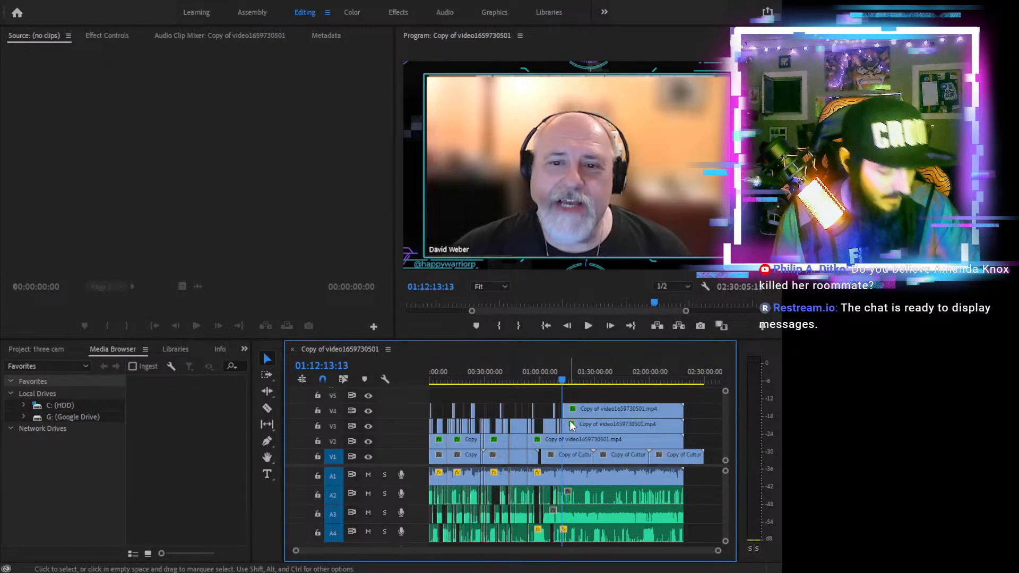
scroll(572, 425, up, 10)
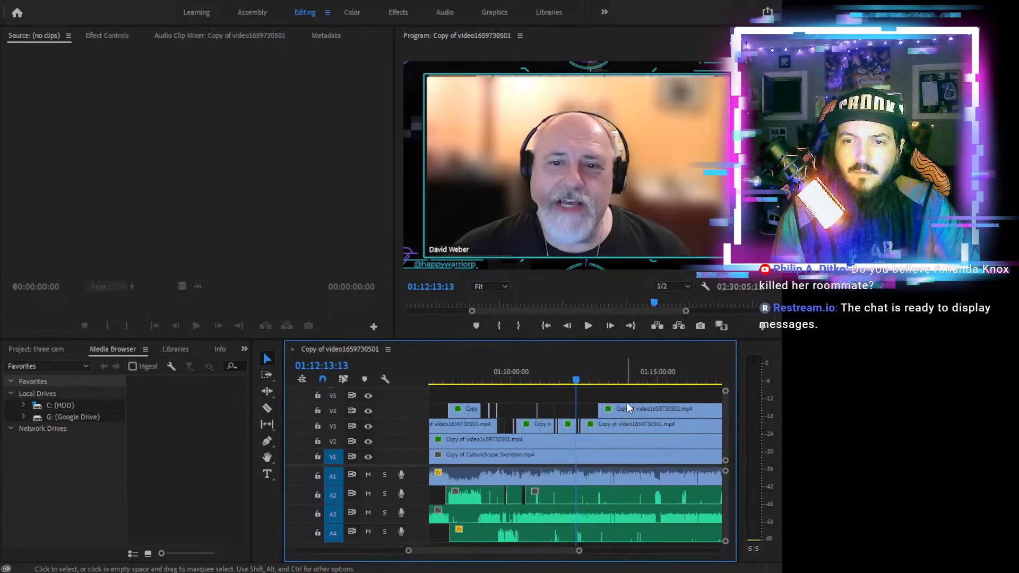
drag(587, 370, 615, 384)
click(589, 326)
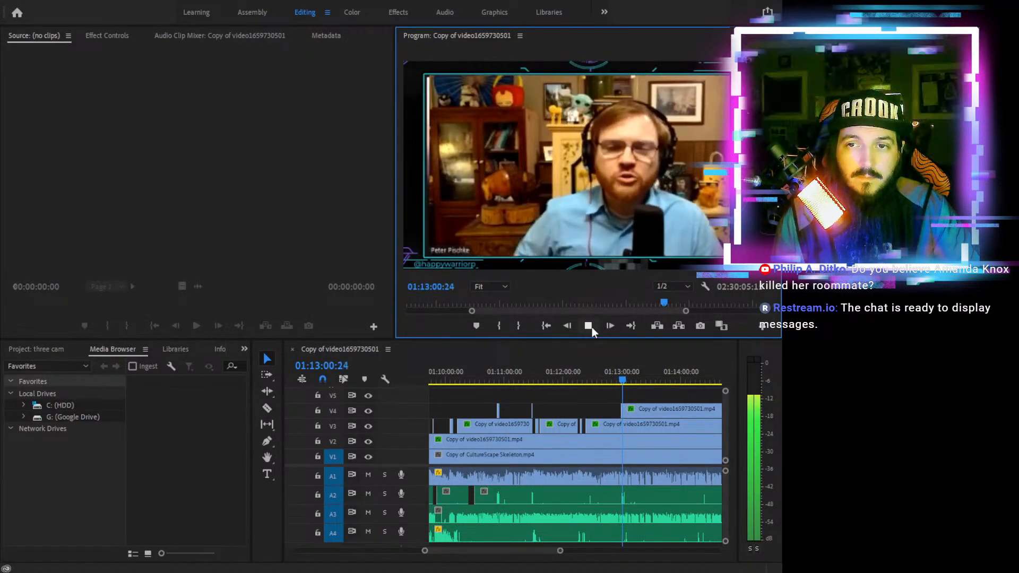
click(591, 327)
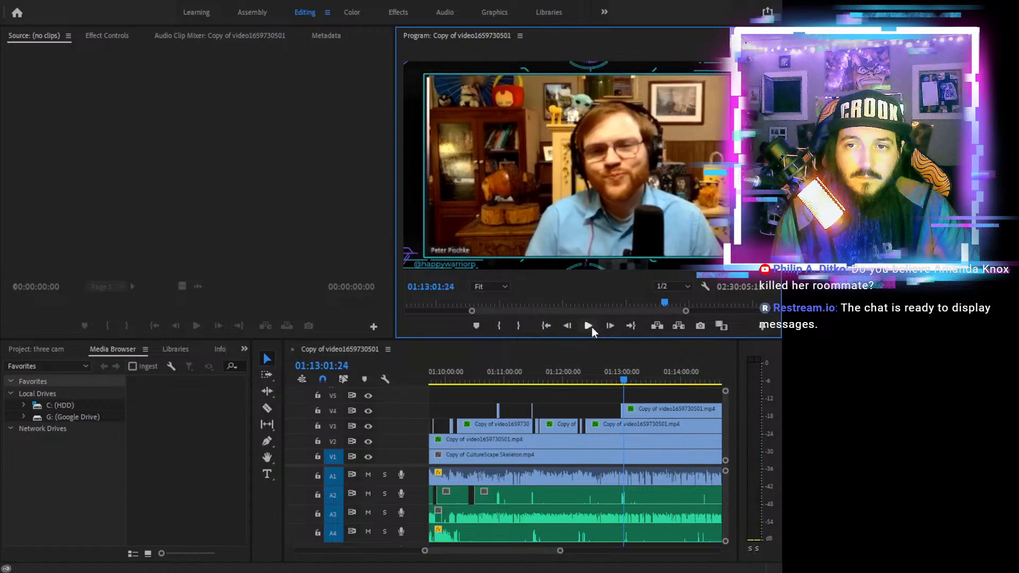
Extend the start of the V4 clip near 01:13:00 slightly earlier, to about 01:12:59:13
drag(611, 378, 619, 377)
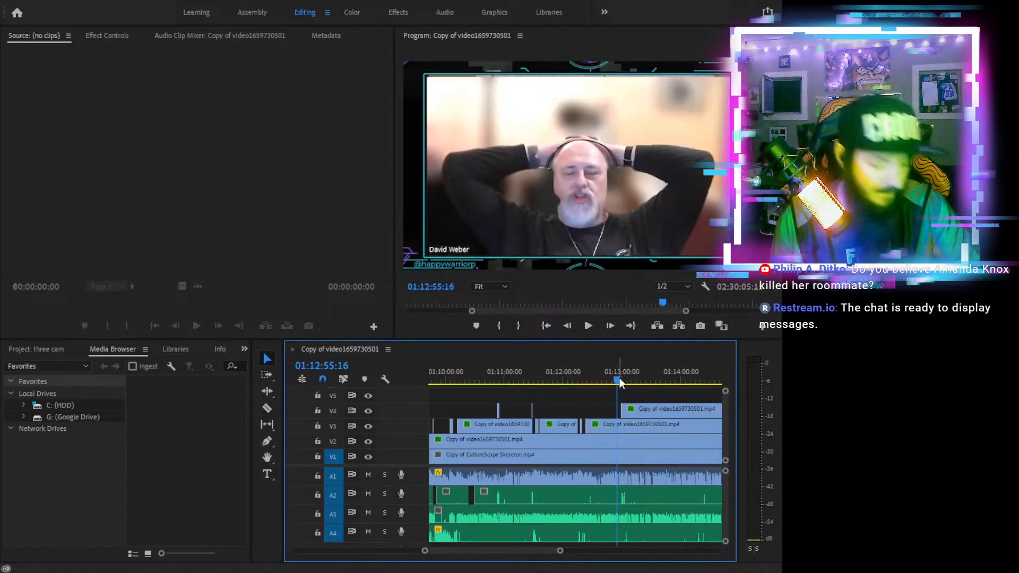
key(equal)
key(equal)
key(equal)
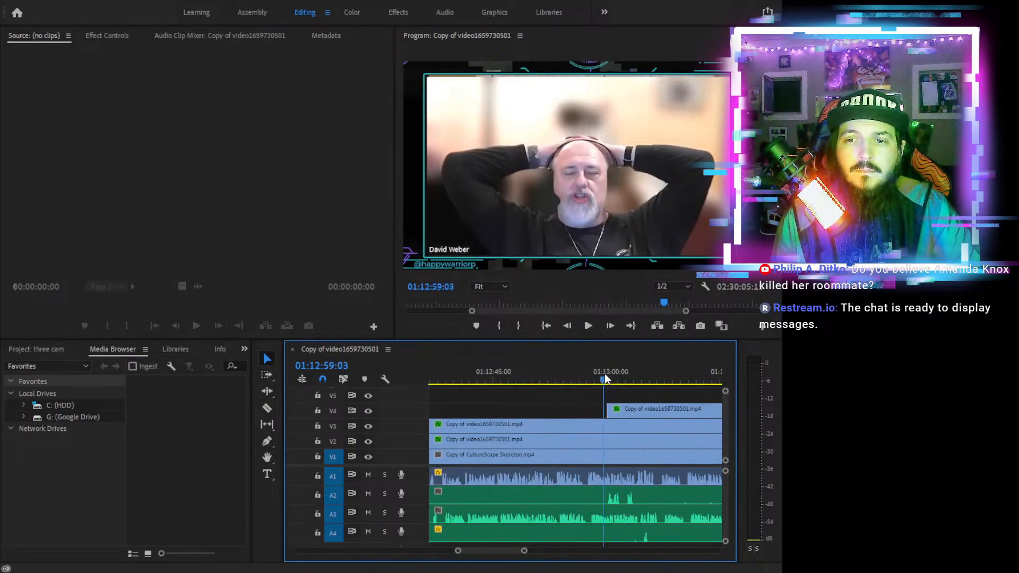
click(603, 374)
click(591, 326)
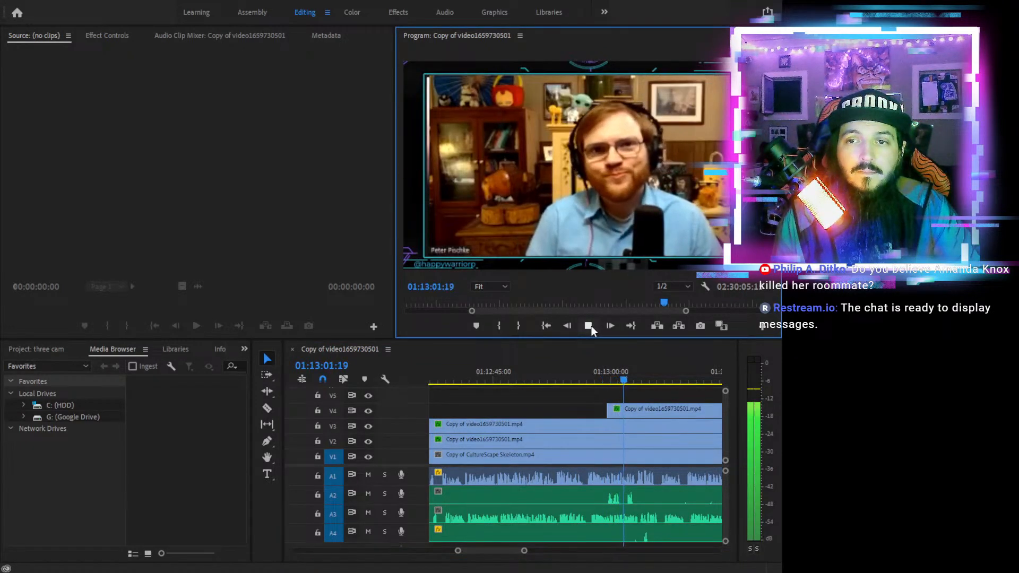
click(591, 326)
click(606, 375)
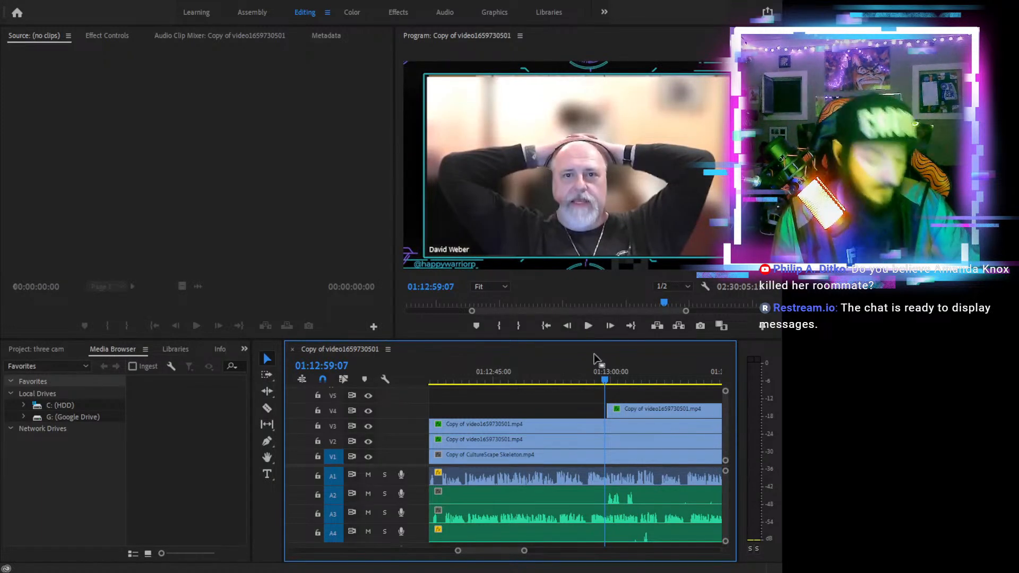
key(equal)
key(equal)
key(equal)
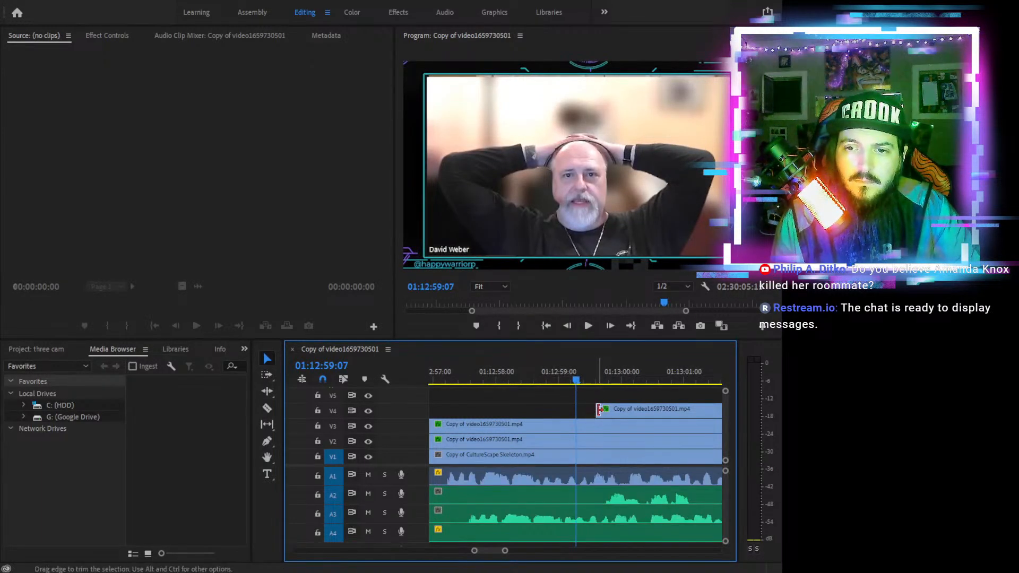
drag(595, 410, 591, 409)
Split the V4 clip at 01:13:01:15 and trim the start of the following segment to 01:13:02:05
click(588, 326)
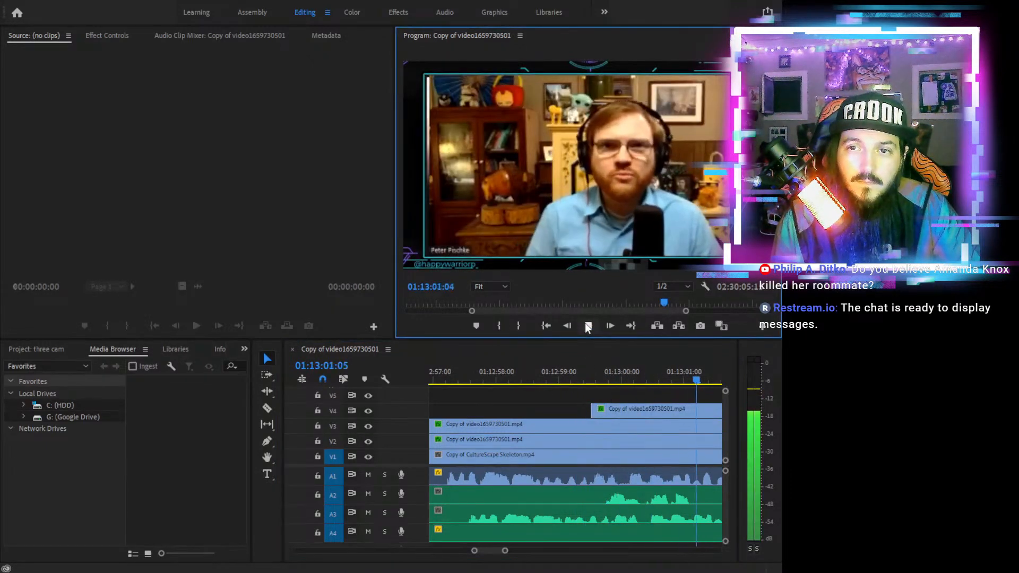
click(588, 326)
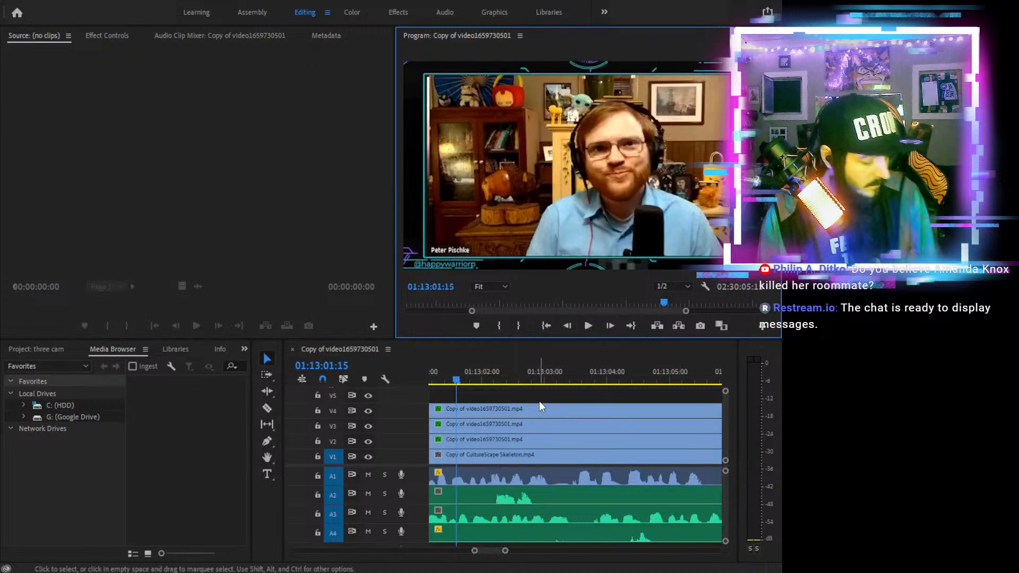
key(c)
click(458, 409)
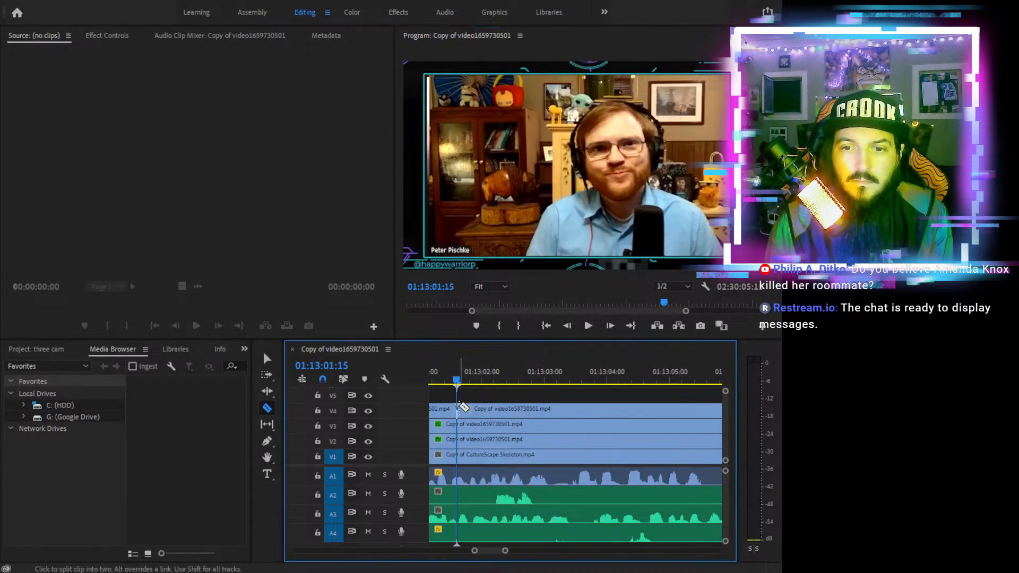
key(v)
drag(460, 406, 491, 382)
click(495, 374)
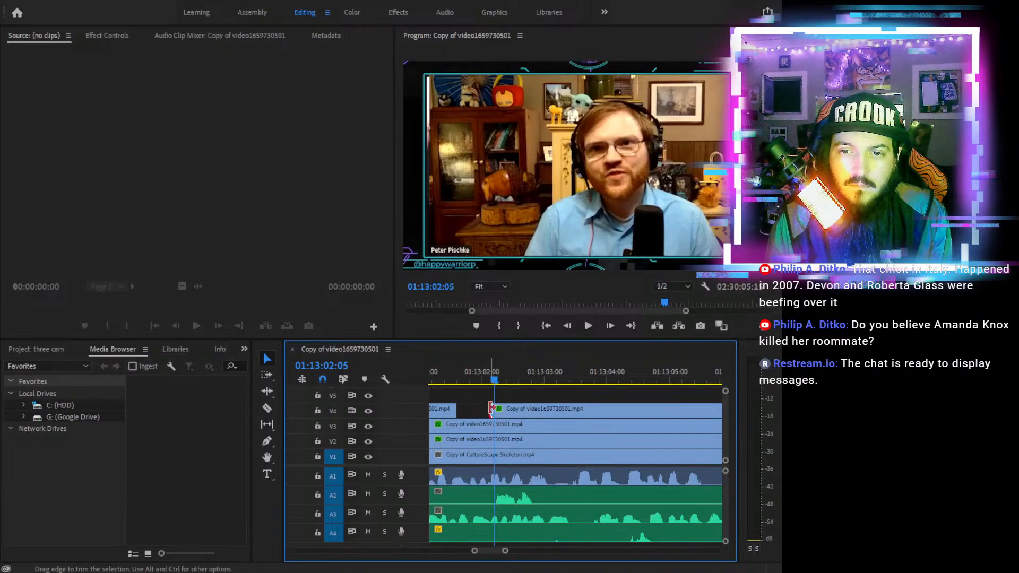
drag(493, 408, 457, 378)
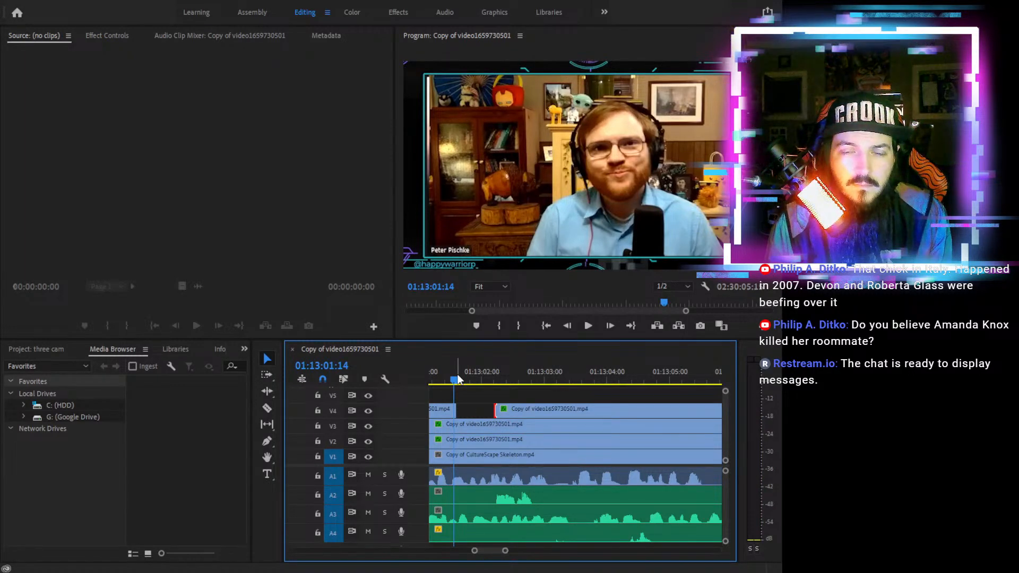
Play back the camera changes around the new V4 gap, from before 01:13:00 up to 01:13:03:13
click(583, 327)
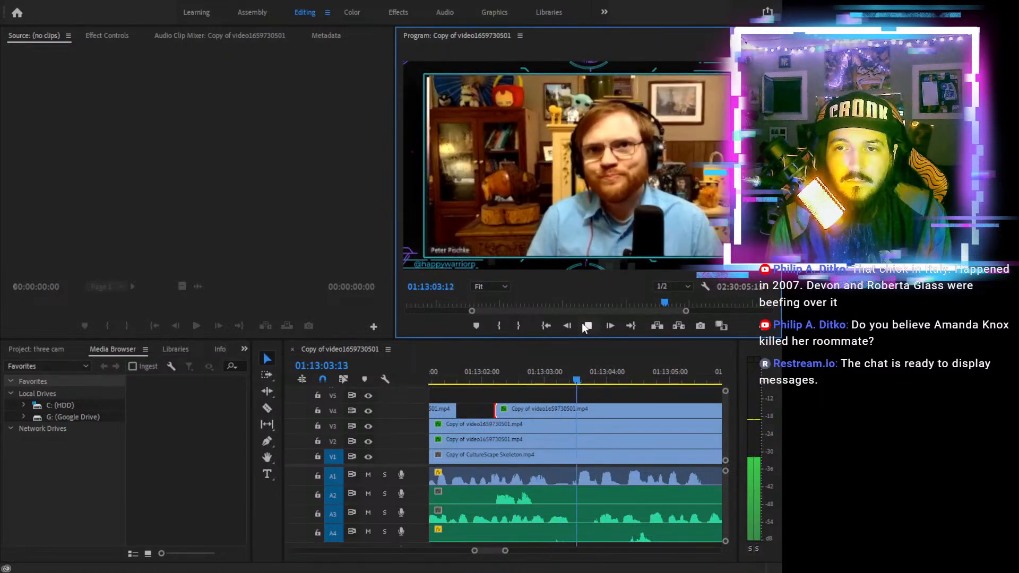
click(453, 381)
mouse_move(454, 380)
mouse_down()
mouse_move(340, 377)
mouse_move(476, 376)
mouse_move(463, 377)
mouse_up()
key(minus)
key(minus)
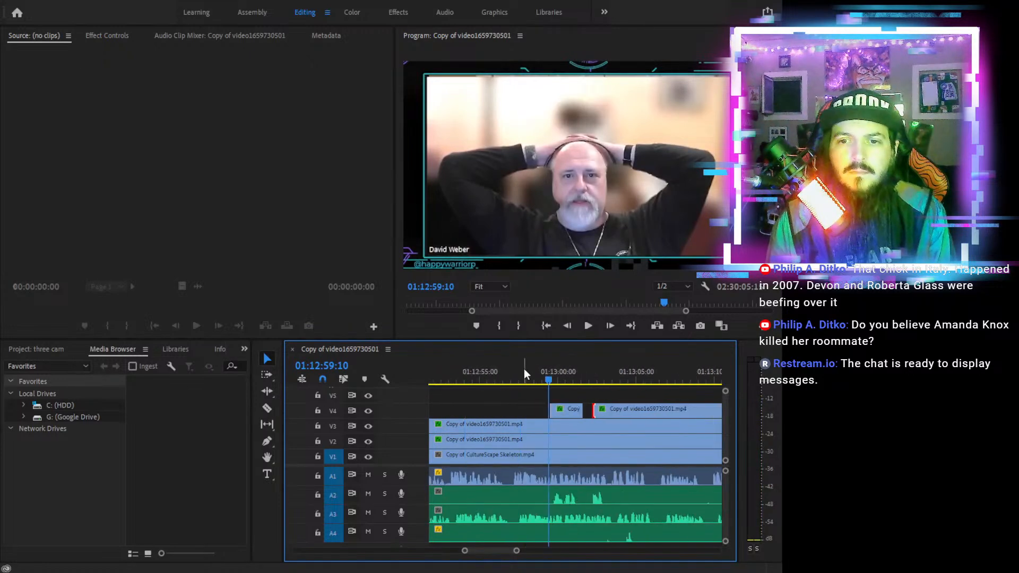
click(530, 370)
click(587, 326)
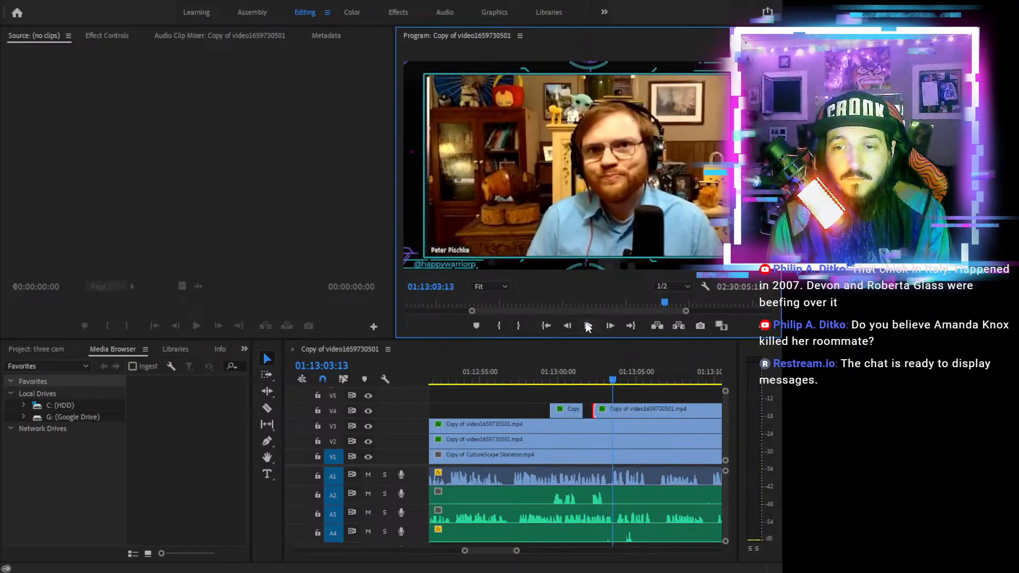
Cut A2 where the short V4 segment ends, trim its next part to 01:13:03:13, and trim the following V4 clip's start to about 01:13:13
key(c)
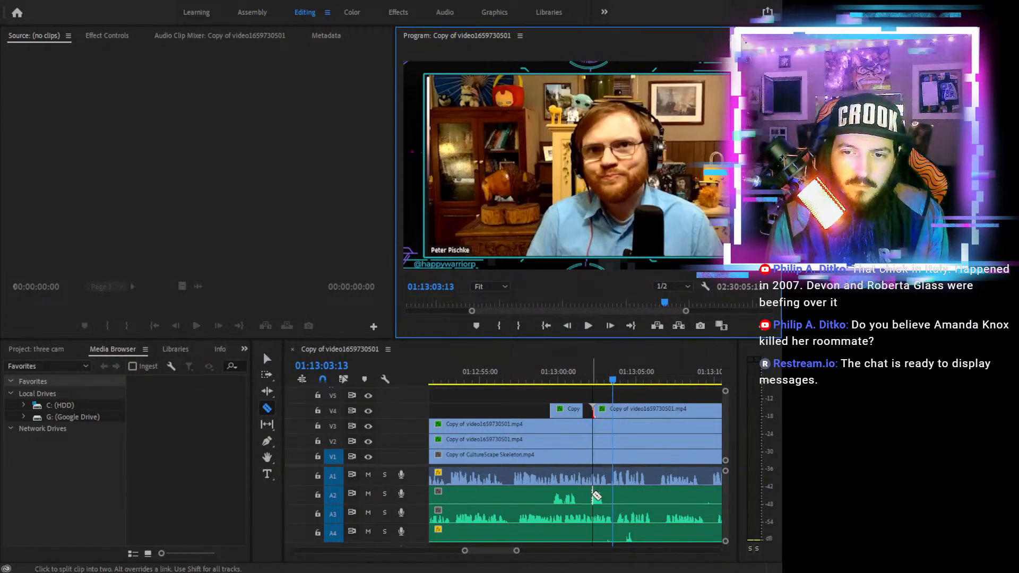
key(v)
drag(596, 490, 614, 489)
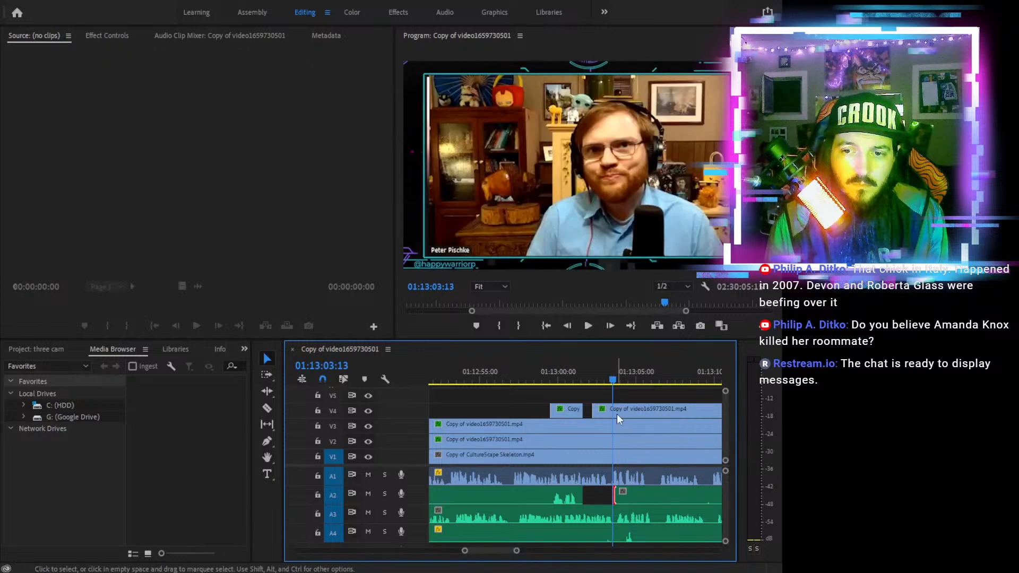
mouse_move(623, 404)
mouse_down()
mouse_move(711, 409)
mouse_move(642, 410)
mouse_up()
Check the following section by playback and trim the start of the remaining A2 clip to 01:14:26:13
click(495, 376)
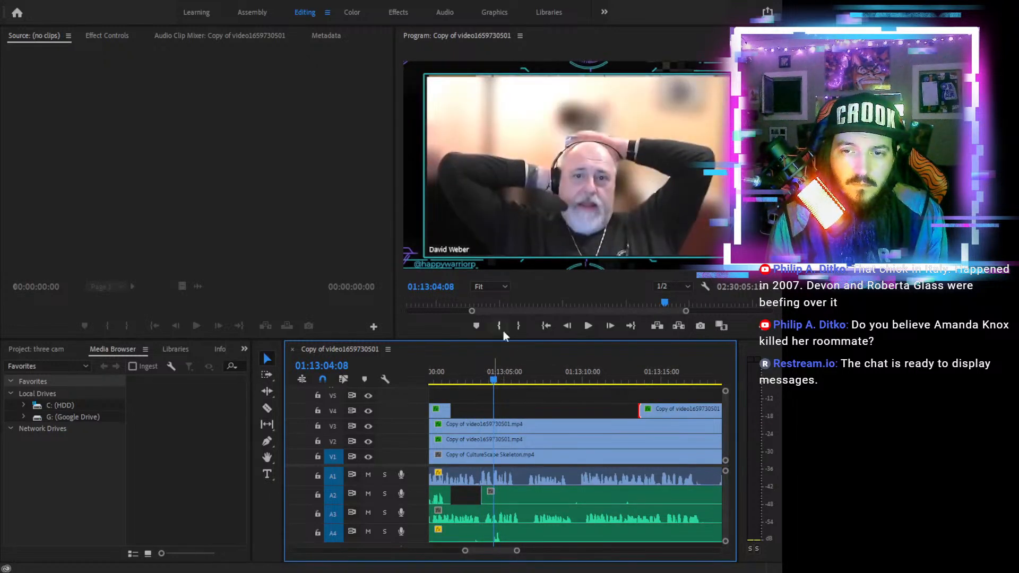
click(594, 321)
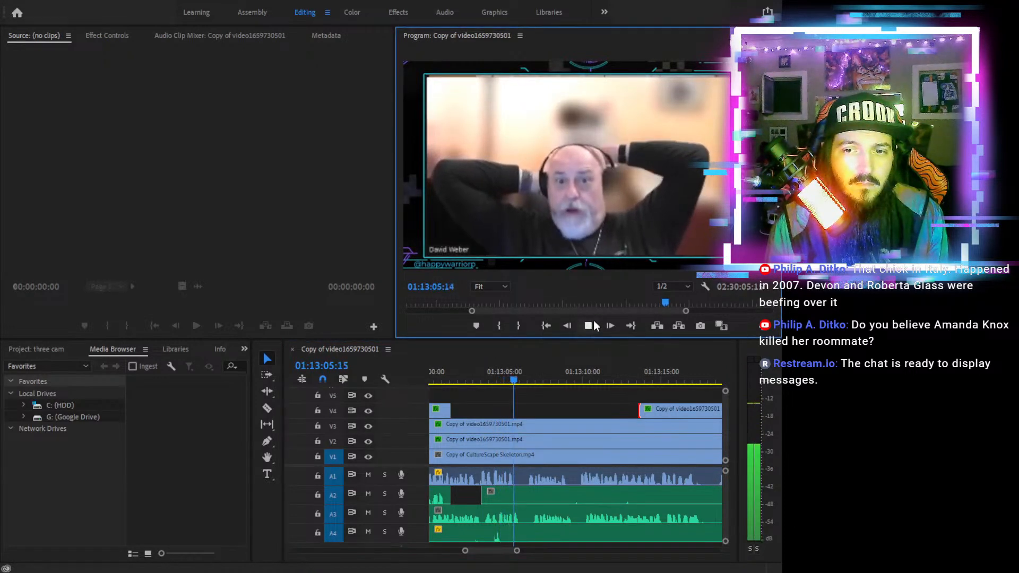
click(594, 323)
drag(637, 376, 579, 377)
key(minus)
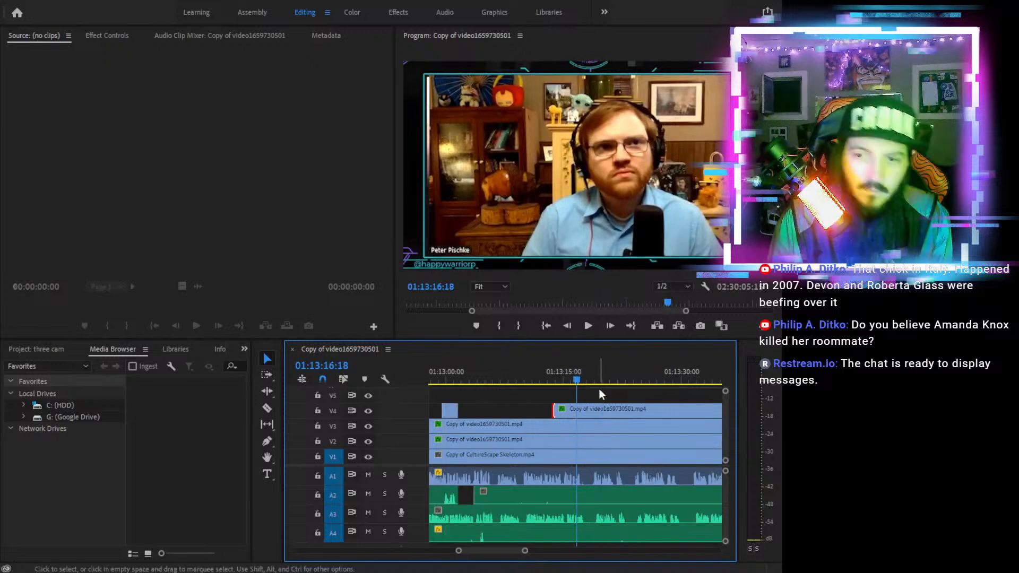
key(minus)
click(644, 380)
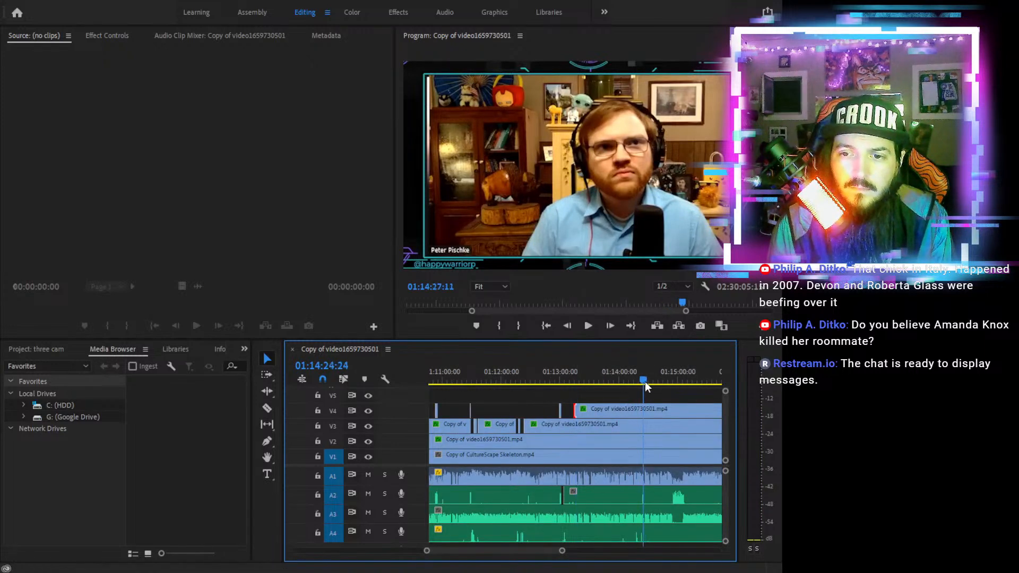
click(588, 325)
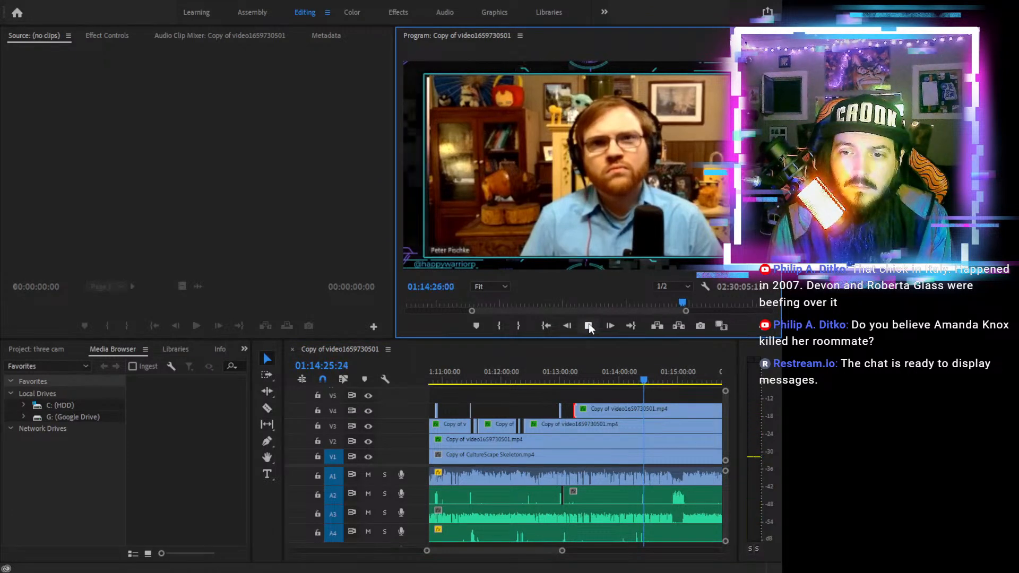
click(588, 325)
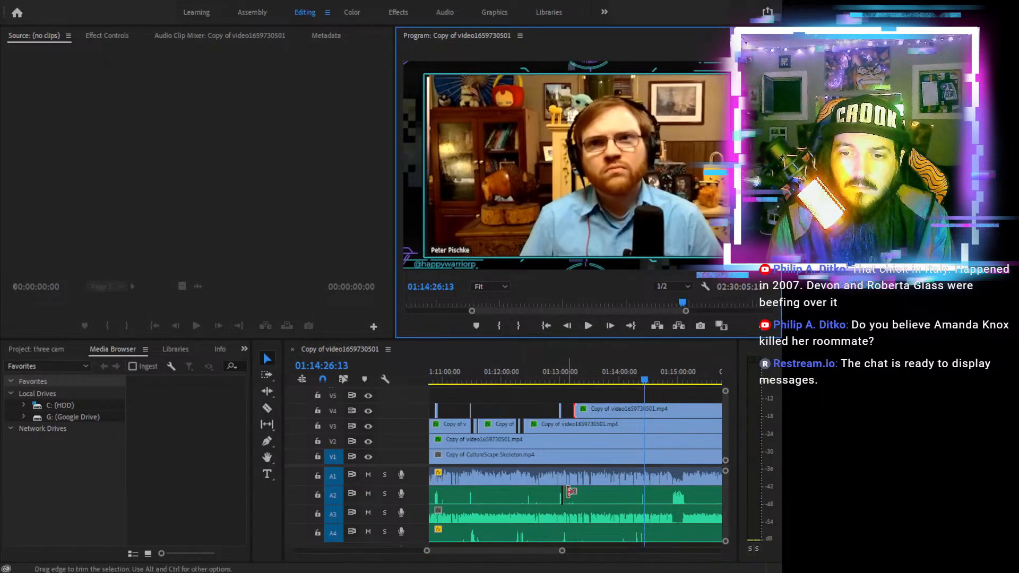
drag(566, 492, 646, 493)
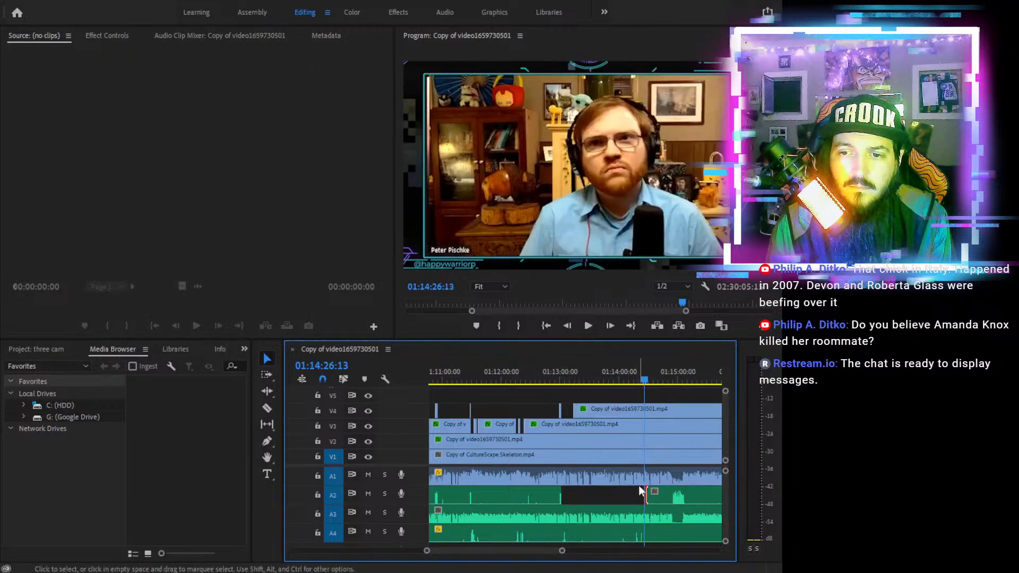
Trim the start of the remaining V4 clip to 01:14:54:07, just before the next burst of A2 audio
click(672, 375)
drag(672, 373, 673, 372)
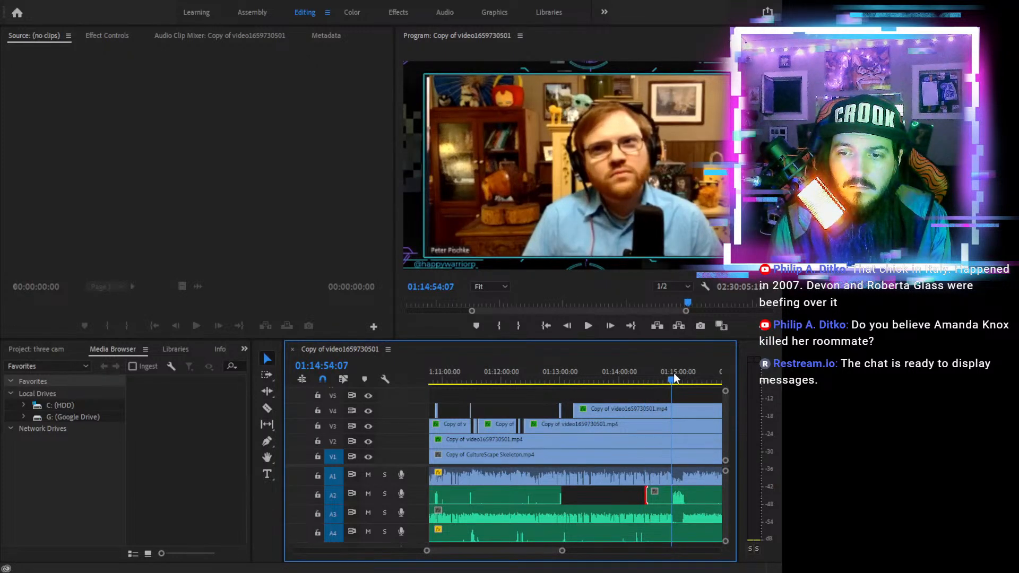
drag(605, 405, 672, 407)
Play back spots around 01:14:18, 01:13:04 and 01:12:17 to check the picture and audio after the trims
drag(647, 370, 638, 383)
click(590, 326)
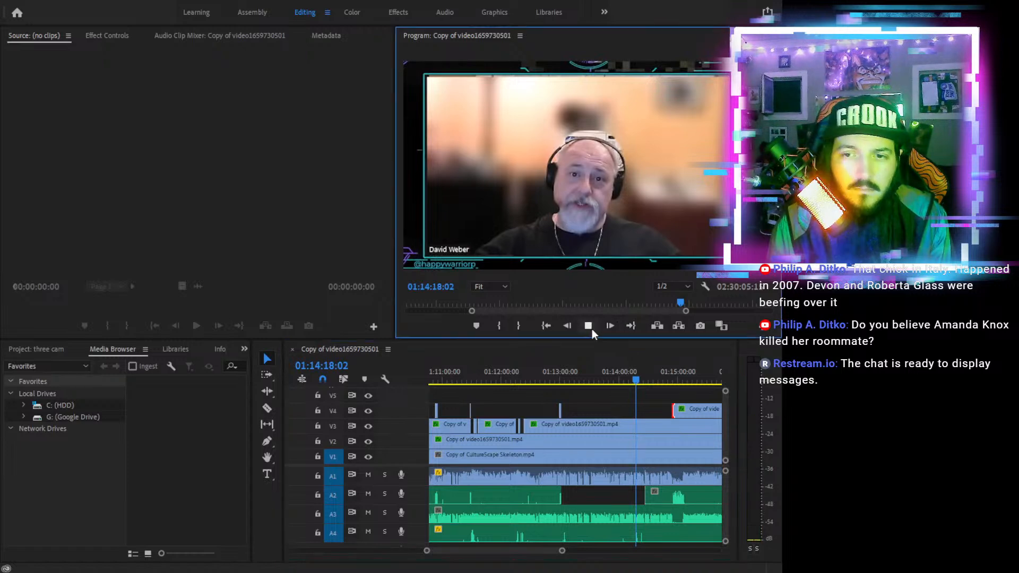
click(590, 326)
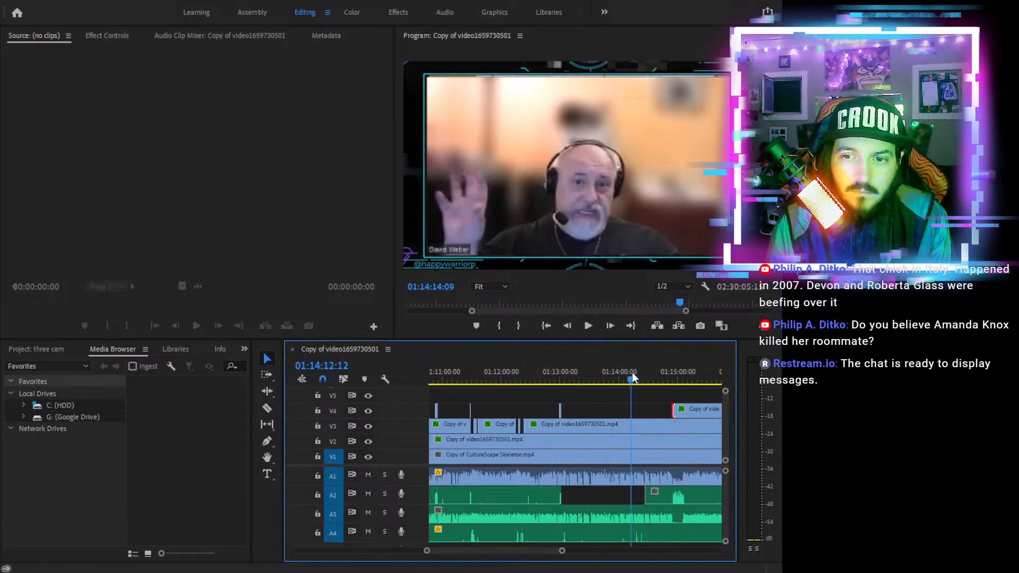
click(564, 378)
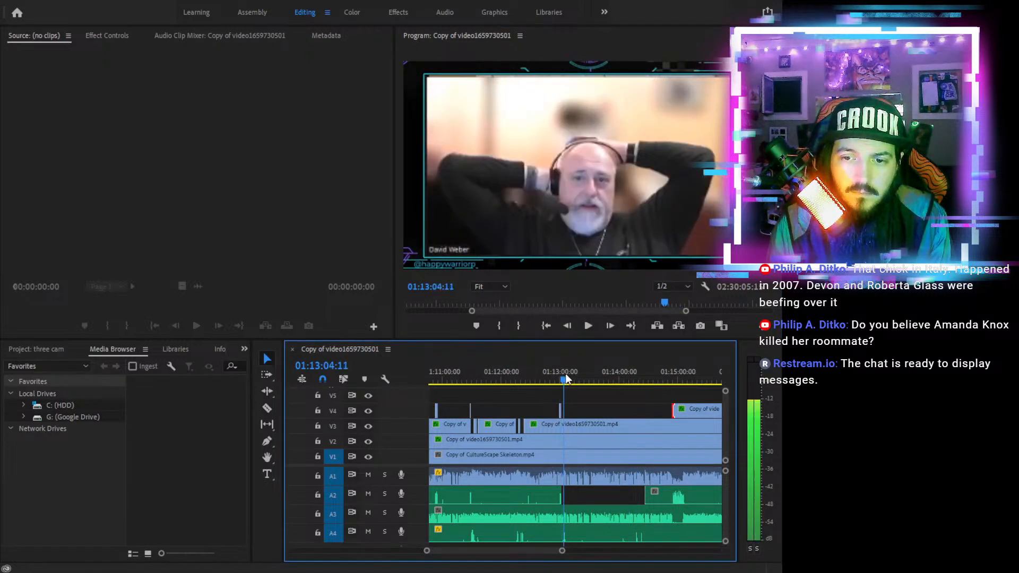
click(587, 326)
click(588, 325)
click(519, 371)
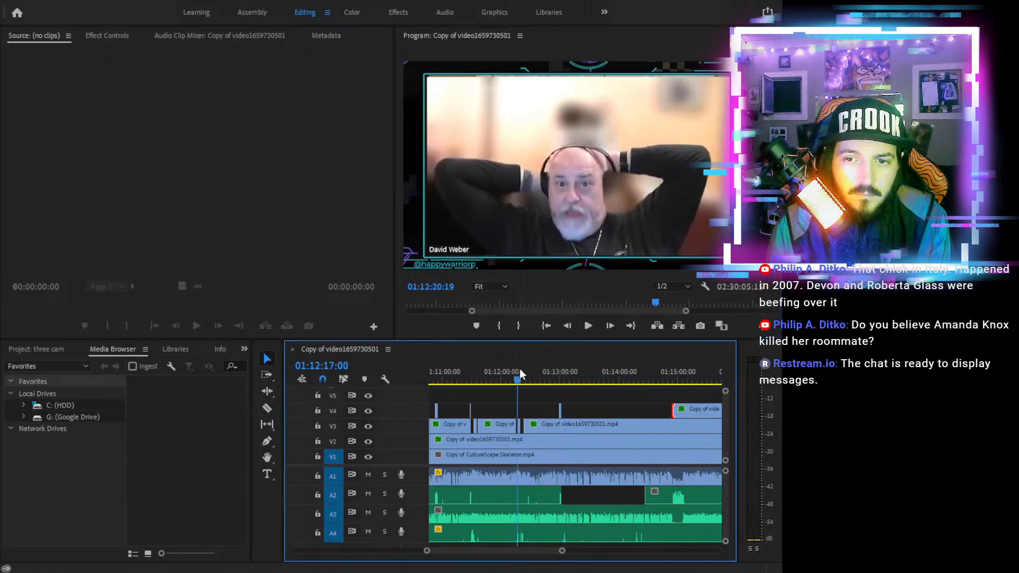
click(586, 326)
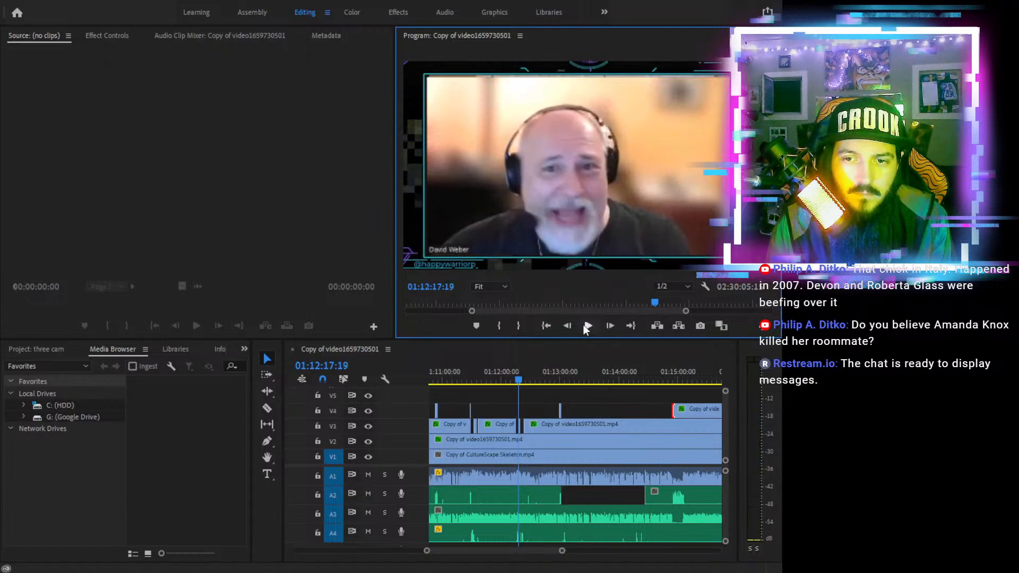
click(636, 379)
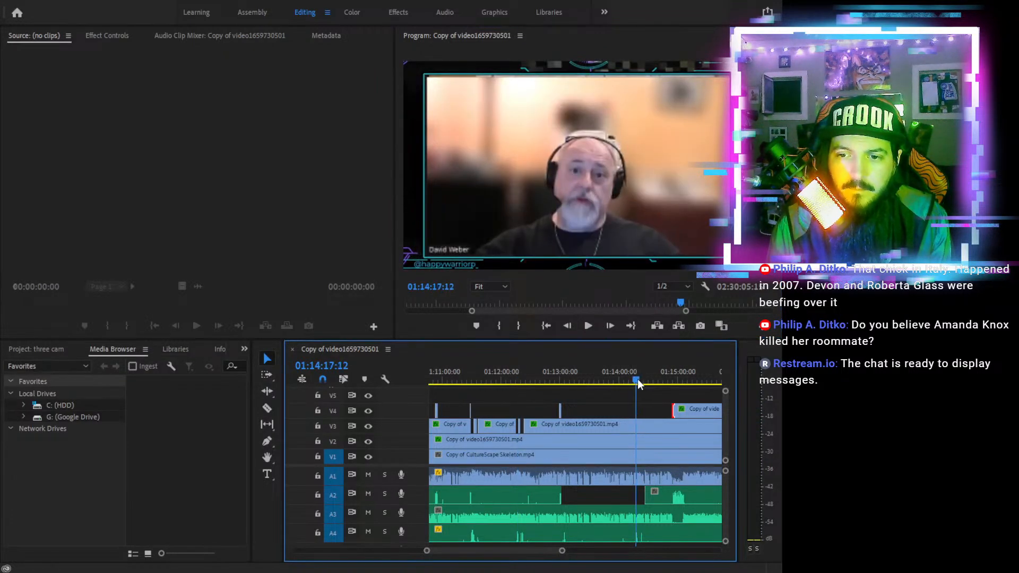
click(590, 326)
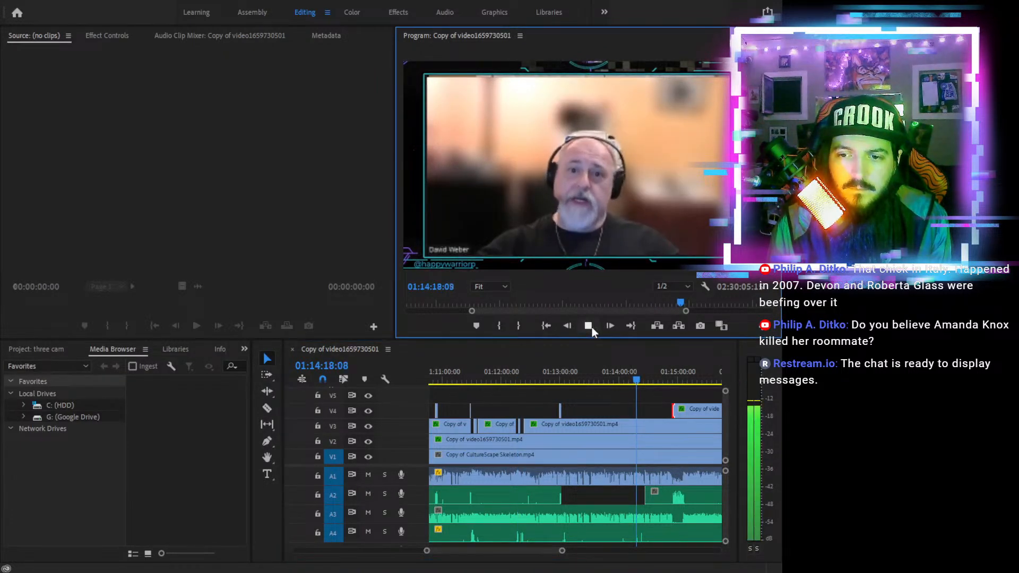
Play back the section from about 01:14:08 to 01:14:18 repeatedly to locate where the camera shot should switch
drag(625, 374, 625, 375)
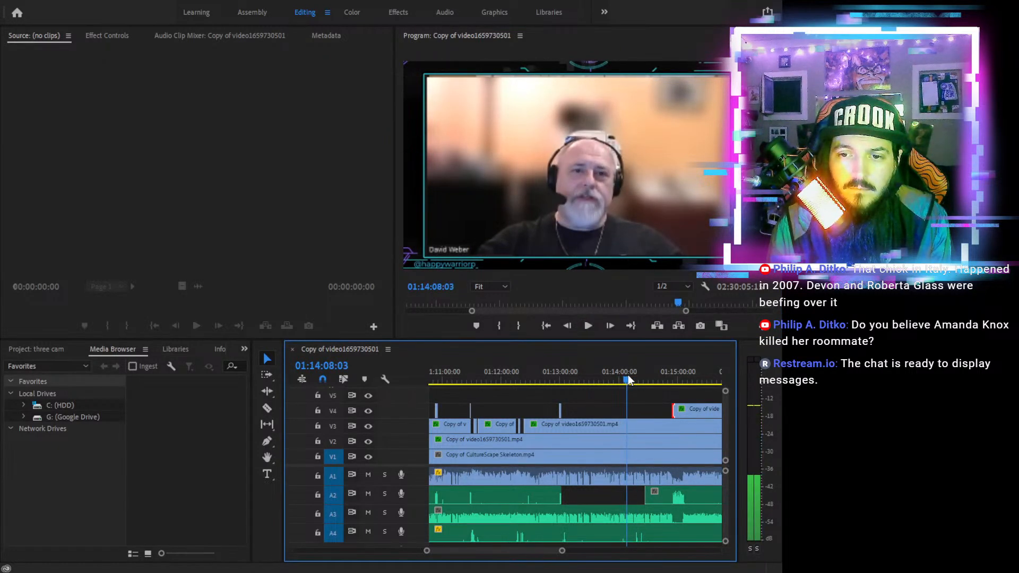
click(585, 328)
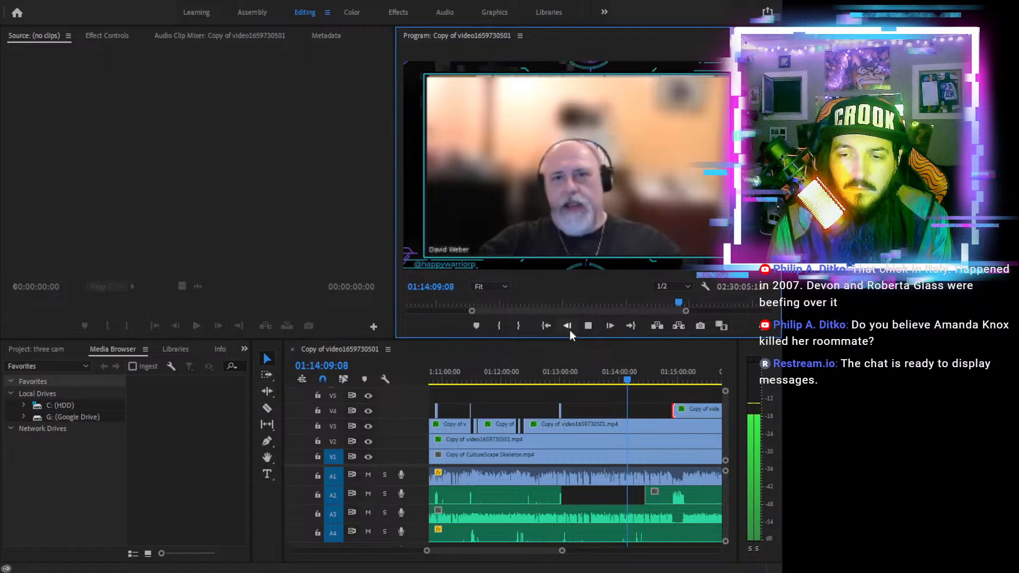
click(631, 379)
key(=)
key(=)
key(=)
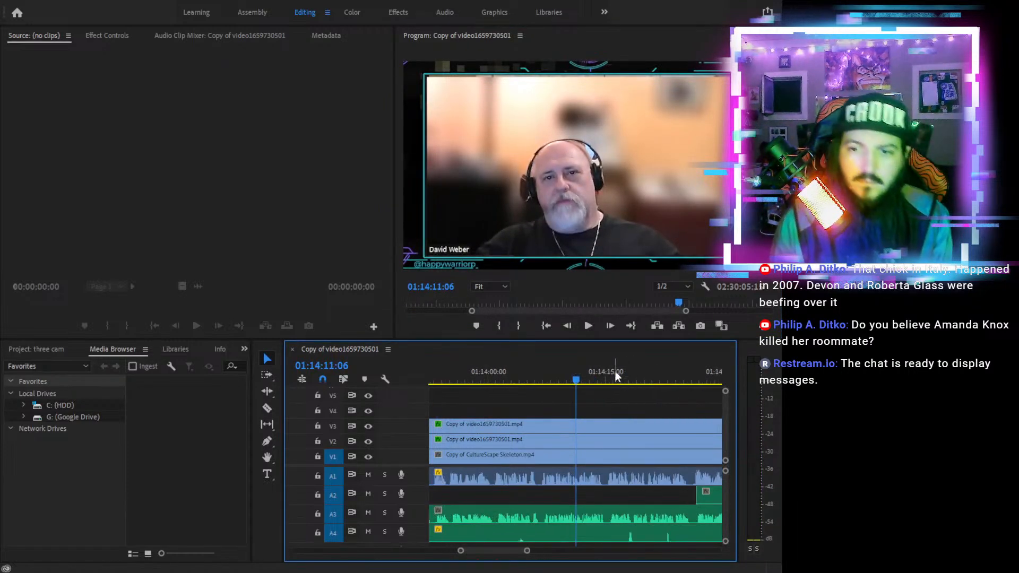
click(589, 329)
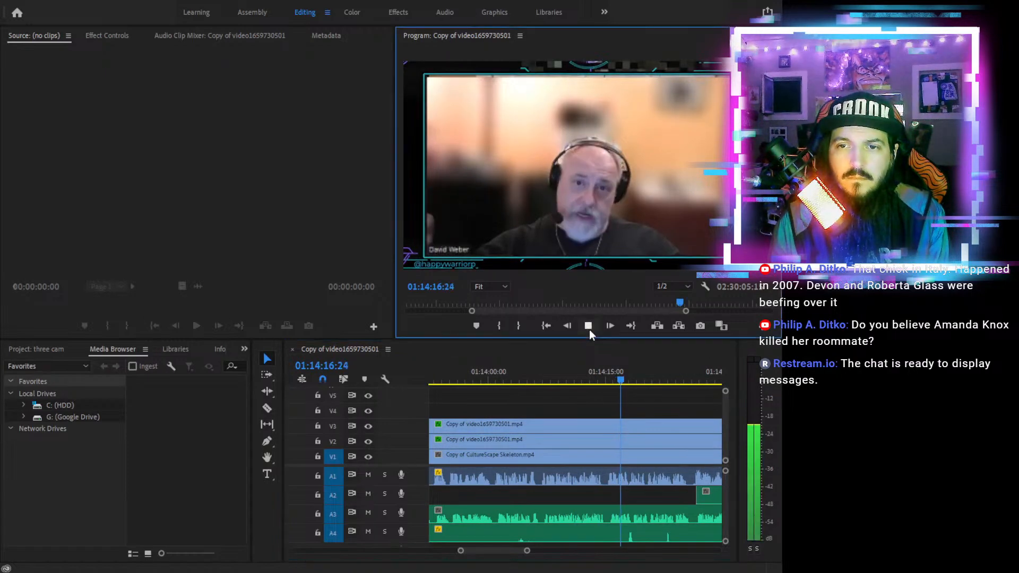
click(613, 376)
drag(613, 377, 519, 382)
click(588, 327)
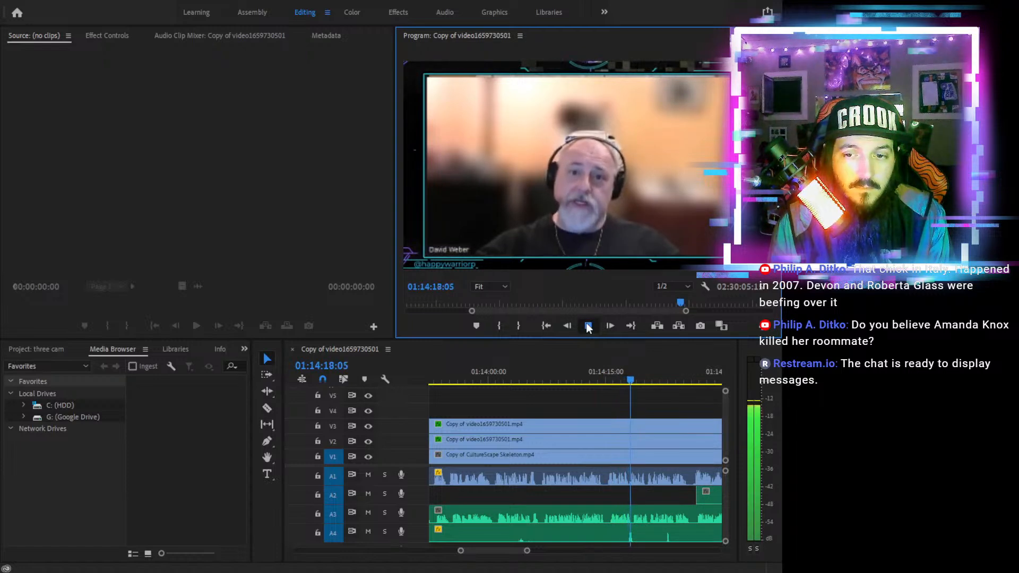
Cut the V3 clip at 01:14:16:19 and trim the start of its following part to about 01:14:19
click(588, 326)
click(601, 379)
click(587, 326)
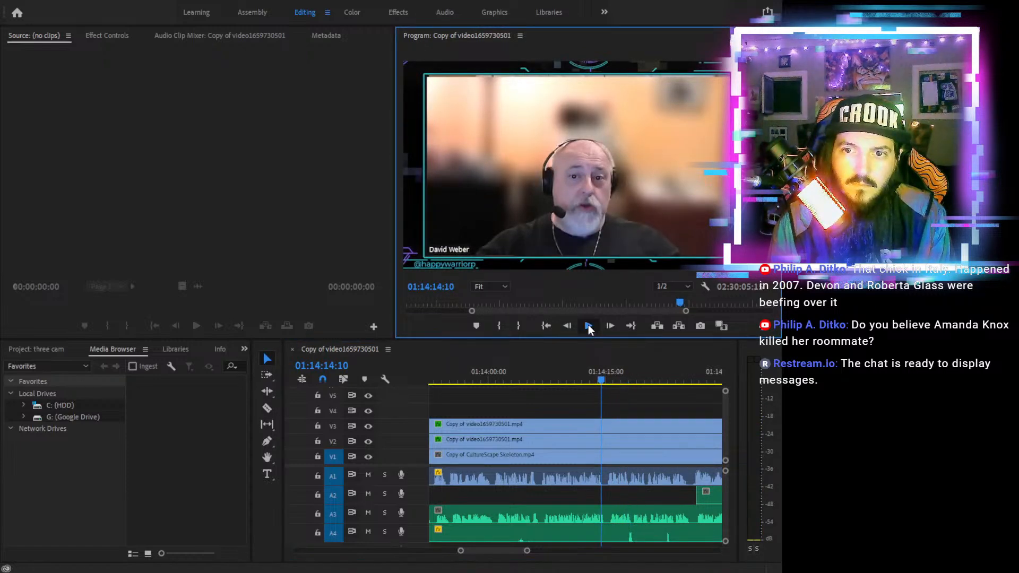
click(588, 326)
click(588, 326)
key(c)
click(619, 421)
key(v)
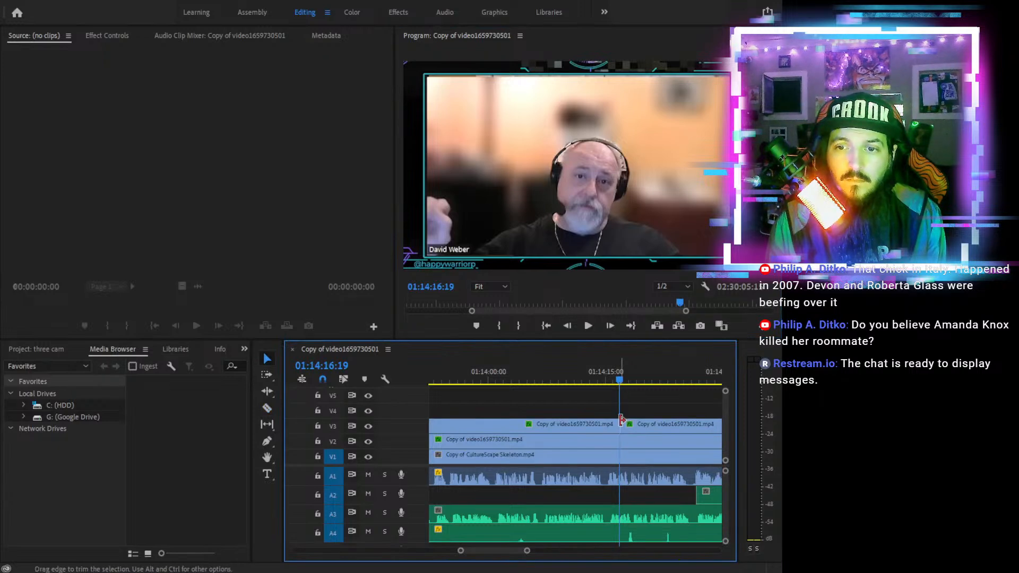
drag(622, 424, 640, 423)
Play back the section after the V3 gap and the start of the V4 clip around 01:14:54 to check the shot changes
click(588, 326)
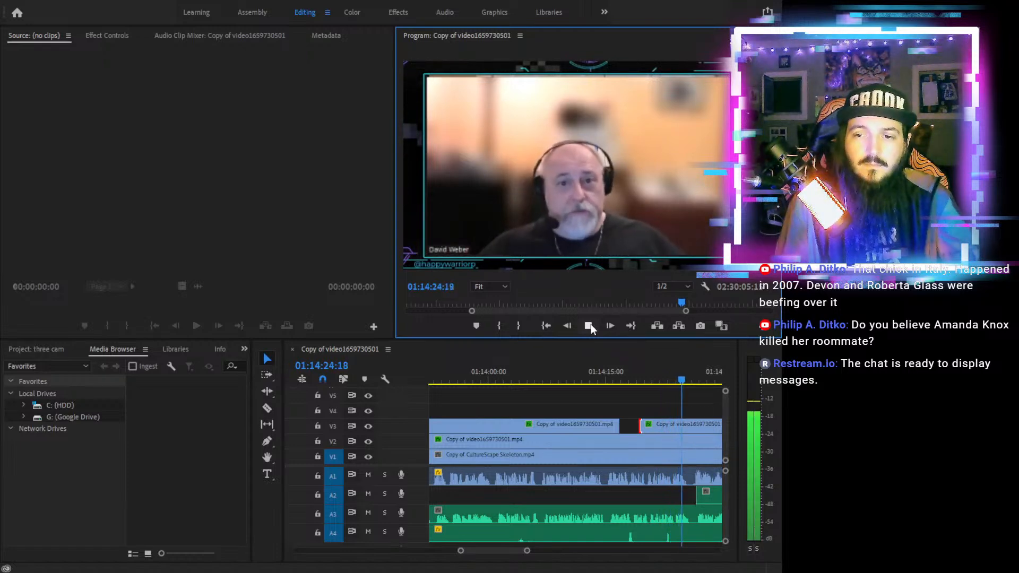
scroll(687, 370, down, 3)
click(687, 375)
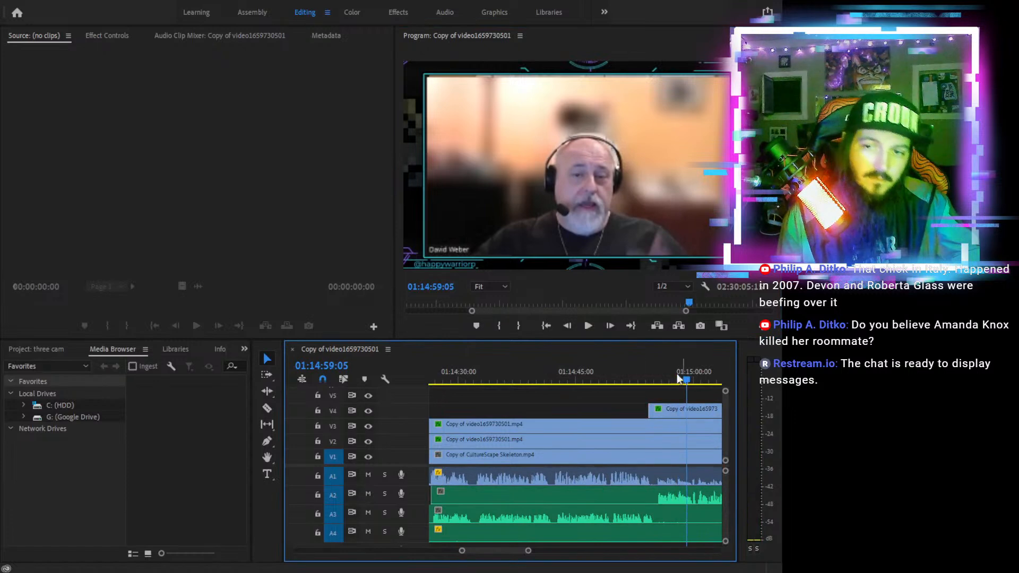
drag(528, 374, 642, 373)
click(589, 325)
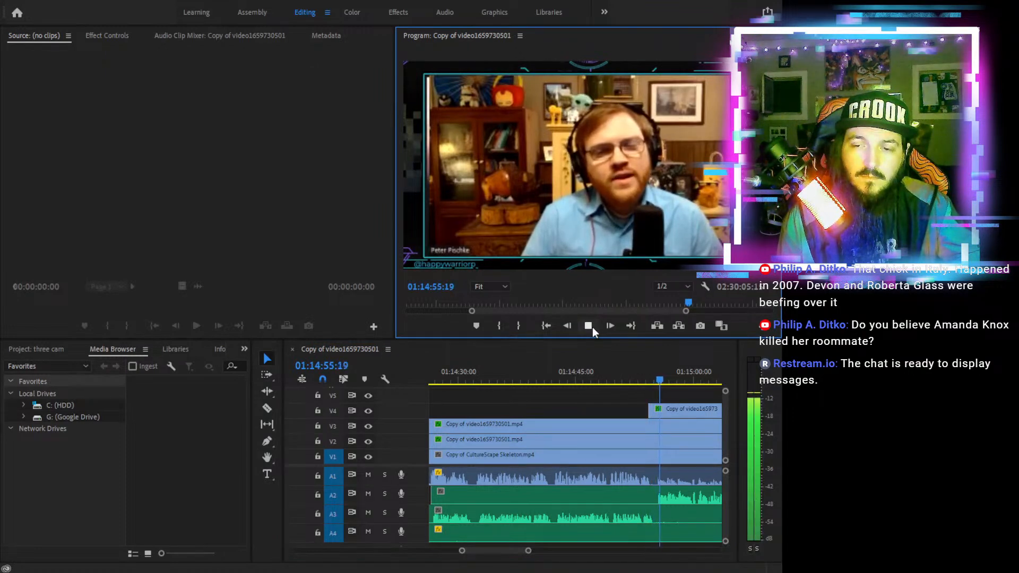
drag(607, 373, 609, 372)
click(588, 325)
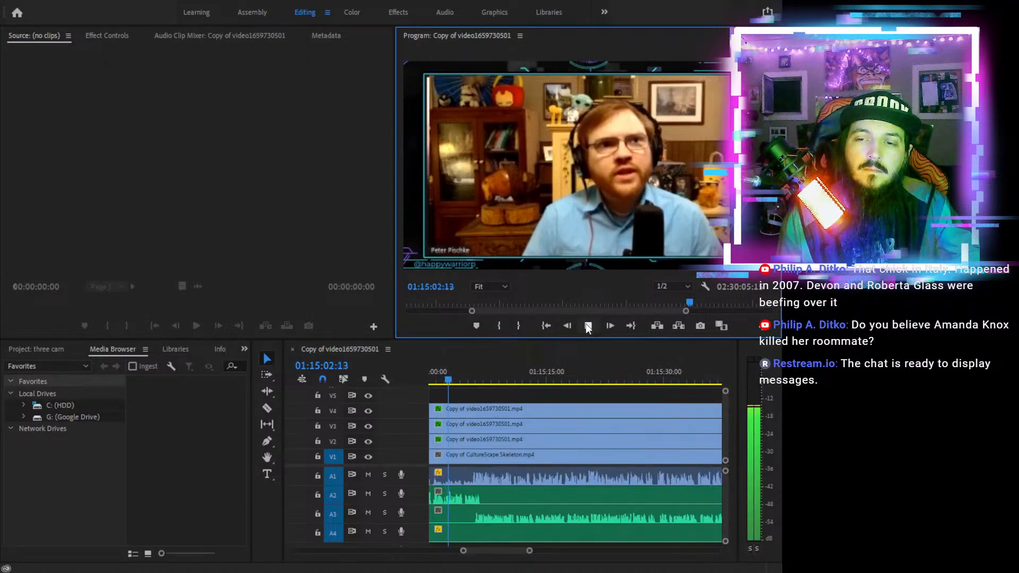
Find by playback where the A2 speech ends and cut the V4 clip there at 01:15:06:21
click(588, 325)
click(472, 377)
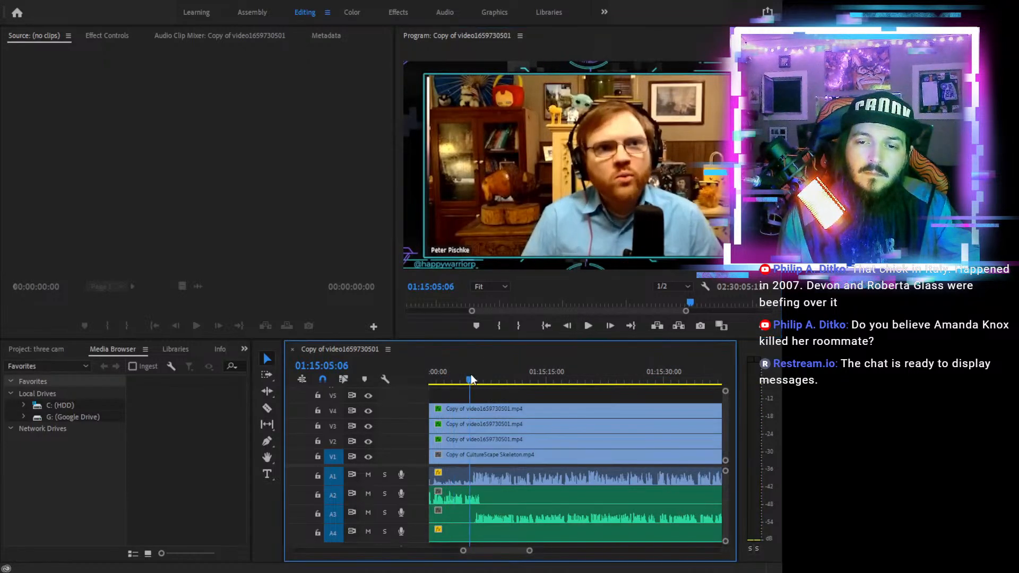
click(588, 325)
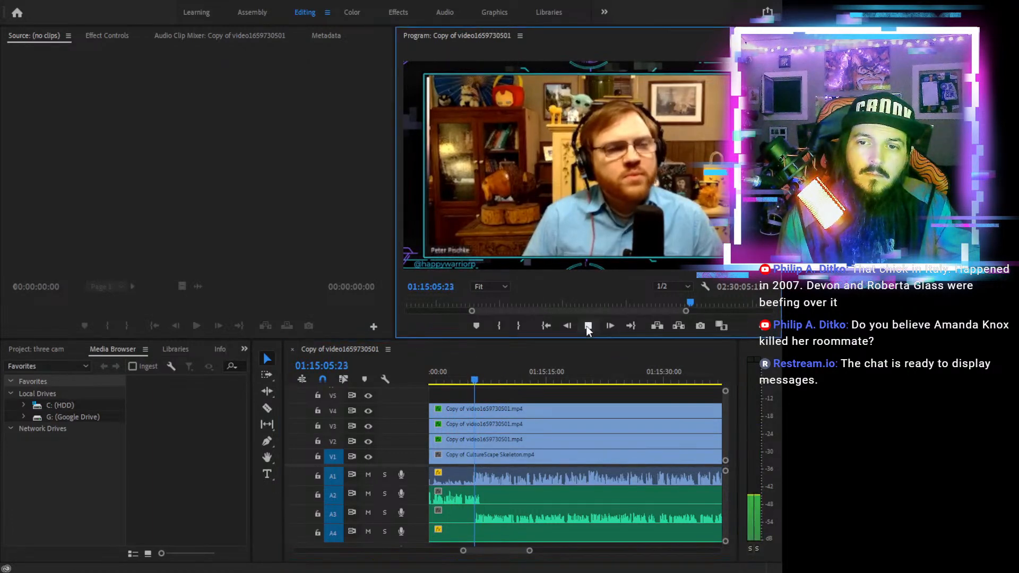
click(448, 377)
click(586, 327)
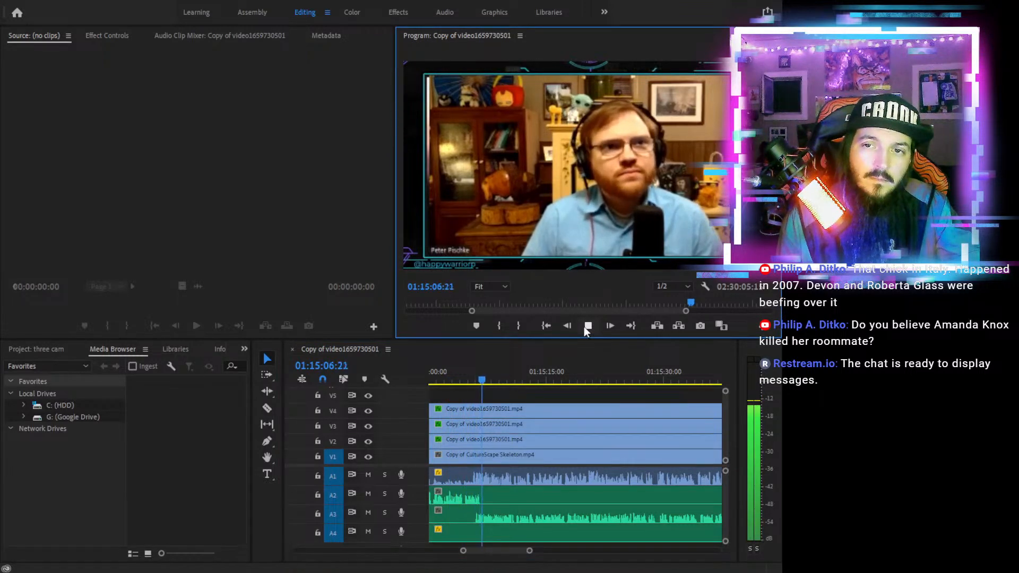
click(586, 327)
click(470, 373)
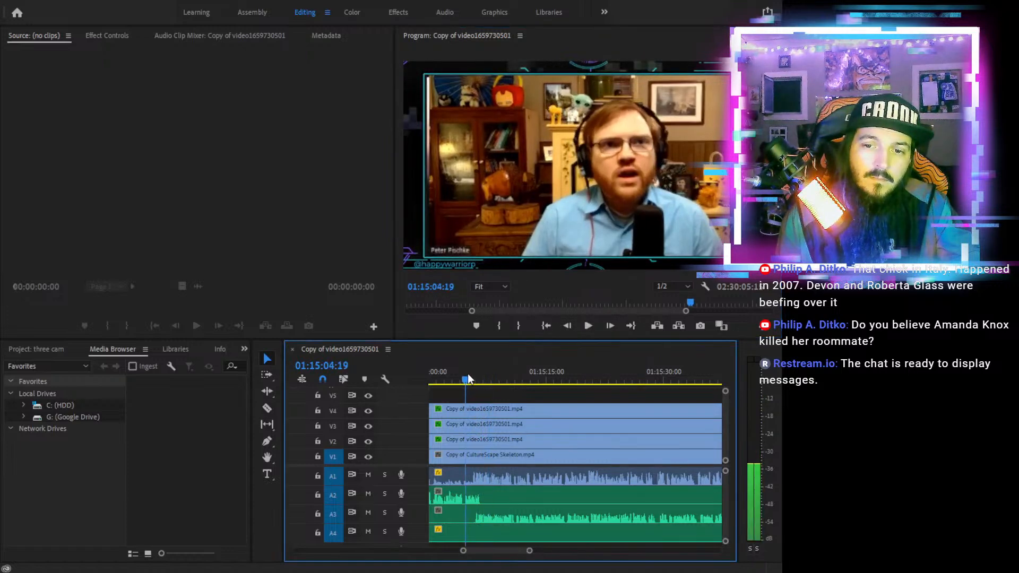
click(587, 325)
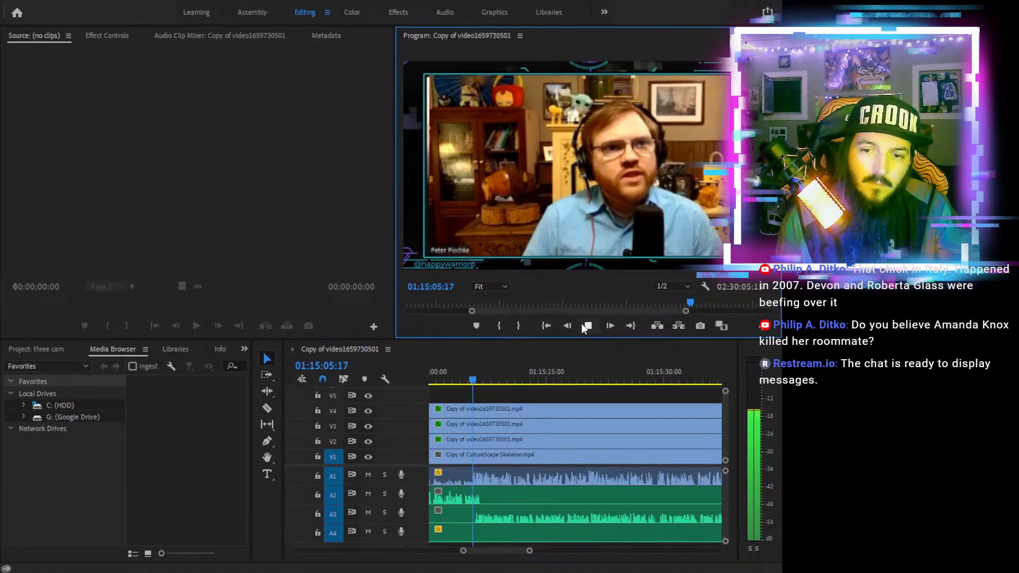
key(space)
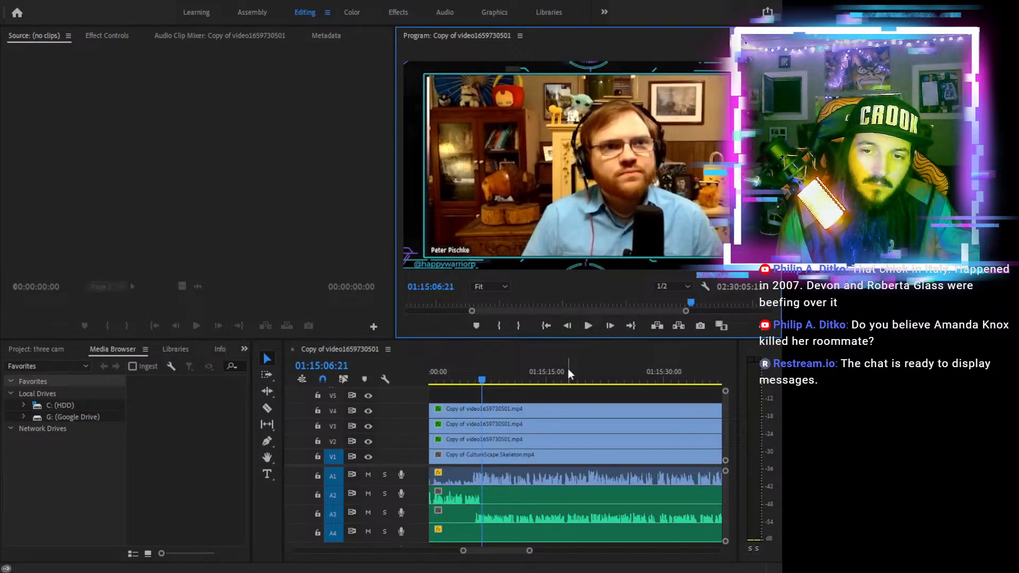
key(c)
click(484, 409)
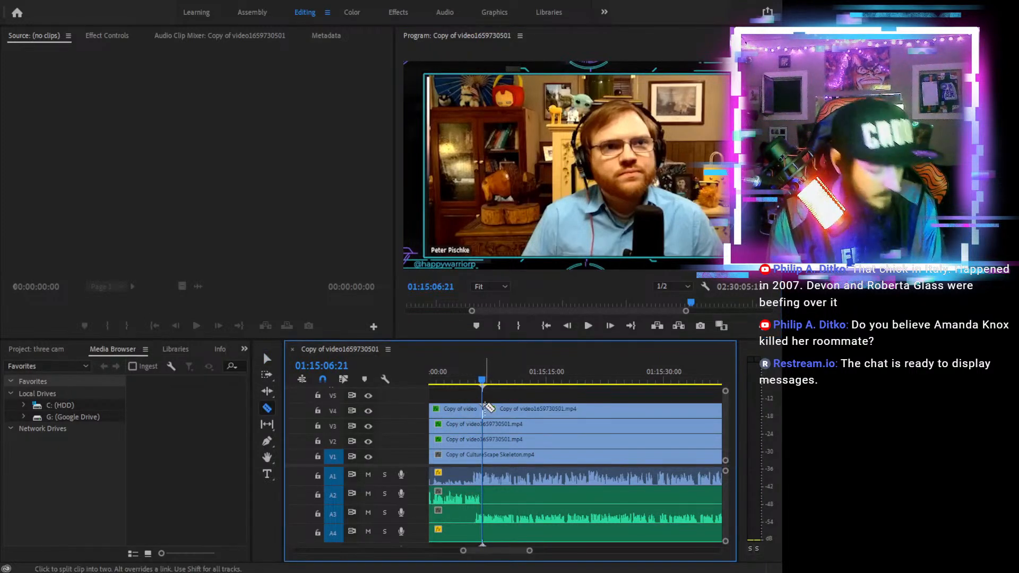
Cut the V4 clip at 01:15:50:05, where the next A2 audio starts, and delete the segment before the cut
click(496, 380)
key(minus)
key(minus)
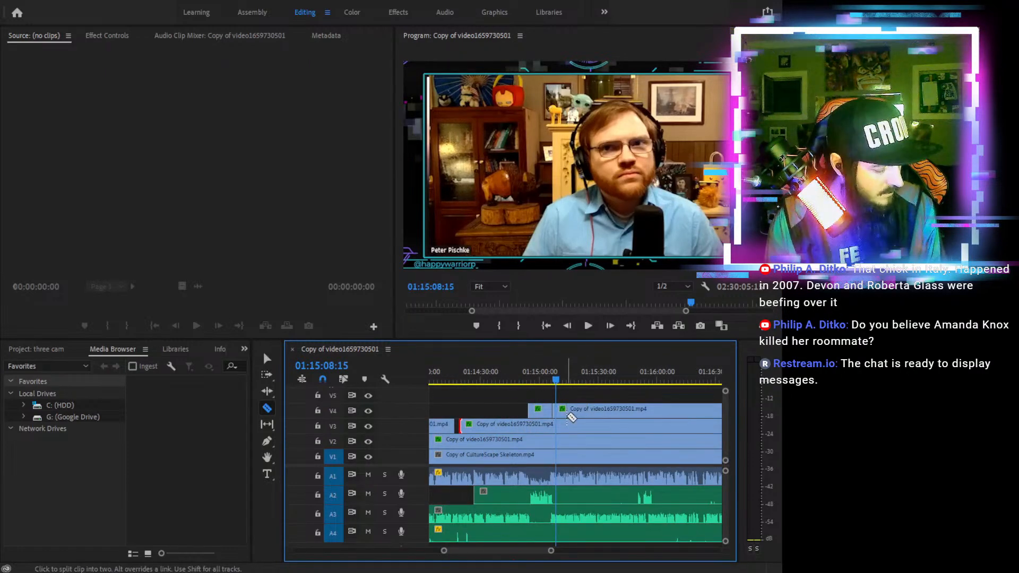
click(639, 378)
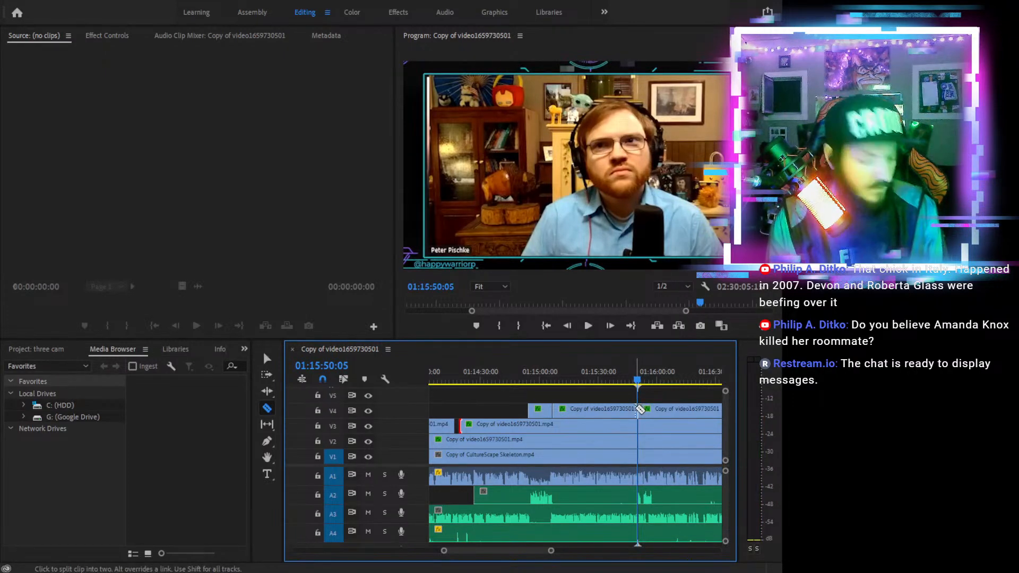
key(v)
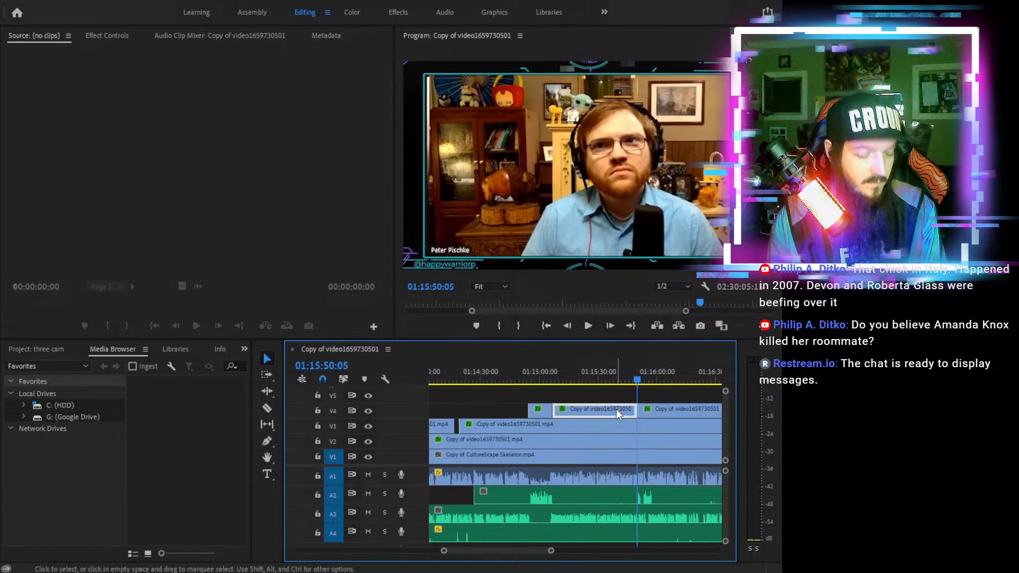
key(Delete)
Play back from about 01:15:46 through the short A2 burst to find where the V4 shot should end
click(630, 371)
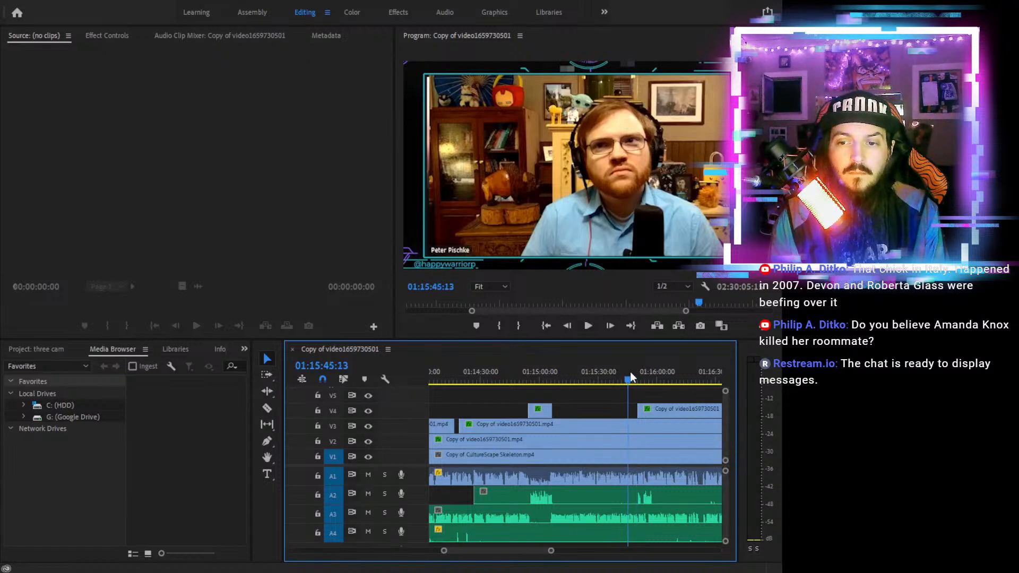
key(equal)
key(equal)
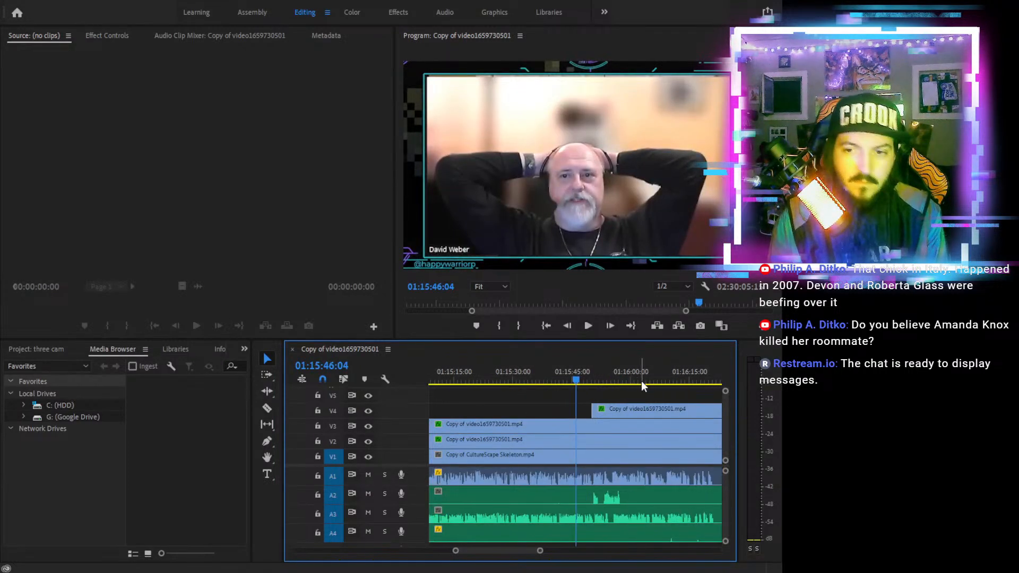
click(586, 327)
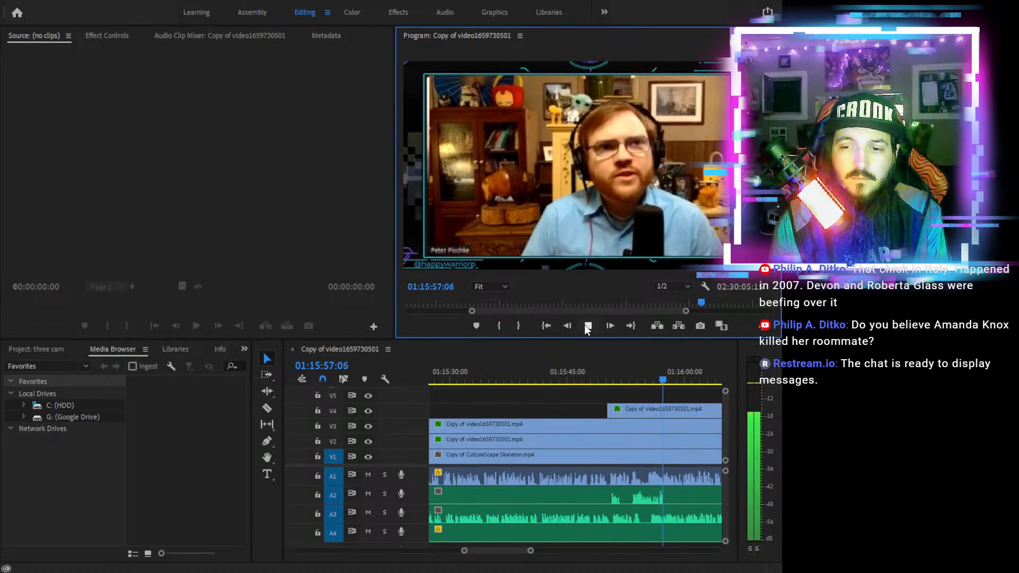
click(587, 326)
click(602, 371)
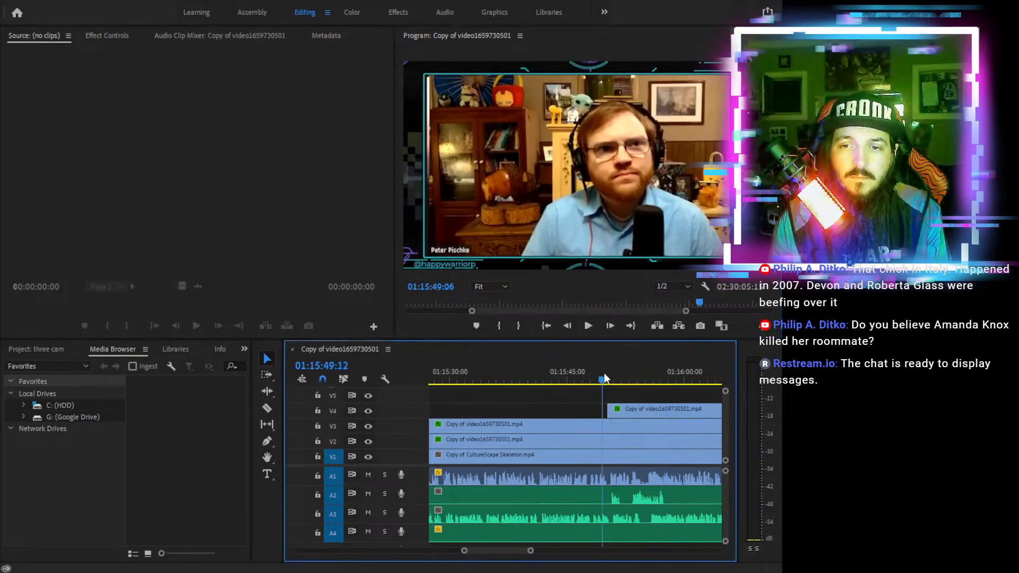
key(space)
click(588, 326)
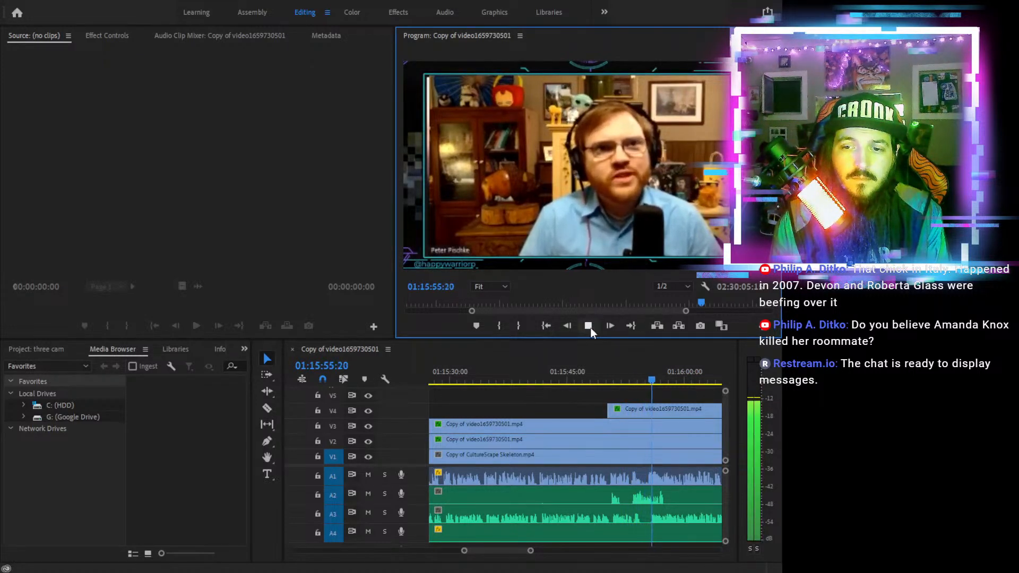
click(588, 326)
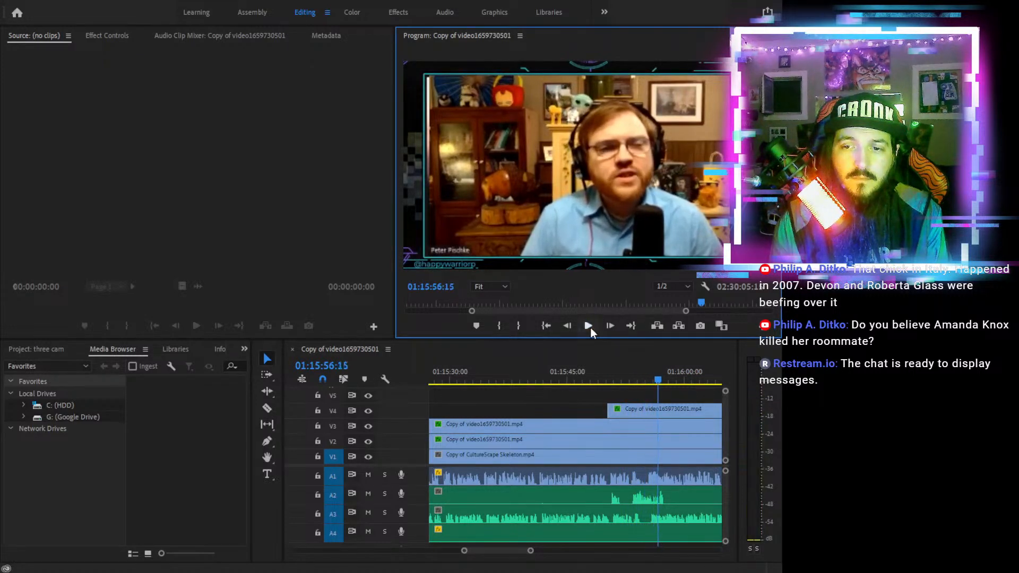
Cut the V4 clip at 01:15:56:15 and trim the start of its remaining part to about 01:16:05
key(c)
click(658, 408)
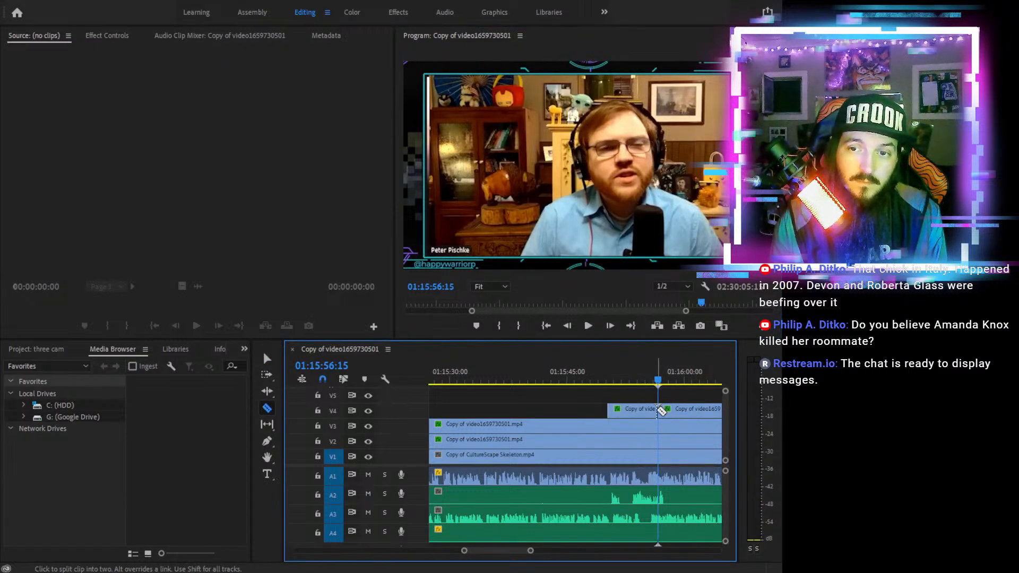
key(v)
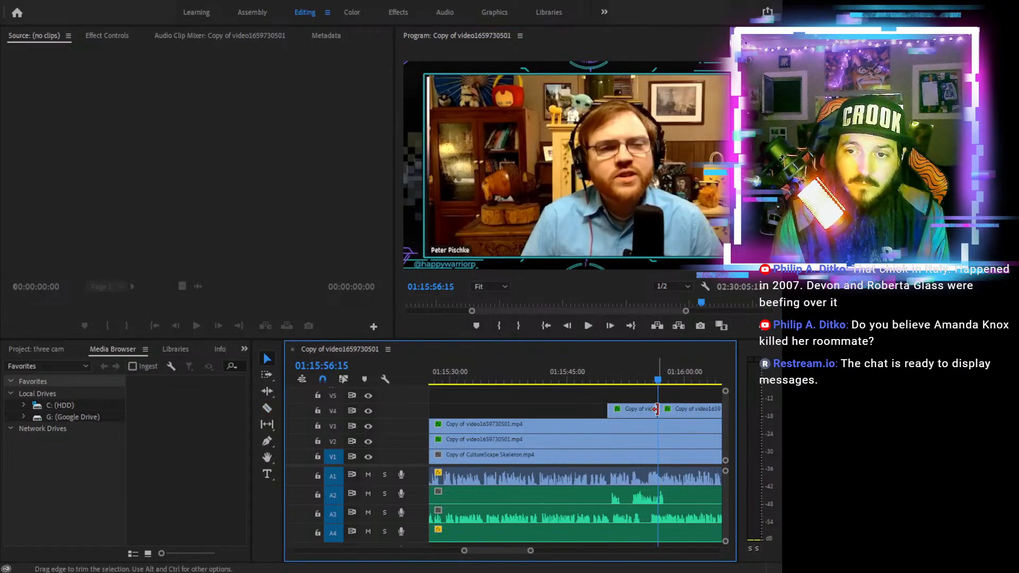
drag(660, 409, 720, 410)
Cut the V4 clip at 01:17:09:00, just before the next A2 speech, and delete the segment before the cut
mouse_move(681, 379)
mouse_down()
mouse_move(764, 380)
mouse_move(623, 375)
mouse_move(665, 378)
mouse_up()
key(minus)
key(minus)
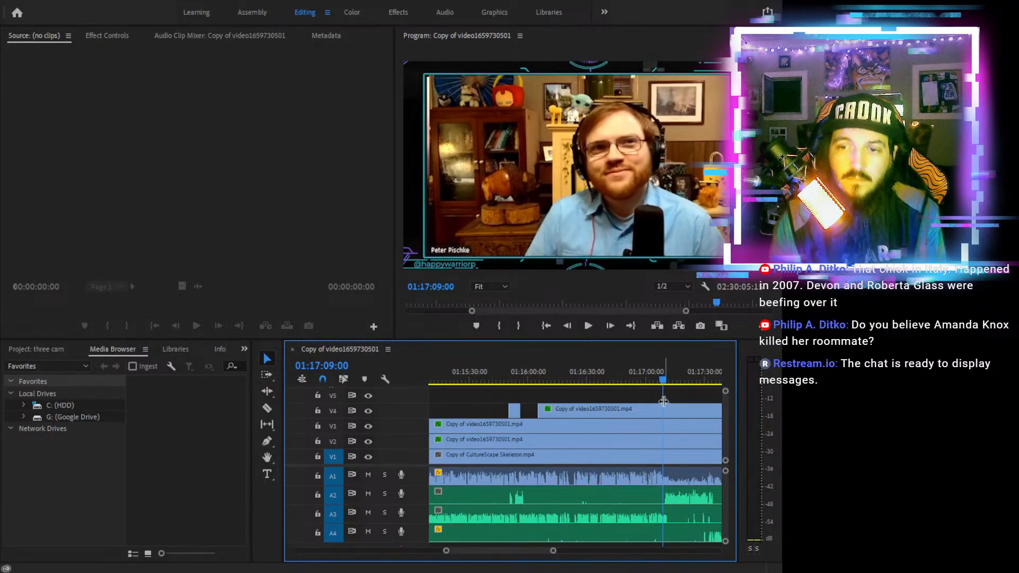
key(c)
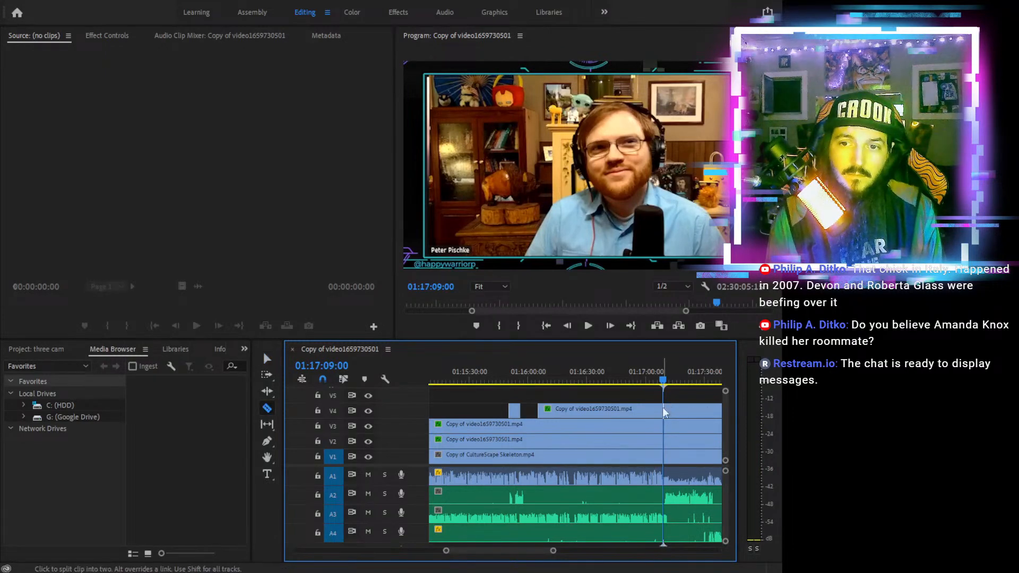
key(v)
click(645, 412)
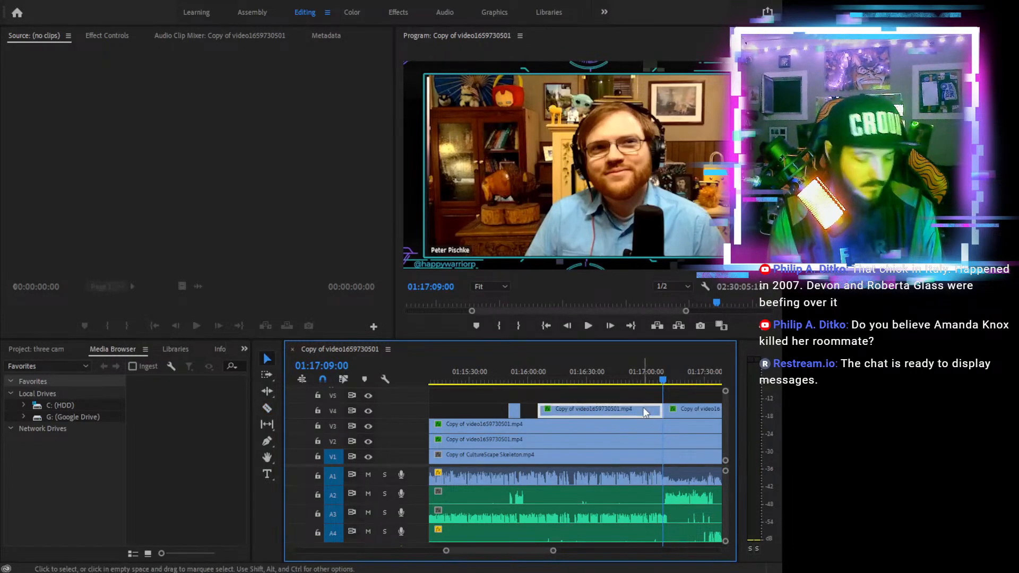
key(Delete)
Play back the edited shots from about 01:15:43 and from about 01:17:03 to check the camera changes against the speakers
click(495, 374)
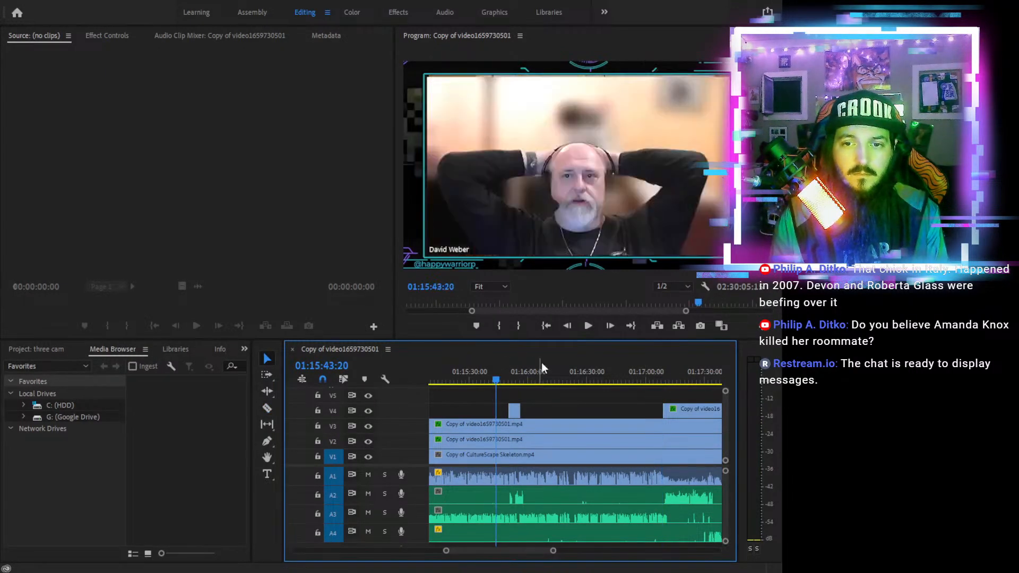
click(588, 327)
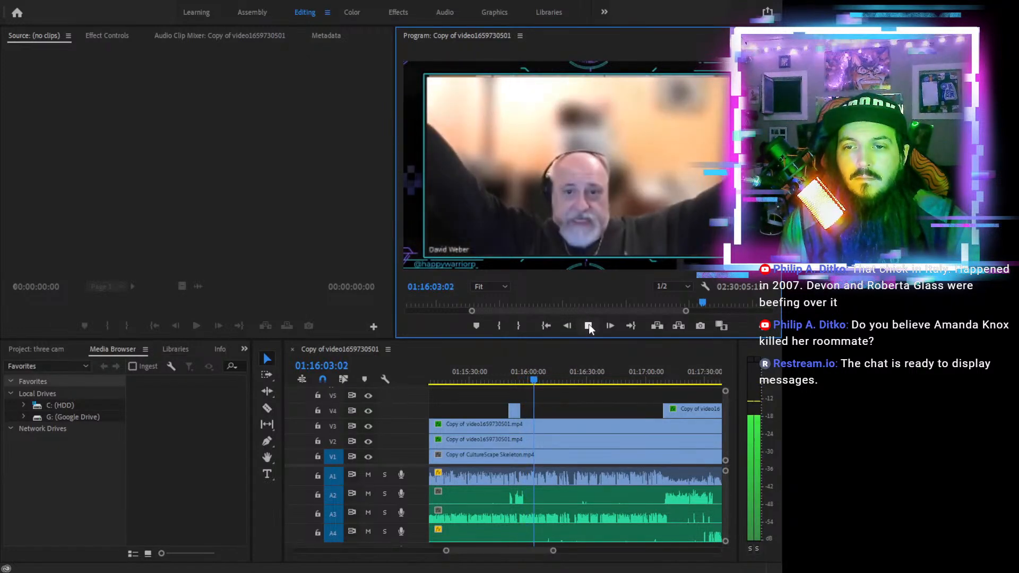
click(589, 327)
click(654, 371)
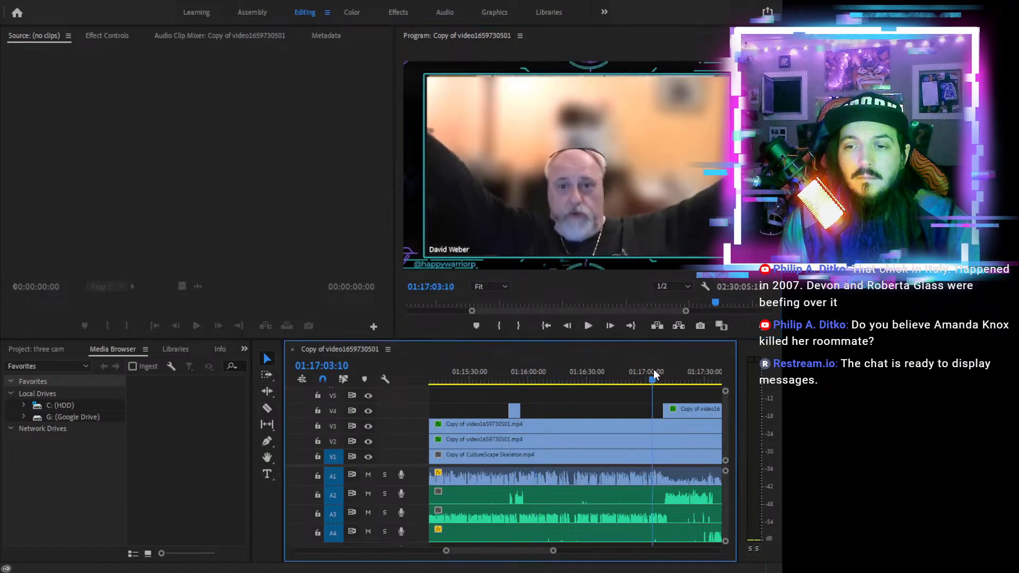
click(588, 326)
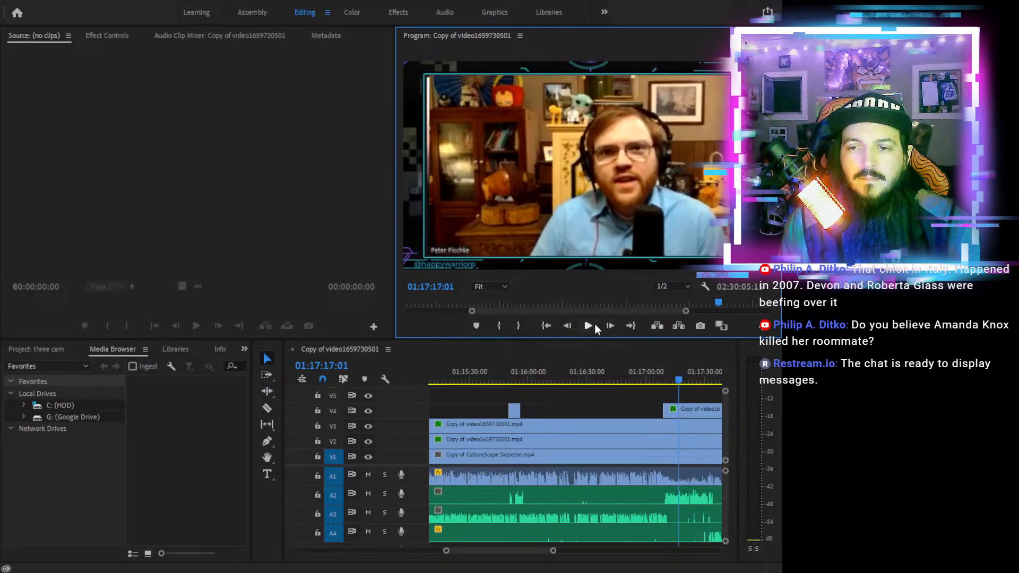
click(685, 377)
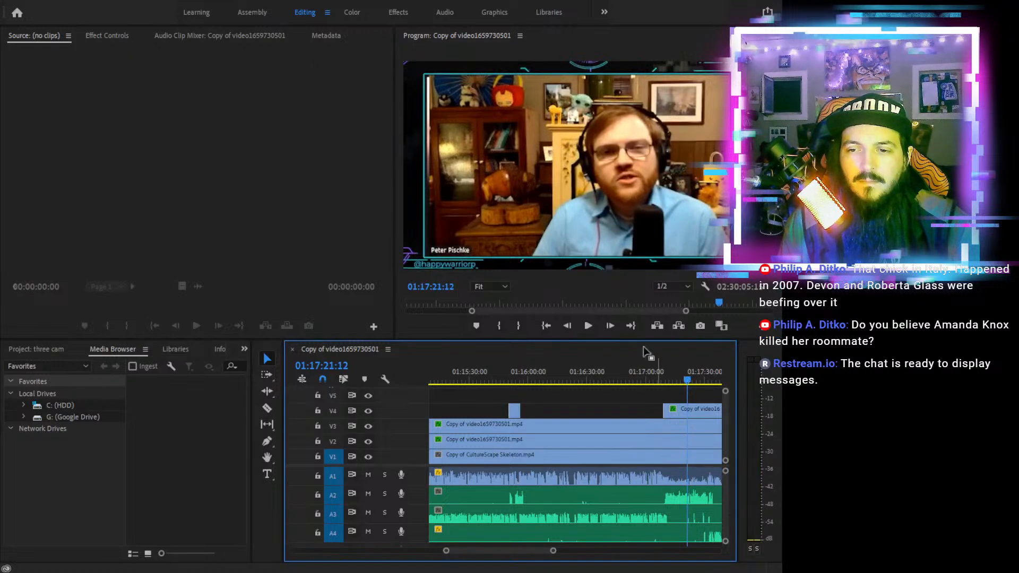
click(588, 325)
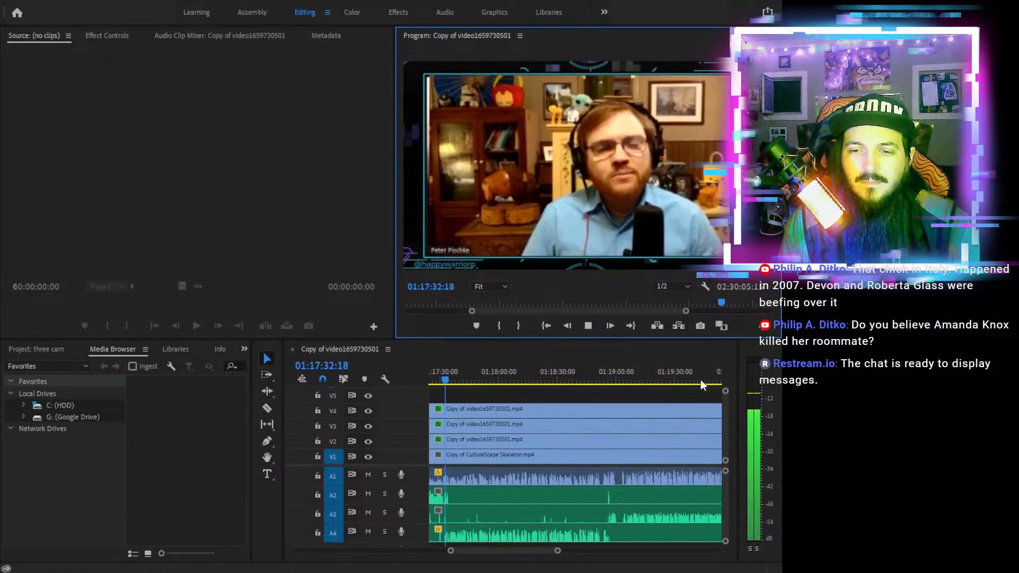
Try cutting the V4 and V3 clips at 01:17:14:13 and trimming the starts of their remaining parts to about 01:17:21
drag(492, 372, 515, 380)
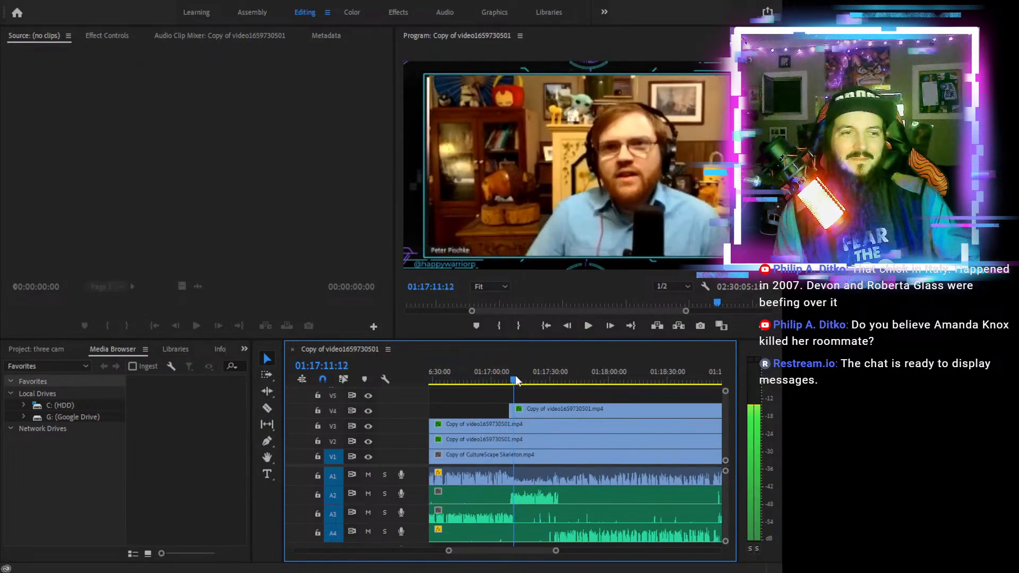
click(588, 325)
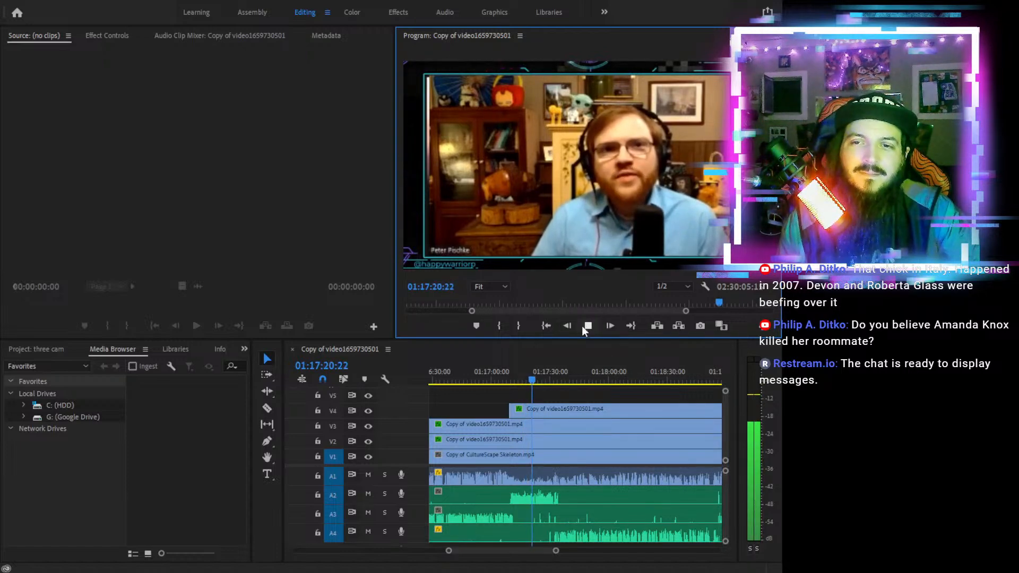
click(513, 372)
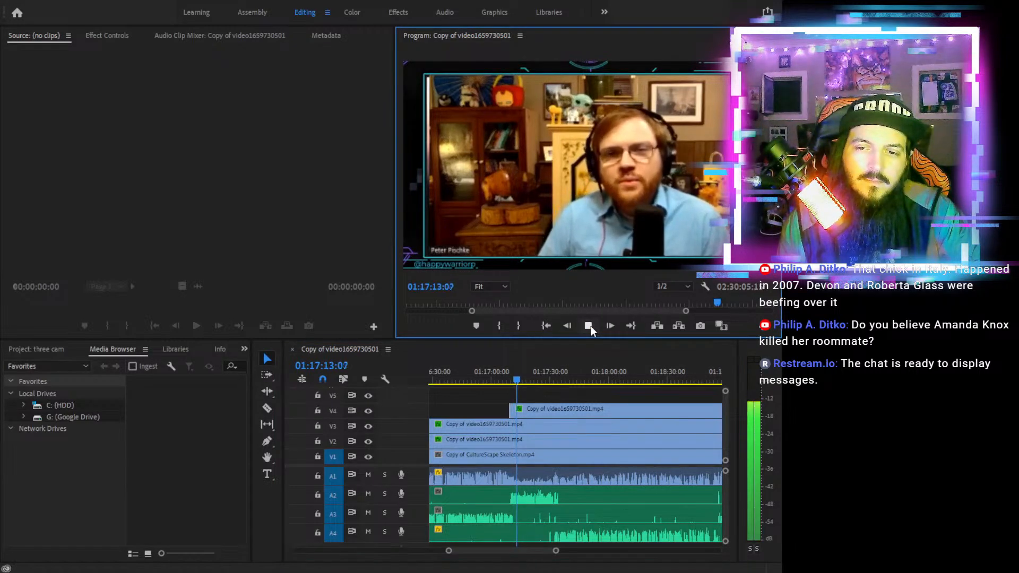
click(590, 328)
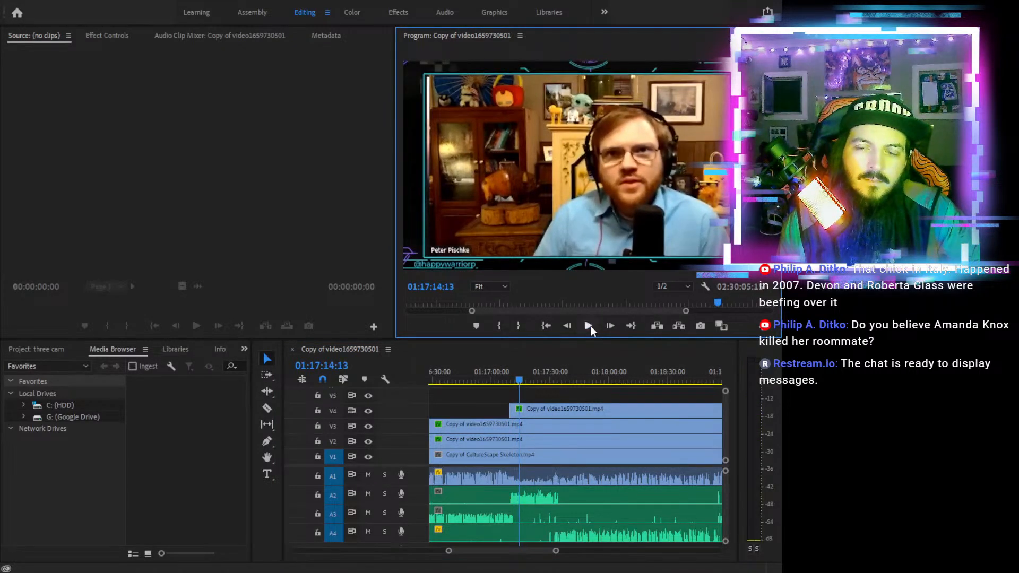
key(c)
click(519, 413)
key(v)
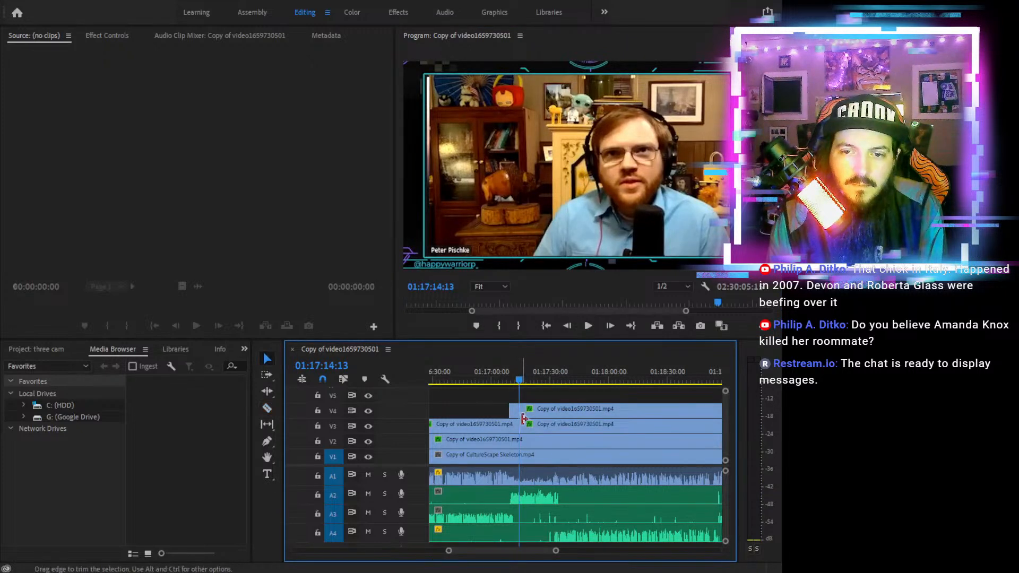
mouse_move(527, 400)
mouse_down()
mouse_move(524, 419)
mouse_move(536, 415)
mouse_up()
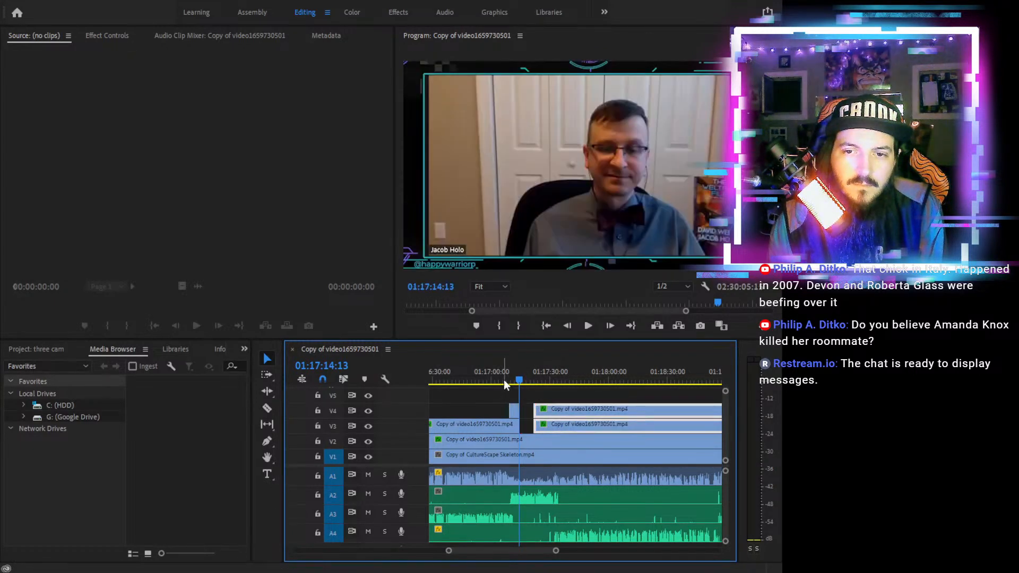
click(587, 326)
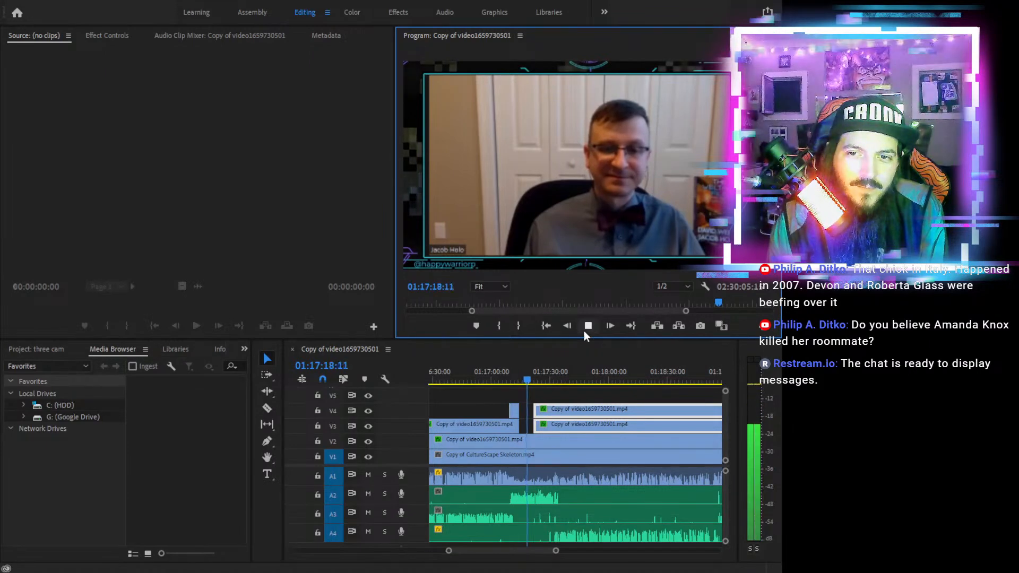
click(584, 332)
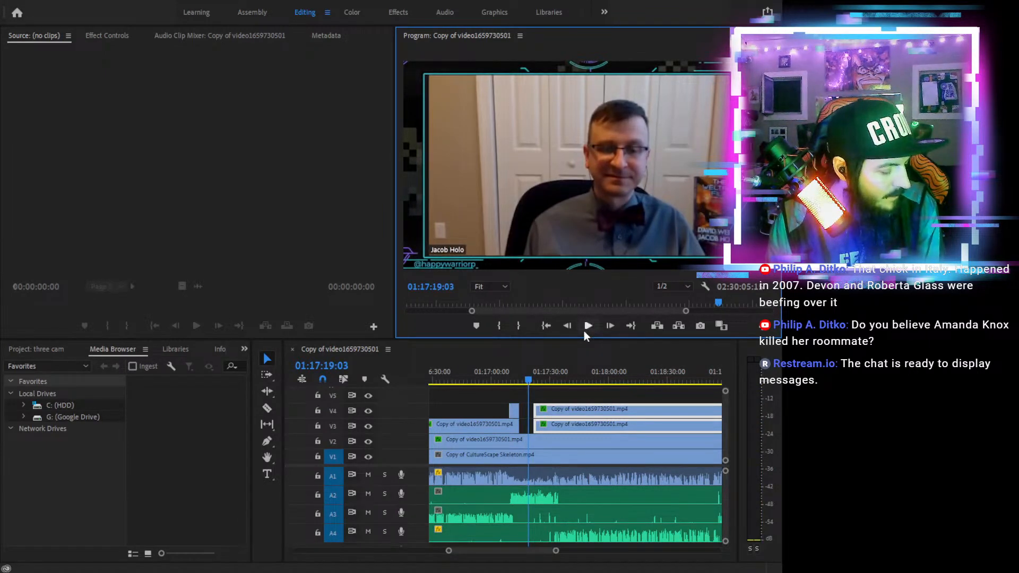
Undo the cuts and start trims on the V4 and V3 clips around 01:17:14:13
key(ctrl+z)
key(ctrl+z)
key(ctrl+z)
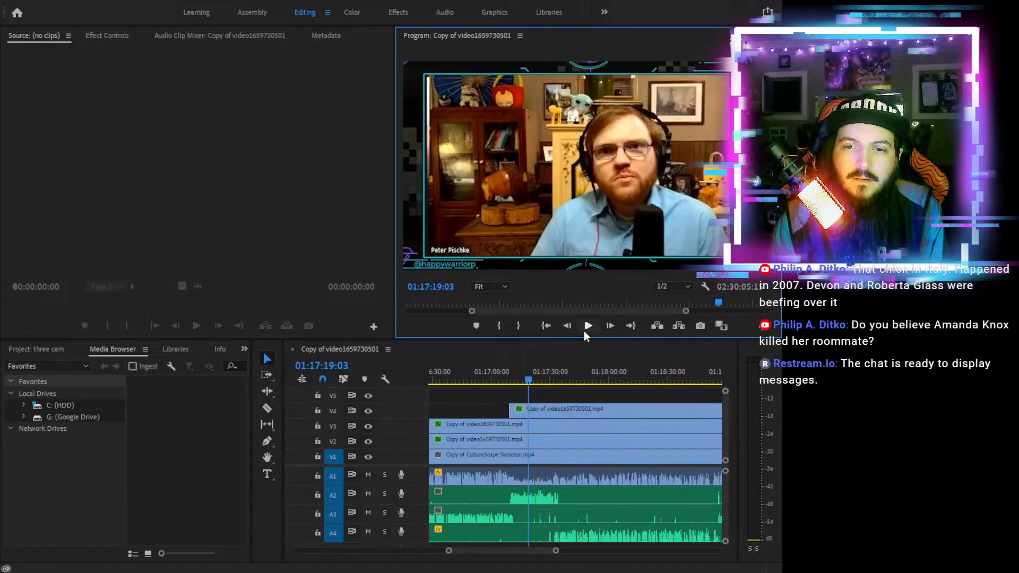
Cut the V4 clip at 01:17:28:00, near the end of the A2 speech, and trim the start of its remaining part to about 01:17:43
click(588, 326)
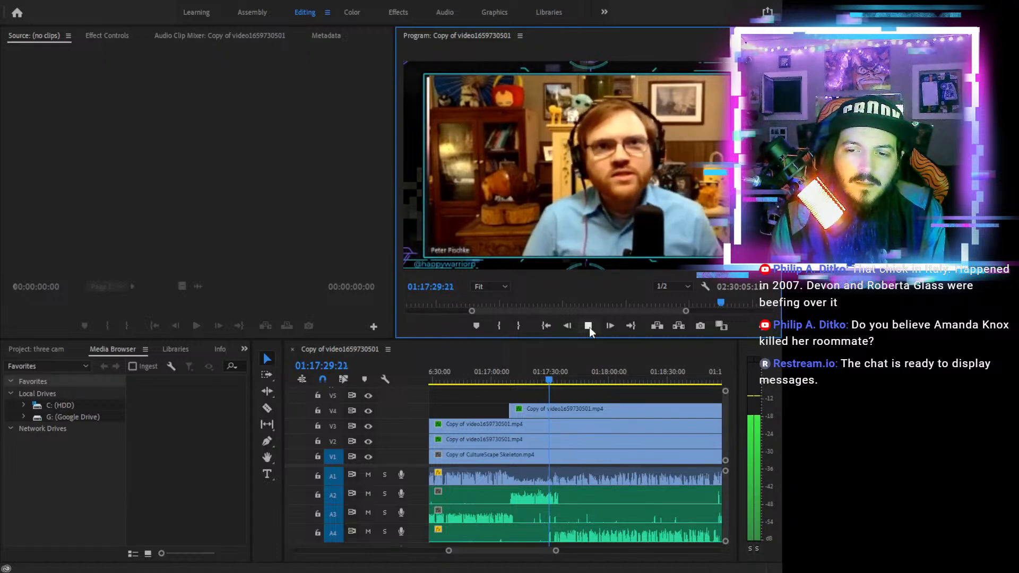
click(588, 328)
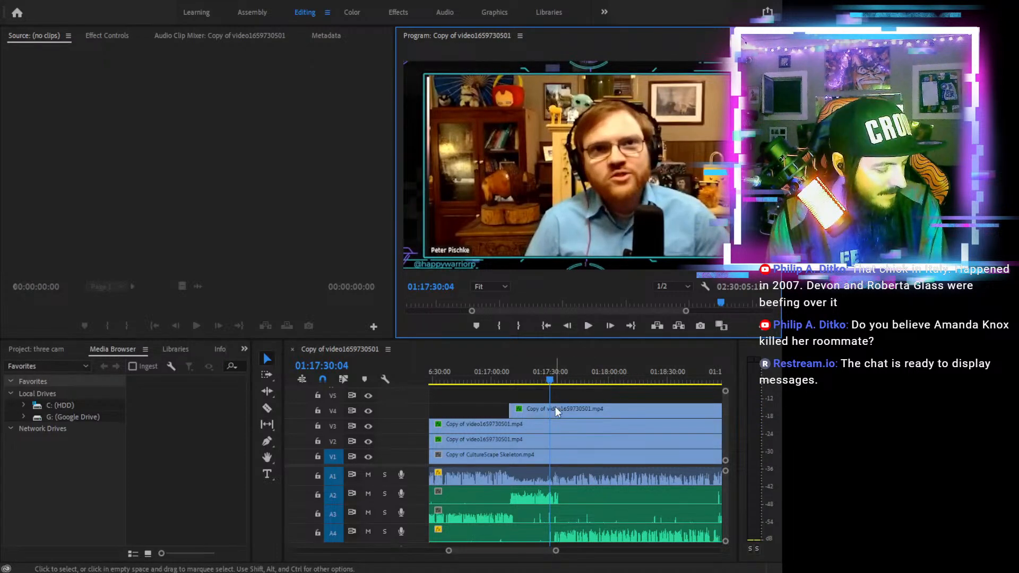
click(550, 378)
drag(548, 380, 545, 379)
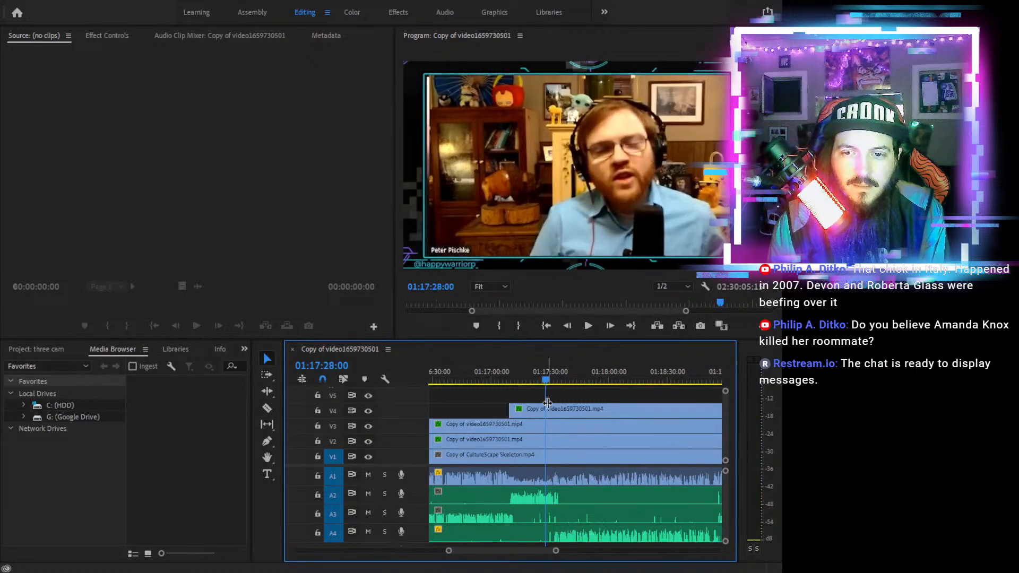
key(c)
click(548, 410)
key(v)
drag(558, 409, 577, 413)
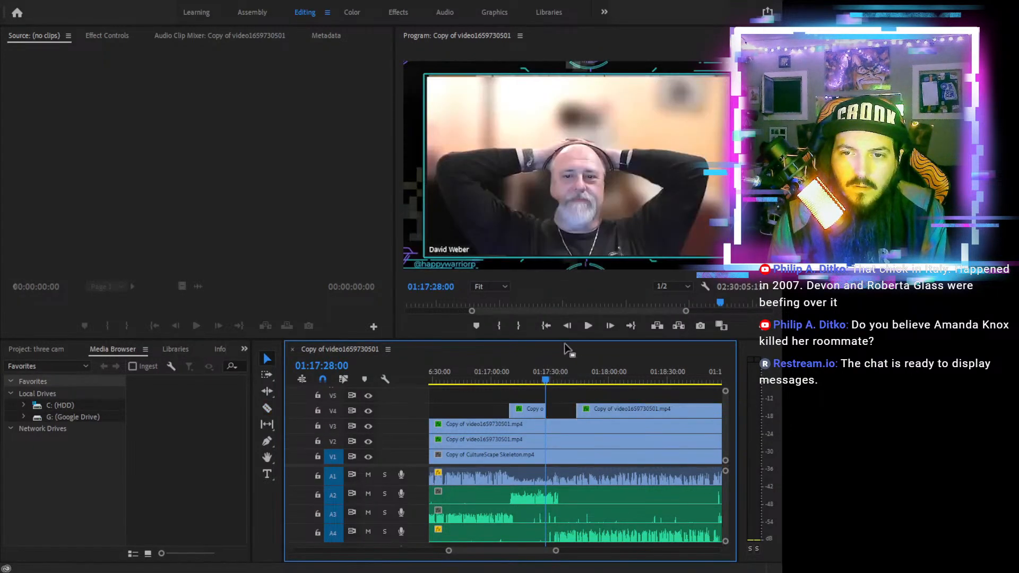
Cut the V3 clip at 01:17:30:09, where the A4 speech begins, and trim the start of its remaining part to about 01:17:38
click(588, 326)
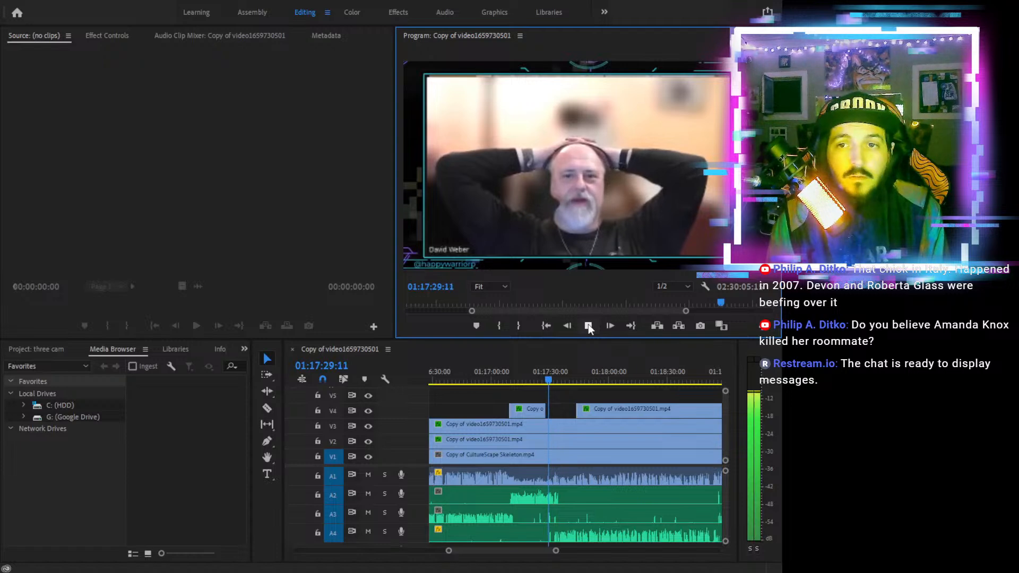
click(587, 326)
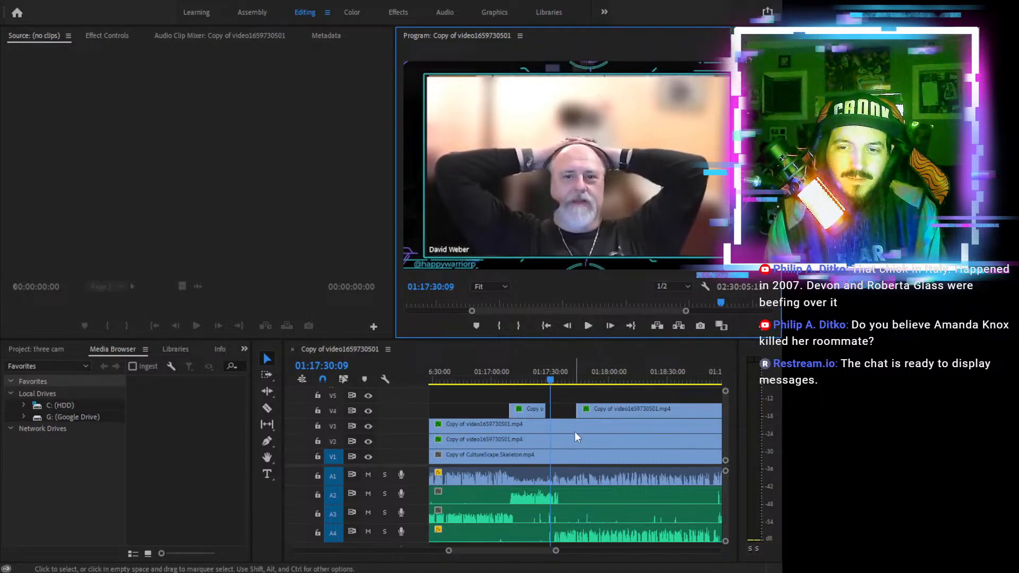
key(c)
click(551, 425)
key(v)
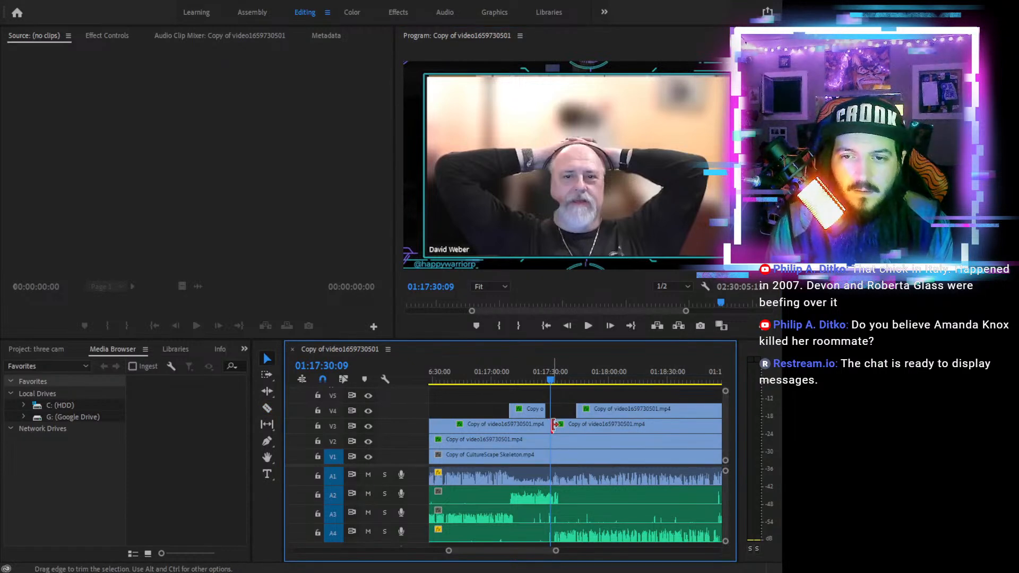
drag(554, 424, 567, 424)
Play back the change to the V2 camera and extend the end of the V3 segment before the gap to 01:17:31:19
click(594, 326)
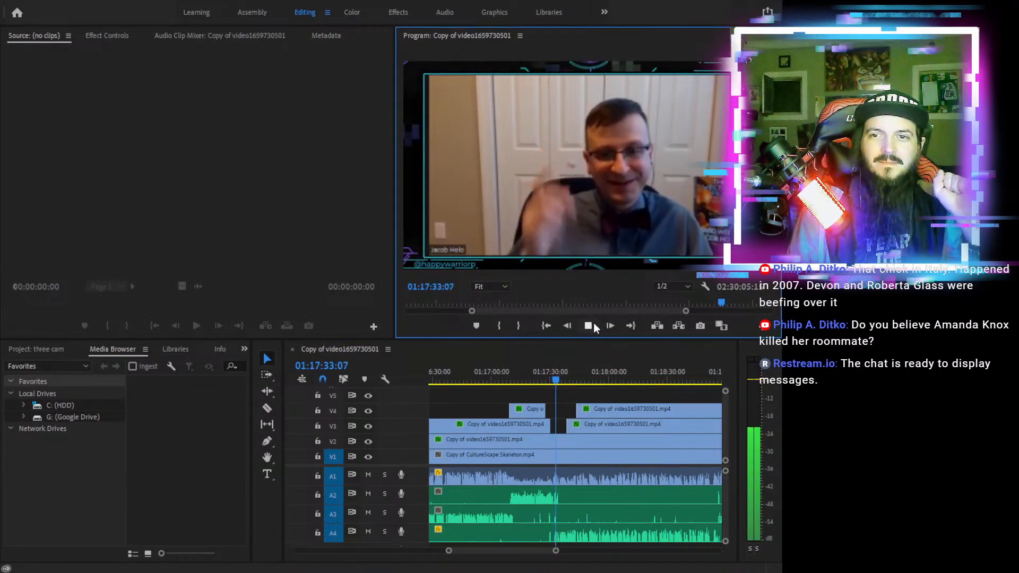
click(588, 326)
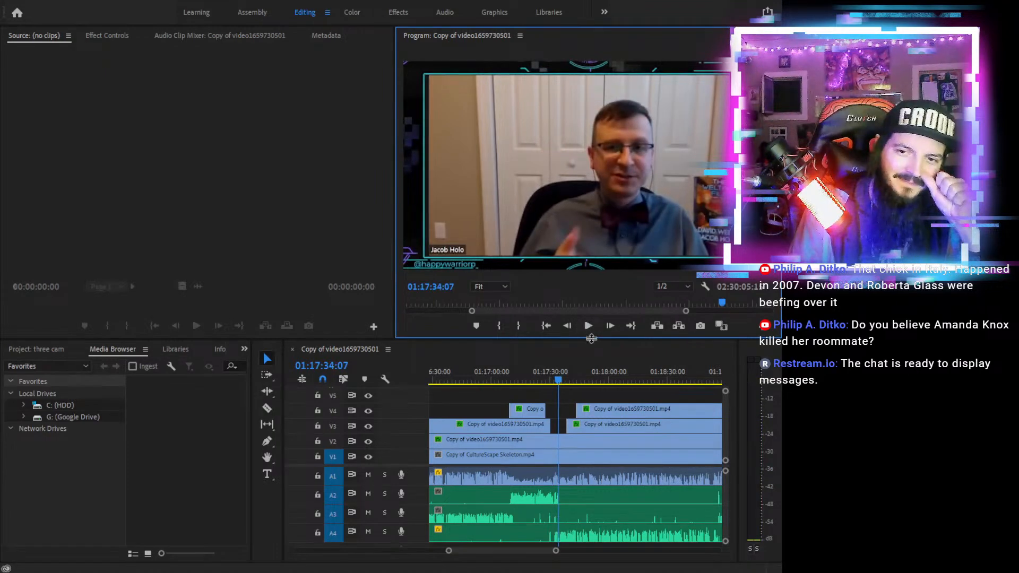
click(552, 382)
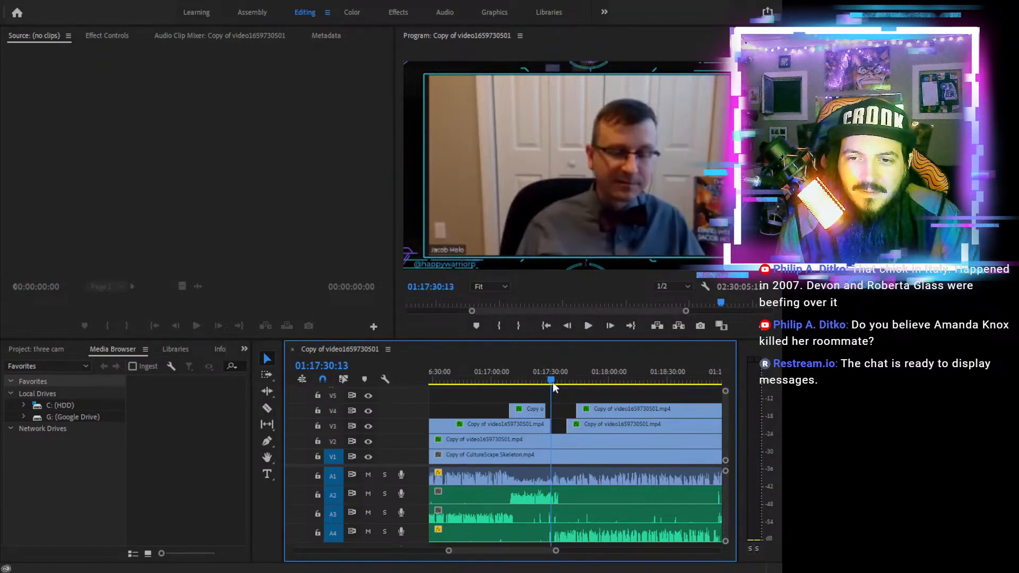
click(589, 325)
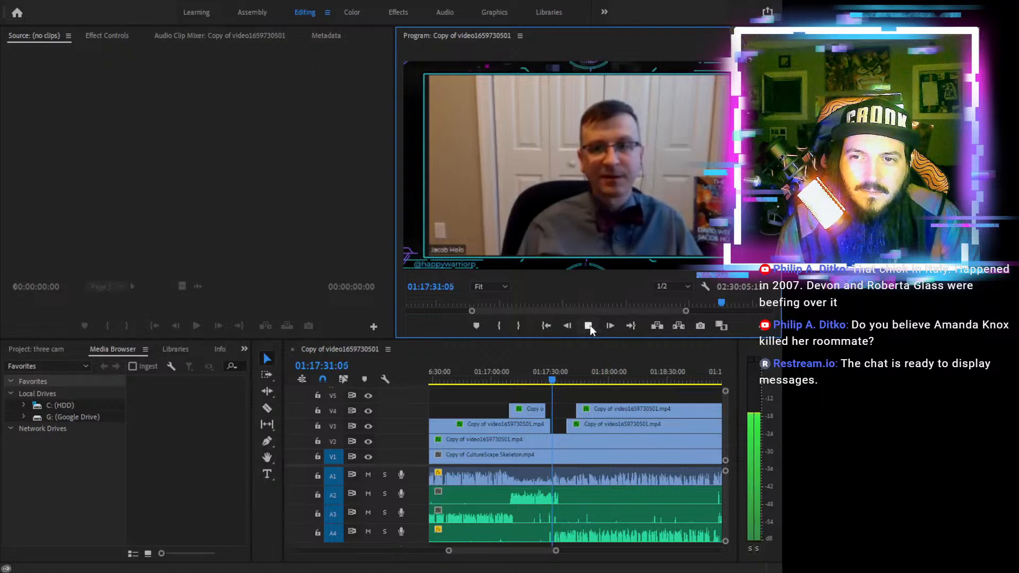
click(589, 326)
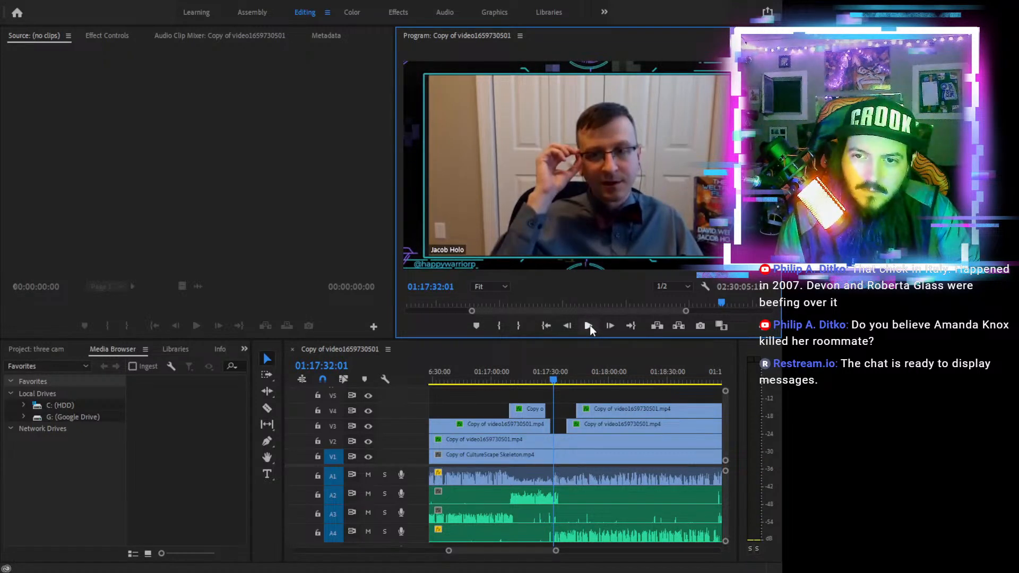
click(554, 378)
key(equal)
key(equal)
key(equal)
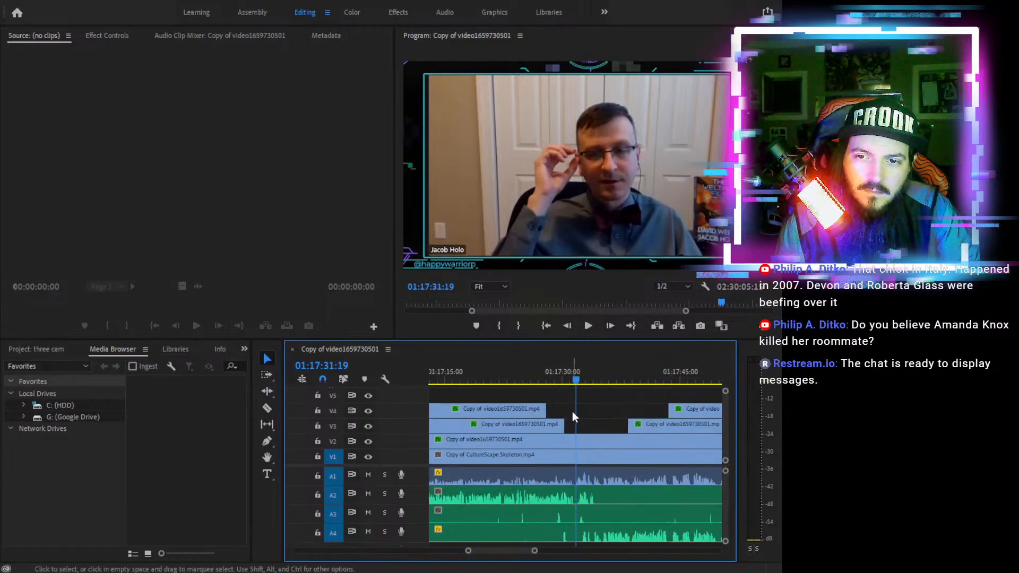
drag(552, 425, 575, 426)
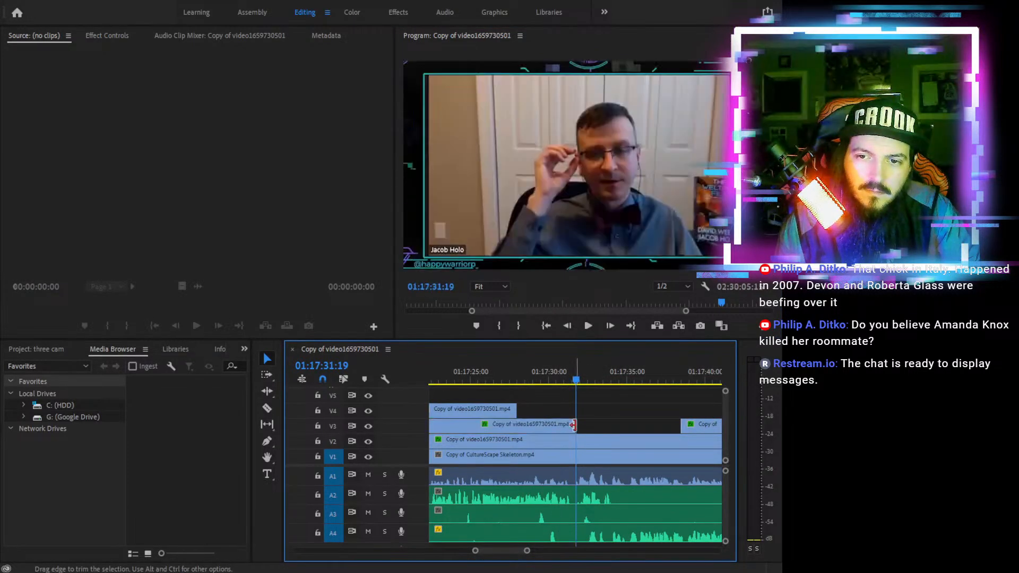
Extend the V4 segment's end to about 01:17:33 and shorten the V3 segment beneath it to end at about 01:17:28
click(563, 372)
click(588, 326)
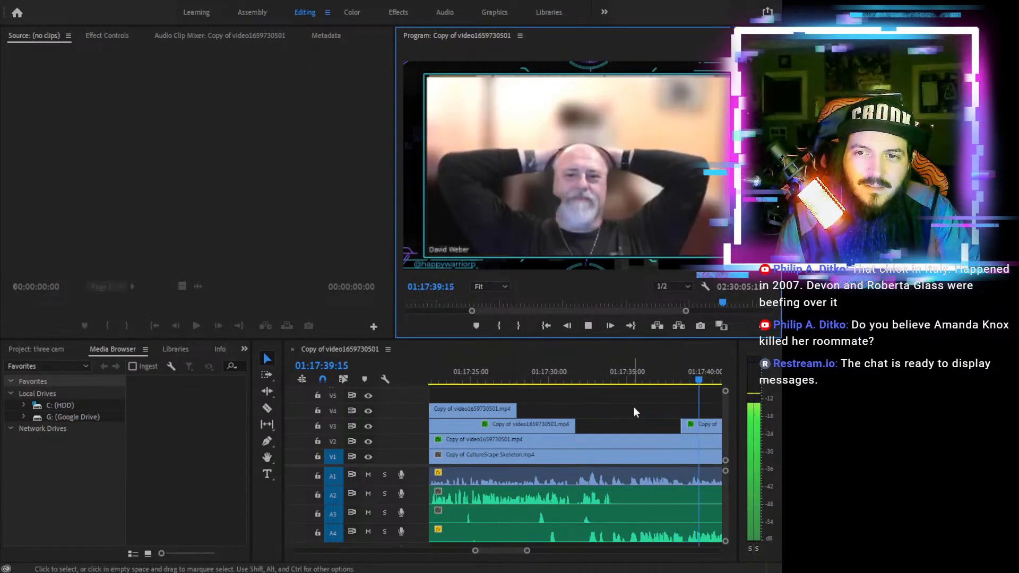
click(625, 380)
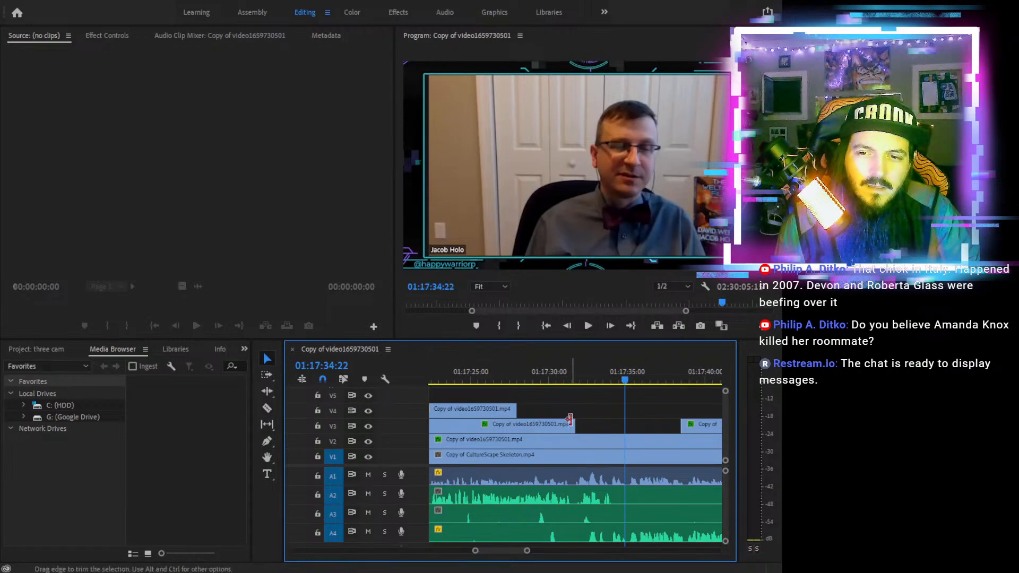
drag(571, 425, 596, 418)
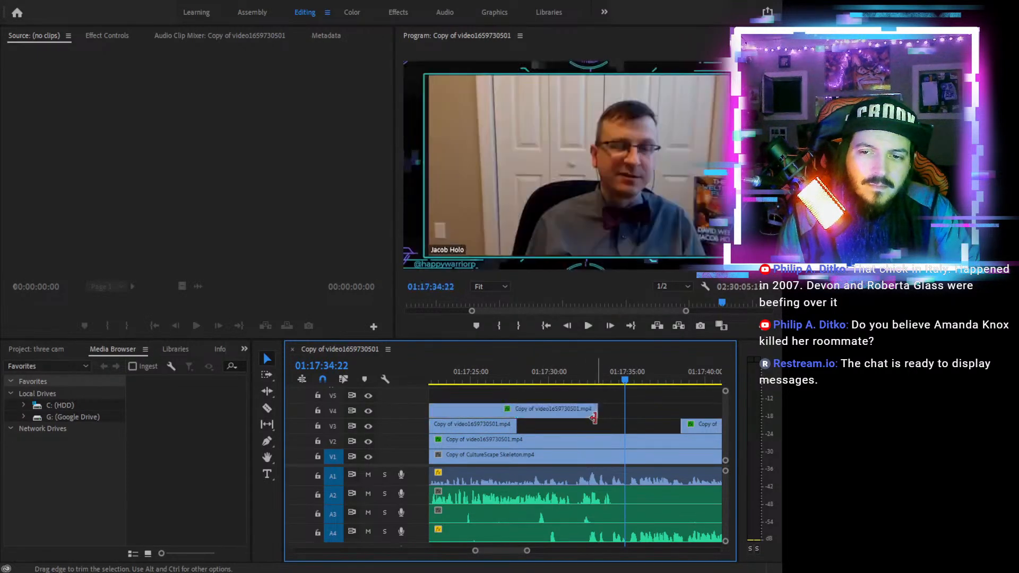
Shorten the V4 segment's end slightly to just before 01:17:33 and play back the switch to the V2 camera
click(507, 376)
click(588, 325)
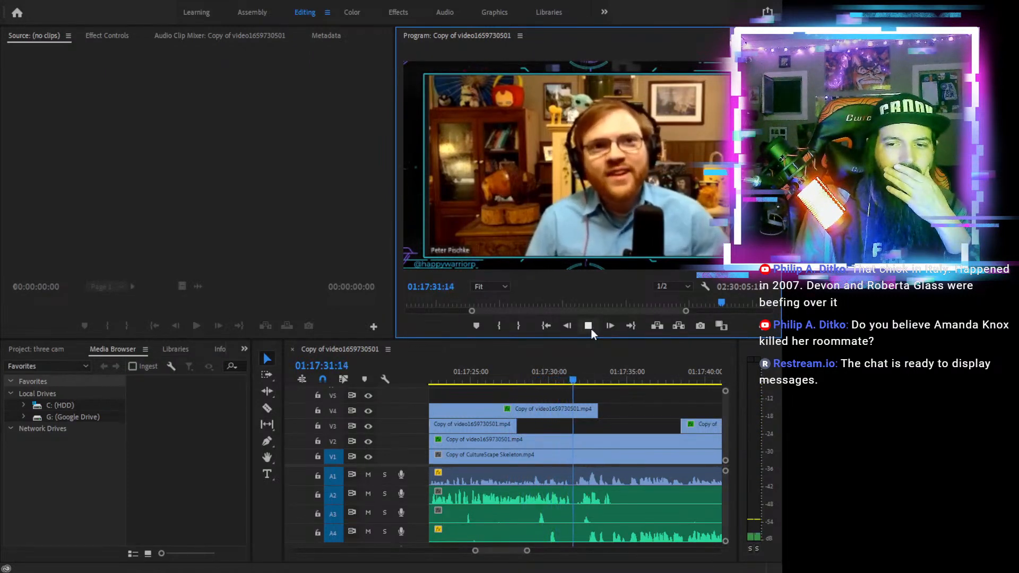
click(588, 326)
drag(595, 406, 591, 407)
click(569, 378)
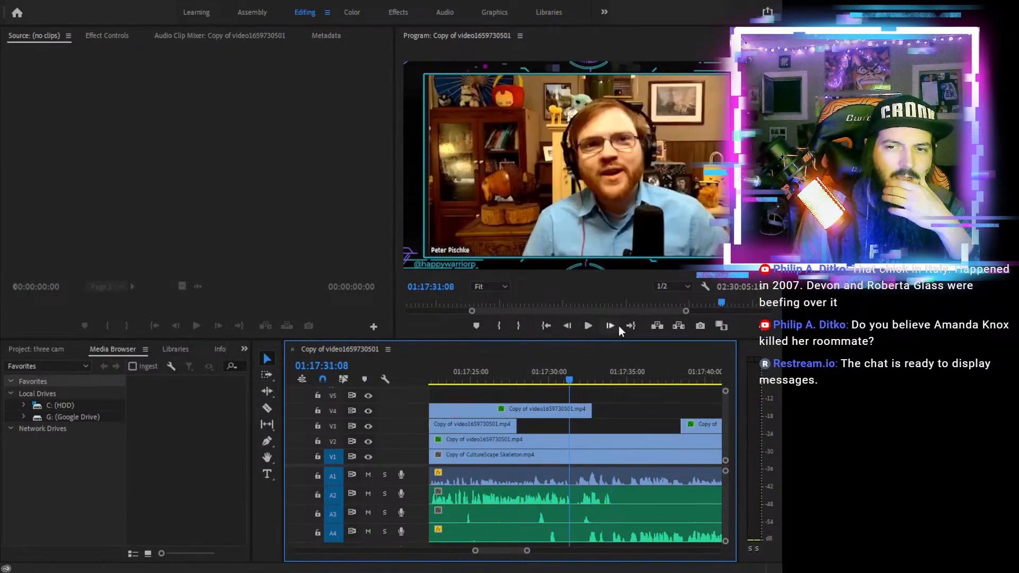
click(588, 327)
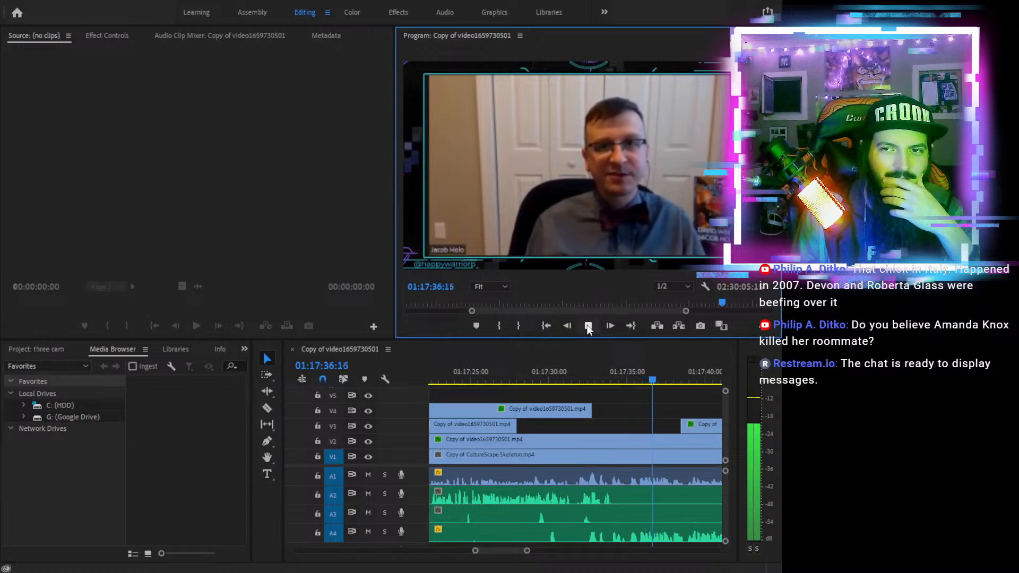
Trim the start of the V3 clip after the gap so it lines up with the start of the V4 clip above
click(587, 326)
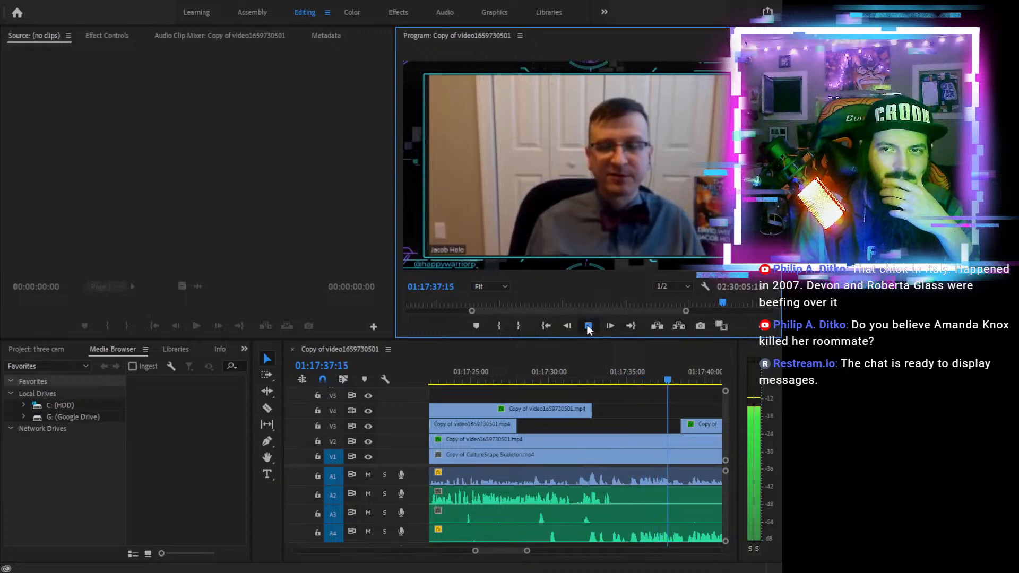
click(643, 380)
key(minus)
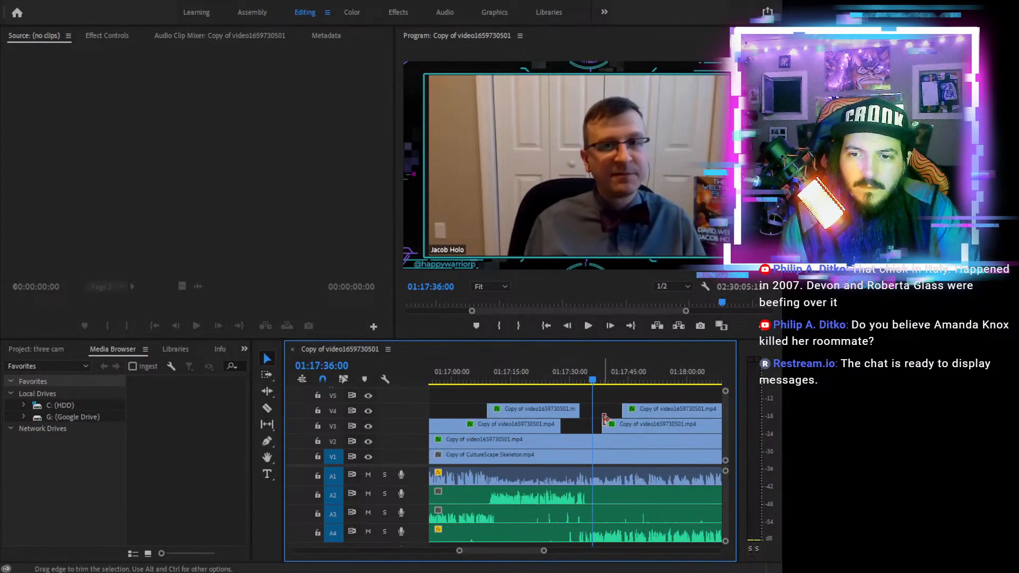
drag(618, 420, 625, 420)
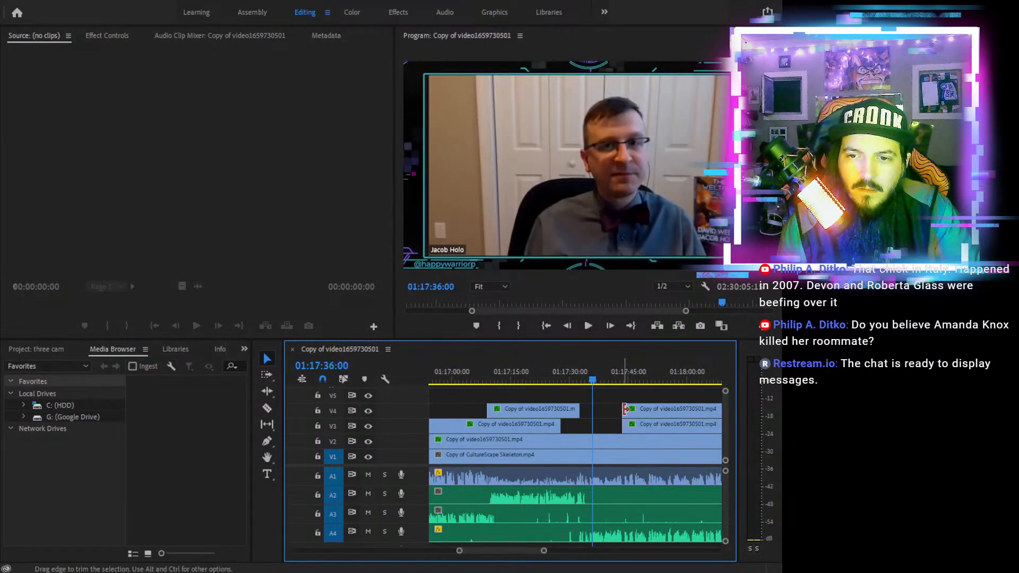
Cut the A3 audio clip at about 01:17:19 and trim the start of its remaining part to about 01:18:05
key(c)
click(526, 513)
key(v)
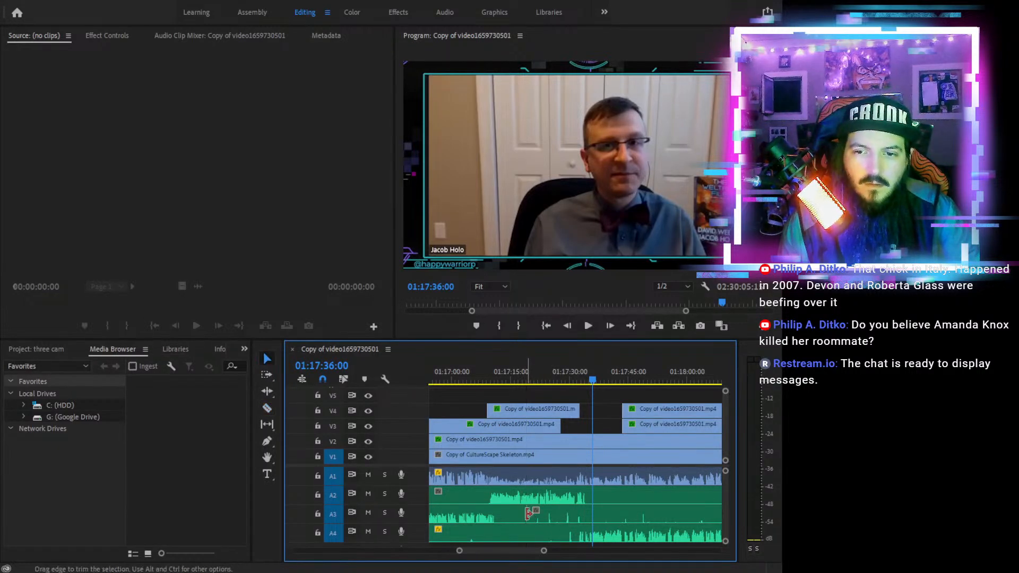
drag(529, 511, 708, 511)
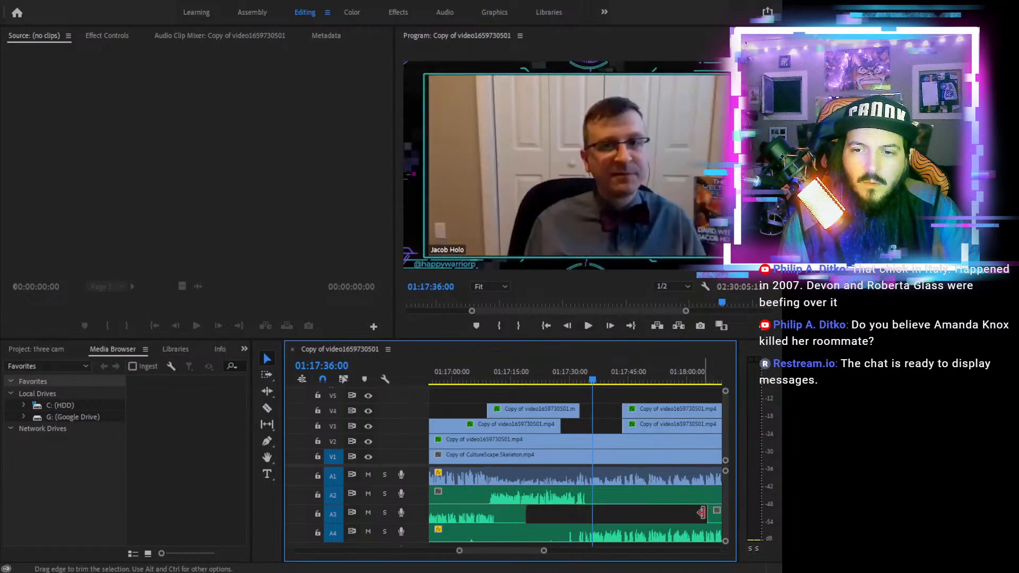
Trim the A3 clip's start on to about 01:18:36 and the stacked V3 and V4 clips' starts to about 01:18:54
drag(617, 380, 661, 386)
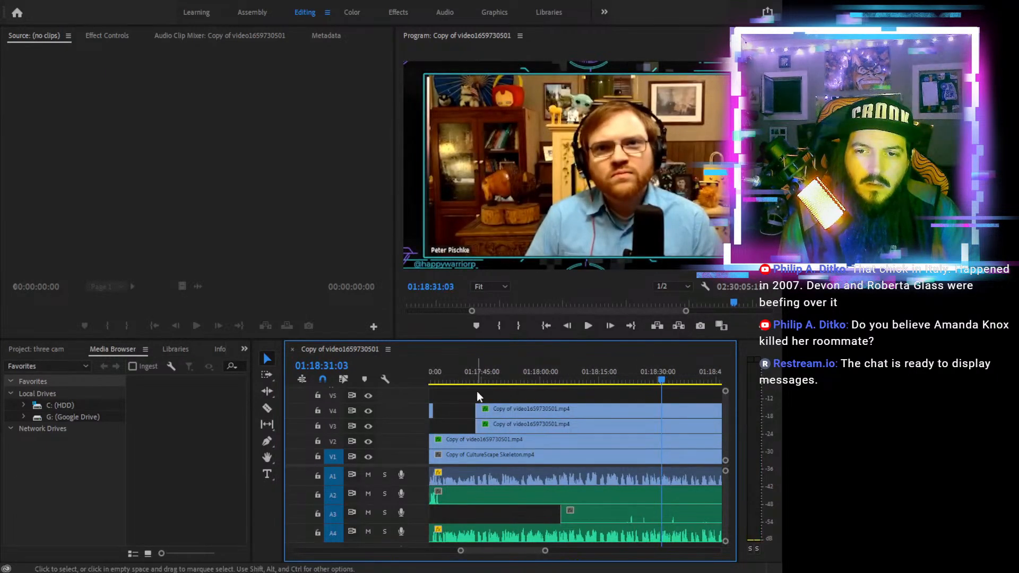
drag(635, 513, 681, 514)
drag(481, 396, 648, 415)
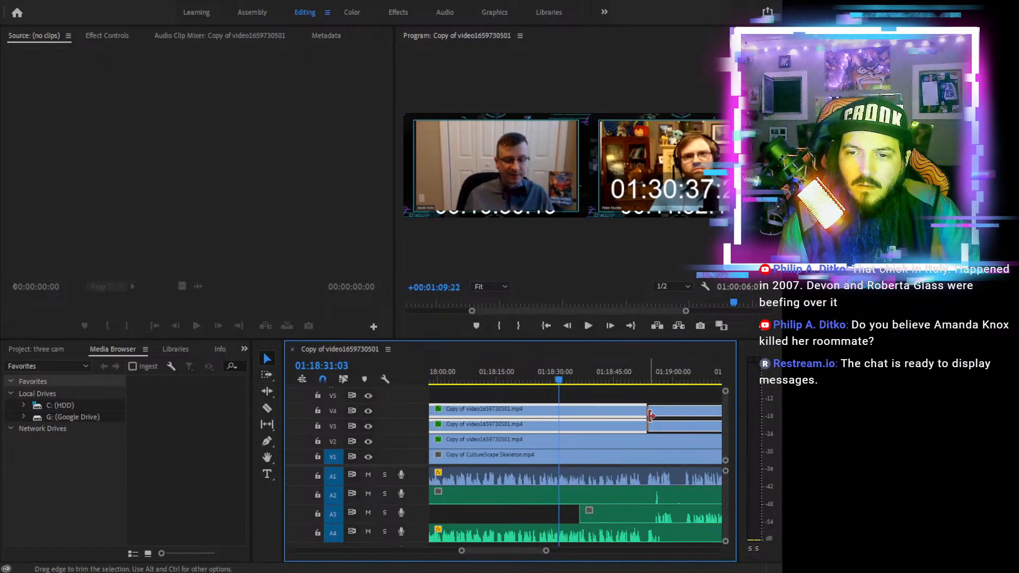
drag(650, 415, 647, 415)
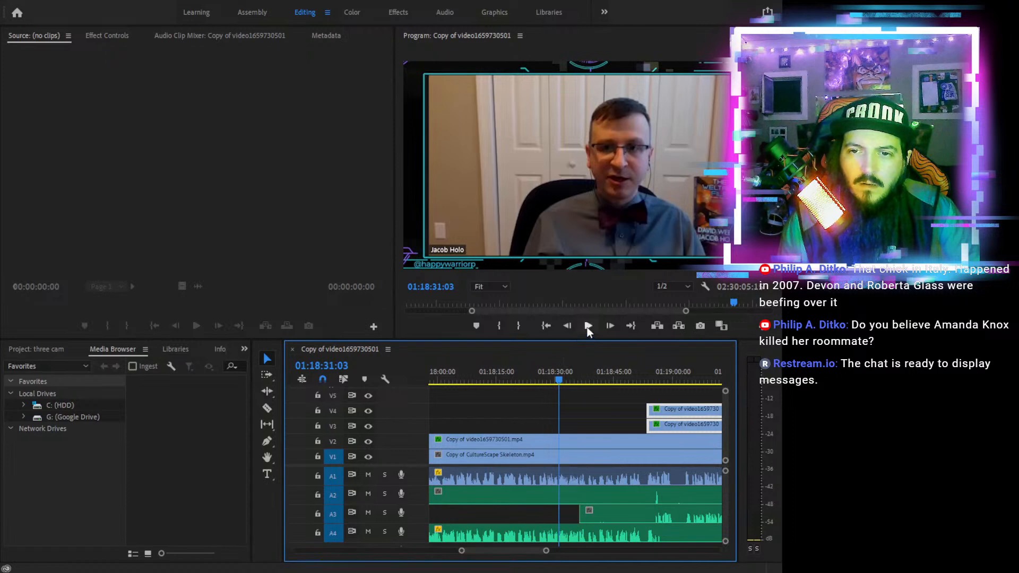
Play back the stretch leading to the V4 camera and trim the starts of both V3 and V4 clips to 01:18:55:02
click(588, 326)
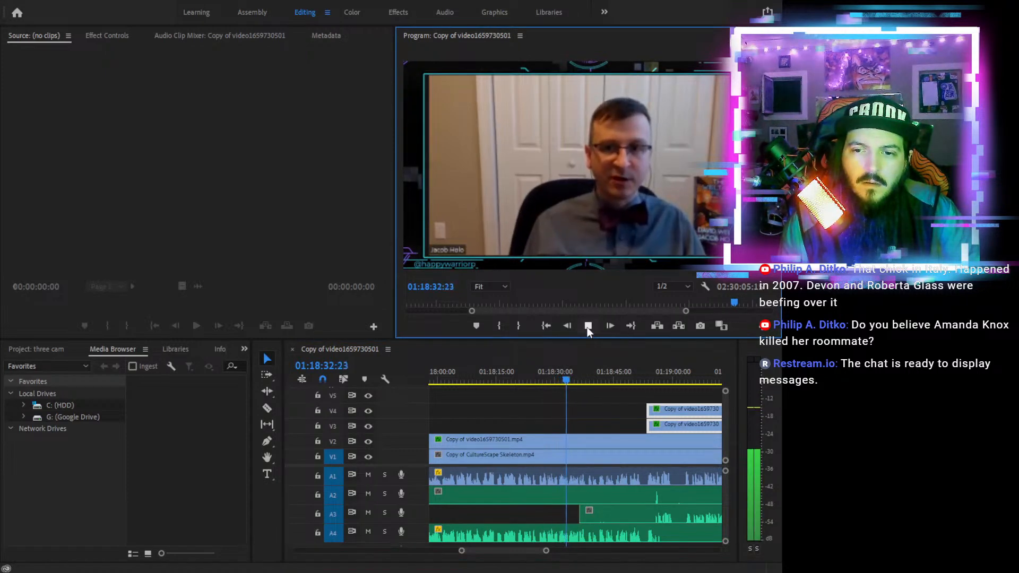
key(space)
click(617, 372)
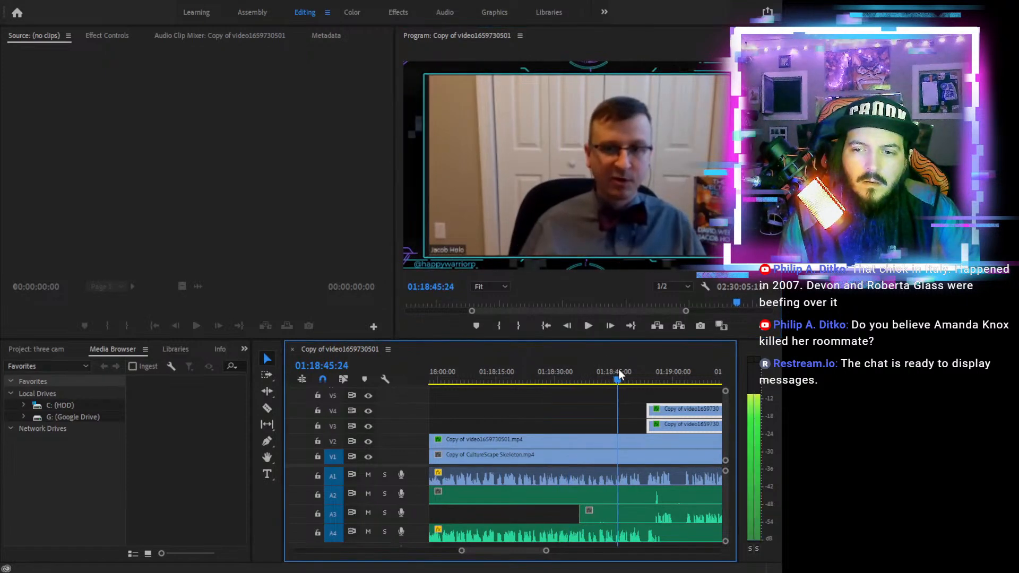
click(588, 326)
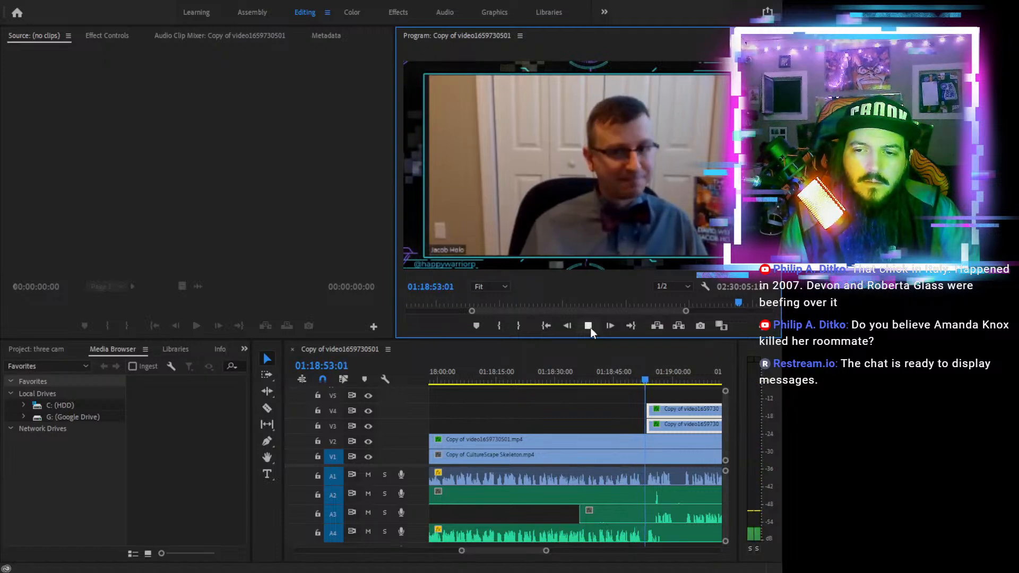
click(589, 326)
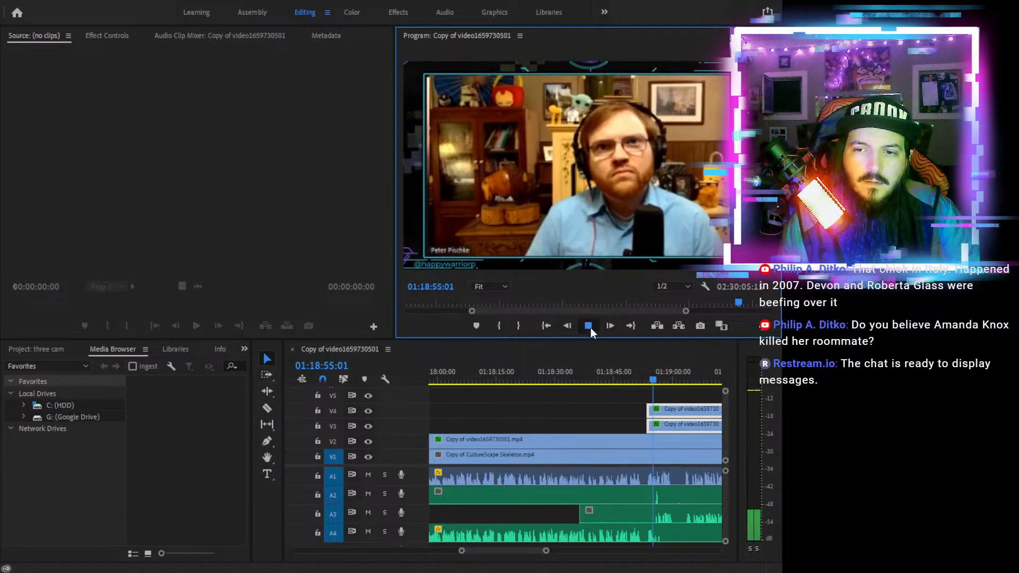
drag(650, 410, 653, 407)
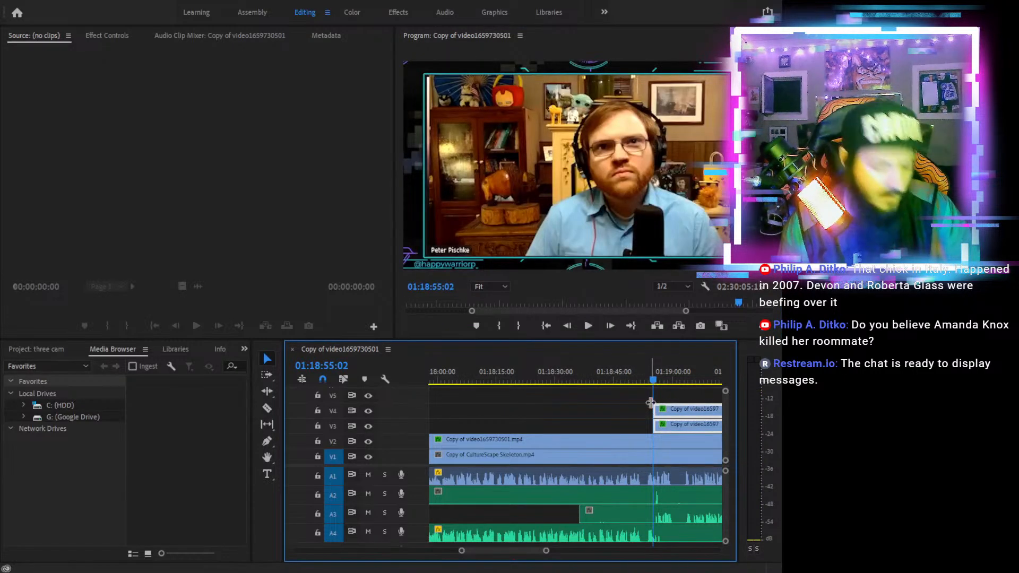
Trim the V3 and V4 clips' starts slightly further to about 01:18:55:20 and play back the switch up to 01:18:57:09
key(=)
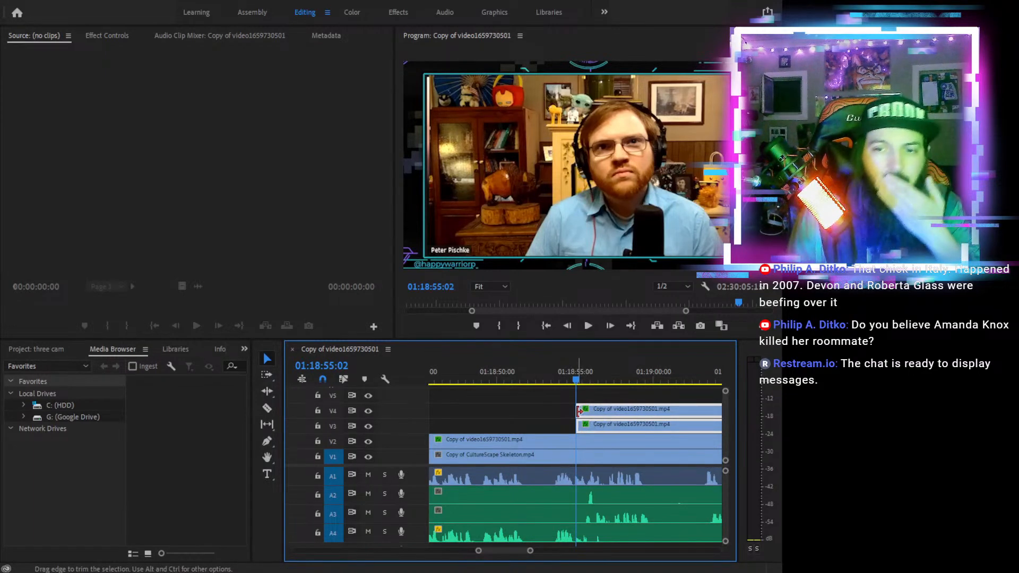
drag(580, 411, 581, 412)
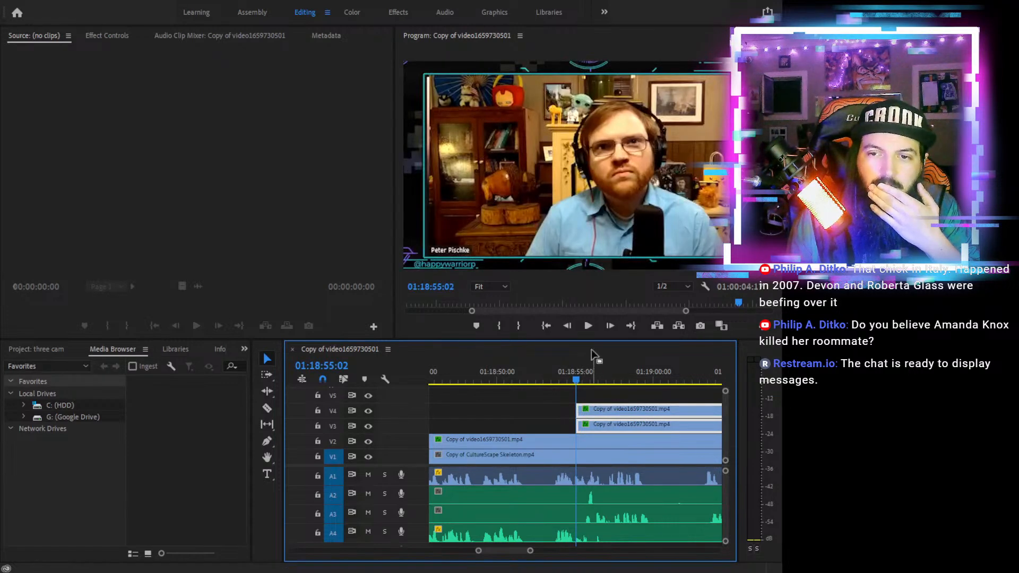
click(588, 325)
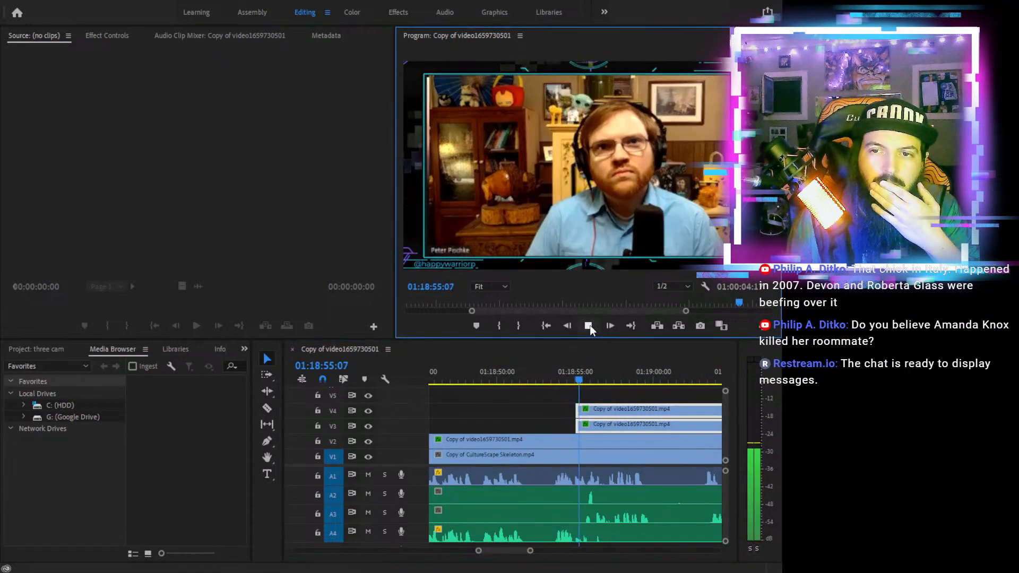
click(588, 325)
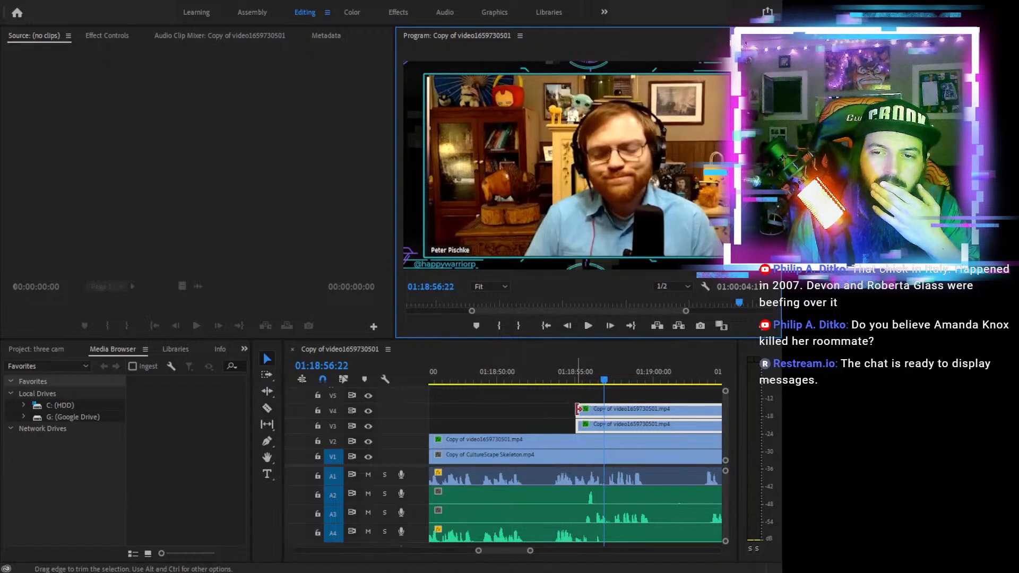
drag(578, 413, 586, 412)
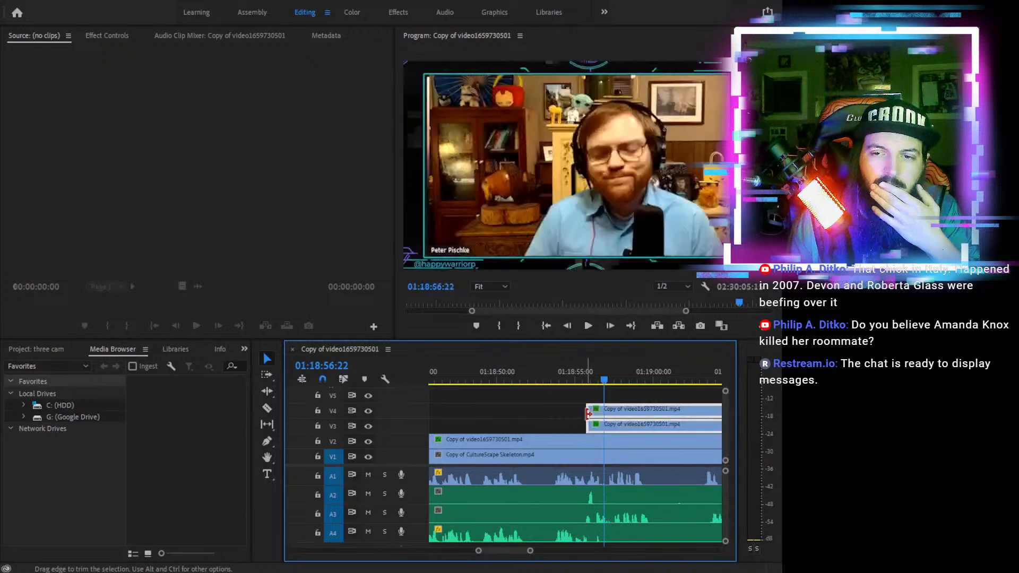
click(568, 371)
click(587, 329)
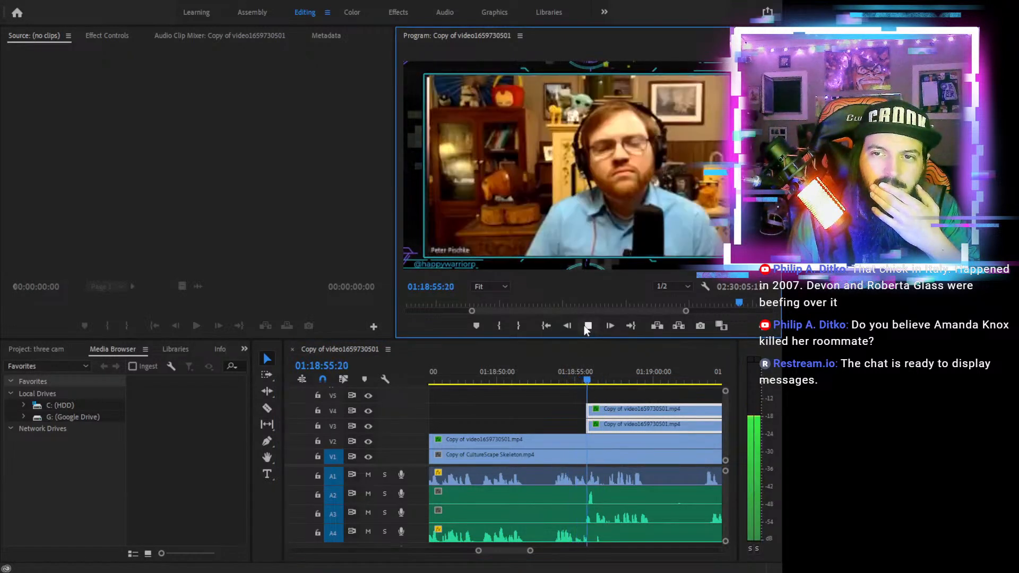
click(588, 326)
click(585, 326)
click(584, 326)
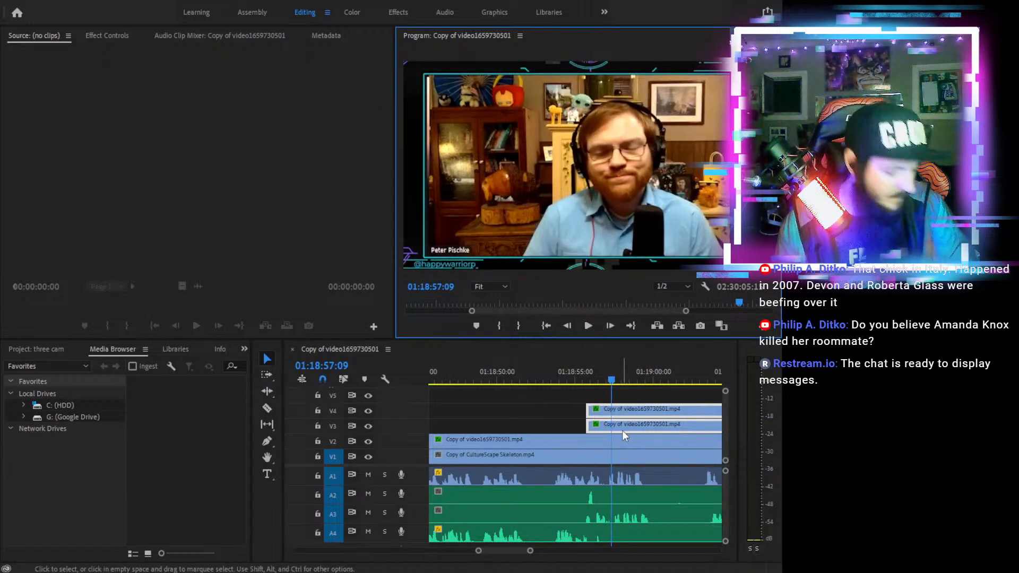
Cut the V4 clip at 01:18:57:09 and trim the start of its remaining part to about 01:22:19
key(c)
click(612, 409)
key(v)
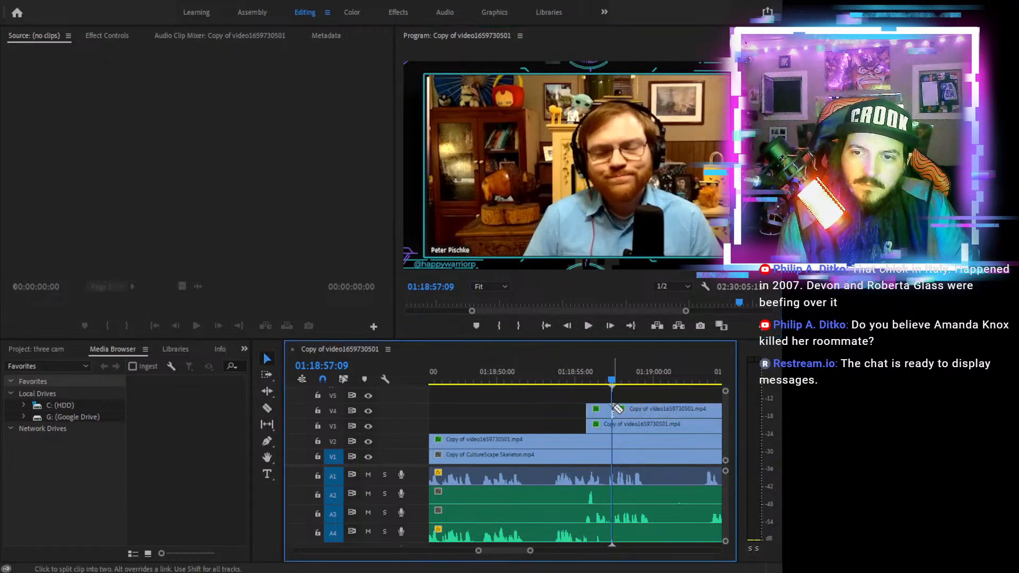
drag(614, 407, 702, 412)
Locate where the A4 speech begins at 01:22:30:19 and trim the V4 clip's start to that point
click(678, 380)
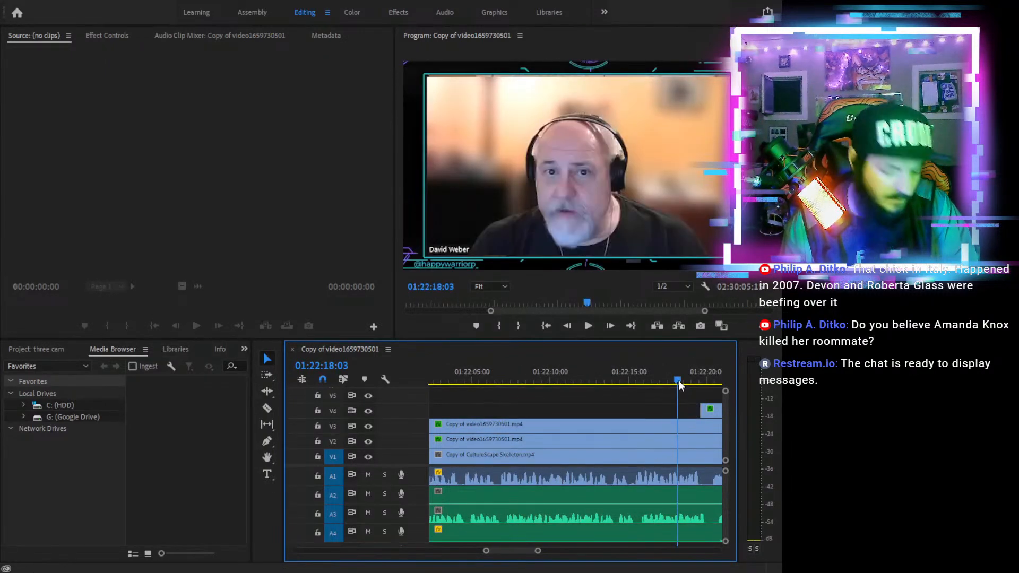
key(minus)
click(649, 378)
drag(650, 377, 653, 377)
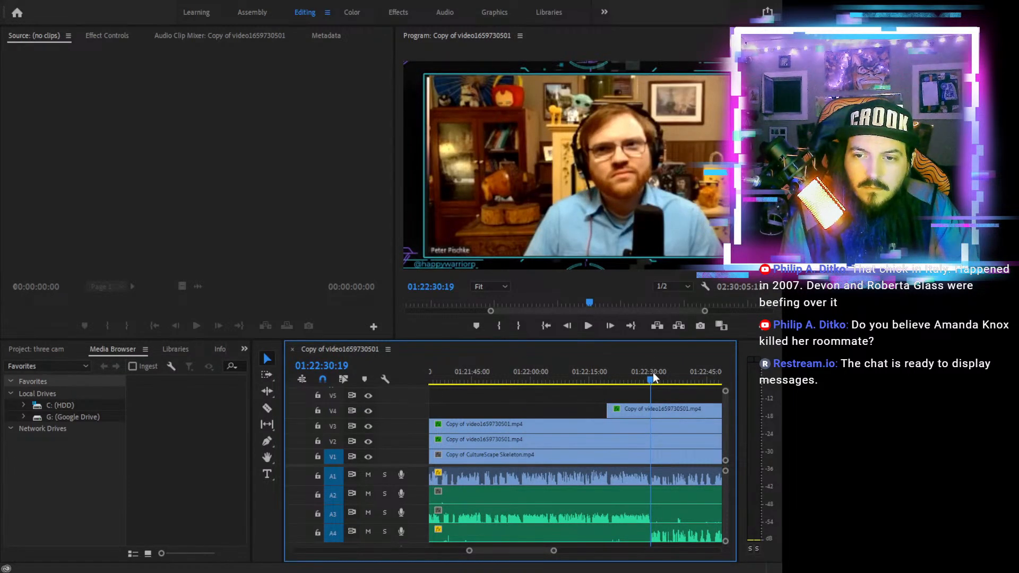
drag(609, 404, 647, 406)
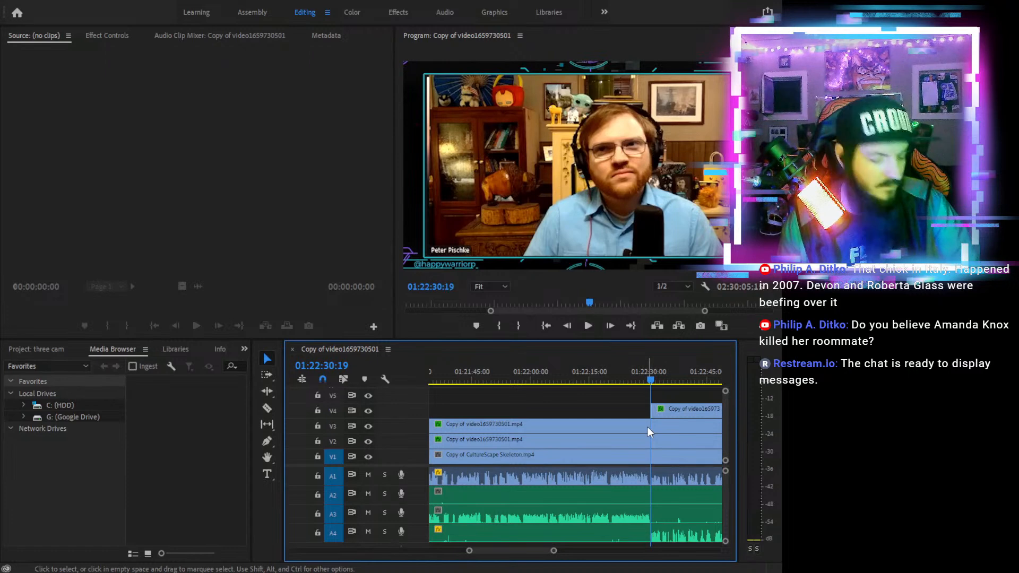
Cut the V3 clip at 01:22:30:19 and trim the starts of the following V3 and V4 clips to 01:23:17:18
key(c)
click(652, 425)
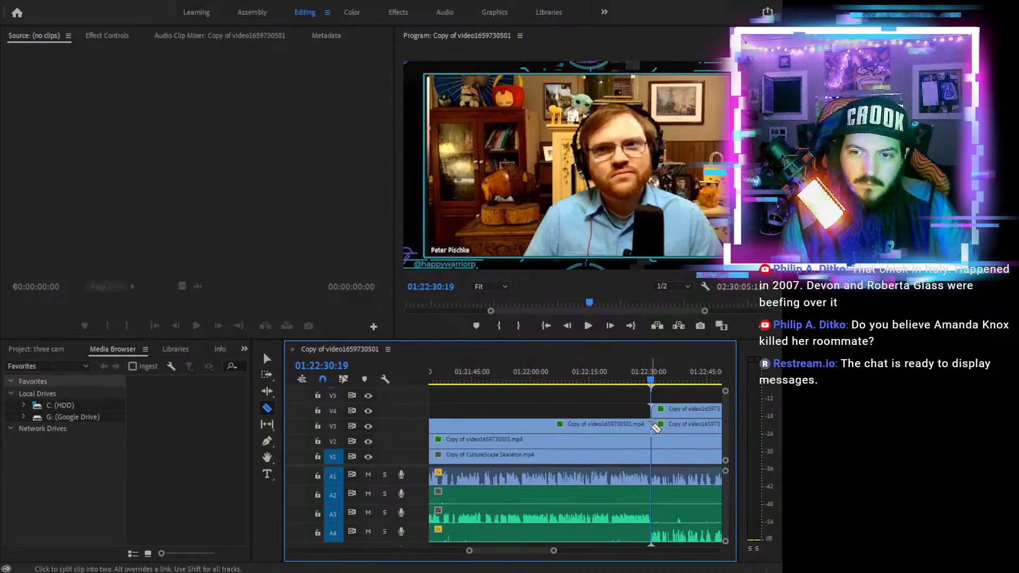
key(v)
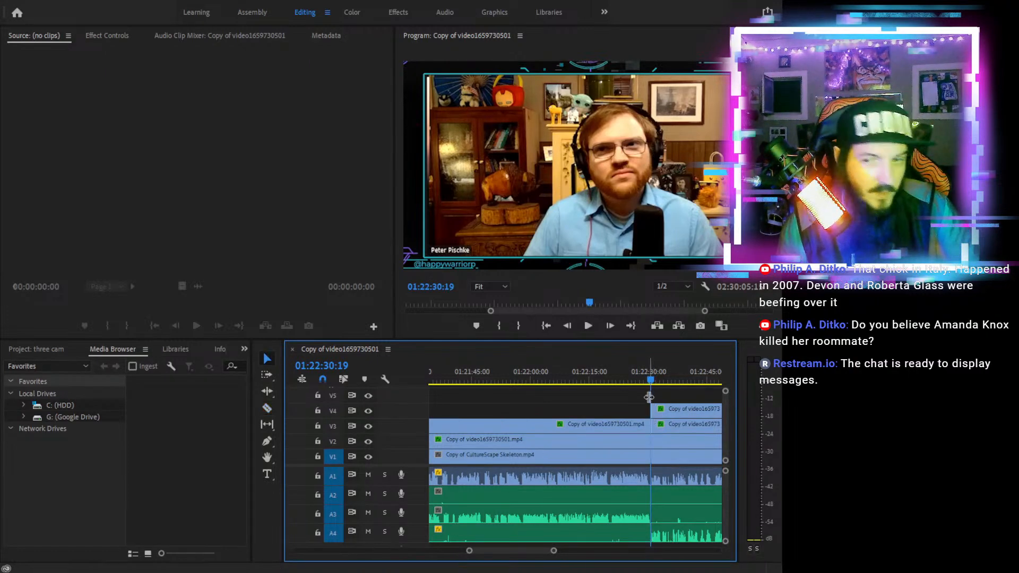
drag(658, 391, 583, 413)
drag(584, 366, 590, 367)
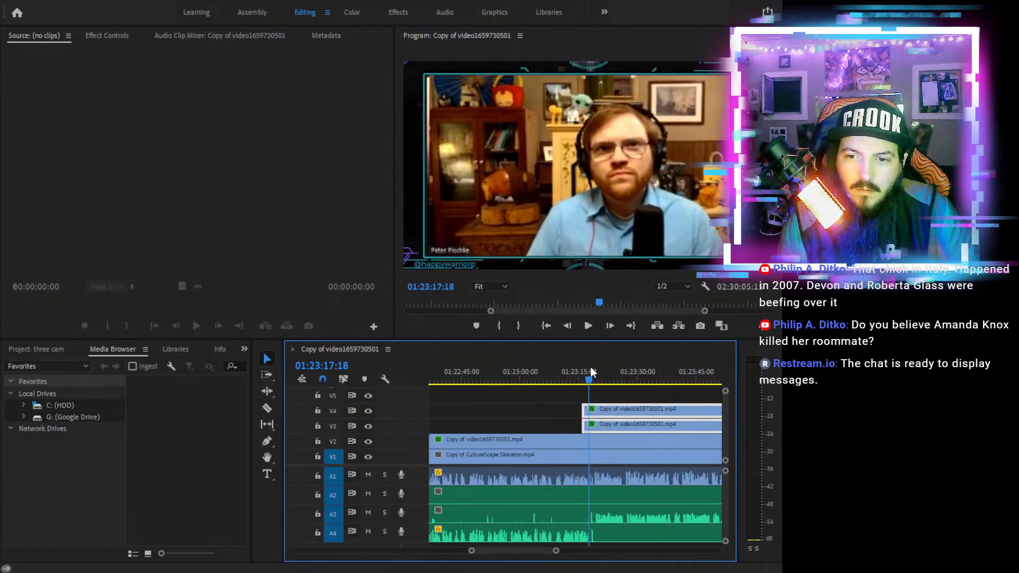
drag(583, 406, 527, 411)
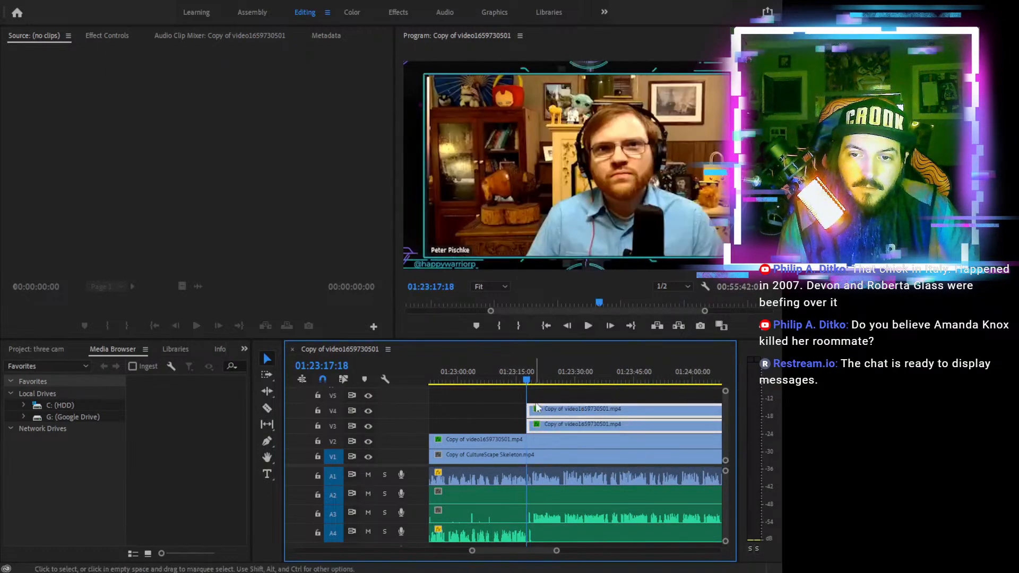
Trim only the V4 clip's start to about 01:25:08 and play back the V4 camera from 01:25:17:08
drag(635, 374, 588, 379)
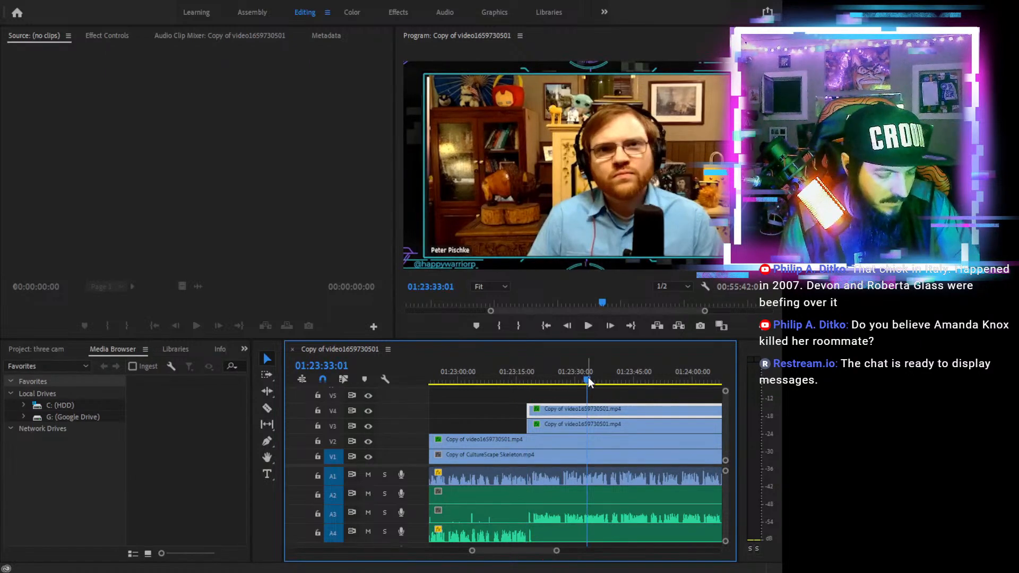
key(minus)
key(minus)
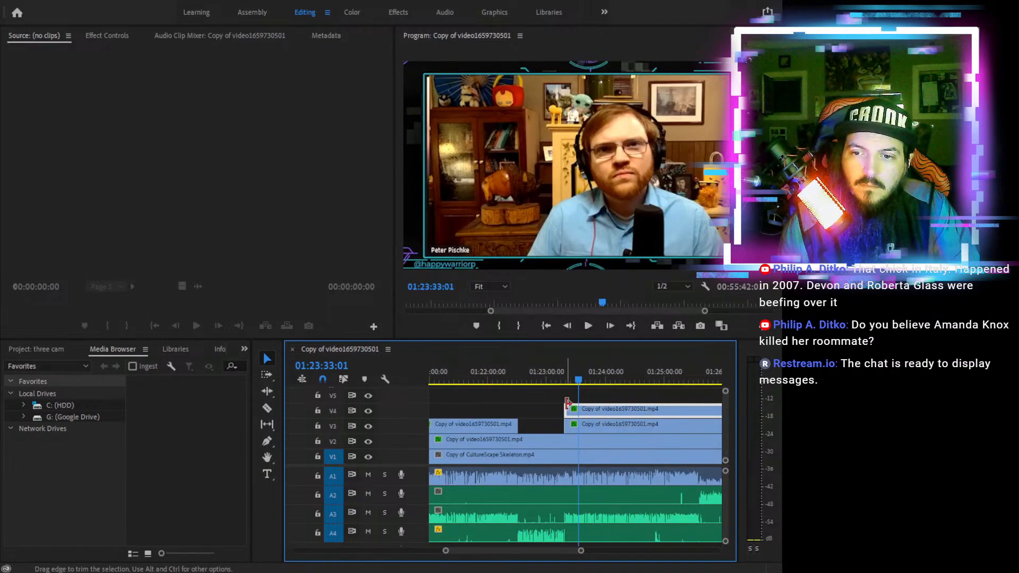
drag(604, 411, 672, 411)
click(682, 377)
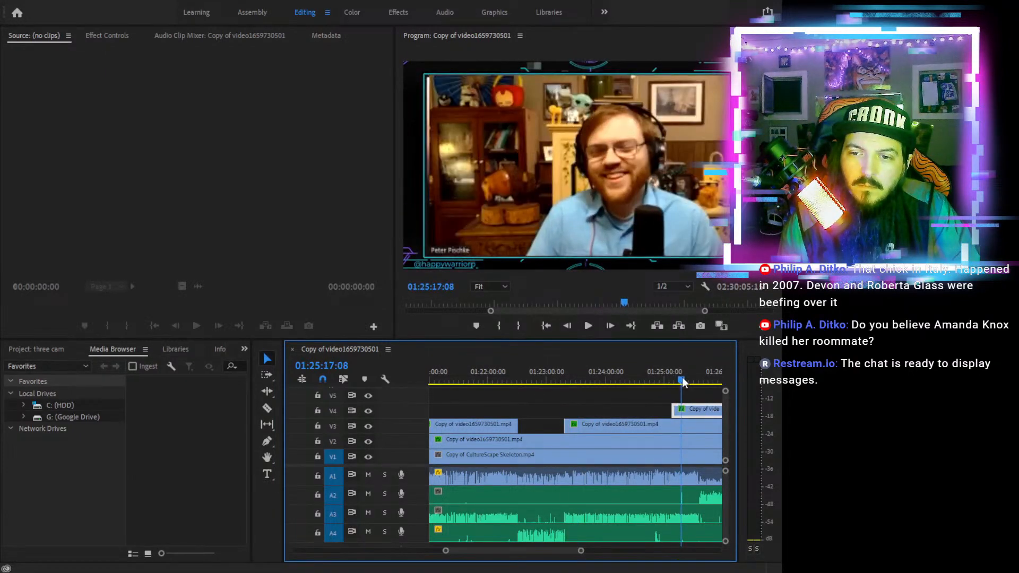
click(588, 325)
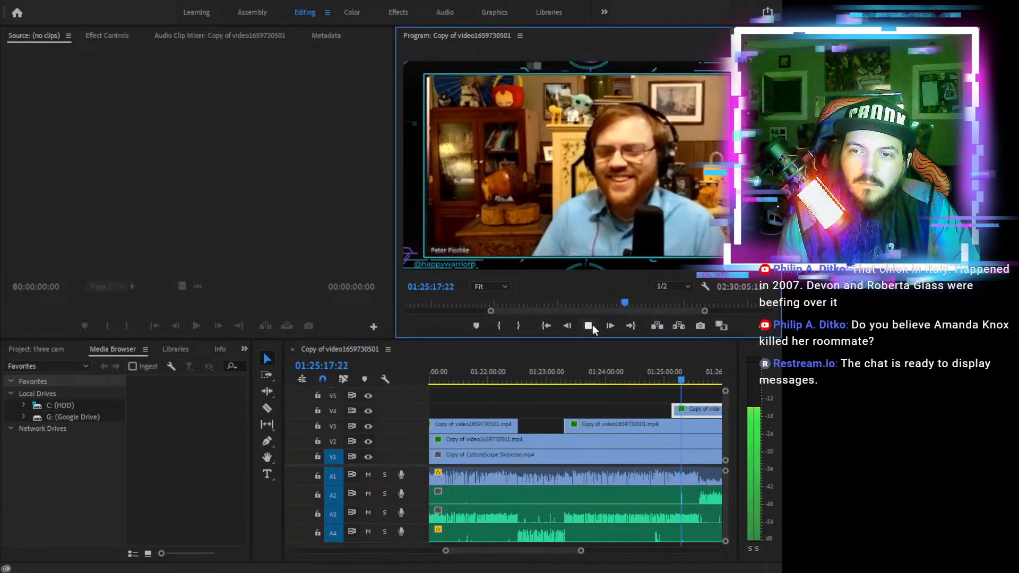
Play back the switch from the V3 to the V2 camera, starting at 01:22:23:05, and move on to 01:22:35:17
drag(530, 378, 511, 377)
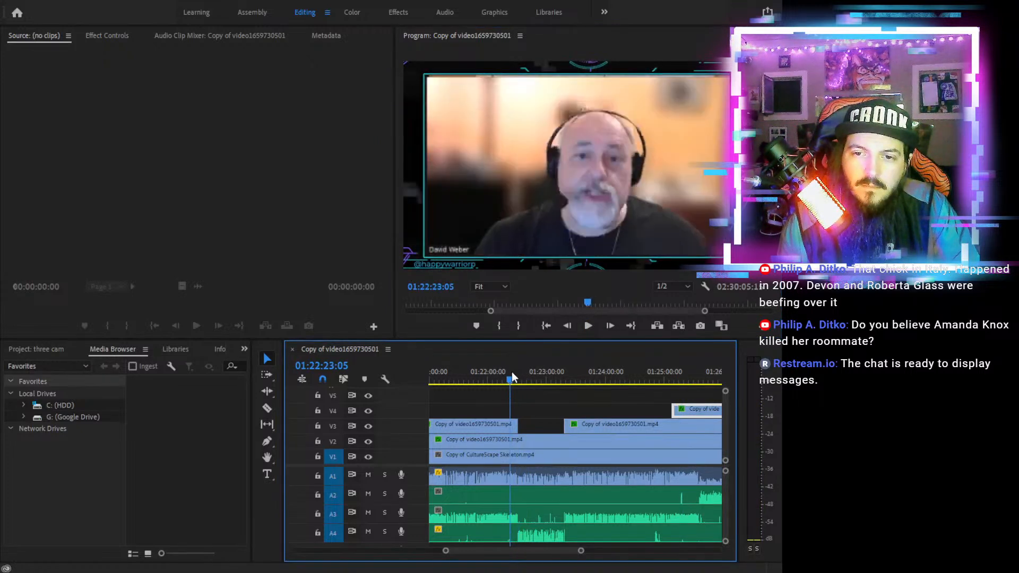
click(588, 325)
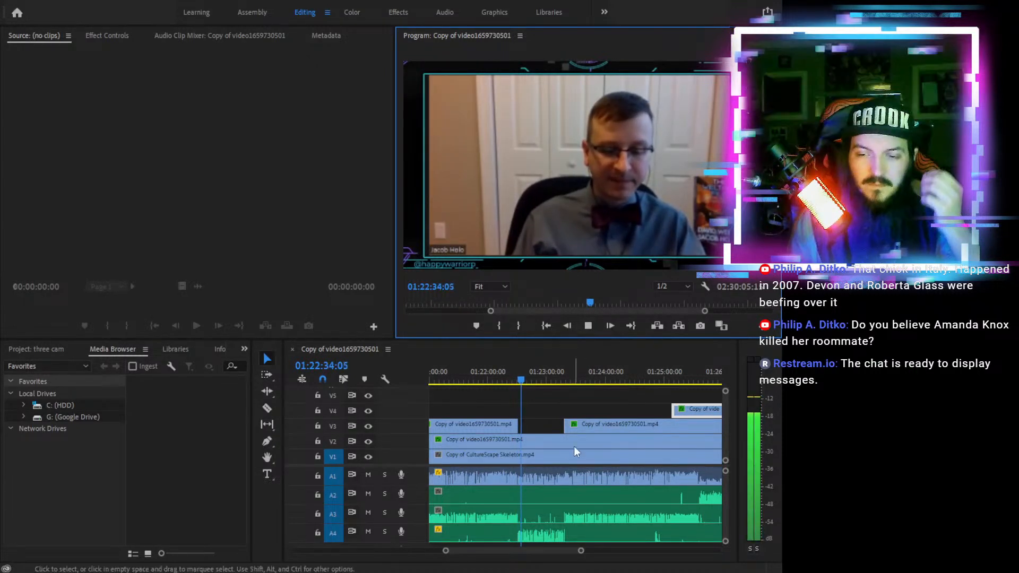
click(524, 380)
drag(525, 376, 524, 375)
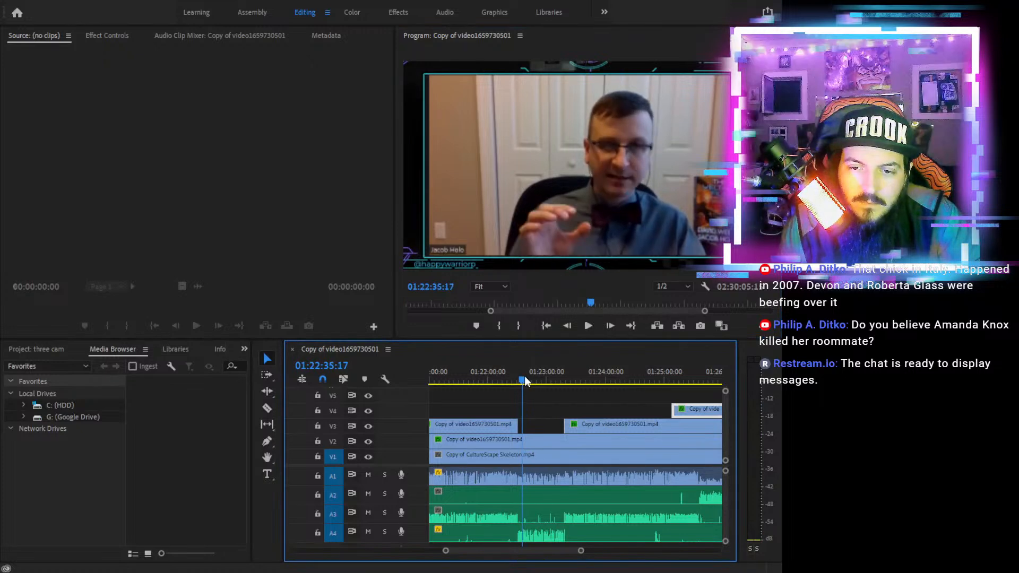
Play back the V2 camera shot in the V3 gap from 01:22:35:17, about 01:22:52 and 01:23:03:19
click(588, 326)
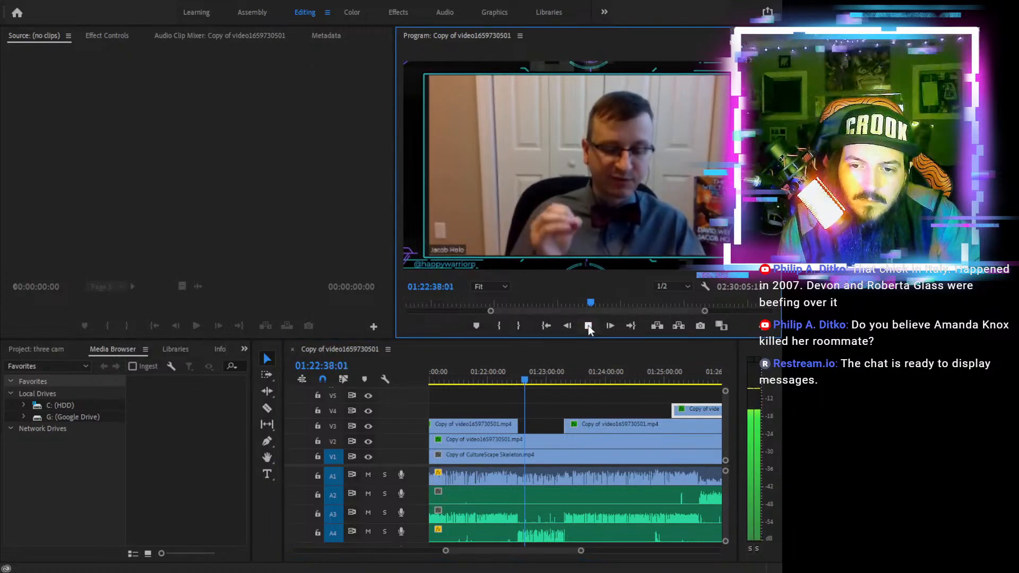
click(538, 380)
click(591, 325)
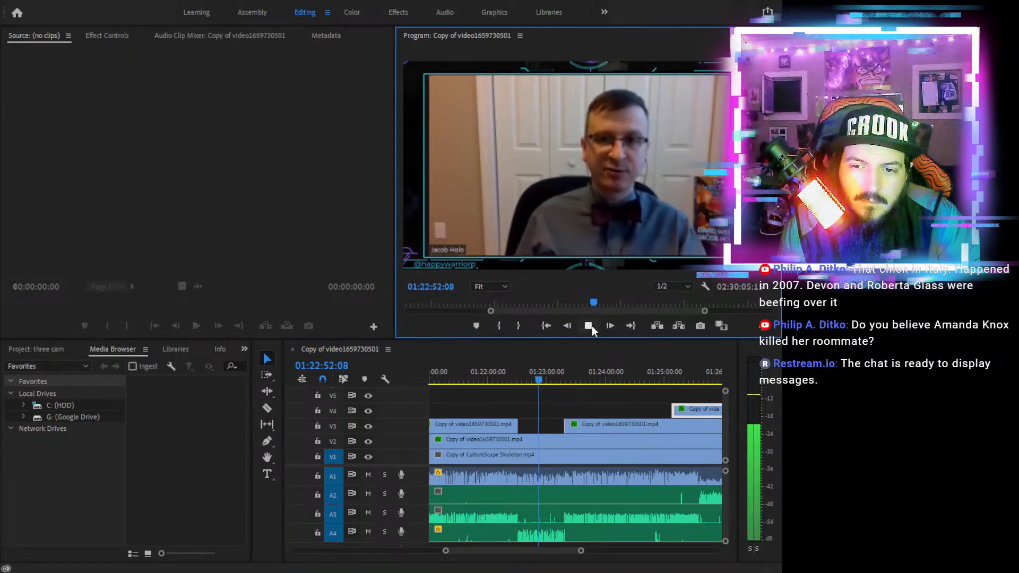
click(554, 381)
click(551, 380)
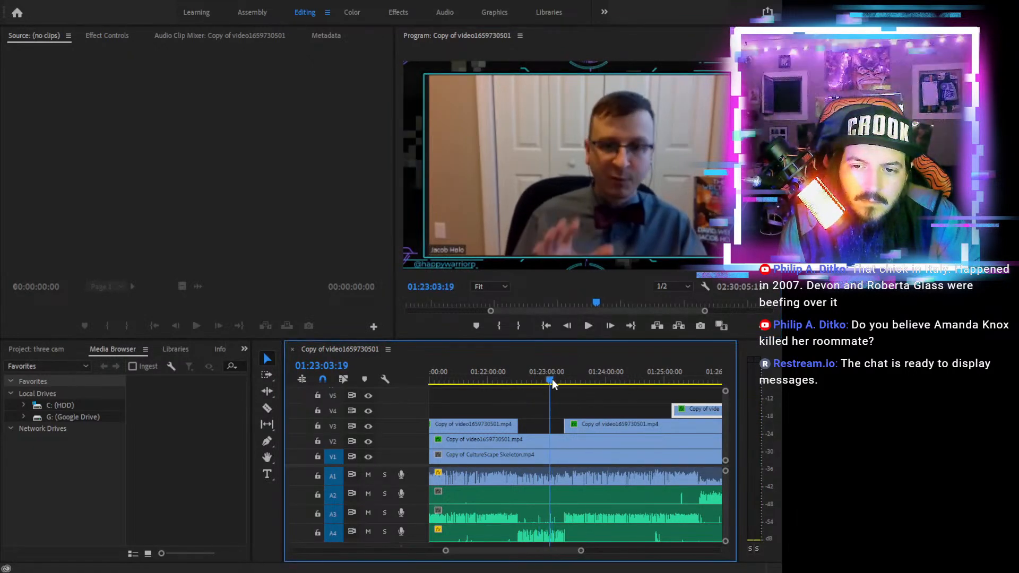
click(592, 325)
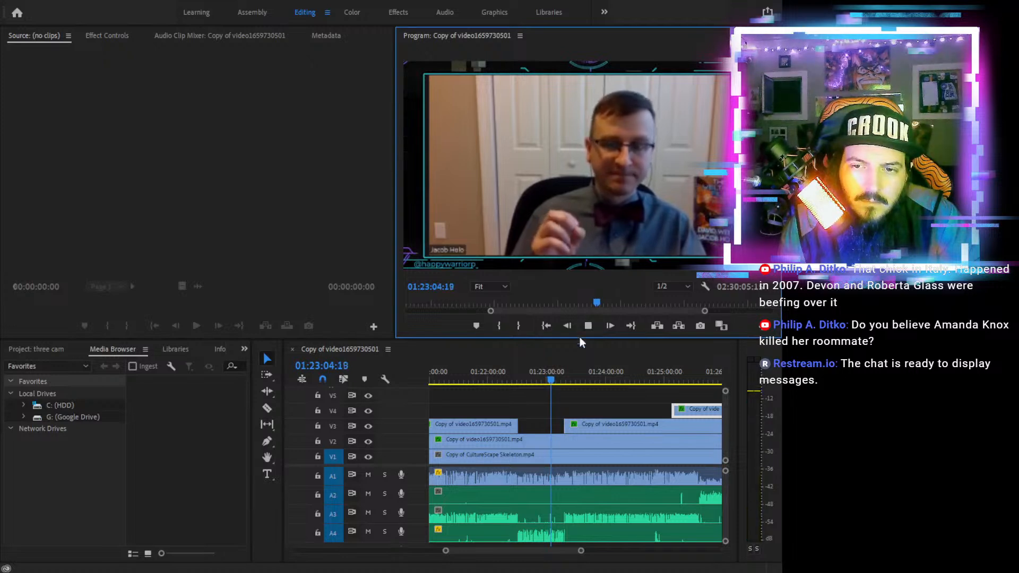
click(589, 325)
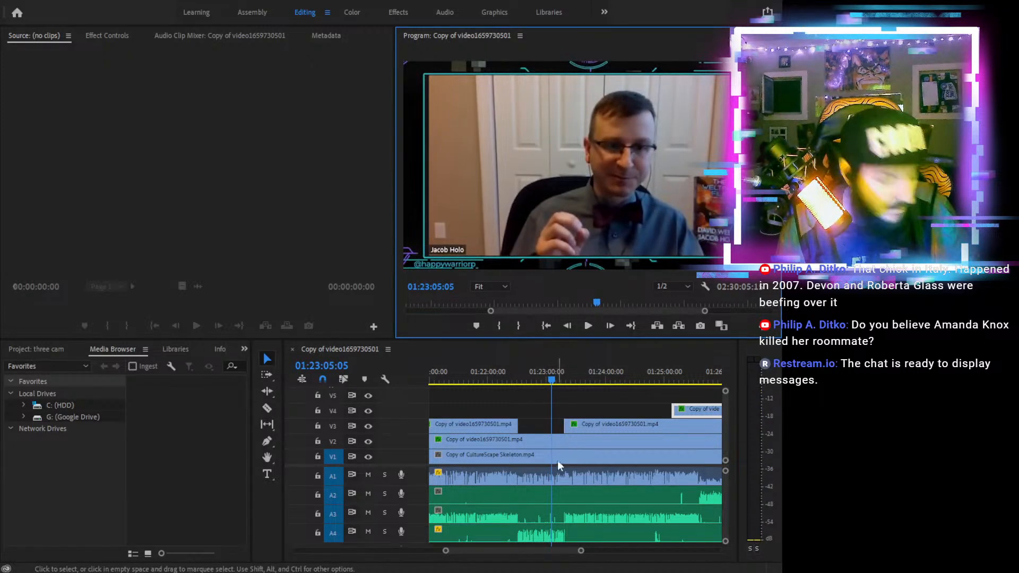
Cut the A3 audio at about 01:22:33, trim the following piece's start to about 01:23:12, and play back the return to the V3 camera
key(c)
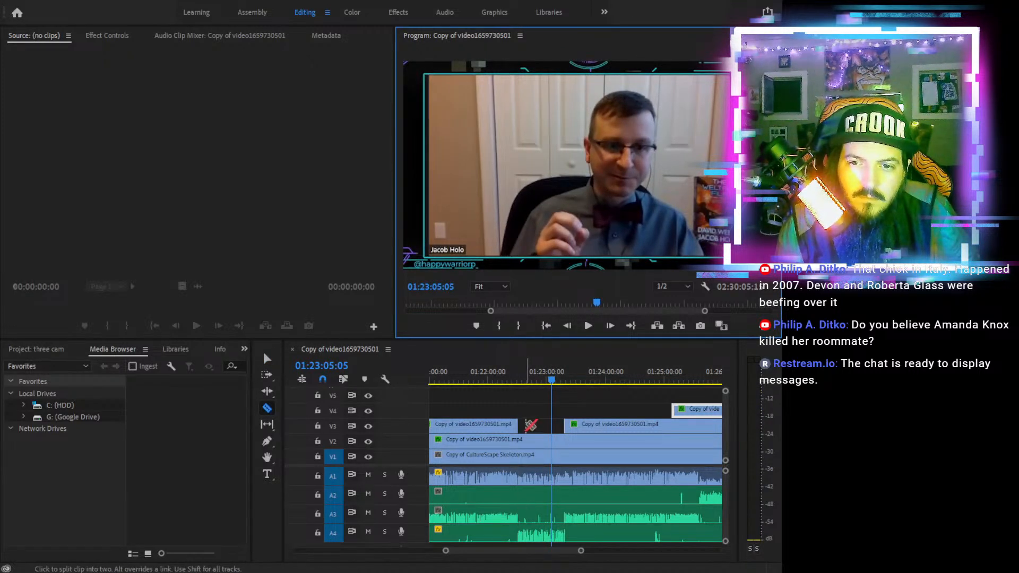
drag(531, 383, 520, 382)
click(522, 515)
key(v)
drag(523, 513, 563, 513)
drag(551, 375, 559, 376)
click(587, 327)
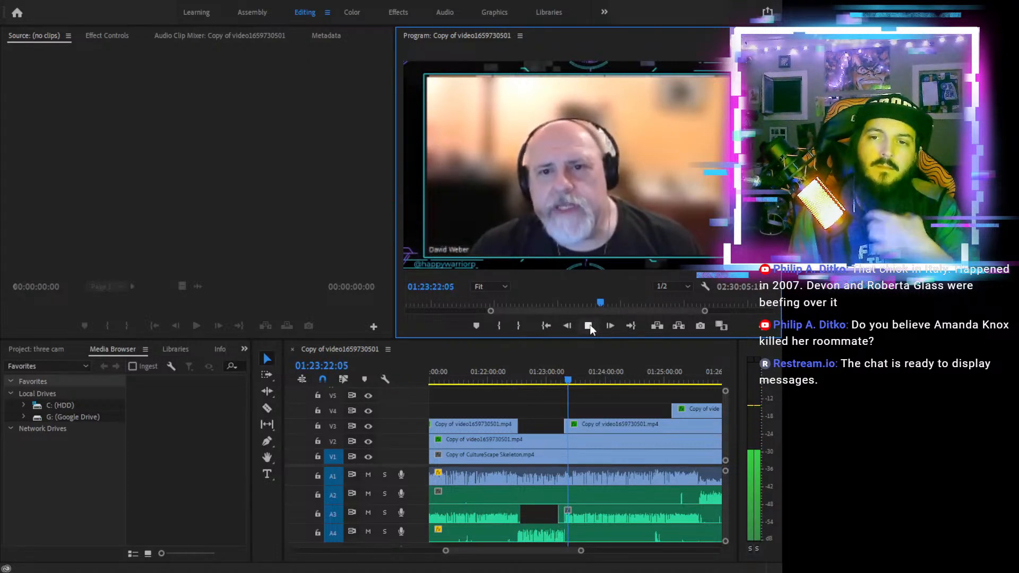
click(590, 325)
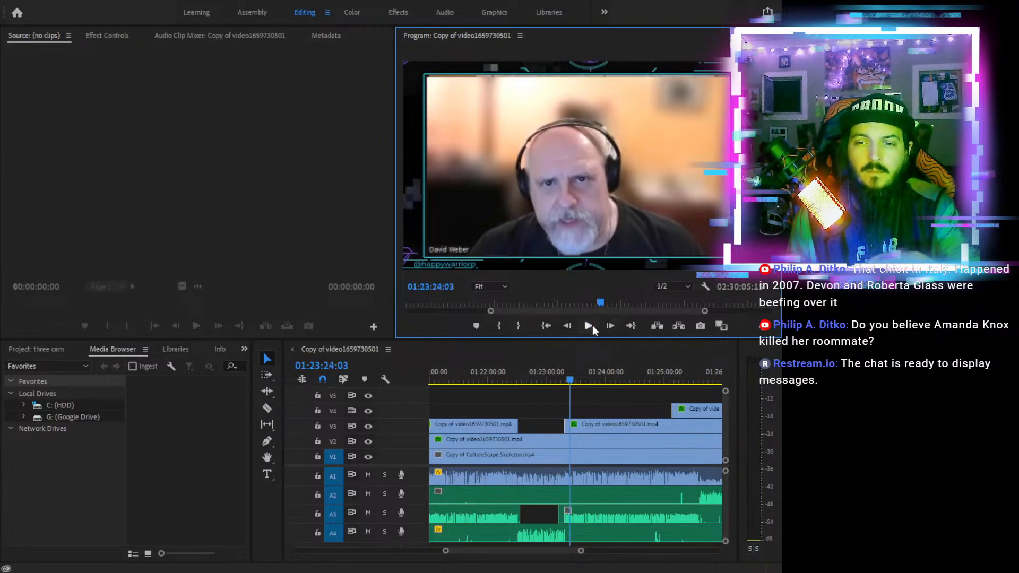
Locate the short A4 interjection near 01:24:50 and cut the V3 clip at 01:24:50:14
click(654, 372)
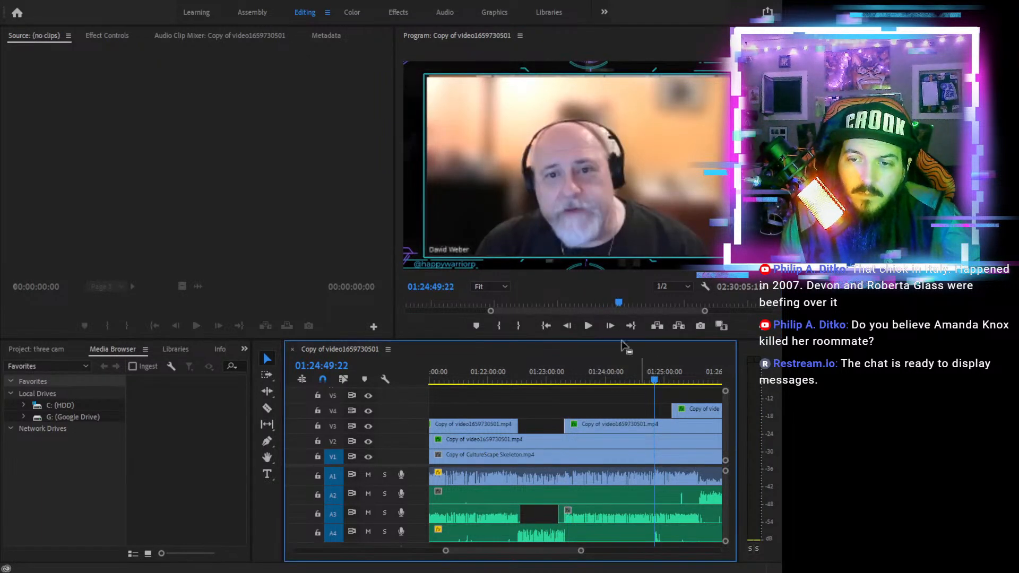
click(588, 325)
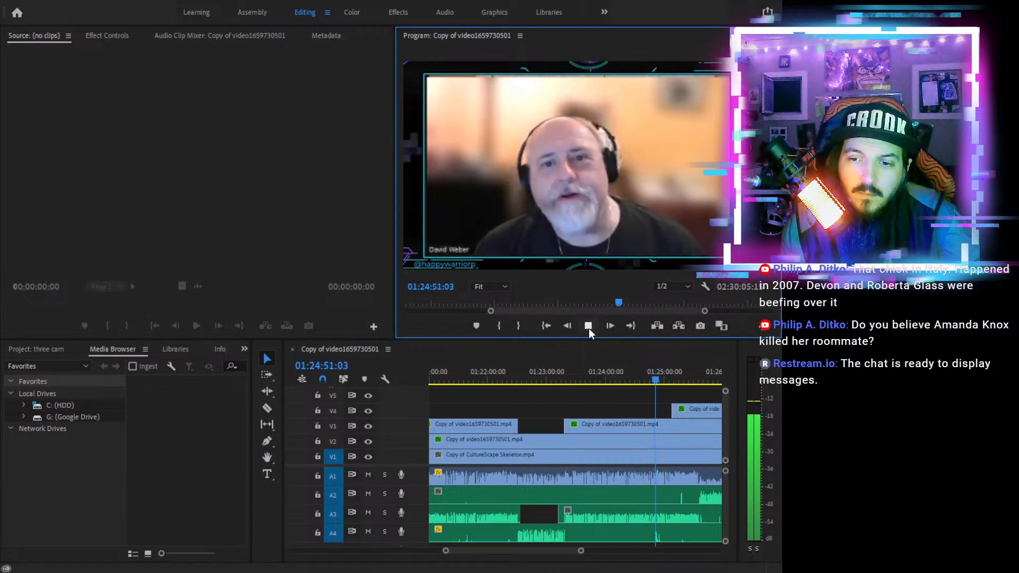
click(588, 327)
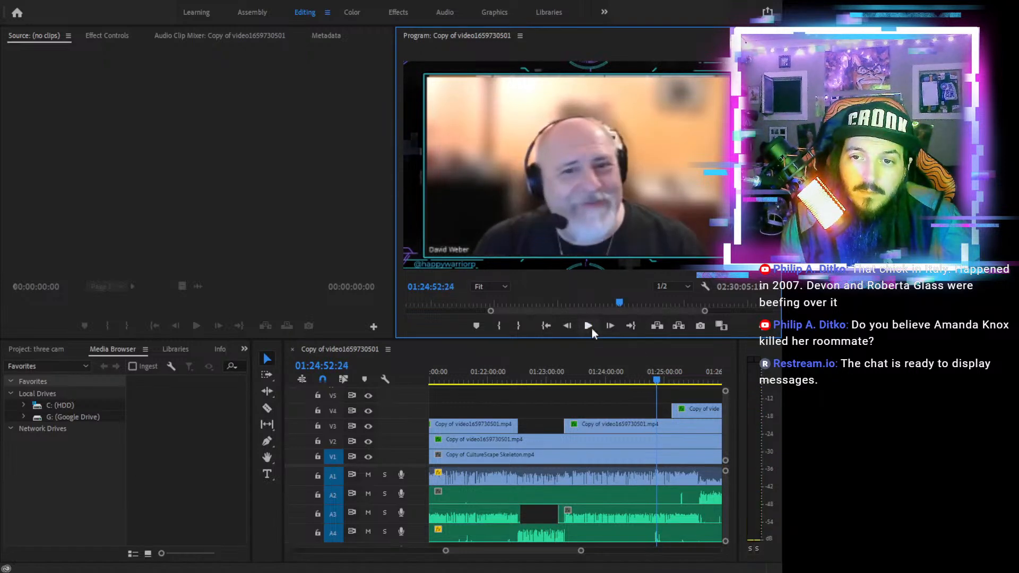
click(654, 372)
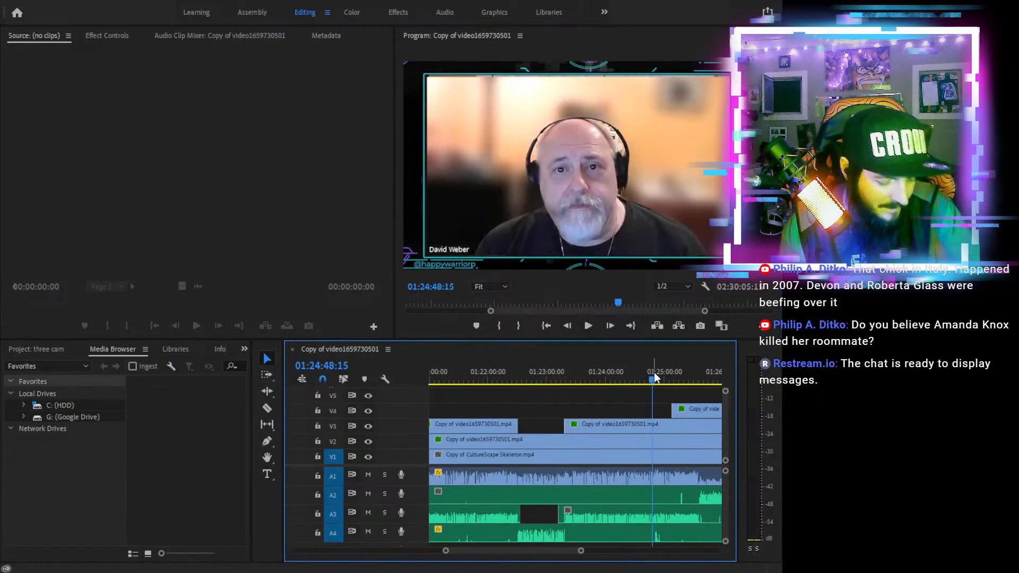
key(equal)
key(equal)
drag(574, 375, 583, 377)
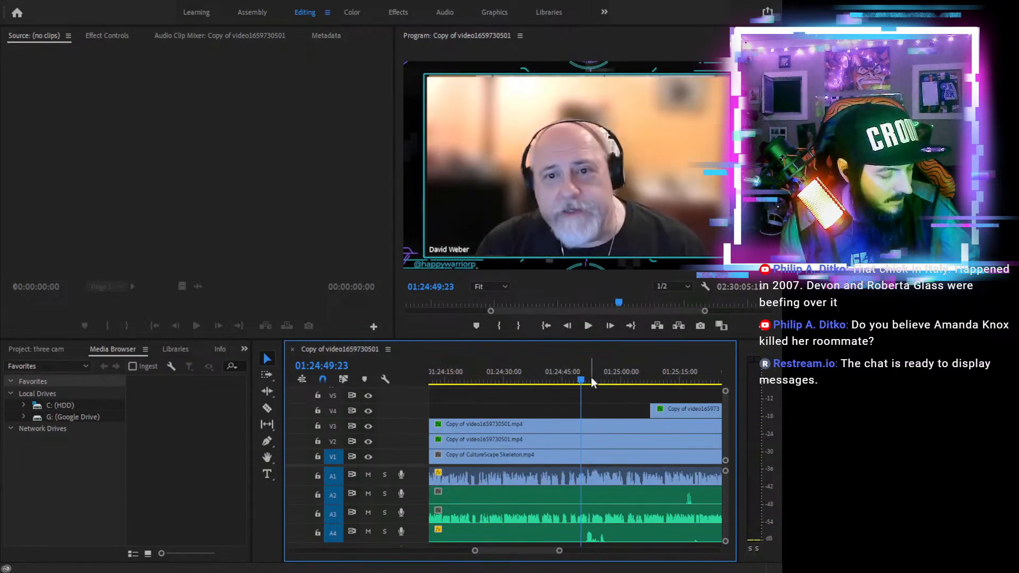
key(c)
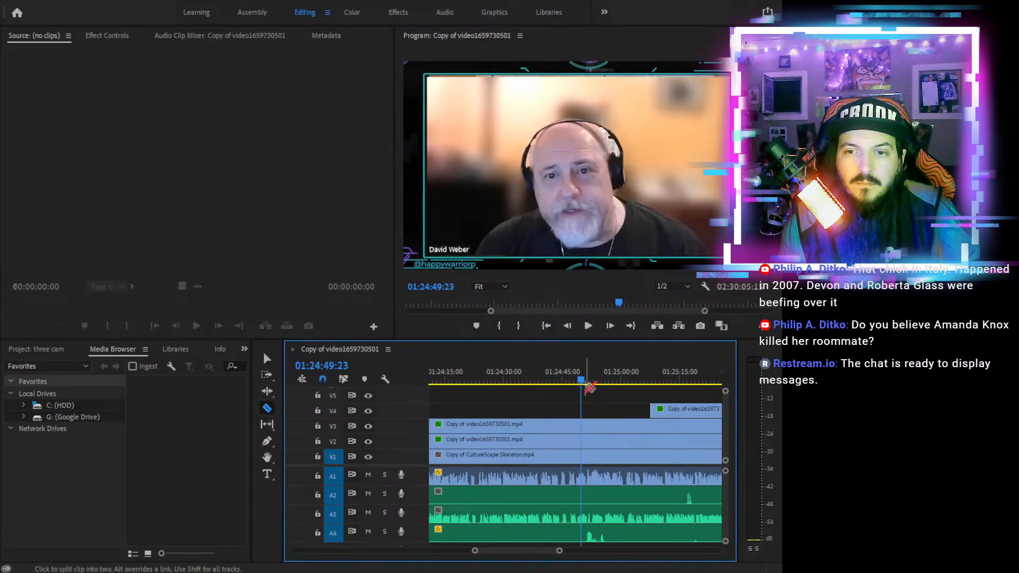
drag(581, 379, 584, 380)
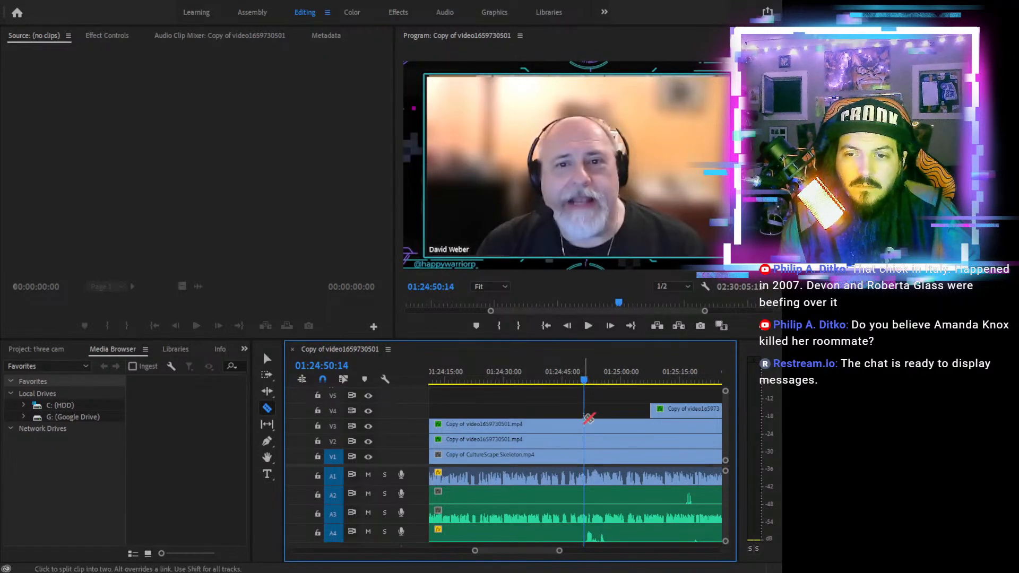
click(586, 425)
key(v)
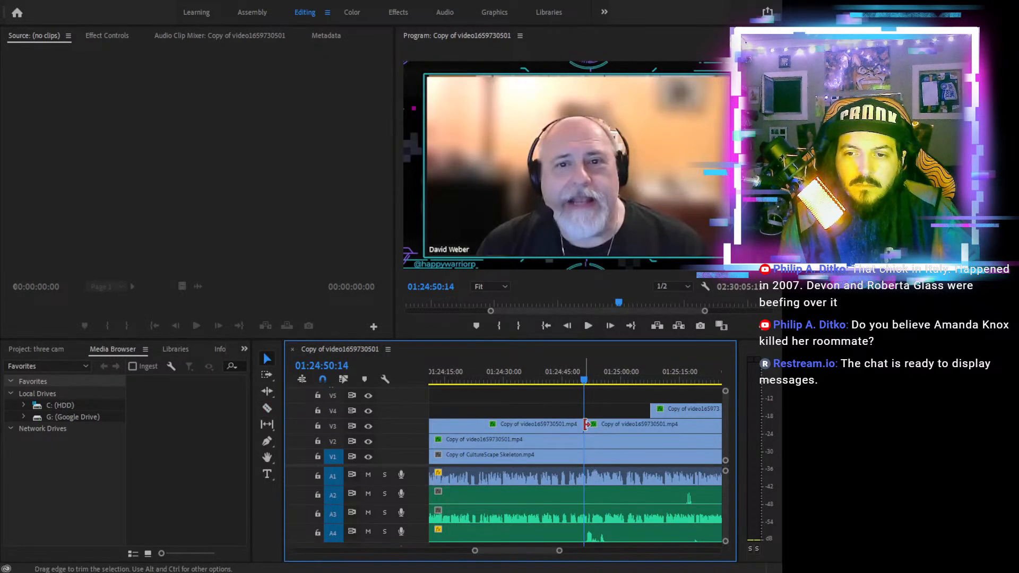
Trim the start of the V3 clip after the cut to about 01:24:54, using playback to judge the switch
drag(591, 424, 605, 424)
drag(588, 382, 563, 359)
click(588, 325)
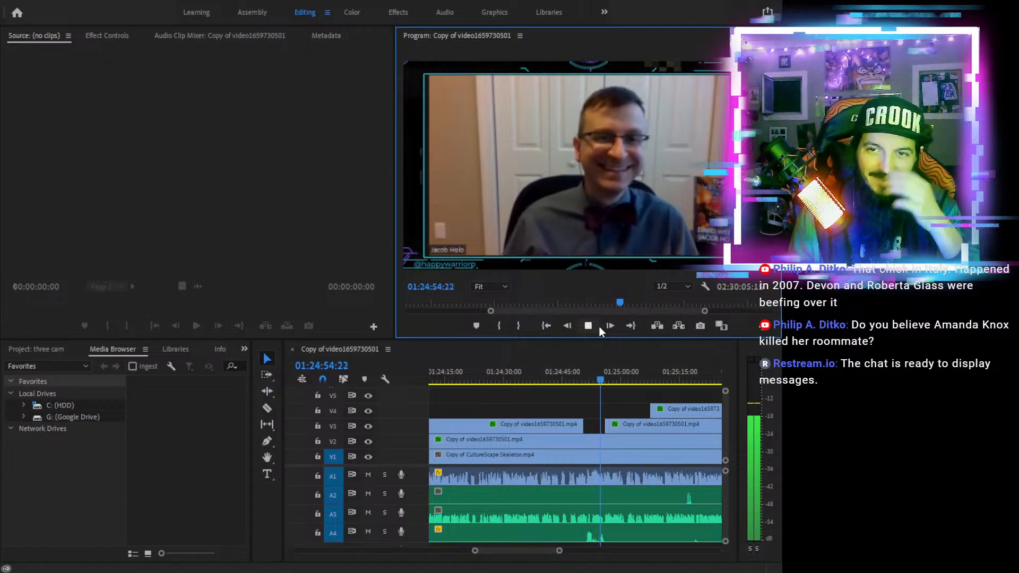
drag(587, 366, 584, 366)
click(588, 325)
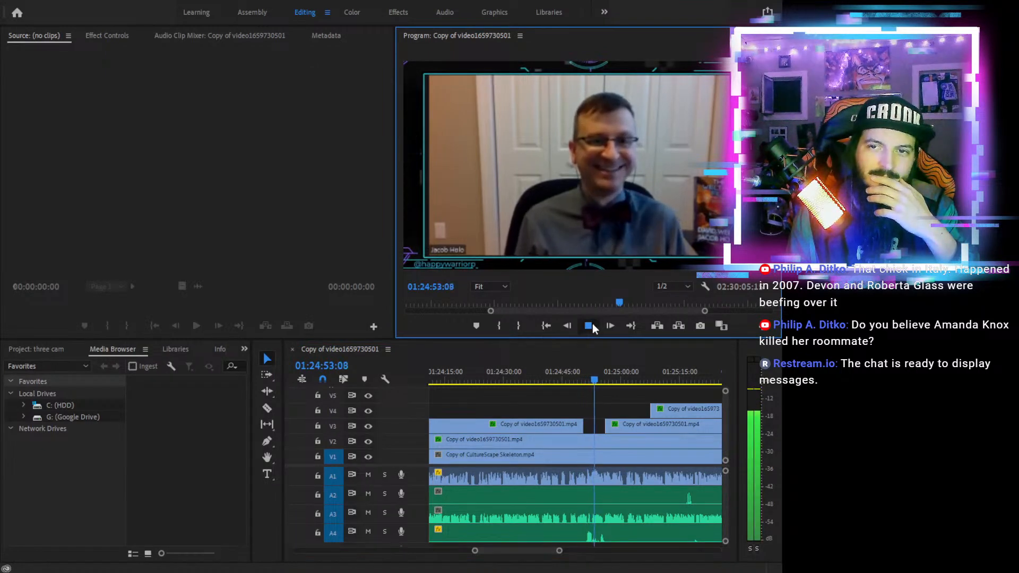
click(592, 324)
click(587, 330)
click(587, 330)
drag(608, 422, 598, 423)
click(591, 327)
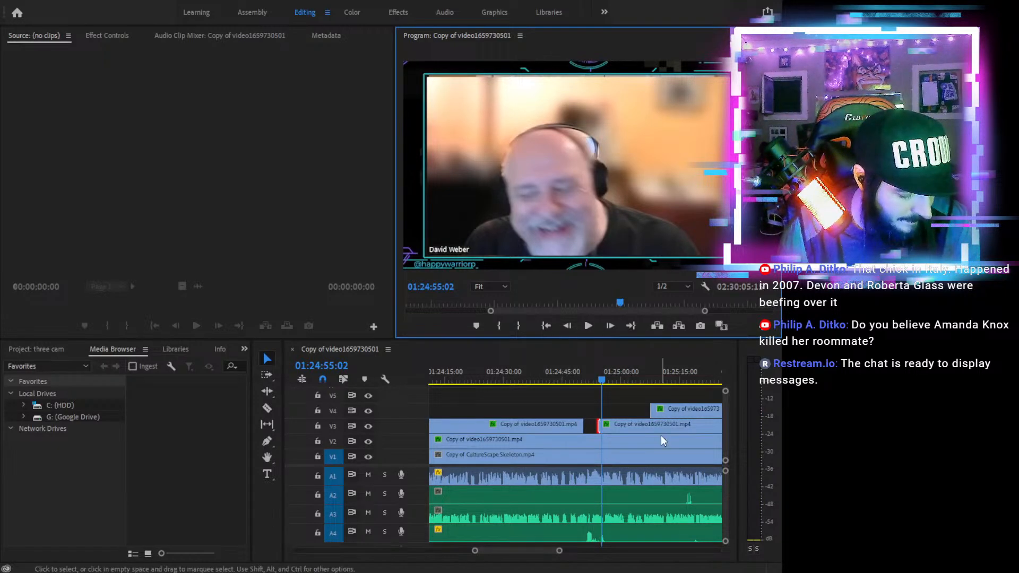
Cut the V3 clip at 01:24:55:01 and trim the start of the piece after it to just before 01:24:56
click(601, 380)
key(equal)
key(equal)
key(equal)
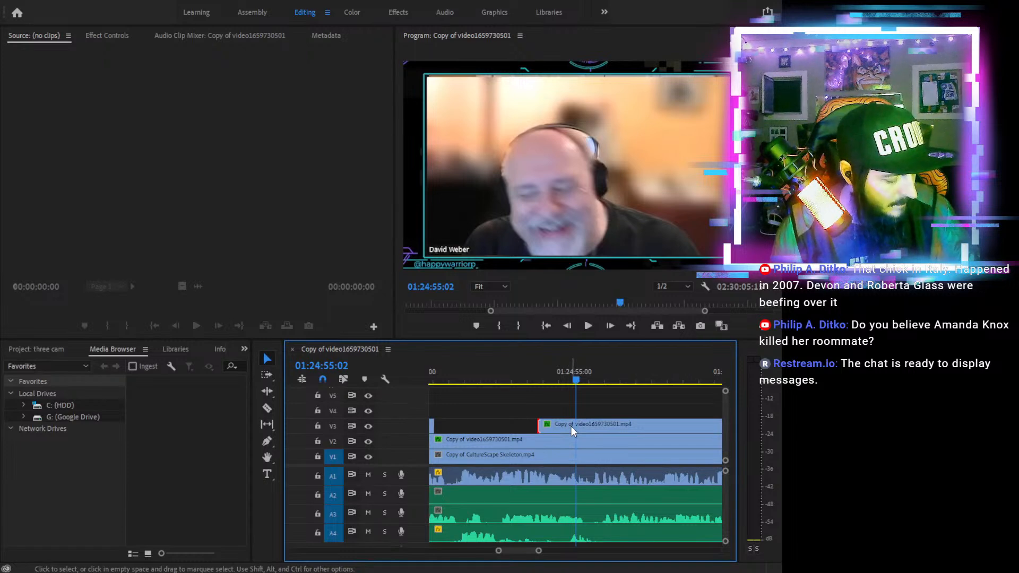
key(Left)
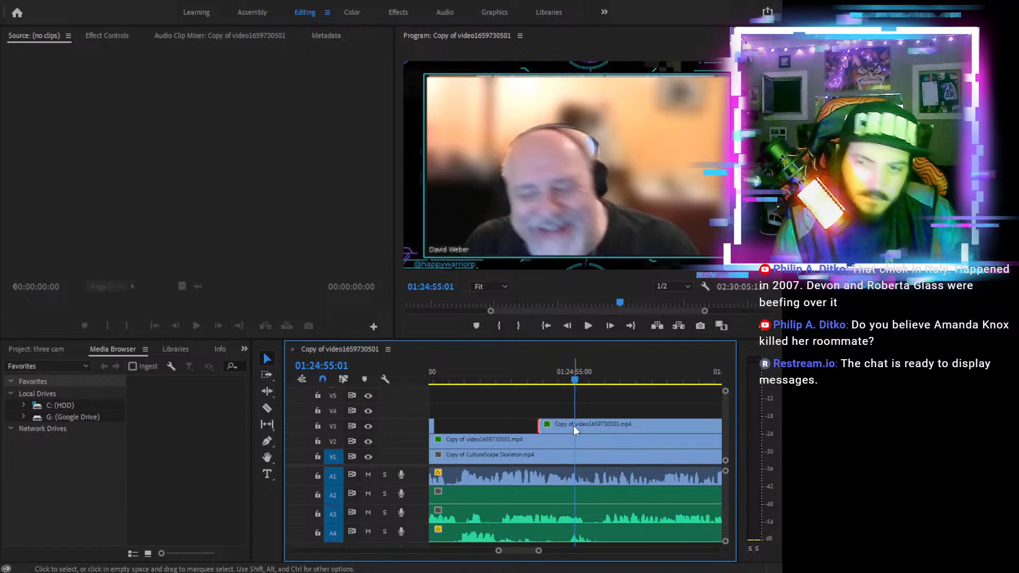
key(c)
click(574, 425)
key(v)
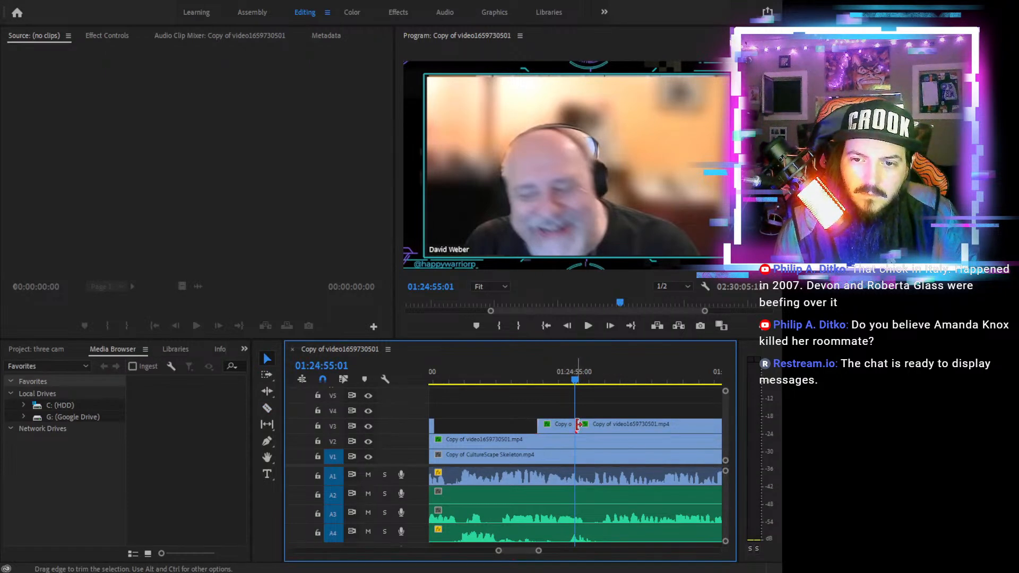
drag(577, 425, 599, 427)
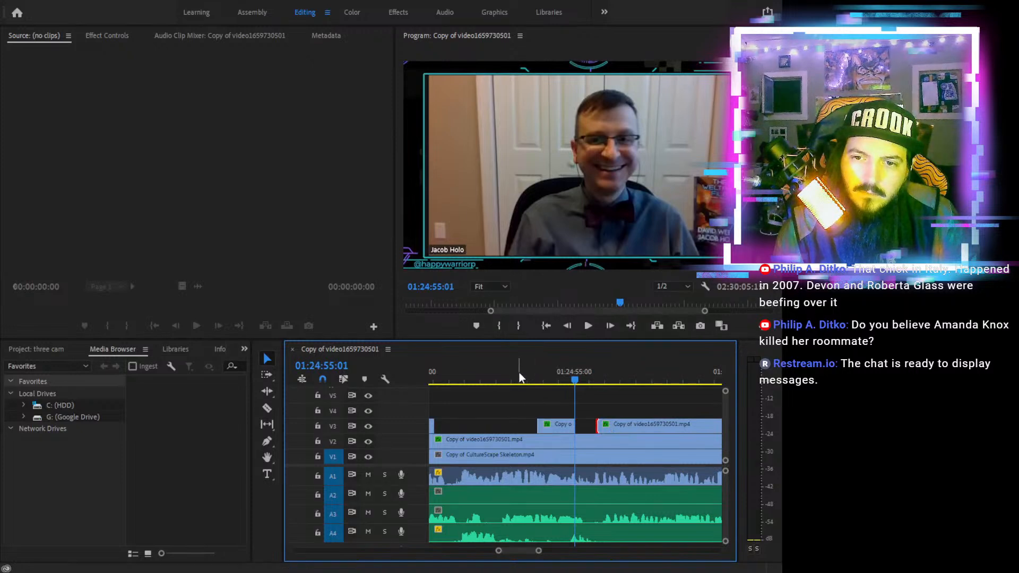
Trim the start of the last V3 piece slightly further to about 01:24:56 and play back the exchange from 01:24:53:04
click(517, 373)
click(589, 326)
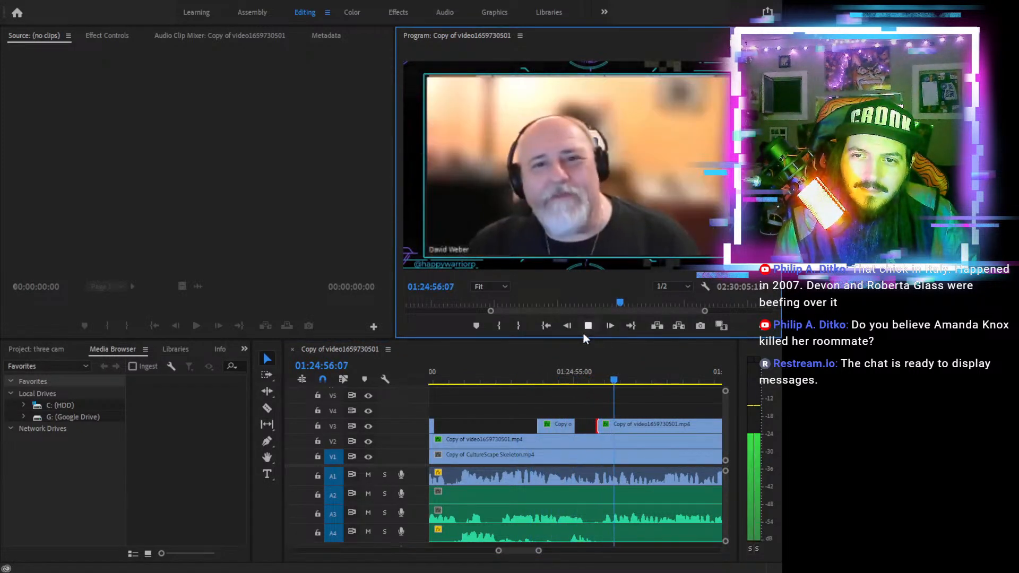
click(588, 326)
drag(595, 425, 607, 425)
click(515, 372)
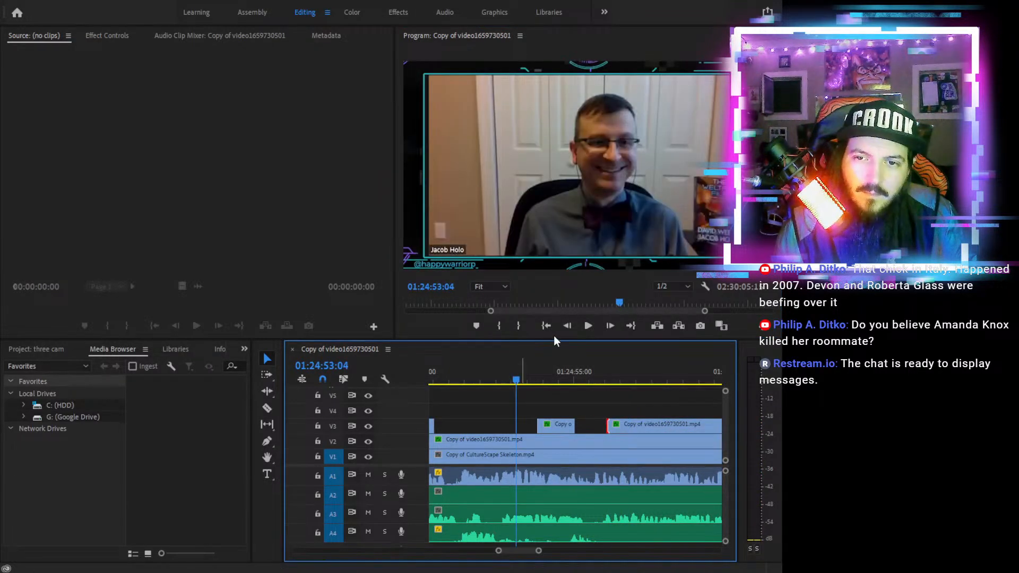
click(587, 326)
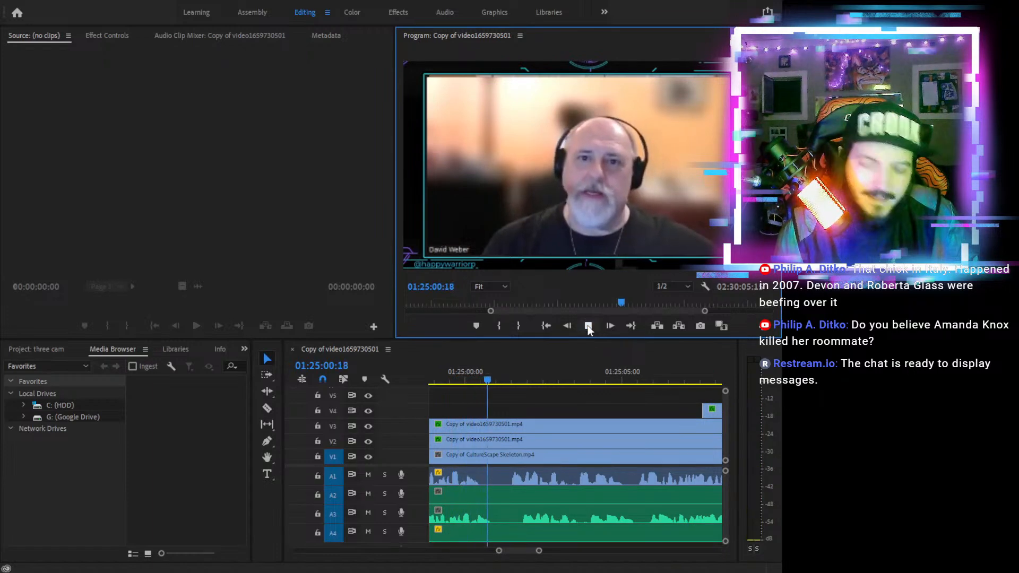
click(587, 326)
Play back the V3 and V2 camera switches of the whole exchange, from 01:24:48:19 past 01:25:03
click(454, 374)
key(minus)
key(minus)
scroll(561, 426, up, 3)
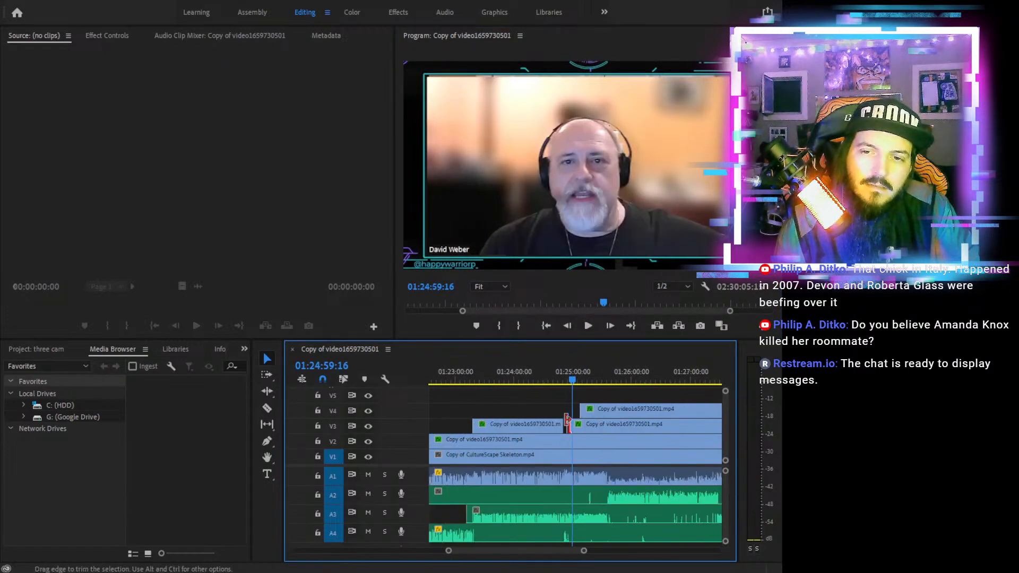
key(=)
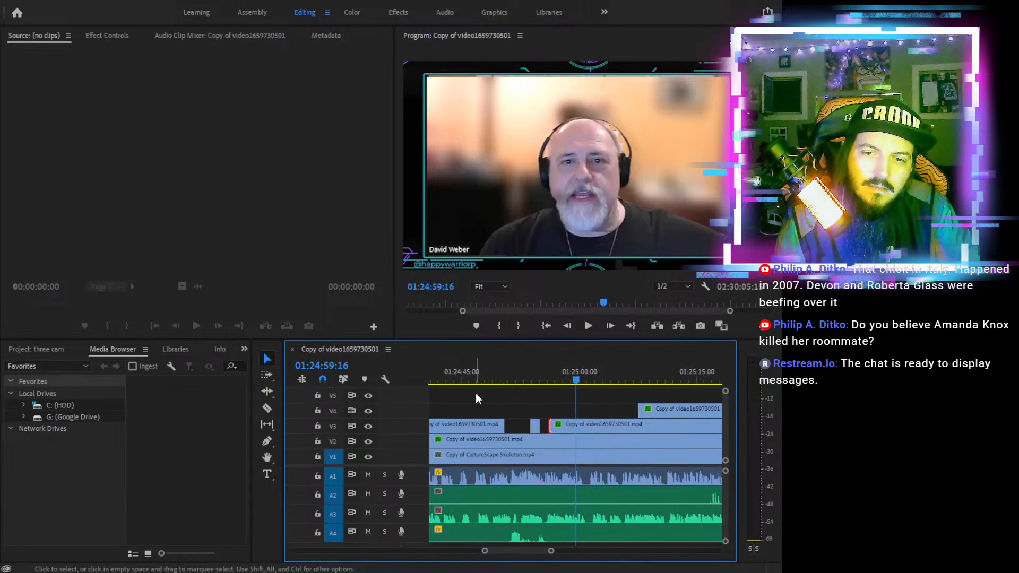
click(492, 379)
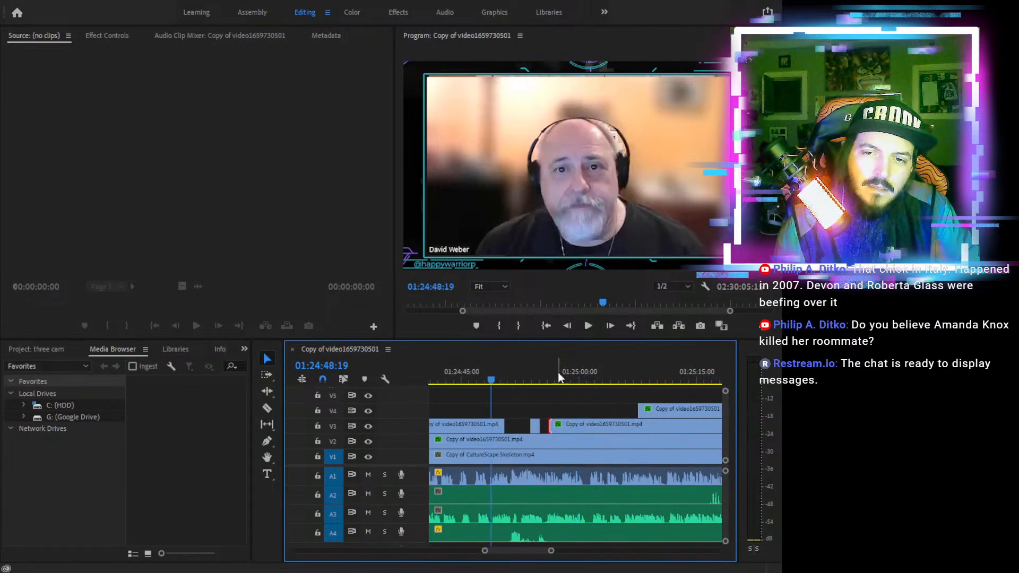
click(587, 326)
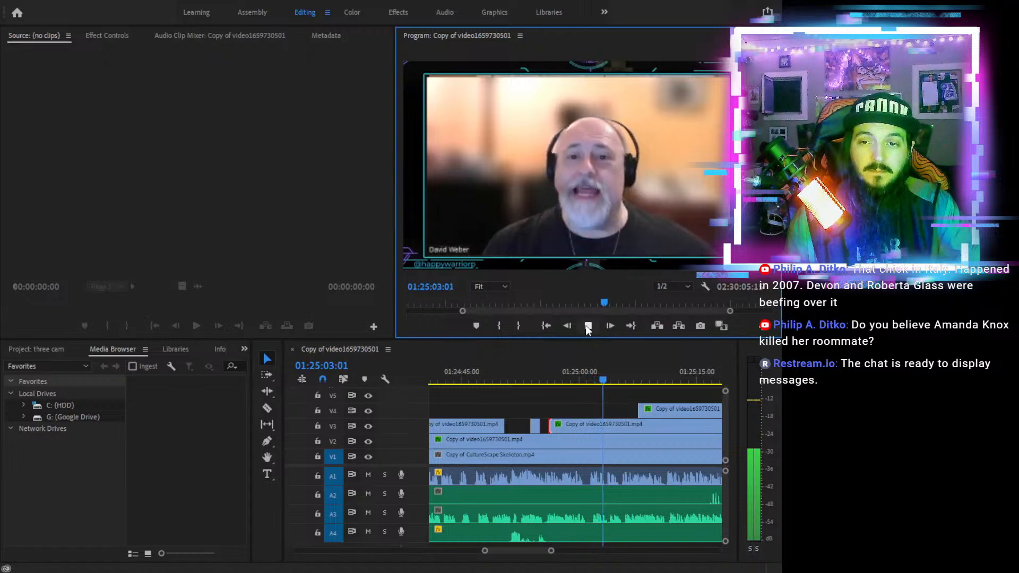
click(588, 326)
Trim the V4 clip's start to 01:25:16:15 and play back the switch to it from 01:25:12:14
click(721, 378)
drag(746, 375, 635, 380)
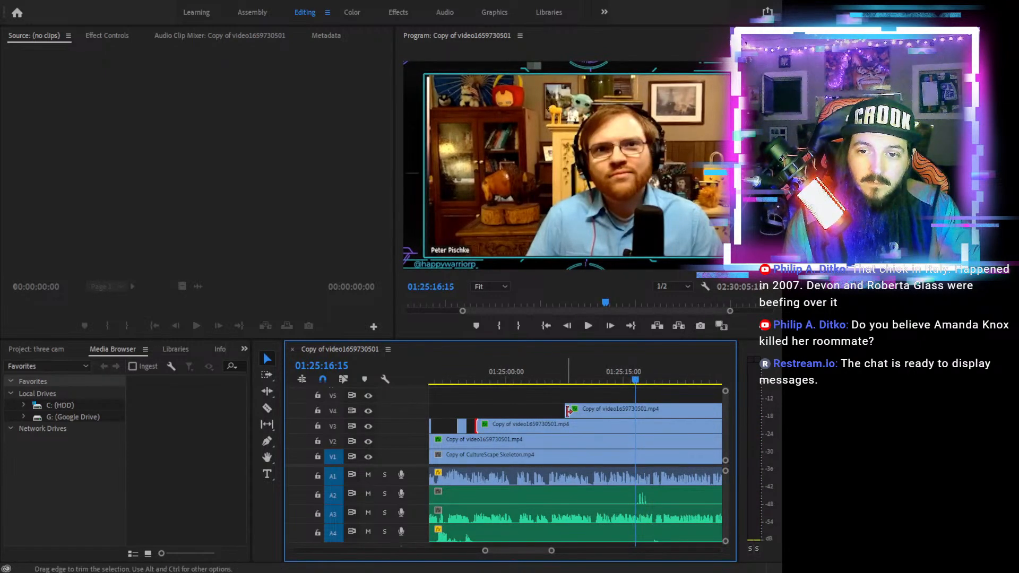
drag(567, 410, 634, 411)
click(604, 375)
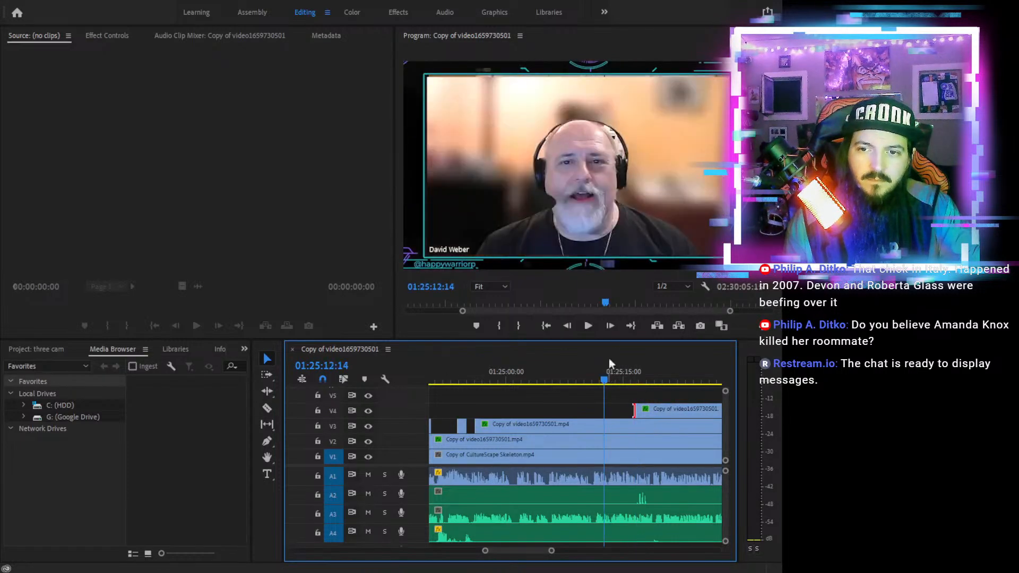
click(588, 327)
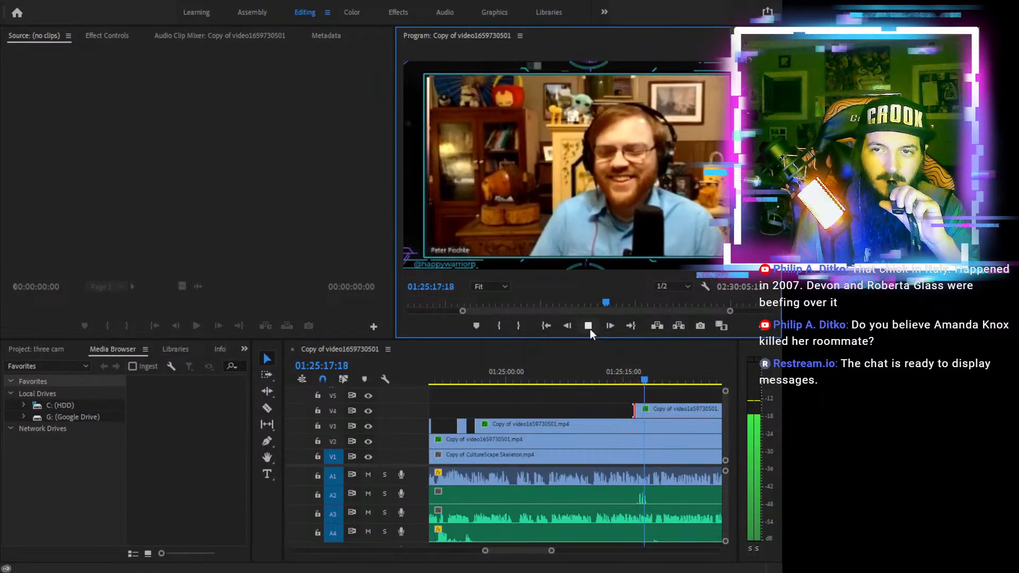
click(589, 327)
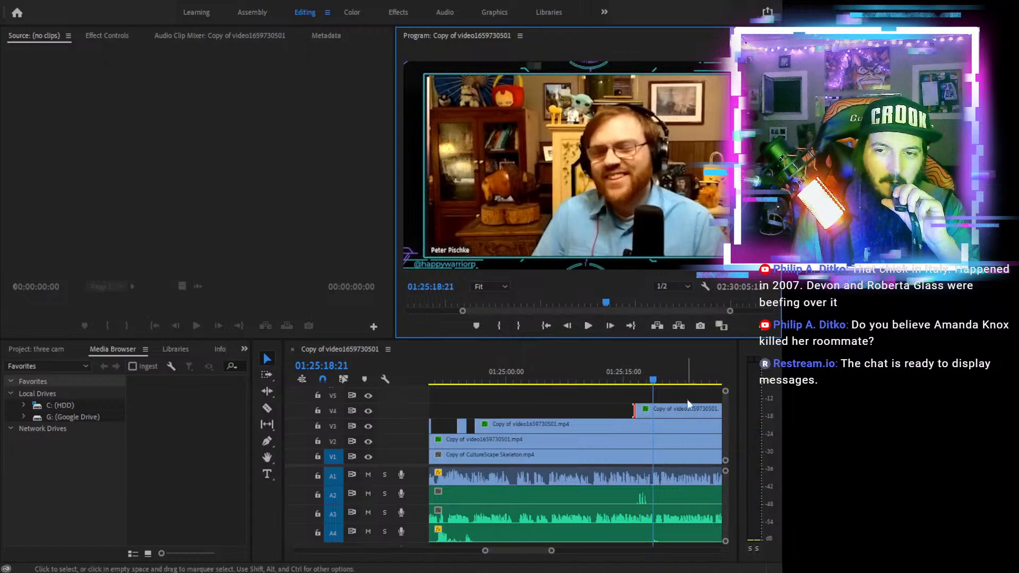
Cut the V4 clip at 01:25:18:21 and 01:25:35:17 and delete the piece between the two cuts
key(c)
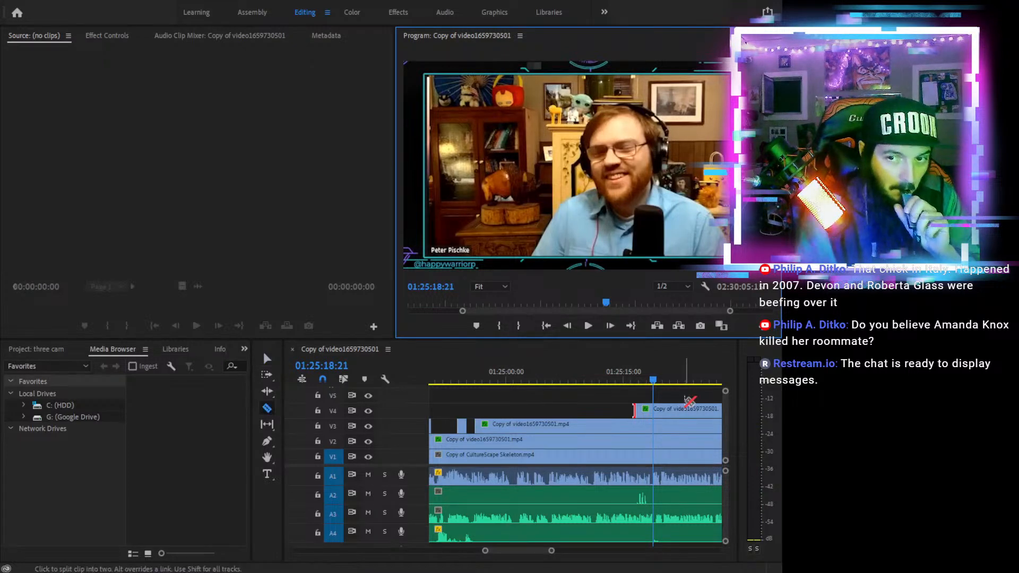
click(658, 408)
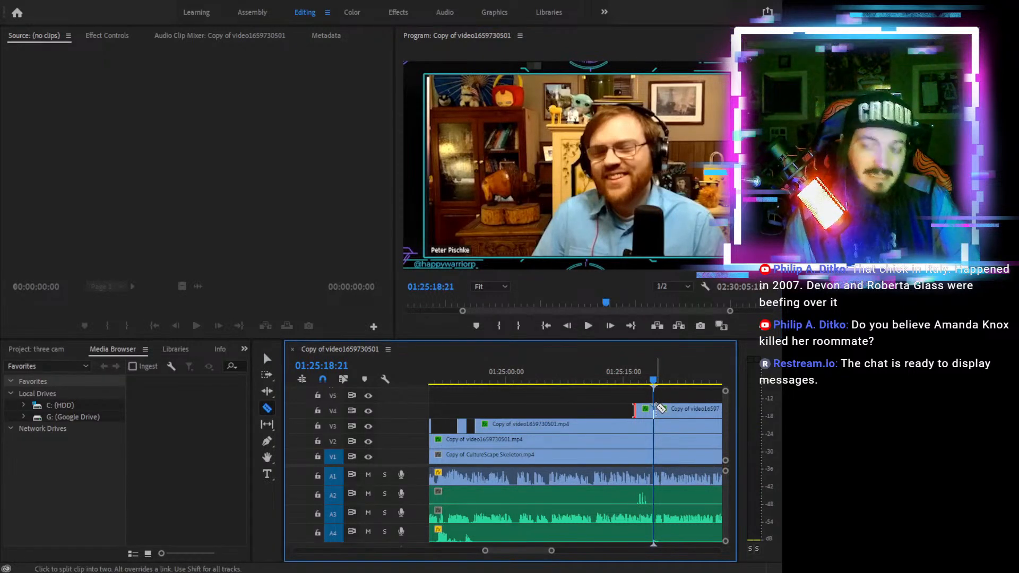
click(668, 380)
key(minus)
key(minus)
click(630, 381)
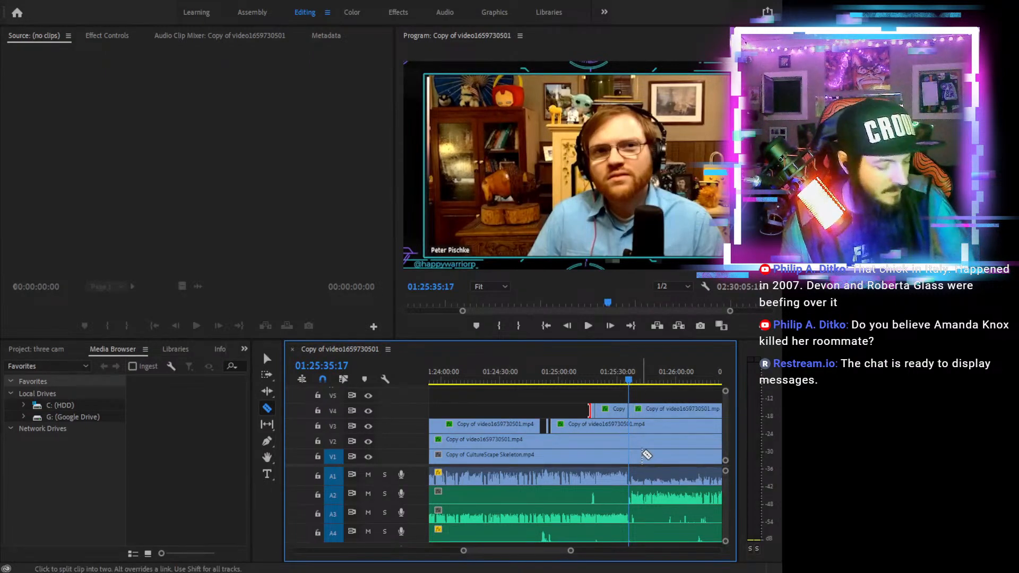
key(v)
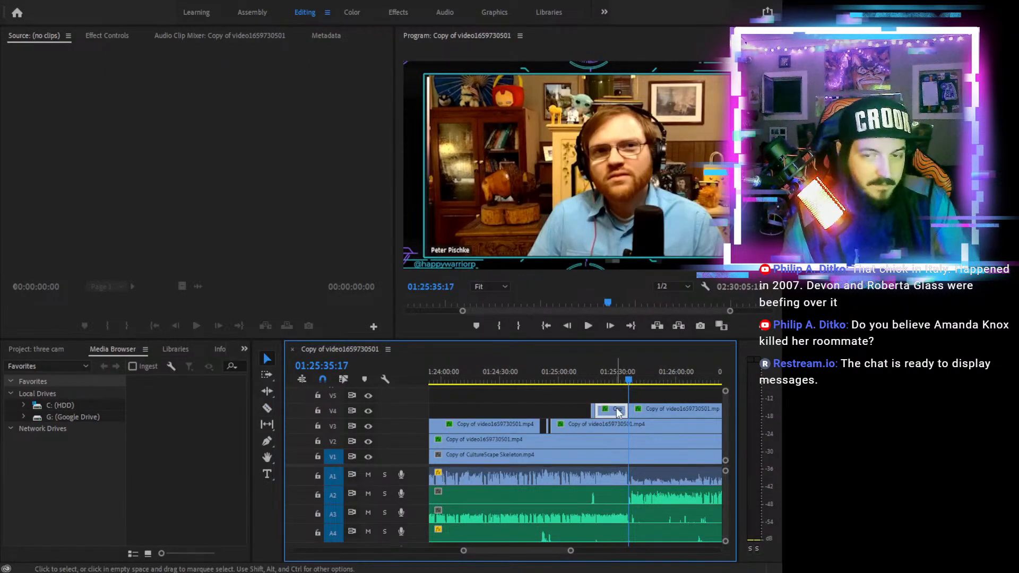
key(Delete)
Play back parts of the edit from about 01:25:09 to 01:26:16 to check the switches to and from V4
click(577, 375)
click(588, 326)
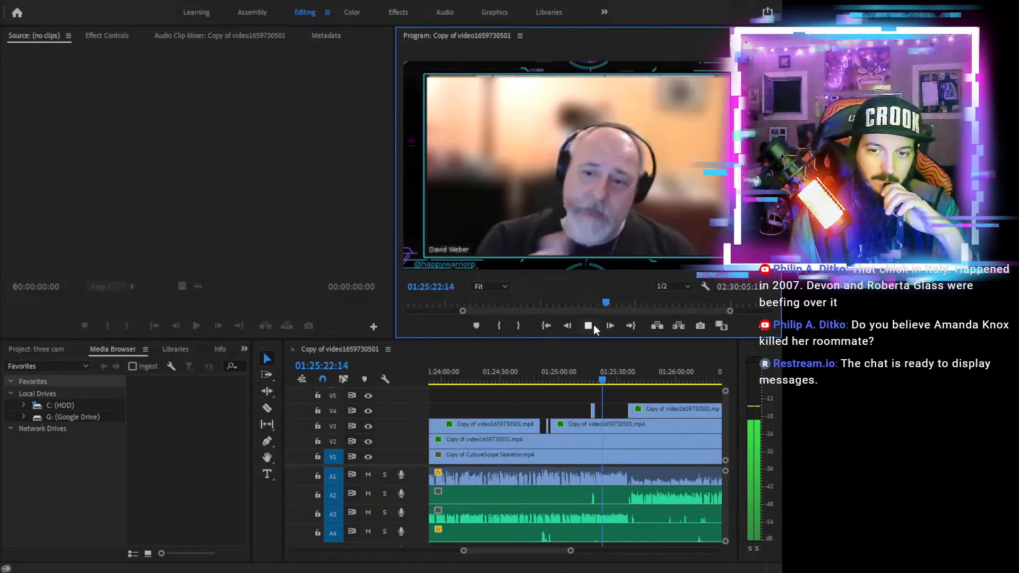
drag(615, 370, 624, 374)
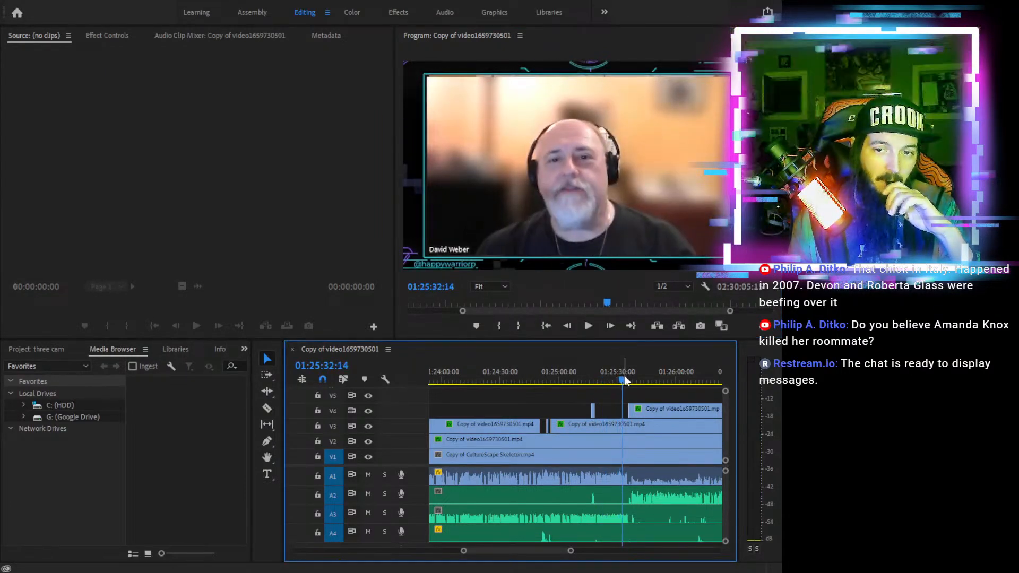
click(588, 325)
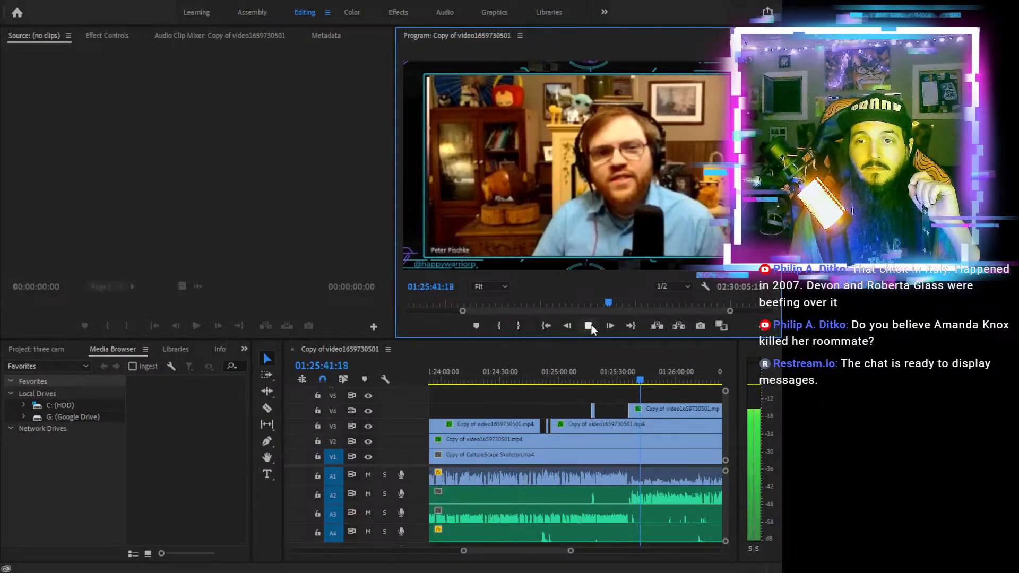
click(641, 387)
drag(641, 385, 669, 376)
click(588, 325)
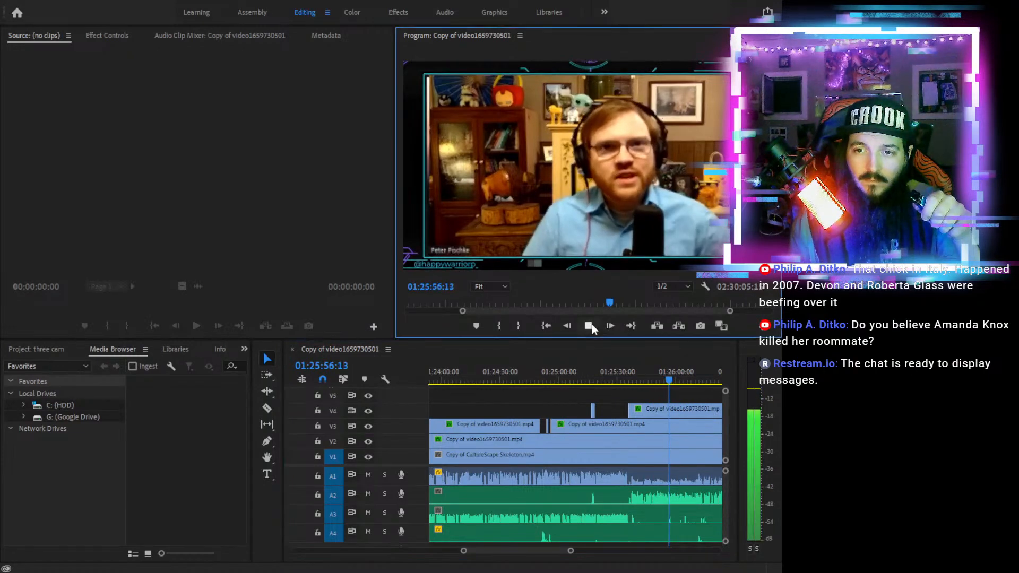
drag(689, 383, 698, 382)
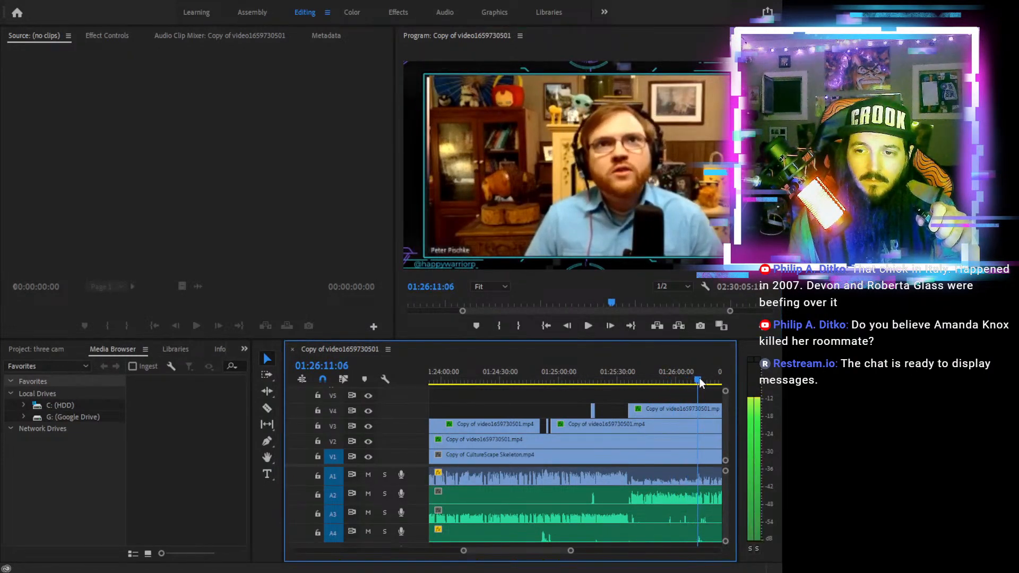
click(588, 326)
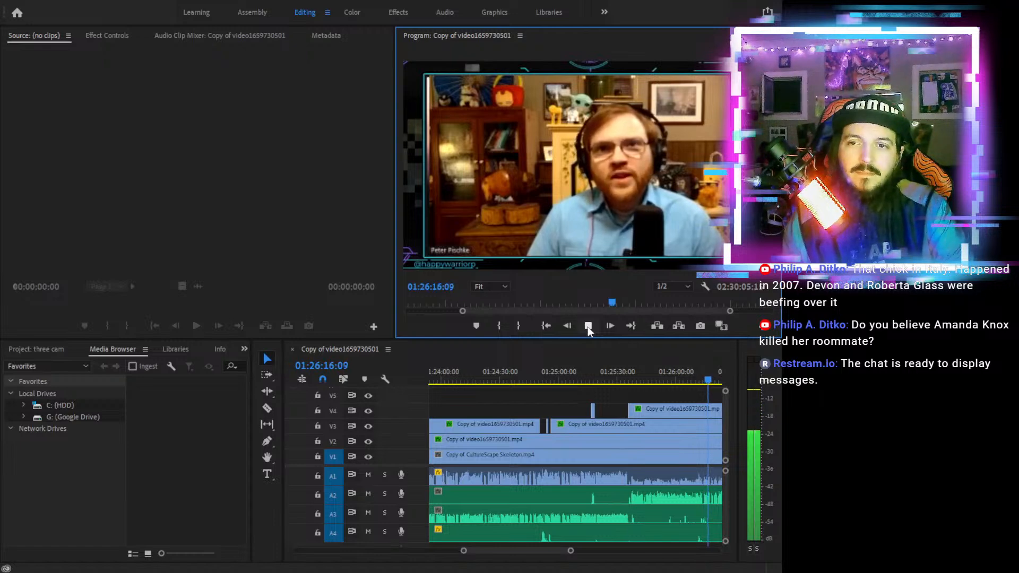
click(587, 326)
Spot-check the V4 speaker's section from 01:26:41 and play up to the A2 to A3 voice change at 01:27:26:13
click(501, 368)
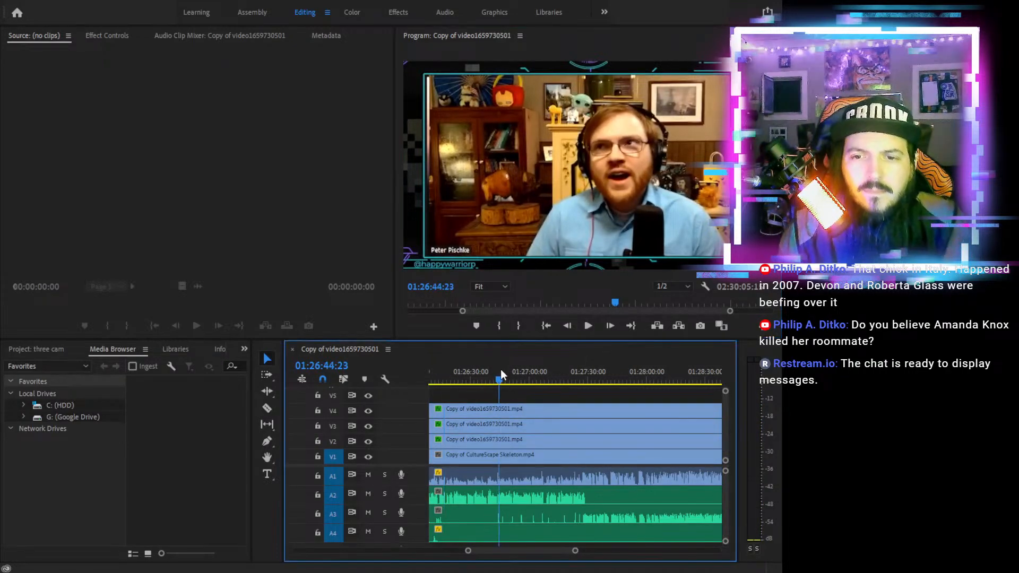
click(581, 326)
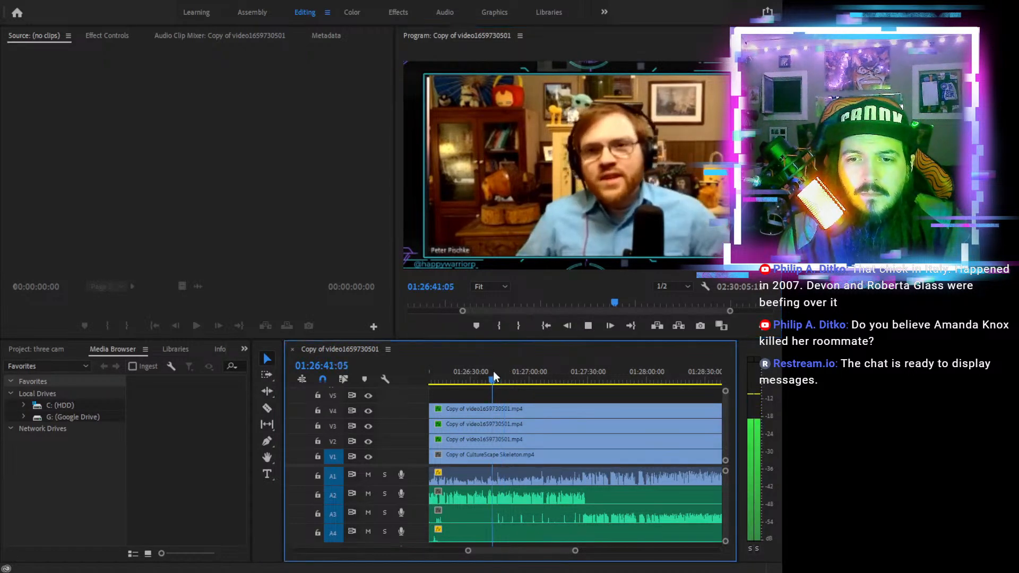
click(491, 372)
click(588, 326)
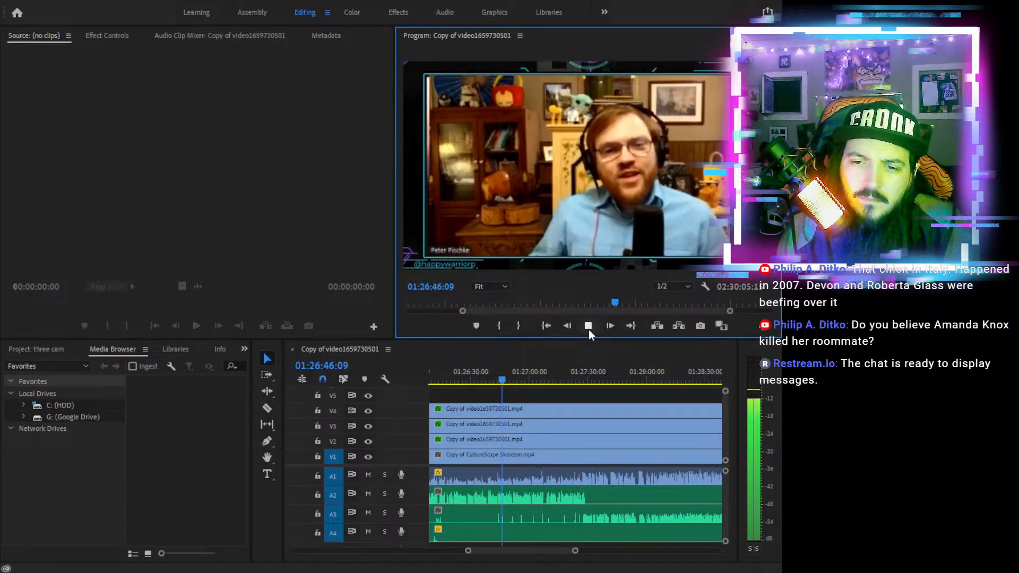
drag(514, 381, 519, 381)
click(583, 329)
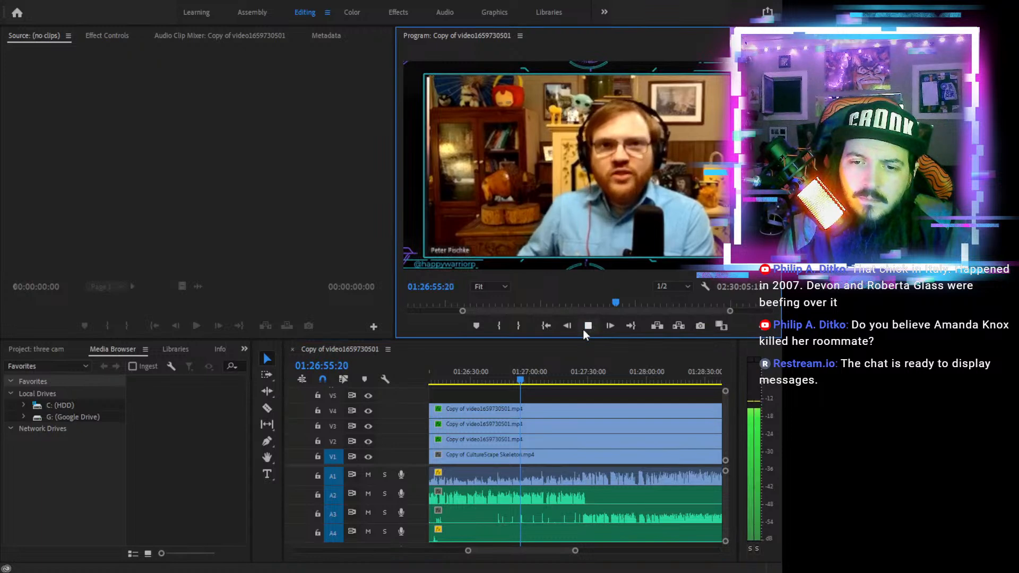
drag(528, 380, 575, 386)
click(592, 324)
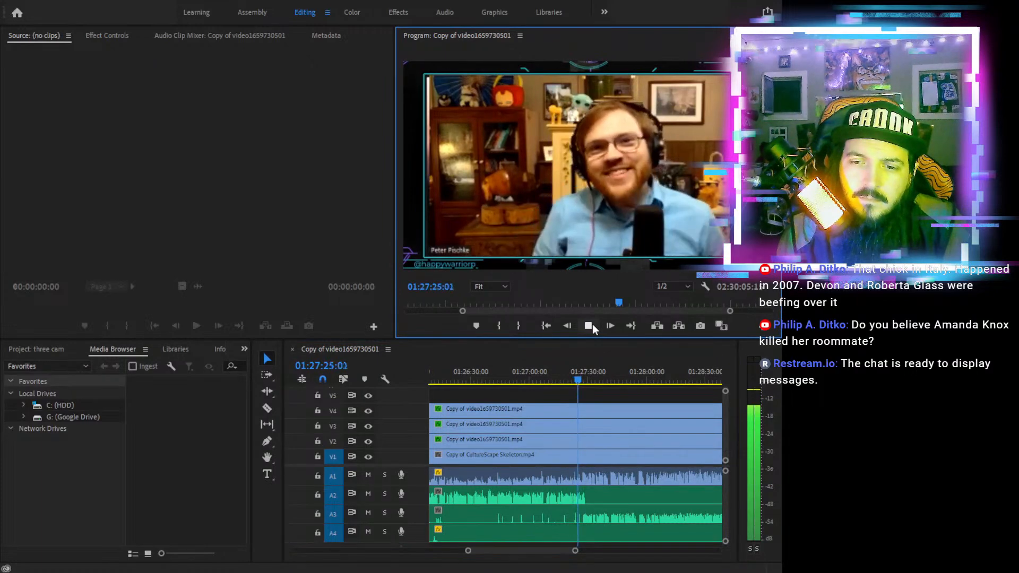
click(592, 324)
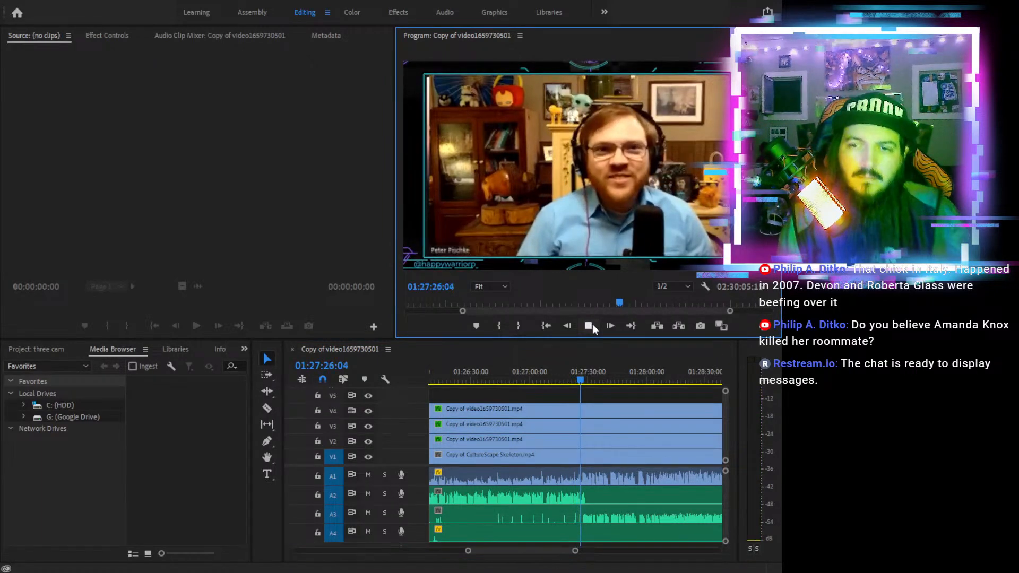
Cut the A3 audio clip at about 01:27:26:13, where the A3 speaker starts talking
key(c)
click(586, 515)
key(v)
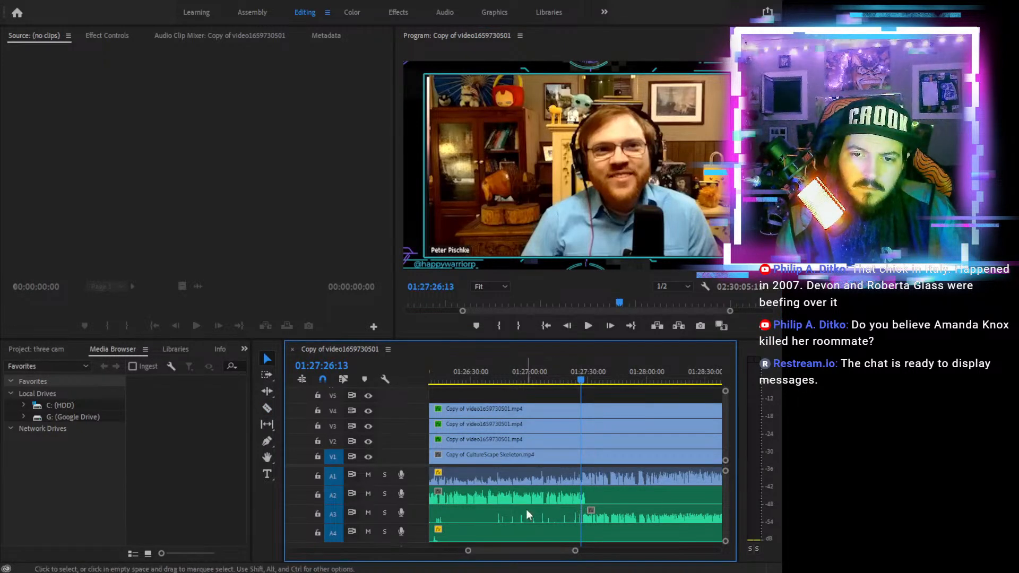
Examine the A3 audio around the V4 clip's start and play back from 01:25:36:23 to find where to cut
key(minus)
key(minus)
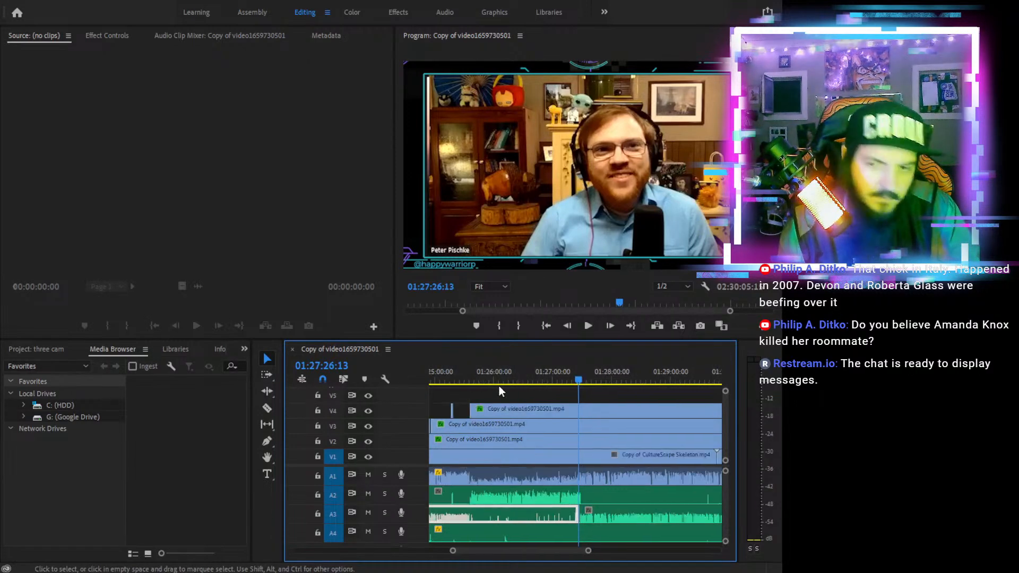
click(525, 380)
click(530, 380)
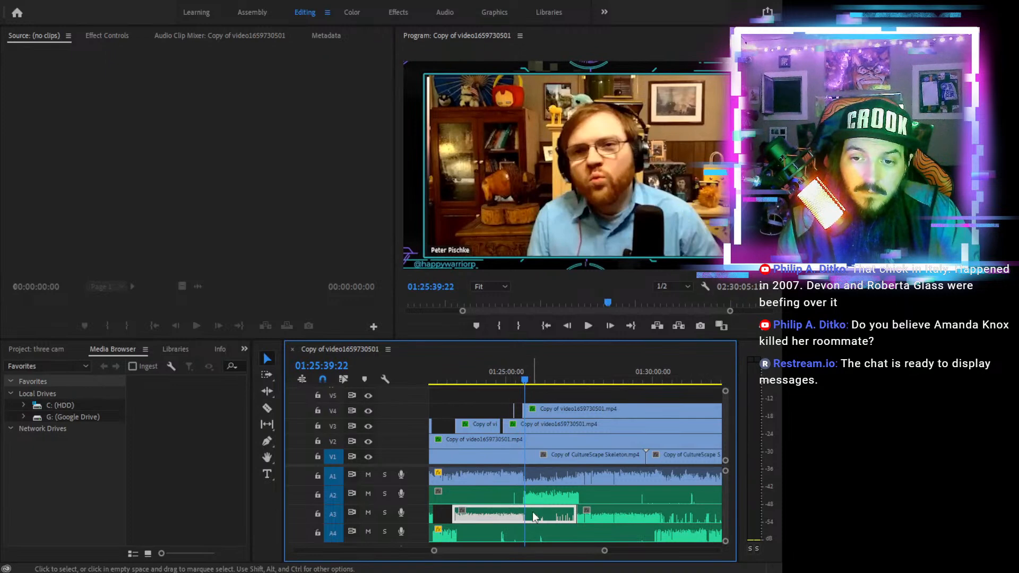
key(=)
key(=)
click(539, 373)
drag(539, 374, 546, 380)
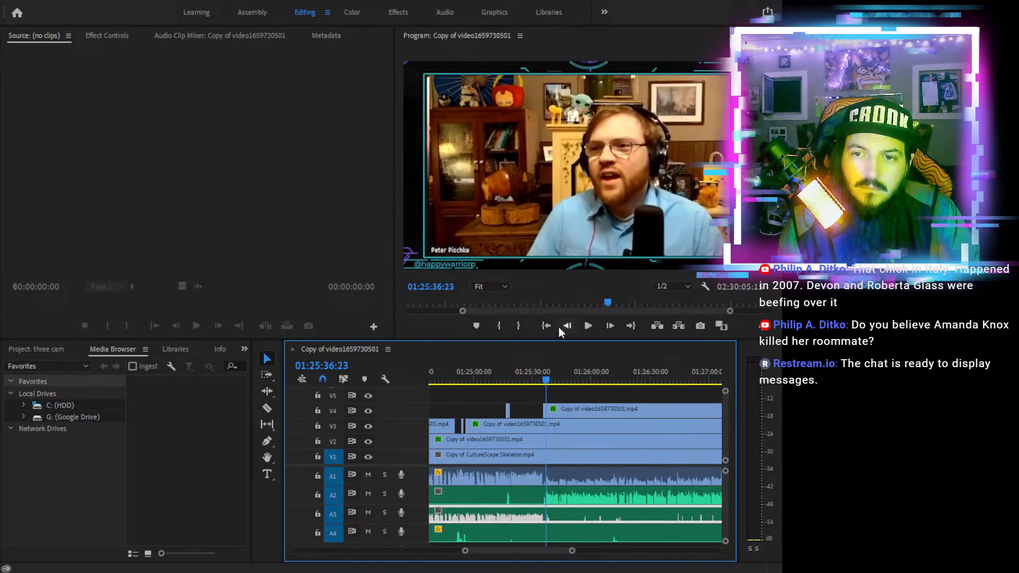
click(588, 325)
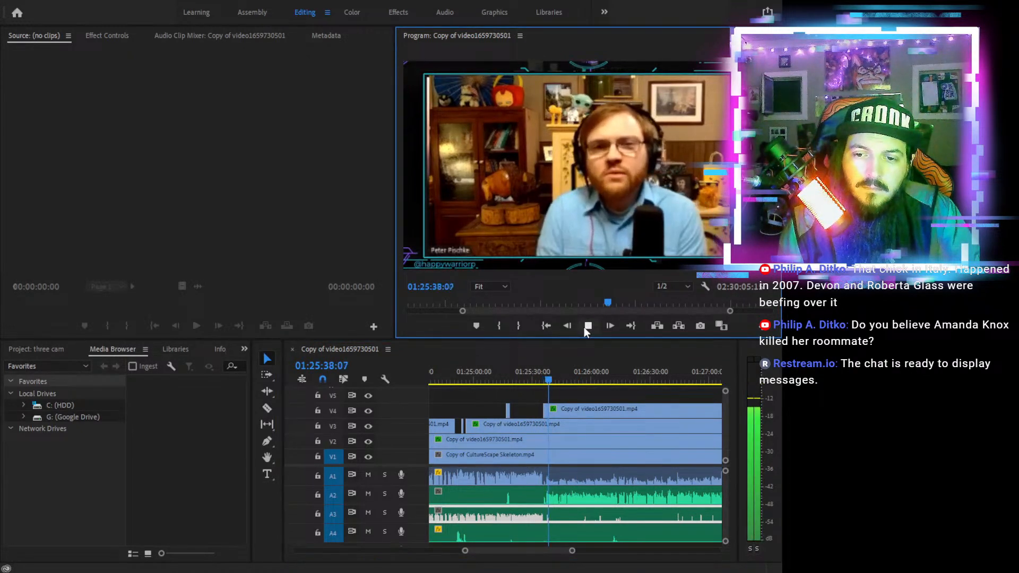
key(space)
Cut the A3 audio clip at 01:25:36:10 and delete the piece between there and the cut at about 01:27:26:13
drag(548, 380, 545, 380)
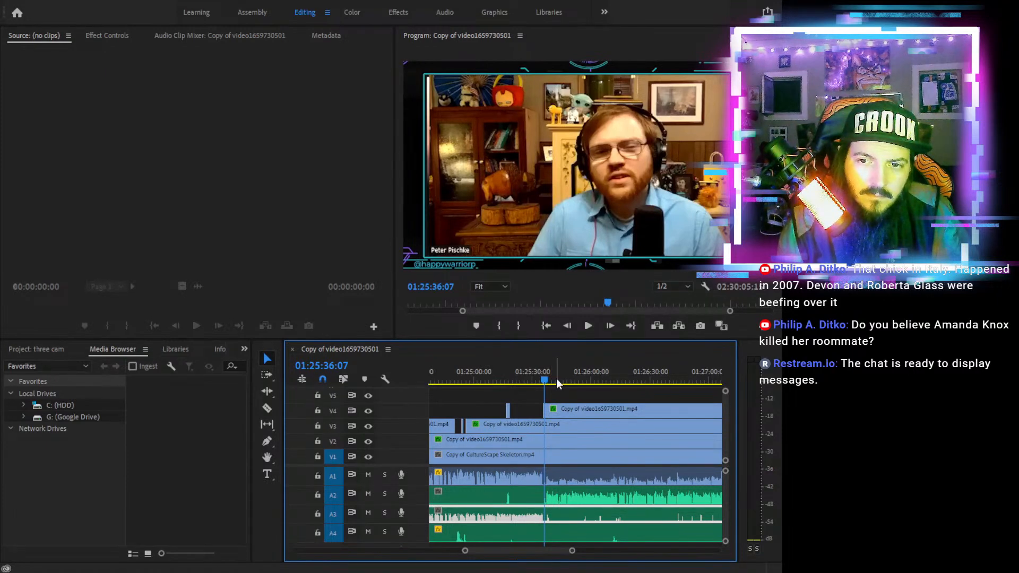
drag(546, 379, 547, 379)
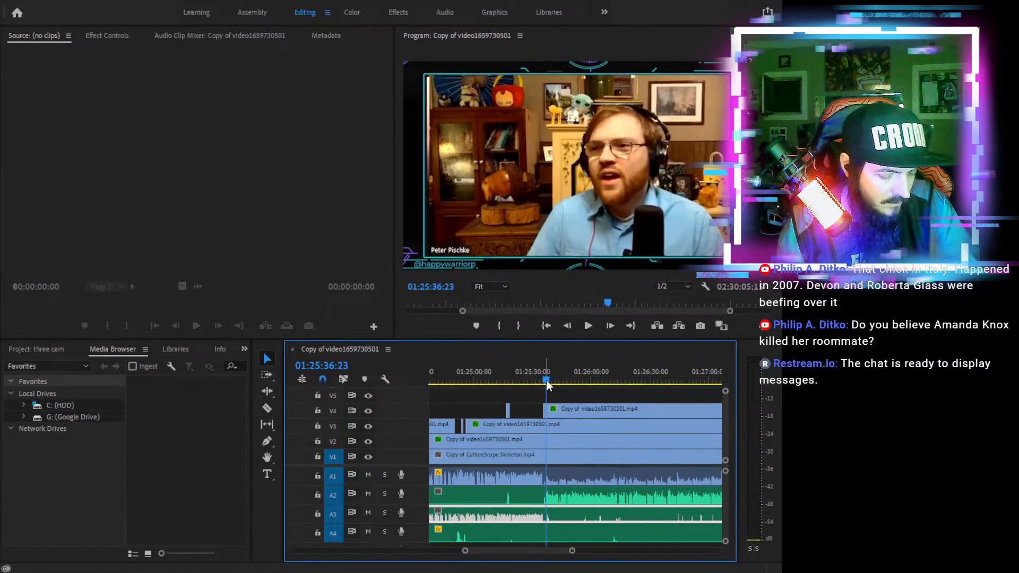
key(equal)
key(equal)
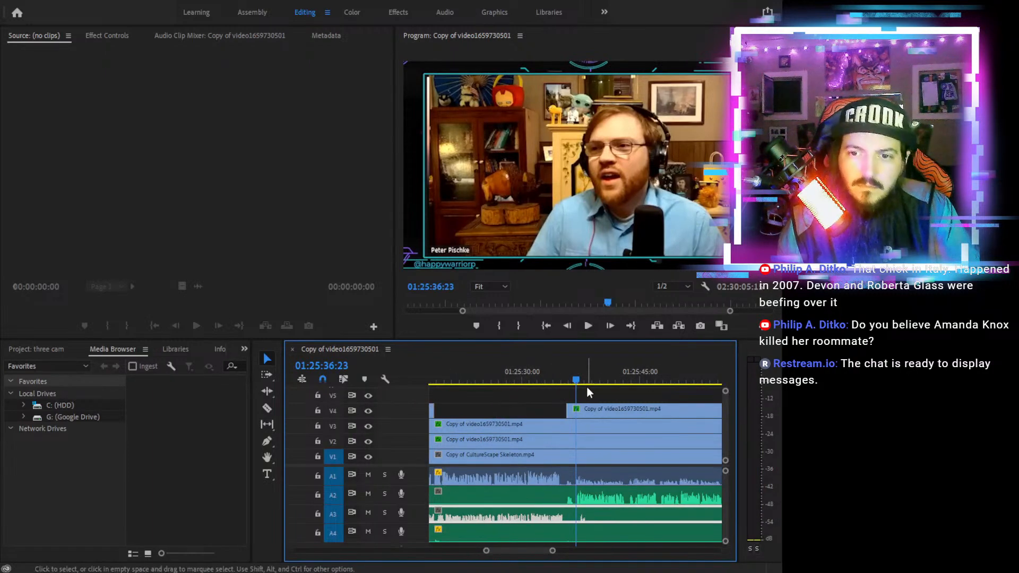
drag(575, 379, 571, 379)
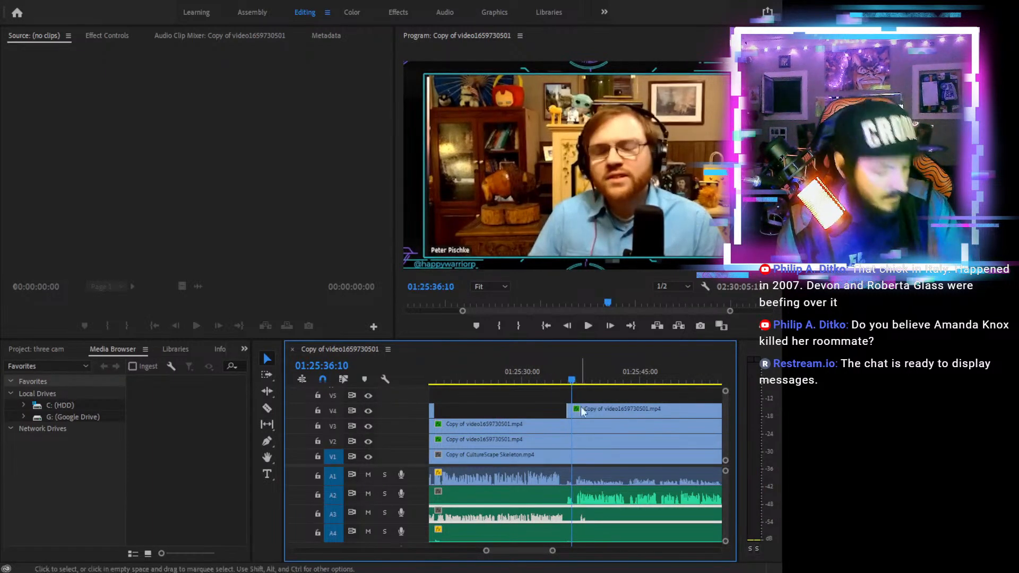
key(c)
click(573, 513)
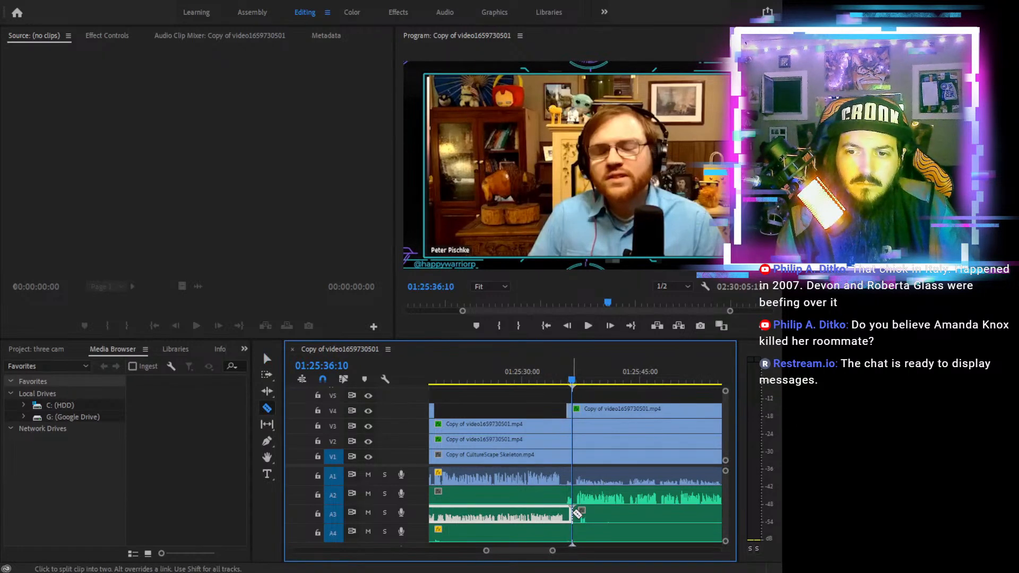
key(v)
click(605, 514)
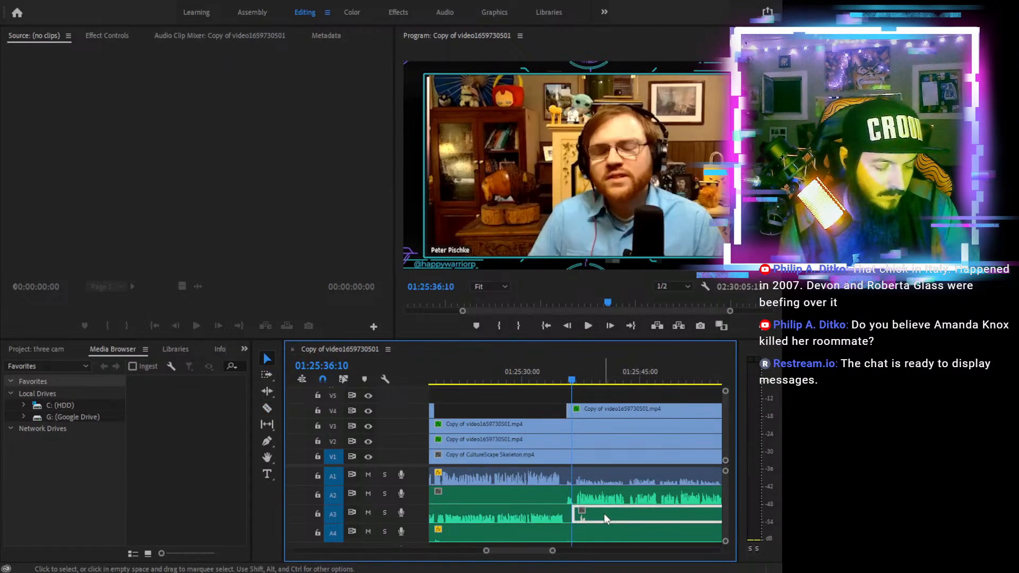
key(Delete)
Play back the V4 speaker's section up to 01:26:12:17 to check the noise on A4 around 01:26:11
key(End)
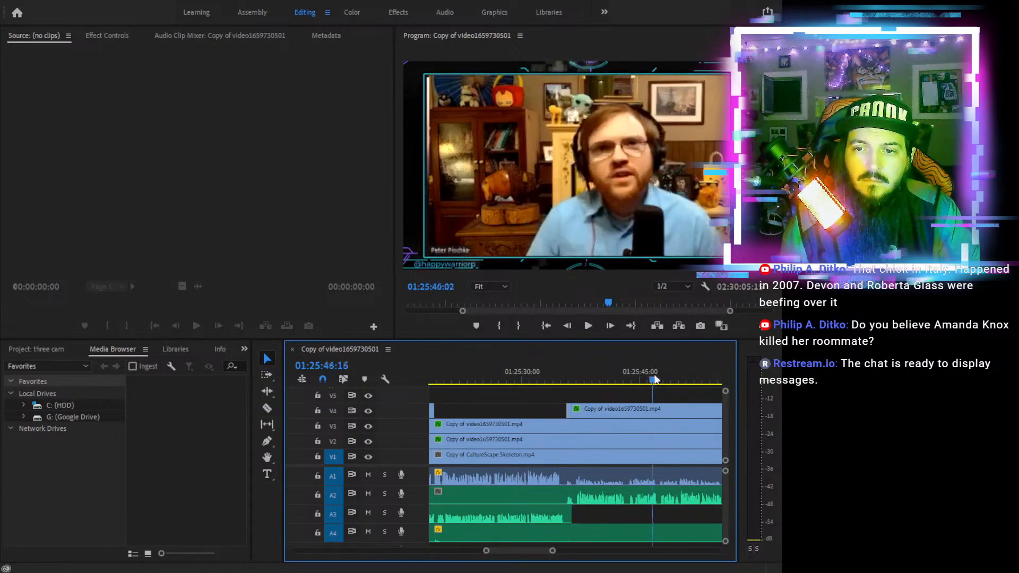
drag(783, 381, 626, 383)
click(588, 326)
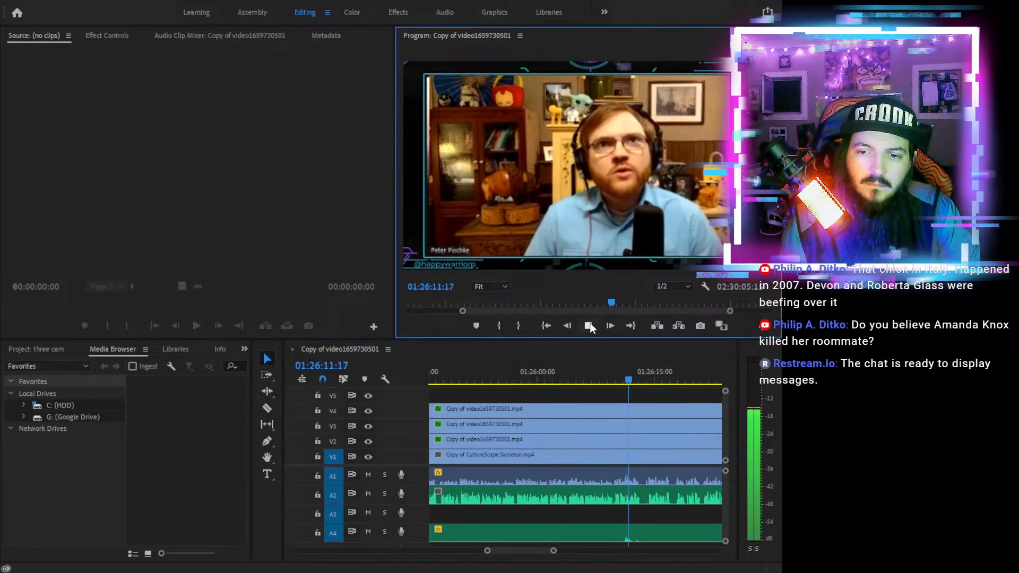
click(588, 378)
click(586, 328)
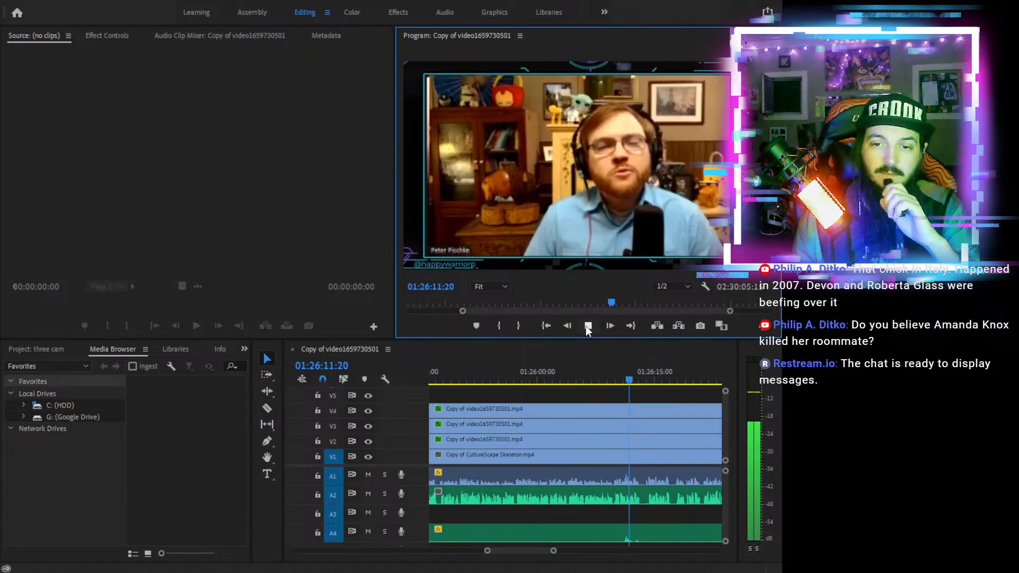
click(588, 327)
Try to cut the A4 clip at about 01:26:09 and trim the start of the following piece to about 01:26:15
key(c)
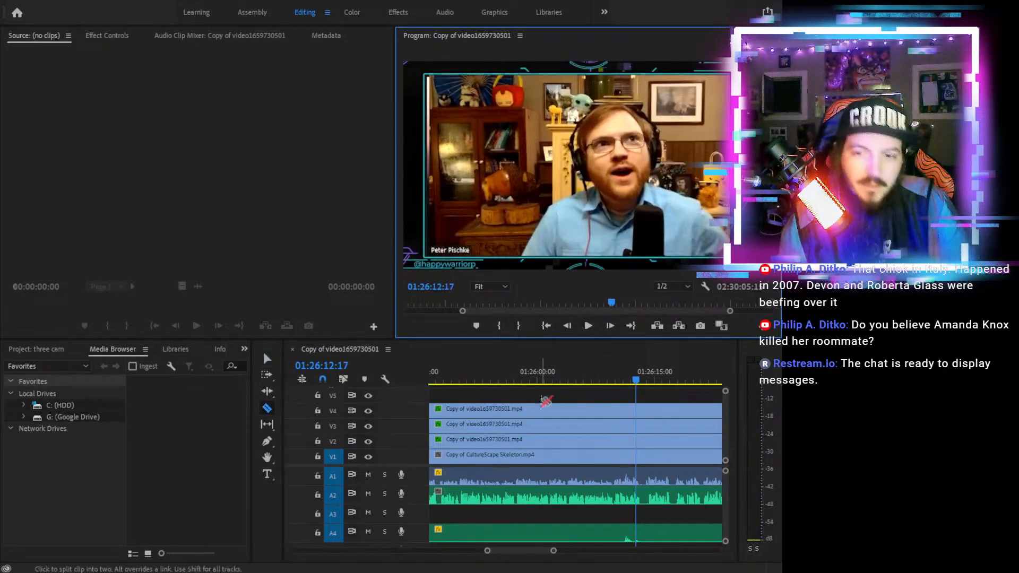
click(610, 530)
key(v)
drag(611, 532, 616, 532)
mouse_move(640, 533)
mouse_down()
mouse_move(664, 533)
mouse_move(658, 528)
mouse_up()
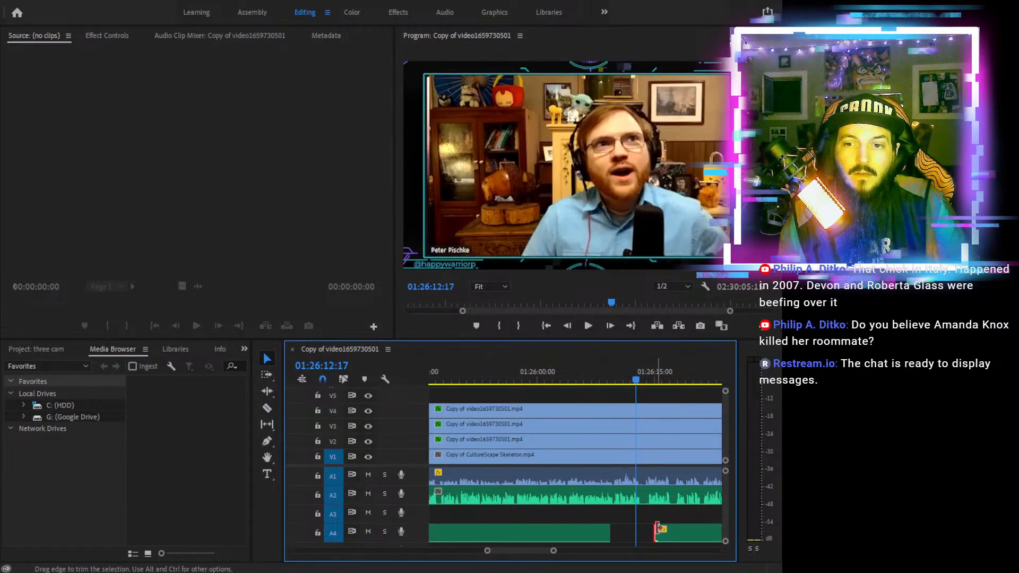
key(ctrl+z)
key(ctrl+z)
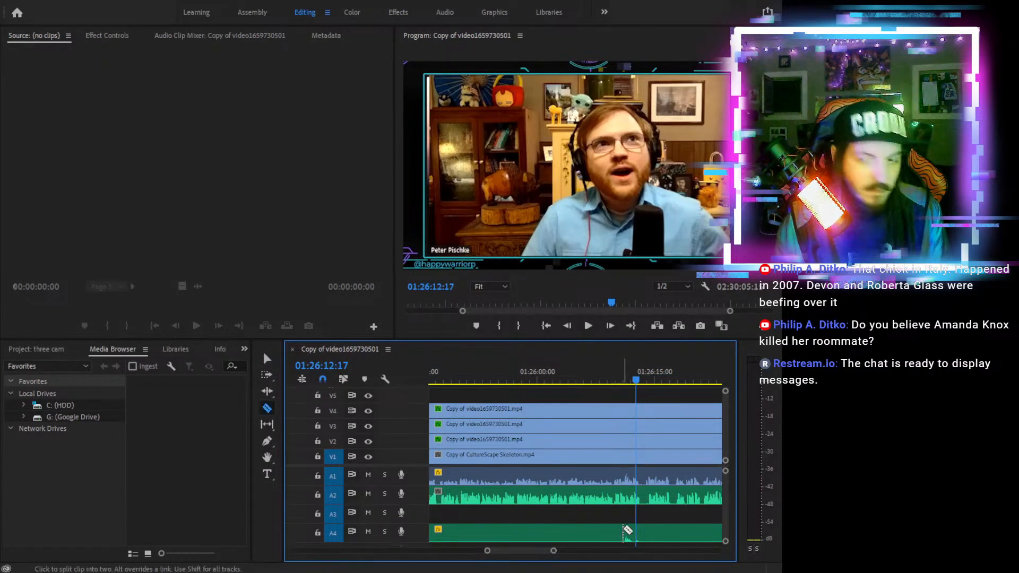
Remove the A4 noise by cutting the clip at about 01:26:10 and trimming the following piece's start to about 01:26:14
key(ctrl+shift+z)
drag(617, 528, 646, 531)
click(600, 380)
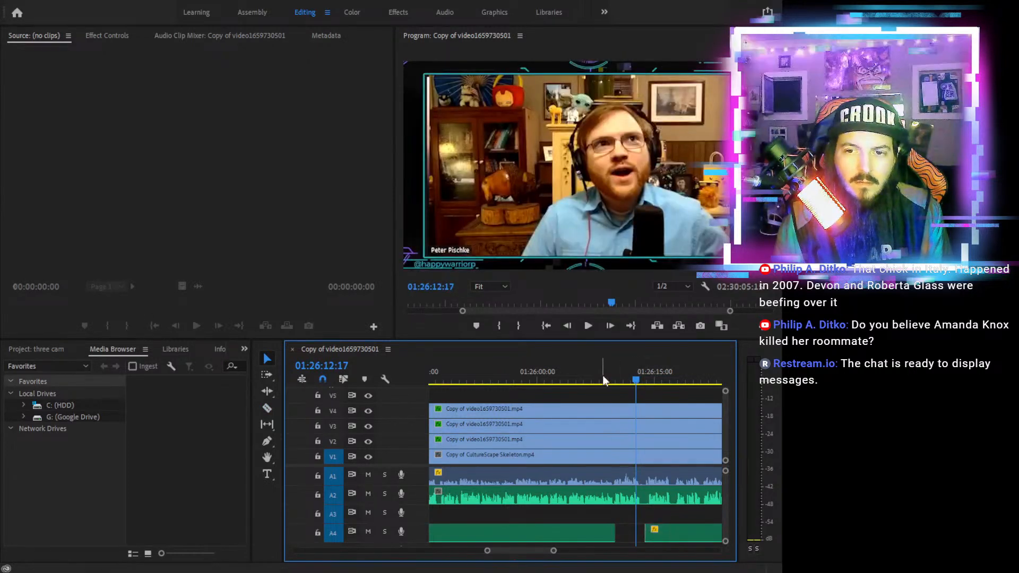
scroll(638, 393, down, 5)
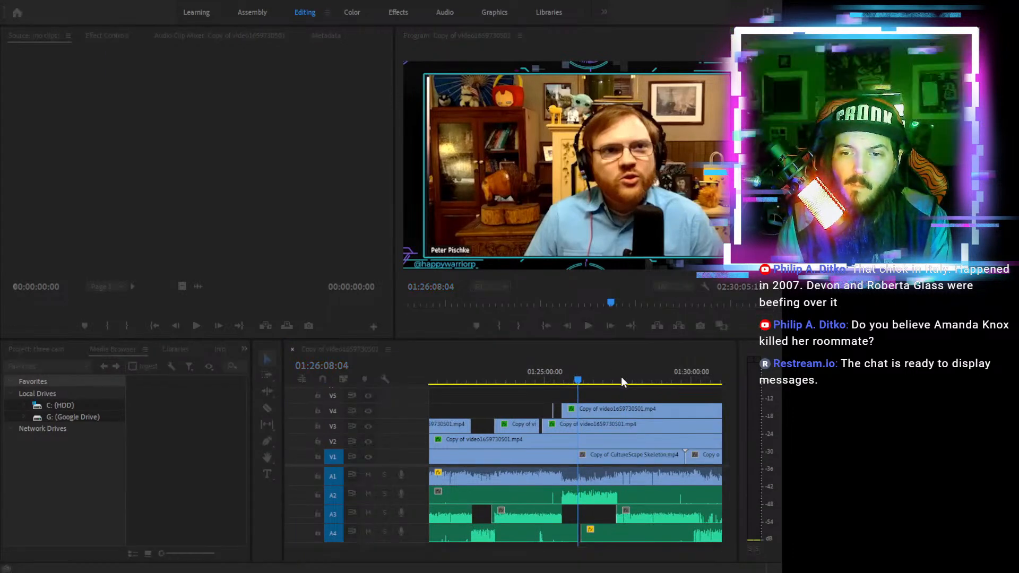
Play back the end of the V4 speaker's section and cut the V4 clip at 01:27:29:14
drag(609, 377, 619, 378)
scroll(673, 441, up, 10)
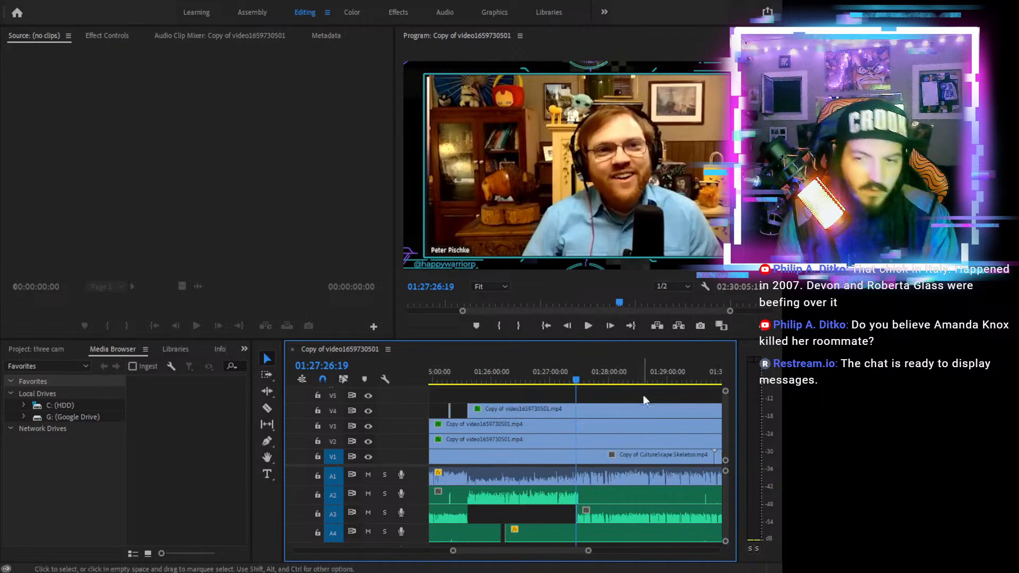
click(505, 370)
scroll(514, 371, down, 2)
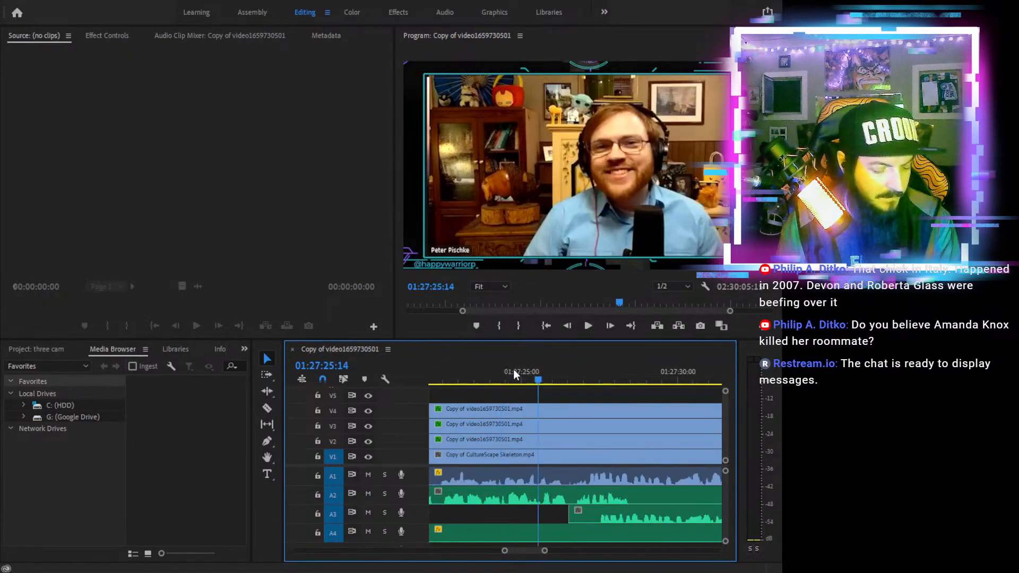
scroll(514, 368, down, 1)
click(587, 325)
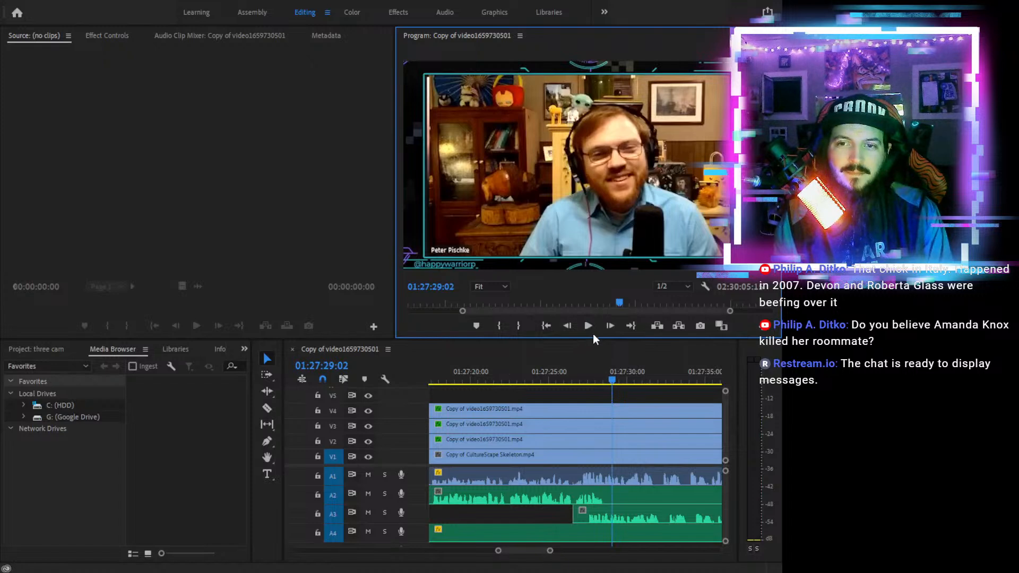
click(591, 328)
click(551, 377)
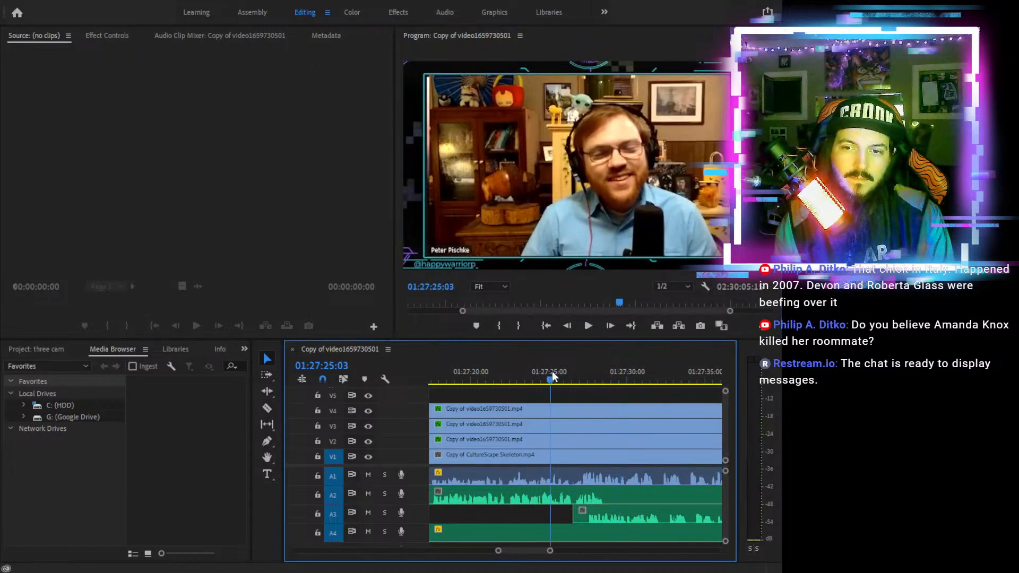
click(590, 326)
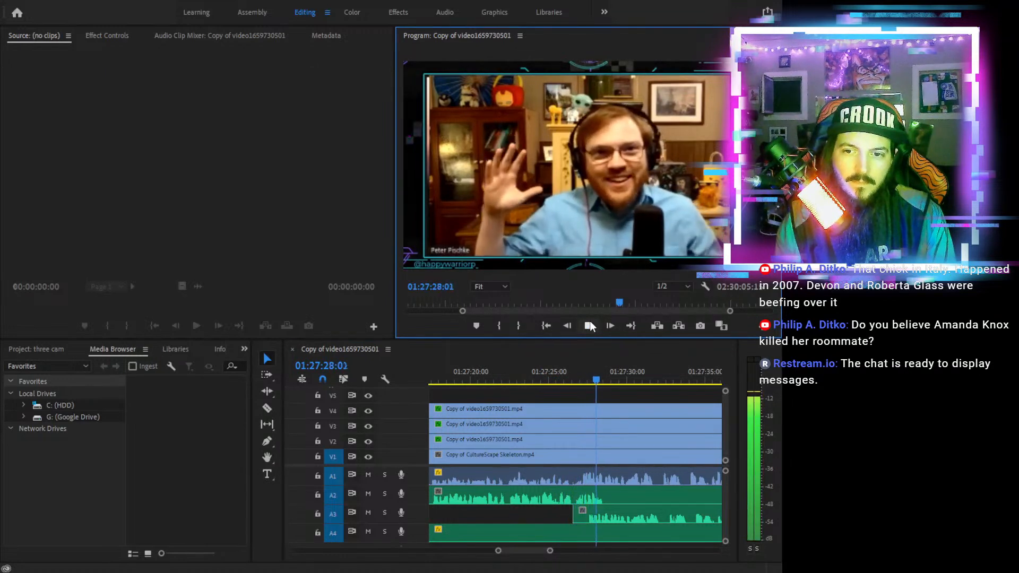
click(590, 326)
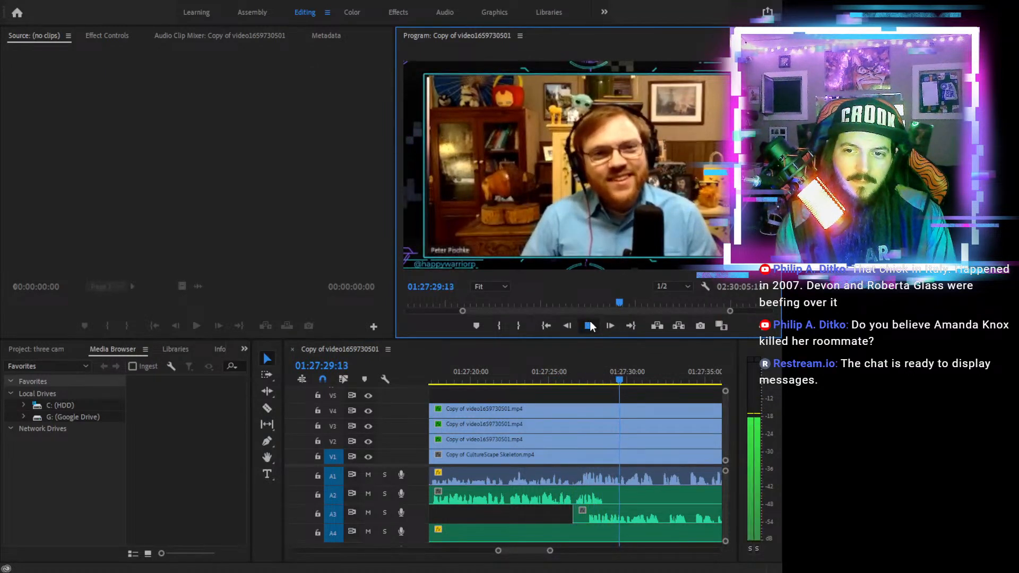
key(c)
click(622, 407)
key(v)
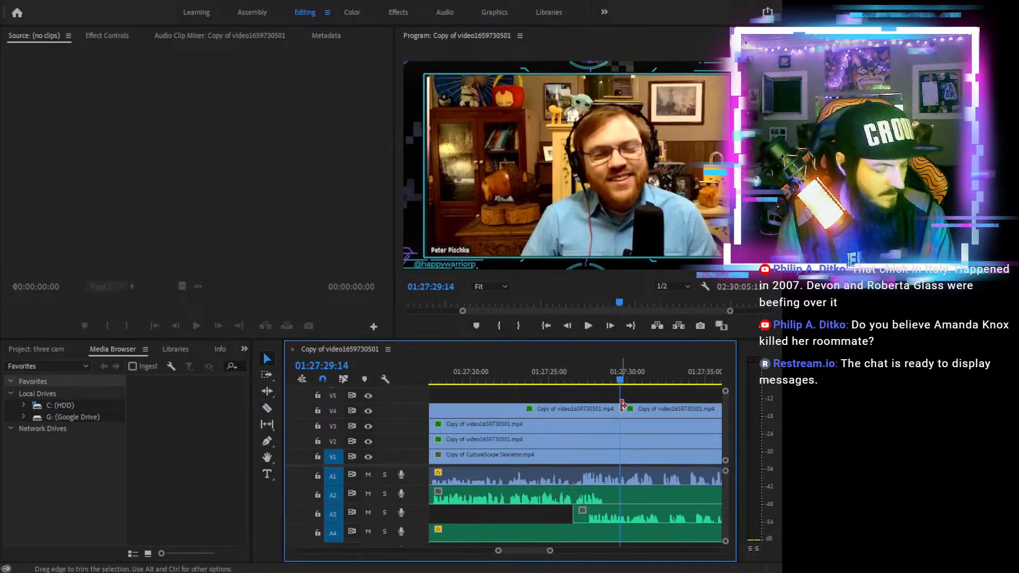
Check the speakers around 01:29:37 and trim the start of the V4 piece following the cut to about 01:30:56
key(minus)
key(minus)
key(minus)
key(minus)
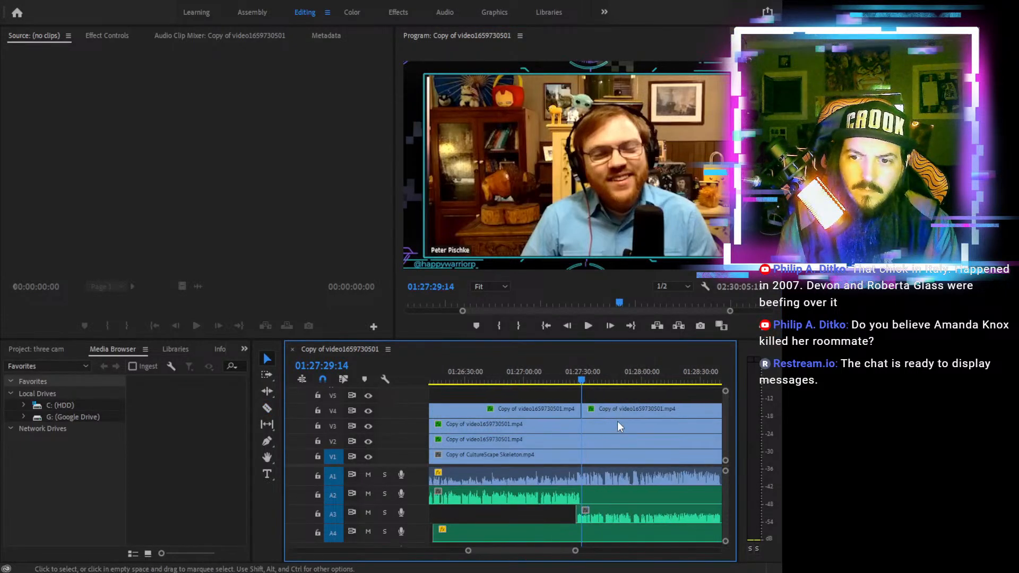
key(minus)
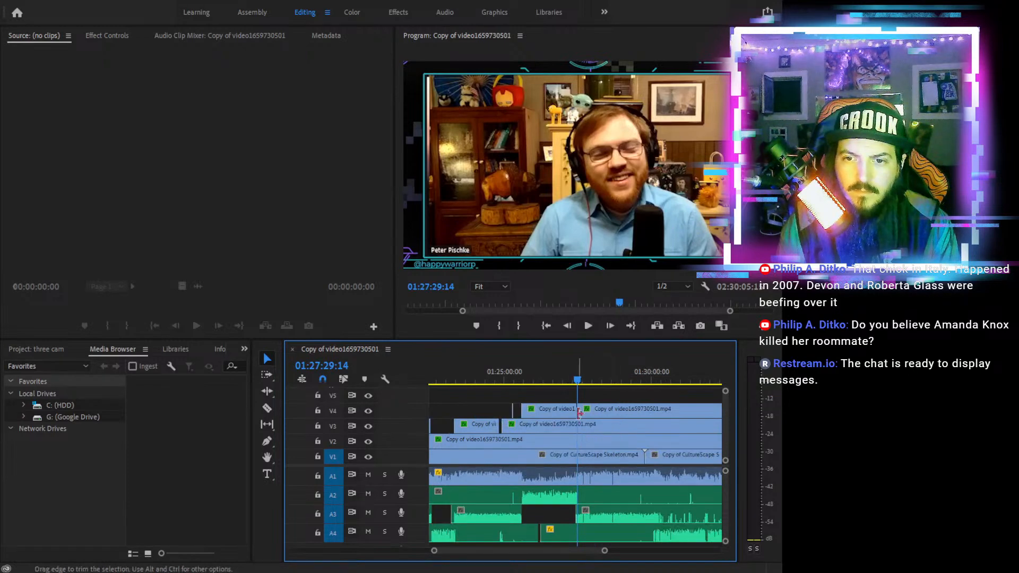
click(641, 376)
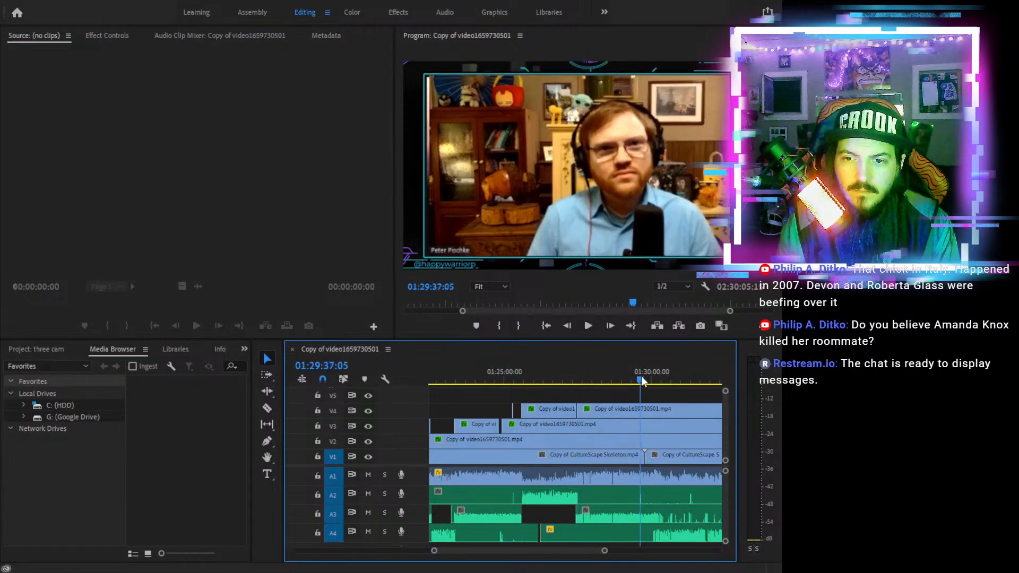
click(588, 325)
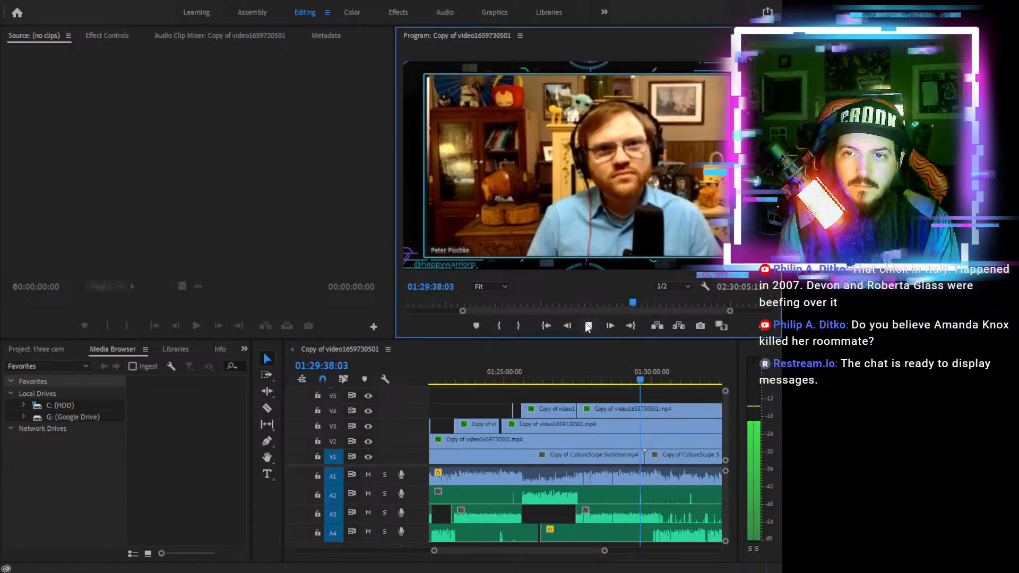
click(580, 408)
drag(672, 410, 682, 410)
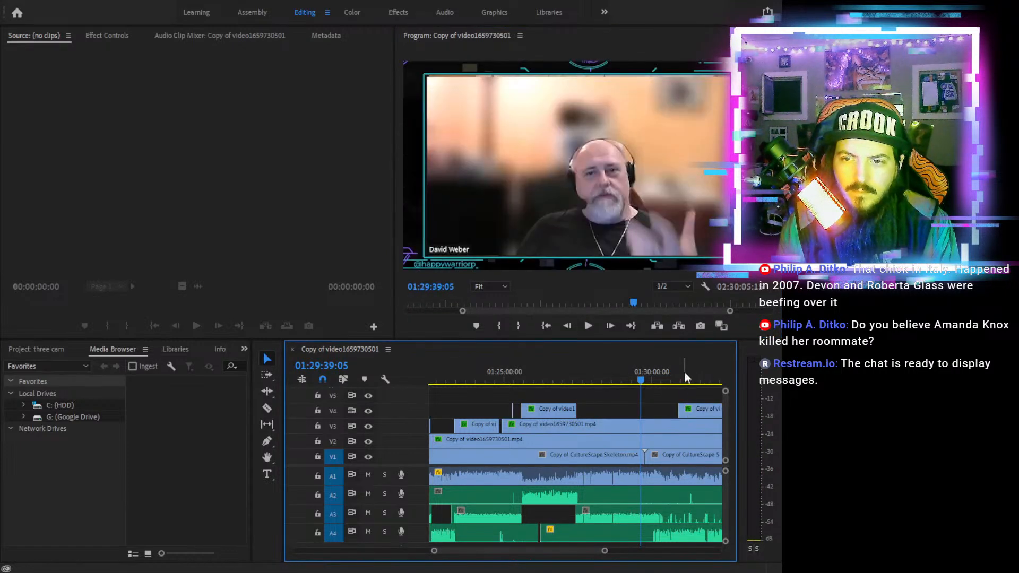
Find where the V4 speaker comes in, cut the V4 clip at 01:31:17:24 and delete the piece before the cut
click(588, 327)
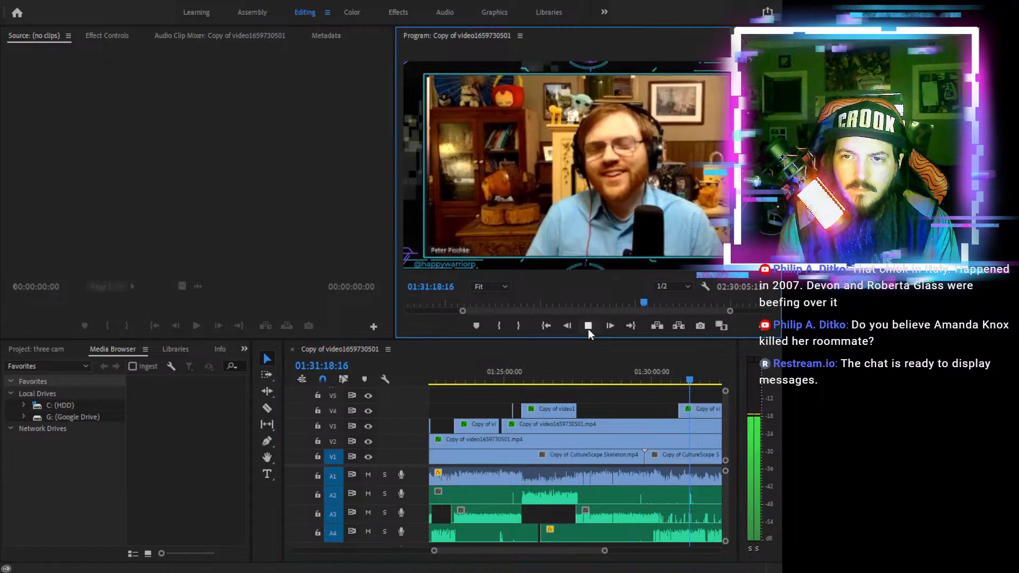
click(681, 372)
drag(682, 372, 688, 373)
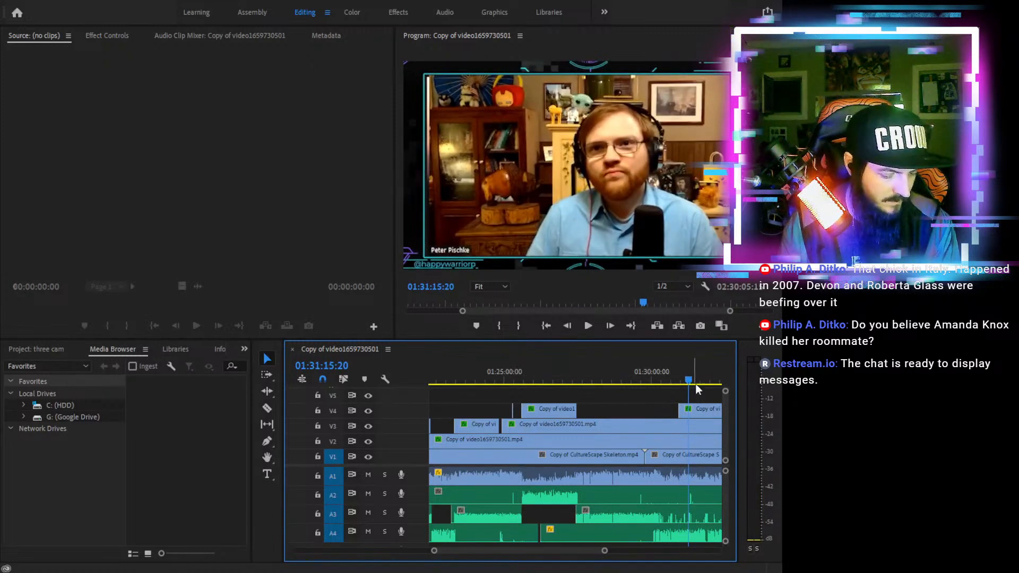
key(minus)
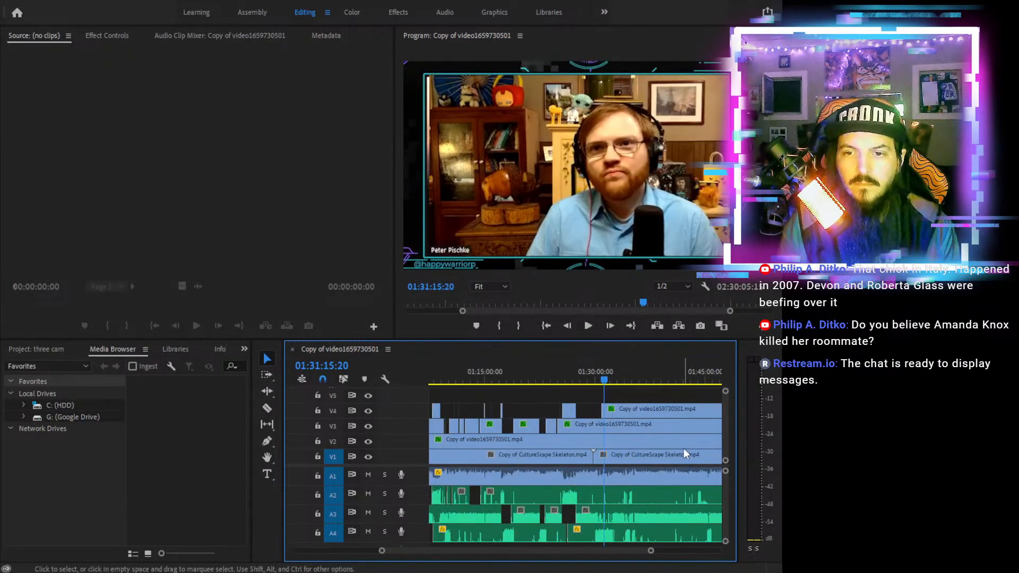
key(equal)
key(equal)
key(equal)
key(equal)
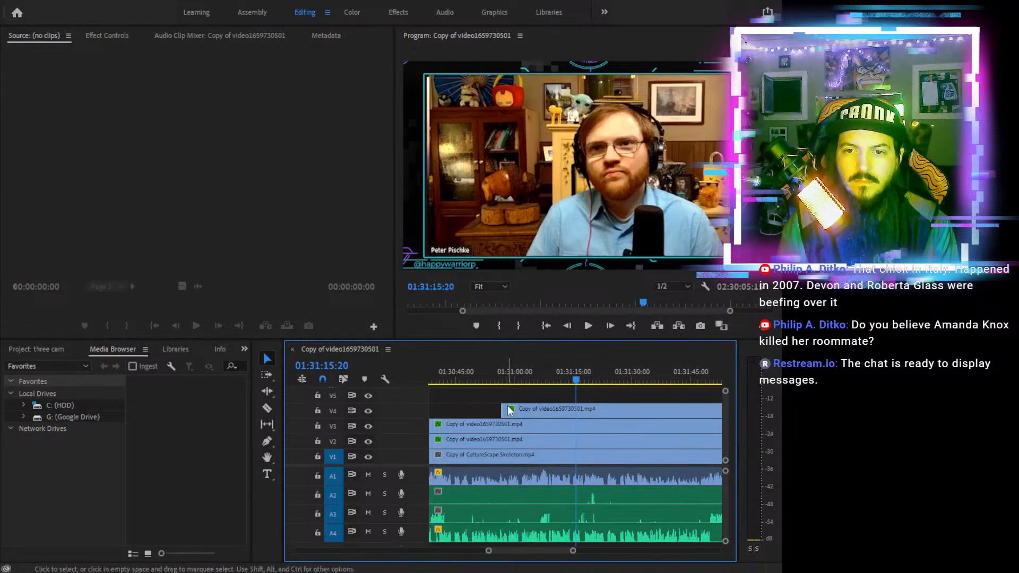
drag(585, 374, 595, 376)
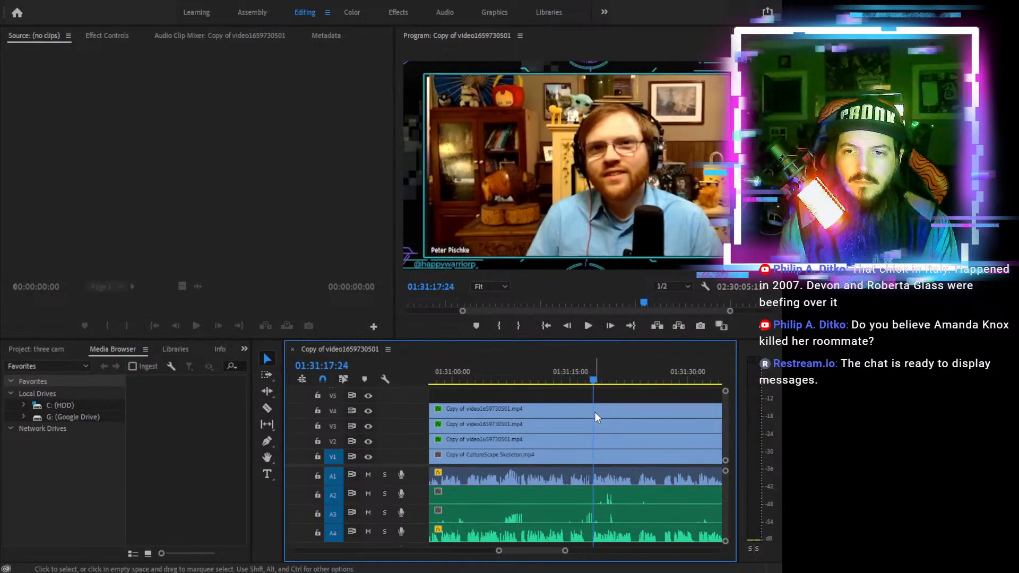
key(c)
click(594, 412)
key(v)
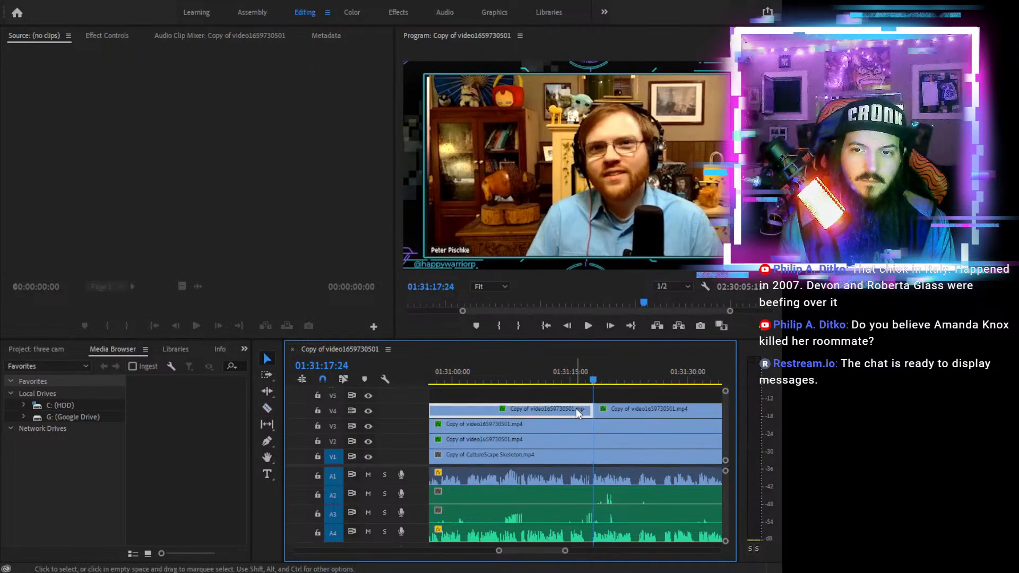
key(Delete)
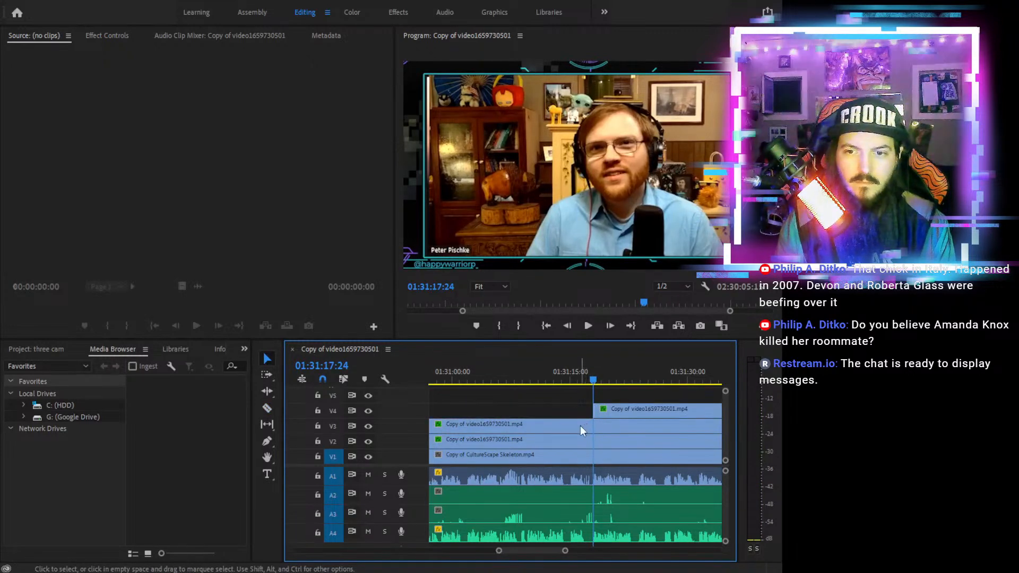
Play back the conversation around 01:31:08 to check the sound on A3
drag(510, 370, 508, 370)
click(588, 326)
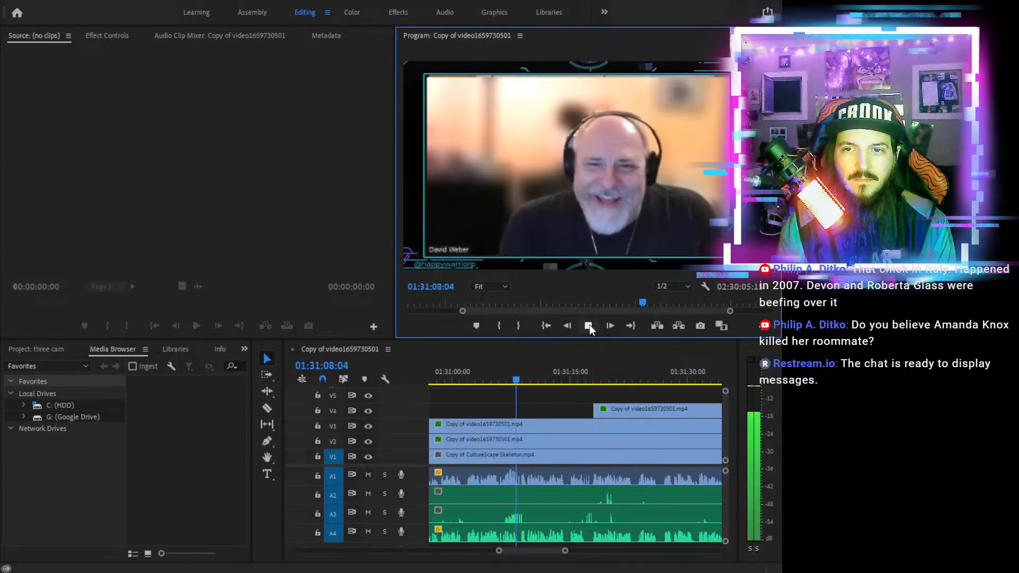
mouse_move(521, 370)
mouse_down()
mouse_move(417, 374)
mouse_move(531, 381)
mouse_up()
Remove the A2 noise by cutting the clip at about 01:29:38 and trimming the following piece's start to about 01:29:40
key(minus)
key(minus)
key(minus)
key(minus)
key(equal)
key(equal)
key(equal)
key(equal)
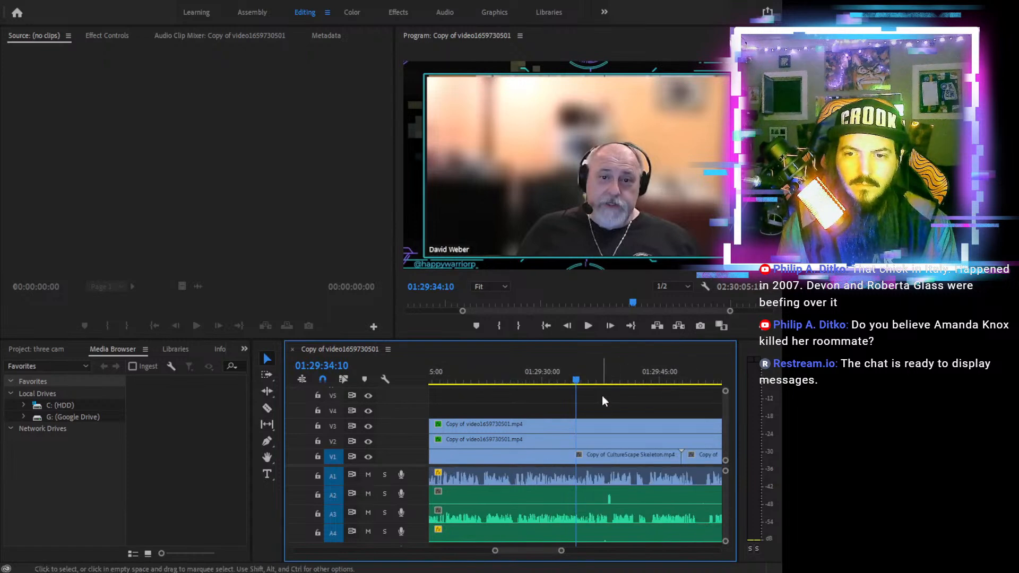
click(588, 325)
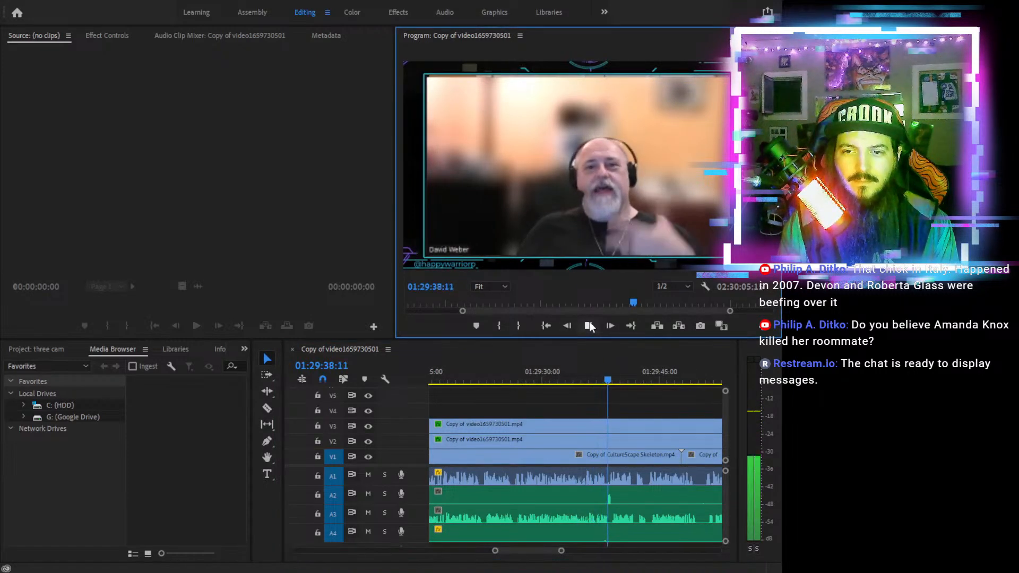
click(588, 325)
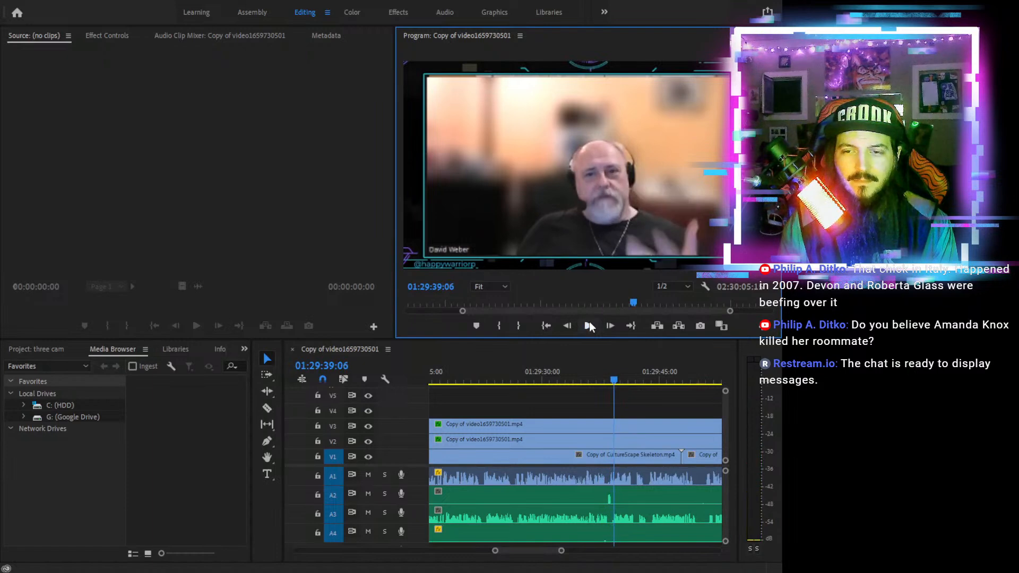
click(600, 493)
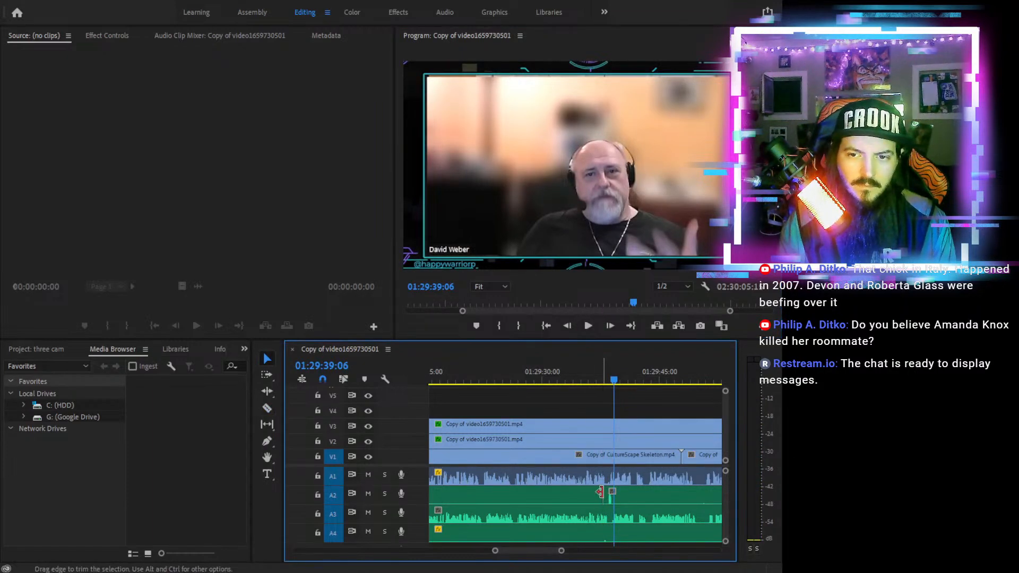
drag(604, 493, 619, 492)
Find where the A4 speaker starts, cut the V3 clip at 01:30:04:06 and trim the following piece's start to about 01:30:08
drag(613, 376, 573, 376)
click(586, 326)
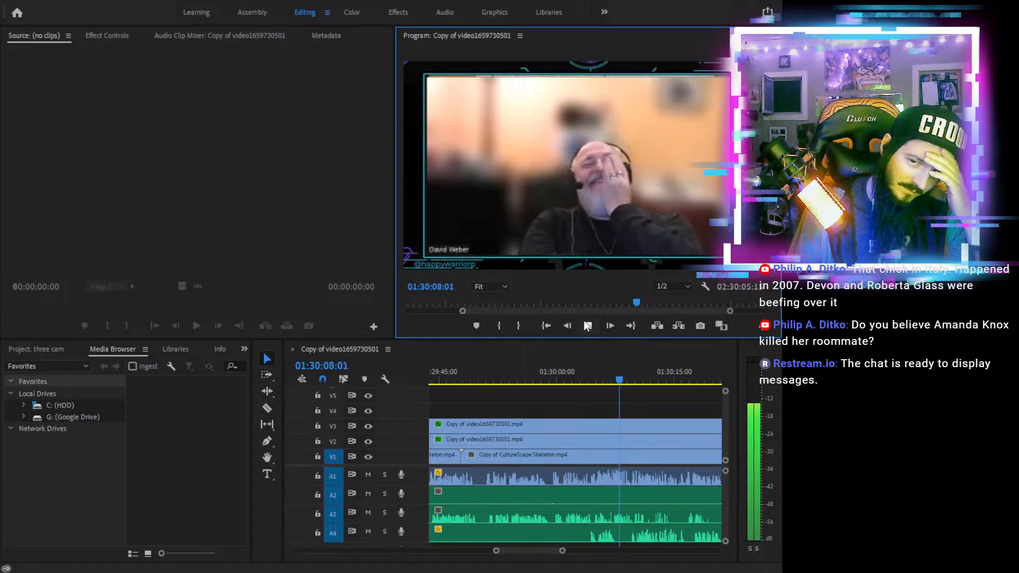
click(587, 326)
click(580, 375)
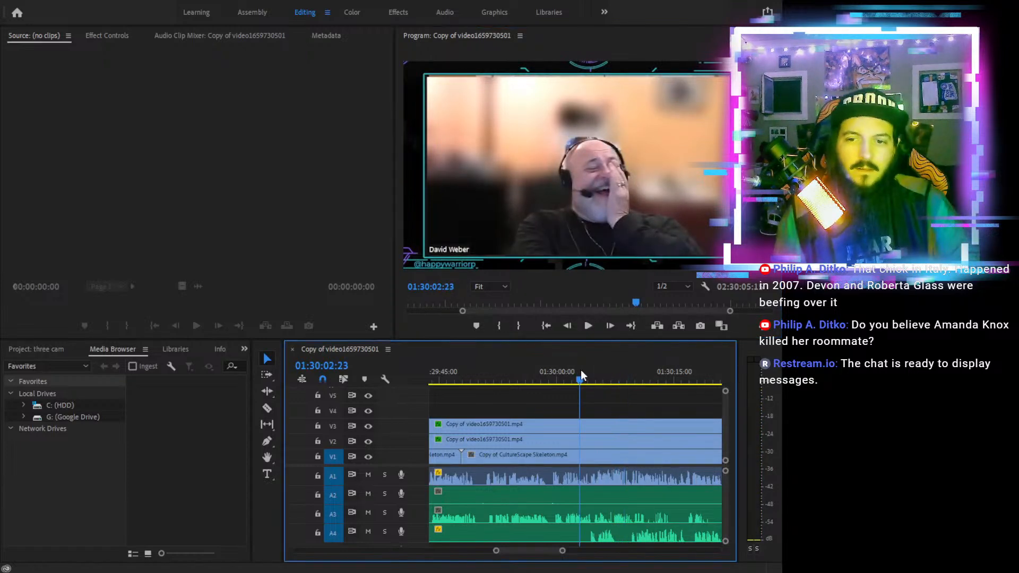
click(594, 325)
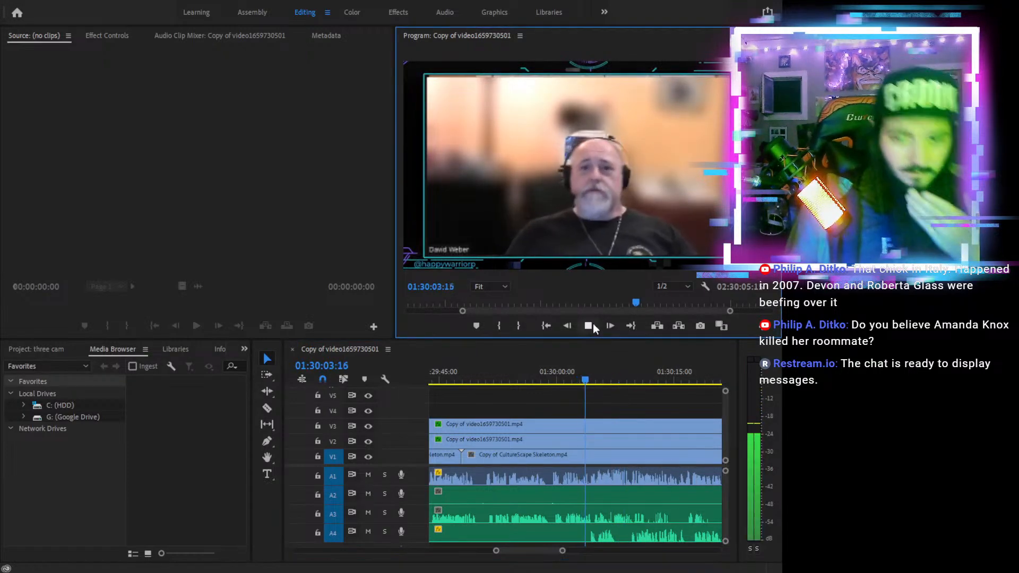
click(588, 325)
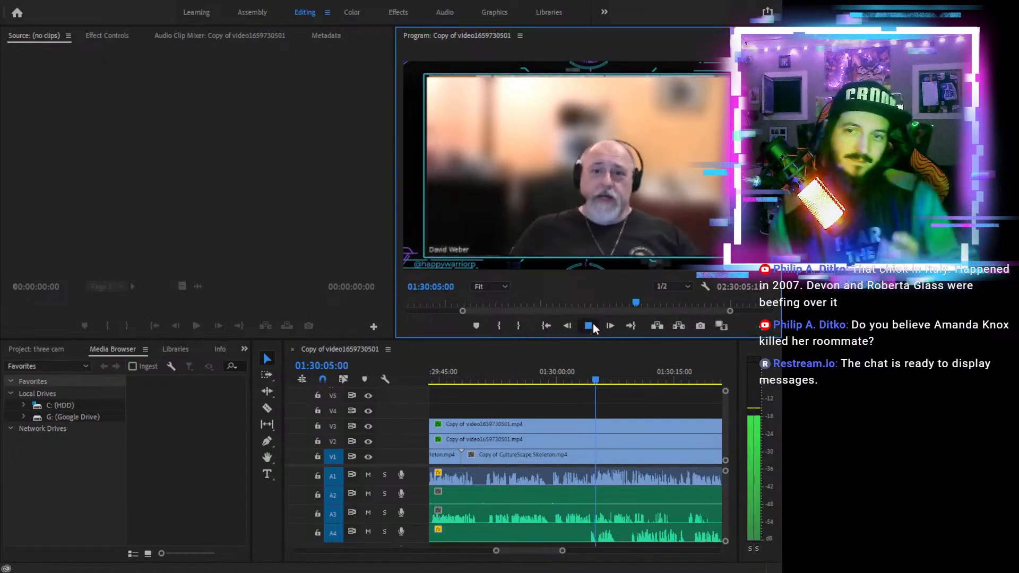
drag(586, 373, 591, 375)
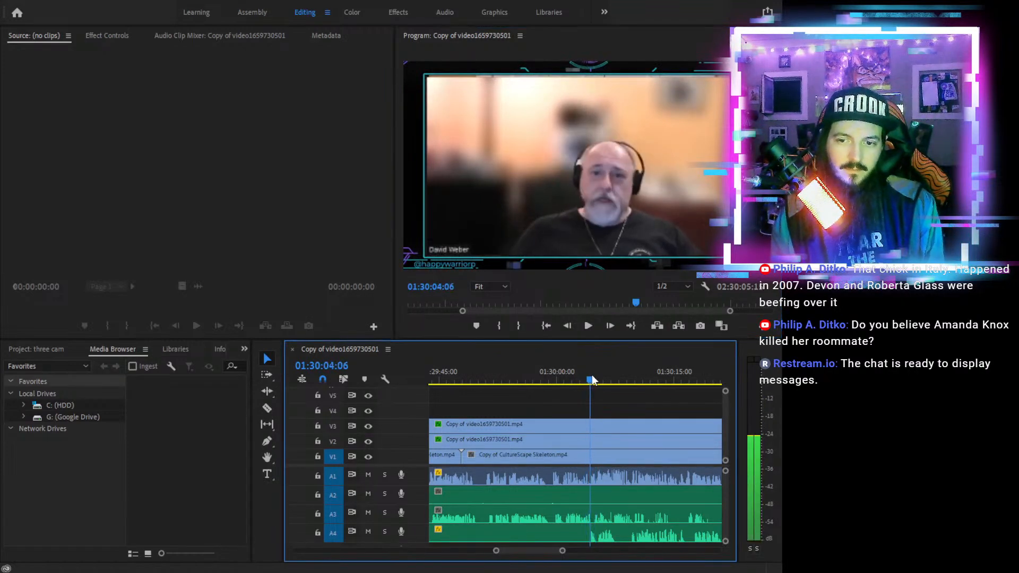
key(c)
click(591, 426)
key(v)
drag(593, 424, 619, 424)
Play back the new V3 gap and extend the start of the following piece back to 01:30:07:13
click(553, 377)
click(584, 328)
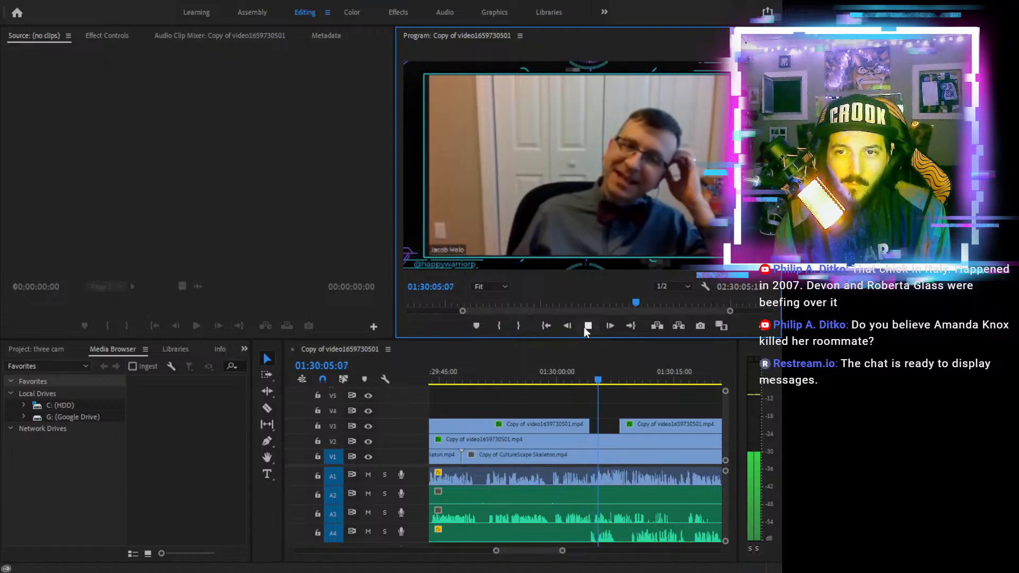
click(587, 327)
drag(621, 423, 613, 424)
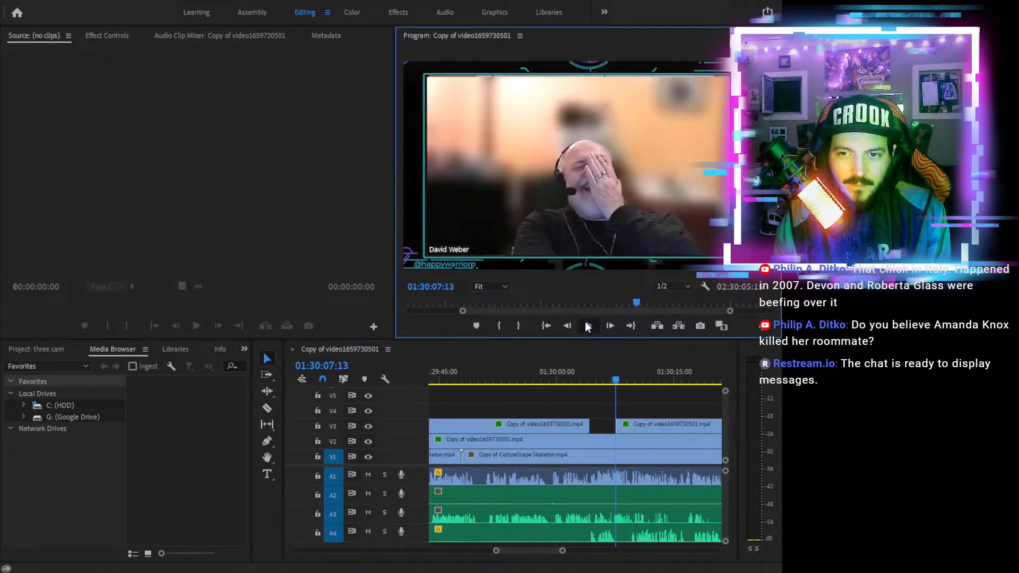
Play back from 01:30:07:13, cut the V3 clip at 01:30:09:12 and trim the following piece's start to about 01:30:16
click(587, 325)
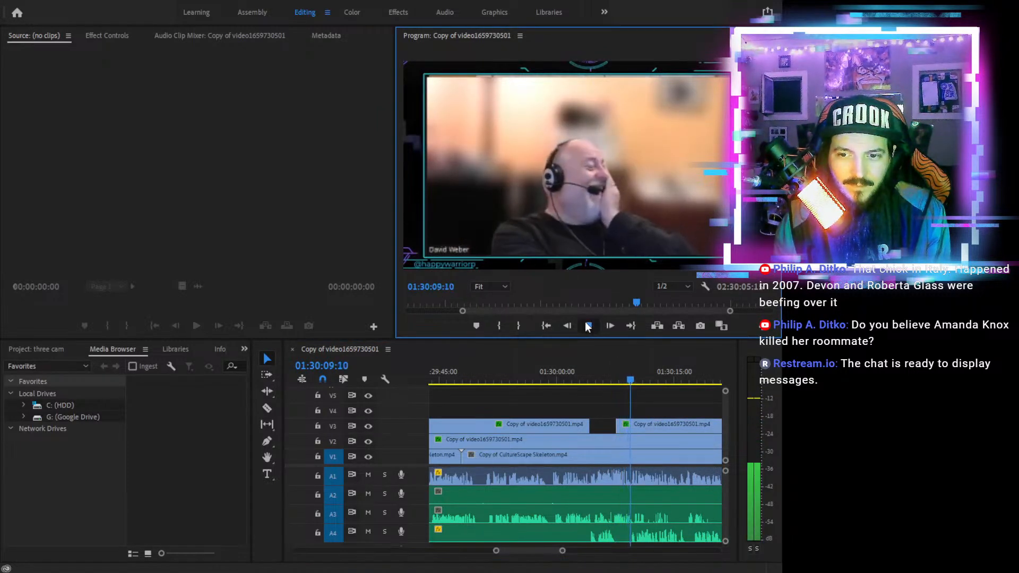
click(588, 325)
key(c)
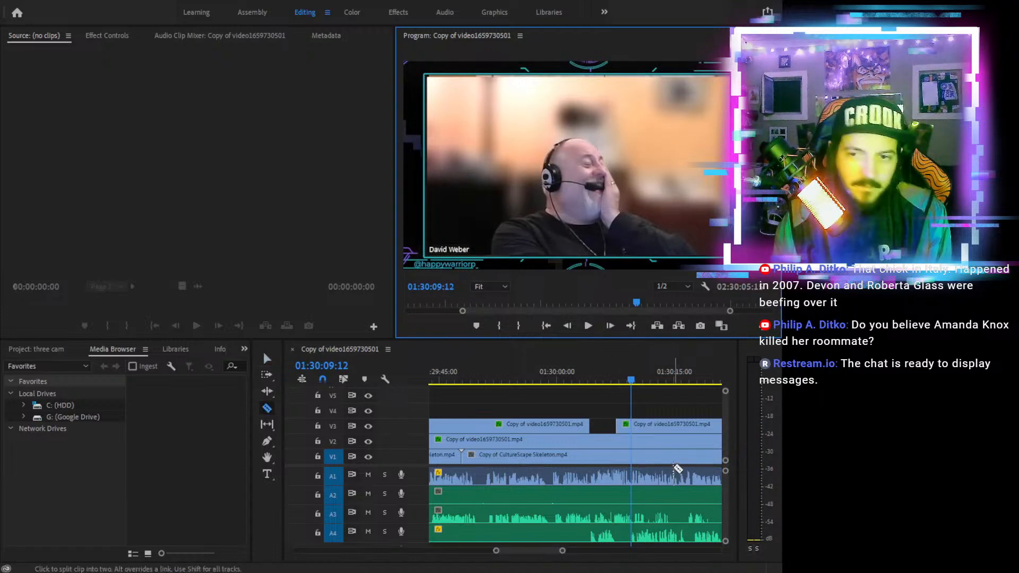
click(631, 424)
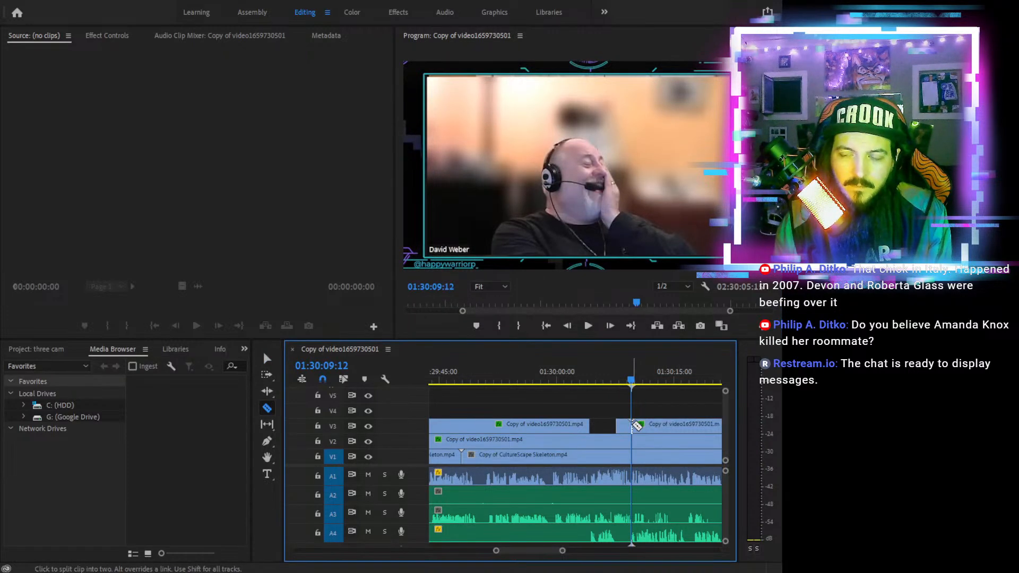
key(v)
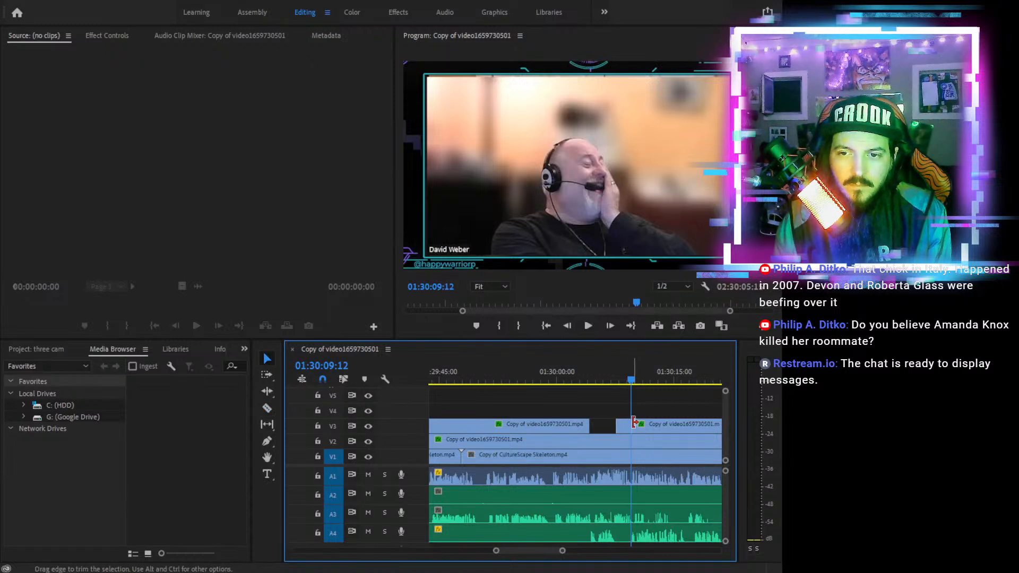
drag(633, 423, 680, 427)
Play back the new V3 gap and extend the end of the short piece before it to about 01:30:10
click(558, 378)
click(587, 326)
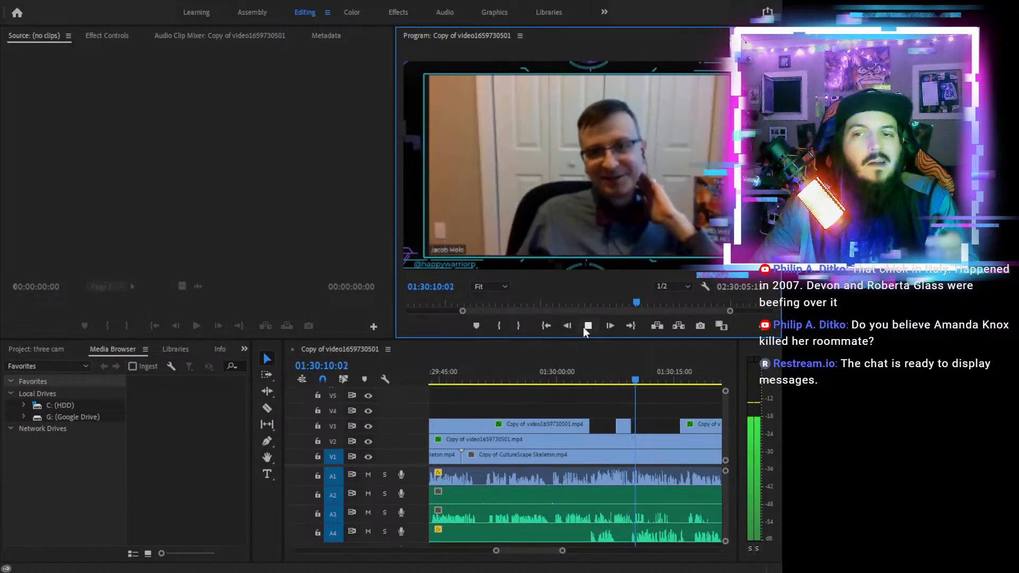
click(621, 370)
drag(629, 422, 635, 422)
click(606, 373)
click(588, 325)
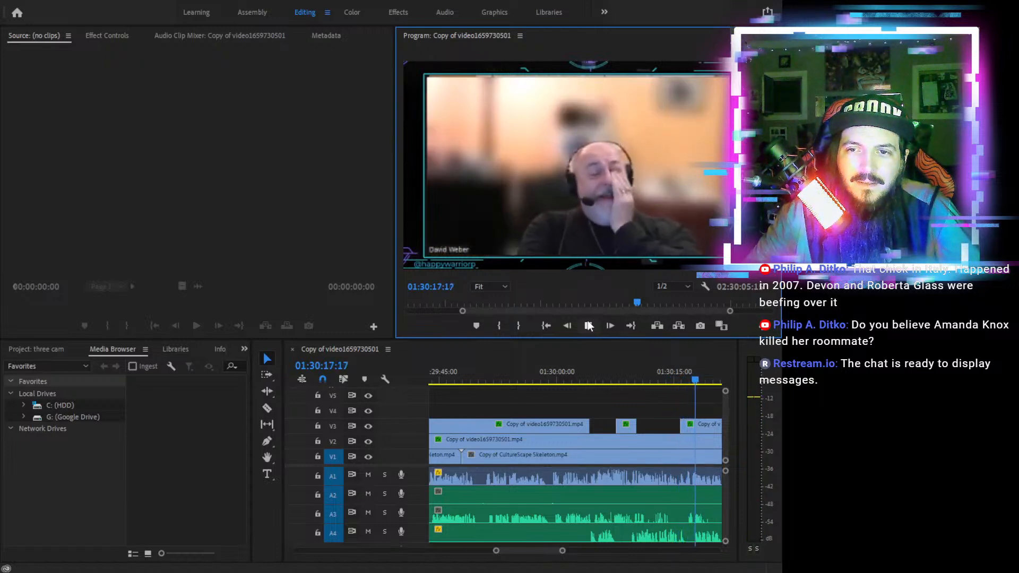
Trim the start of the V3 piece after the gap to about 01:30:16:13 and play back the transition
click(673, 379)
drag(675, 377, 679, 378)
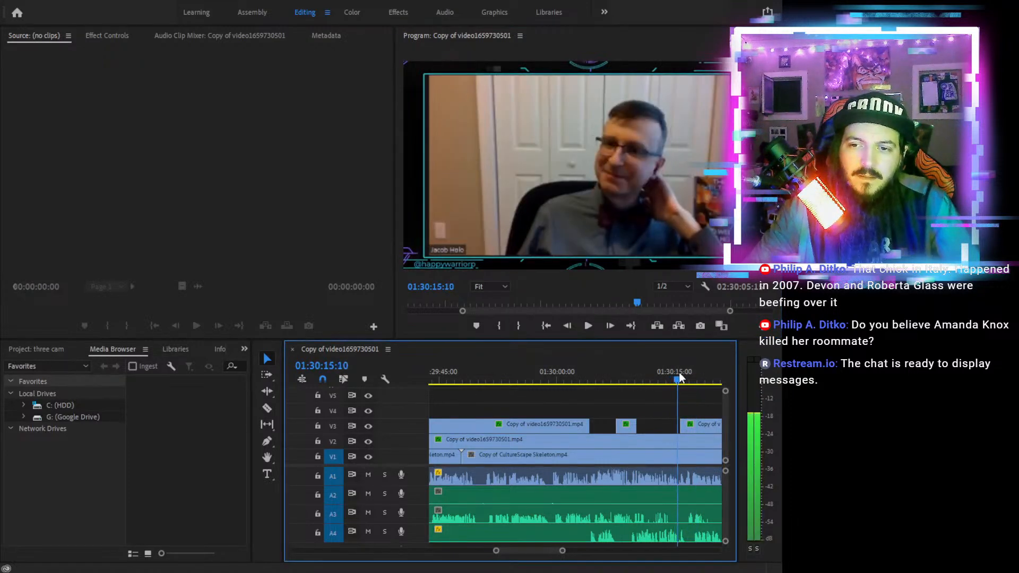
key(equal)
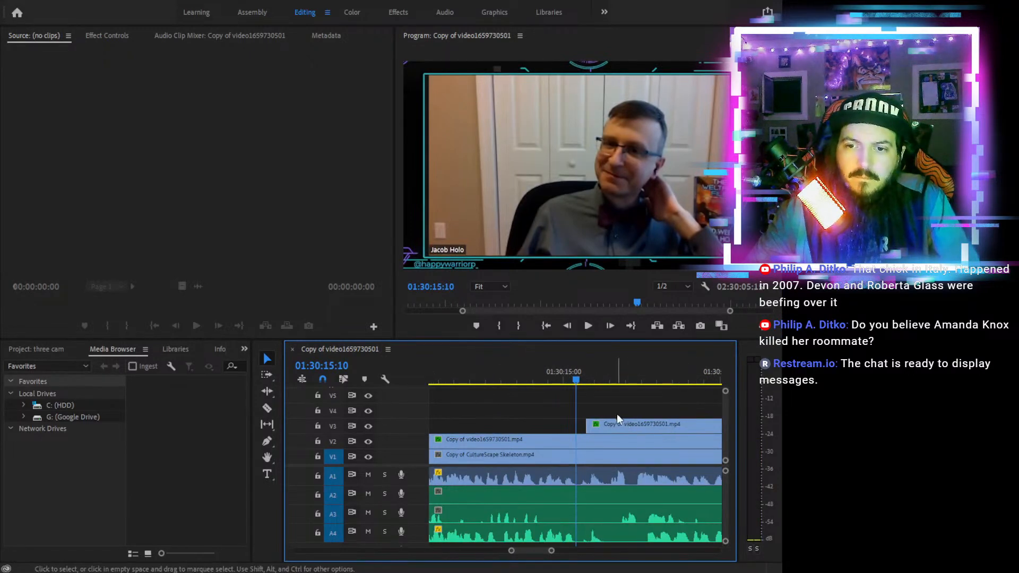
drag(604, 428, 627, 428)
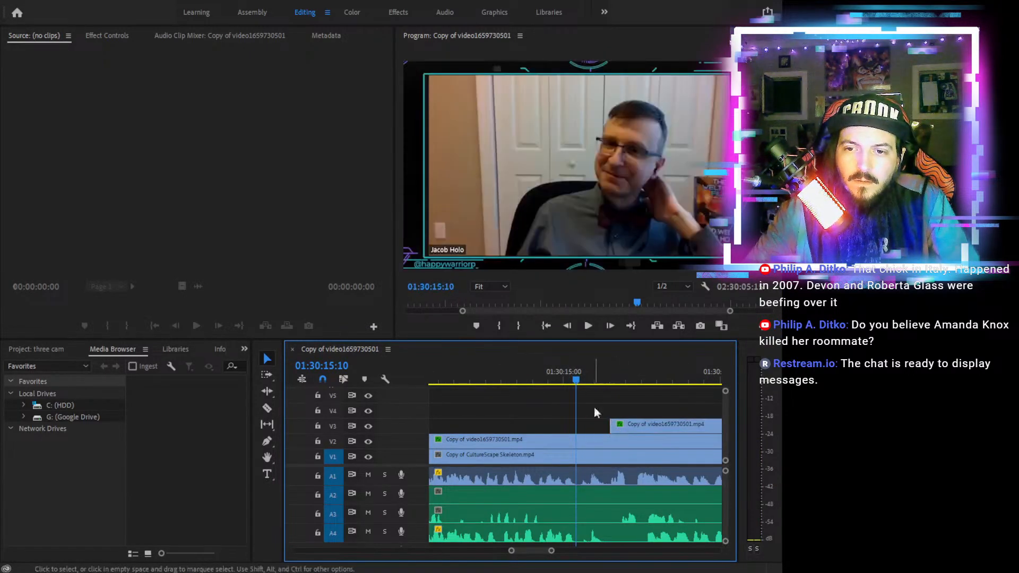
click(553, 374)
click(588, 326)
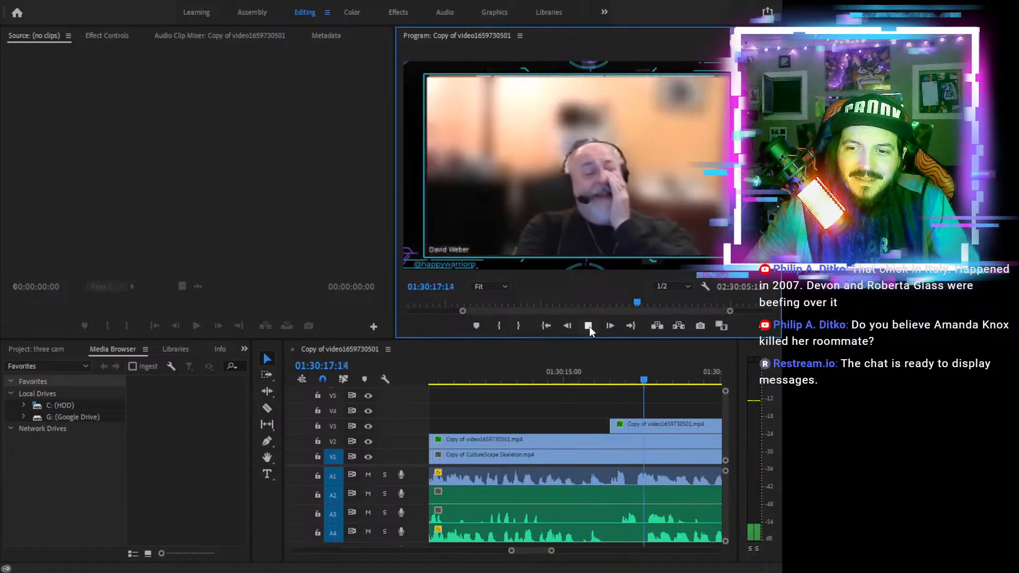
Cut the V3 clip at 01:30:18:18 and trim the following piece's start to about 01:30:37:12
click(588, 325)
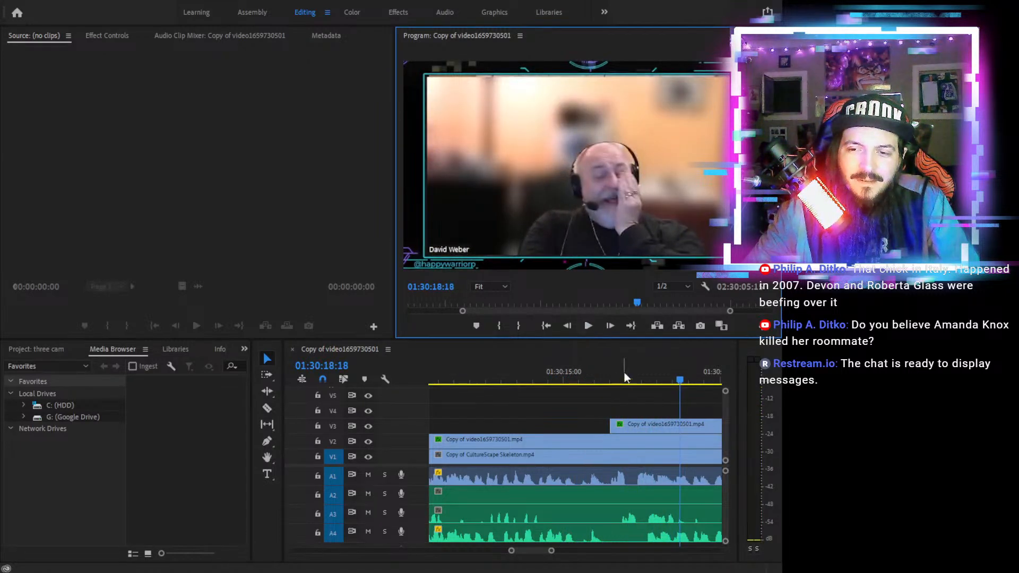
key(c)
click(681, 424)
key(minus)
key(minus)
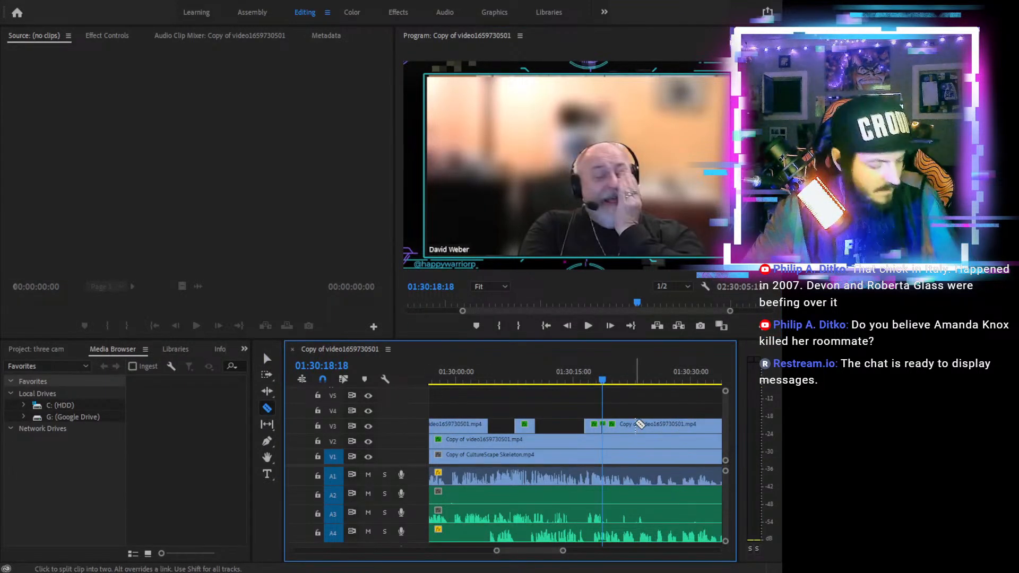
key(v)
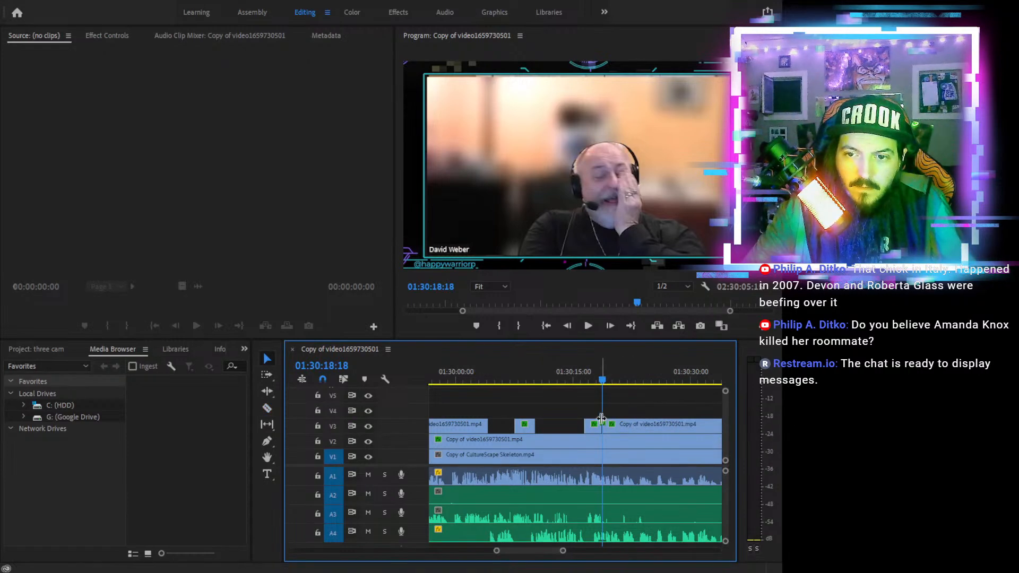
mouse_move(619, 424)
mouse_down()
mouse_move(701, 427)
mouse_move(618, 428)
mouse_up()
Play back the long V3 gap, cut the A3 clip at about 01:30:20 and trim the following piece's start to about 01:30:36:17
drag(591, 381, 601, 381)
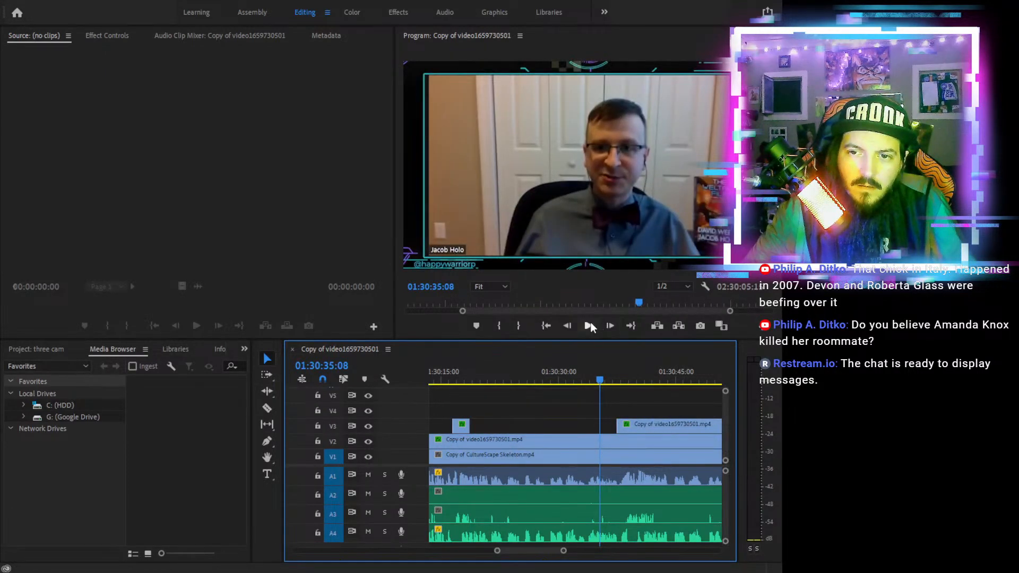
click(590, 324)
click(477, 380)
drag(479, 380, 449, 380)
click(590, 325)
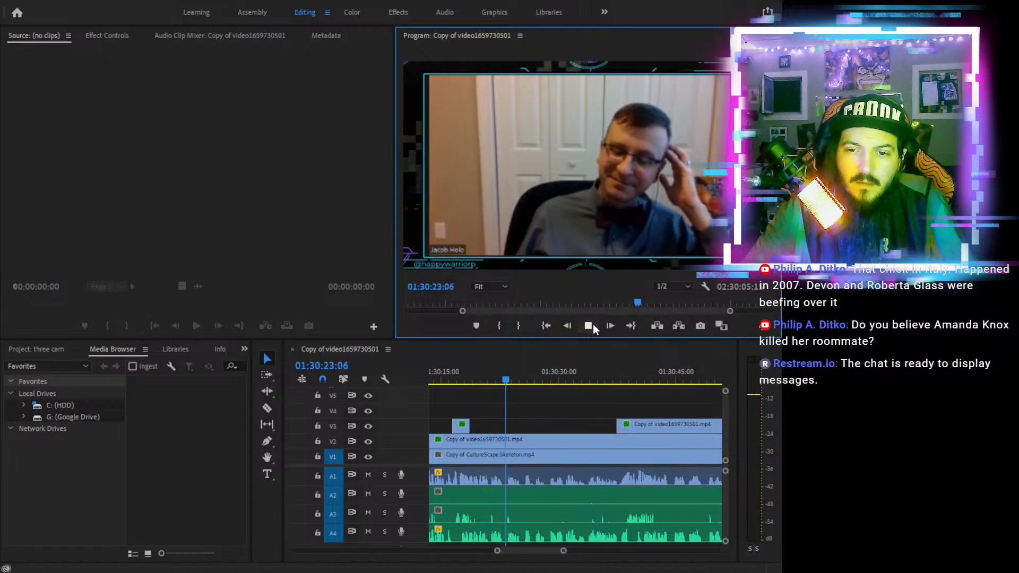
click(593, 324)
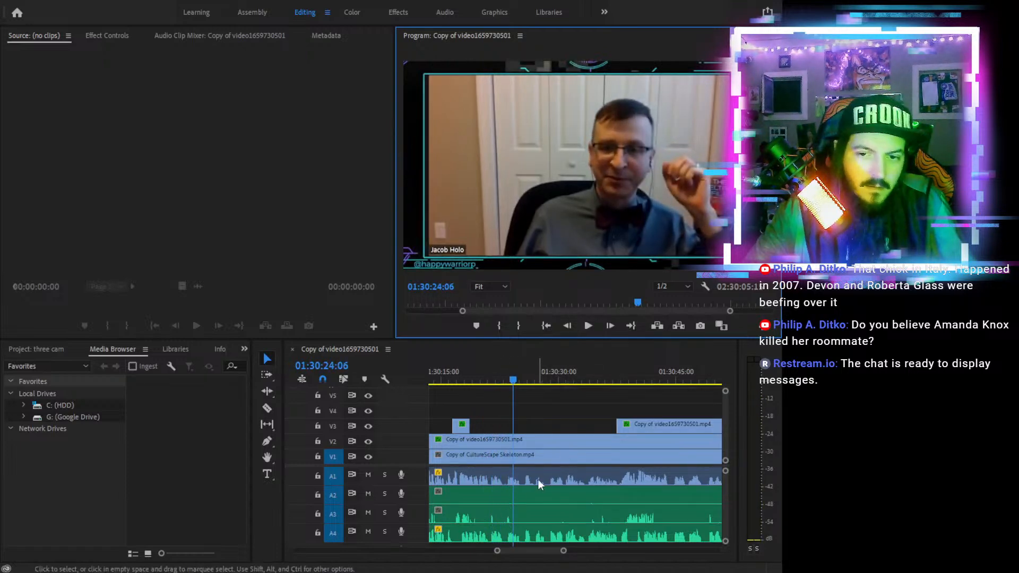
click(483, 509)
drag(509, 511, 610, 511)
Review the edited camera switches and the A3 gap by playing back from 01:29:54:16 and again from about 01:30:34
drag(442, 373, 505, 387)
key(minus)
key(minus)
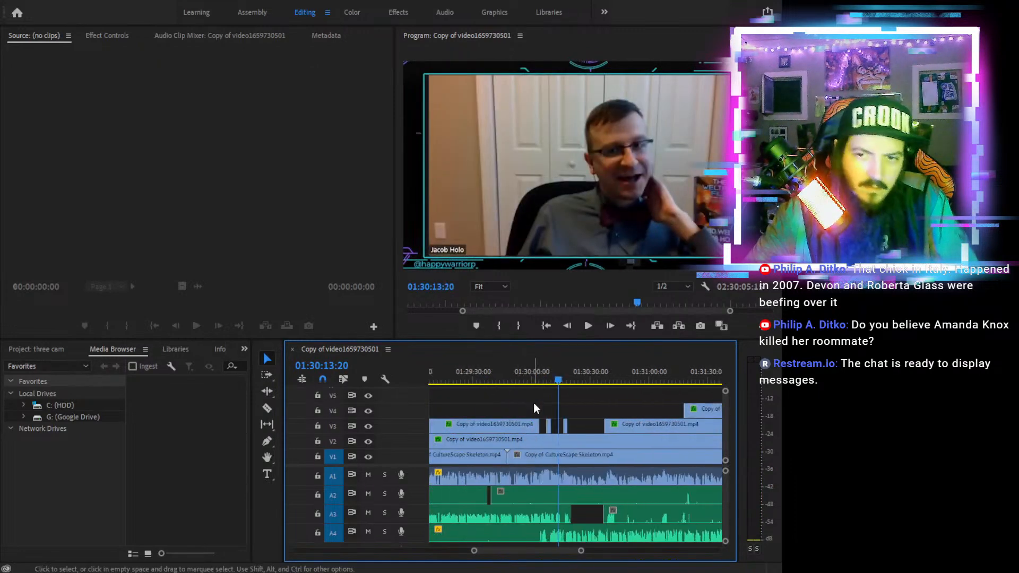
click(521, 381)
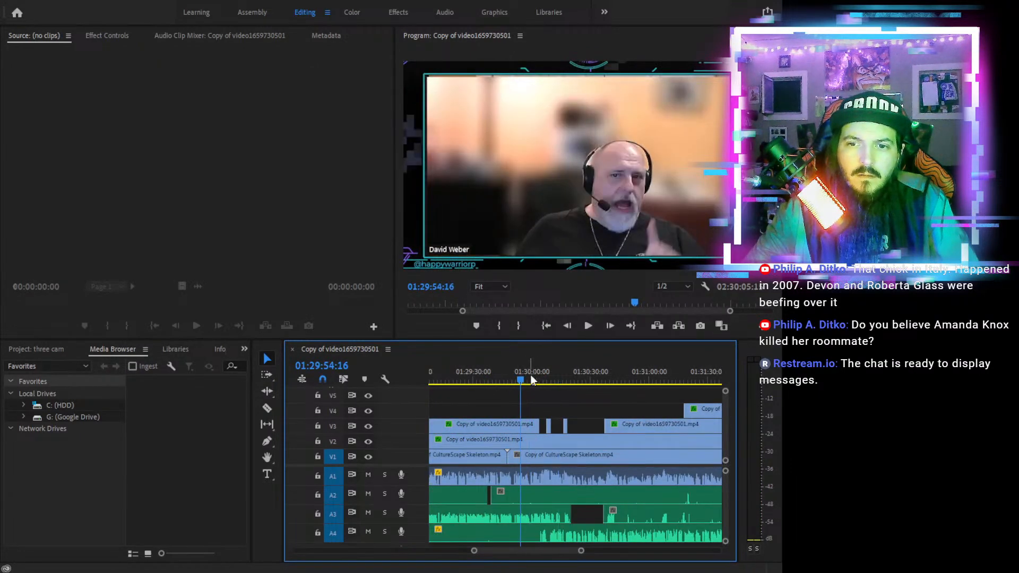
click(588, 325)
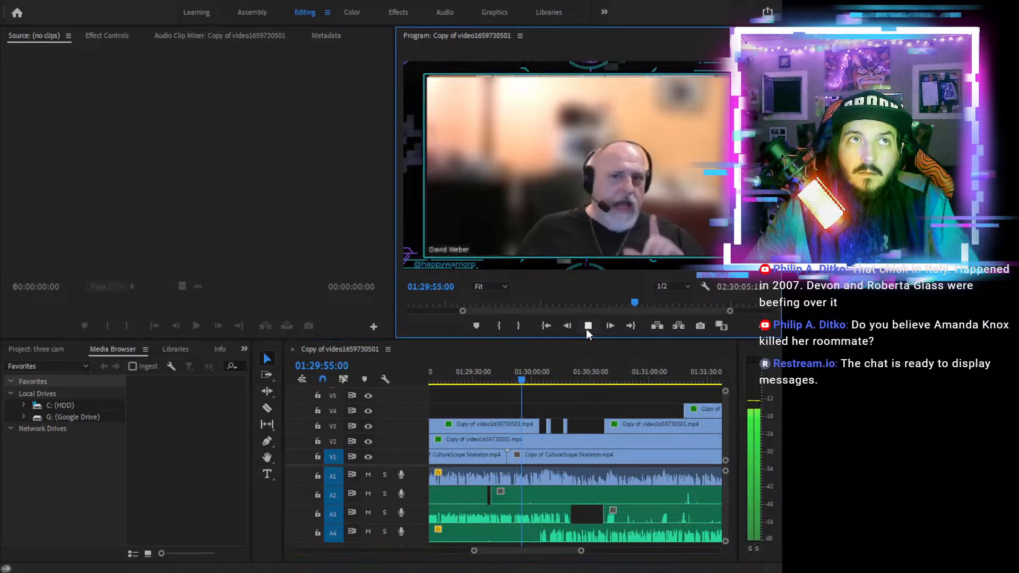
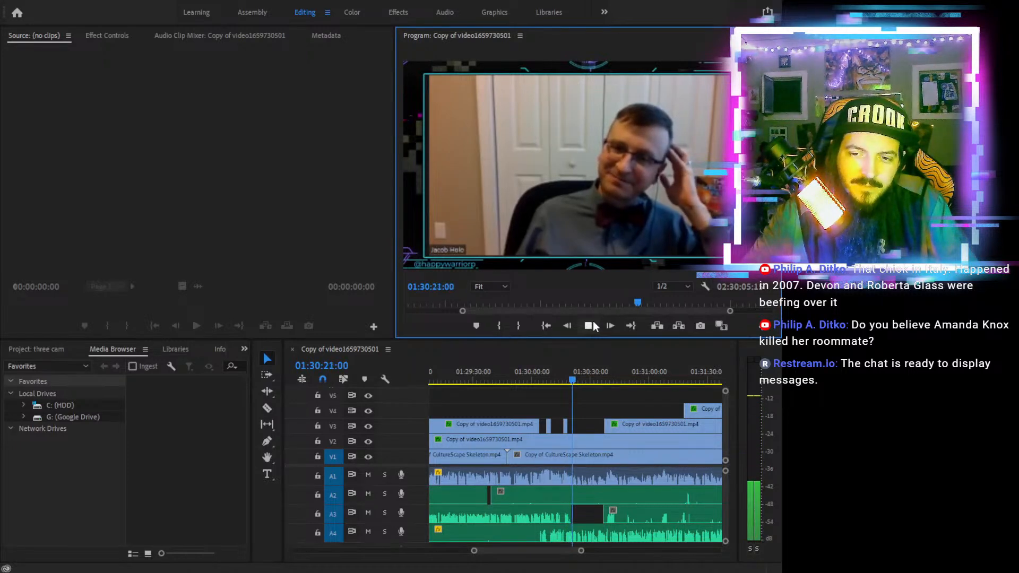
click(589, 325)
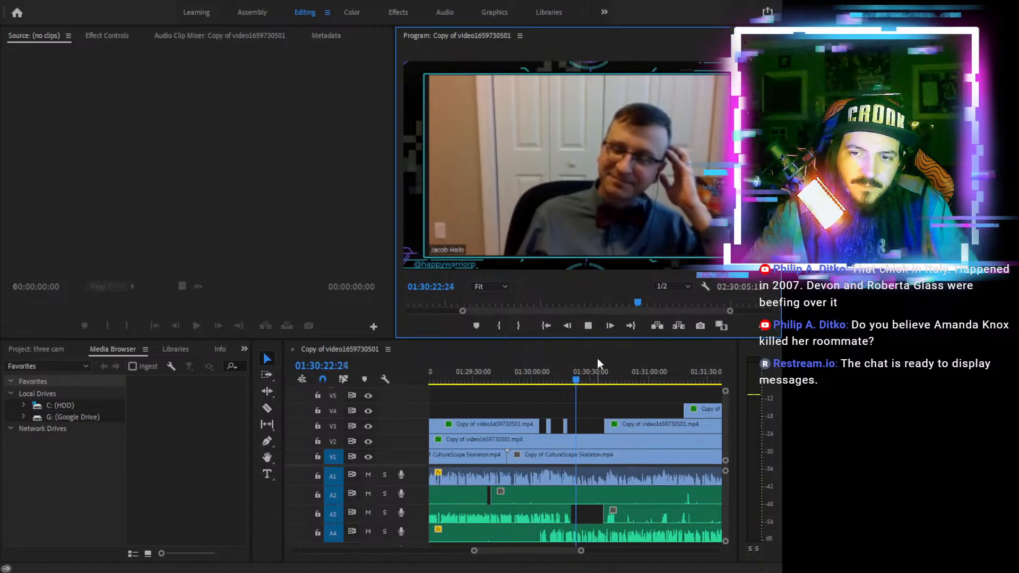
click(598, 379)
click(588, 325)
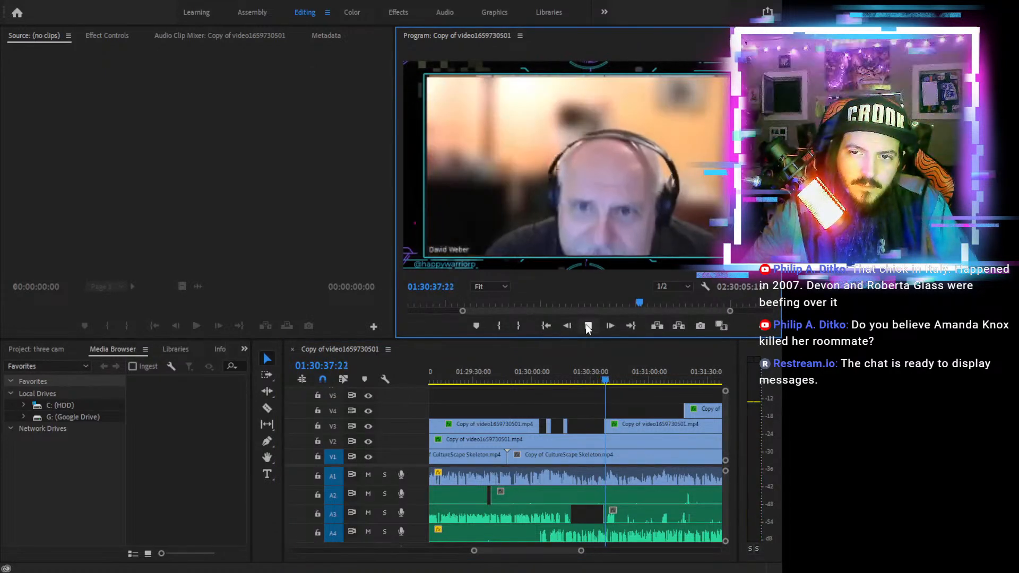
click(588, 325)
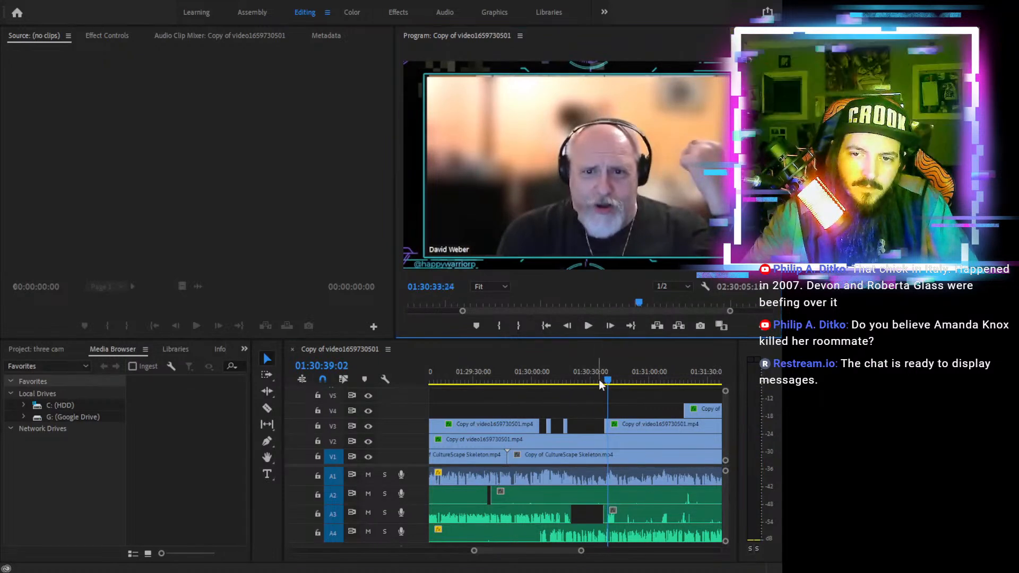
Trim the start of the V3 piece after the long gap to about 01:30:38:16 and play back the transition
click(601, 380)
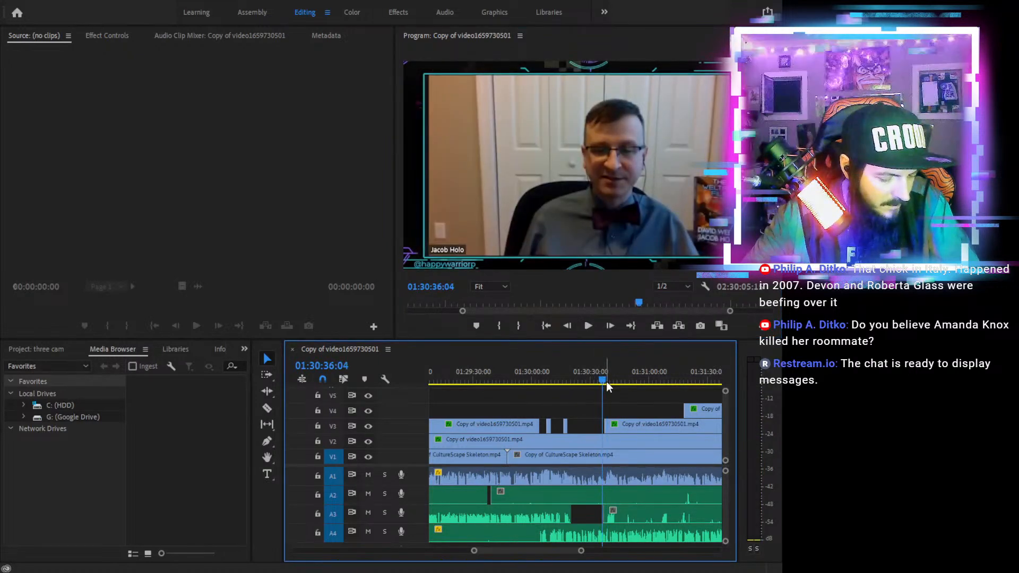
scroll(606, 381, up, 5)
click(595, 374)
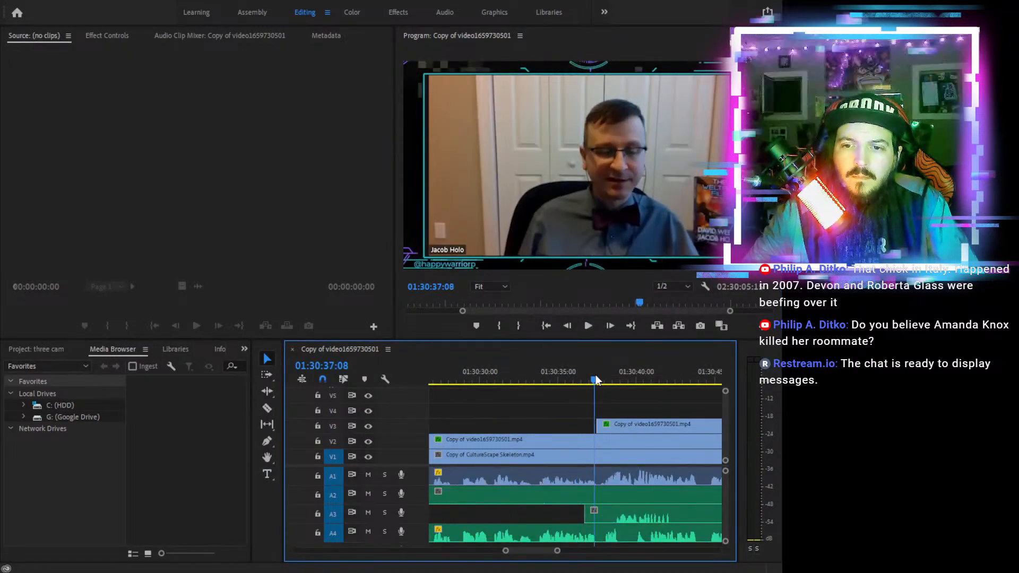
click(587, 325)
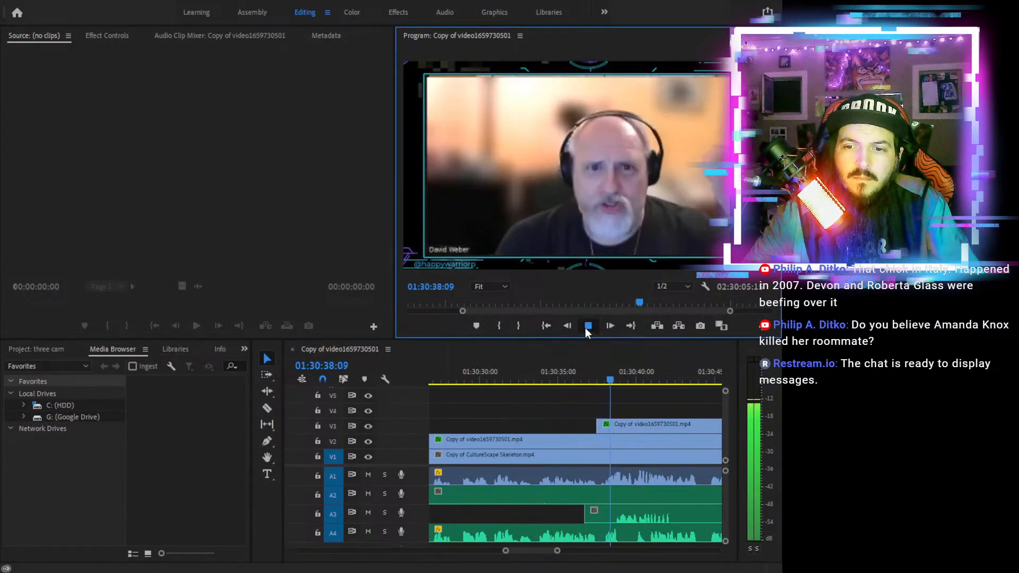
drag(598, 423, 614, 424)
click(582, 375)
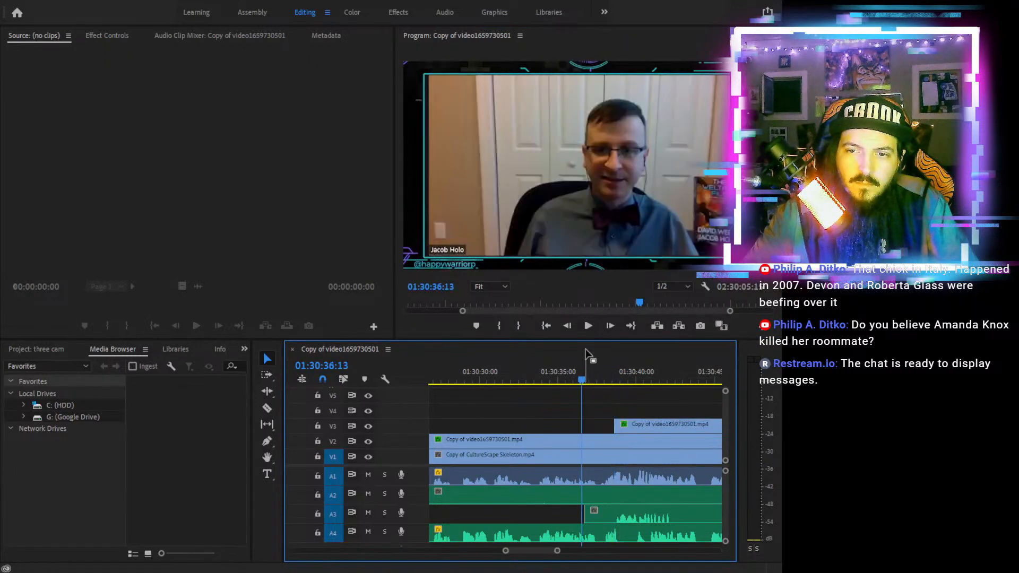
click(587, 325)
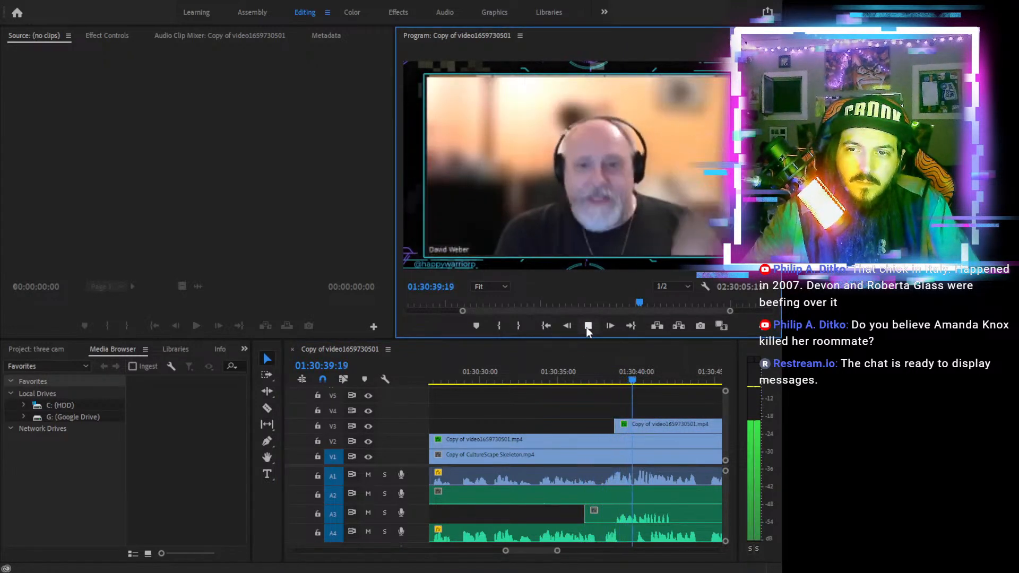
click(587, 325)
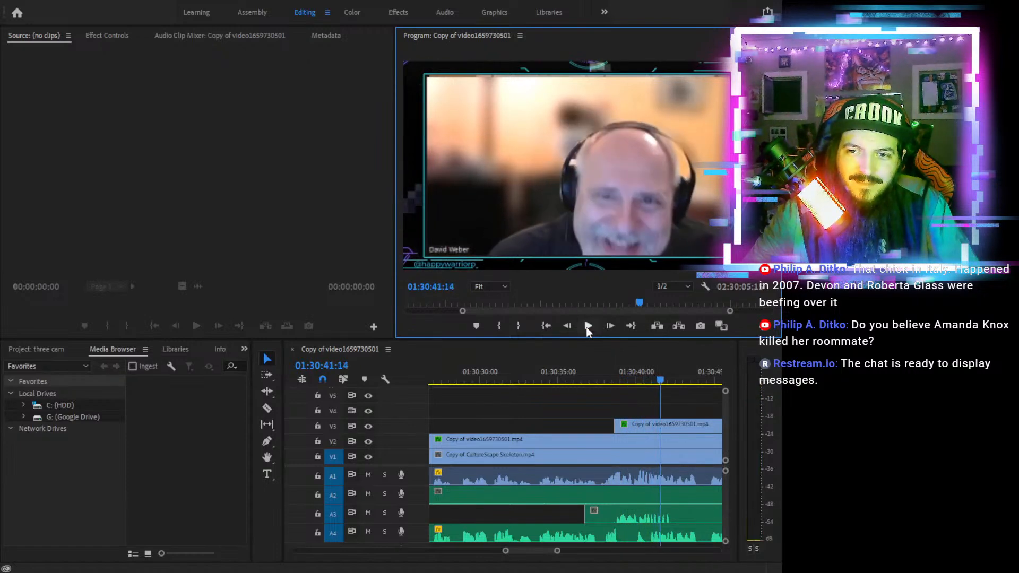
Replay the stretch around 01:30:41 to find the end of the talking and cut the V3 clip at 01:30:41:10
click(587, 327)
click(587, 327)
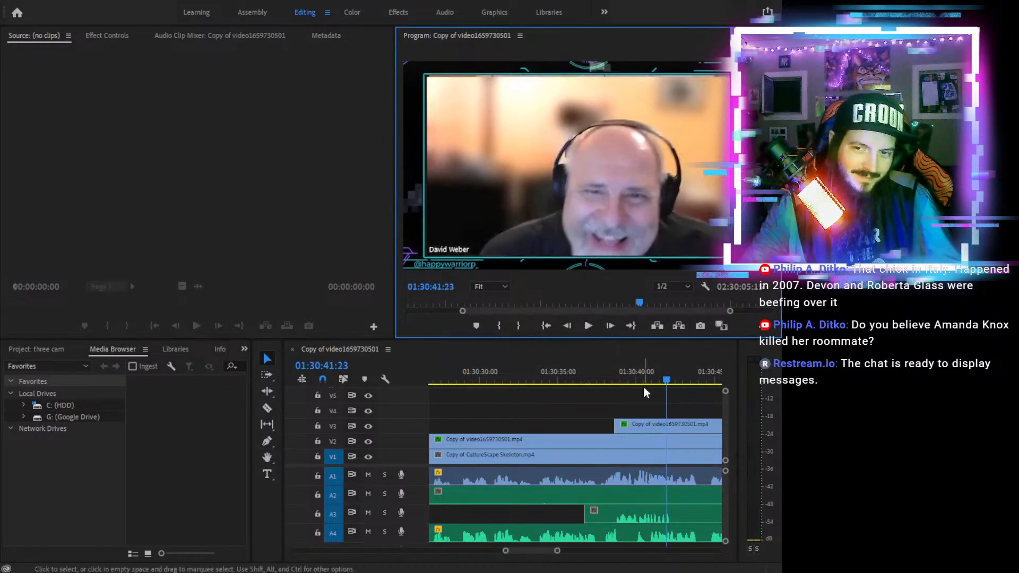
click(611, 371)
click(587, 326)
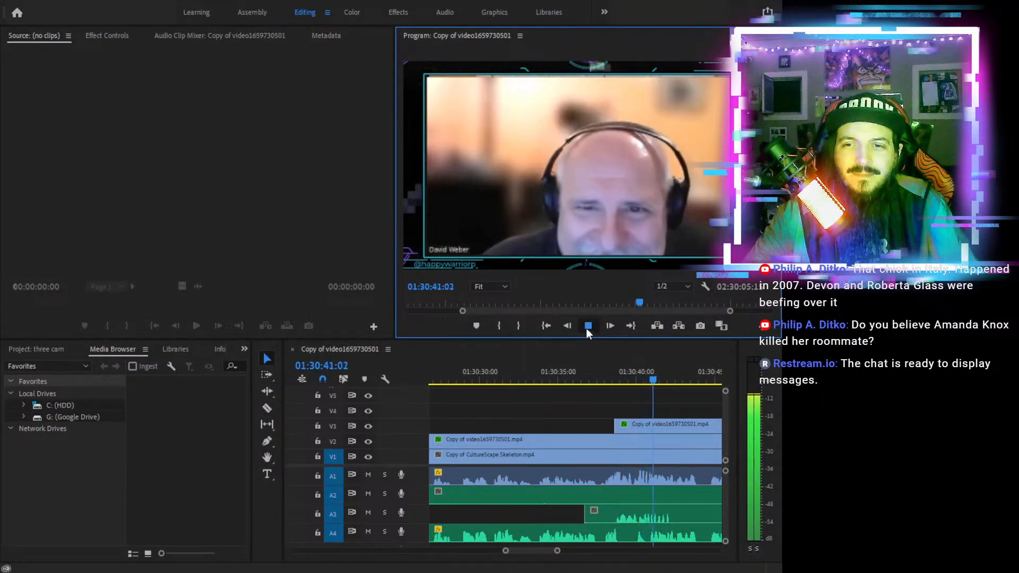
click(586, 327)
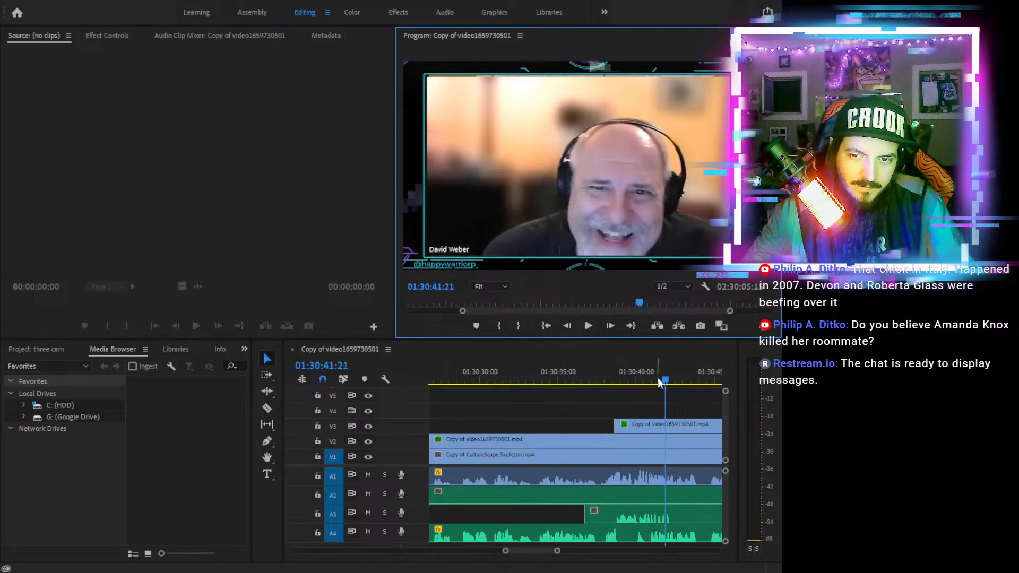
click(629, 380)
click(587, 325)
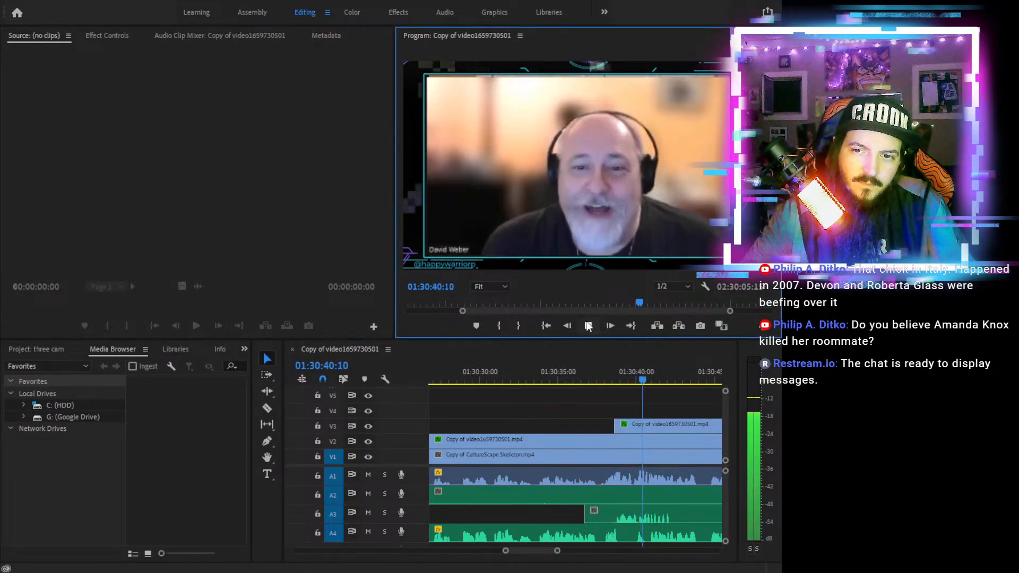
click(587, 325)
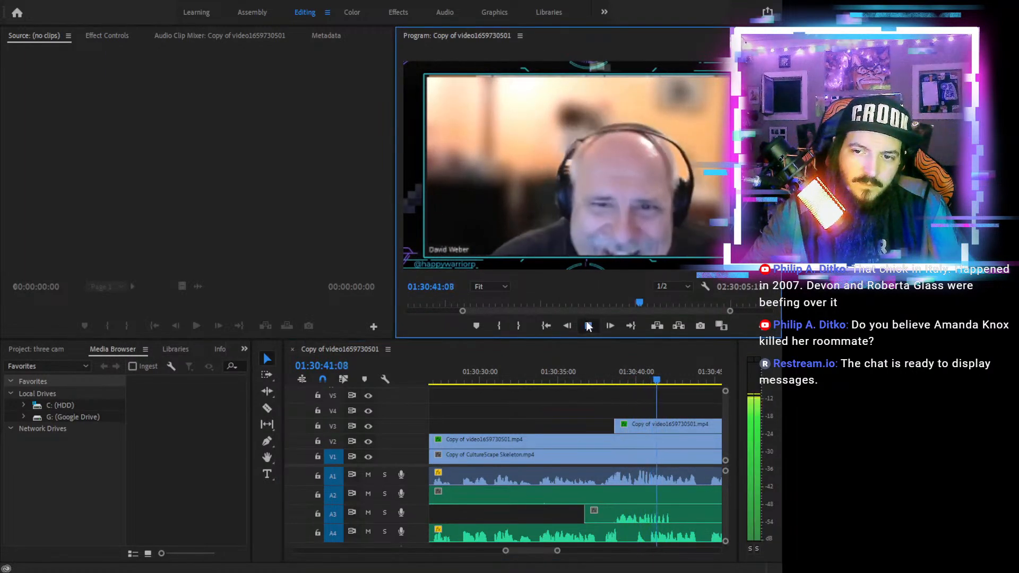
key(c)
click(660, 424)
key(v)
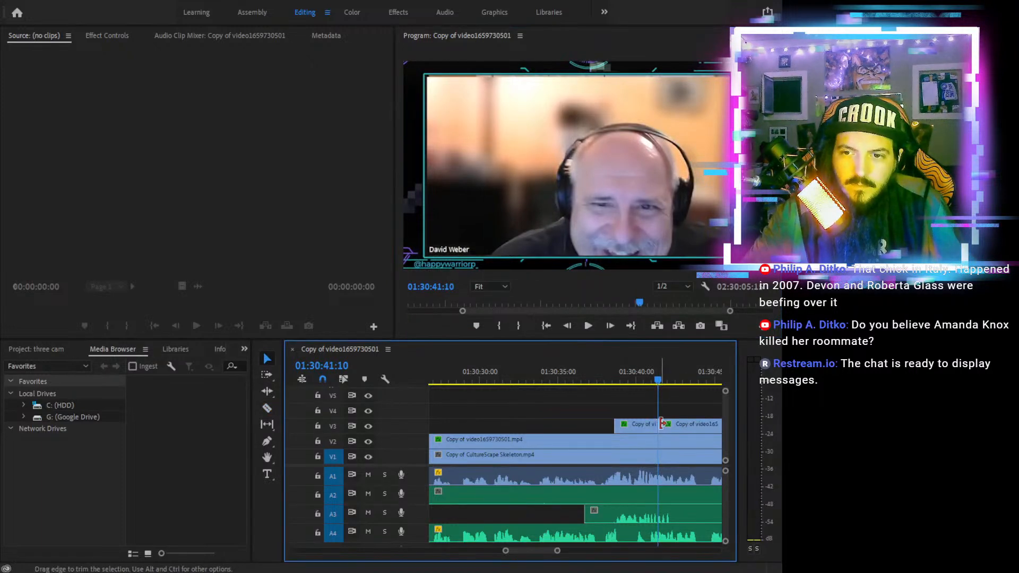
Trim the start of the V3 piece after the new cut to 01:31:06:15
drag(692, 433, 608, 431)
click(613, 378)
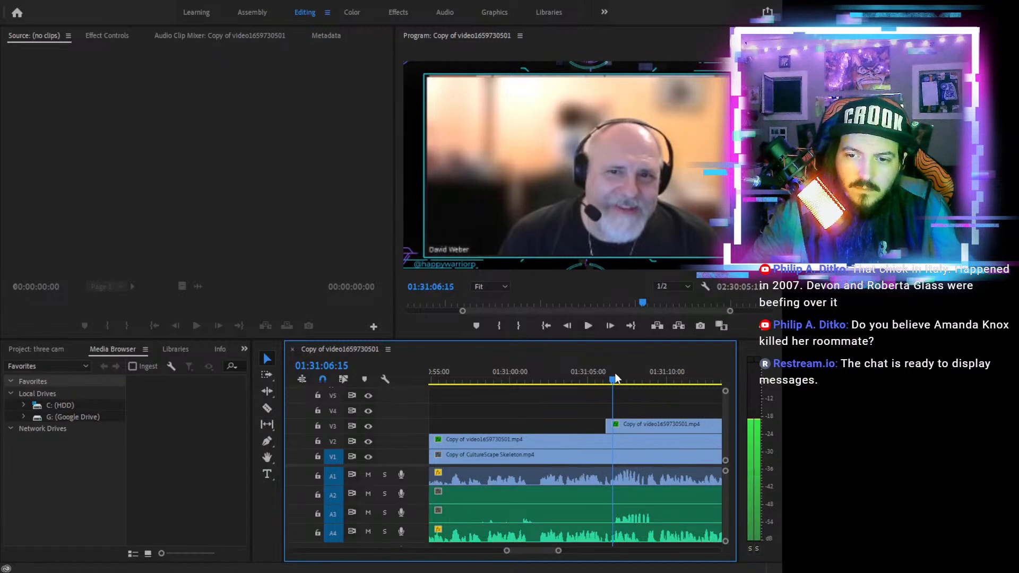
drag(608, 425, 613, 424)
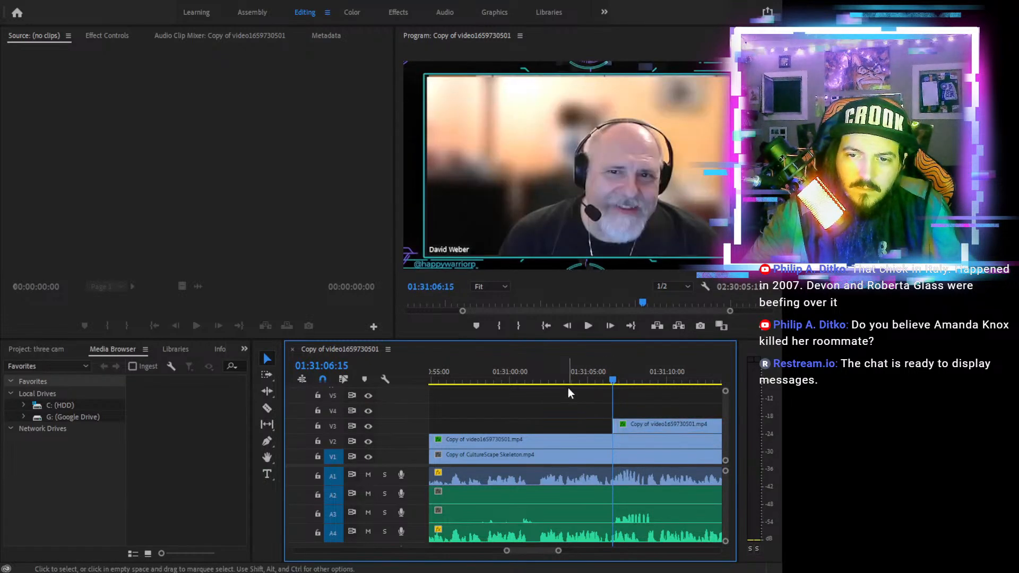
Review the new V3 gap by playing back from about 01:30:49 and again from 01:31:04:10
click(566, 377)
key(minus)
key(minus)
key(minus)
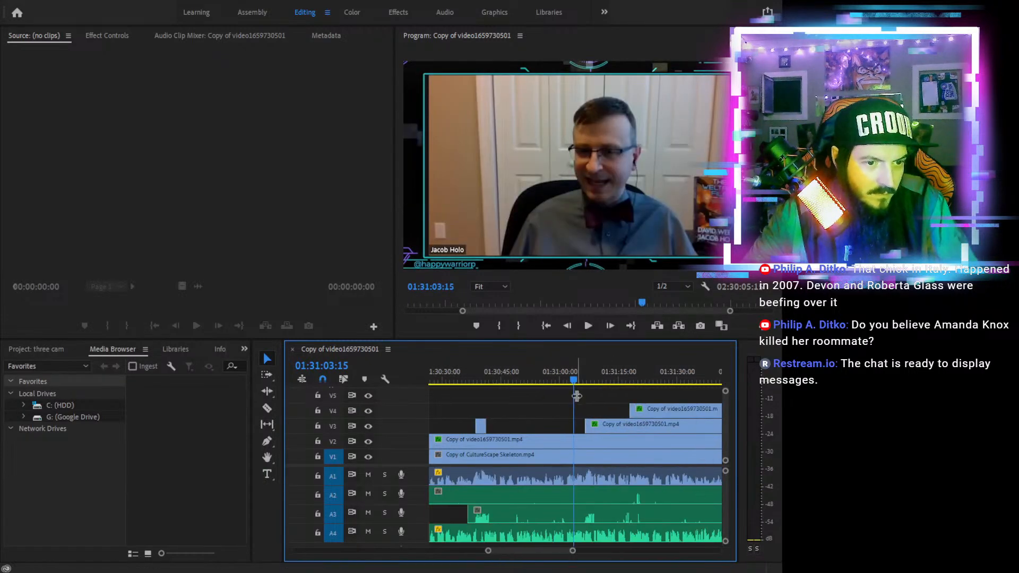
mouse_move(564, 377)
mouse_down()
mouse_move(571, 370)
mouse_move(546, 371)
mouse_up()
click(589, 325)
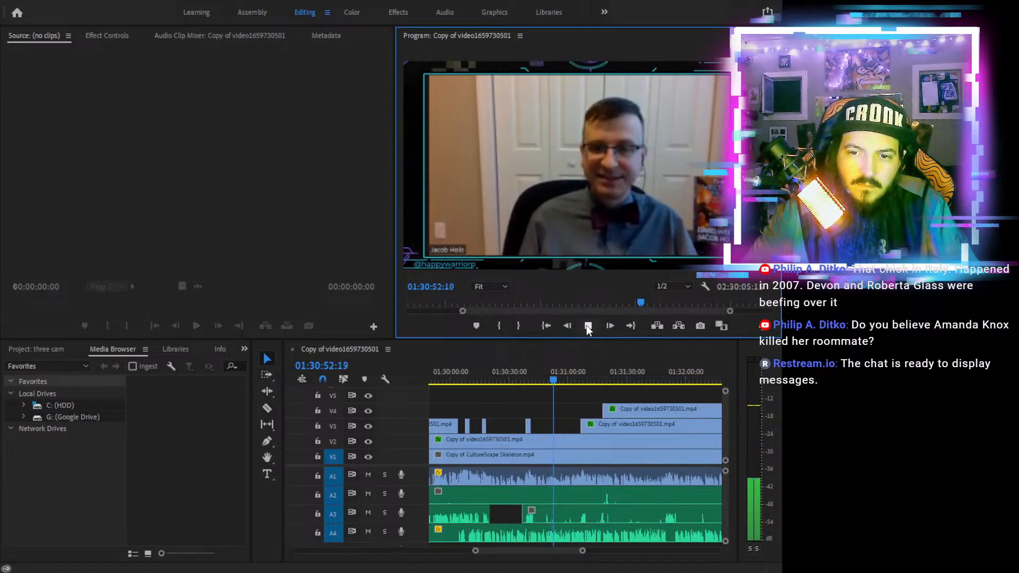
click(577, 370)
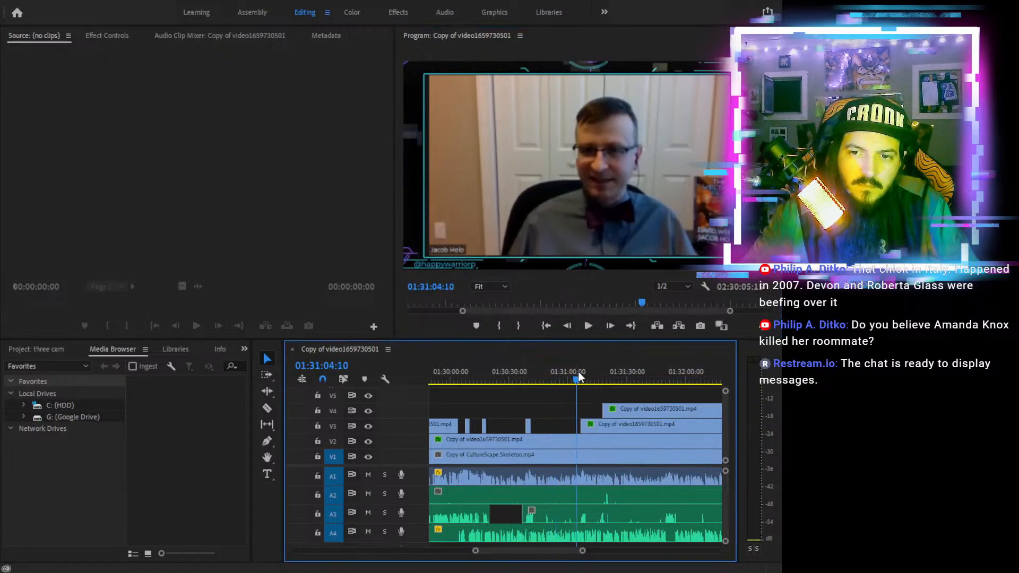
click(588, 327)
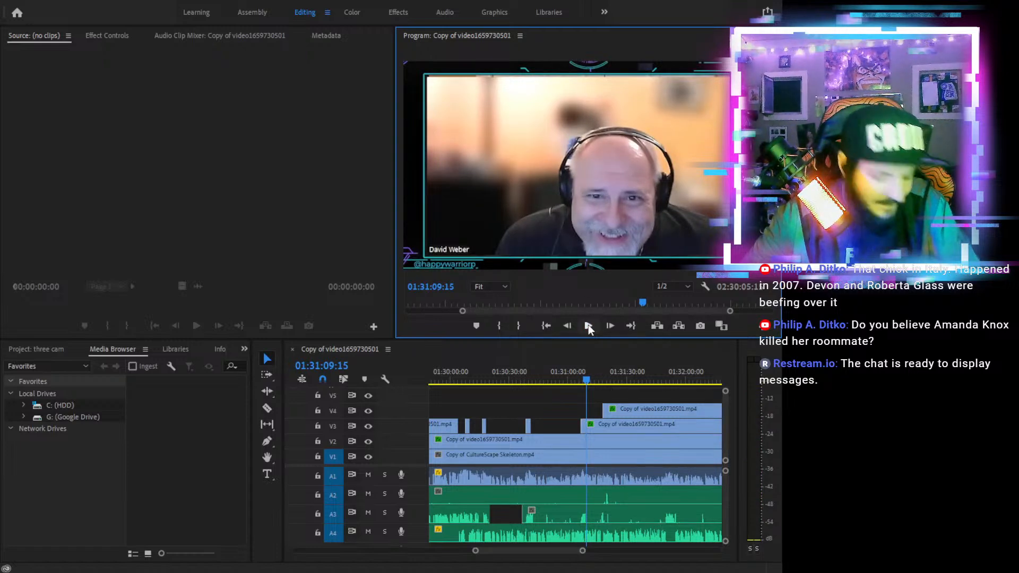
Extend the start of the V3 piece after the gap back to 01:31:05:21
click(589, 378)
key(equal)
key(equal)
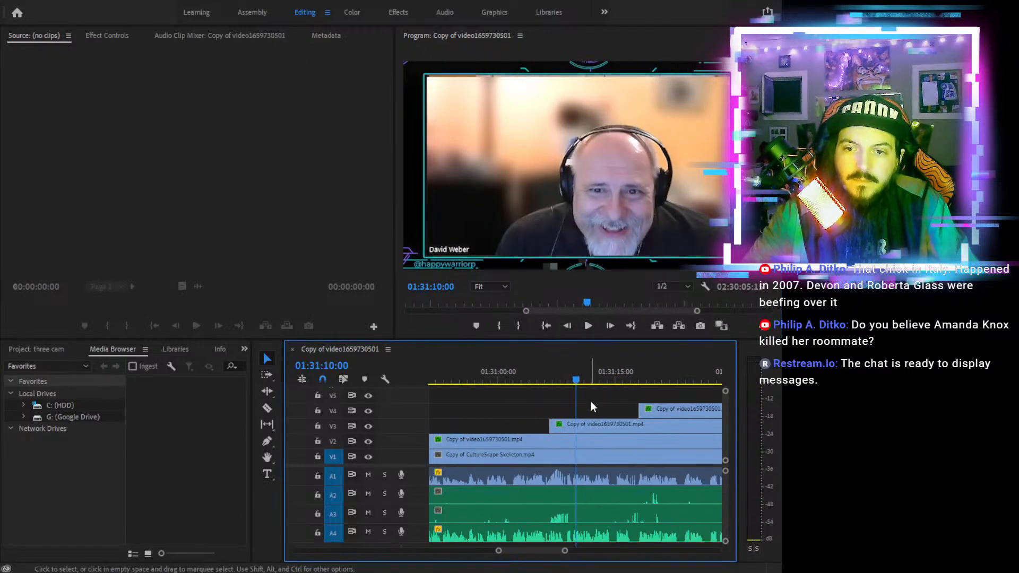
click(543, 378)
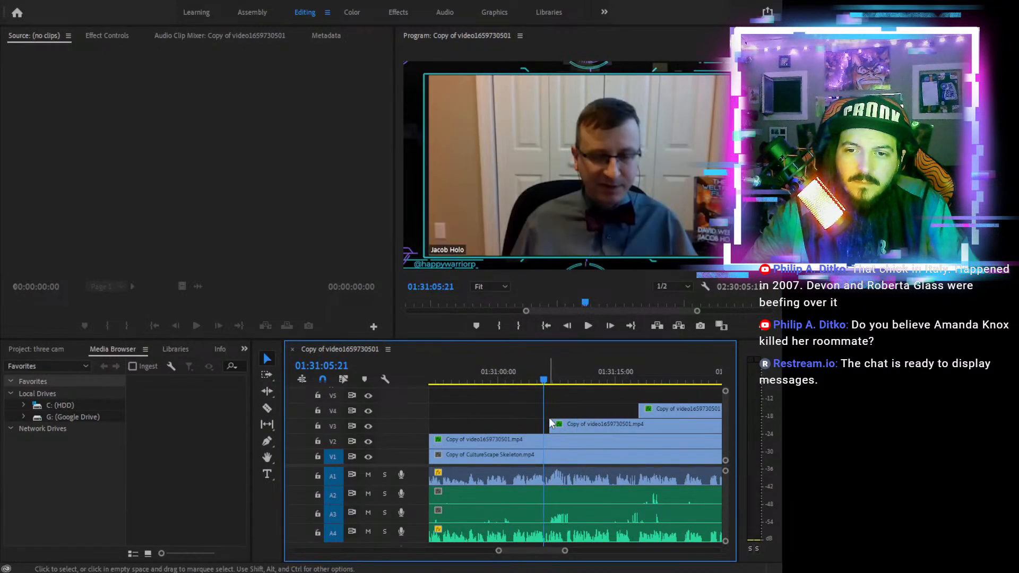
drag(550, 423, 544, 423)
Play back the switch, cut the V3 clip at 01:31:09:08 and trim the following piece's start to about 01:31:15:20
click(528, 379)
click(588, 325)
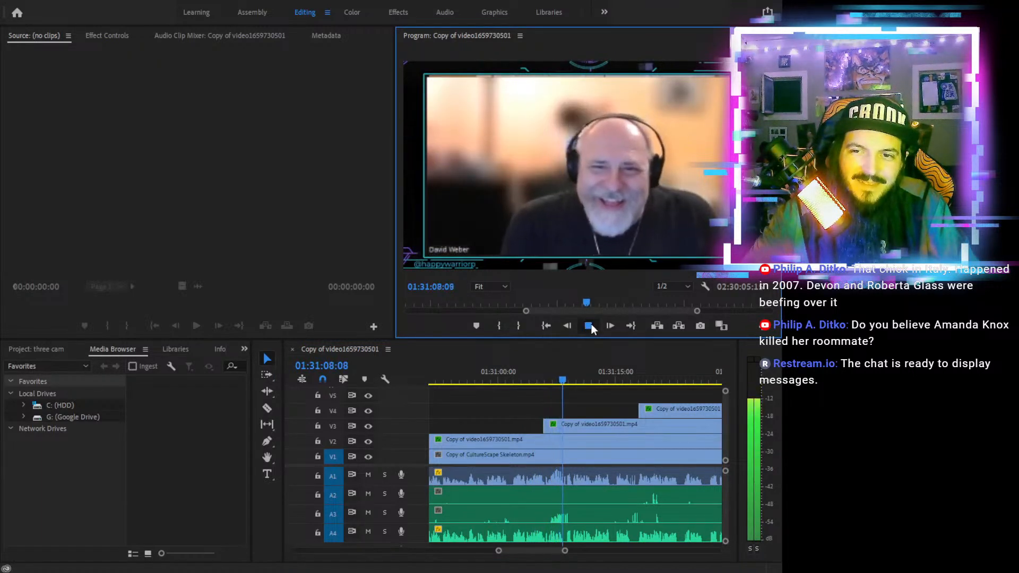
click(588, 325)
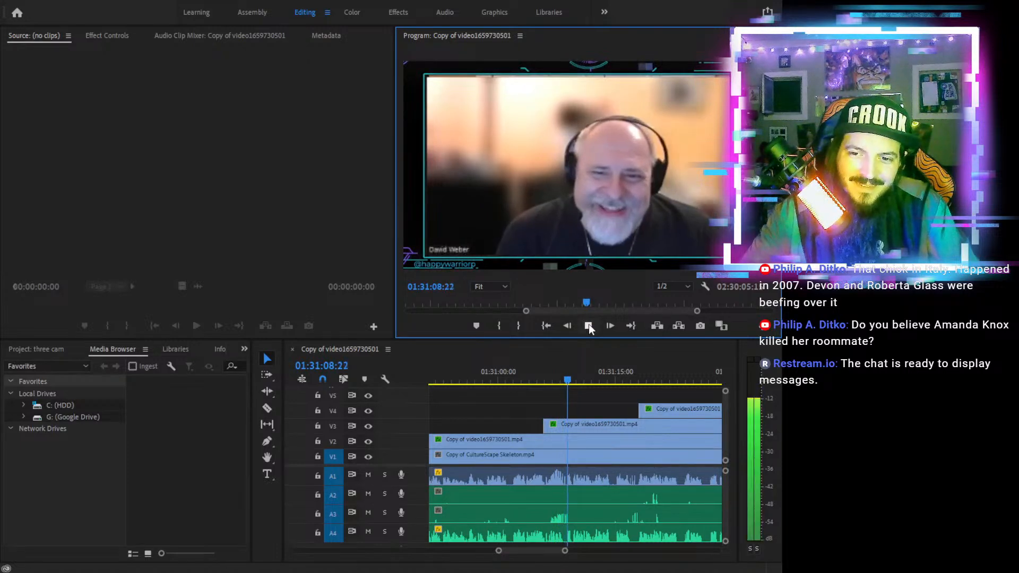
click(587, 326)
key(c)
click(571, 424)
key(v)
drag(572, 423, 621, 424)
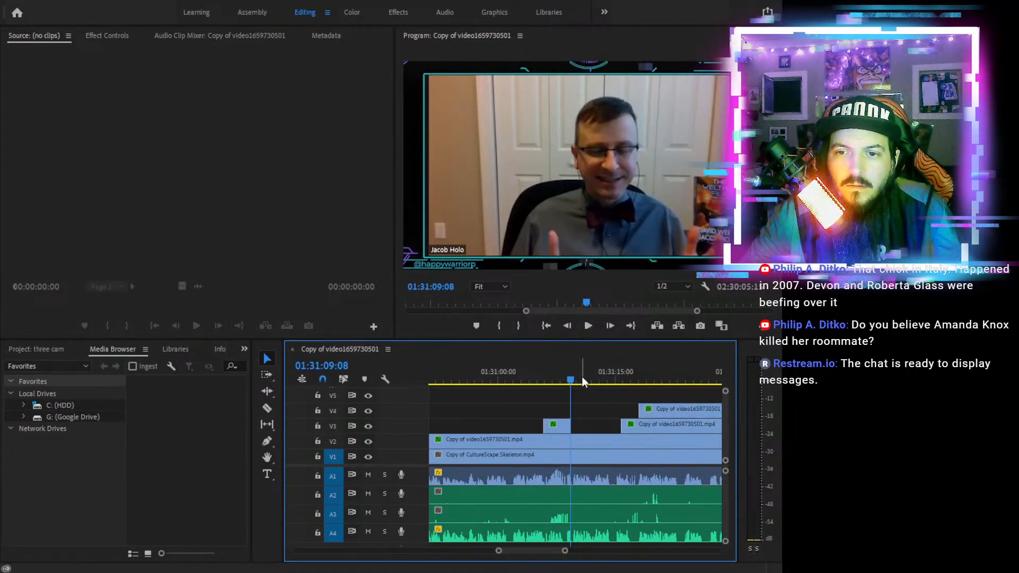
Play back the second V3 gap and trim the following piece's start slightly further, to about 01:31:16:14
click(588, 325)
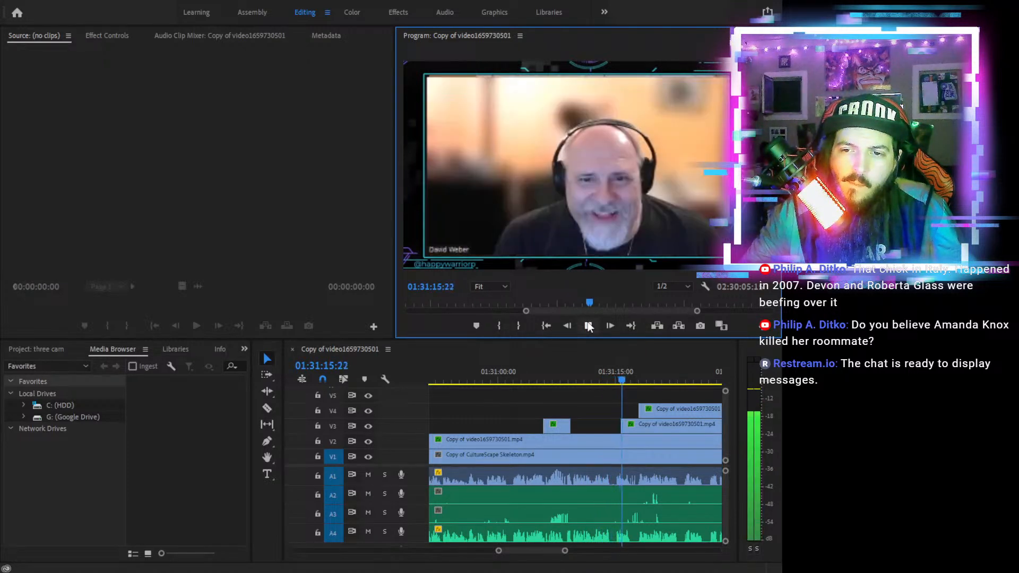
click(588, 325)
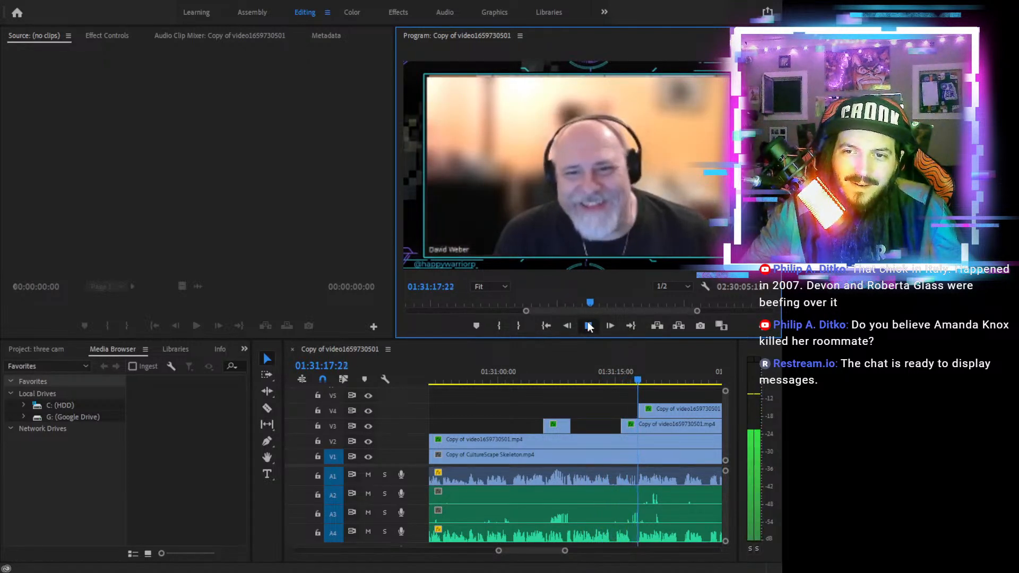
drag(621, 424, 631, 420)
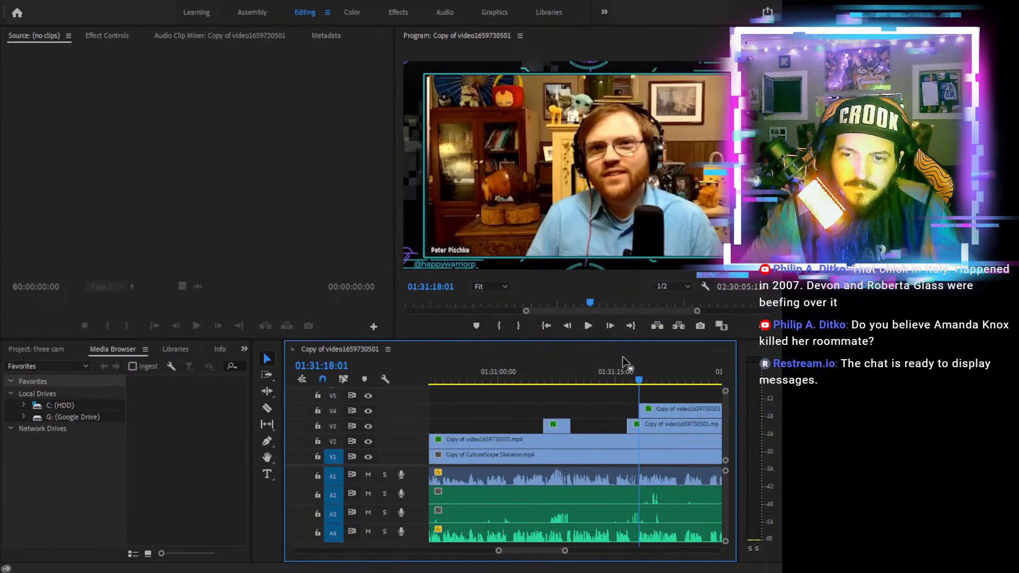
Trim the start of the V4 clip to about 01:31:18:13 and play back the camera switch
click(587, 326)
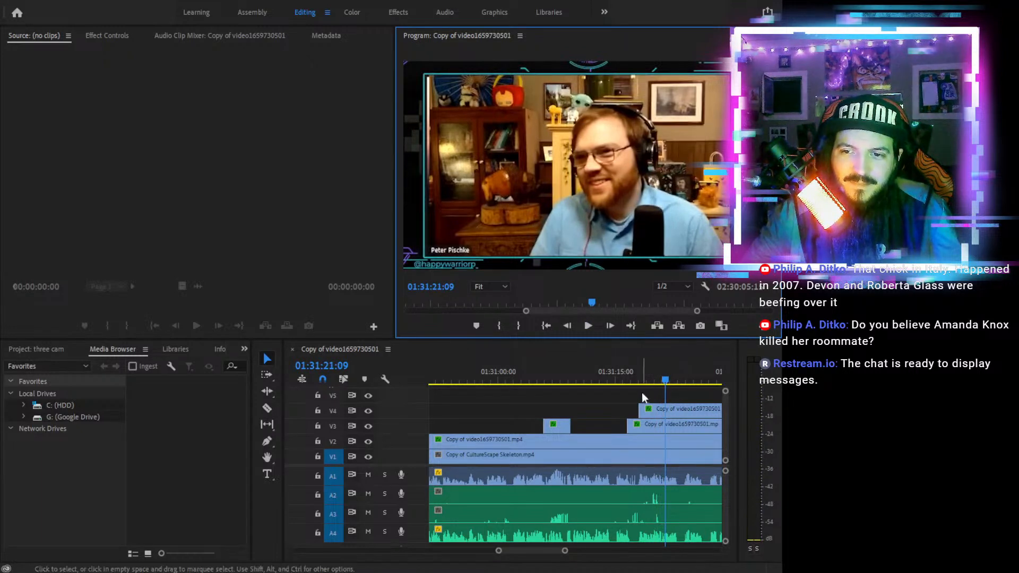
click(640, 408)
drag(644, 409, 644, 409)
click(619, 373)
click(587, 326)
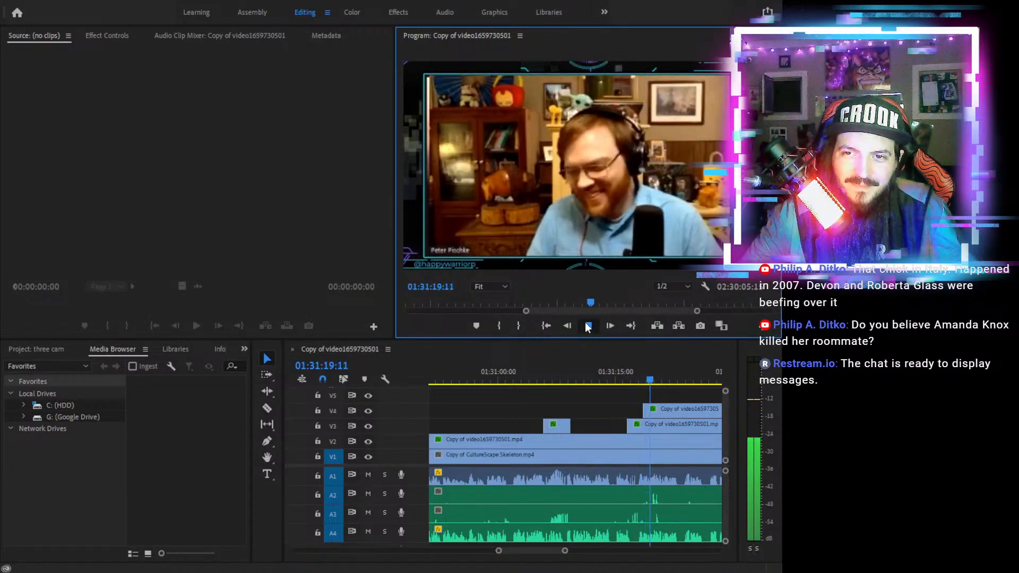
Find the end of the V4 speaker's remark and cut both the V4 and V3 clips at 01:31:20:19
click(587, 326)
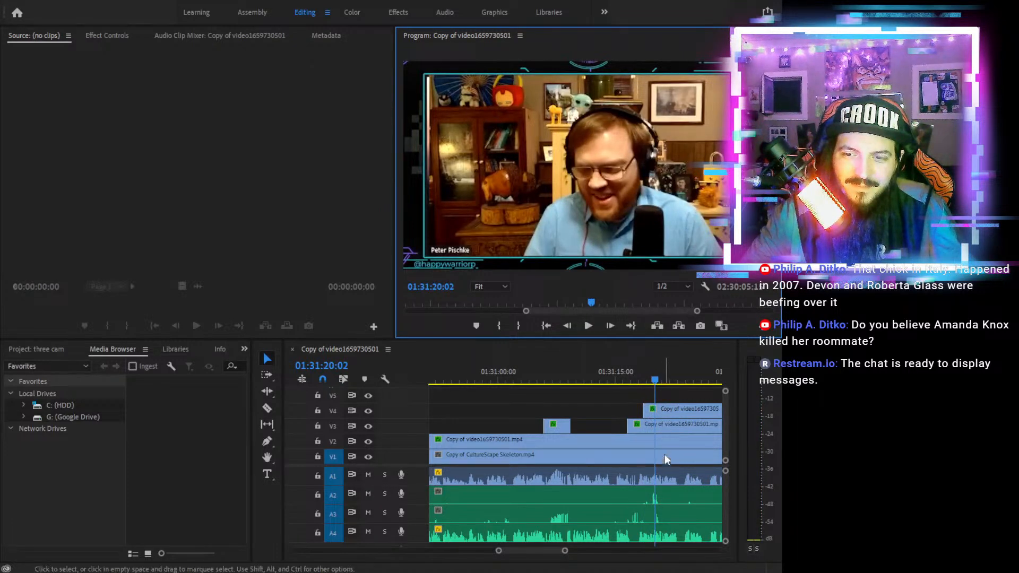
click(588, 325)
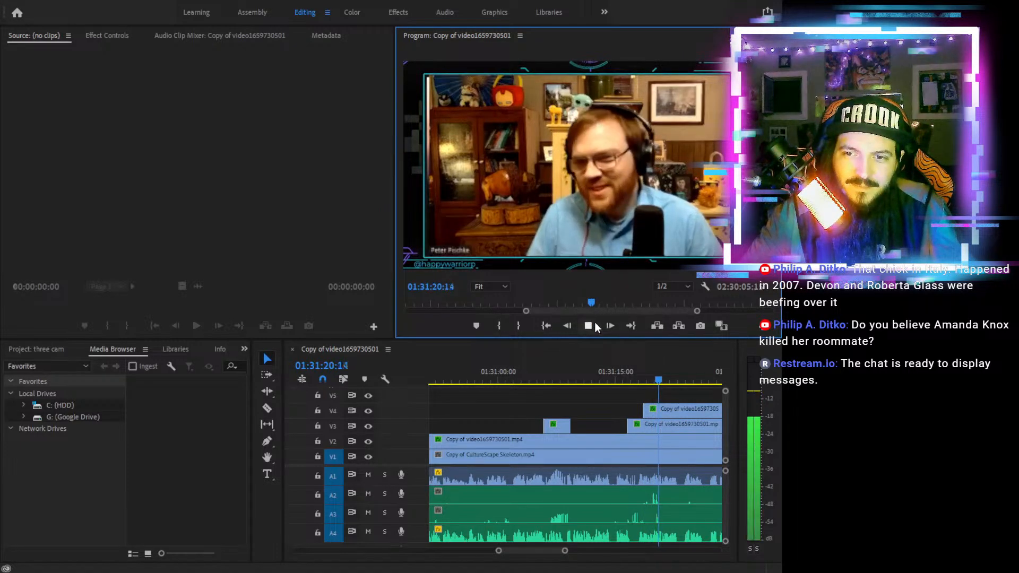
click(588, 326)
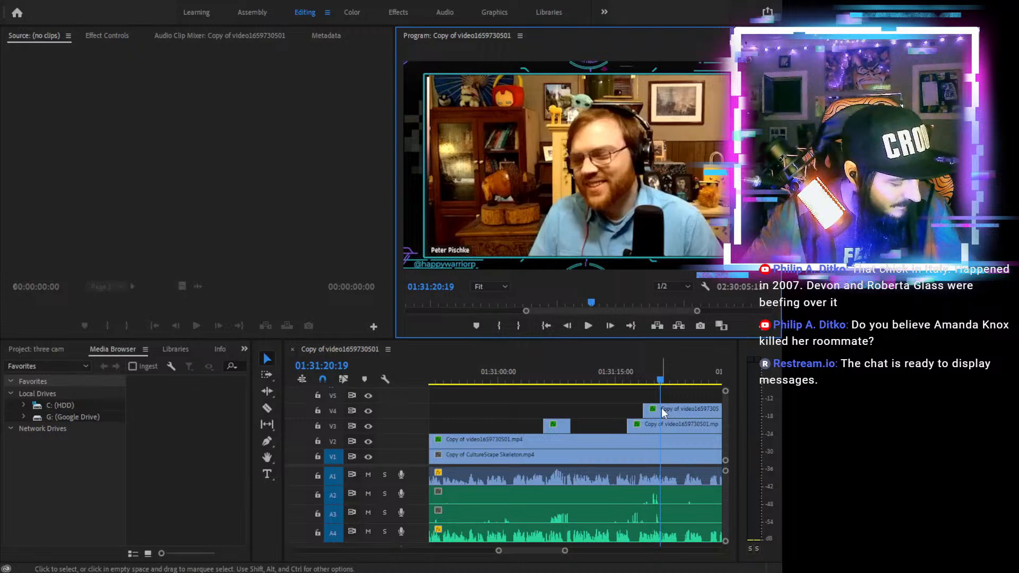
key(c)
click(661, 410)
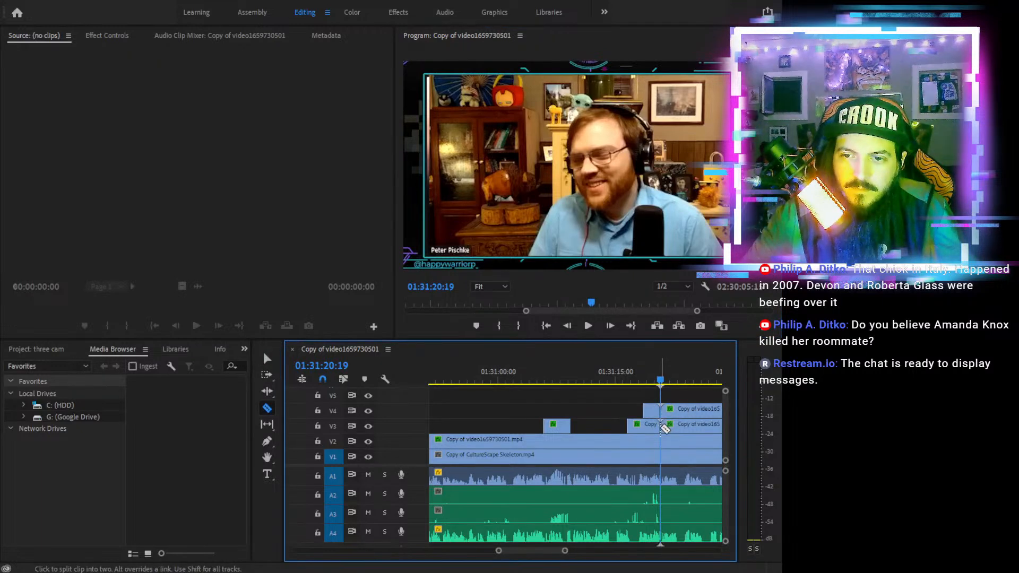
key(v)
Trim the starts of the V4 and V3 pieces after the cut together to 01:31:49:24
drag(667, 396, 599, 411)
drag(594, 372, 605, 371)
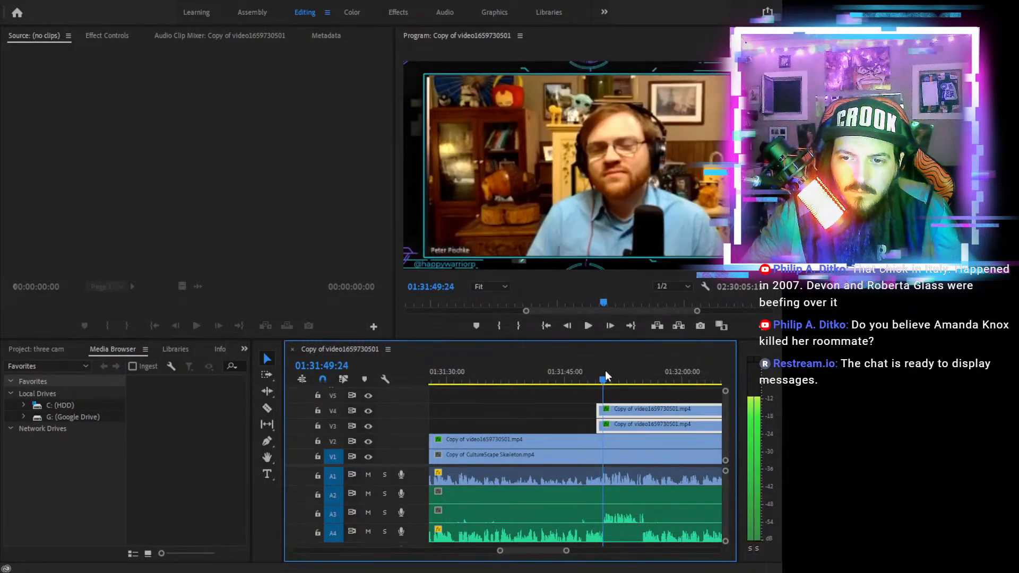
key(e)
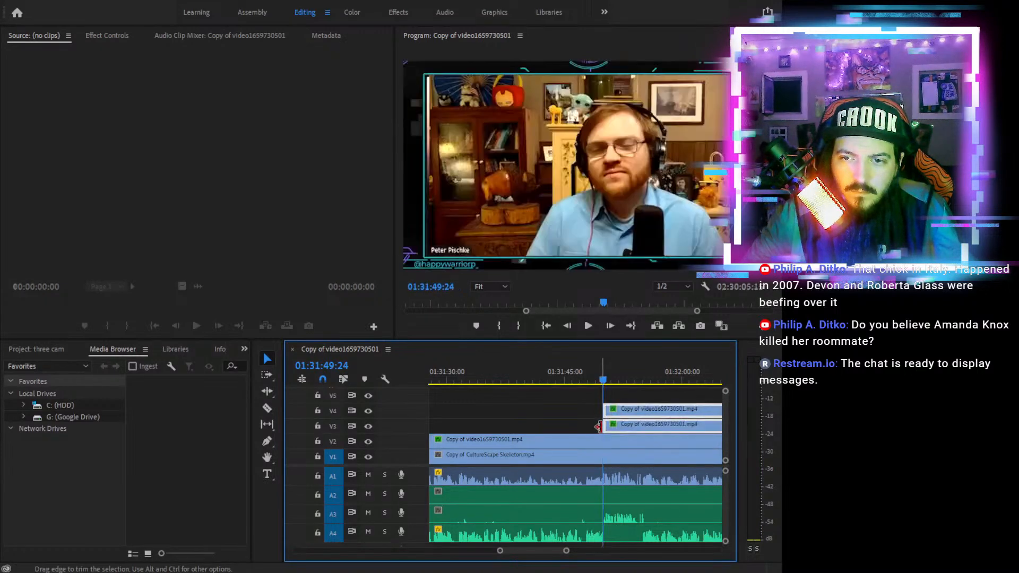
click(616, 397)
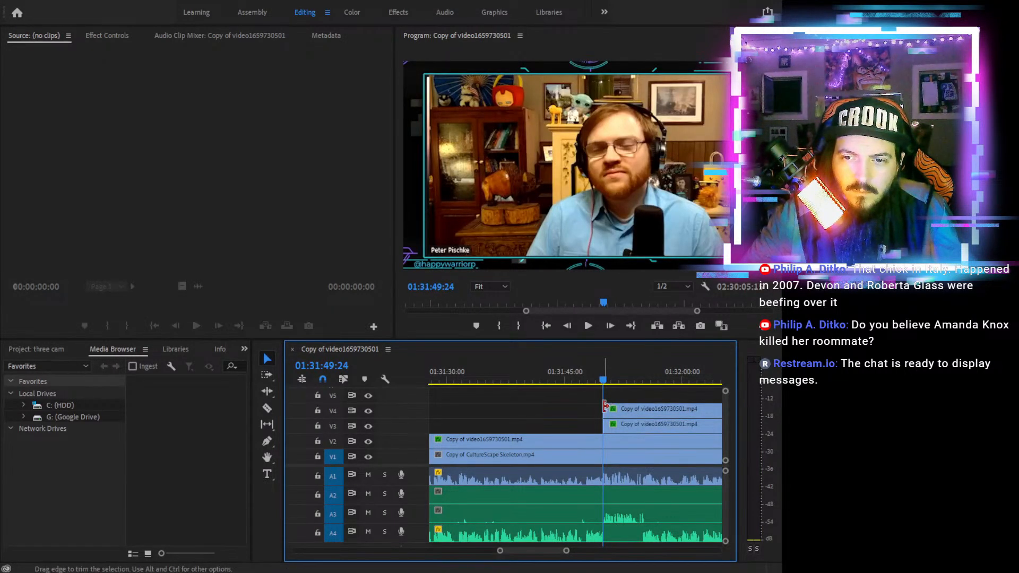
Trim the start of the V4 piece alone further to 01:33:56:11, where the A2 speech begins
drag(661, 412, 579, 408)
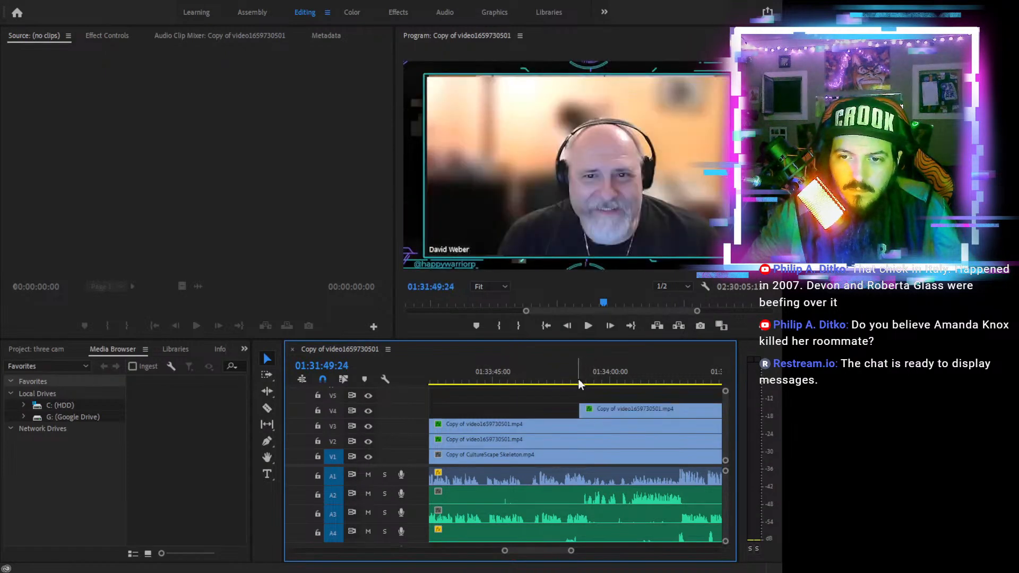
click(583, 376)
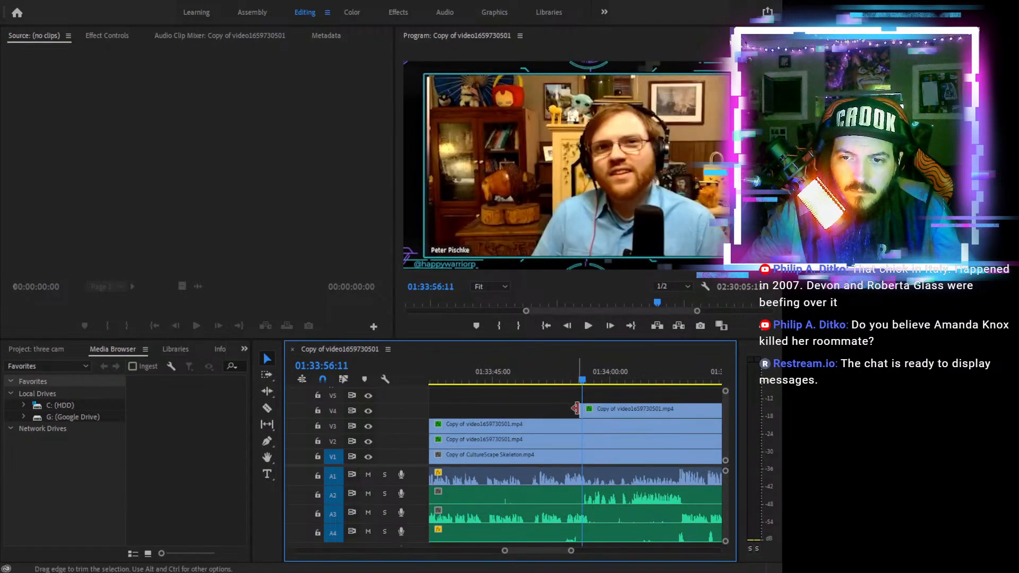
drag(582, 409, 583, 409)
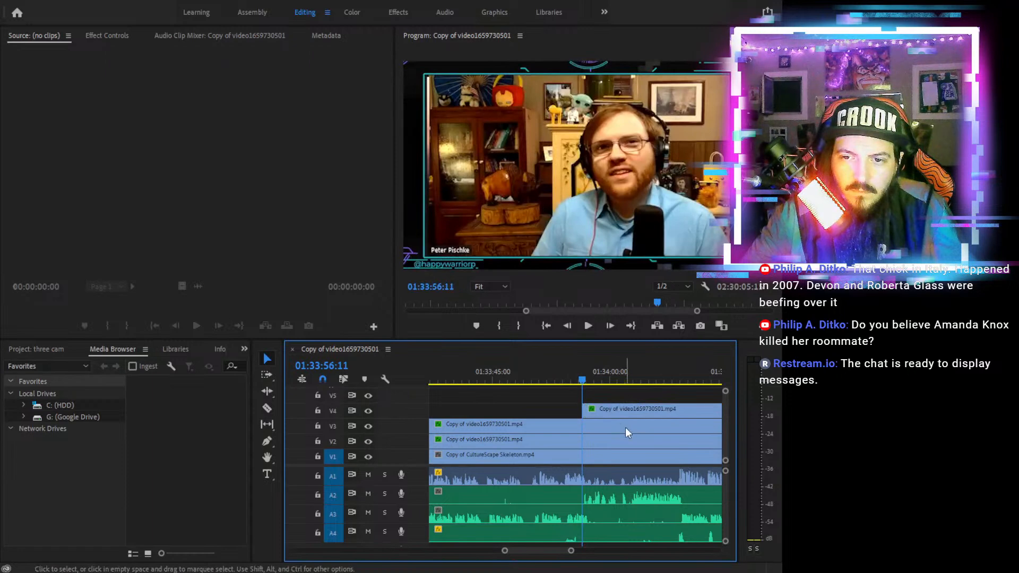
Play back the switch into the V3 clip that starts at 01:31:49:24
drag(554, 375, 494, 387)
scroll(495, 390, down, 8)
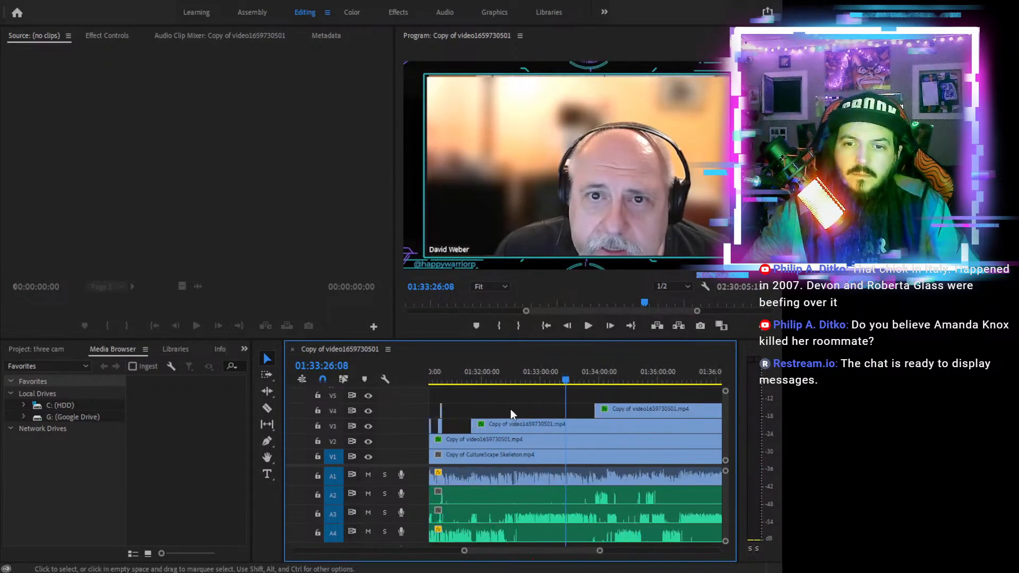
mouse_move(517, 374)
mouse_down()
mouse_move(503, 374)
mouse_move(564, 393)
mouse_move(523, 383)
mouse_up()
click(587, 327)
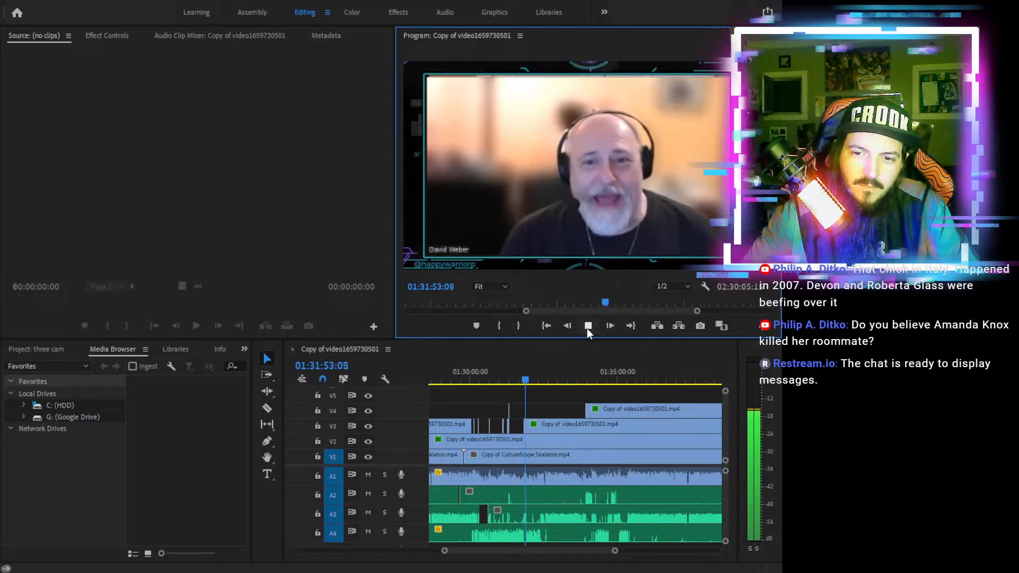
click(587, 328)
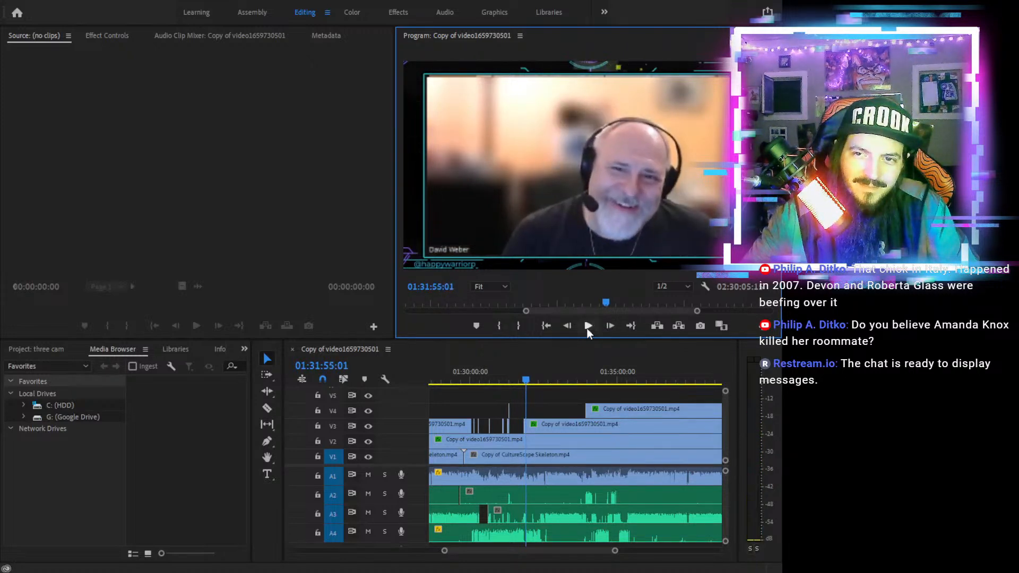
Find the end of the V3 speaker's remark and cut the V3 clip at 01:31:55:17
click(527, 380)
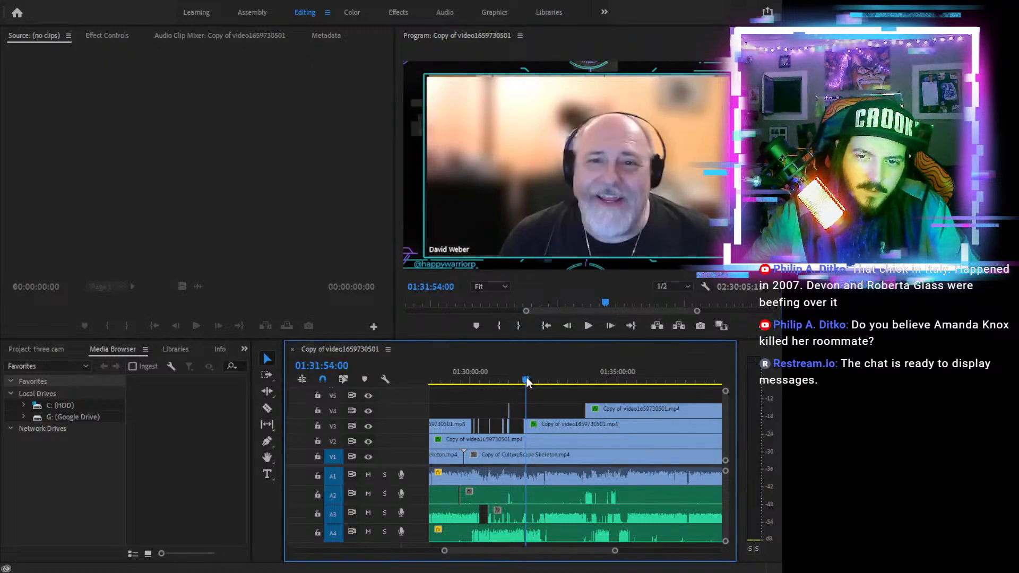
key(=)
key(=)
key(=)
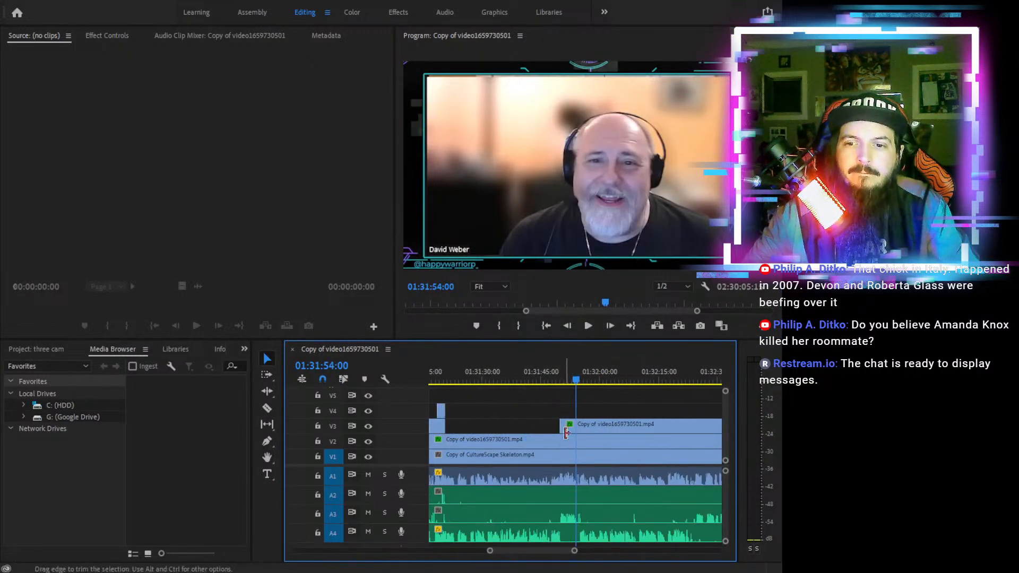
click(589, 327)
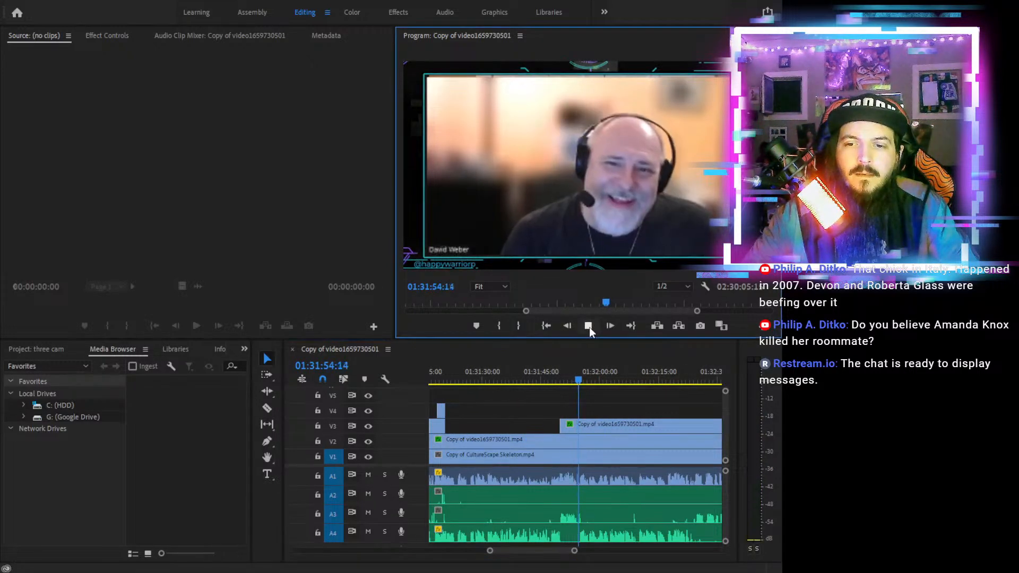
click(589, 327)
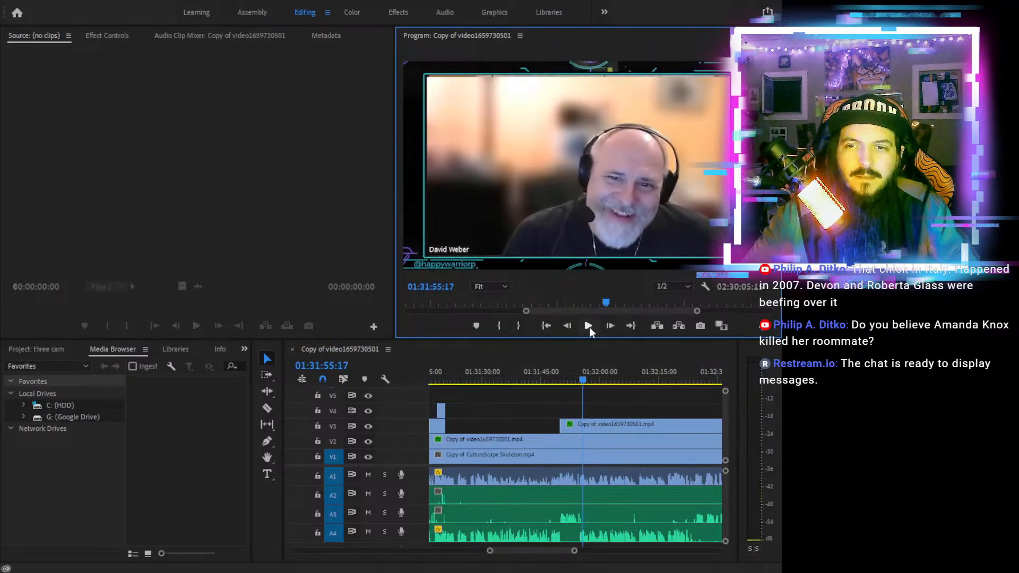
key(c)
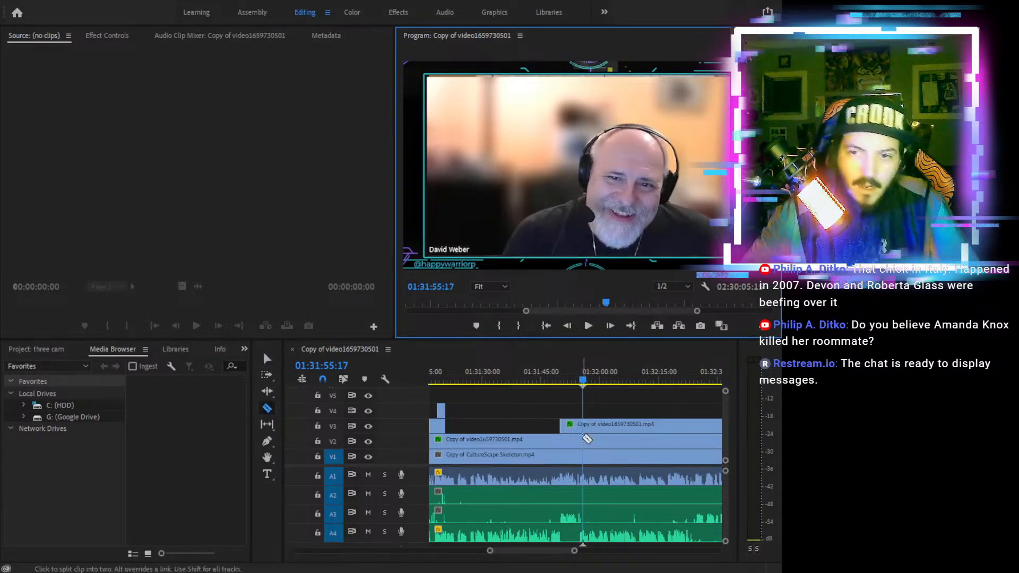
click(586, 425)
Trim the start of the V3 piece after the cut to about 01:32:20, just before the A3 speech resumes
key(v)
drag(586, 425, 679, 451)
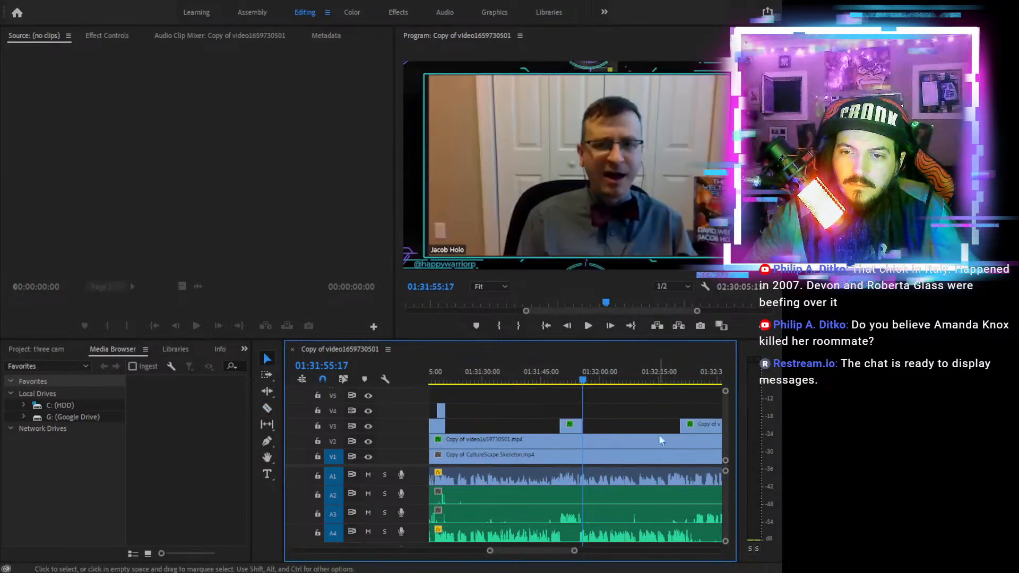
click(588, 325)
click(588, 325)
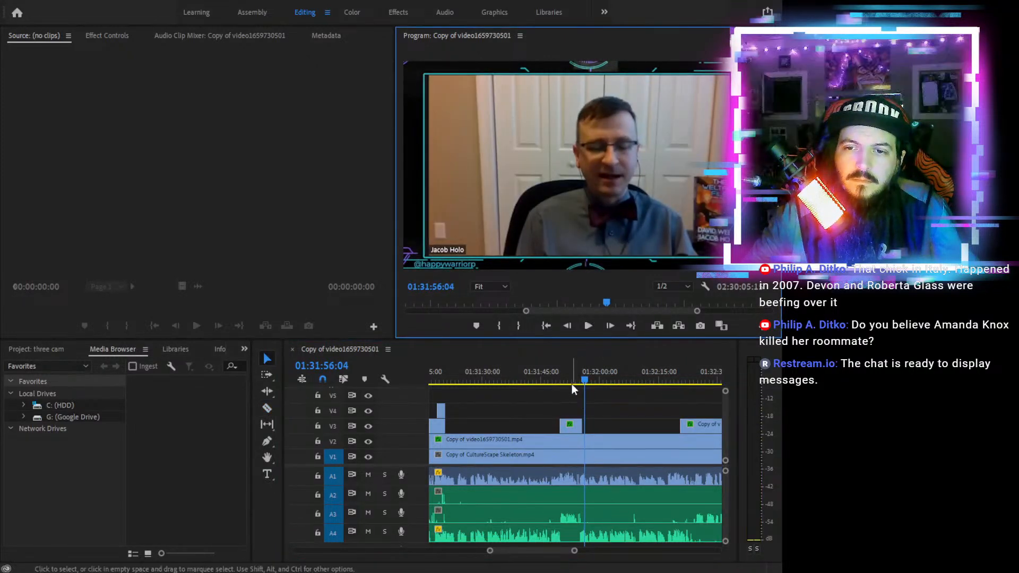
Play back the switch from V3 to V2 at 01:31:55:17 and the return to V3 near 01:32:20
click(576, 379)
click(587, 325)
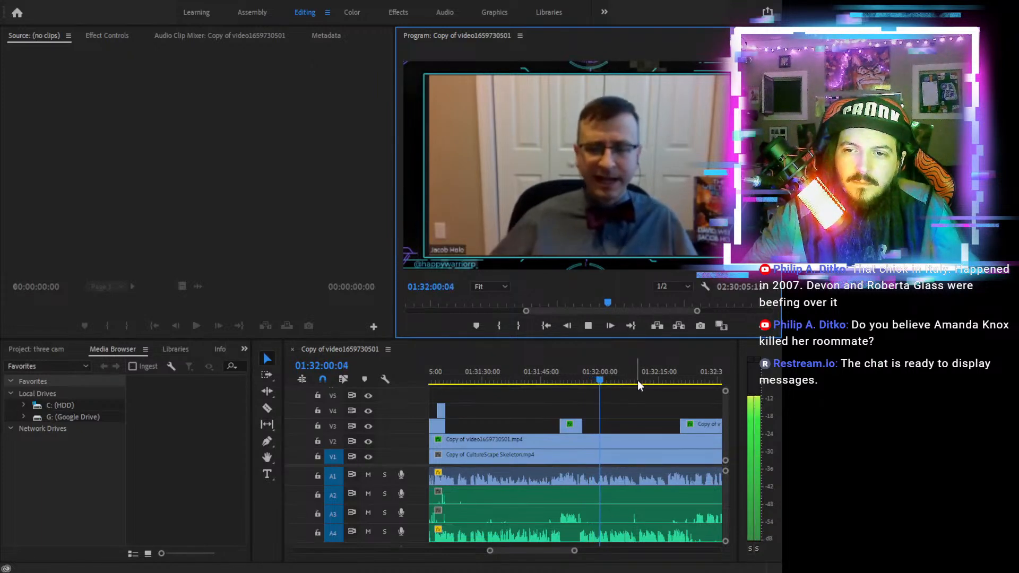
click(636, 381)
click(590, 325)
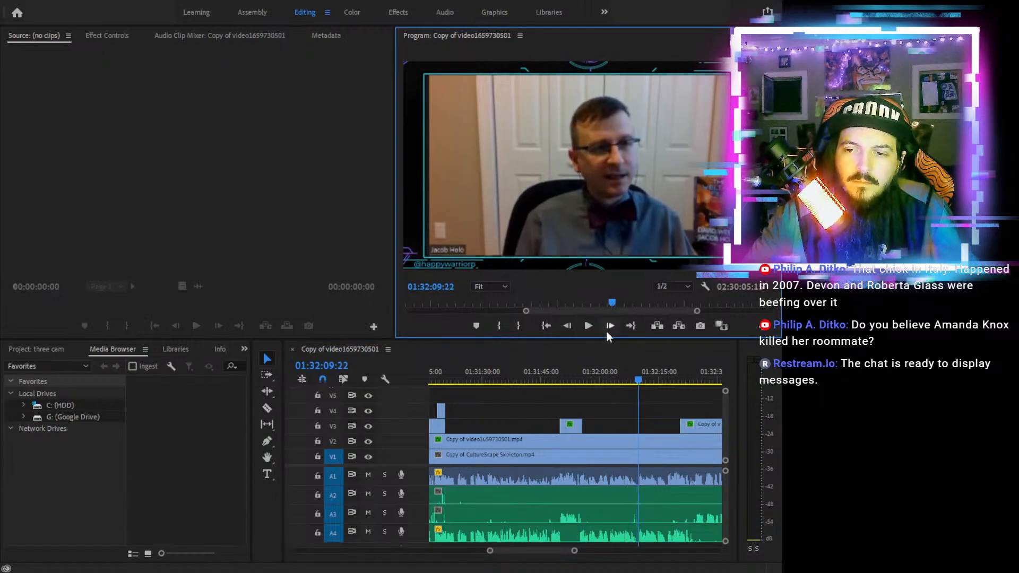
click(672, 377)
click(592, 325)
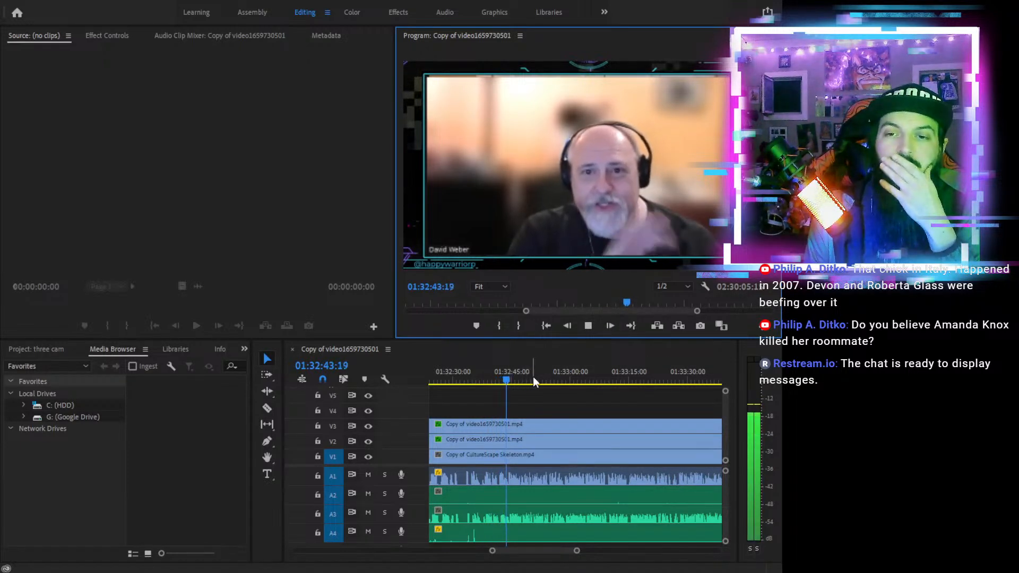
Examine the V3 speaker's last words before the V4 clip begins, playing from about 01:33:47
drag(518, 379, 532, 379)
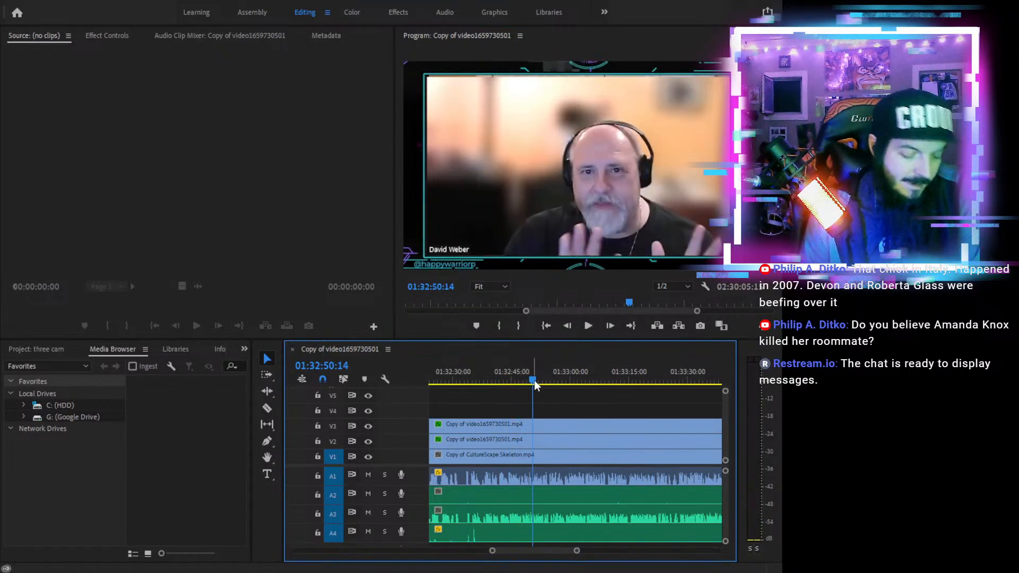
key(minus)
key(minus)
click(619, 379)
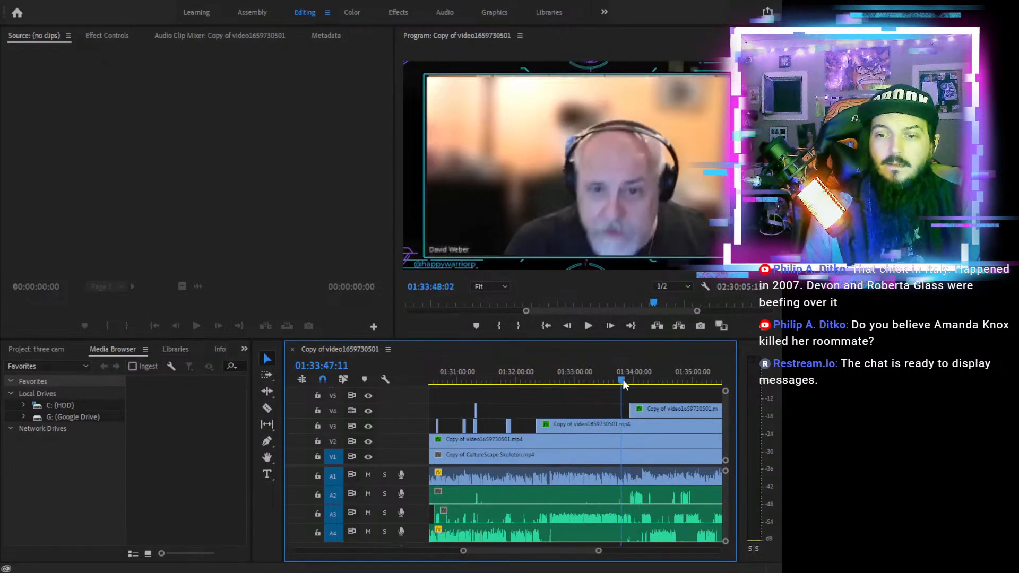
click(588, 325)
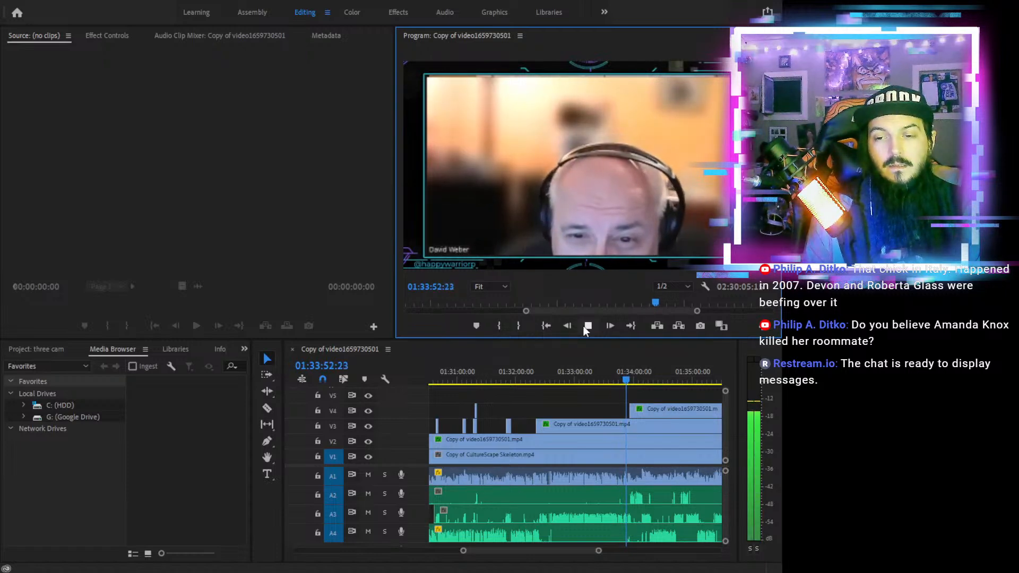
click(586, 327)
drag(623, 375, 622, 370)
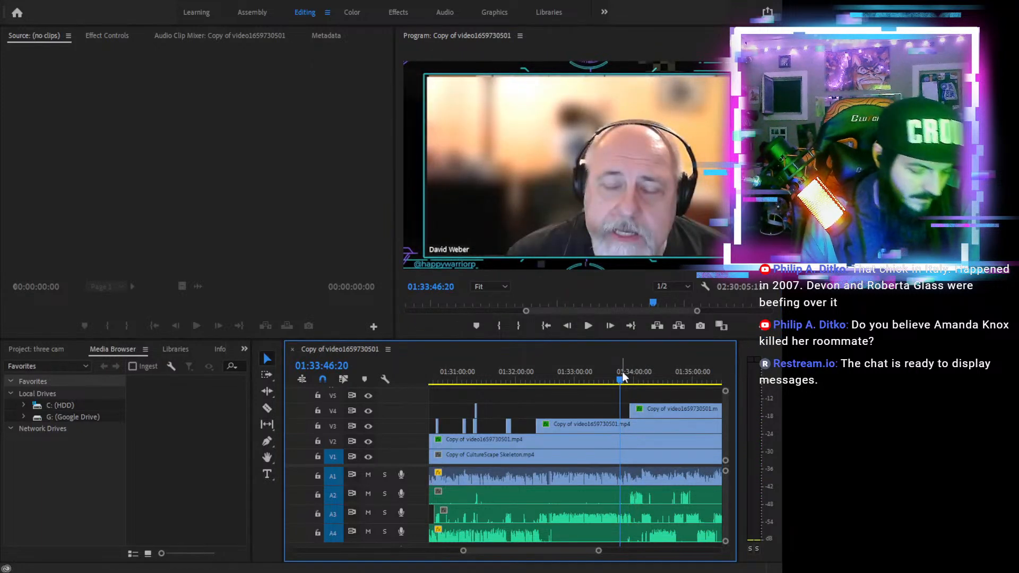
key(equal)
key(equal)
key(equal)
drag(610, 372, 616, 371)
click(591, 326)
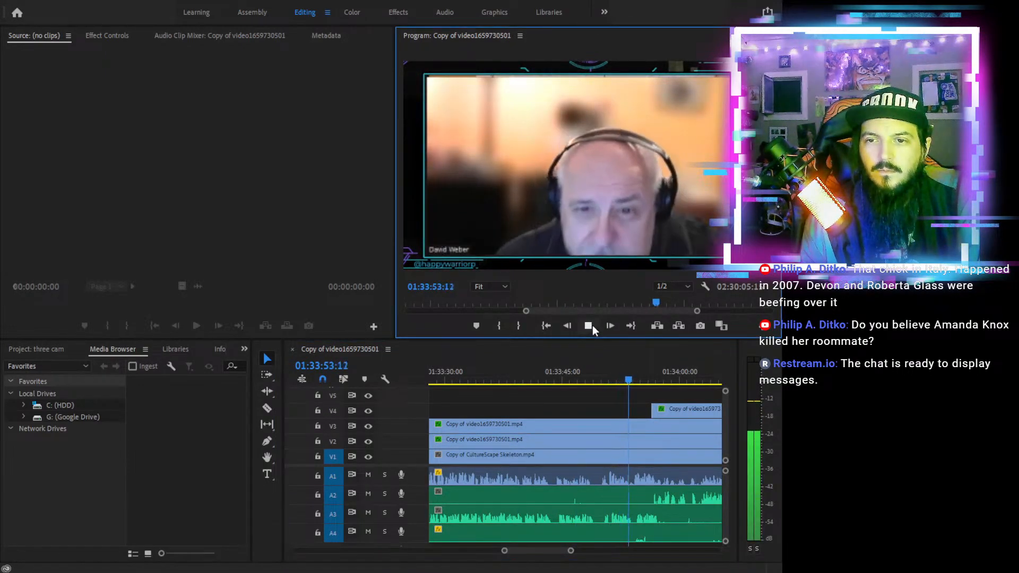
click(592, 326)
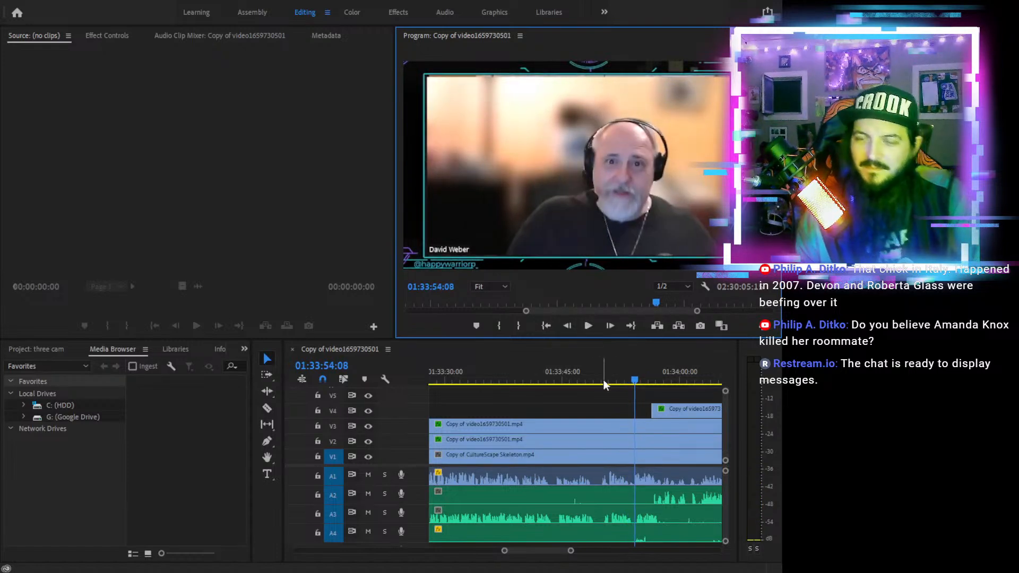
Locate the end of the V3 speaker's last words before the V4 clip and cut the V3 clip at 01:33:53:24
key(Left)
key(Left)
key(Left)
key(Left)
key(Left)
key(Left)
key(Left)
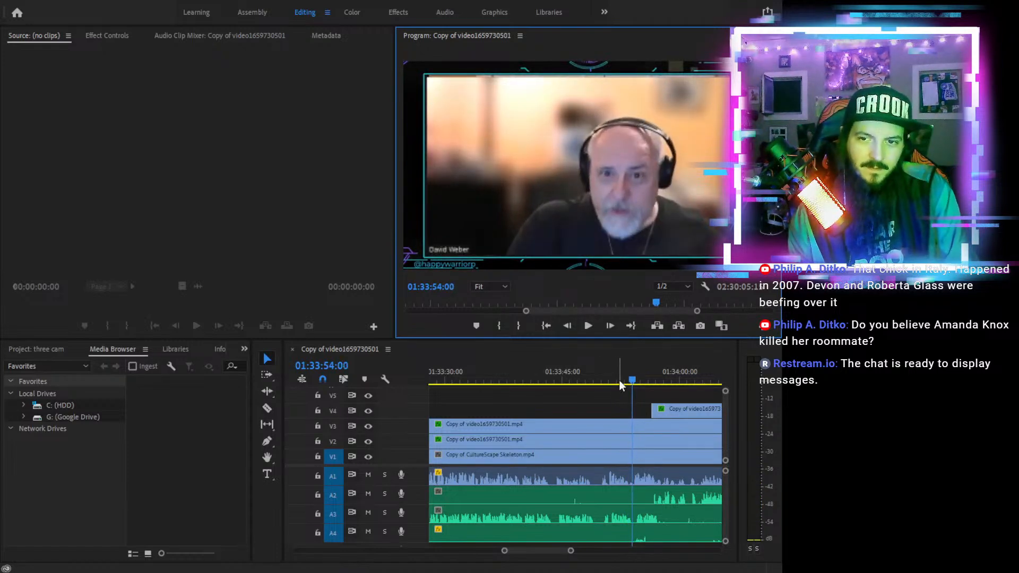
click(619, 380)
click(587, 326)
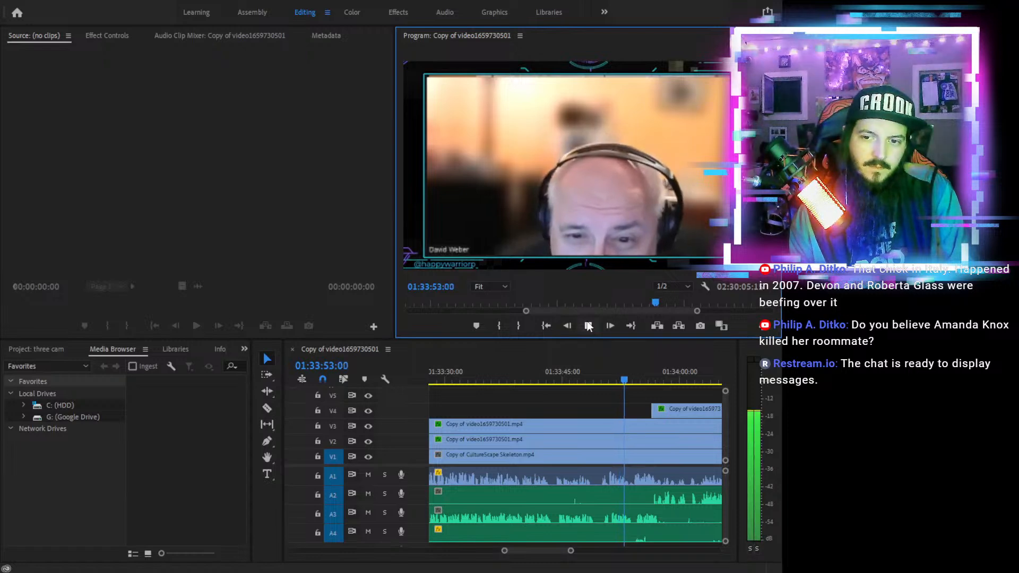
click(588, 325)
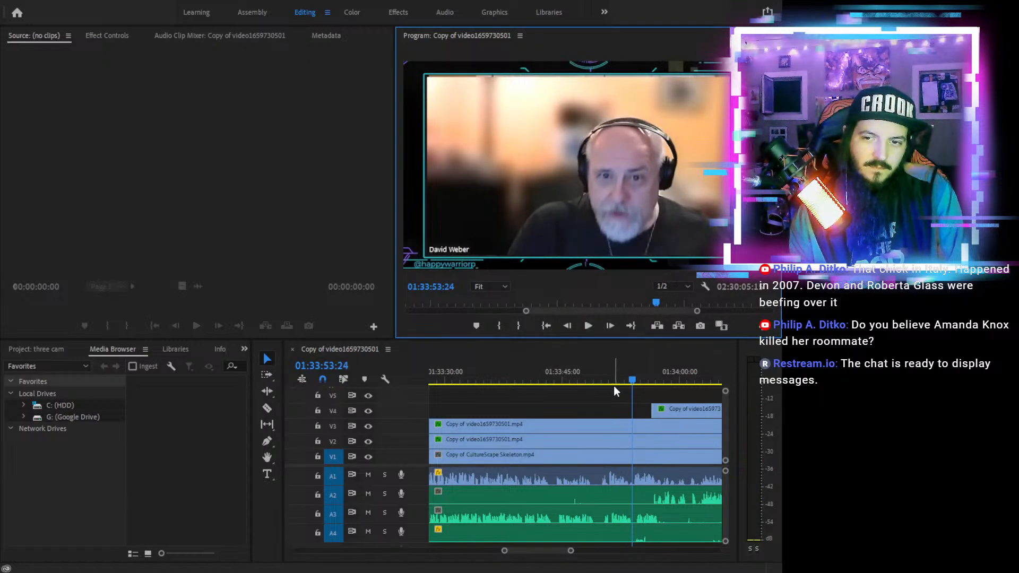
key(c)
click(633, 424)
Trim the start of the V3 piece after the cut to the V4 clip's start at 01:33:56:11 and play back the switch
key(v)
drag(635, 424, 651, 424)
click(588, 324)
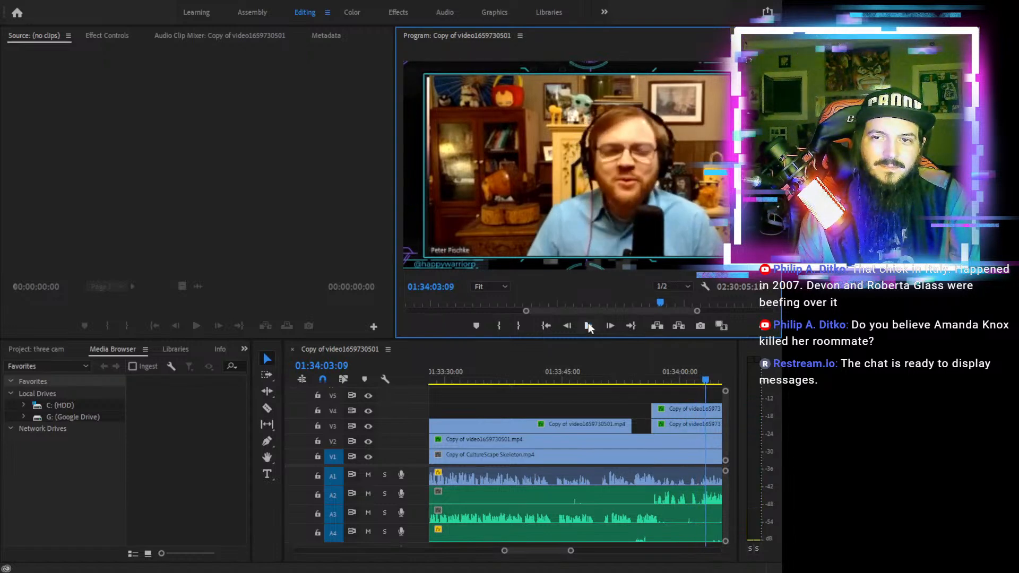
click(588, 326)
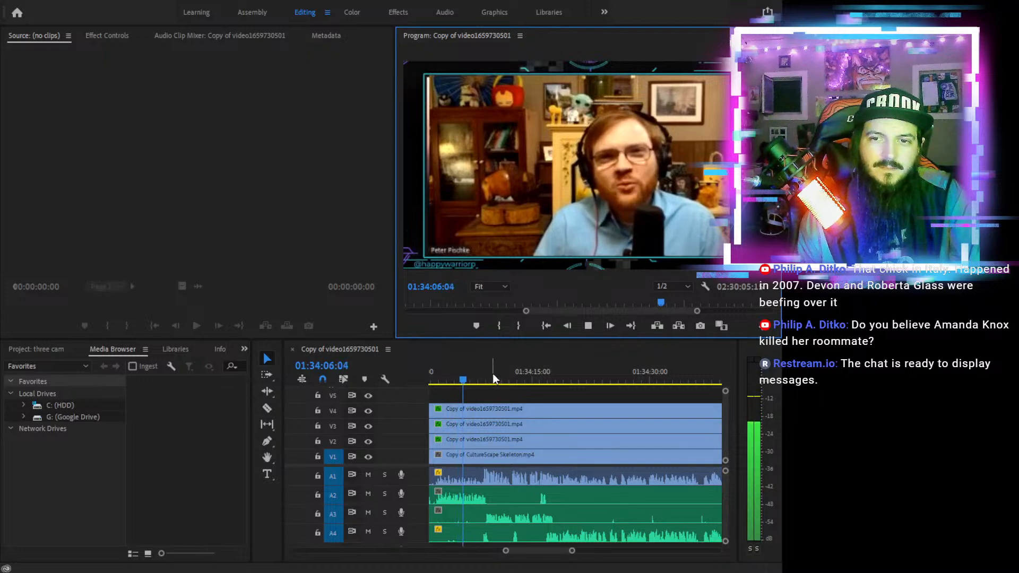
mouse_move(508, 376)
mouse_down()
mouse_move(353, 376)
mouse_move(541, 378)
mouse_move(492, 377)
mouse_up()
click(583, 326)
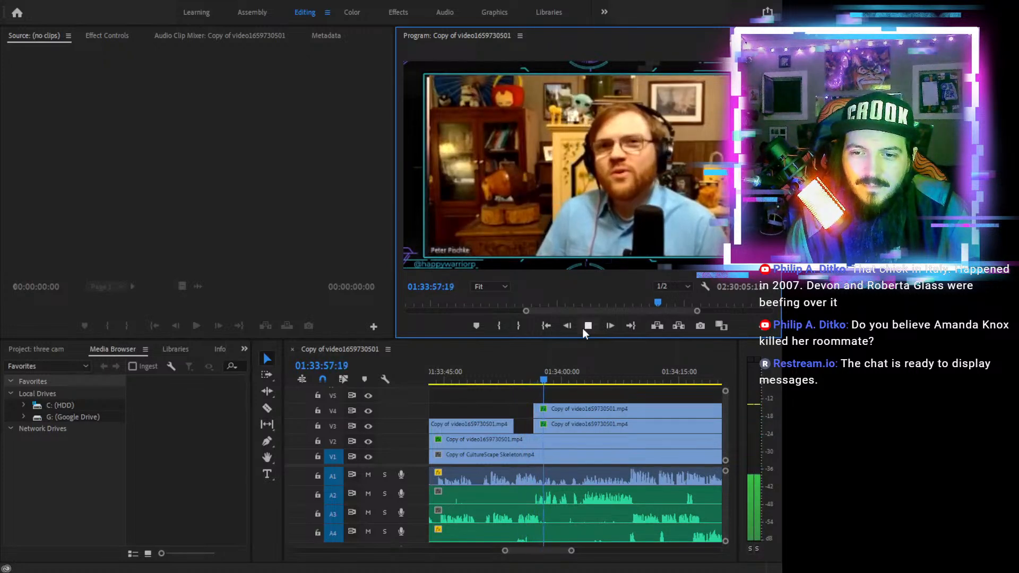
click(583, 327)
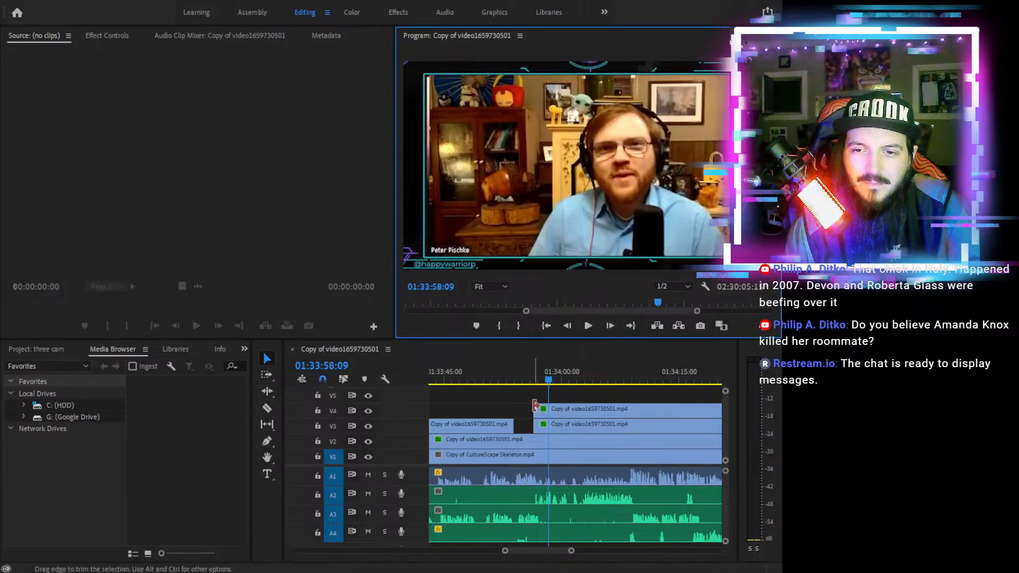
Find the onset of the A2 speech just after the V4 clip starts and cut the A2 audio at 01:33:57:02
click(534, 374)
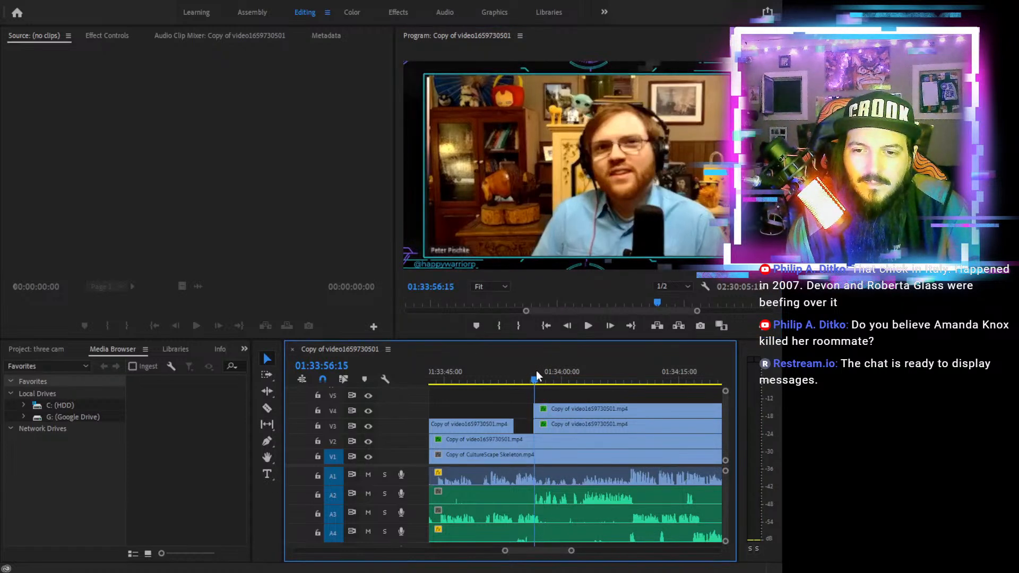
click(588, 326)
click(588, 326)
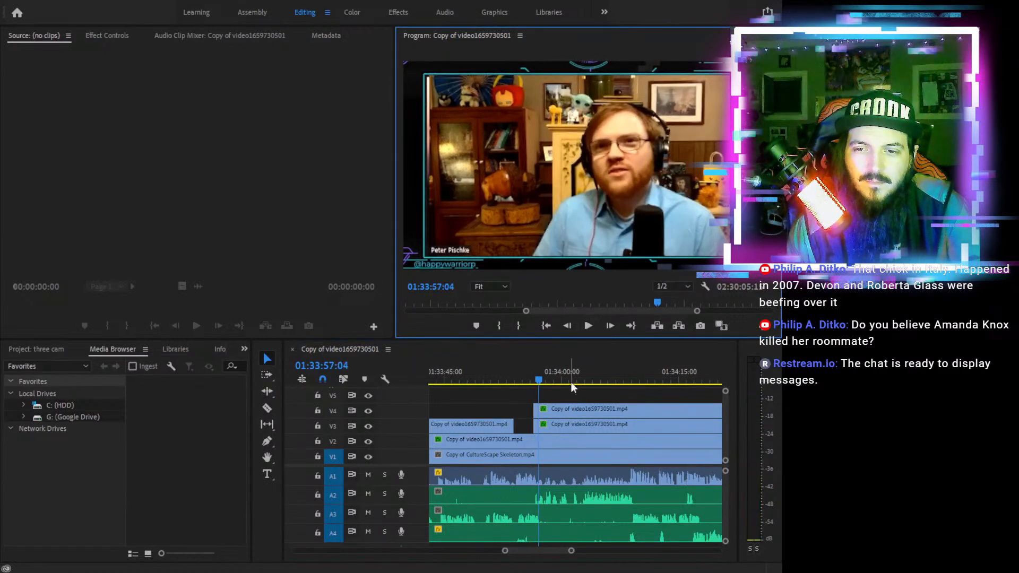
click(533, 374)
drag(535, 369, 540, 370)
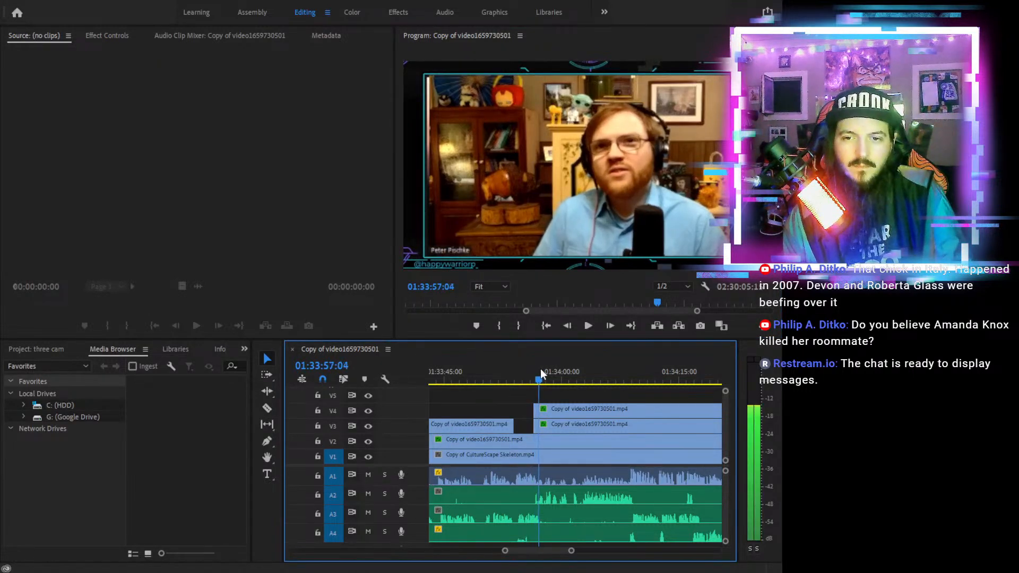
key(Left)
key(Left)
key(c)
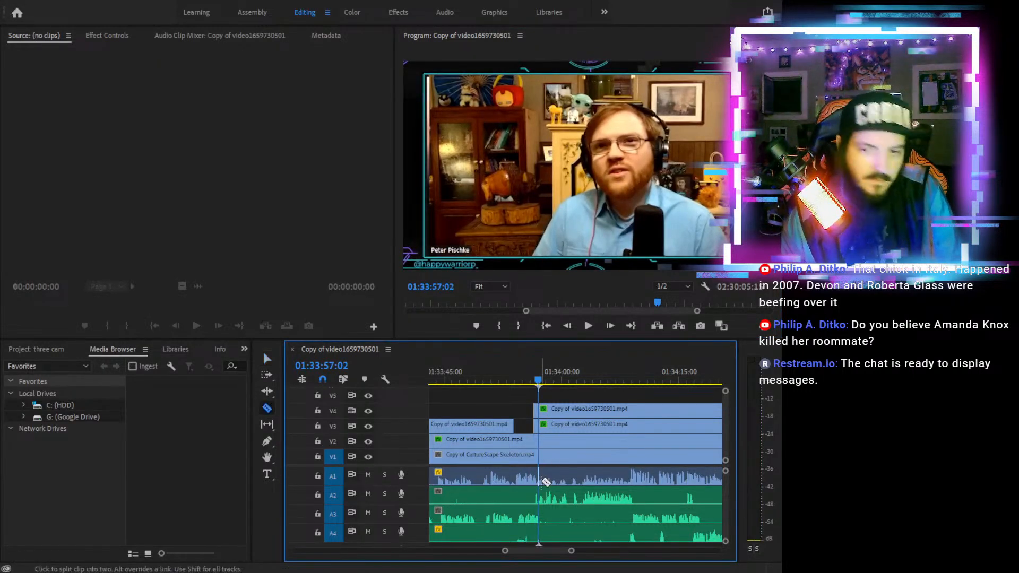
key(v)
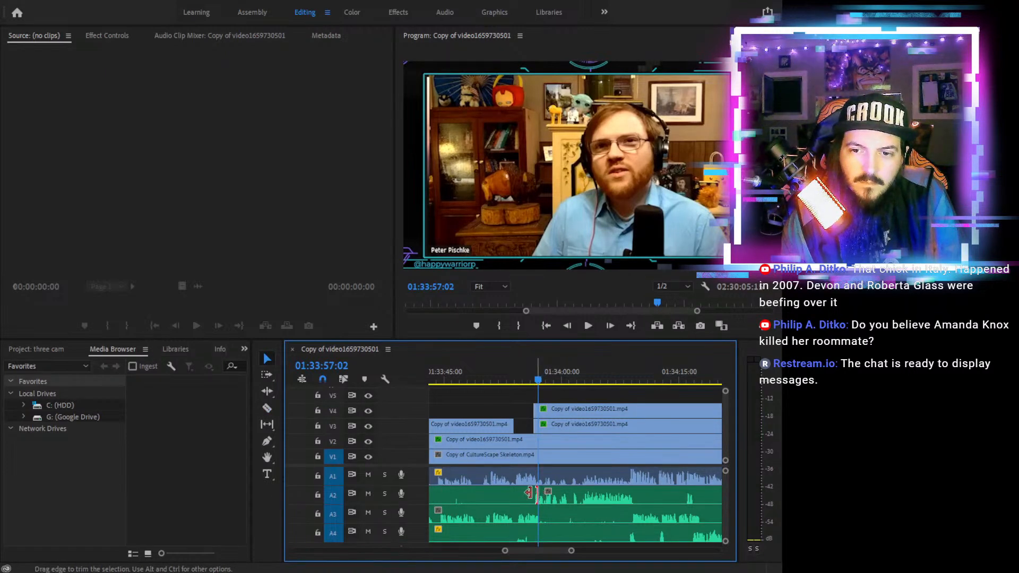
Trim the start of the A2 audio clip after the speaker change to about 01:33:57 and play it back
drag(534, 492, 545, 492)
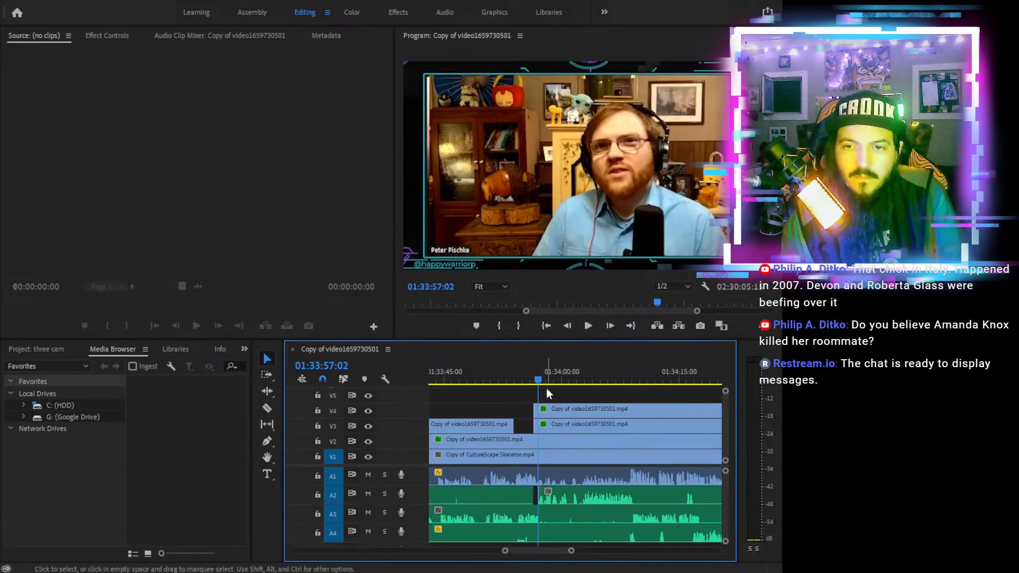
click(588, 326)
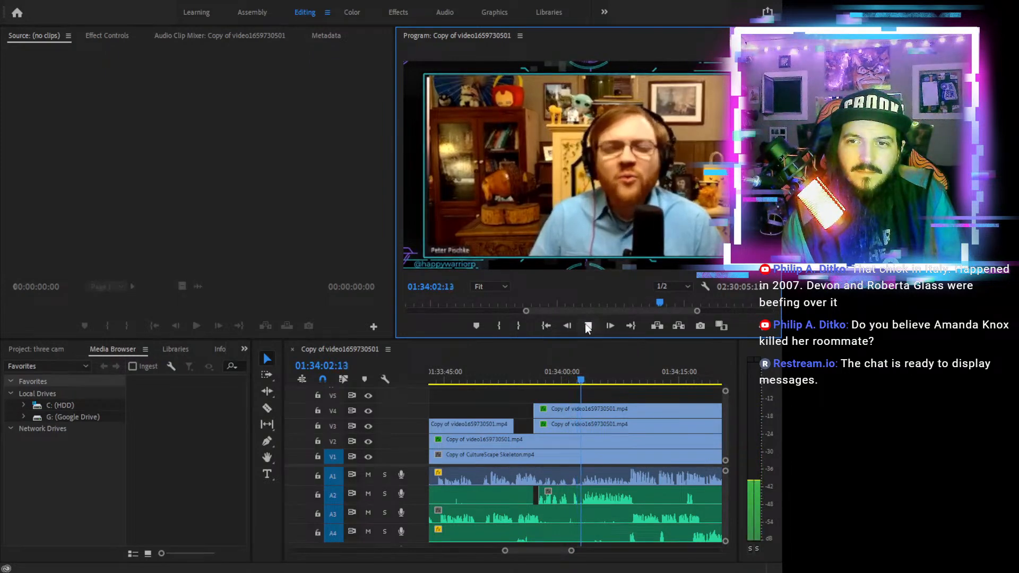
Split the clips on all video and audio tracks at 01:34:02:13
key(Left)
key(Left)
key(Left)
key(Left)
key(Left)
key(Left)
key(Left)
key(Left)
key(Left)
key(Left)
key(Left)
key(Left)
key(Left)
key(Left)
key(Left)
key(Left)
key(Left)
key(Left)
key(Left)
key(Left)
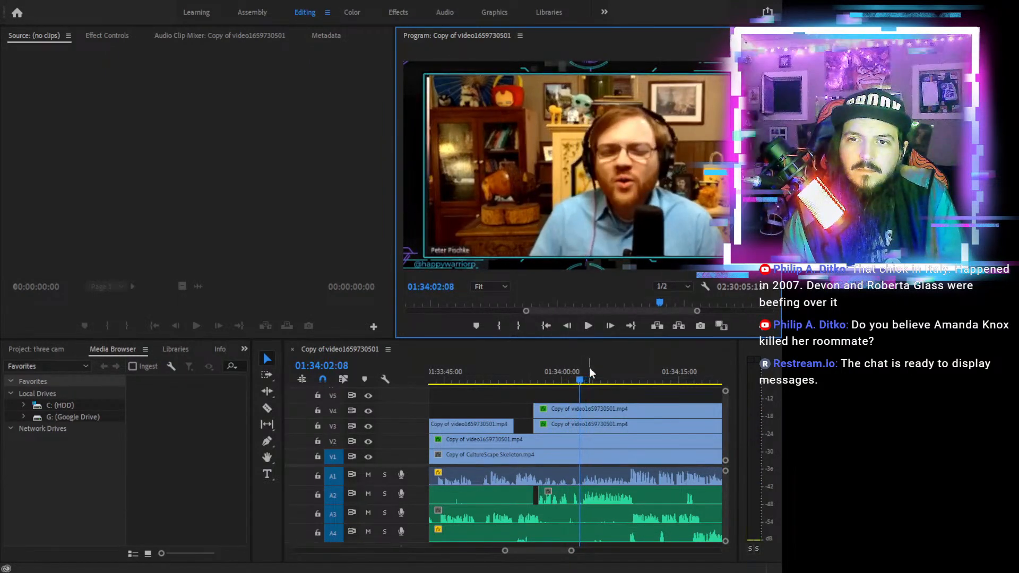
key(Right)
key(Right)
key(Right)
key(Right)
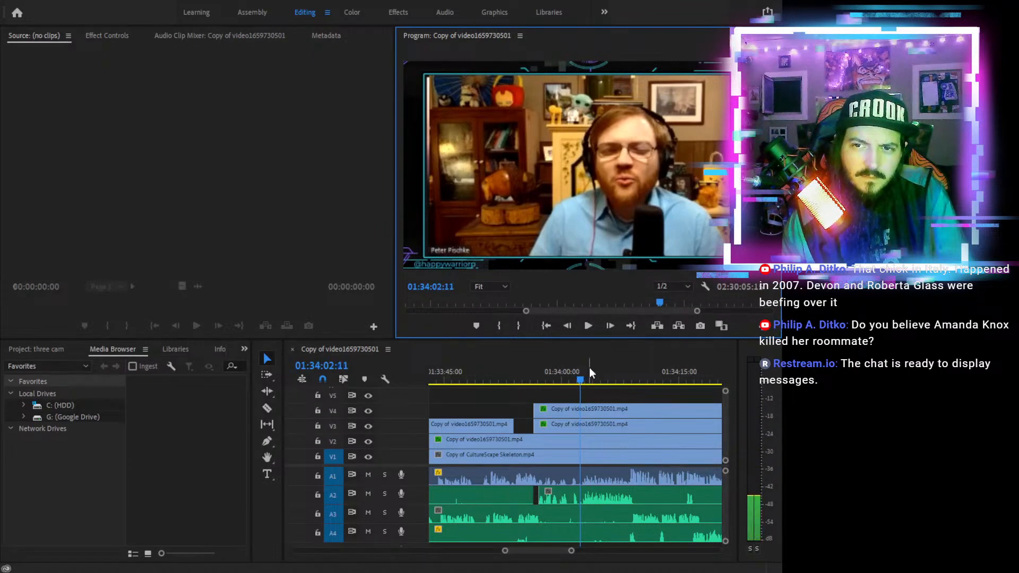
key(Right)
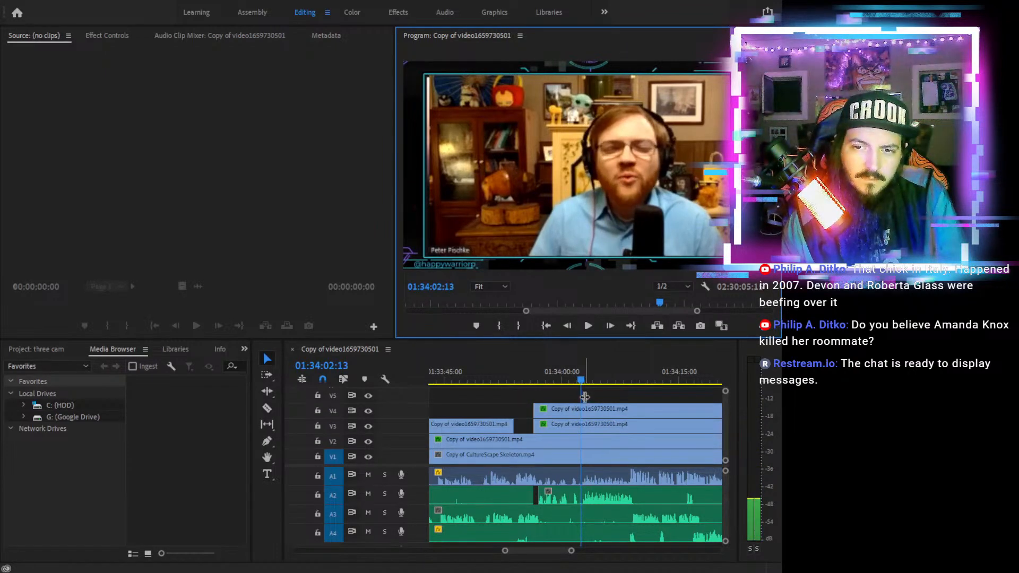
key(c)
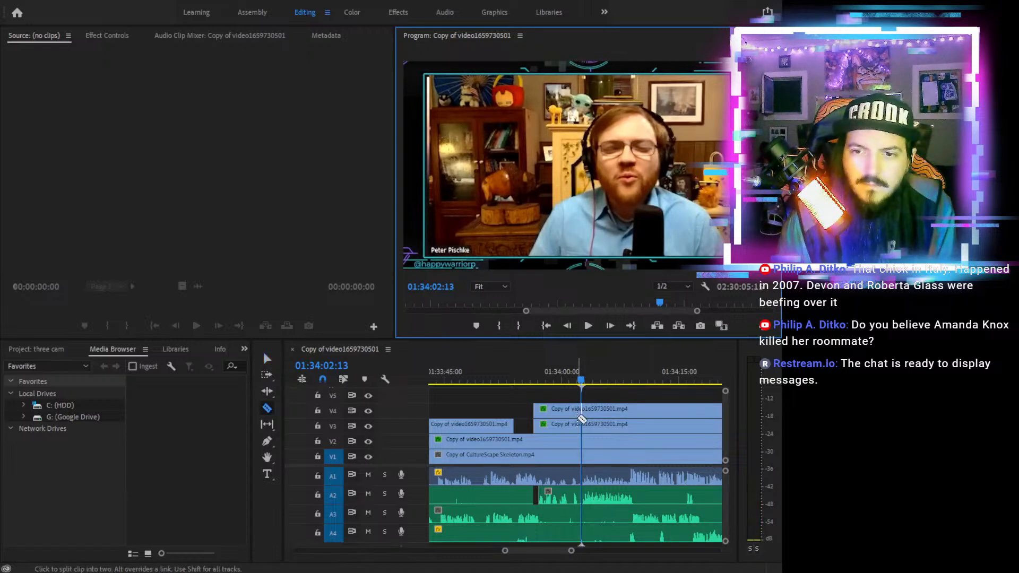
click(582, 410)
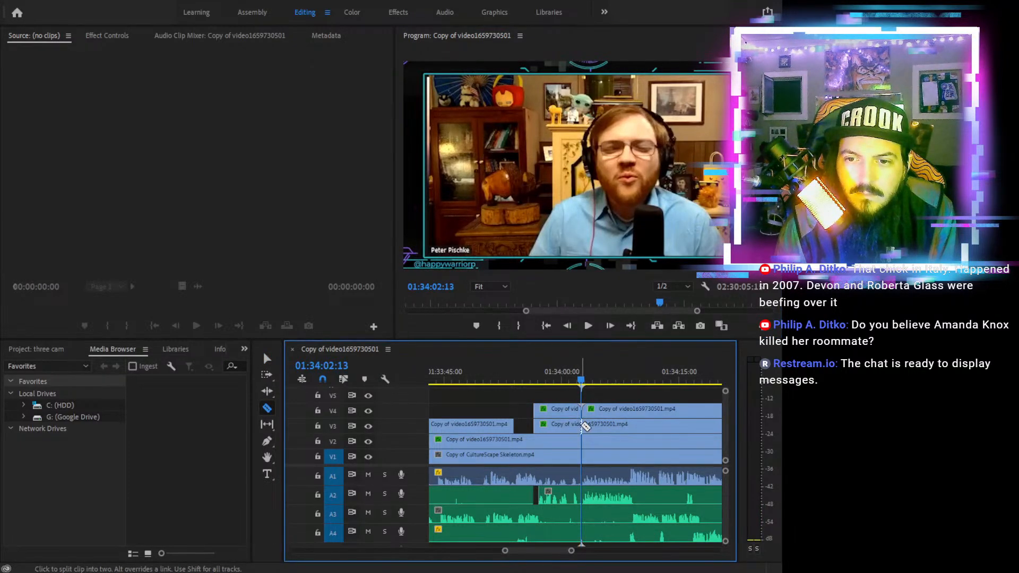
click(582, 439)
click(583, 455)
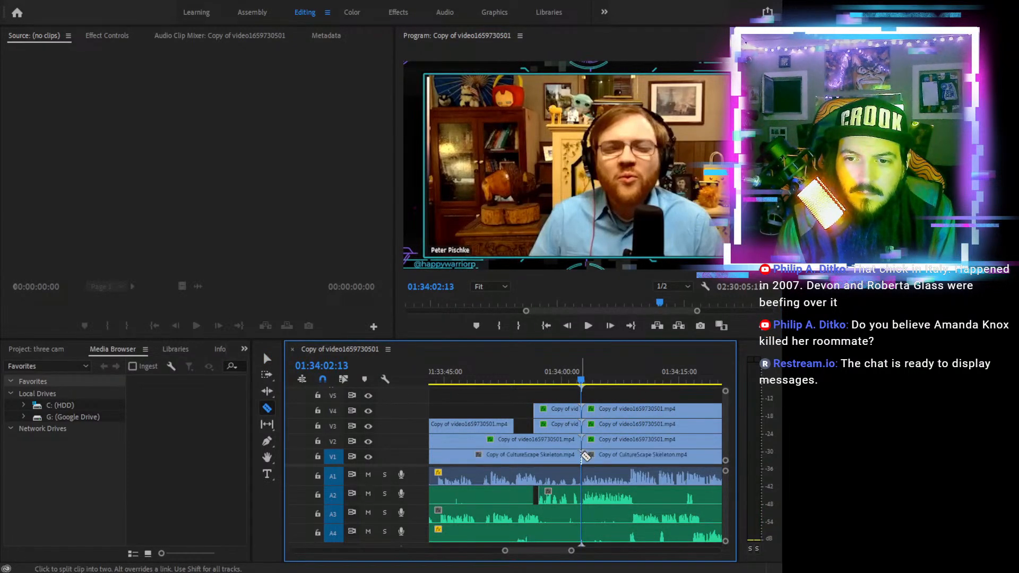
click(582, 474)
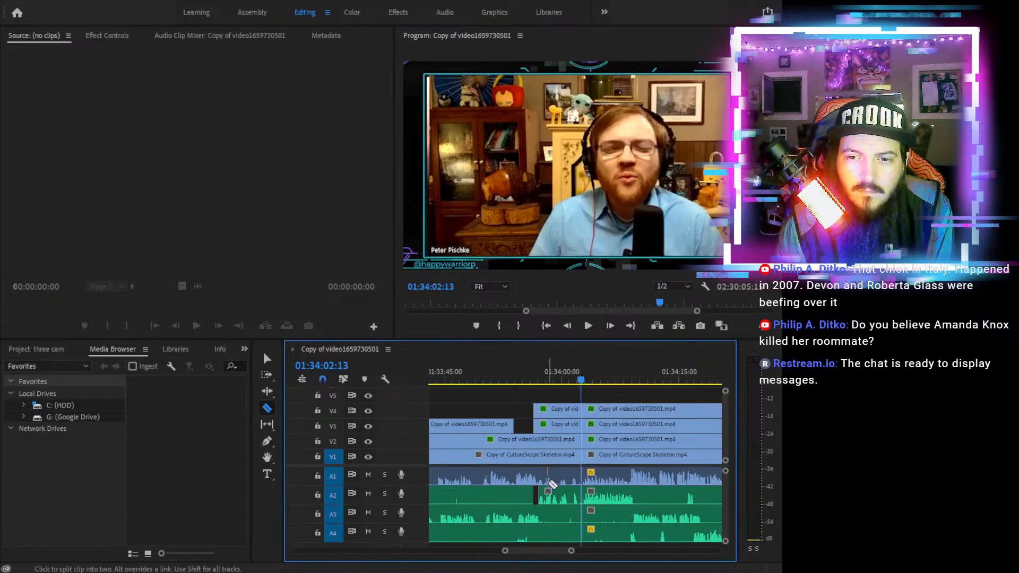
Split the uncut tracks at 01:33:56:10, delete the section up to 01:34:02:13 on all tracks and close the gap
click(535, 379)
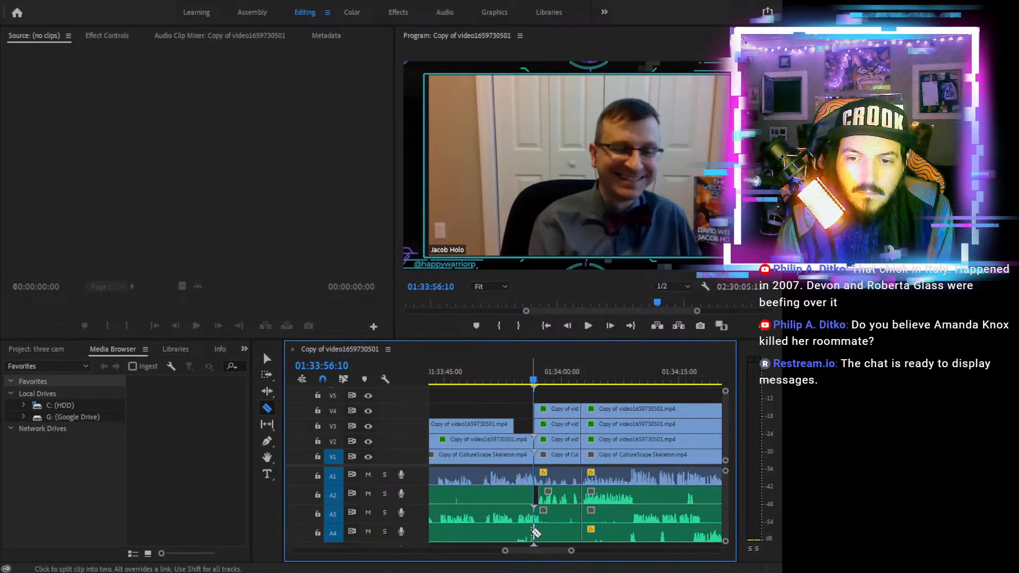
click(534, 534)
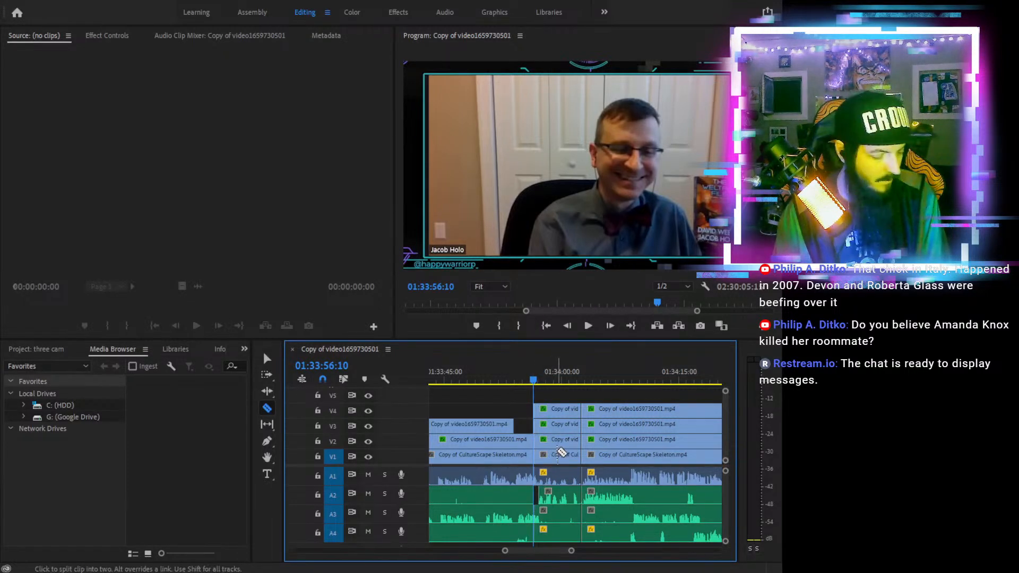
key(v)
drag(555, 389, 562, 532)
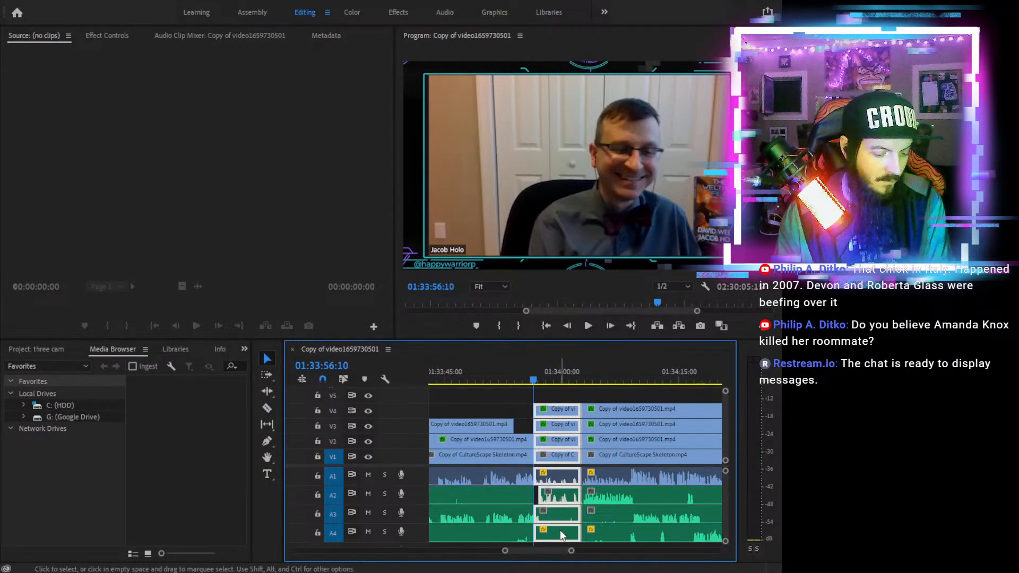
key(Delete)
click(556, 455)
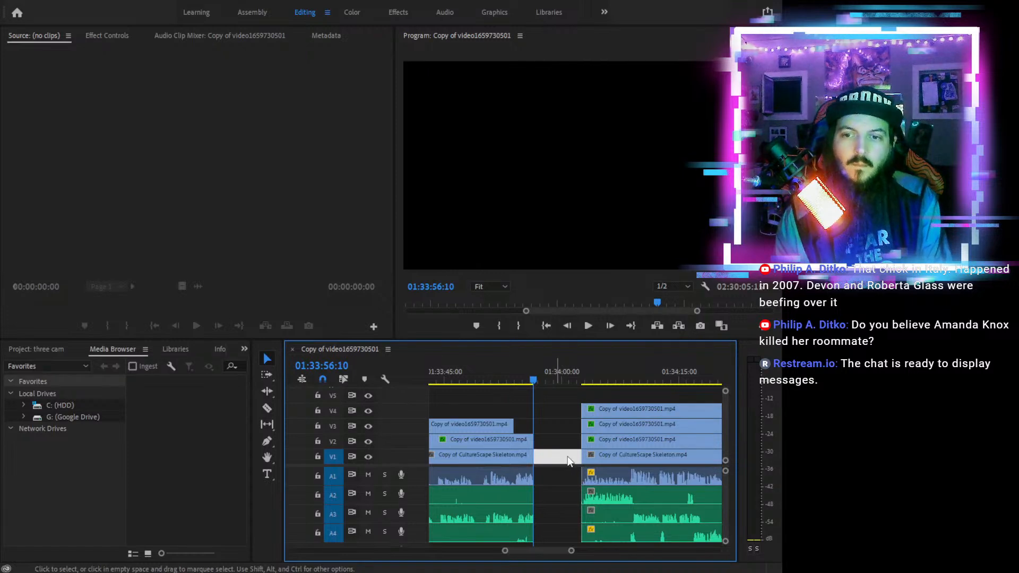
key(Delete)
Move the A3 audio edit point at the new join about one second later and play back the join
click(511, 368)
click(586, 326)
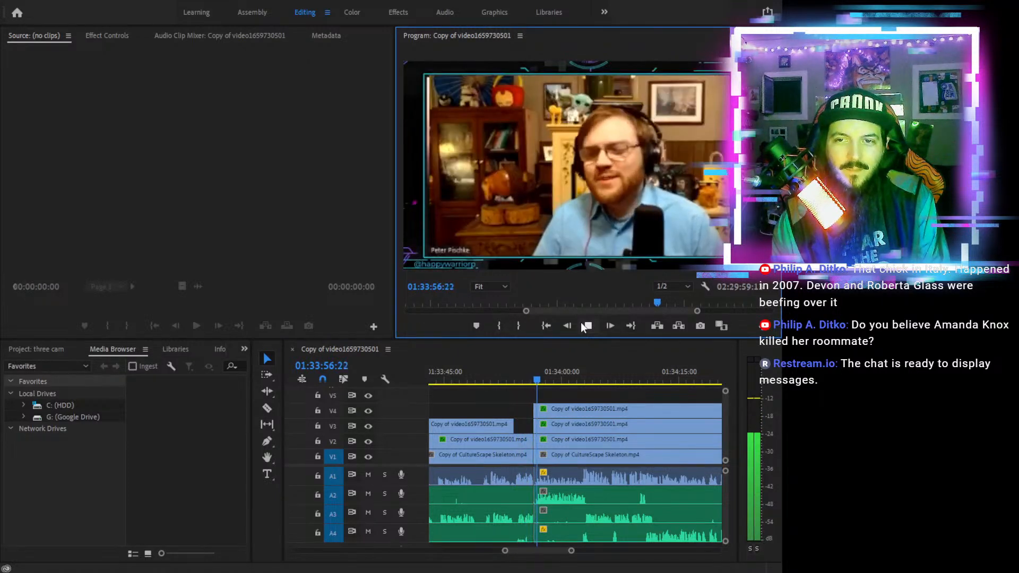
click(586, 326)
click(536, 511)
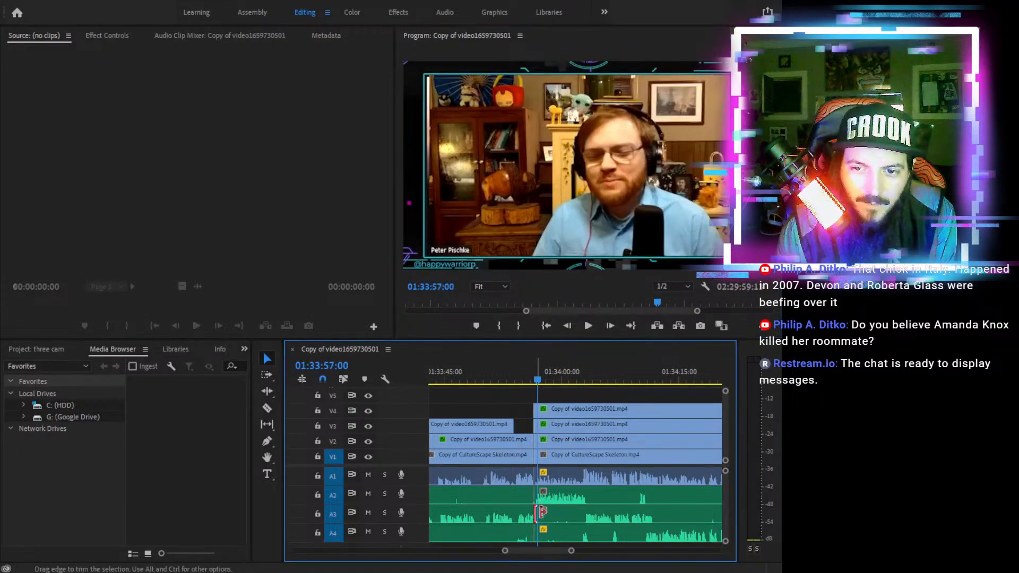
drag(542, 511, 552, 511)
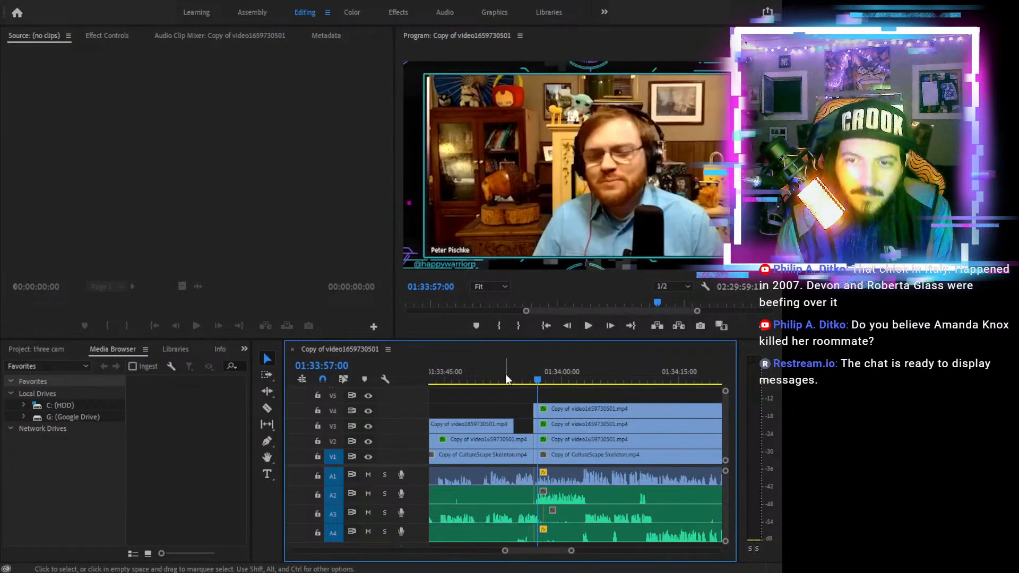
click(504, 380)
click(587, 325)
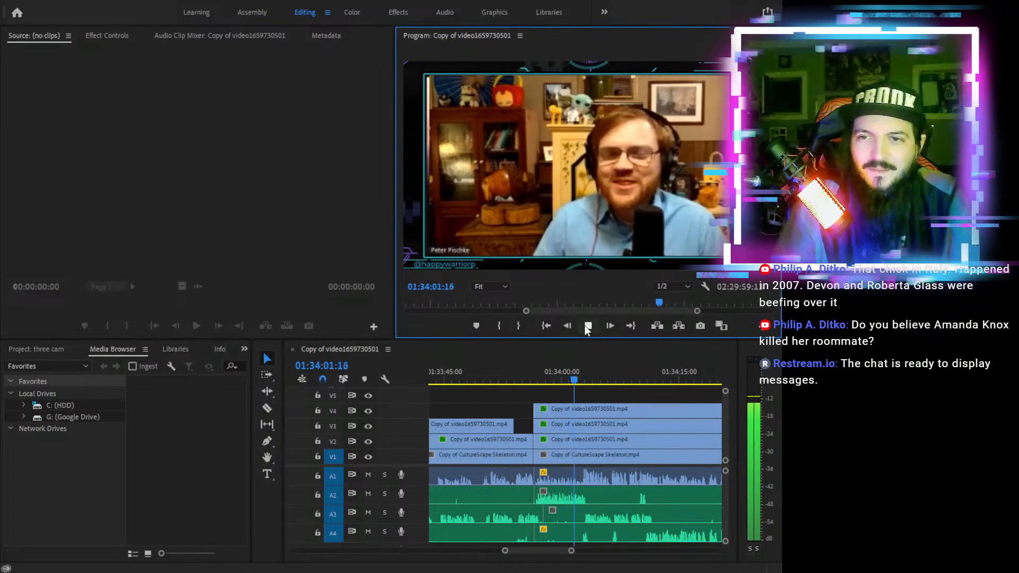
click(587, 328)
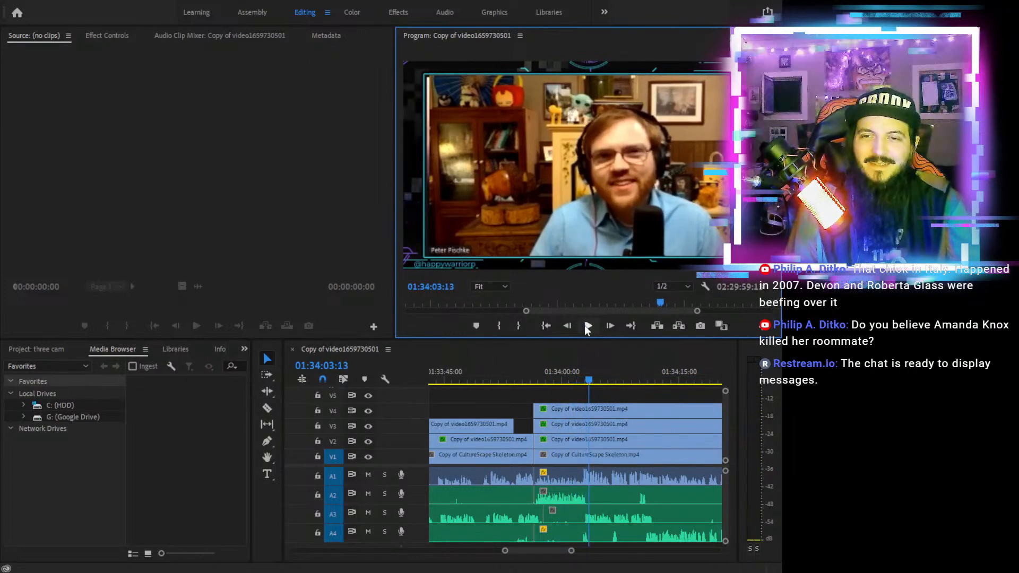
click(587, 327)
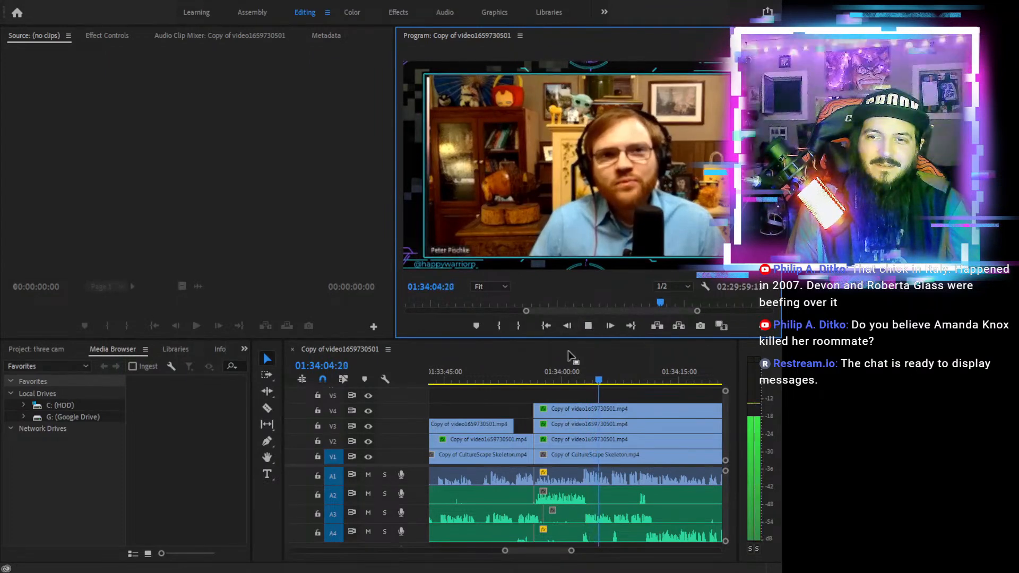
Split the V4 clip at 01:34:03:07 and trim the second piece's start to just before 01:34:10
click(576, 373)
click(588, 326)
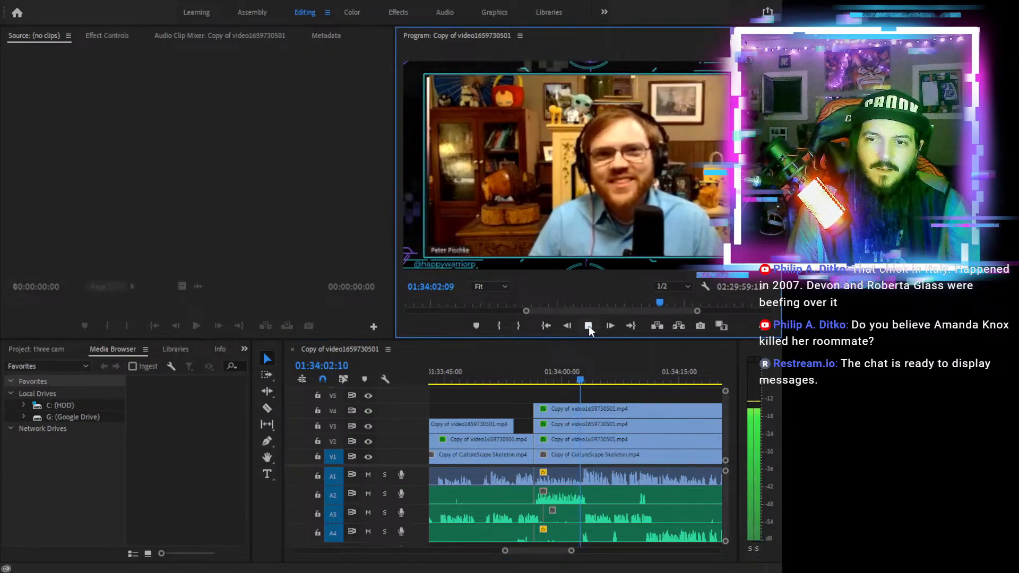
click(588, 327)
click(589, 329)
click(589, 329)
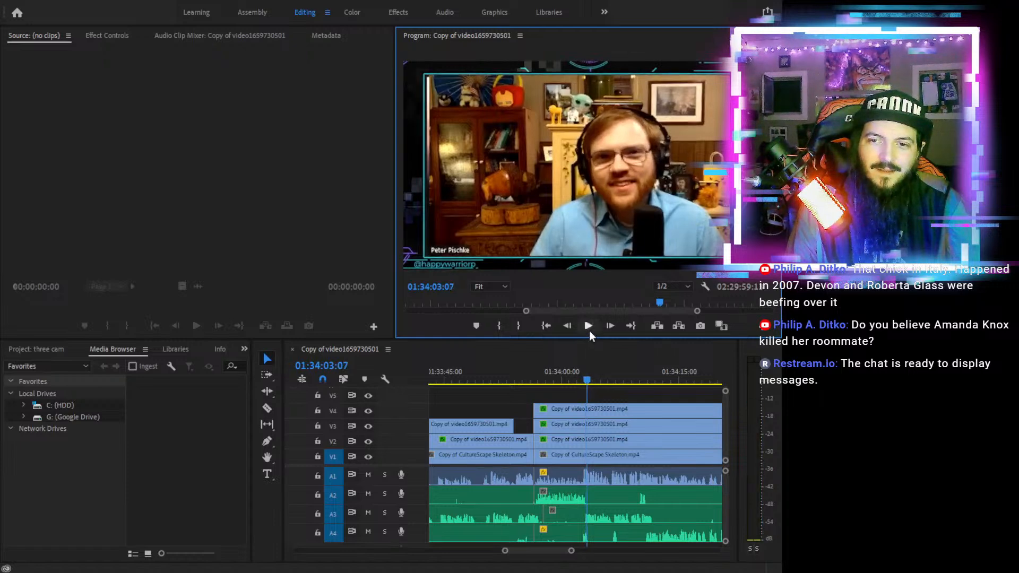
key(c)
click(590, 410)
key(v)
drag(588, 409, 655, 420)
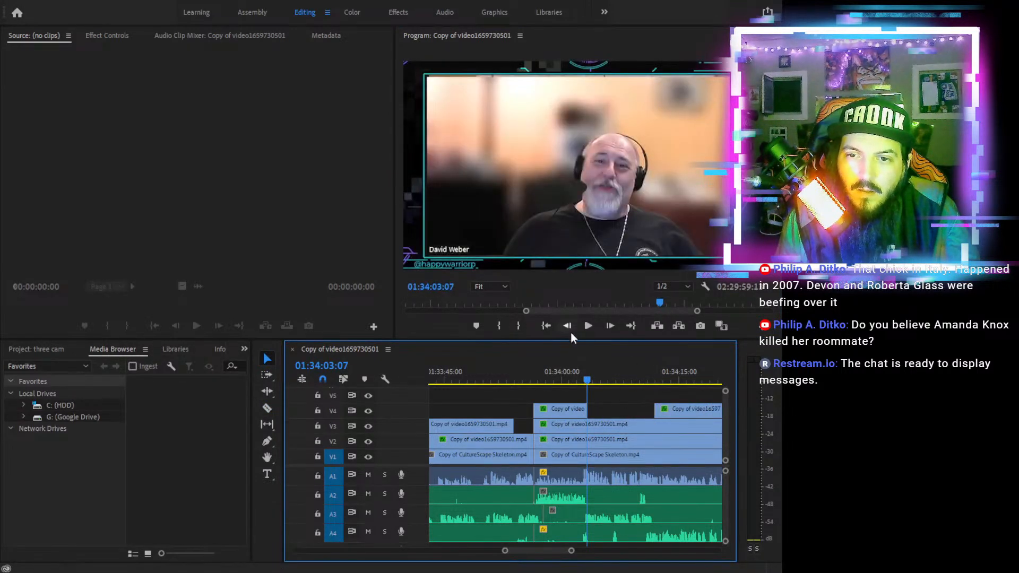
drag(650, 409, 637, 409)
Split the V3 and V4 clips at 01:34:11:13 and trim the starts of the following pieces to about 01:34:19
click(641, 375)
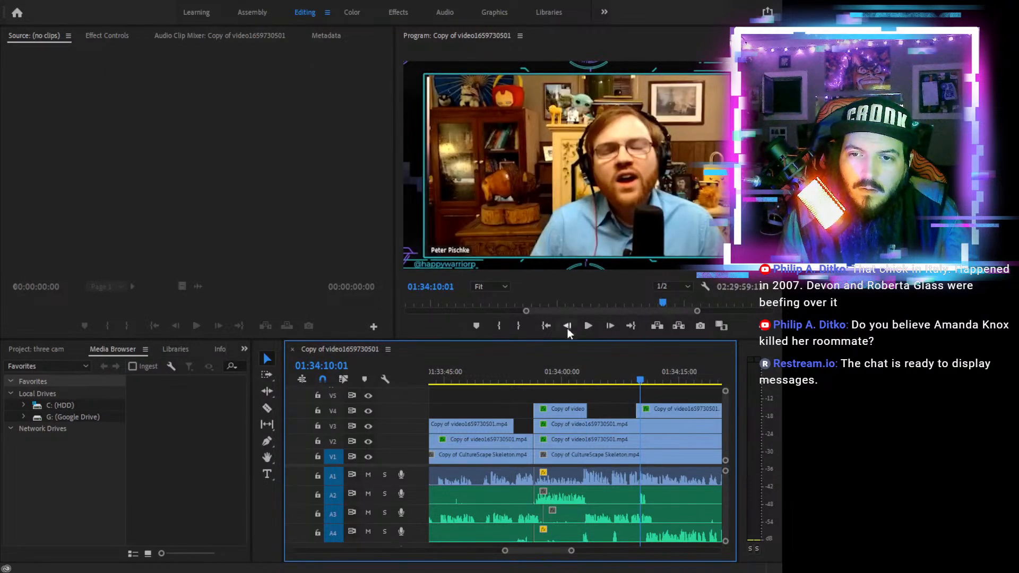
click(588, 326)
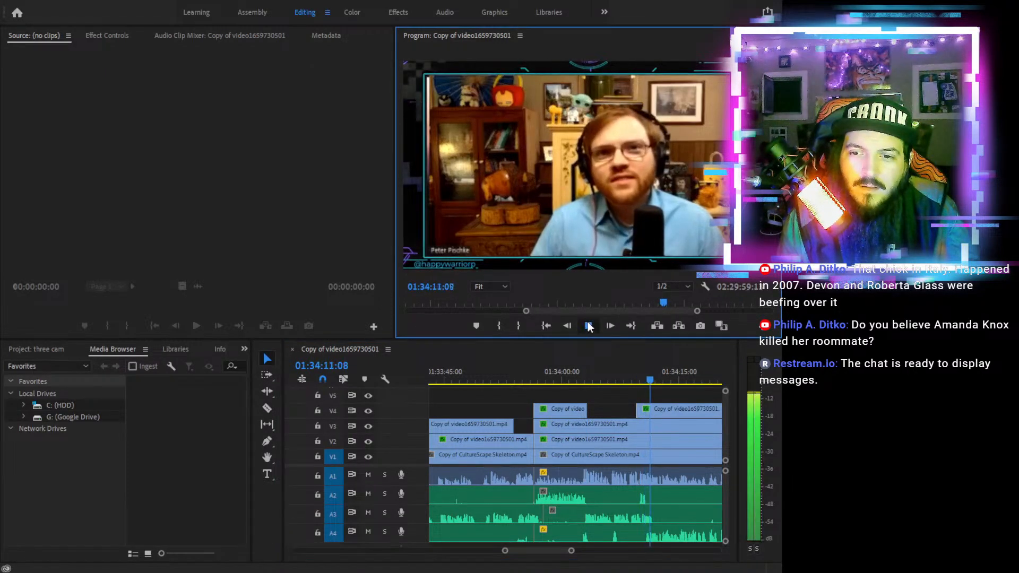
key(c)
click(652, 408)
key(v)
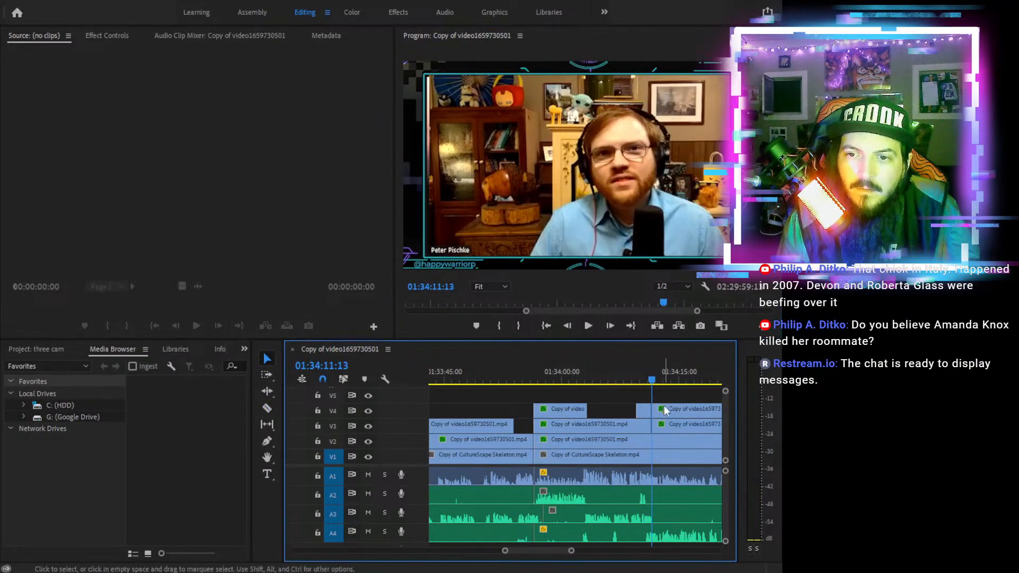
drag(664, 396, 716, 418)
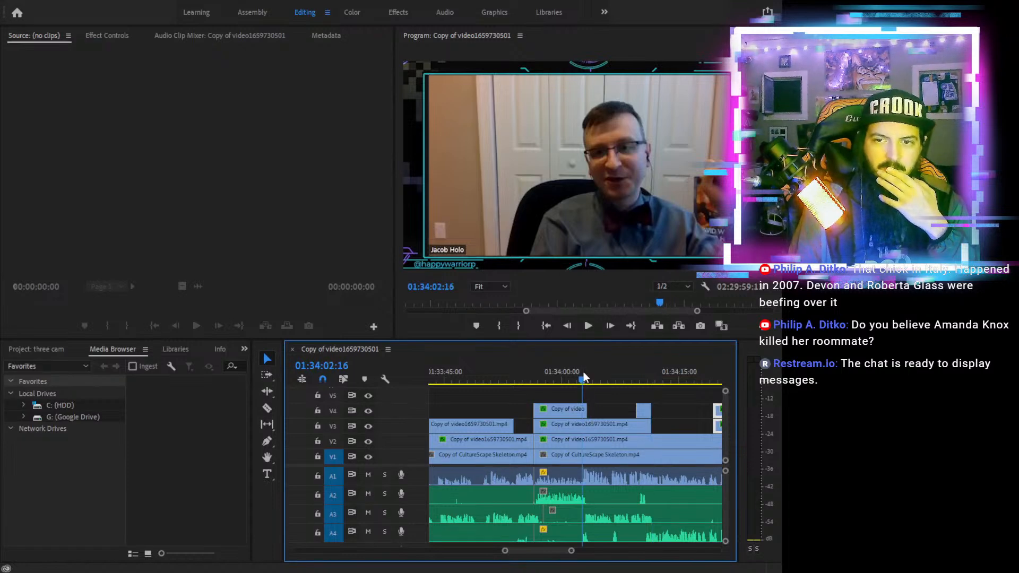
Split the A4 audio clip at about 01:34:02 and trim the second piece's start to about 01:34:08
click(588, 325)
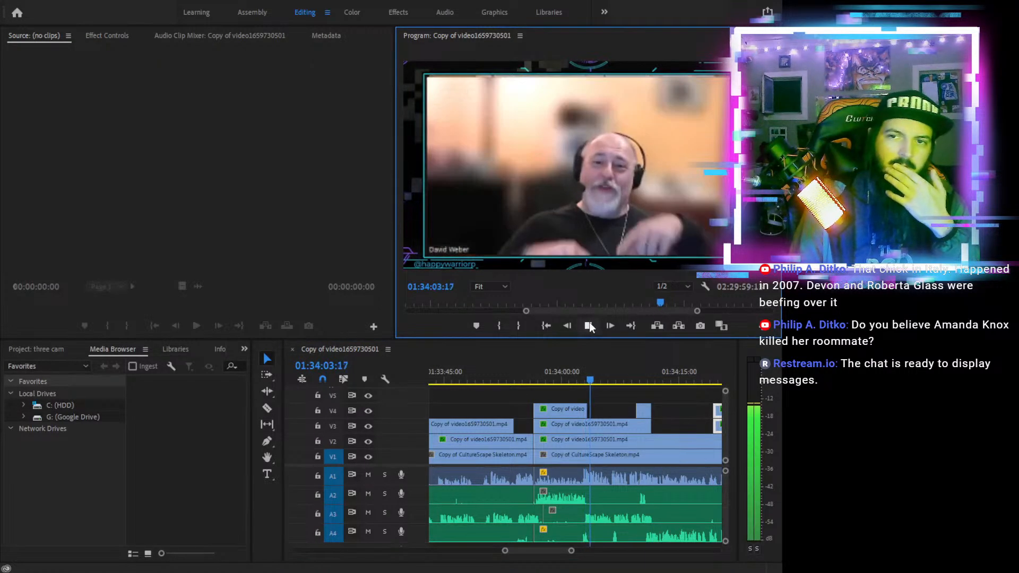
key(space)
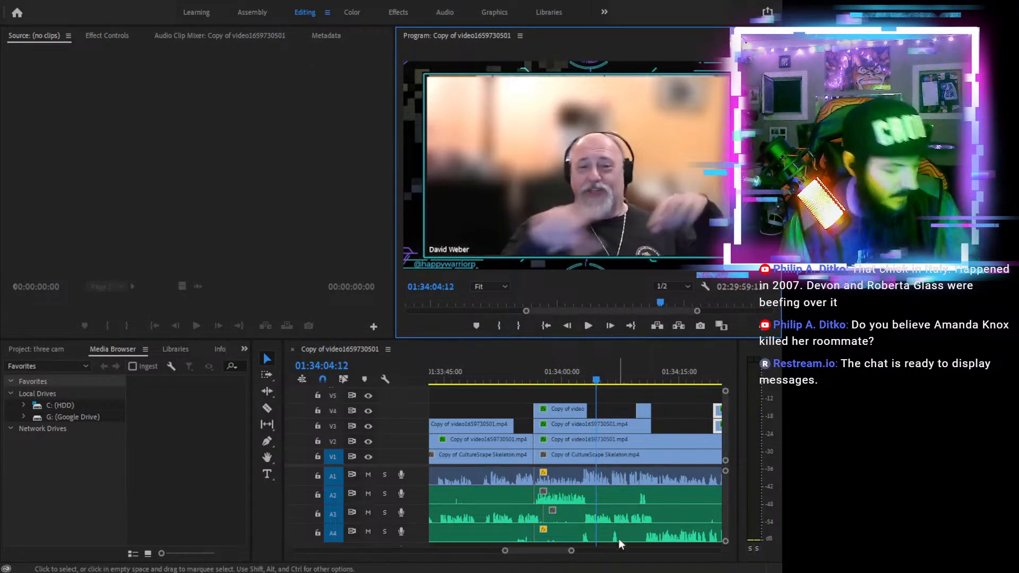
click(578, 532)
drag(581, 531, 596, 531)
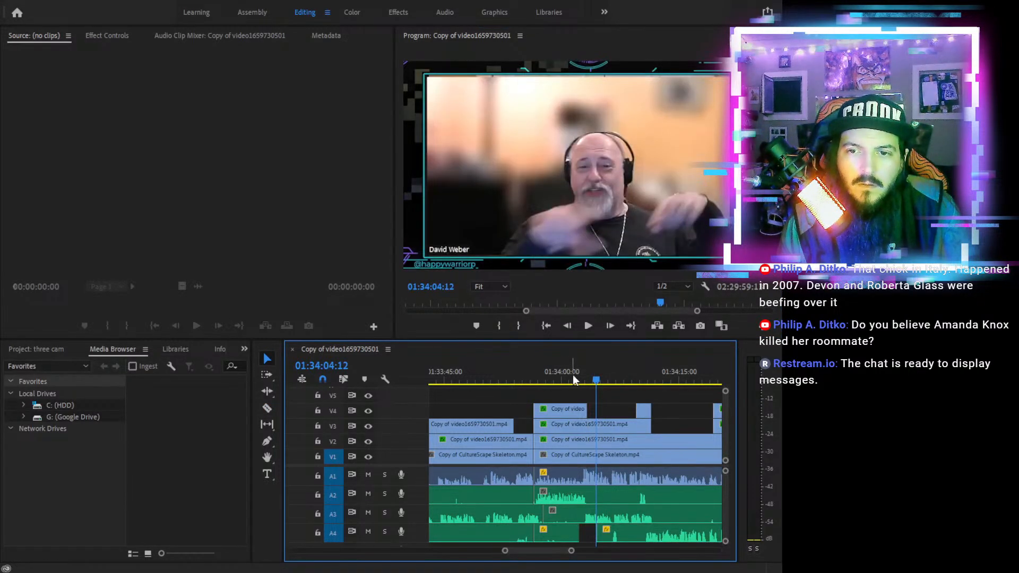
click(587, 325)
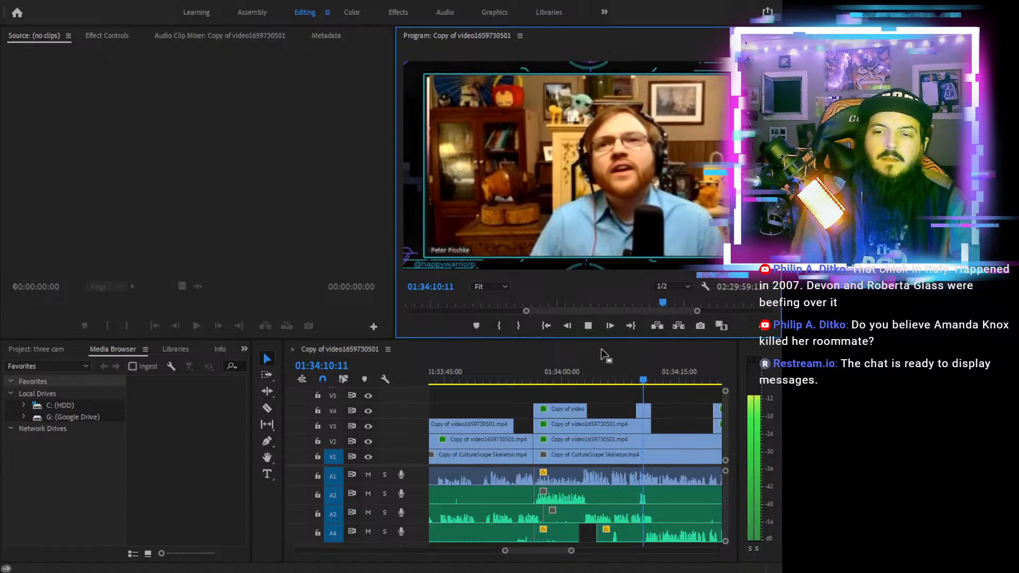
click(589, 326)
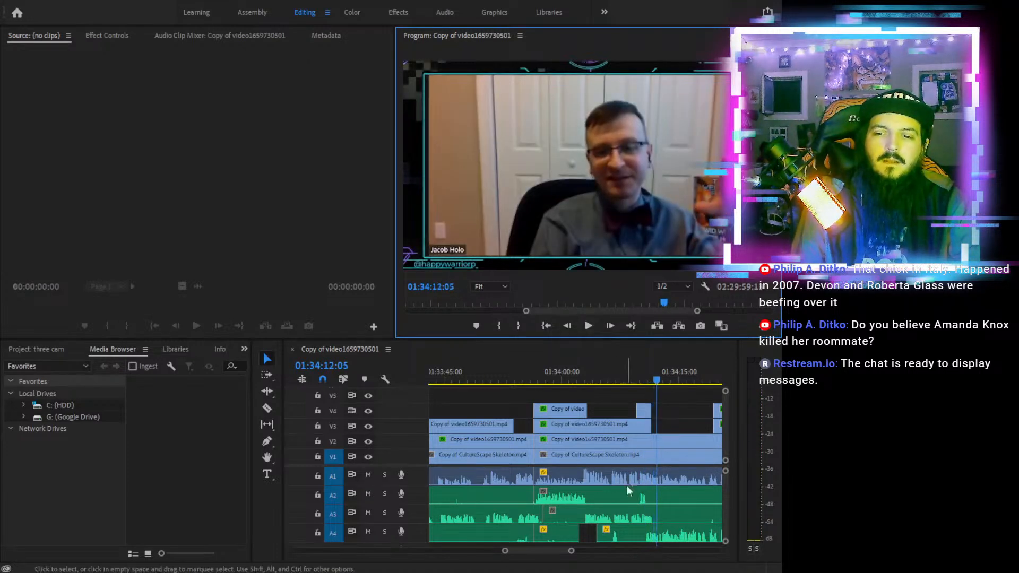
drag(598, 528, 622, 529)
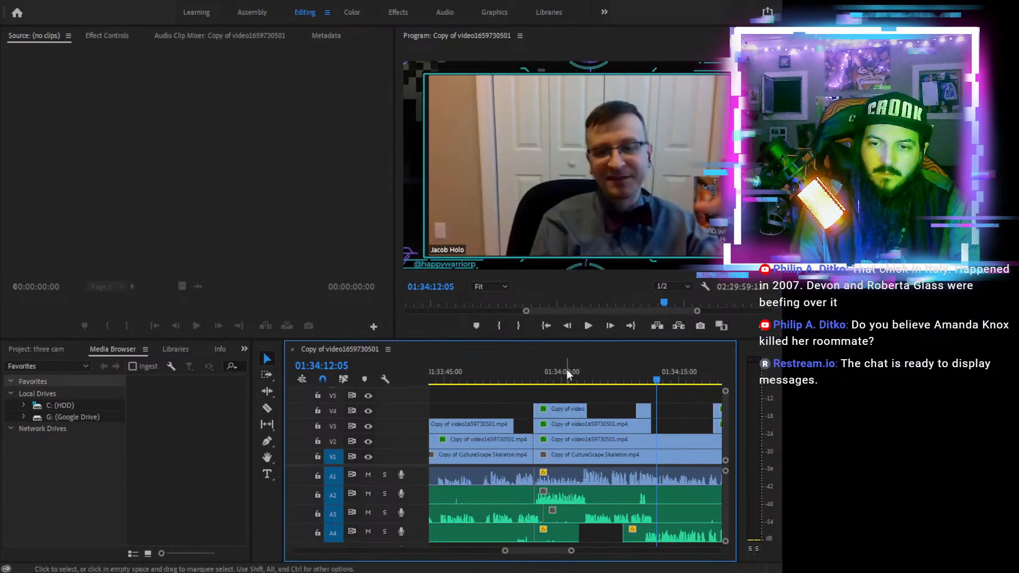
Review the edit from about 01:34:00 onward and place the playhead at 01:34:34:20
click(562, 371)
click(590, 324)
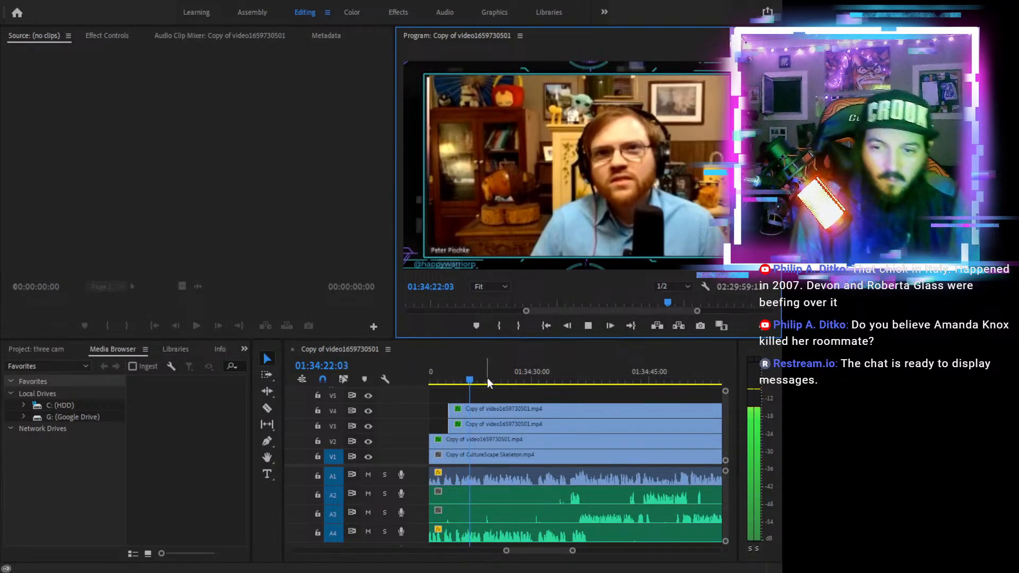
drag(488, 381, 559, 379)
click(587, 325)
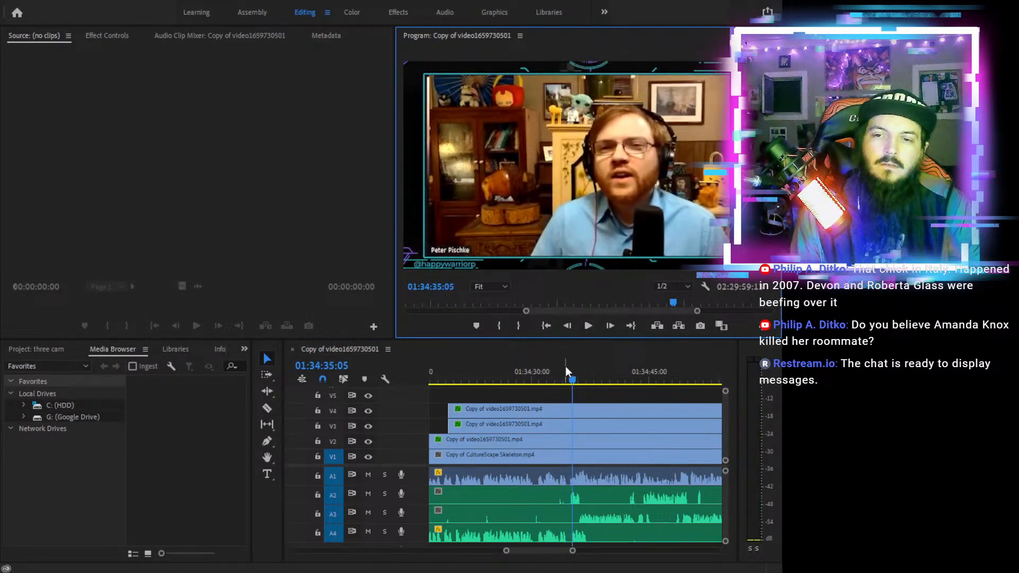
drag(572, 380, 569, 378)
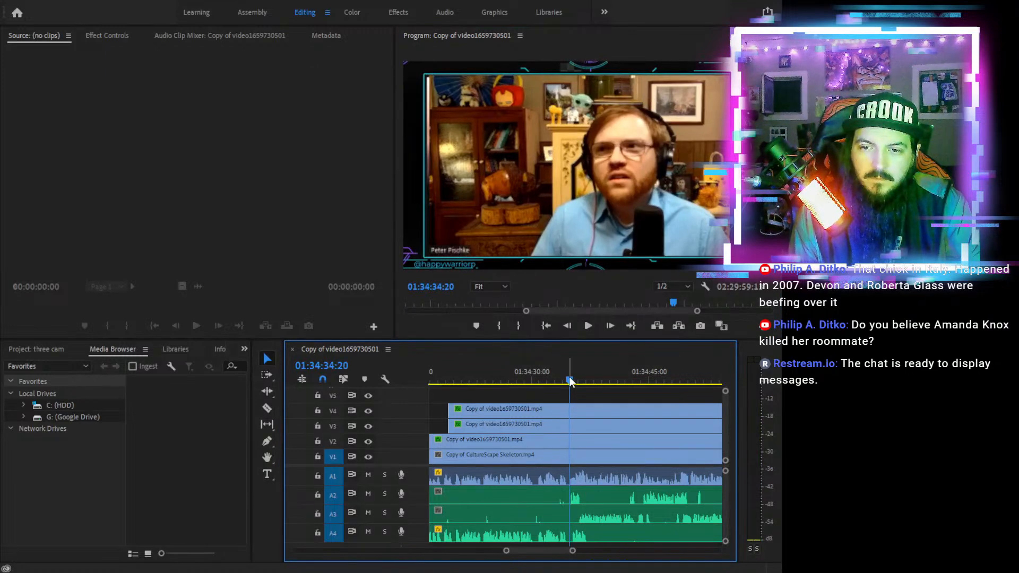
Split the V4 clip at 01:34:34:20 and delete the piece before the cut
key(c)
click(568, 408)
key(v)
click(557, 414)
key(Delete)
Split the V4 clip at 01:34:36:10 and trim the second piece's start to 01:34:42:09
click(560, 379)
click(588, 326)
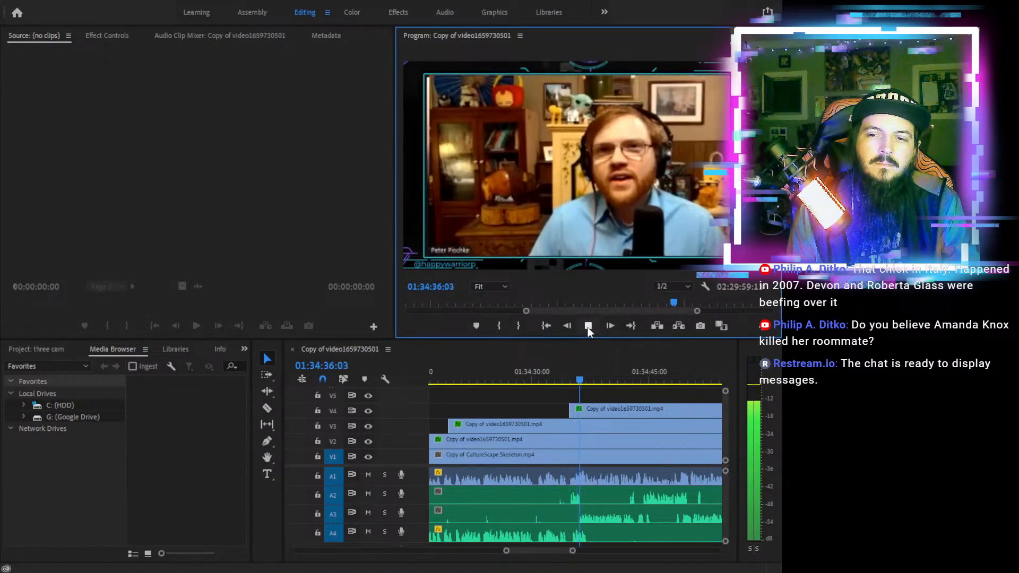
click(587, 325)
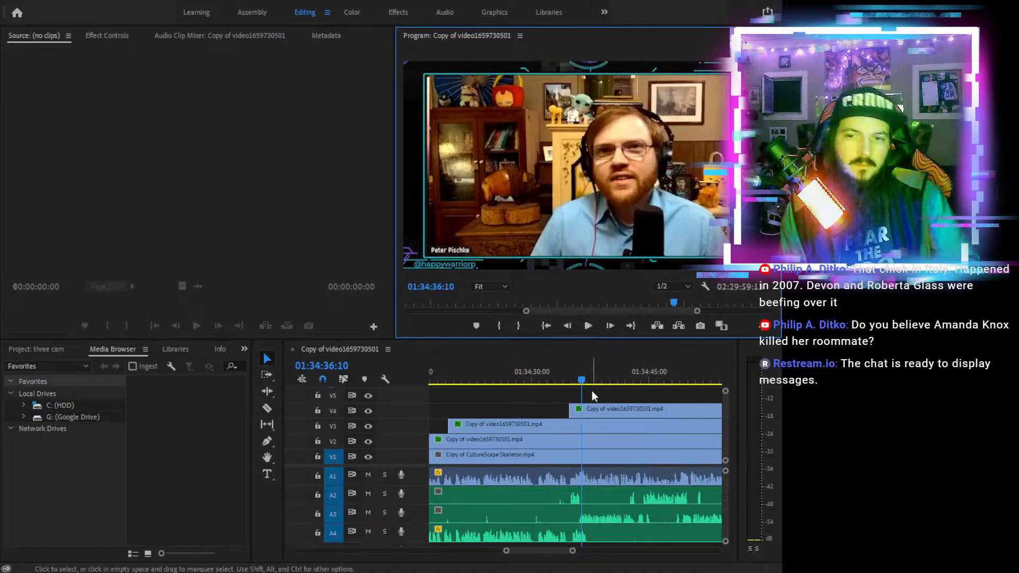
key(c)
click(583, 408)
key(v)
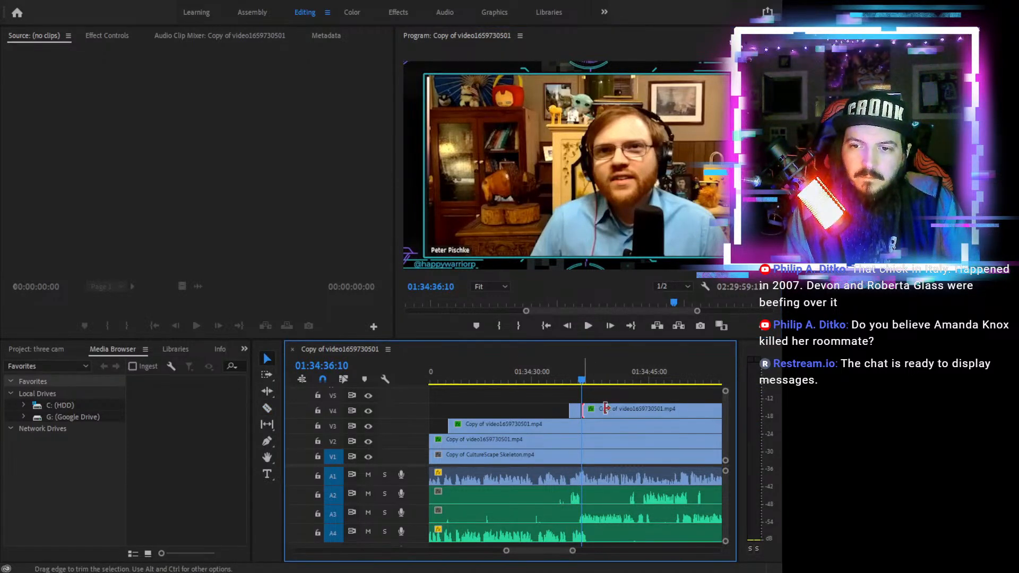
drag(600, 407, 626, 408)
drag(632, 369, 631, 369)
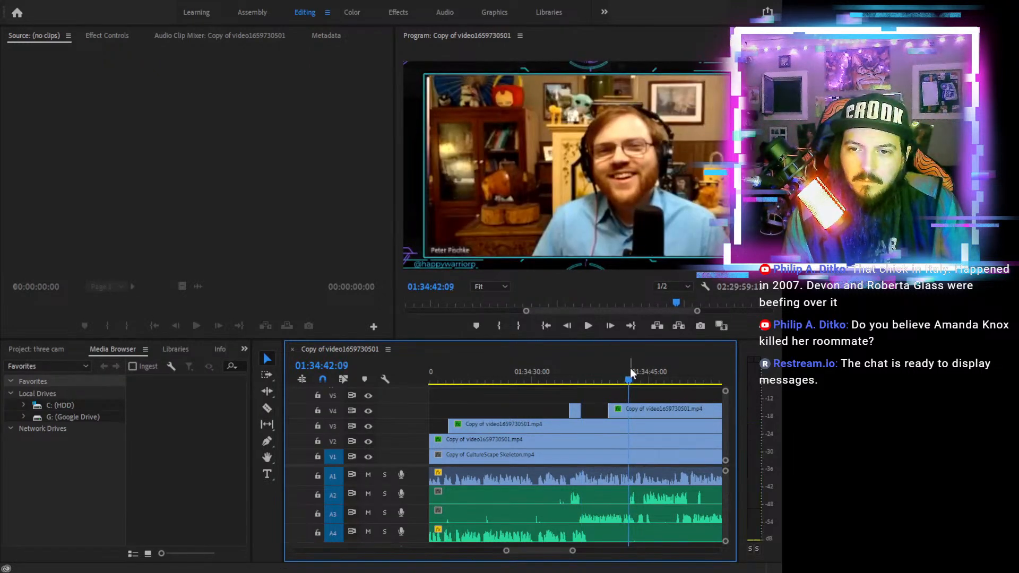
drag(618, 408, 623, 408)
Play back the new V4 edits and trim the V3 clip's start to the beginning of the short V4 piece
click(566, 382)
click(588, 327)
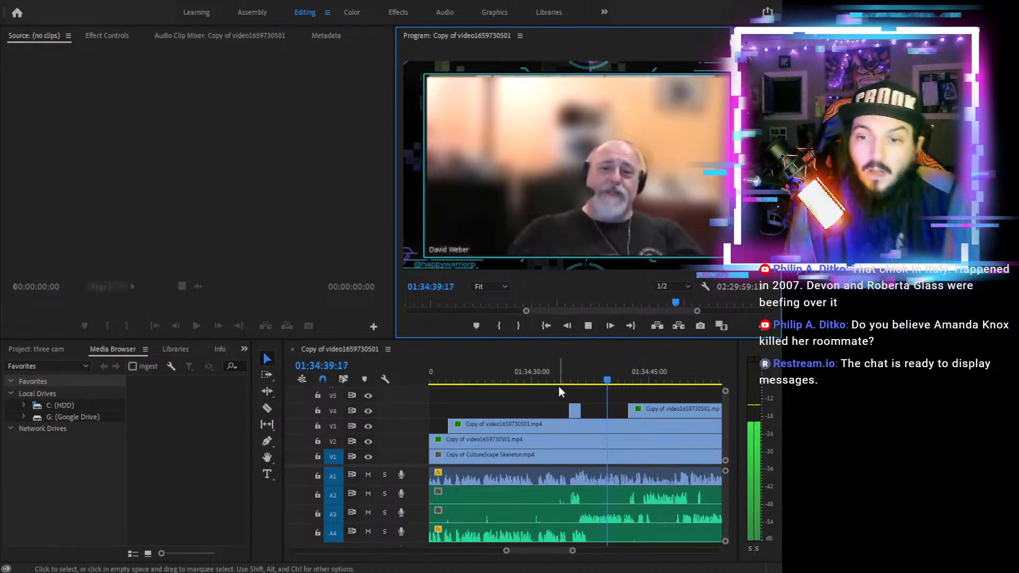
click(454, 425)
drag(455, 426, 559, 421)
Review the edit from 01:34:21:11 onward and place the playhead at 01:34:49:19
drag(460, 370, 464, 370)
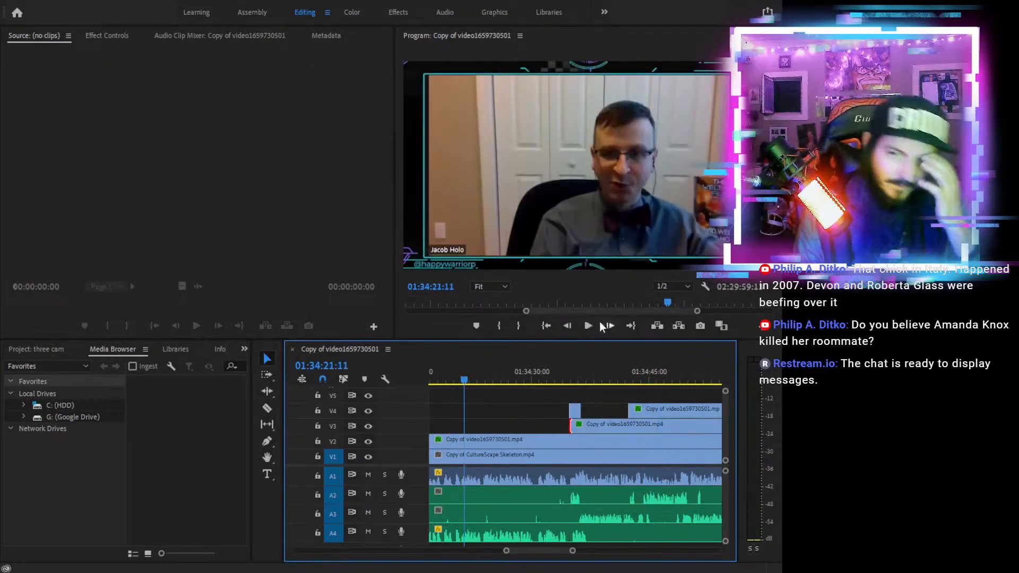
click(587, 325)
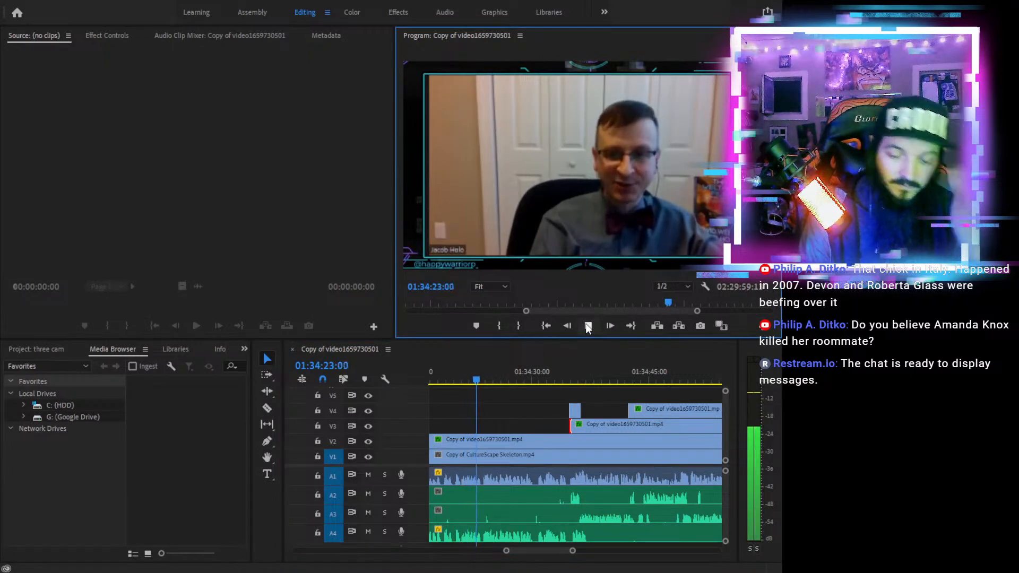
click(527, 378)
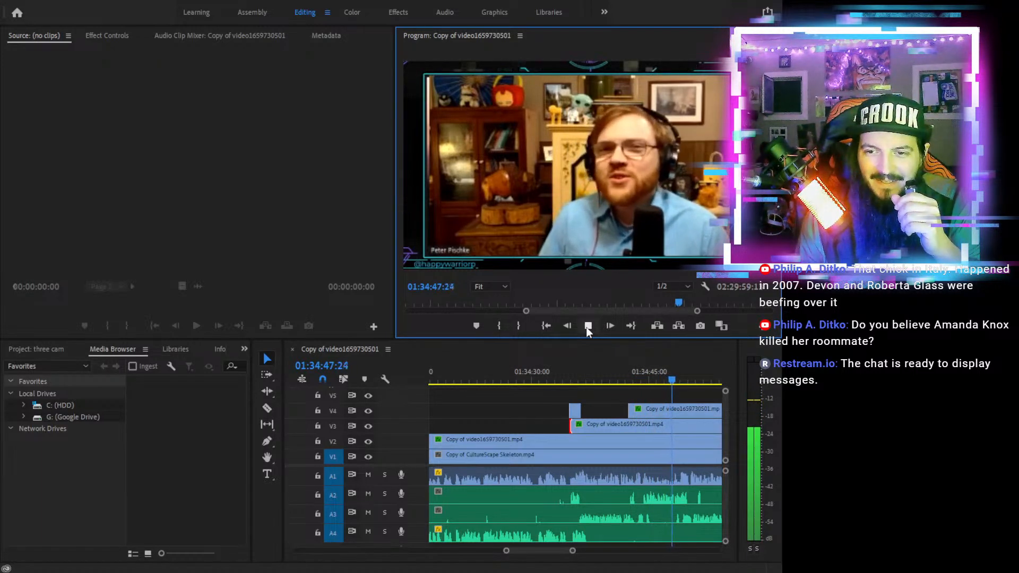
click(587, 326)
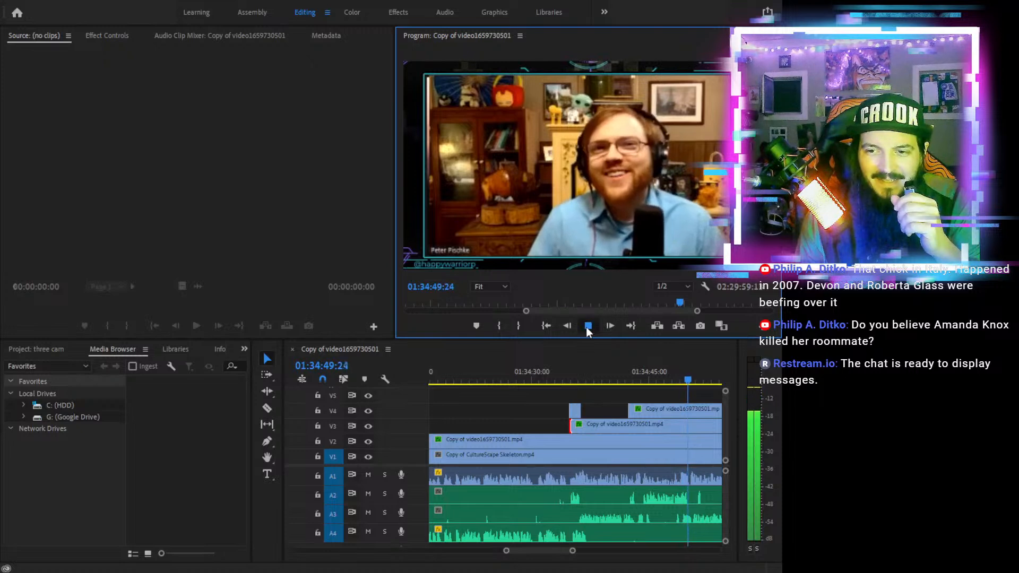
click(672, 380)
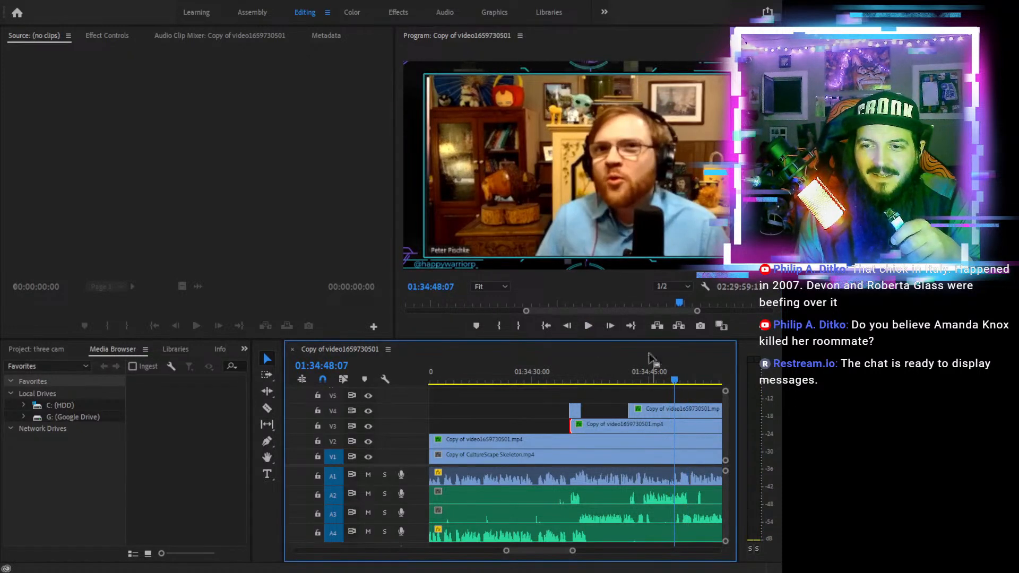
click(588, 326)
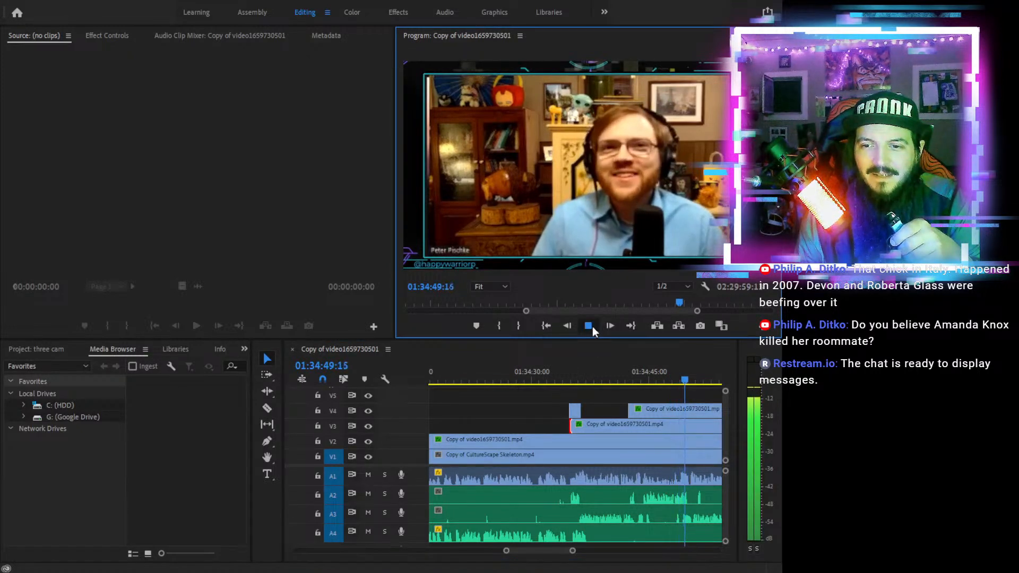
click(592, 327)
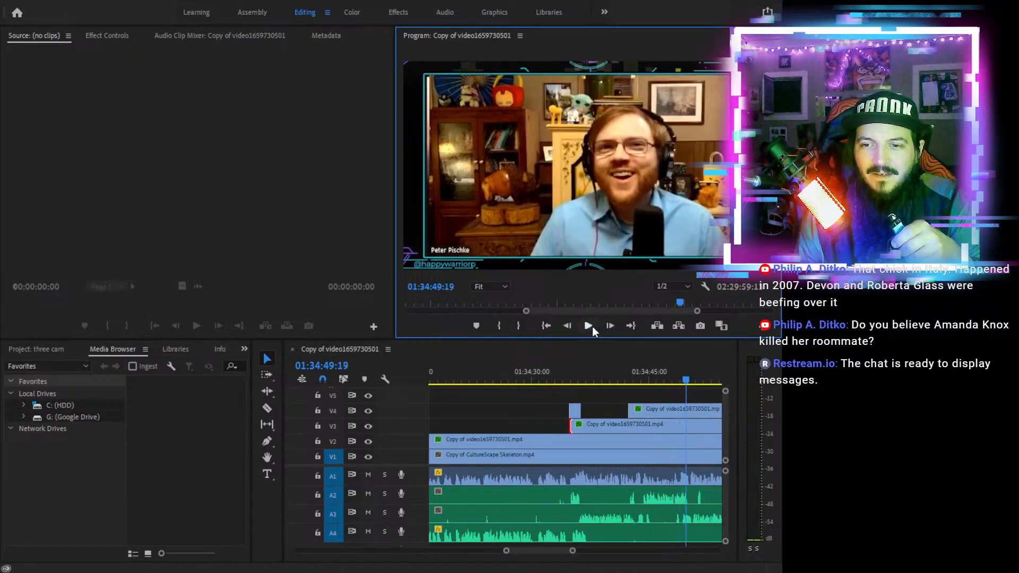
Split the V4 clip at 01:34:49:19 and trim the second piece's start to 01:35:16:02
key(c)
click(687, 410)
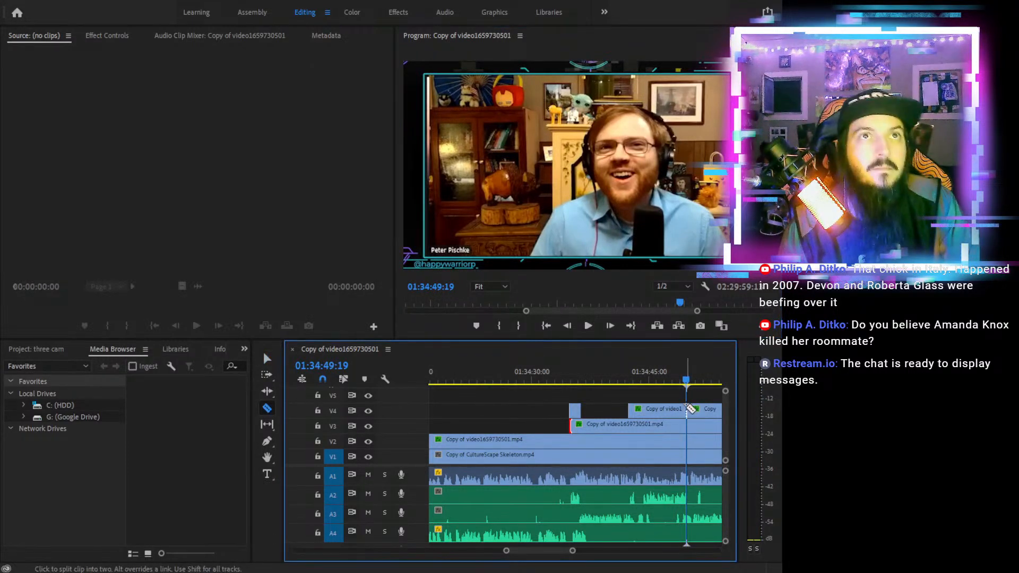
click(695, 380)
key(minus)
key(minus)
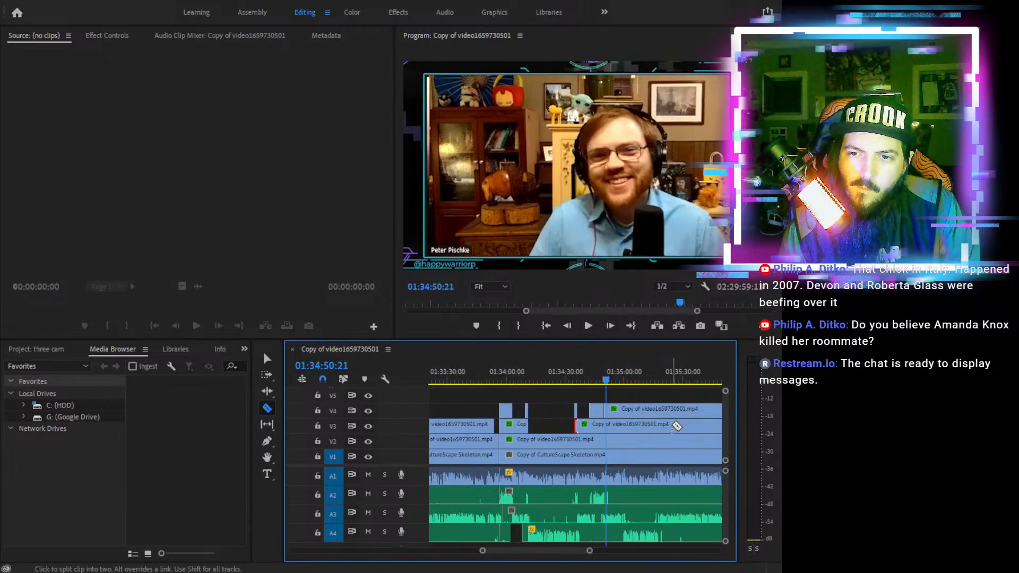
click(655, 380)
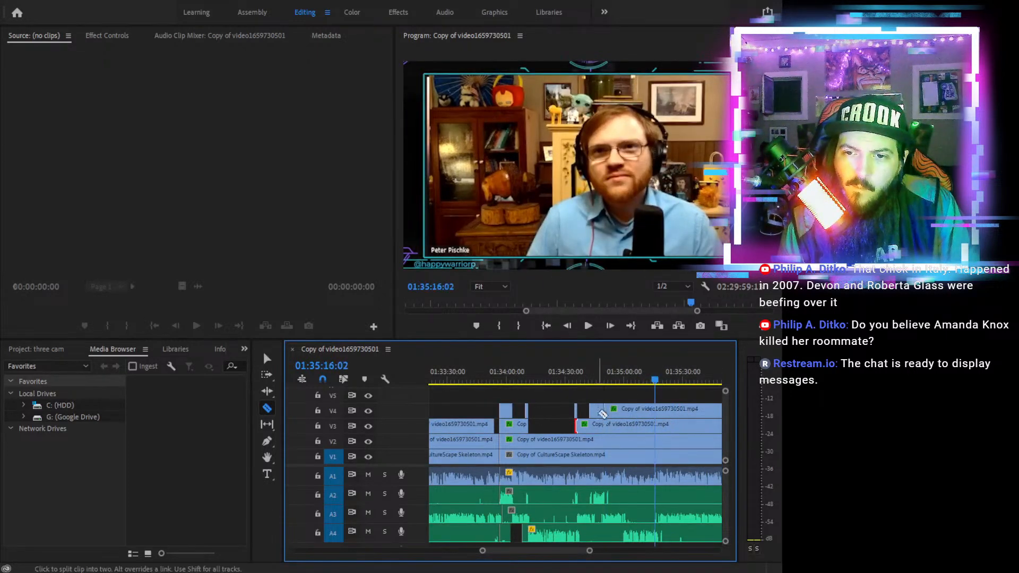
key(v)
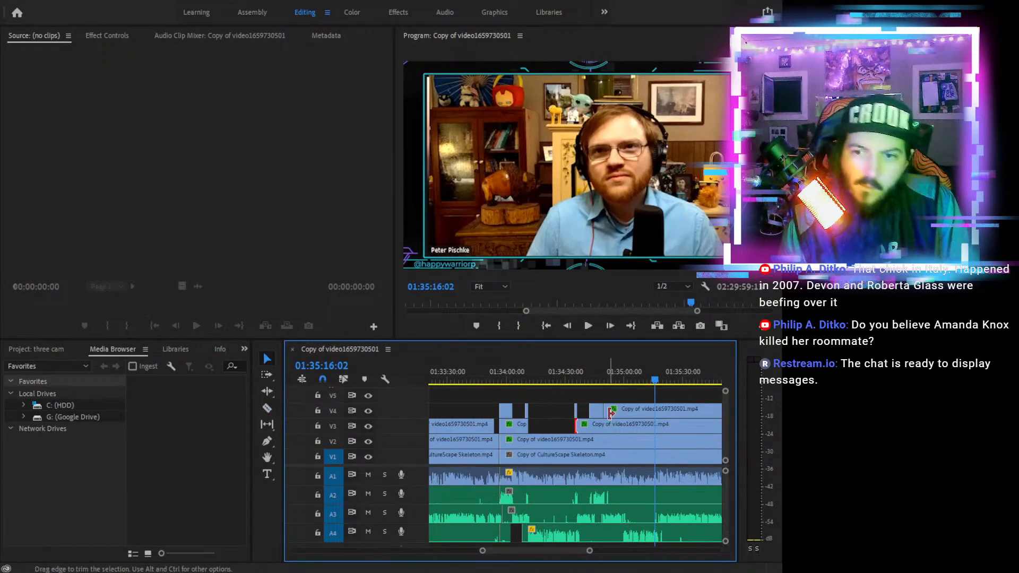
drag(612, 408, 657, 409)
Split the V3 clip at about 01:35:00 and trim the start of the last V4 clip to about 01:44:00
click(588, 372)
click(588, 325)
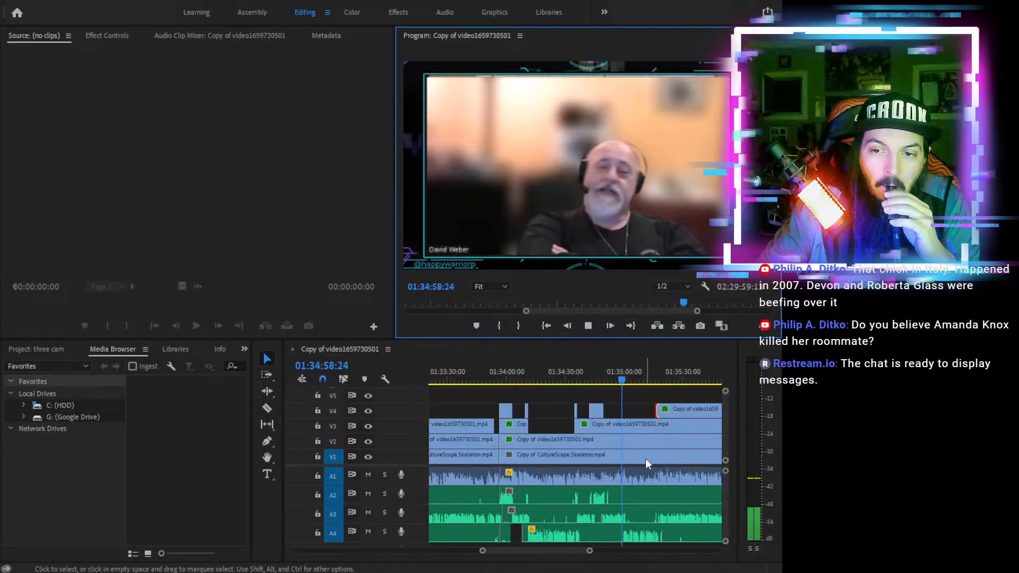
click(619, 379)
drag(618, 380, 625, 380)
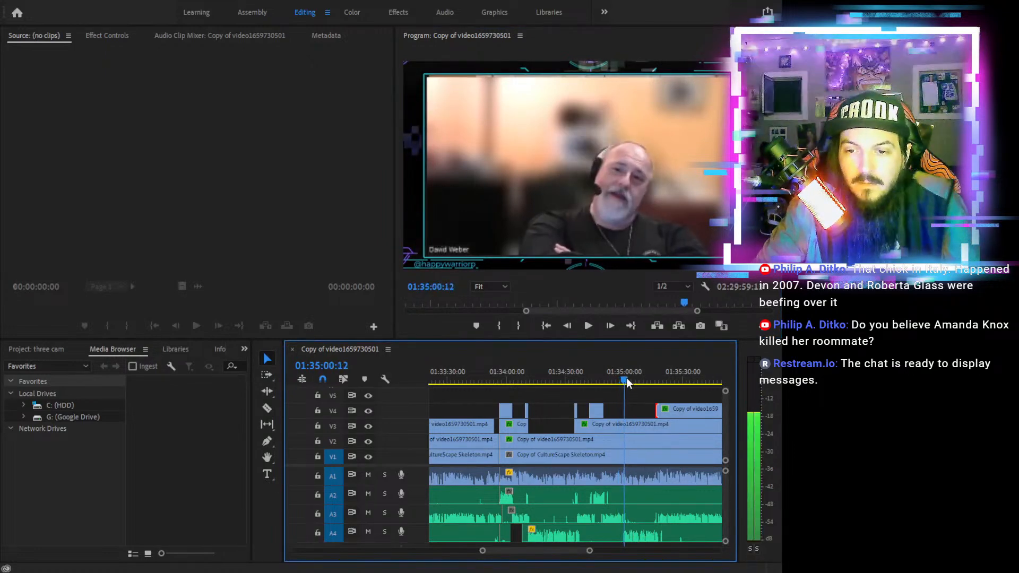
key(c)
click(623, 425)
key(v)
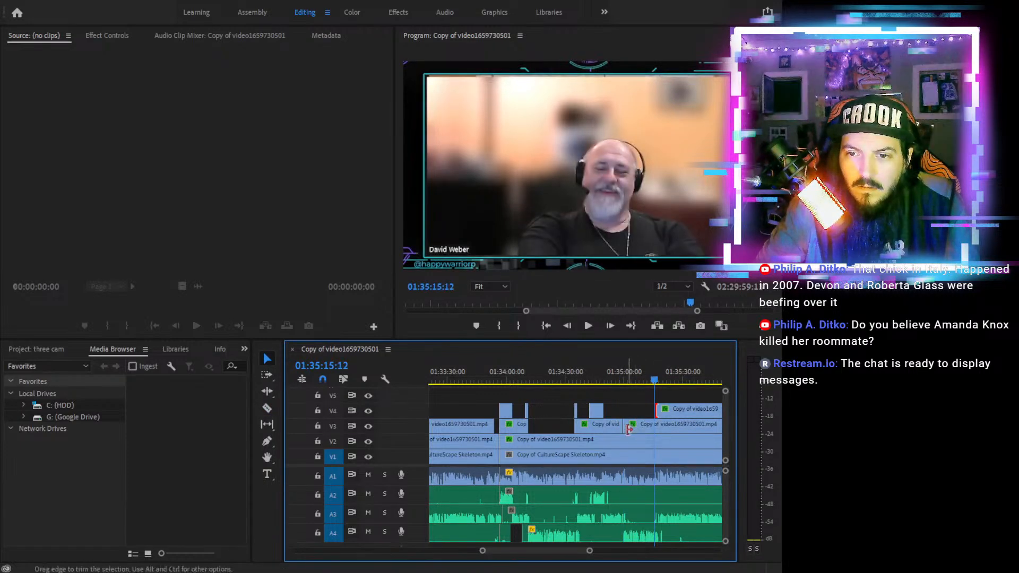
drag(642, 427, 584, 408)
Split the A2 audio clip at about 01:43:00 and trim the second piece's start to about 01:44:00
click(578, 381)
drag(547, 374, 474, 373)
click(588, 327)
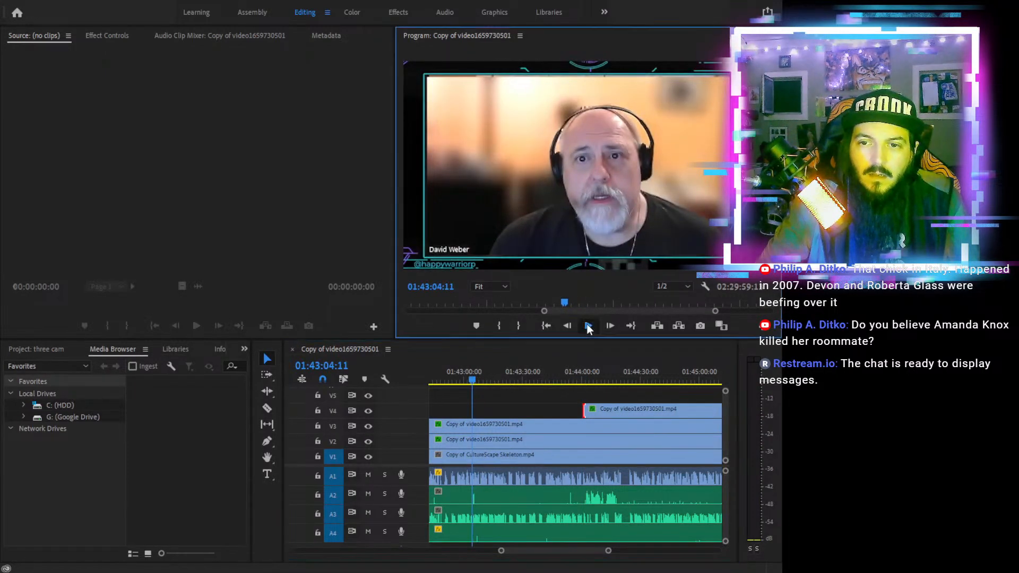
click(588, 327)
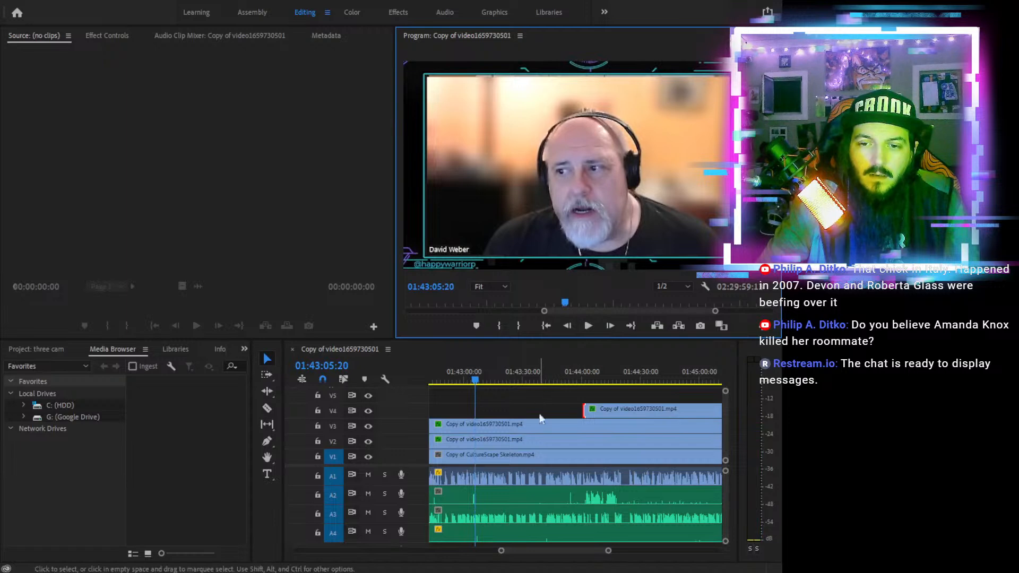
key(c)
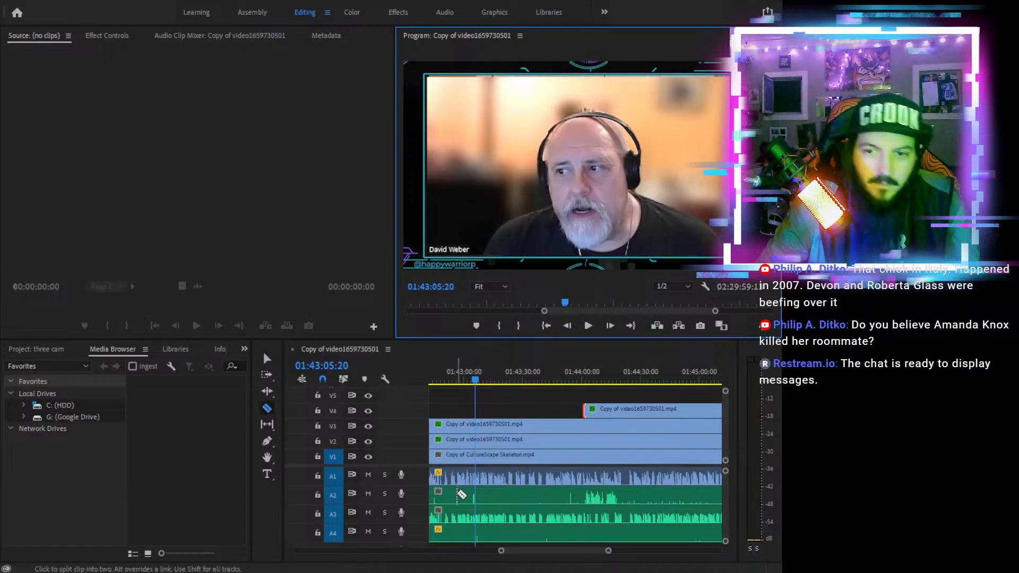
click(466, 494)
key(v)
drag(465, 494, 584, 494)
Locate the earlier A2 speech and extend the V4 clip's start back to 01:42:09:06
drag(508, 371, 626, 412)
click(588, 326)
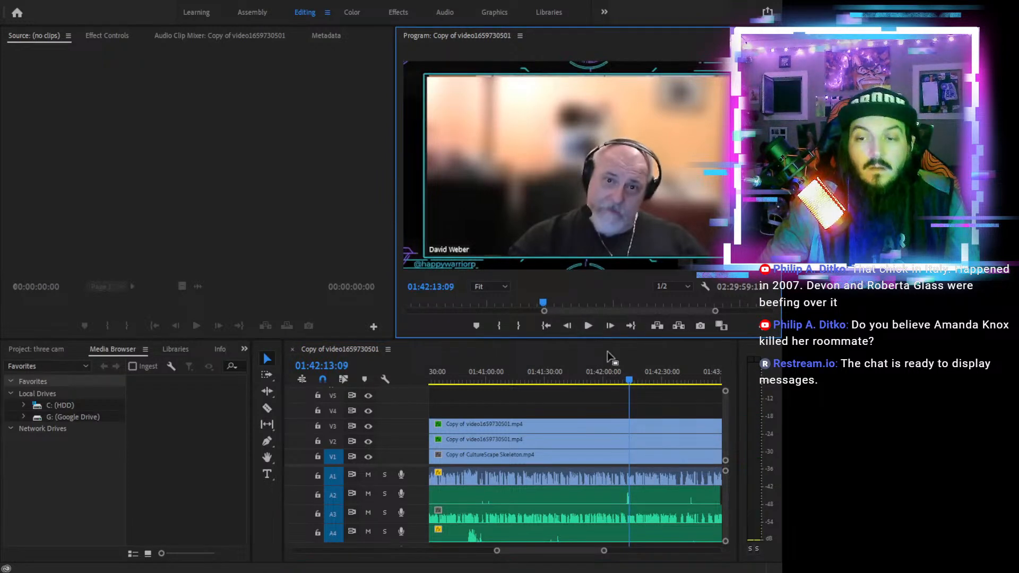
click(622, 381)
key(minus)
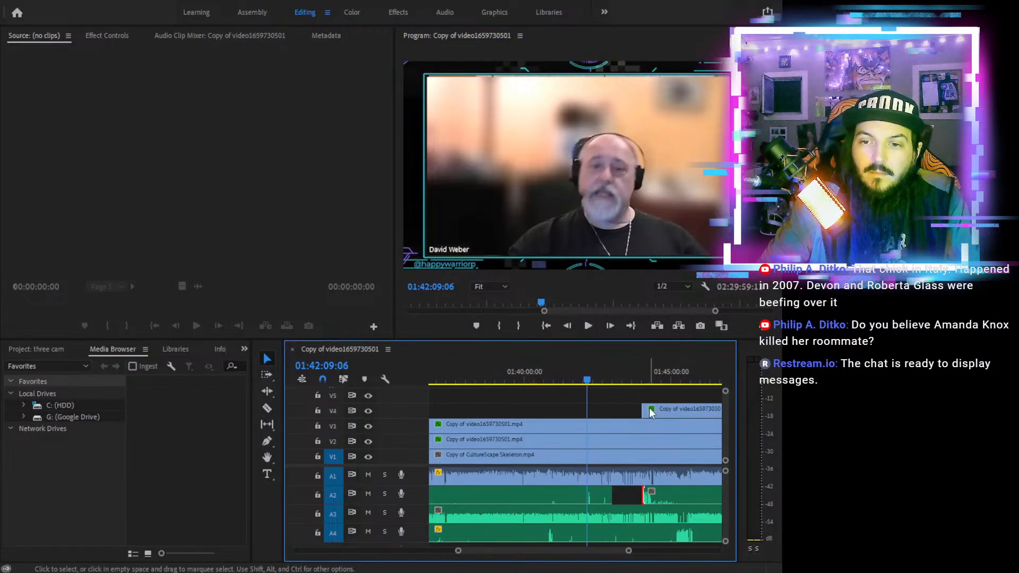
drag(645, 409, 588, 410)
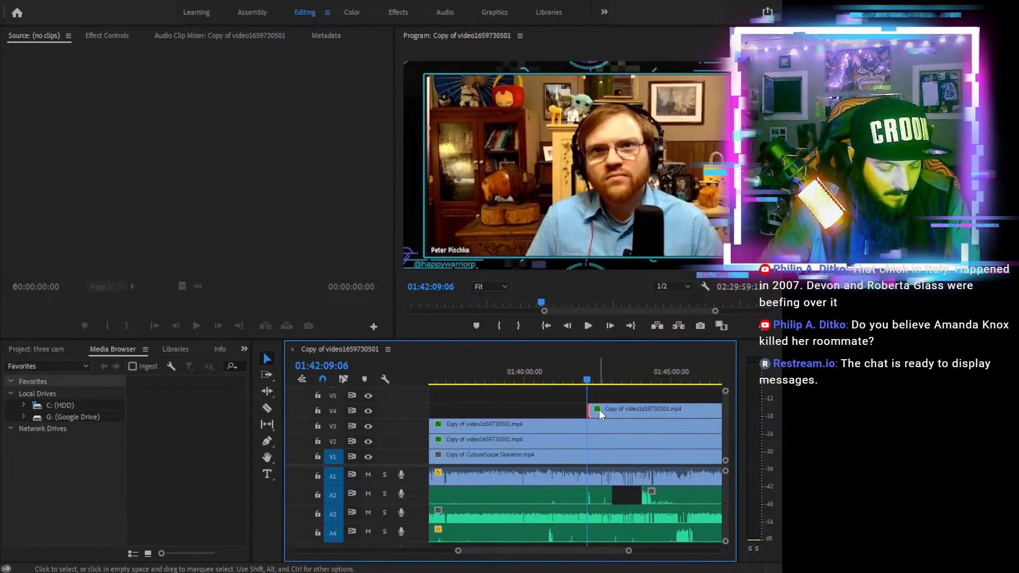
Play back the start of the V4 clip and trim it to 01:42:11:16
key(equal)
key(equal)
key(equal)
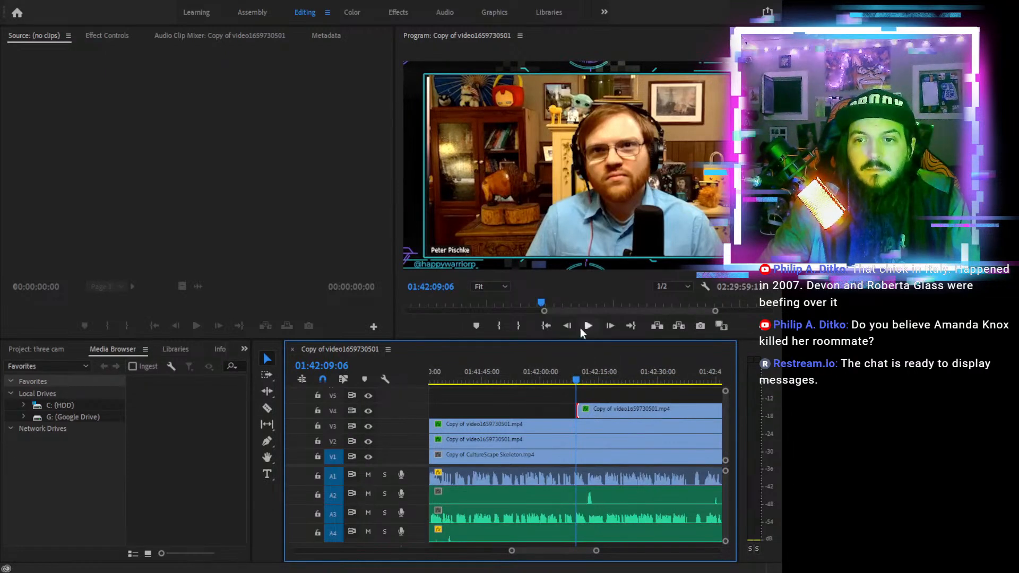
click(586, 328)
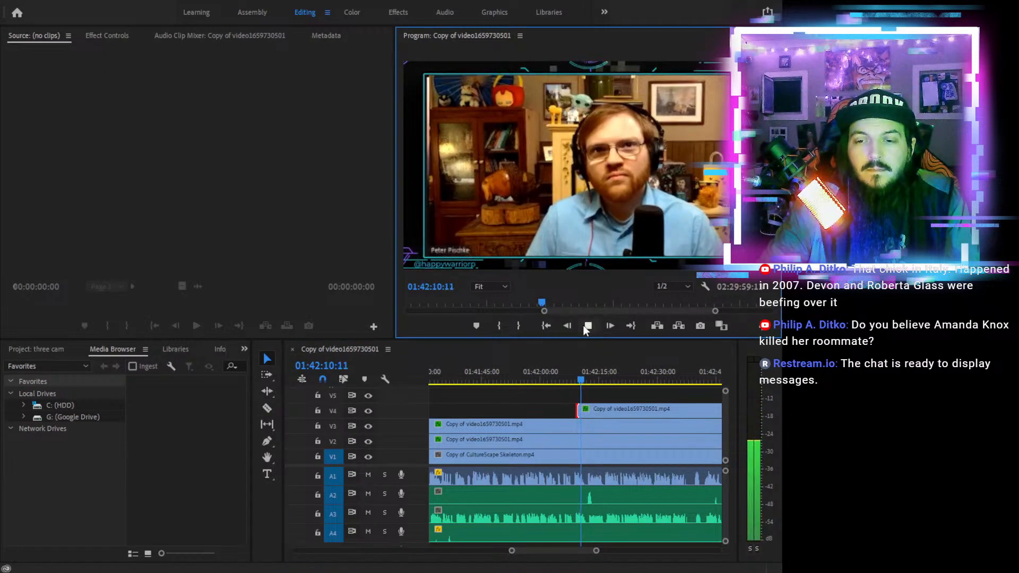
click(586, 328)
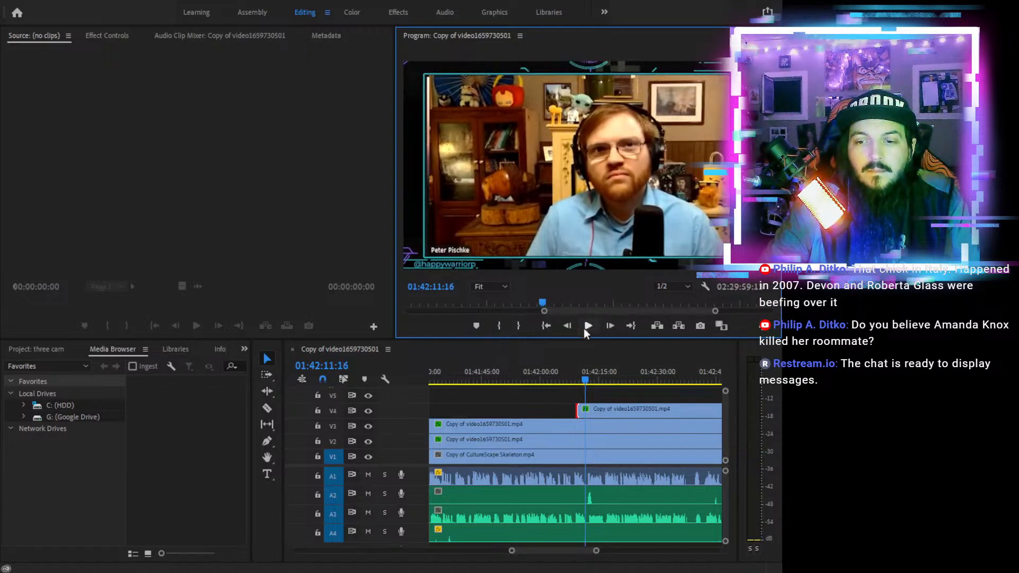
drag(579, 409, 587, 409)
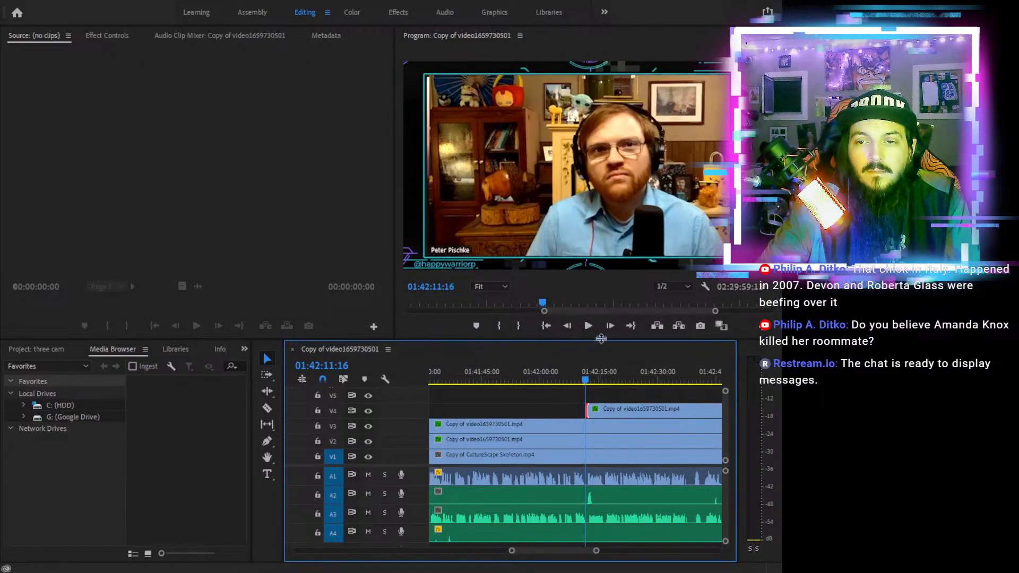
Split the V4 clip at 01:42:14:10 and trim the second piece's start to about 01:44:00
click(588, 326)
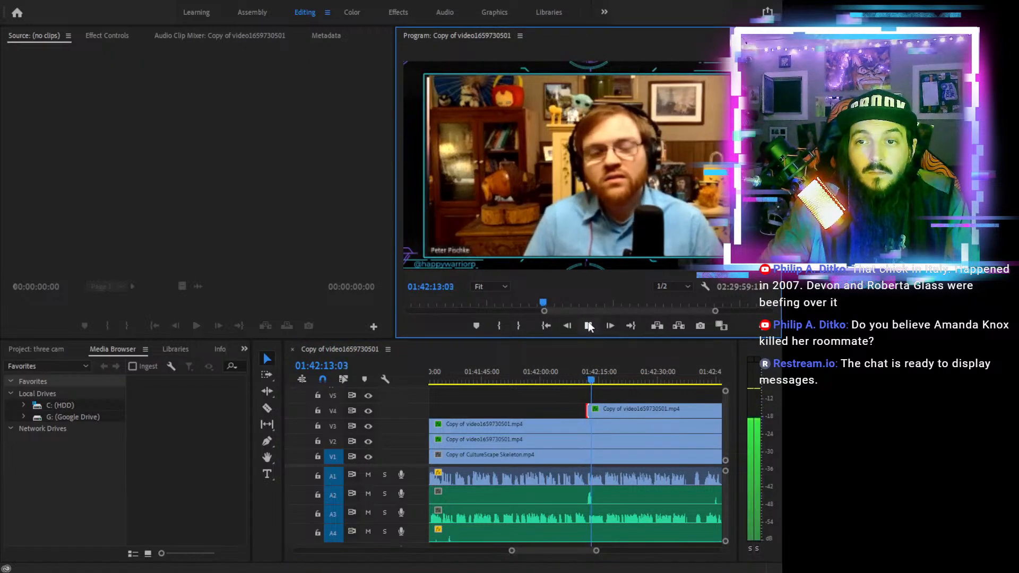
click(588, 326)
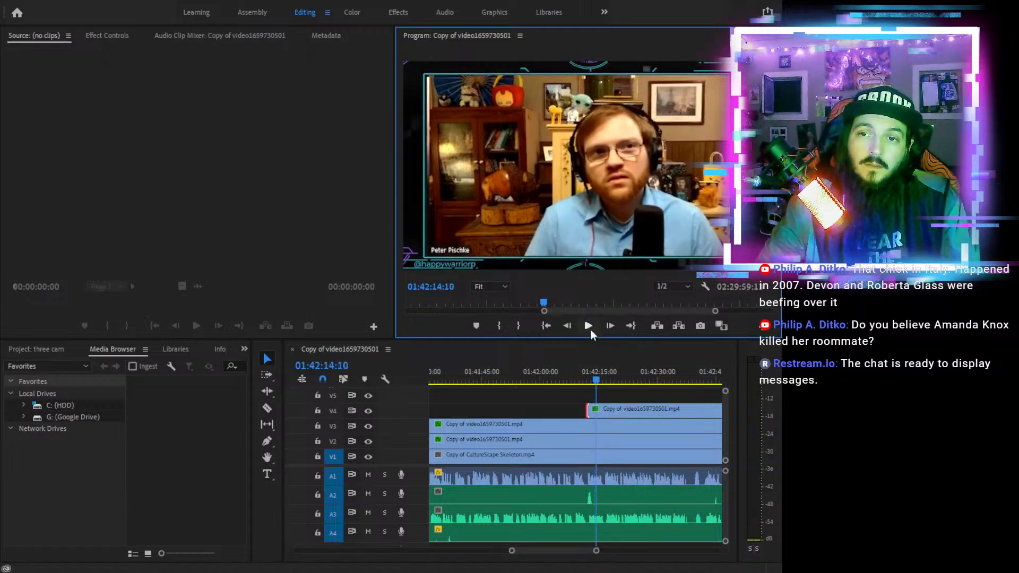
key(c)
click(599, 412)
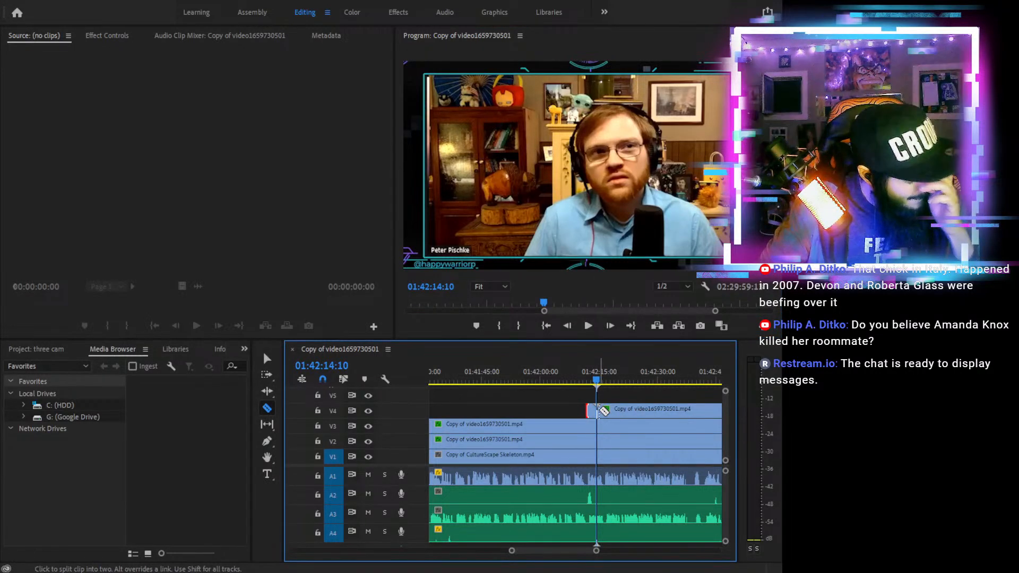
key(minus)
key(minus)
key(minus)
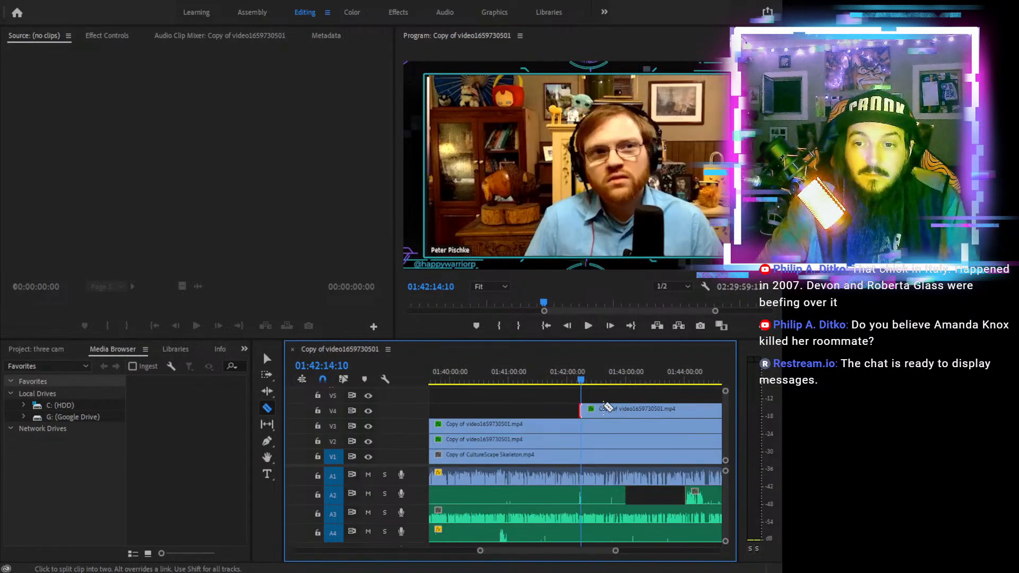
key(v)
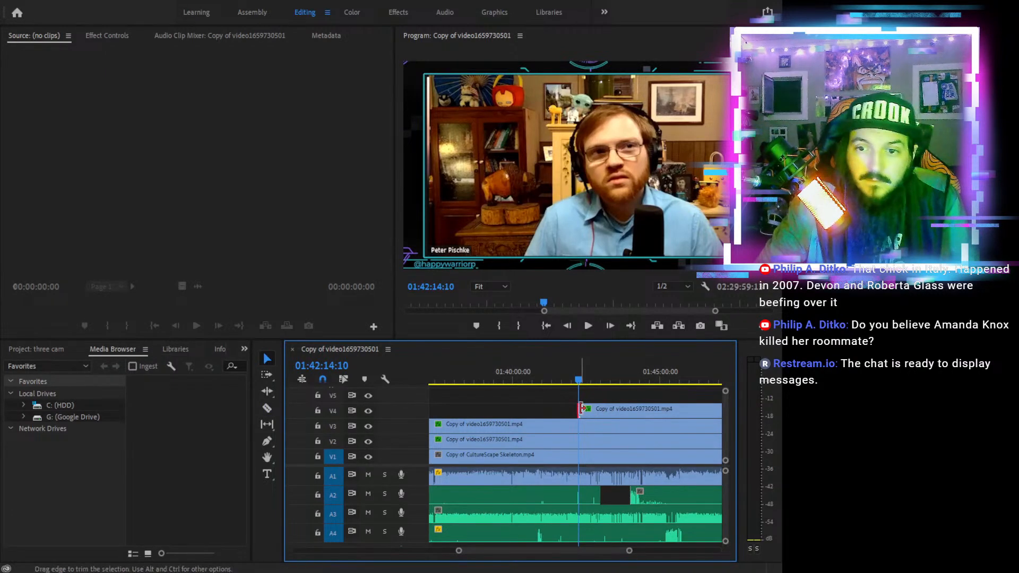
click(581, 409)
drag(595, 409, 628, 412)
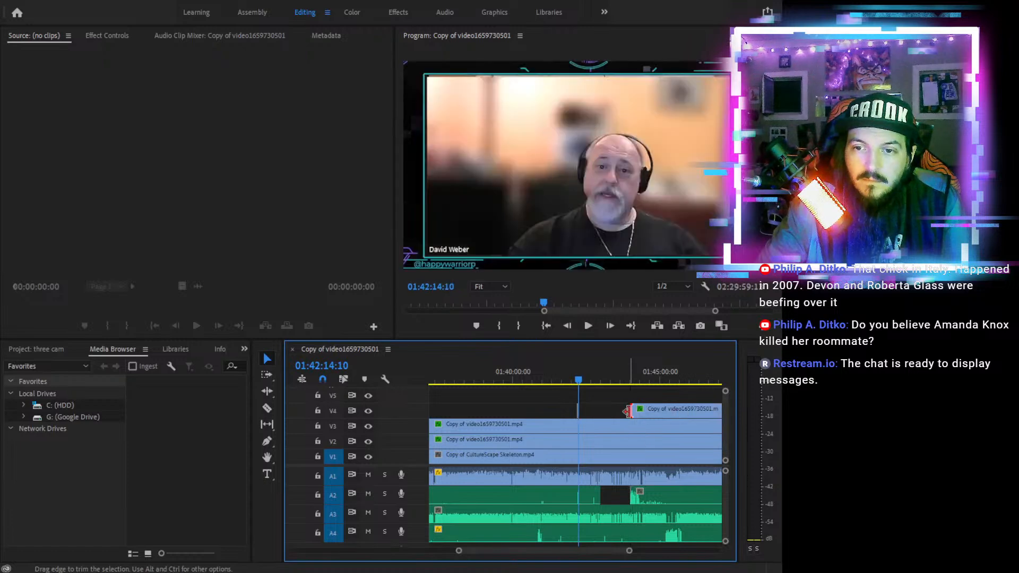
Split the V3 clip at 01:36:04:04 and trim the second piece's start to about 01:36:18
drag(570, 367, 547, 390)
click(588, 325)
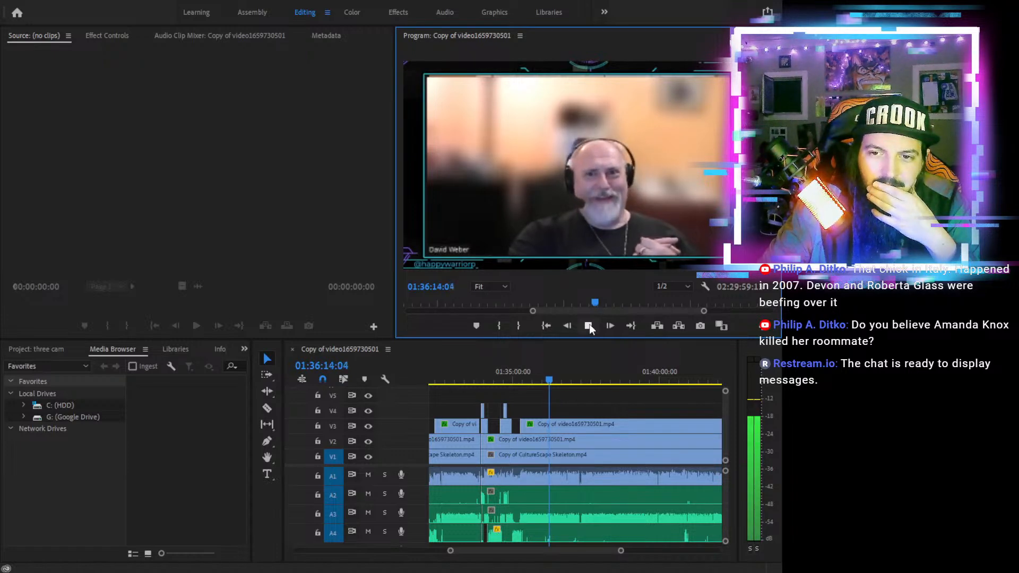
drag(537, 378, 544, 378)
key(space)
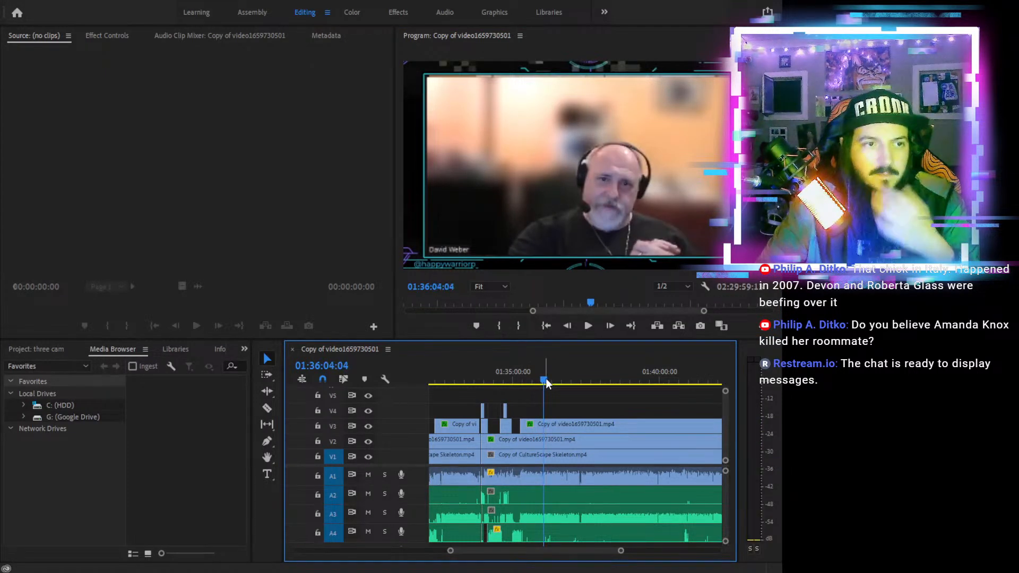
key(equal)
key(equal)
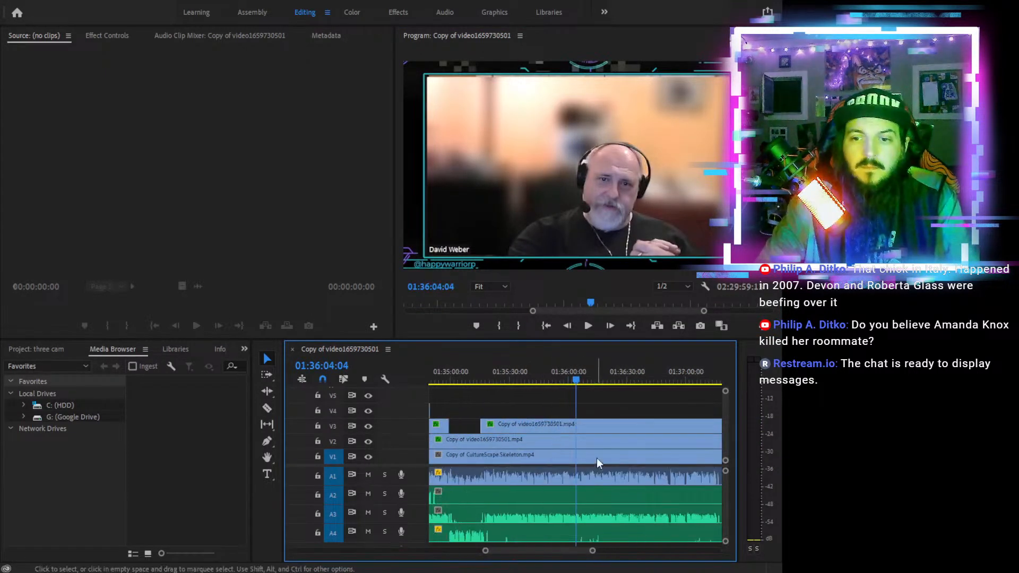
key(c)
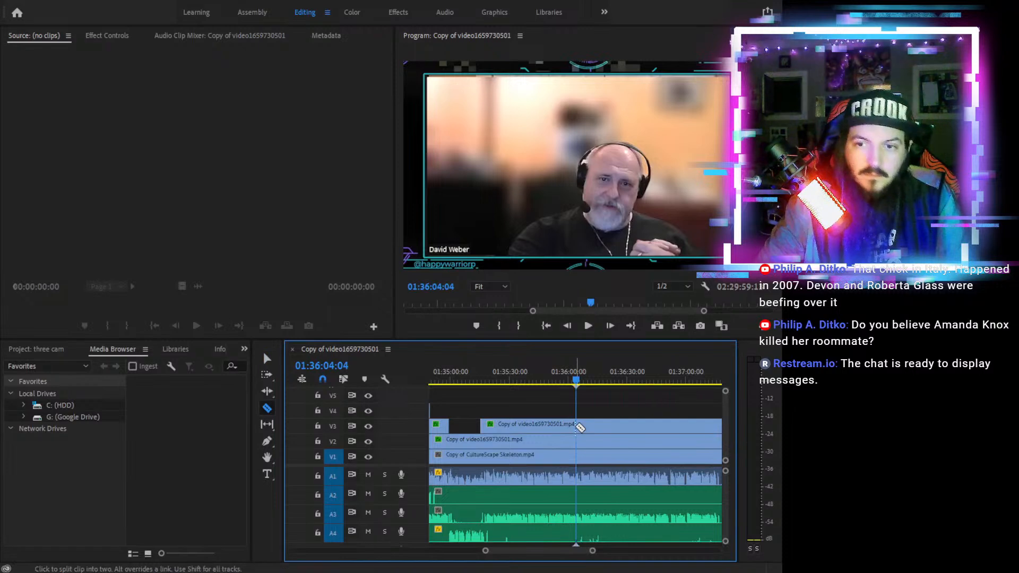
click(576, 425)
key(v)
drag(580, 425, 606, 425)
Play back the V3 gap after 01:36:04:04 and extend the second piece's start back to about 01:36:11
click(587, 326)
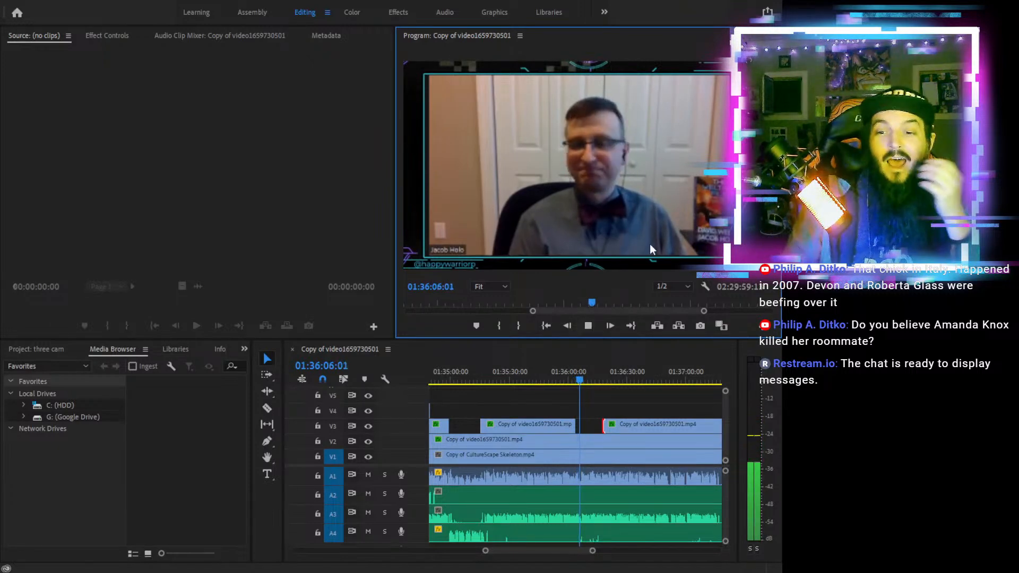
click(601, 425)
drag(601, 425, 589, 426)
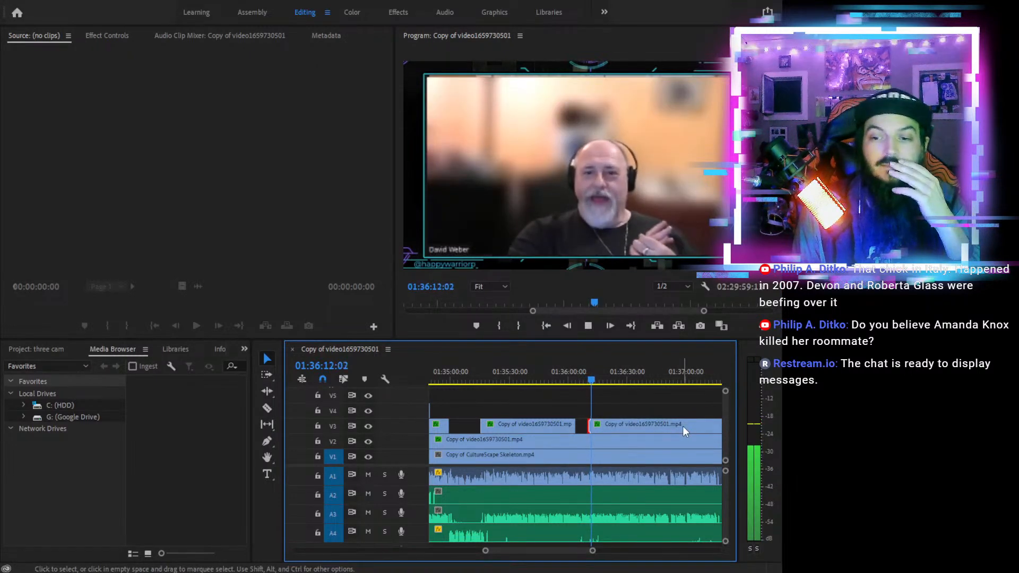
Split the V3 clip at 01:40:49:13 and trim the second piece's start to about 01:40:59
mouse_move(603, 378)
mouse_down()
mouse_move(778, 384)
mouse_move(622, 385)
mouse_up()
key(c)
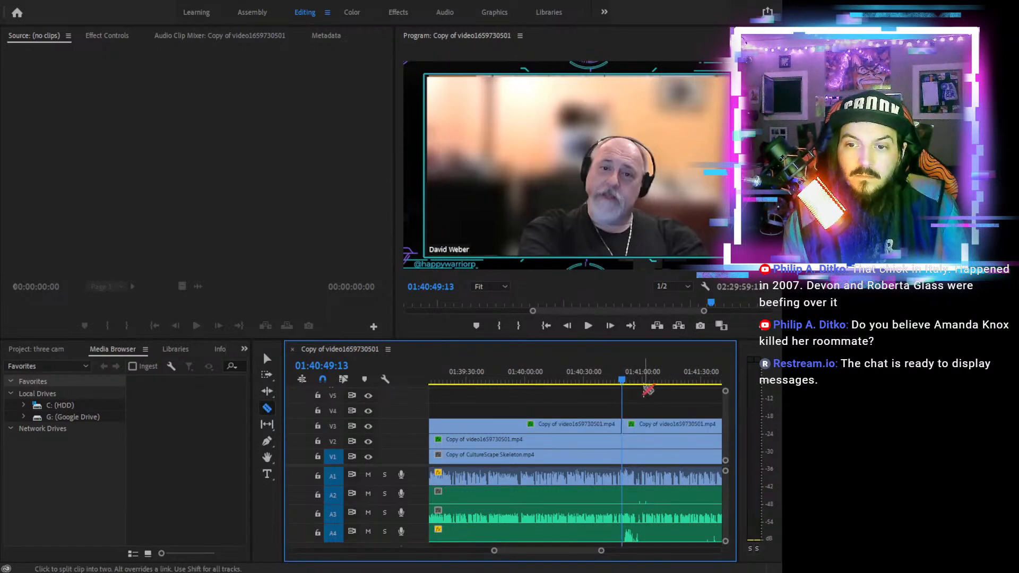
click(640, 383)
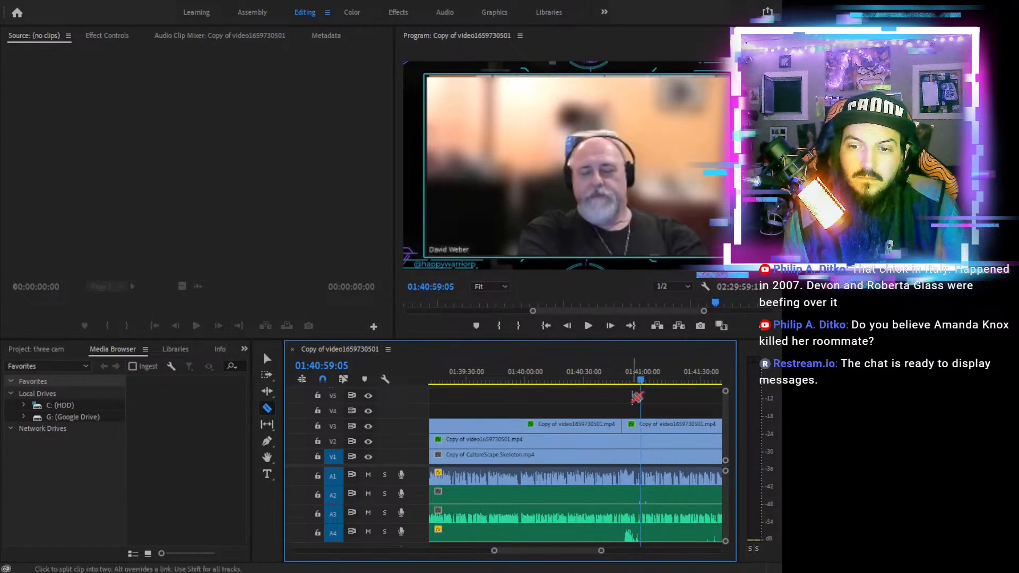
key(v)
drag(623, 424, 642, 424)
Play back the transition into the new V3 gap and extend the first piece's end to 01:40:50:17
click(602, 379)
click(589, 326)
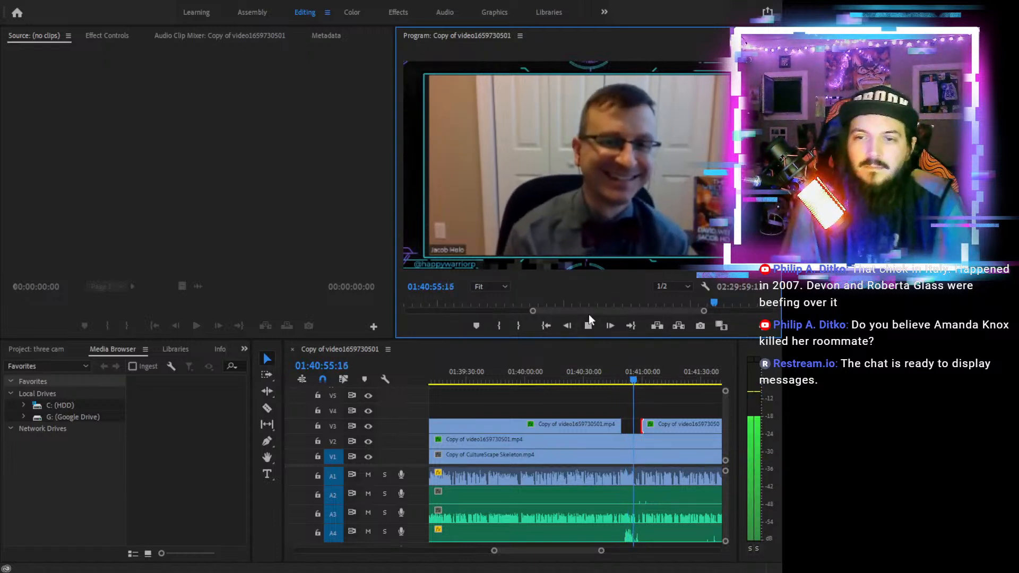
click(588, 325)
click(621, 371)
click(592, 323)
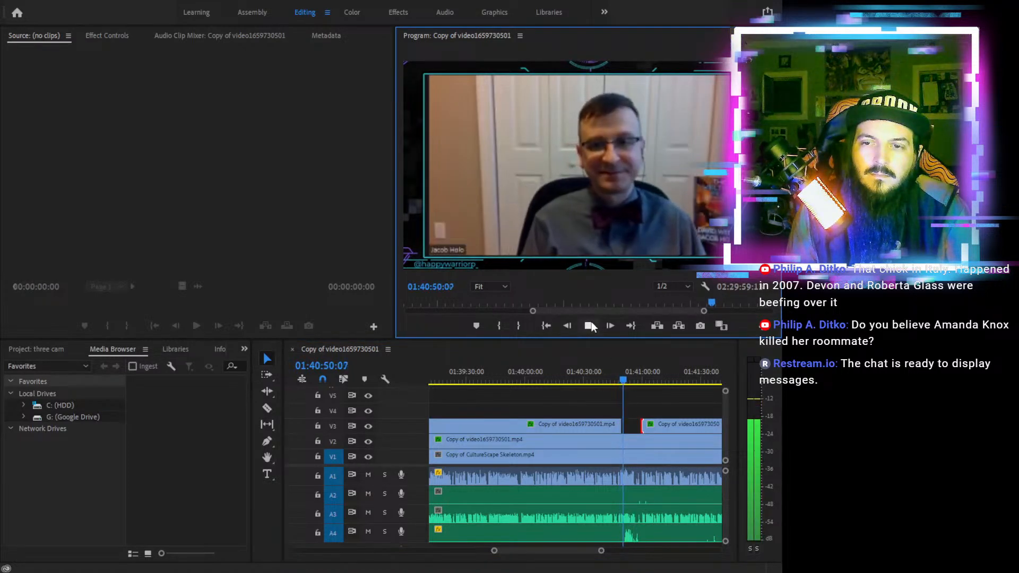
click(589, 325)
drag(620, 423, 623, 424)
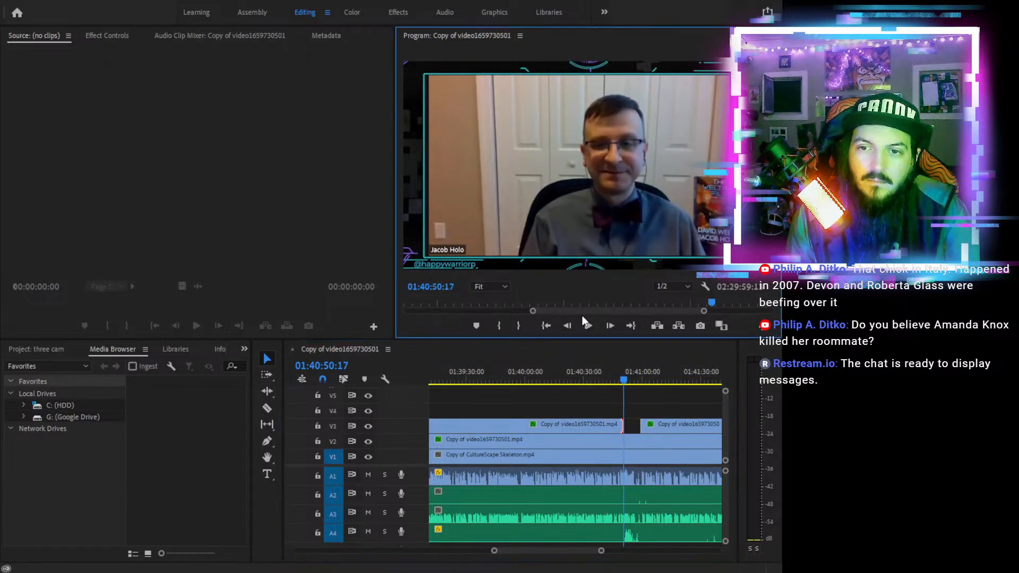
Review the V3 gap and extend the second piece's start back to about 01:40:54:08
drag(613, 371, 616, 371)
click(587, 328)
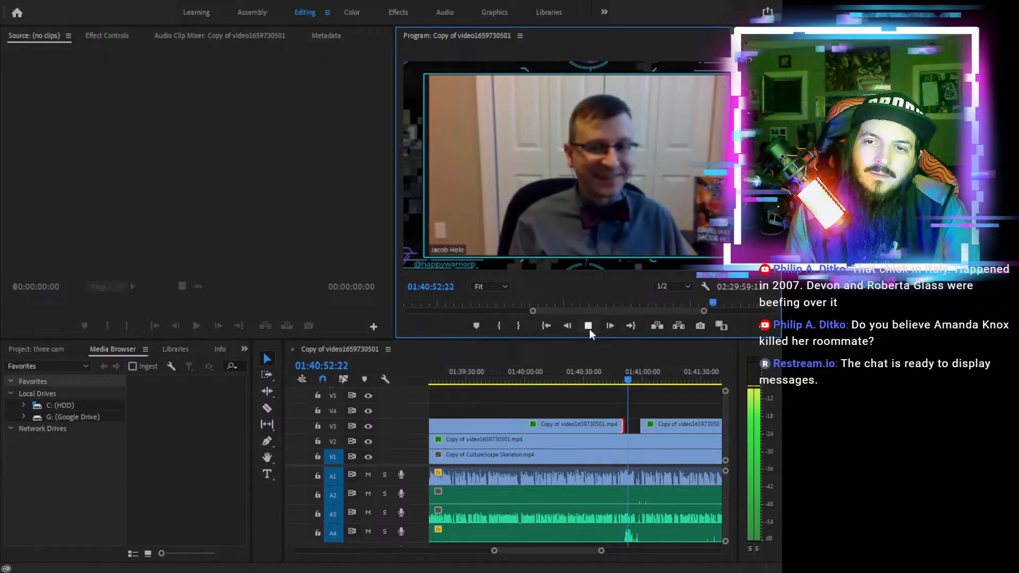
click(589, 329)
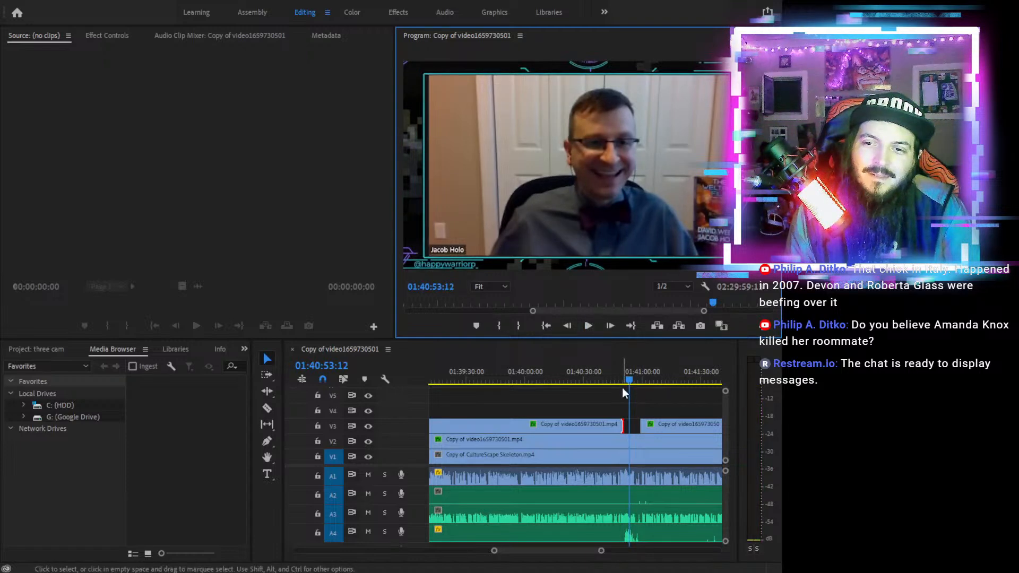
click(588, 326)
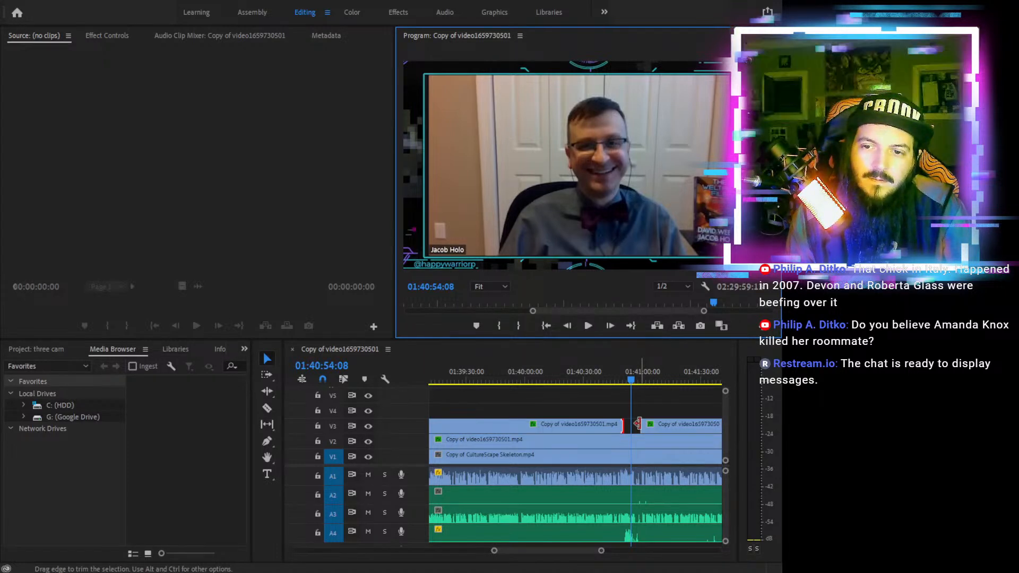
click(641, 424)
click(588, 326)
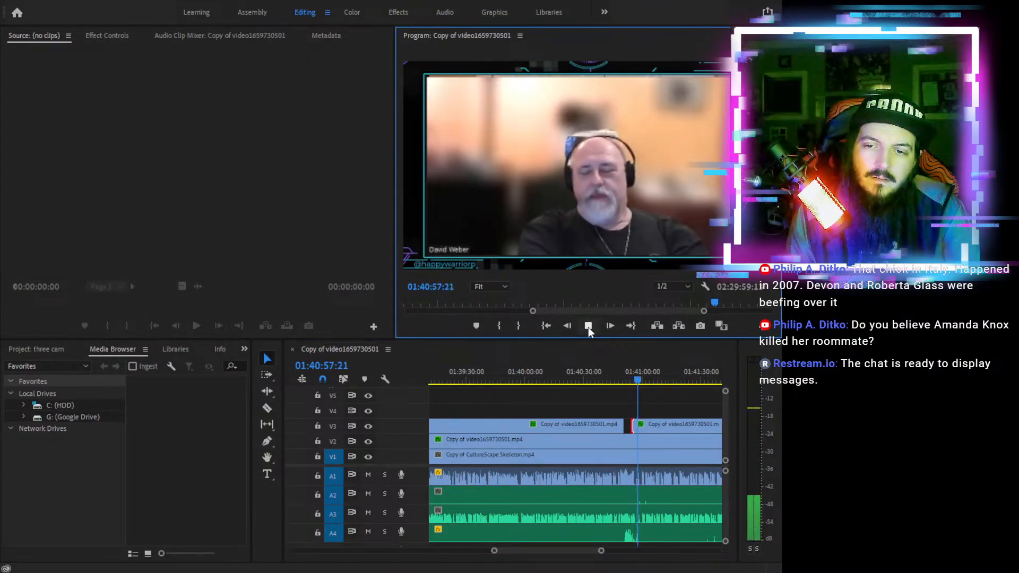
click(589, 325)
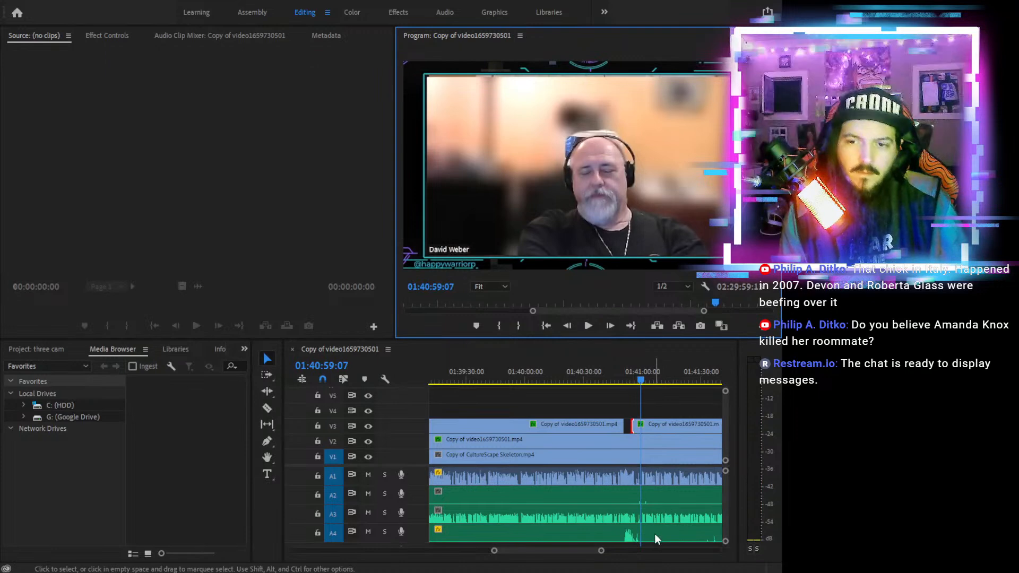
Split the A4 audio clip at 01:40:56:09 and trim the second piece's start to about 01:41:02
key(c)
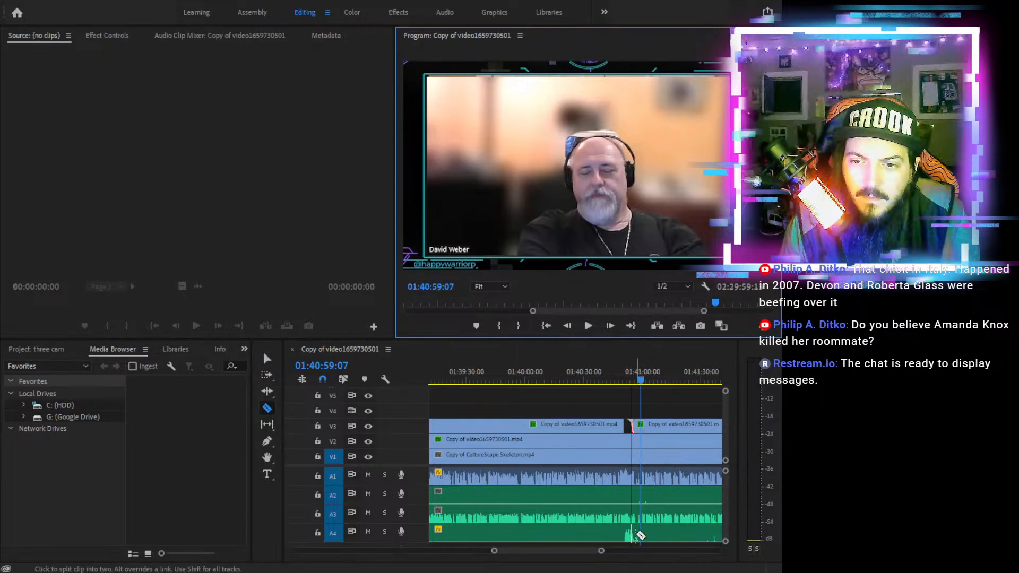
drag(639, 378, 635, 379)
click(635, 535)
key(v)
drag(640, 531, 651, 532)
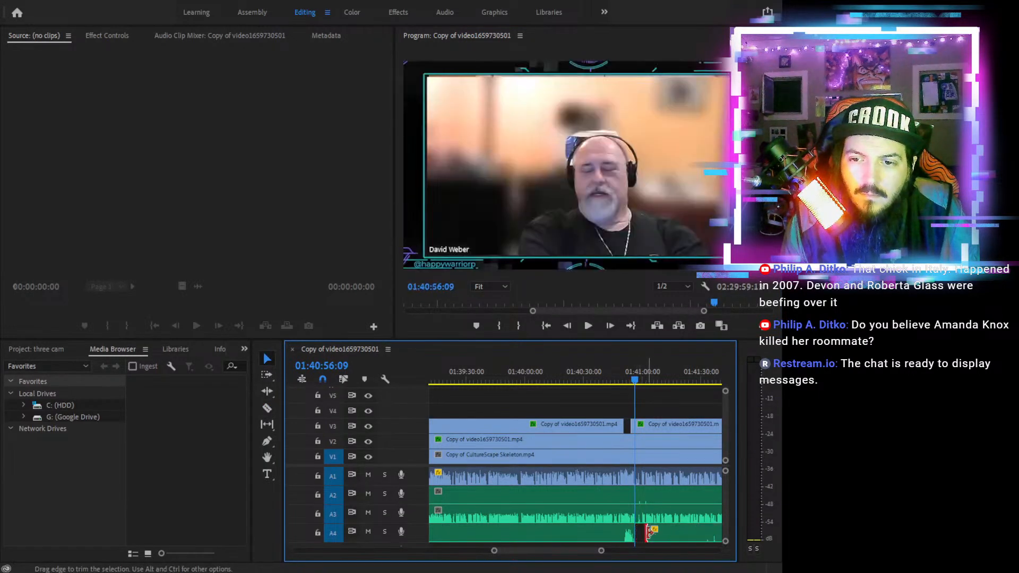
Play back the short V4 insert and the following speech, and trim the A2 piece's end back to about 01:42:40
drag(628, 371, 560, 404)
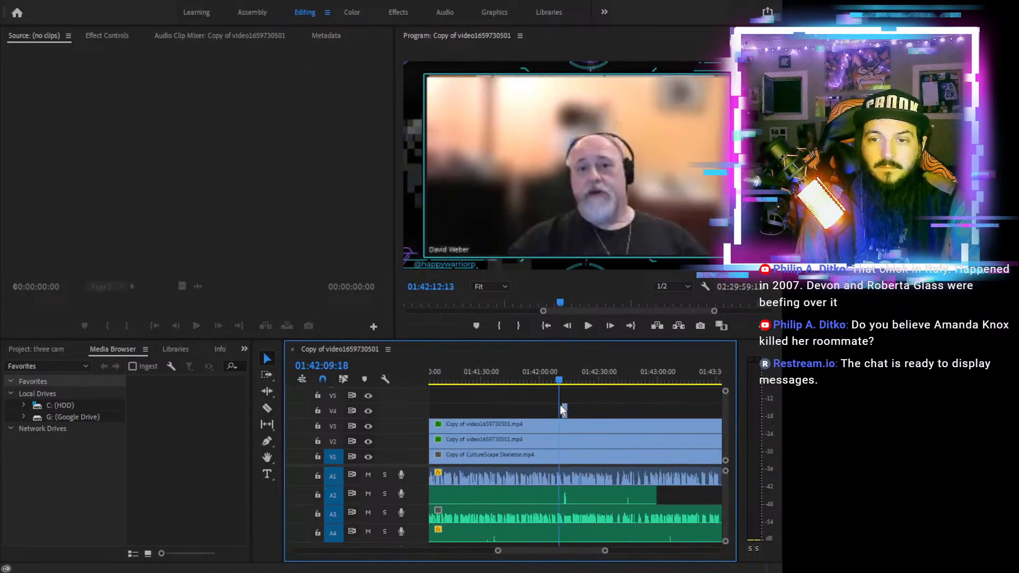
click(588, 325)
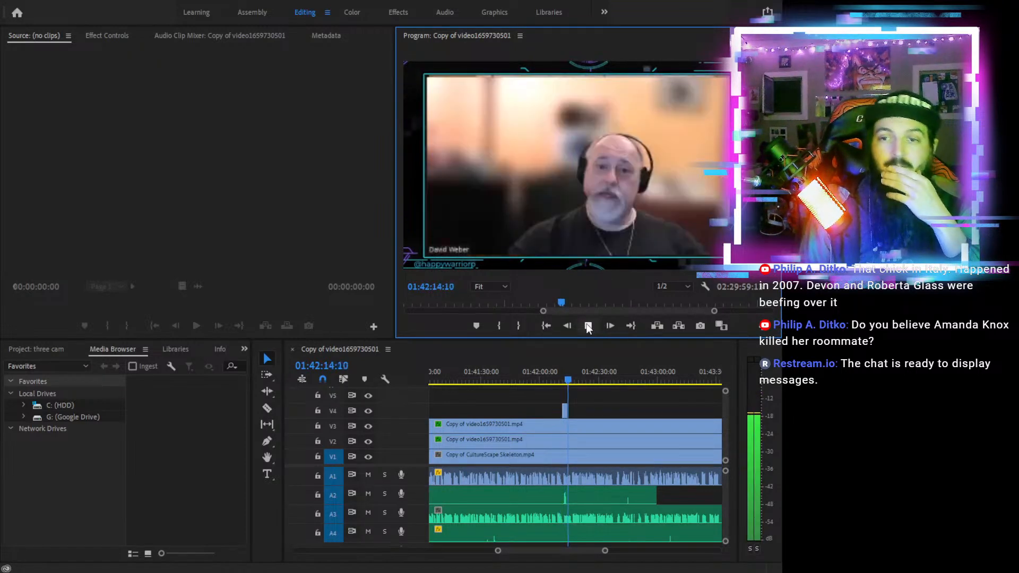
click(588, 326)
drag(582, 378, 517, 402)
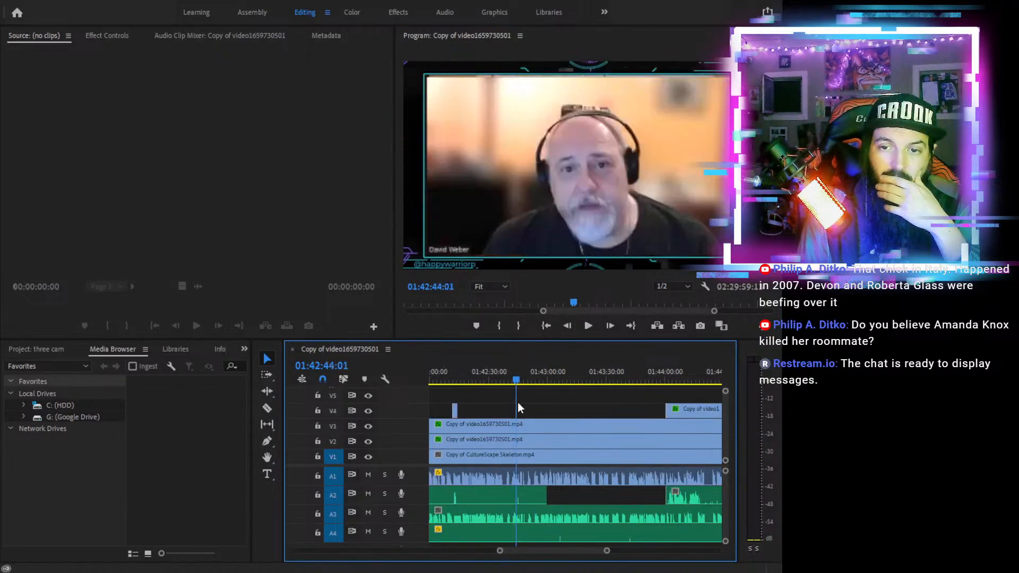
click(588, 325)
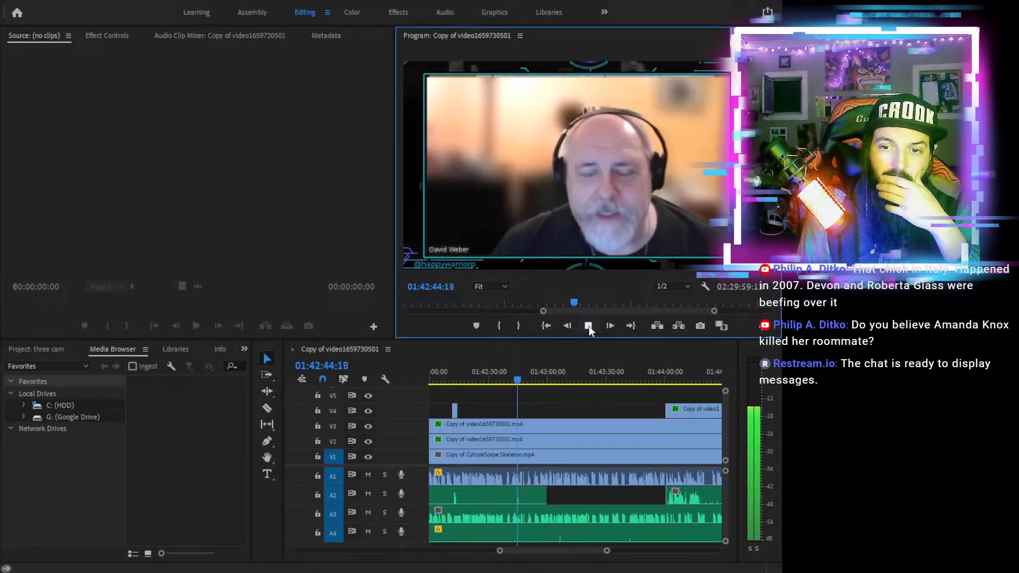
click(588, 325)
drag(546, 495, 508, 495)
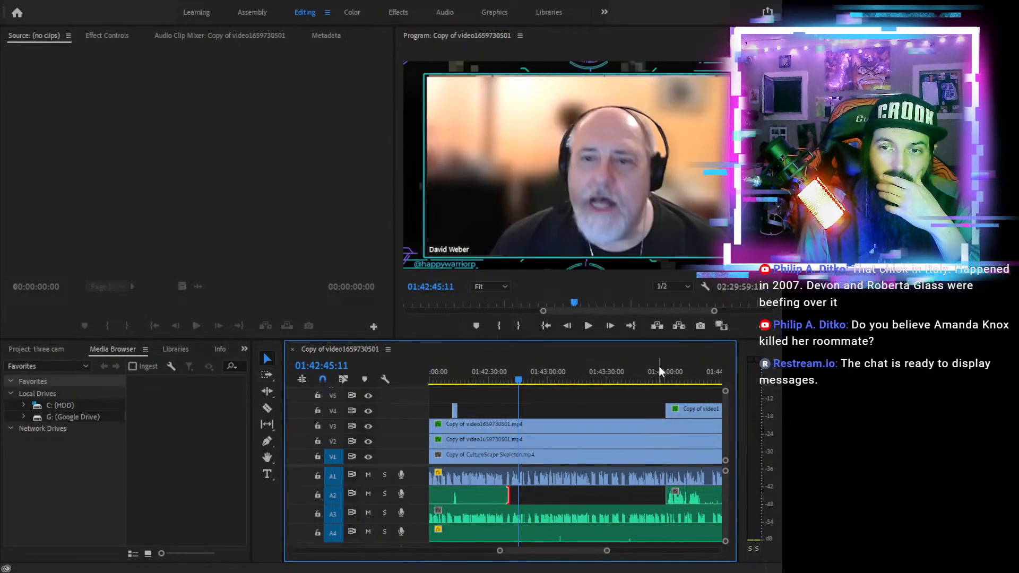
Find where speech resumes on A2 and trim the starts of the A2 and V4 clips to 01:44:02:12
click(587, 327)
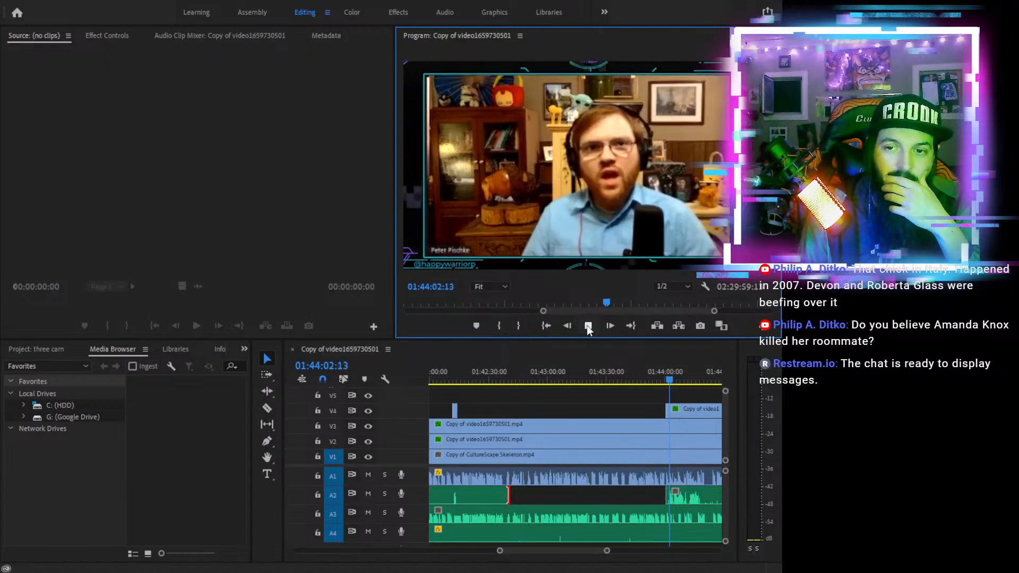
click(588, 326)
click(665, 377)
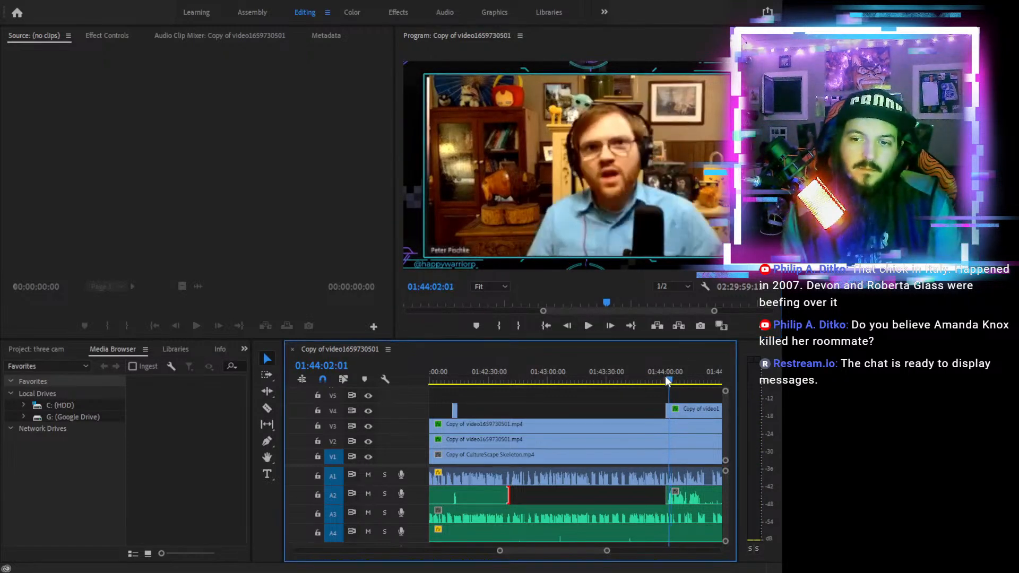
key(=)
key(=)
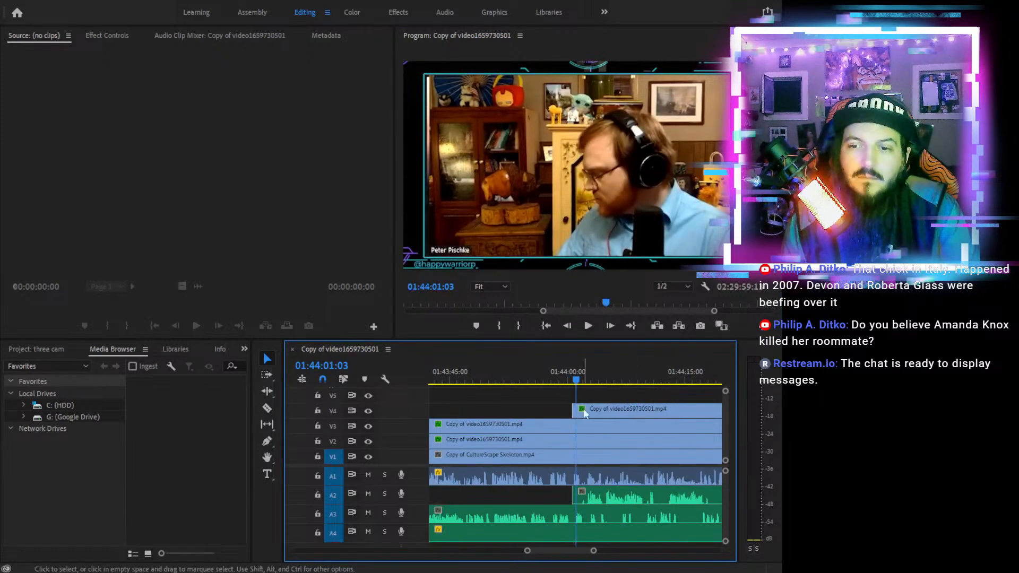
drag(562, 375, 587, 375)
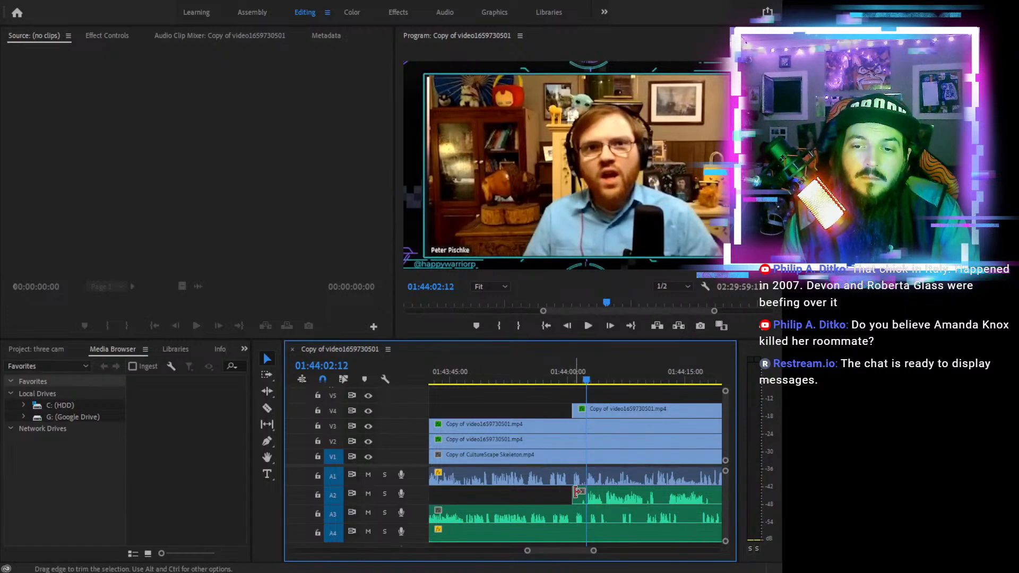
drag(577, 493, 587, 493)
drag(575, 412, 587, 411)
Play back the lead-in to the V4 clip and split the V3, V2 and V1 clips with their linked audio at 01:44:00:12
click(553, 369)
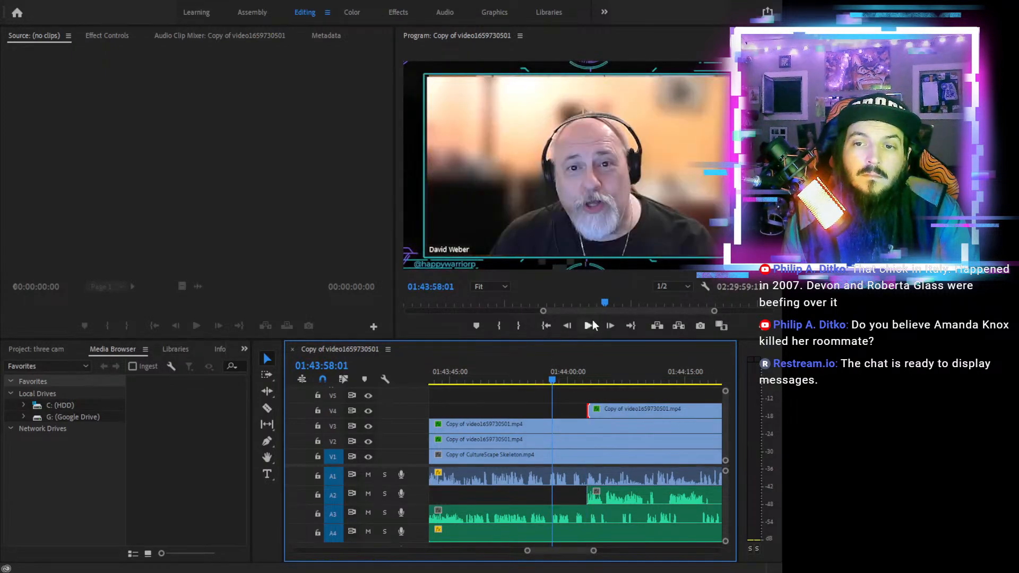
click(589, 325)
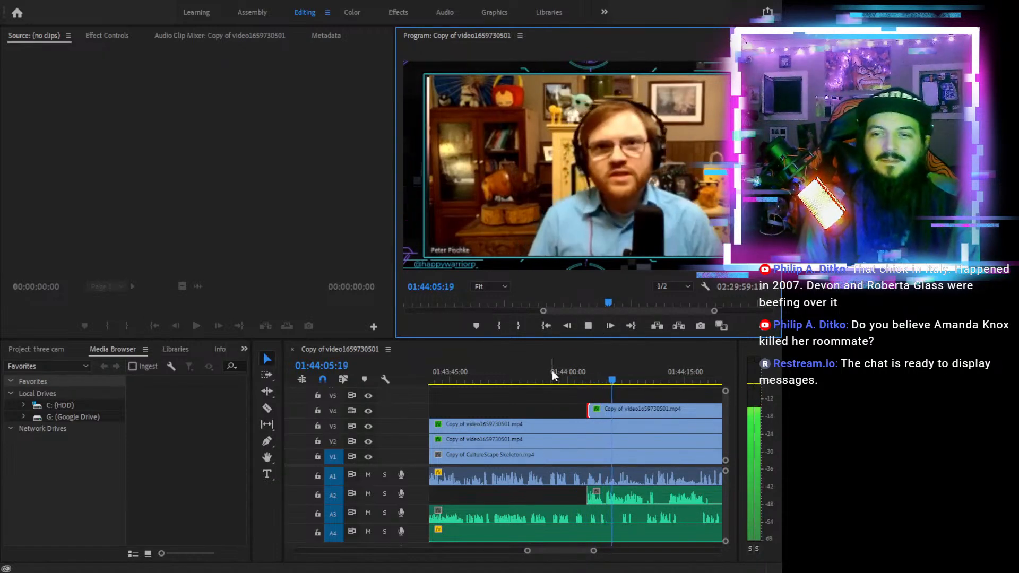
click(555, 376)
click(588, 324)
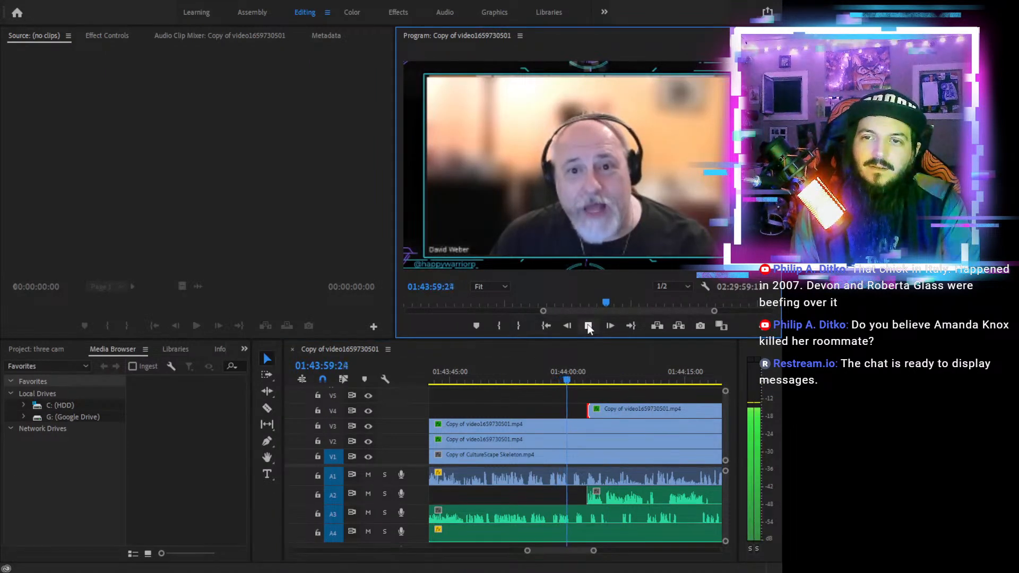
click(588, 326)
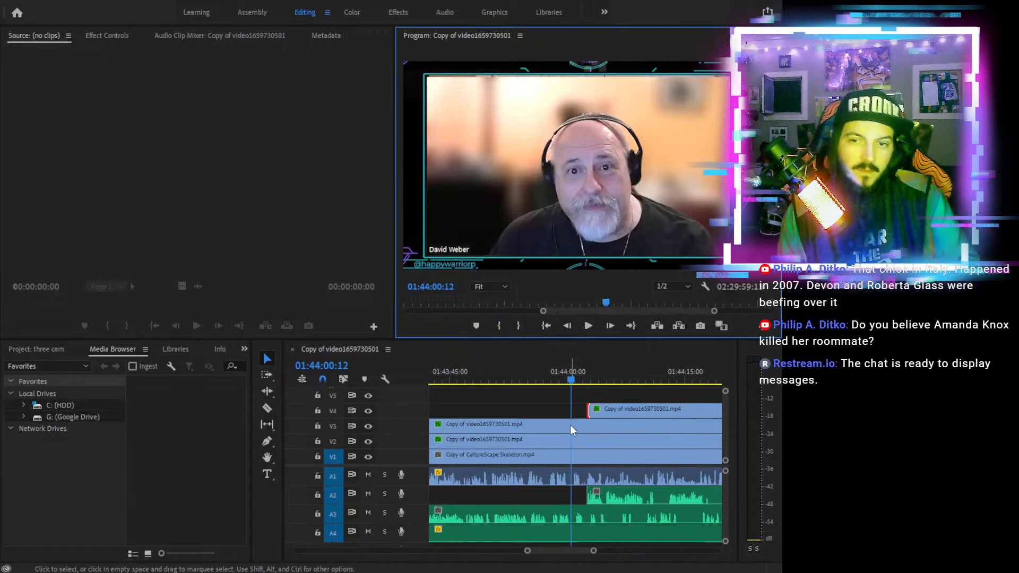
key(c)
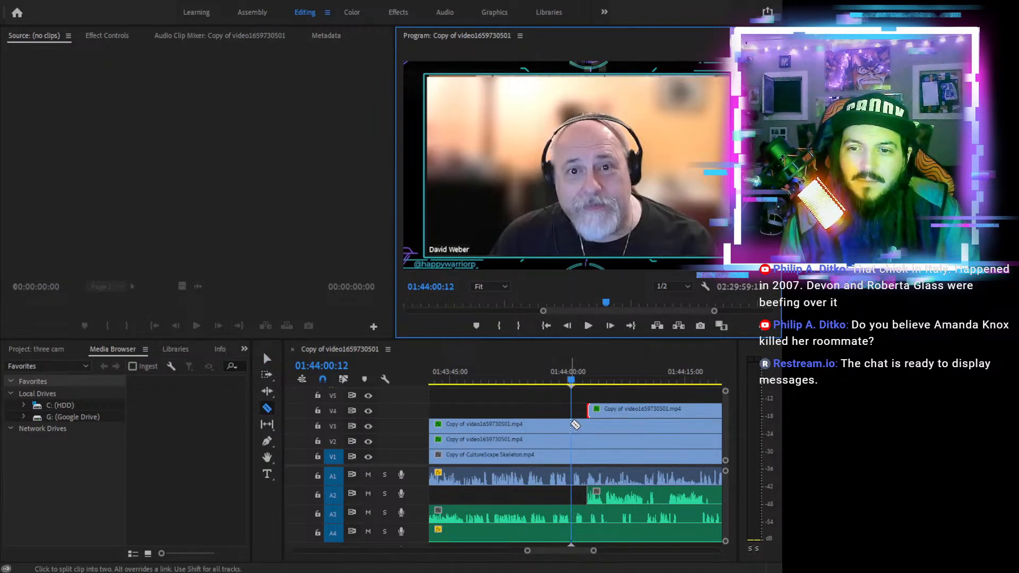
click(575, 425)
click(574, 440)
click(574, 456)
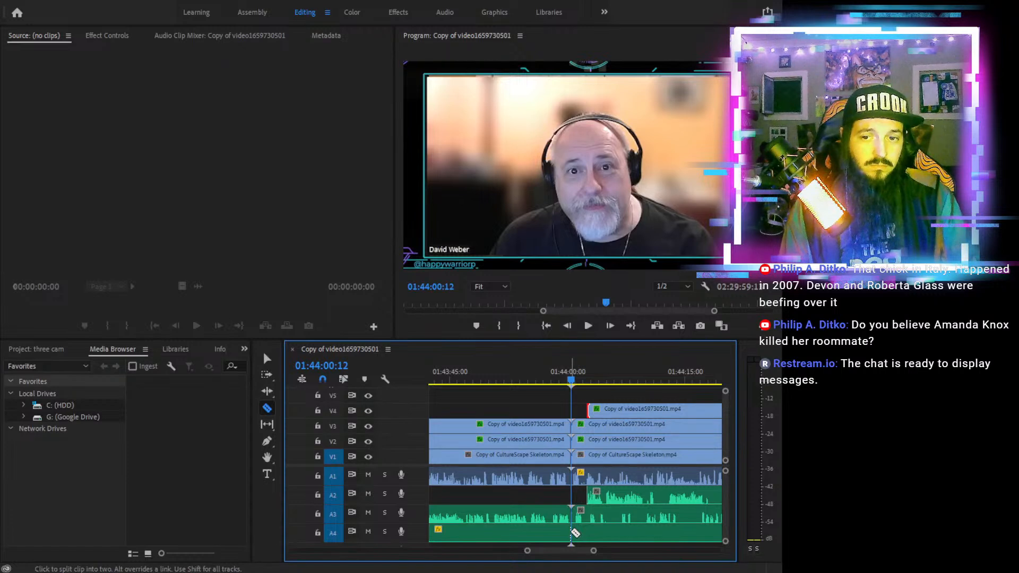
Play on to where the unwanted section ends and split the clips on all video and audio tracks at 01:44:24:13
click(588, 326)
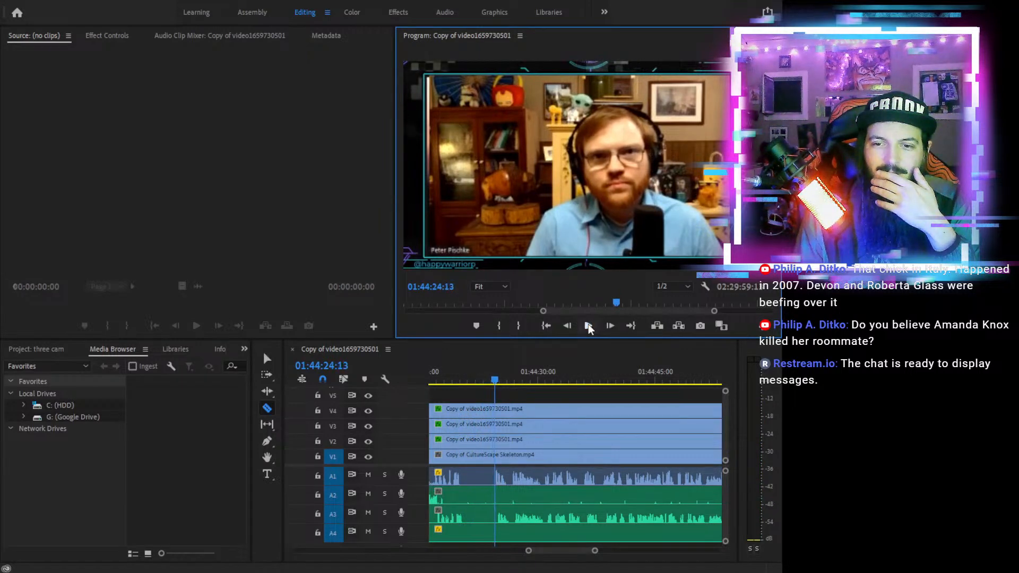
click(588, 326)
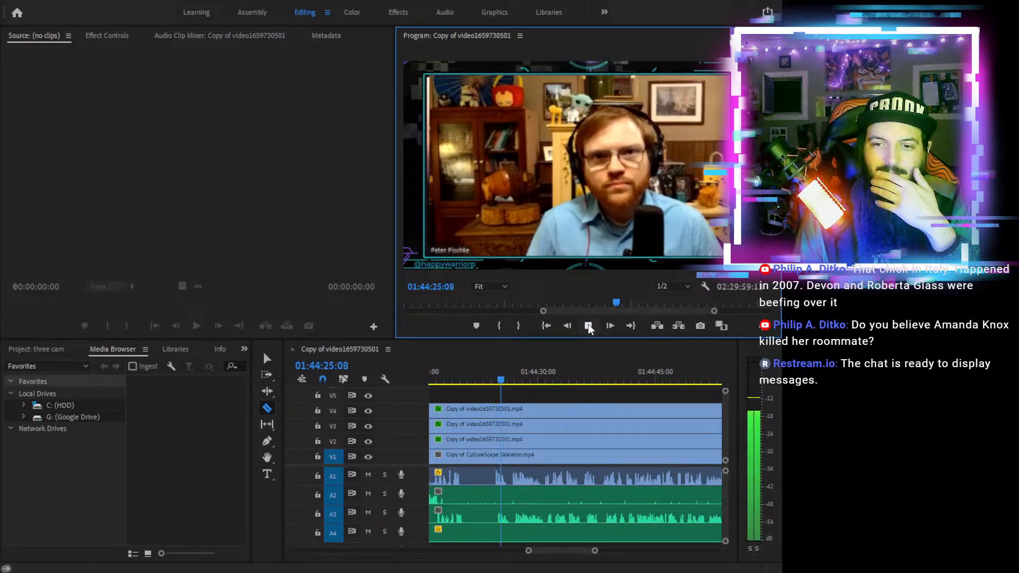
click(588, 326)
click(501, 380)
drag(501, 380, 496, 380)
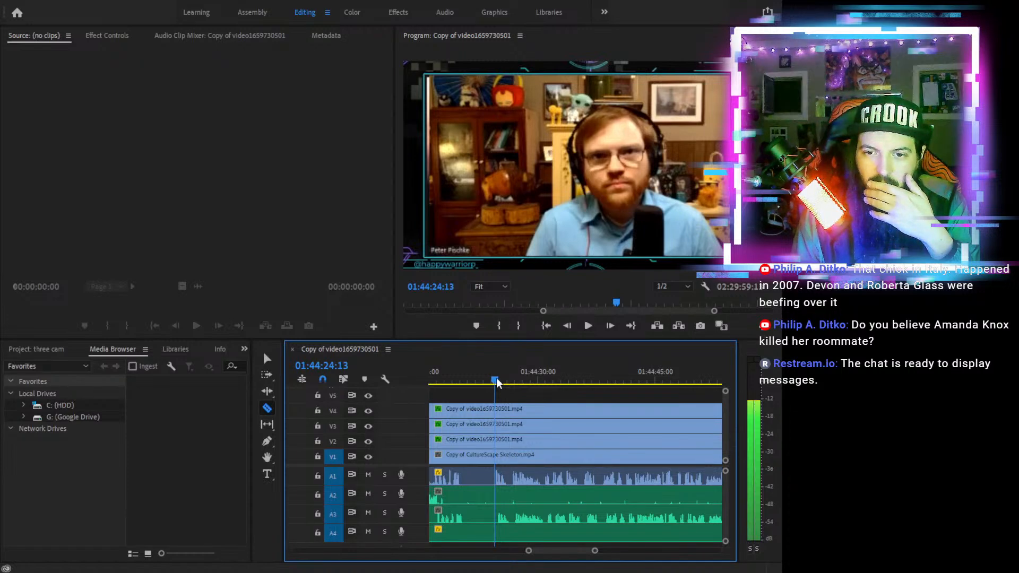
click(500, 424)
click(500, 472)
click(500, 514)
click(500, 529)
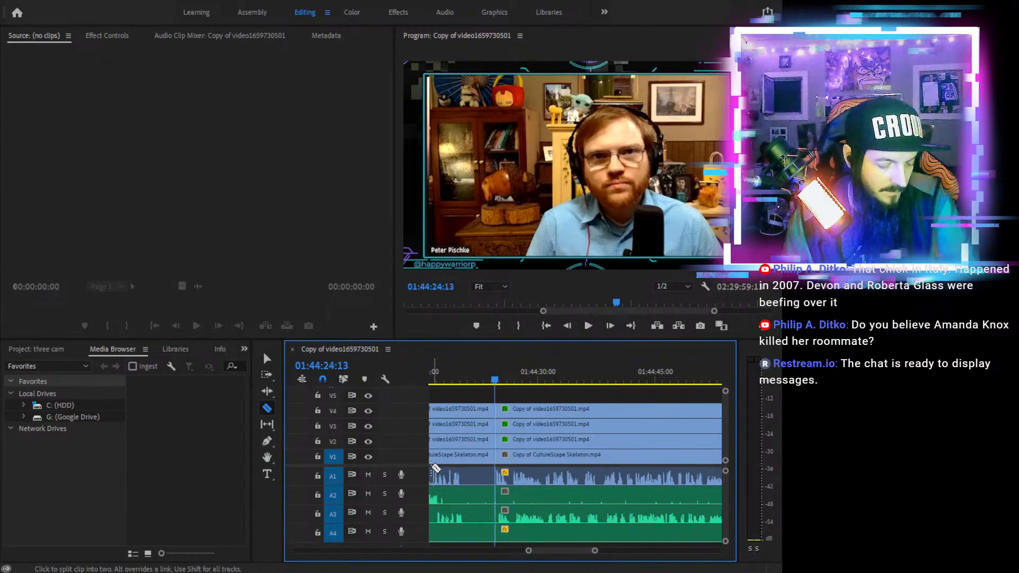
Delete the pieces between 01:44:00:12 and 01:44:24:13 on all tracks and close the gap
key(minus)
key(minus)
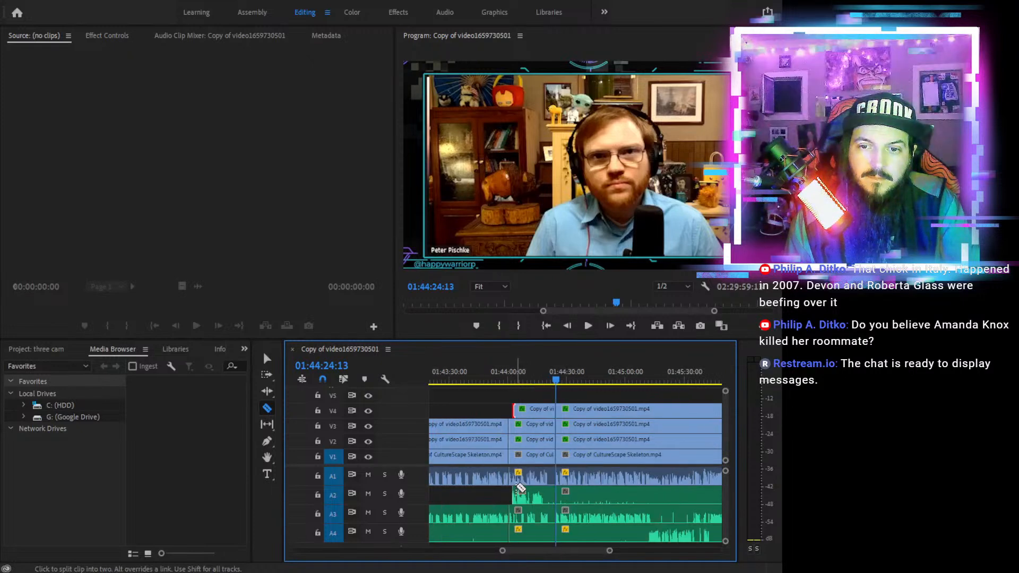
key(v)
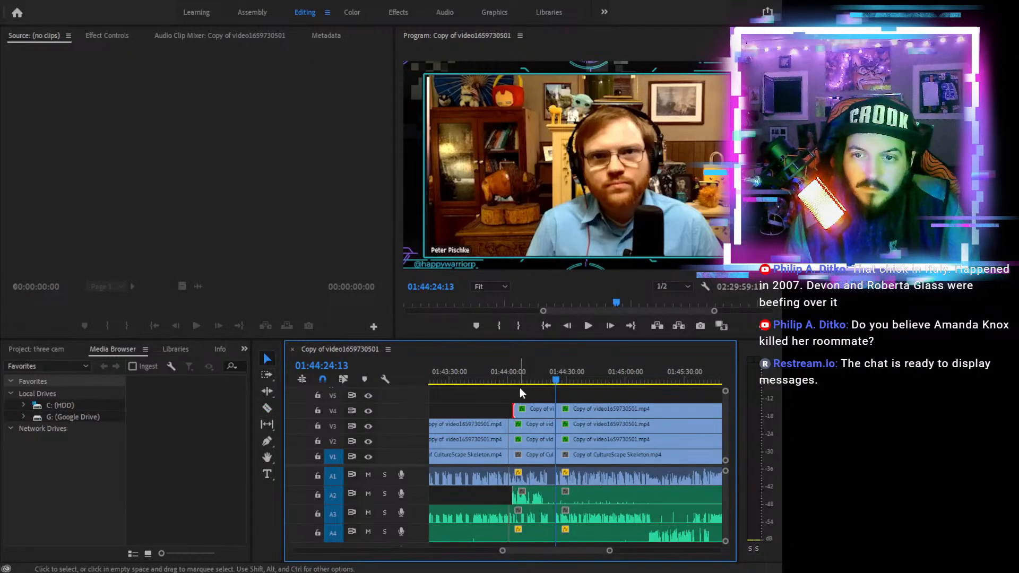
drag(518, 389, 550, 531)
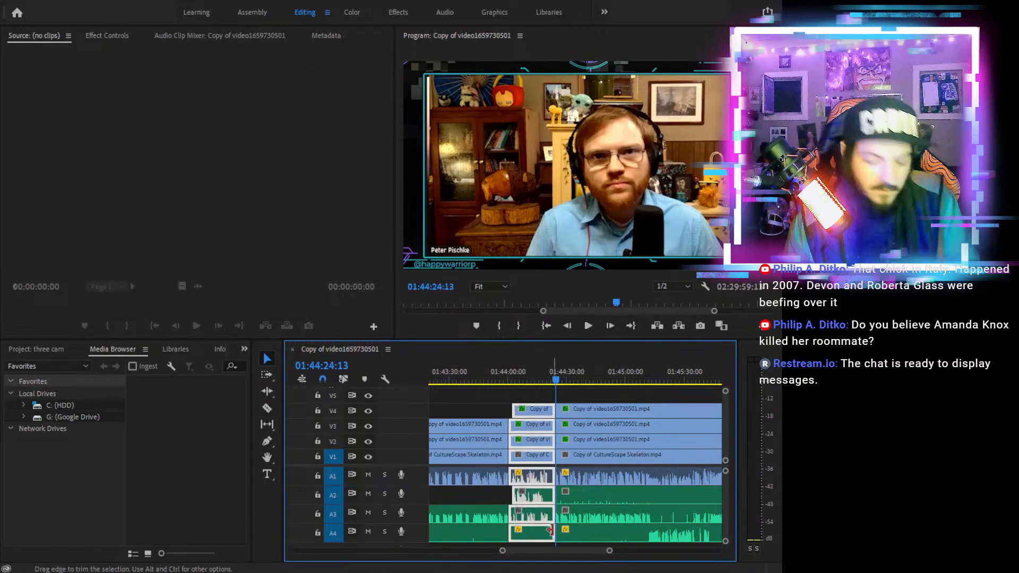
key(Delete)
click(534, 475)
key(Delete)
Play back the lead-in to the new join and trim the A2 clip's start to about 01:44:52 and V4's to 01:47:10:20
drag(484, 372, 476, 367)
click(588, 325)
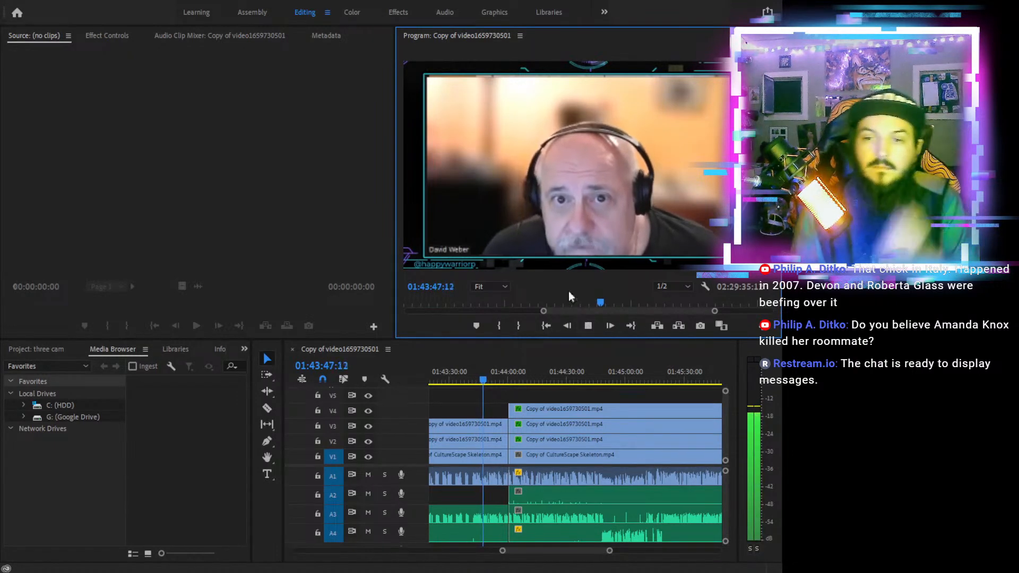
drag(513, 408, 674, 408)
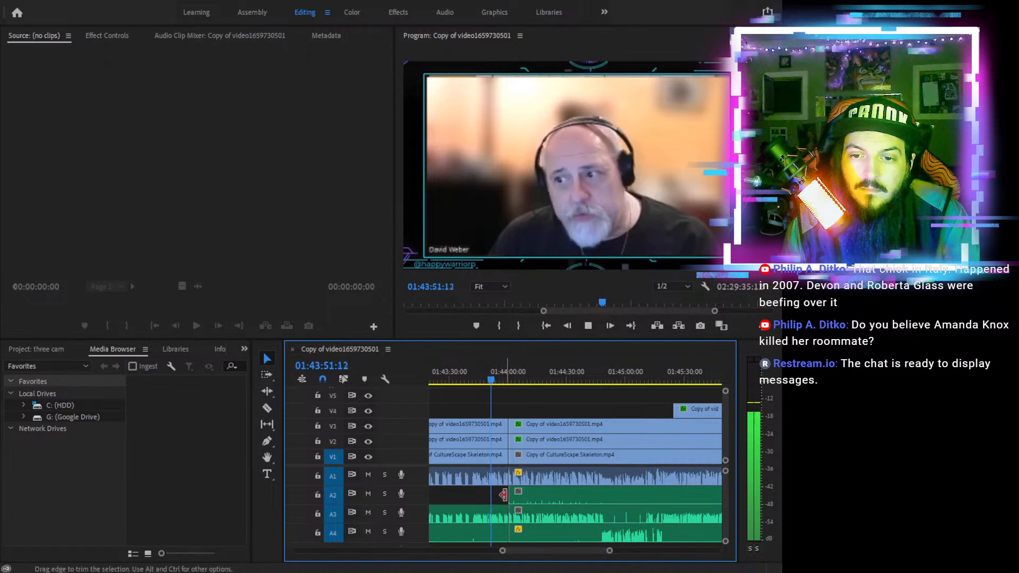
drag(509, 496, 609, 496)
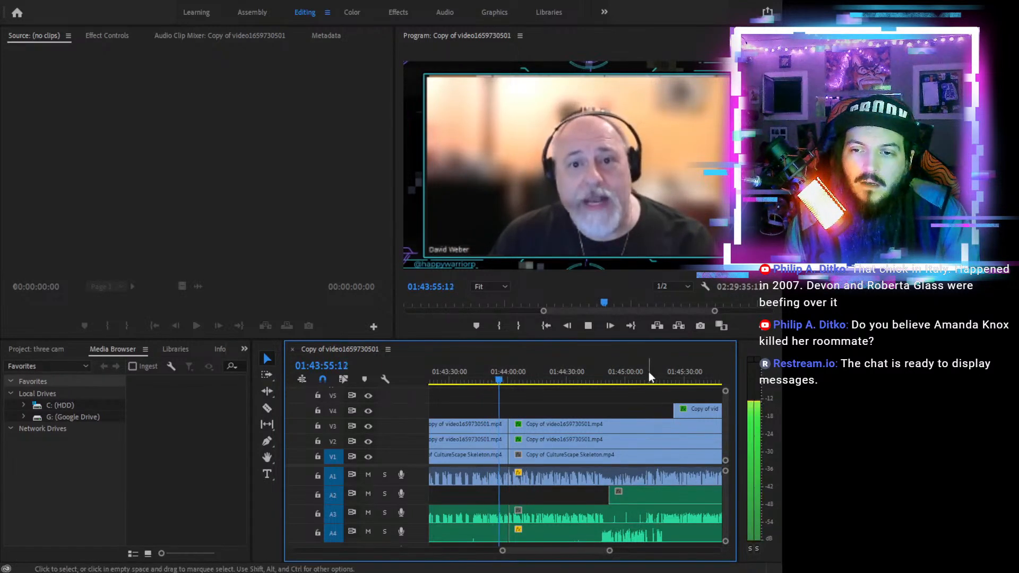
drag(682, 377, 648, 381)
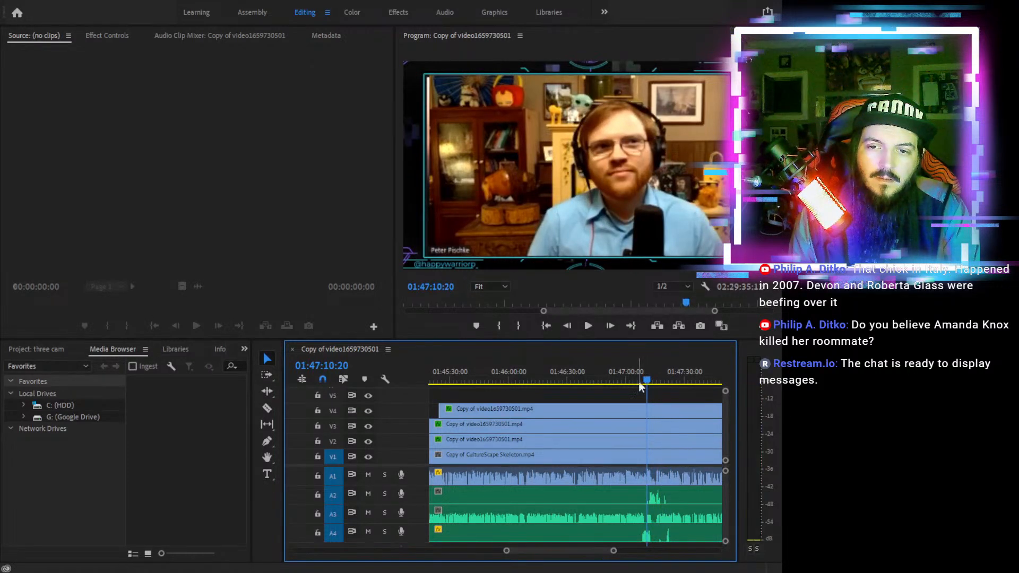
drag(521, 410, 646, 410)
Review the edits by playing from 01:40:49:00 and across the new join from 01:43:31:07
click(581, 379)
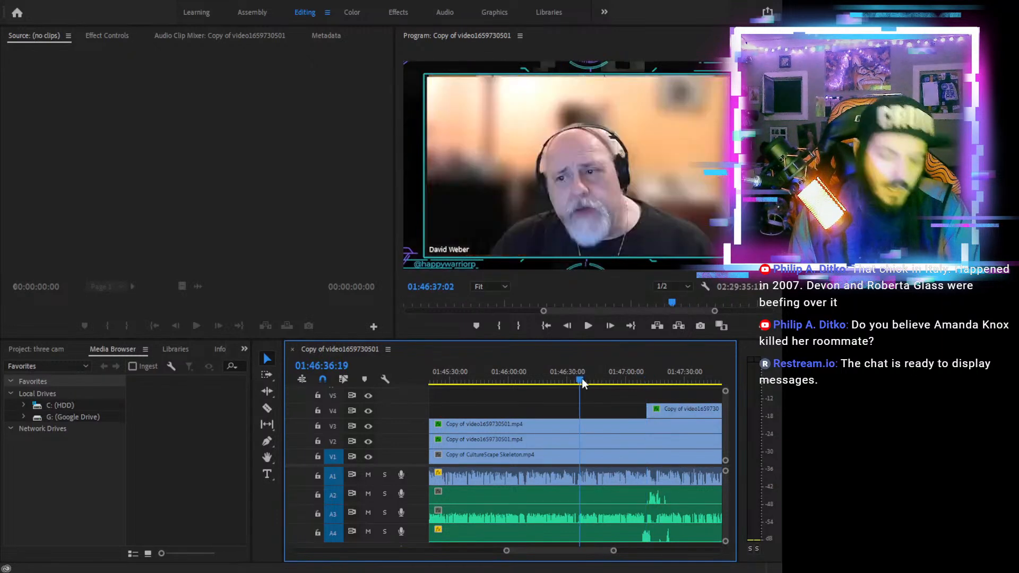
key(minus)
key(minus)
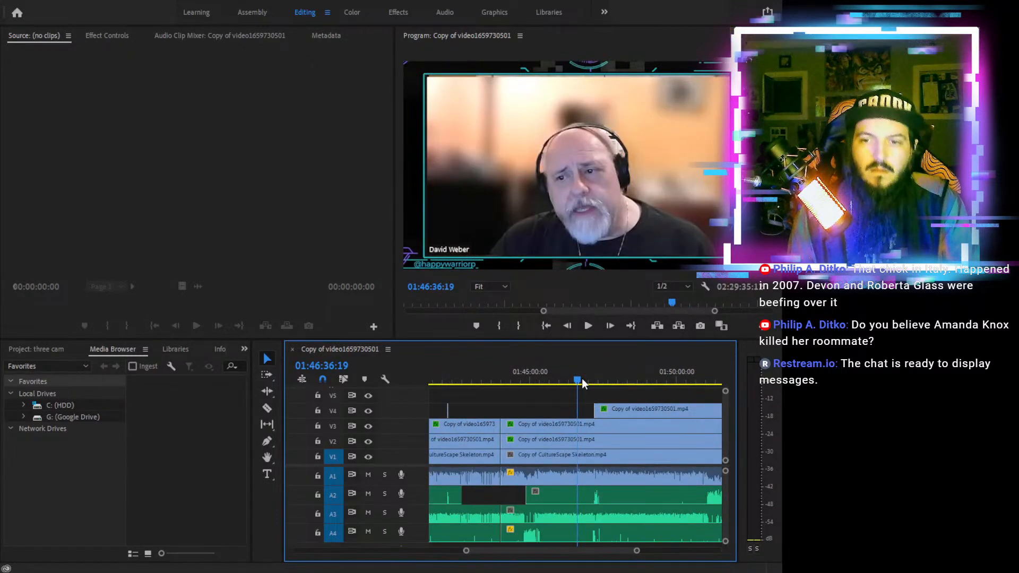
key(minus)
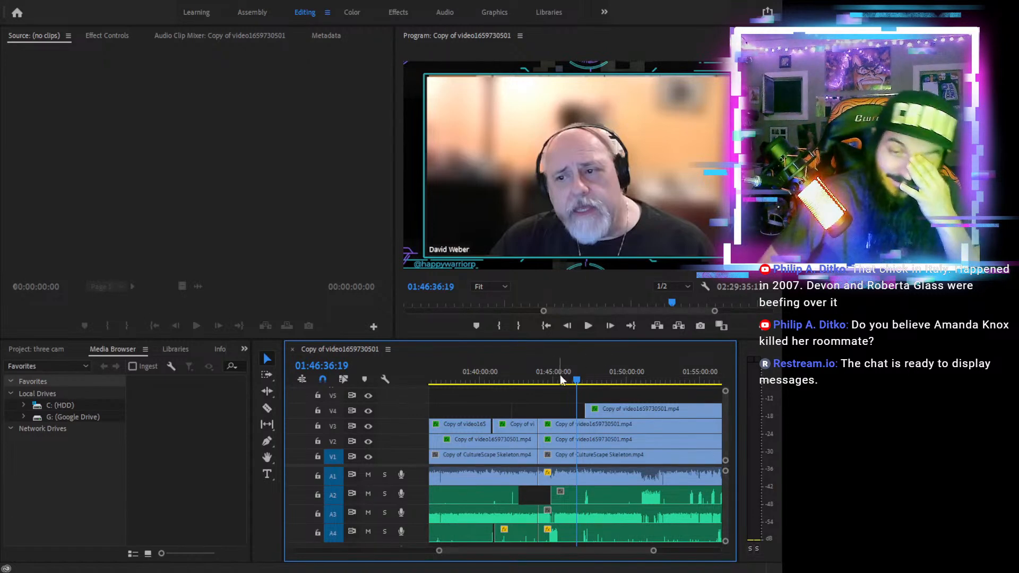
click(488, 372)
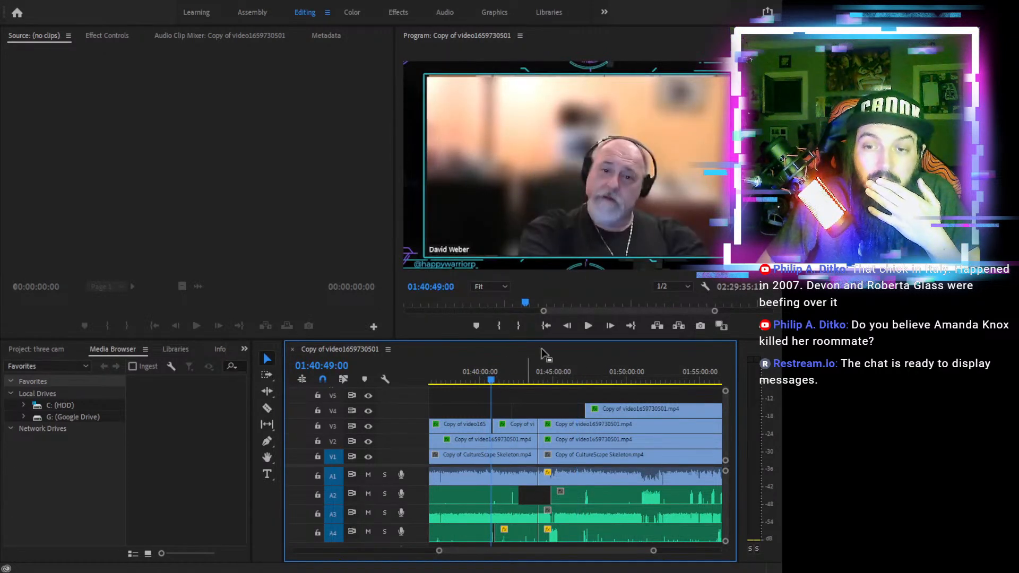
click(587, 326)
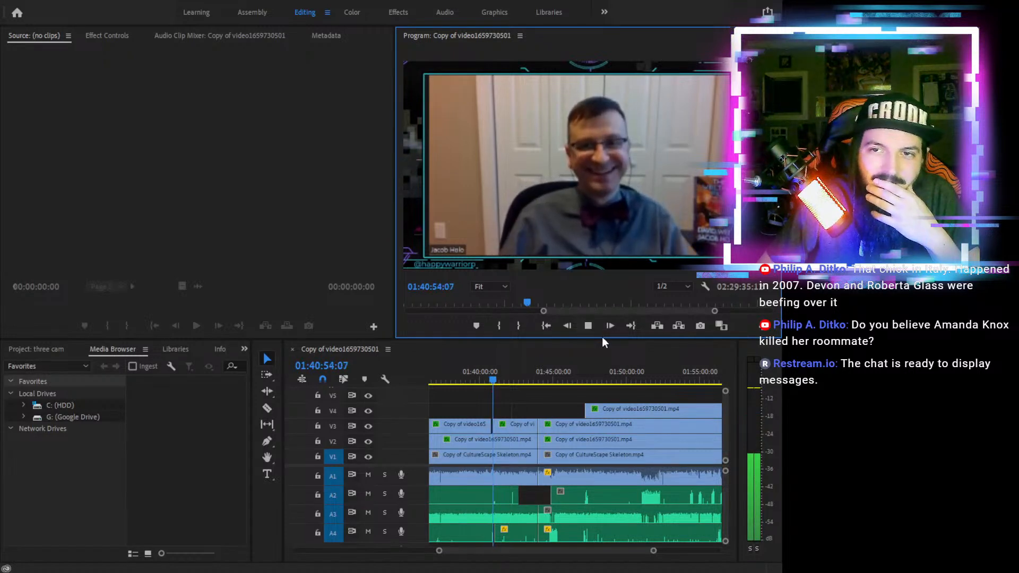
drag(575, 371, 533, 366)
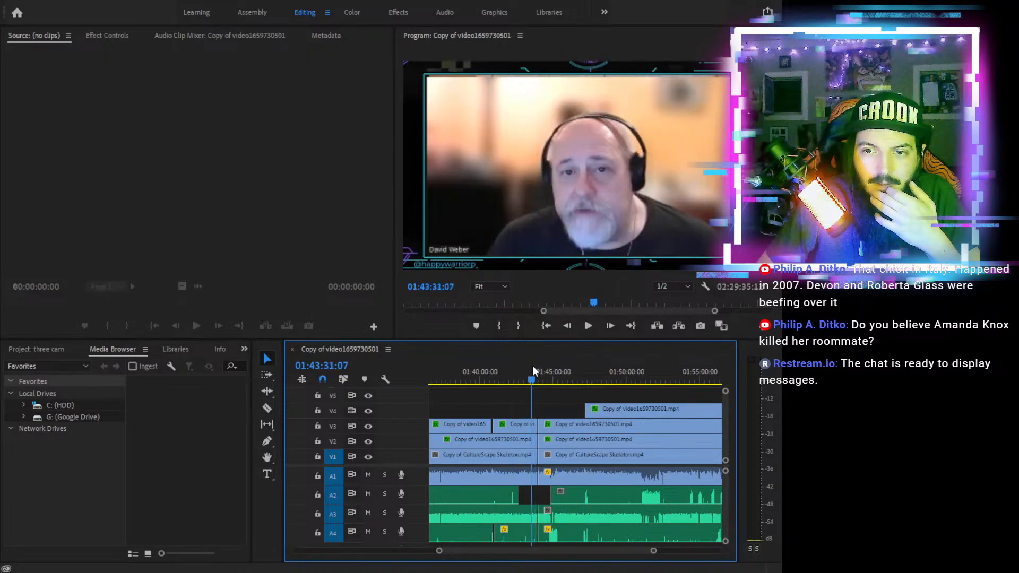
click(587, 326)
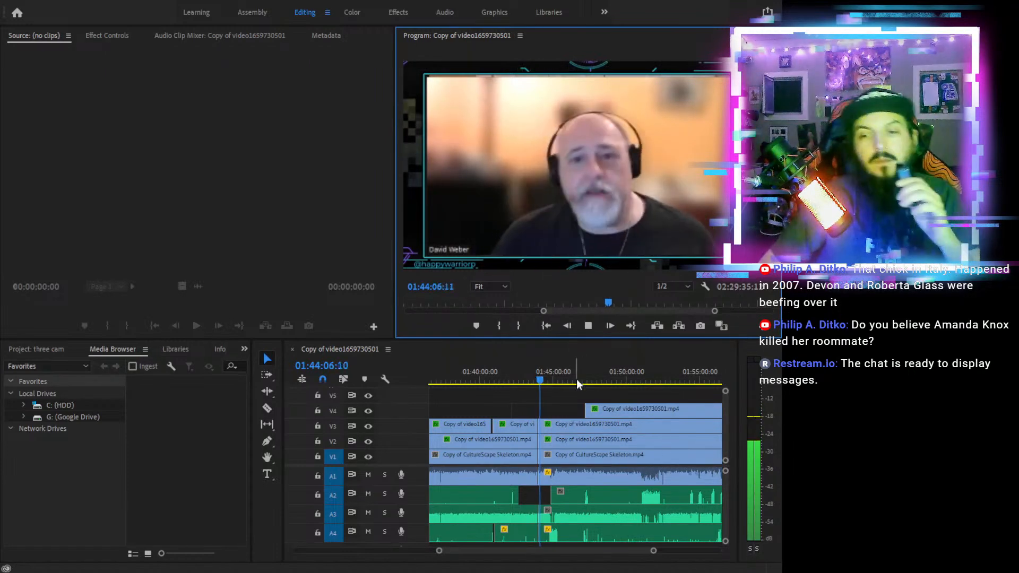
Find where speech begins on A4 and split the V3 clip at 01:44:47:22
click(545, 372)
drag(545, 372, 547, 374)
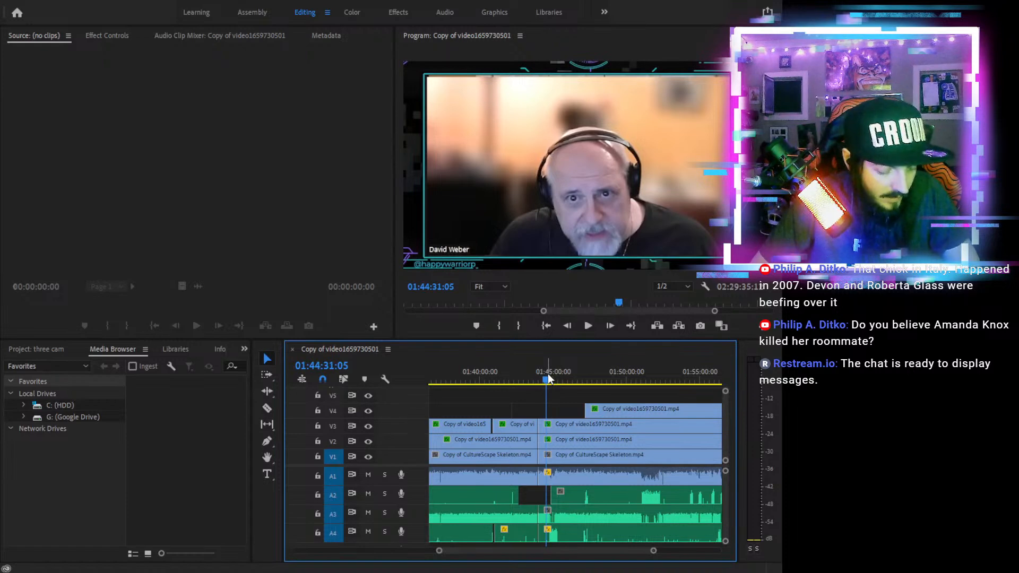
key(equal)
key(equal)
key(equal)
drag(600, 377, 610, 377)
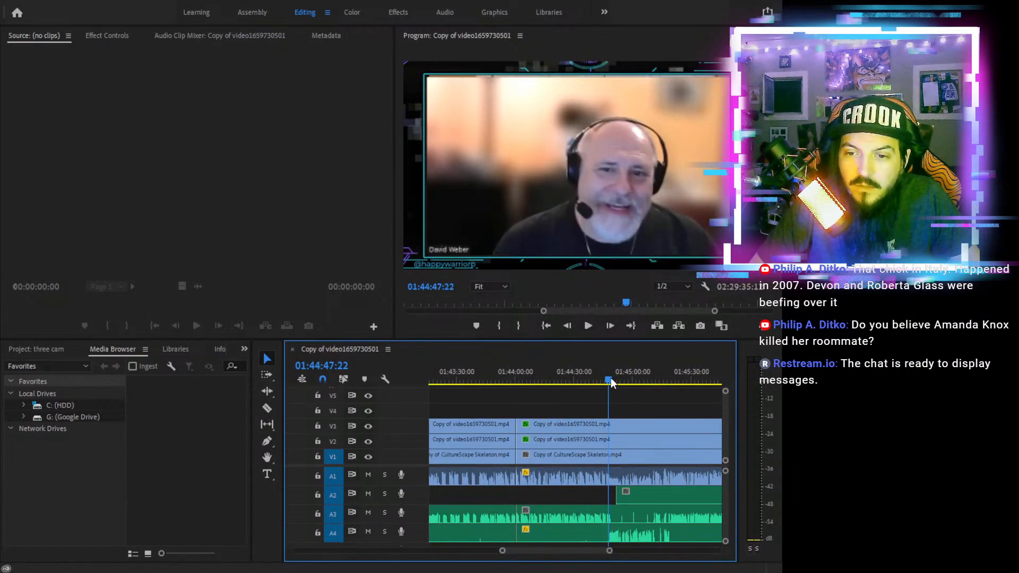
key(c)
click(611, 424)
Split V3 again at 01:45:19:18 and delete the piece between the two cuts to reveal the V2 camera
click(661, 381)
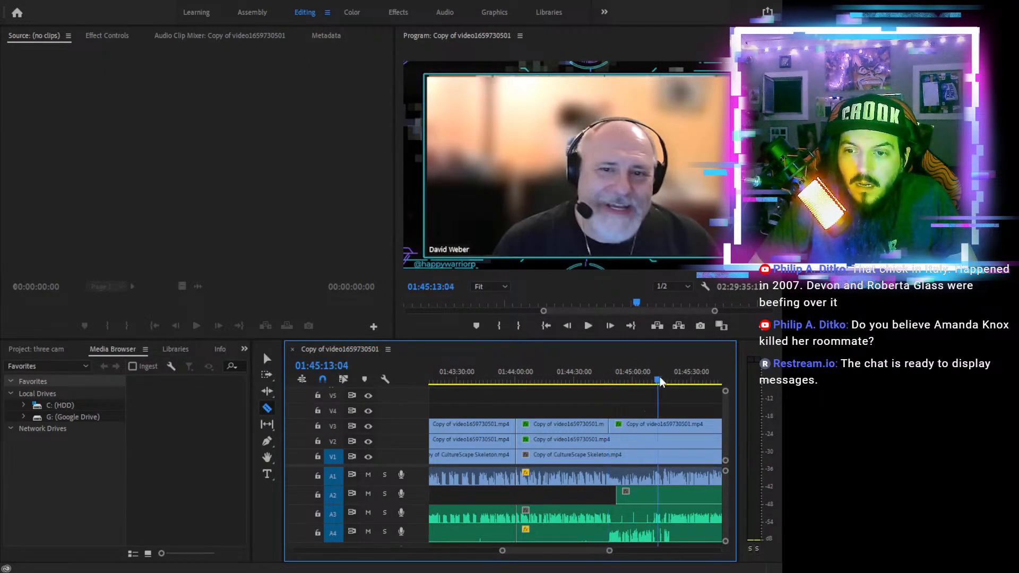
key(space)
drag(664, 378, 673, 378)
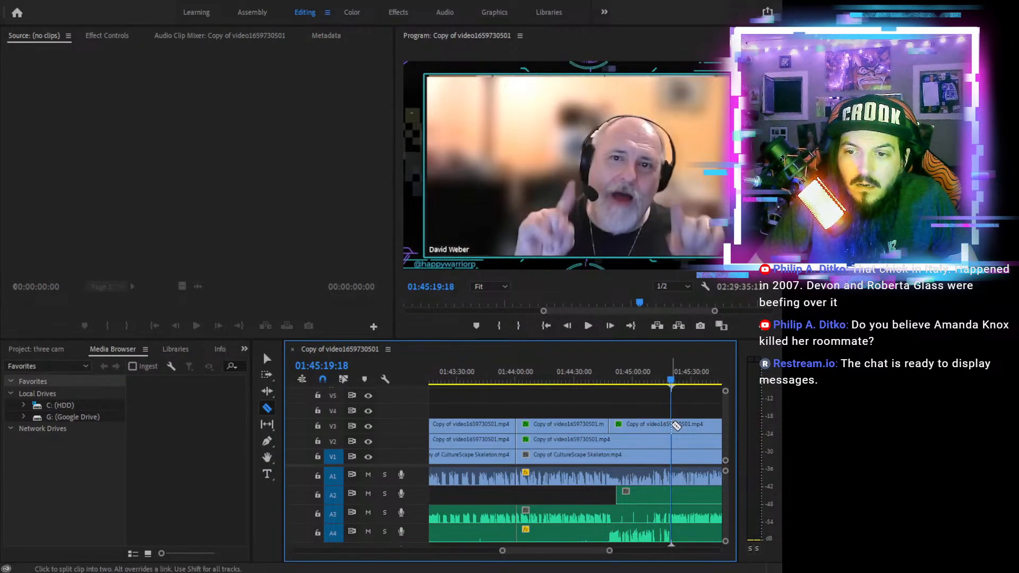
key(v)
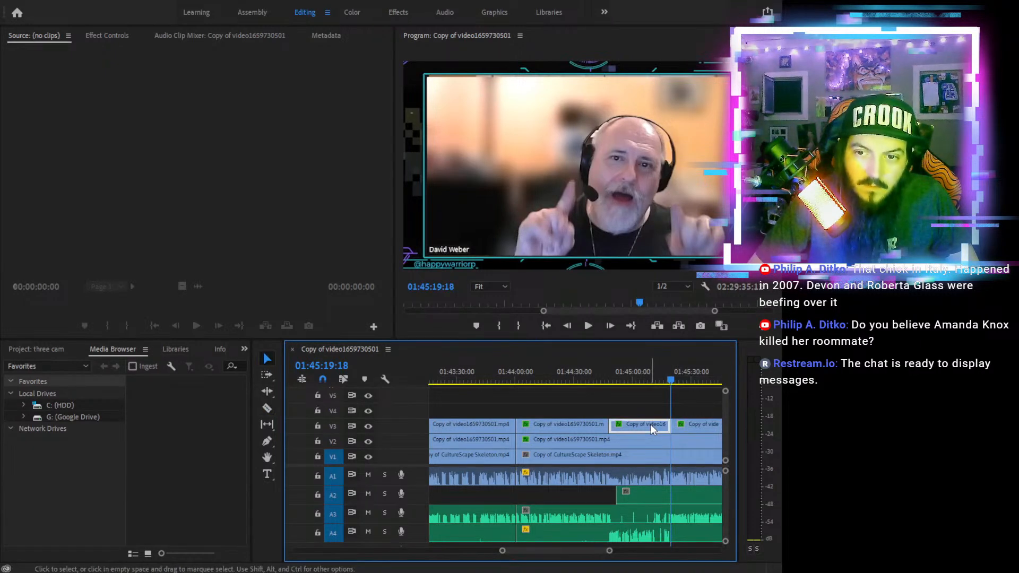
key(Delete)
Play back the V2 camera section and extend the start of the following V3 clip back to 01:45:10:20
click(594, 371)
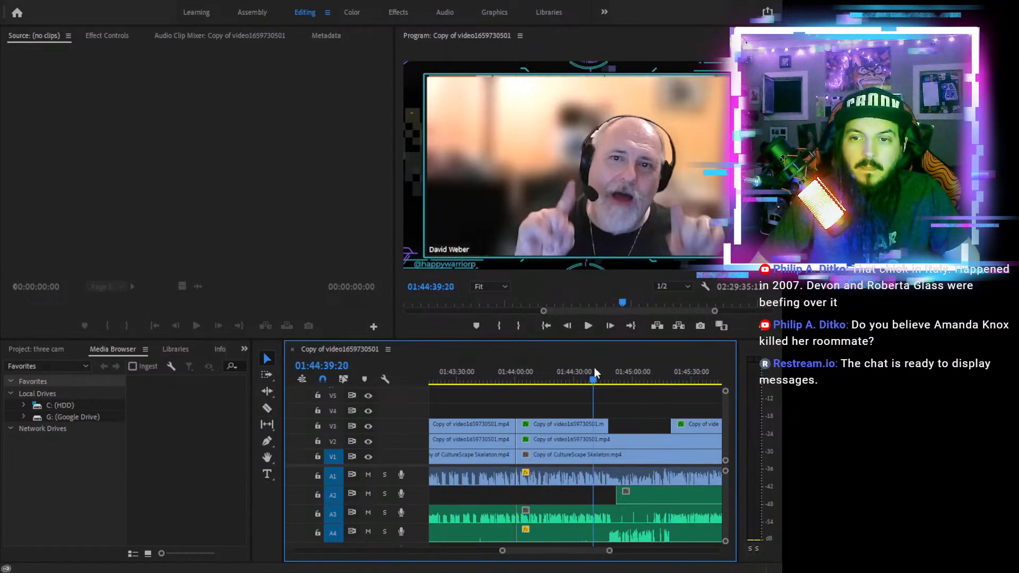
click(589, 326)
click(589, 326)
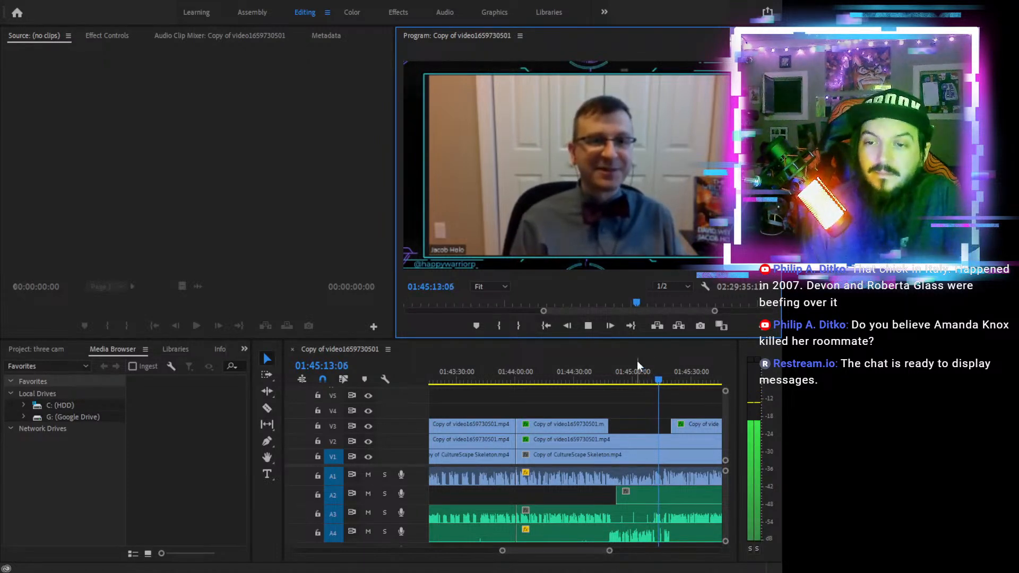
click(651, 375)
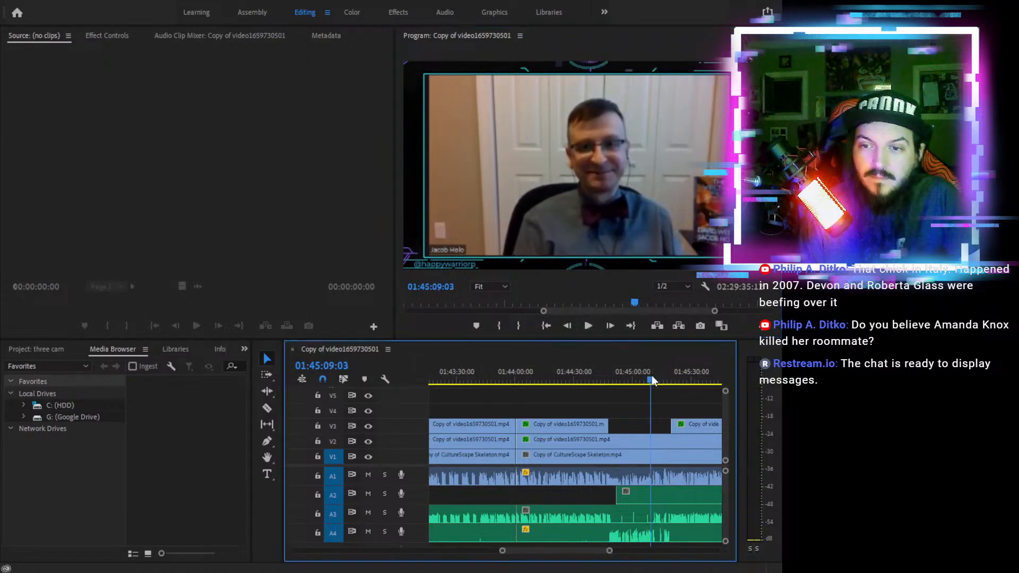
key(=)
key(=)
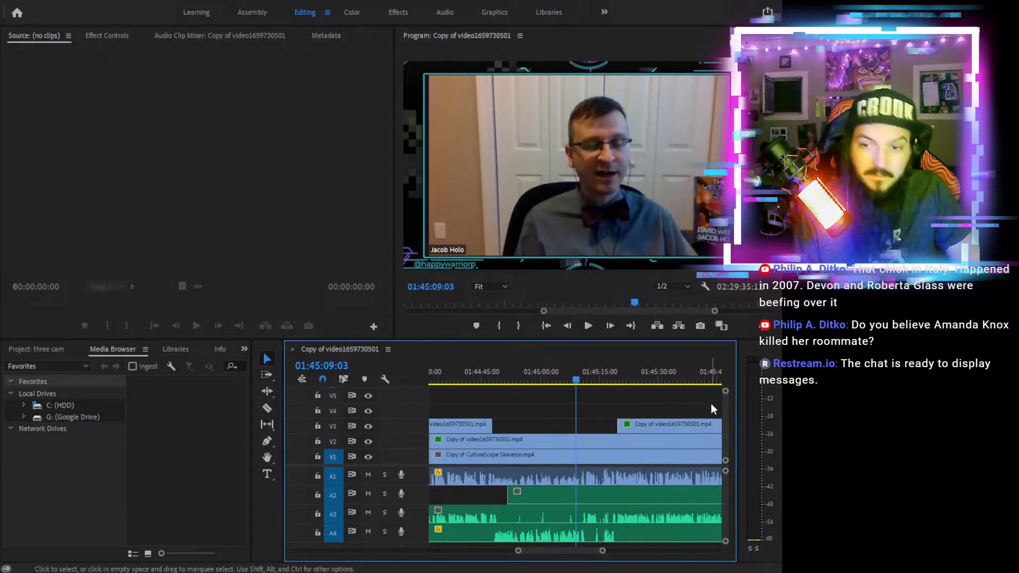
key(space)
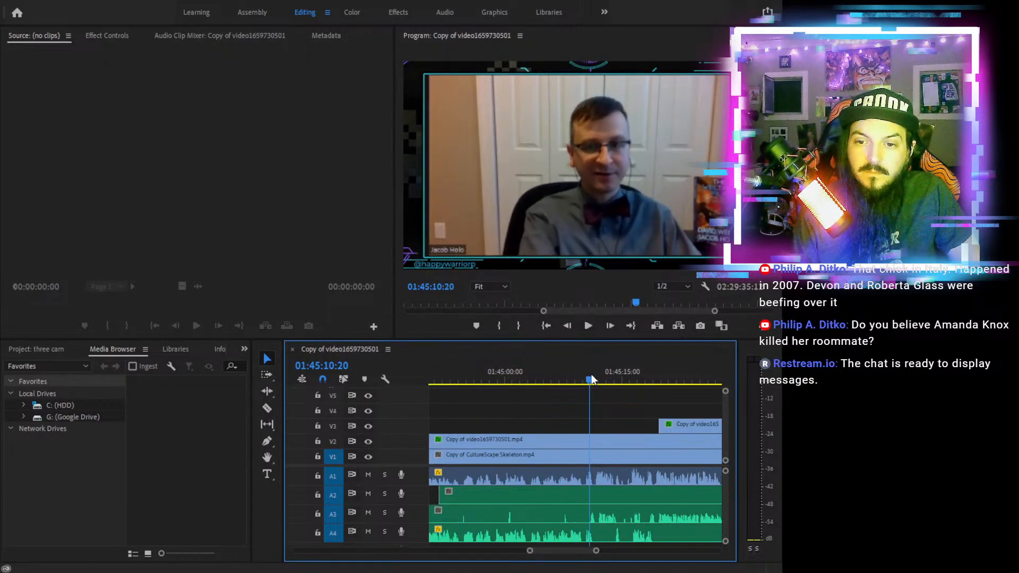
drag(596, 425, 589, 424)
Replay the camera switch, trim the V3 clip's start to 01:45:11:24 and split the A3 clip at the same point
click(564, 372)
click(590, 326)
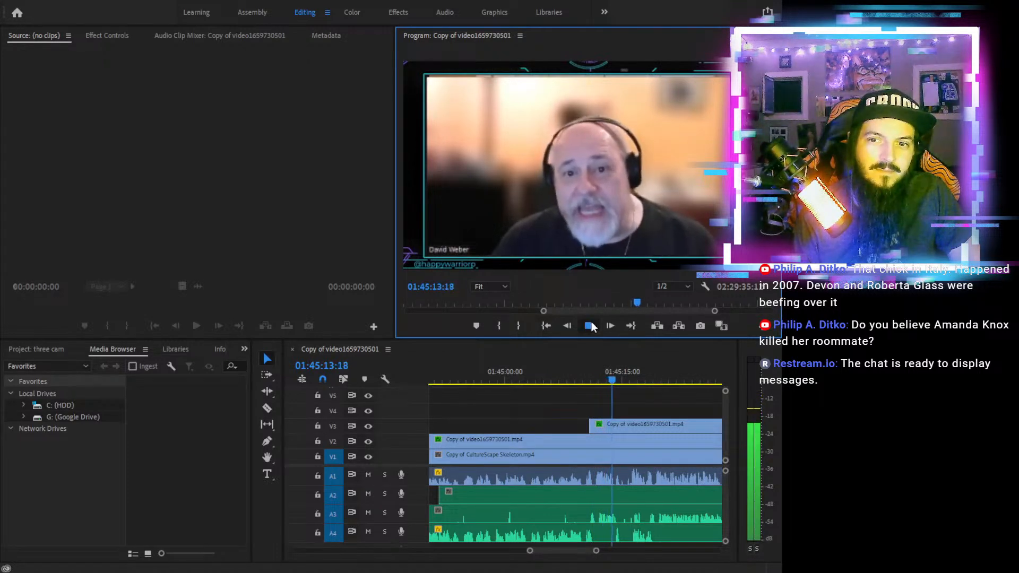
click(590, 375)
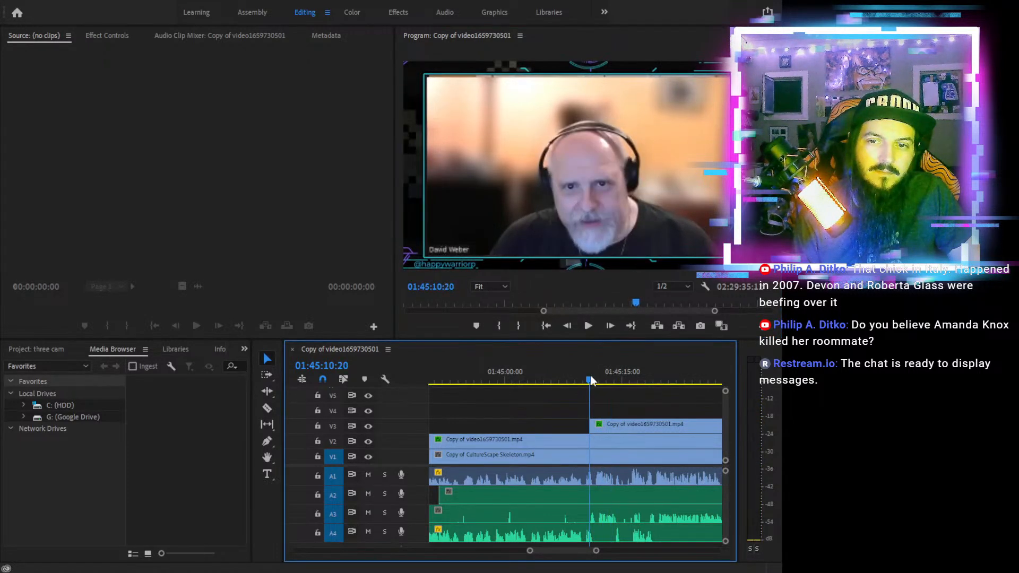
click(588, 329)
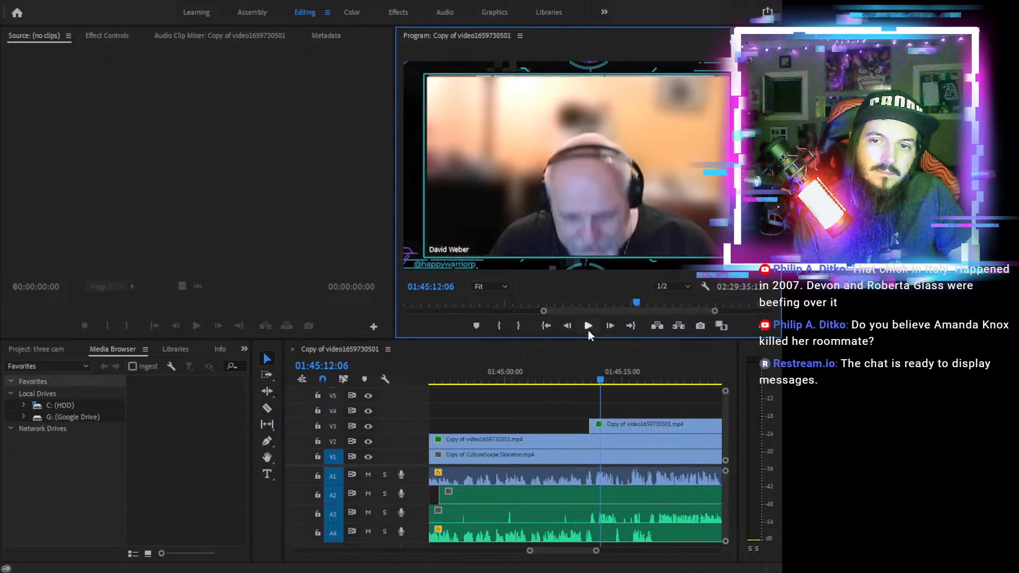
drag(597, 377, 588, 378)
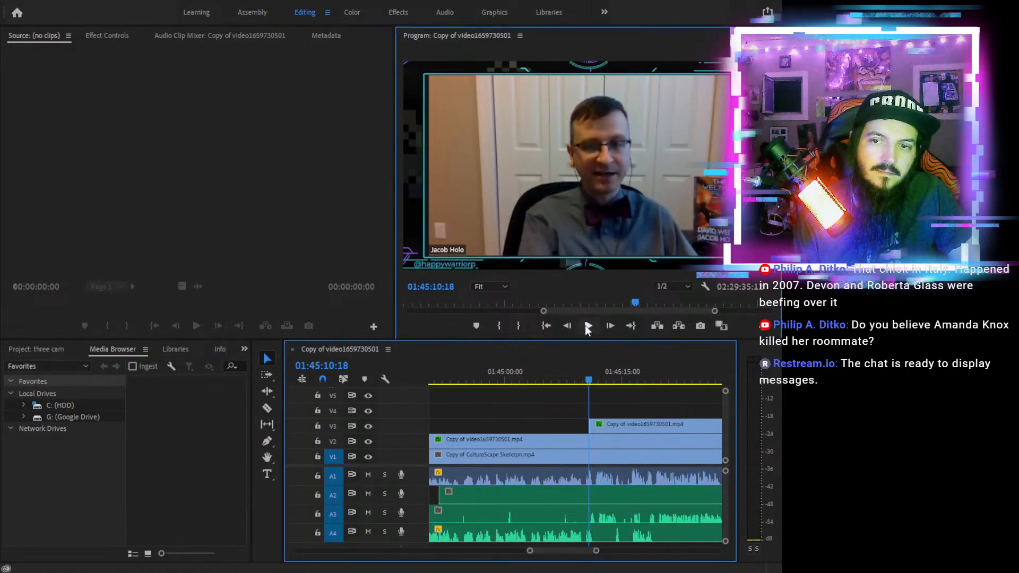
click(586, 325)
click(587, 326)
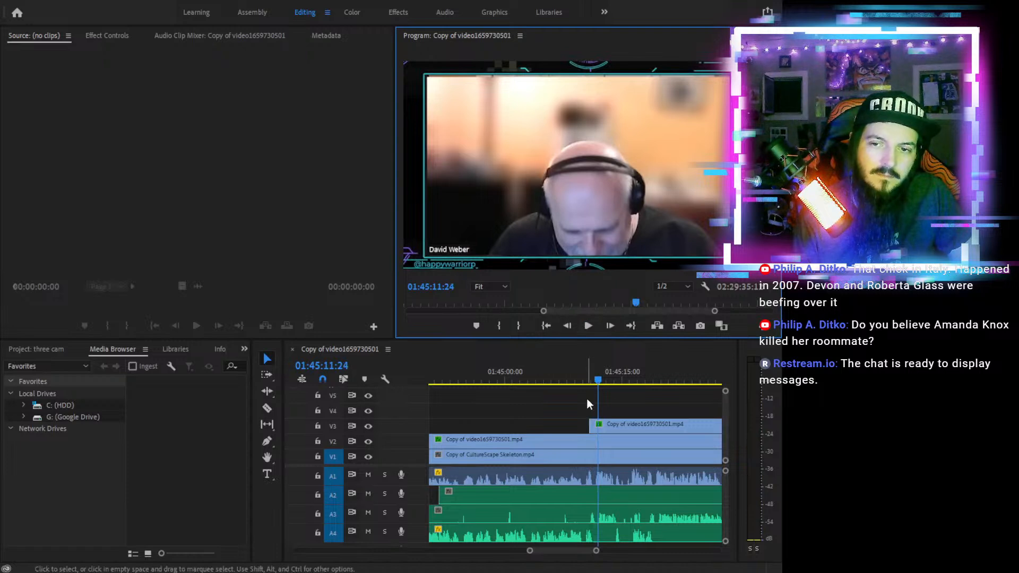
drag(590, 424, 598, 424)
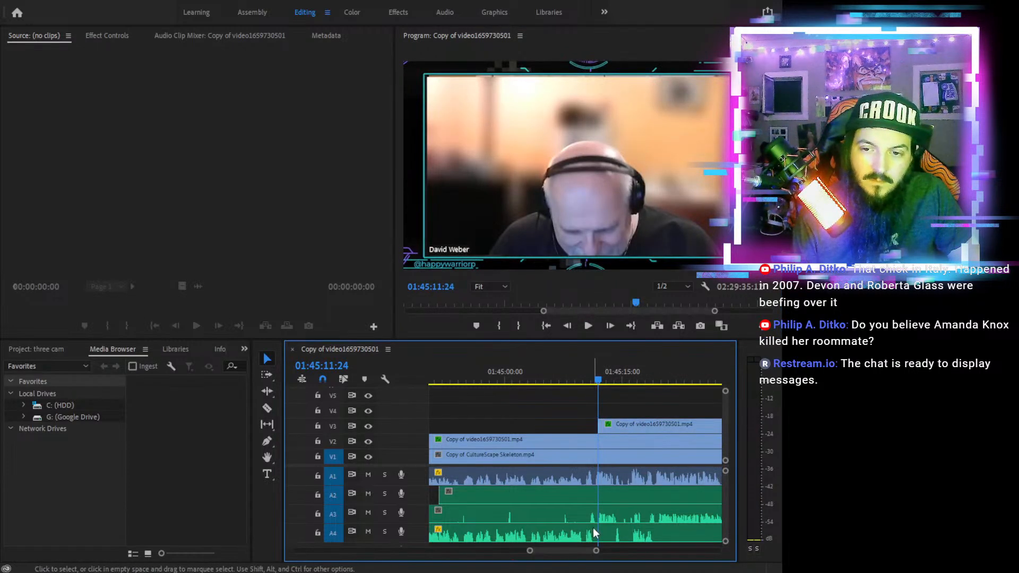
key(c)
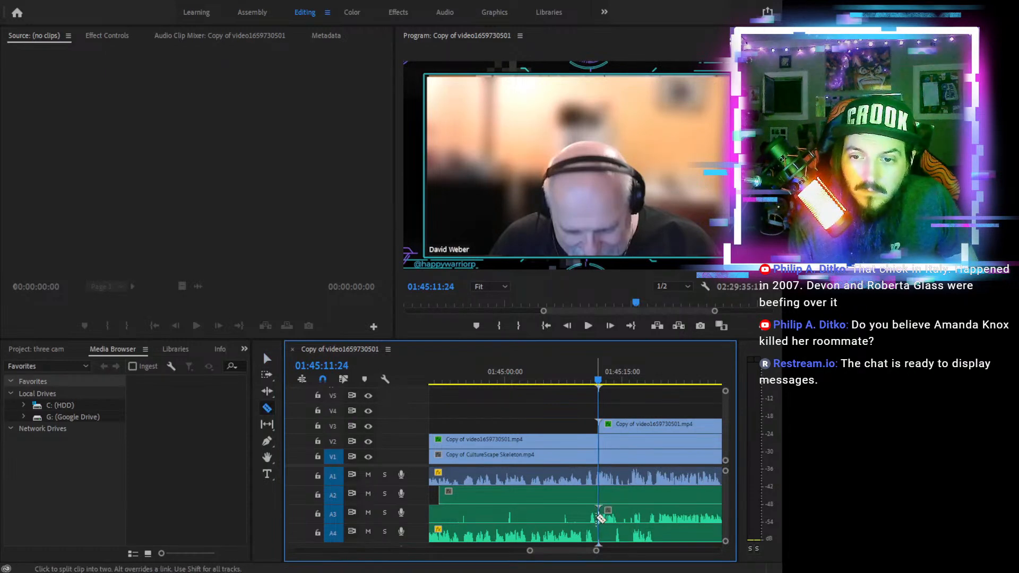
Trim the end of the A3 clip before the cut back to about 01:44:54 and play across the gap
key(v)
drag(595, 514, 456, 514)
click(456, 376)
click(590, 325)
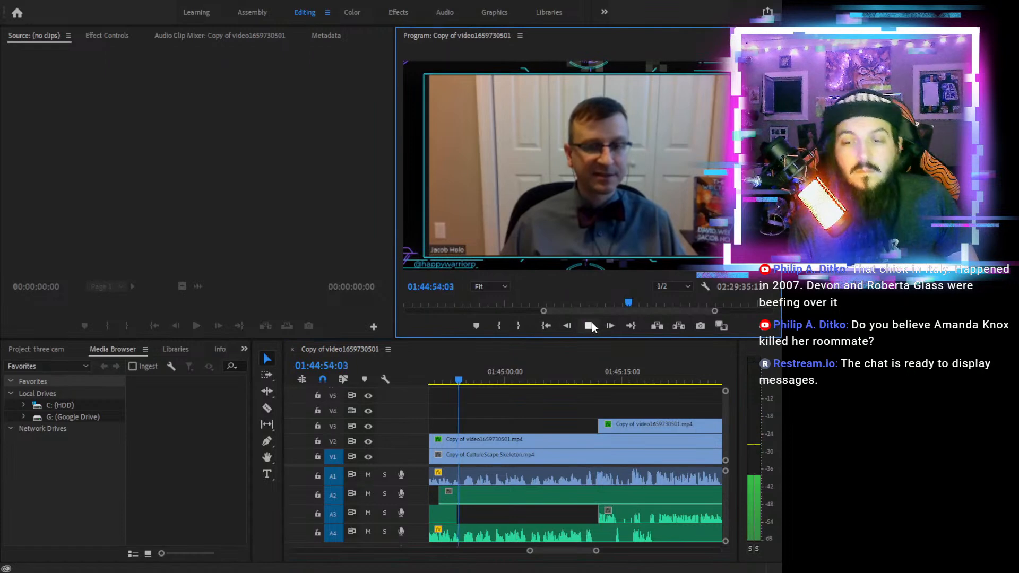
click(536, 372)
click(589, 326)
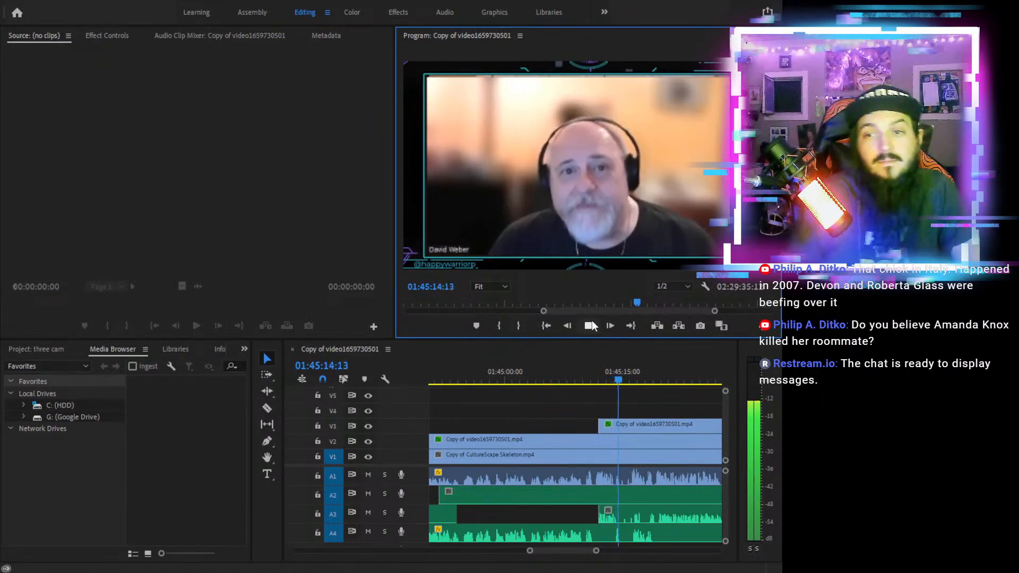
Replay the camera switch, split V3 at 01:45:14:01 and trim the later piece's start to 01:45:18:21 to reveal the V2 camera
click(591, 323)
click(613, 376)
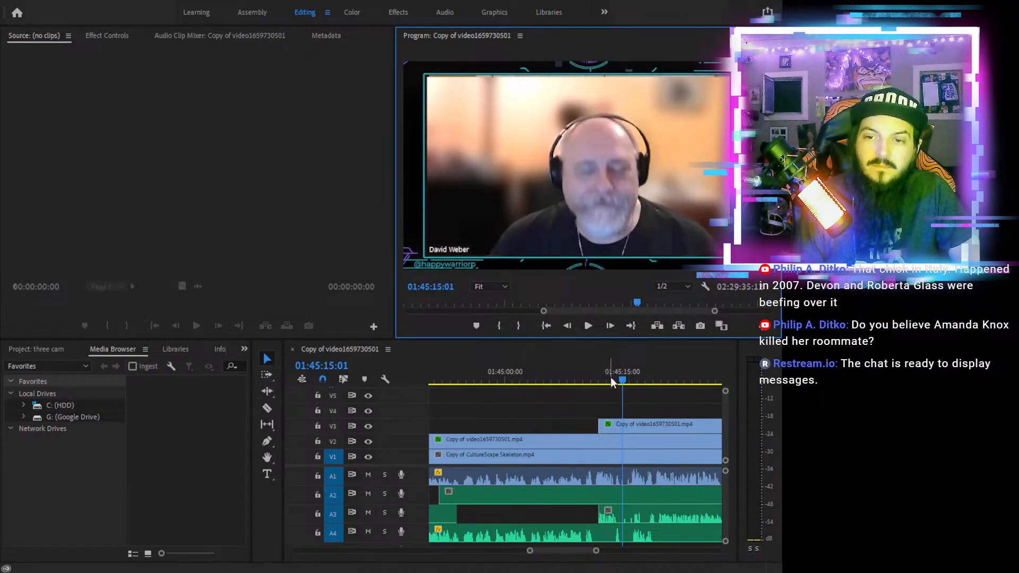
click(589, 325)
click(589, 326)
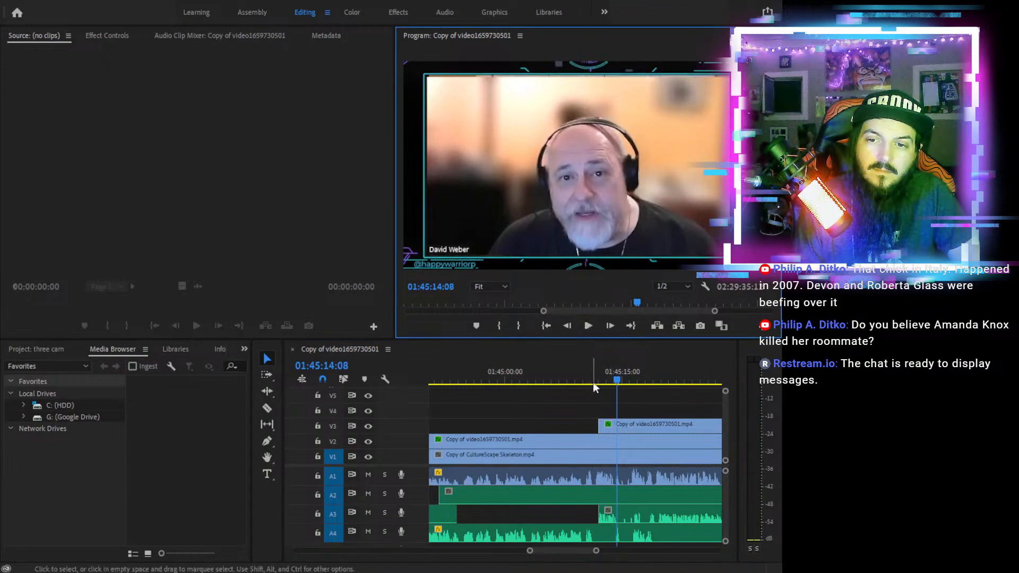
click(595, 377)
click(587, 326)
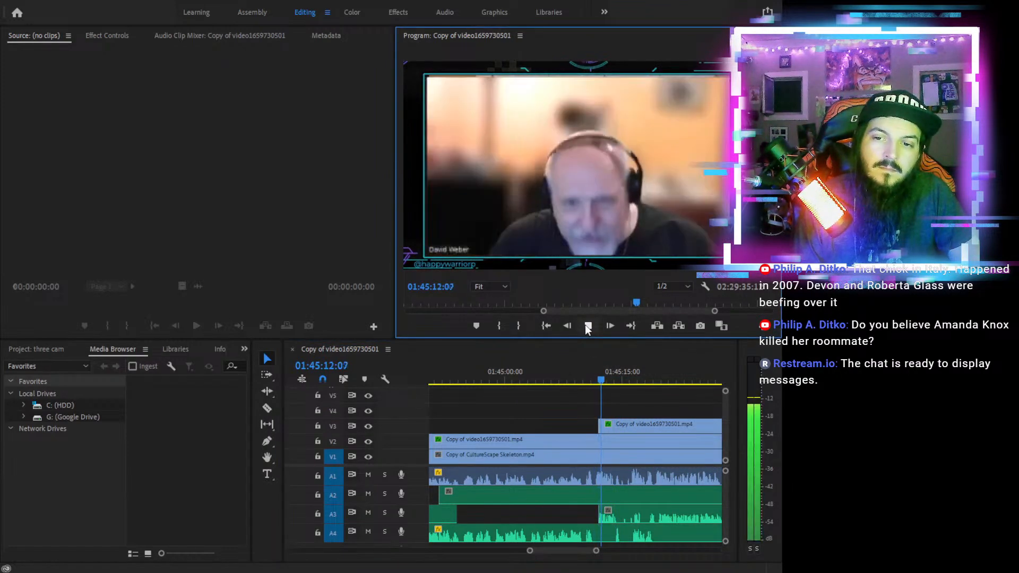
click(587, 326)
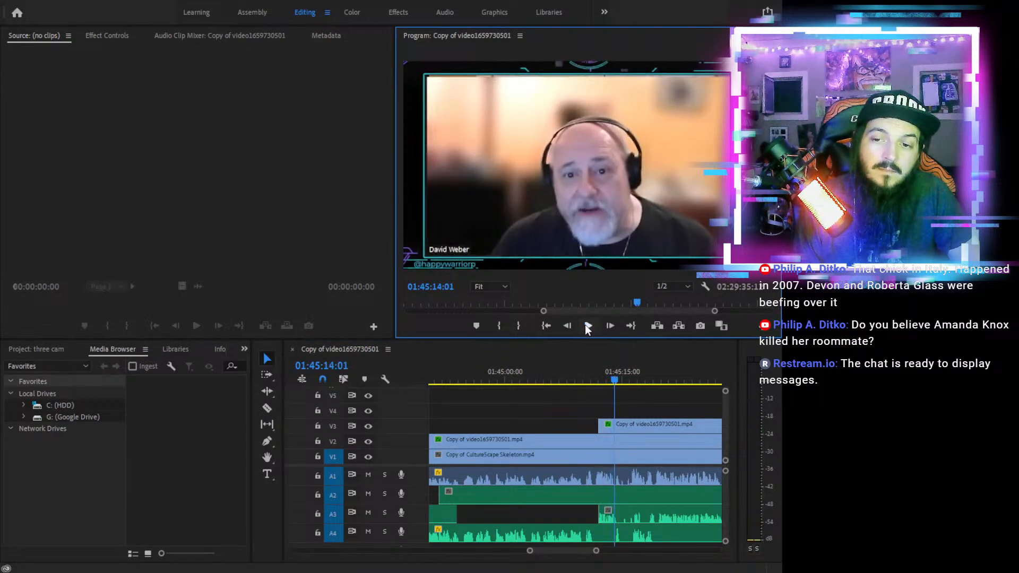
key(c)
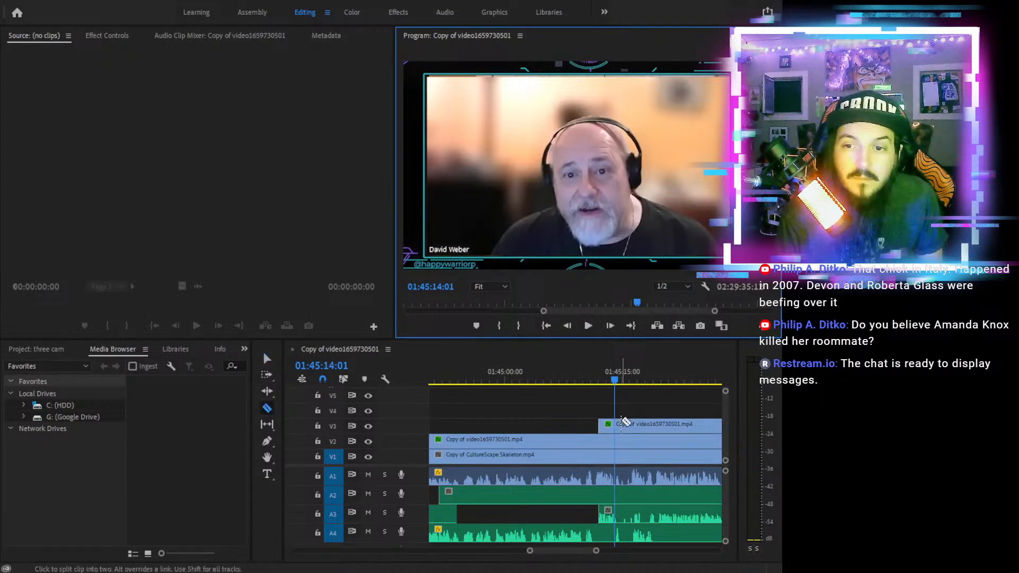
click(615, 421)
key(v)
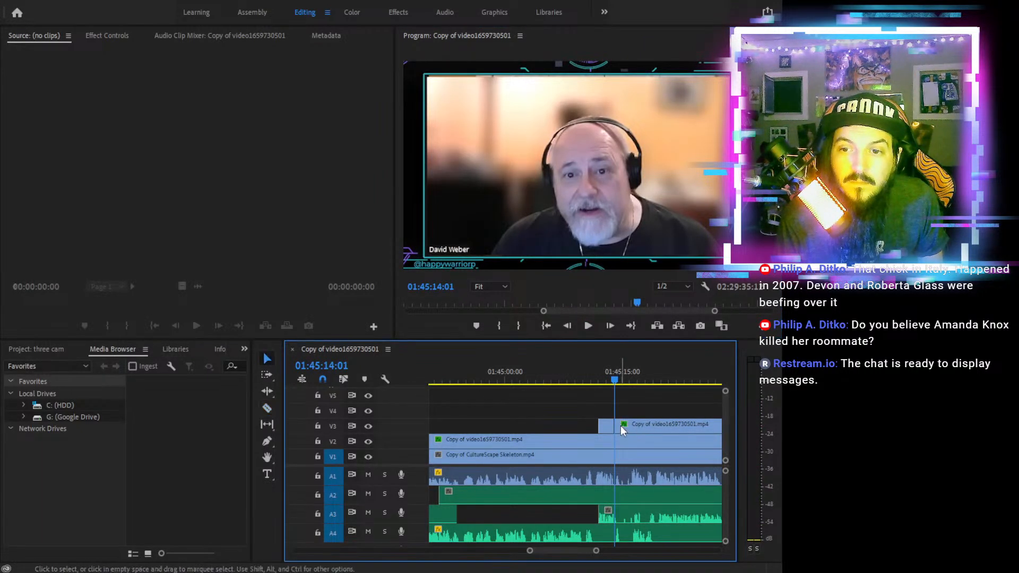
drag(617, 424, 654, 424)
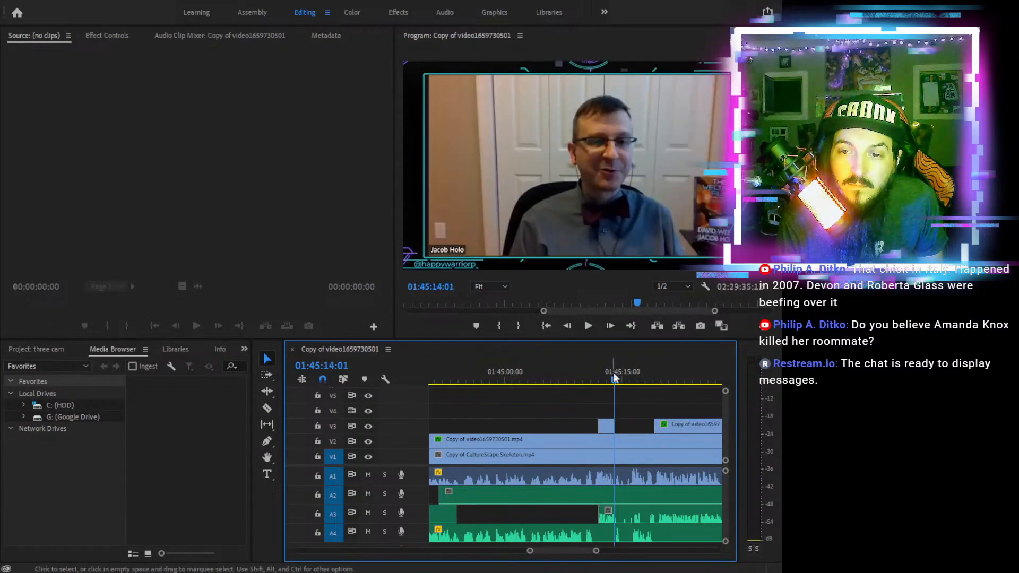
click(588, 325)
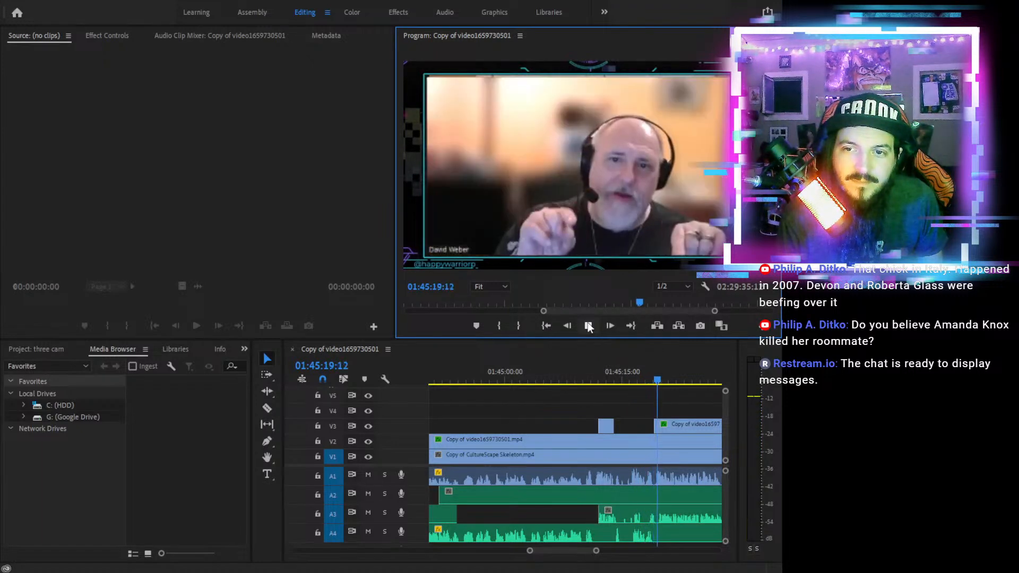
Find the next speech on A4 before the V4 clip and play up to 01:47:09:02
click(654, 377)
key(minus)
key(minus)
key(minus)
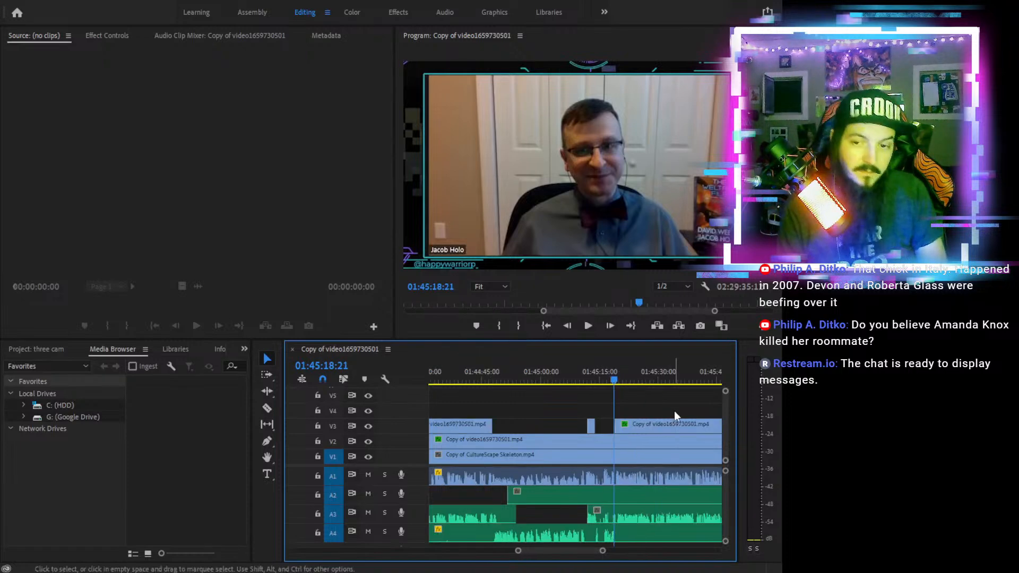
drag(648, 375, 689, 377)
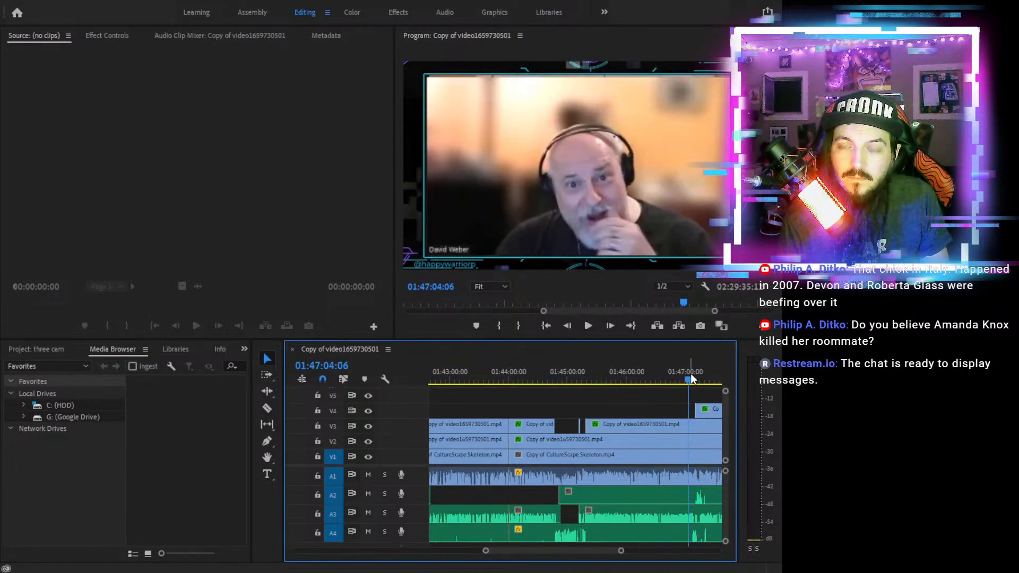
key(equal)
key(equal)
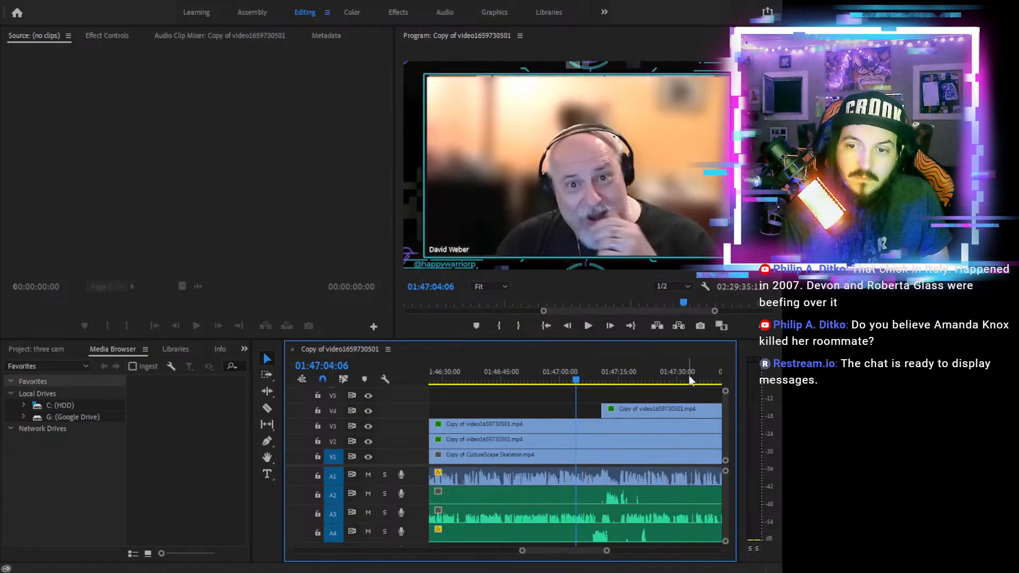
click(587, 326)
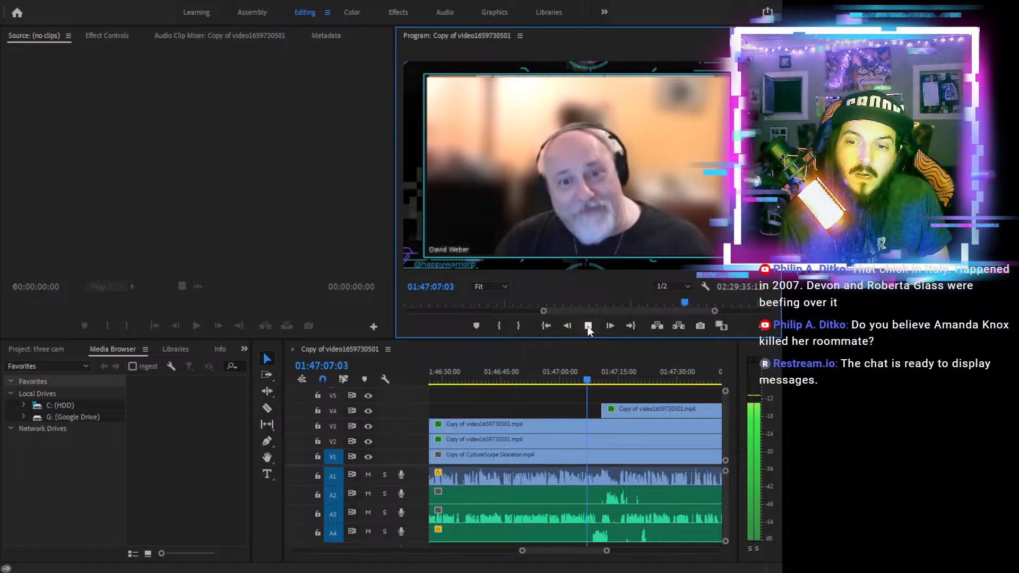
click(587, 326)
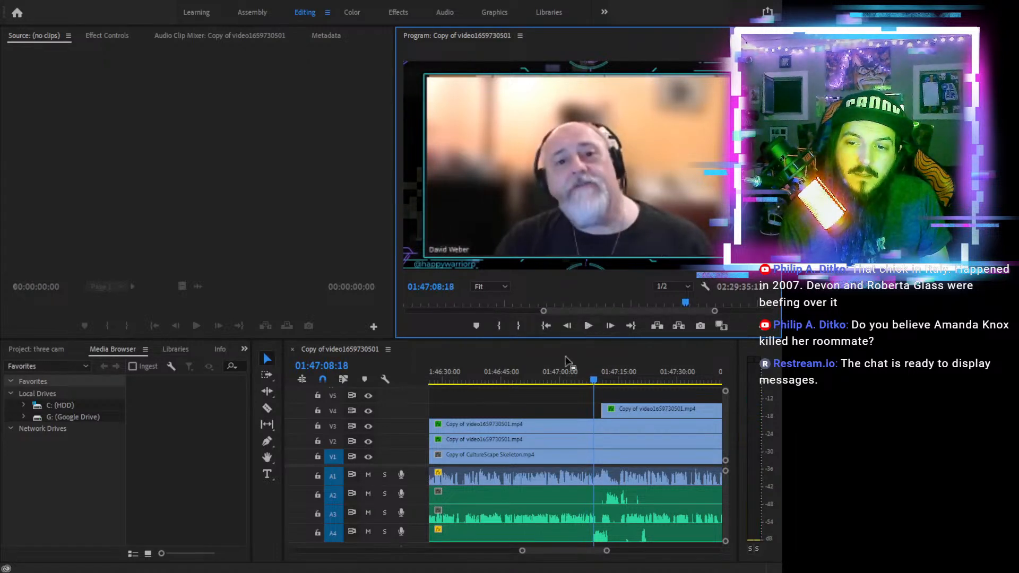
click(584, 329)
click(584, 330)
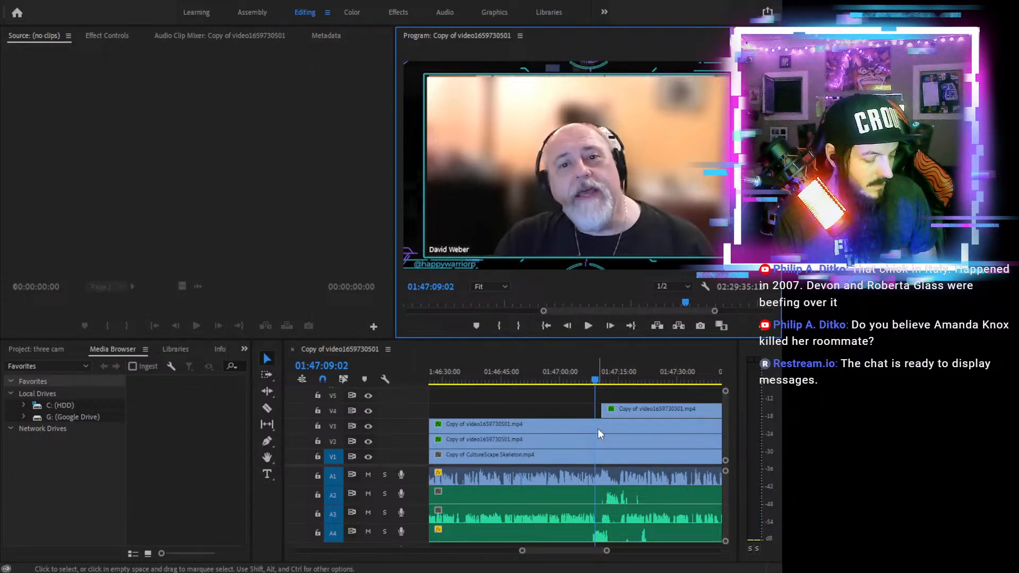
Split V3 at 01:47:09:02, trim the later piece's start to the beginning of the V4 clip and play back the switch
key(c)
click(598, 425)
key(v)
drag(596, 425, 601, 424)
click(589, 326)
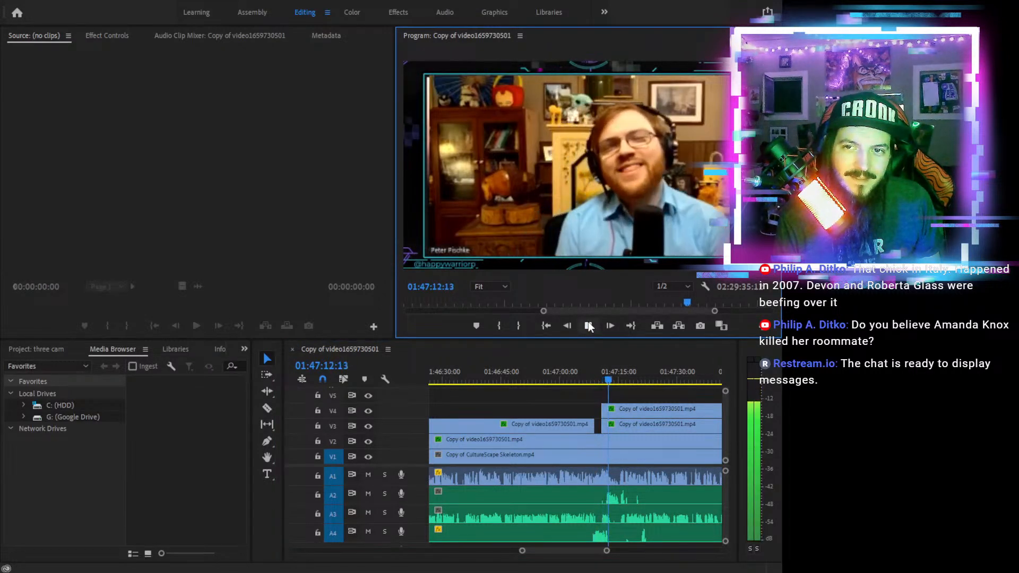
Trim the starts of the stacked V3 and V4 clips to 01:47:12:00 and play back the switch
click(604, 377)
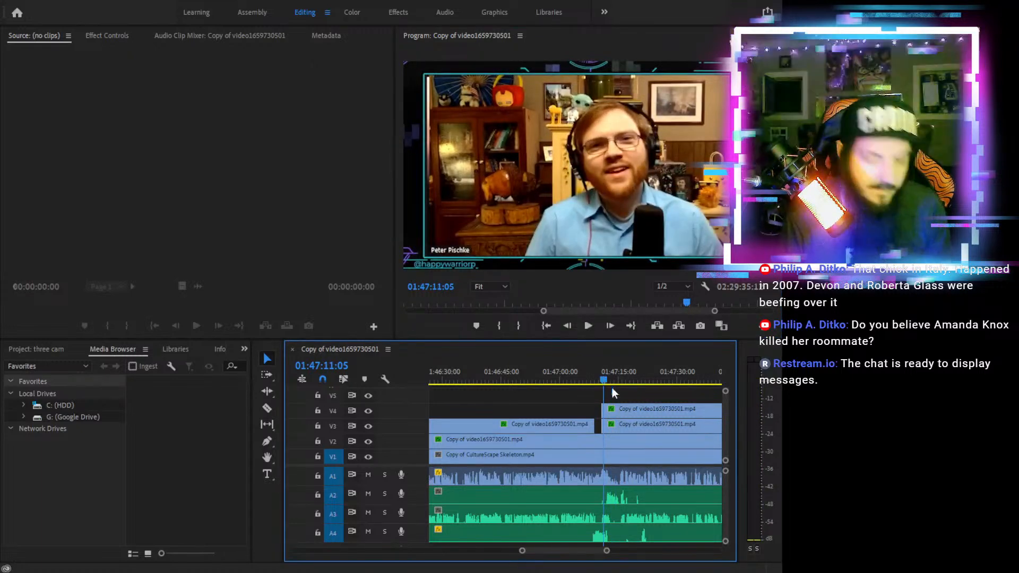
key(equal)
key(equal)
key(equal)
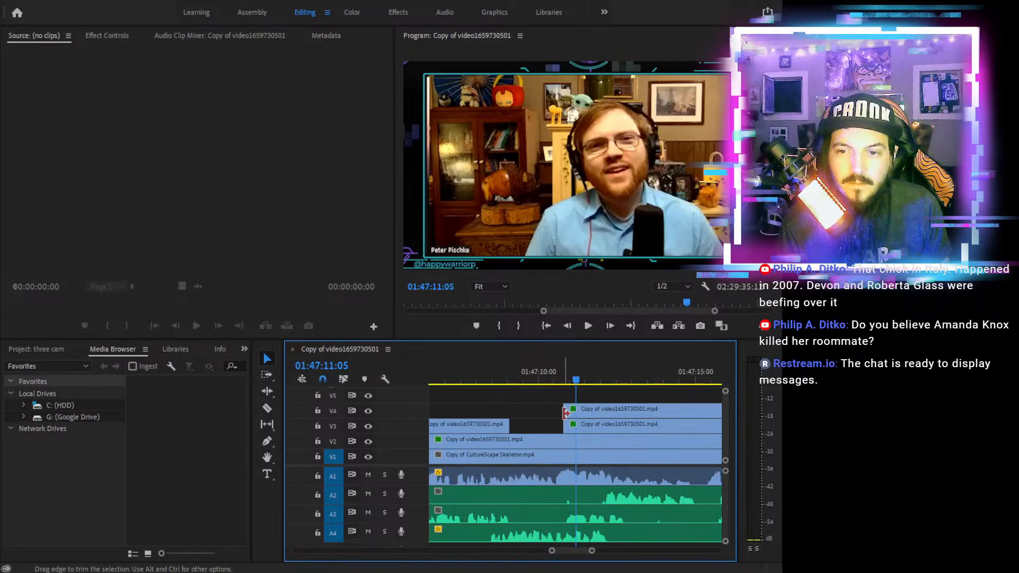
click(600, 375)
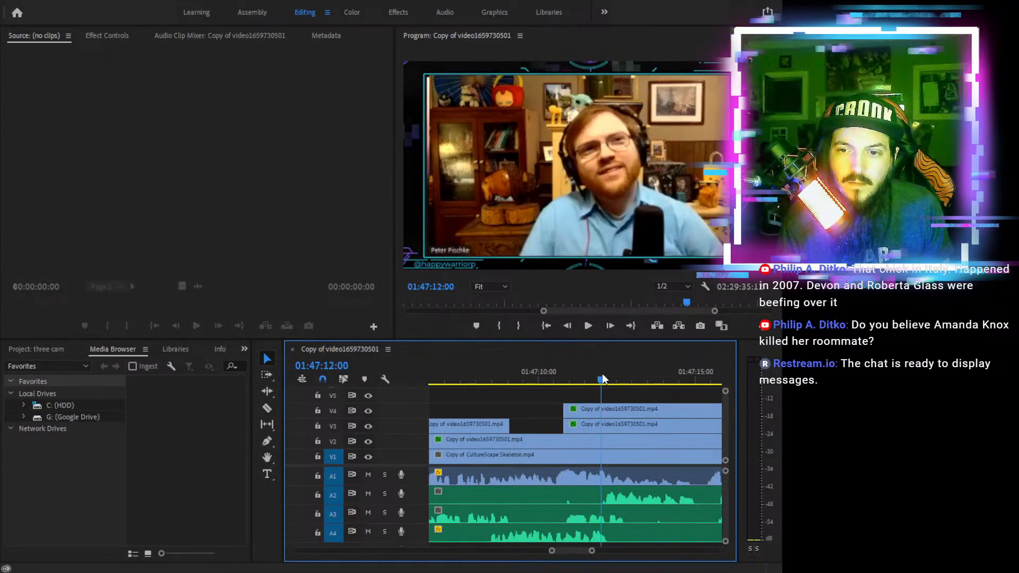
drag(565, 395, 601, 410)
click(504, 374)
drag(503, 377, 456, 377)
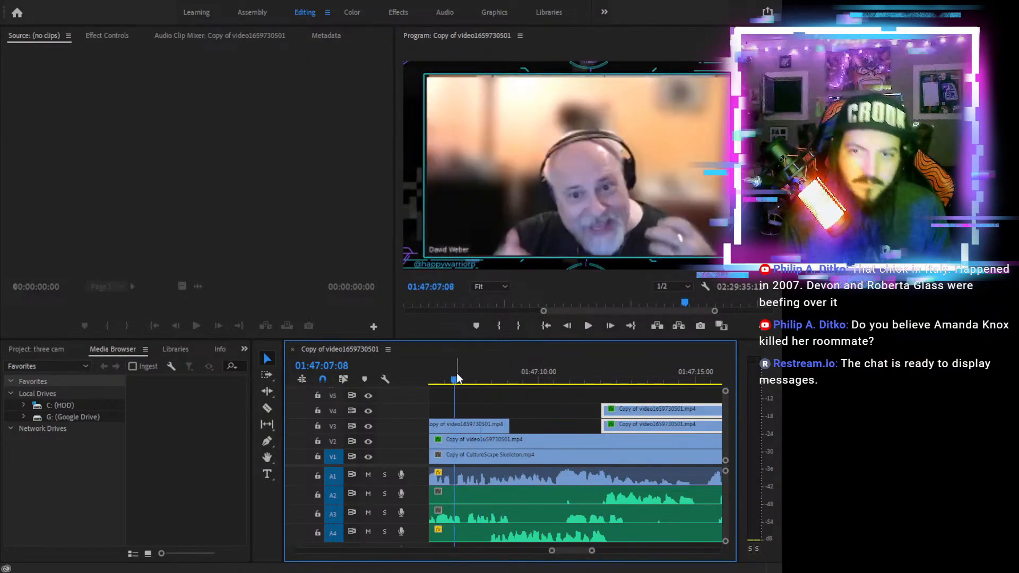
click(587, 325)
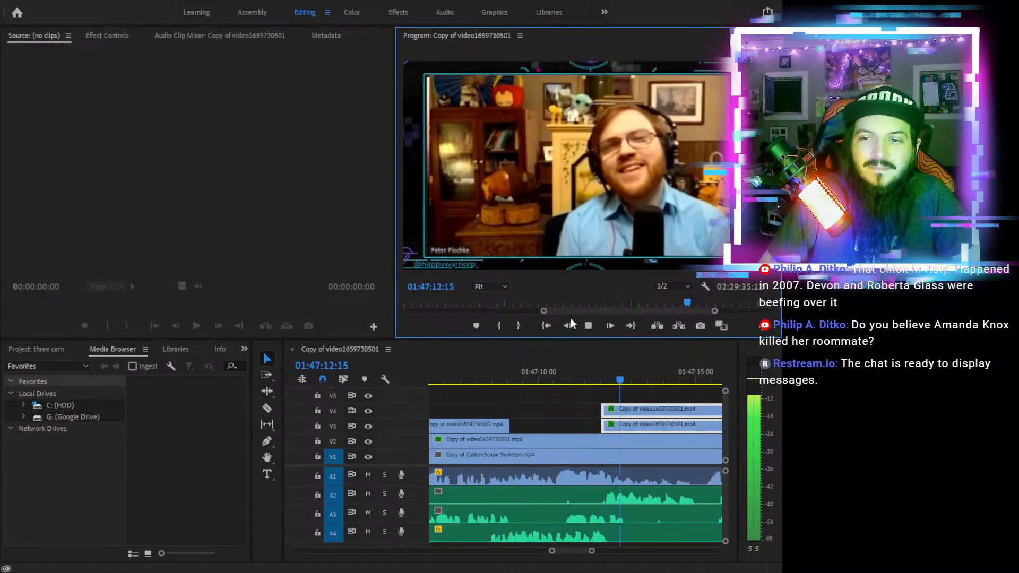
key(space)
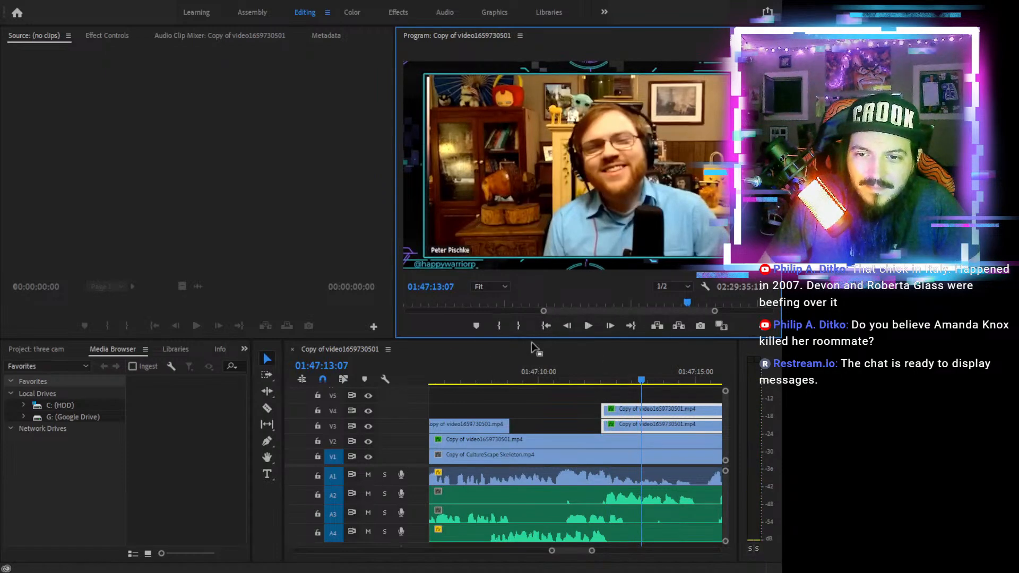
Extend only the V3 clip's start back to 01:47:10:22, leaving V4 at 01:47:12:00, and play back the transition
click(562, 379)
drag(563, 375, 568, 374)
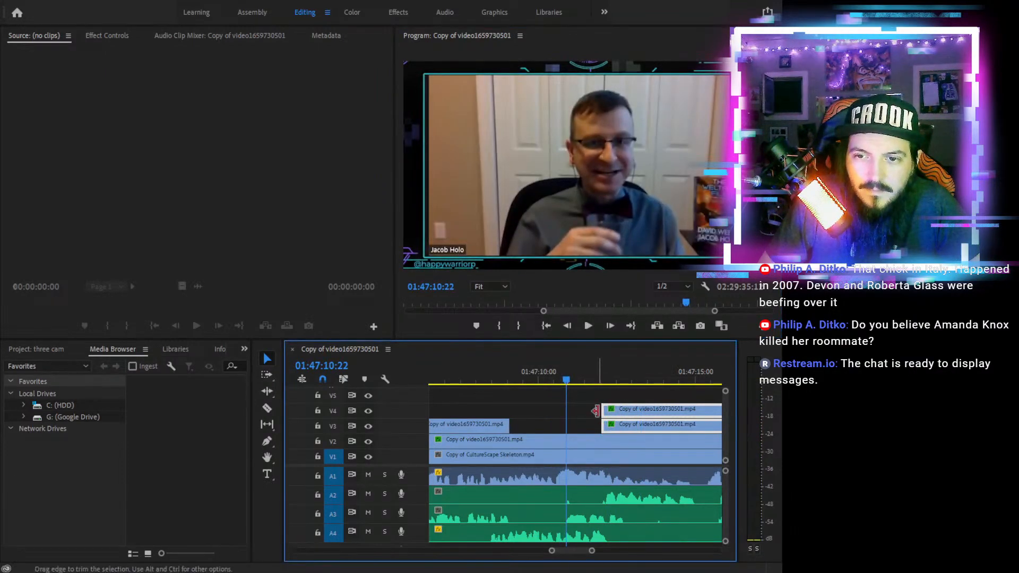
drag(603, 426, 568, 421)
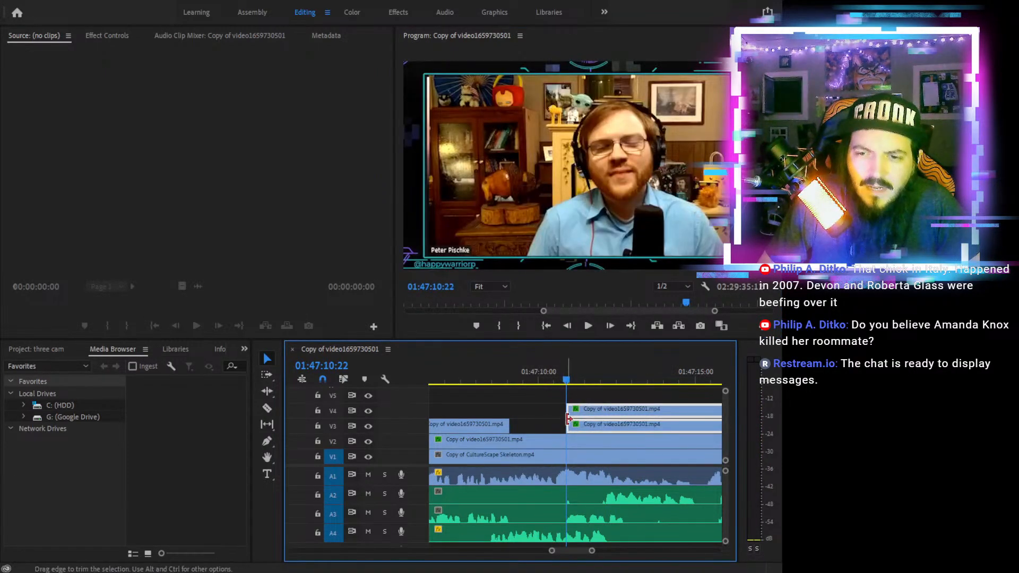
key(ctrl+z)
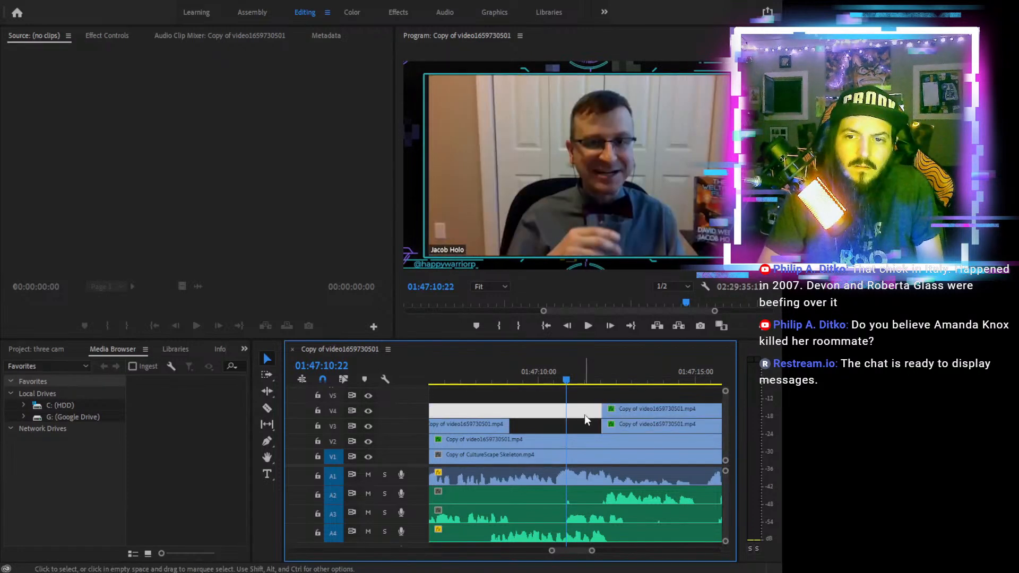
drag(603, 425, 566, 424)
click(514, 366)
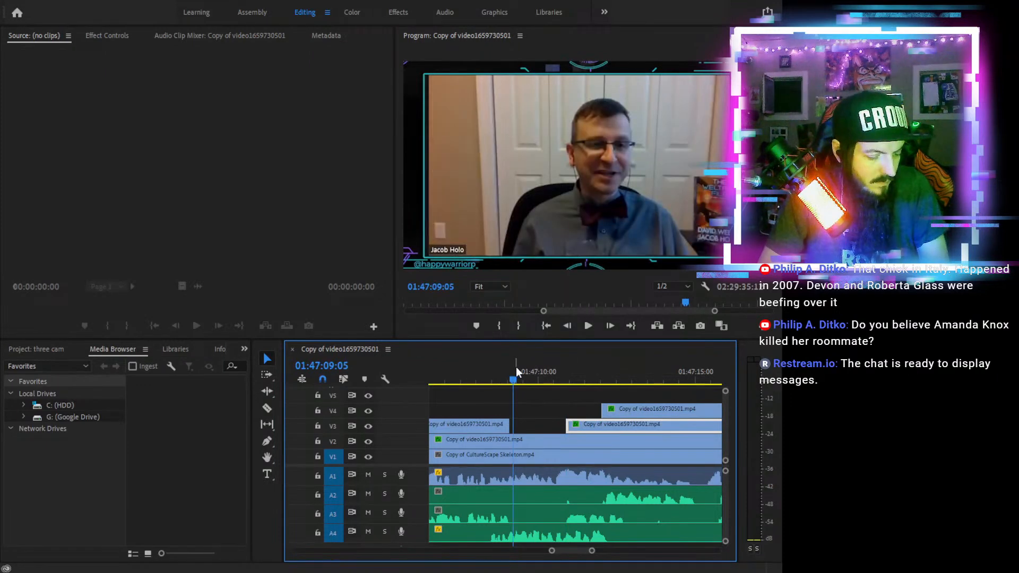
key(minus)
click(517, 368)
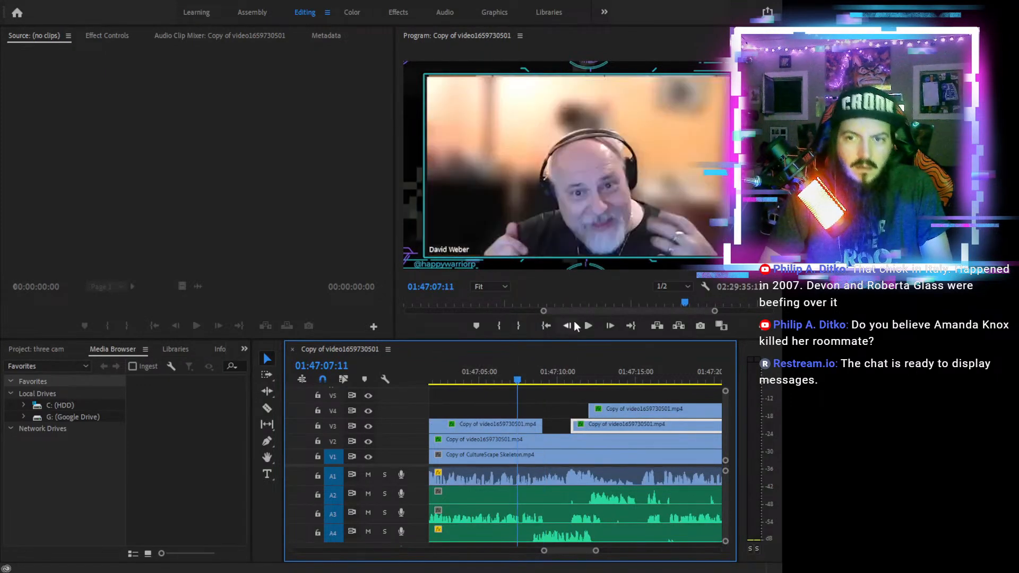
click(587, 326)
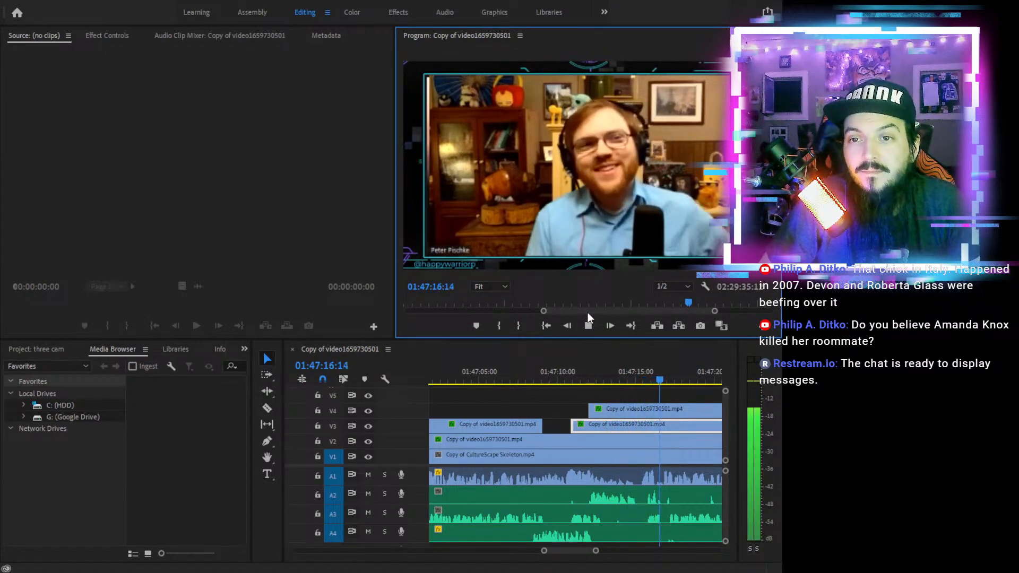
click(586, 325)
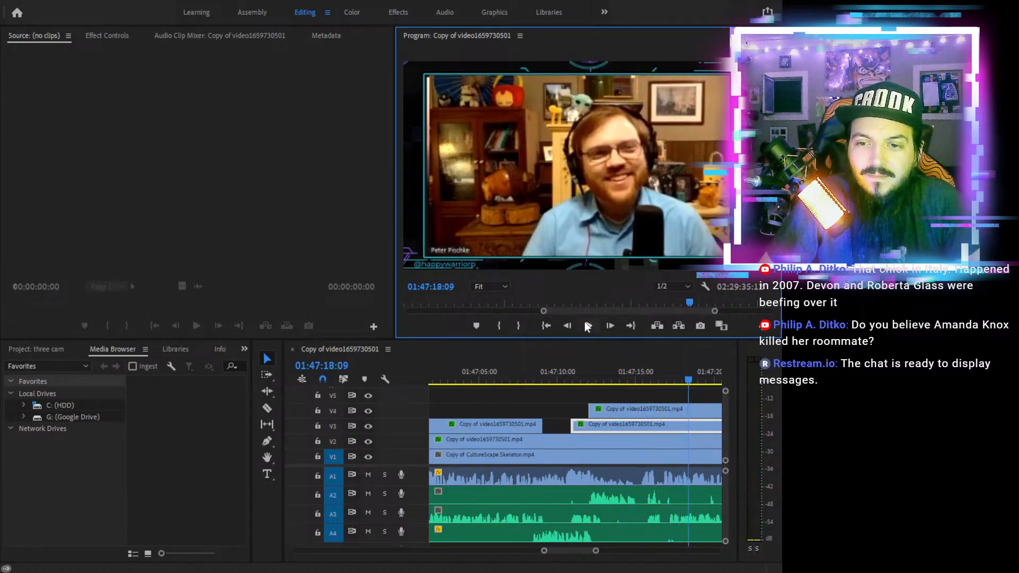
Split the A3 clip just after 01:47:15 and trim the later piece's start to 01:47:16:20 to remove the stray audio
drag(620, 377, 665, 380)
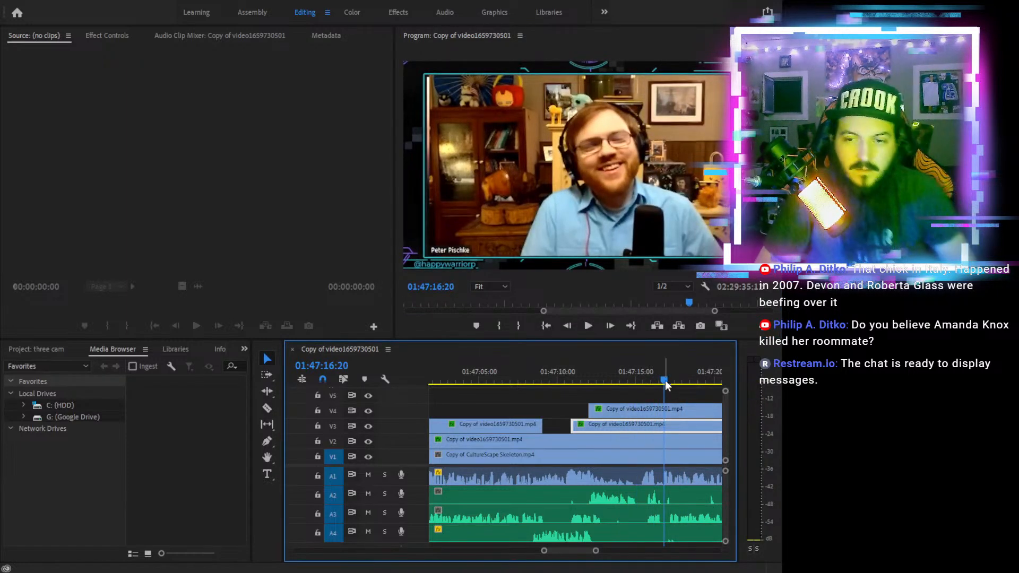
key(c)
click(651, 514)
key(v)
drag(651, 512, 666, 512)
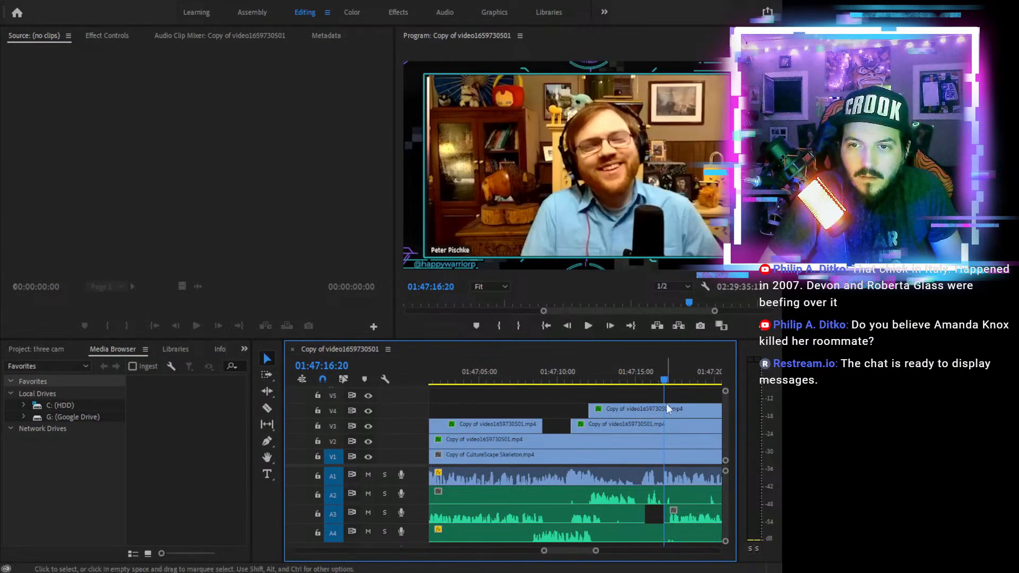
Split V4 at 01:47:16:20, trim the later piece's start to about 01:47:19 to reveal V3, and play back from there
key(c)
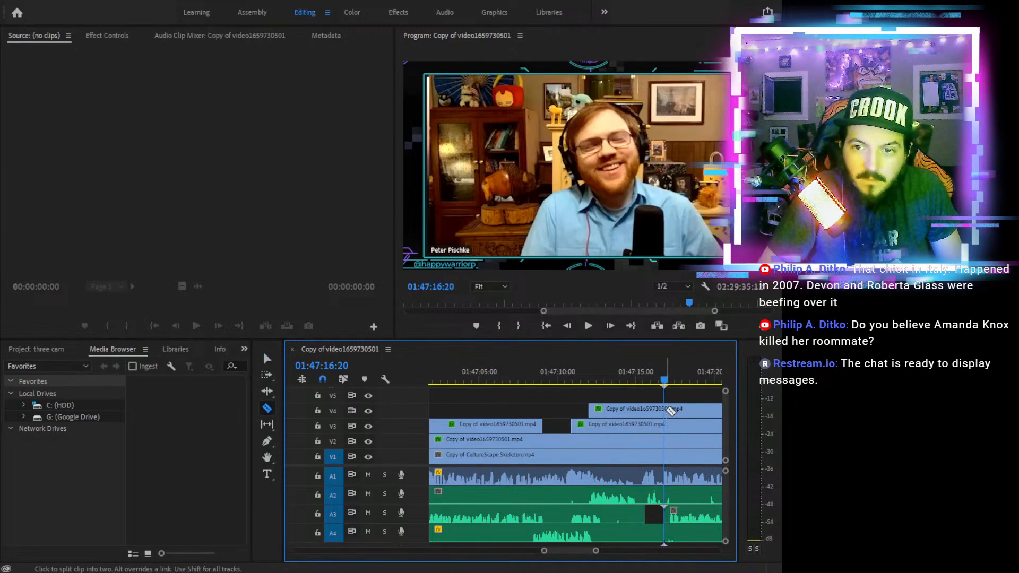
click(666, 408)
key(v)
drag(699, 407, 536, 370)
click(589, 326)
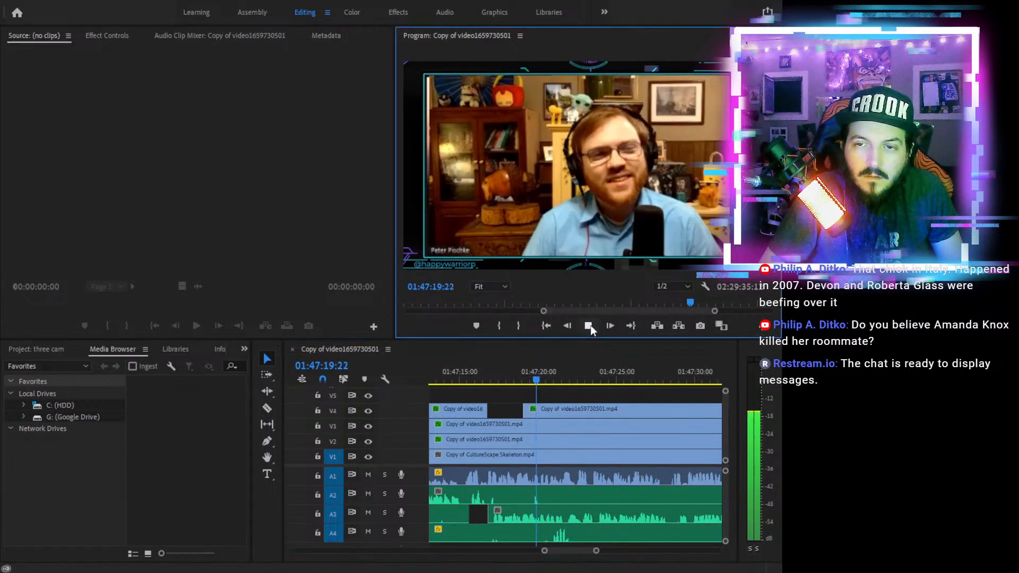
click(589, 325)
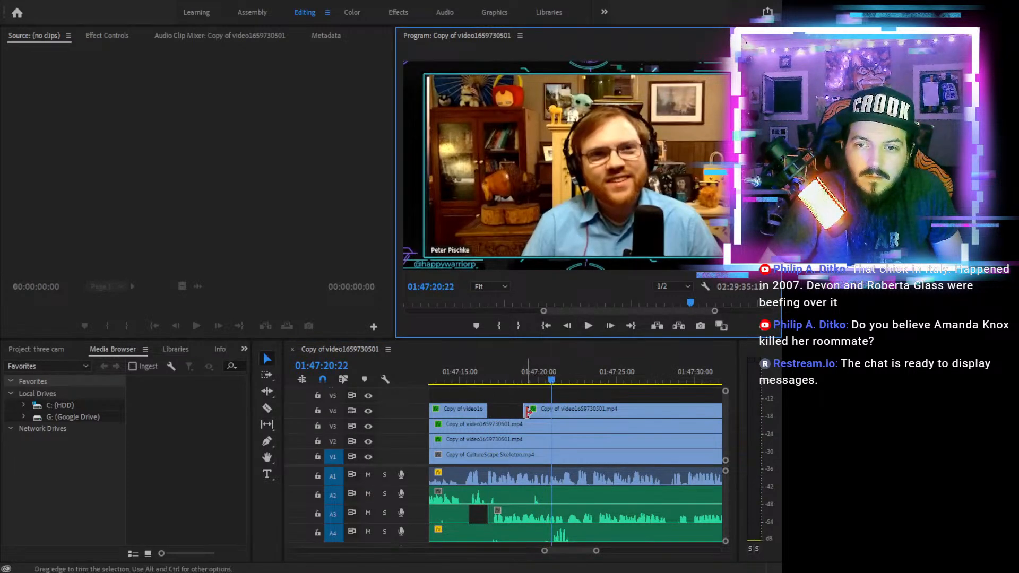
Play back a short stretch from 01:47:20:21 to check the camera shown after the V4 gap
click(552, 372)
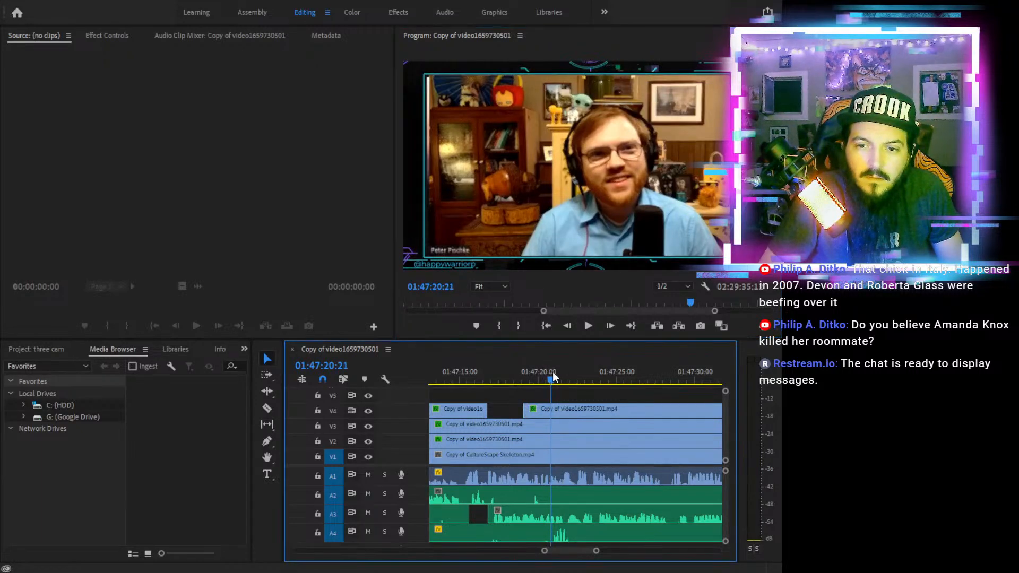
click(586, 326)
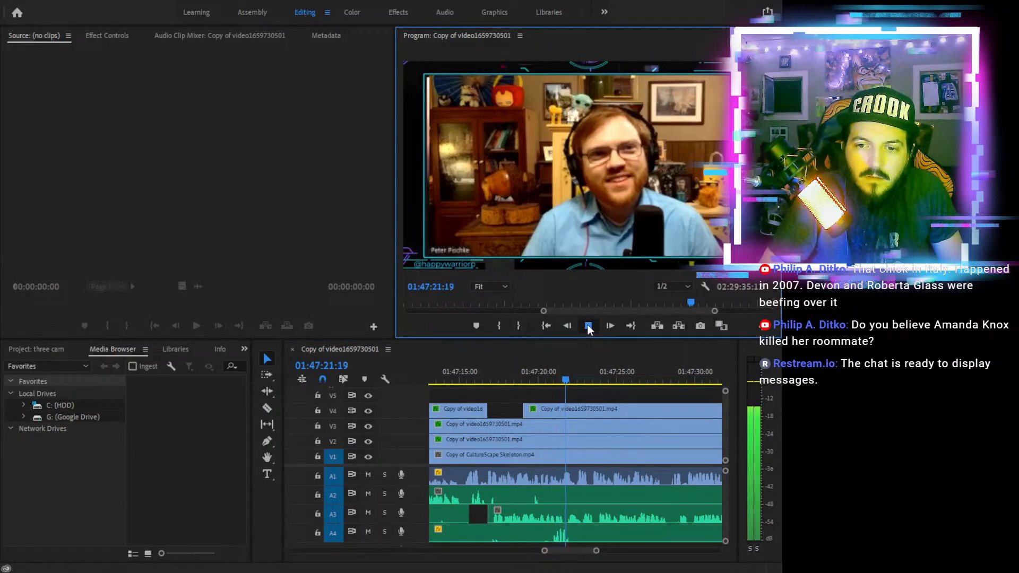
click(587, 325)
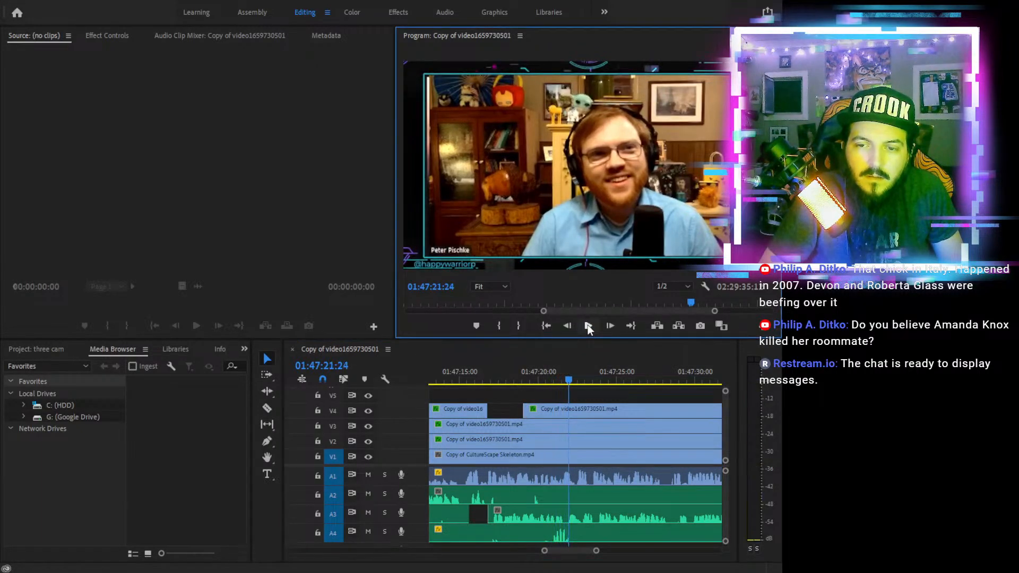
Split the V4 clip at 01:51:02:06 and delete the piece before the cut to reveal the V3 camera
click(639, 371)
key(minus)
key(minus)
key(minus)
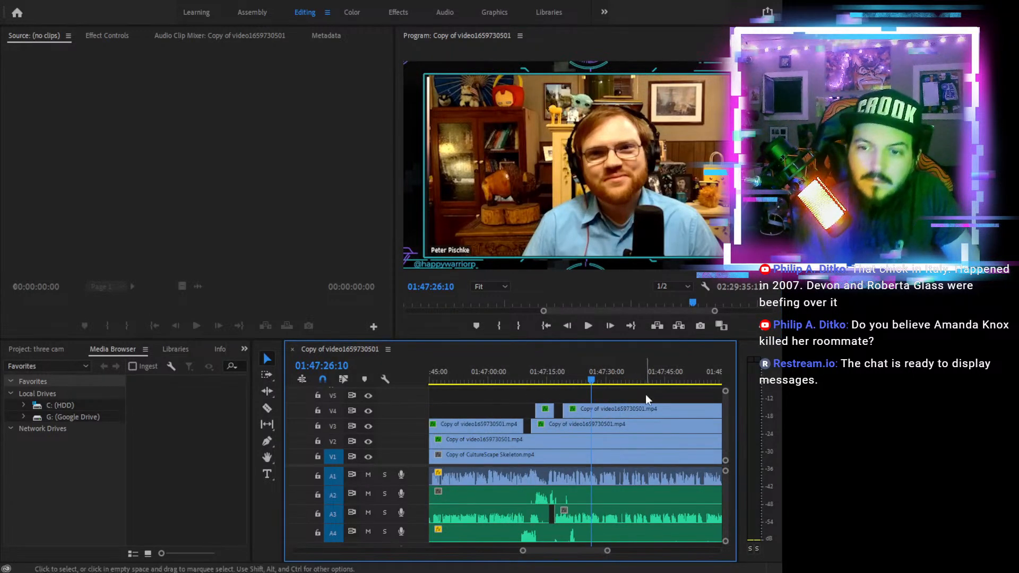
drag(655, 388, 632, 401)
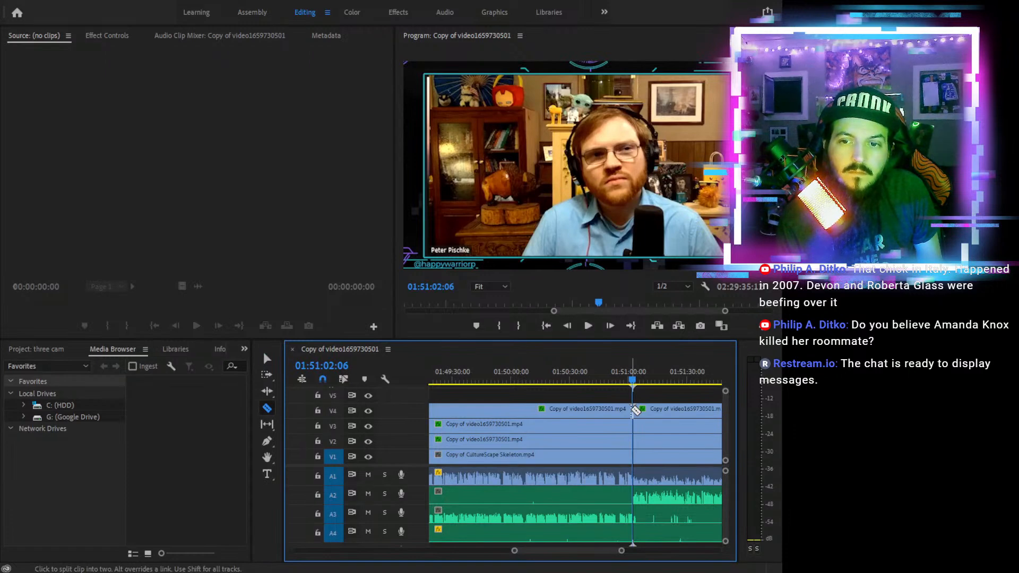
key(v)
click(602, 409)
key(Delete)
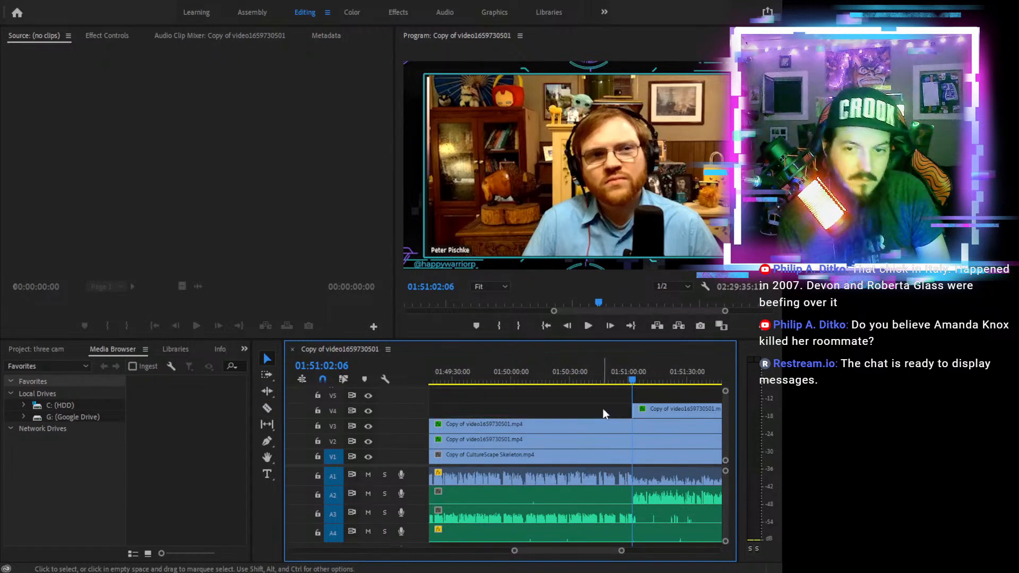
Play back the revised camera switches from 01:47:08:21 to just past 01:47:20
drag(555, 374, 468, 384)
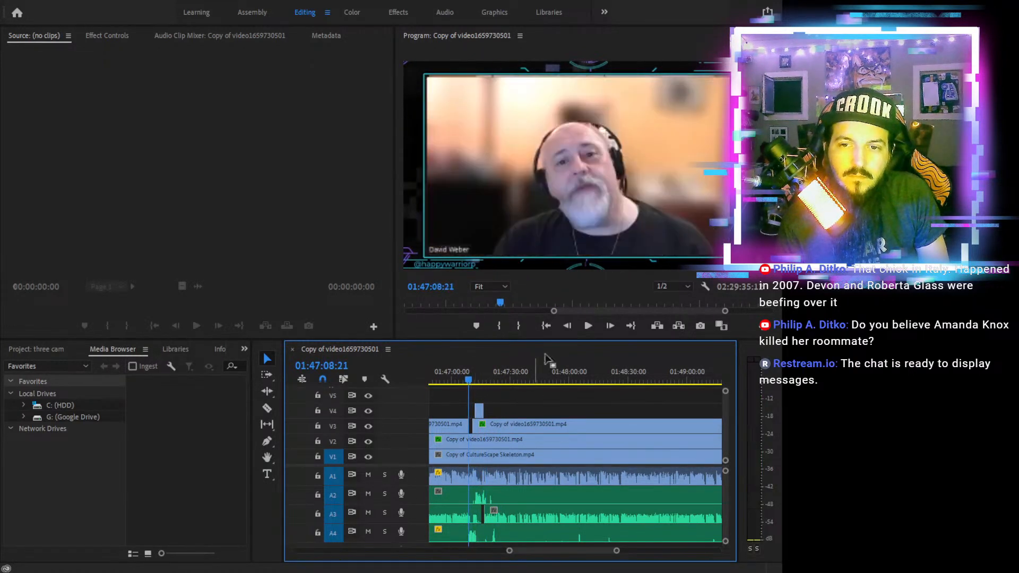
click(587, 325)
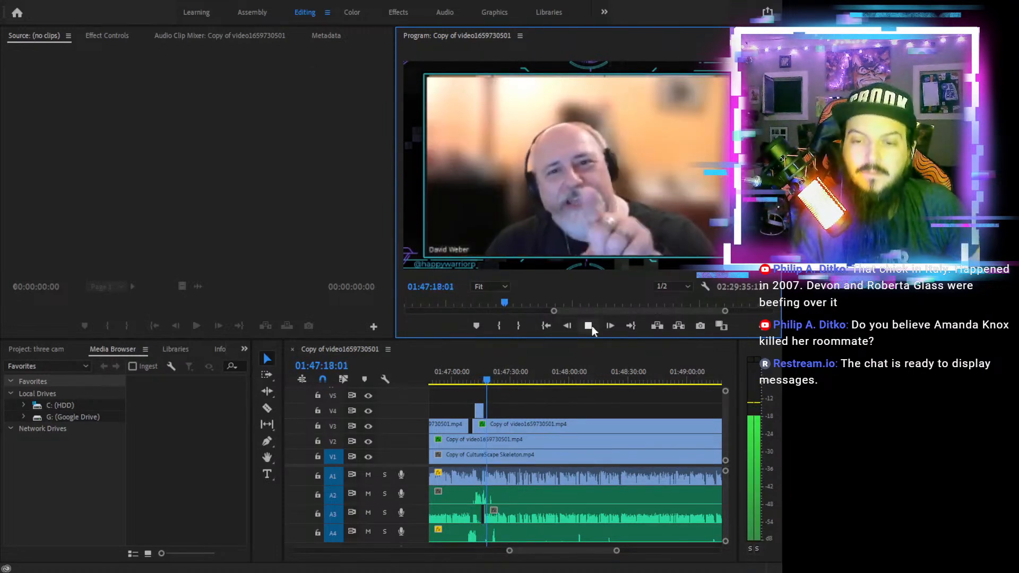
click(592, 328)
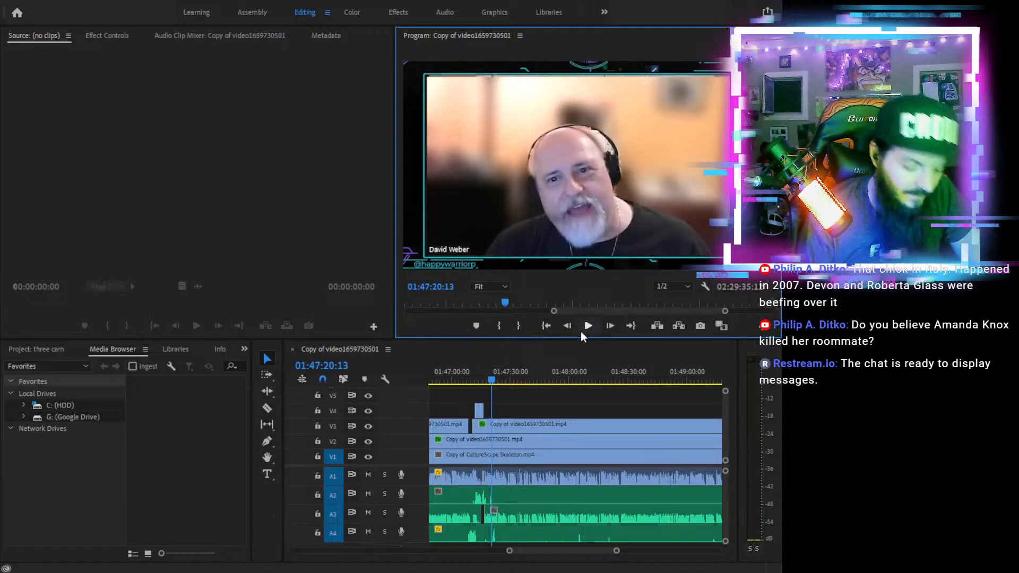
Split V3 at 01:47:21:02, trim the later piece's start to about 01:47:22 to reveal V2, and play back the switch
click(491, 379)
key(minus)
key(minus)
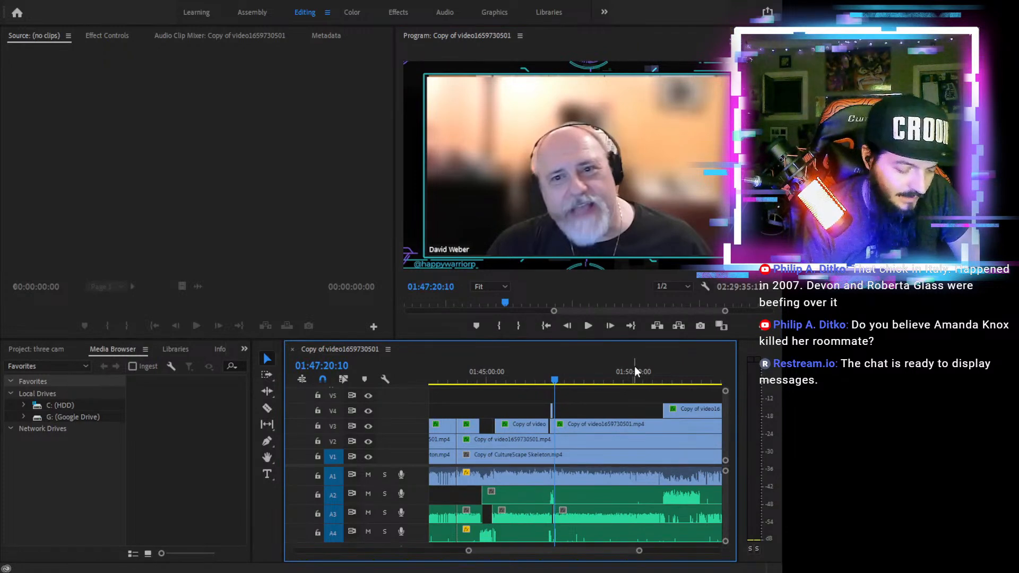
key(equal)
key(equal)
key(equal)
key(equal)
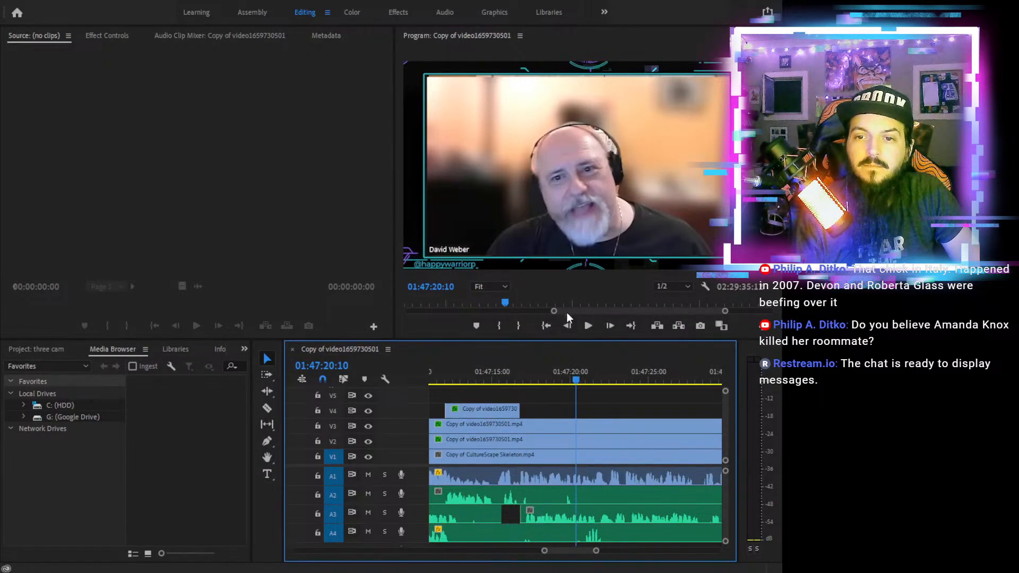
click(586, 326)
click(586, 326)
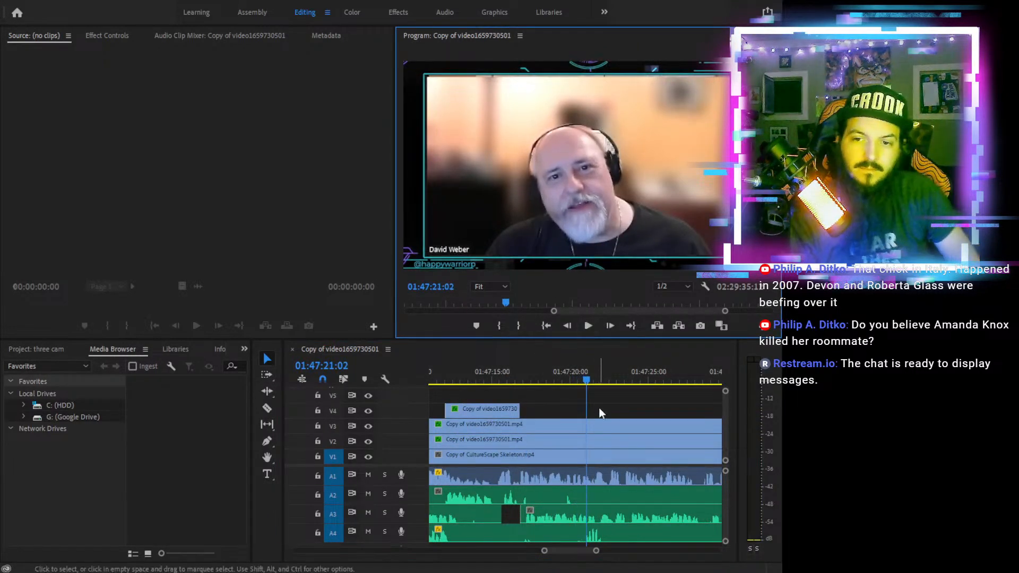
key(c)
click(587, 422)
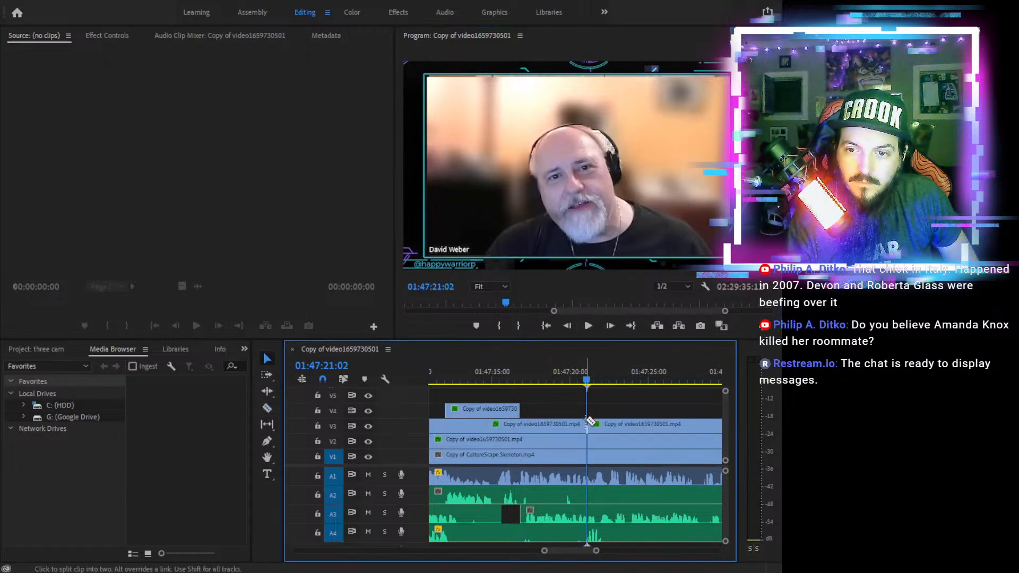
drag(589, 424, 606, 423)
click(546, 370)
click(588, 326)
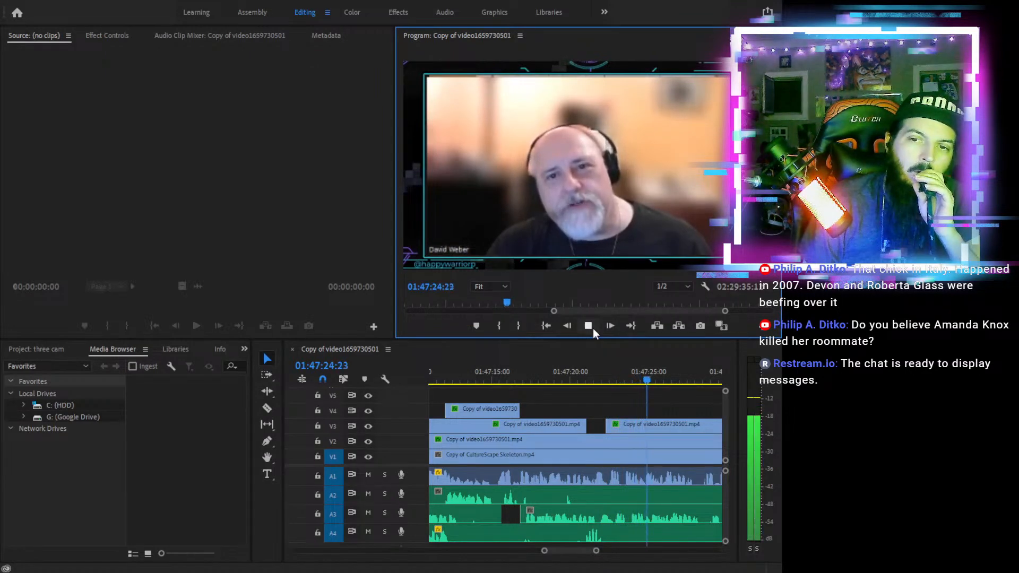
click(593, 330)
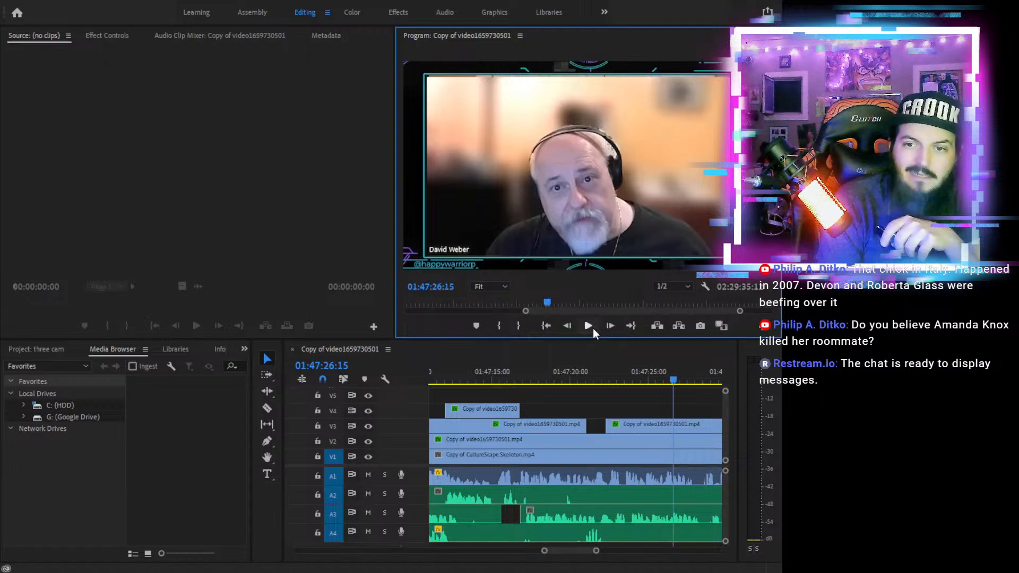
Examine the timeline beyond 01:47:26:15 for further speaker changes and sample the playback around 01:48:05
click(631, 390)
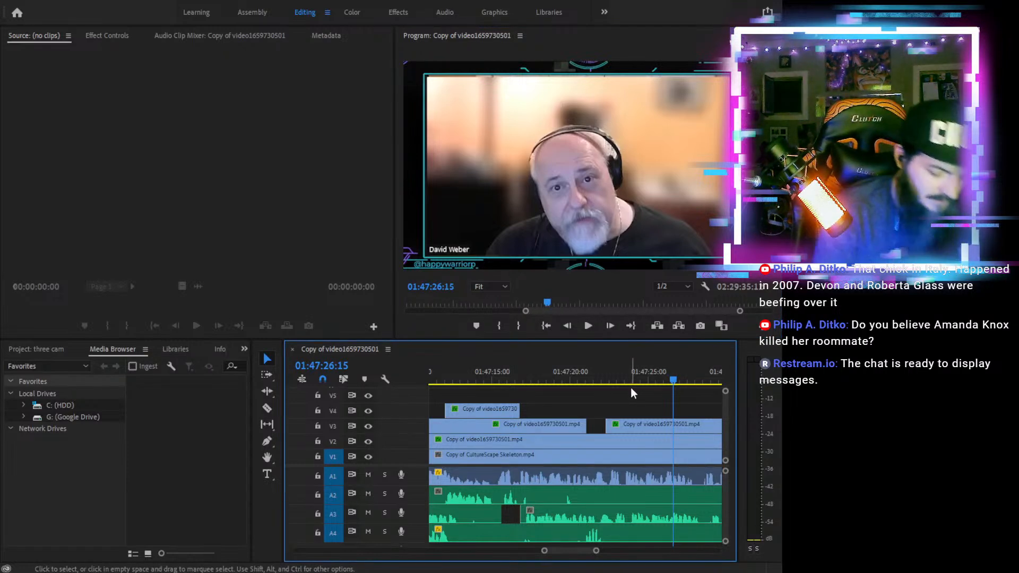
key(minus)
key(minus)
key(minus)
key(minus)
key(minus)
key(minus)
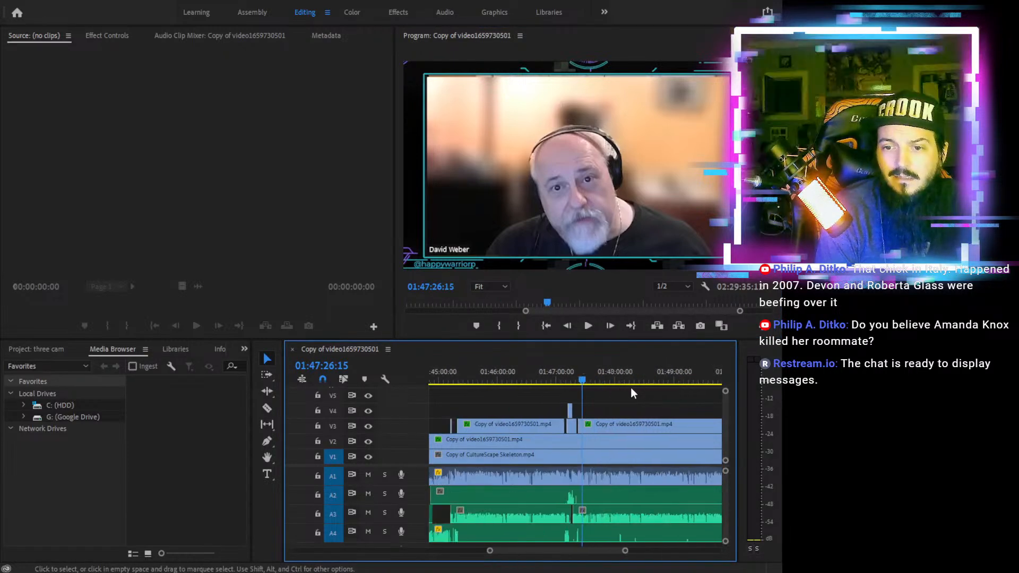
key(equal)
key(equal)
key(equal)
key(equal)
key(equal)
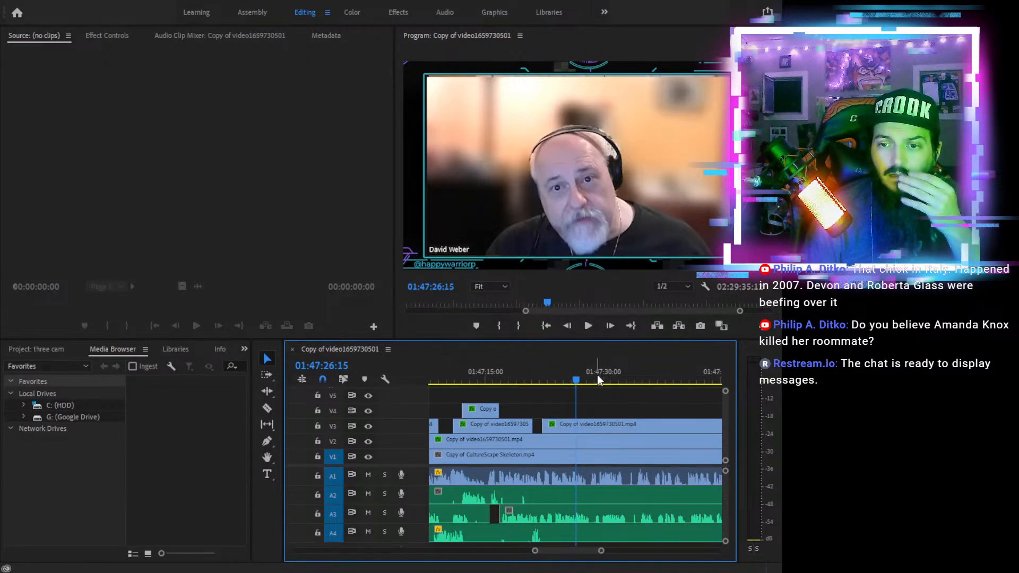
drag(710, 382, 619, 408)
click(589, 326)
click(590, 327)
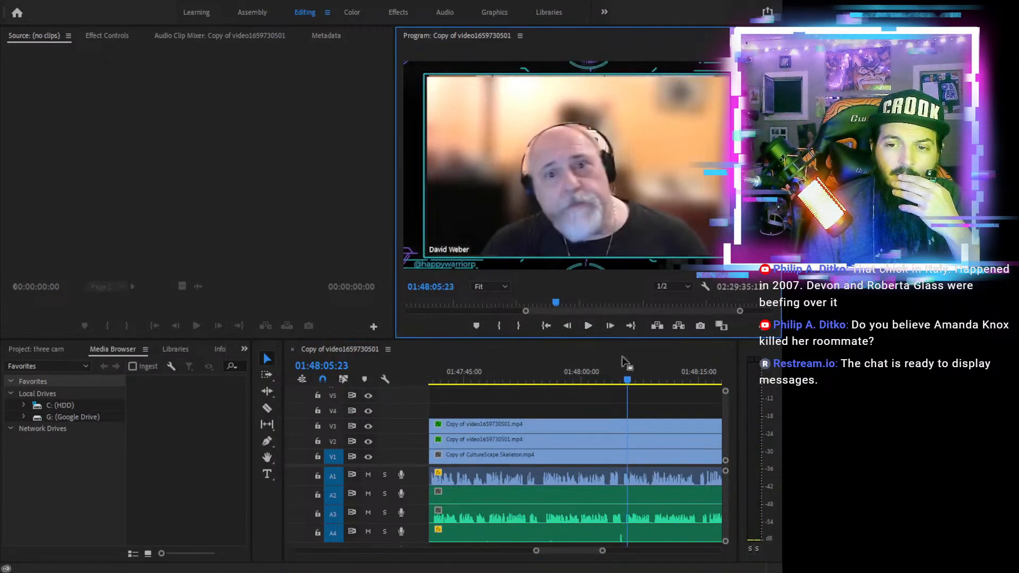
Play back the switch to the V4 camera at 01:51:02:06 repeatedly, checking for overlapping audio
drag(606, 374, 536, 378)
click(588, 325)
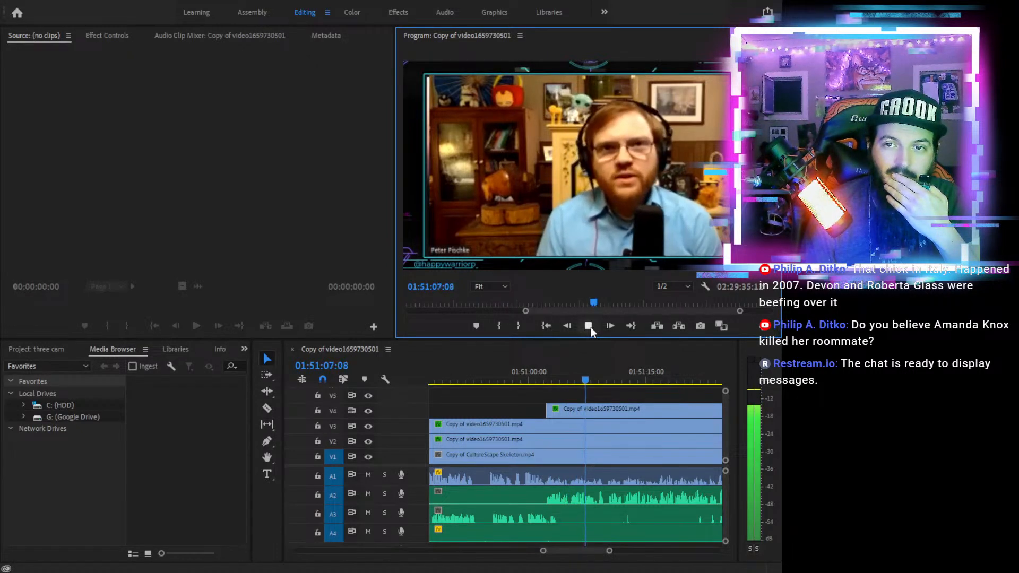
click(544, 377)
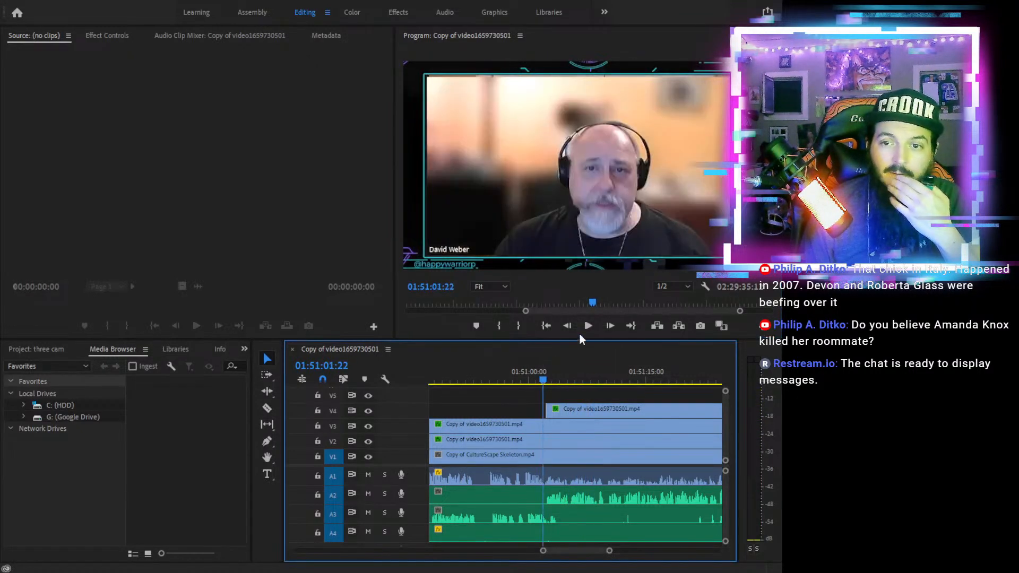
click(587, 328)
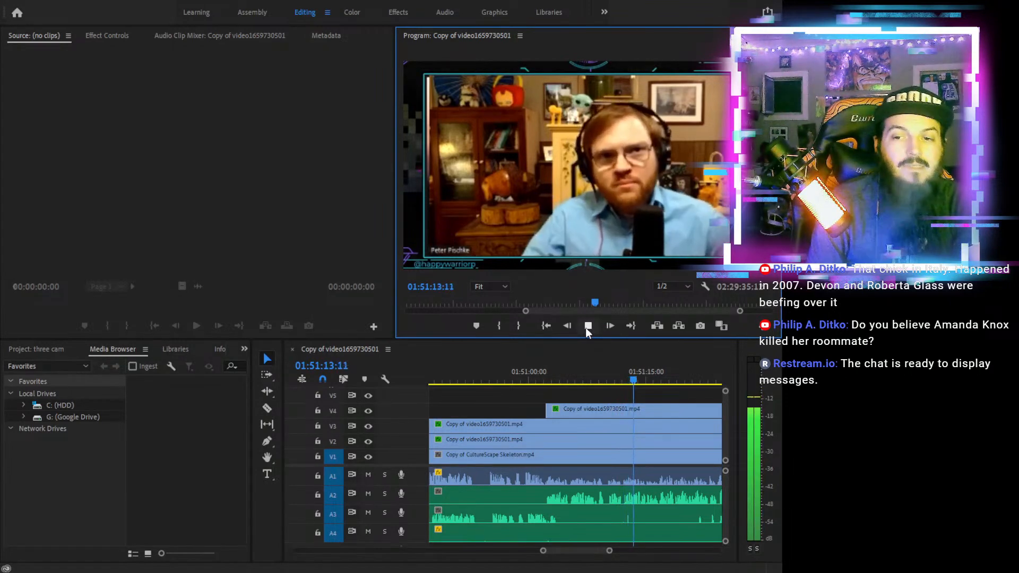
drag(476, 380, 487, 381)
click(588, 326)
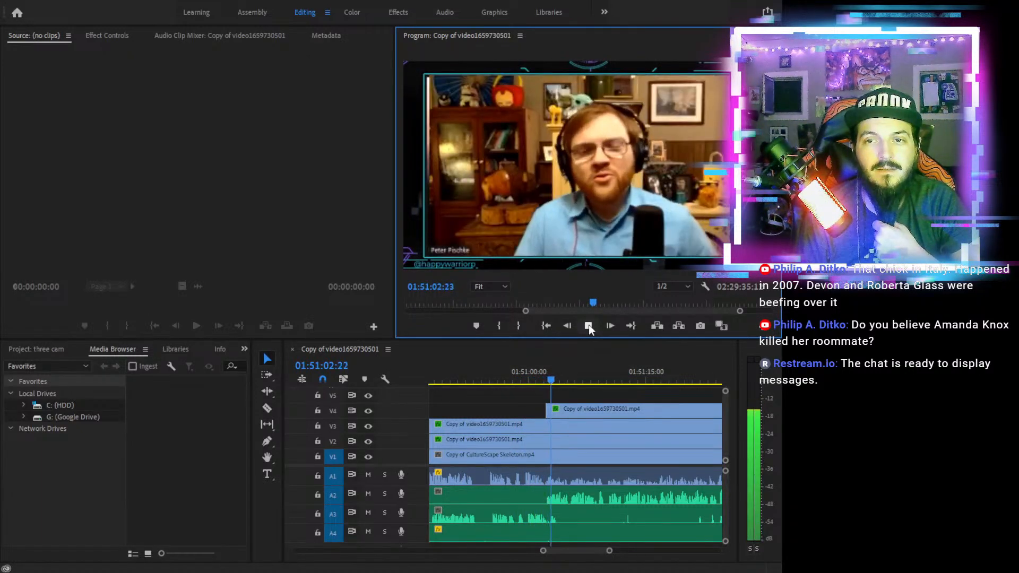
click(586, 325)
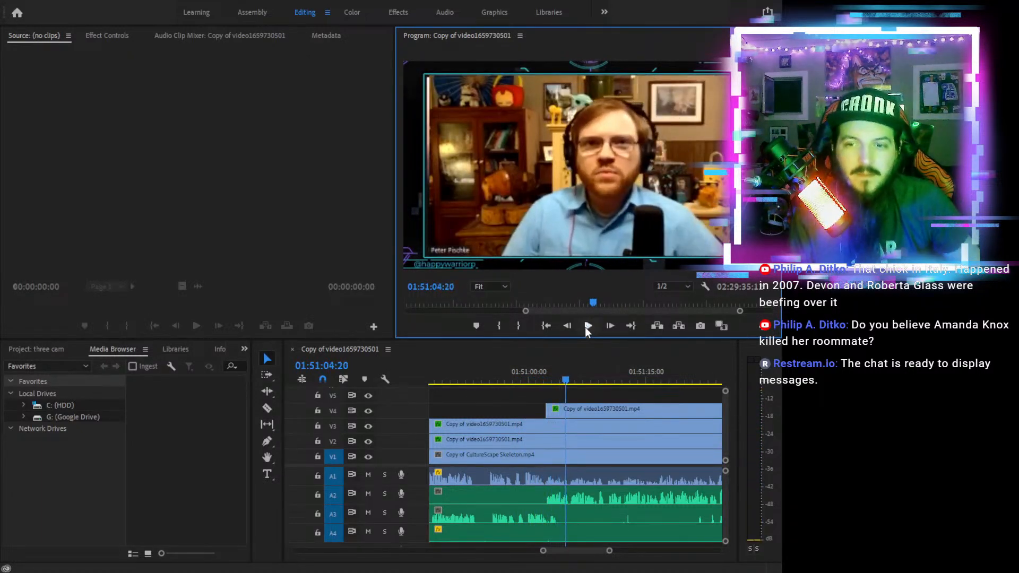
Split A3 at 01:51:04:20, trim the earlier piece's end back to 01:51:02:06, and play back the transition
key(c)
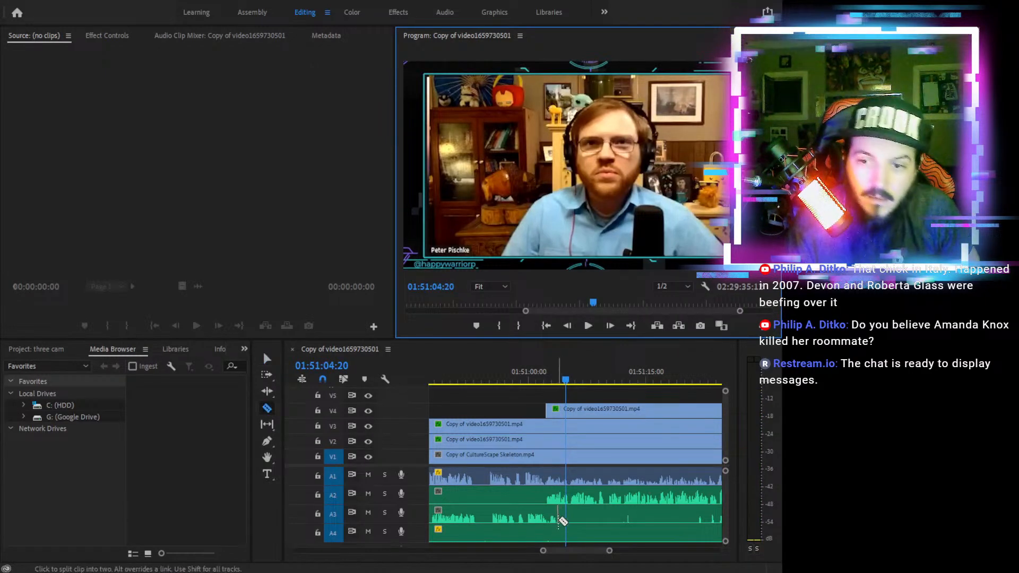
key(v)
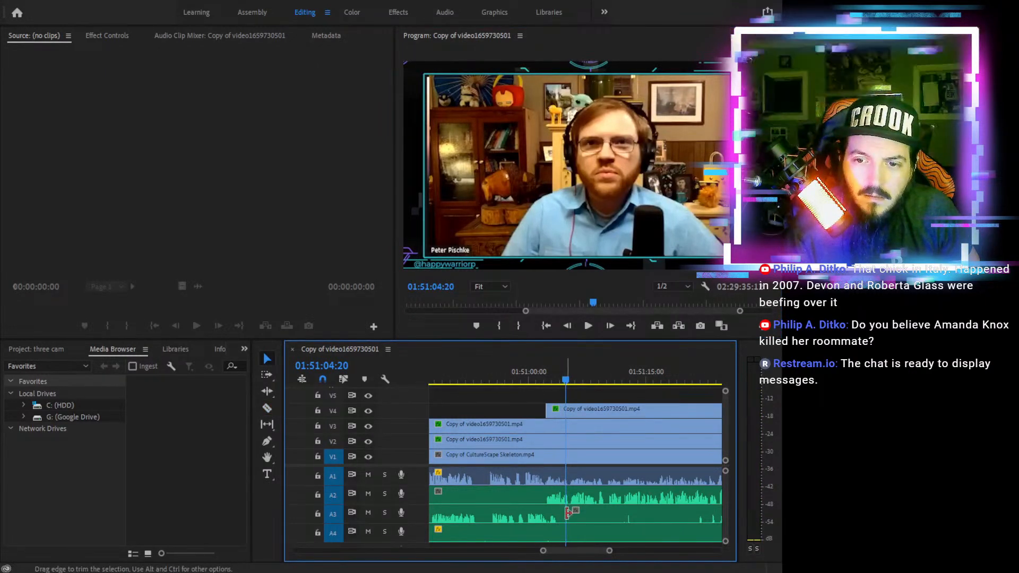
mouse_move(562, 512)
mouse_down()
mouse_move(546, 512)
mouse_move(555, 512)
mouse_up()
click(545, 380)
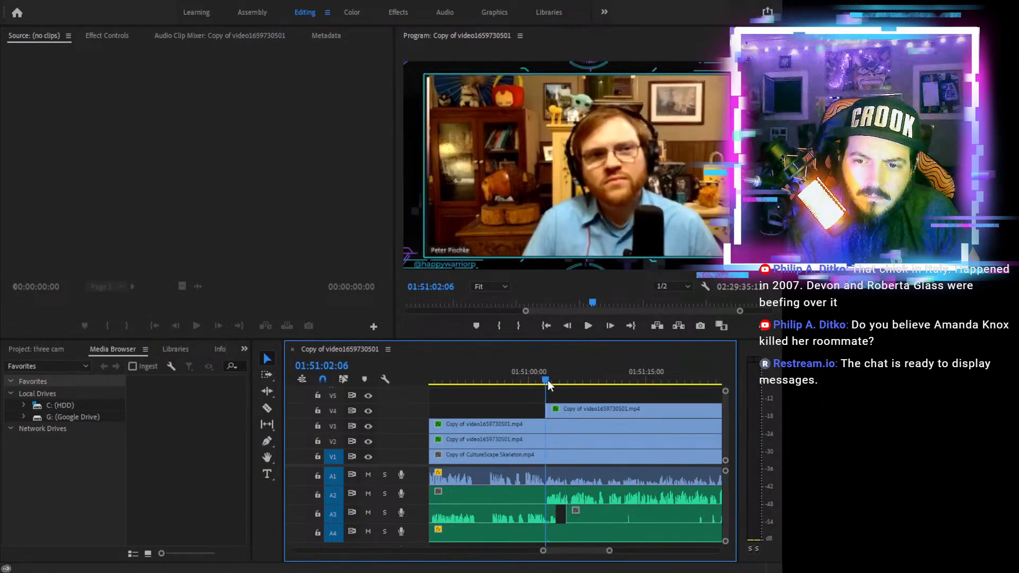
drag(555, 512, 545, 512)
click(493, 377)
click(588, 326)
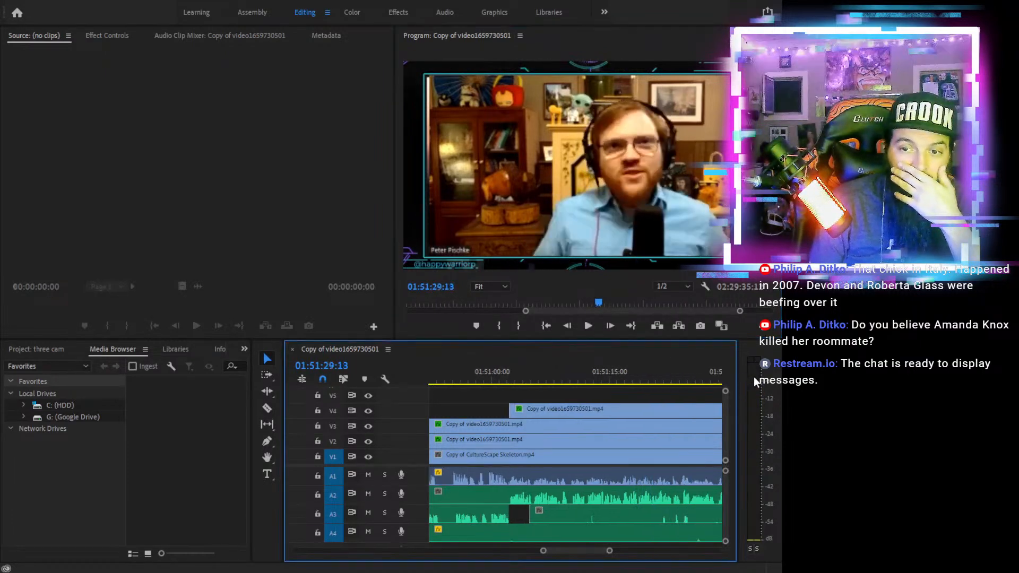
Play the A3 noises from 01:51:21:17 and trim the later A3 piece's start to about 01:51:33 to remove them
click(581, 386)
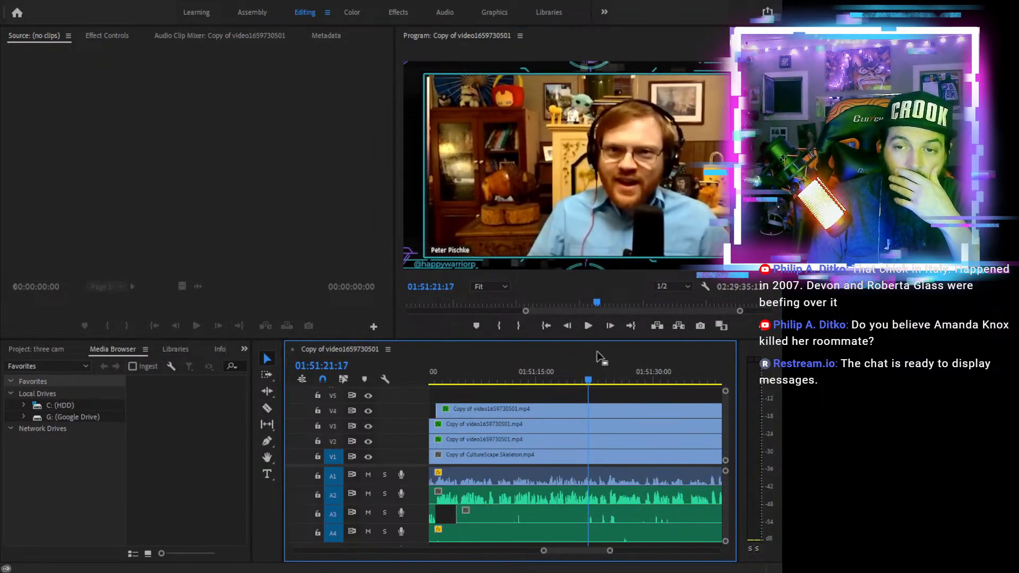
click(588, 326)
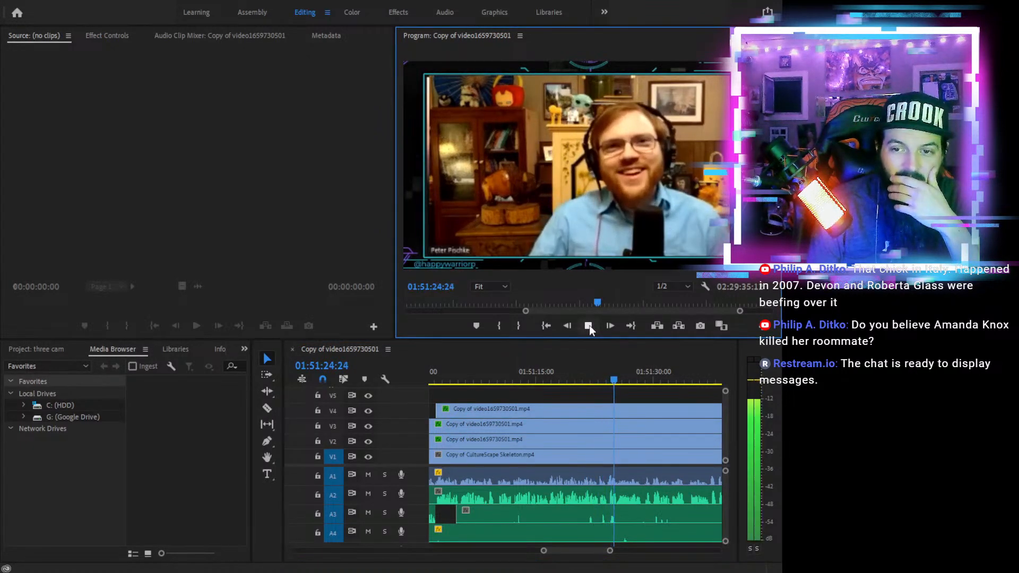
key(space)
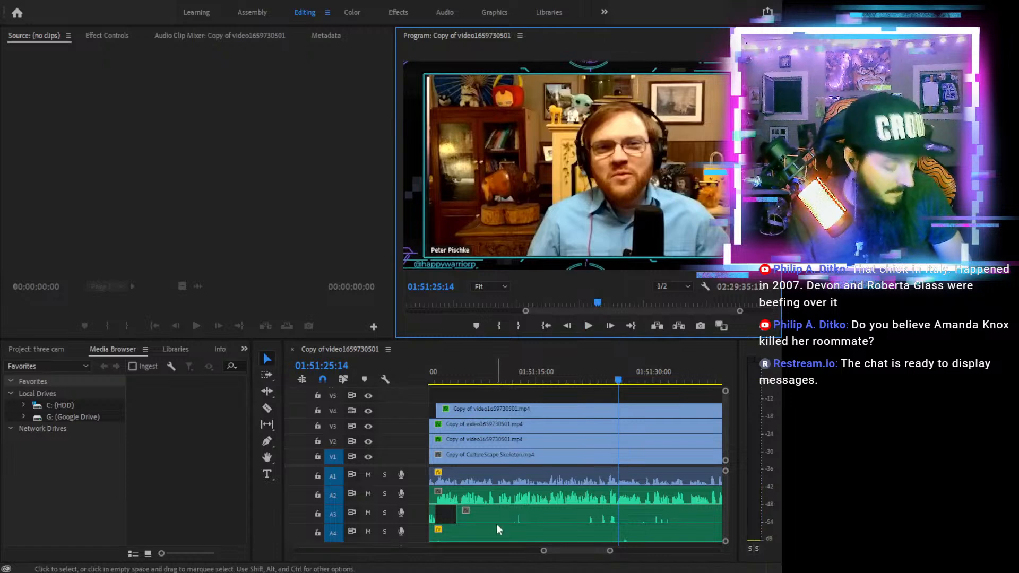
click(457, 514)
drag(568, 514, 679, 514)
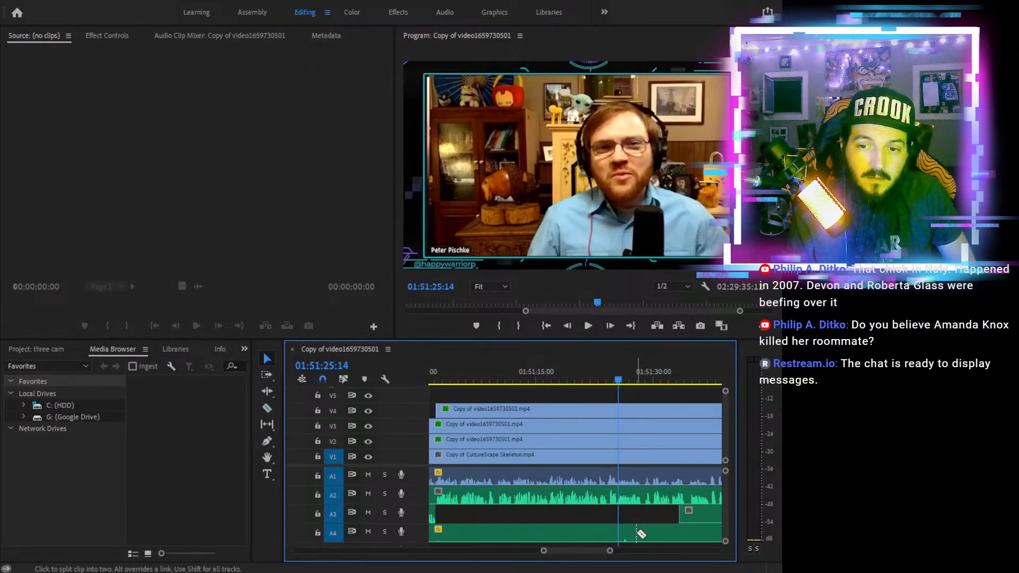
Split A4 at about 01:51:27, trim the earlier piece's end back to 01:51:25:14, and play back from there
click(637, 532)
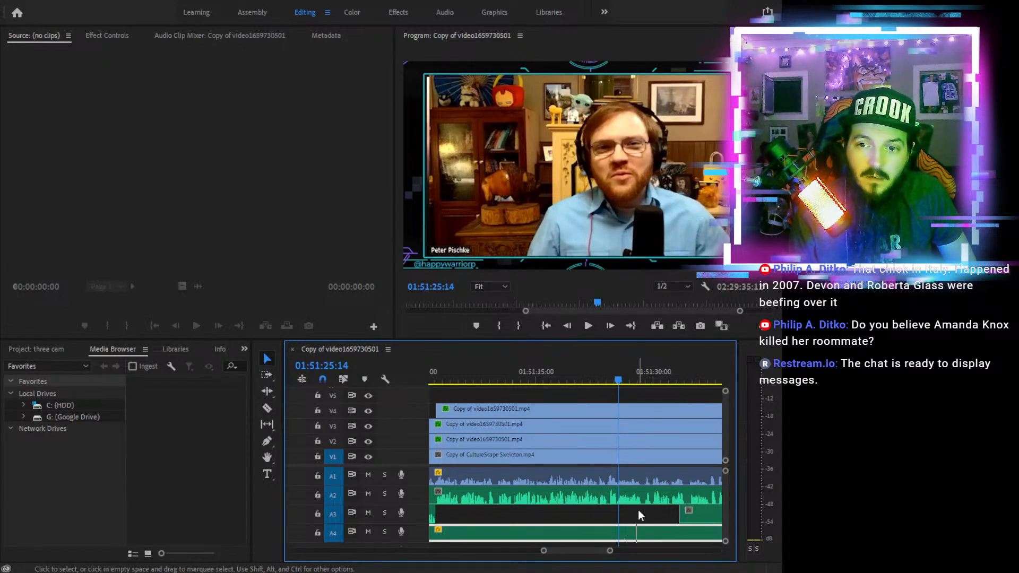
click(637, 510)
key(c)
click(634, 532)
key(v)
drag(628, 532, 618, 533)
click(596, 325)
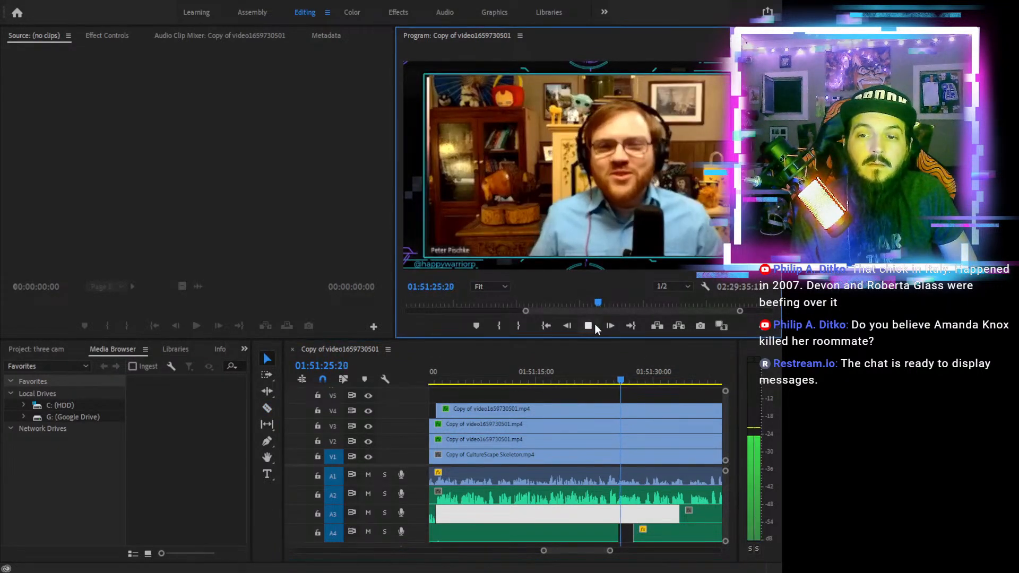
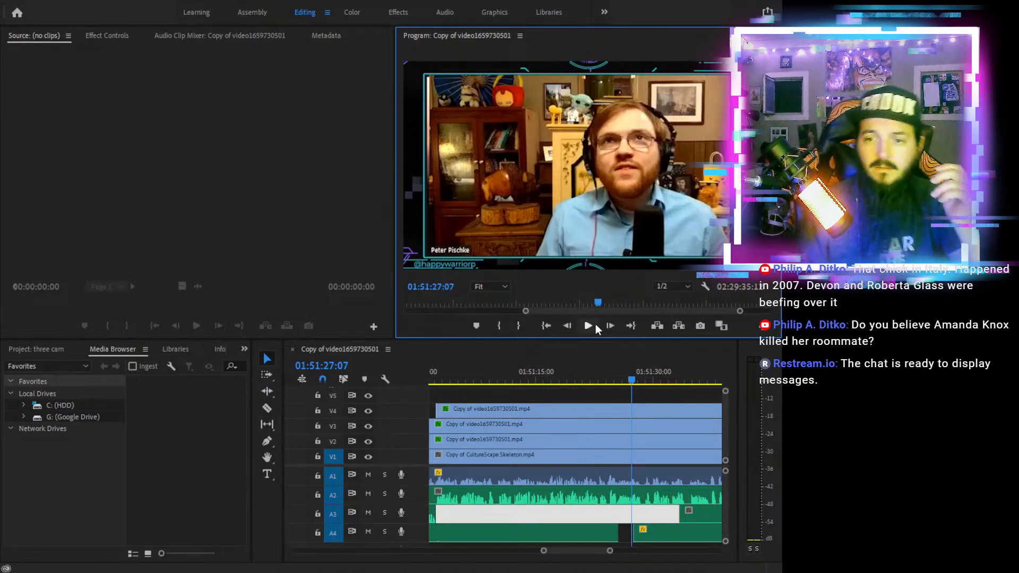
Play back from 01:51:22:02 and again from 01:51:55:19, listening for stray noises on A3
click(592, 366)
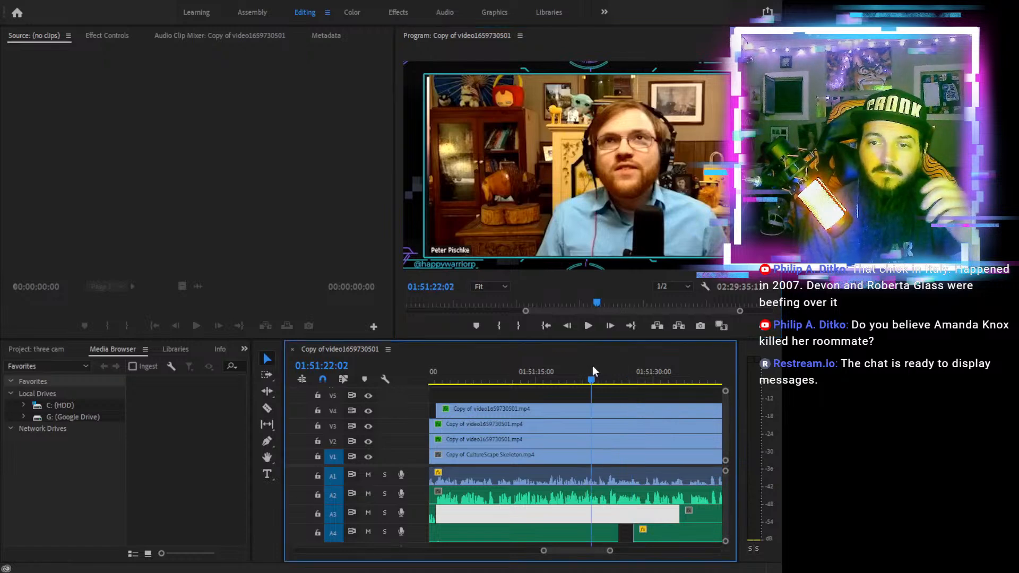
key(Delete)
click(631, 530)
click(586, 328)
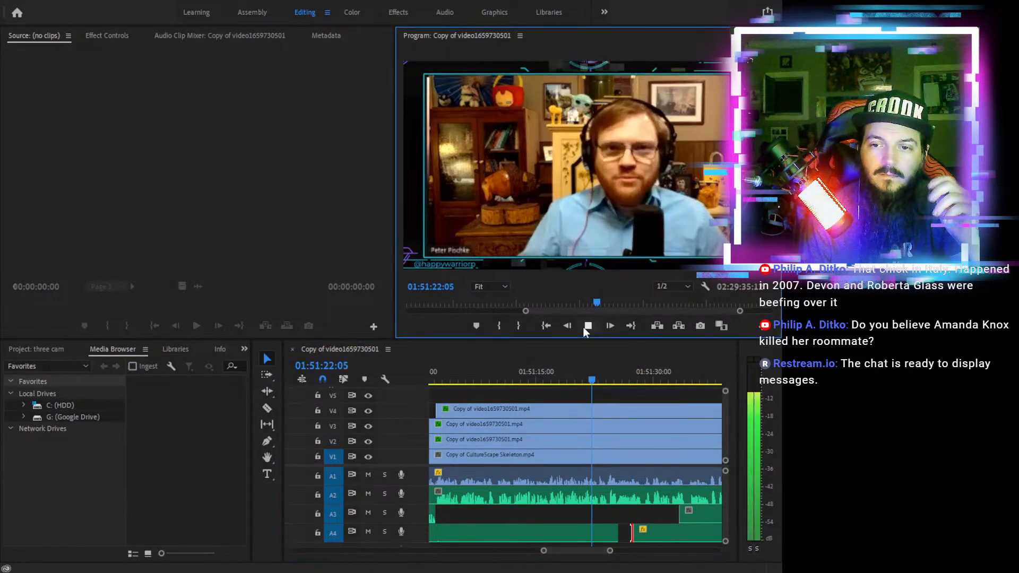
drag(631, 378, 598, 395)
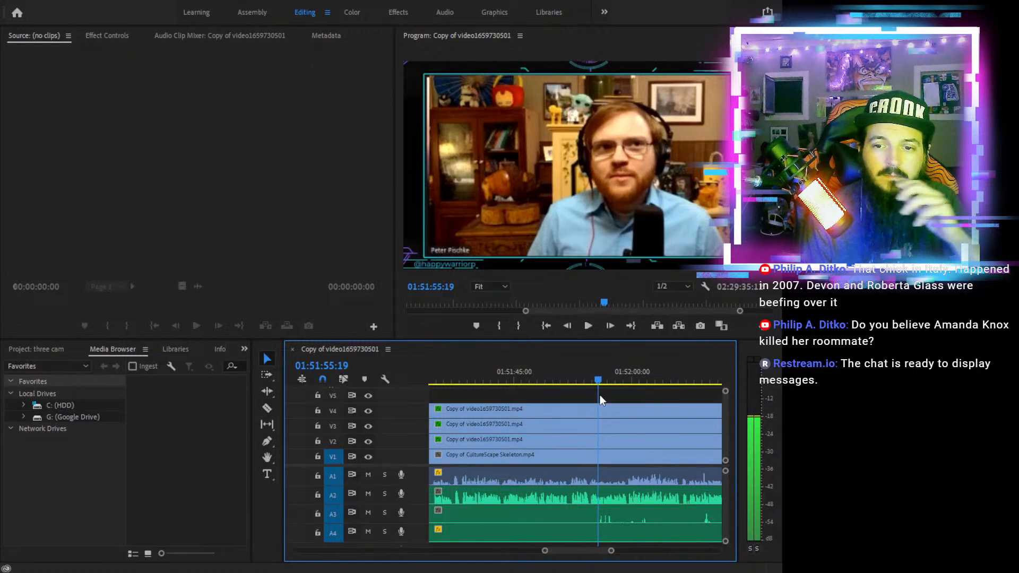
click(587, 326)
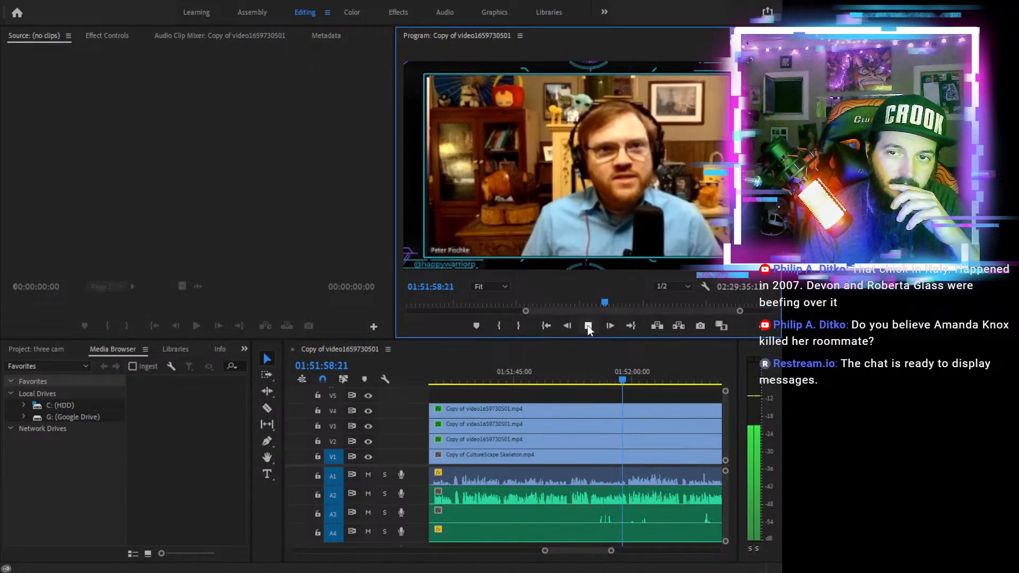
click(588, 325)
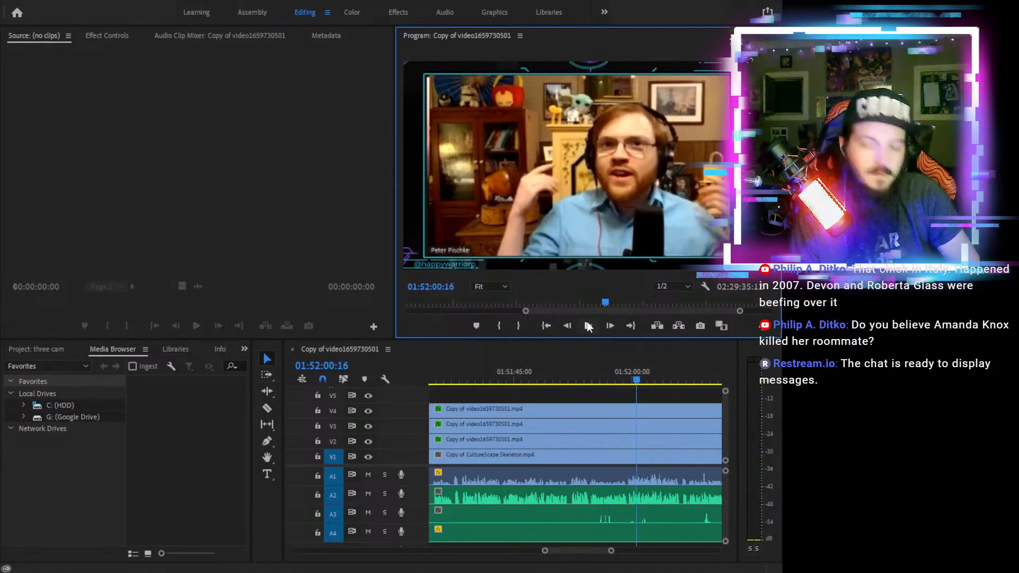
Trim the later A3 clip's start to about 01:52:13 to remove the noises before the speaker begins, playing back the passage
click(567, 380)
key(minus)
drag(501, 516, 636, 519)
drag(633, 373, 640, 372)
click(588, 326)
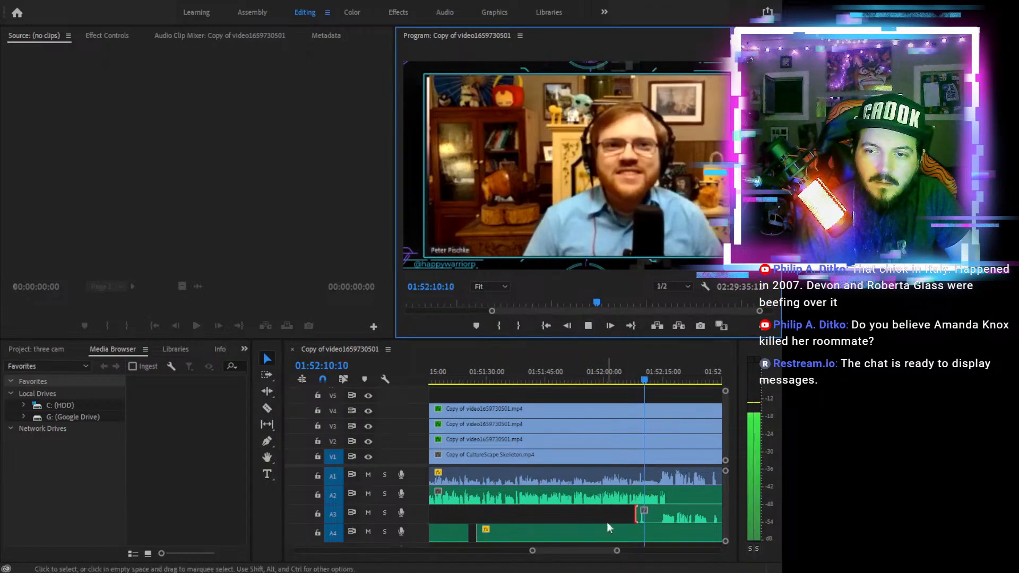
click(657, 515)
drag(657, 514, 658, 515)
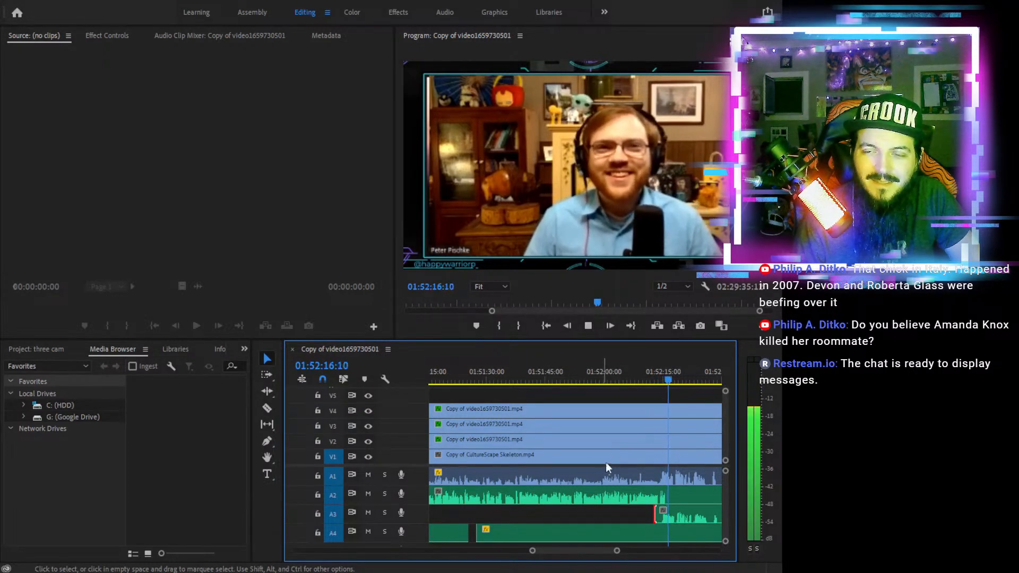
Play back the speaker change from 01:52:14:13 and split the V4 clip at 01:52:15:18
drag(663, 373, 661, 373)
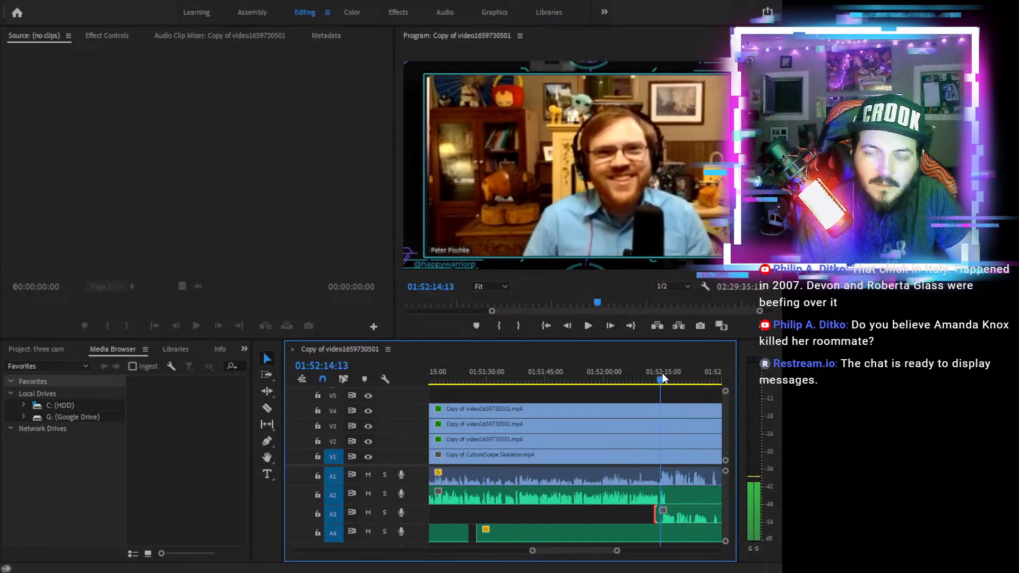
key(equal)
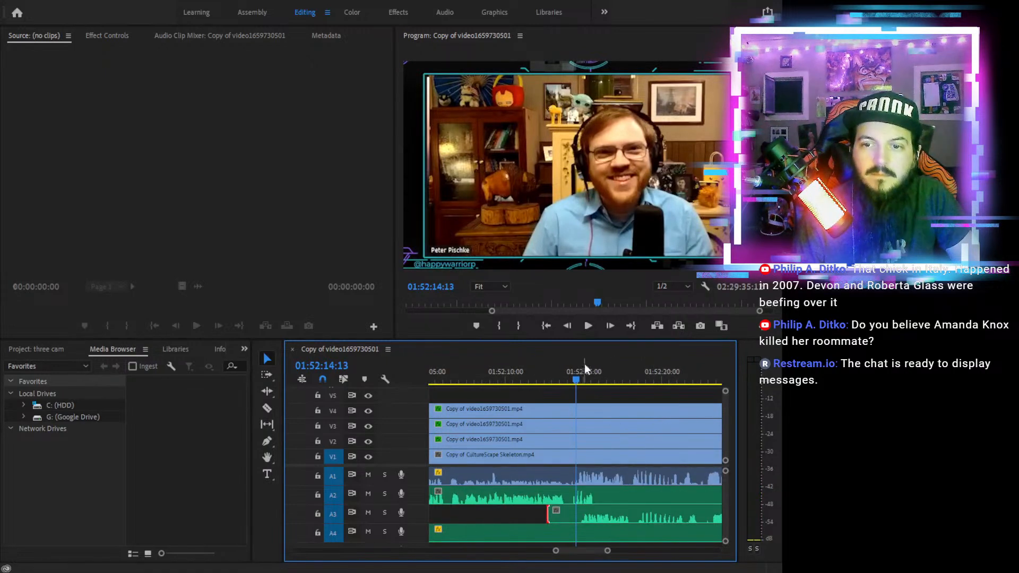
click(586, 325)
click(586, 326)
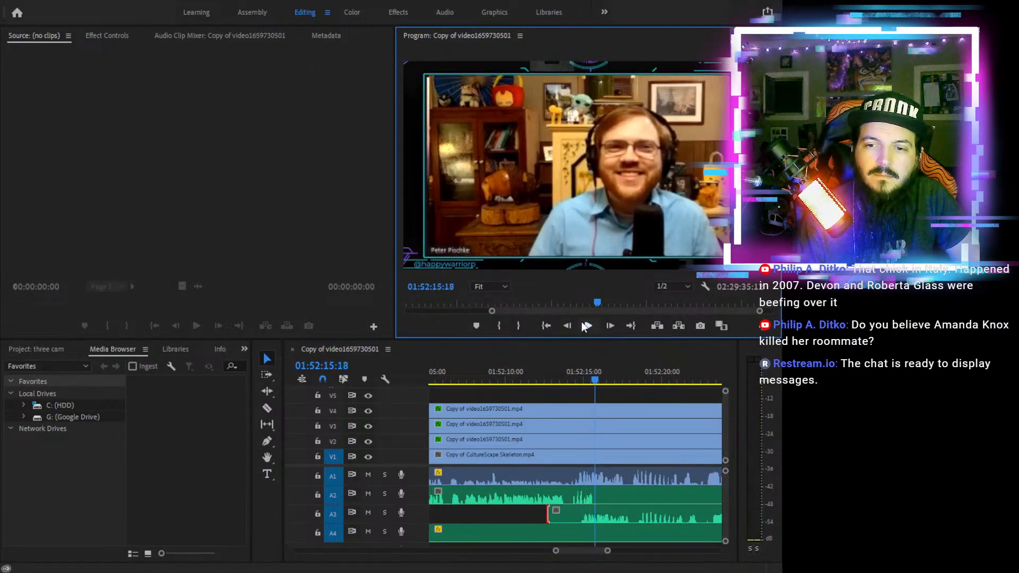
key(c)
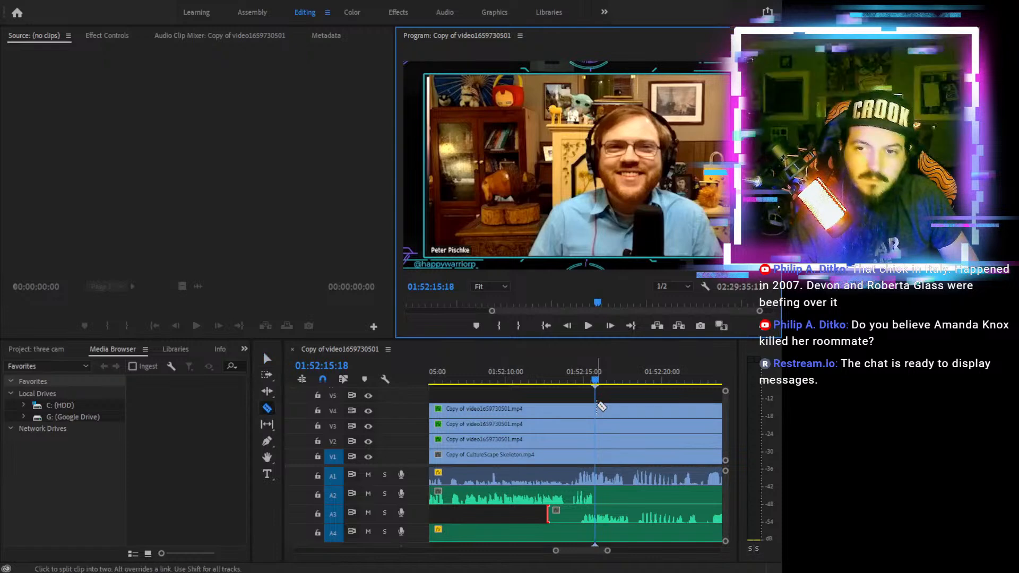
click(597, 407)
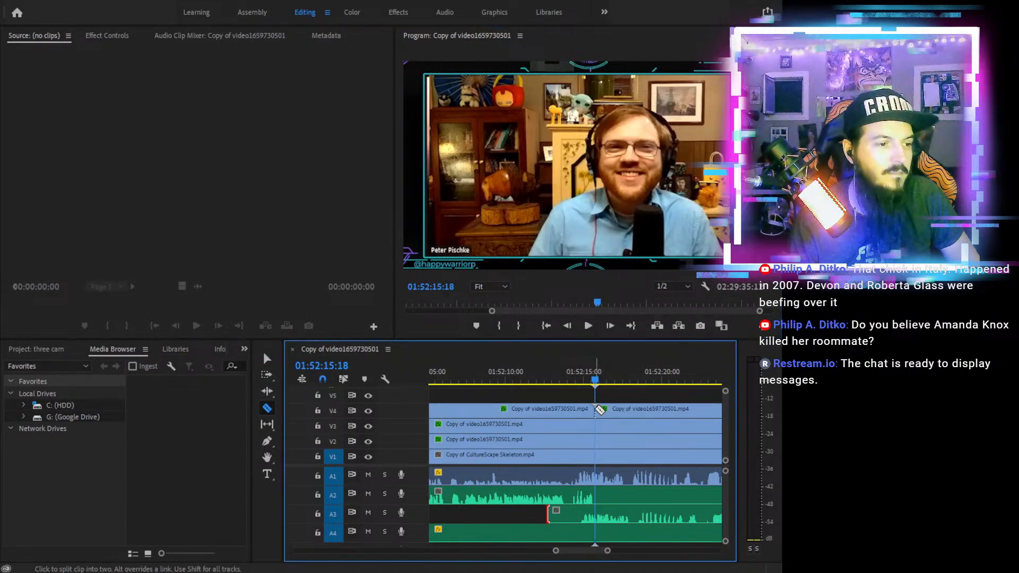
Trim the start of the later V4 piece to 01:54:19:24, where speech resumes on A2
click(603, 379)
key(minus)
key(minus)
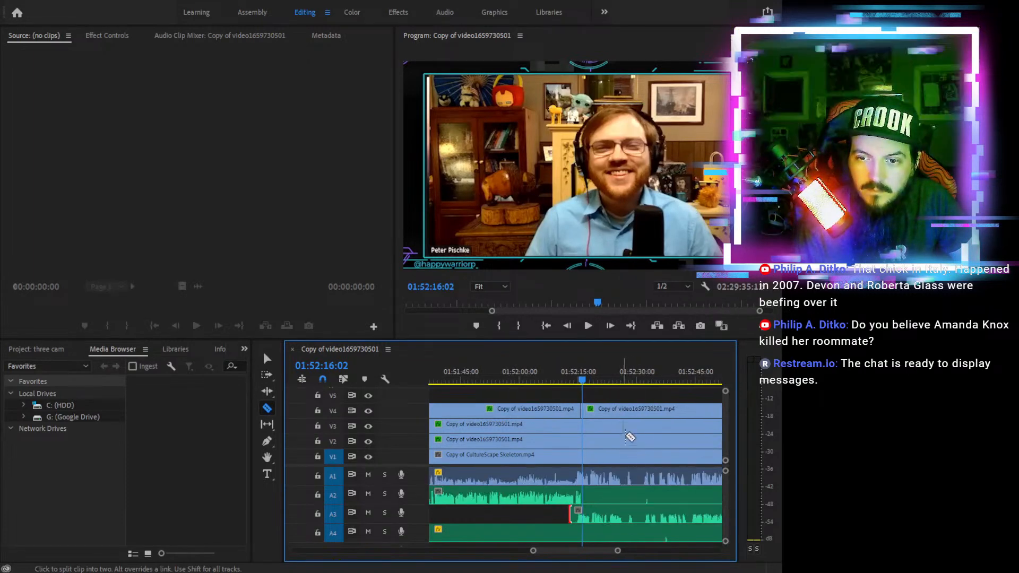
key(minus)
key(minus)
key(minus)
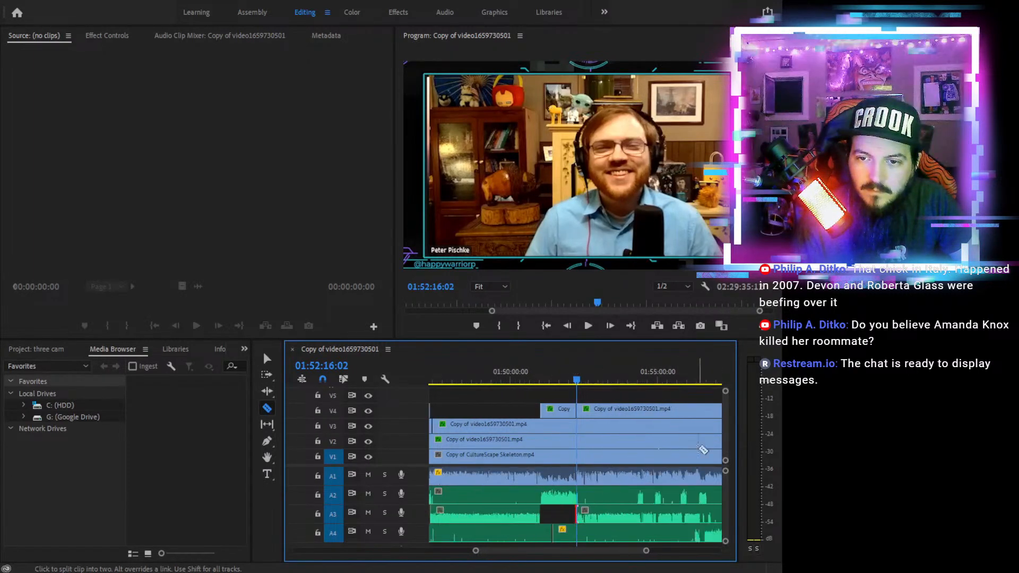
drag(626, 379, 639, 378)
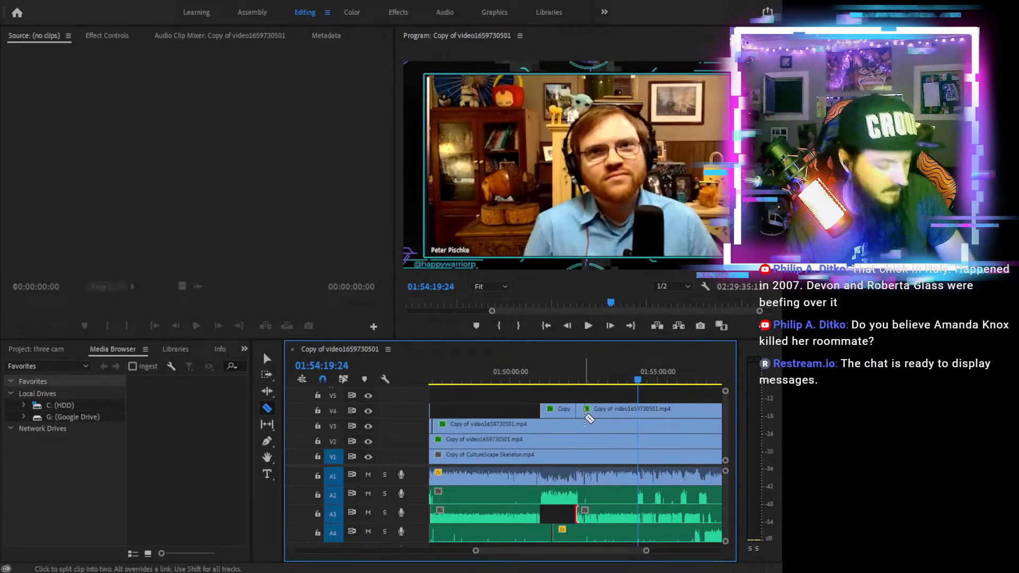
key(v)
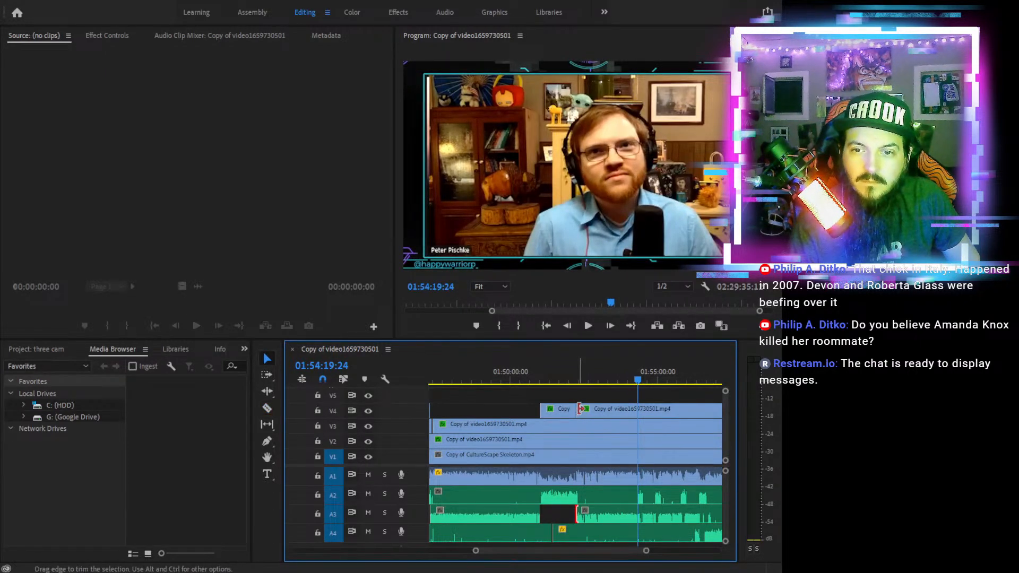
drag(603, 408, 639, 408)
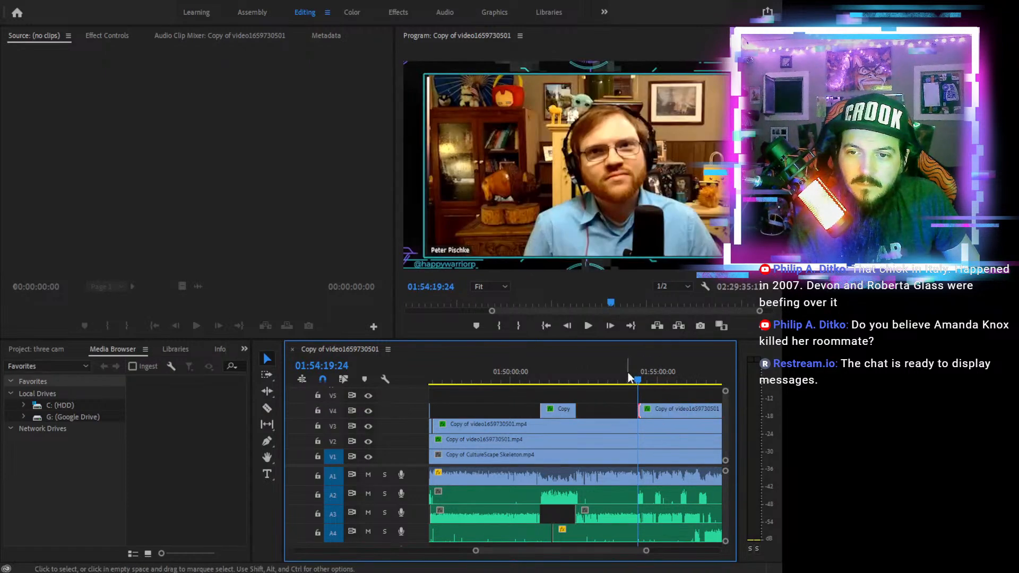
Play back the switch to the V4 camera from 01:54:19:24 and again from 01:54:19:20, checking for overlapping audio
key(equal)
key(equal)
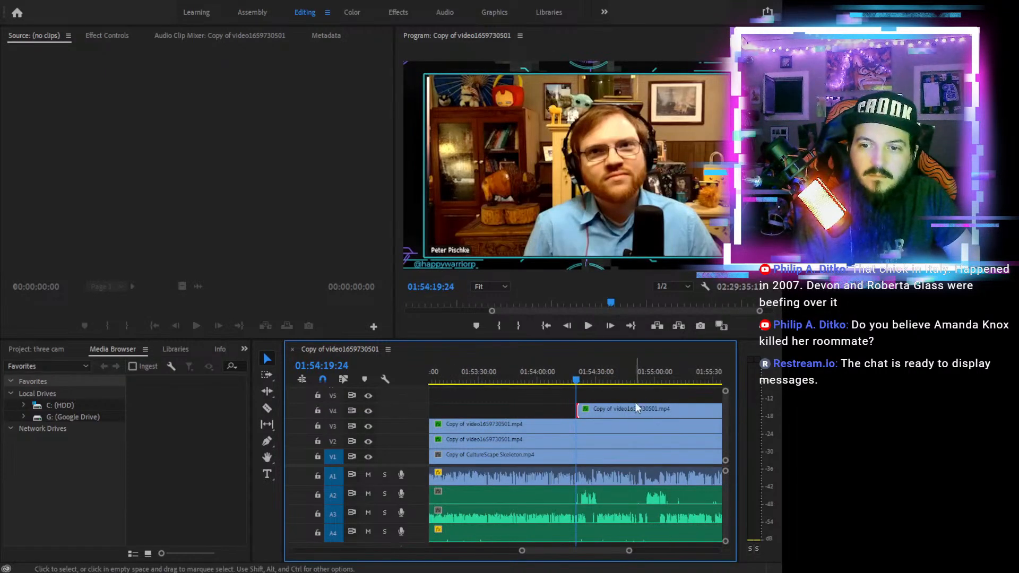
click(588, 326)
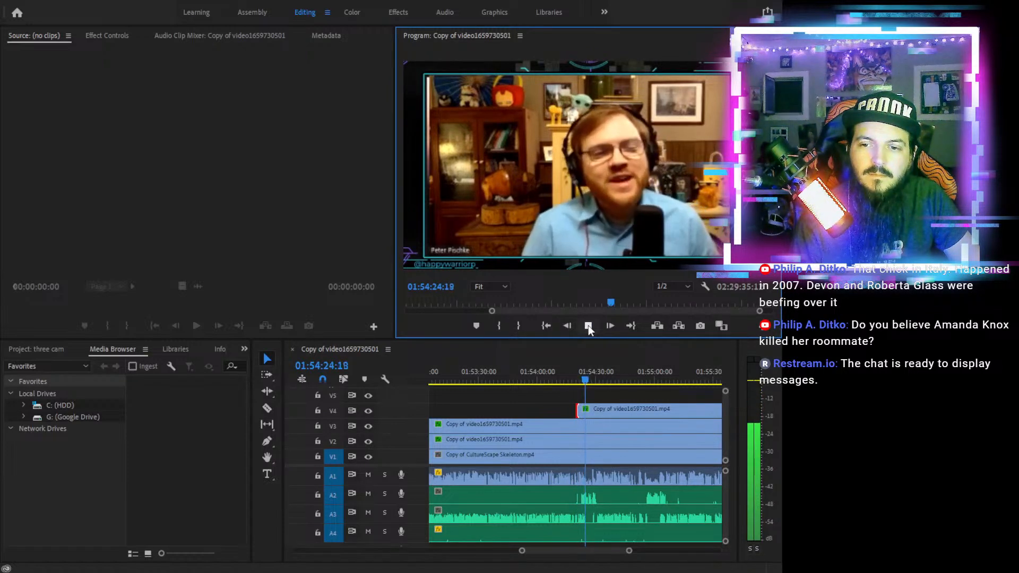
click(575, 372)
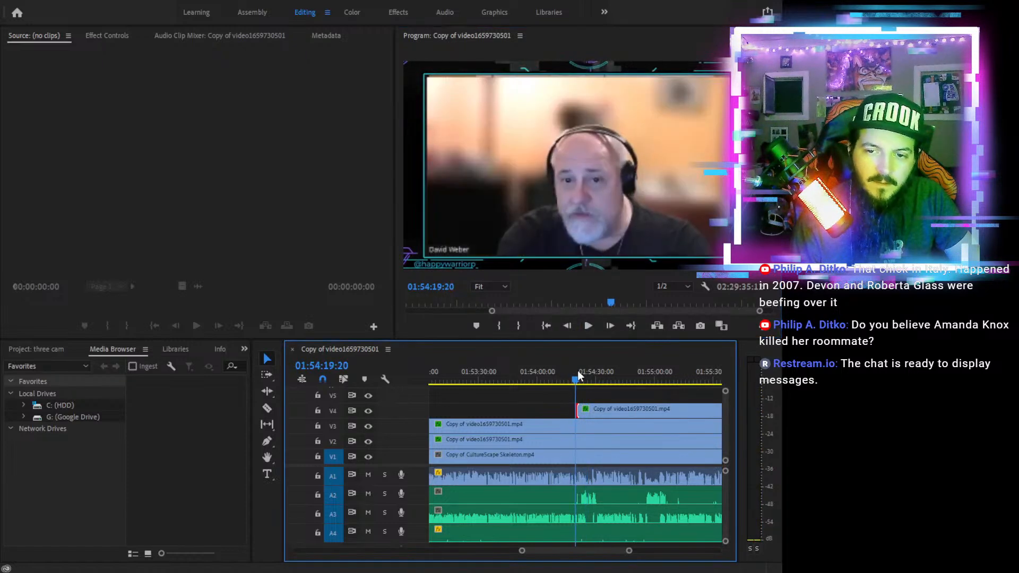
key(equal)
key(equal)
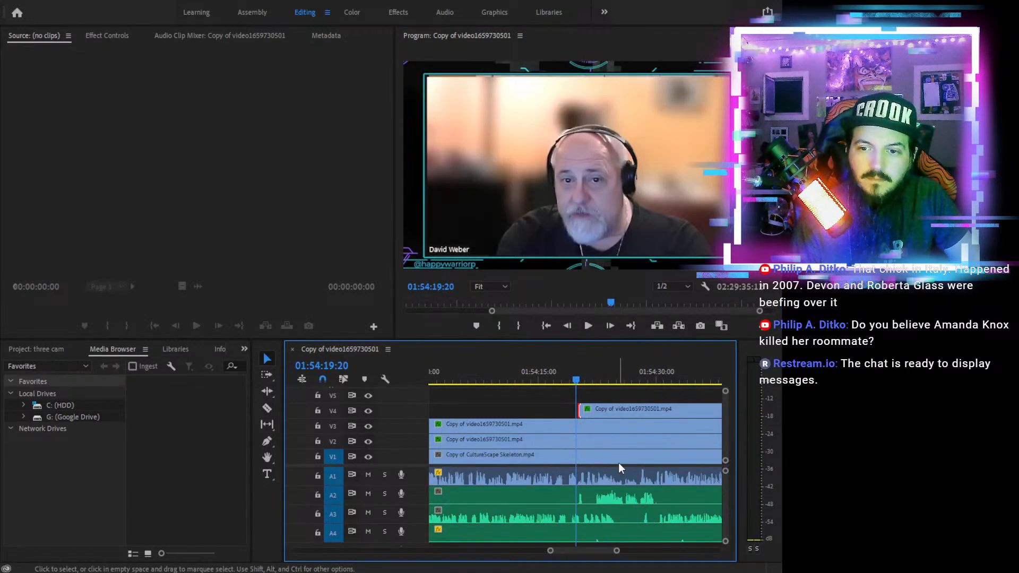
click(589, 325)
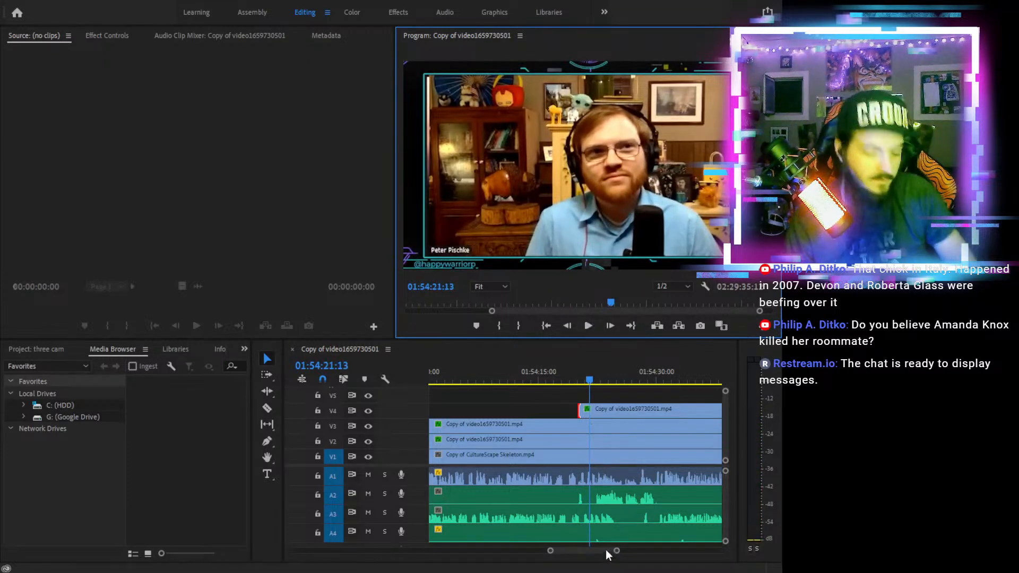
Split A3 at 01:54:21:13, trim the later piece's start to about 01:54:25, and play back the transition
key(c)
click(589, 514)
key(v)
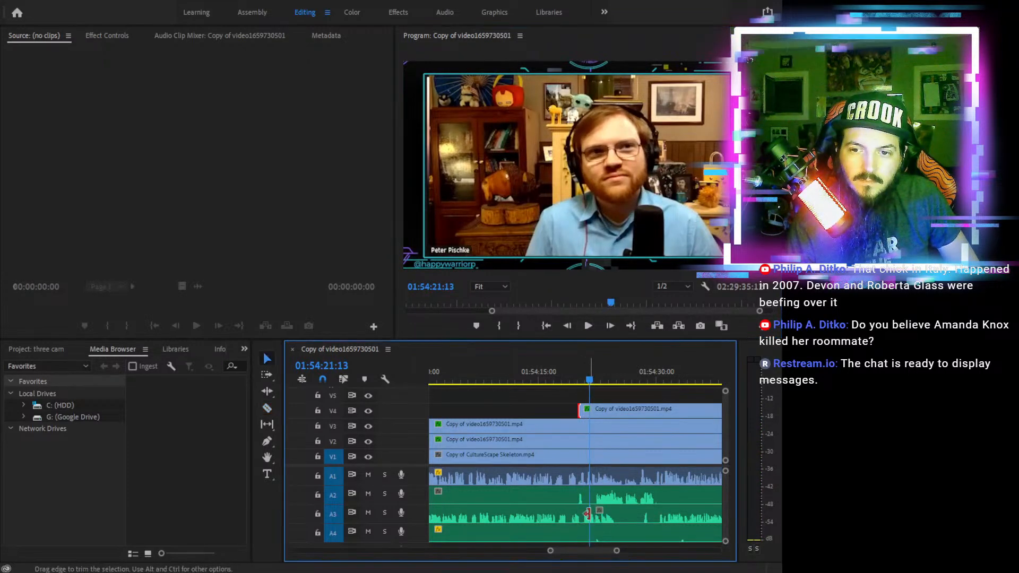
drag(592, 514, 617, 513)
click(591, 329)
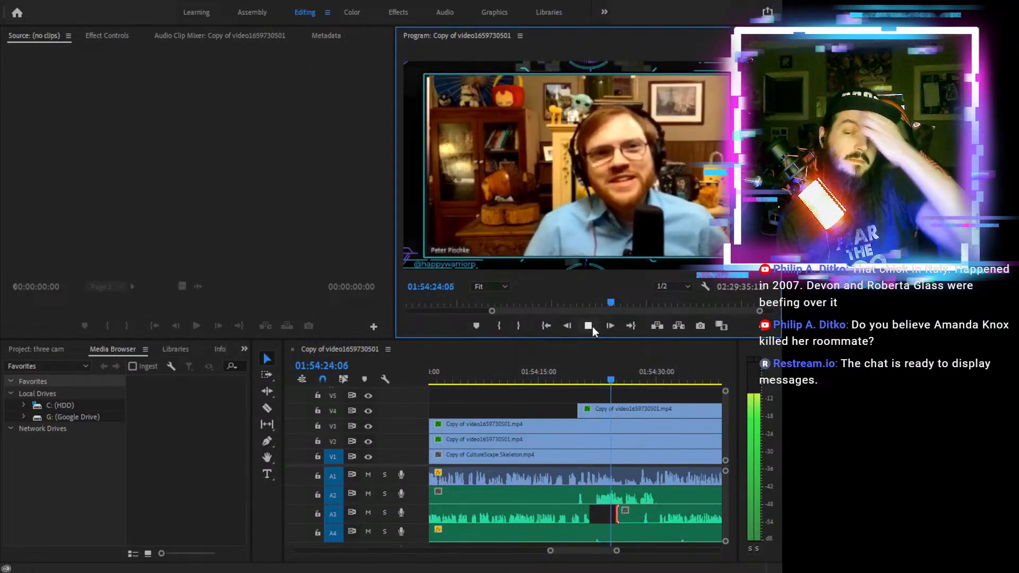
click(546, 374)
click(587, 326)
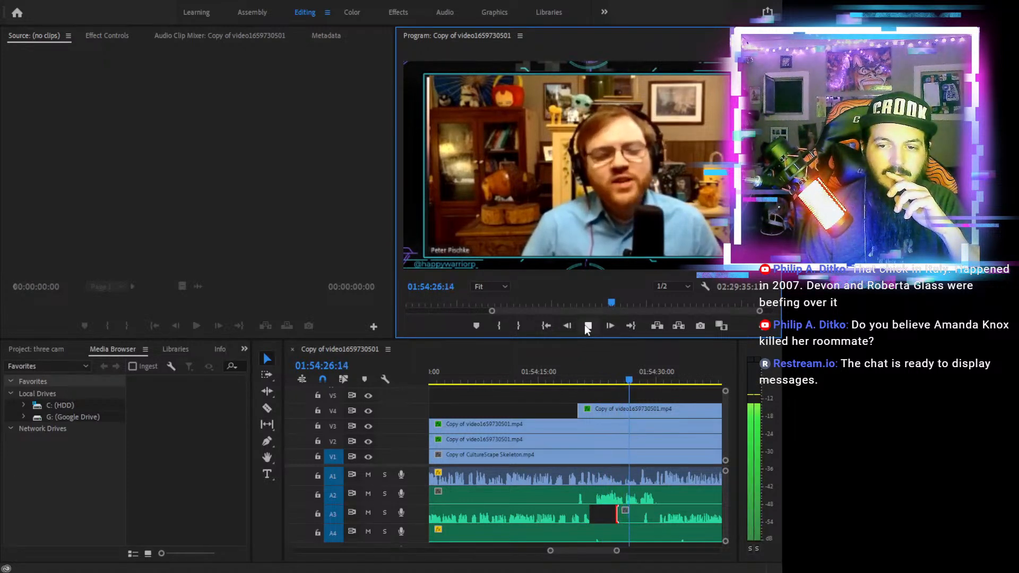
Extend the earlier A3 piece's end to 01:54:22:10 and play back from 01:54:20:21
click(596, 371)
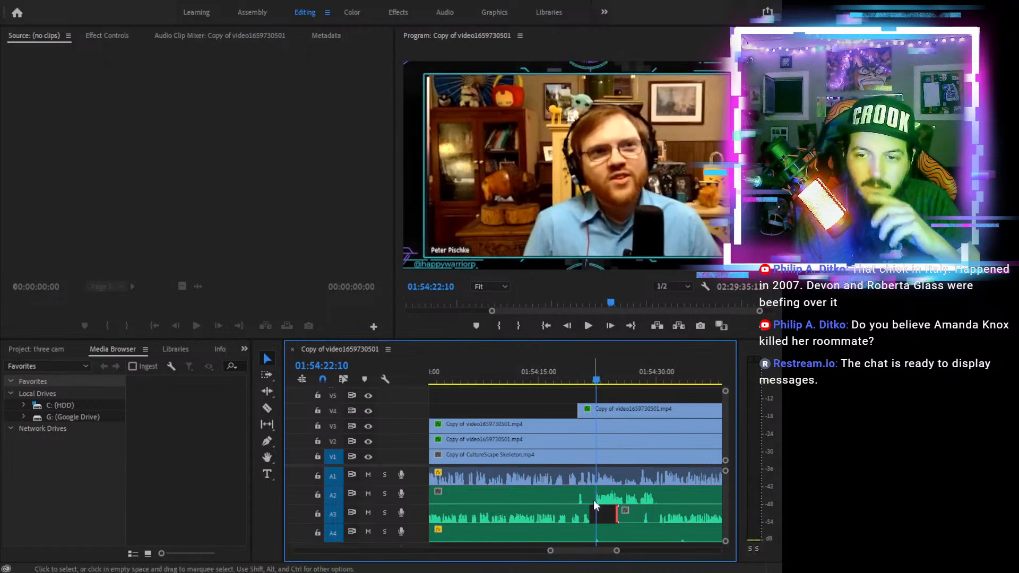
drag(587, 513, 596, 513)
click(583, 377)
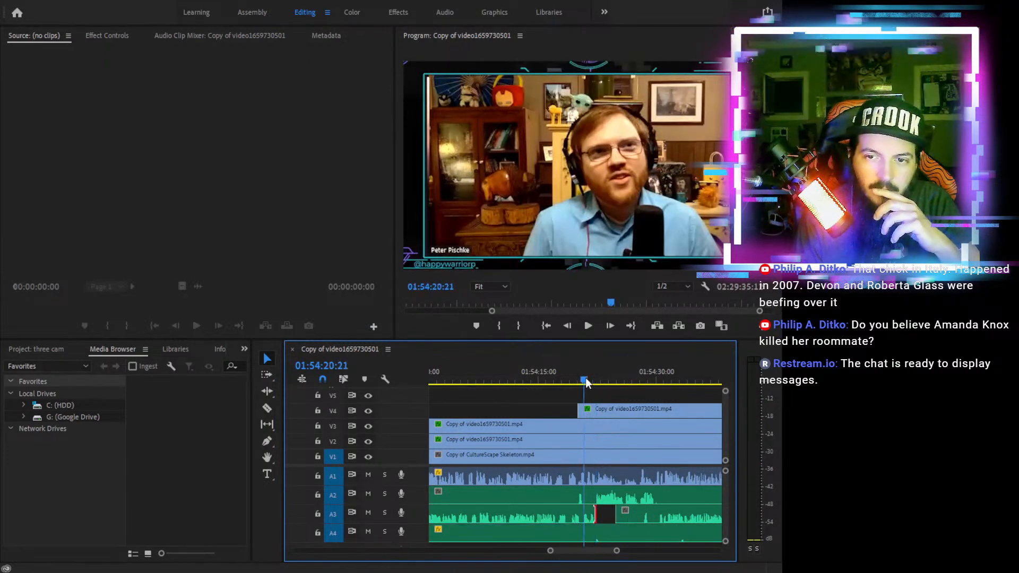
click(587, 325)
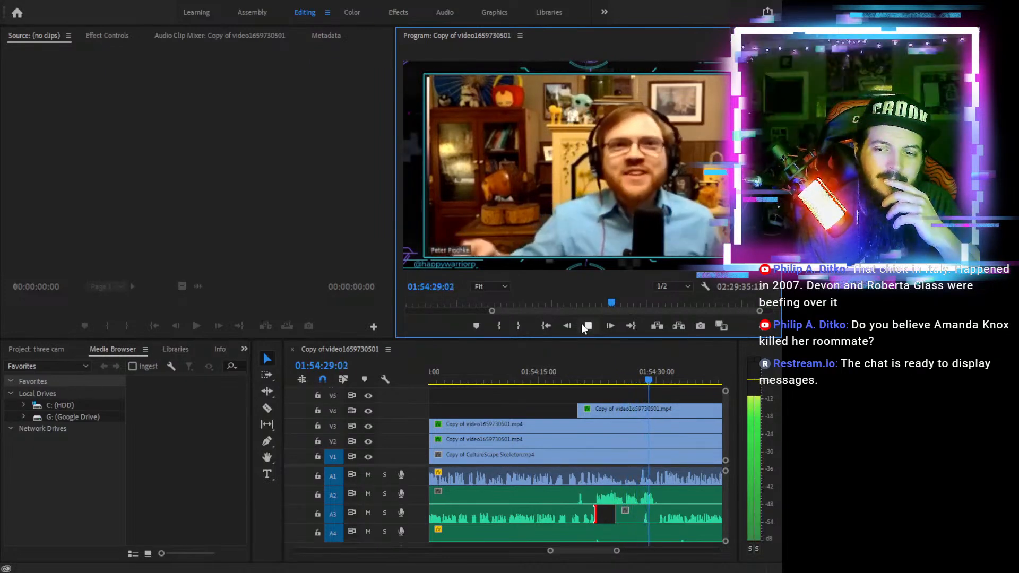
Stop playback at 01:54:30:05 and split the V4 clip there
click(586, 326)
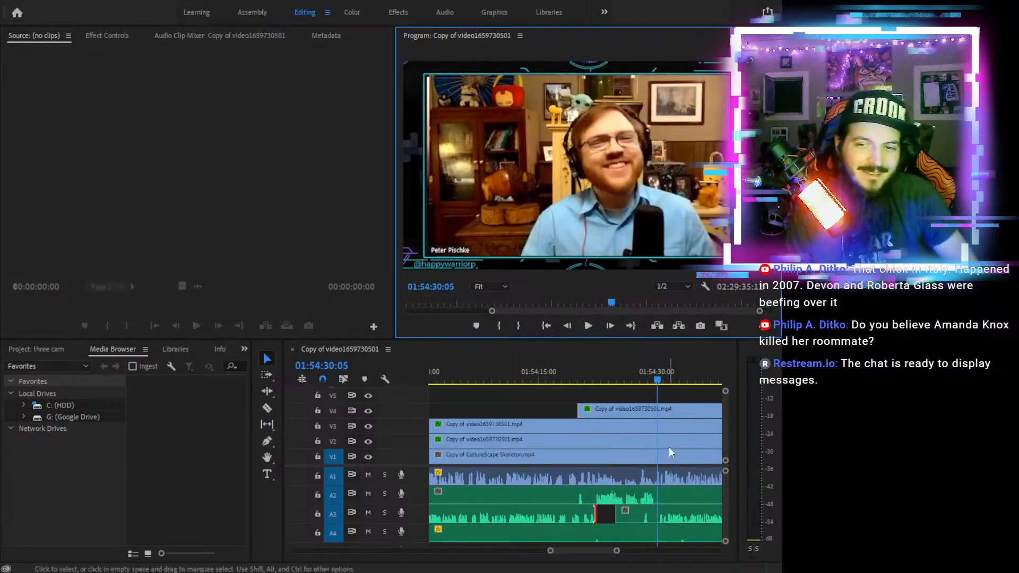
key(c)
click(660, 408)
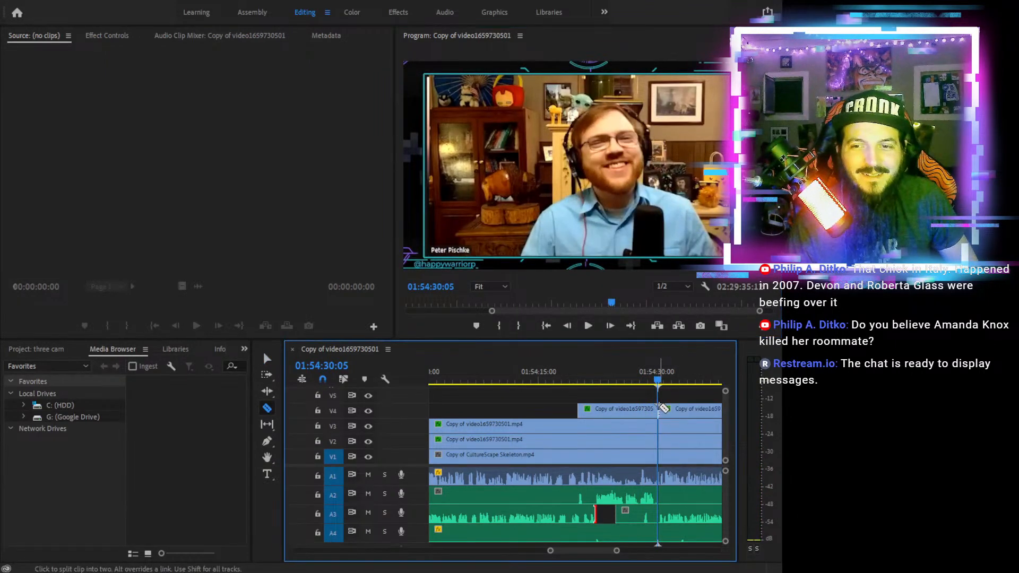
Split V4 again at 01:54:55:18 and delete the piece between the two cuts
click(659, 379)
key(minus)
key(minus)
key(equal)
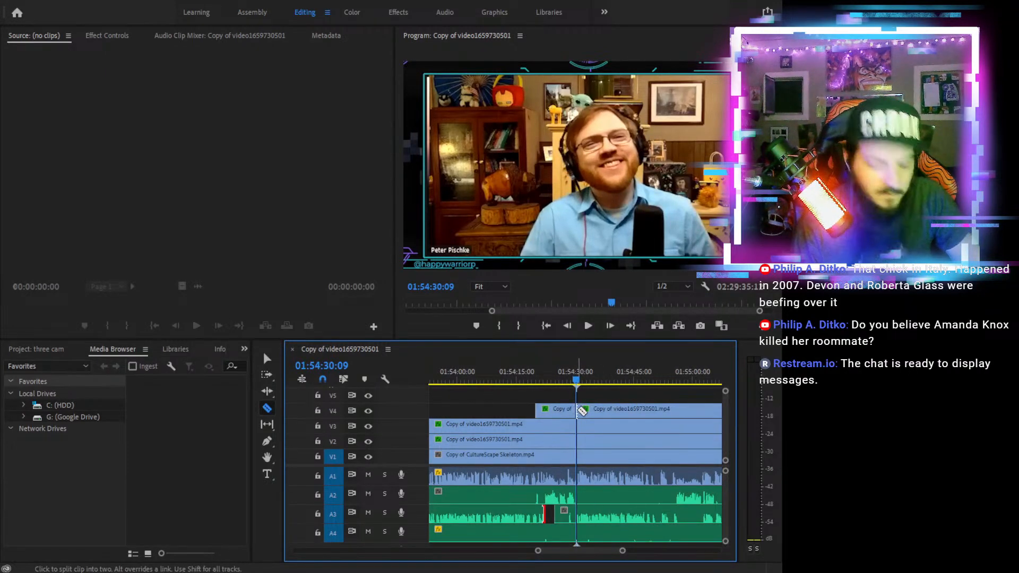
key(v)
click(677, 378)
drag(678, 375, 677, 375)
key(ctrl+k)
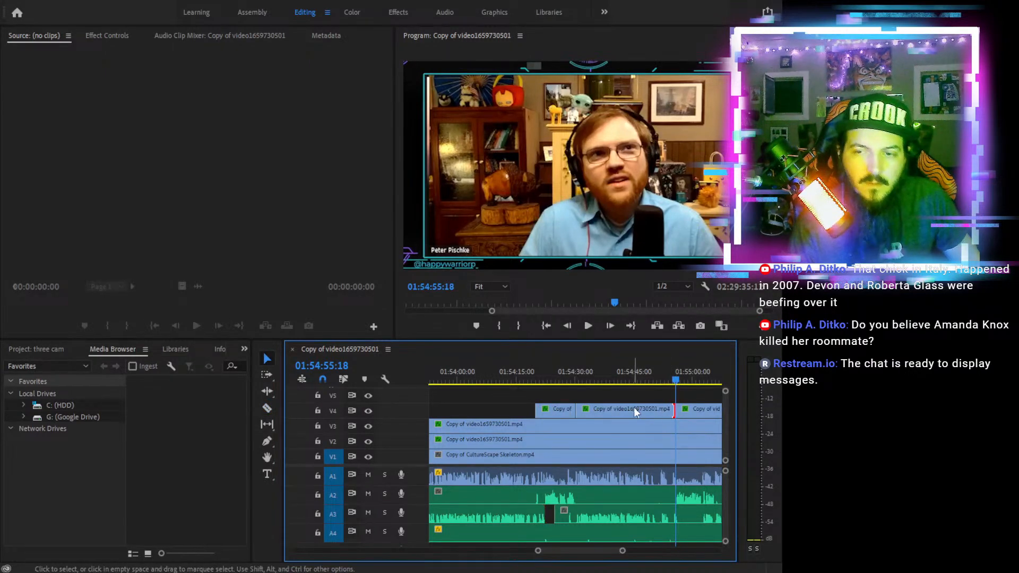
key(Delete)
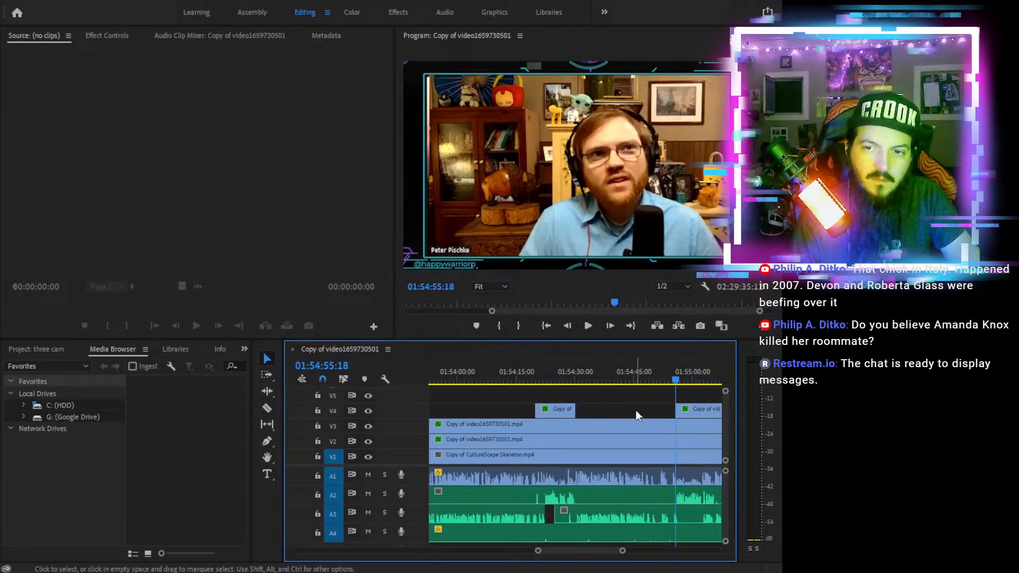
Play back the return to the V4 camera from about 01:54:47 and go back to 01:55:02:03
click(644, 378)
click(589, 326)
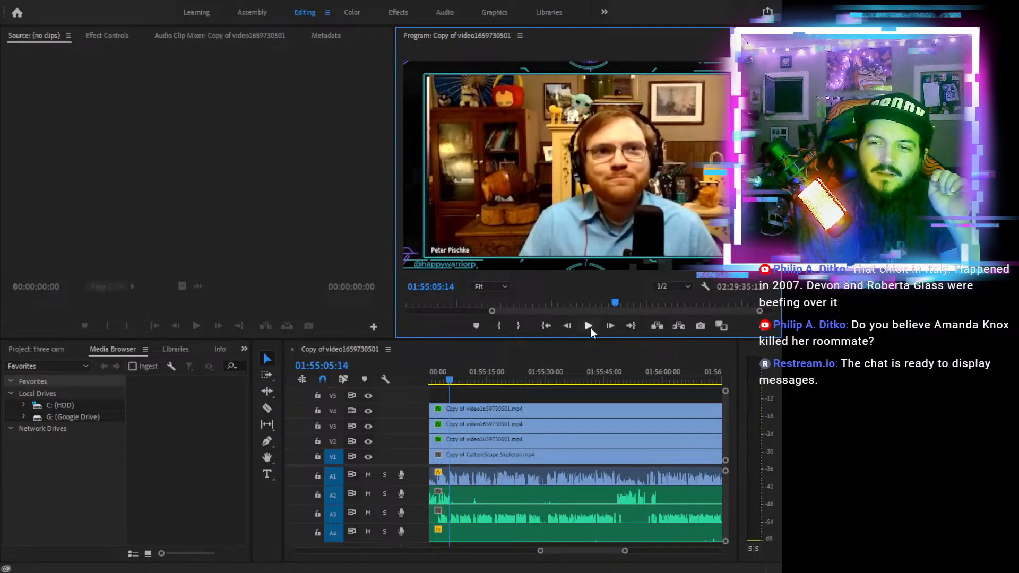
mouse_move(454, 373)
mouse_down()
mouse_move(428, 372)
mouse_move(445, 373)
mouse_up()
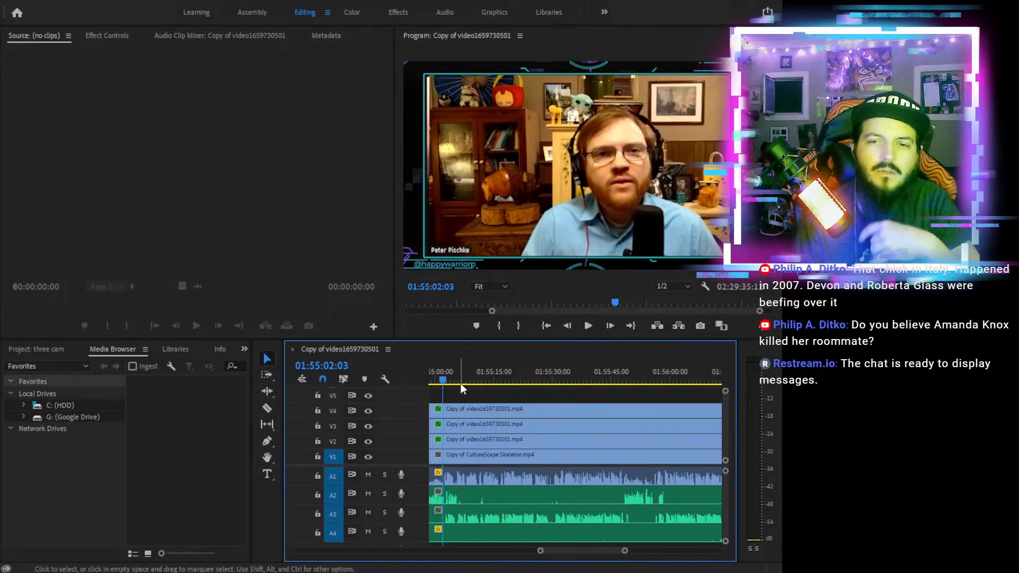
Play back the V4 camera section, stop where the speaker finishes and split the V4 clip at 01:55:05:22
drag(460, 376, 493, 378)
click(582, 325)
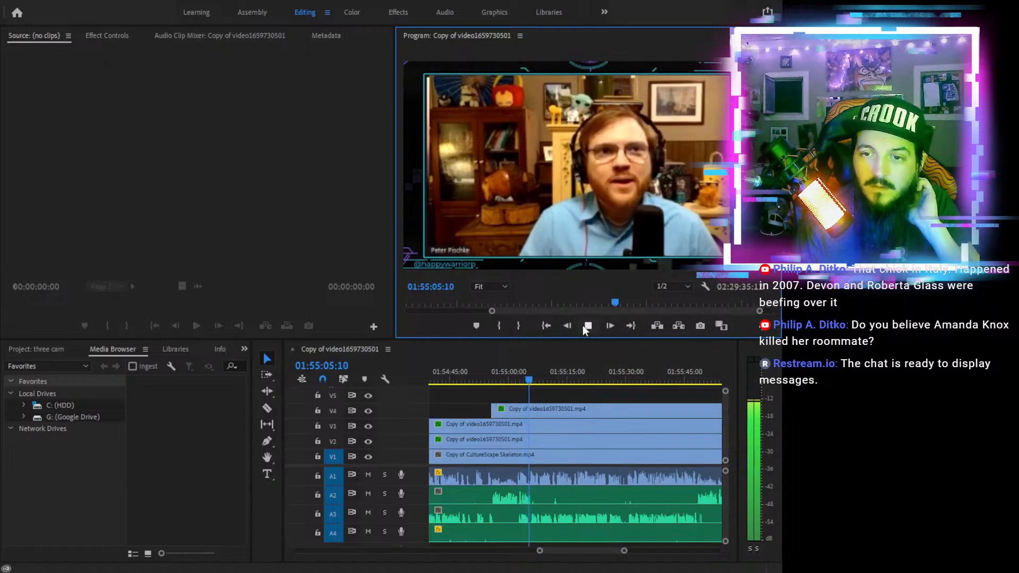
click(585, 326)
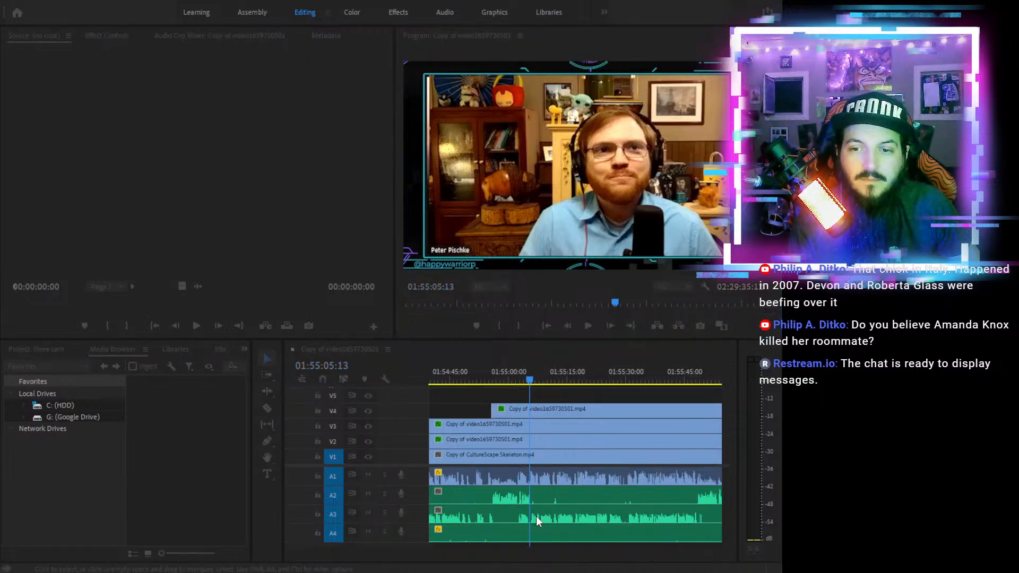
drag(531, 381, 533, 379)
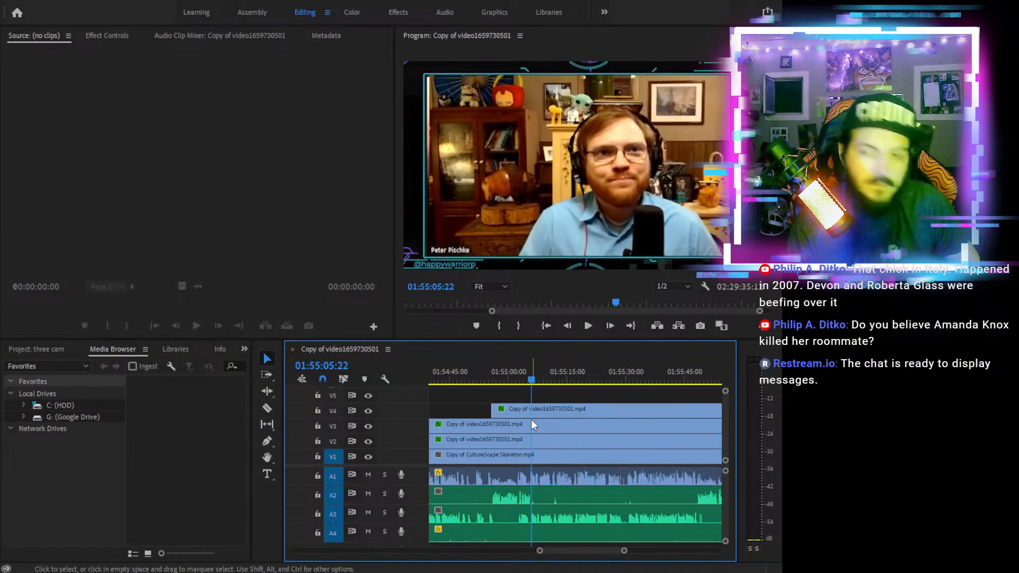
key(c)
click(533, 409)
Trim the start of the V4 piece following the cut to 01:55:48:04
drag(656, 380, 697, 382)
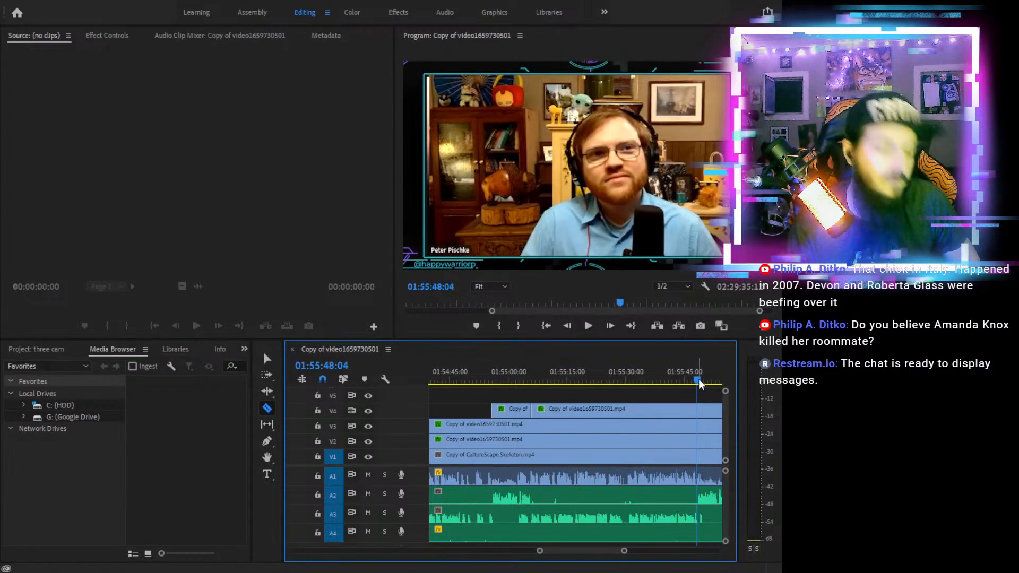
key(v)
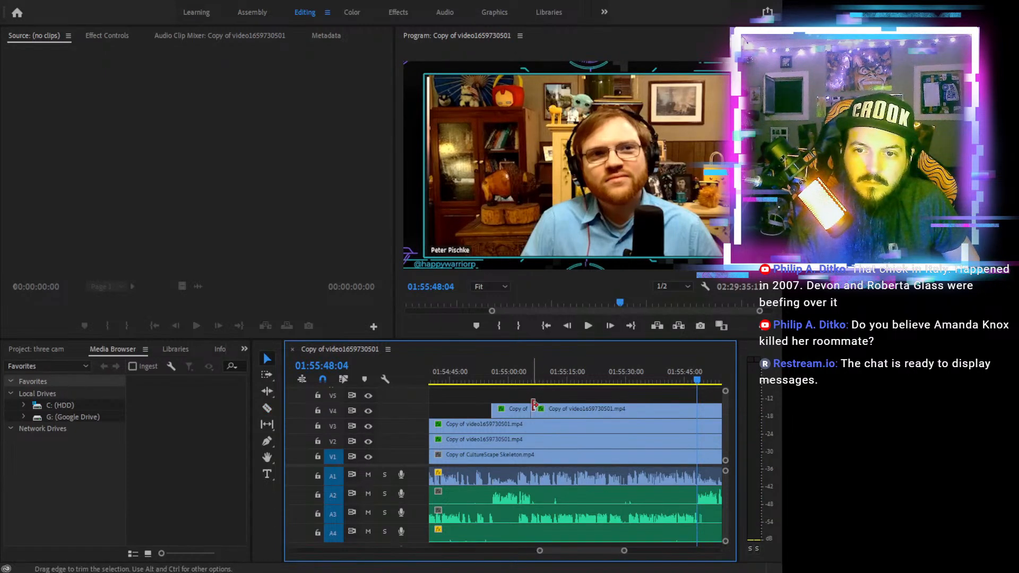
drag(563, 406, 697, 408)
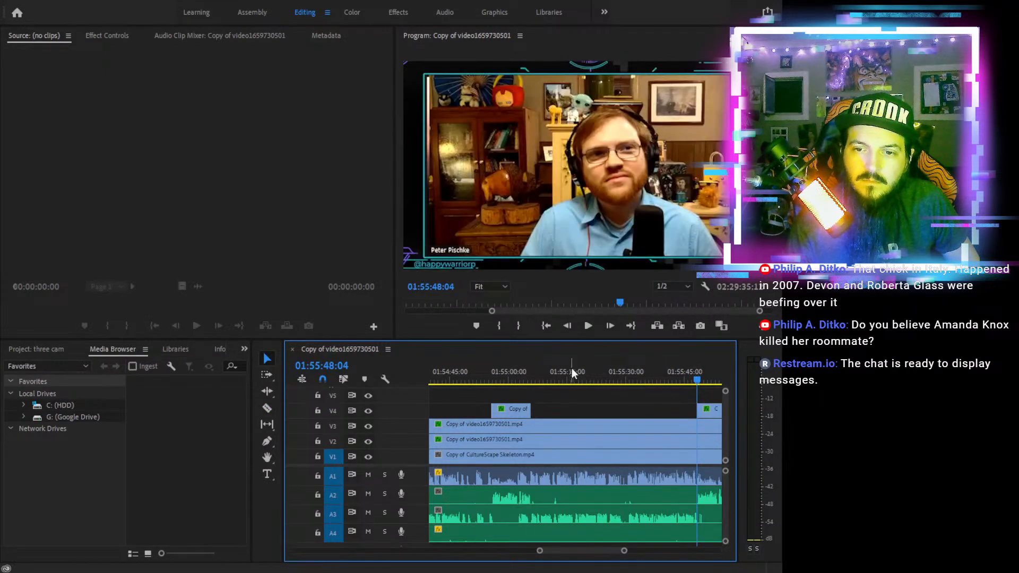
Play back the switch away from the V4 camera from about 01:55:02 and stop at 01:55:21:06
click(520, 371)
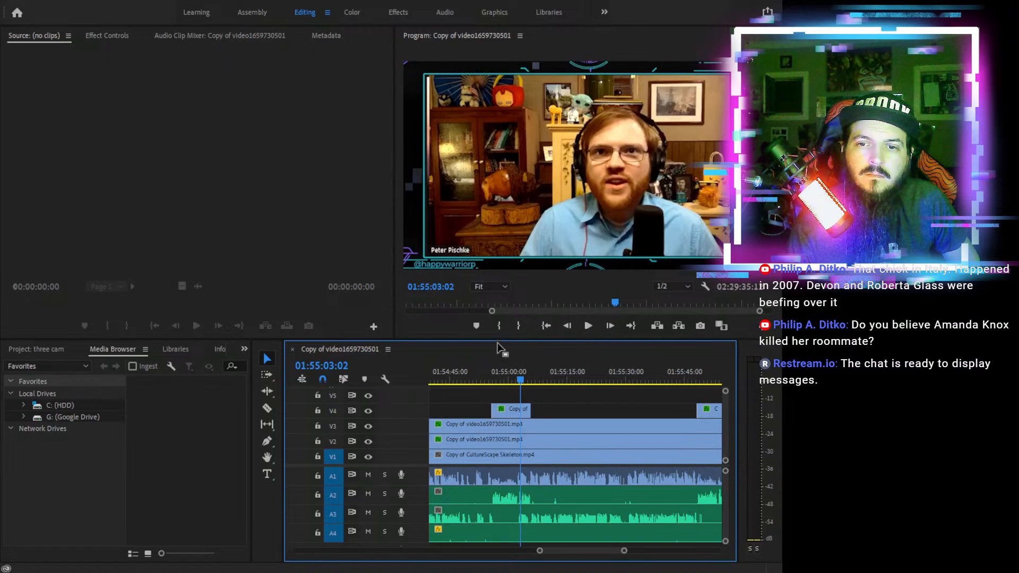
click(467, 372)
click(516, 374)
click(587, 326)
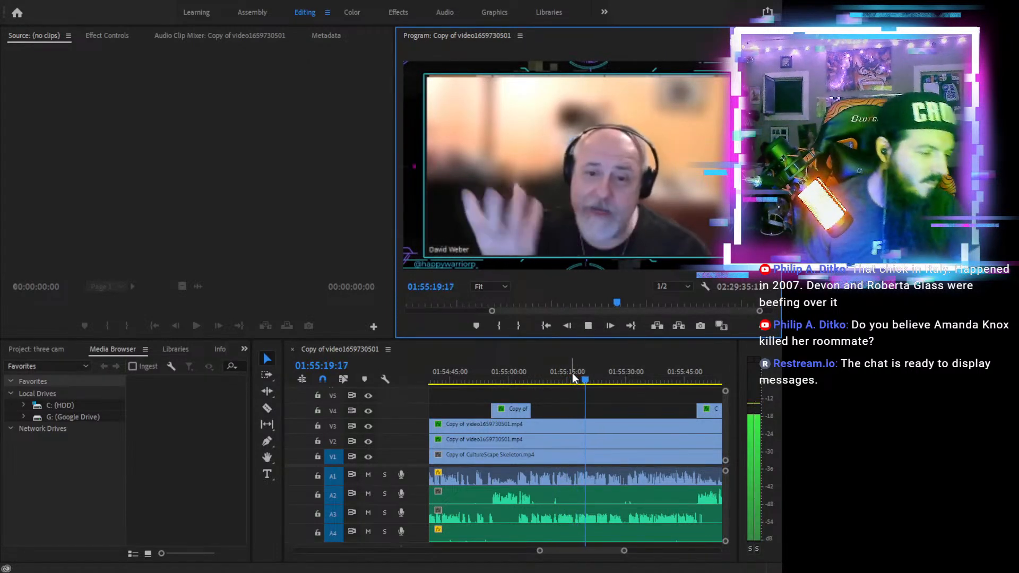
click(588, 326)
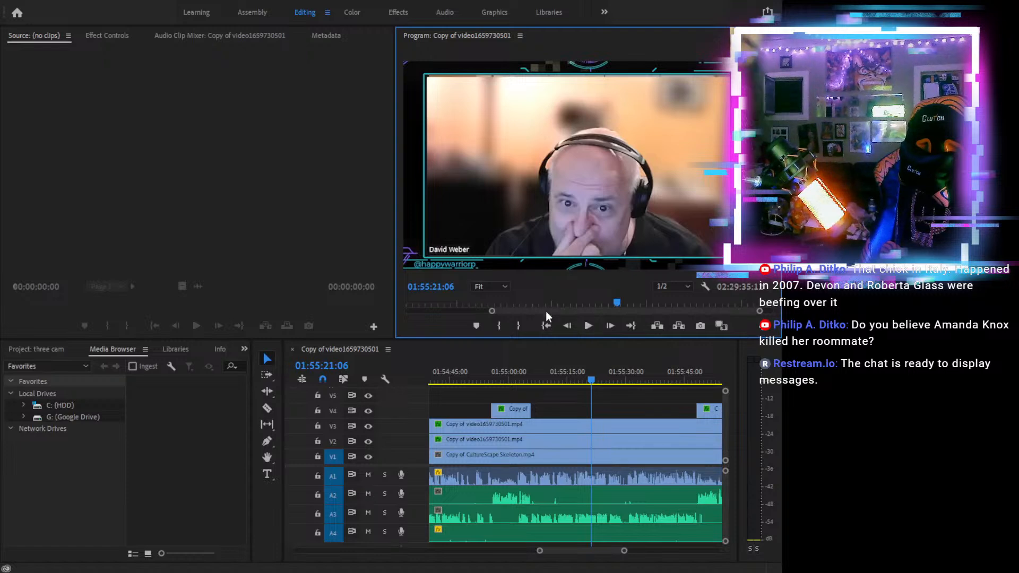
Play back from 01:55:11:12, skip ahead to about 01:55:47 and review the return to the V4 camera
click(563, 370)
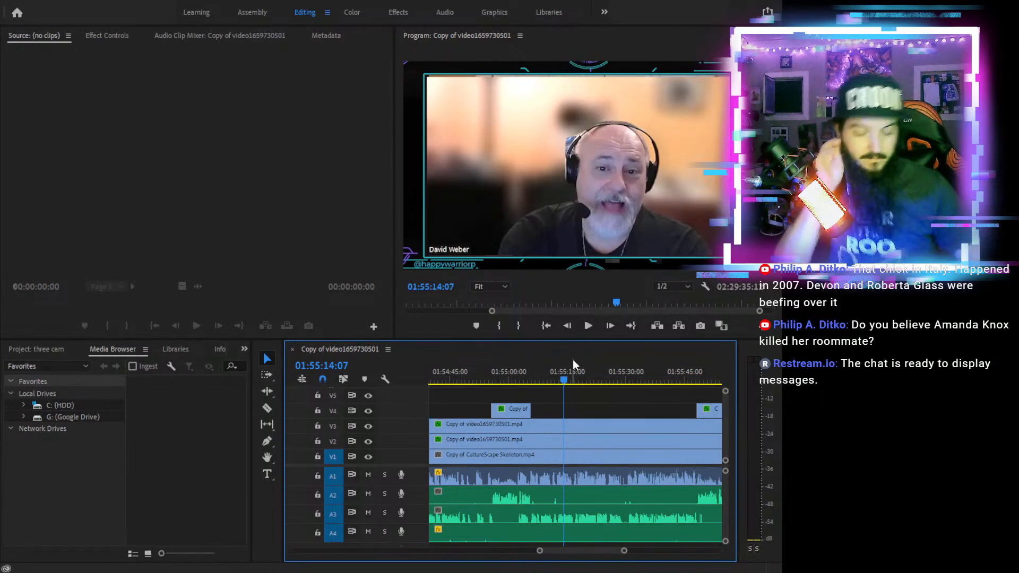
drag(564, 379, 555, 379)
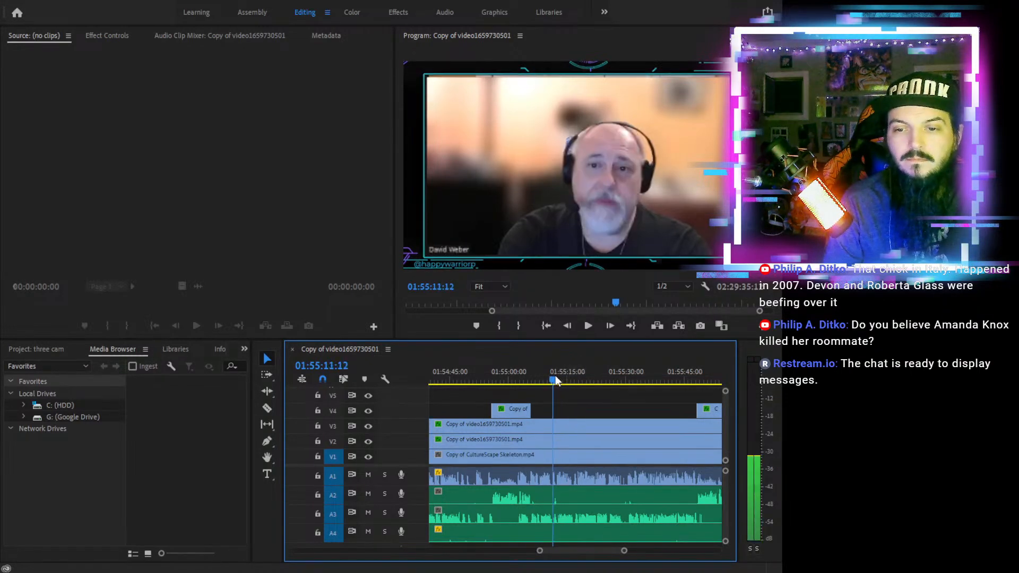
click(591, 325)
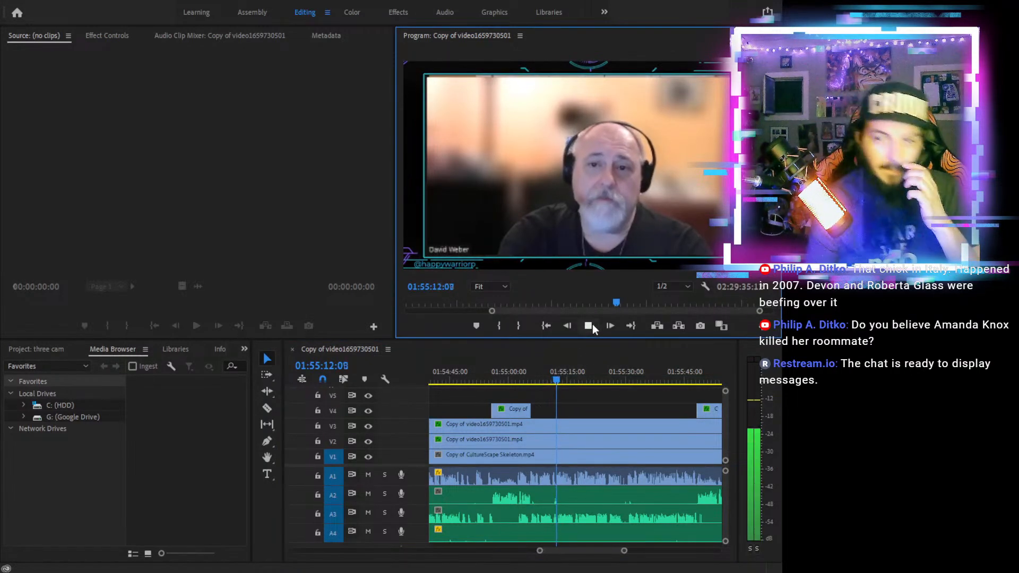
drag(612, 379, 694, 379)
click(588, 325)
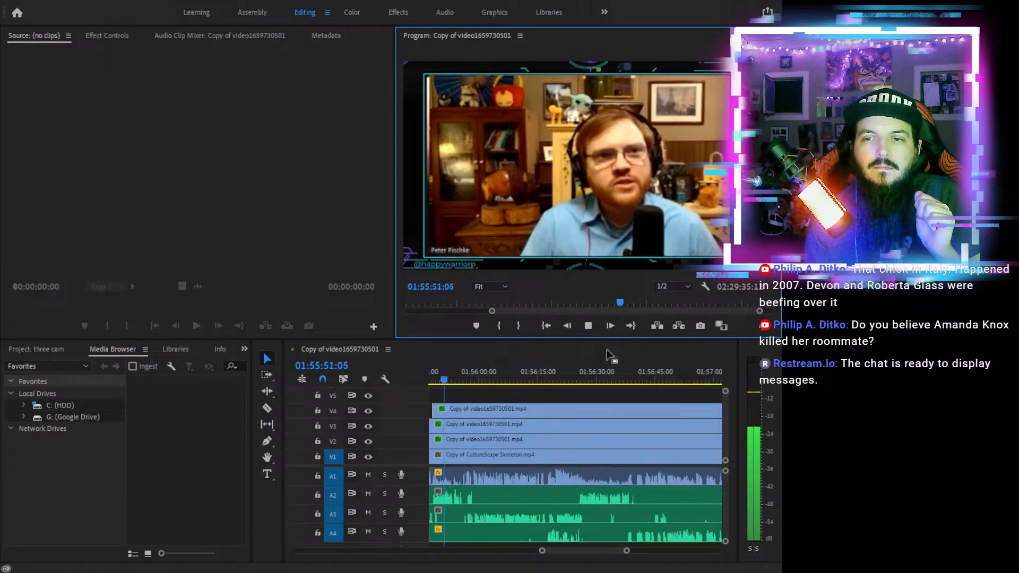
Play back the start of the V4 piece more closely from 01:55:48:00 and stop at 01:55:49:03
drag(539, 382, 697, 380)
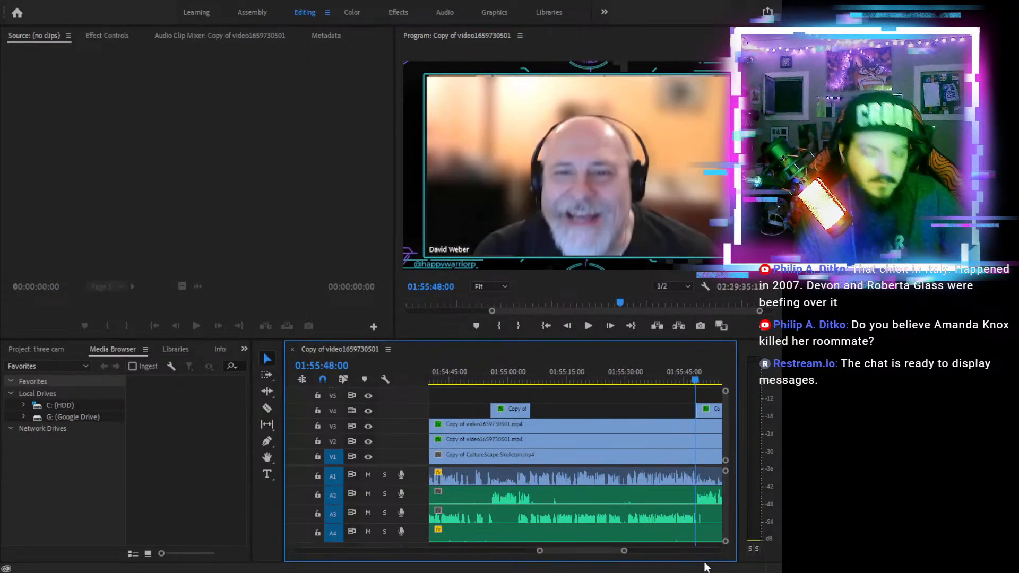
key(=)
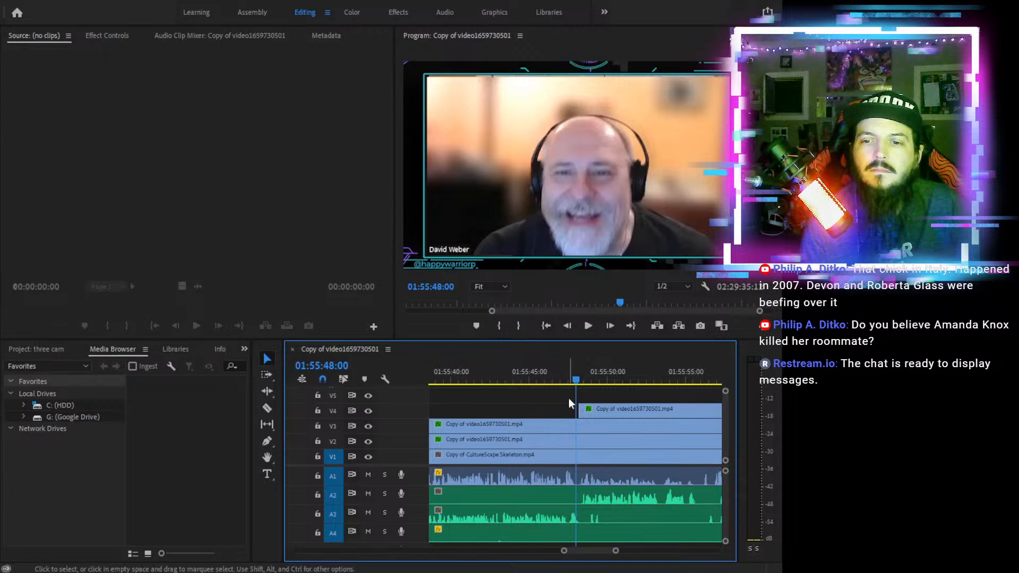
click(587, 326)
click(587, 326)
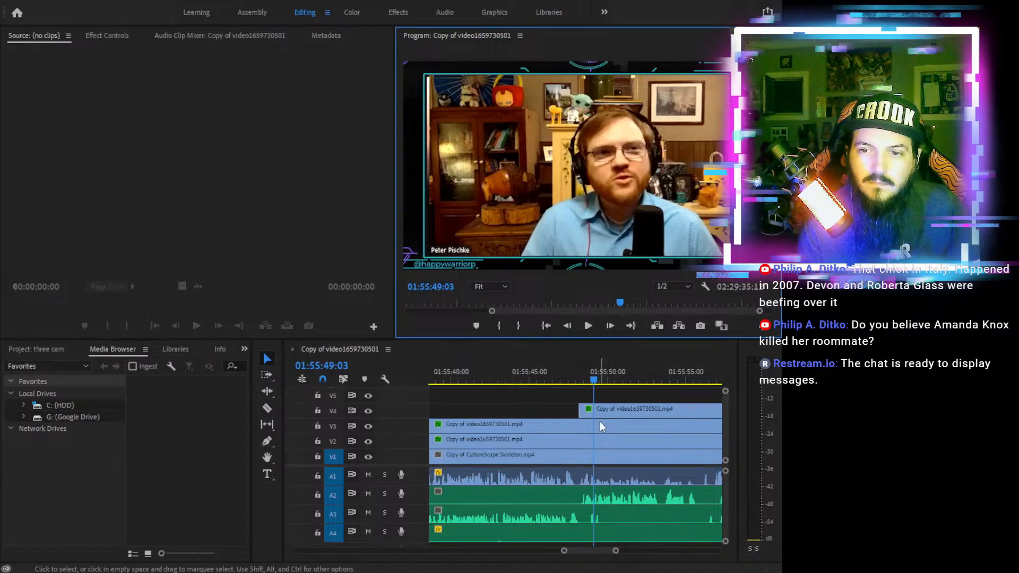
Split the clips on V1 to V4 and A1 to A4 at 01:55:49:03
key(c)
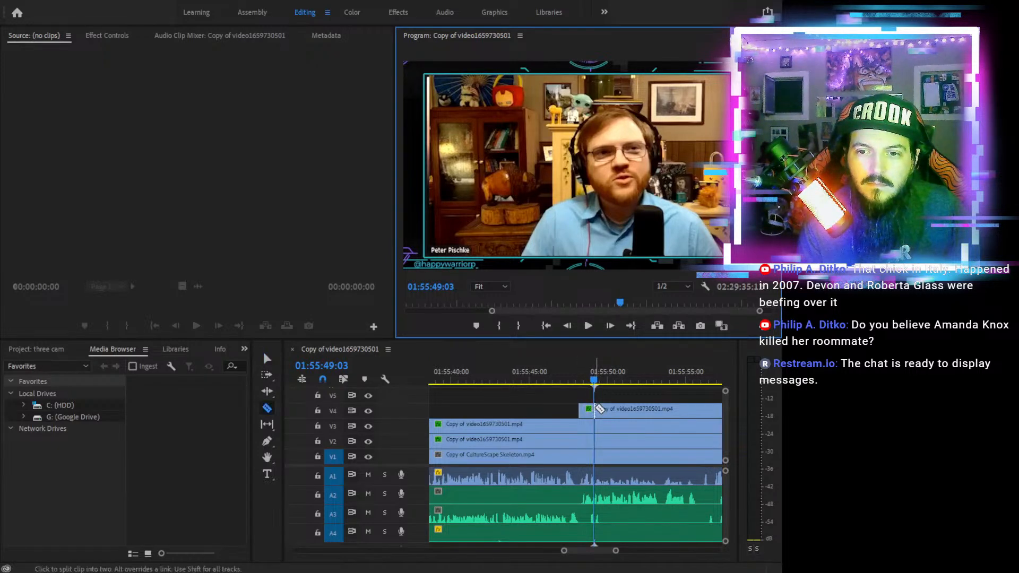
click(597, 408)
click(596, 424)
click(597, 439)
click(596, 455)
click(596, 480)
click(597, 498)
click(596, 517)
click(597, 530)
Split the clips on V1 to V3 and A1 to A4 at 01:55:48:04, where the V4 piece starts
click(579, 377)
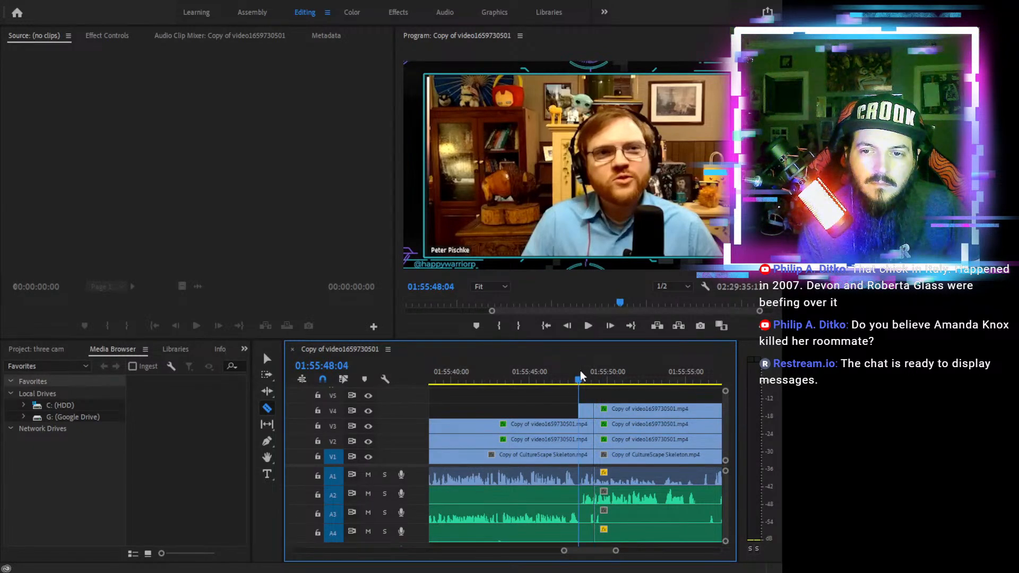
click(582, 424)
click(582, 439)
click(582, 455)
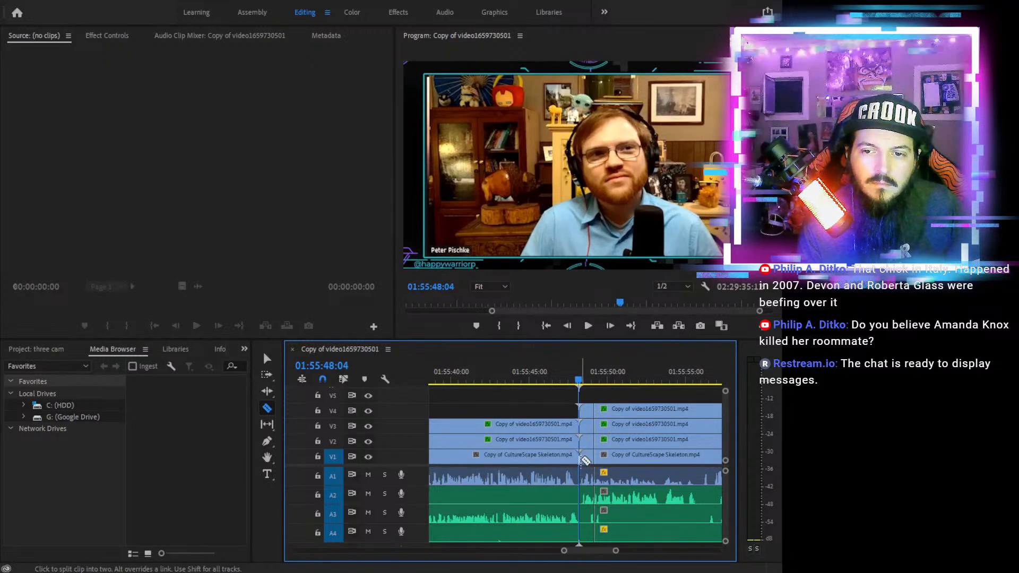
click(580, 476)
click(579, 494)
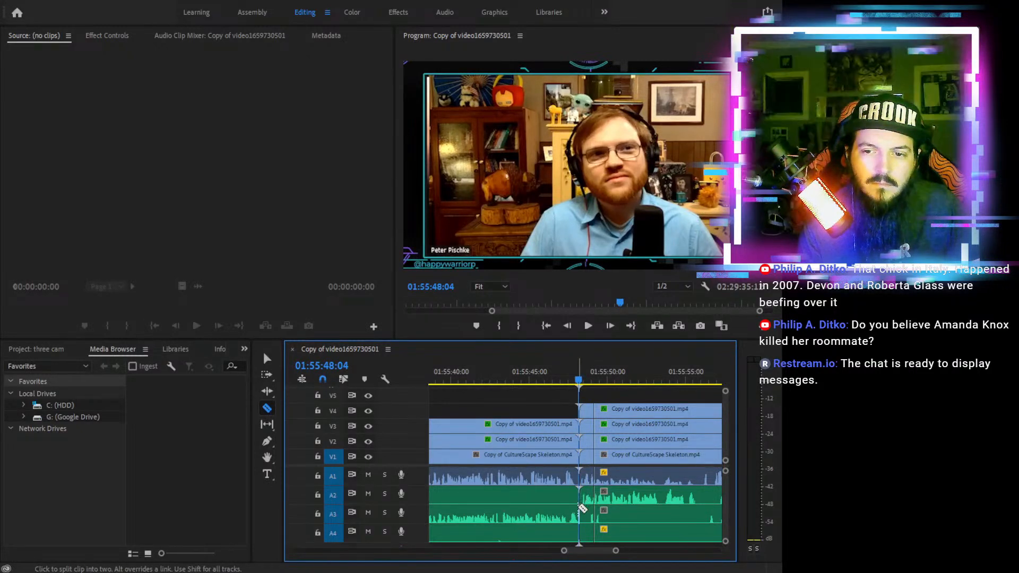
click(579, 511)
click(582, 534)
Delete the pieces between 01:55:48:04 and 01:55:49:03 on all tracks and close the gap
key(v)
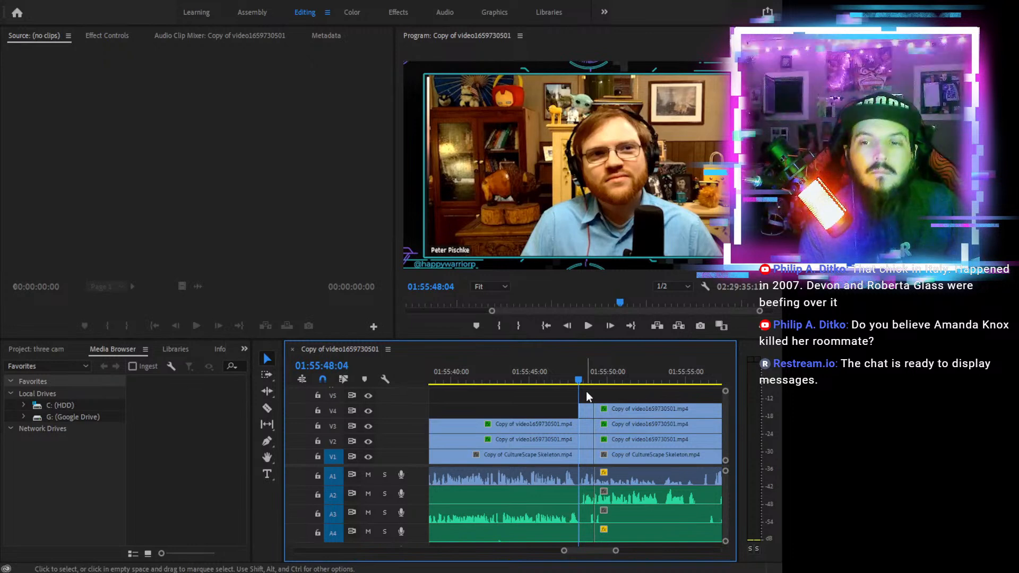
drag(586, 391, 581, 531)
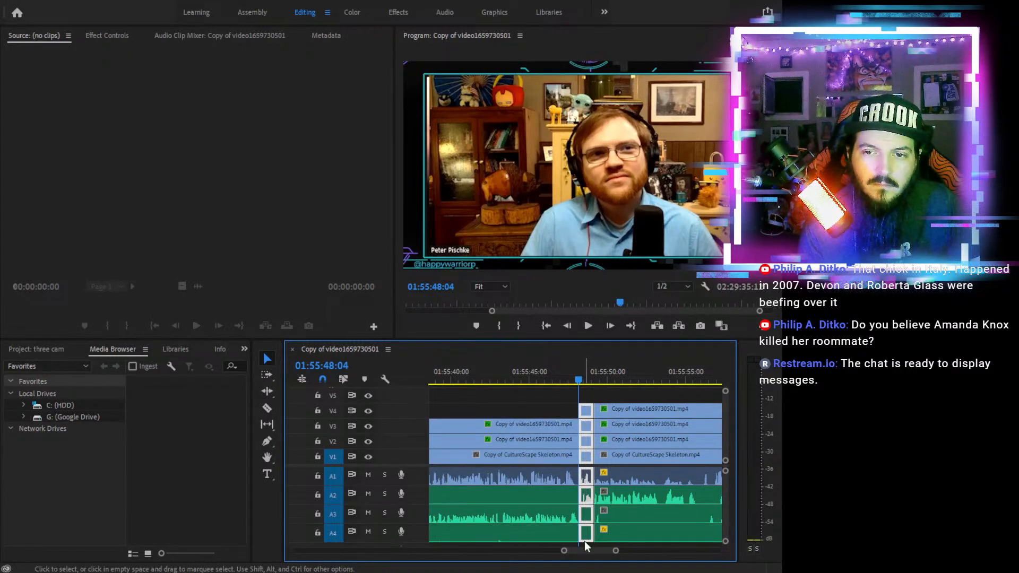
key(Delete)
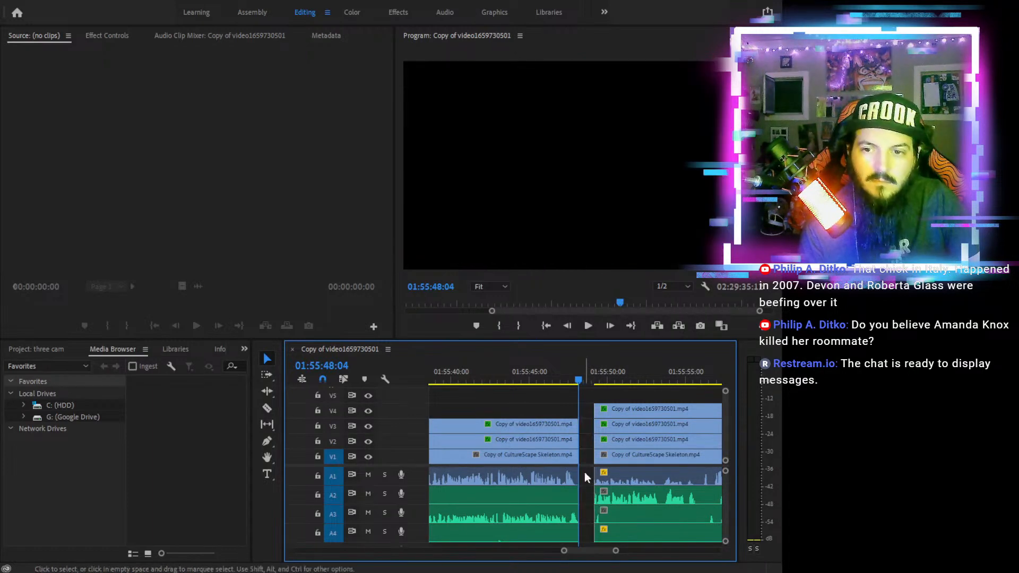
click(585, 455)
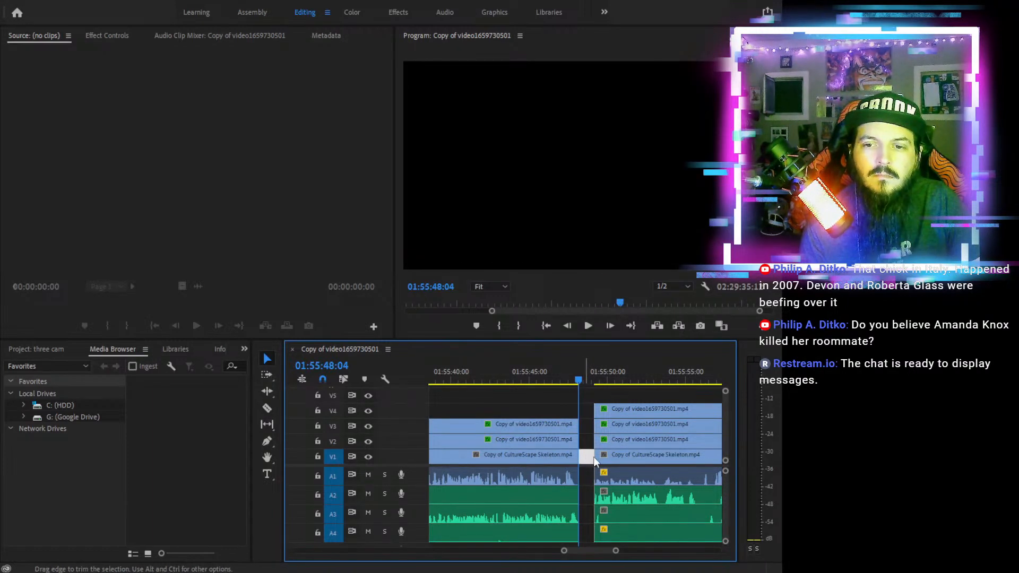
key(Delete)
Play back across the new join from about 01:55:46 and stop at 01:55:55:03
click(546, 379)
click(588, 326)
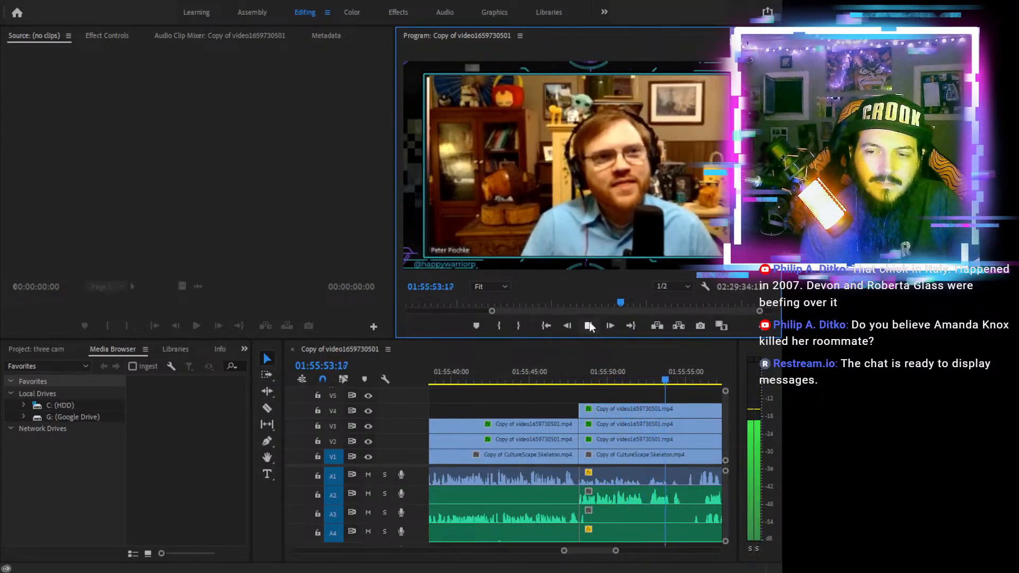
click(589, 325)
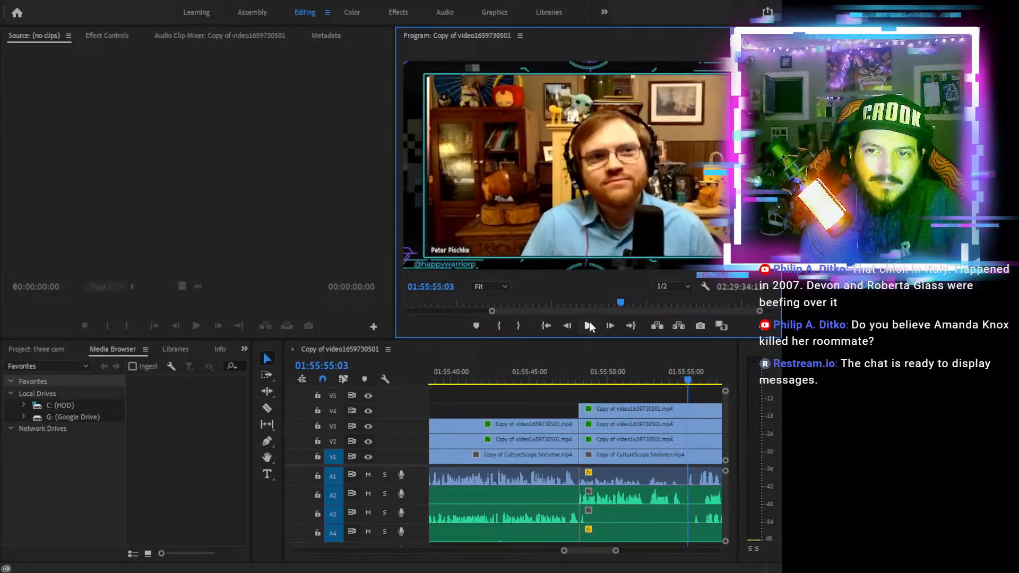
key(c)
click(690, 409)
key(v)
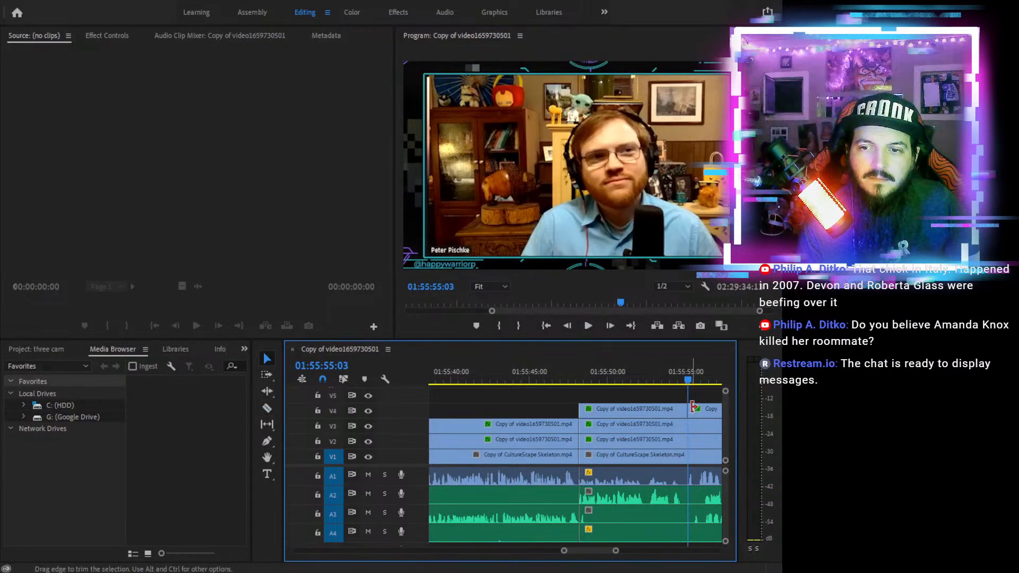
drag(689, 407, 516, 410)
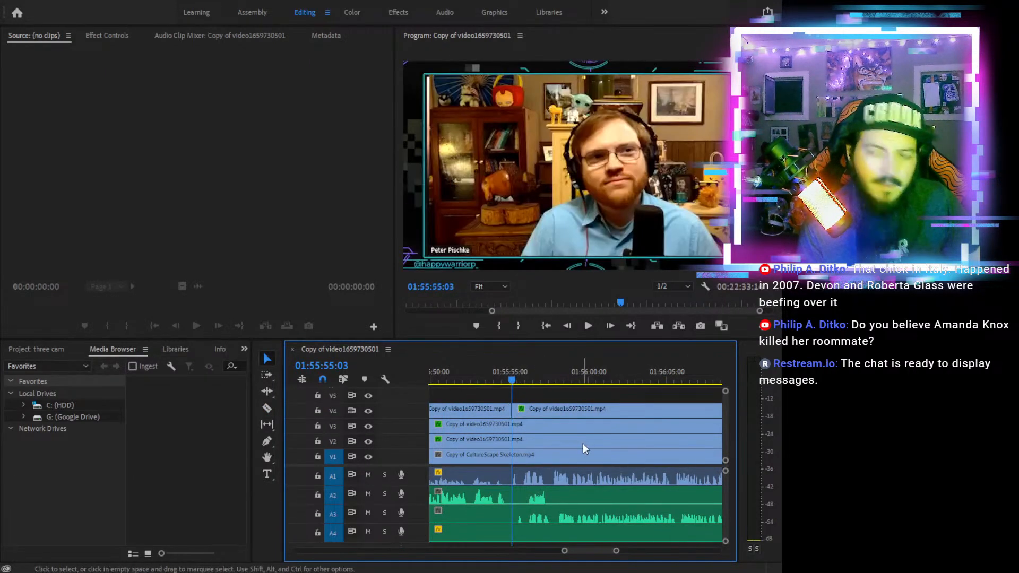
key(ctrl+z)
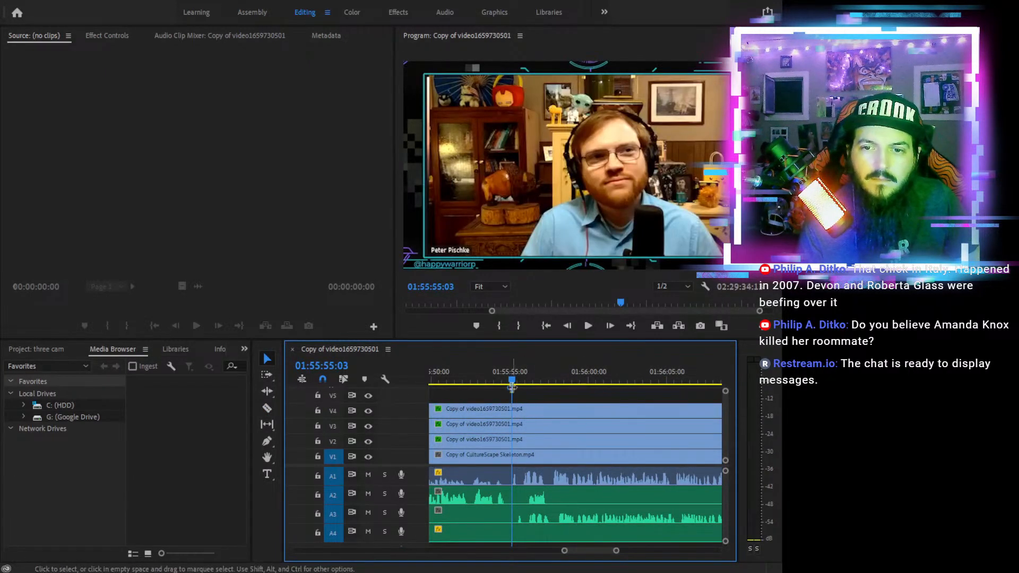
Replay the exchange around 01:55:56, stop at 01:55:57:13 and split the V4 clip there
click(487, 375)
click(581, 329)
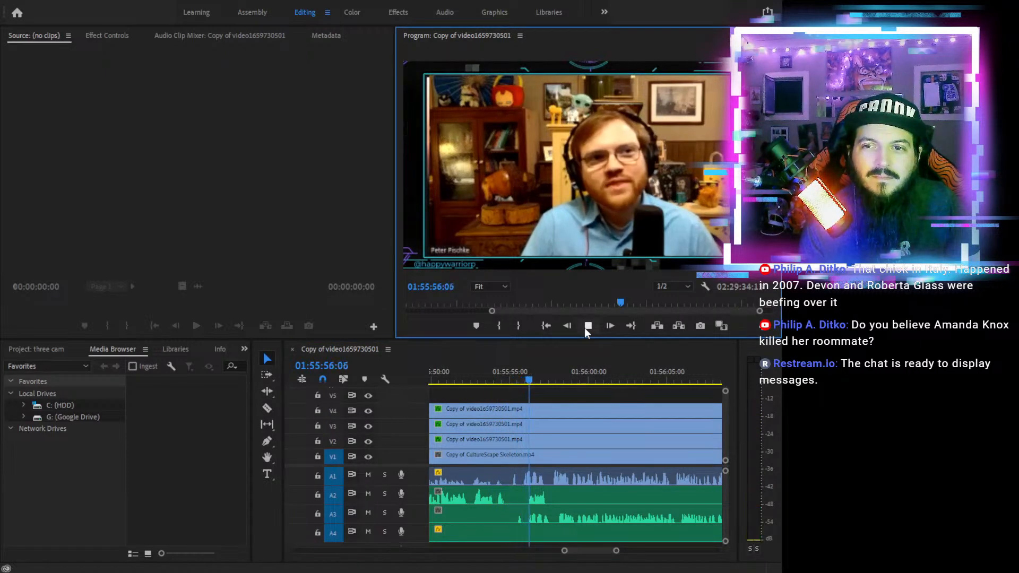
click(584, 327)
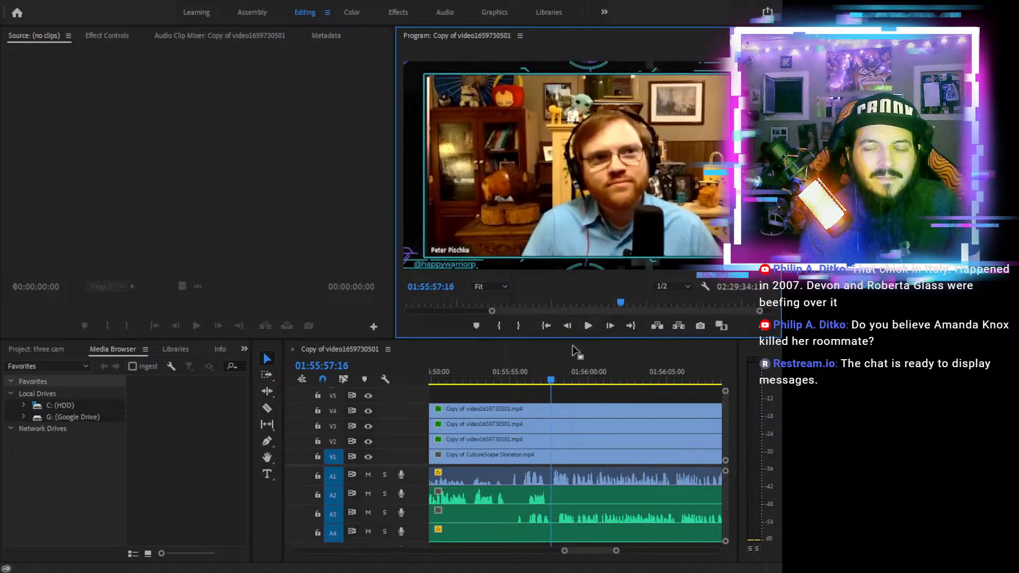
drag(544, 381, 527, 381)
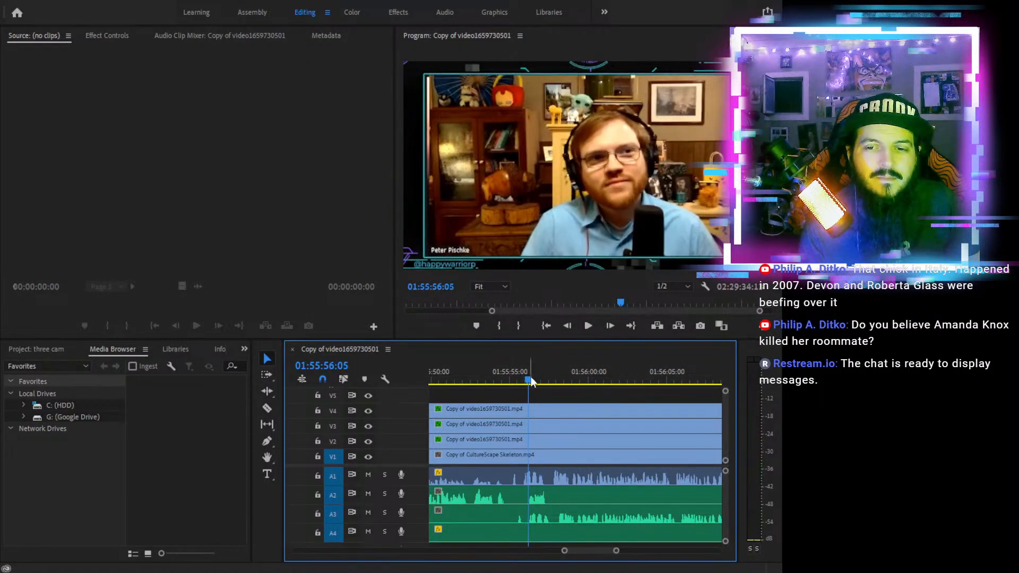
click(582, 328)
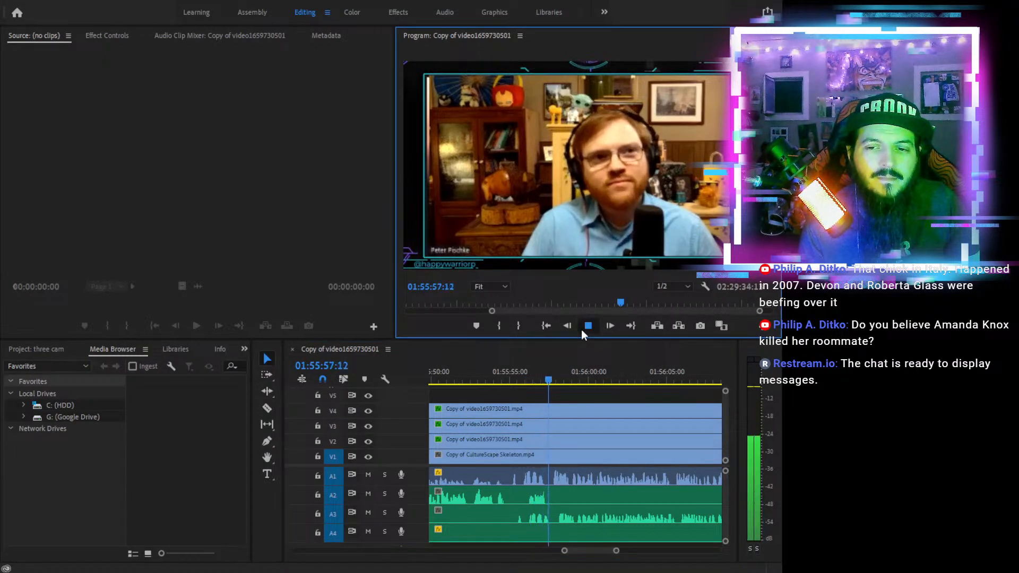
click(581, 329)
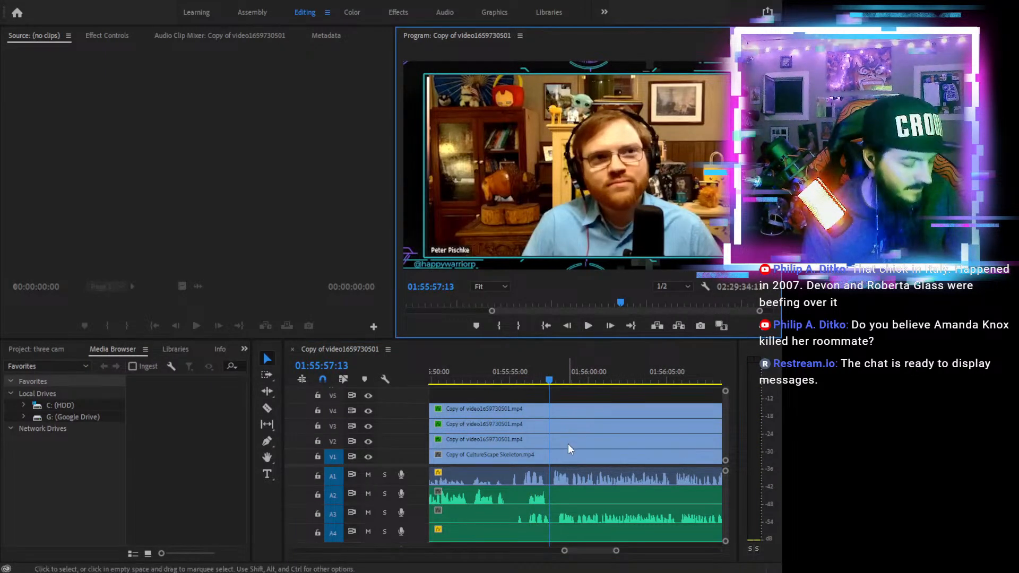
key(c)
click(550, 408)
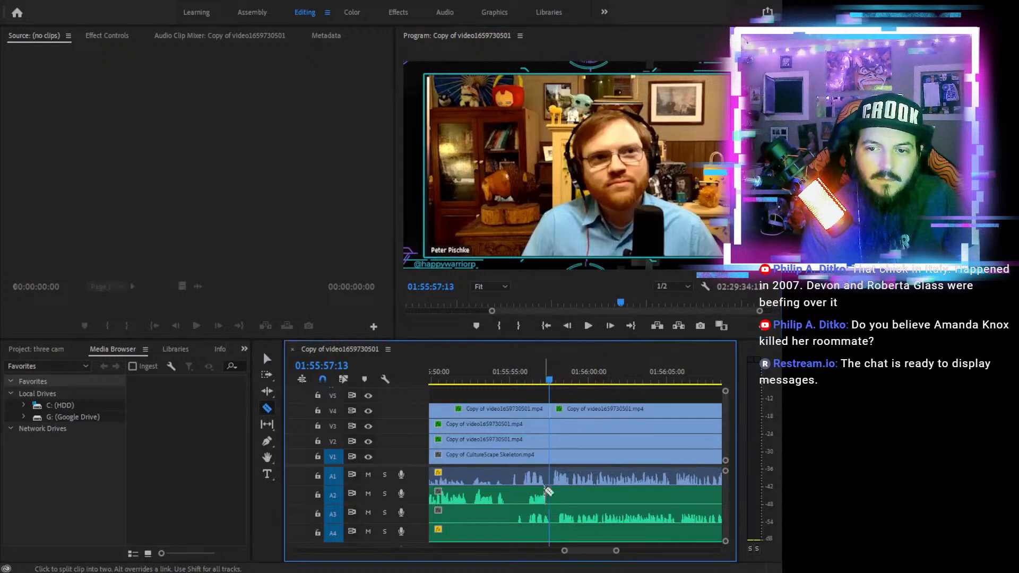
Trim the end of the A3 piece before 01:55:57:13 back to about 01:55:55 and play from about 01:55:54 to 01:55:58:24
key(v)
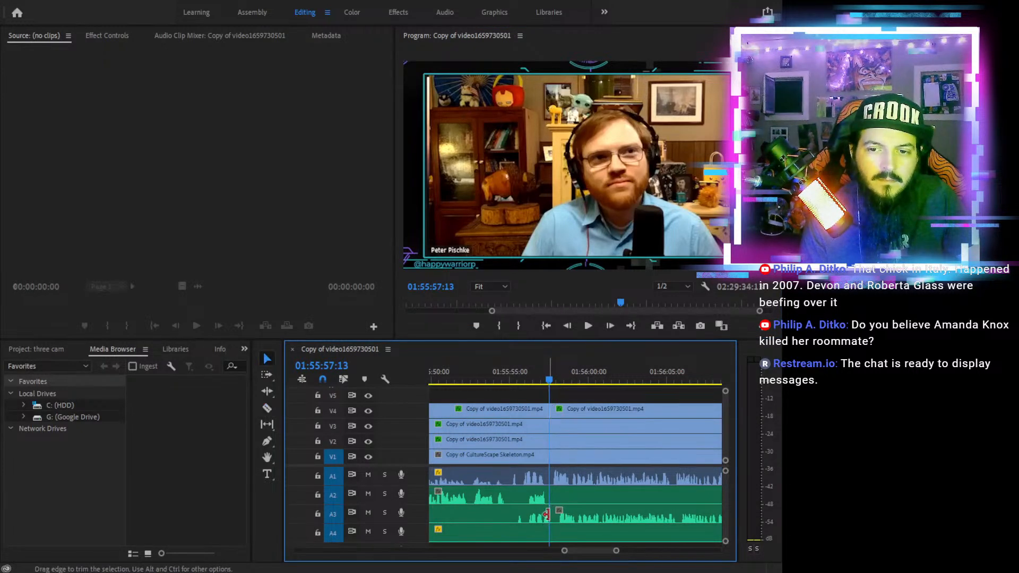
drag(549, 513, 512, 514)
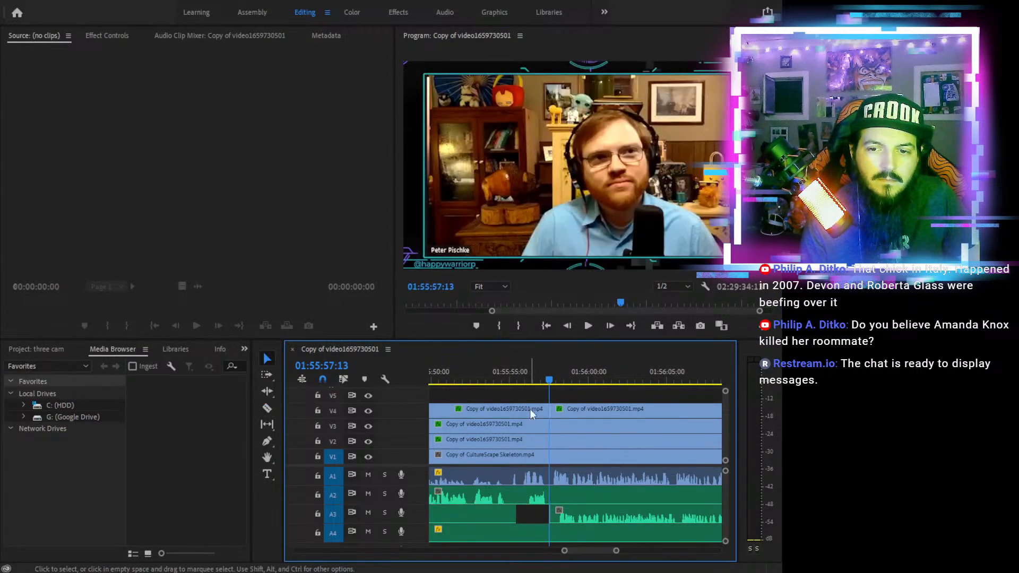
click(497, 376)
click(588, 326)
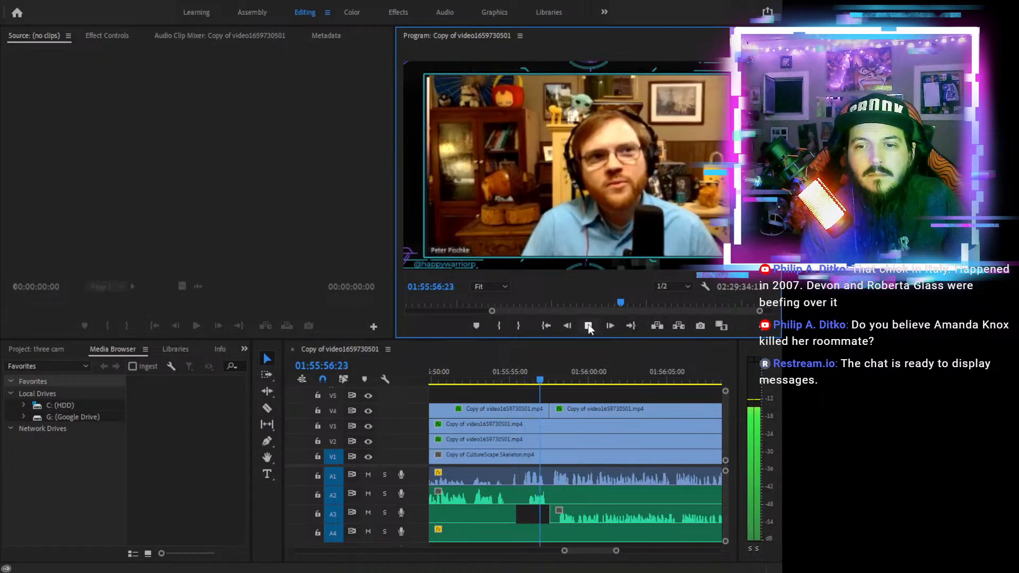
click(588, 325)
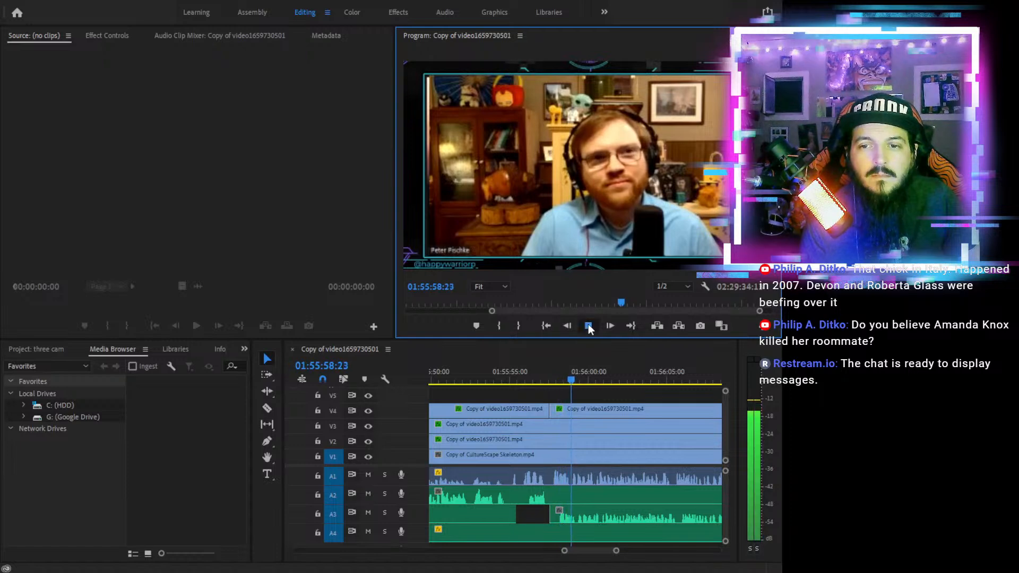
Trim the start of the V4 piece at 01:55:57:13 forward to about 01:56:12 and play back across the cut
drag(551, 408, 736, 409)
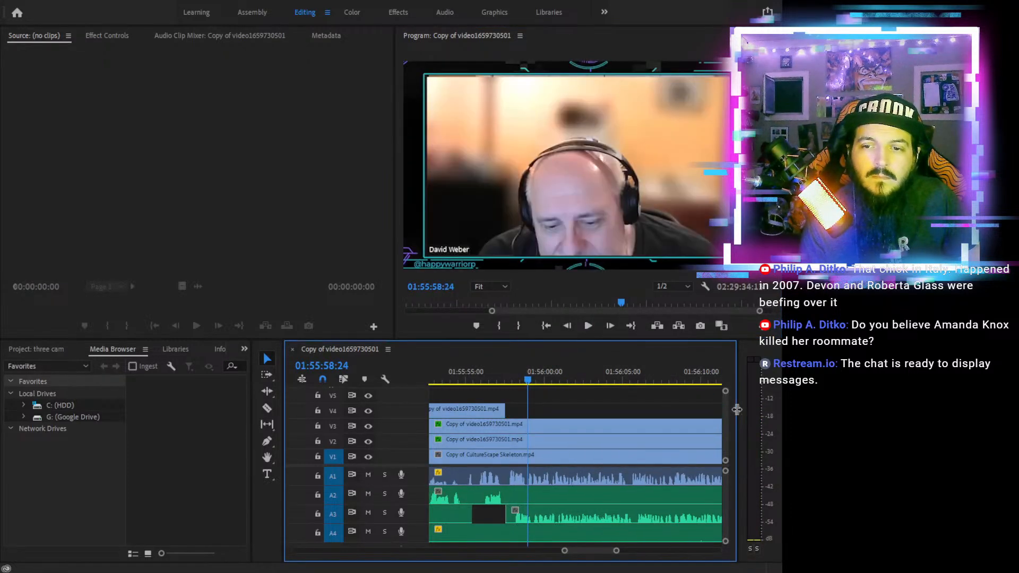
click(499, 381)
click(584, 329)
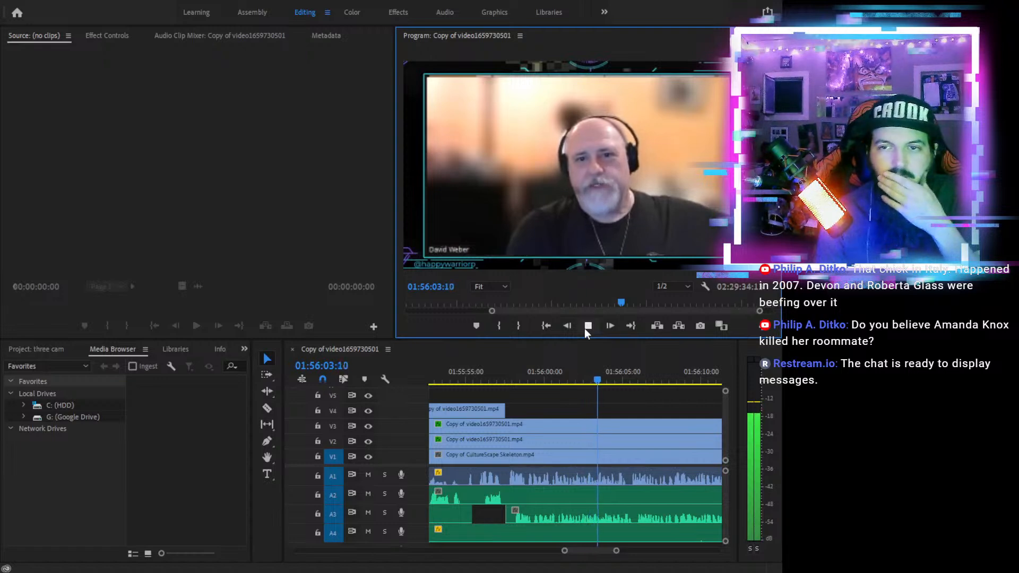
Split the V3 and V4 clips at 01:56:16:19 and delete the V4 piece before that point
drag(590, 378, 624, 381)
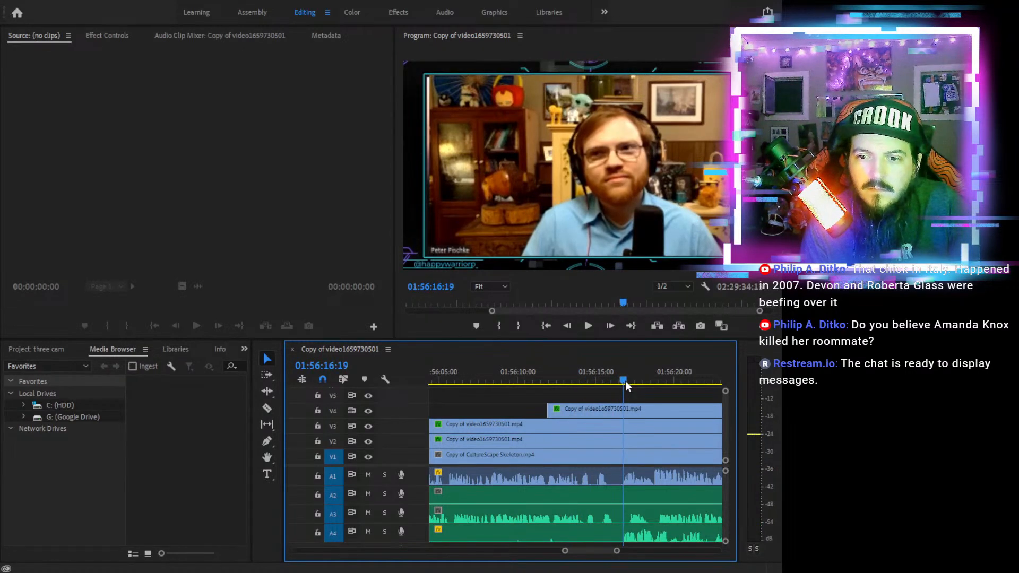
key(c)
click(628, 427)
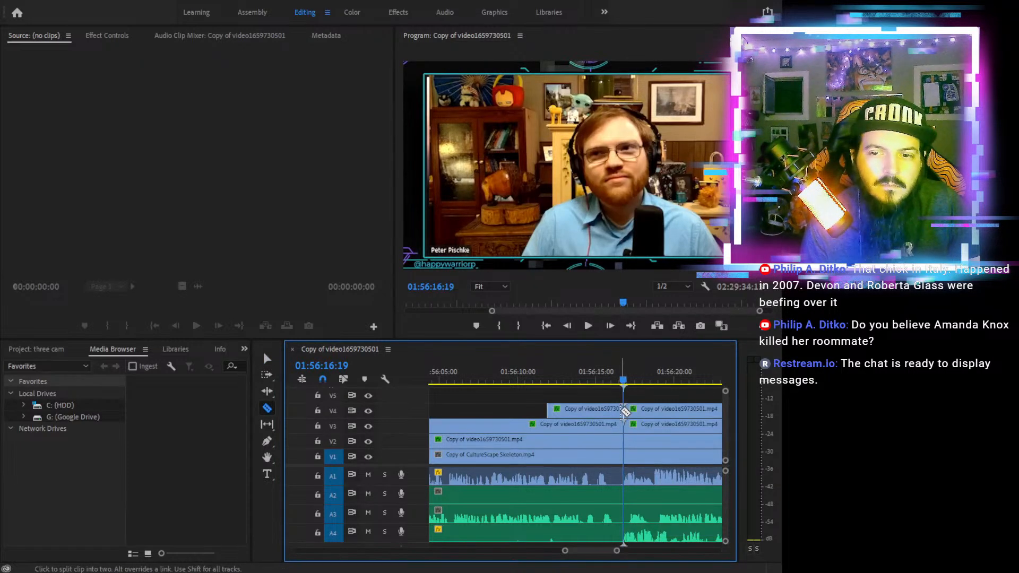
key(v)
click(611, 410)
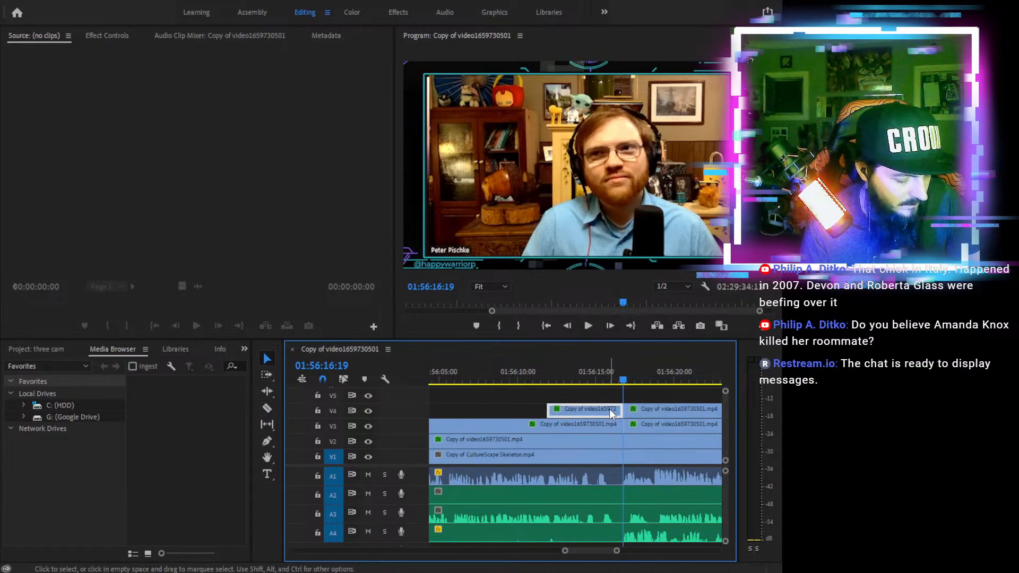
key(Delete)
Trim the starts of the V3 and V4 pieces at 01:56:16:19 forward together by about 00:00:07:04
drag(636, 402, 632, 431)
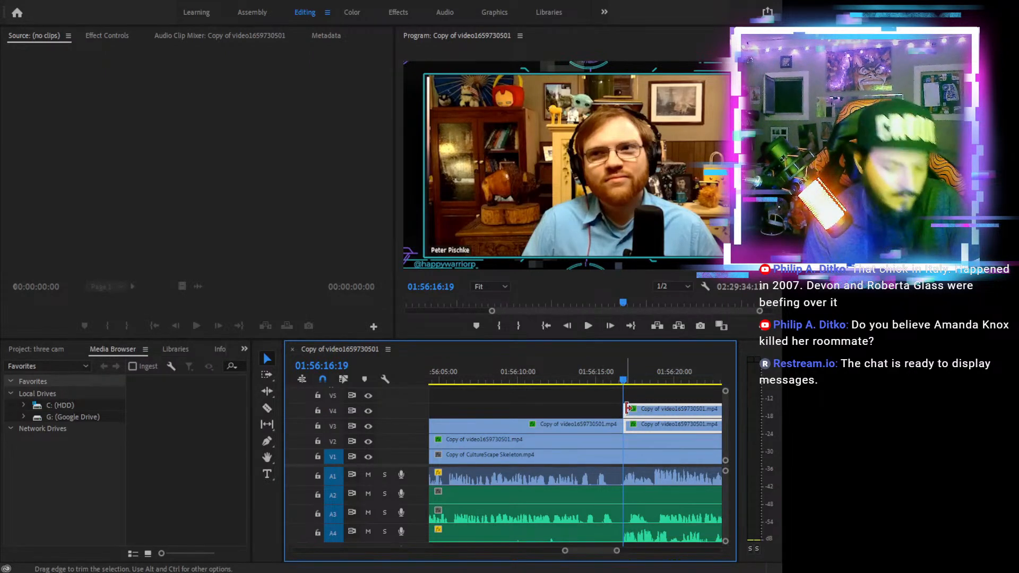
key(minus)
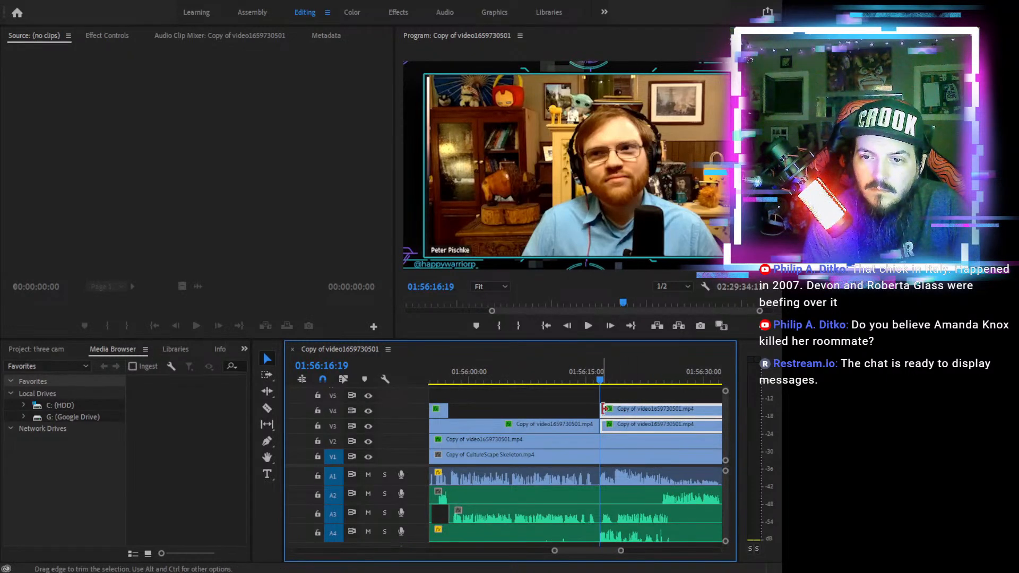
drag(603, 409, 655, 408)
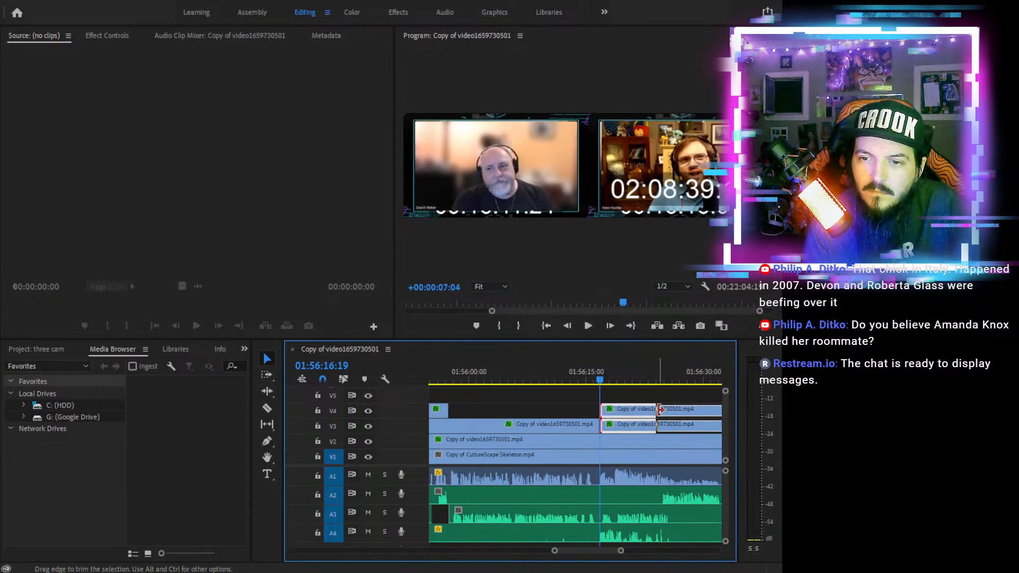
drag(658, 409, 656, 408)
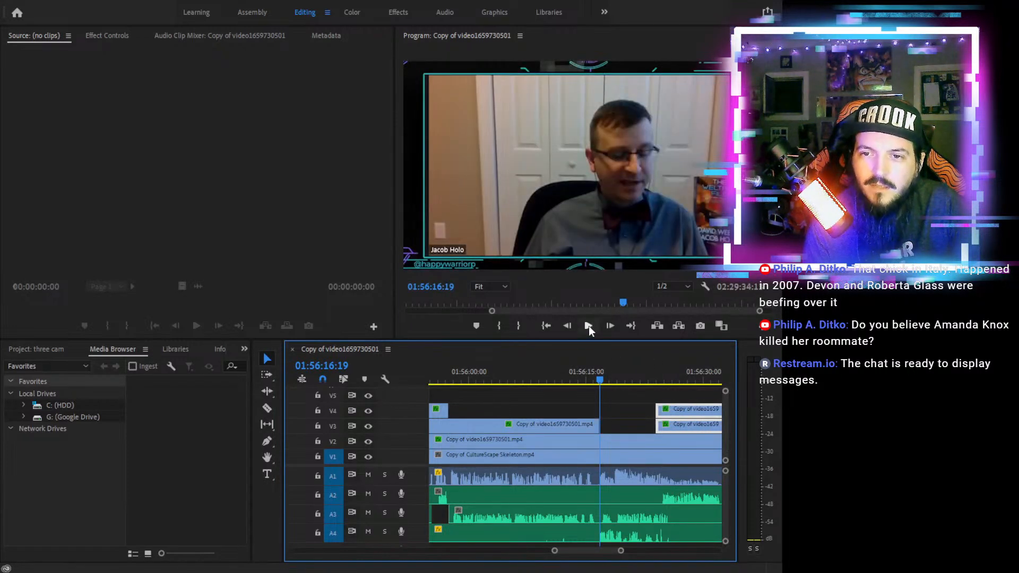
Play to 01:56:19:22, split A3 at 01:56:16:19 and trim the start of its later piece to 01:56:19:22
click(588, 326)
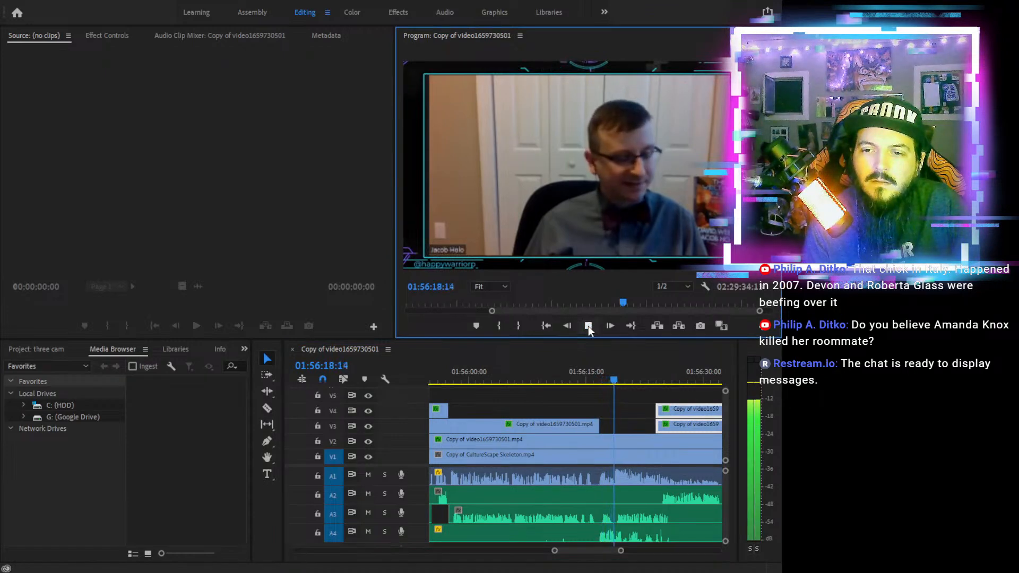
click(588, 326)
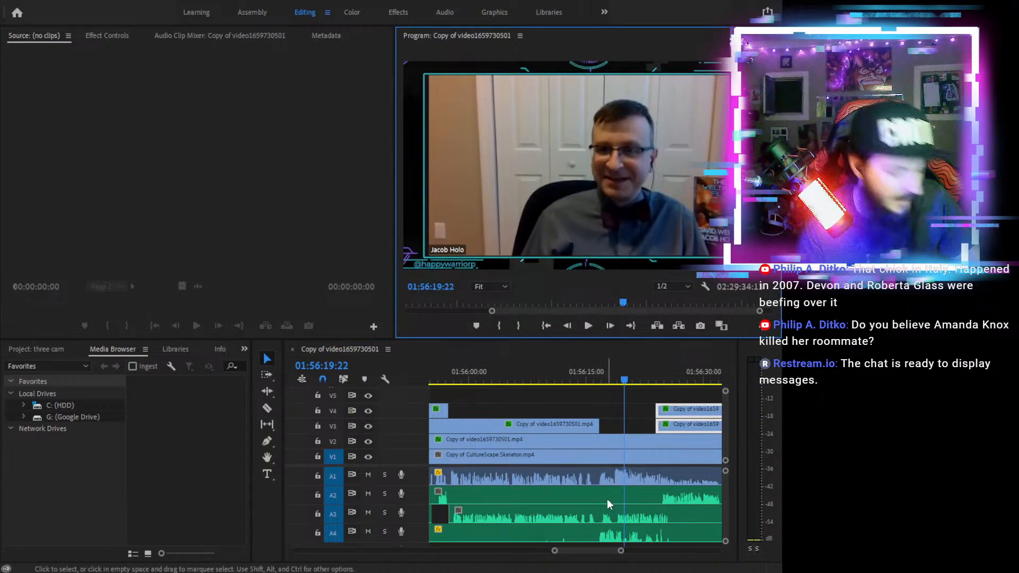
key(c)
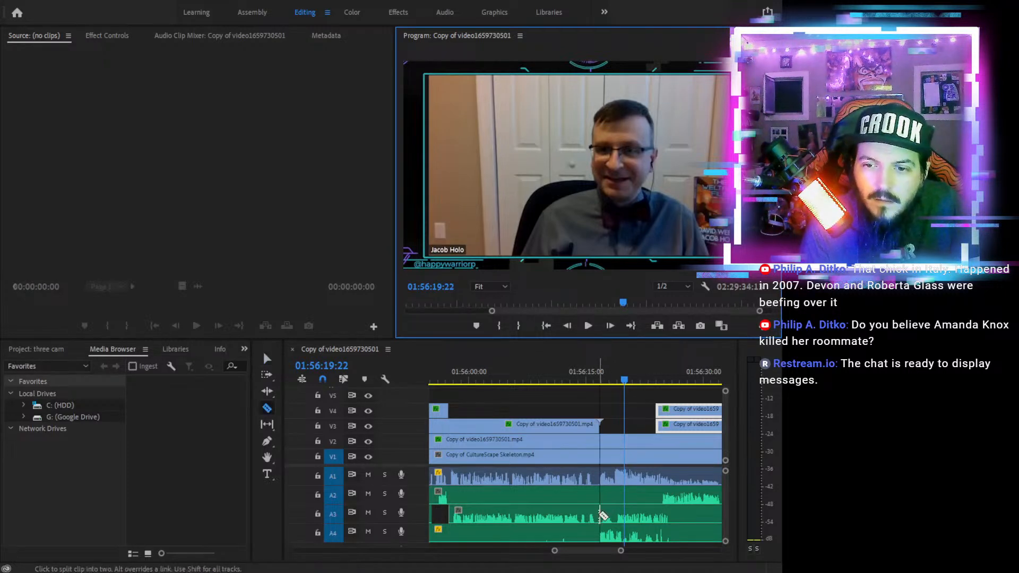
click(600, 515)
key(v)
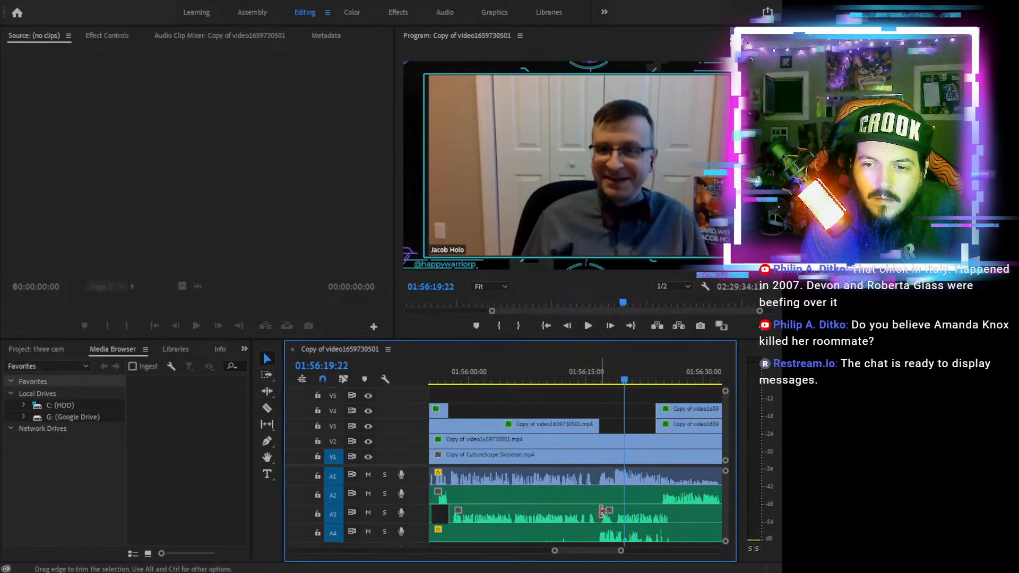
drag(602, 514, 624, 514)
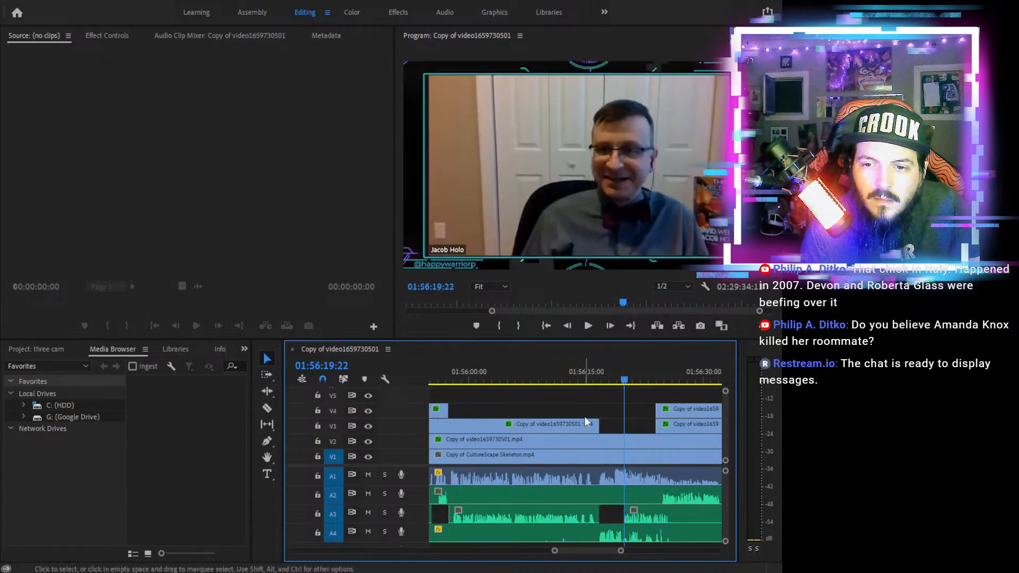
Replay the exchange, stop at 01:56:20:14 and extend the start of the following V3 piece back to that point
click(572, 373)
click(587, 326)
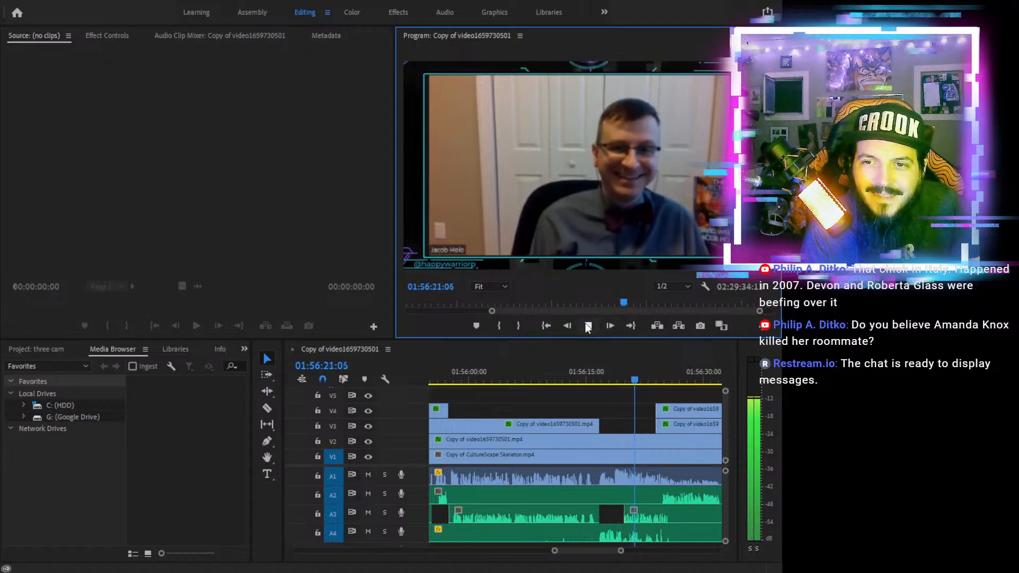
click(614, 380)
click(589, 326)
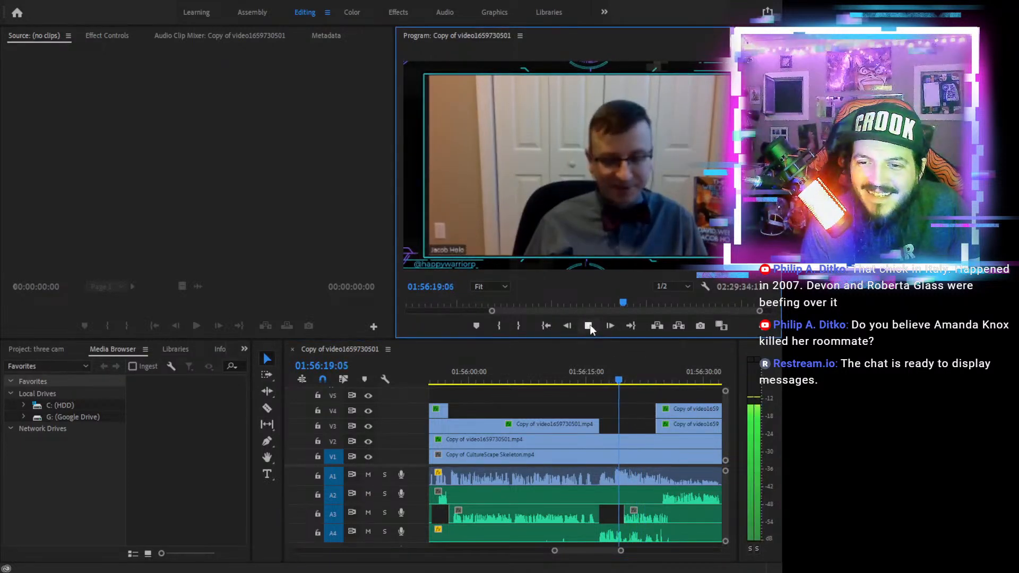
click(589, 326)
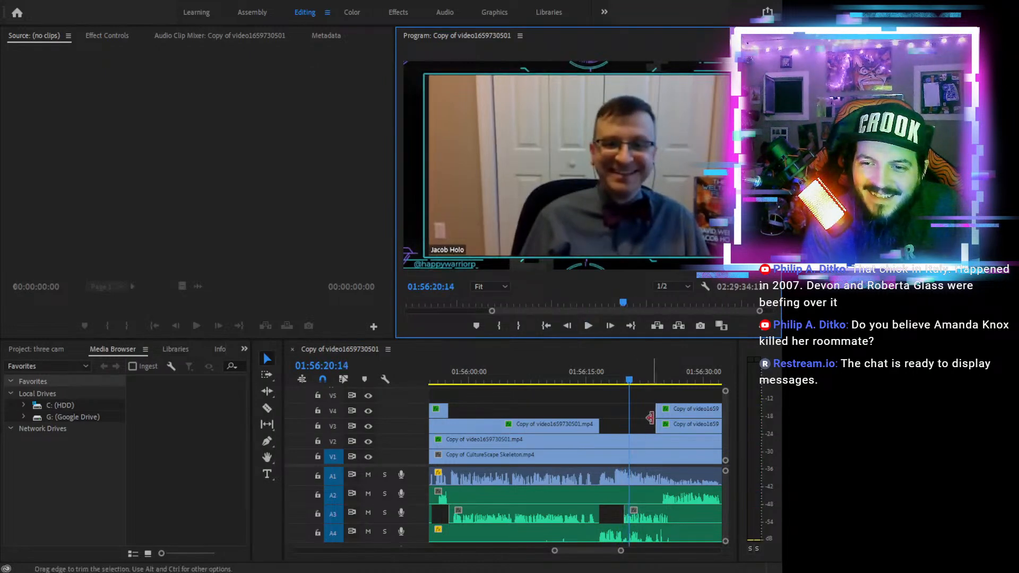
drag(658, 424, 629, 424)
Play on to 01:56:22:20, split V3 there and trim the start of its later piece to the V4 clip's start
click(589, 326)
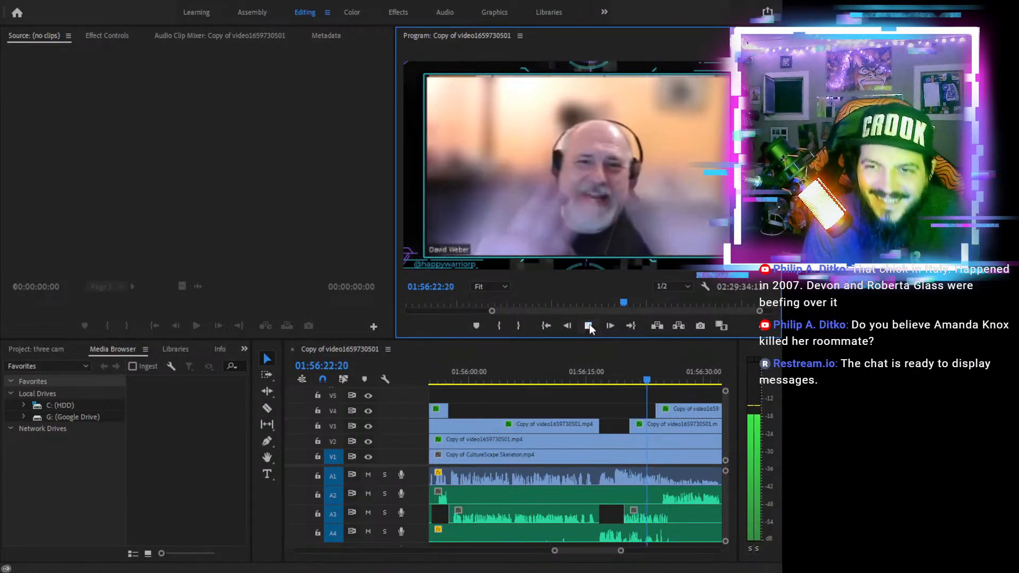
click(588, 325)
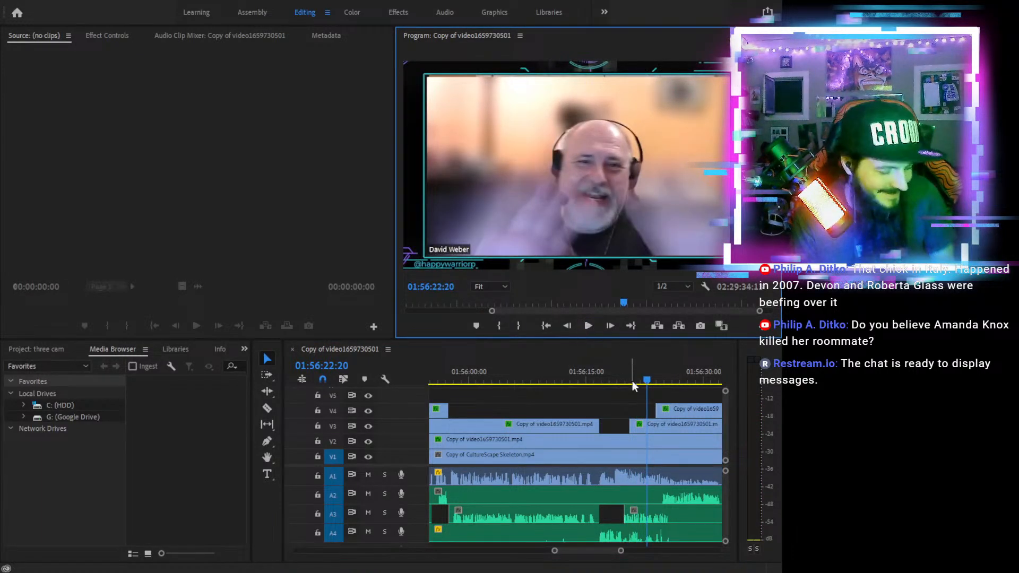
key(c)
click(649, 425)
key(v)
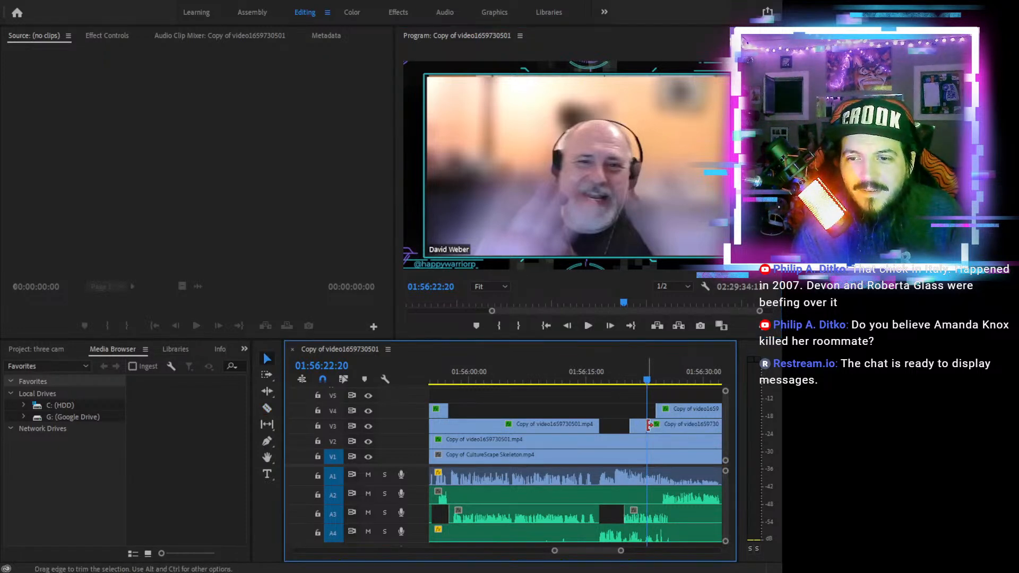
drag(654, 424, 661, 424)
Play back the camera switches from 01:56:14:08 and stop at 01:56:26:05
click(590, 326)
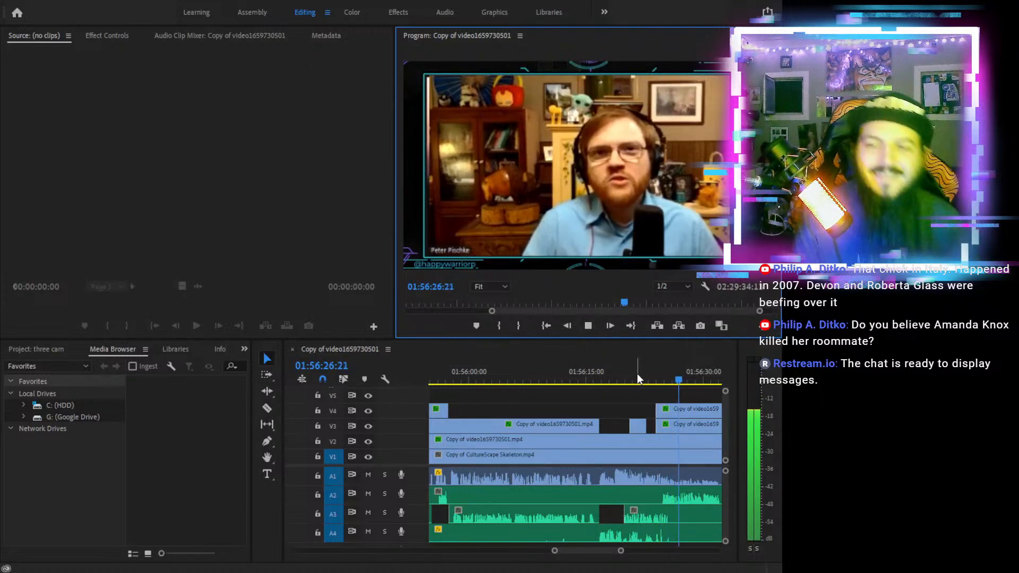
click(583, 370)
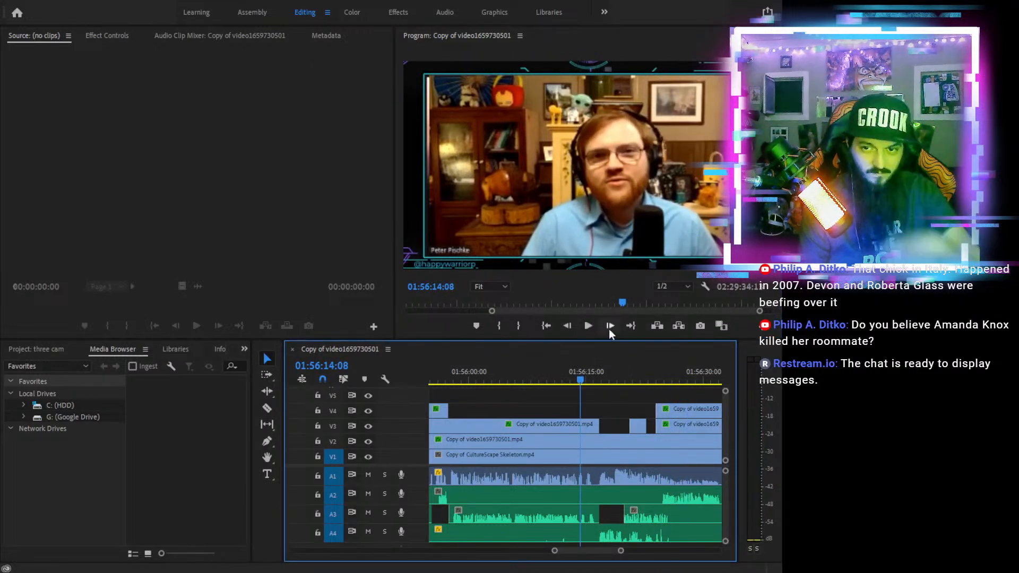
click(587, 325)
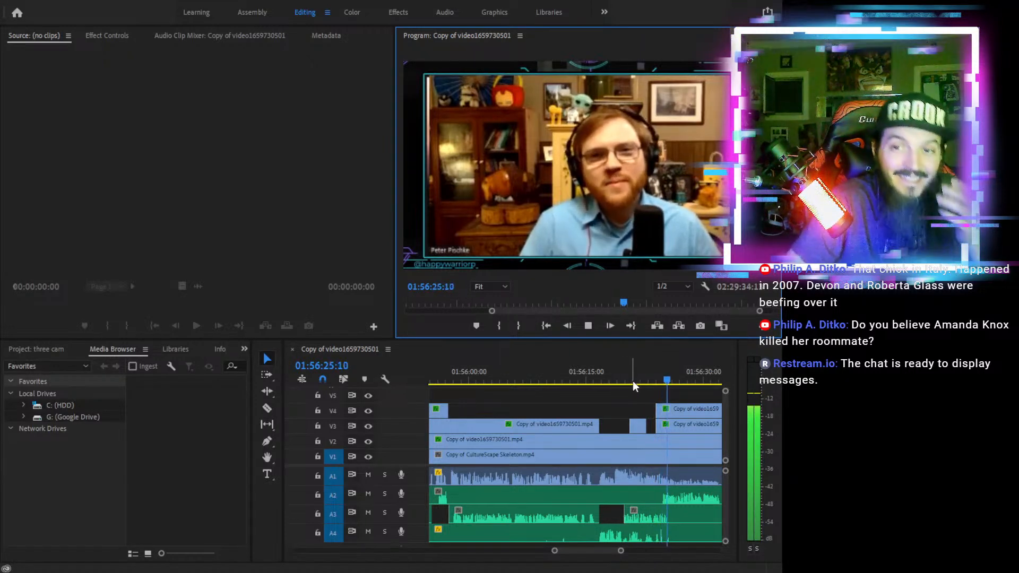
click(588, 325)
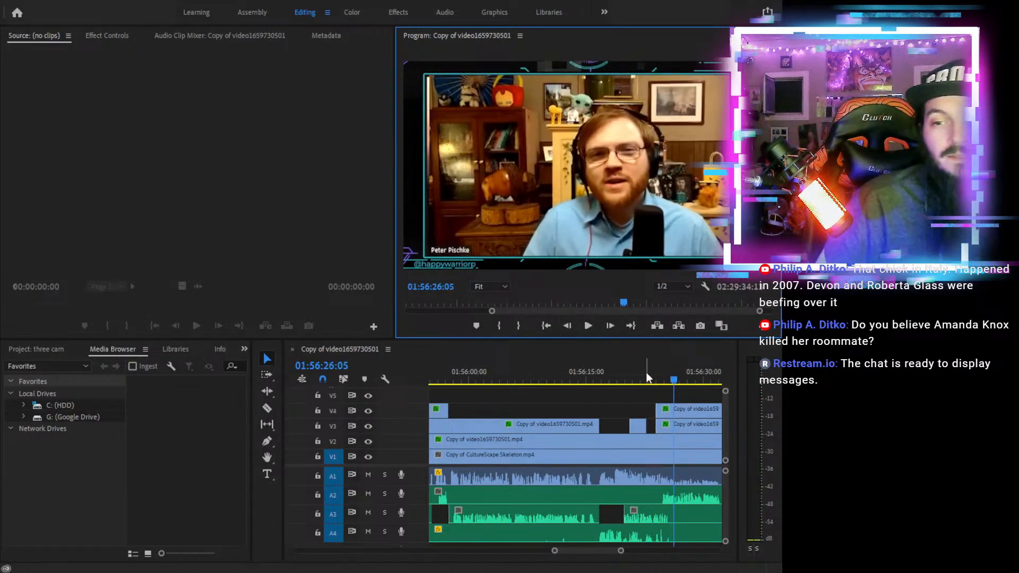
Trim the starts of the following V3 and V4 pieces to 01:56:24:20 and play from about 01:56:14 to 01:56:34
drag(658, 374, 663, 376)
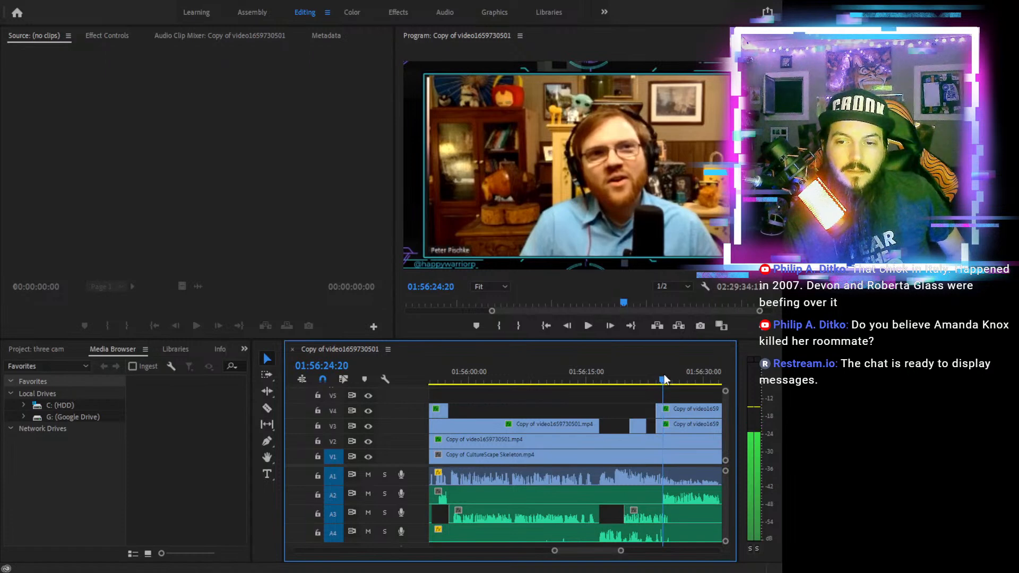
click(655, 402)
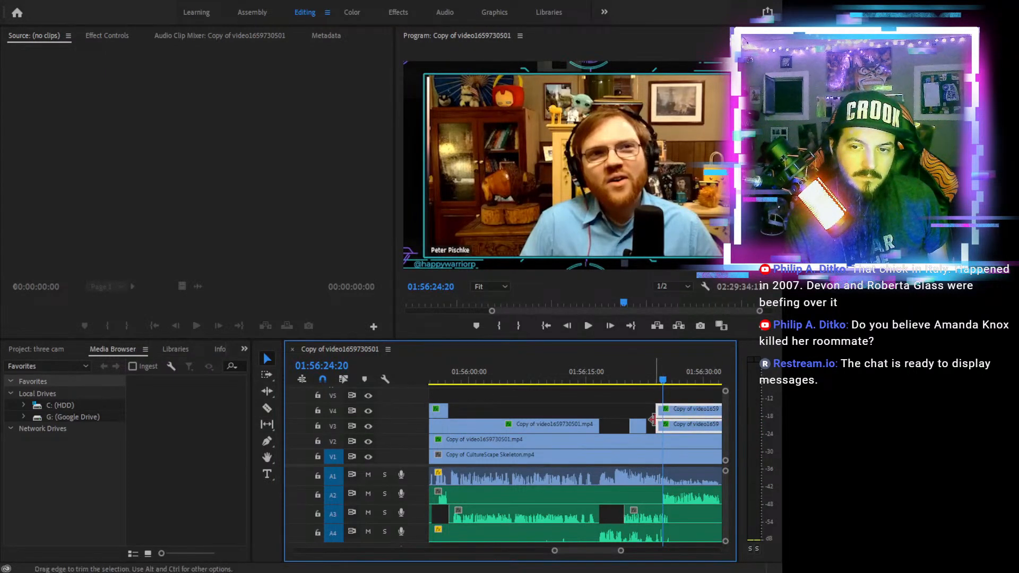
drag(661, 420, 664, 420)
drag(574, 371, 580, 369)
click(589, 324)
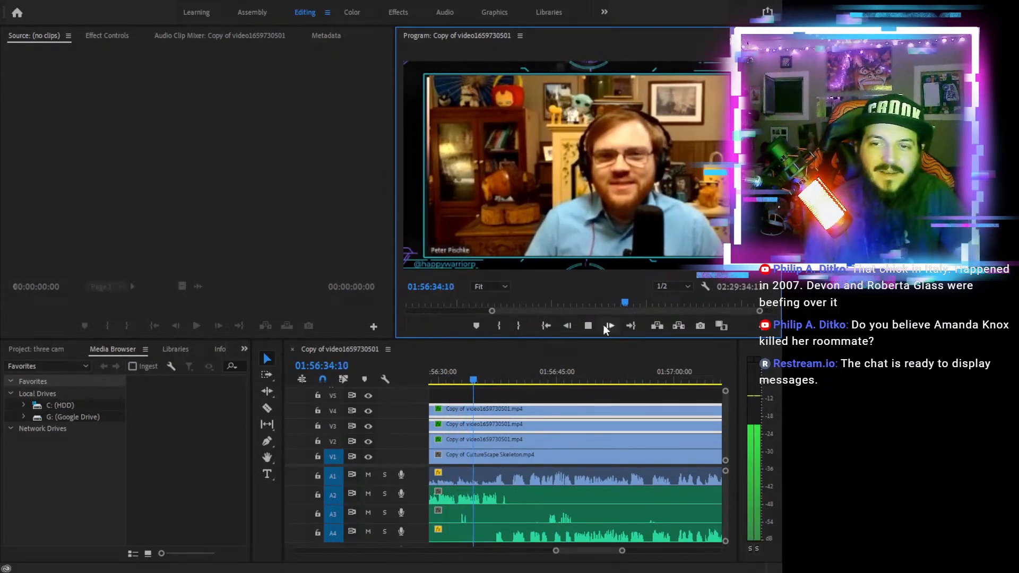
click(588, 325)
Play on to 01:56:38:00 and split the V4 and V3 clips there
drag(456, 512, 462, 511)
key(ctrl+z)
click(586, 324)
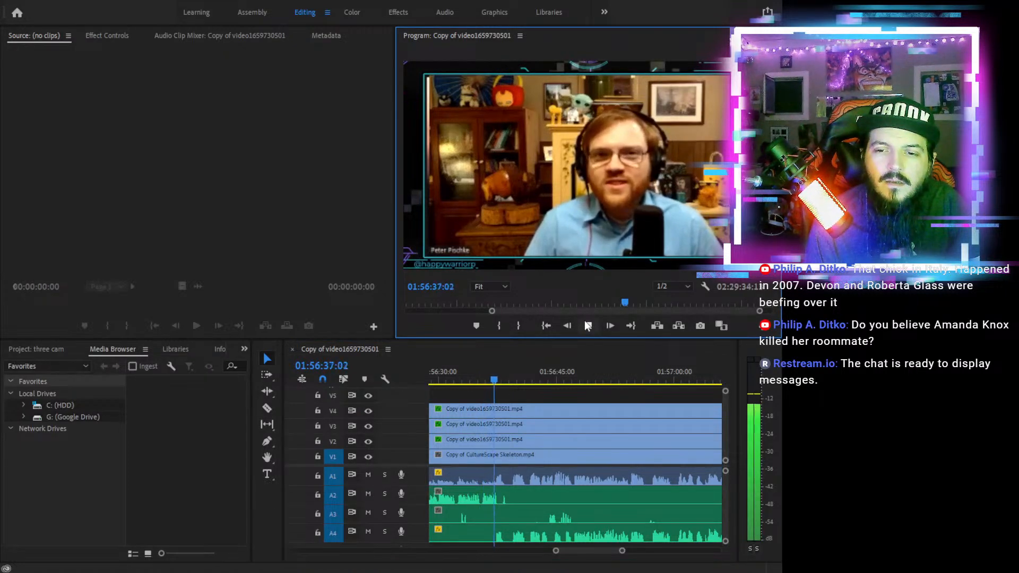
click(587, 326)
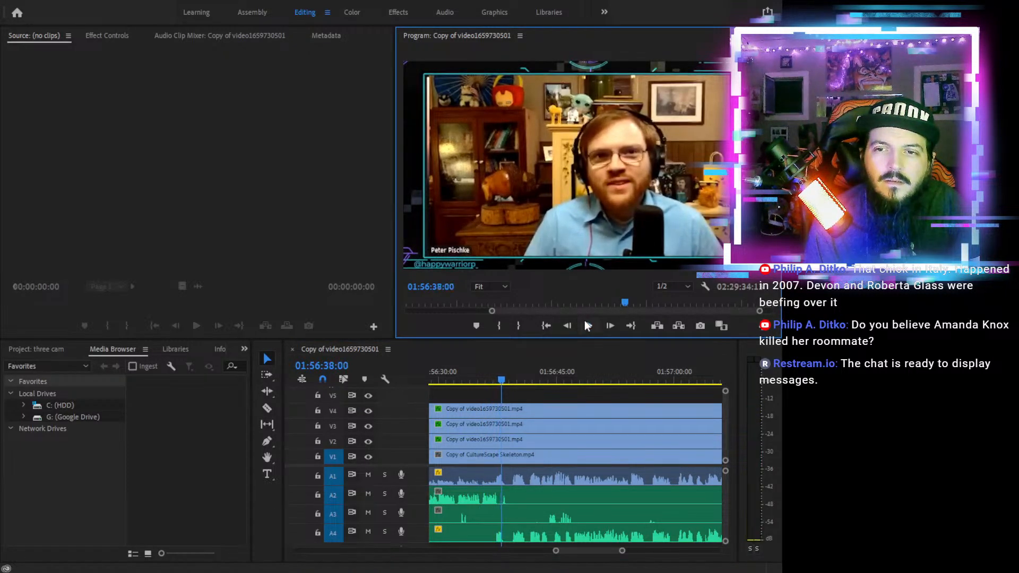
key(c)
click(502, 408)
click(502, 423)
Trim the start of the V3 piece after 01:56:38:00 forward to 01:56:44:05 and place the playhead there
key(v)
drag(511, 397, 510, 426)
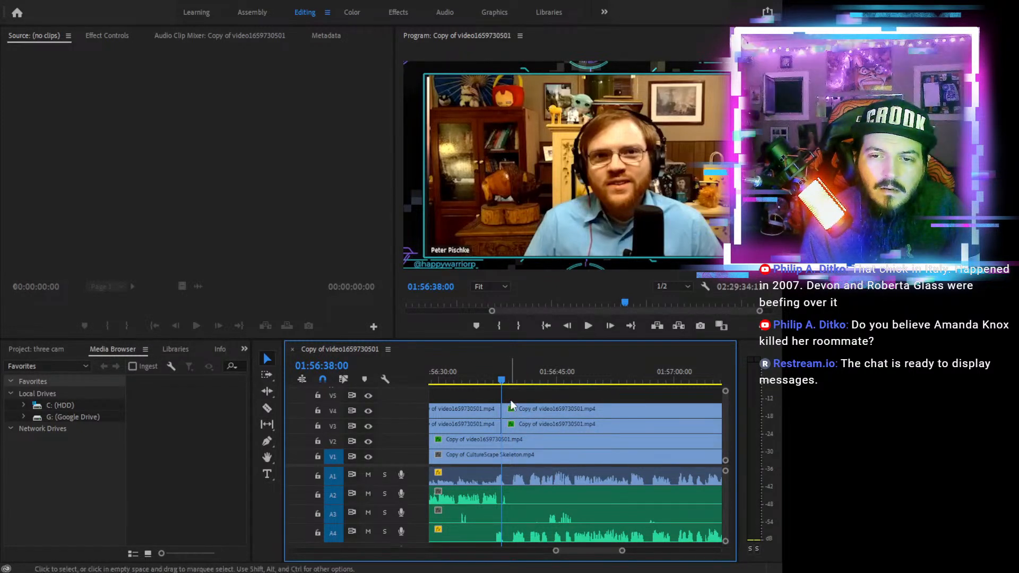
drag(505, 424, 549, 424)
drag(547, 378, 552, 376)
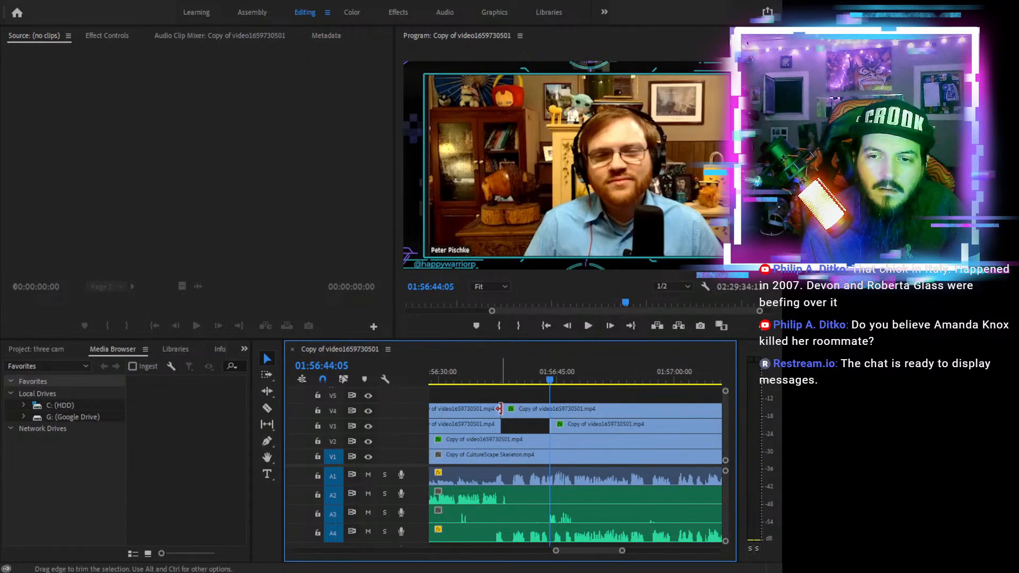
Trim the start of the V4 piece after 01:56:38:00 forward to 01:57:25:06, checking playback on the way
drag(505, 409, 578, 380)
click(586, 326)
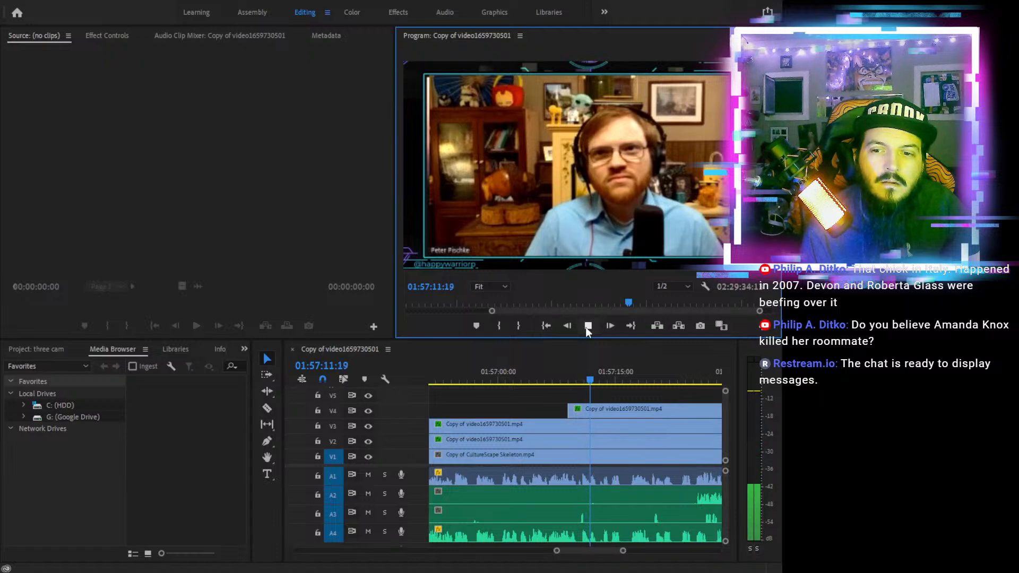
click(654, 378)
click(587, 325)
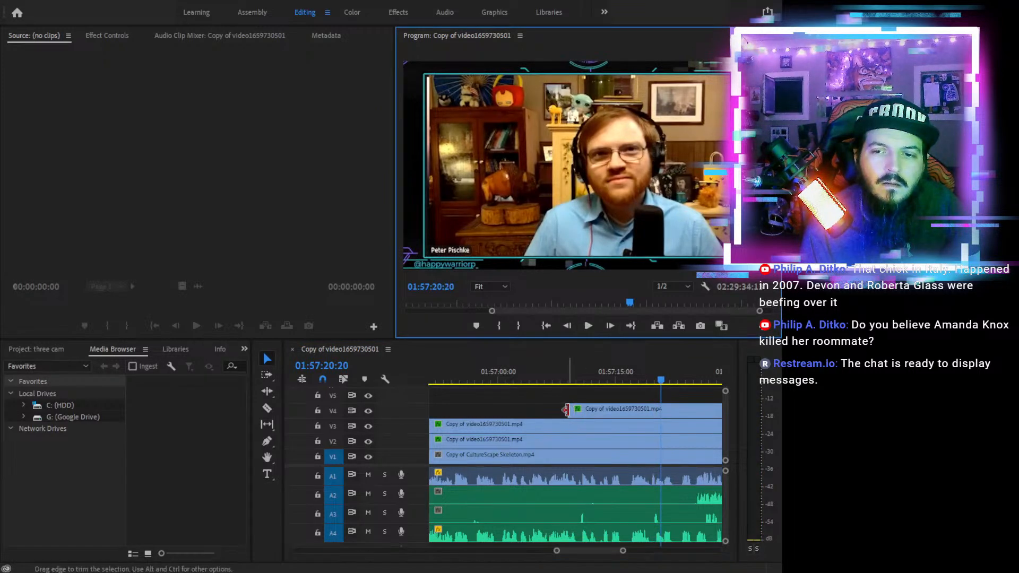
drag(692, 378, 696, 377)
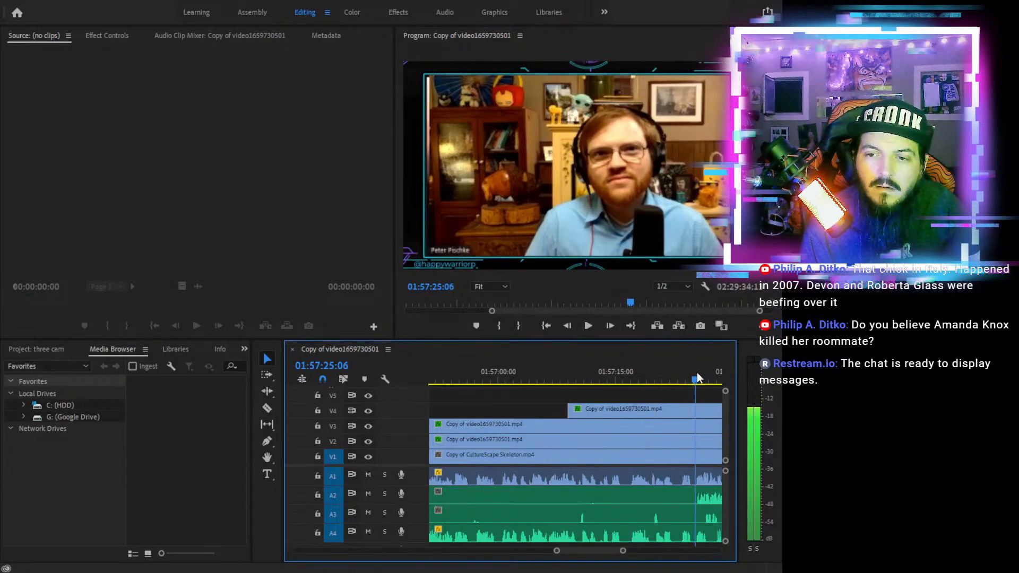
drag(599, 408, 695, 409)
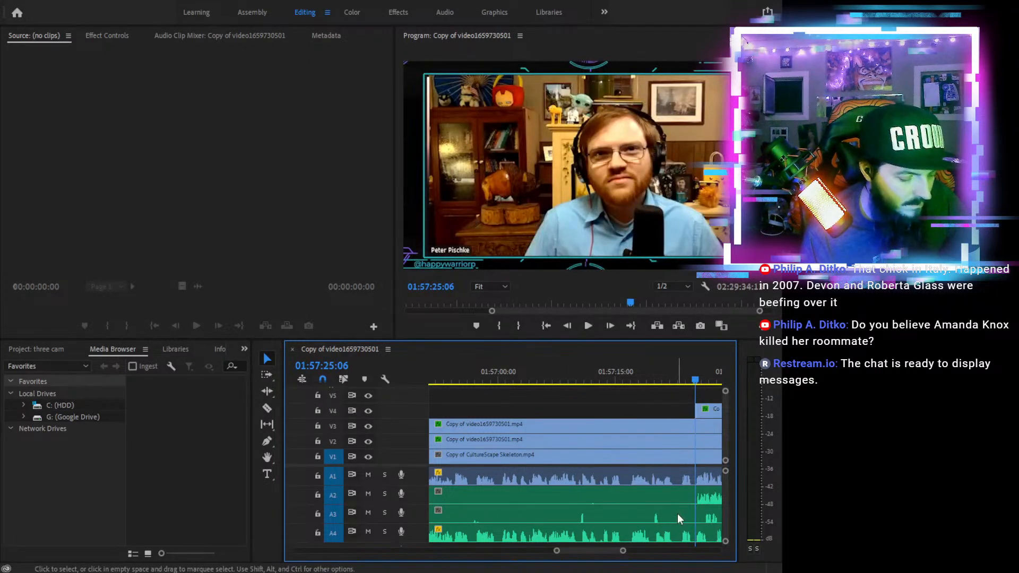
Split the A3 audio at about 01:57:21 and trim away its stray sound back to about 01:57:09
key(c)
click(663, 513)
key(v)
drag(663, 513, 574, 513)
Play back the edited section from 01:56:14:07, then again from 01:56:33:16
drag(549, 370, 508, 370)
key(minus)
key(minus)
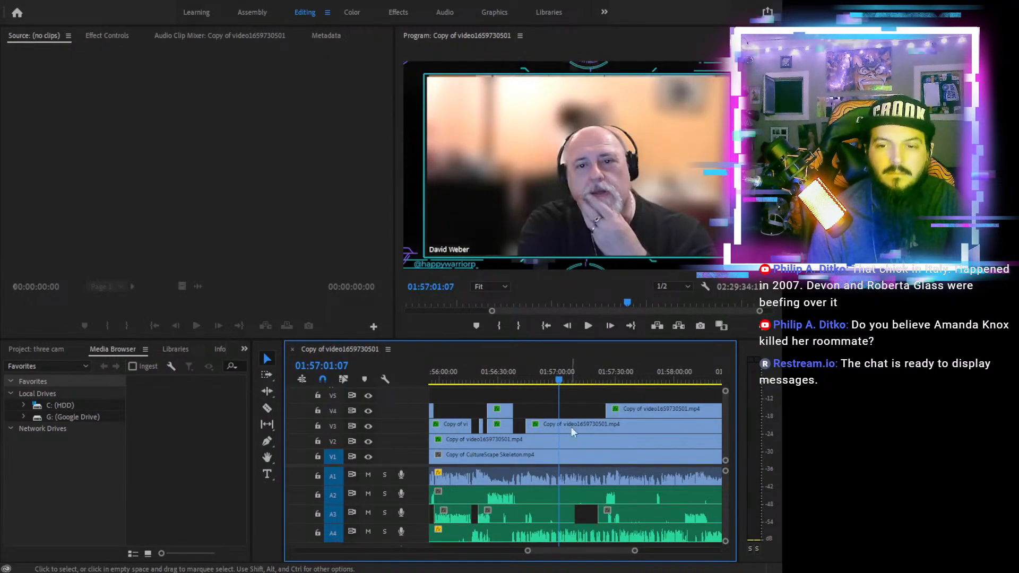
click(467, 372)
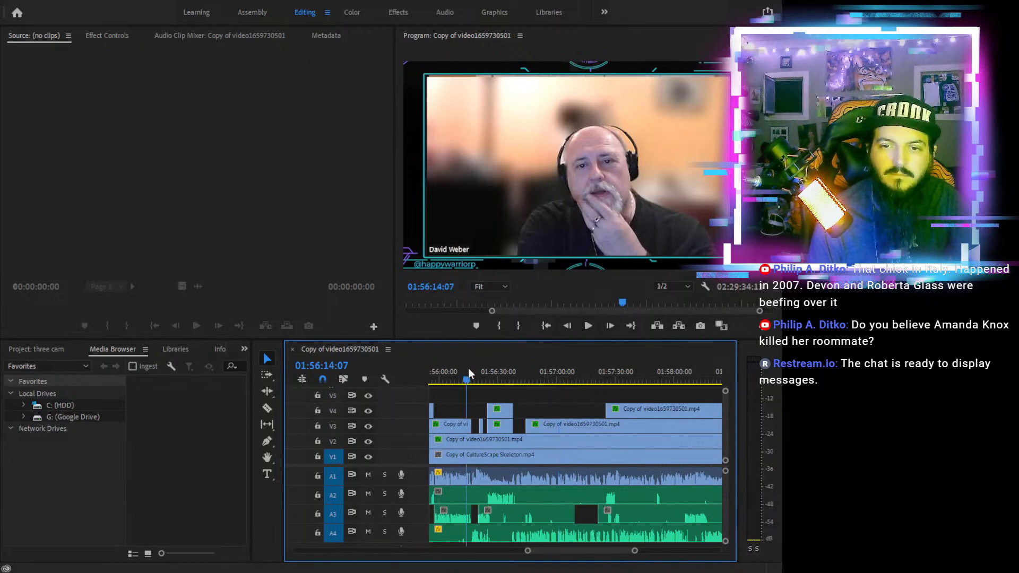
click(588, 325)
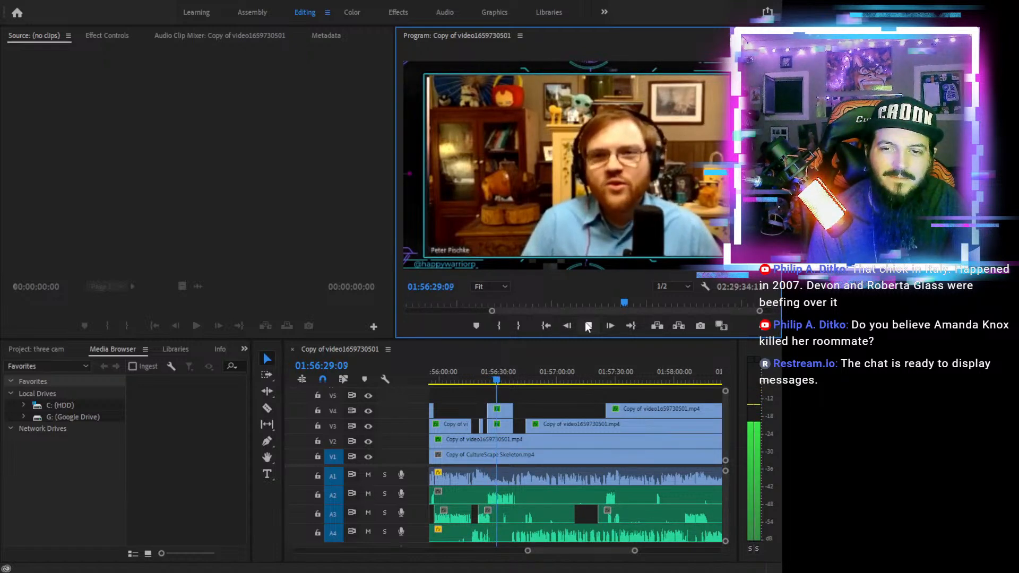
click(504, 378)
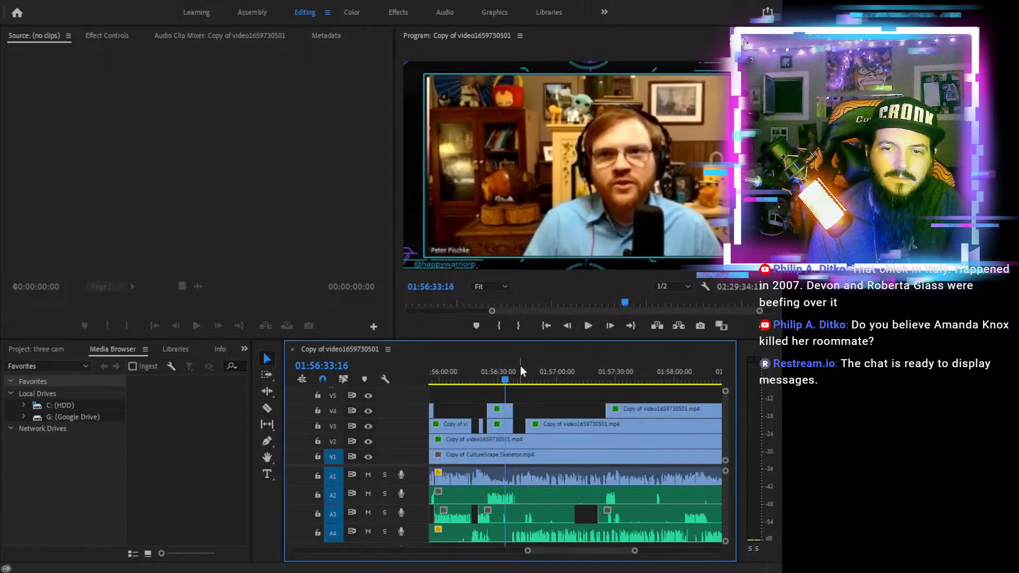
click(585, 328)
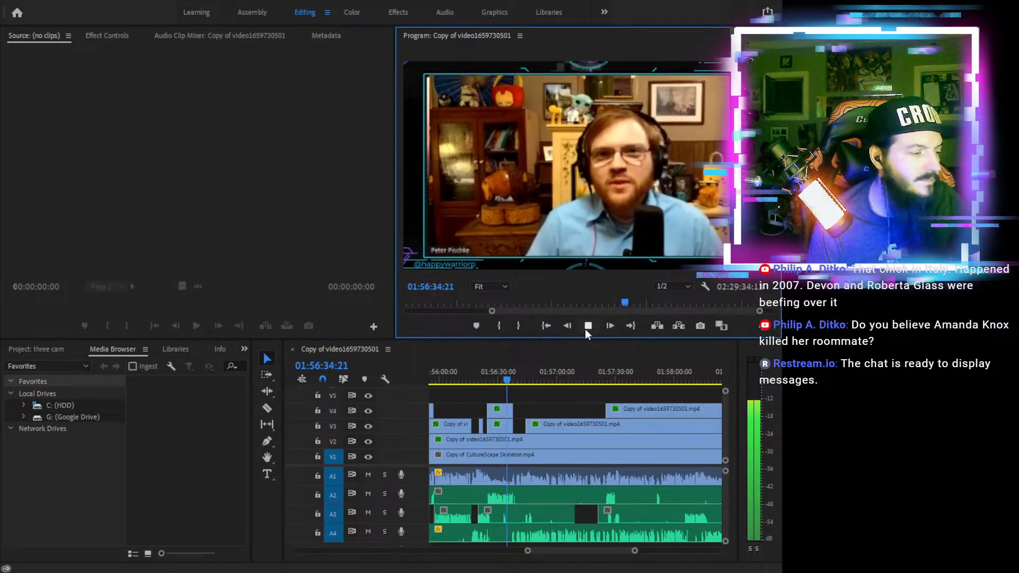
click(586, 327)
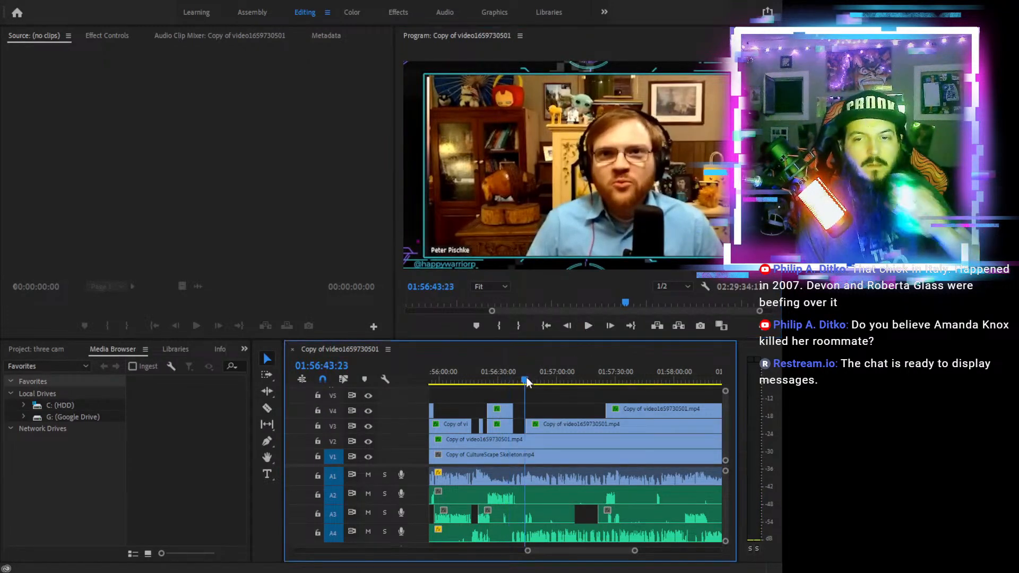
Play from 01:56:43:23, split the V3 clip at 01:56:46:21 and trim the following piece's start forward to the V4 clip's start
click(526, 378)
click(581, 326)
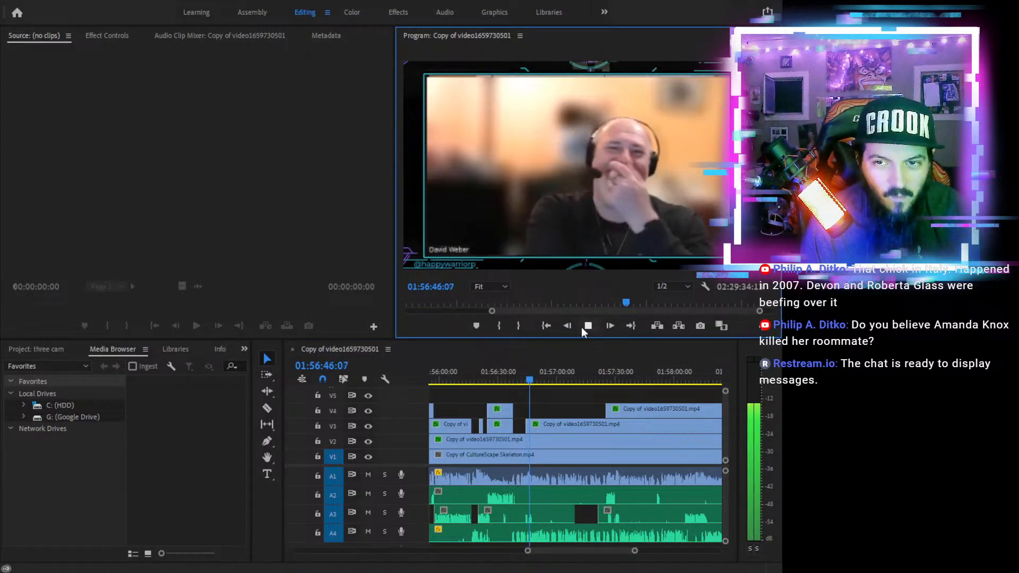
click(581, 327)
key(c)
click(534, 425)
key(v)
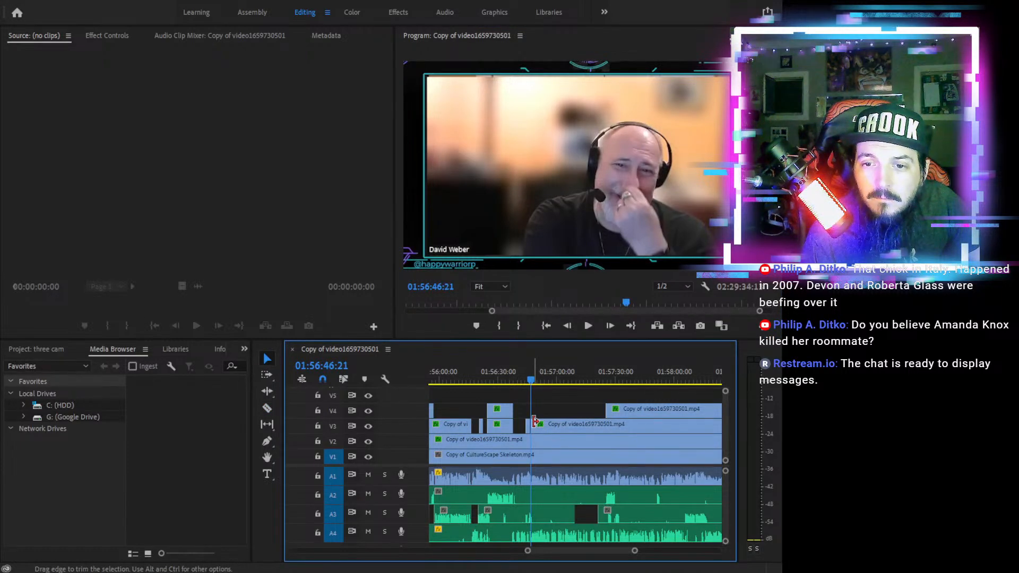
drag(534, 421, 605, 423)
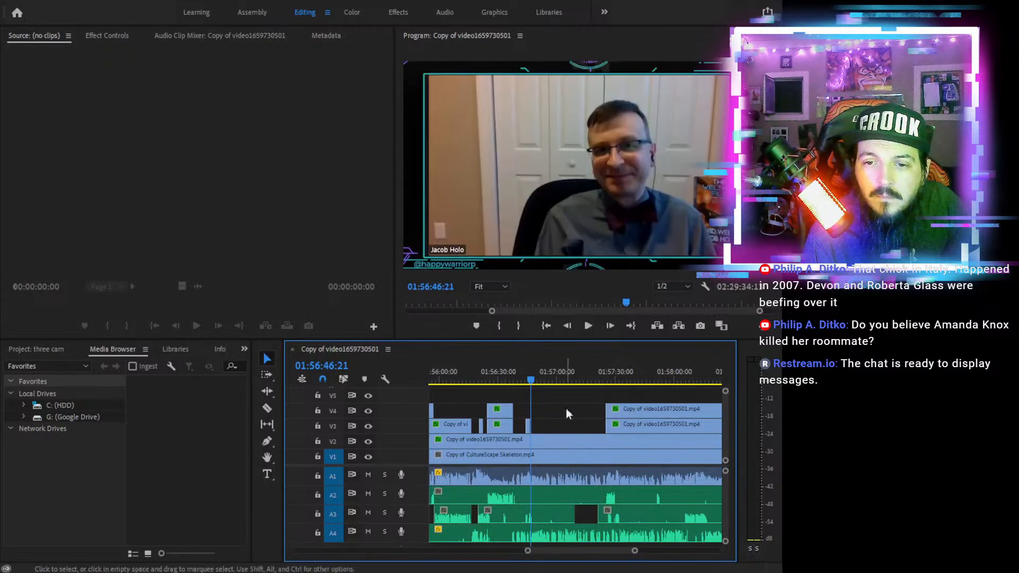
Play back the new camera switches from 01:56:33:08 and move ahead to 01:56:57:09
drag(512, 377, 505, 373)
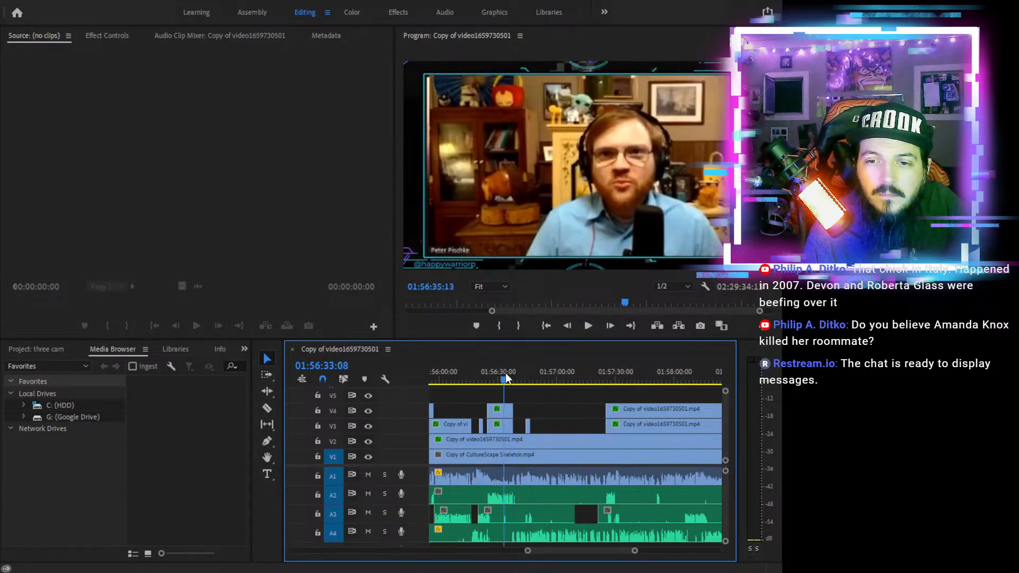
click(587, 326)
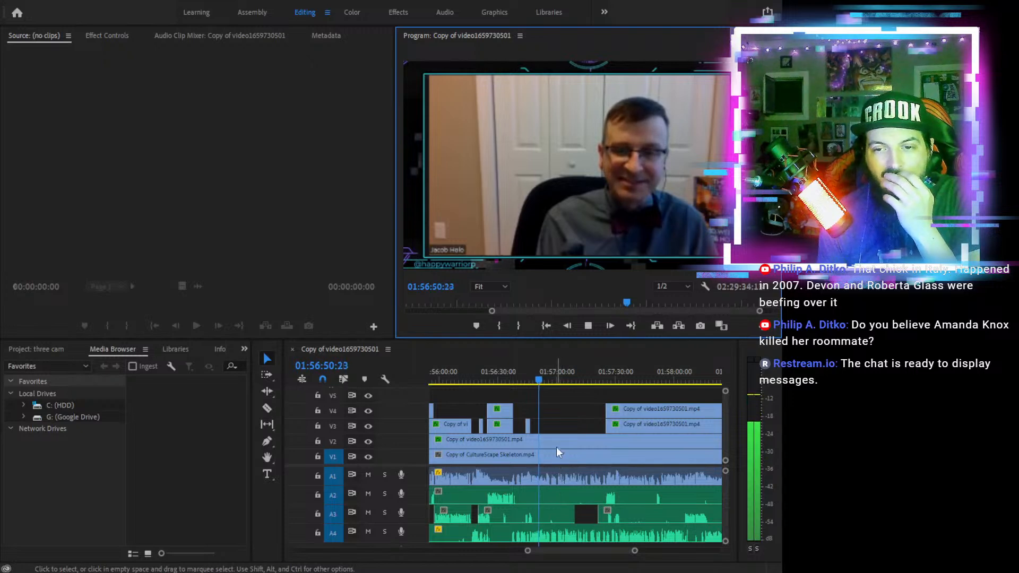
click(550, 379)
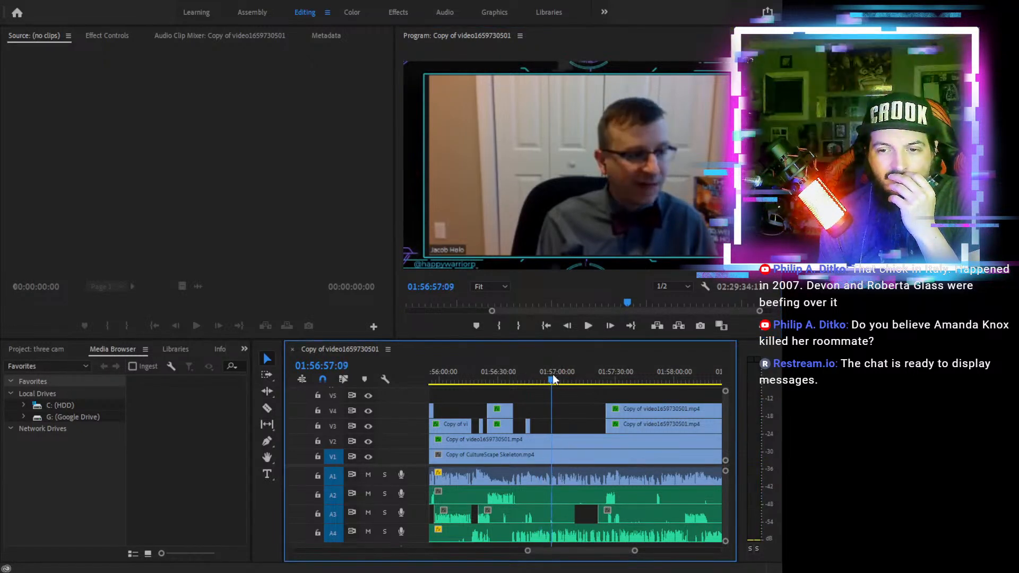
Play the section near 01:56:56, and trim the end of the A3 audio clip before the gap back to about 01:56:53
click(589, 326)
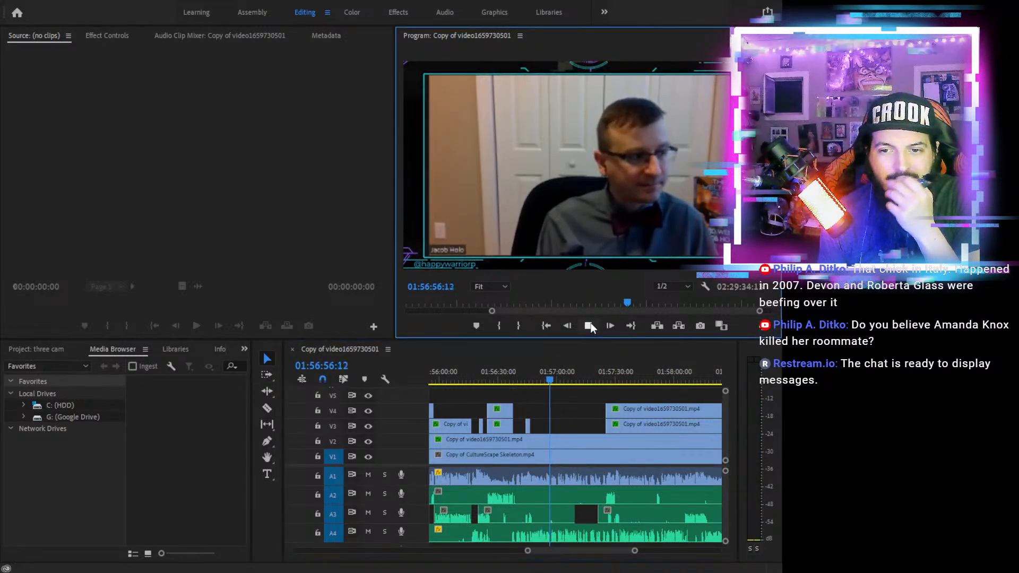
click(589, 326)
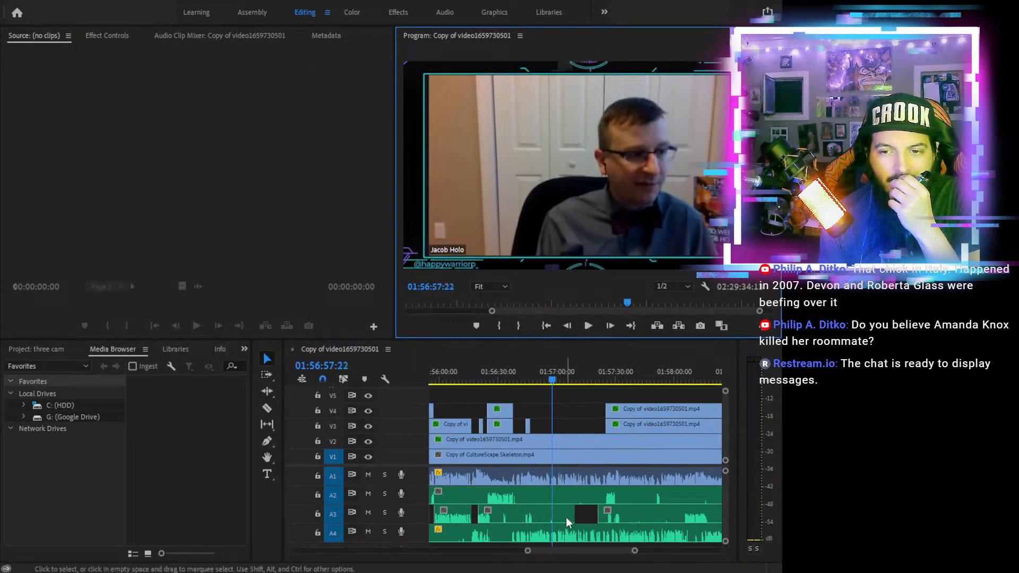
drag(573, 515, 542, 515)
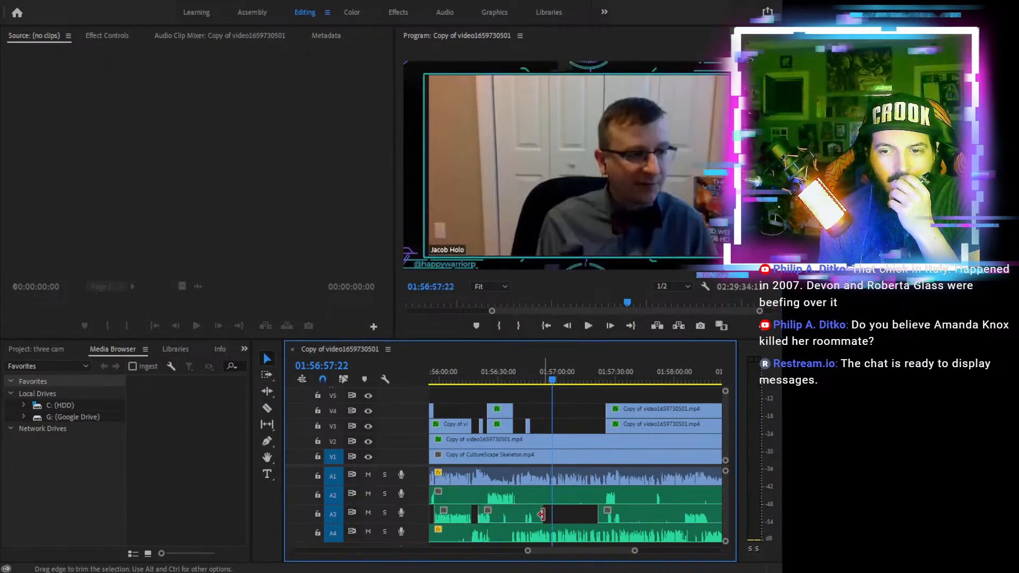
Review playback around 01:57:27, split the V4 clip at 01:57:27:10, and trim the second piece's start to about 01:57:31
click(588, 326)
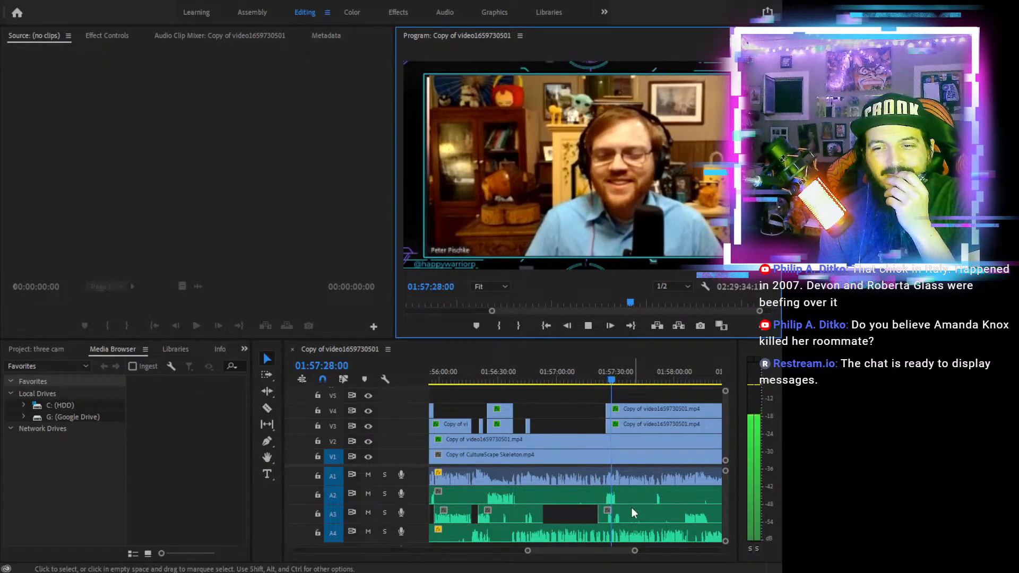
click(588, 327)
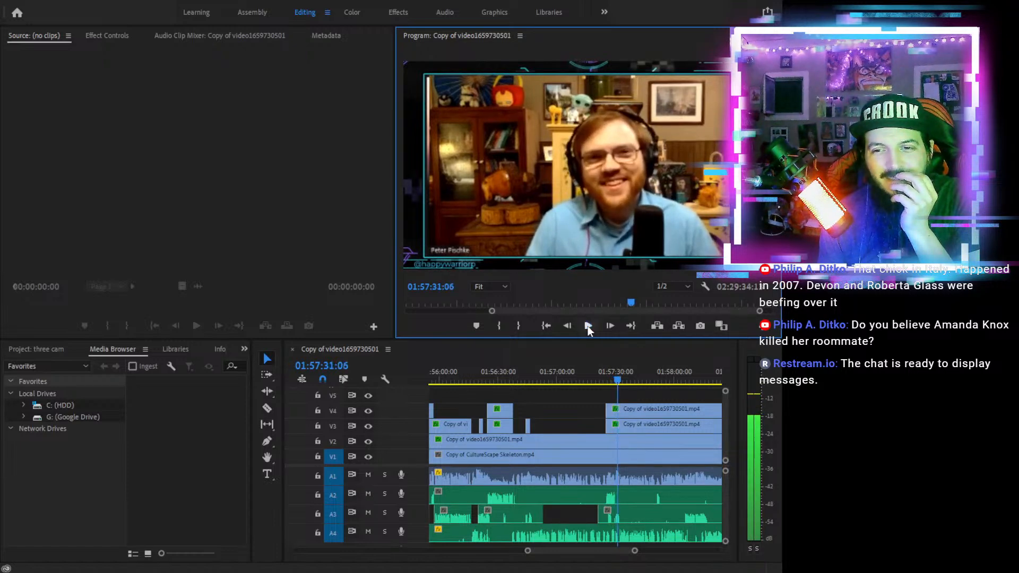
click(601, 372)
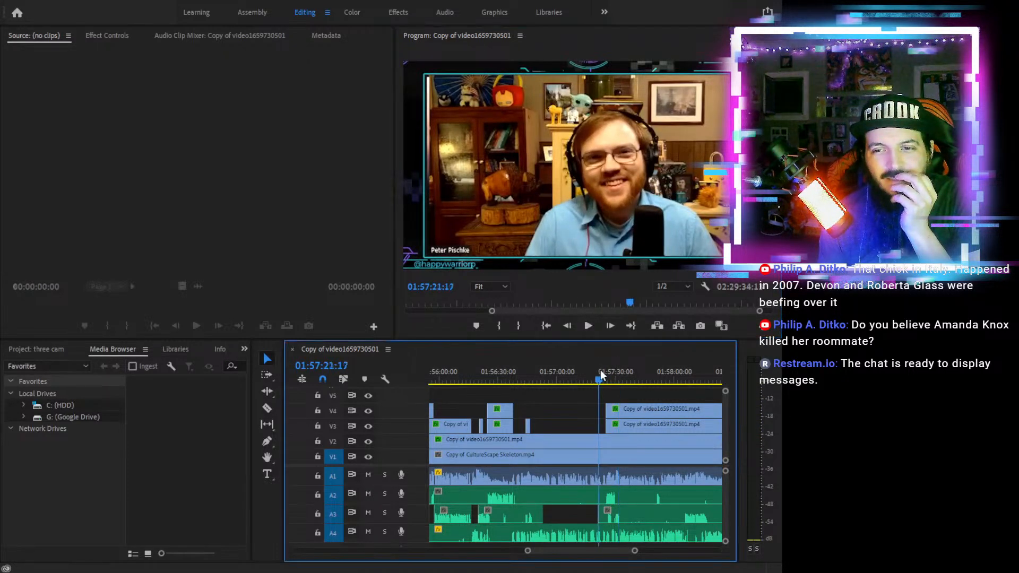
click(587, 326)
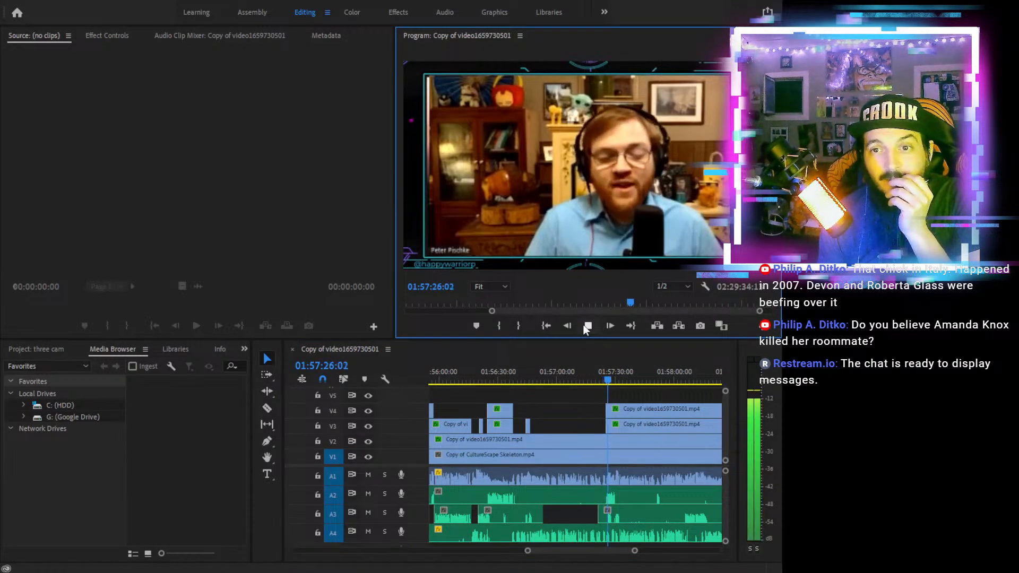
click(586, 326)
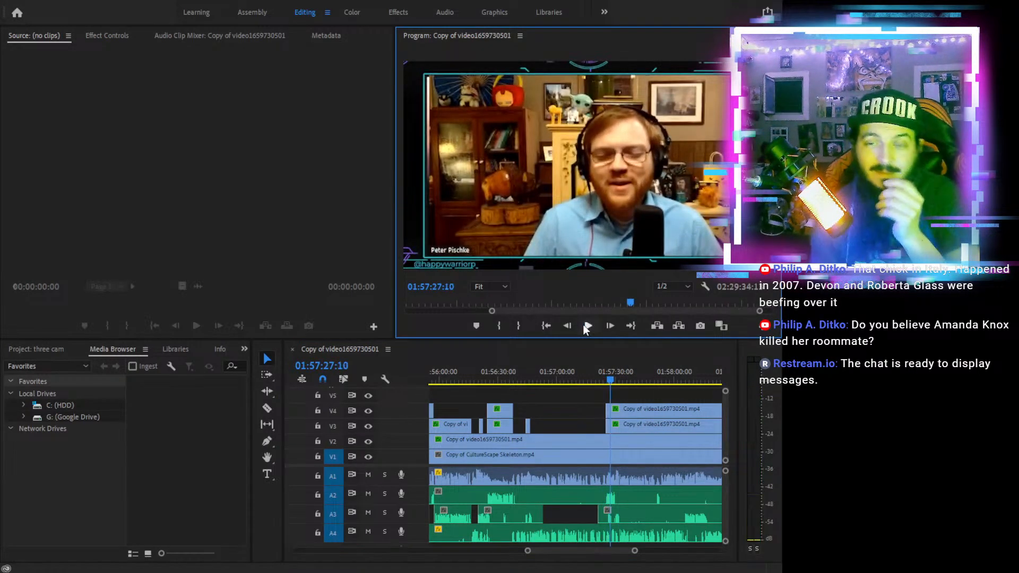
key(c)
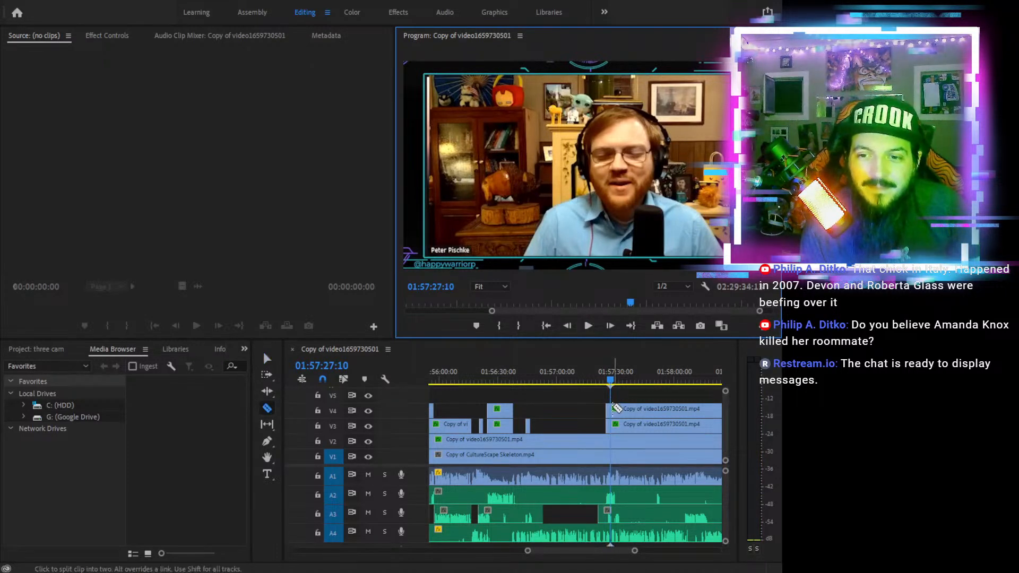
click(615, 409)
key(v)
drag(612, 407, 618, 407)
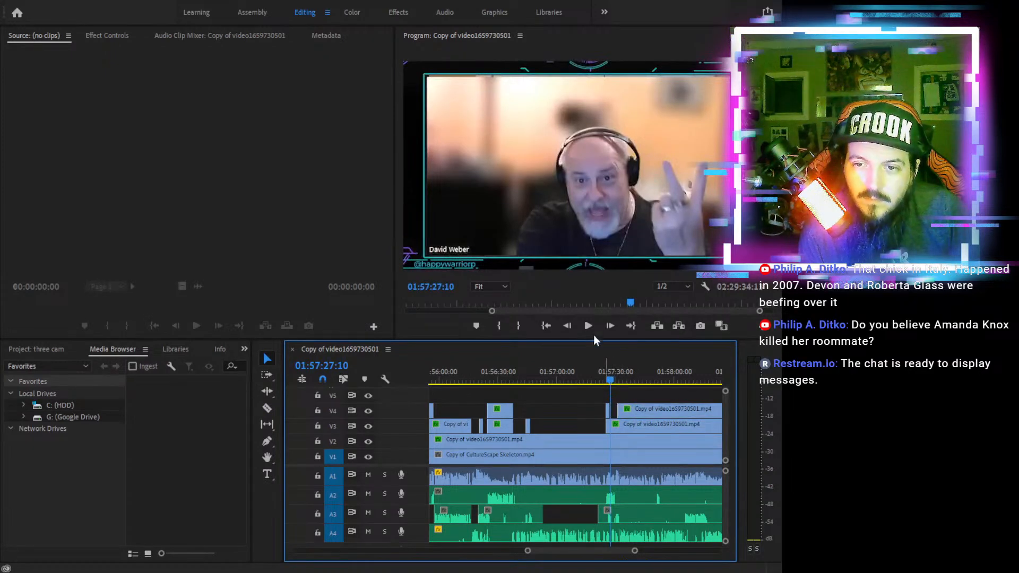
Play past the new cut and extend the end of the short V4 piece to about 01:57:28:15
click(588, 326)
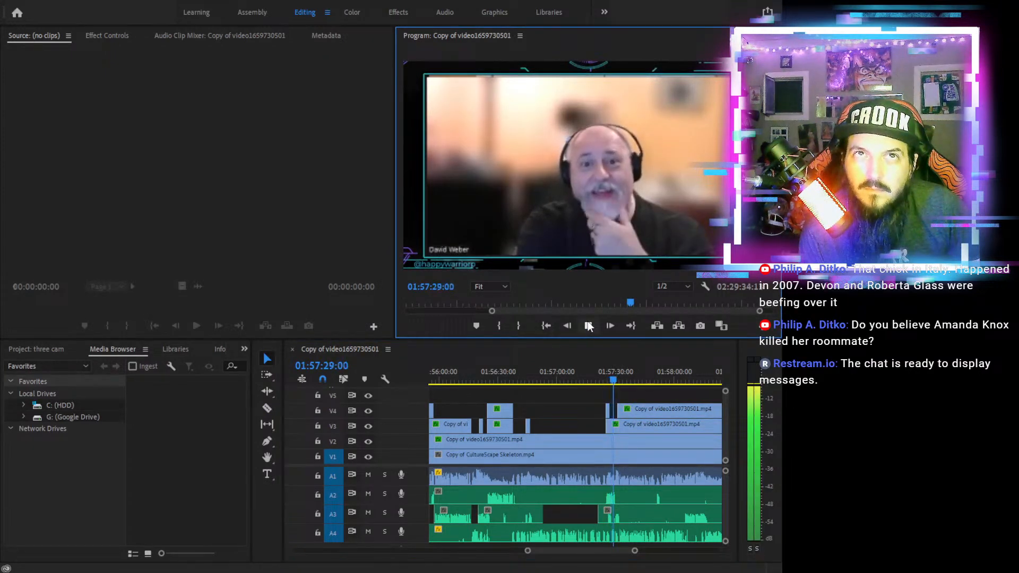
click(588, 325)
drag(617, 379, 606, 379)
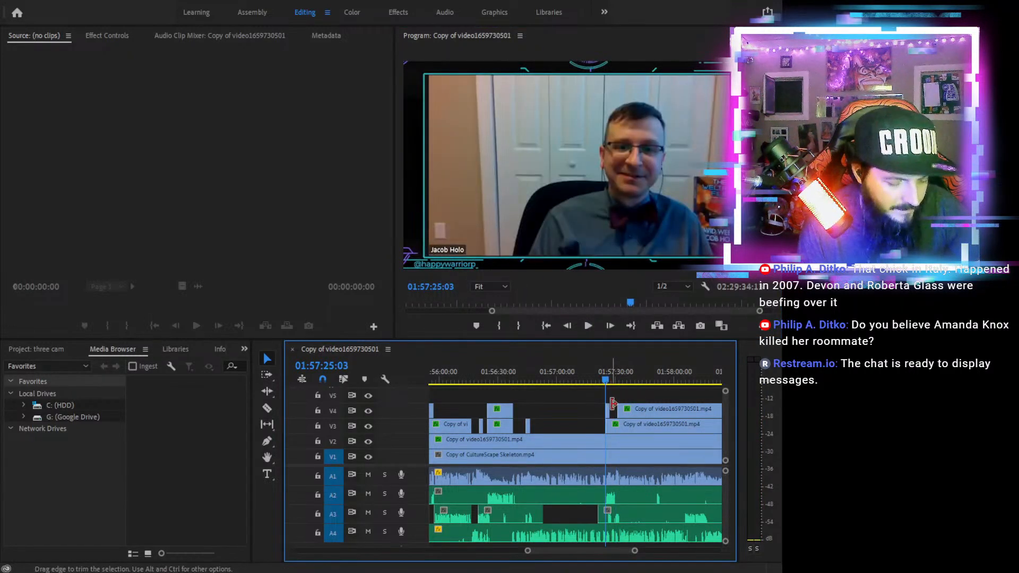
key(equal)
key(equal)
key(equal)
drag(609, 408, 627, 409)
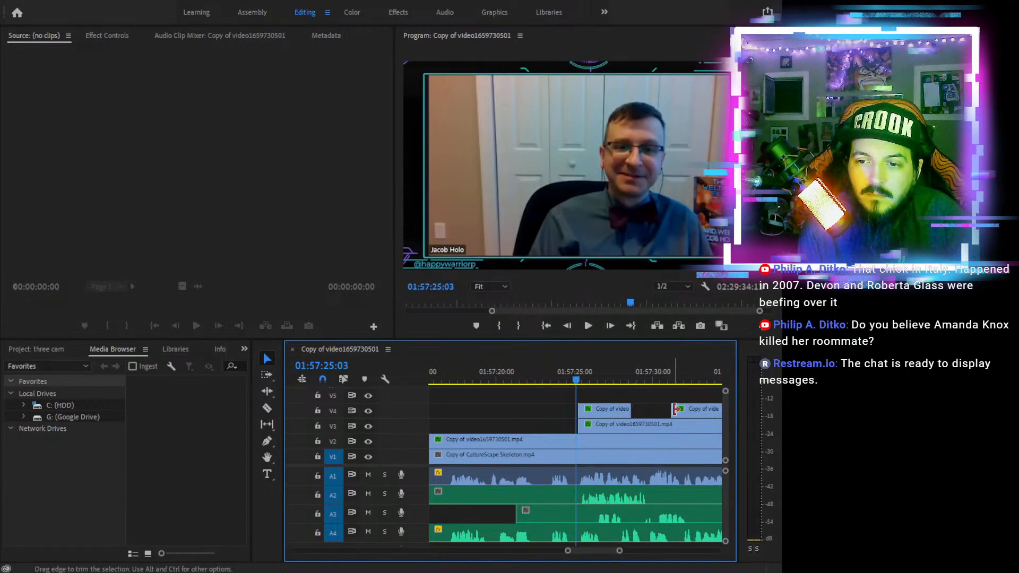
Split the V3 and V4 clips at 01:57:32:01 and delete the short V4 piece just before the cut
click(672, 378)
drag(673, 374, 686, 378)
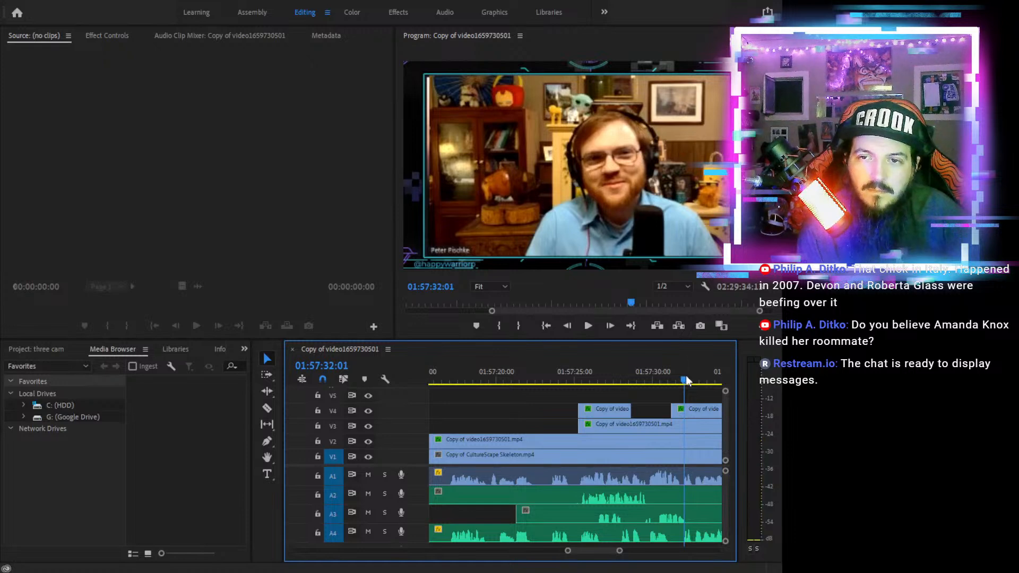
key(c)
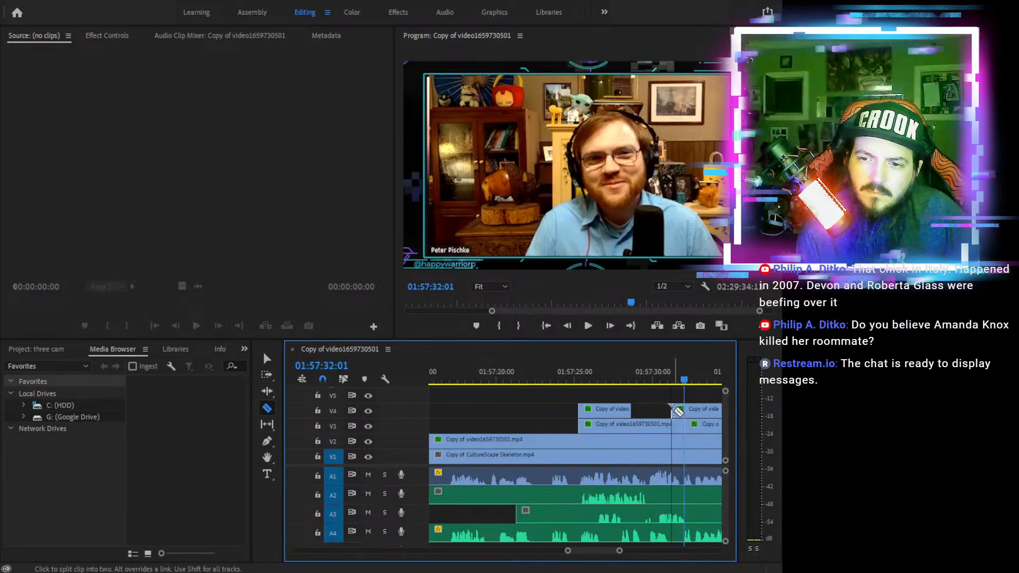
click(688, 409)
key(v)
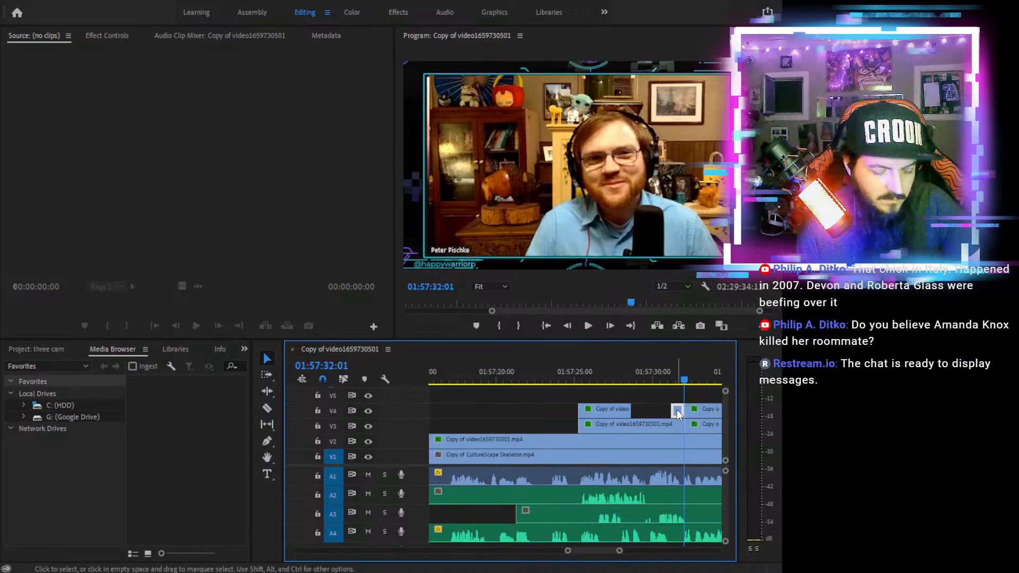
key(Delete)
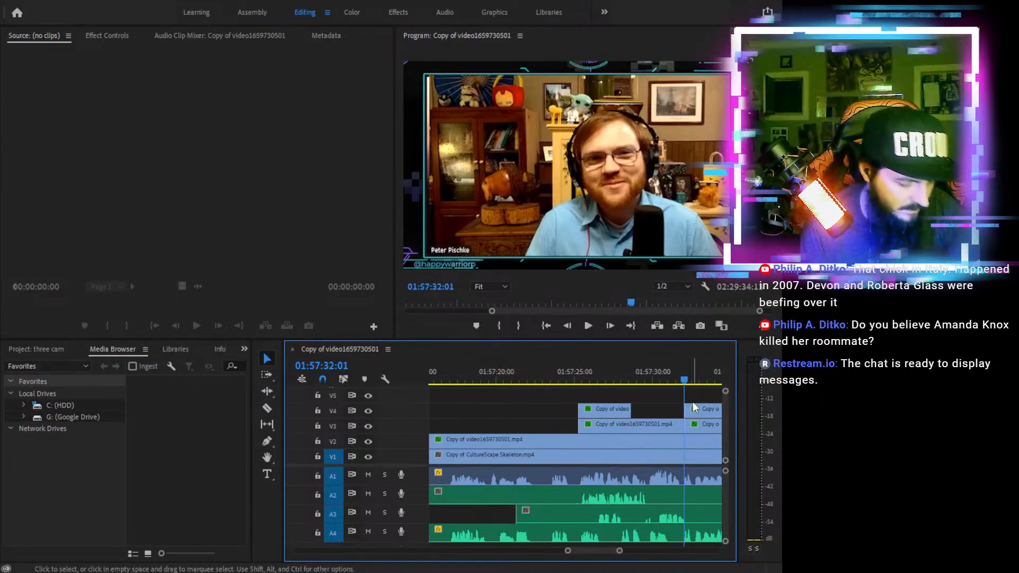
Trim the start of the V3 and V4 clips following the 01:57:32:01 cut to 01:57:51:10
key(minus)
key(minus)
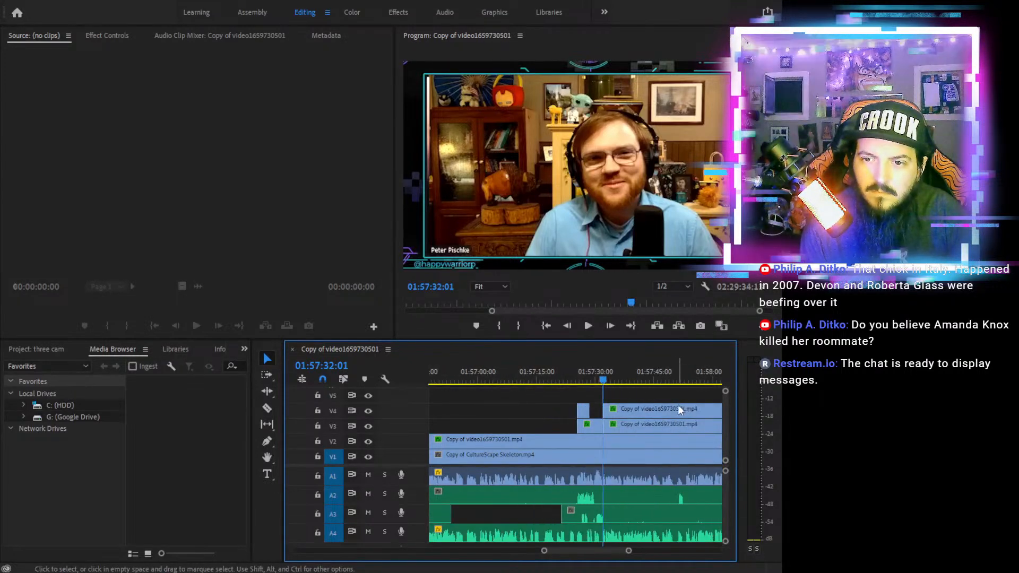
drag(635, 397, 673, 409)
click(681, 379)
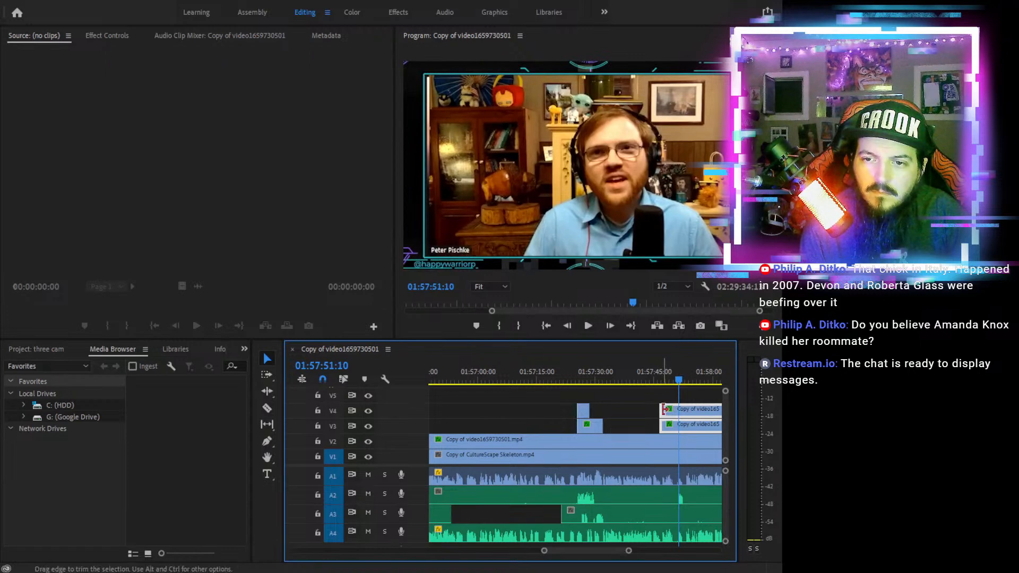
drag(669, 408, 680, 409)
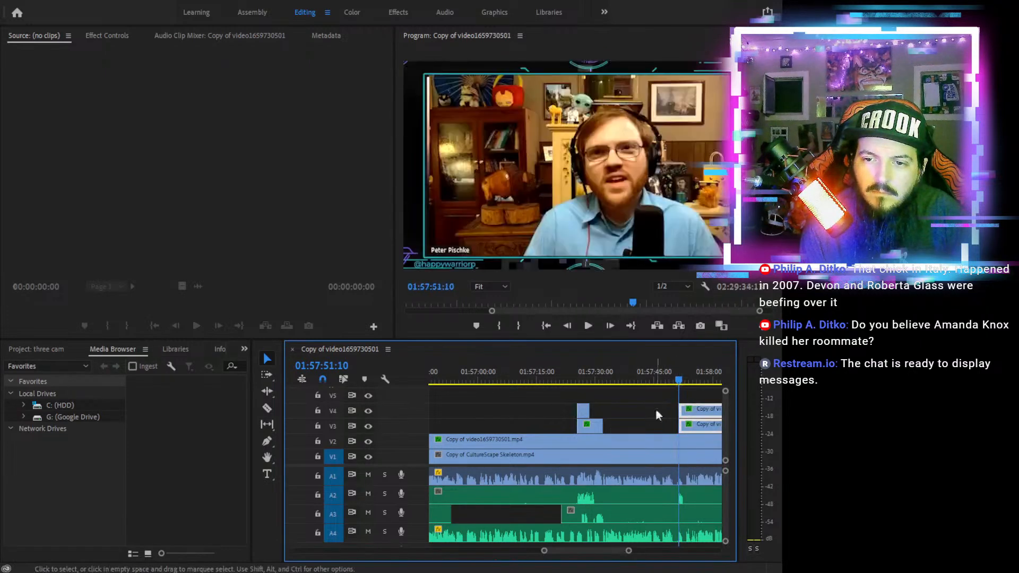
Review playback from about 01:57:22 and extend the end of the short V4 clip to about 01:57:30
click(562, 372)
click(590, 329)
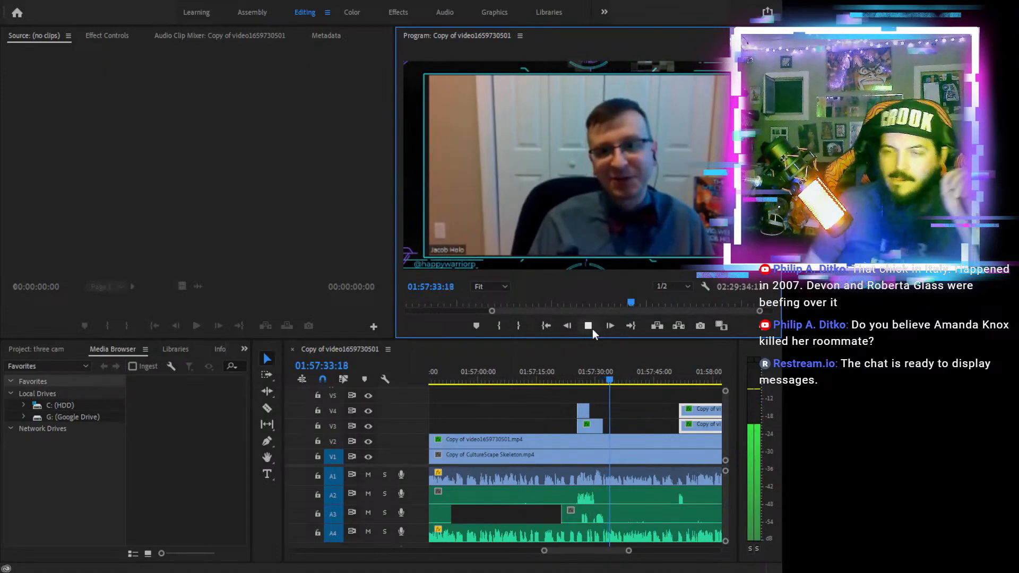
click(564, 374)
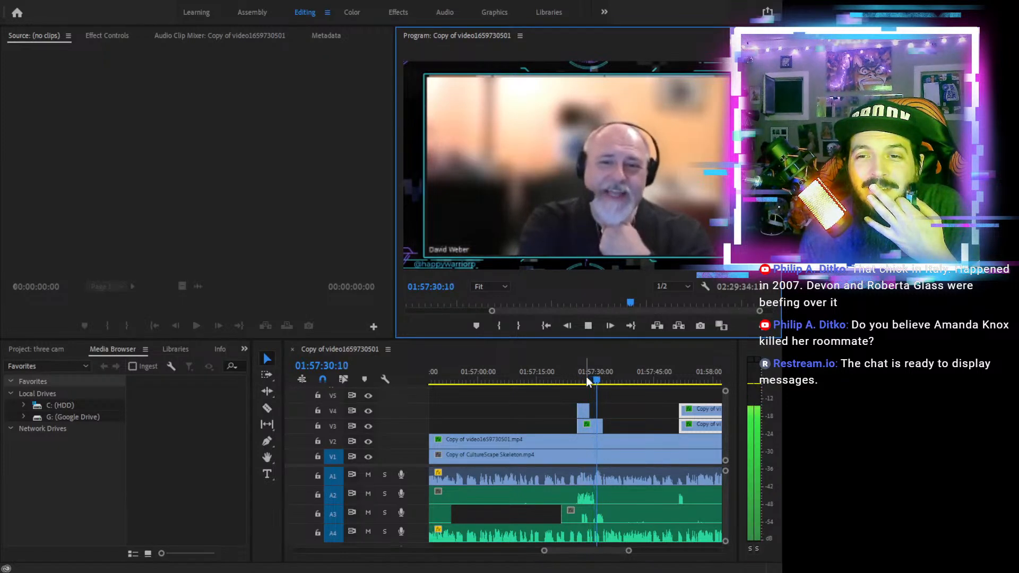
click(580, 381)
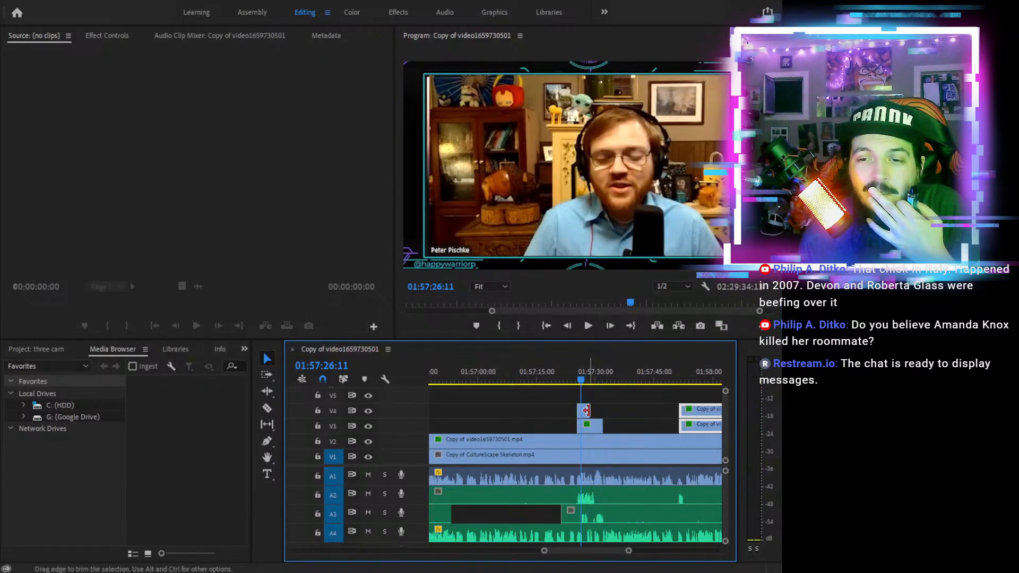
drag(589, 410, 590, 411)
click(566, 378)
click(580, 327)
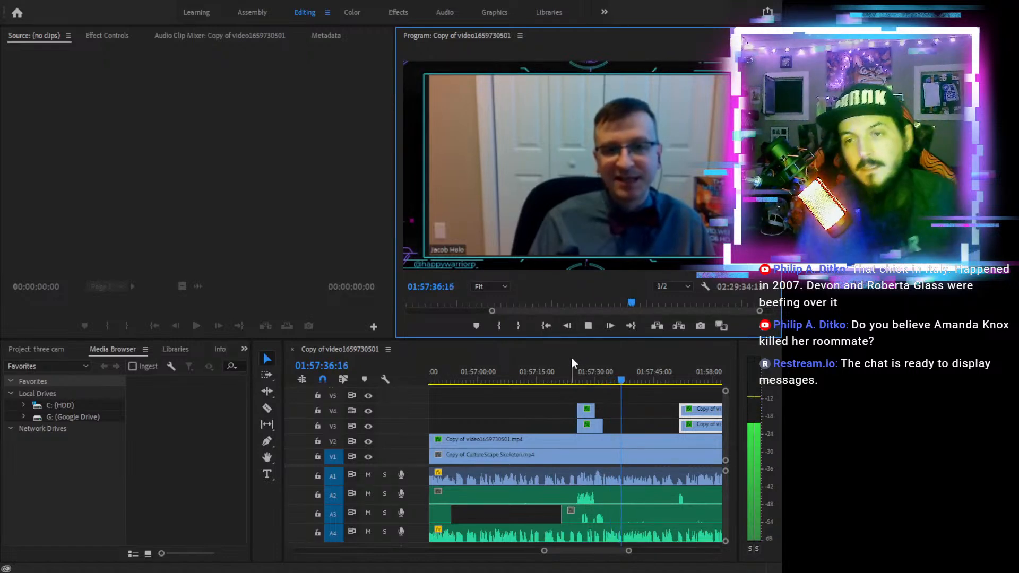
Play the section starting near 01:57:51 and split the V3 and V4 clips at 01:57:53:05
click(643, 381)
drag(643, 381, 675, 381)
click(593, 323)
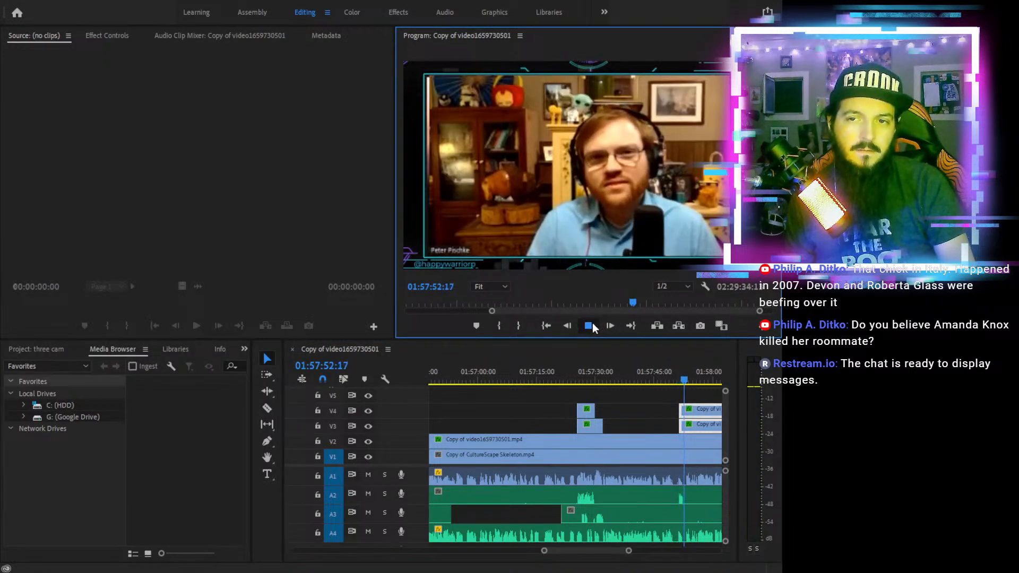
click(592, 324)
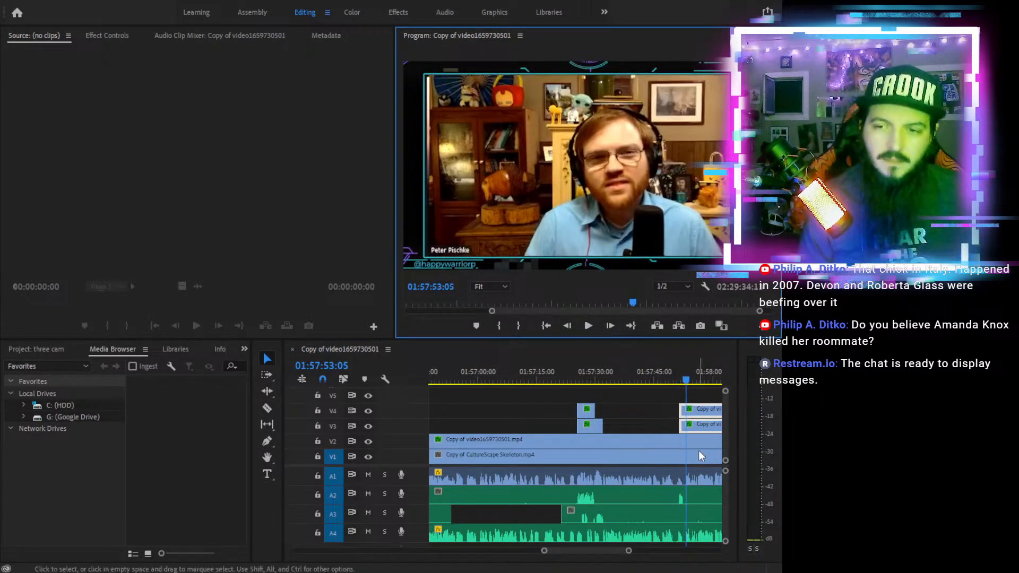
key(c)
click(692, 408)
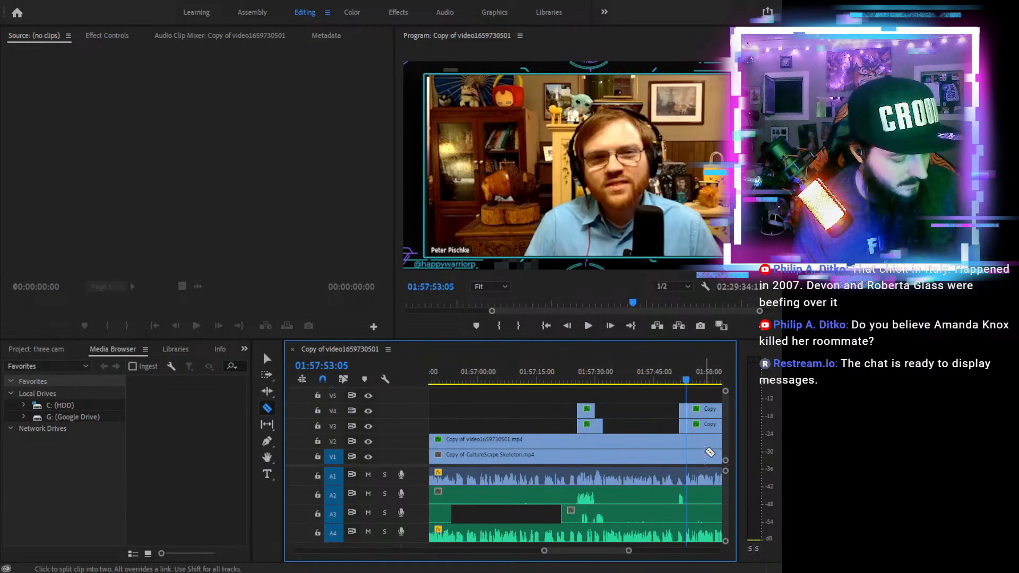
key(v)
Trim the start of the V3 and V4 clips after the 01:57:53:05 cut to 01:58:05:15
drag(702, 397, 707, 433)
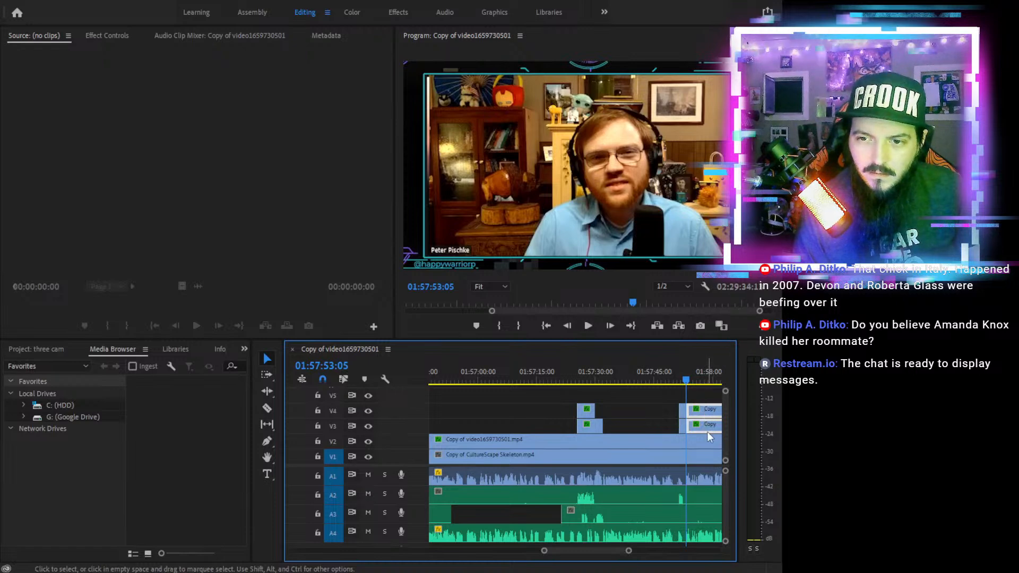
key(minus)
key(minus)
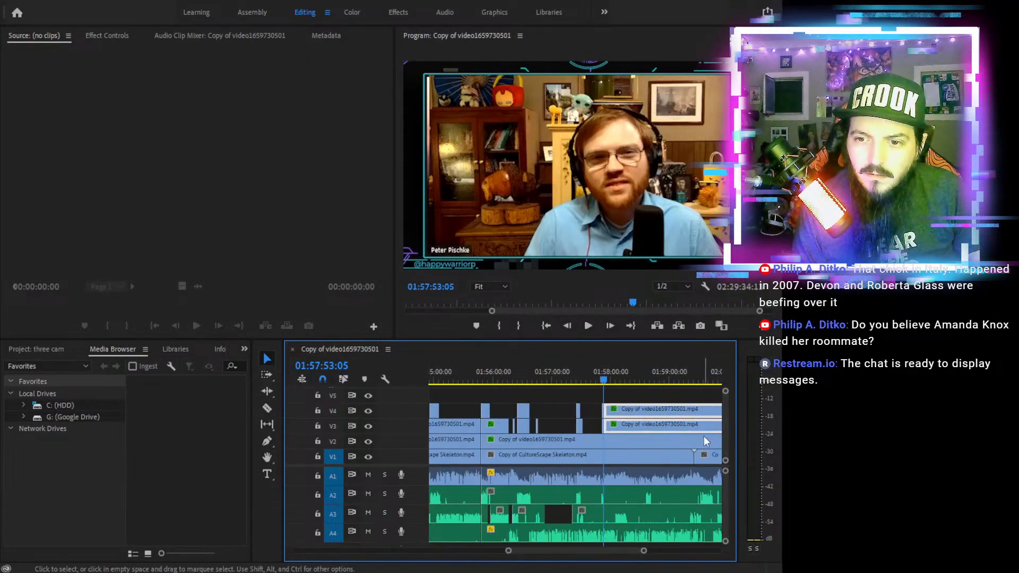
drag(642, 377, 611, 381)
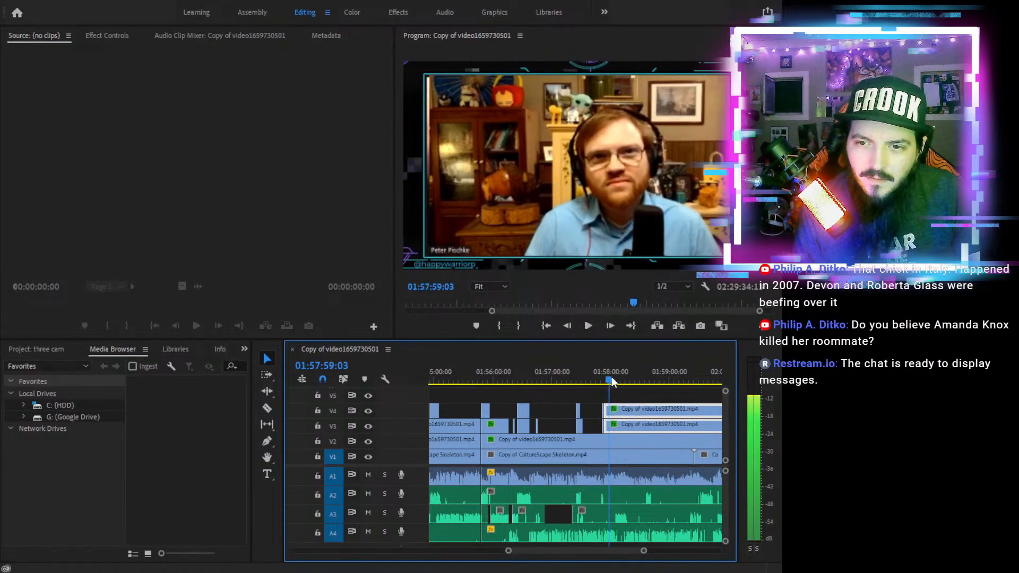
key(equal)
key(equal)
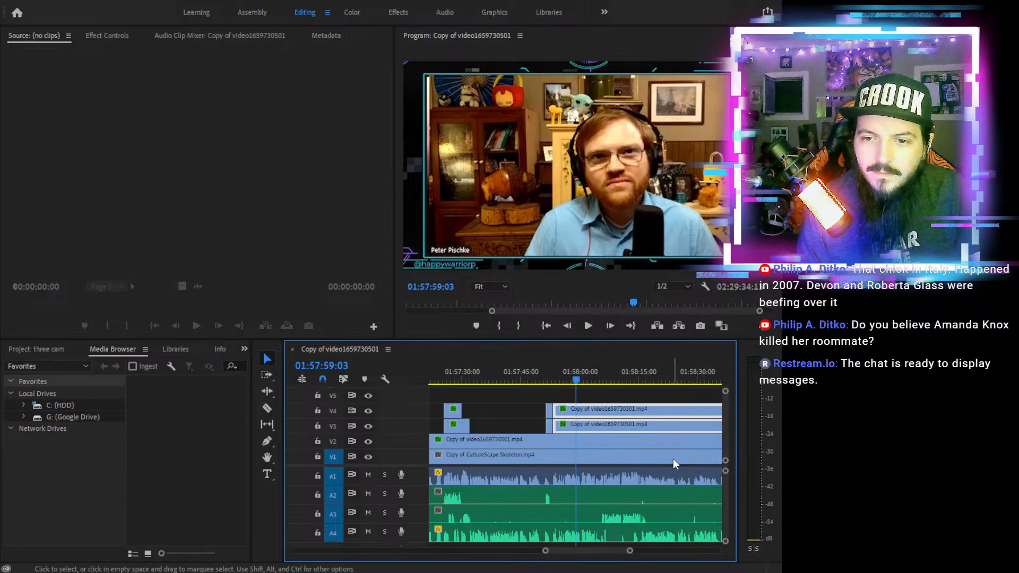
drag(595, 376, 603, 376)
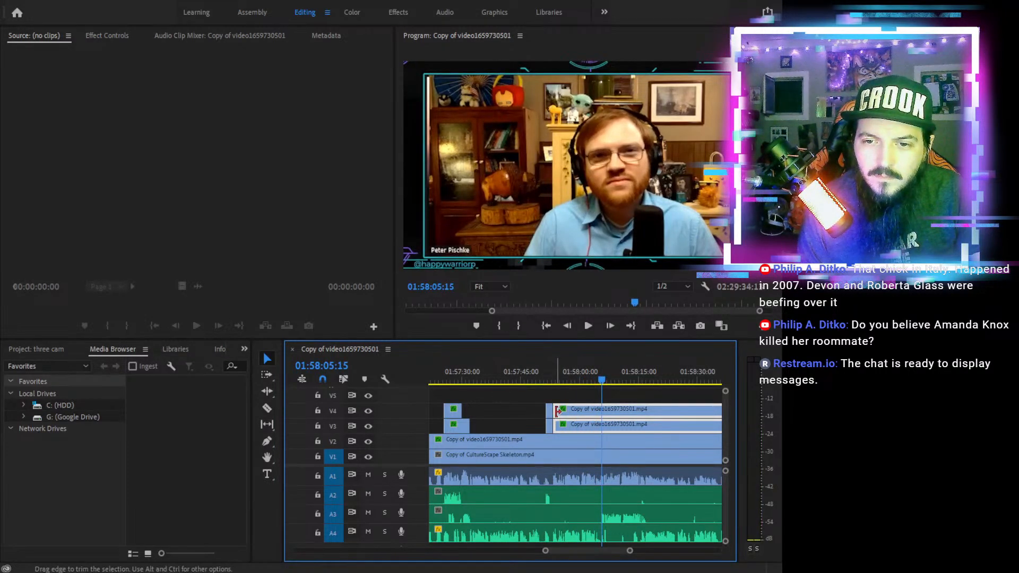
drag(556, 411, 601, 413)
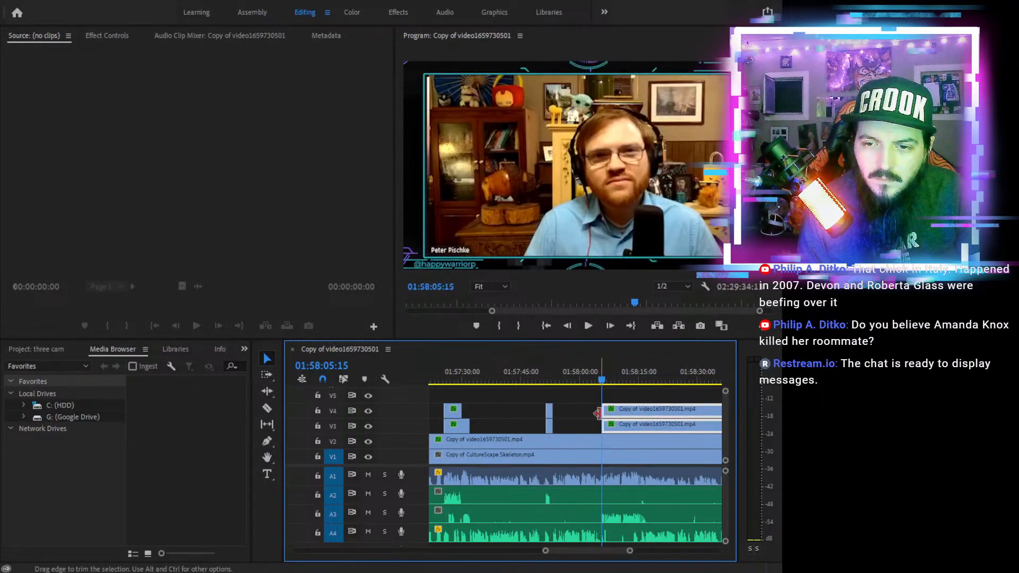
Trim the start of the V4 clip after the 01:57:53:05 cut to 01:58:36:02, leaving the V3 clip as is
key(minus)
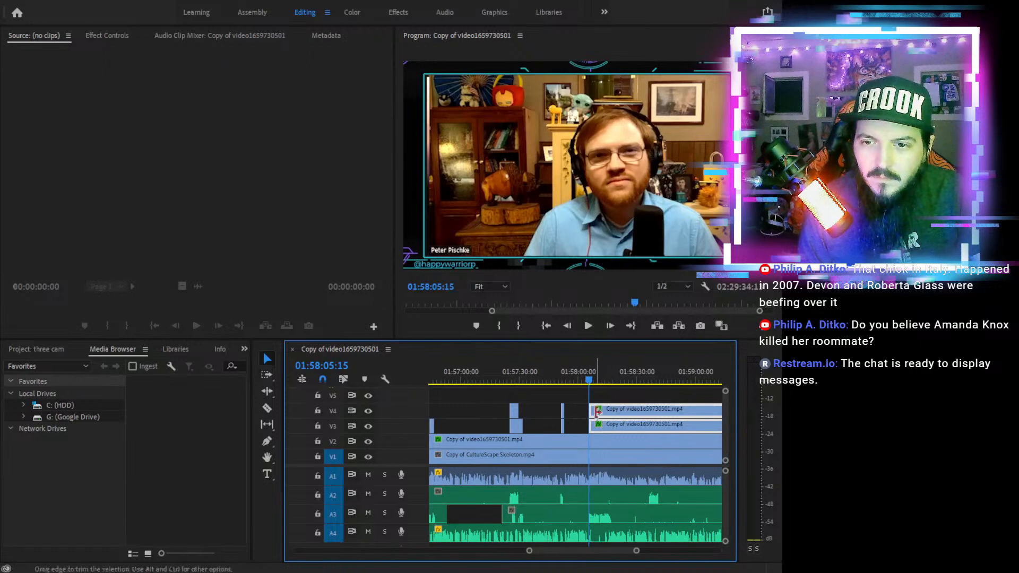
drag(641, 380, 648, 380)
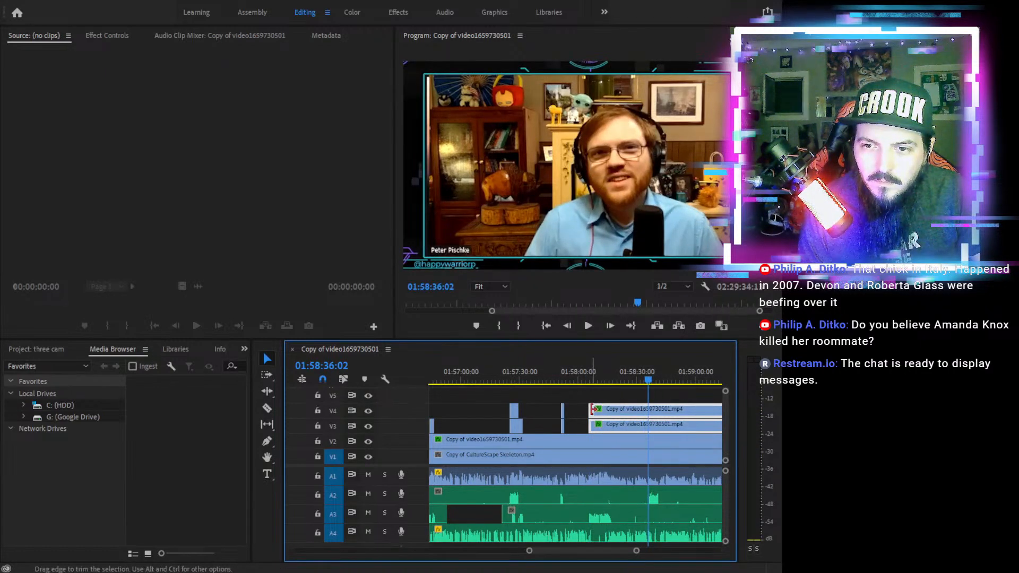
drag(593, 404, 589, 409)
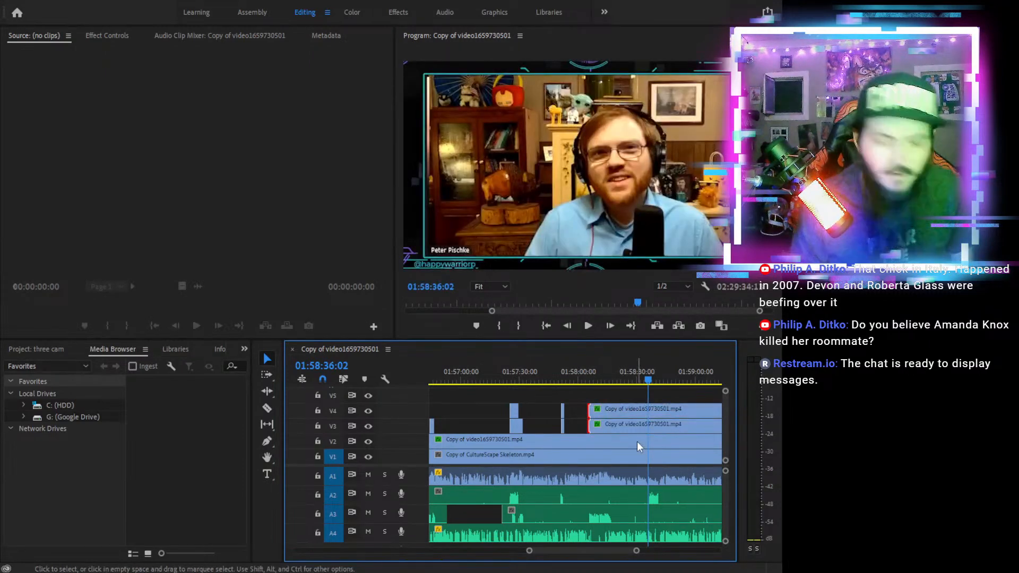
click(607, 396)
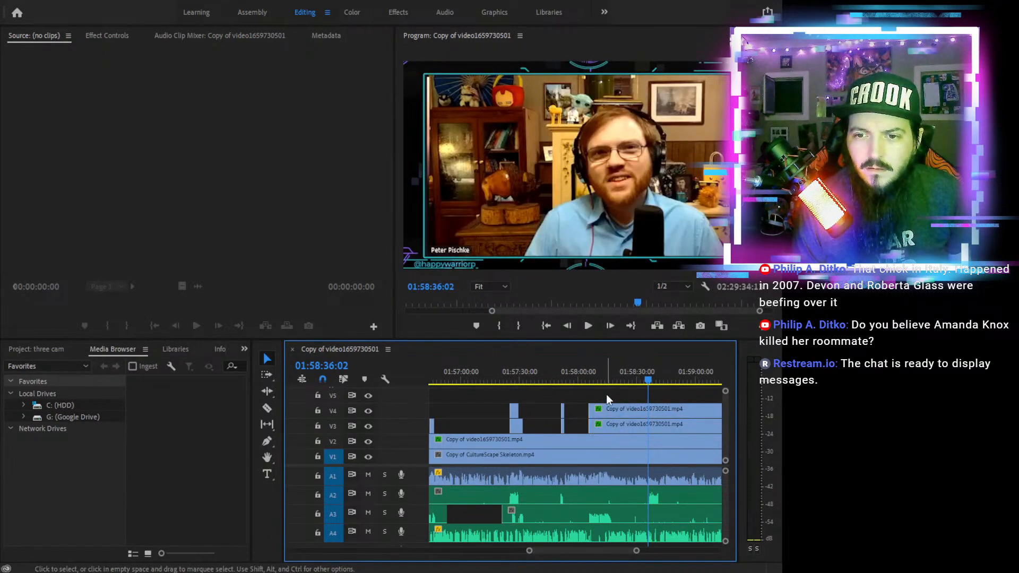
click(593, 407)
drag(593, 407, 648, 408)
Play from 01:58:03:24, split the V3 clip at 01:58:14:10 and trim the start of its second part to 01:58:36:02
drag(582, 373, 585, 372)
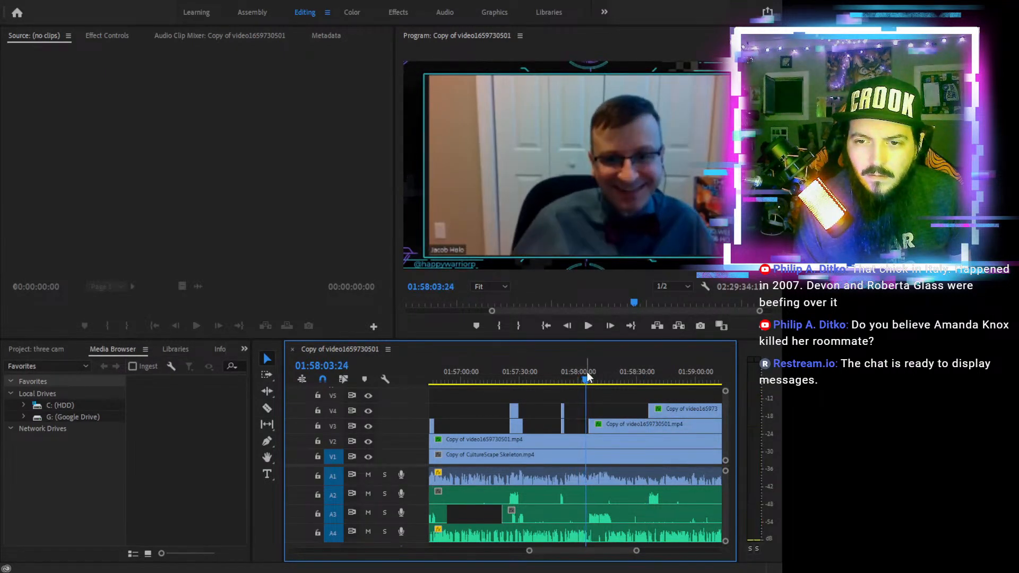
click(588, 325)
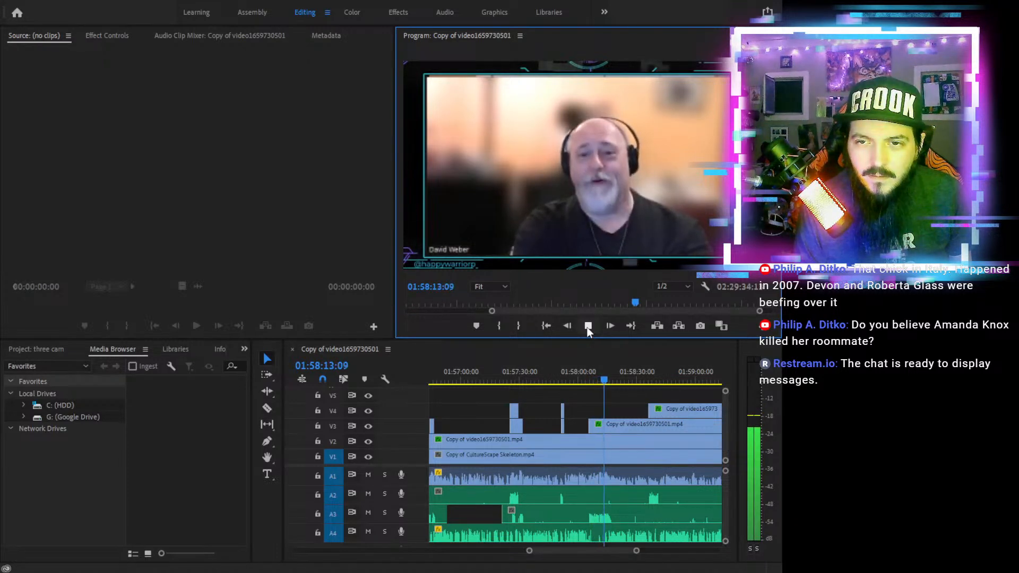
click(587, 326)
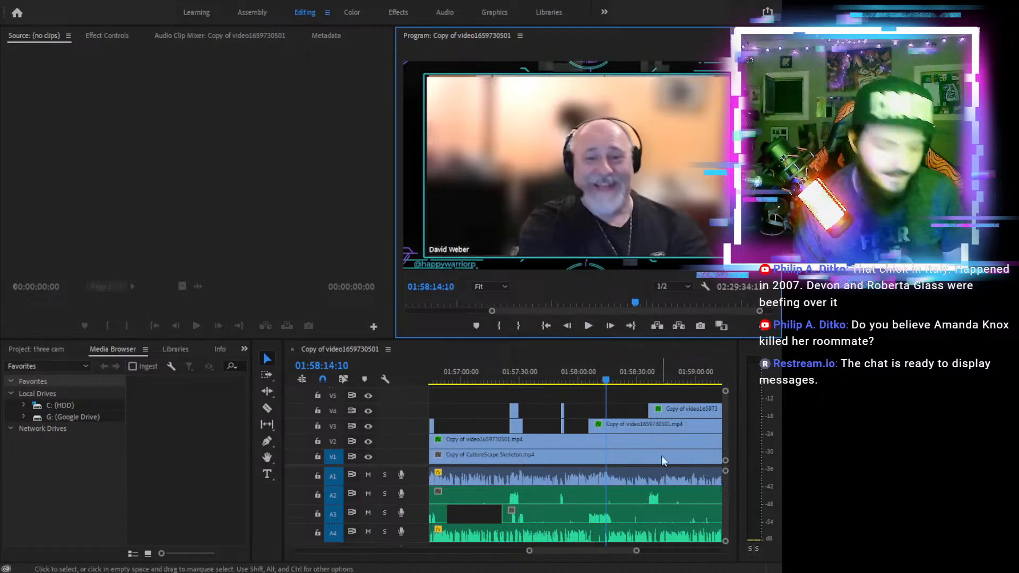
key(c)
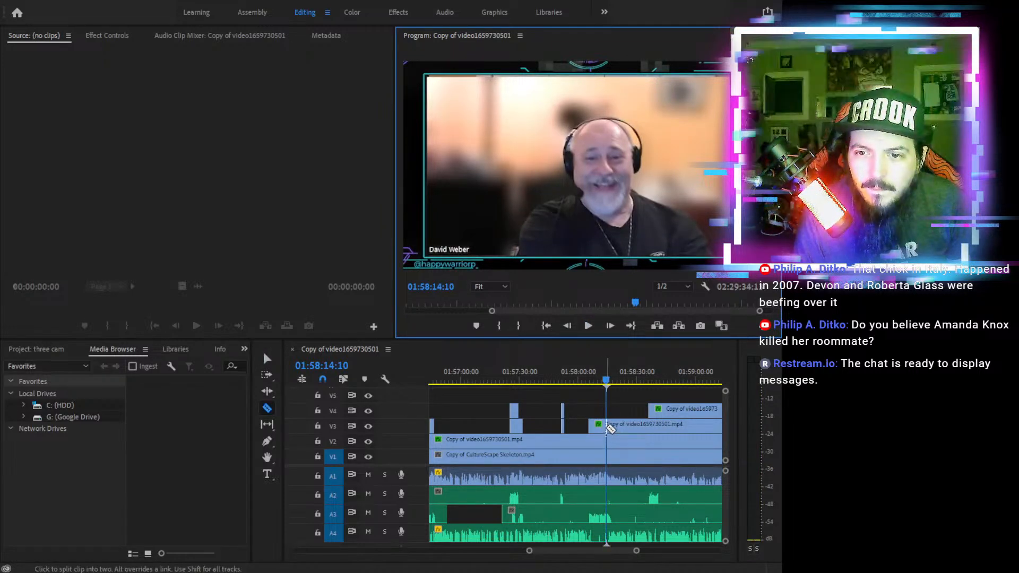
click(607, 424)
key(v)
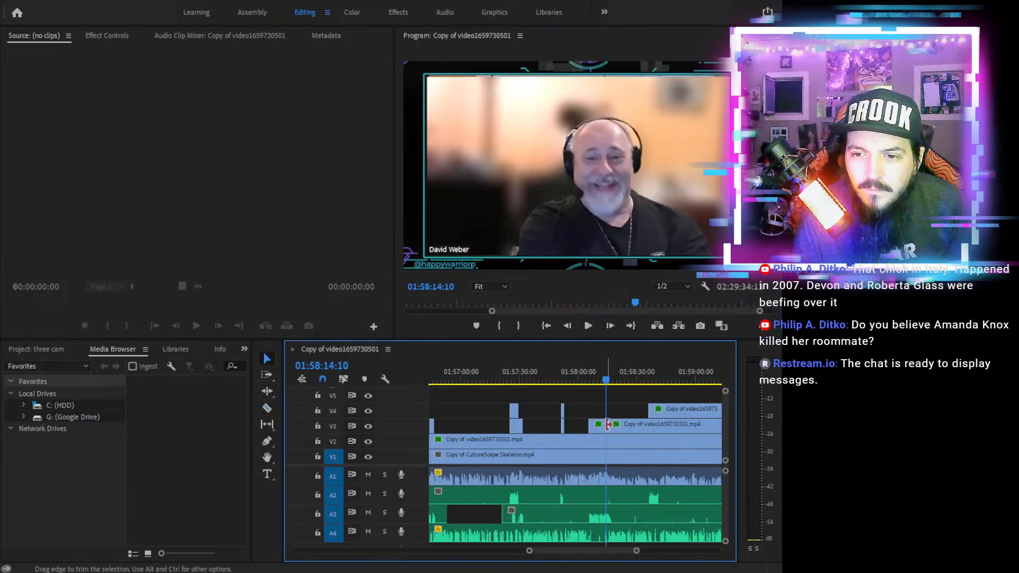
drag(608, 425, 648, 424)
Split the V3 clip at 01:59:21:17 and delete the part before the cut
click(658, 381)
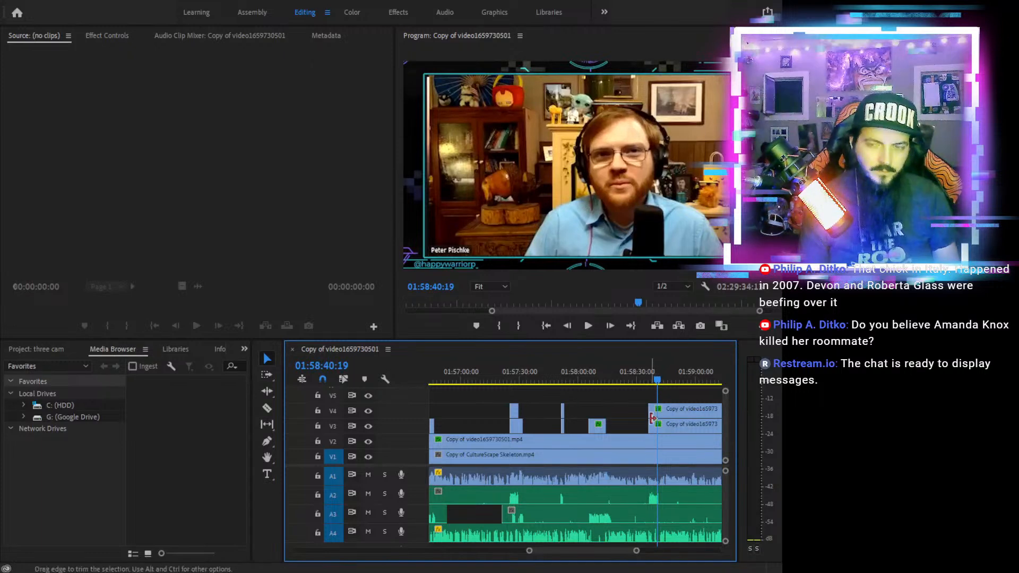
key(minus)
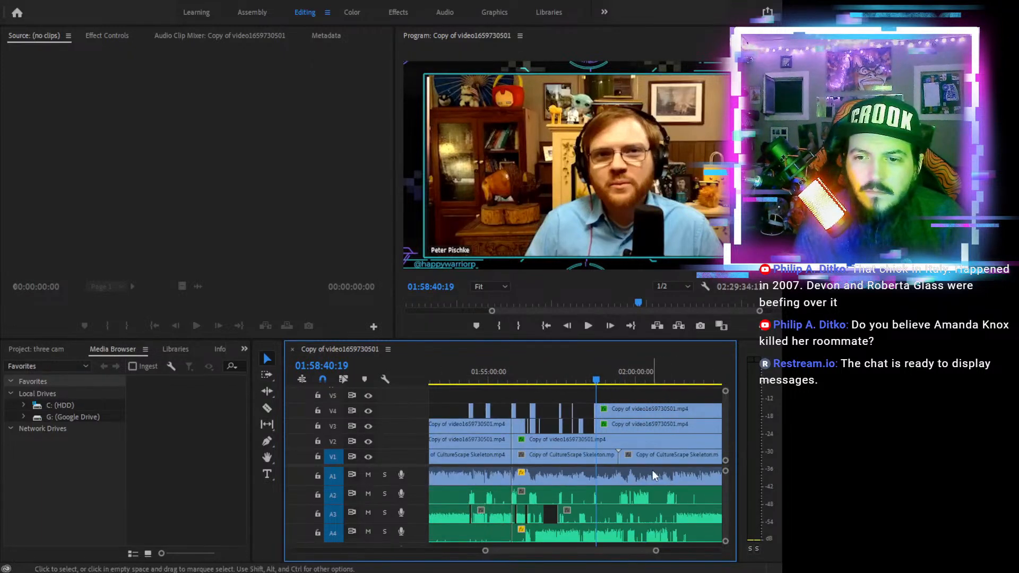
key(equal)
key(equal)
key(equal)
key(equal)
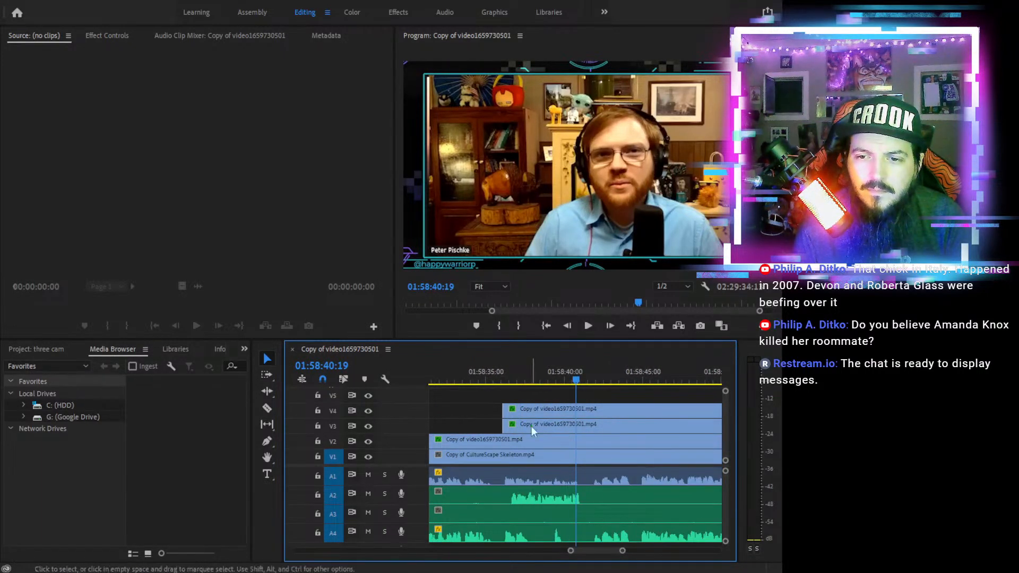
mouse_move(635, 380)
mouse_down()
mouse_move(781, 373)
mouse_move(633, 381)
mouse_up()
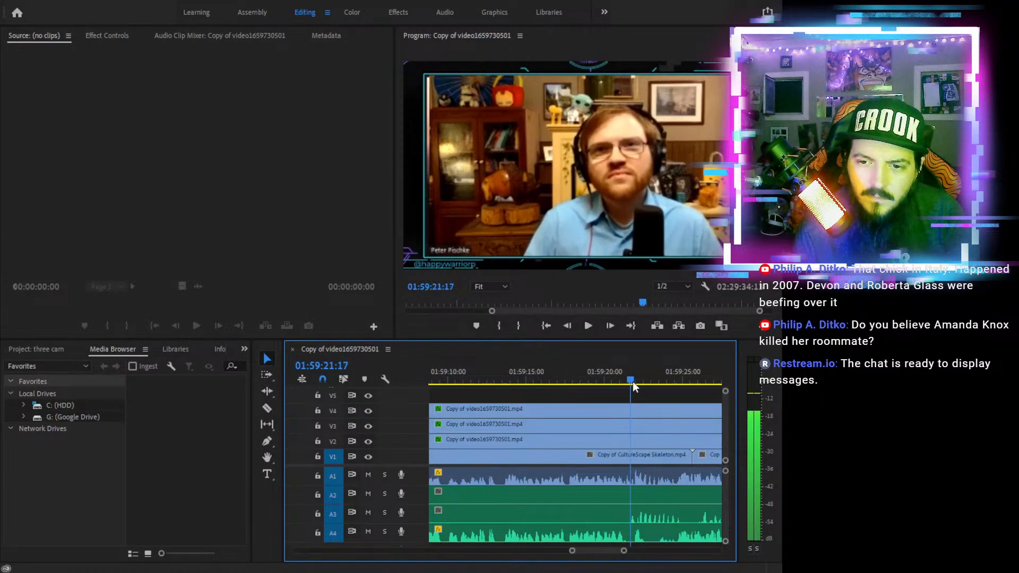
key(c)
click(631, 424)
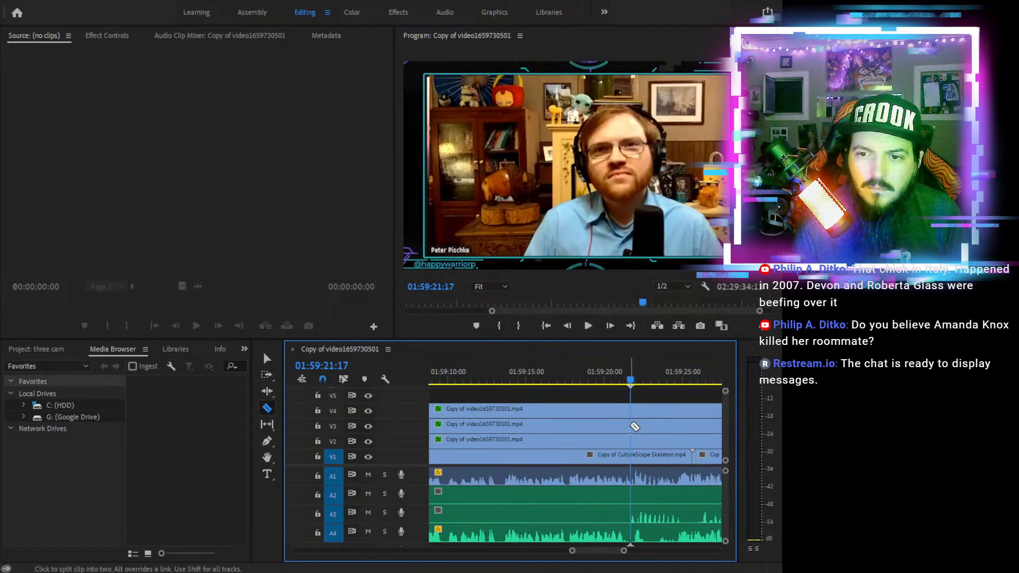
key(v)
click(608, 426)
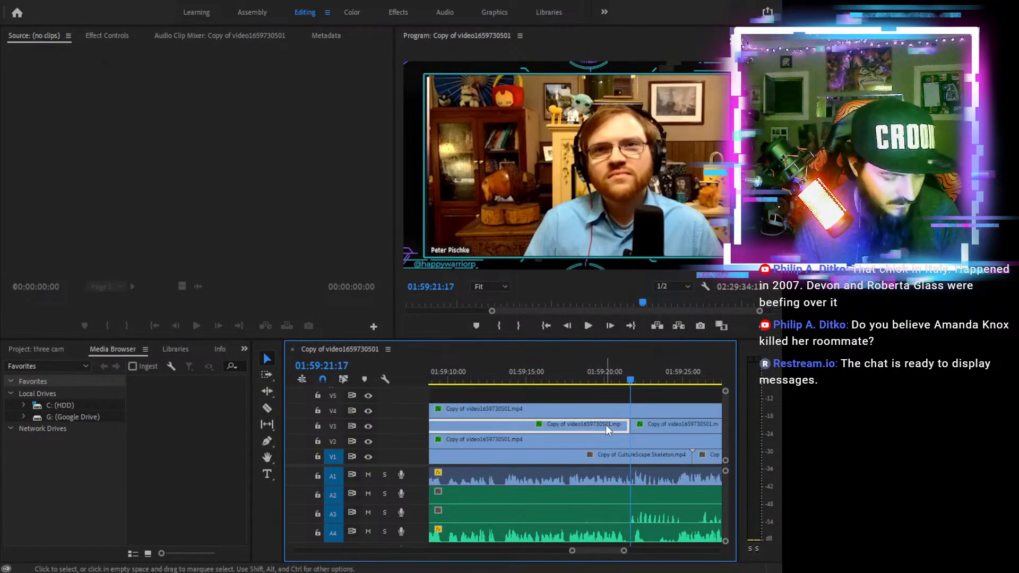
key(Delete)
Split the V4 clip at 01:58:41:01 and save the project
drag(553, 369, 656, 404)
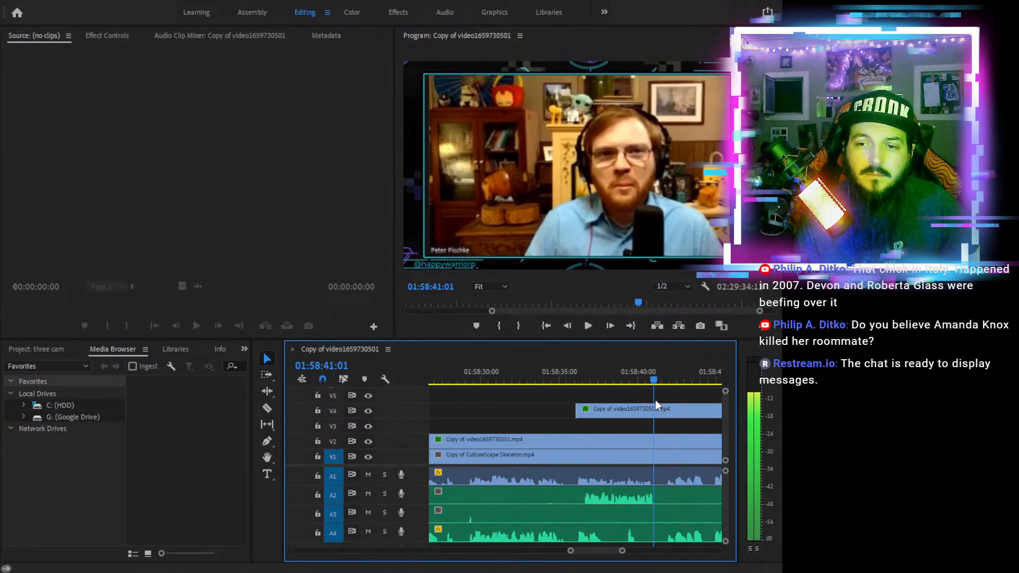
key(c)
click(656, 410)
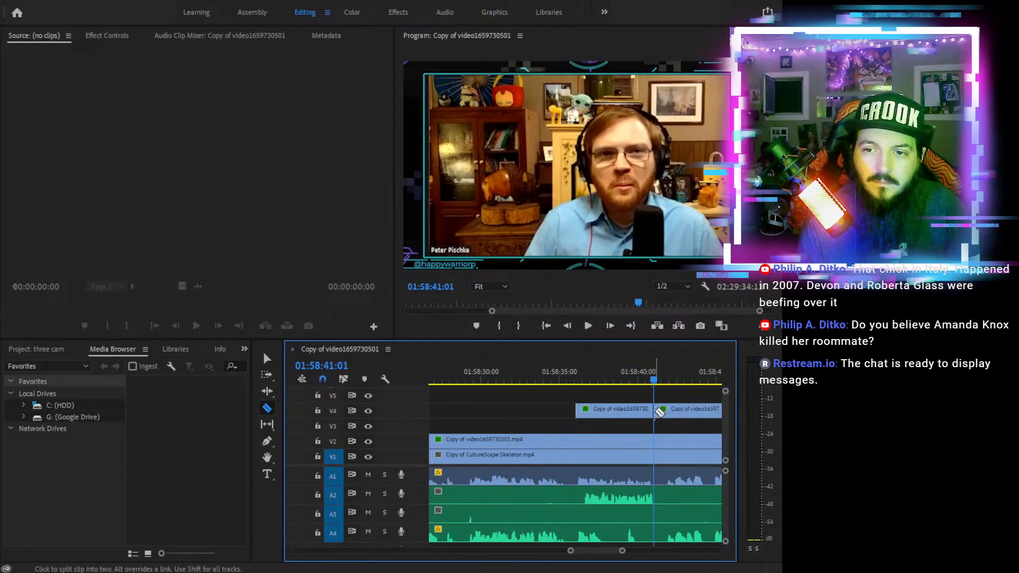
click(687, 377)
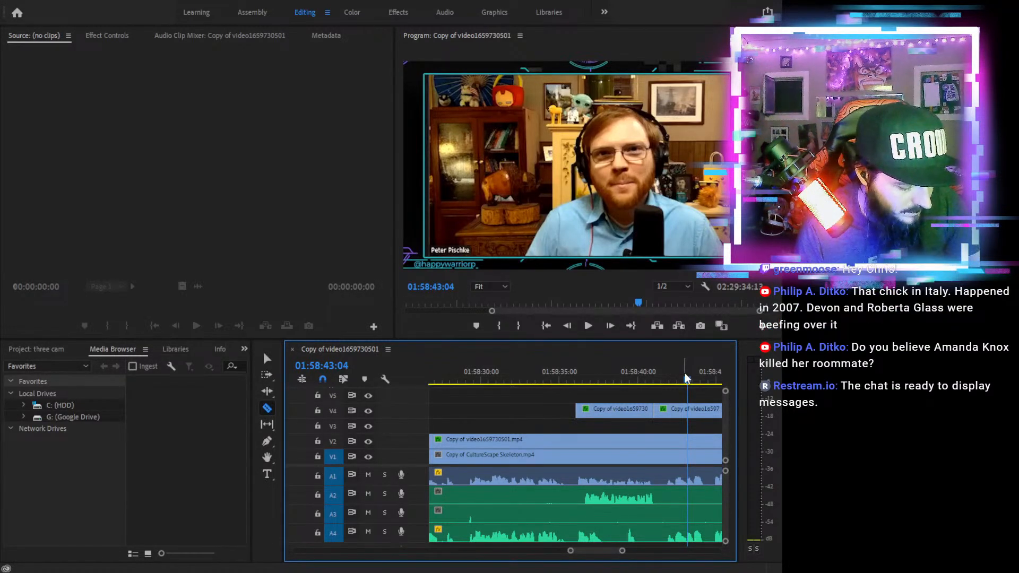
key(ctrl+s)
Split the V4 clip at 01:59:29:07 and delete the section between 01:58:41:01 and that cut
key(minus)
key(minus)
key(minus)
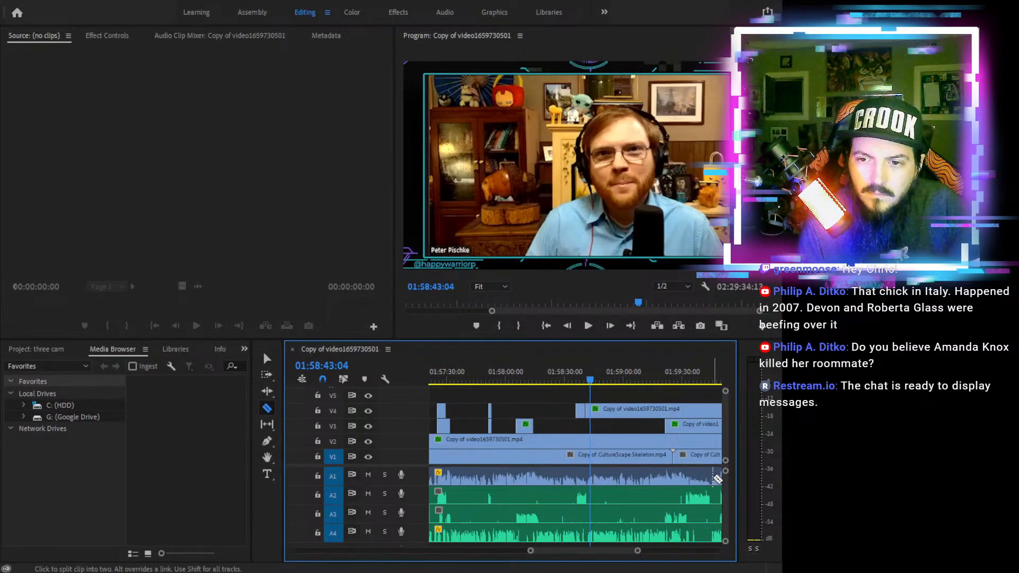
click(681, 380)
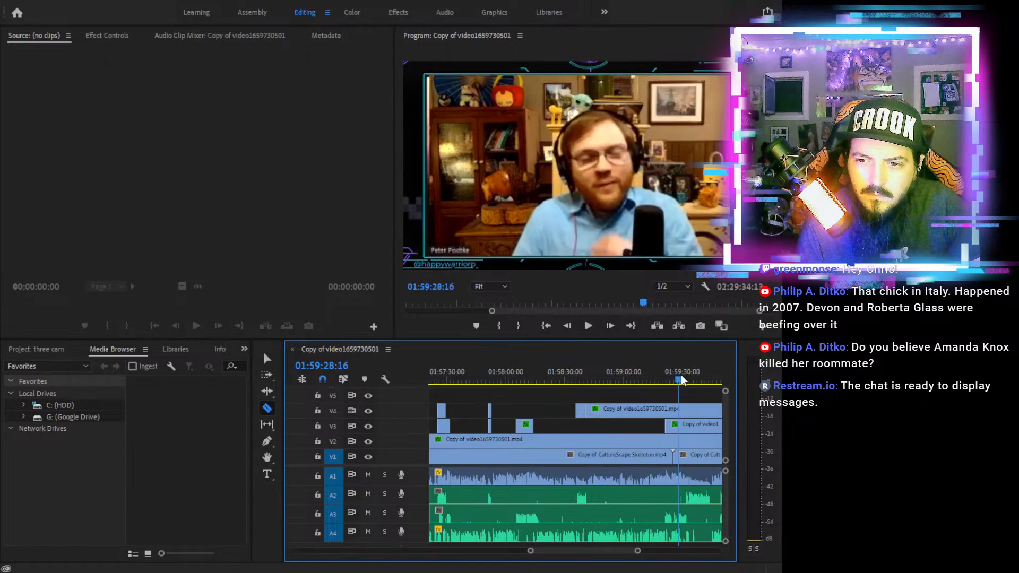
drag(684, 377, 682, 378)
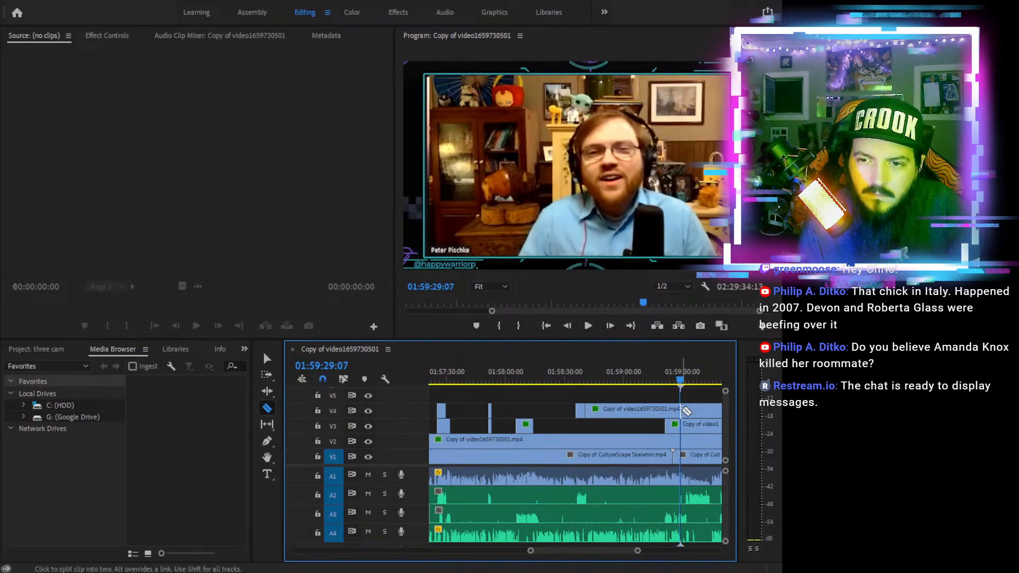
click(682, 412)
key(v)
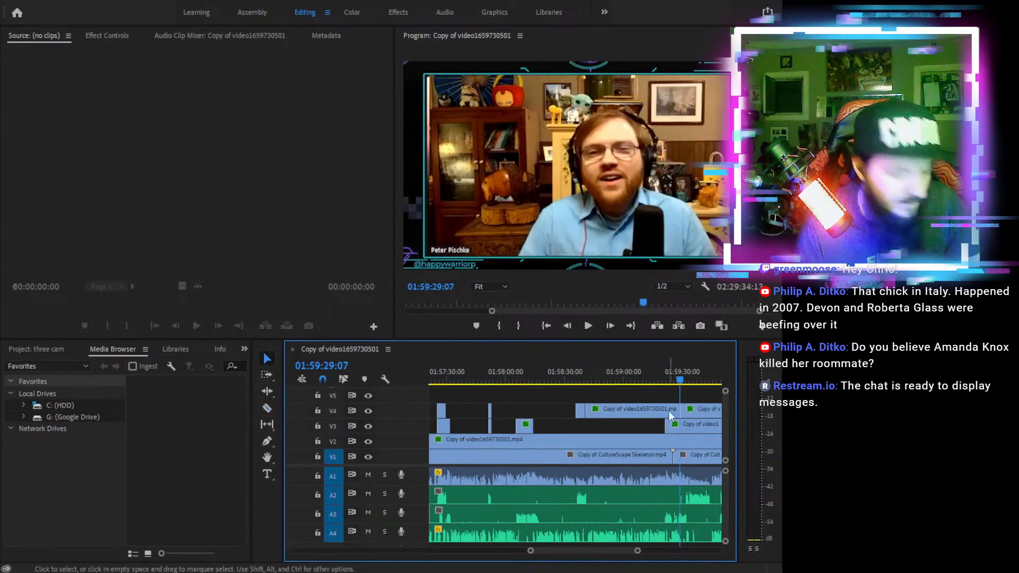
click(640, 411)
key(Delete)
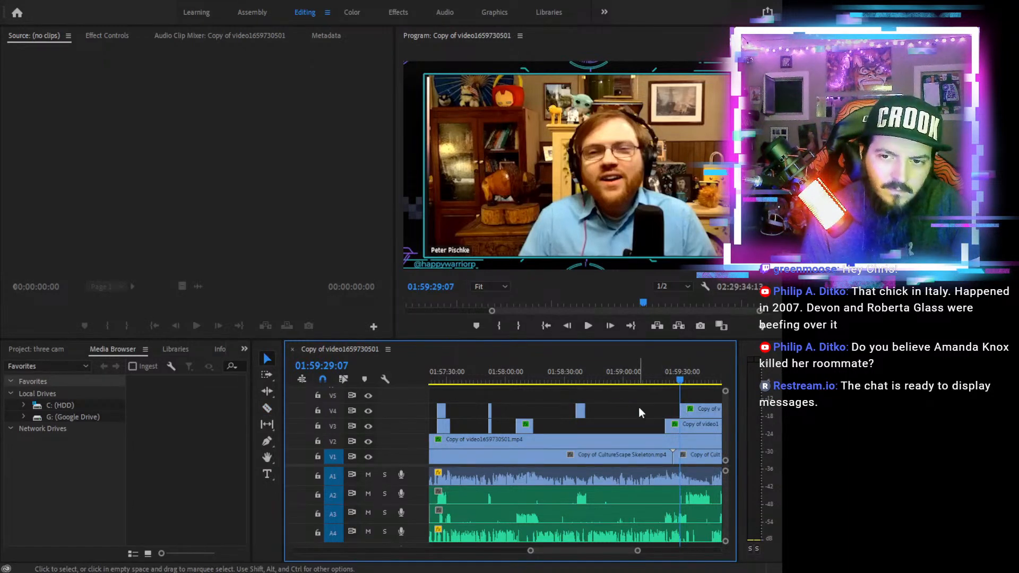
Play the sequence from 01:58:32:20 to 01:58:41:11 to review the switches around the short V4 clip
click(528, 374)
drag(529, 375, 571, 374)
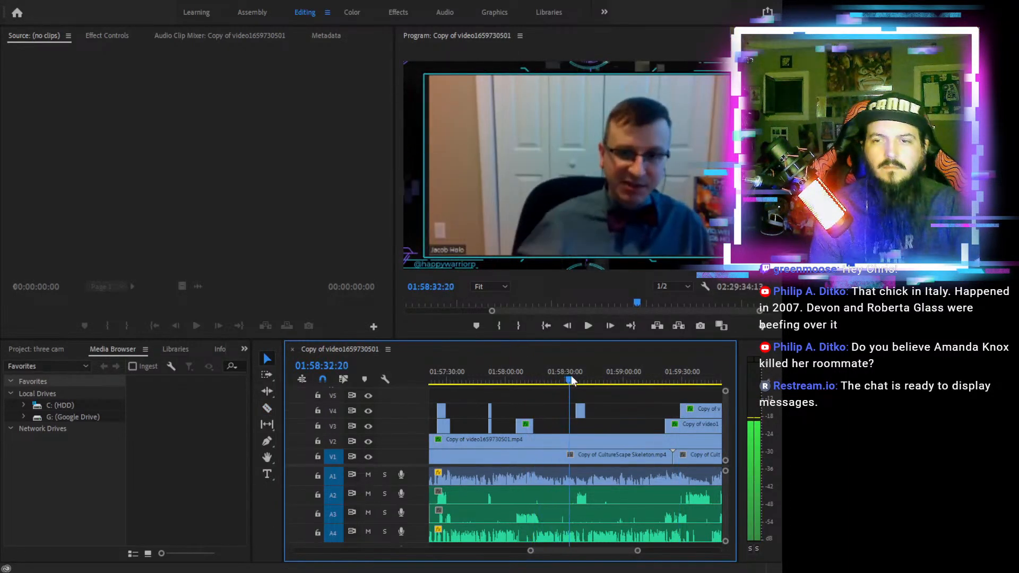
click(587, 326)
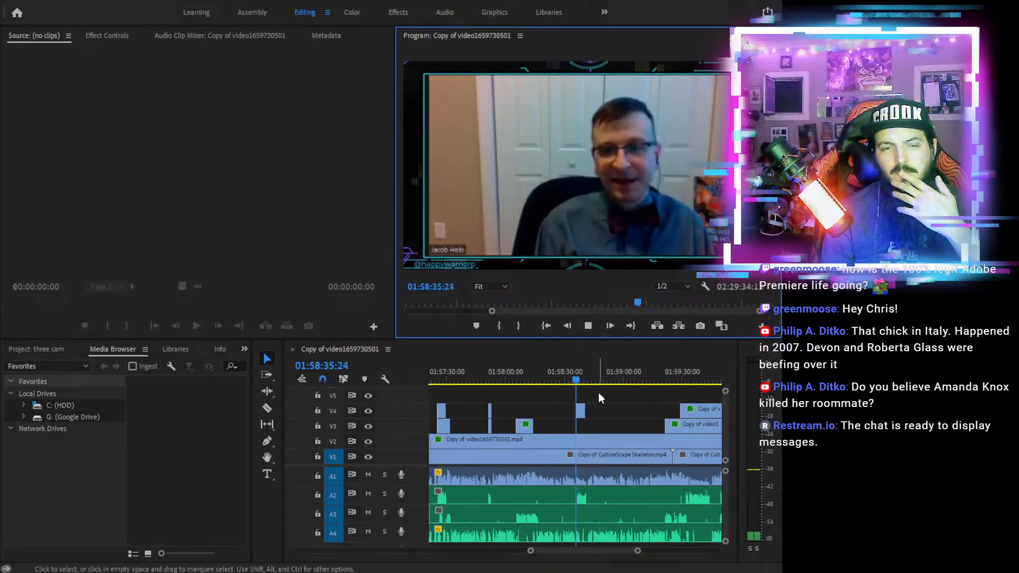
click(588, 327)
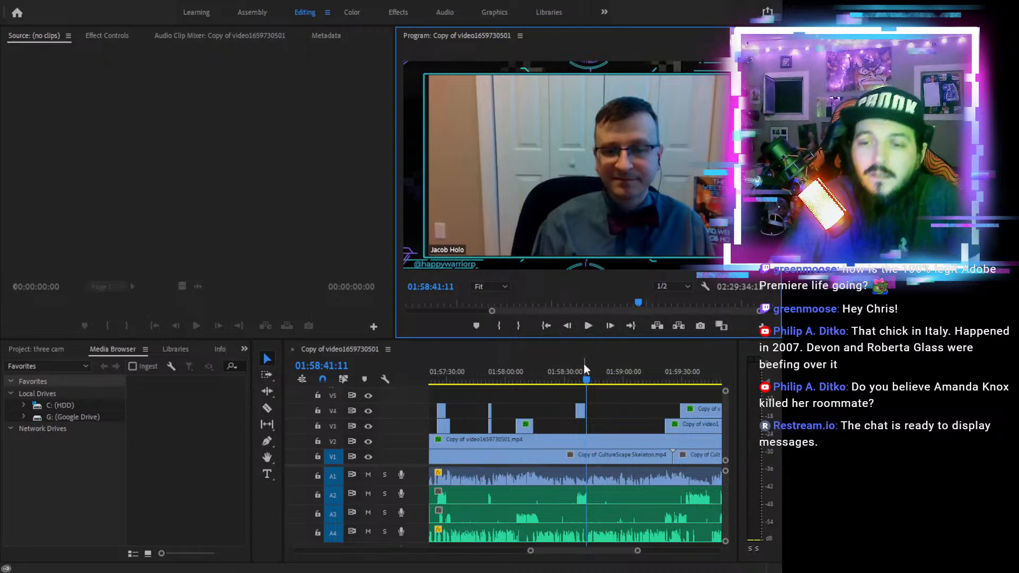
Play from 01:59:21:04 and split the V3 clip at 01:59:24:18
drag(585, 375, 664, 383)
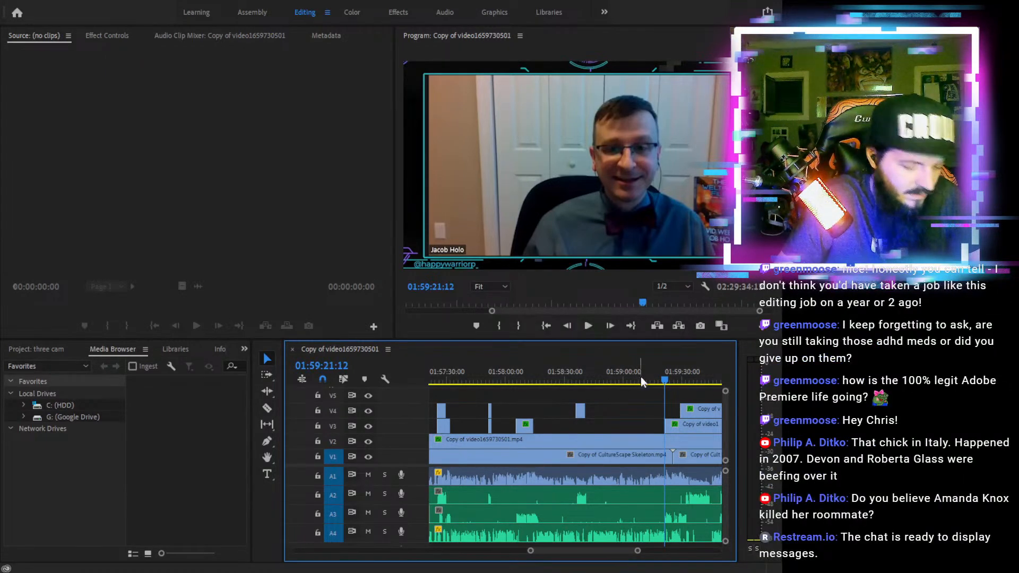
click(663, 378)
key(equal)
key(equal)
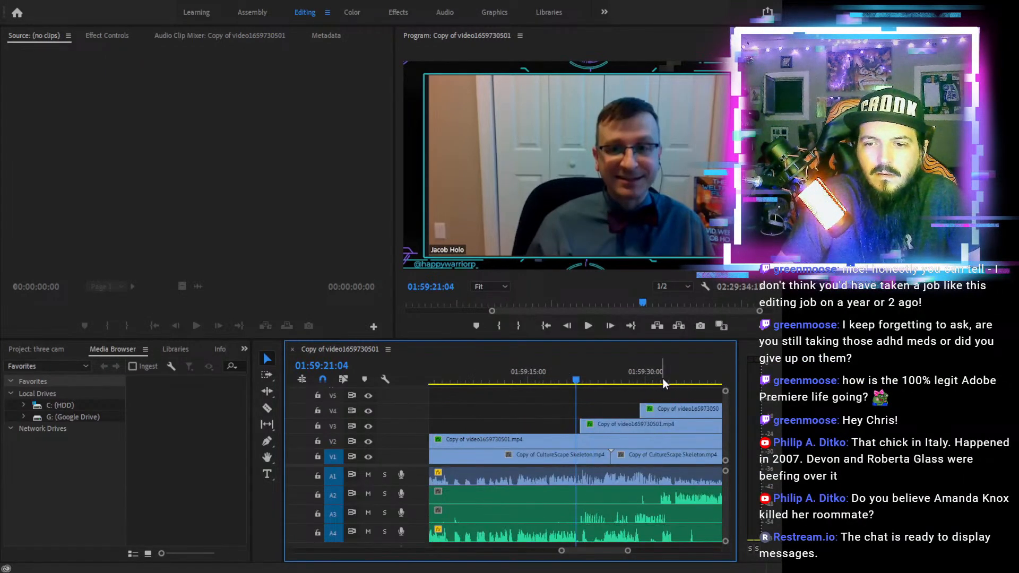
click(588, 325)
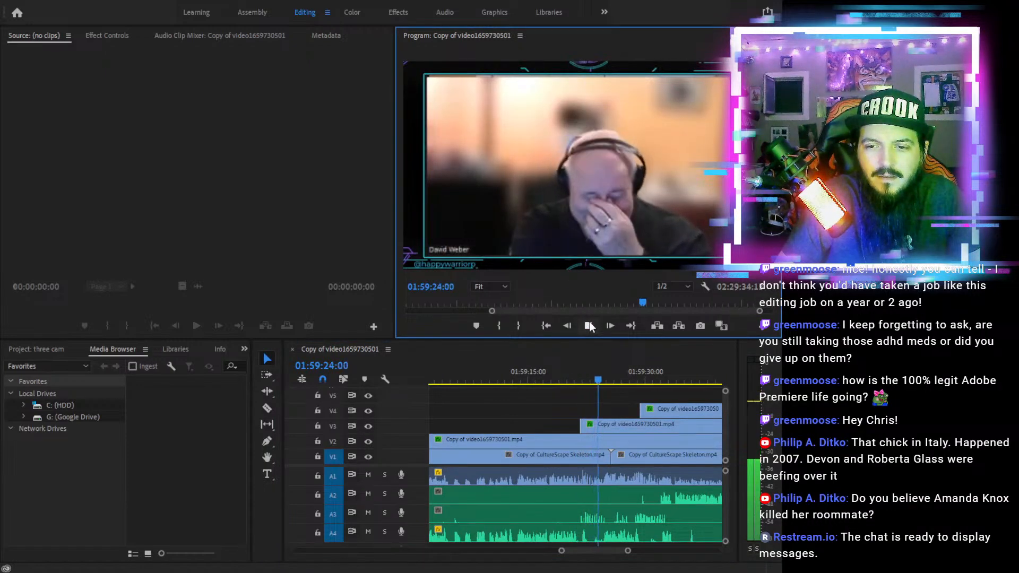
key(c)
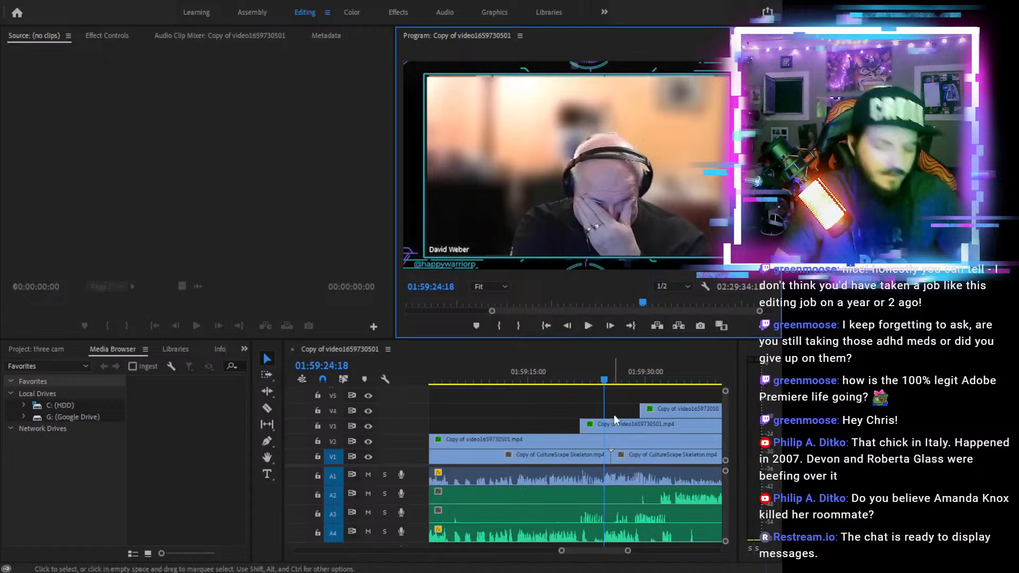
click(606, 425)
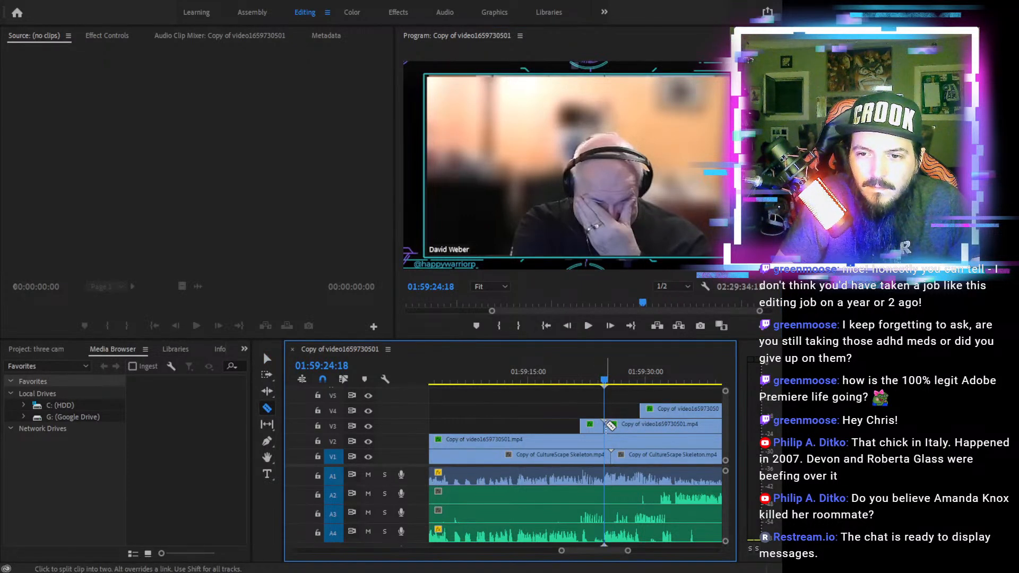
Trim the start of the V3 clip after the 01:59:24:18 cut to about 01:59:26 and return the playhead to 01:59:21:13
key(v)
key(space)
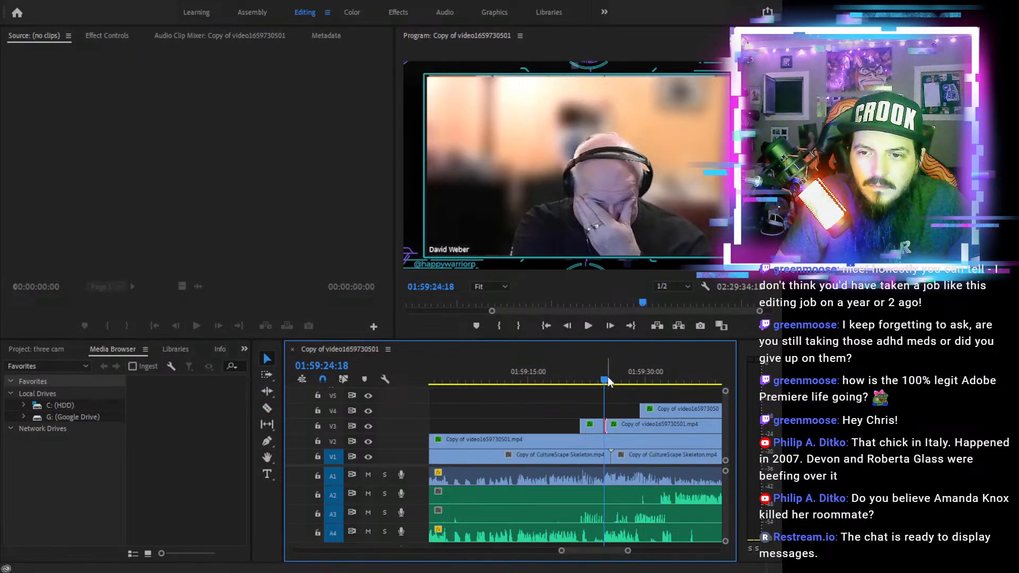
key(space)
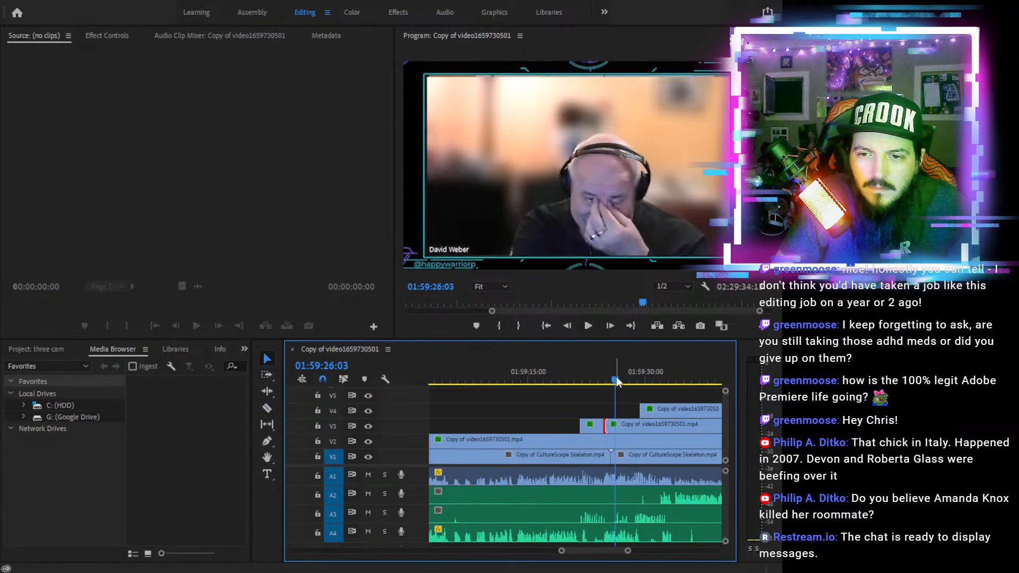
drag(615, 424, 613, 424)
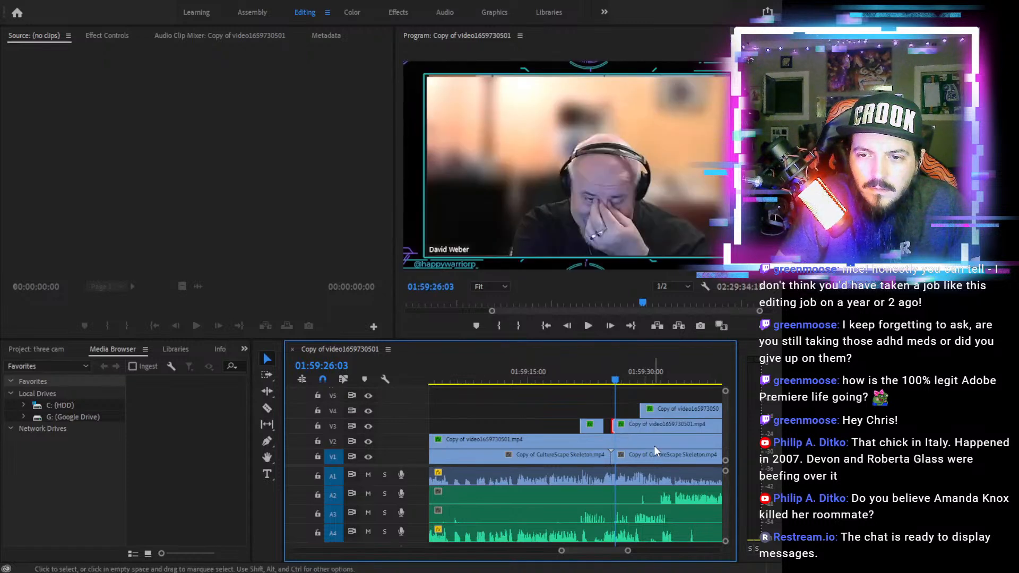
drag(594, 373, 580, 371)
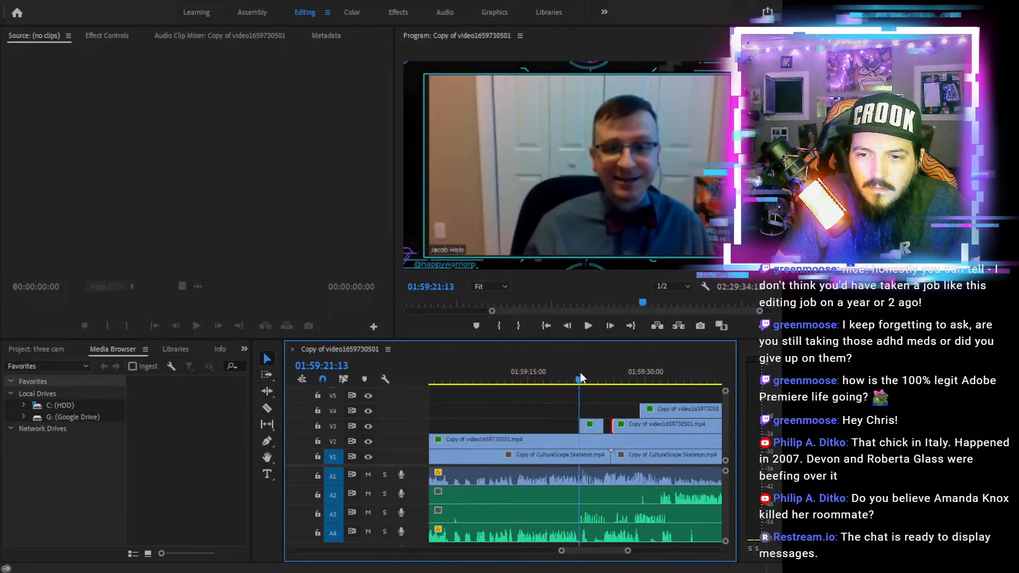
Play the sequence from 01:59:21:13 and again from 01:59:17:21 to review the switch to the short V3 clip
click(588, 326)
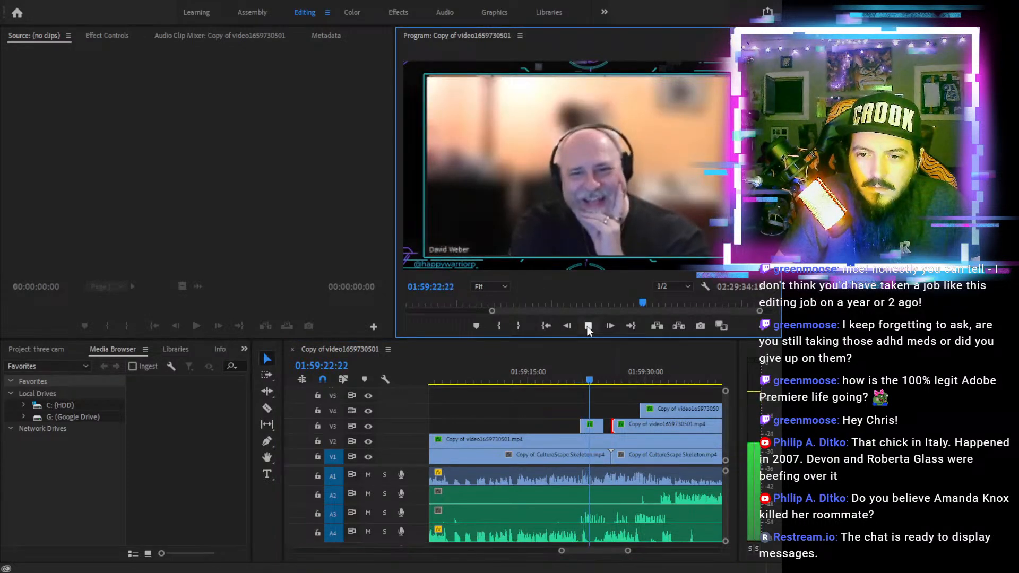
click(551, 372)
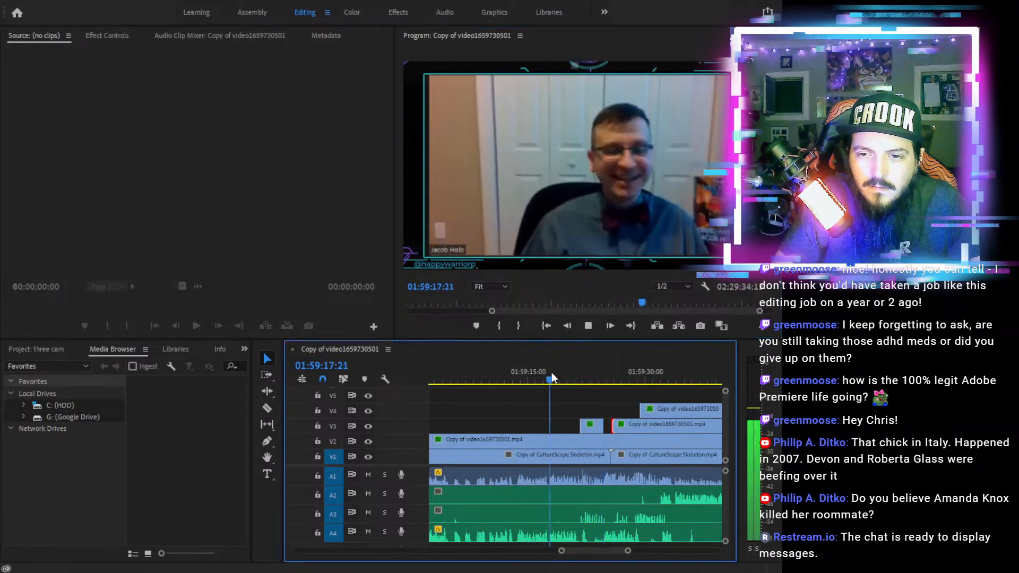
click(582, 327)
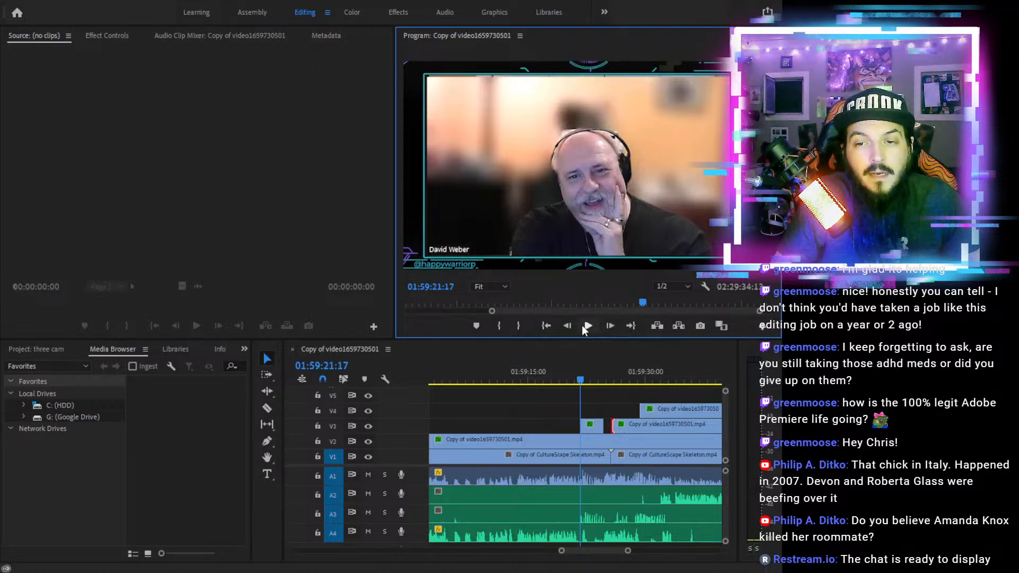
click(583, 326)
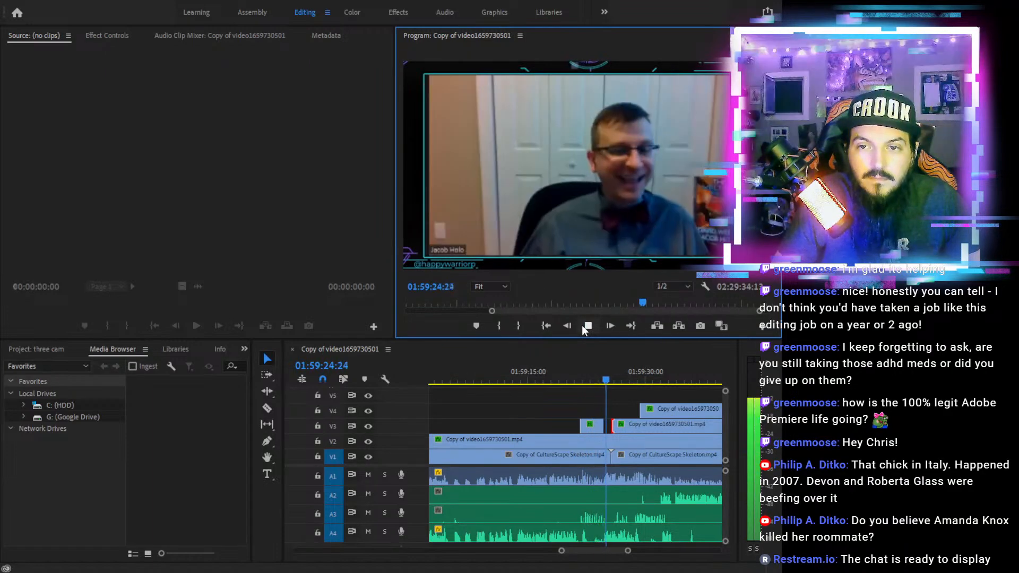
Trim the start of the second V3 clip to 01:59:26:14 and play across it up to the V4 clip
click(618, 384)
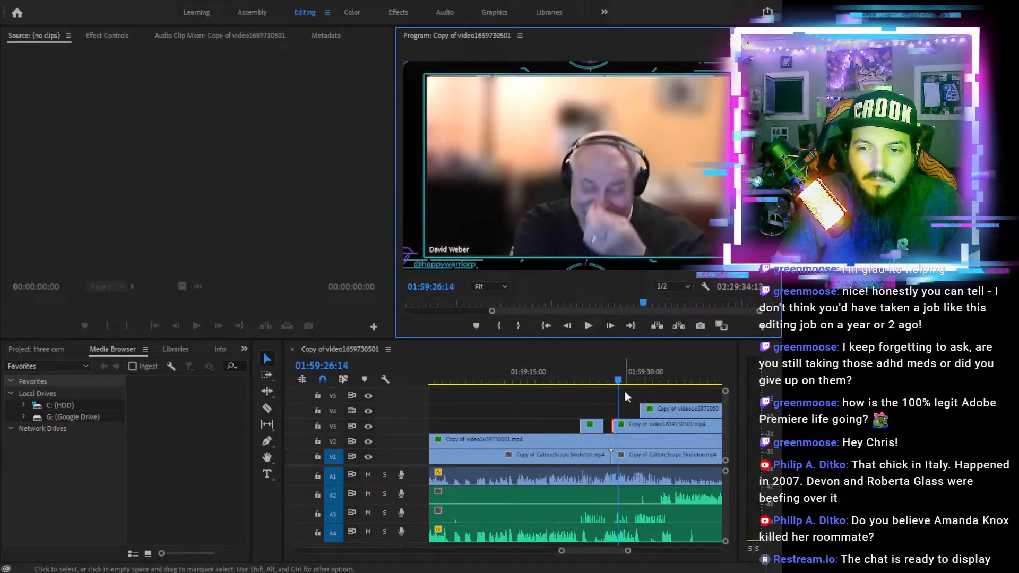
drag(614, 424, 620, 424)
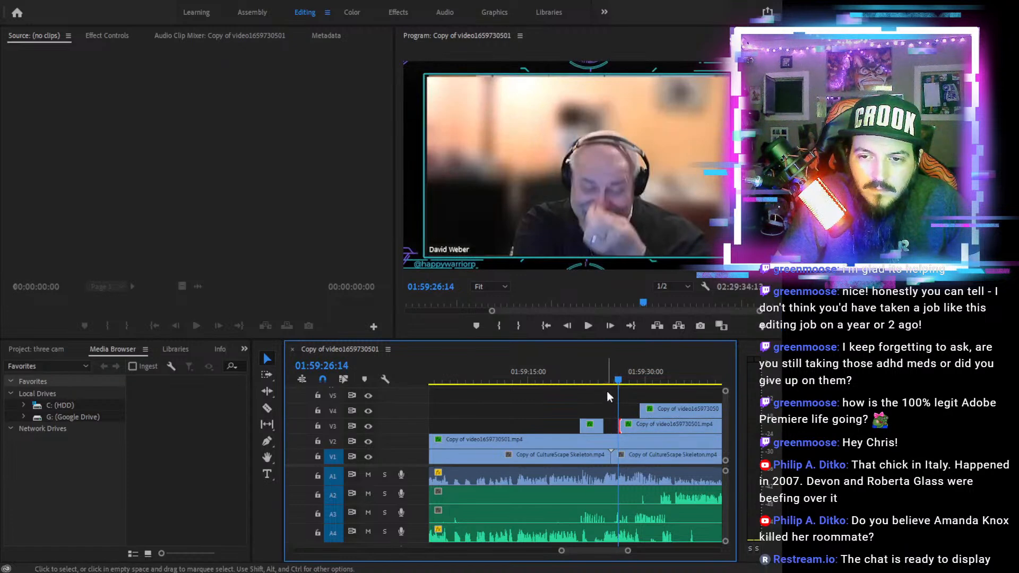
click(607, 374)
click(588, 326)
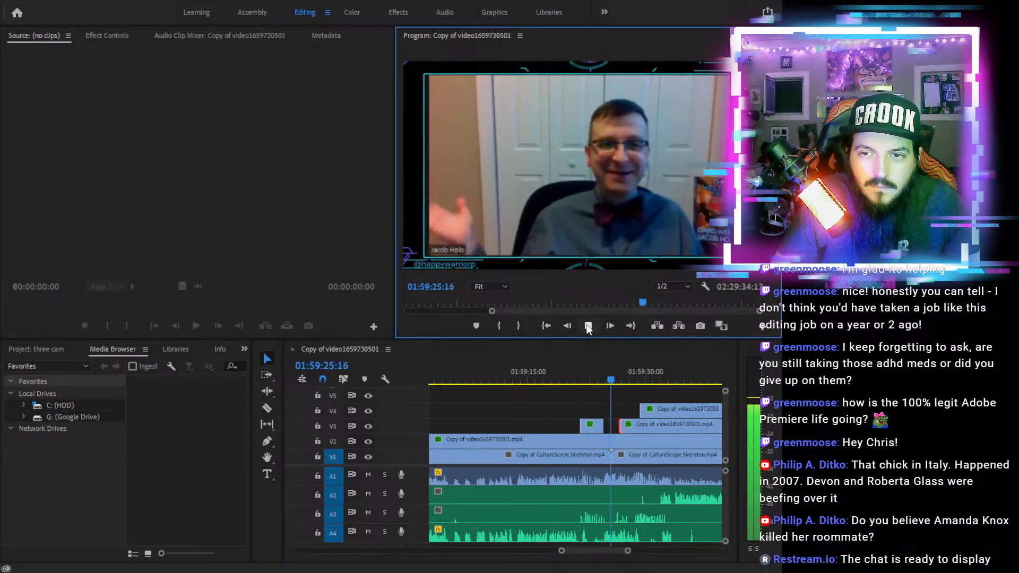
click(588, 326)
click(588, 325)
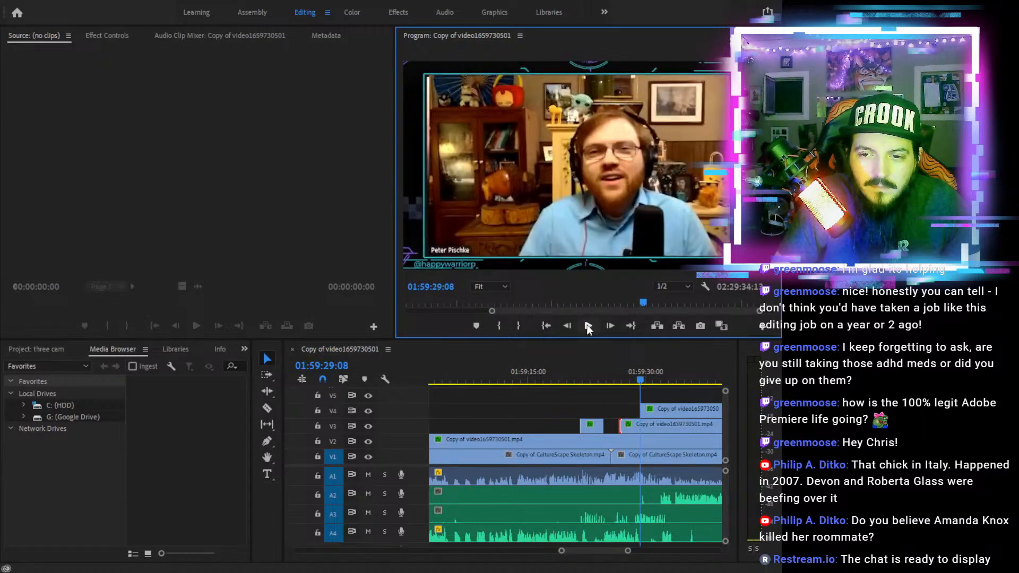
Trim the start of the second V3 clip to 01:59:28:18 and return the playhead to 01:59:23:24
click(634, 378)
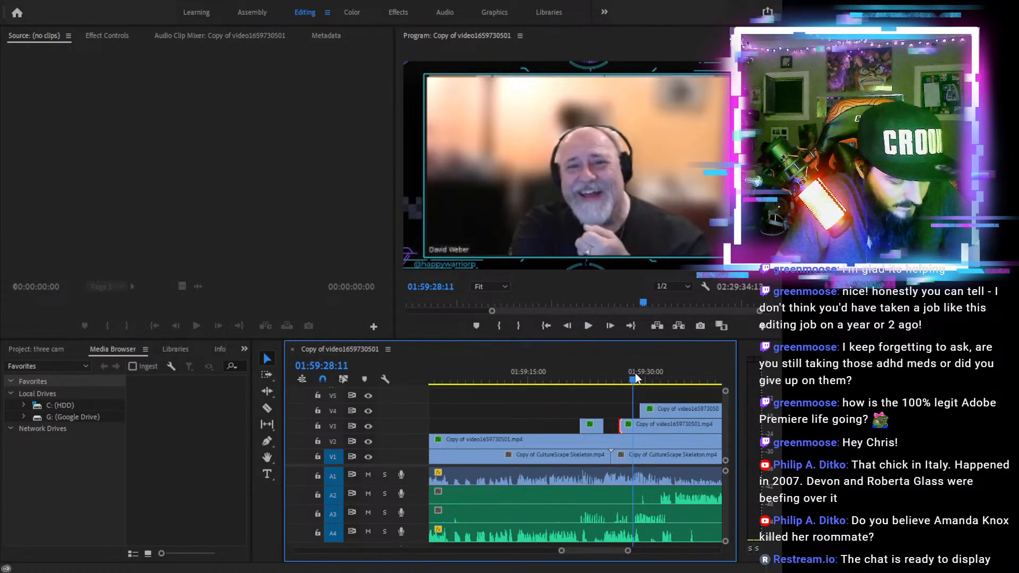
key(equal)
key(equal)
click(584, 379)
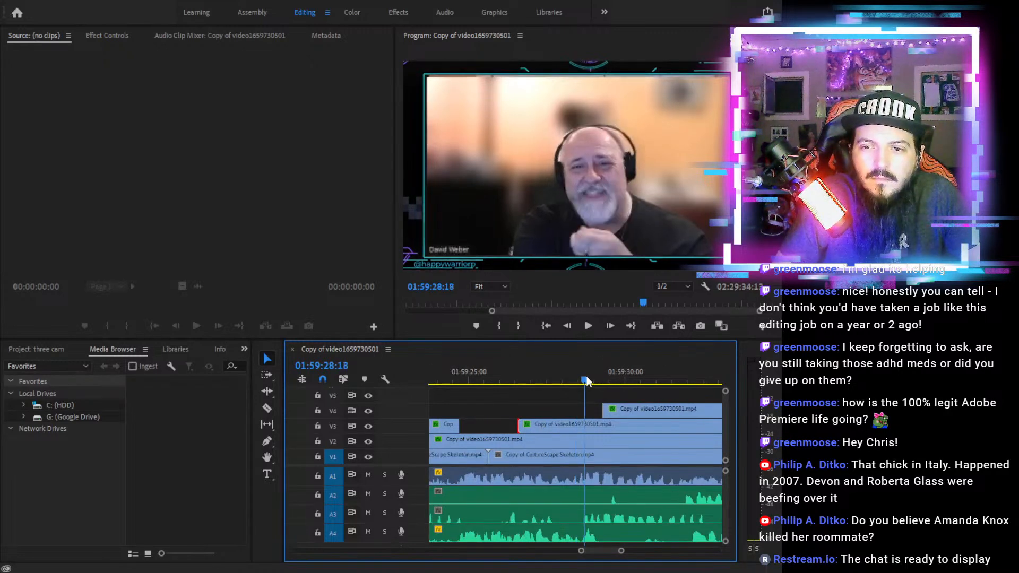
drag(519, 423, 588, 426)
drag(487, 371, 524, 406)
key(minus)
key(minus)
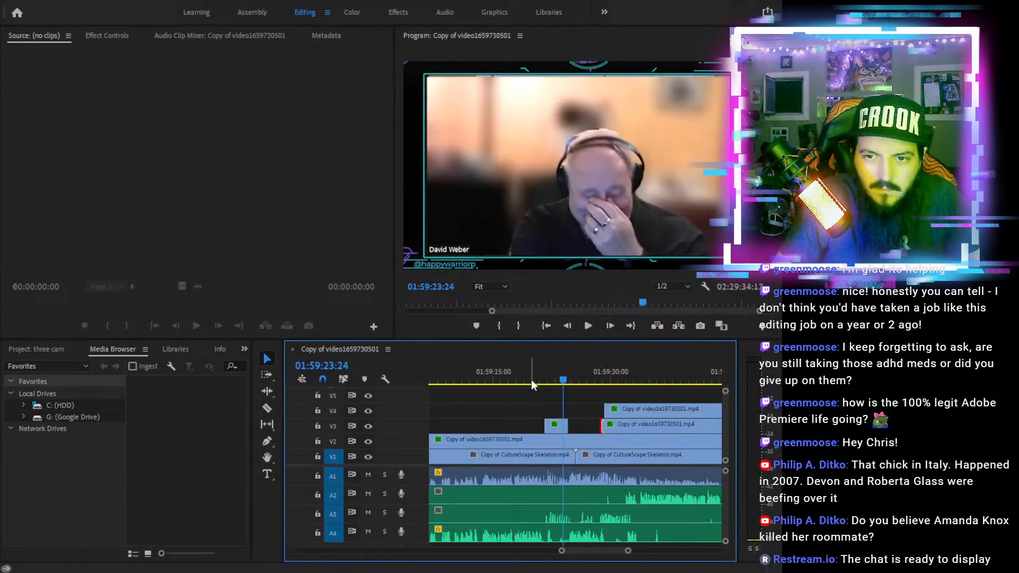
Play from about 01:59:20 and trim the start of the second V3 clip to line up with the V4 clip's start
click(531, 380)
click(587, 326)
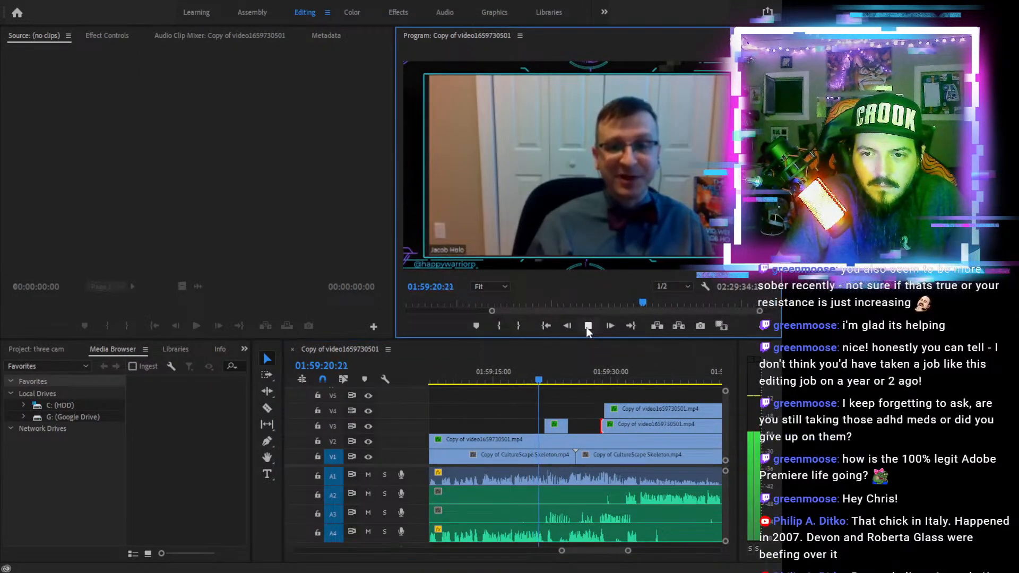
click(587, 326)
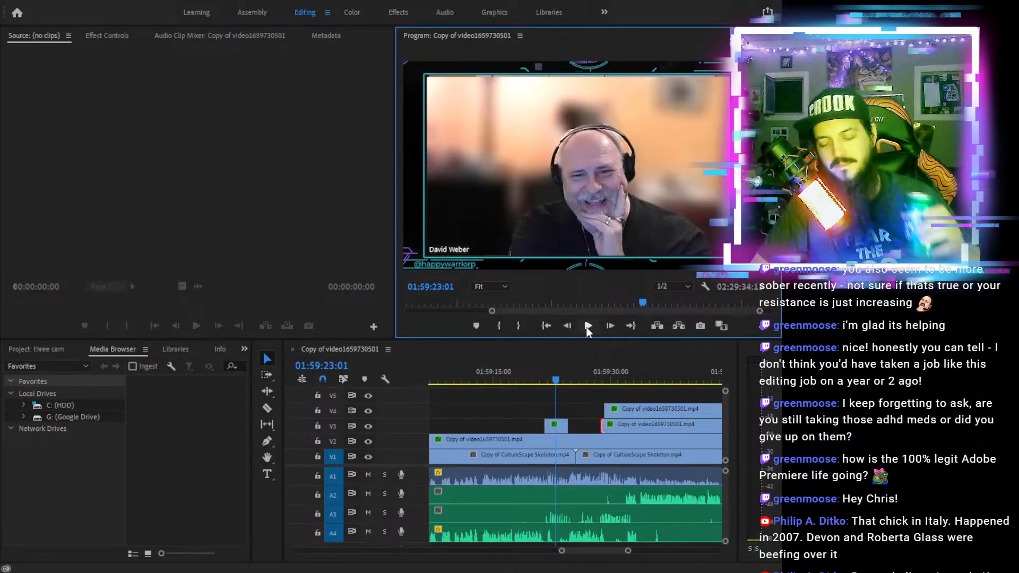
click(593, 407)
drag(595, 425, 600, 424)
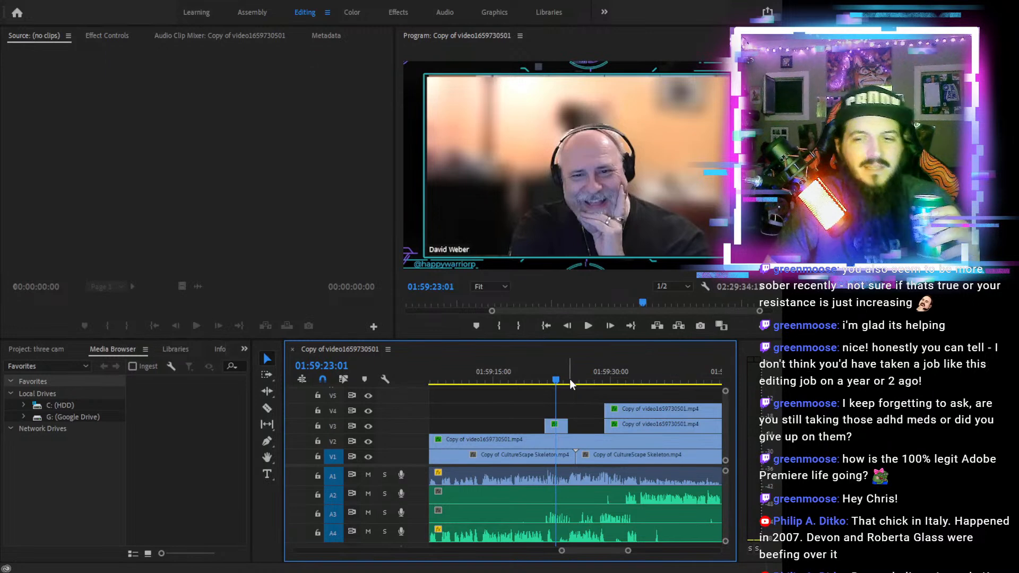
Play from 01:59:20:21 through the switches and trim the start of the V4 clip to 01:59:31:21
click(540, 379)
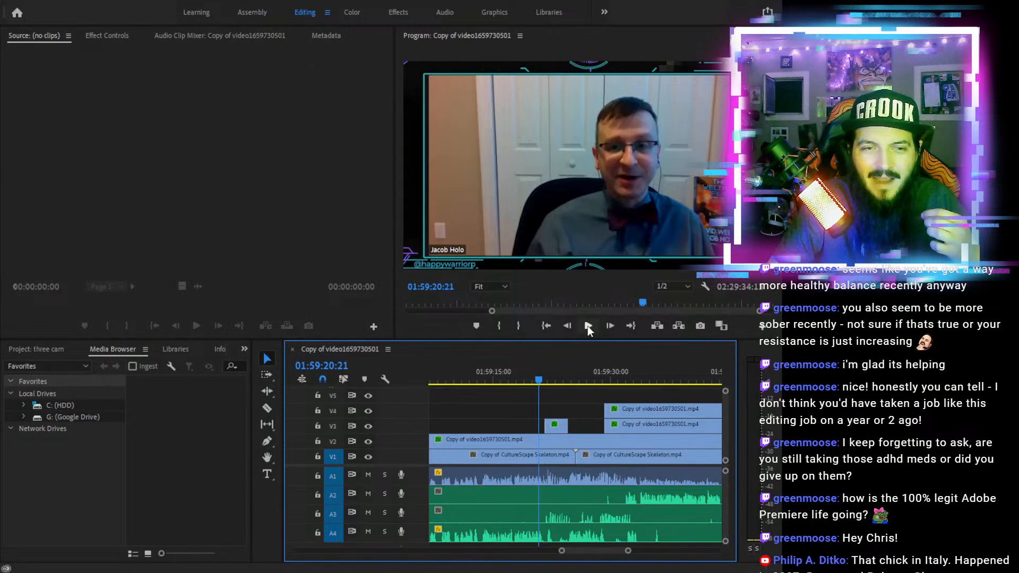
click(587, 326)
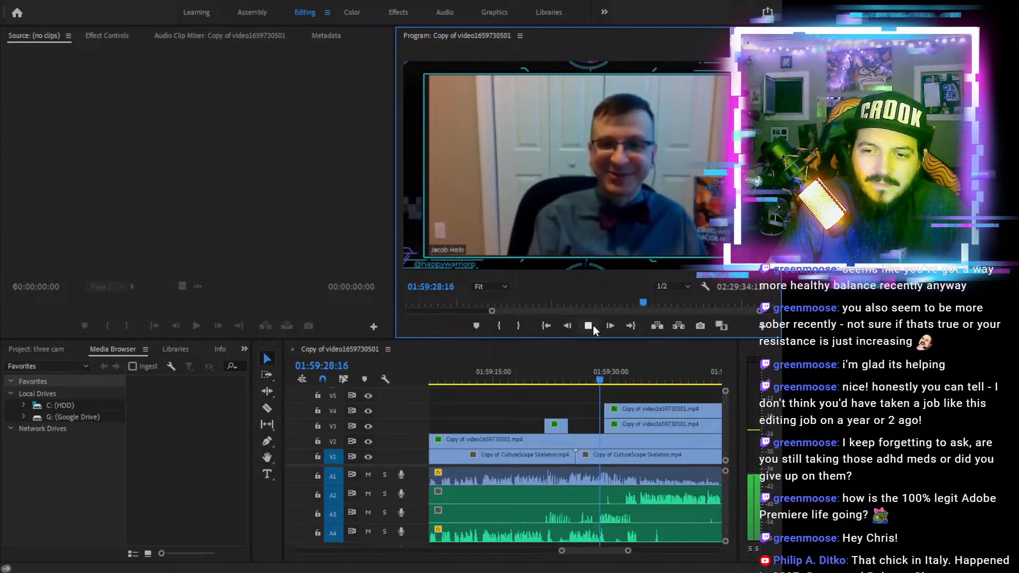
click(593, 326)
click(625, 371)
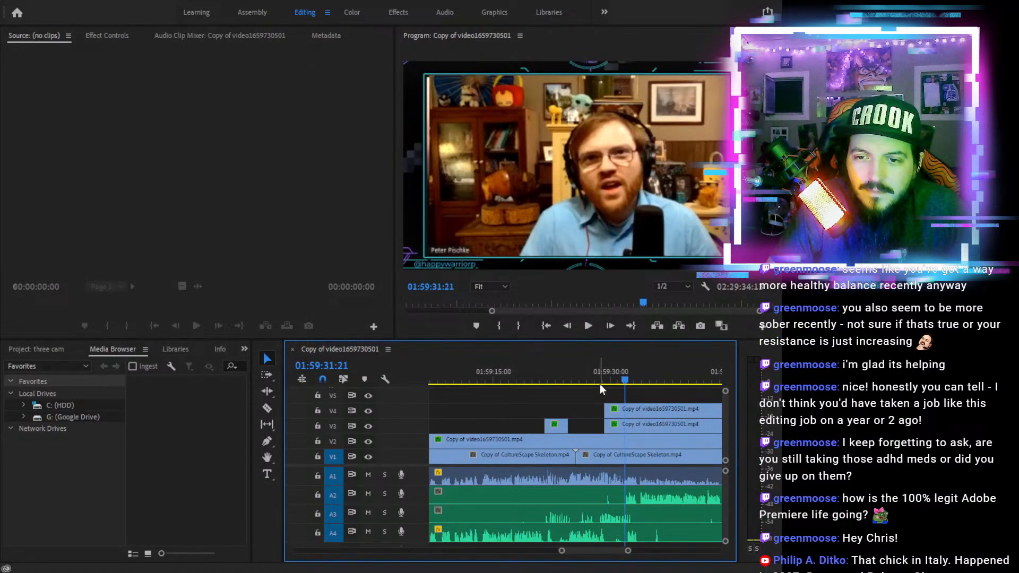
drag(607, 408, 625, 408)
Split the A4 audio at 01:59:31:21 and trim the start of its later part to 01:59:33:17
click(600, 371)
click(587, 325)
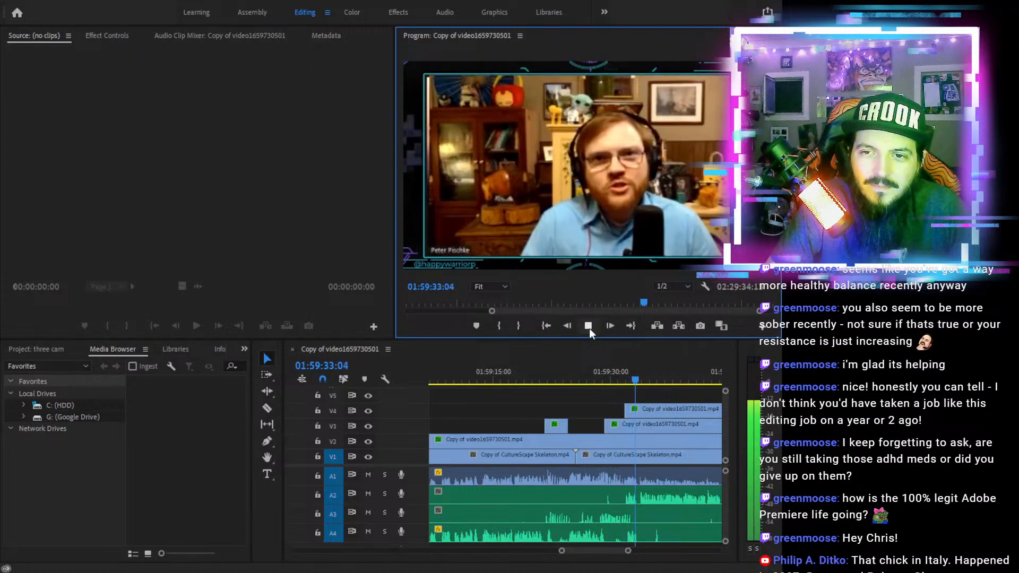
click(588, 326)
key(c)
click(625, 532)
key(v)
drag(621, 531, 639, 530)
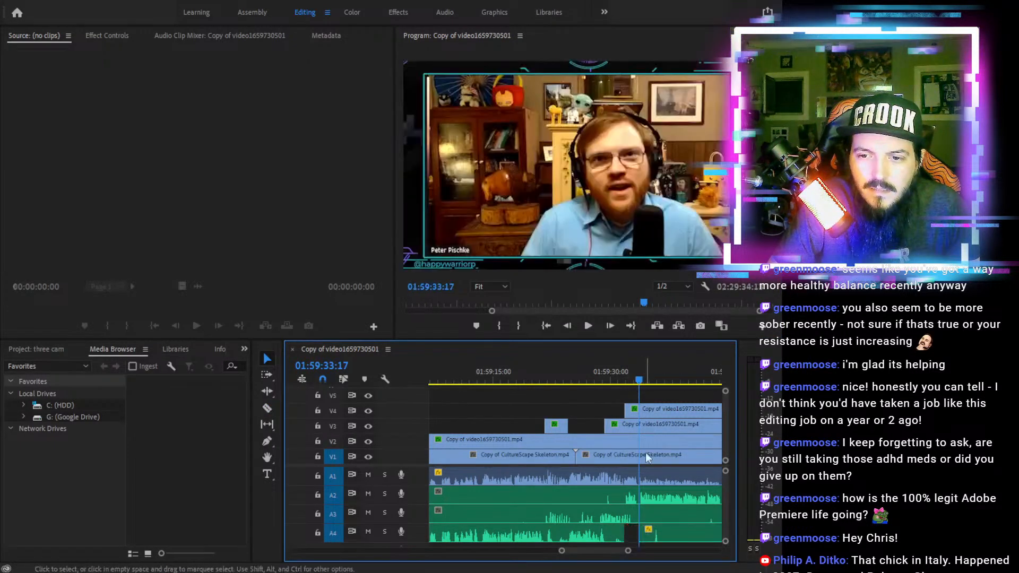
Play the sequence from about 01:59:28 to 01:59:35 to review the gap in the A4 audio
click(601, 372)
click(588, 326)
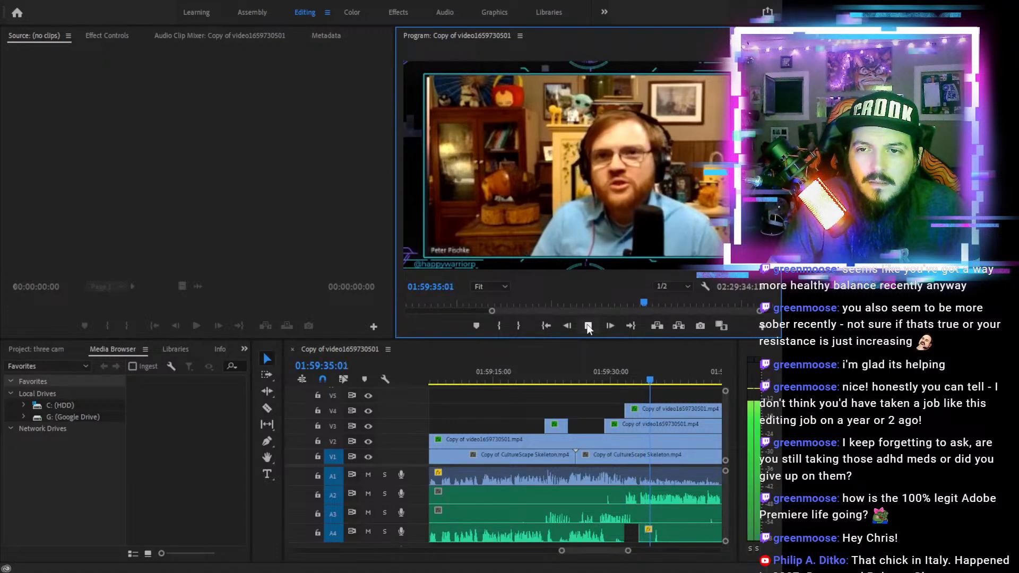
click(588, 325)
Split the clips on V1 to V4 and A1 to A3 at 01:59:33:18
drag(637, 374, 640, 381)
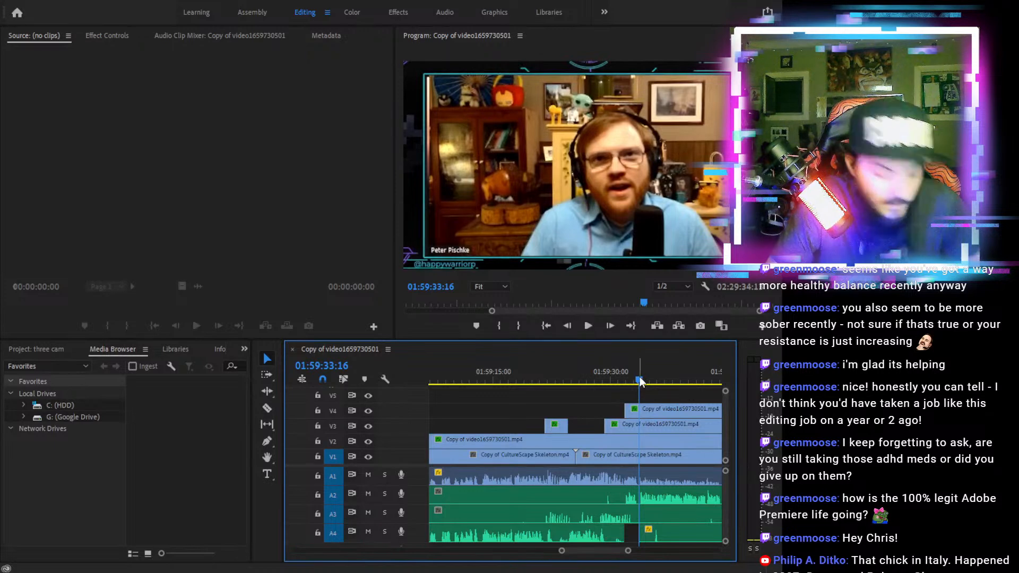
key(equal)
key(equal)
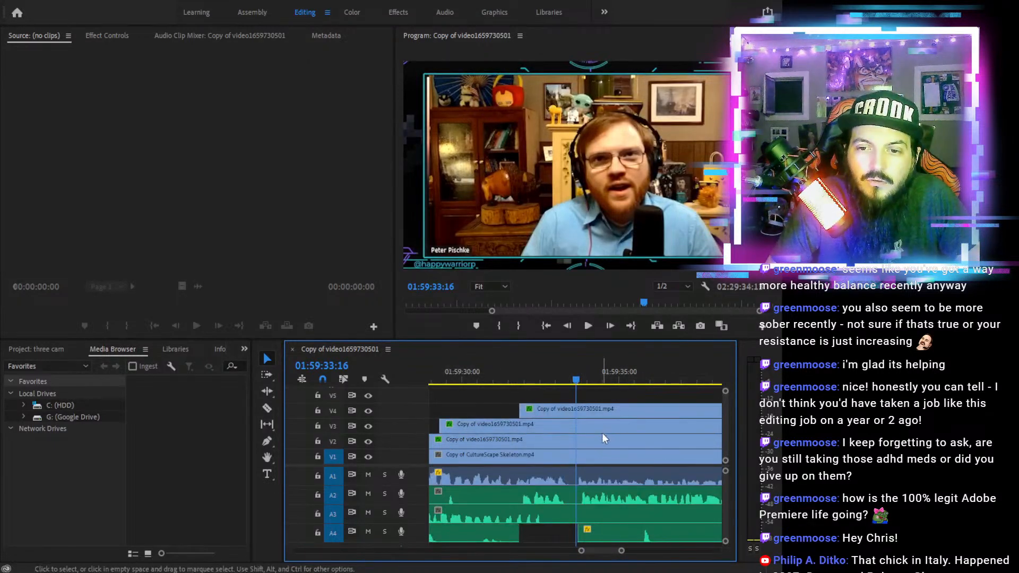
click(578, 380)
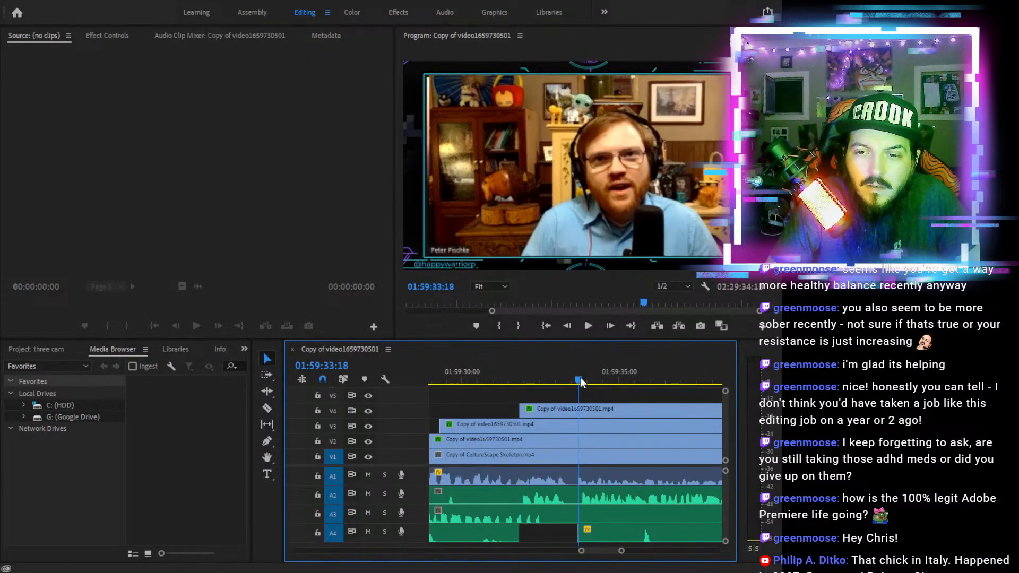
click(580, 380)
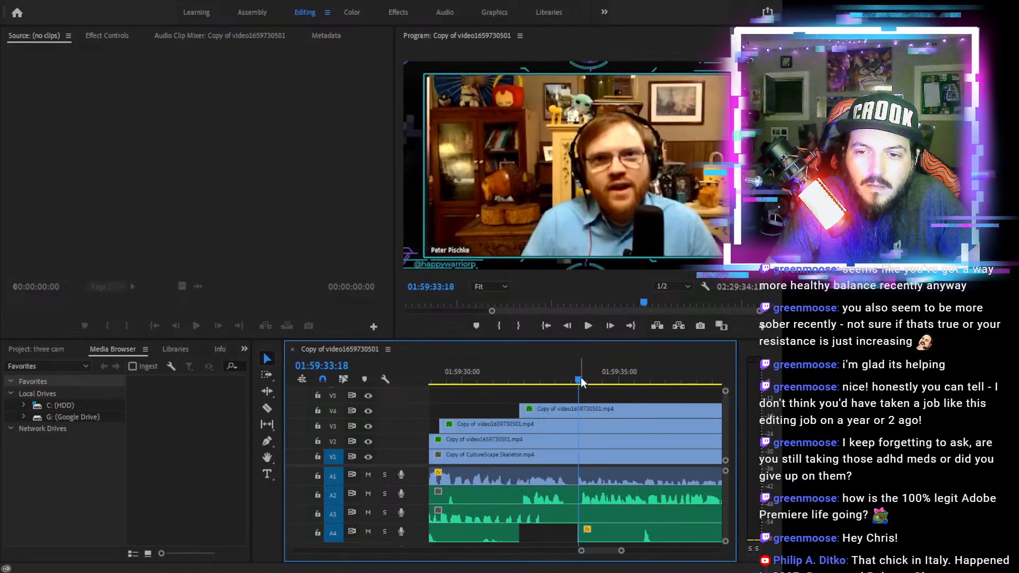
key(c)
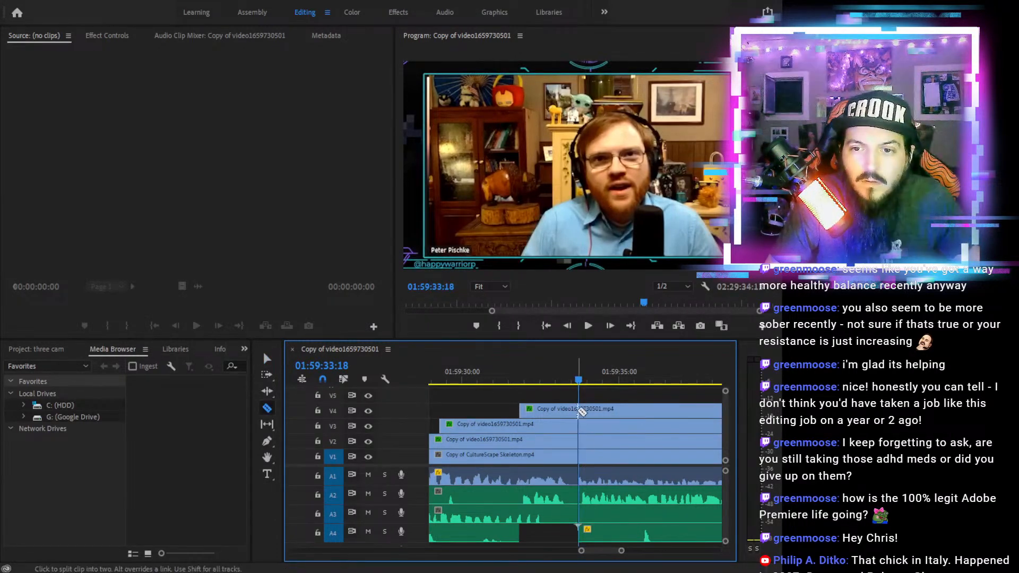
click(581, 409)
click(581, 424)
click(581, 440)
click(581, 455)
click(580, 475)
click(581, 494)
click(582, 513)
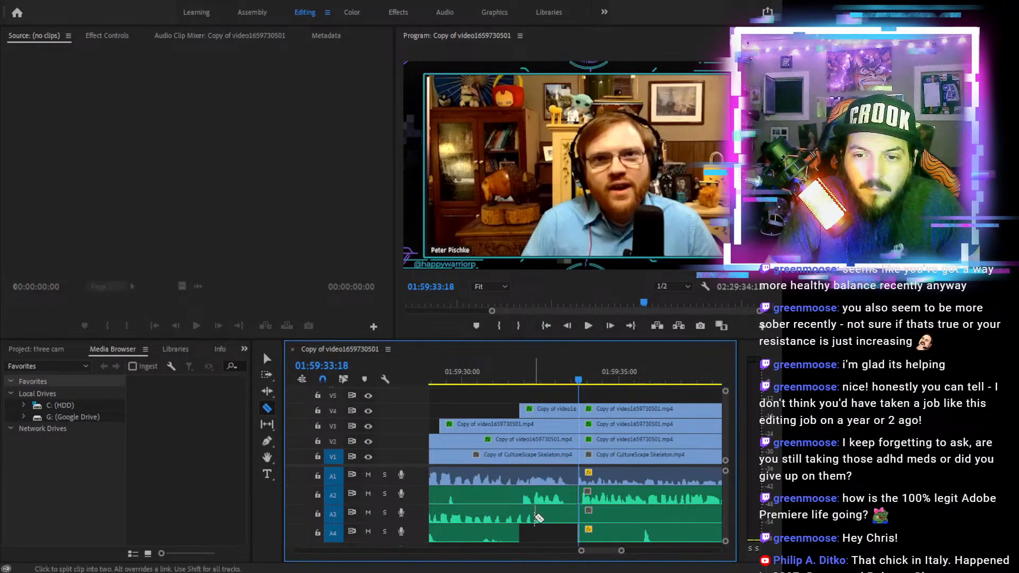
Split the clips on A1 to A3 and V1 to V4 at 01:59:31:23
key(Up)
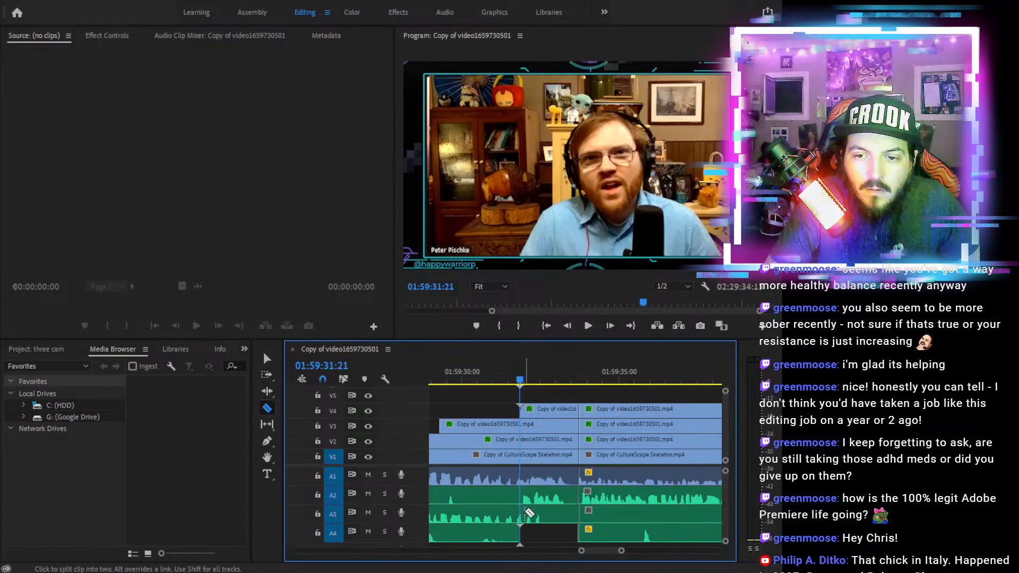
key(Right)
key(Right)
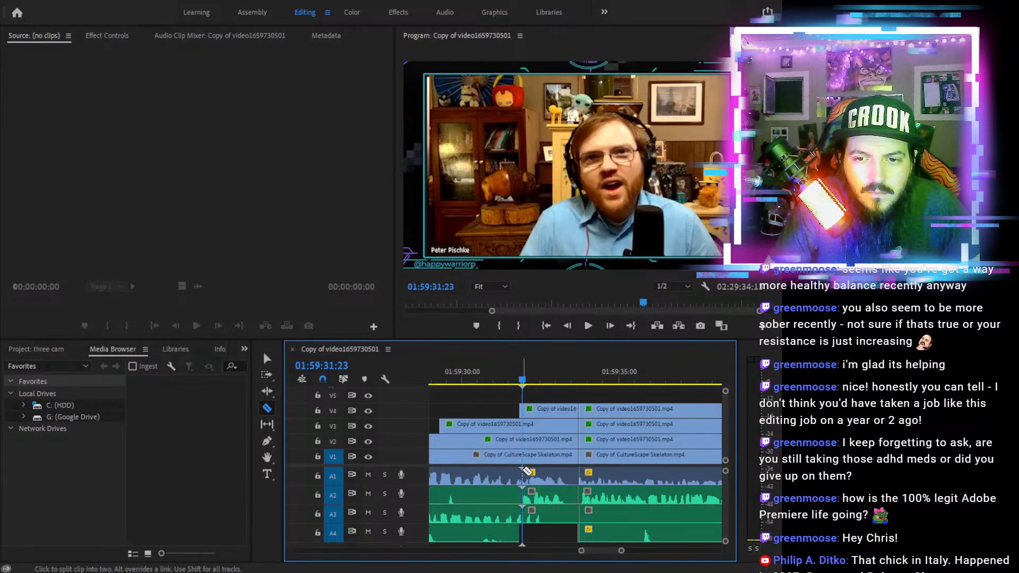
click(526, 455)
click(526, 440)
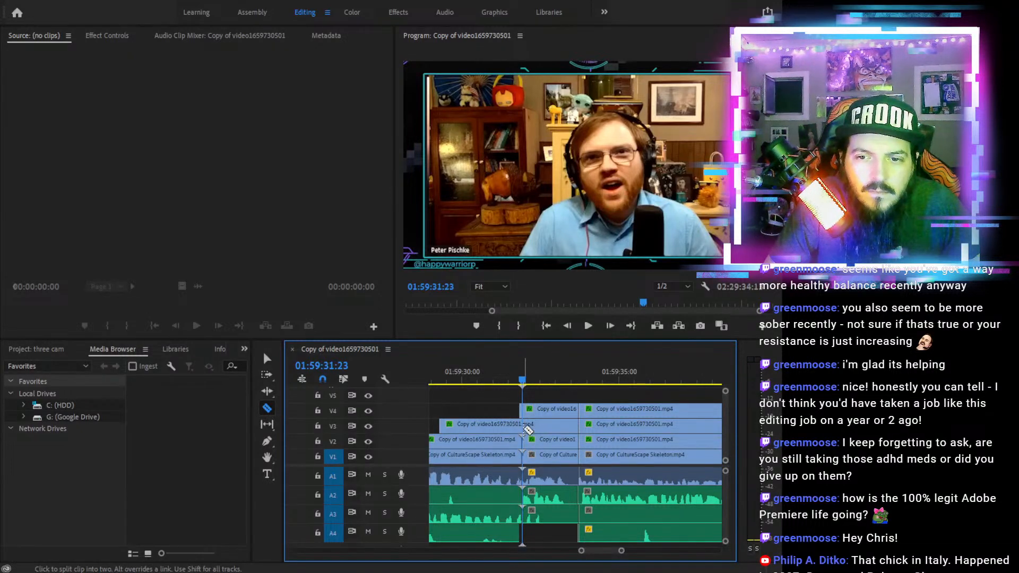
click(523, 425)
click(524, 409)
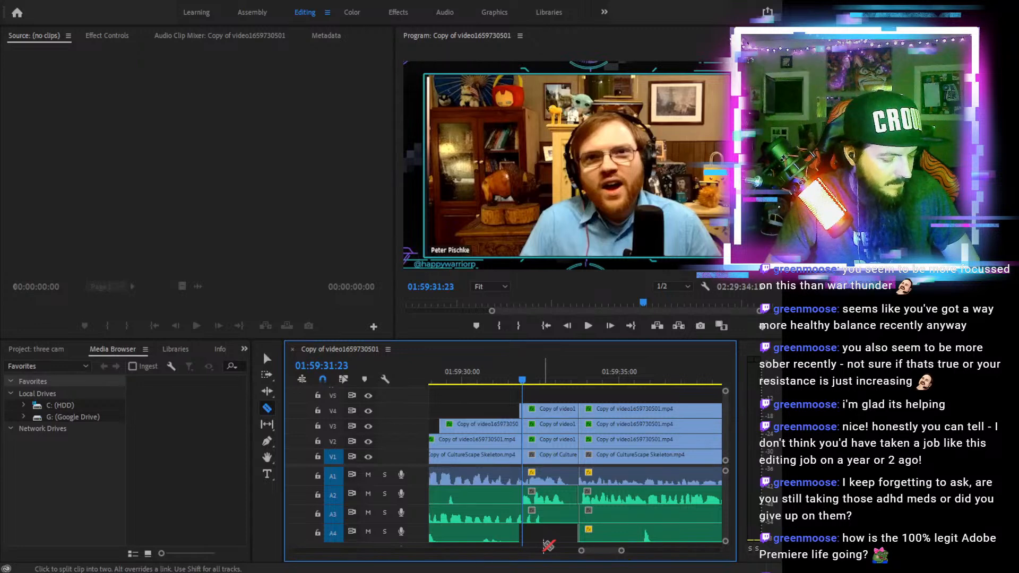
Delete the section between 01:59:31:23 and 01:59:33:18 and the leftover V4 sliver, close the gap, and move the playhead to 01:59:30:20
key(v)
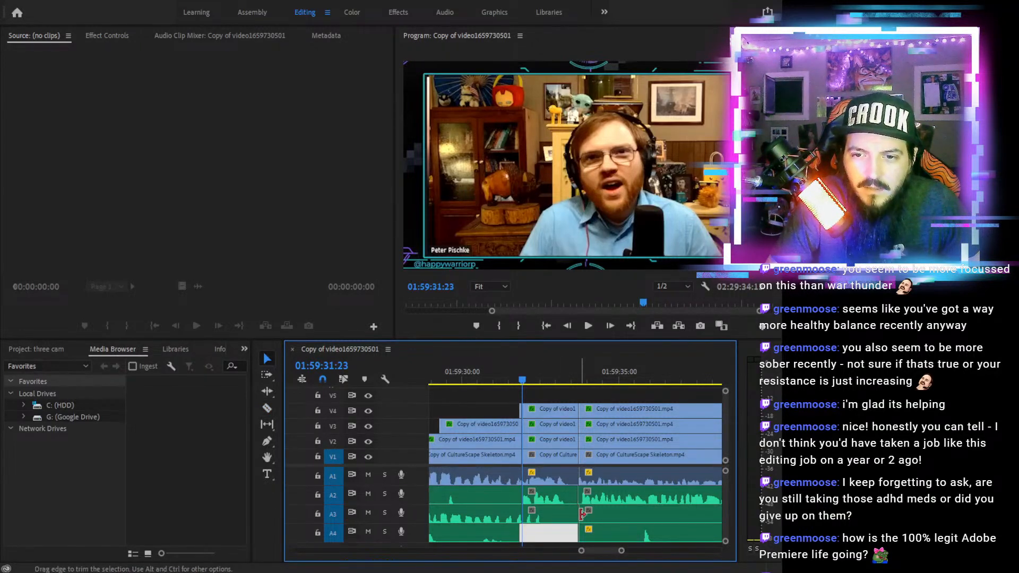
drag(552, 516, 557, 403)
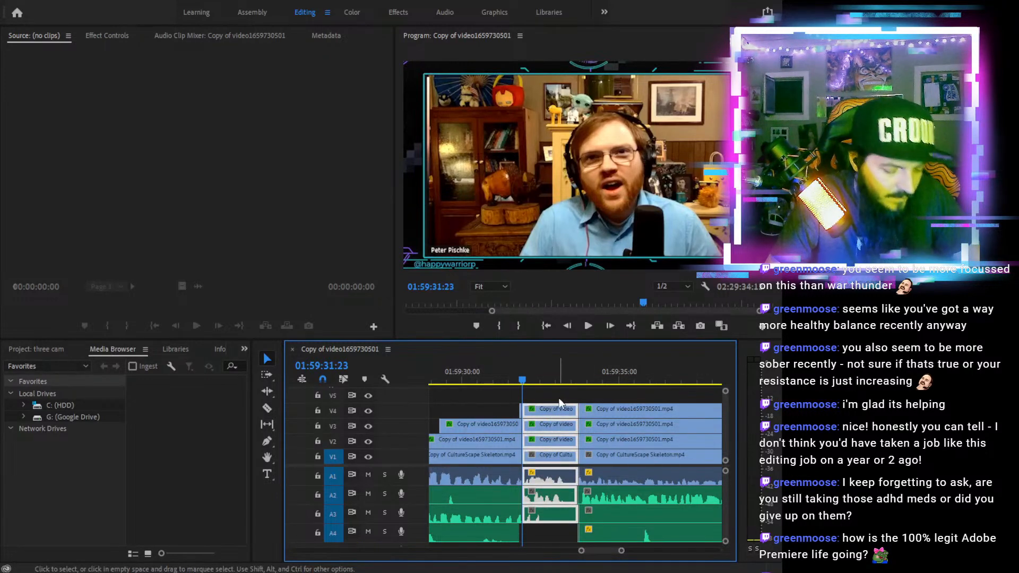
key(Delete)
drag(524, 406, 540, 413)
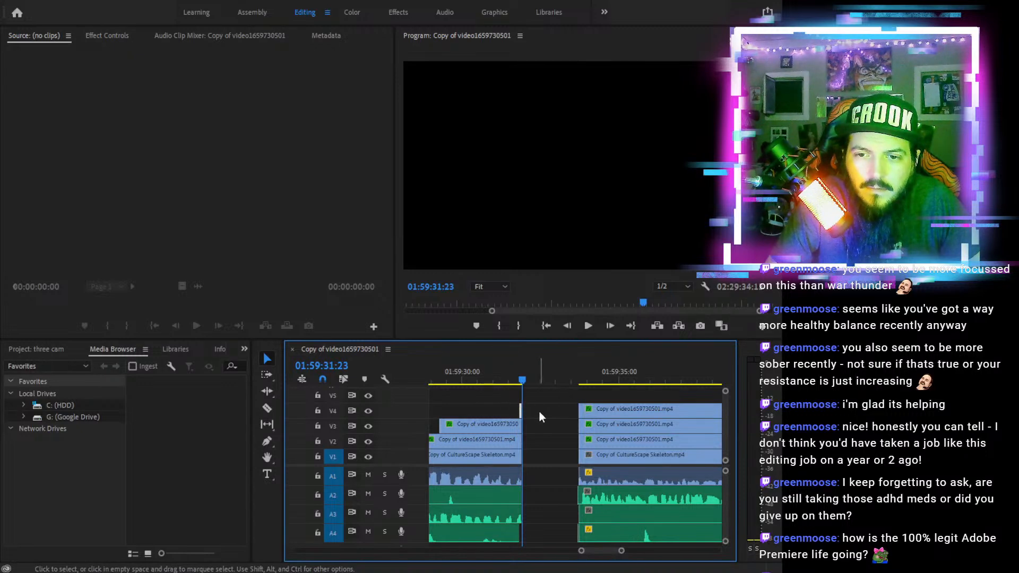
click(539, 492)
key(Delete)
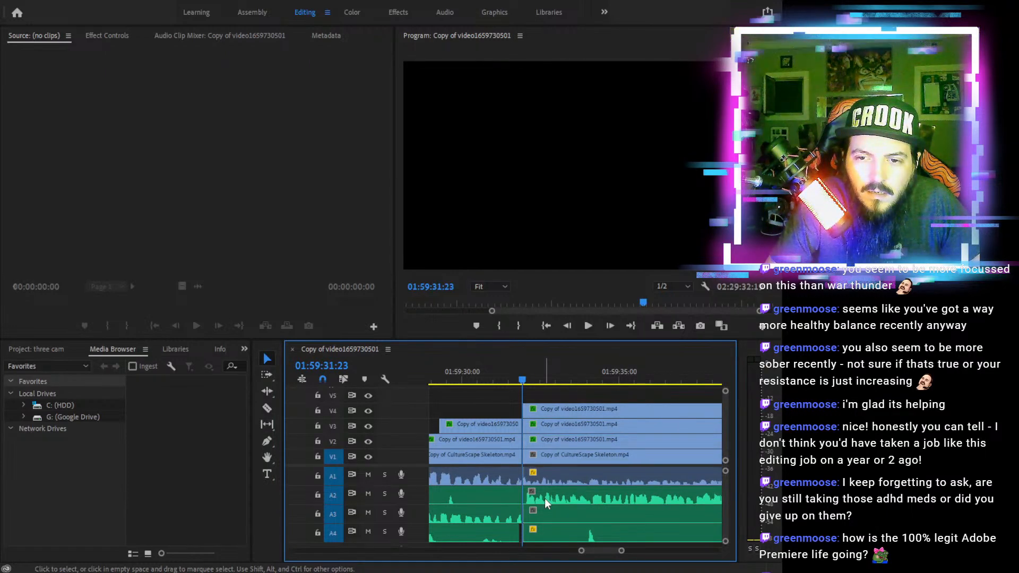
click(487, 380)
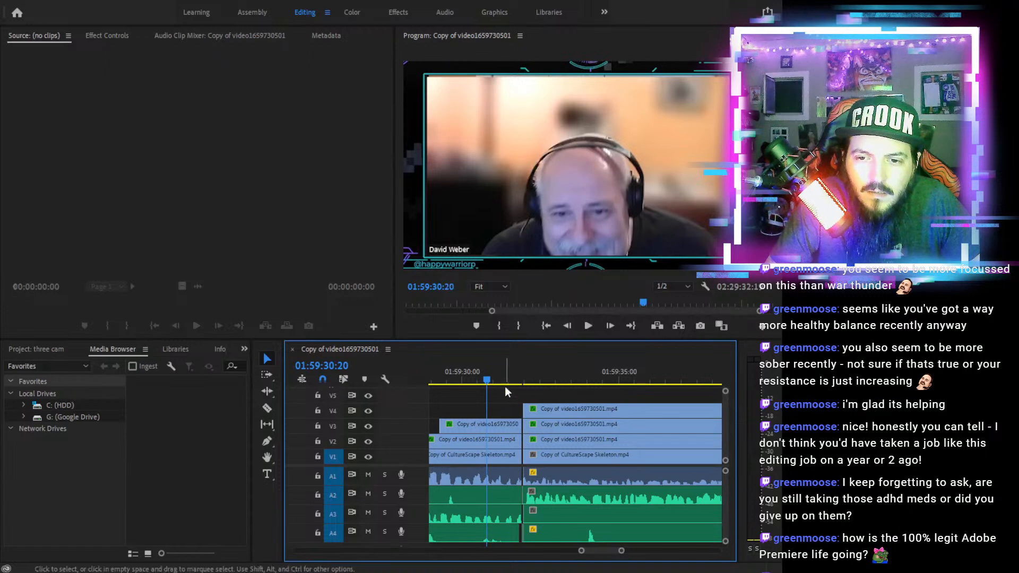
Delete the leftover A2 and A4 slivers after 01:59:31:23 and close the gap across all tracks
click(517, 370)
click(520, 370)
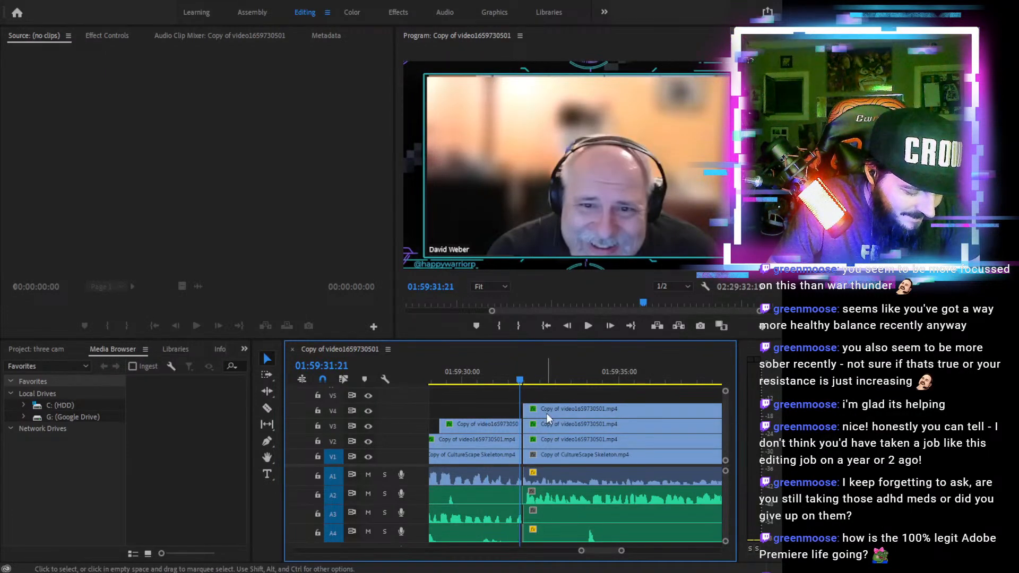
key(=)
key(=)
key(=)
key(=)
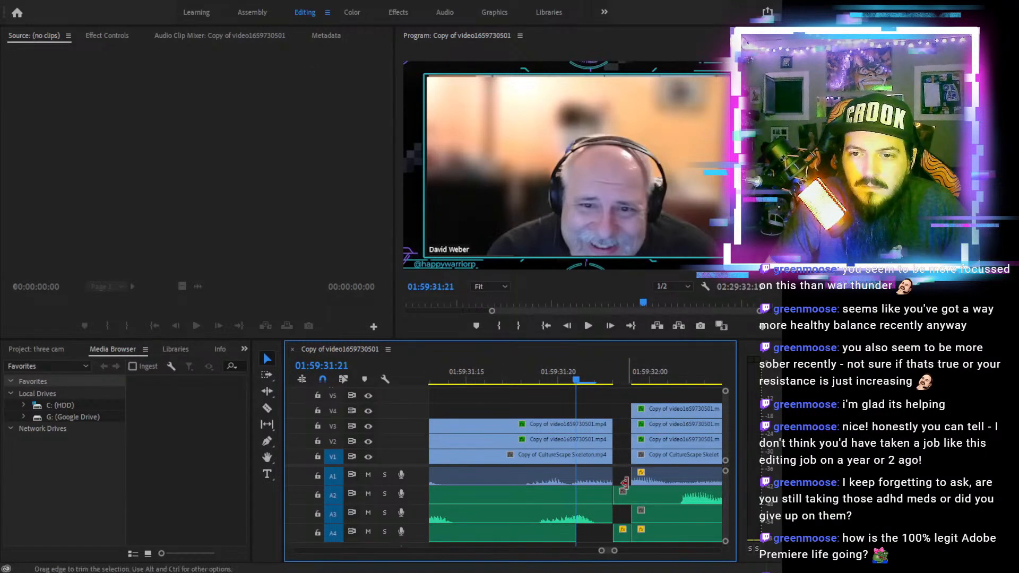
click(619, 380)
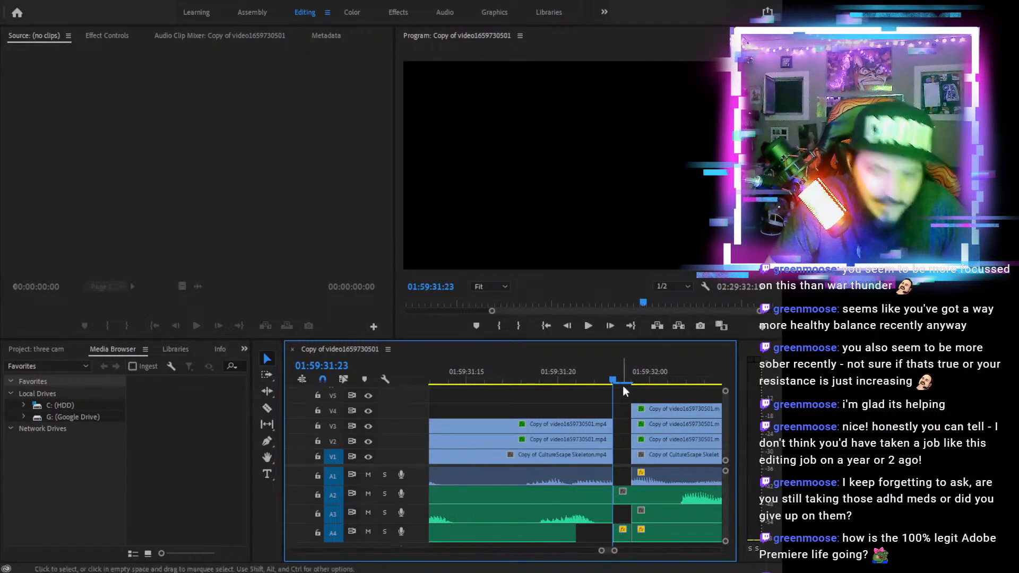
scroll(725, 483, down, 3)
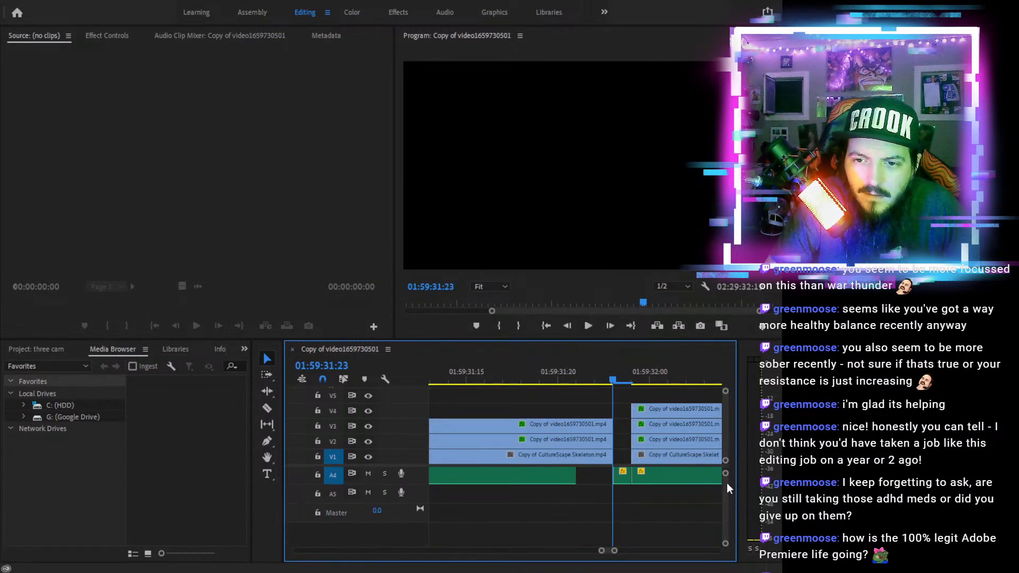
scroll(726, 484, up, 3)
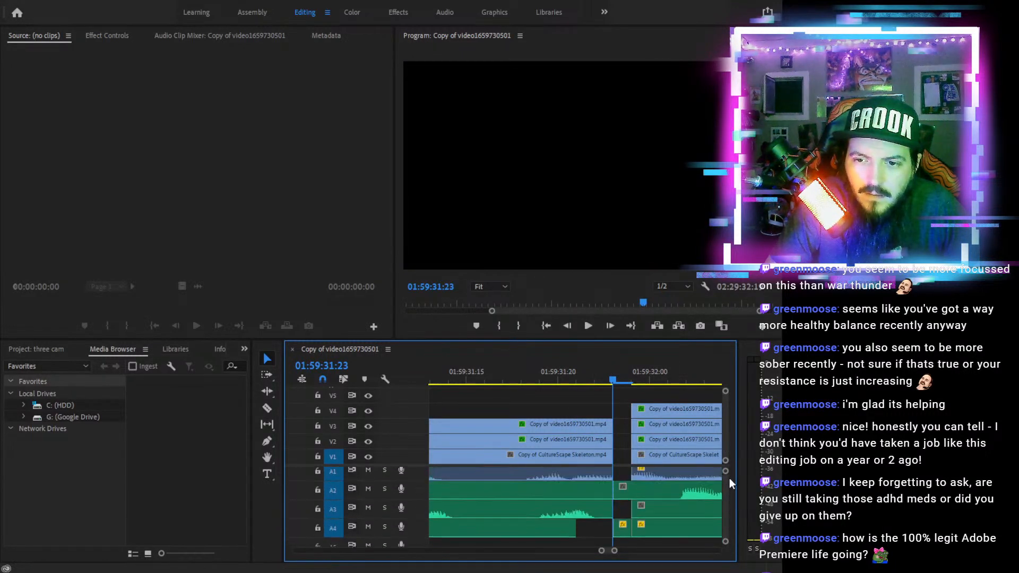
drag(617, 487, 627, 487)
scroll(606, 457, up, 2)
scroll(606, 457, down, 2)
mouse_move(724, 481)
mouse_down()
mouse_move(728, 488)
mouse_move(729, 474)
mouse_up()
click(622, 527)
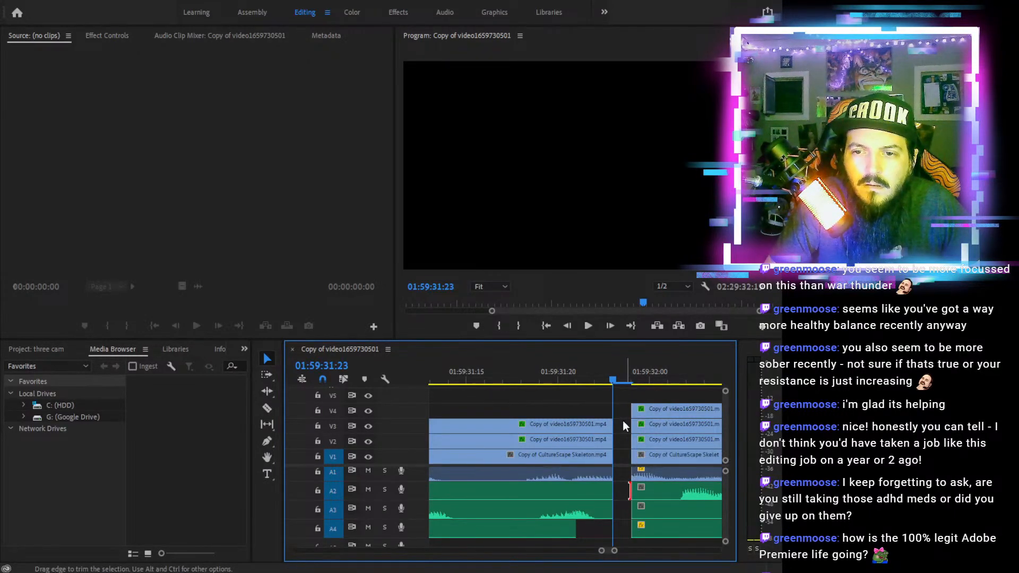
key(Delete)
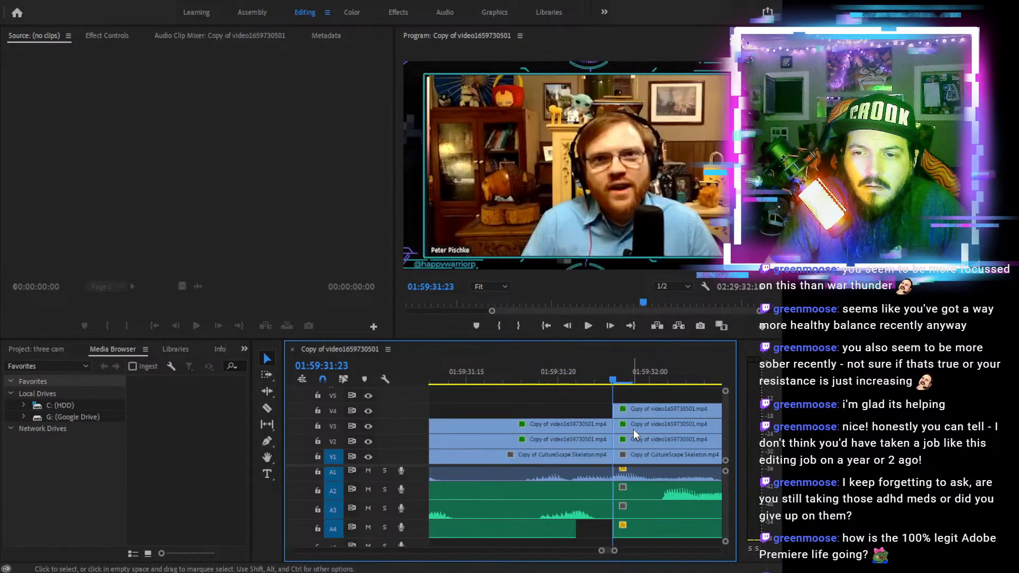
Play the sequence from 01:59:31:15 to review the cut at 01:59:31:23
click(590, 374)
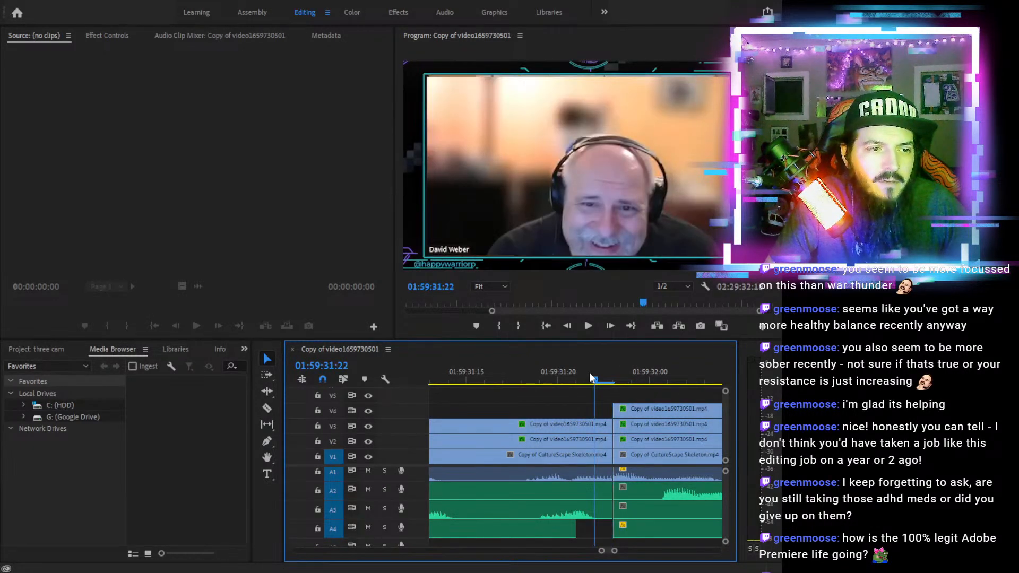
click(560, 368)
key(minus)
key(minus)
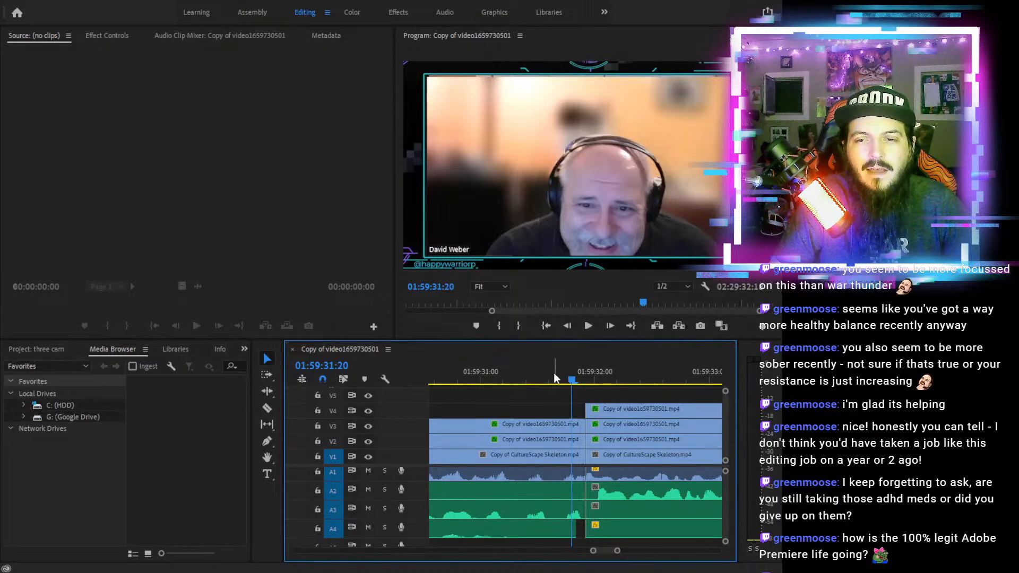
key(shift+Left)
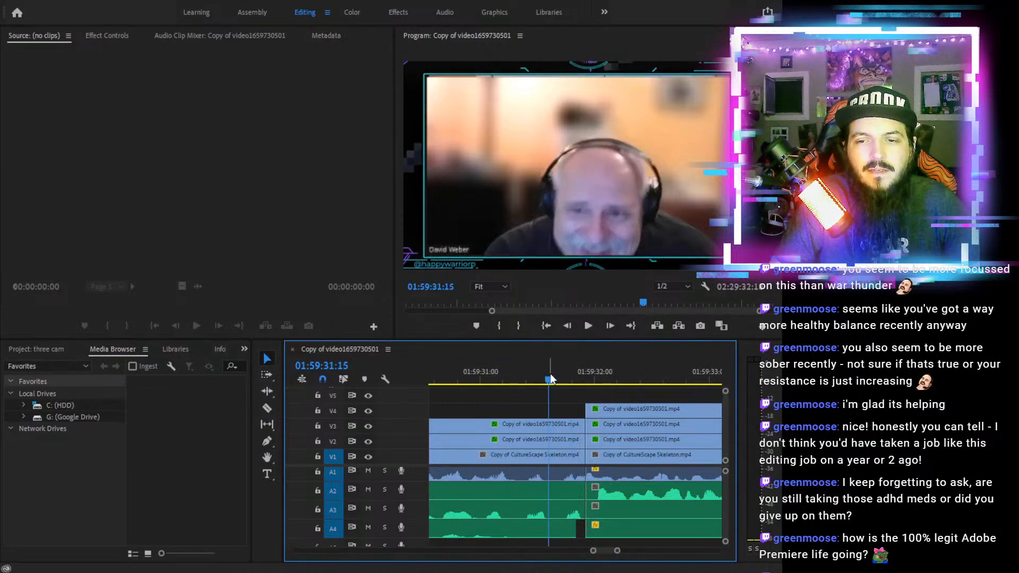
click(588, 326)
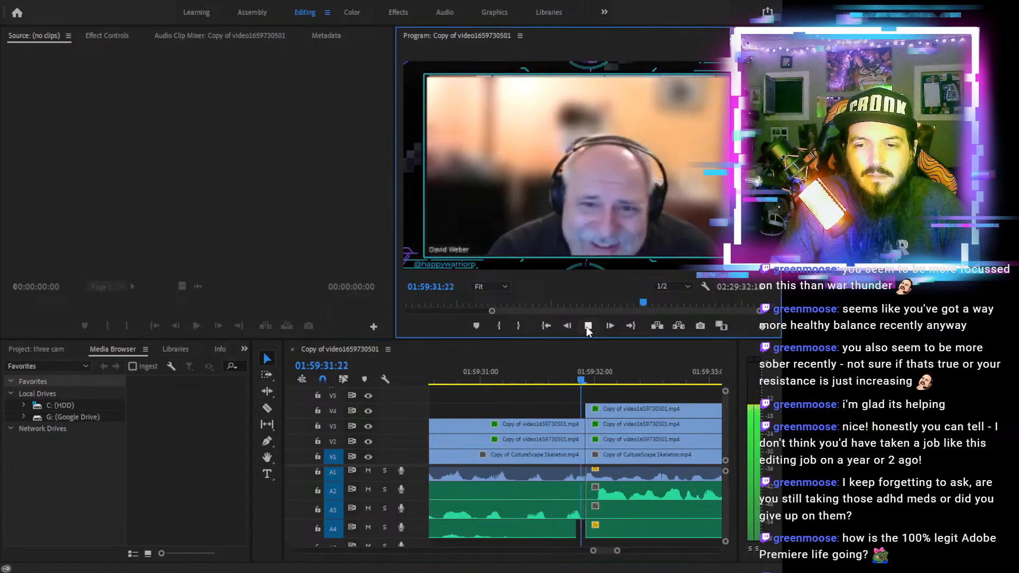
Replay the cut from 01:59:31:03 and trim the start of the following A4 clip to about 01:59:34:14
click(511, 373)
mouse_move(511, 372)
mouse_down()
mouse_move(475, 372)
mouse_move(496, 373)
mouse_up()
key(minus)
key(minus)
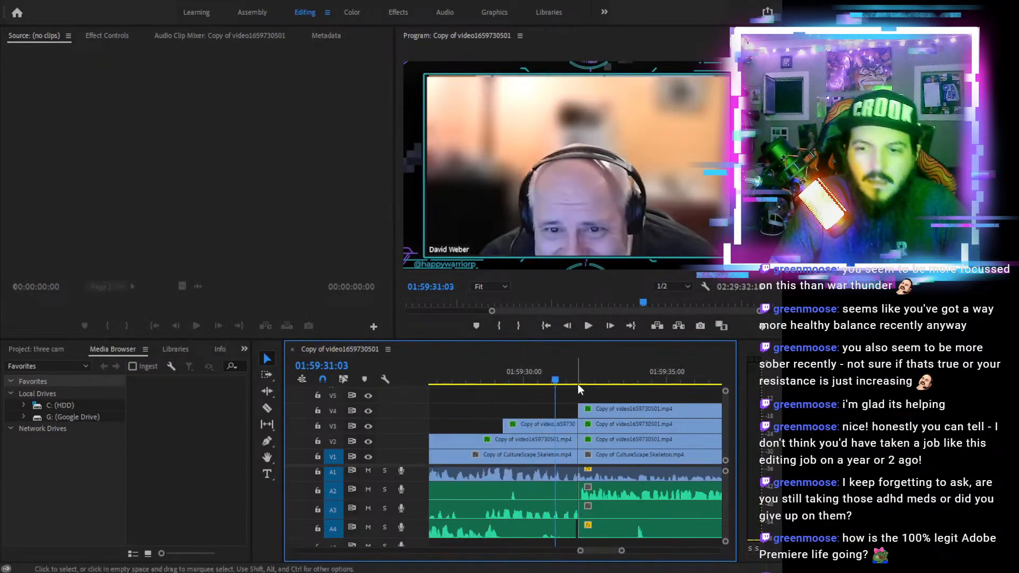
click(588, 326)
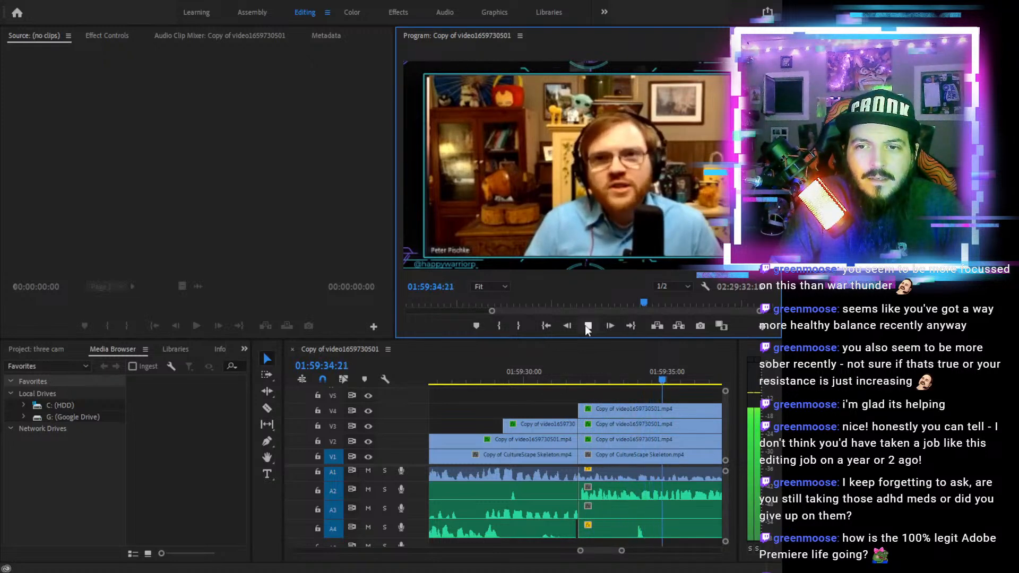
click(588, 325)
drag(580, 526, 653, 527)
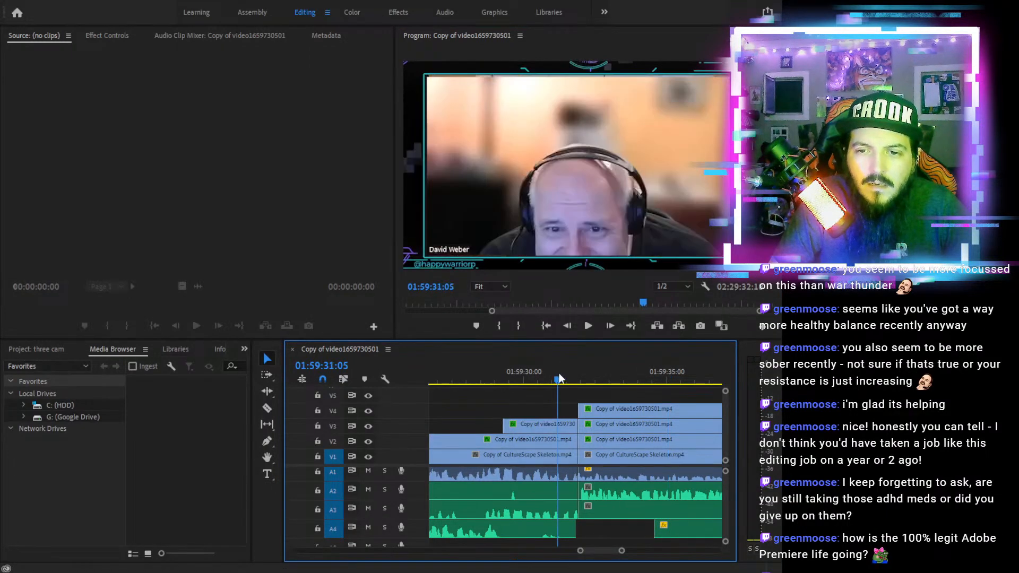
Play the sequence on to 01:59:42:20 and split the V3 and V4 clips there
click(578, 326)
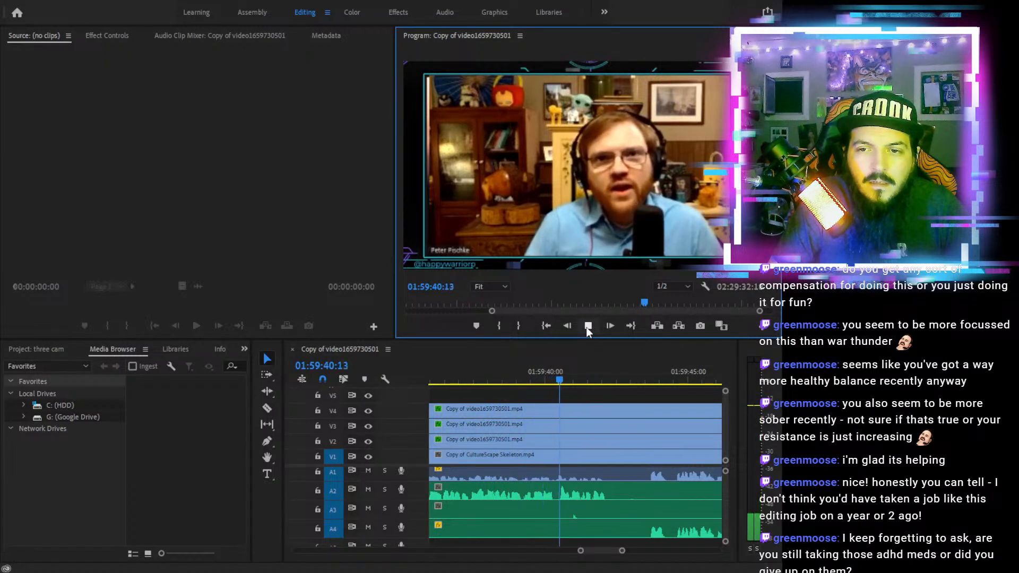
click(587, 326)
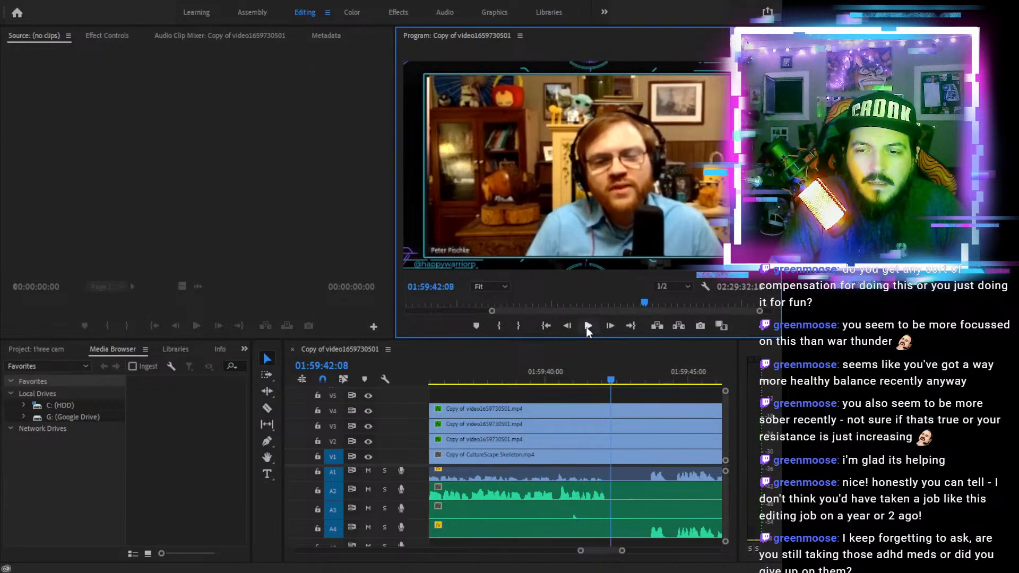
click(590, 326)
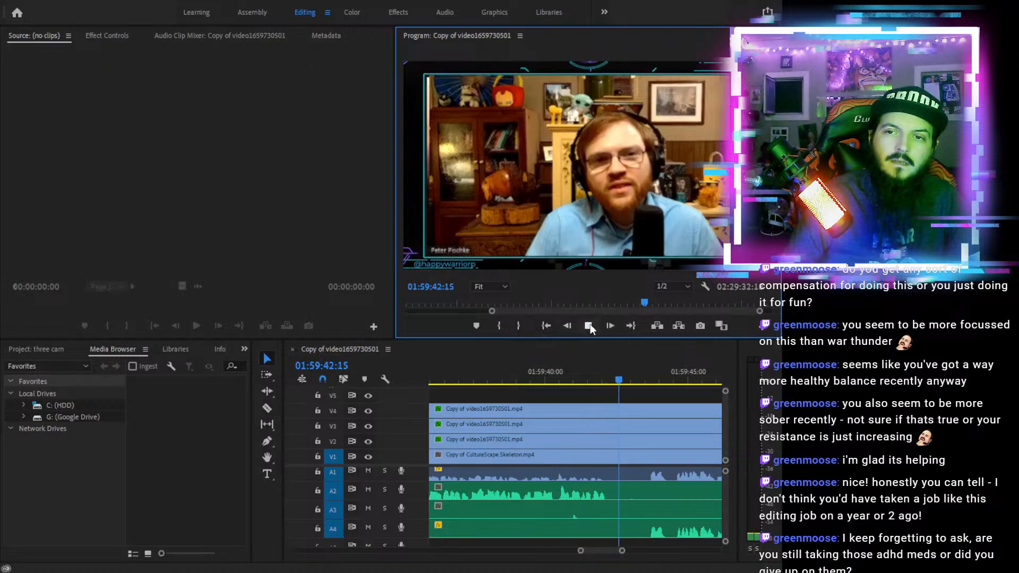
click(590, 326)
key(c)
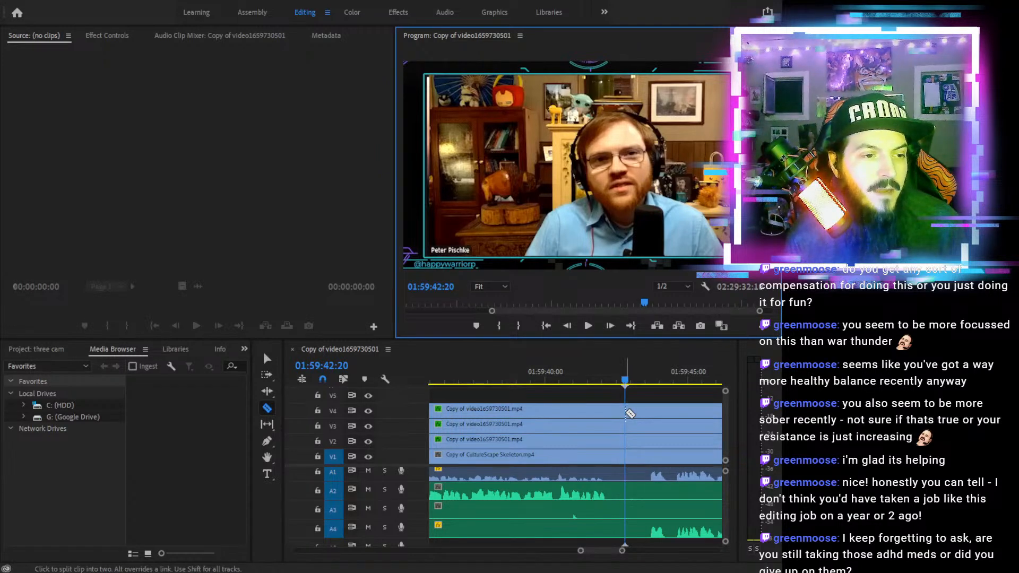
click(629, 412)
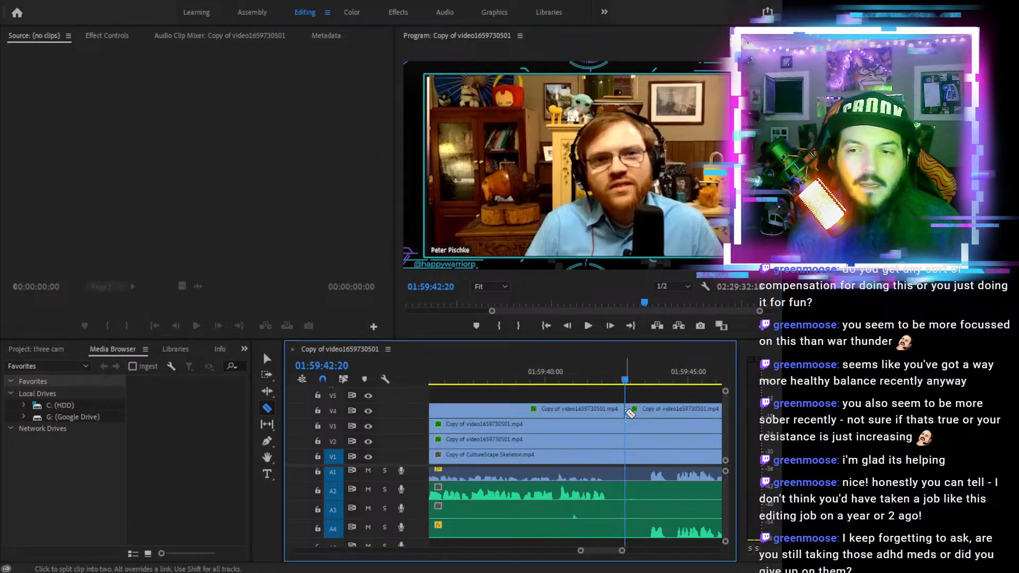
click(626, 425)
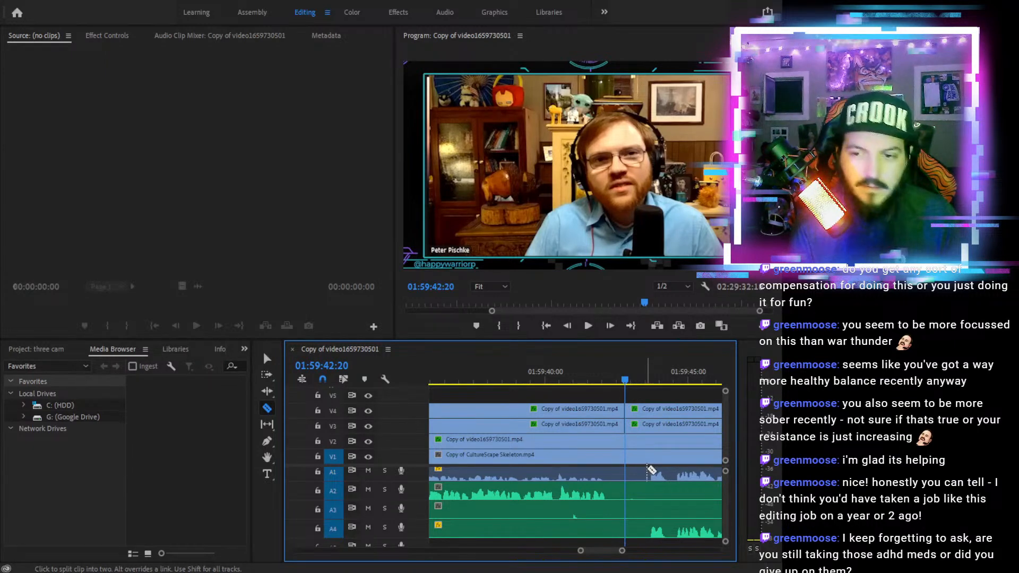
Split the V3 and V4 clips at 01:59:47:20 and delete their segments between 01:59:42:20 and 01:59:47:20
key(minus)
key(minus)
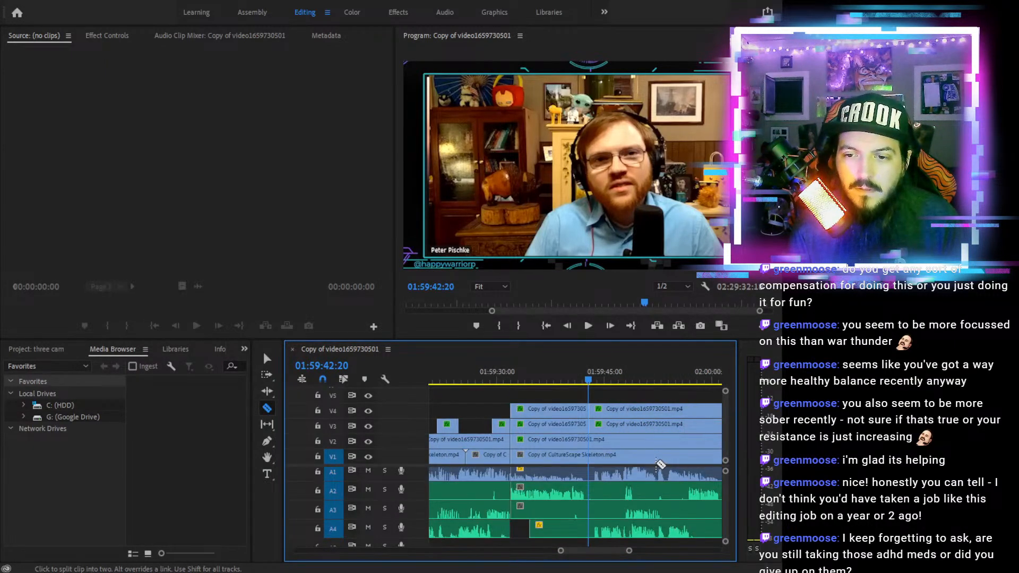
click(625, 379)
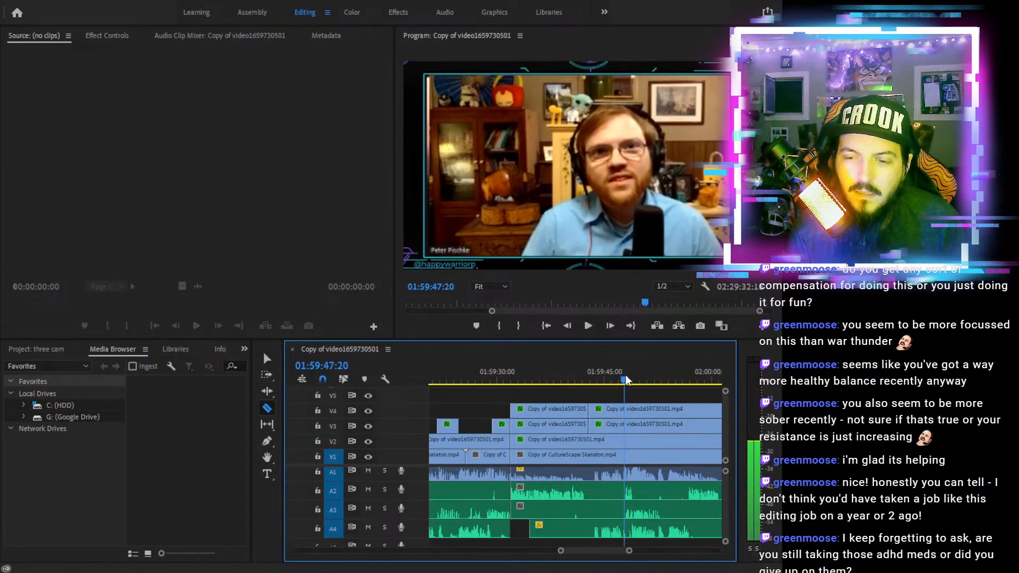
click(626, 409)
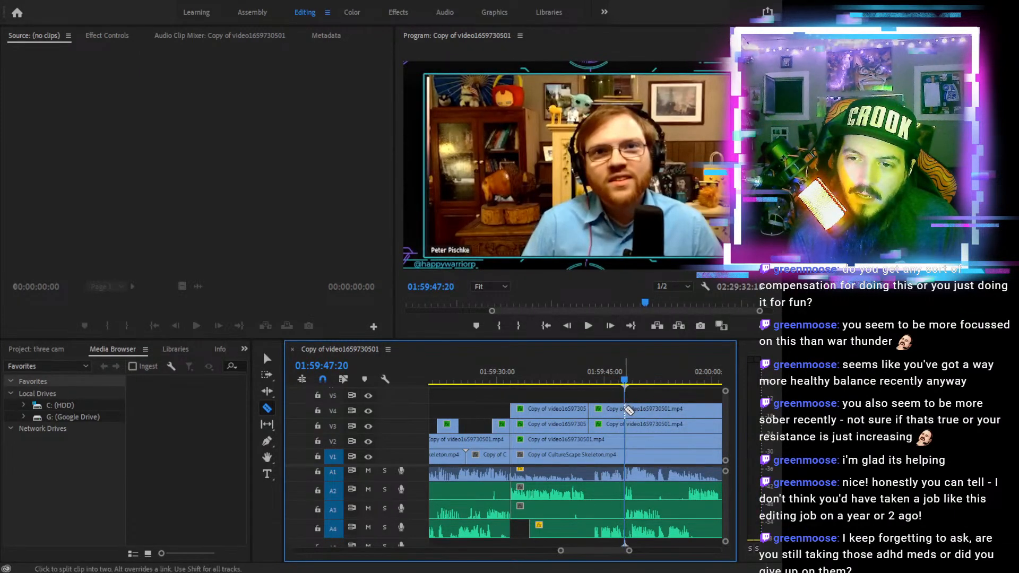
click(626, 424)
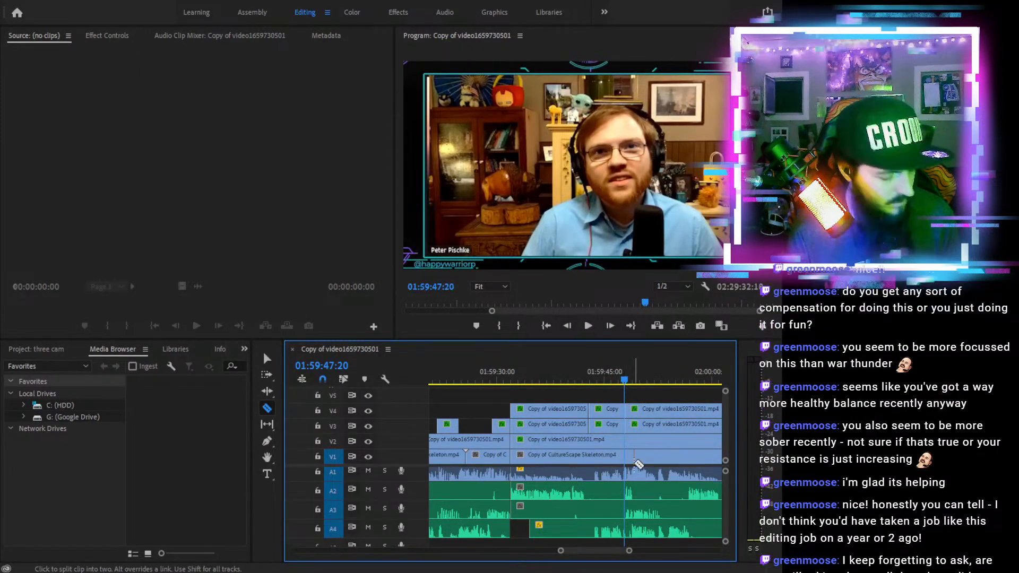
key(v)
drag(608, 399, 613, 429)
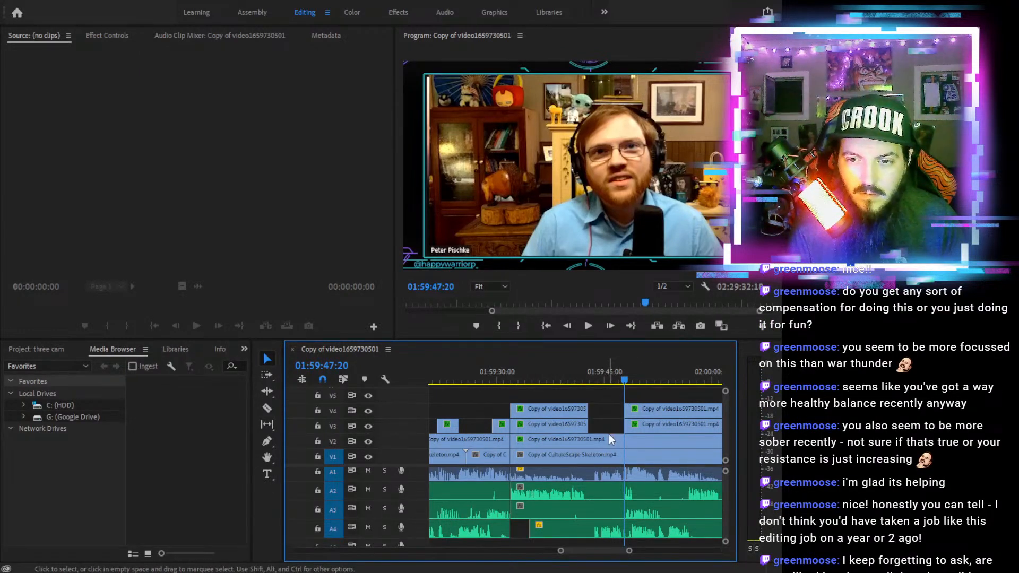
Play the sequence from about 01:59:42 to about 02:00:11 to review the camera switches
click(584, 380)
click(580, 328)
key(space)
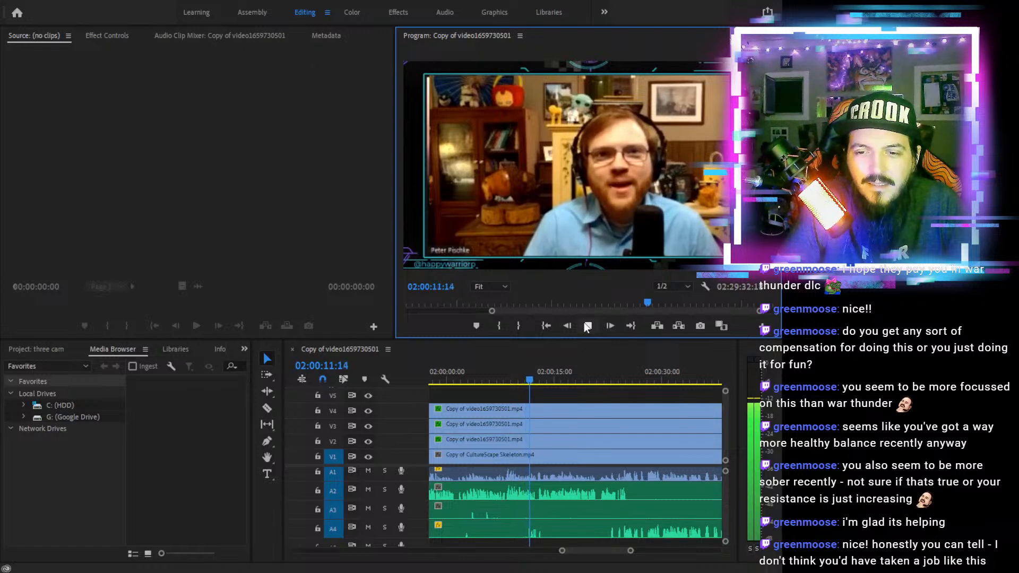
drag(535, 379, 444, 390)
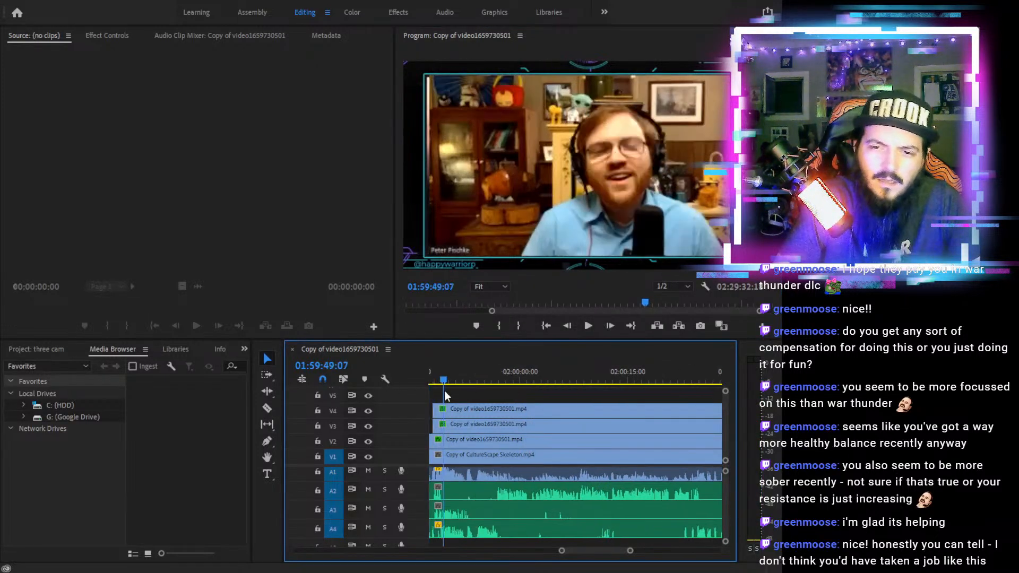
Replay the section leading up to the camera switch and trim the ends of the V3 and V4 clips back to 01:59:42:12
key(minus)
key(minus)
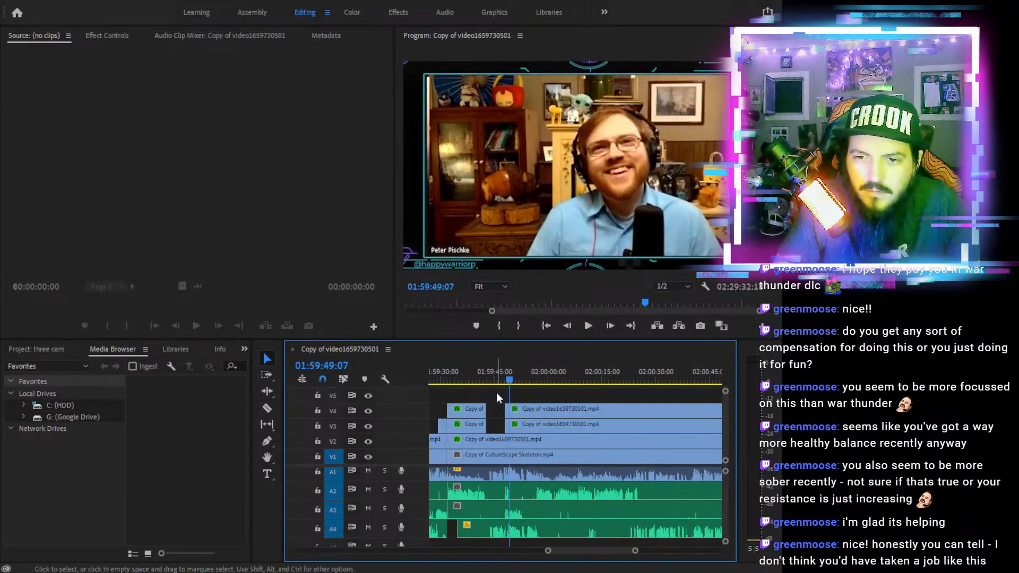
click(527, 378)
key(equal)
key(equal)
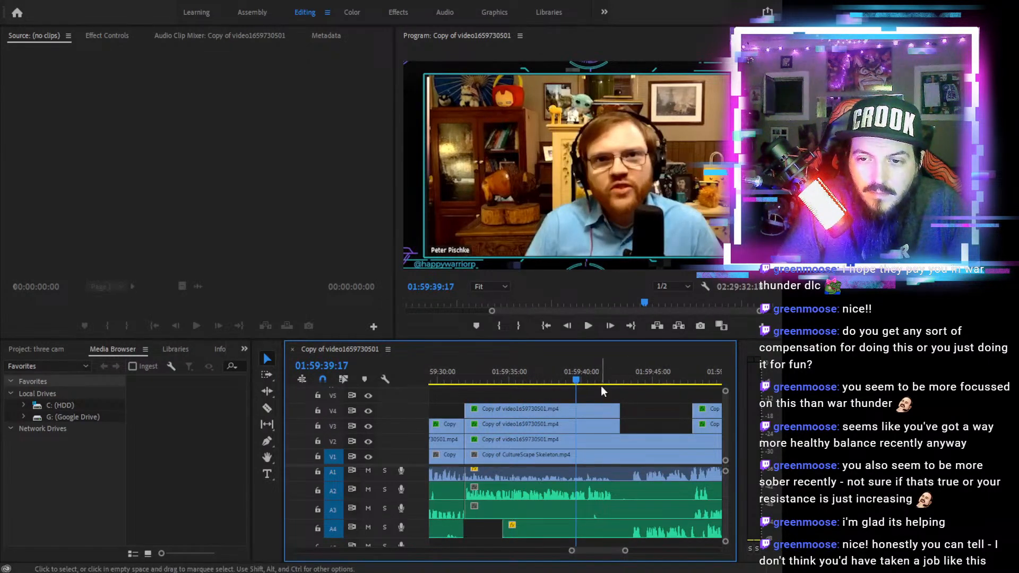
click(560, 378)
drag(562, 378, 530, 374)
click(592, 329)
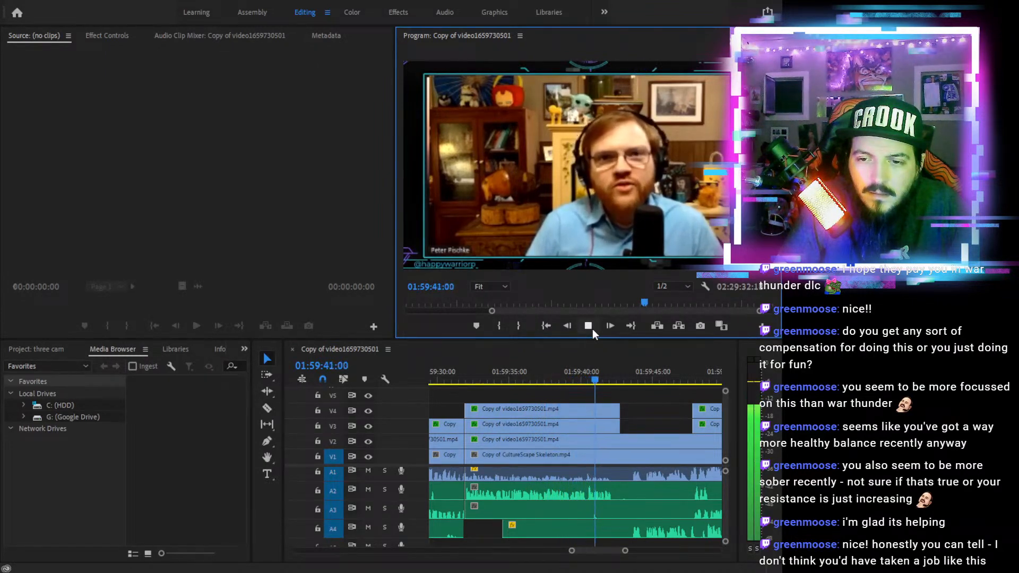
click(591, 328)
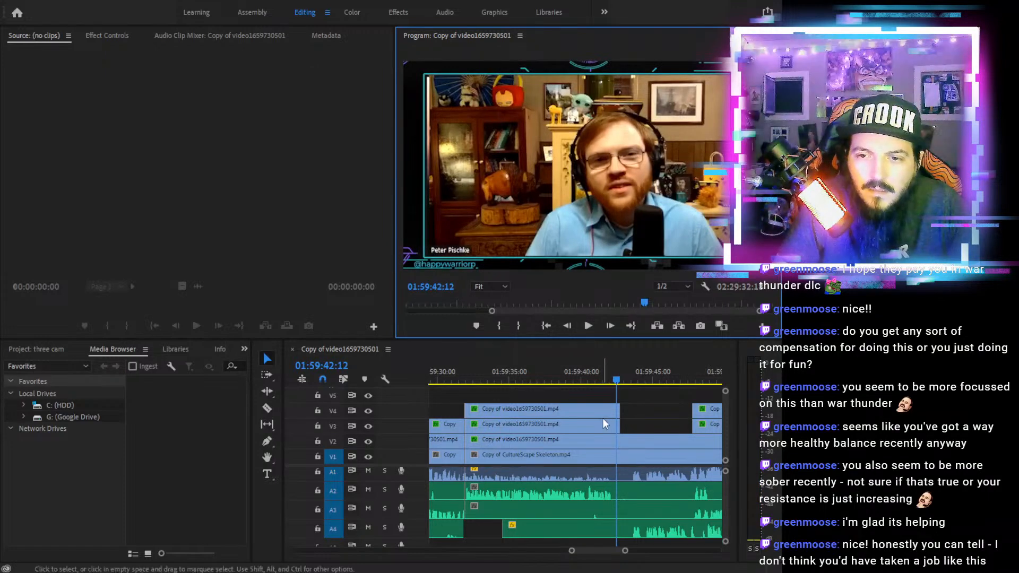
drag(614, 407, 615, 424)
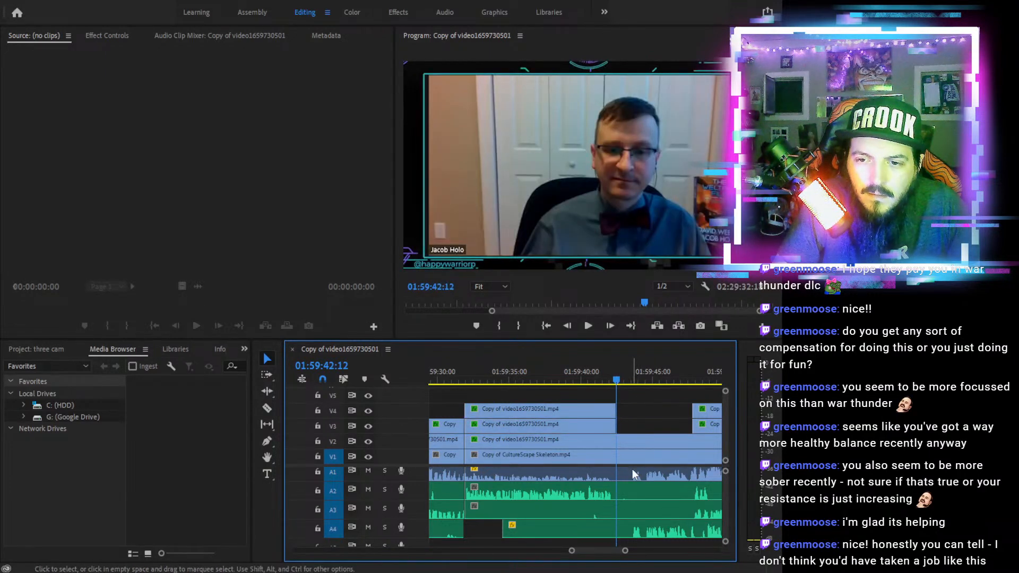
Split the clips on V1, V2 and A1 to A4 at 01:59:42:12
key(c)
click(617, 440)
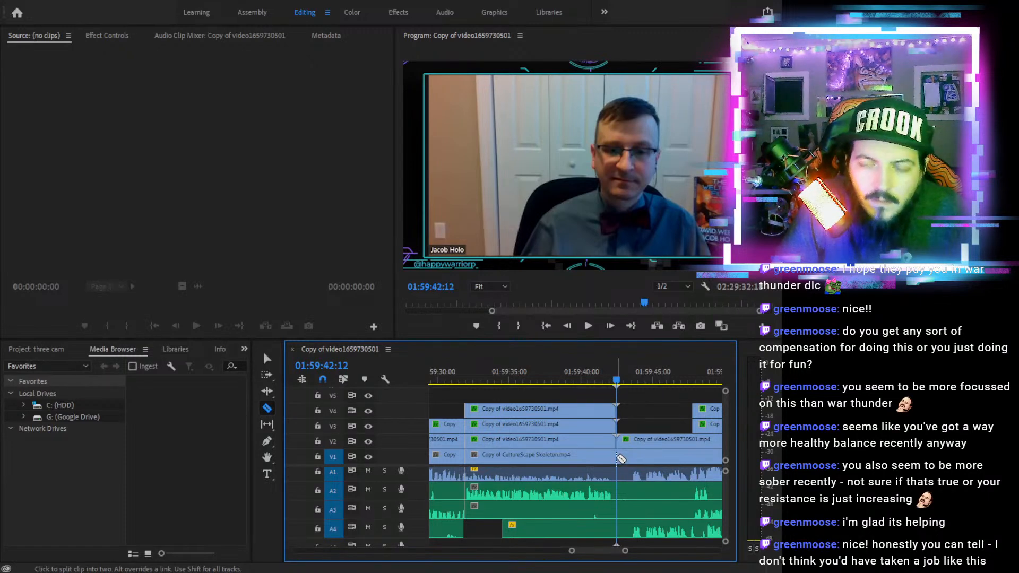
click(617, 455)
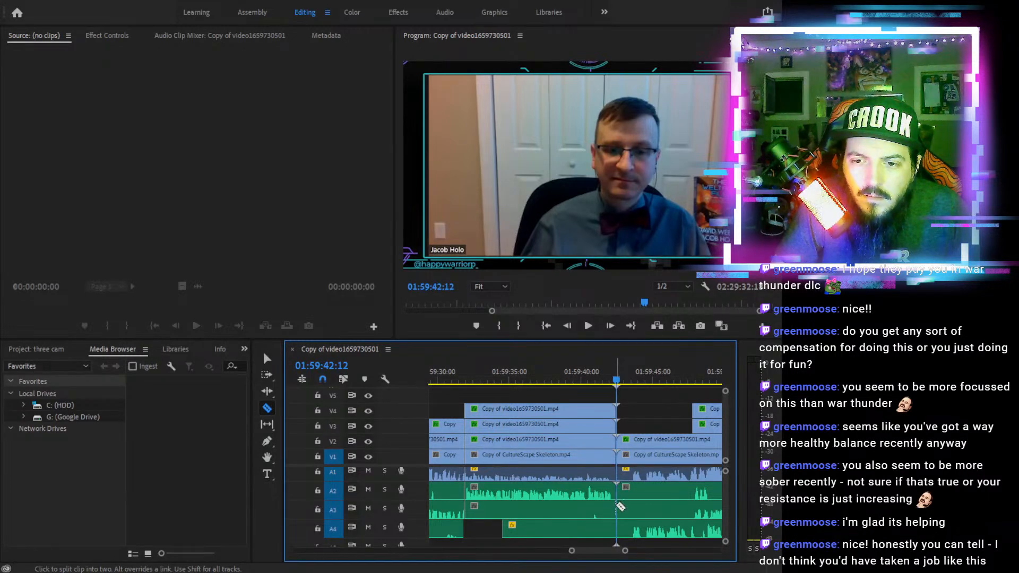
click(617, 508)
click(618, 526)
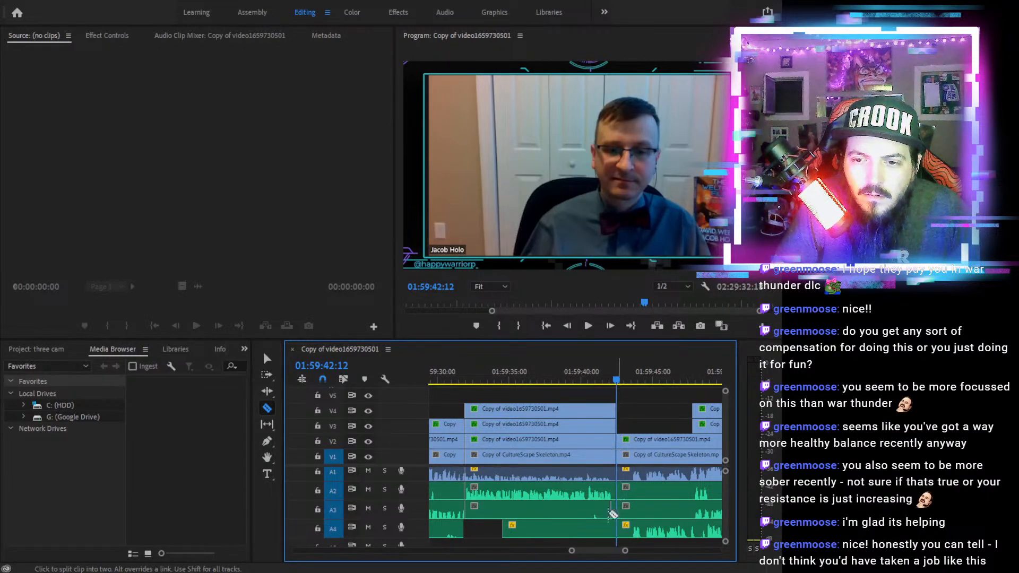
Replay the start of the clips after the cut at 01:59:42:12 and set the playhead at 01:59:43:08
click(588, 326)
click(588, 326)
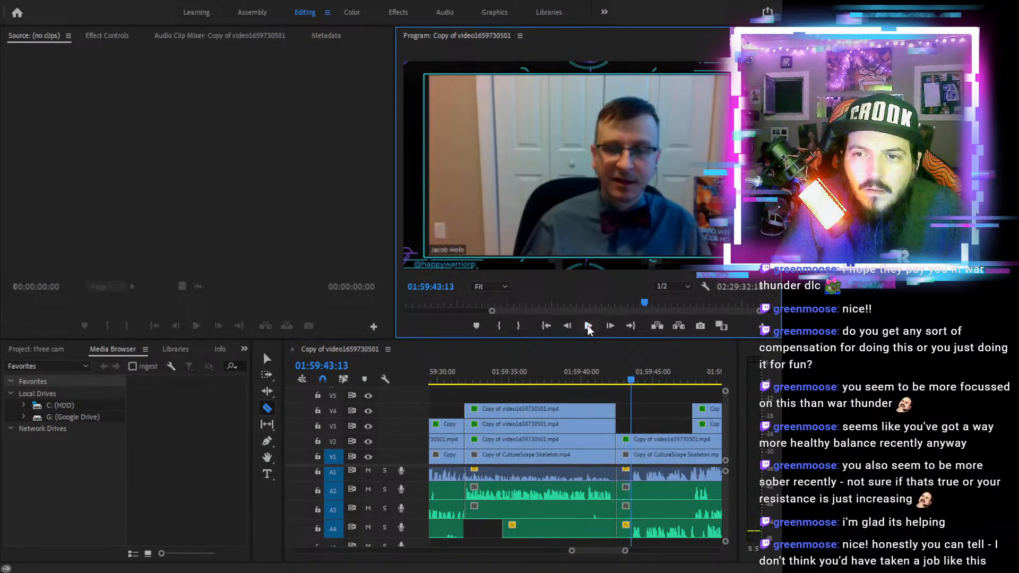
click(588, 326)
click(588, 326)
drag(638, 386, 618, 383)
click(587, 325)
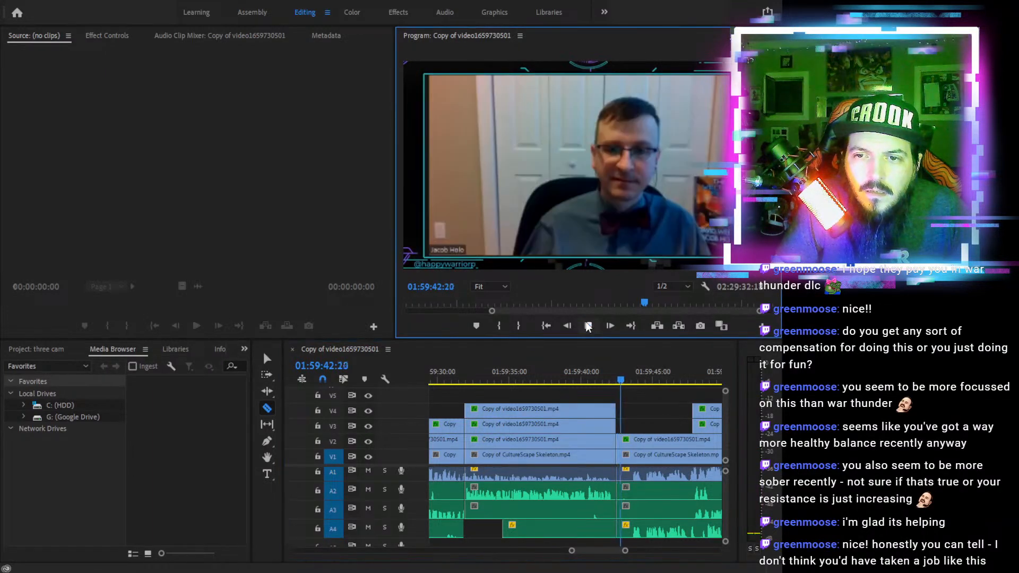
click(588, 326)
drag(637, 383, 628, 383)
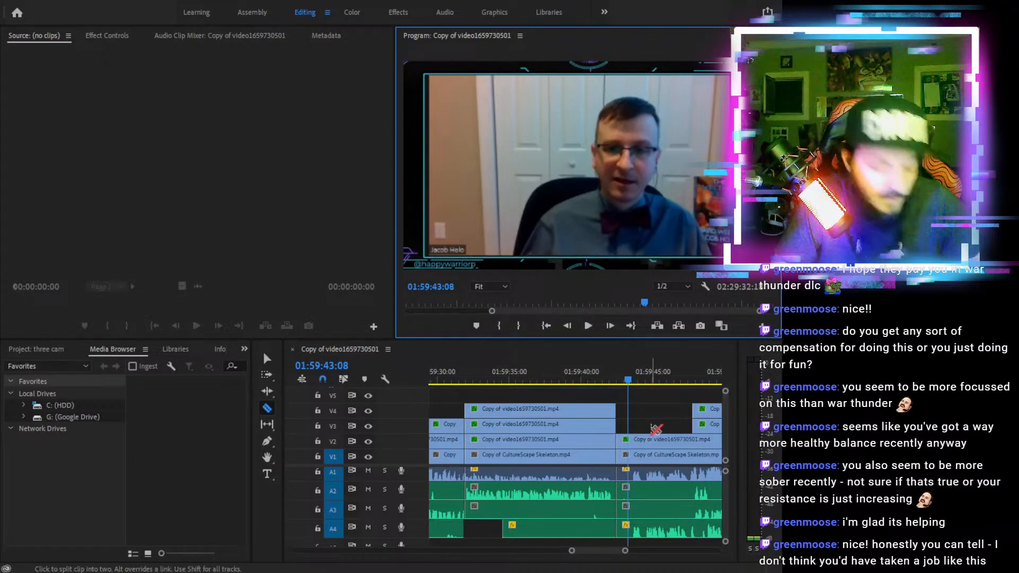
Split the clips on V1, V2 and A1 to A4 at 01:59:43:08
key(equal)
key(equal)
key(equal)
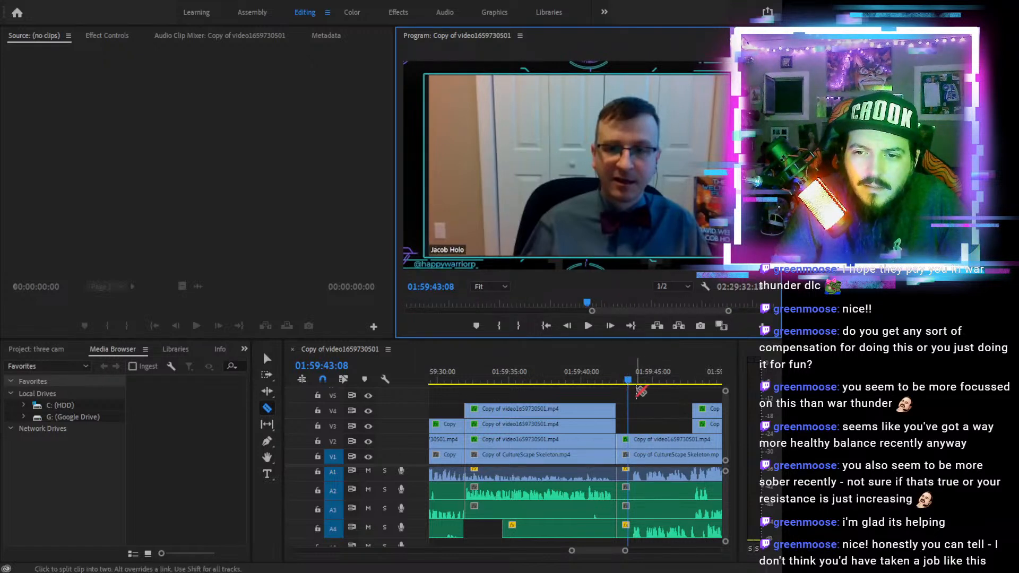
click(640, 391)
key(equal)
key(equal)
key(equal)
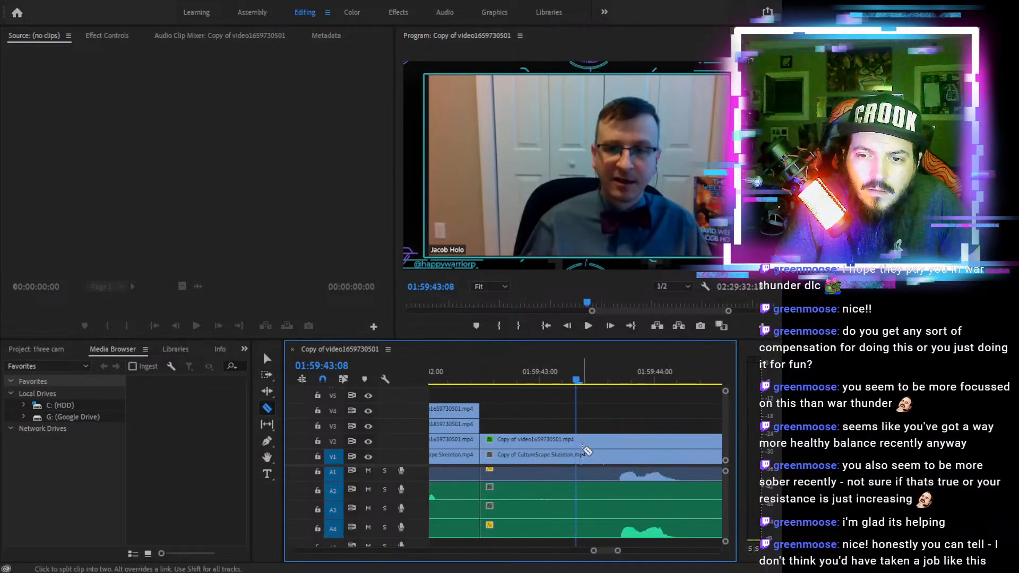
click(575, 440)
click(576, 455)
click(576, 470)
click(576, 487)
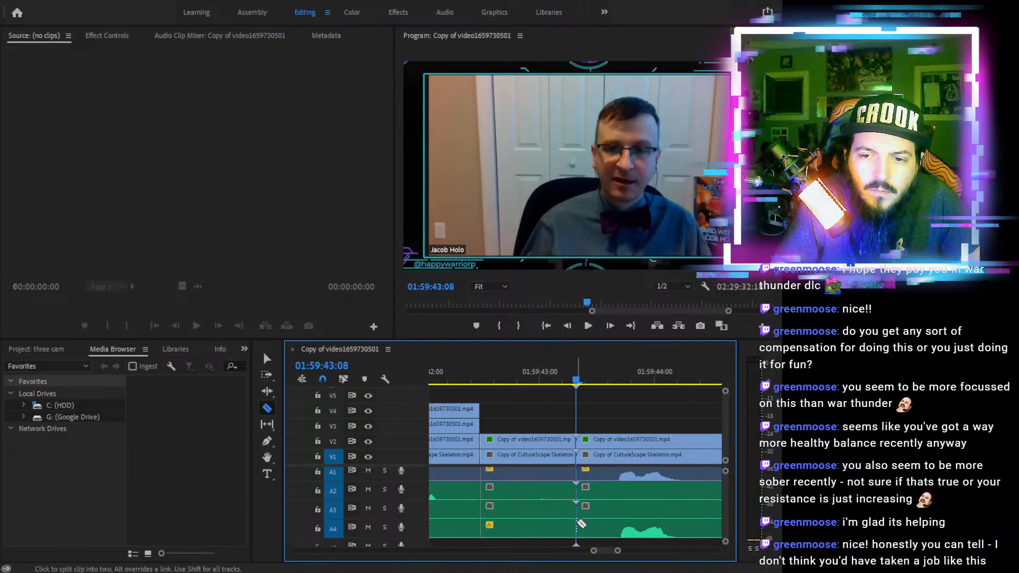
Delete the V1, V2 and A1 to A4 segments between 01:59:42:12 and 01:59:43:08 and close the gap they leave
key(v)
drag(510, 402, 528, 535)
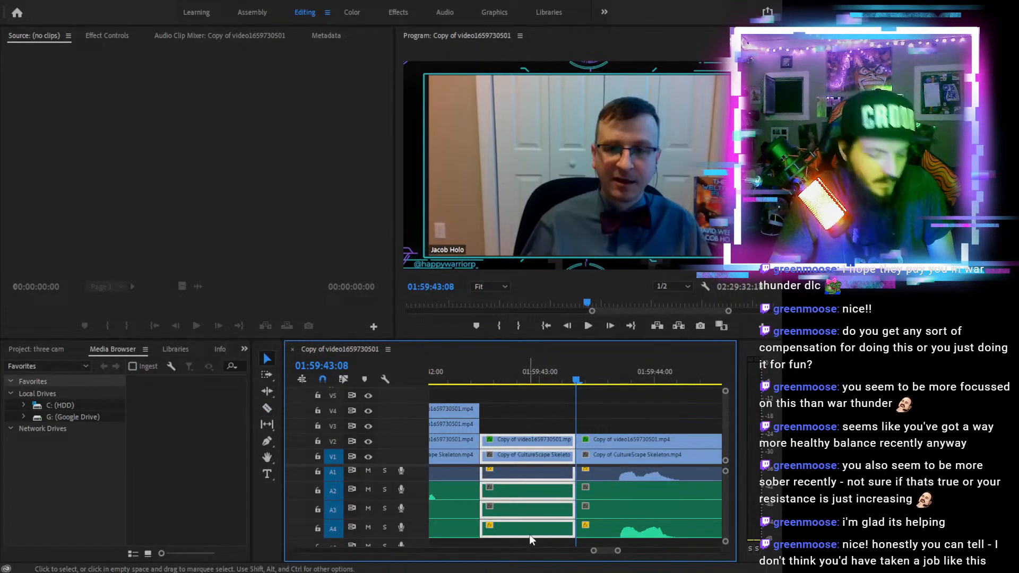
key(Delete)
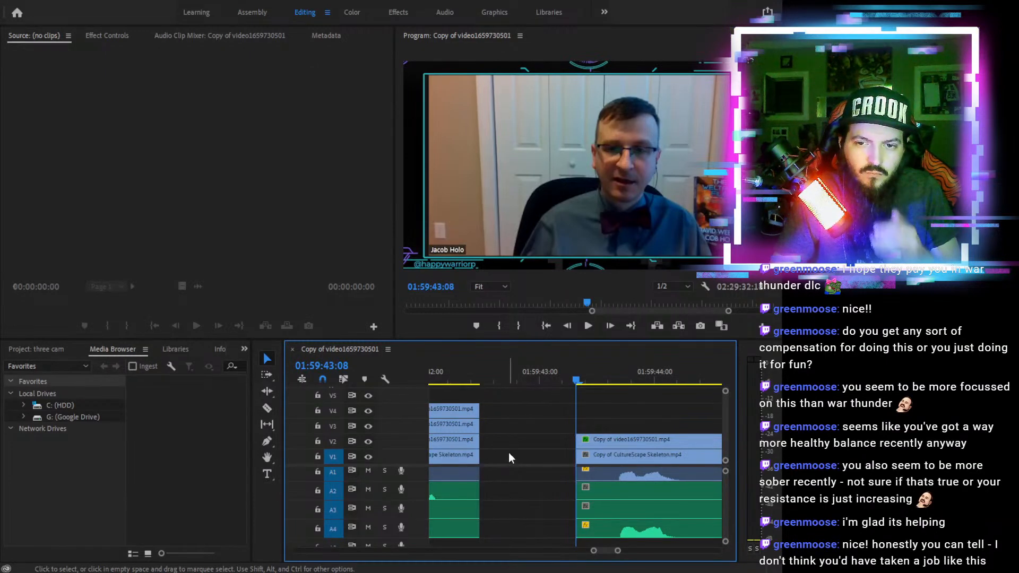
click(508, 452)
key(Delete)
Play through the closed cut, split the V4 clip at 01:59:48:05 and trim the following segment's start to about 01:59:56
click(452, 371)
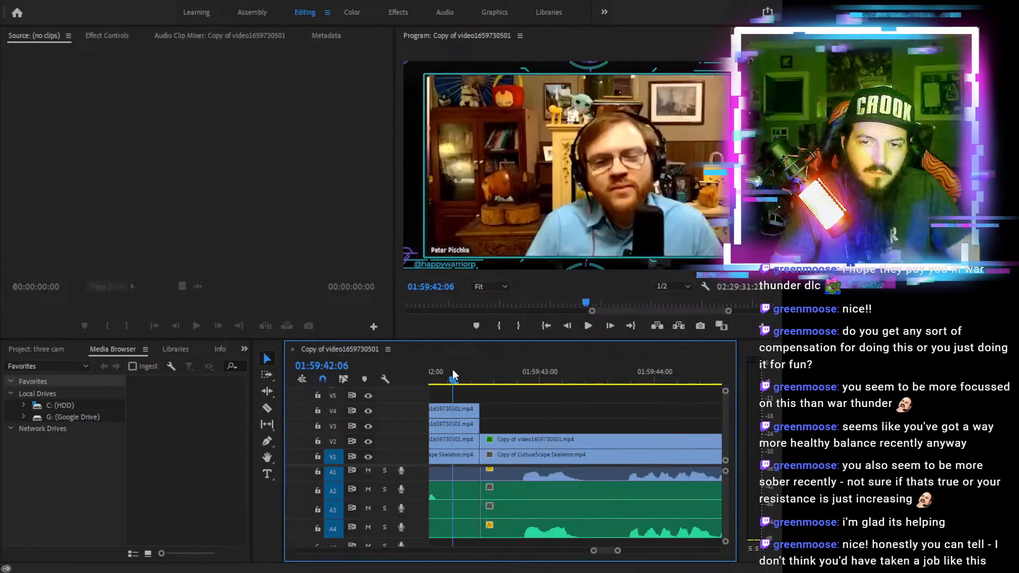
key(minus)
key(minus)
click(509, 373)
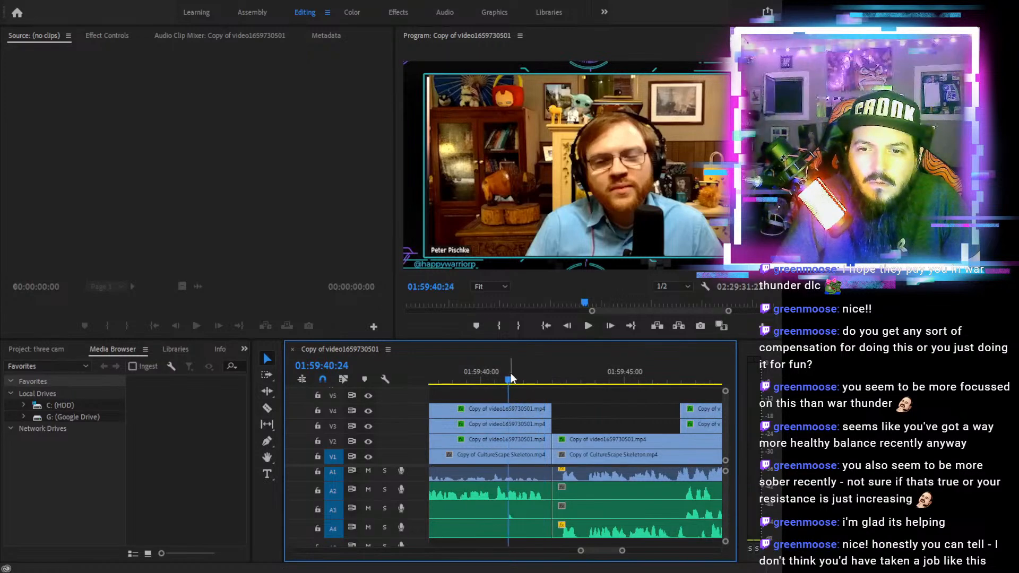
click(588, 326)
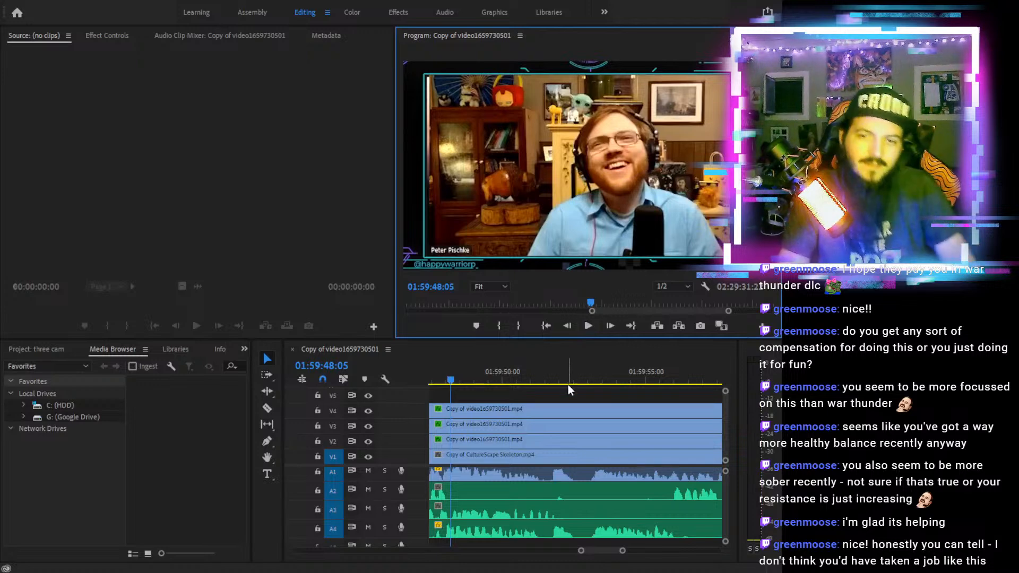
key(c)
click(455, 410)
key(v)
drag(452, 409, 668, 449)
Split the V3 clip at 01:59:50:08 and trim the following segment's start to line up with the V4 clip above
click(587, 327)
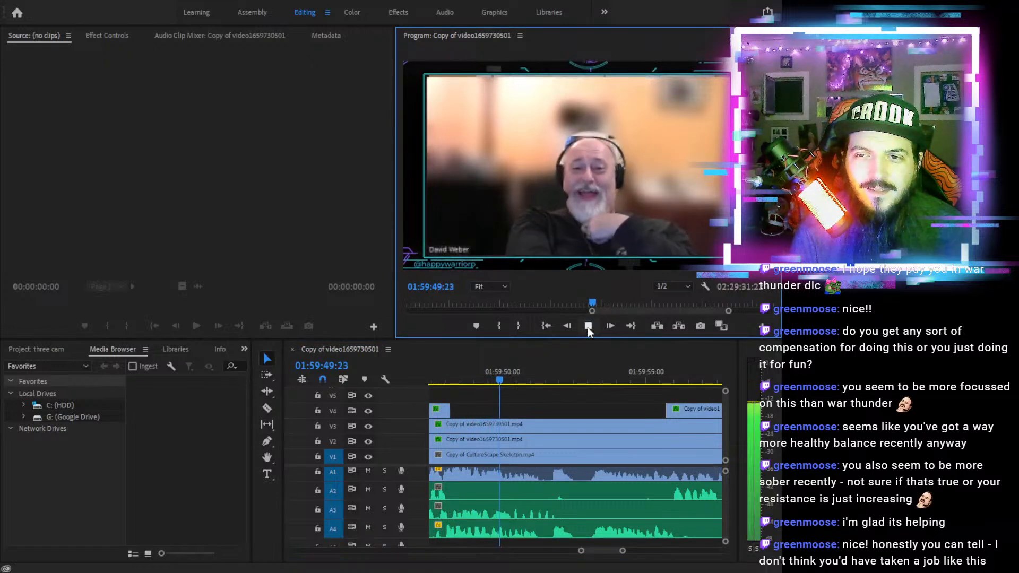
click(588, 327)
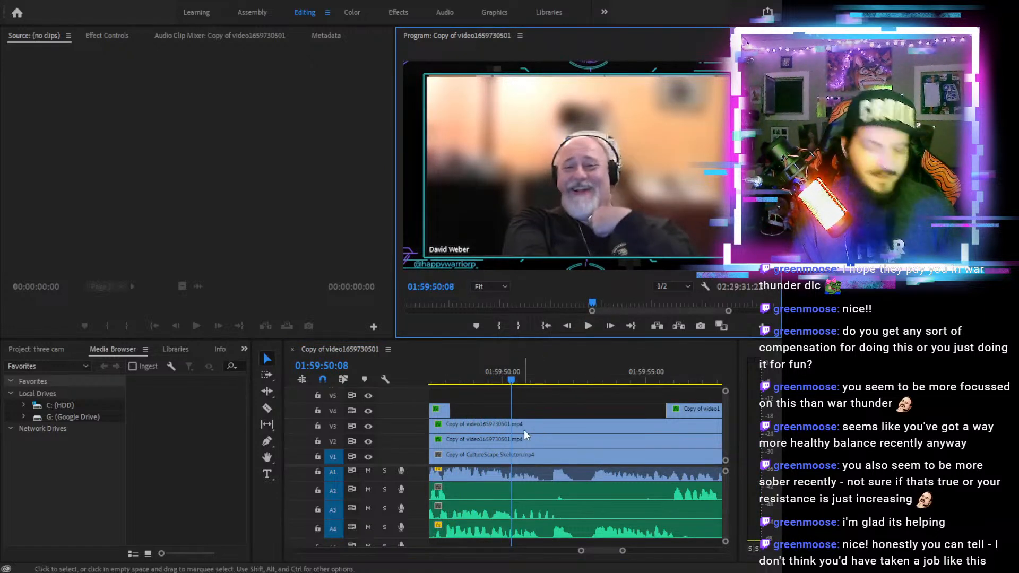
key(c)
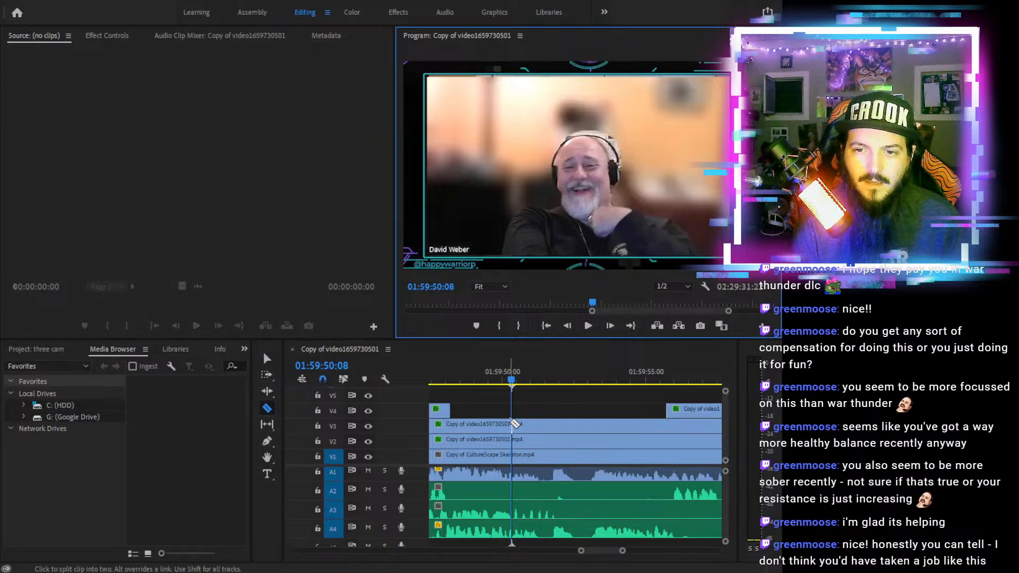
click(513, 423)
key(v)
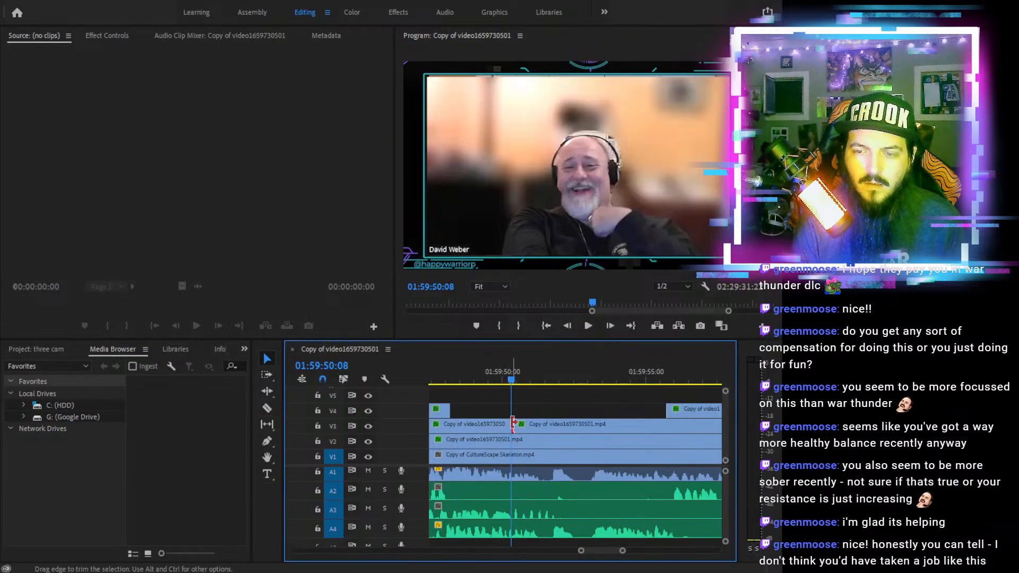
drag(513, 423, 667, 426)
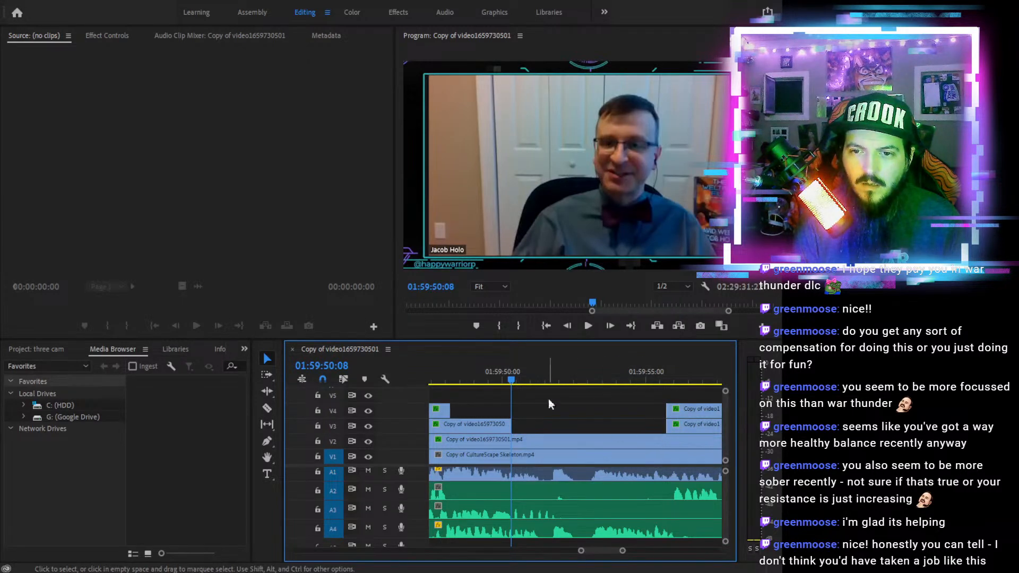
Play the sequence from about 01:59:46 to about 02:00:11 to review the camera switches
click(474, 364)
scroll(484, 366, down, 3)
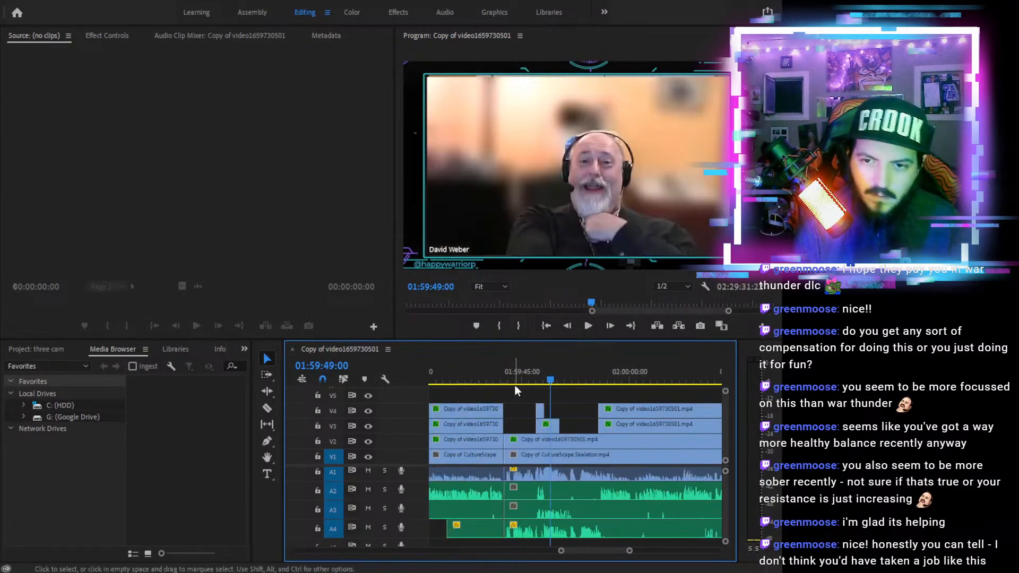
click(527, 372)
click(586, 326)
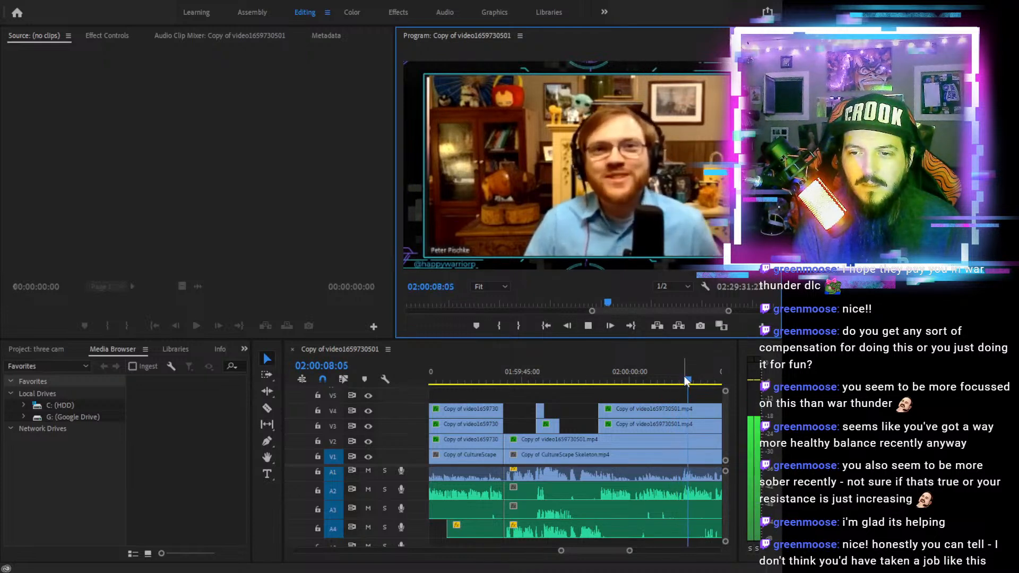
drag(688, 378, 600, 383)
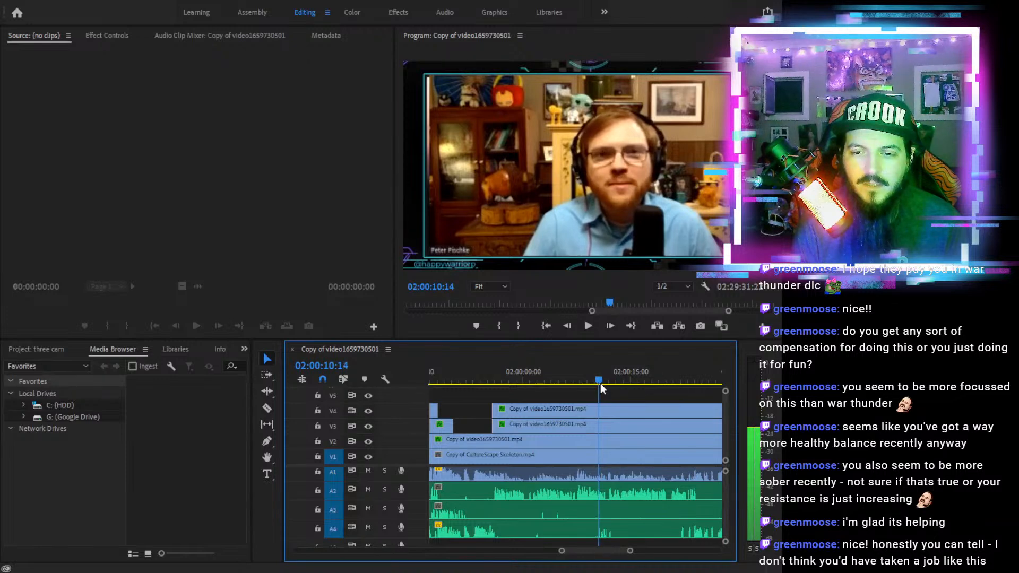
click(588, 325)
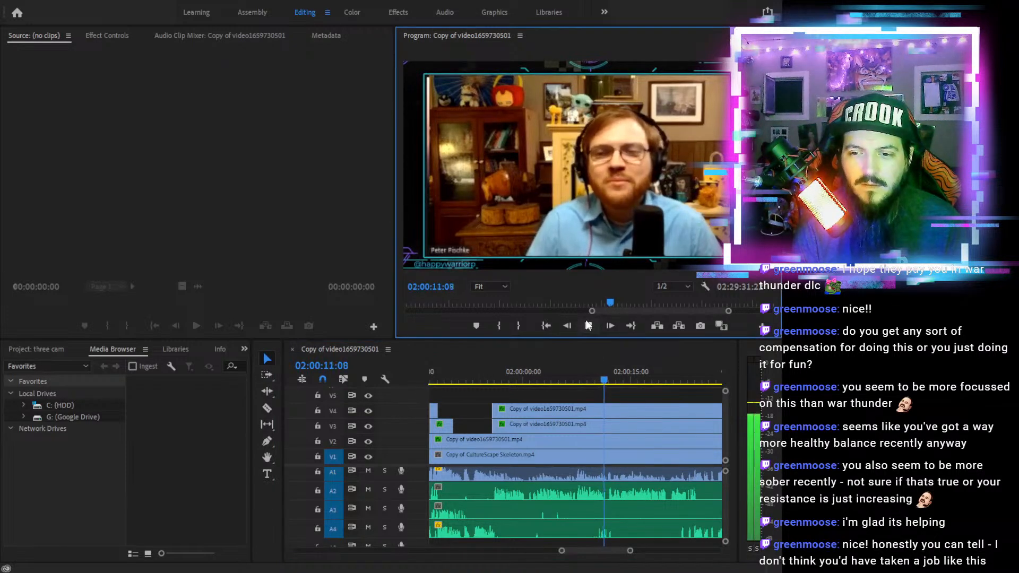
Replay from 02:00:08:08 and split the V3 and V4 clips at 02:00:11:00
click(590, 382)
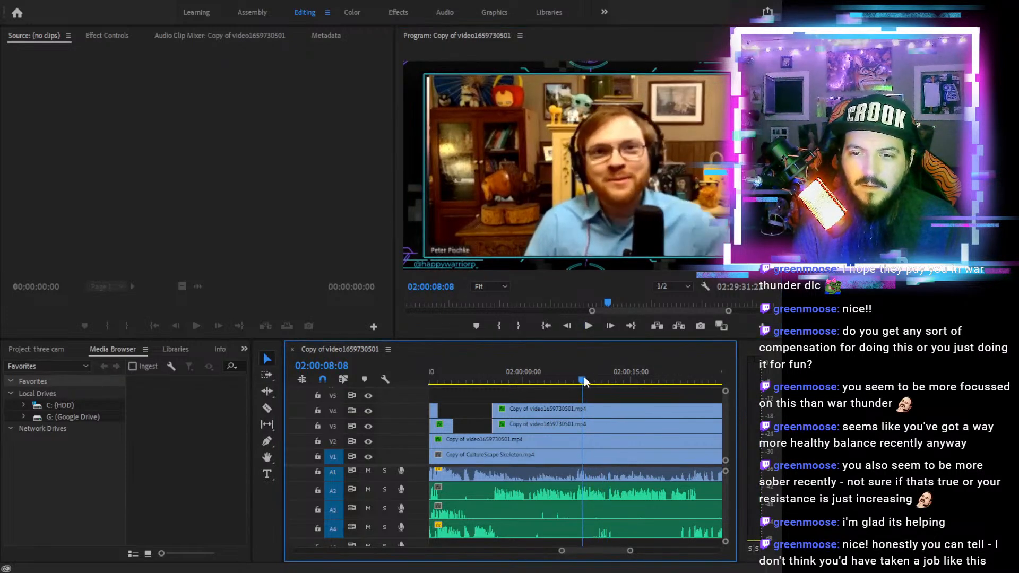
click(588, 329)
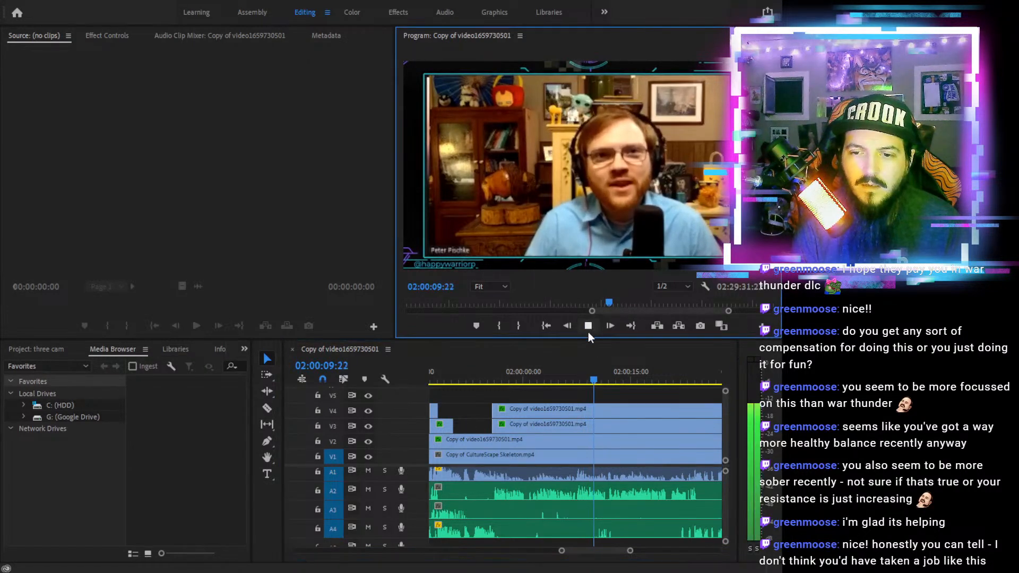
click(588, 332)
click(588, 332)
click(588, 332)
key(c)
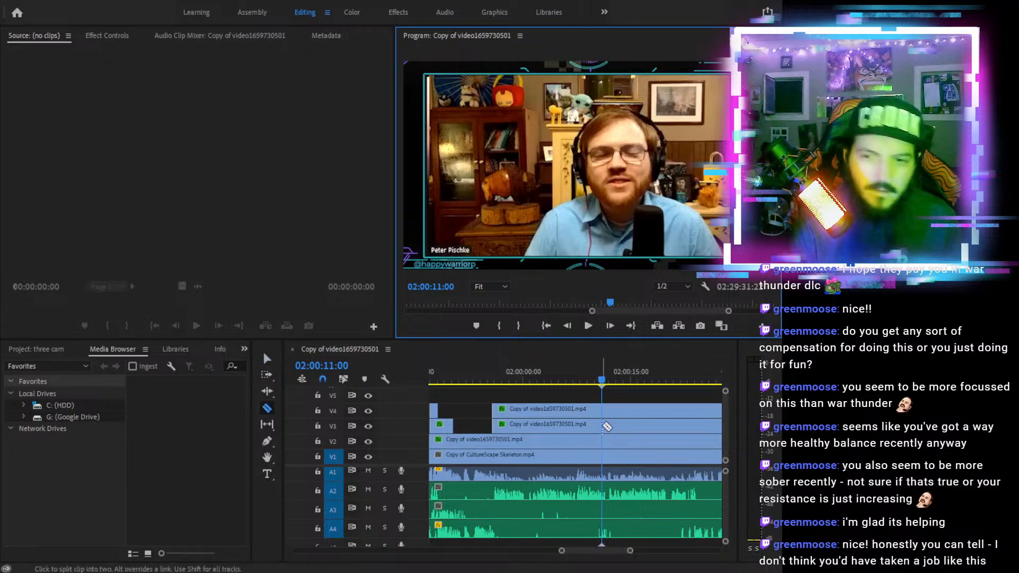
click(602, 409)
click(602, 424)
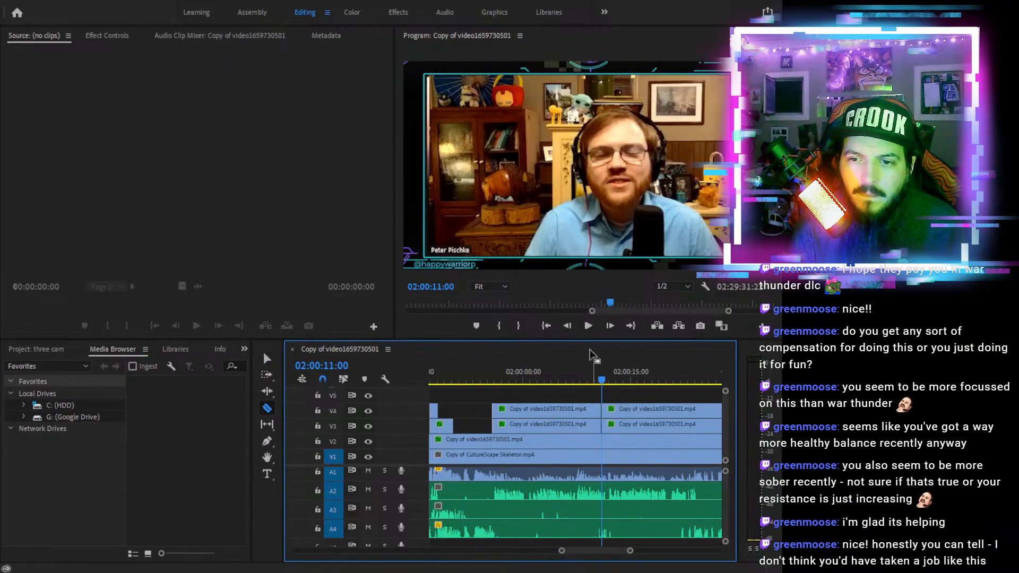
Split the V3 and V4 clips at 02:00:12:09 and delete their segments between 02:00:11:00 and 02:00:12:09
click(587, 326)
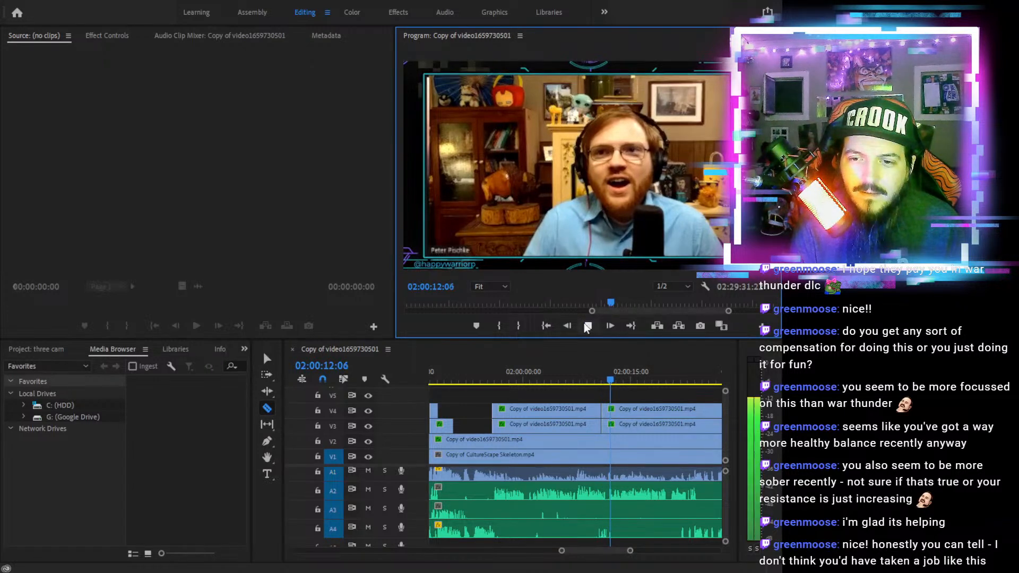
click(587, 326)
click(615, 410)
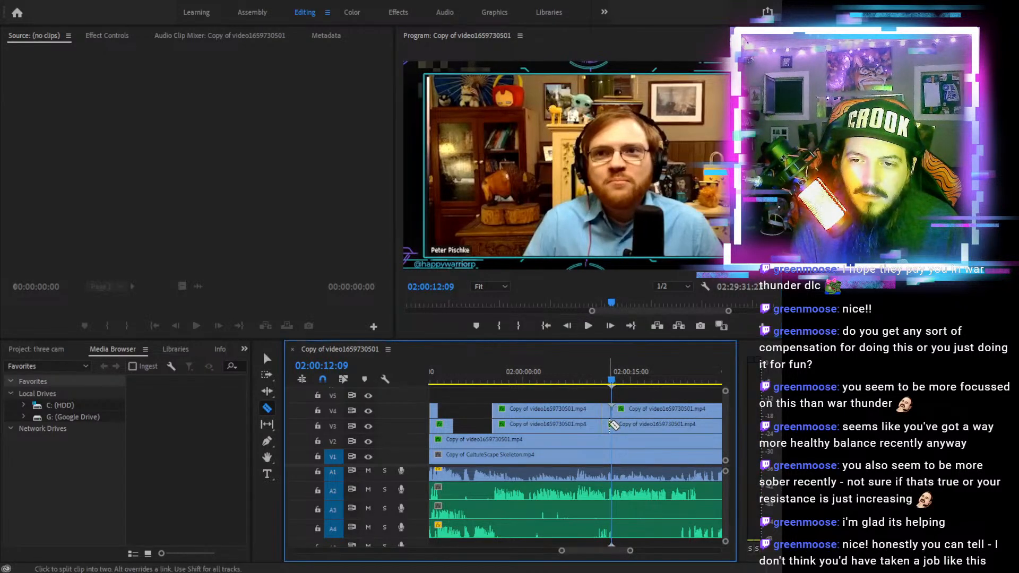
key(v)
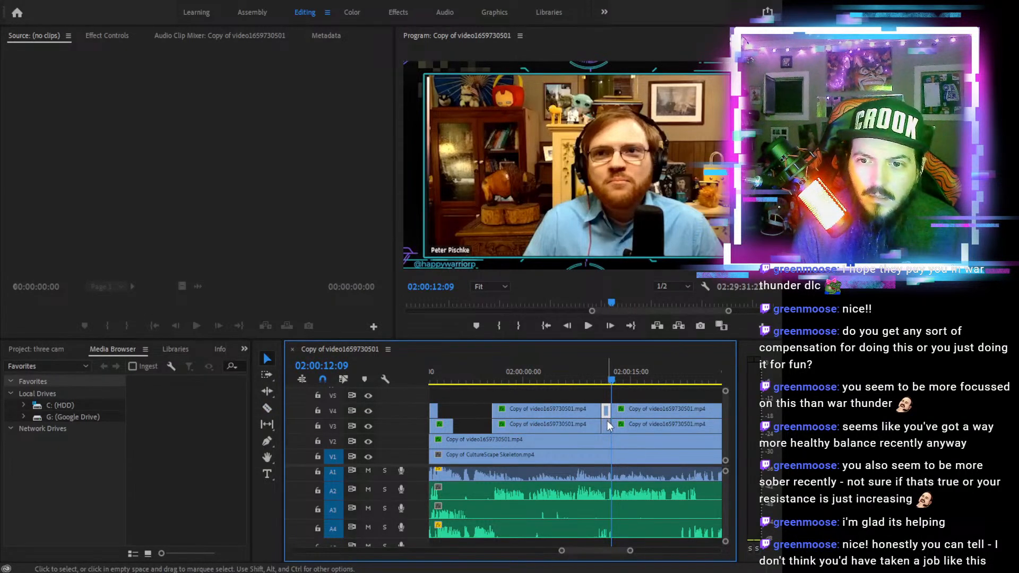
key(Delete)
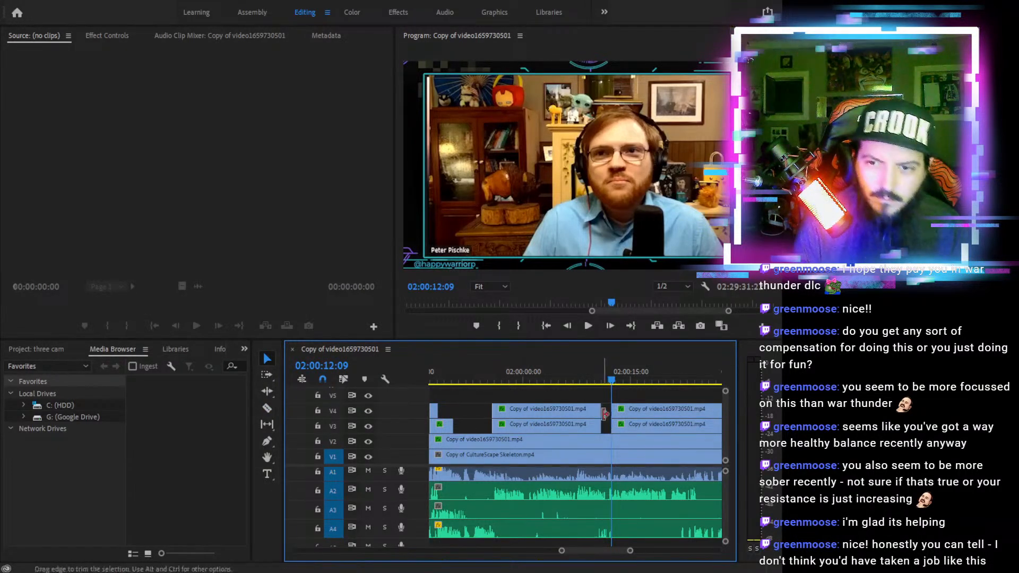
Play the sequence from about 02:00:08:10 through the V3 and V4 gap at 02:00:11:00 to review the cutaway
click(583, 376)
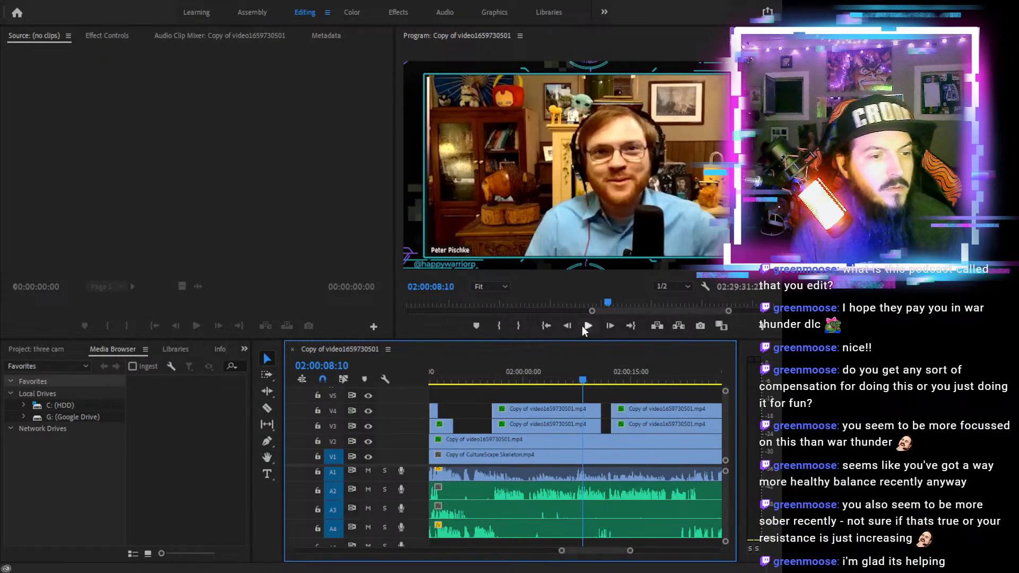
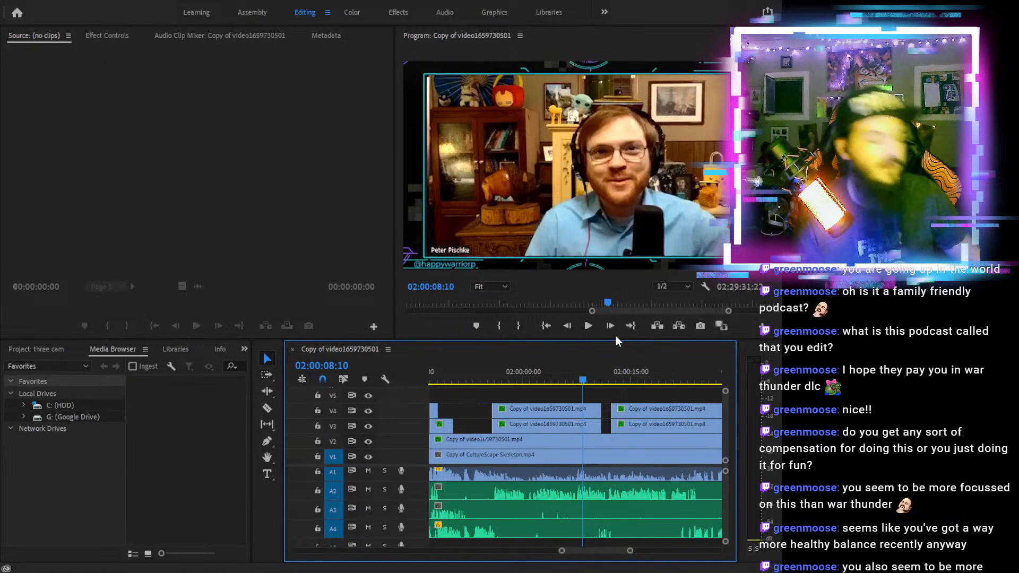
key(c)
key(y)
key(space)
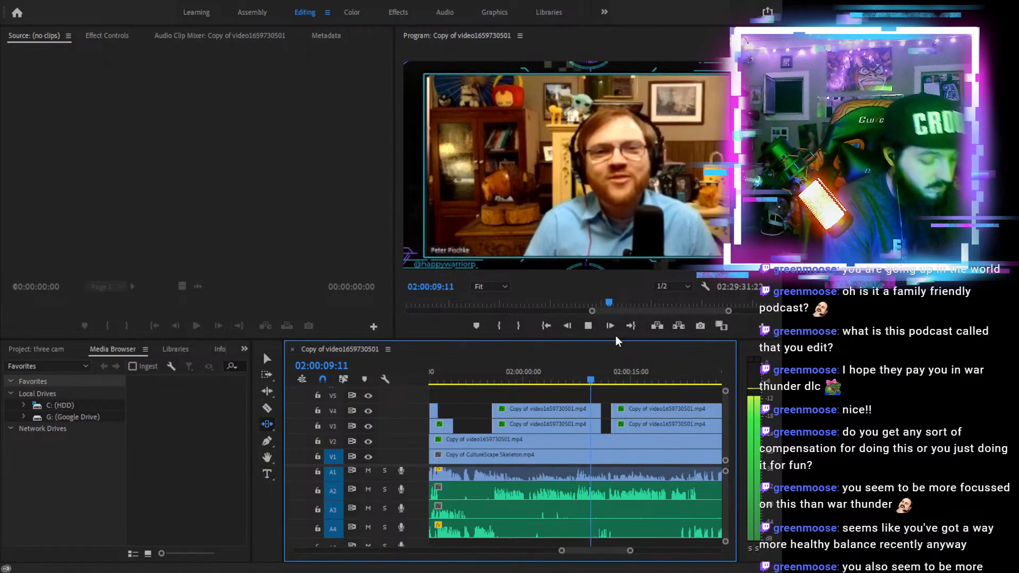
key(b)
click(588, 326)
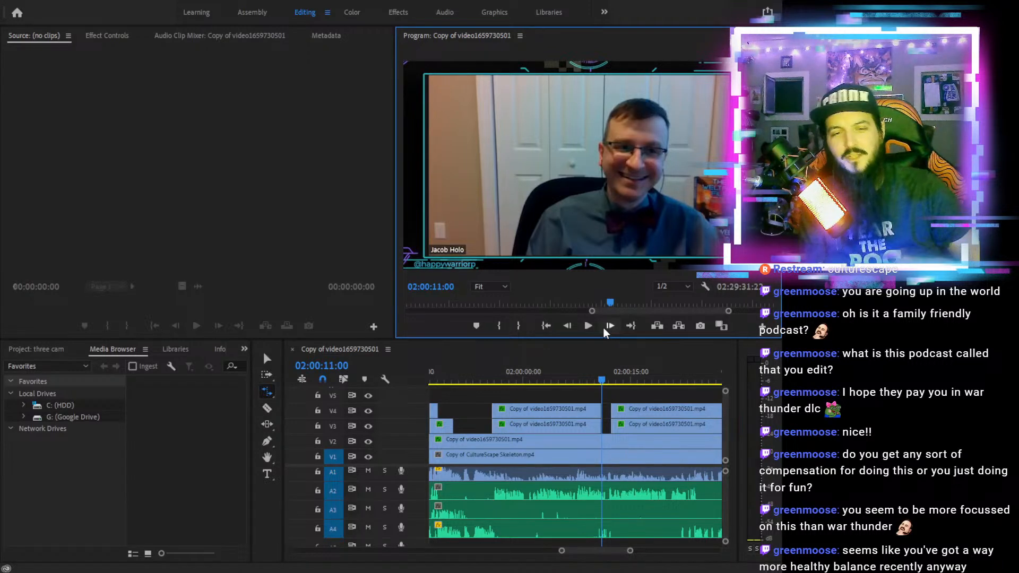
click(584, 375)
click(597, 323)
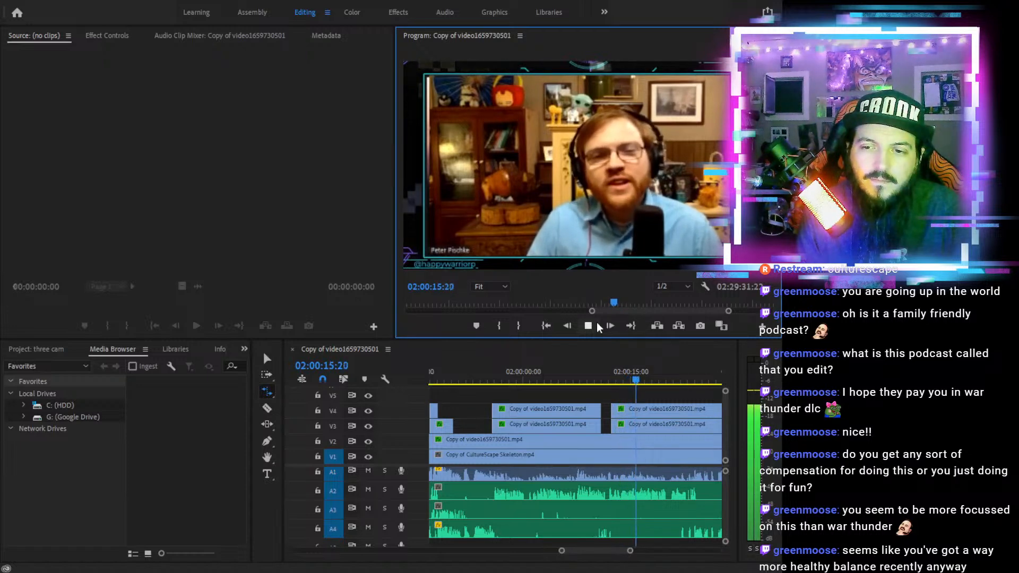
Split the A4 audio clip at 02:00:23:15 and trim the end of its earlier part back to about 02:00:21:20
click(663, 377)
drag(664, 376, 669, 378)
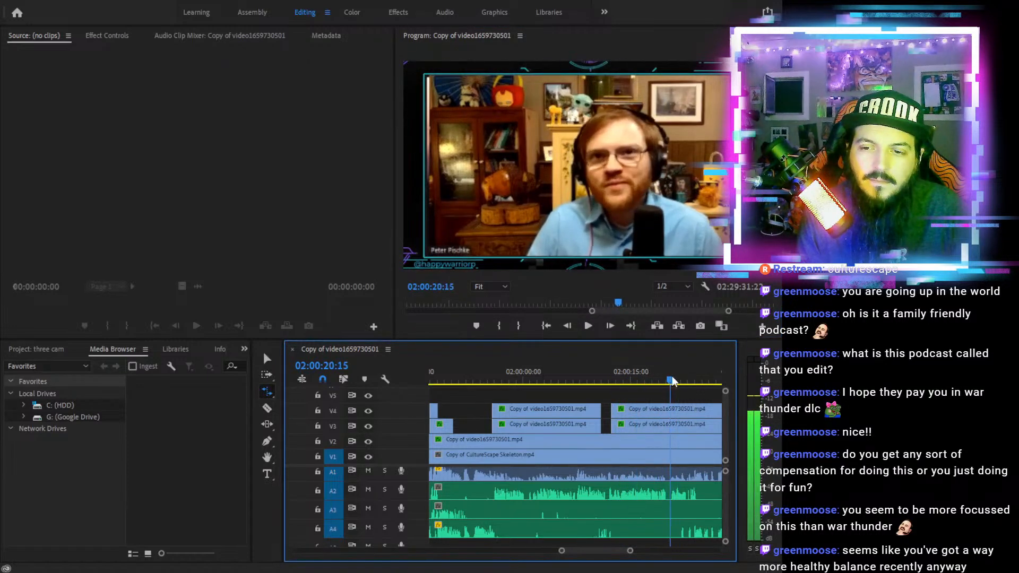
click(588, 327)
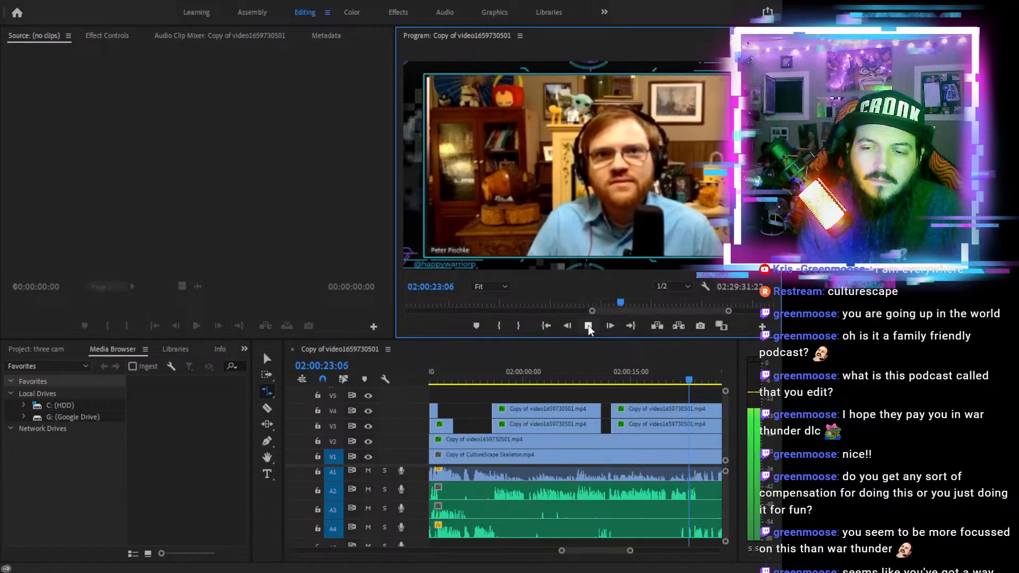
click(588, 327)
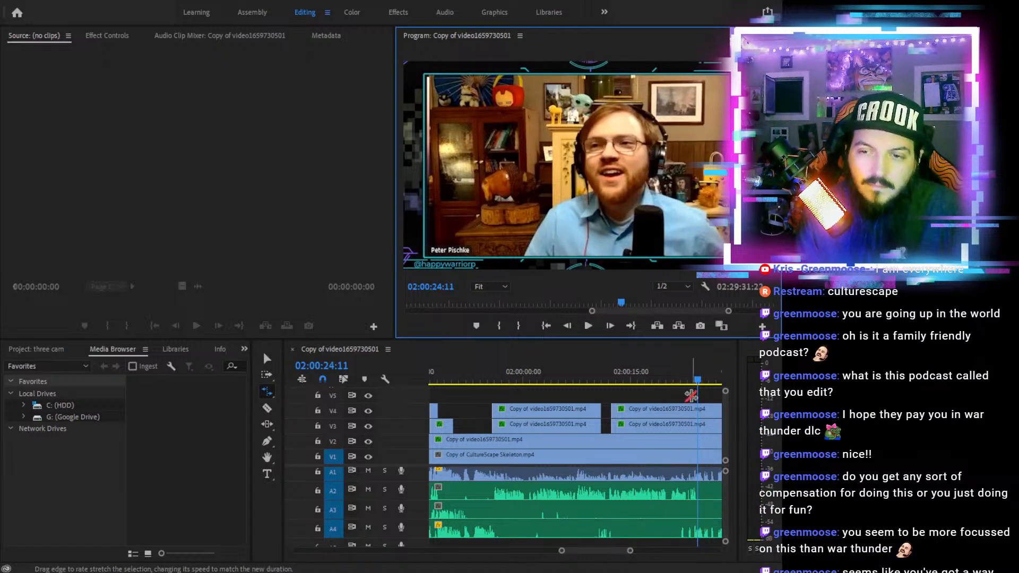
click(692, 380)
key(equal)
key(equal)
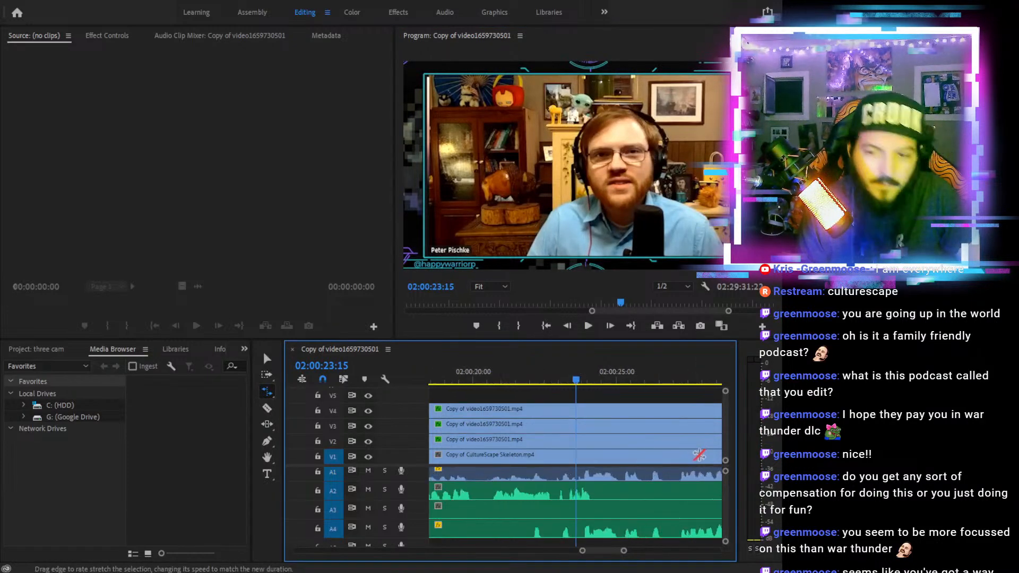
key(c)
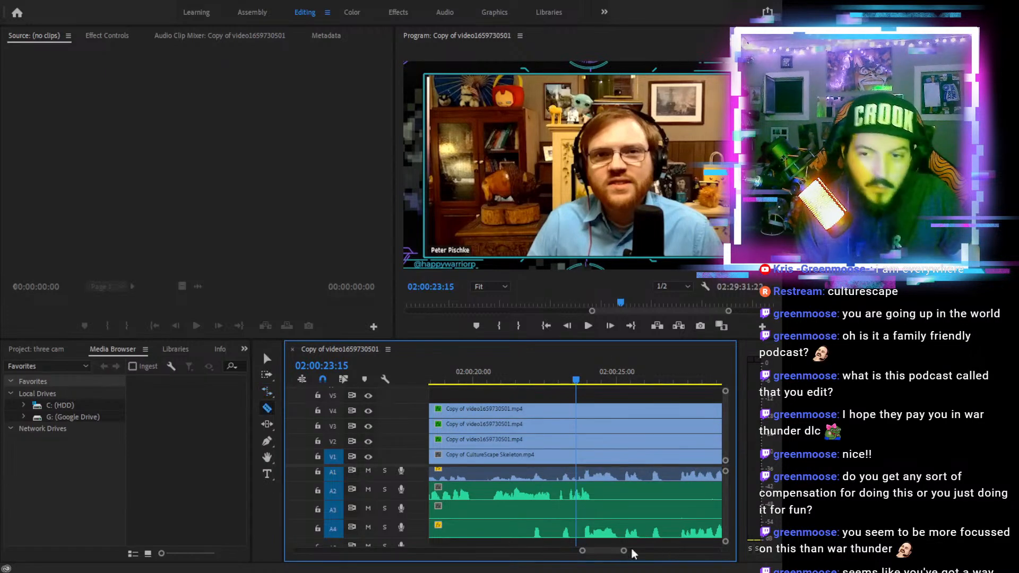
click(578, 529)
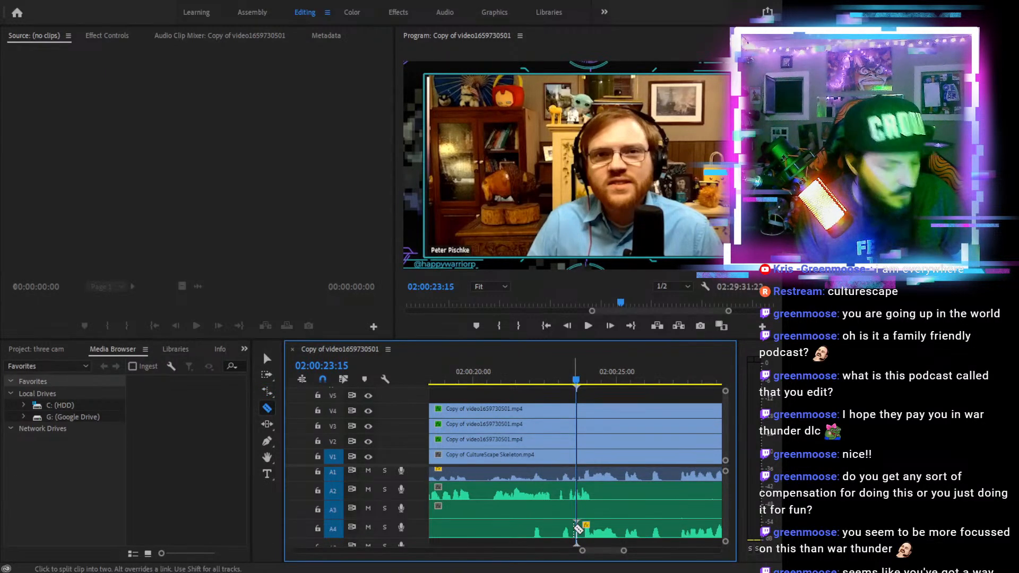
key(v)
drag(562, 528, 526, 528)
Split the V3 and V4 clips at 02:00:23:18
click(576, 381)
drag(575, 380, 577, 380)
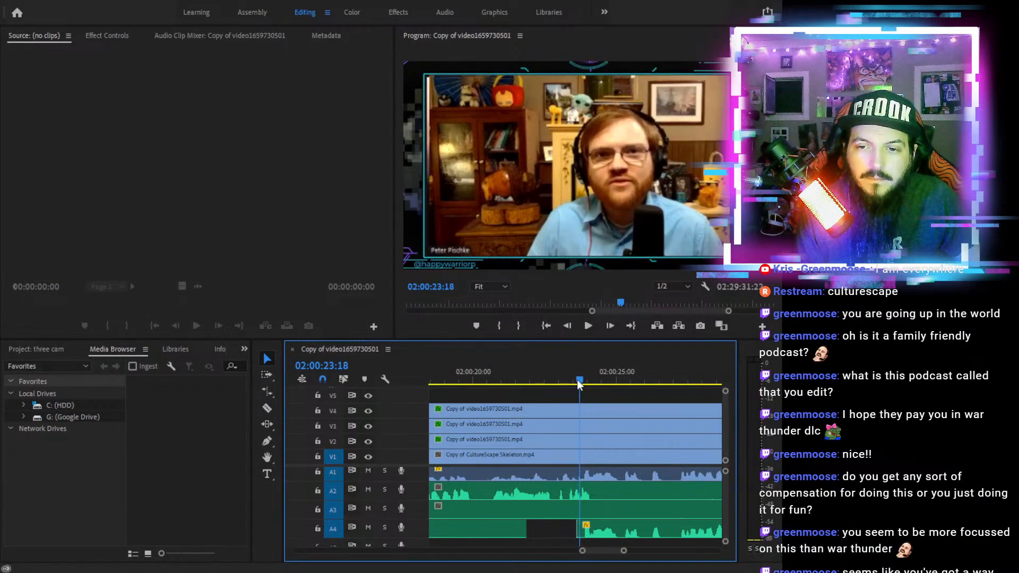
key(c)
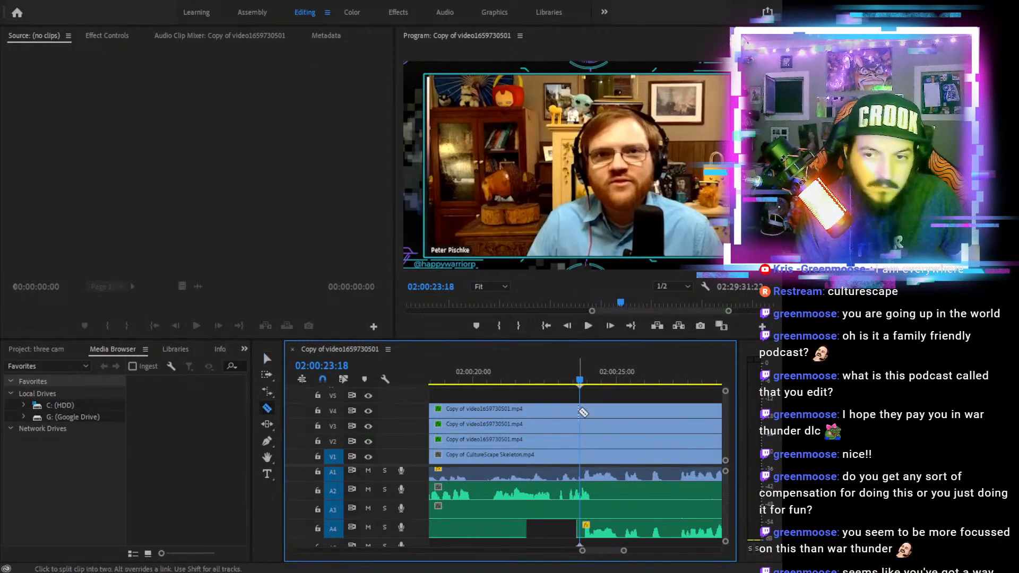
click(580, 409)
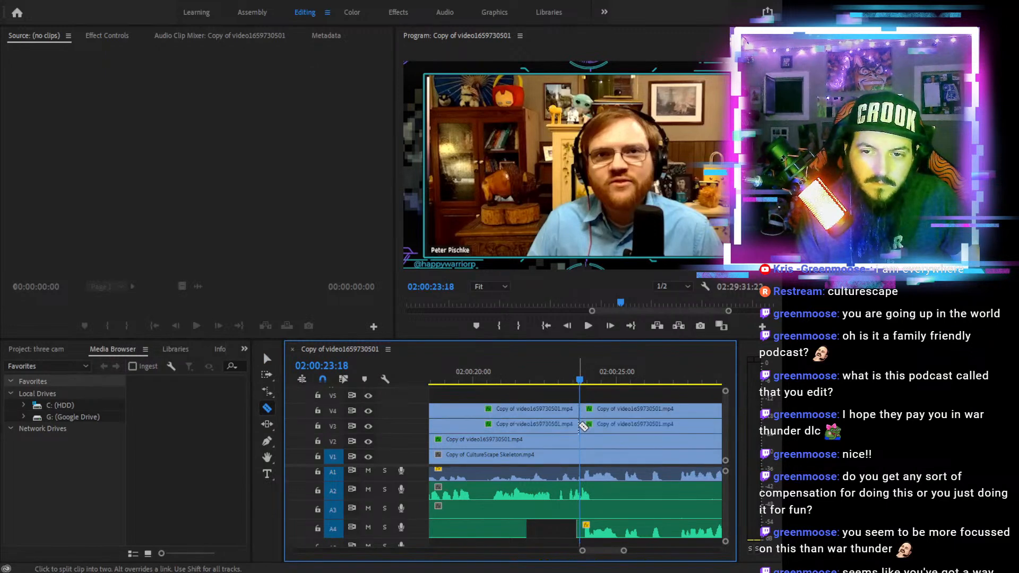
click(581, 425)
key(v)
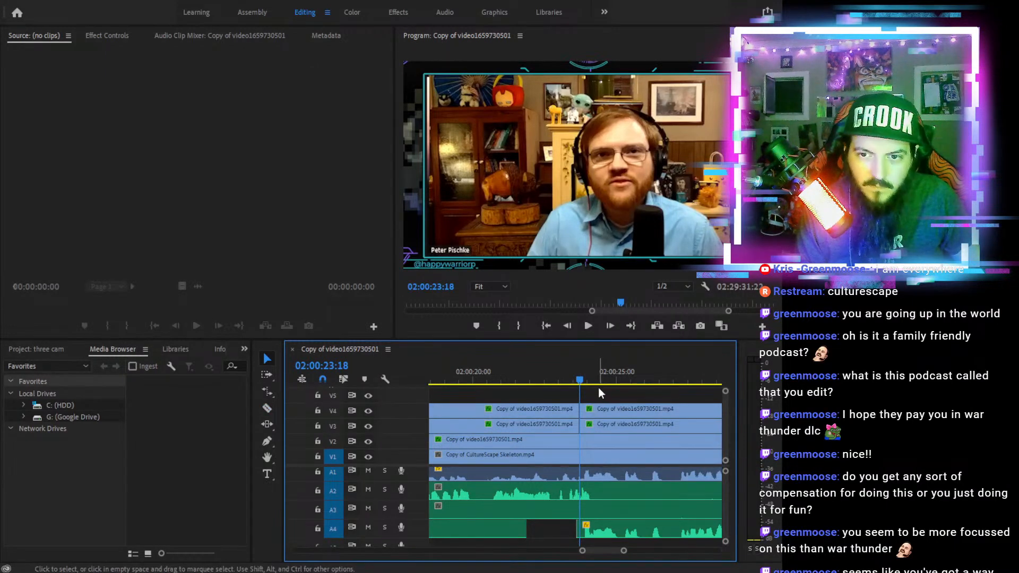
Trim the start of the V3 and V4 clips following the 02:00:23:18 cut to 02:00:47:17
drag(597, 387, 602, 427)
key(minus)
key(minus)
key(minus)
key(minus)
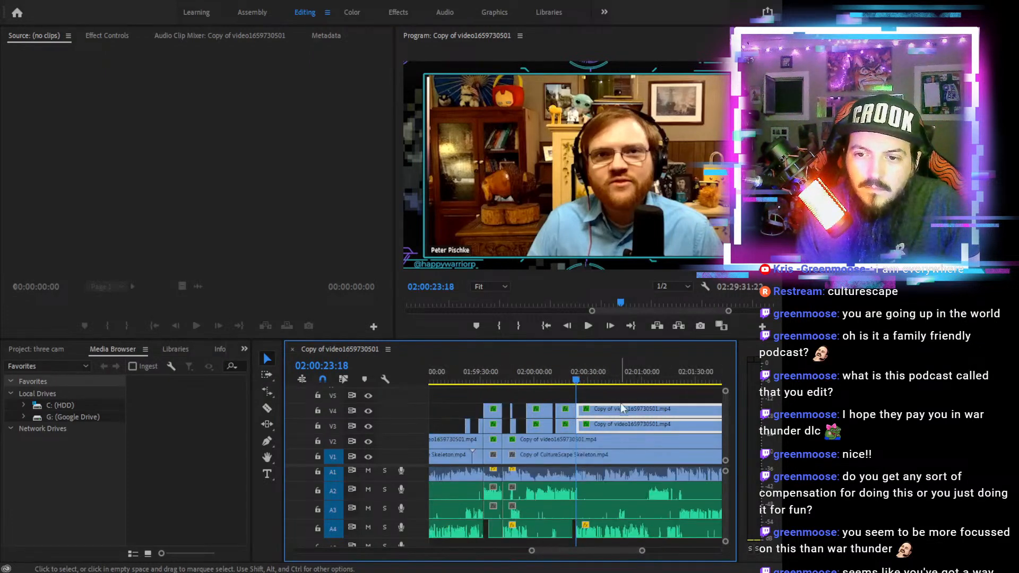
click(619, 380)
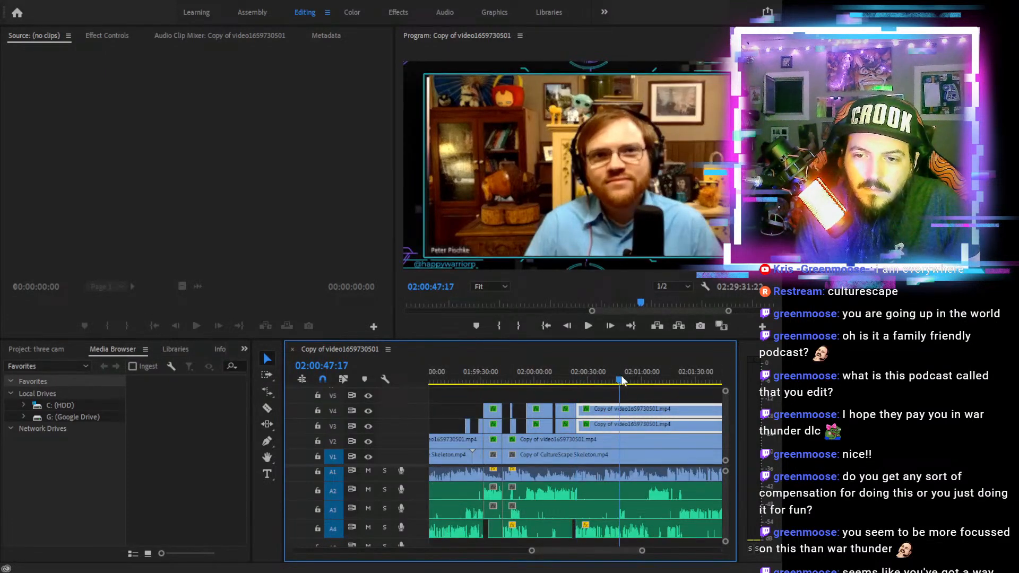
drag(577, 409, 621, 410)
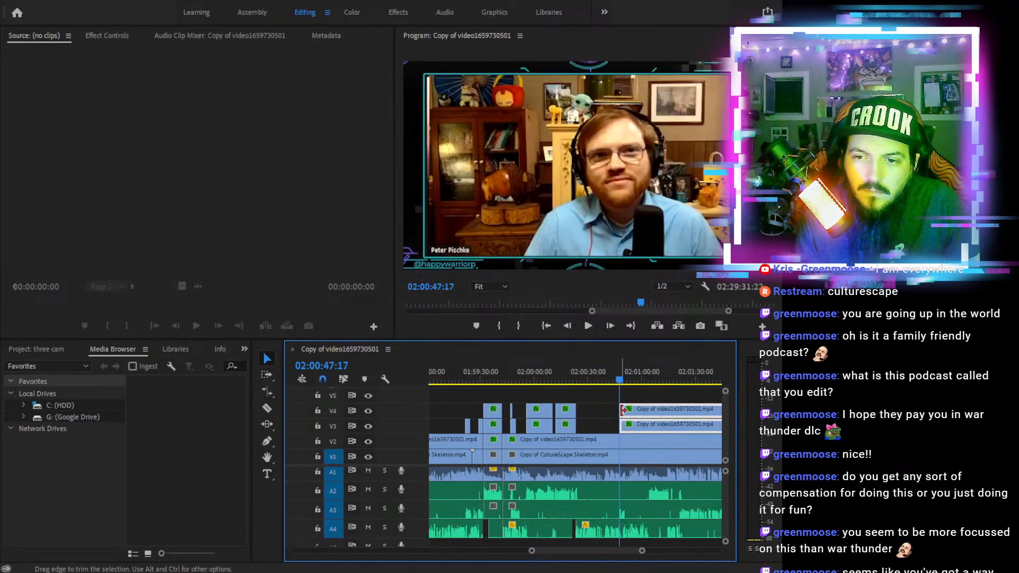
Trim the start of the last V4 clip alone to 02:01:04:01
click(648, 379)
click(648, 379)
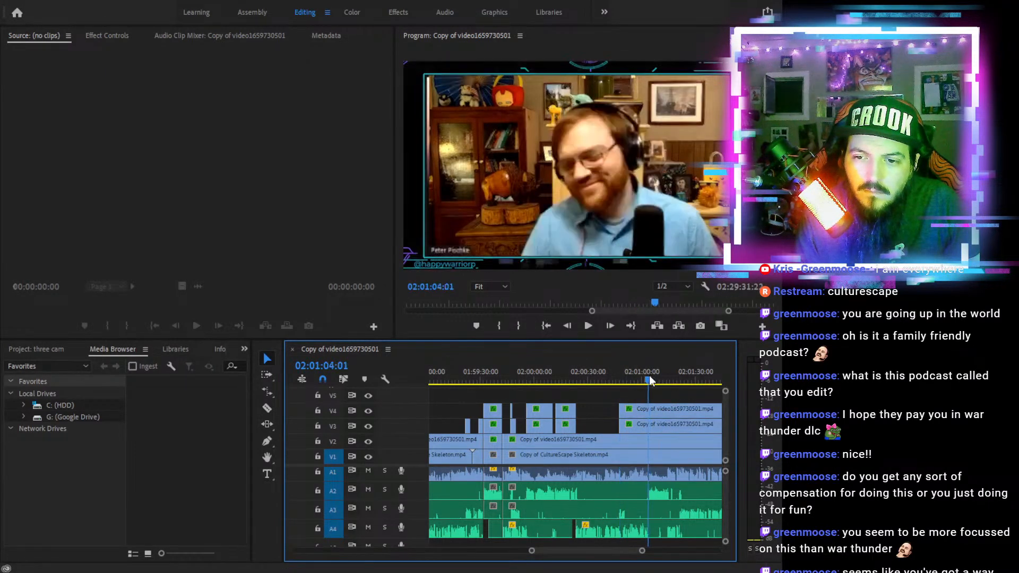
drag(624, 411, 648, 410)
Play the sequence from 02:00:07:10 to about 02:00:26:14 and from 02:00:38:20 to 02:00:41:12 to review the camera switches
drag(578, 378, 547, 379)
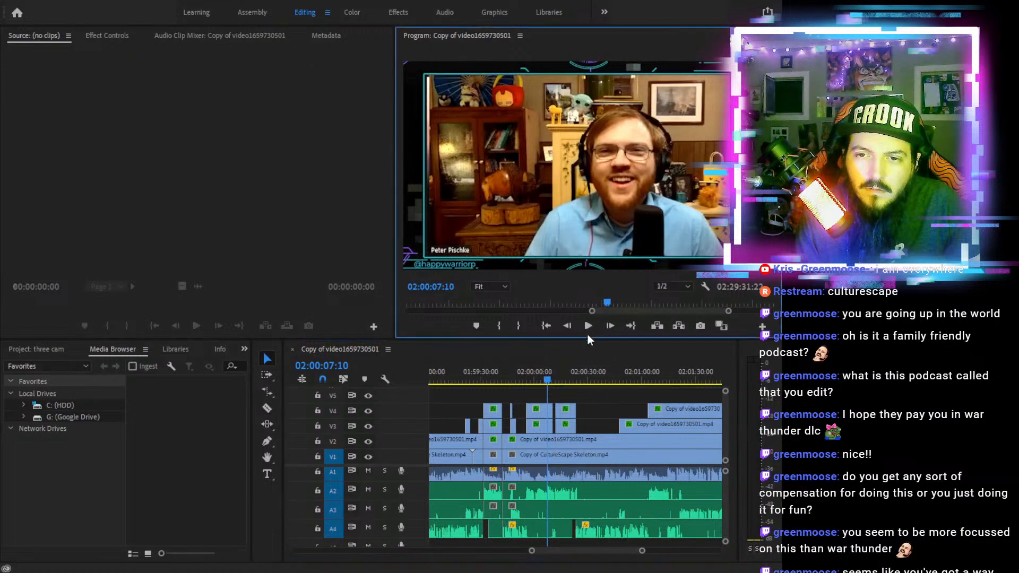
click(587, 332)
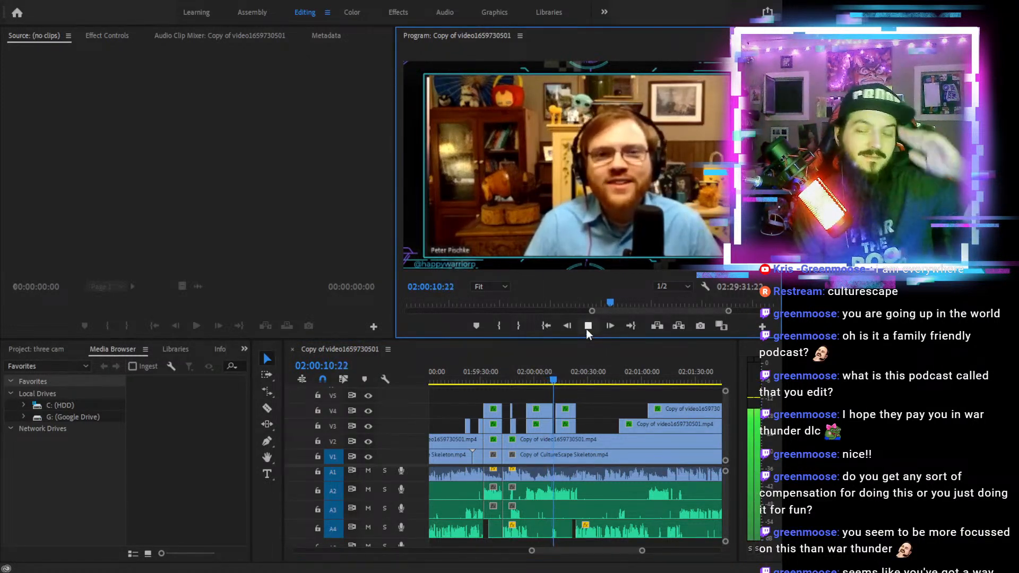
click(586, 329)
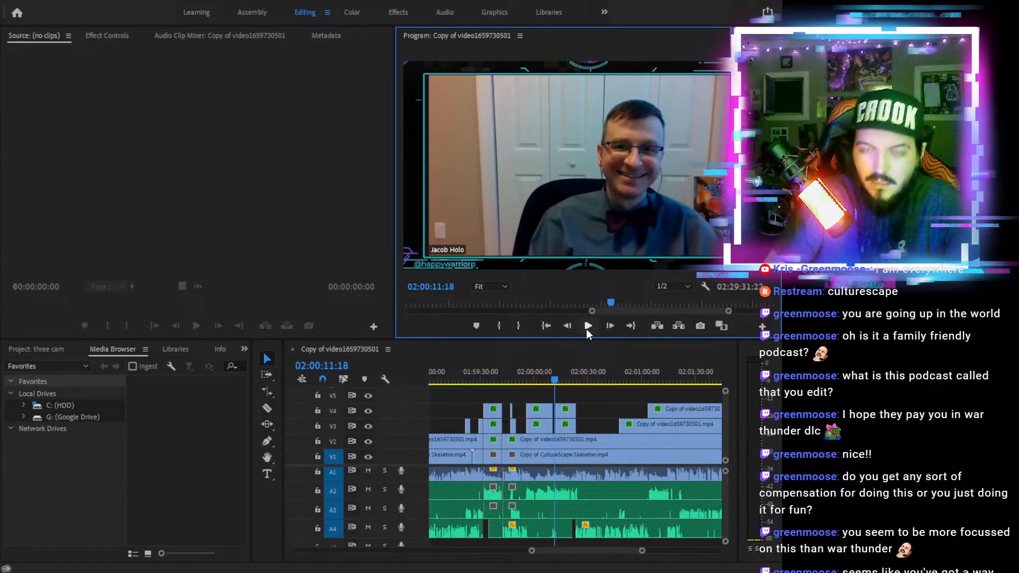
click(589, 324)
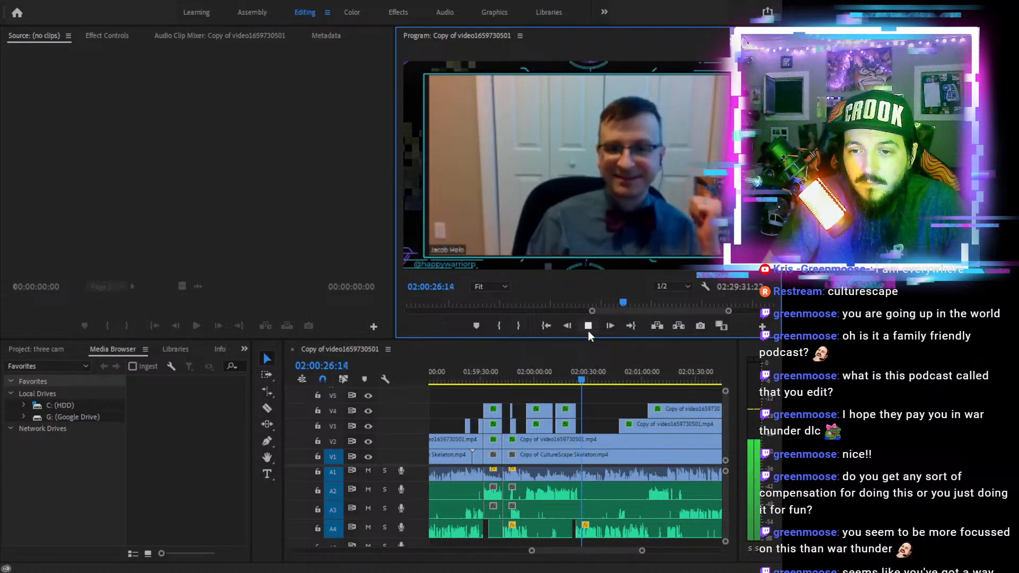
click(591, 374)
drag(591, 374, 604, 374)
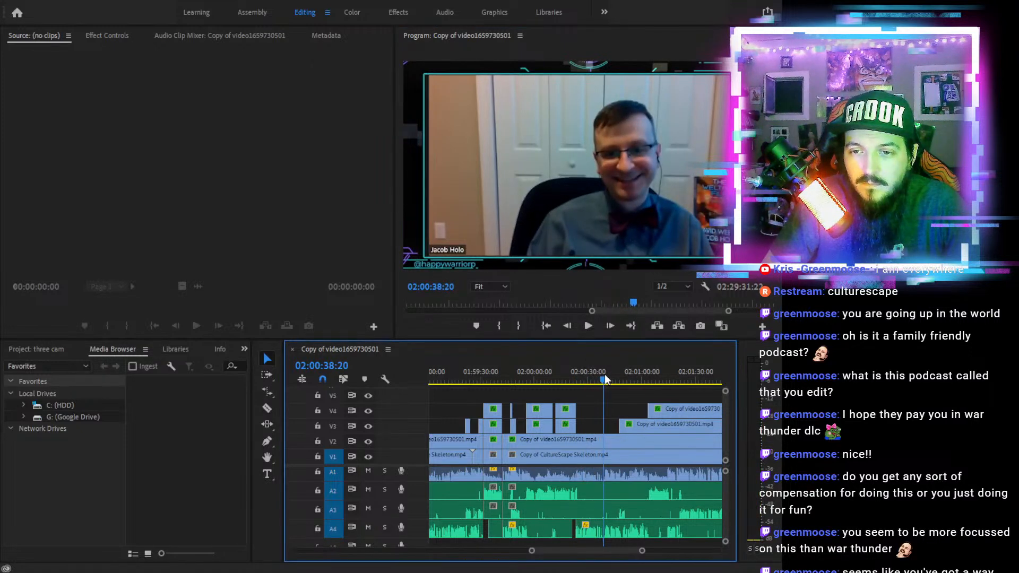
click(588, 325)
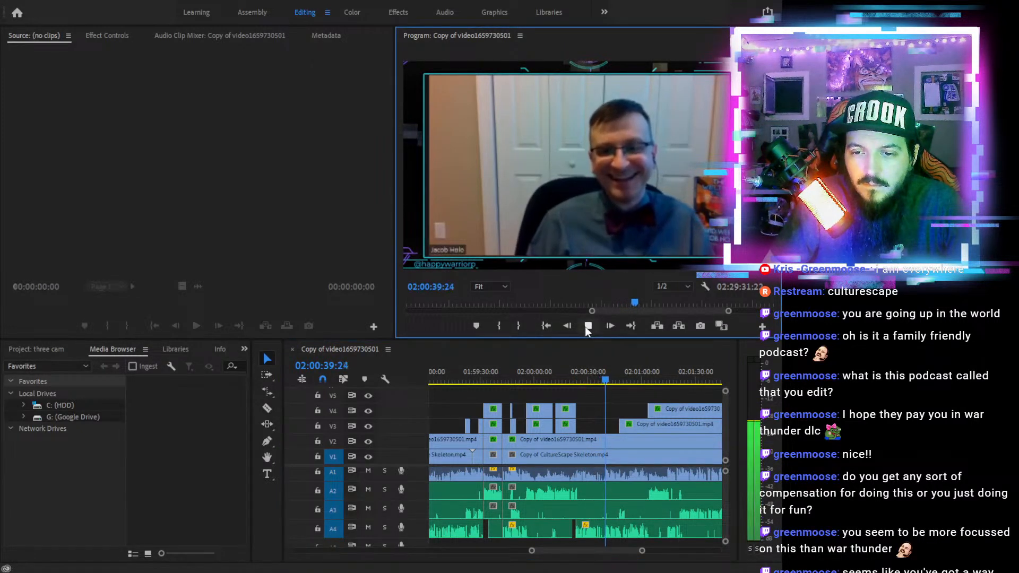
click(586, 326)
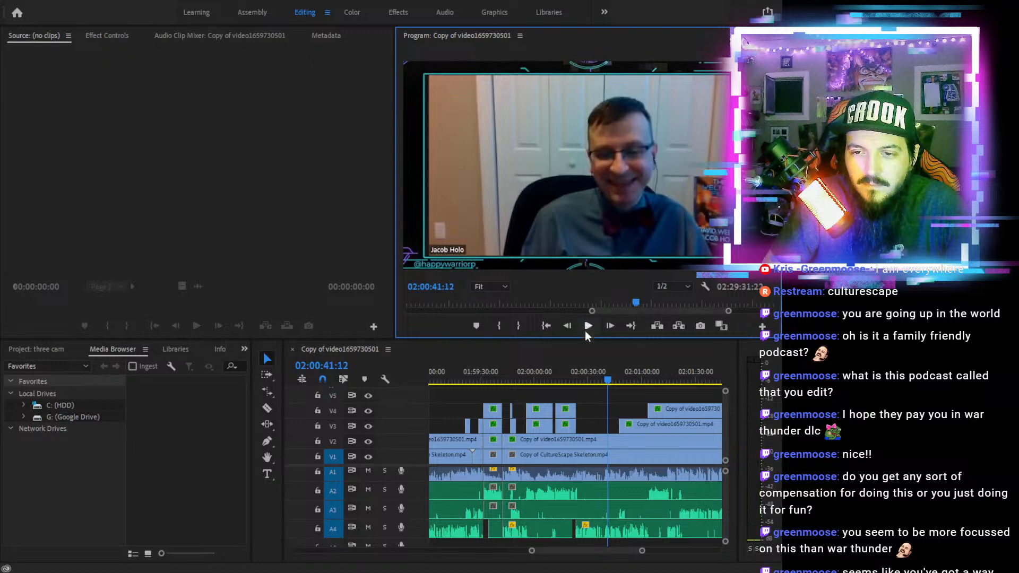
Replay the passage around 02:00:38 and extend the start of the later V3 clip back to 02:00:37:16
click(605, 378)
mouse_move(605, 378)
mouse_down()
mouse_move(594, 378)
mouse_move(601, 371)
mouse_up()
key(equal)
key(equal)
click(583, 327)
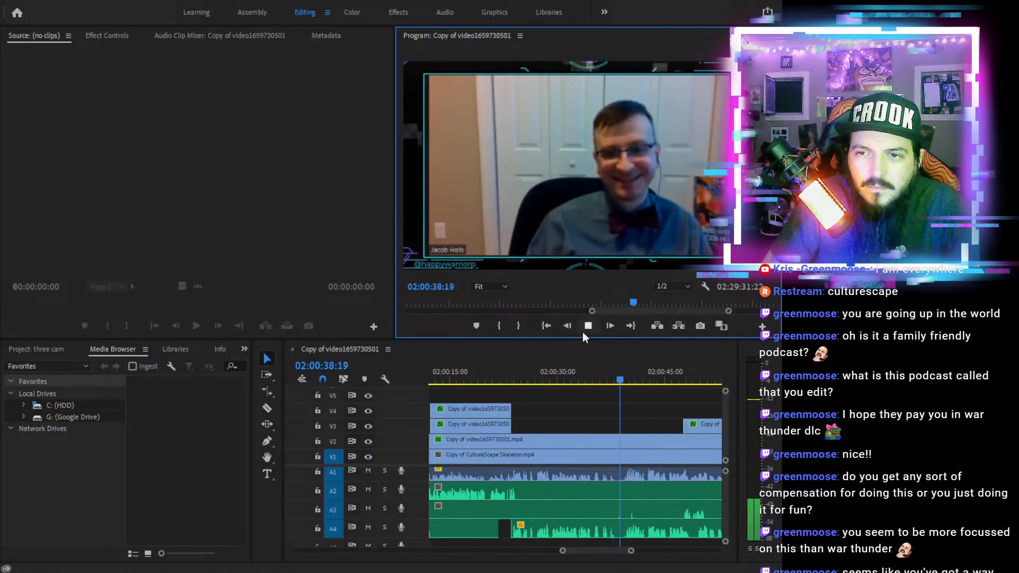
drag(605, 380, 612, 377)
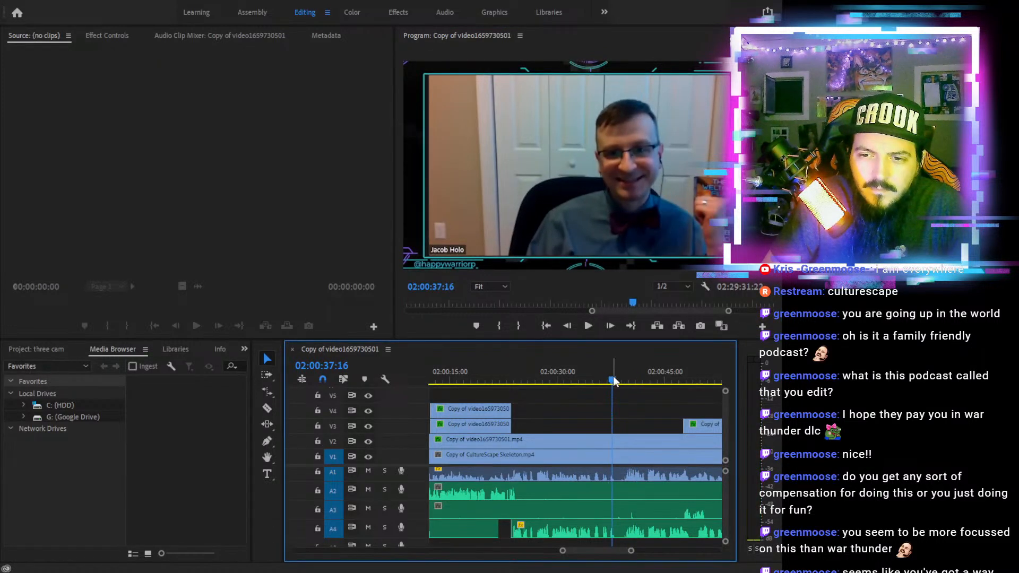
drag(667, 428, 603, 428)
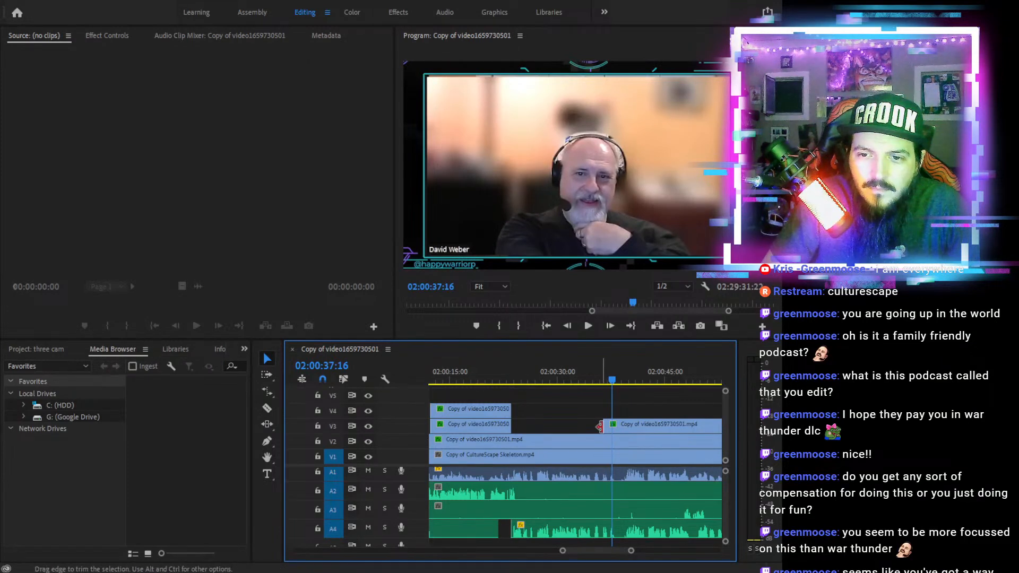
drag(605, 423, 612, 424)
Replay from 02:00:32:06 and trim the start of the later V3 clip to 02:00:38:17
click(592, 379)
click(593, 324)
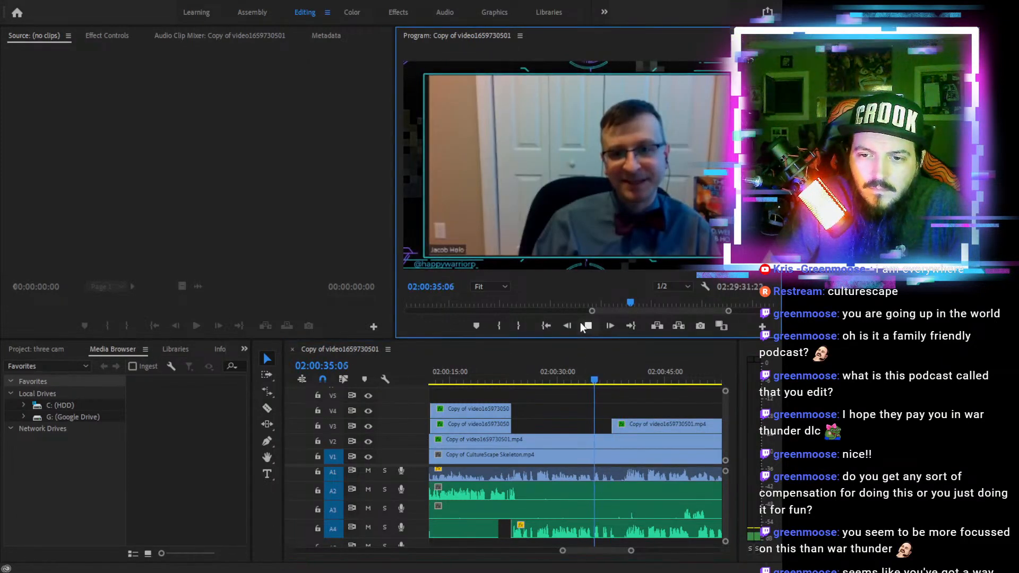
click(575, 374)
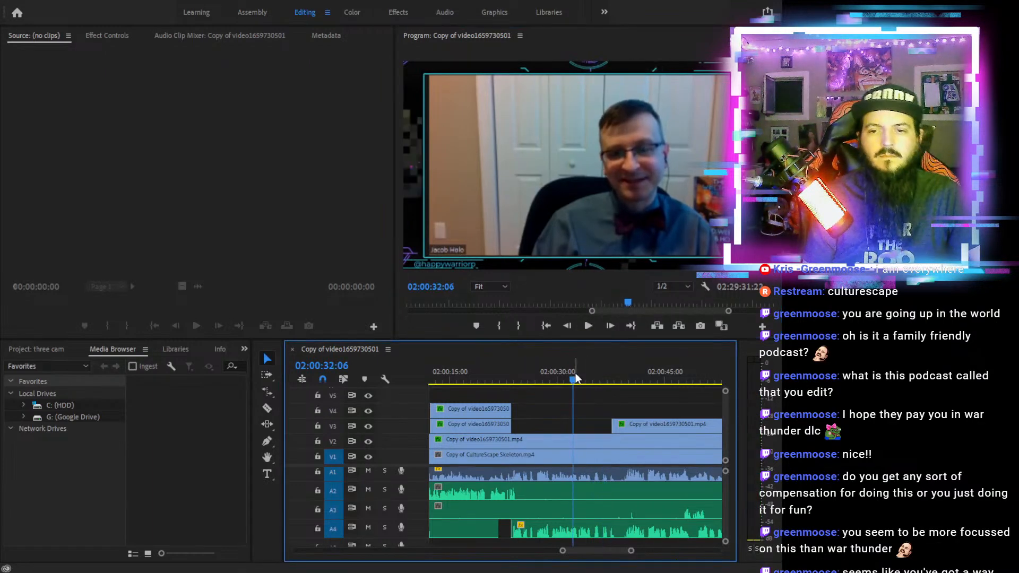
click(588, 325)
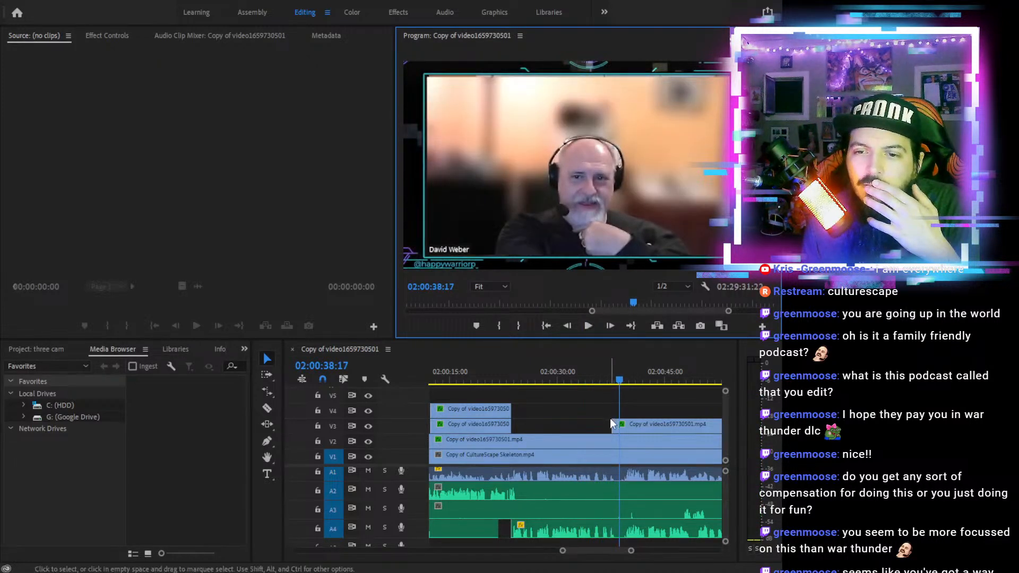
drag(612, 424, 619, 424)
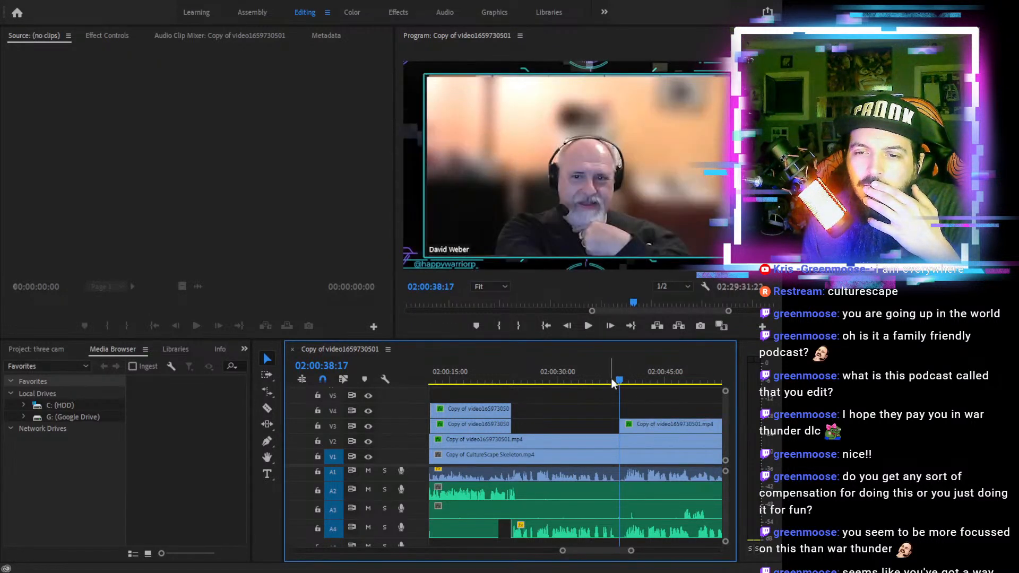
Split the V3 clip at 02:00:40:09 and trim the start of its later part to 02:00:47:20
click(588, 325)
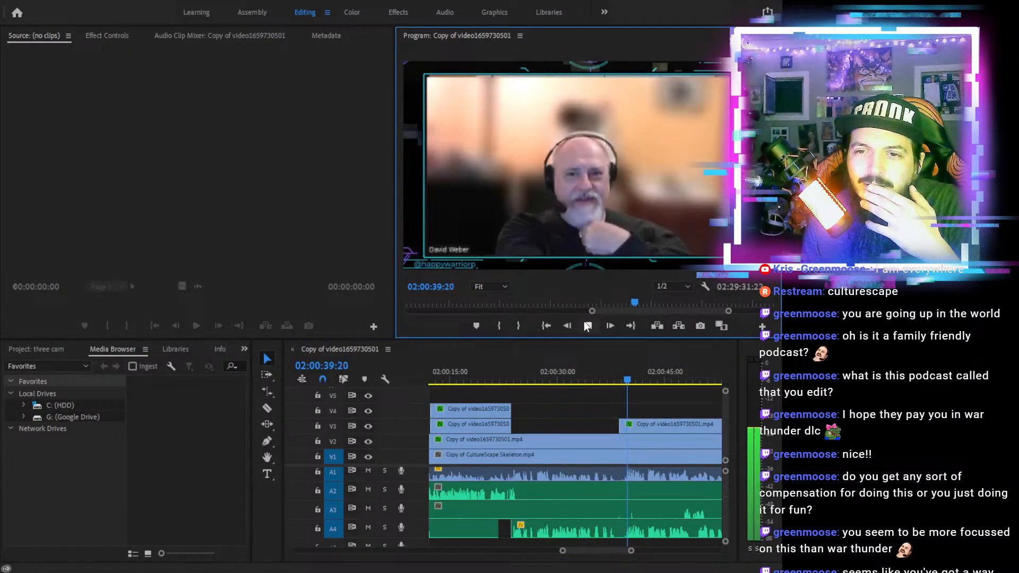
click(587, 326)
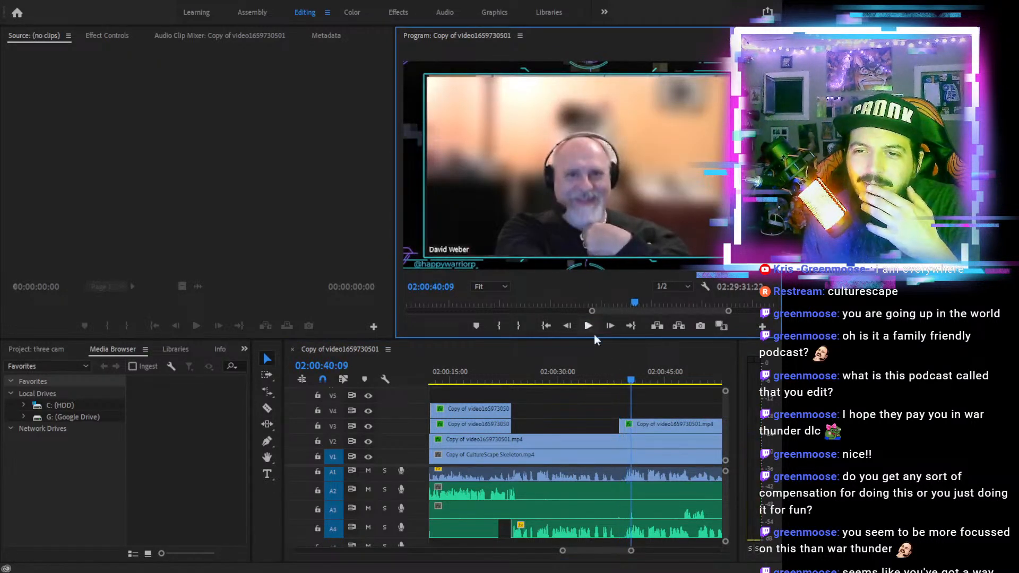
key(c)
click(635, 424)
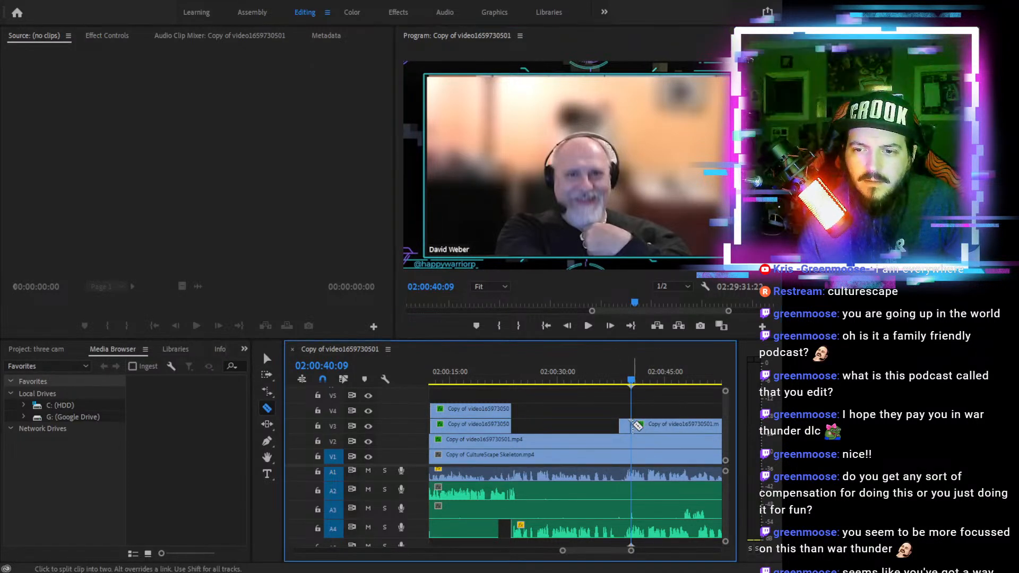
key(v)
drag(635, 423, 676, 424)
click(684, 380)
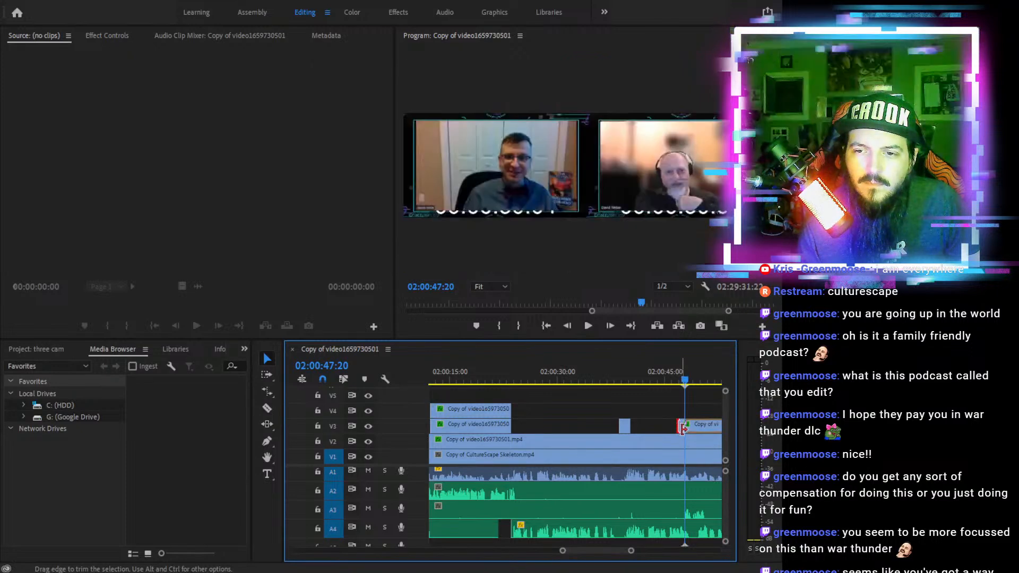
Replay the V3 cutaway through 02:00:50:22, extend the short V3 clip's end to about 02:00:41:15, and return the playhead to 02:00:35:02
click(606, 372)
click(588, 325)
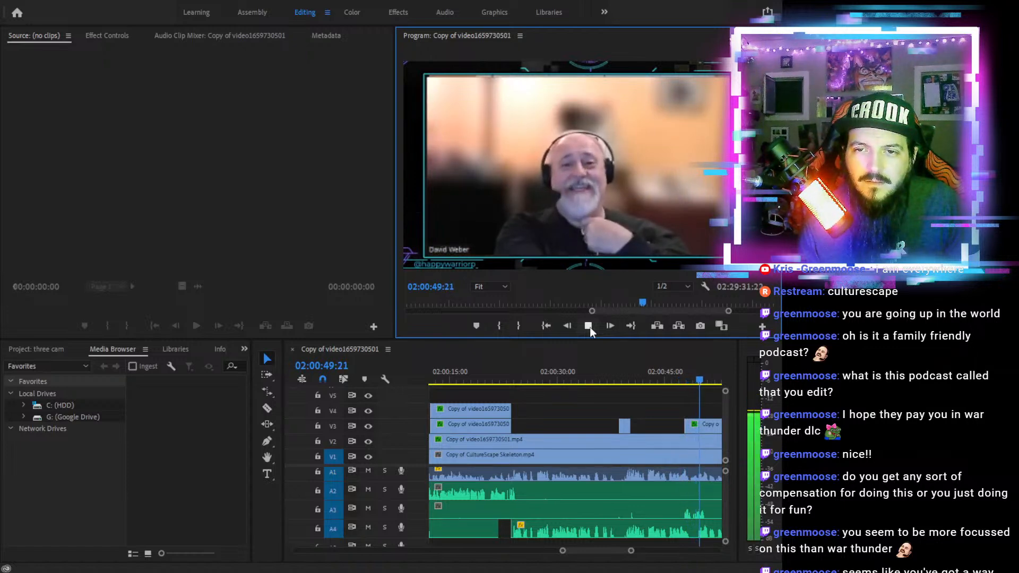
click(588, 326)
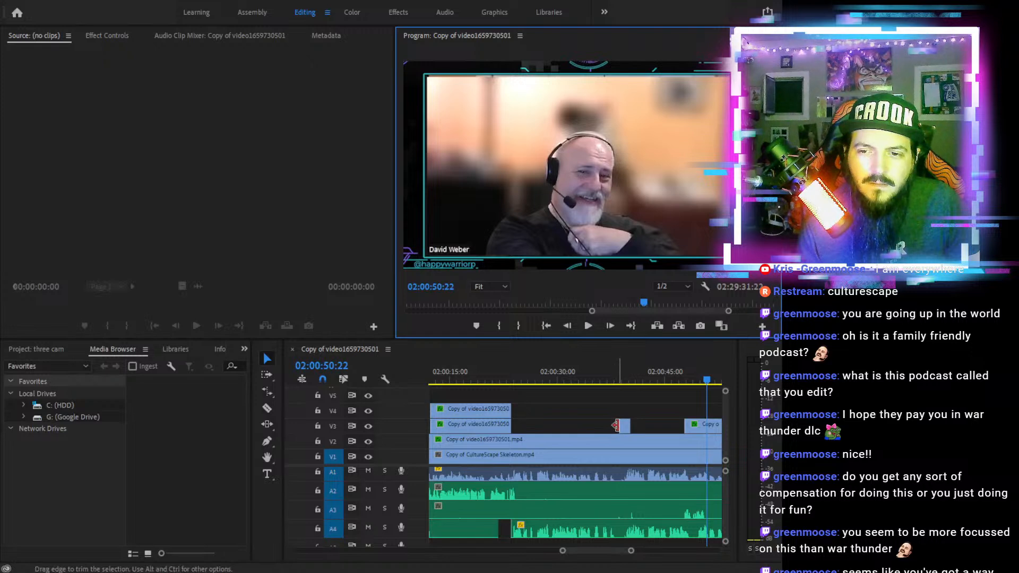
drag(623, 425, 635, 426)
drag(632, 382, 594, 381)
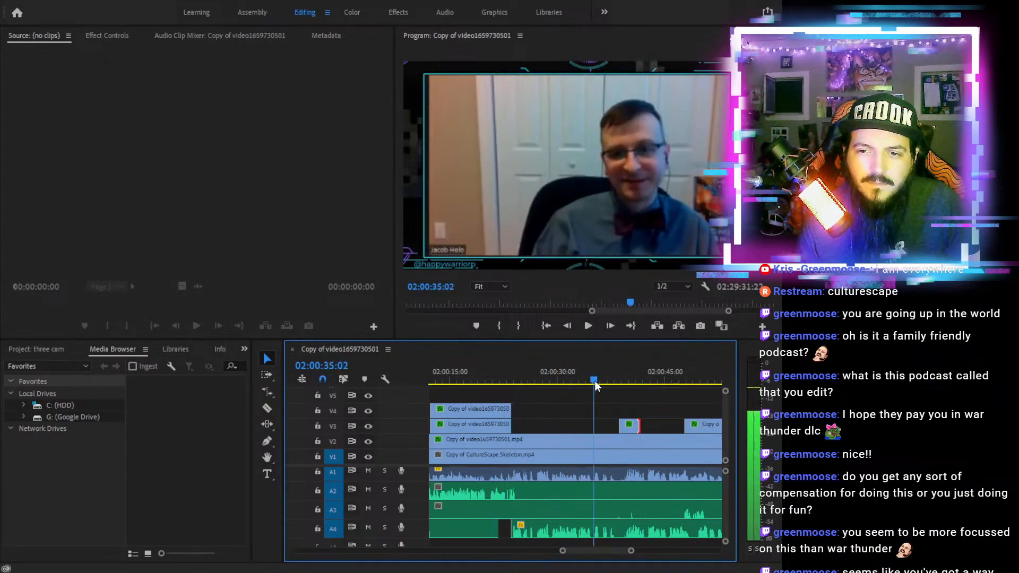
Replay from 02:00:35:02 and trim the start of the short V3 clip to about 02:00:40
click(587, 325)
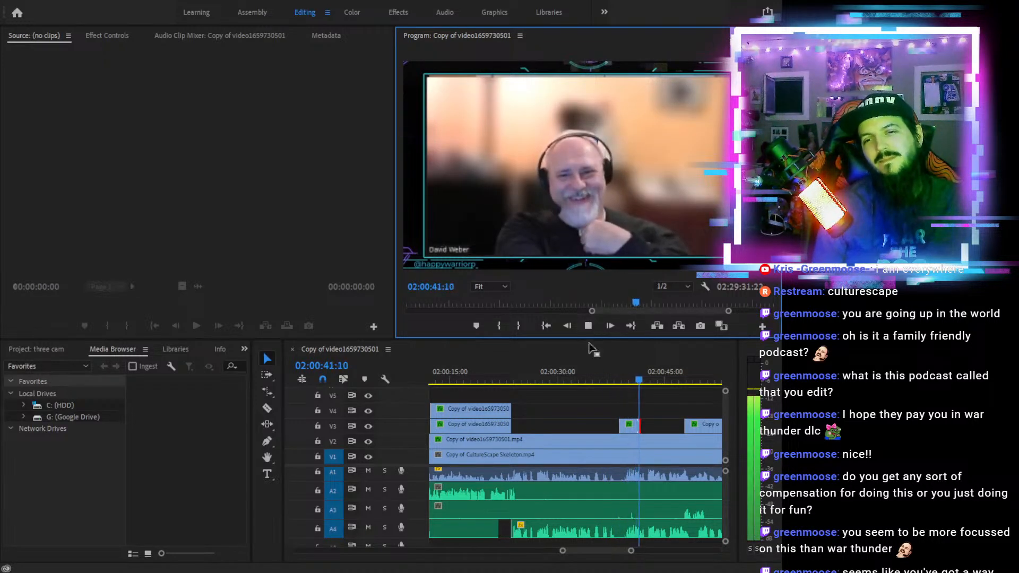
drag(618, 371, 632, 374)
drag(622, 425, 632, 425)
click(603, 369)
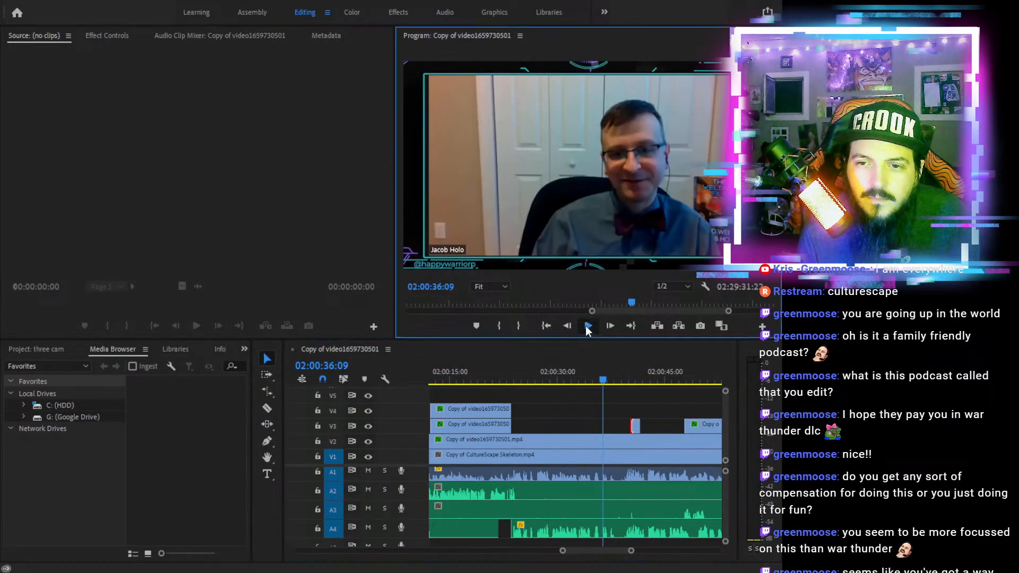
Replay from 02:00:36:09, extend the start of the later V3 clip slightly to about 02:00:47:14, and replay the cut
click(587, 326)
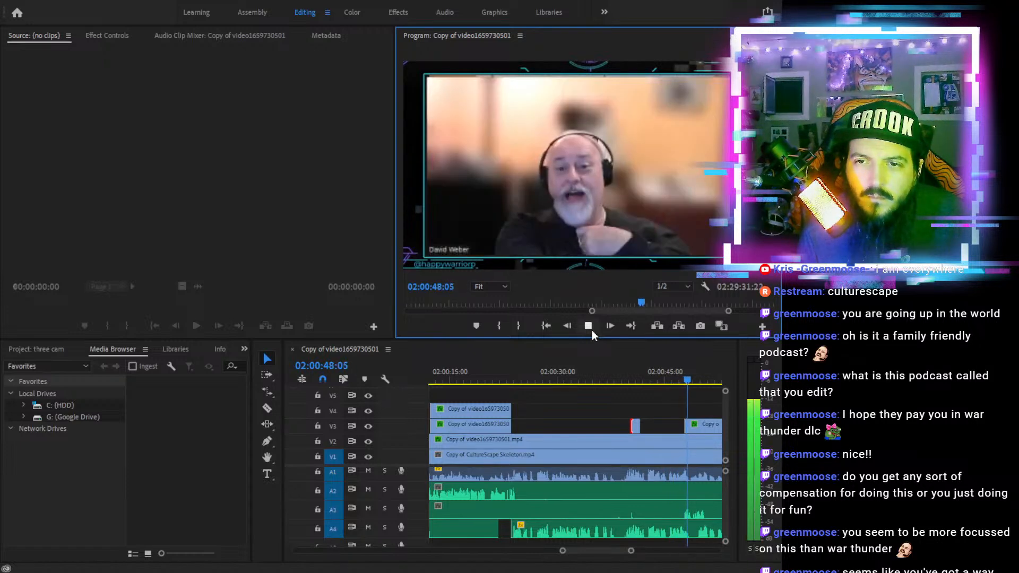
click(591, 329)
drag(693, 378, 681, 380)
key(equal)
key(equal)
key(equal)
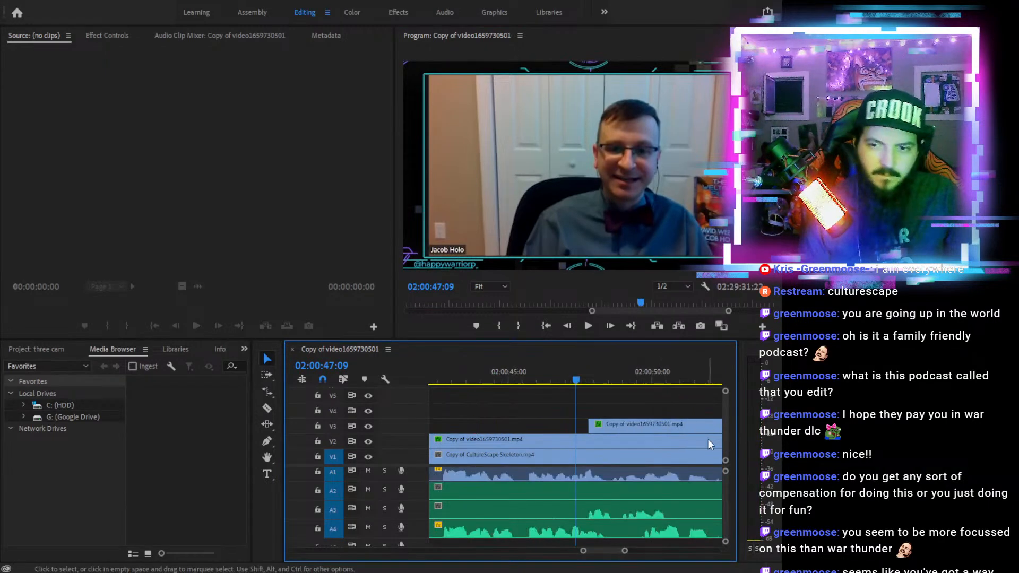
drag(604, 424, 587, 424)
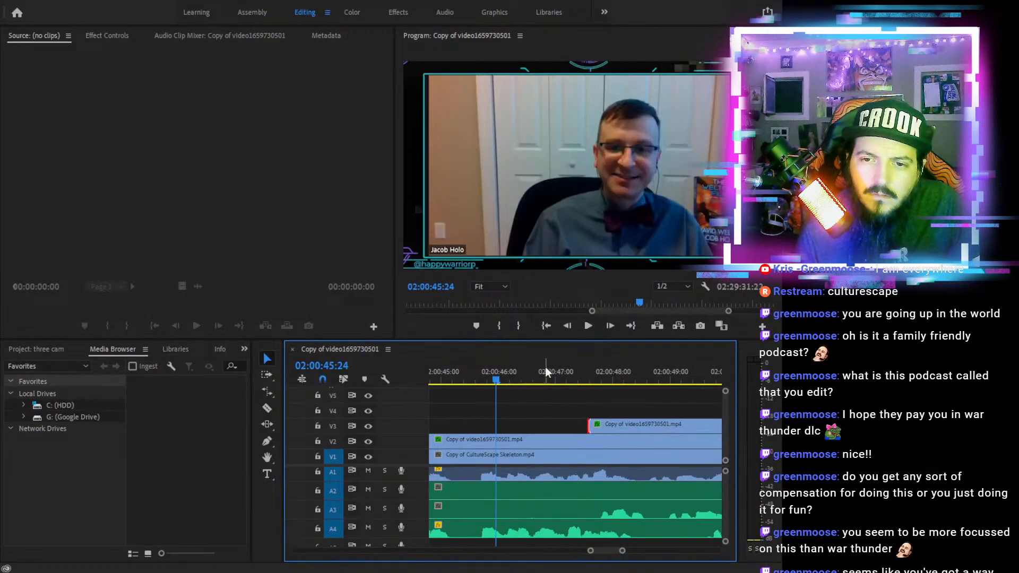
click(587, 325)
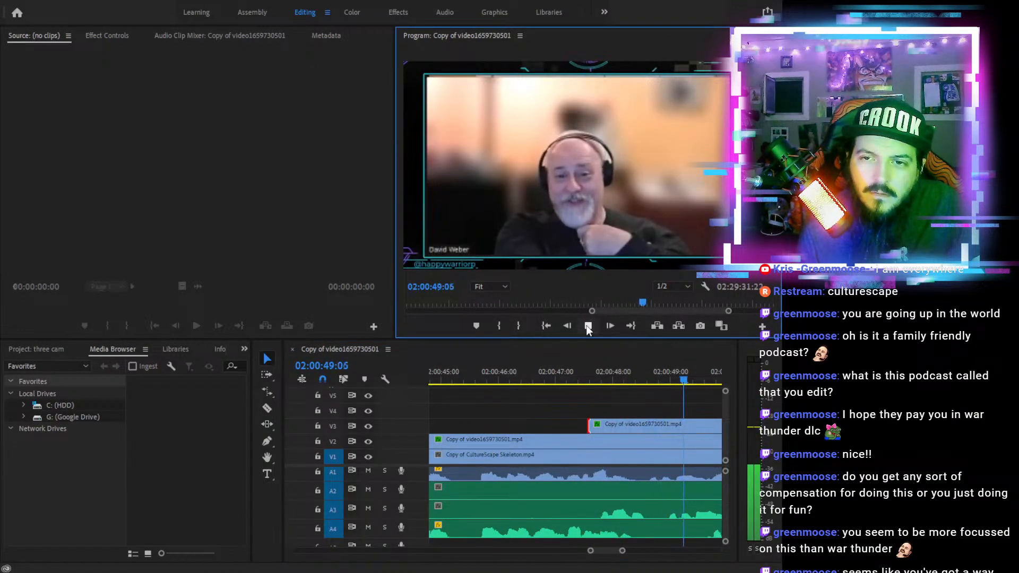
click(588, 325)
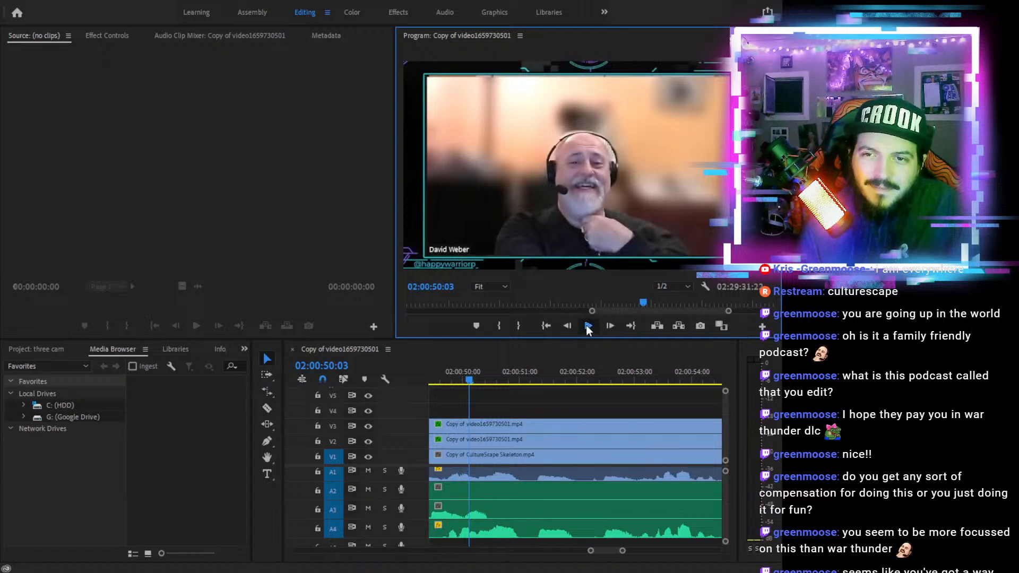
Split the V3 clip at 02:00:50:01 and at 02:00:50:10
click(587, 325)
click(587, 325)
click(475, 375)
click(466, 374)
key(c)
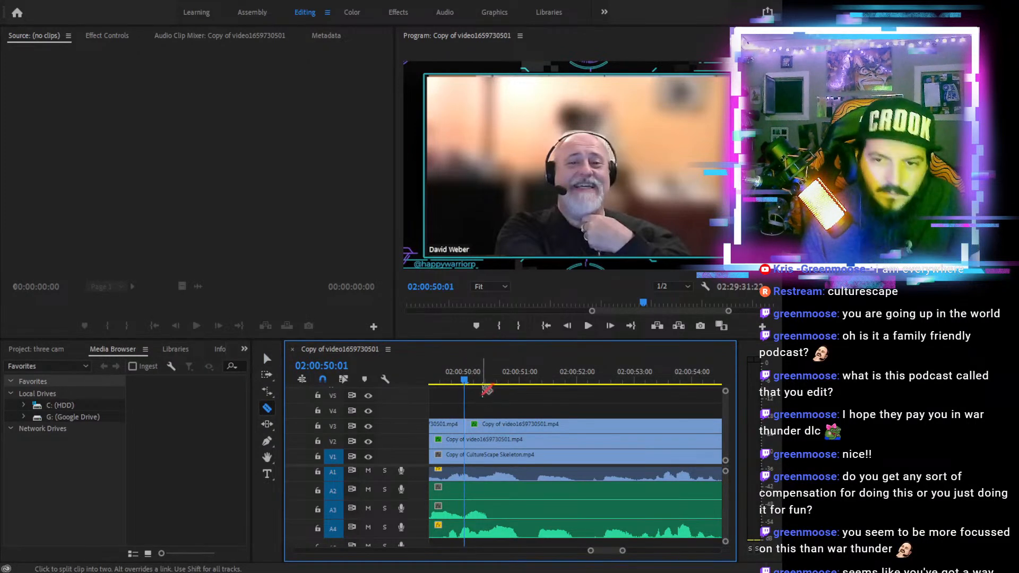
click(486, 378)
key(minus)
key(minus)
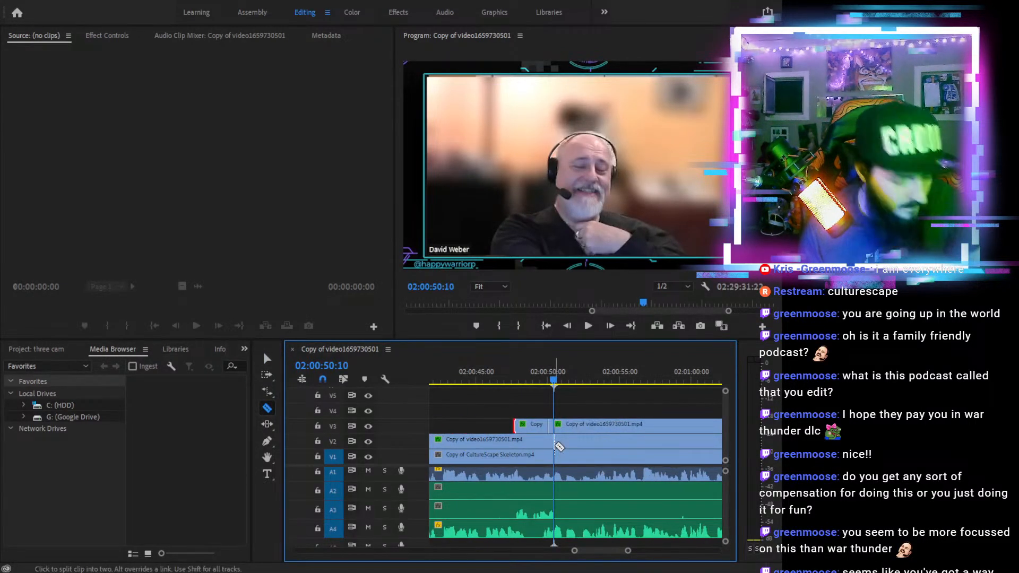
Trim the start of the last V3 part to about 02:01:21
key(v)
drag(550, 425, 644, 433)
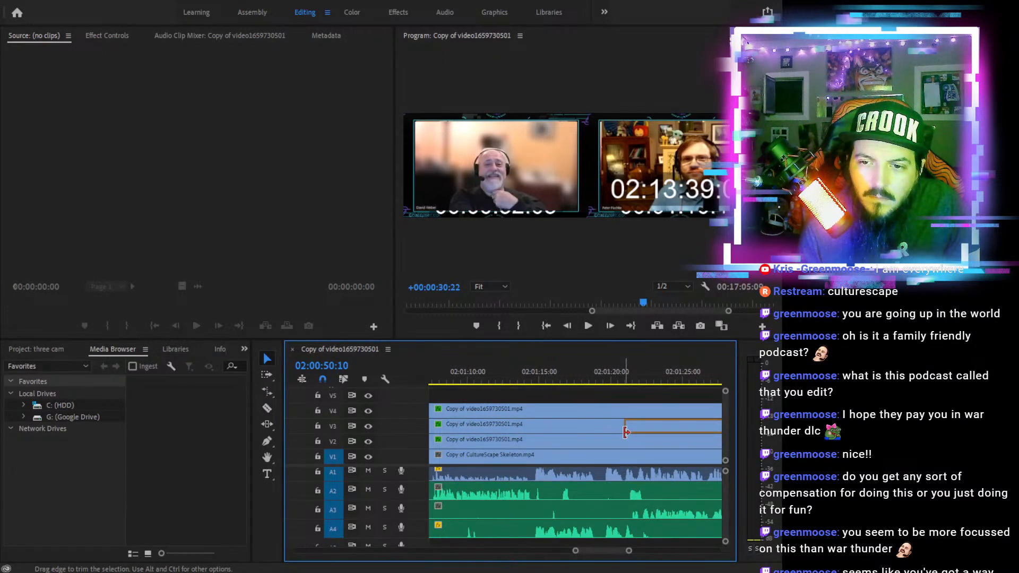
drag(626, 432, 626, 433)
Review playback from the end of the V3 cutaway through the V4 camera section up to 02:01:15:18
mouse_move(560, 371)
mouse_down()
mouse_move(368, 370)
mouse_move(554, 380)
mouse_up()
click(587, 336)
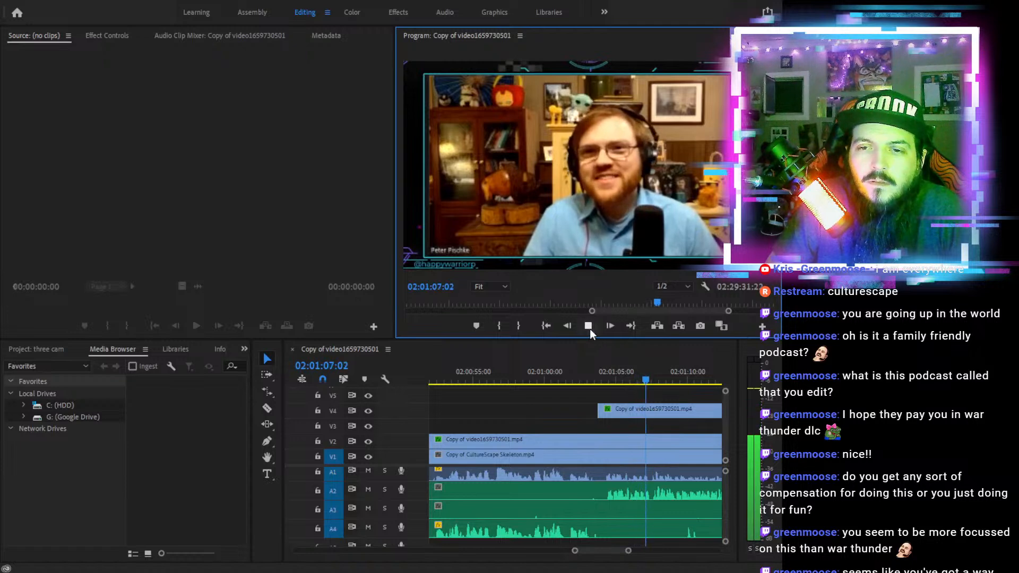
click(589, 329)
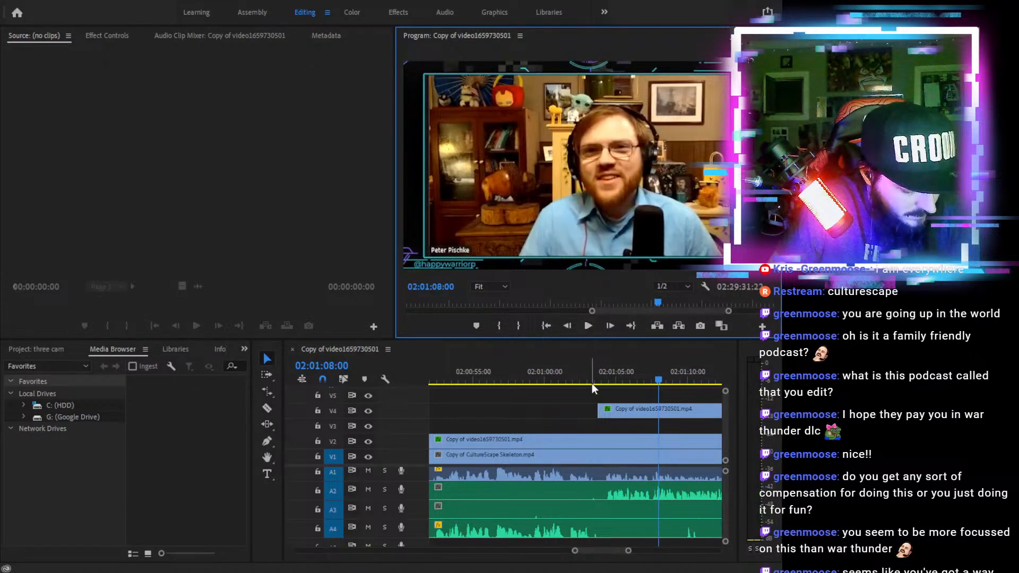
key(minus)
key(minus)
click(628, 379)
key(minus)
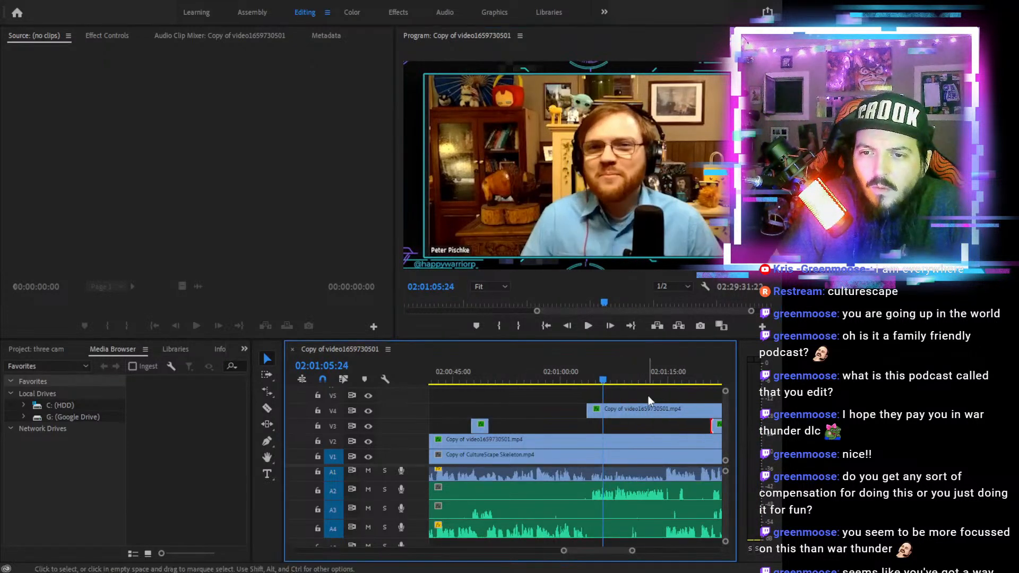
key(minus)
drag(591, 380, 603, 378)
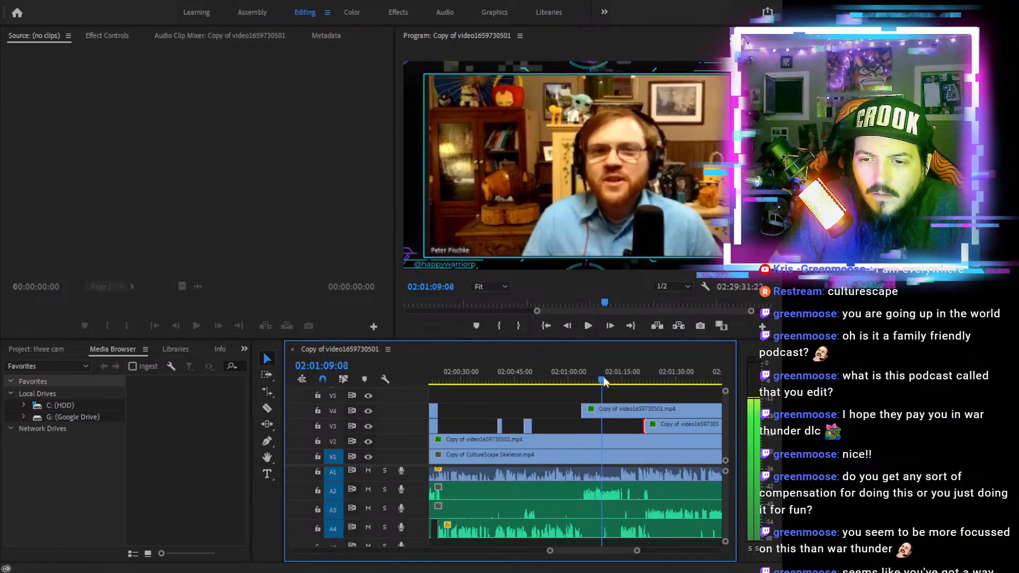
click(593, 327)
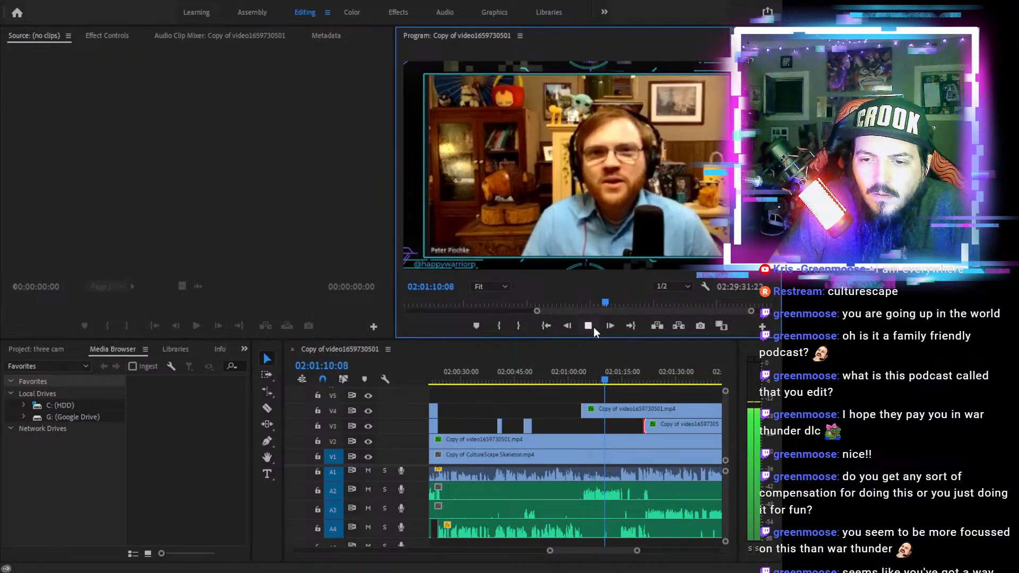
click(619, 378)
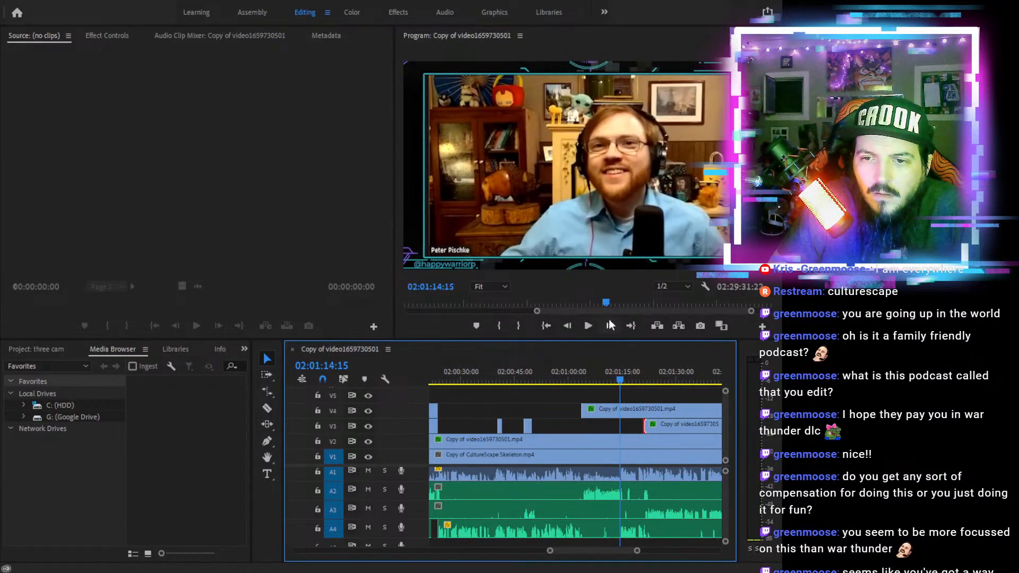
click(587, 326)
click(587, 326)
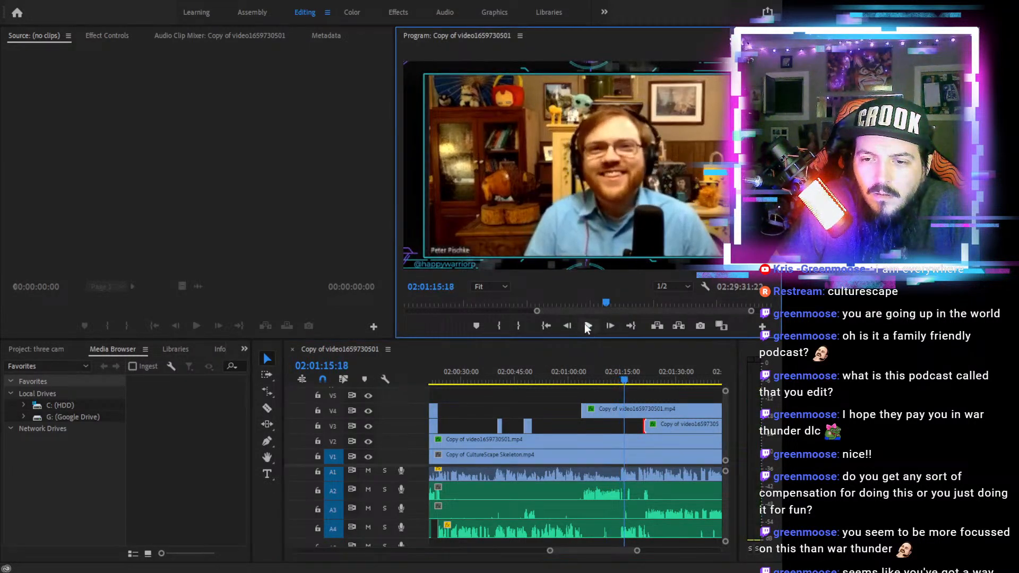
Split the V4 clip at 02:01:14:18, where the A1 and A4 audio starts up
click(619, 379)
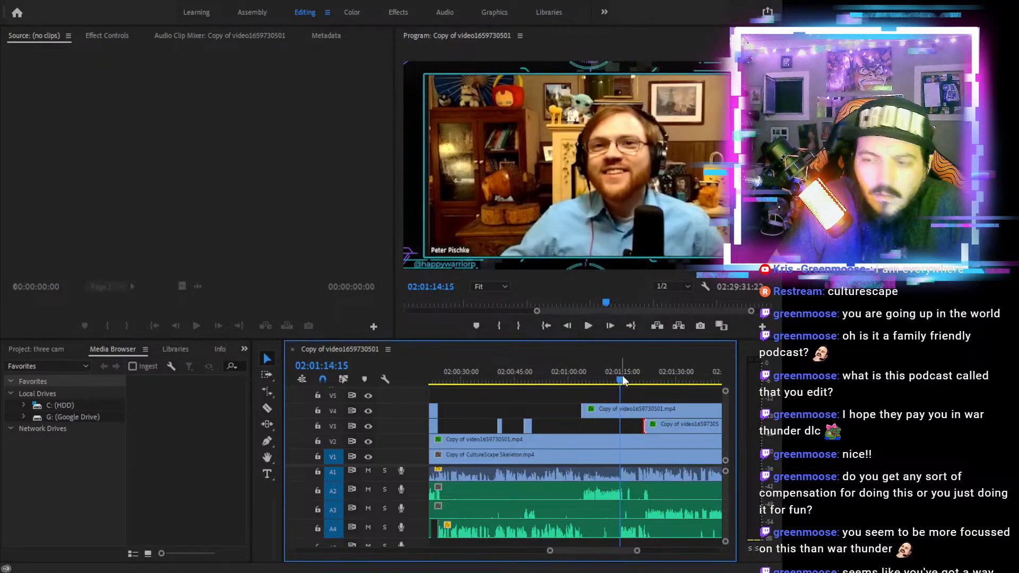
key(equal)
key(equal)
key(equal)
click(574, 377)
drag(575, 379, 580, 374)
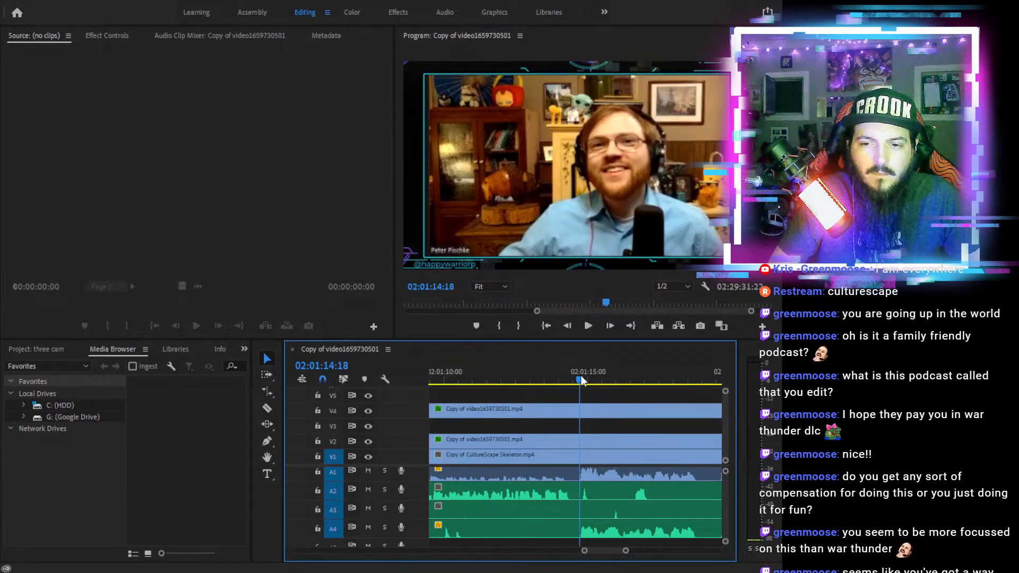
key(c)
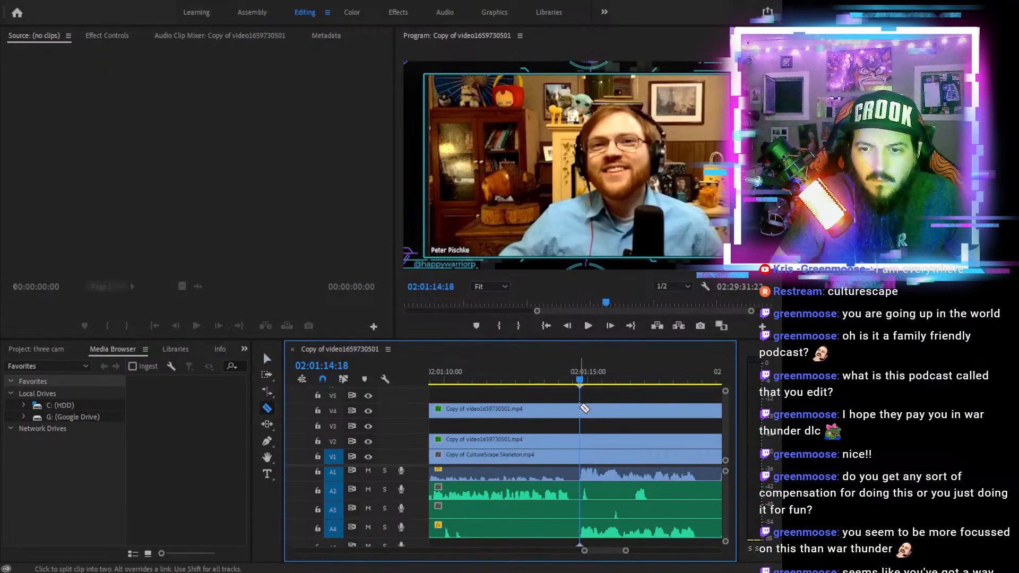
key(v)
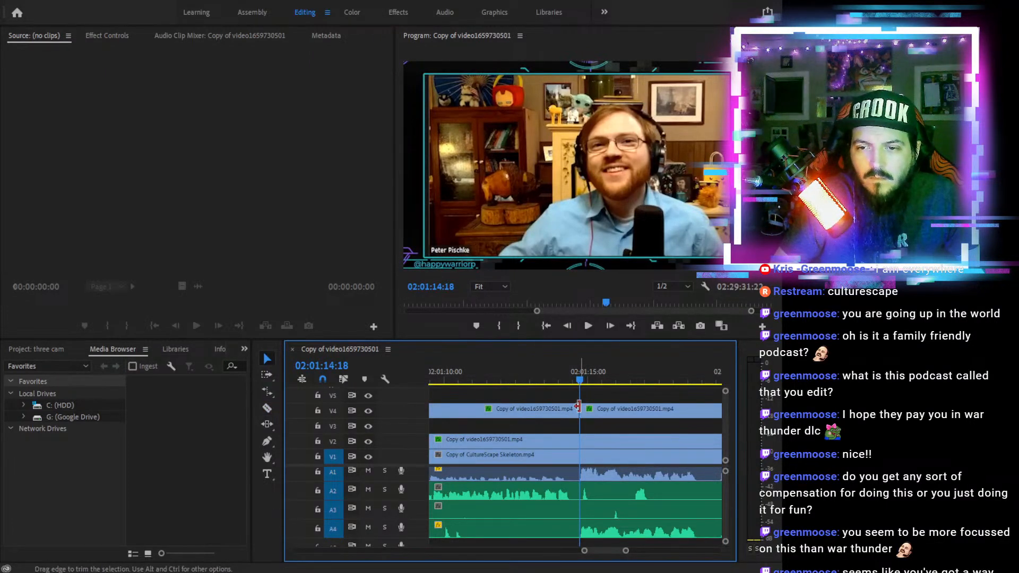
Trim the start of the later V4 part to 02:01:16:15 and replay the cut through 02:01:17:17
drag(726, 380, 533, 380)
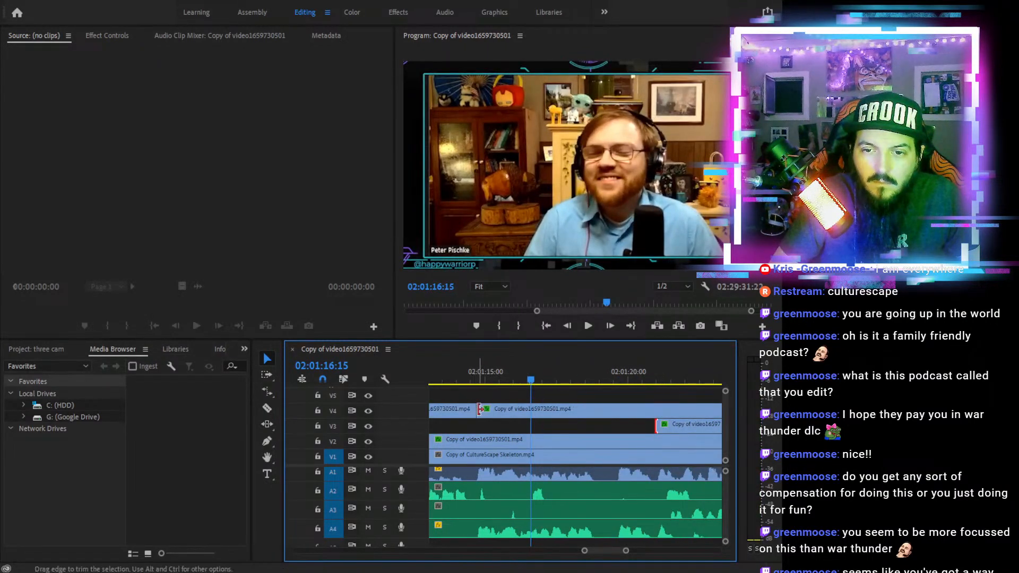
drag(489, 410, 531, 409)
drag(497, 371, 461, 371)
click(588, 326)
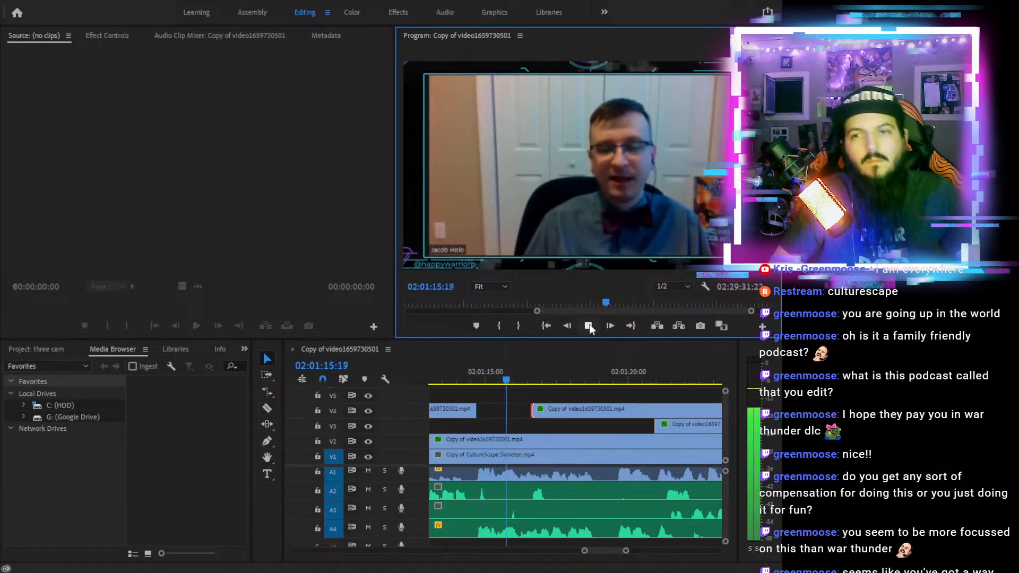
click(588, 326)
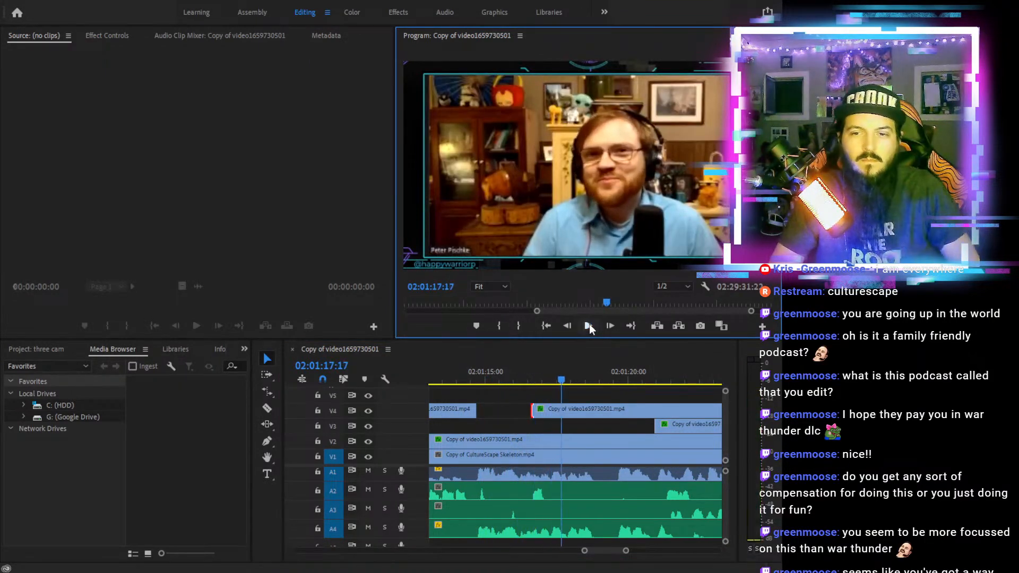
Split the V4 clip at 02:01:17:17 and trim the starts of its later part and the V3 clip below to about 02:01:21
key(c)
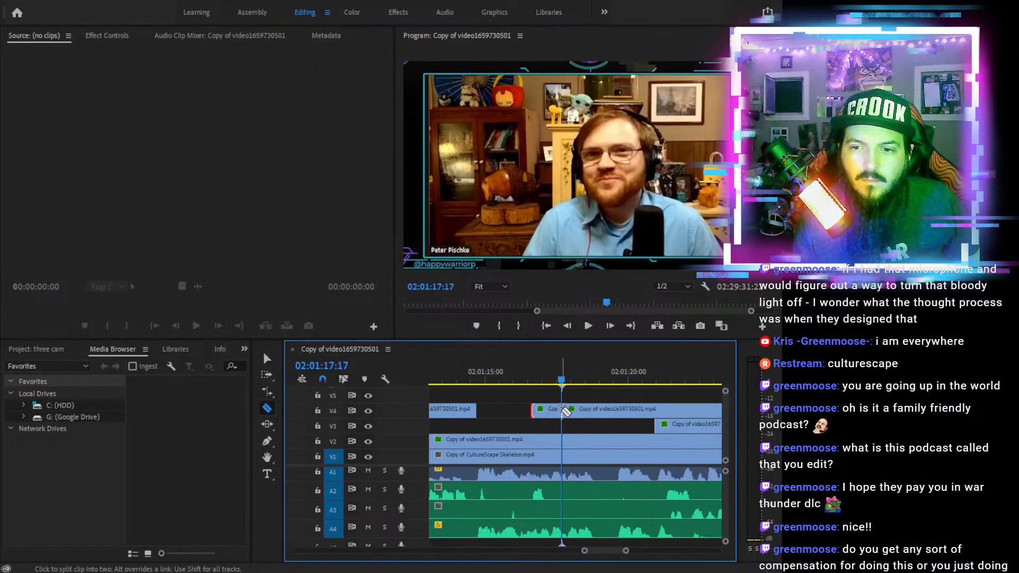
key(v)
drag(564, 410, 656, 412)
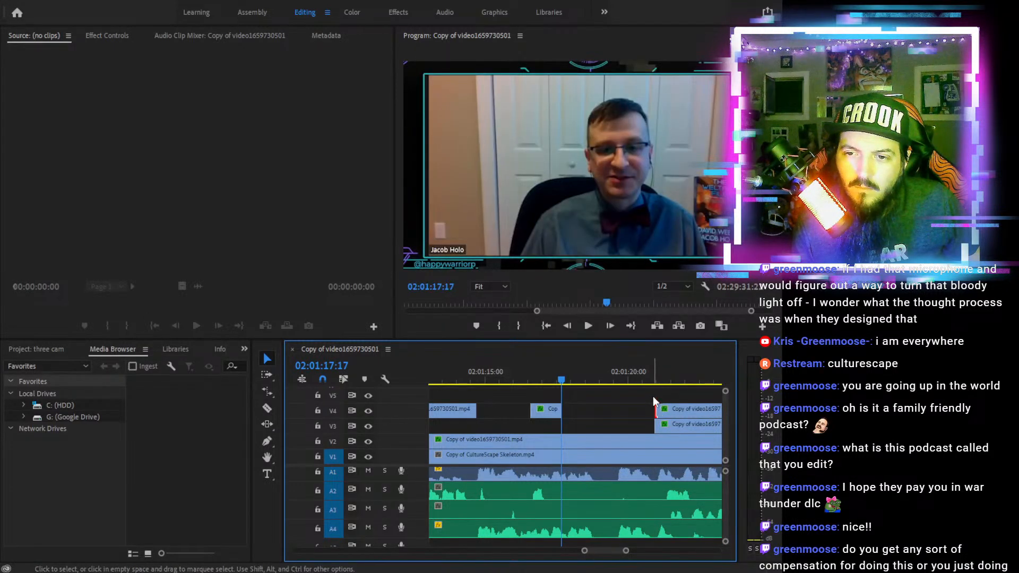
drag(658, 418, 661, 417)
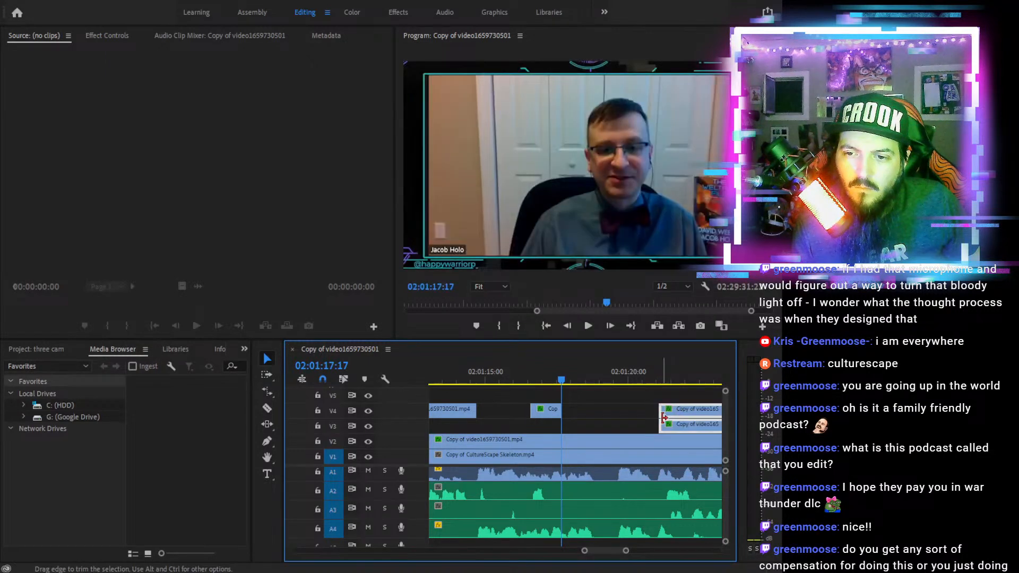
Split the V4 clip at 02:01:22:06
click(690, 379)
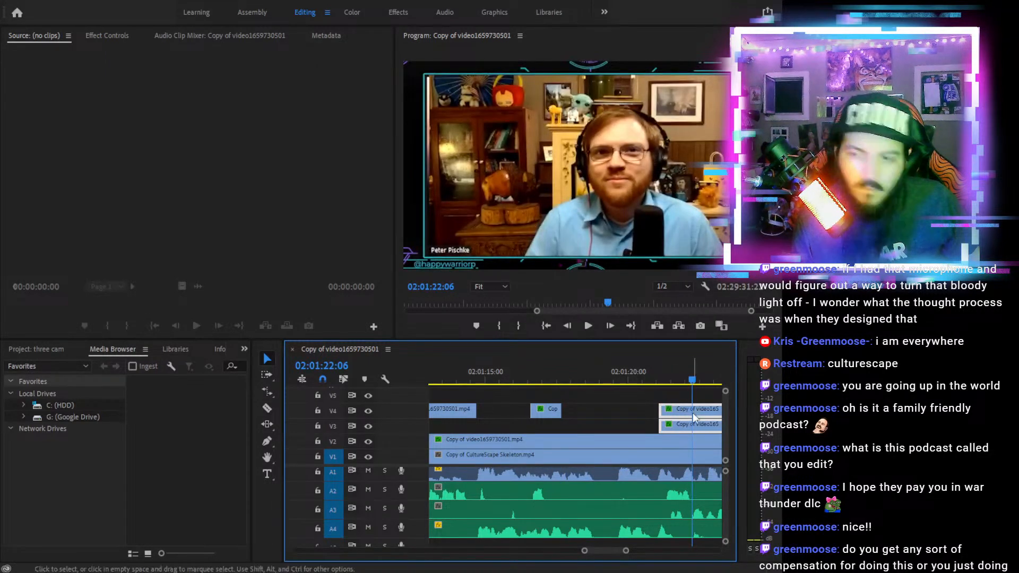
key(c)
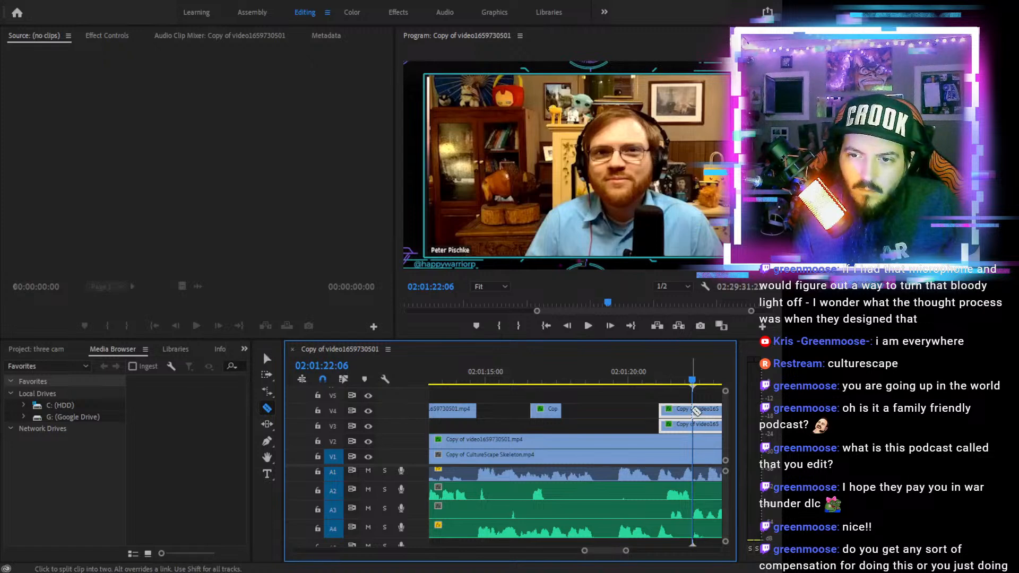
click(684, 378)
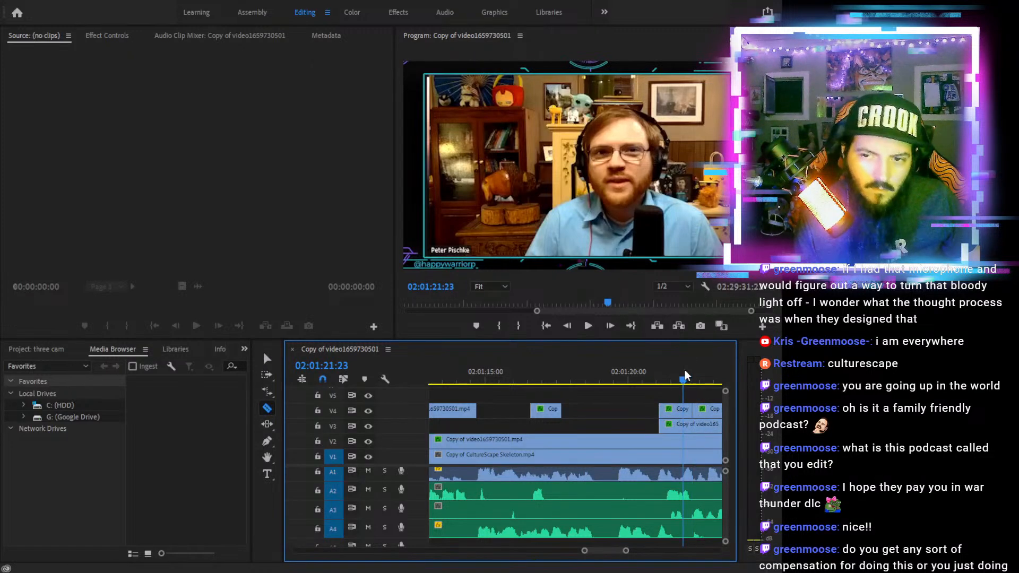
Trim the start of the later V4 part to about 02:01:56 and replay the passage around 02:01:58
key(minus)
key(minus)
key(minus)
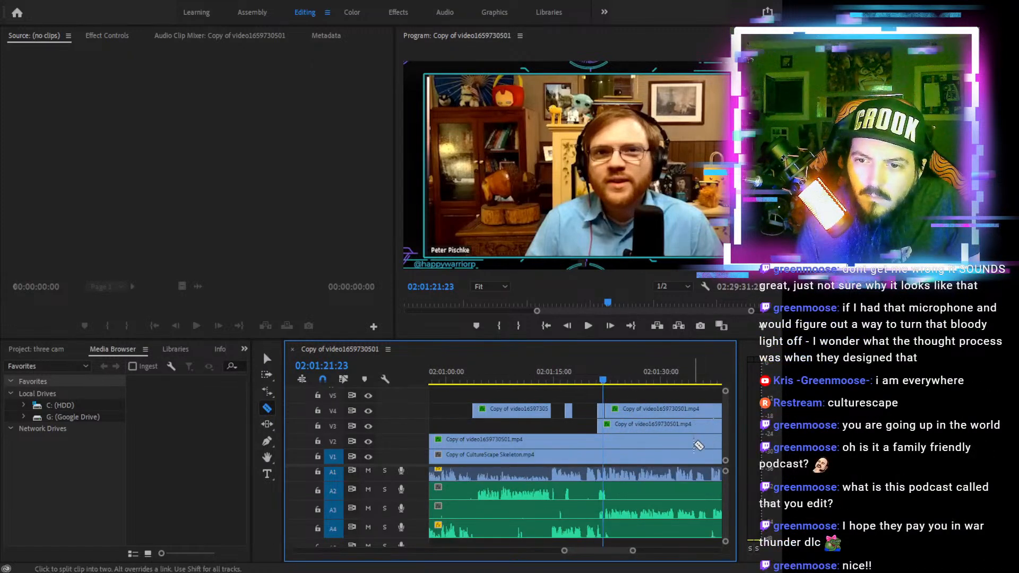
key(v)
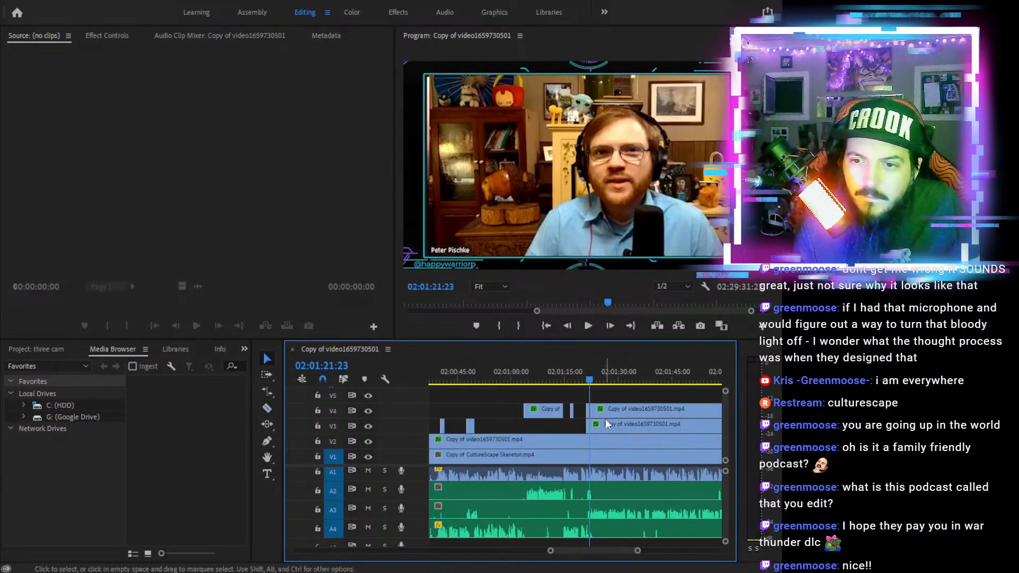
drag(609, 411, 714, 378)
click(720, 377)
drag(672, 375, 648, 374)
click(588, 326)
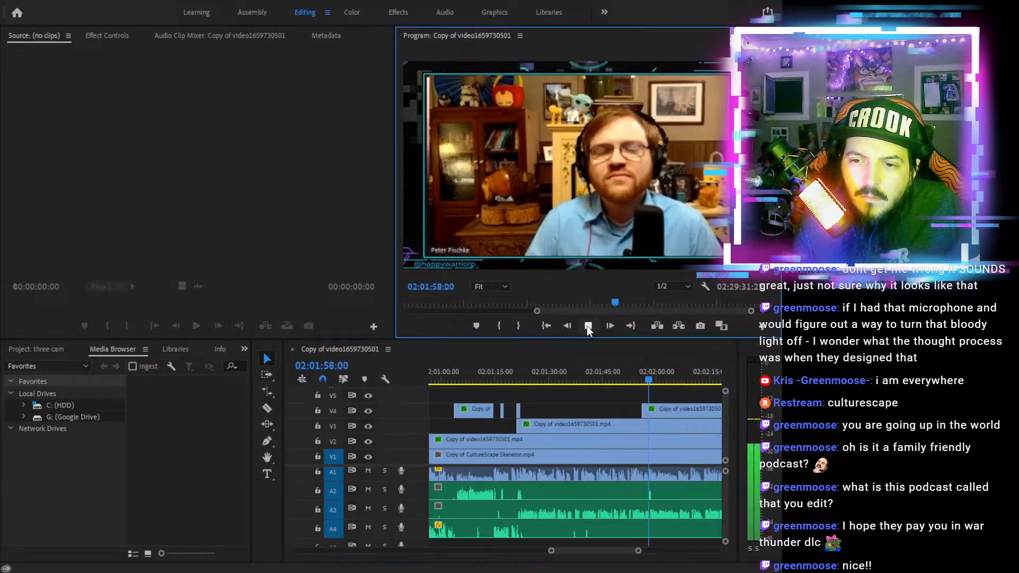
key(space)
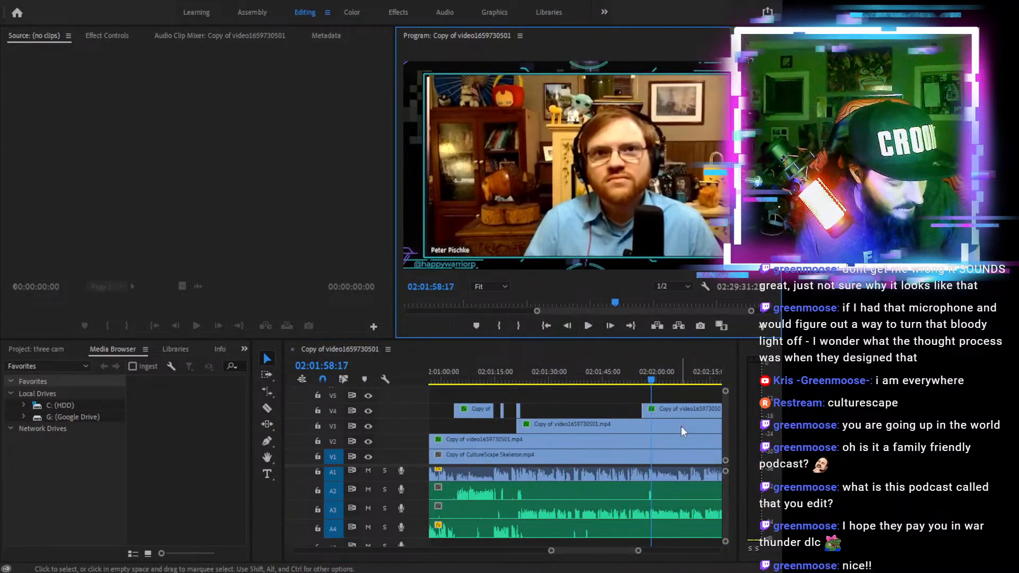
Trim the start of the last V4 clip to 02:03:02:16
key(minus)
click(654, 378)
key(minus)
key(minus)
click(652, 378)
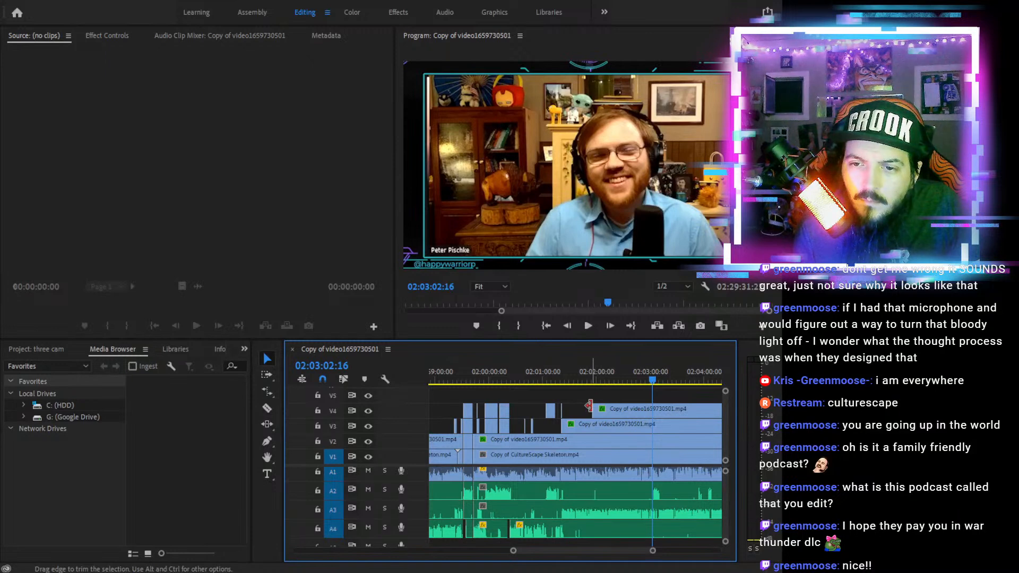
drag(595, 403, 657, 412)
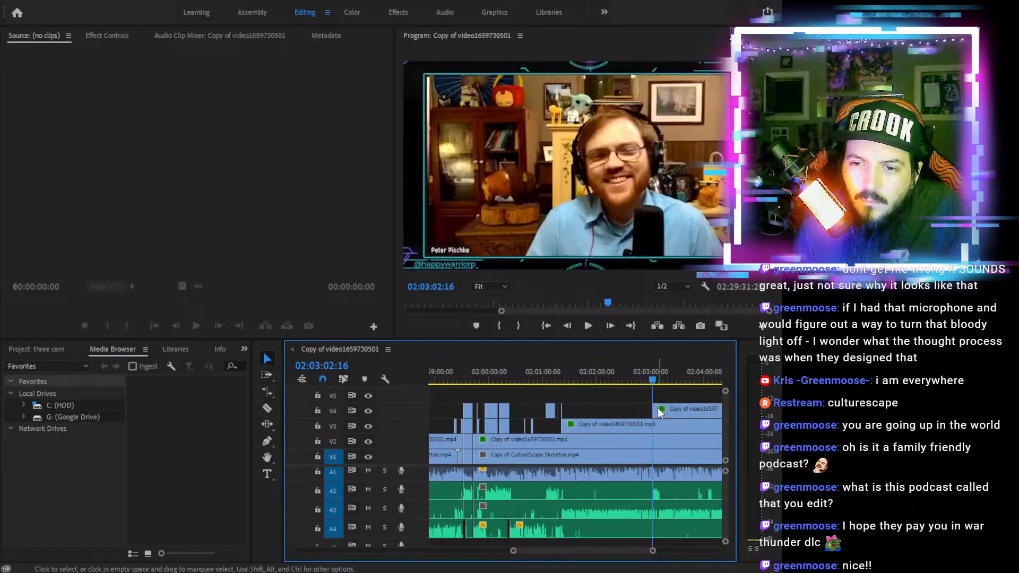
Split the A2 audio at about 02:02:04 and trim the end of its earlier part back to about 02:01:56
key(c)
shift+click(600, 490)
key(v)
drag(599, 489, 592, 489)
Play back the passage between about 02:00:33 and 02:01:00 several times to check the speaker switches
drag(517, 371, 524, 374)
click(587, 326)
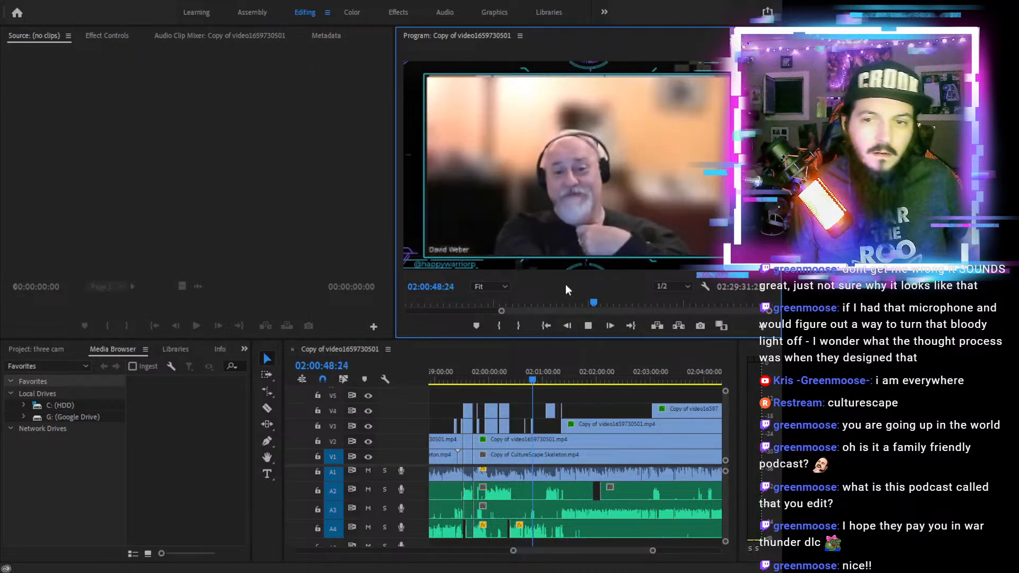
click(588, 328)
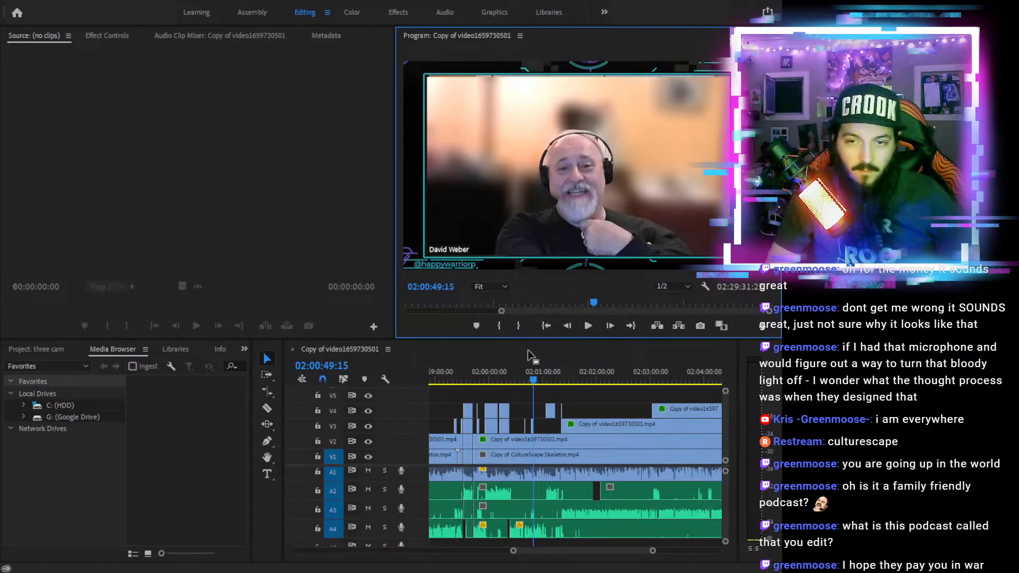
click(520, 373)
click(587, 325)
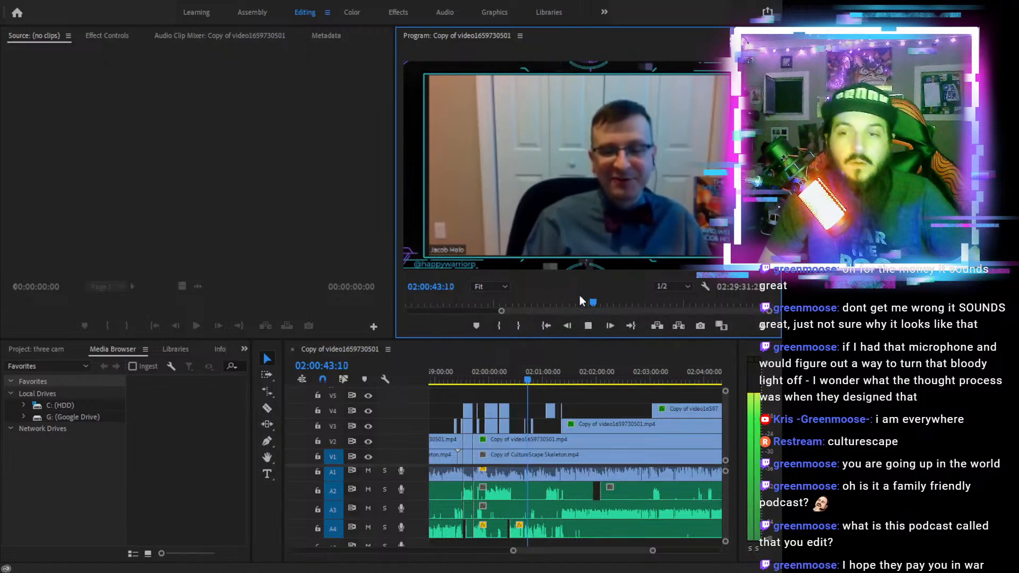
click(585, 324)
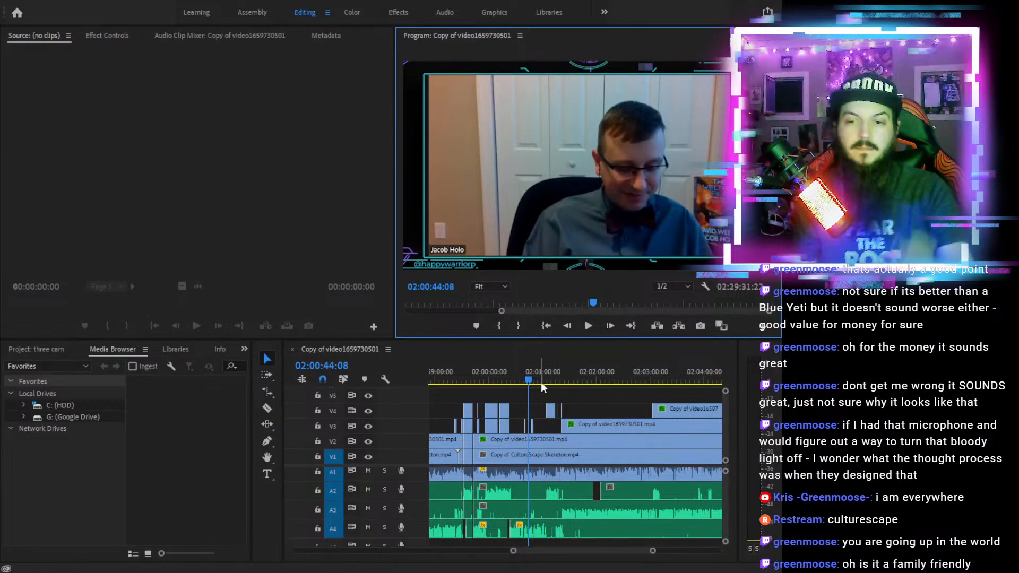
click(520, 378)
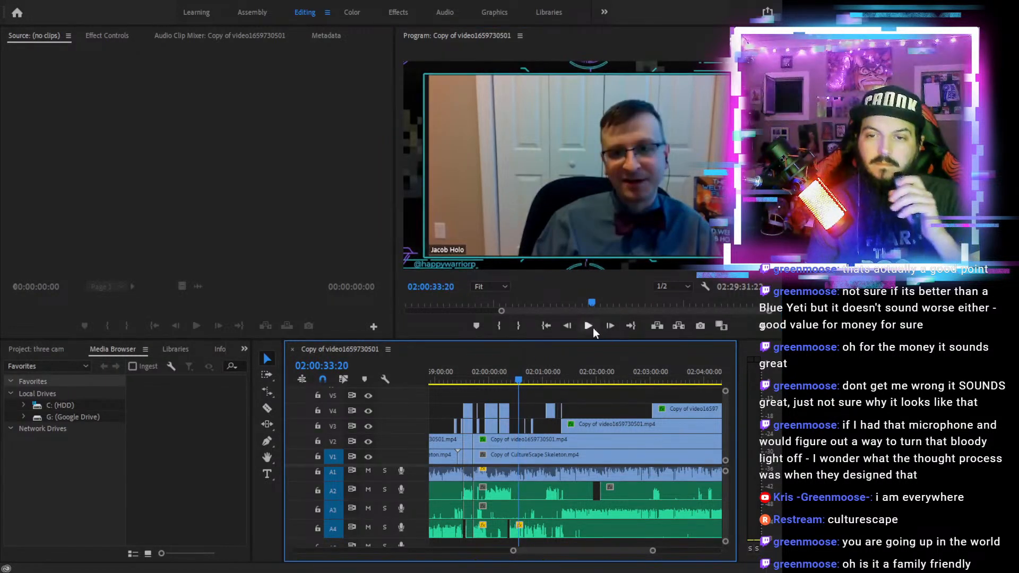
click(592, 327)
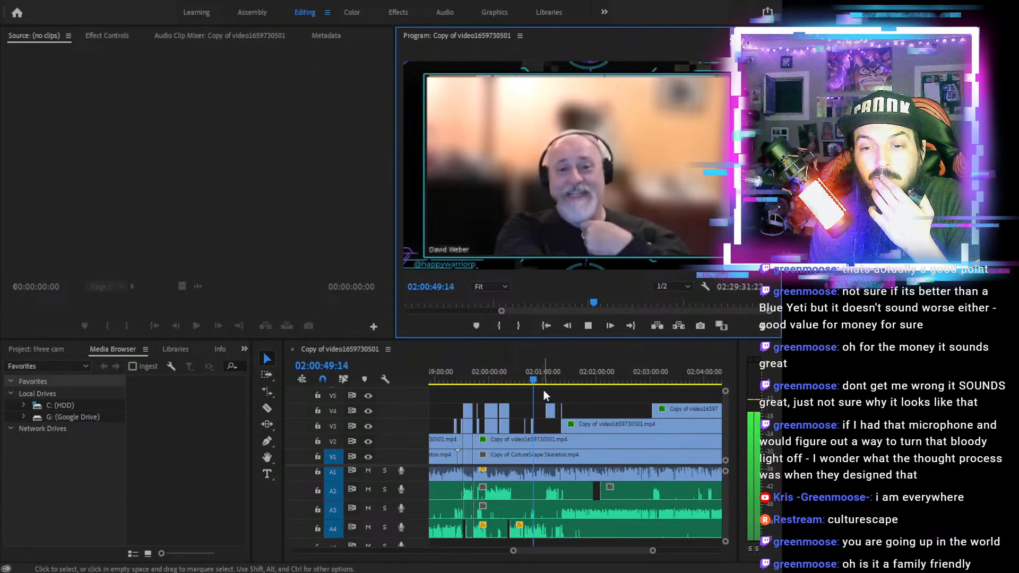
click(541, 378)
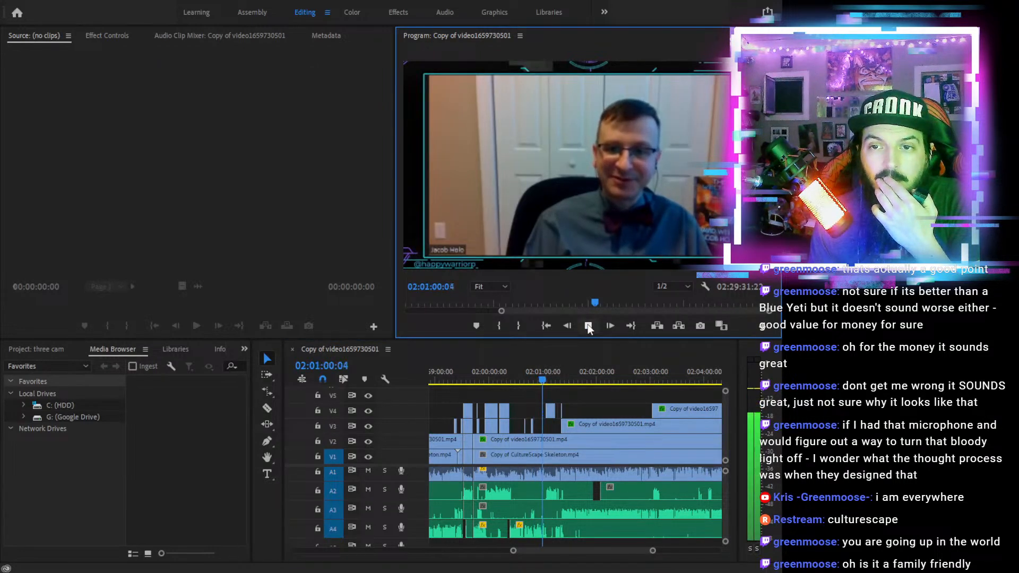
click(588, 329)
click(540, 377)
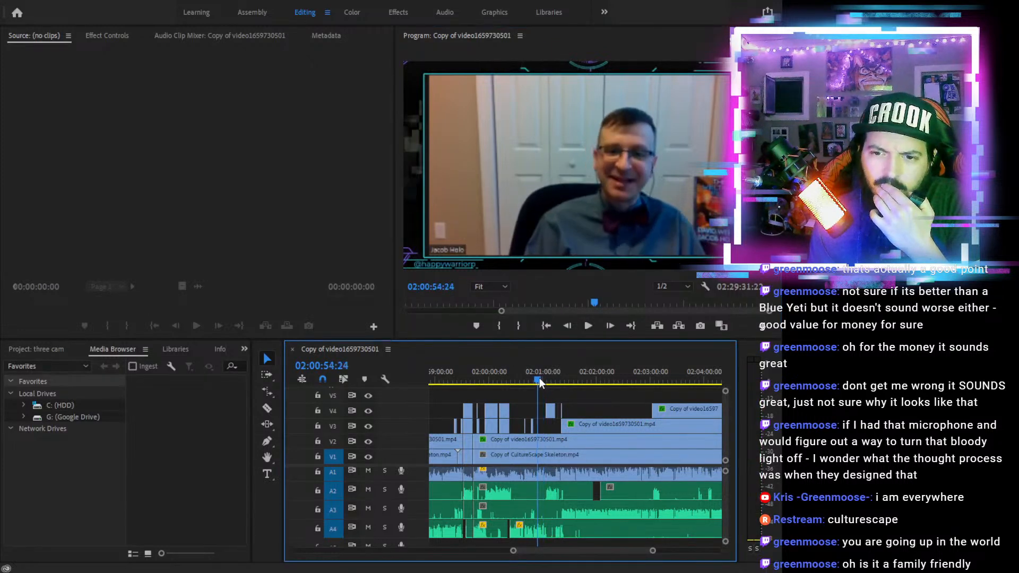
click(590, 328)
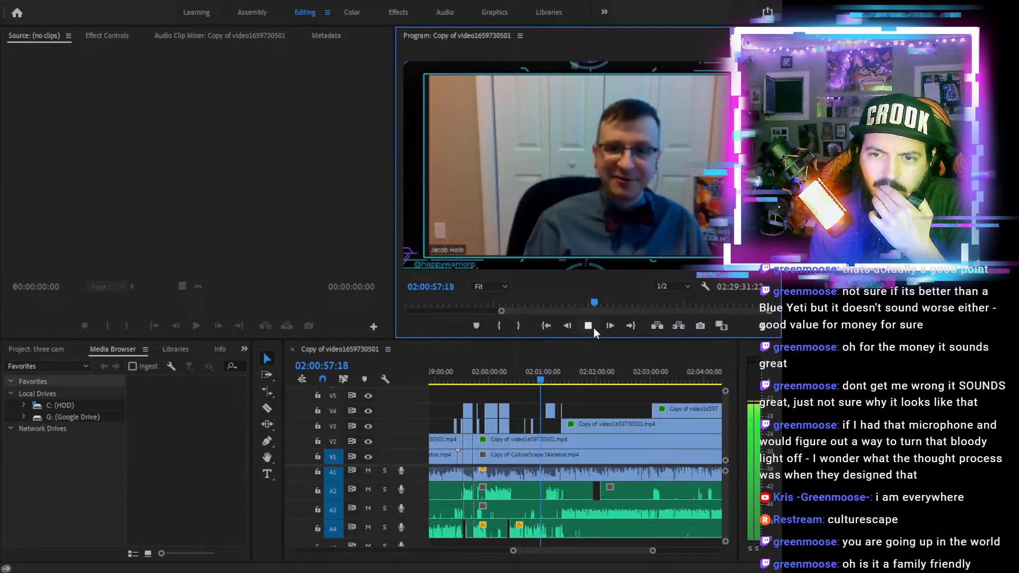
click(593, 328)
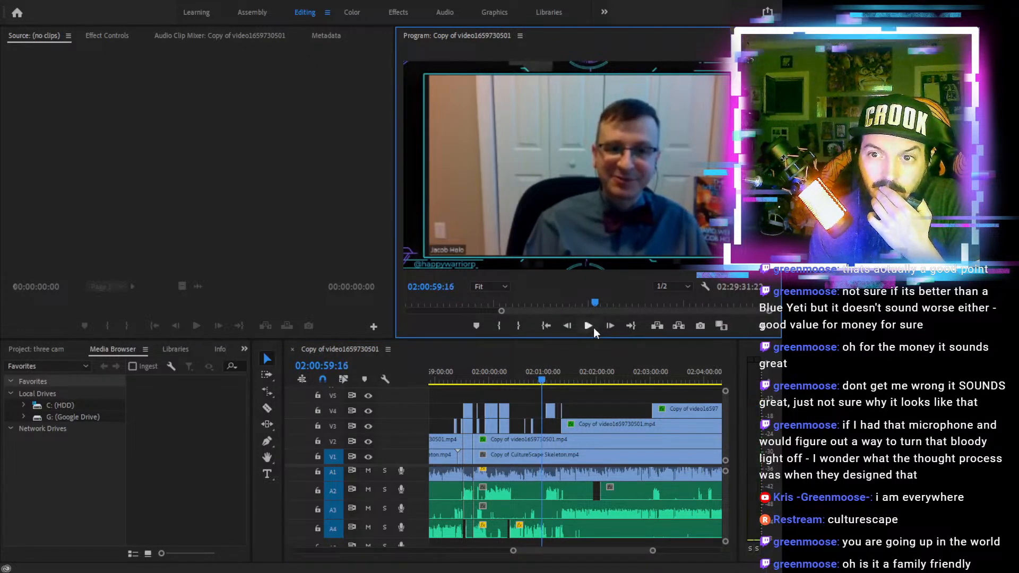
Play back from 02:00:55:16 and further along up to 02:01:41:20 to check the camera cuts and audio
click(537, 378)
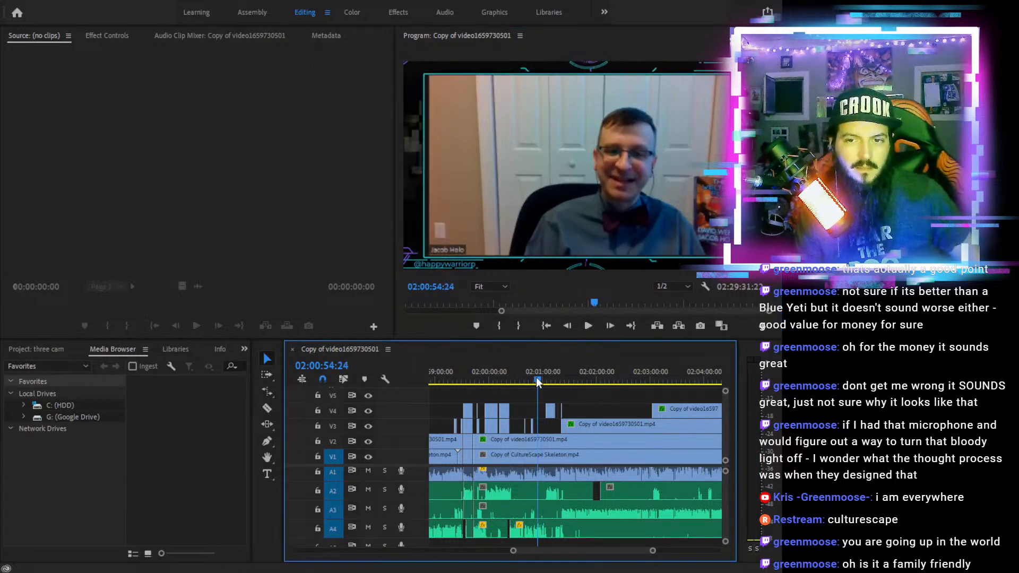
key(equal)
key(equal)
key(equal)
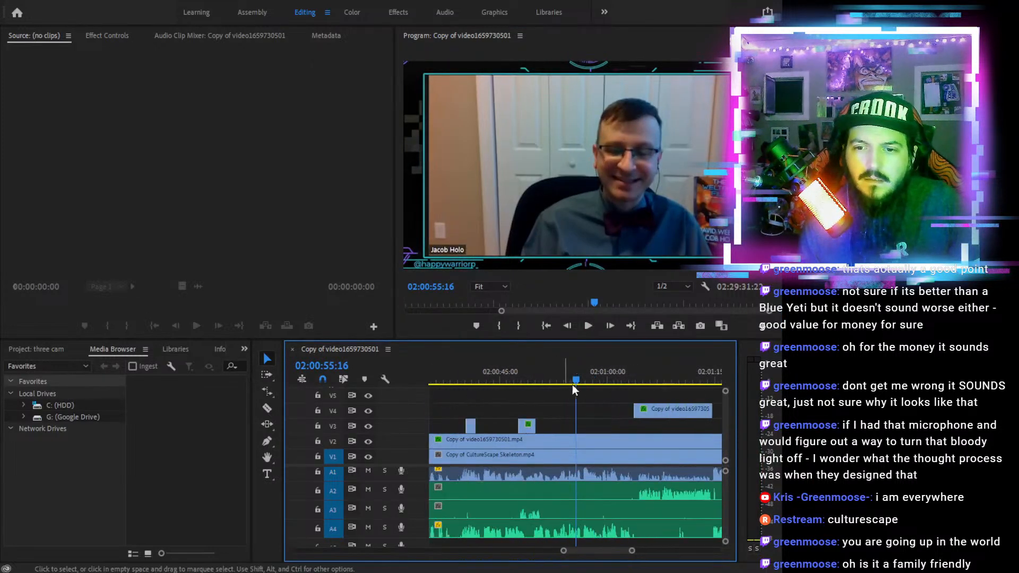
click(588, 327)
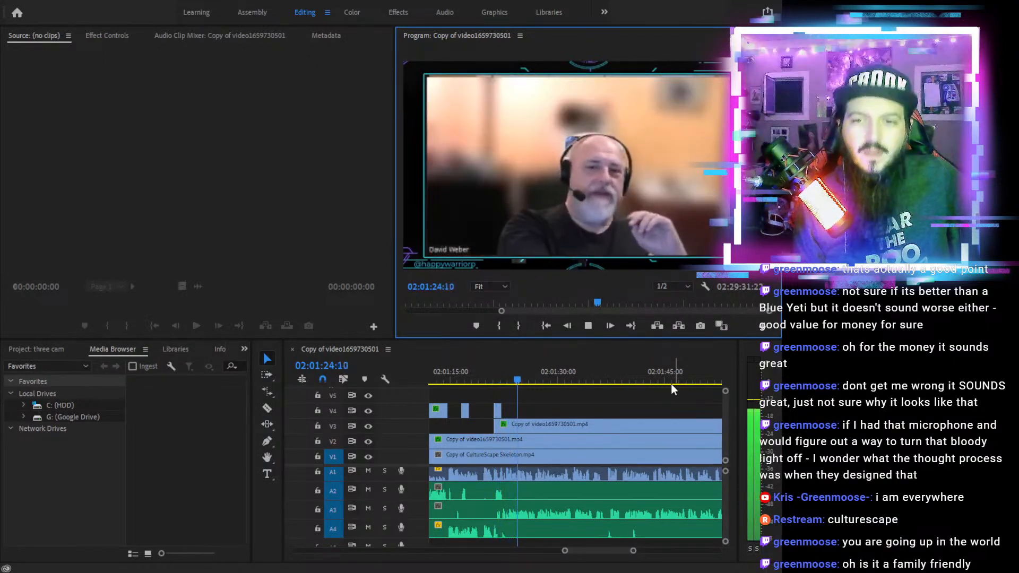
drag(539, 379, 609, 376)
click(588, 327)
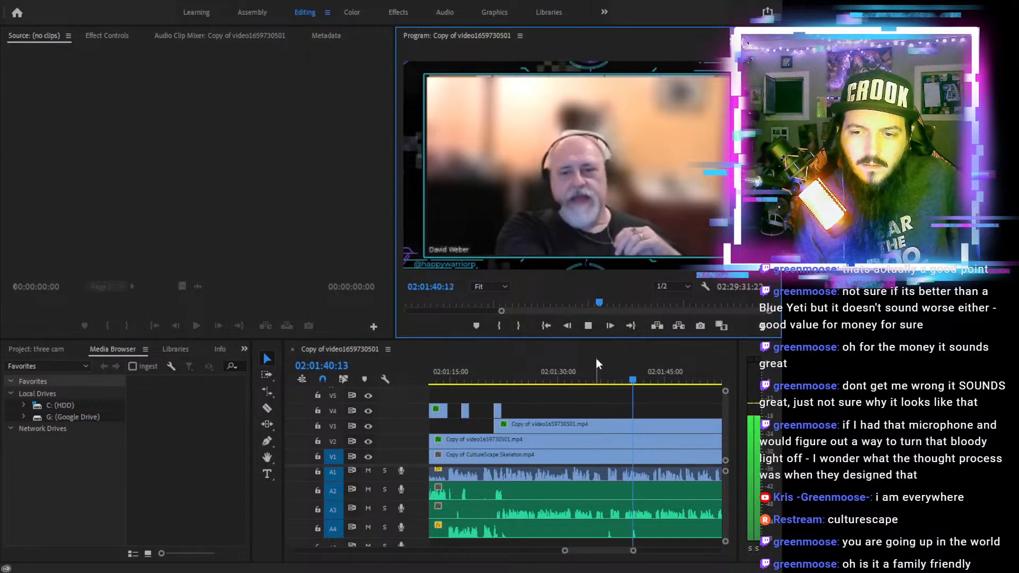
click(588, 327)
Remove the A4 audio from about 02:01:35 to 02:01:41:20 and split A3 near 02:01:17, trimming its earlier part's end back
key(c)
click(600, 527)
key(v)
drag(599, 528, 642, 526)
key(c)
click(469, 509)
key(v)
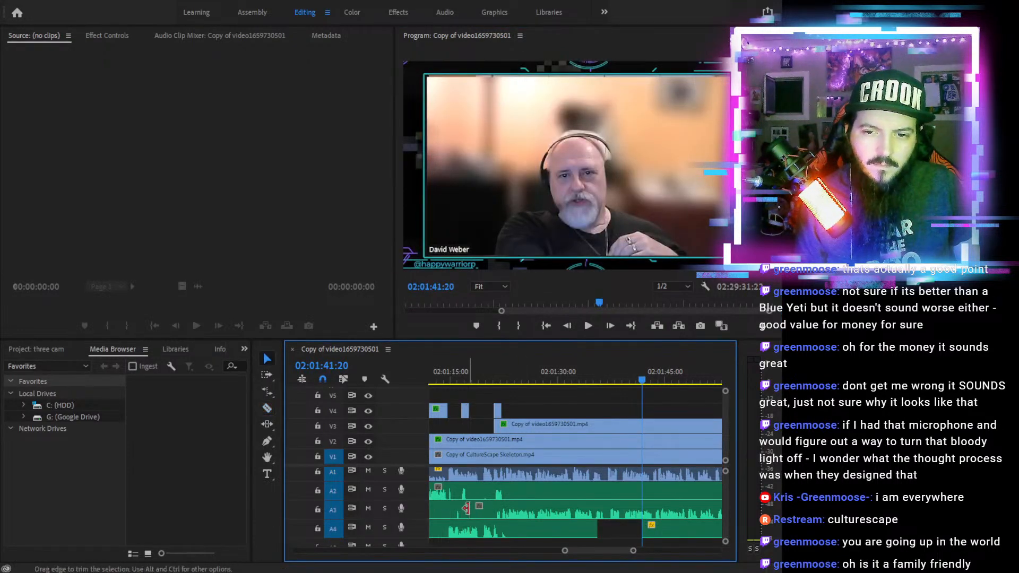
drag(452, 509, 446, 509)
Play from 02:03:00:22 into the V4 clip and split that clip at about 02:03:10
click(722, 380)
drag(725, 377, 586, 375)
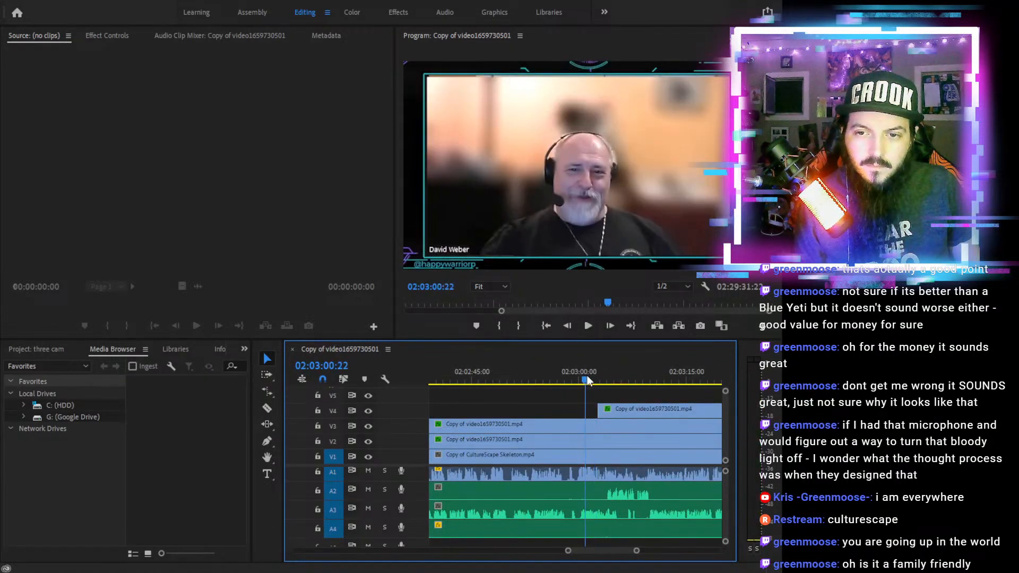
click(587, 325)
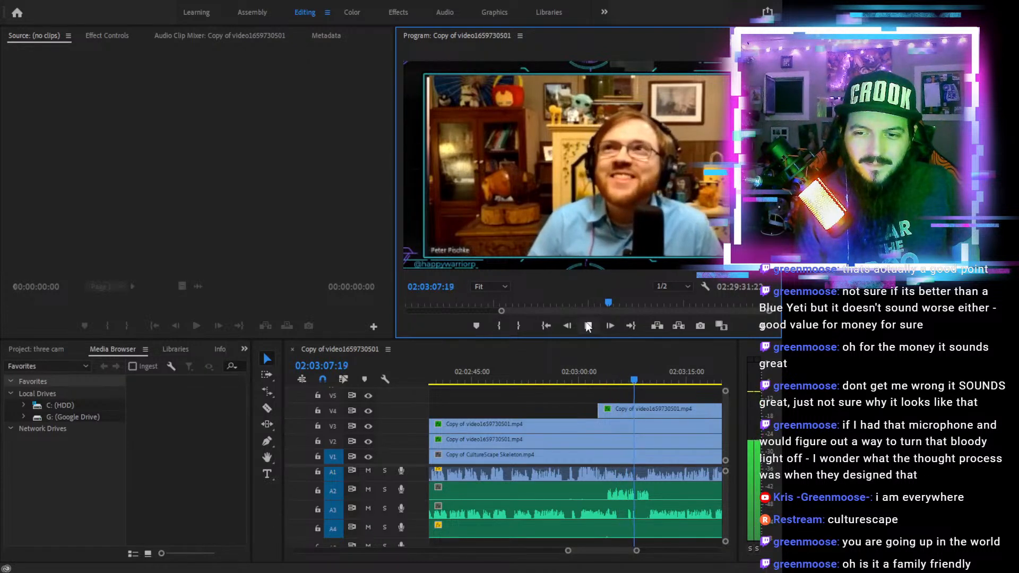
key(space)
drag(642, 380, 651, 381)
key(c)
click(653, 412)
Split the V4 clip again at 02:03:53:17 and delete the segment between the two splits
drag(675, 380, 635, 383)
click(633, 412)
key(v)
click(568, 410)
key(Delete)
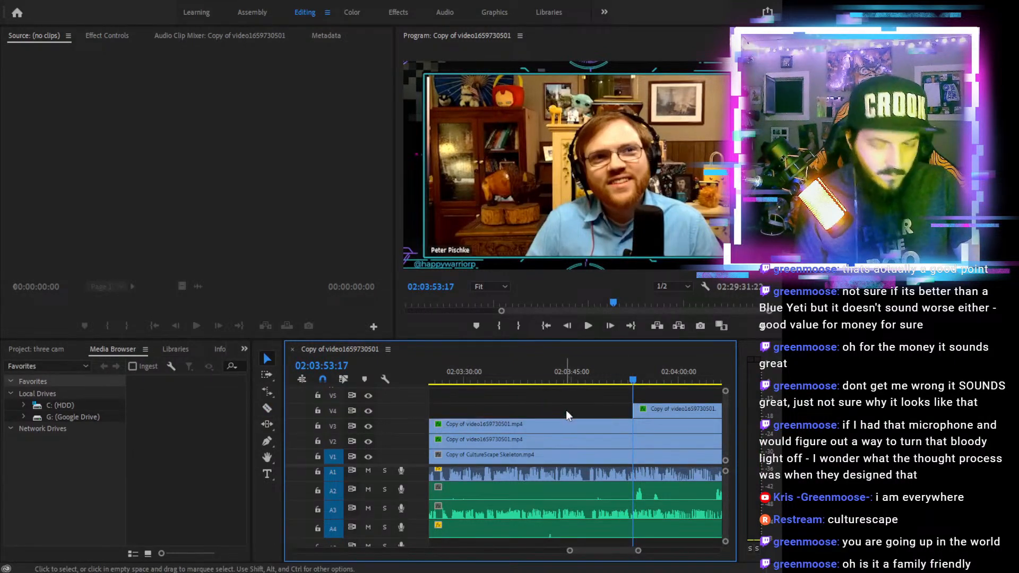
Replay the short V4 clip from just before its start to about 02:03:08
click(552, 375)
key(minus)
key(minus)
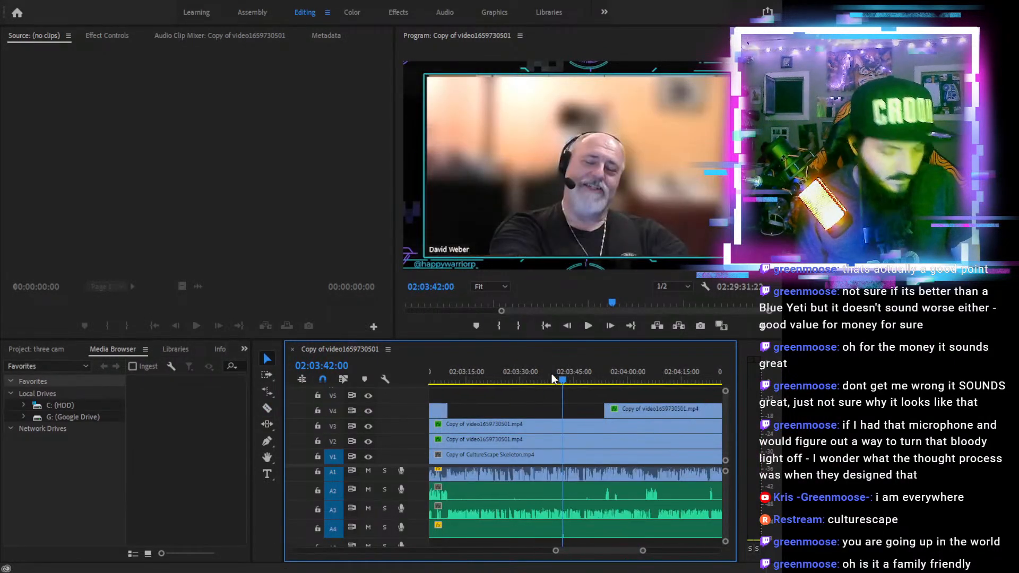
click(492, 374)
click(586, 329)
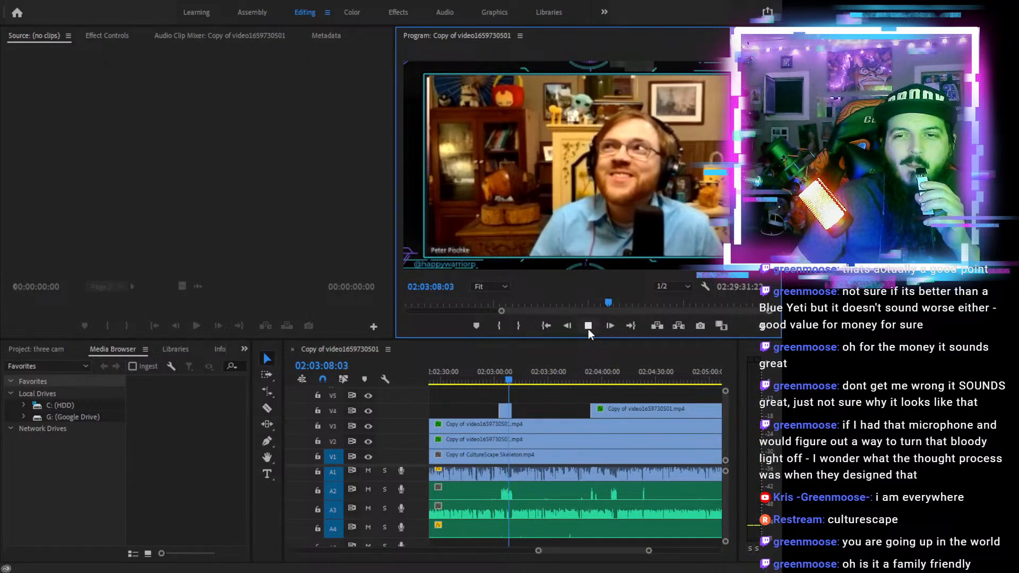
click(499, 373)
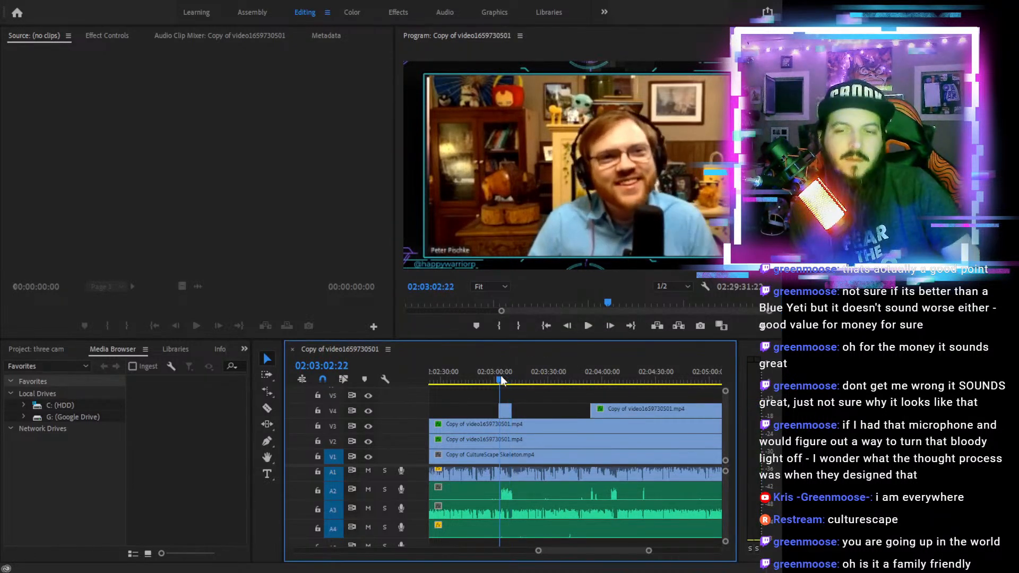
Split the A3 audio at 02:03:05:22, trim its later part's start to about 02:03:08, and replay the passage
key(equal)
key(equal)
key(equal)
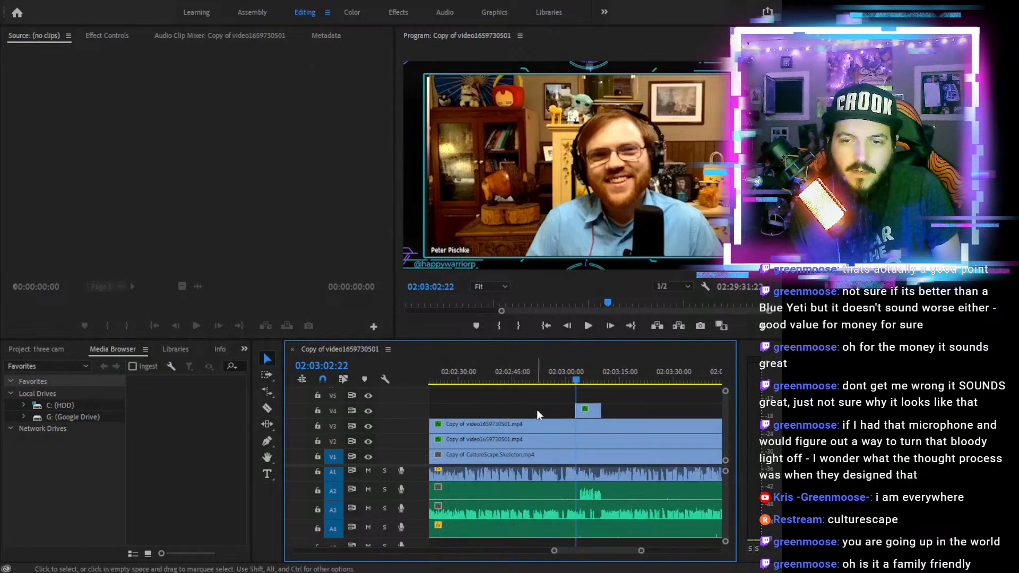
click(588, 326)
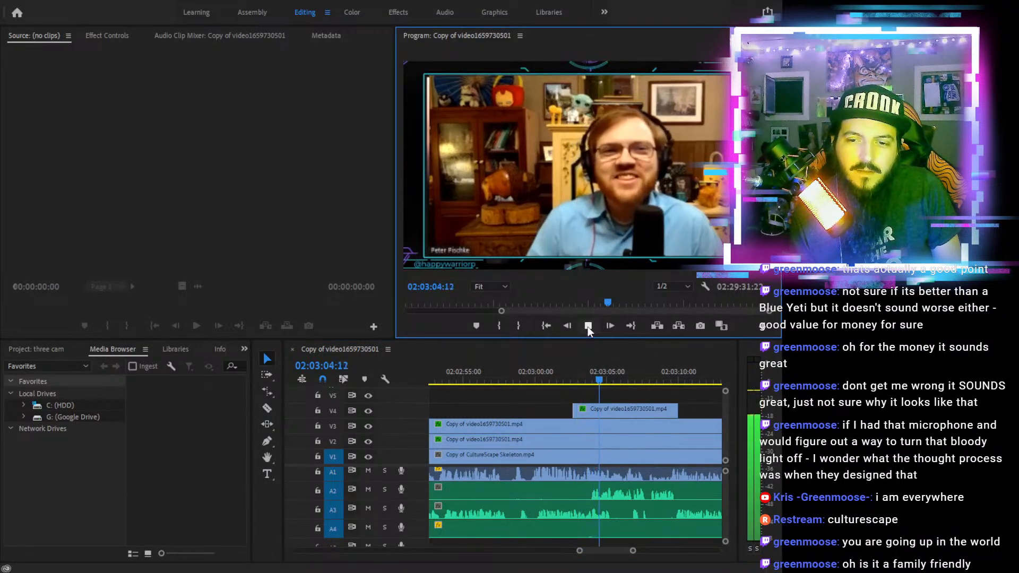
click(588, 326)
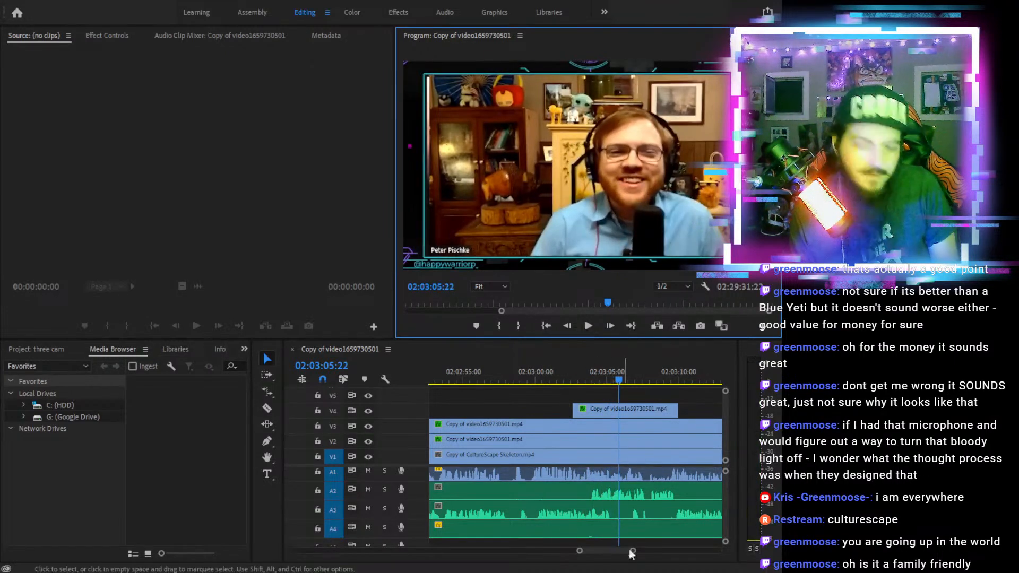
click(621, 510)
key(v)
drag(622, 511, 653, 511)
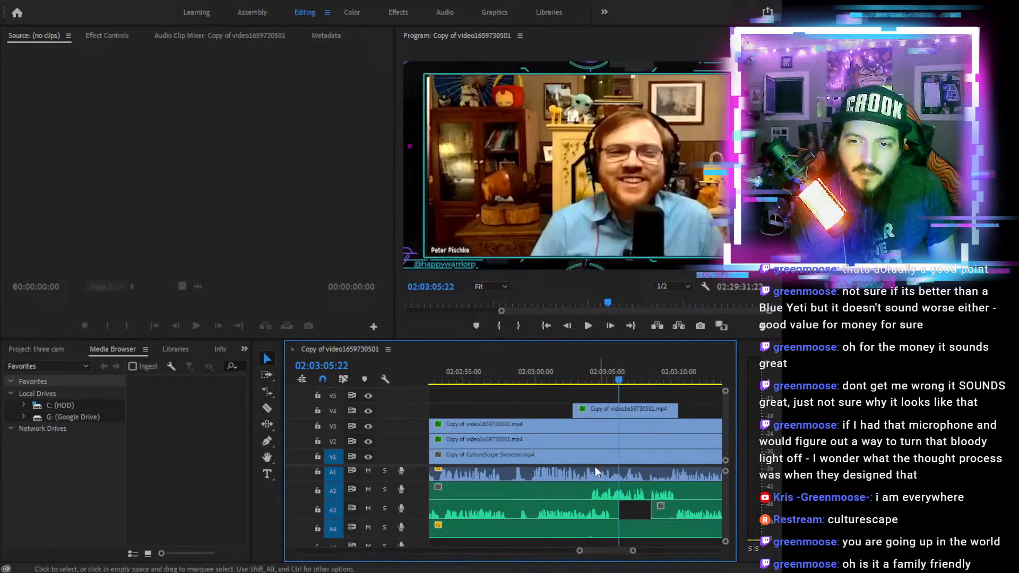
click(563, 373)
click(586, 325)
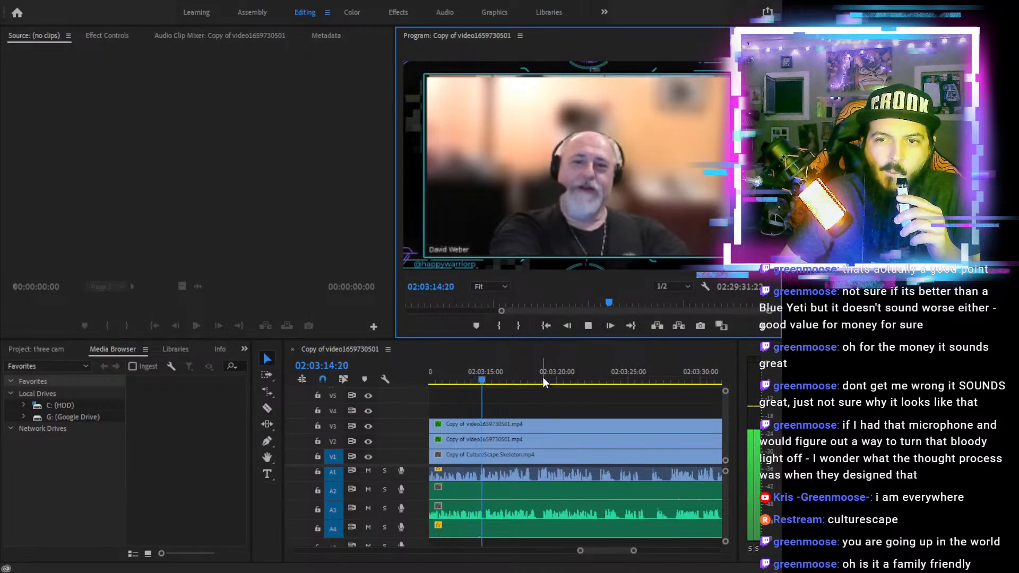
Replay the switch to the V4 clip between 02:03:53 and 02:03:57 several times to check its timing
drag(520, 374, 554, 389)
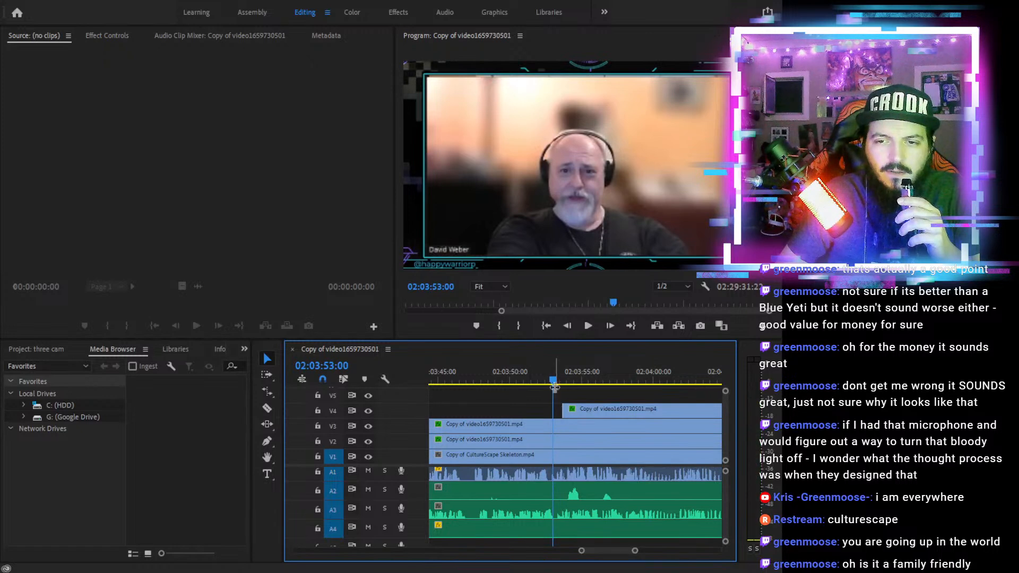
click(587, 325)
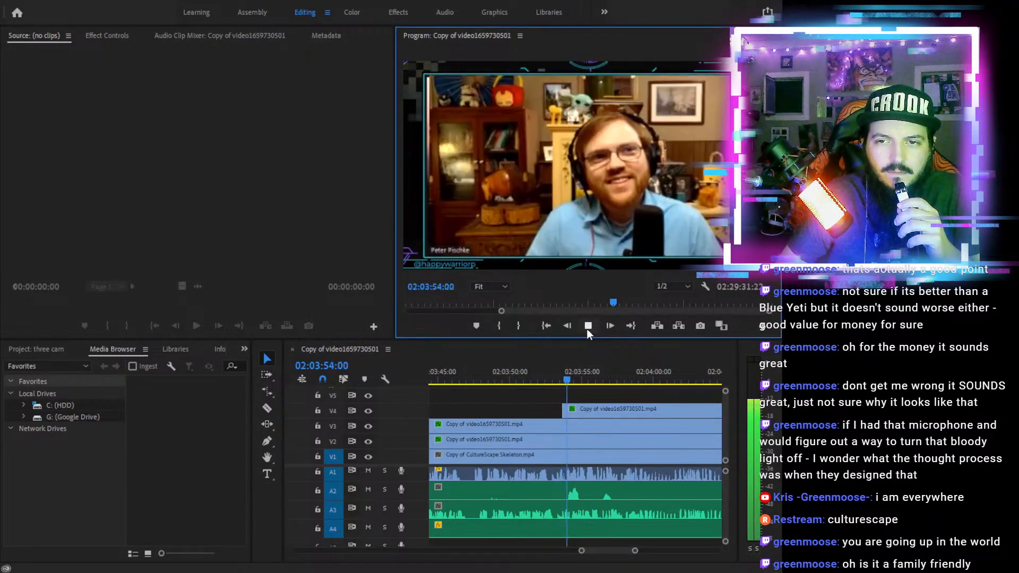
click(587, 326)
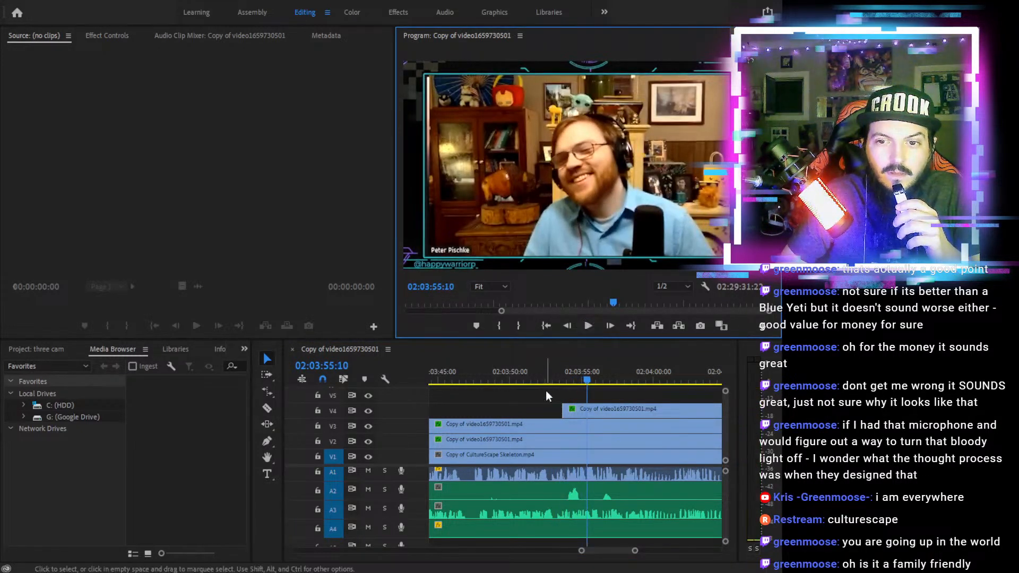
click(555, 374)
click(588, 326)
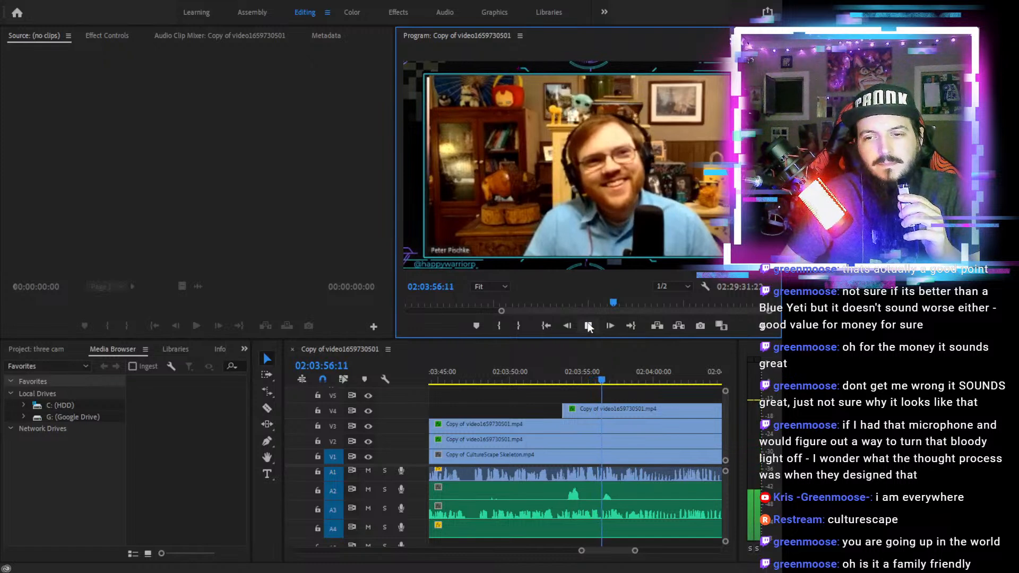
click(588, 326)
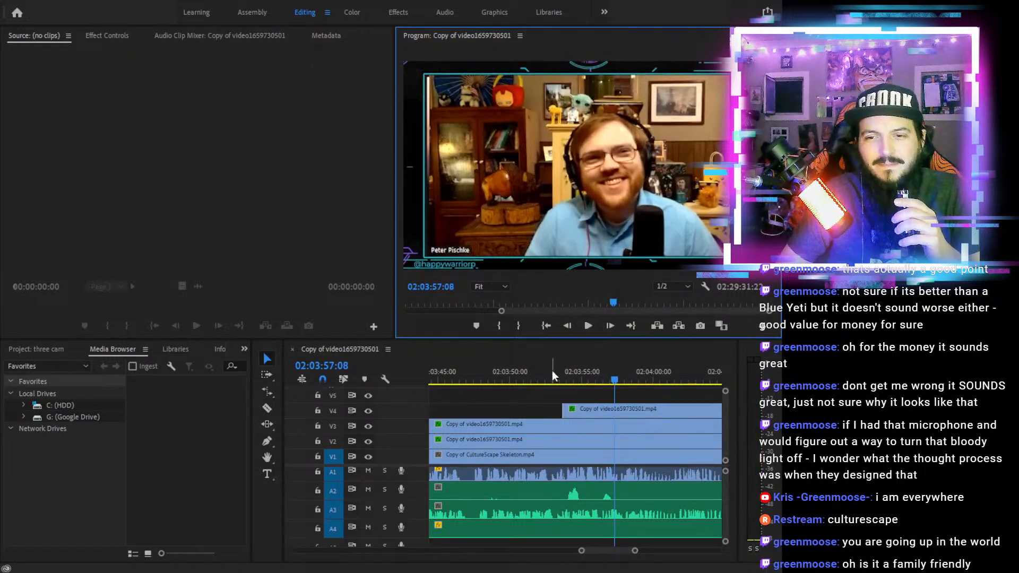
click(552, 370)
click(589, 325)
click(589, 326)
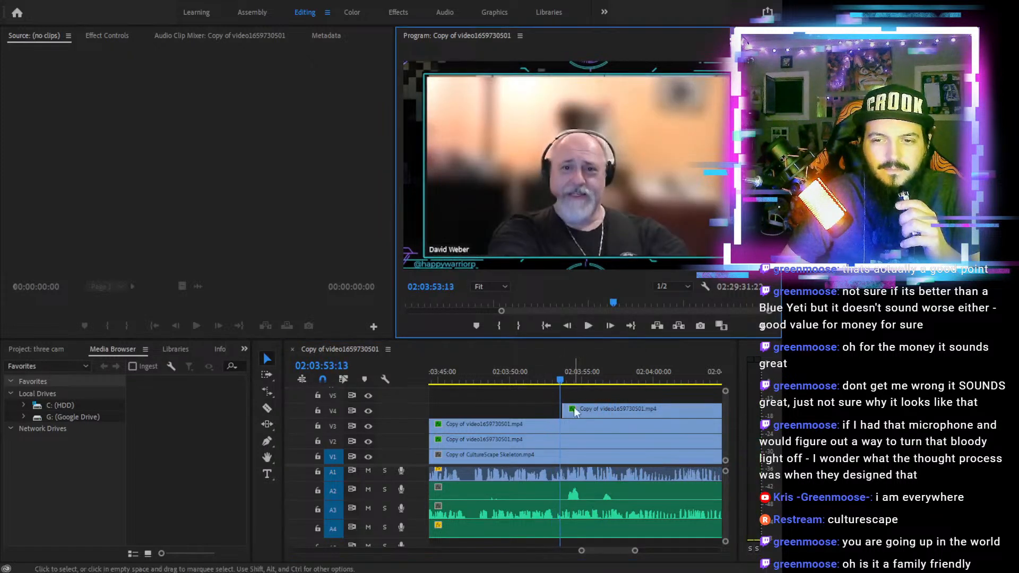
click(555, 375)
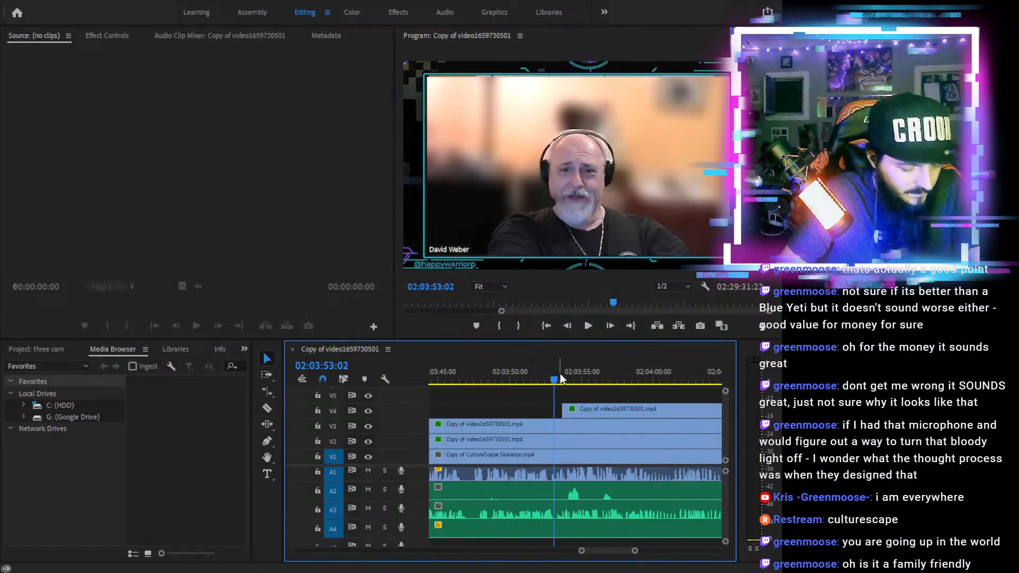
Extend the V4 clip's start to about 02:03:53:12 and replay the camera switch up to about 02:03:56
key(equal)
key(equal)
drag(611, 409, 598, 410)
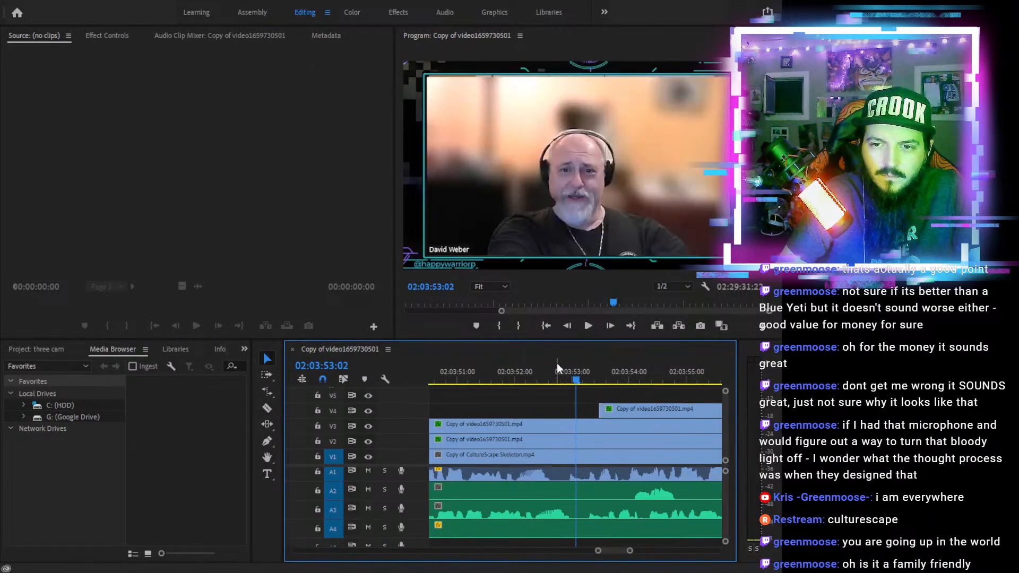
click(588, 326)
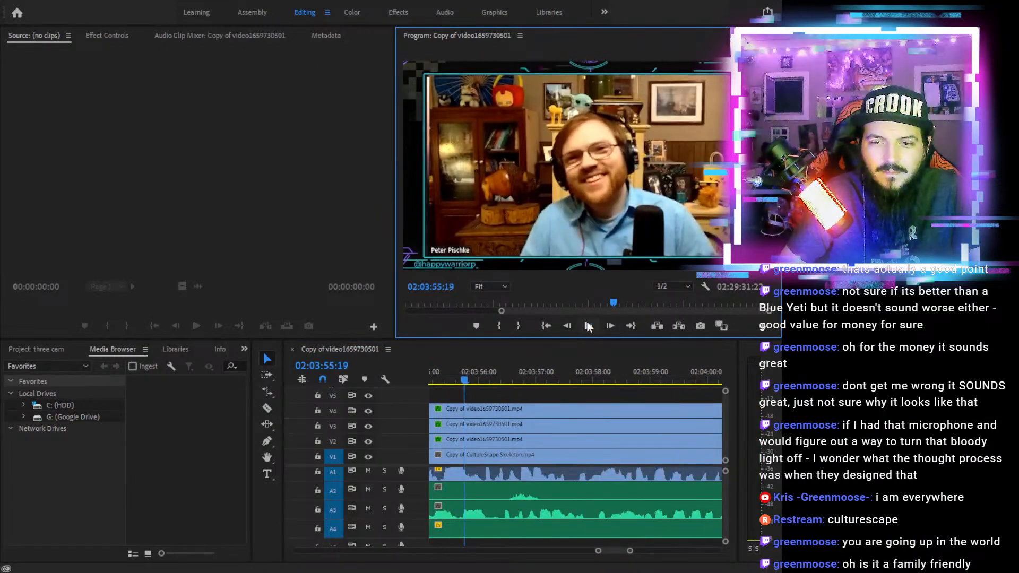
drag(474, 377, 440, 371)
click(588, 326)
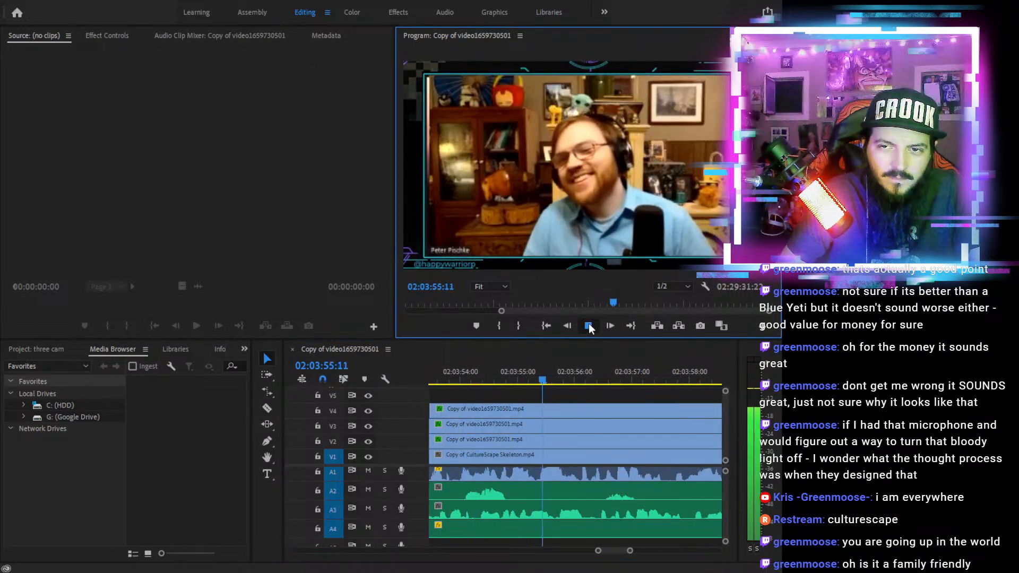
click(587, 325)
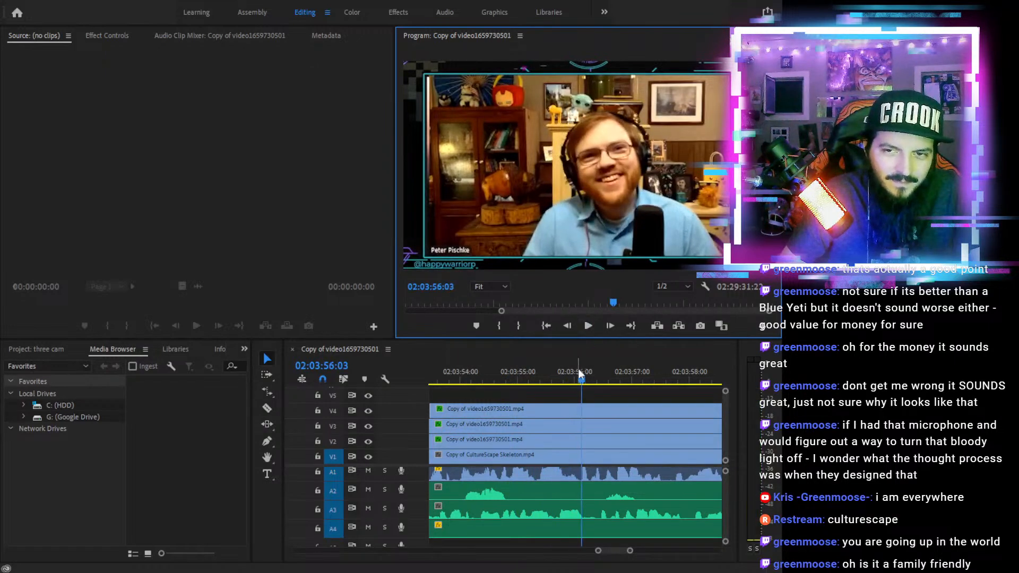
Split the V4 clip at 02:03:56:03 and 02:04:05:01 and delete the segment between the two splits
key(c)
click(582, 409)
key(minus)
key(minus)
key(minus)
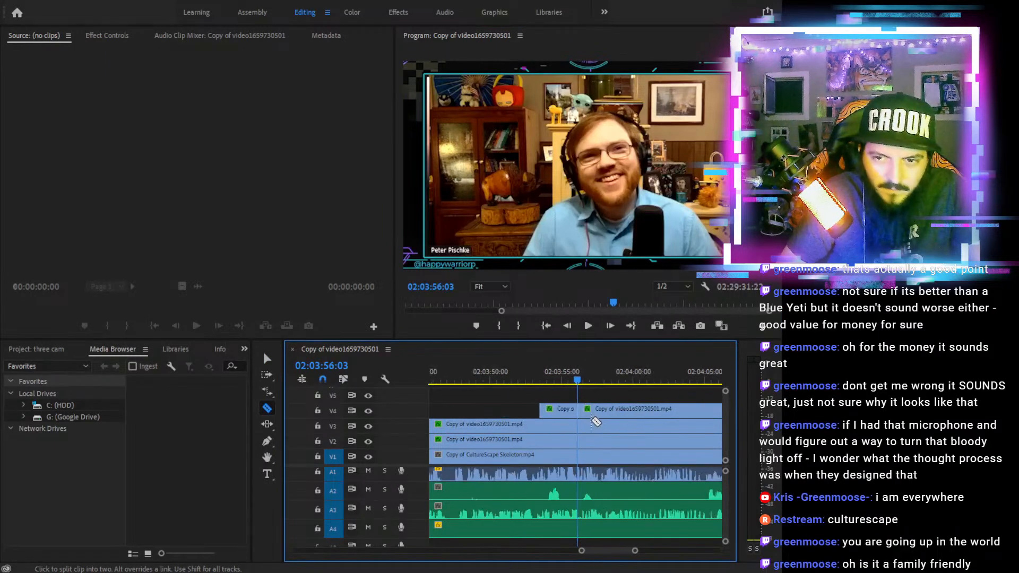
click(639, 381)
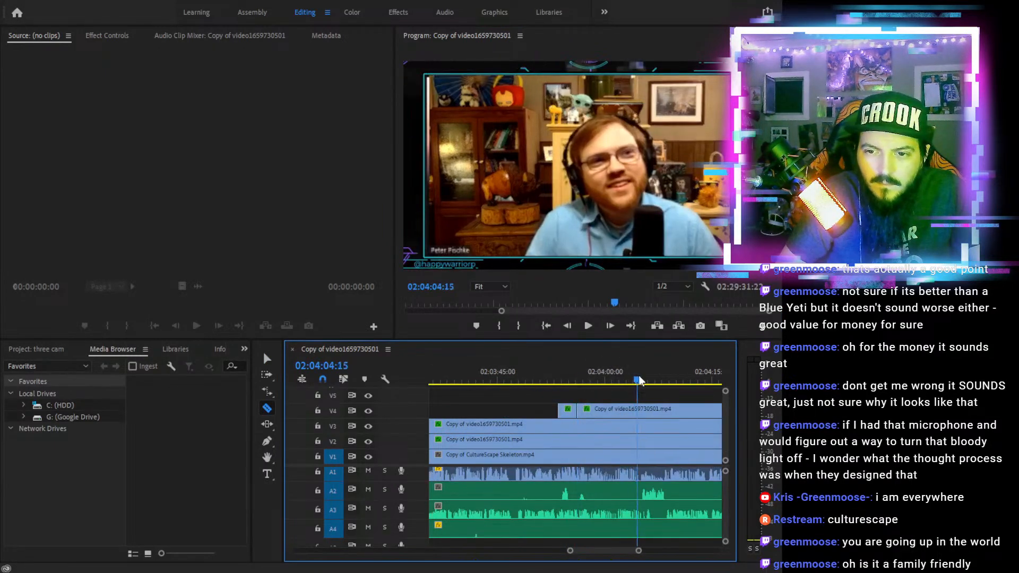
click(641, 380)
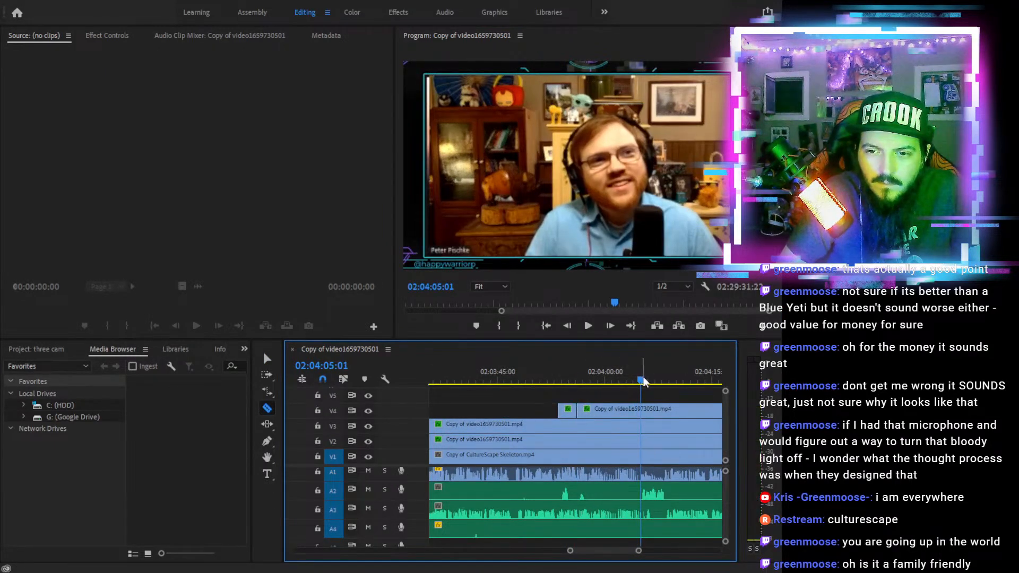
key(v)
key(Delete)
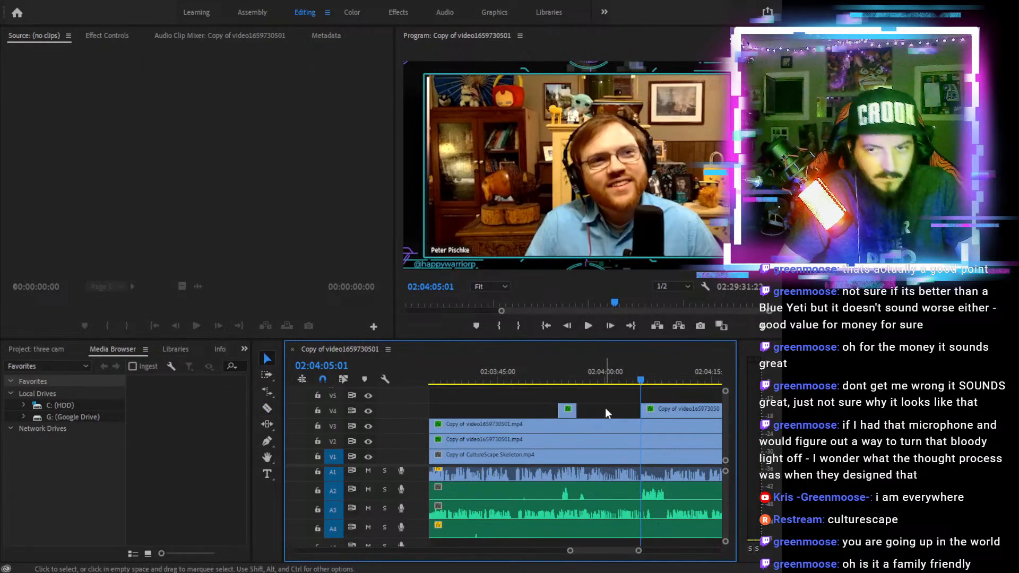
Trim the short V4 clip's end back to about 02:03:55:10 and replay the passage to about 02:04:09
click(546, 382)
click(589, 325)
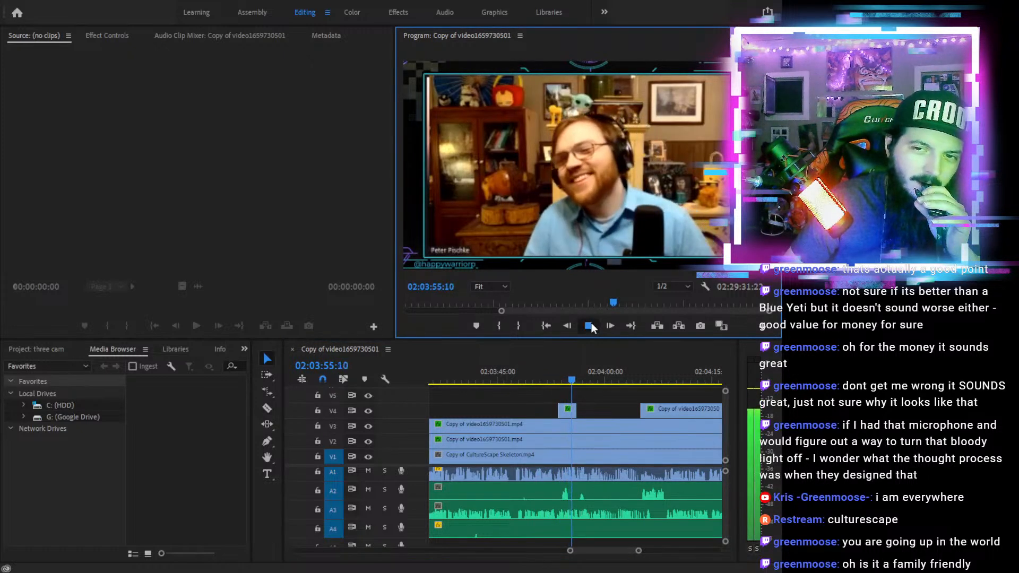
click(590, 325)
drag(575, 410, 567, 408)
click(557, 370)
click(587, 325)
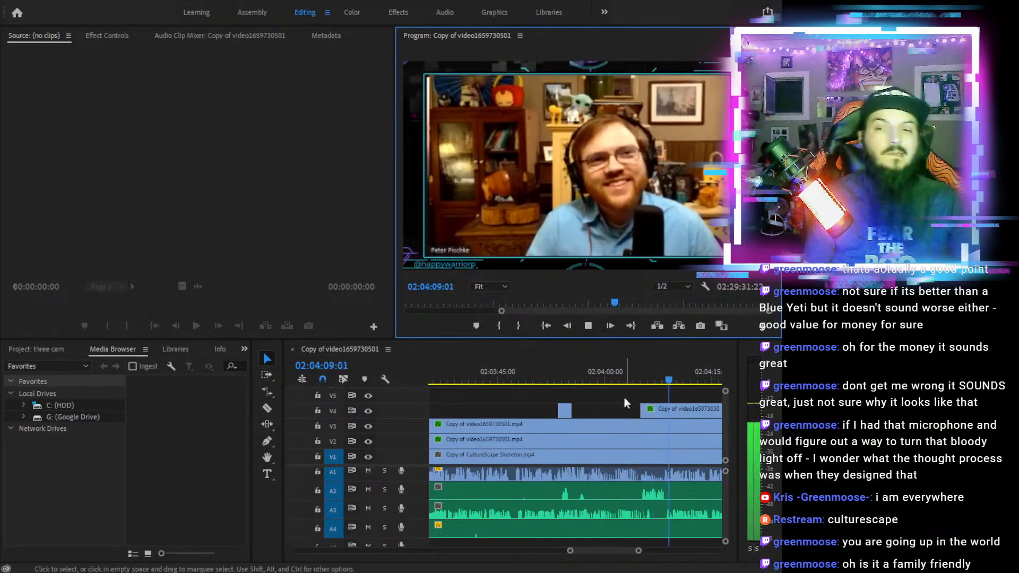
key(space)
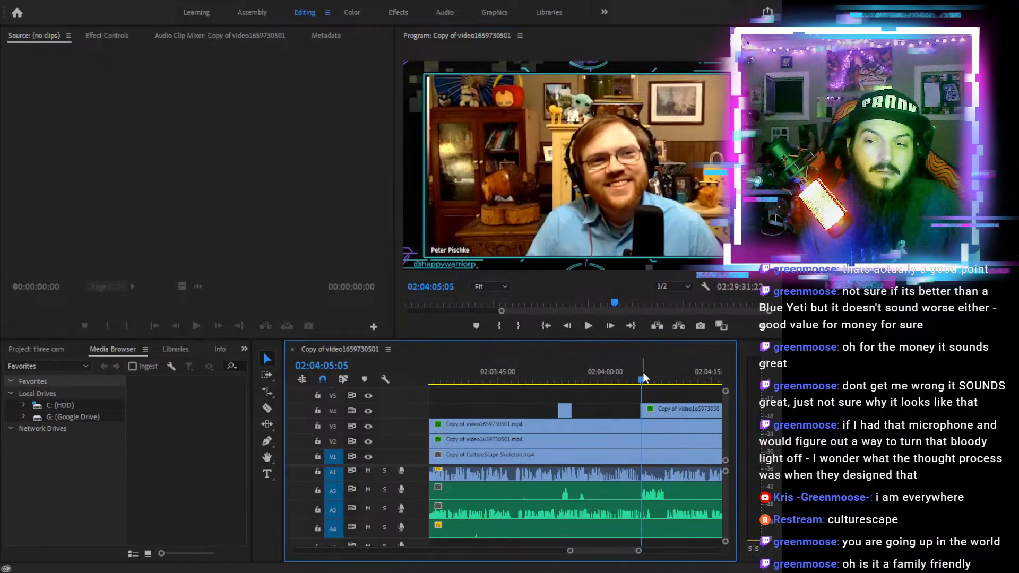
Split the V4 clip at 02:04:08:16 and 02:04:22:23 and delete the segment between the two splits
click(641, 373)
click(588, 325)
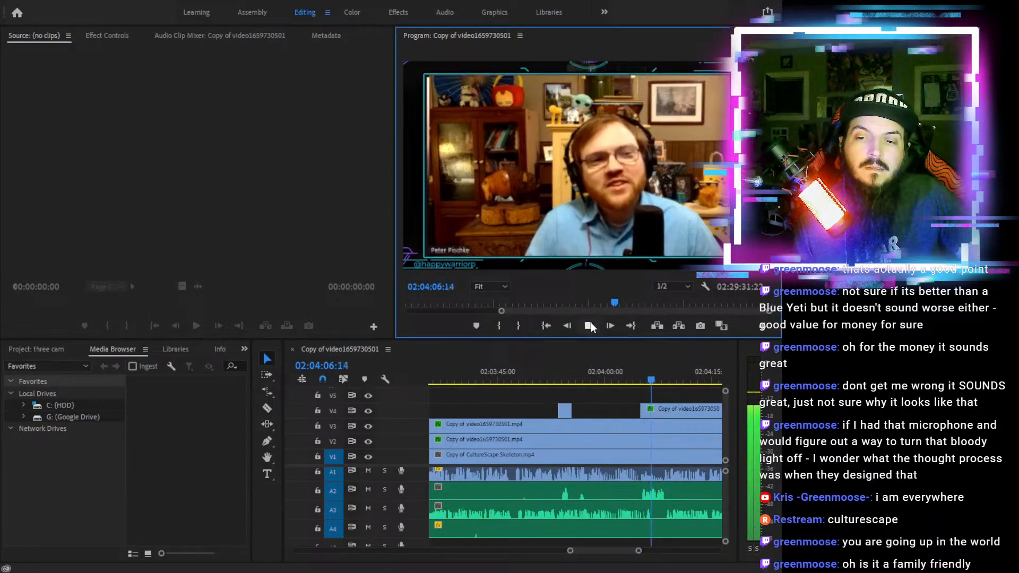
click(589, 326)
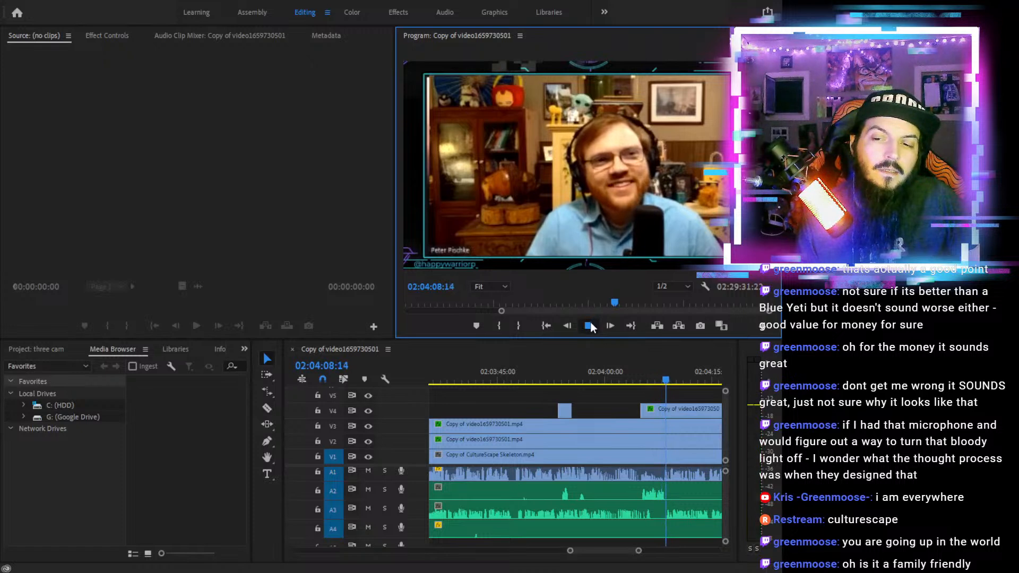
key(c)
click(667, 411)
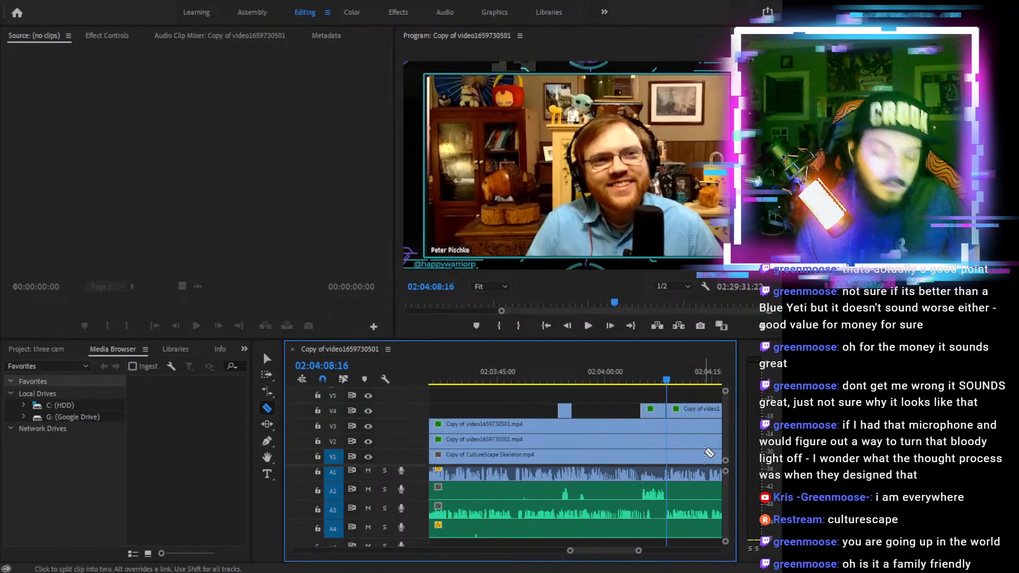
key(minus)
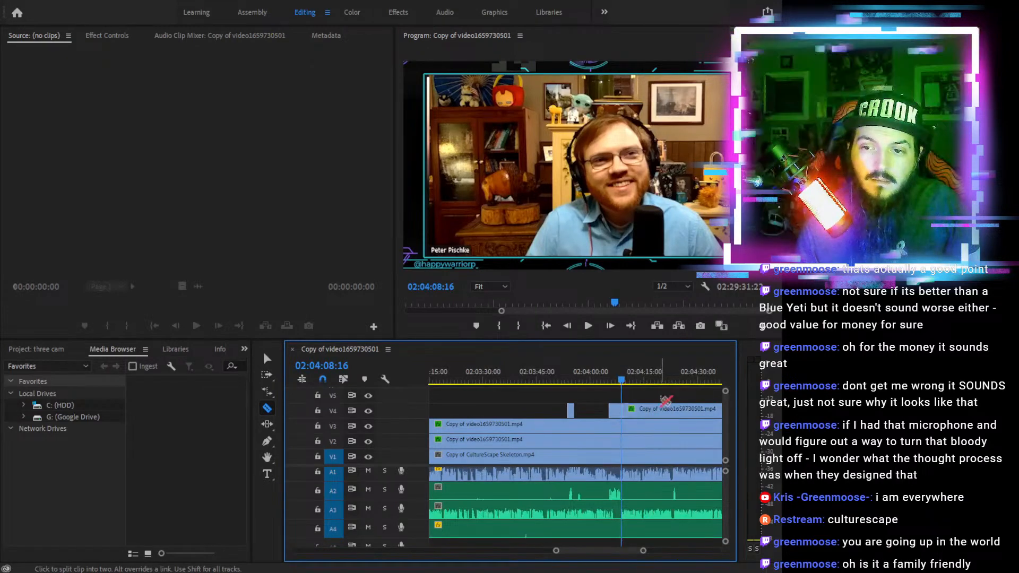
click(673, 381)
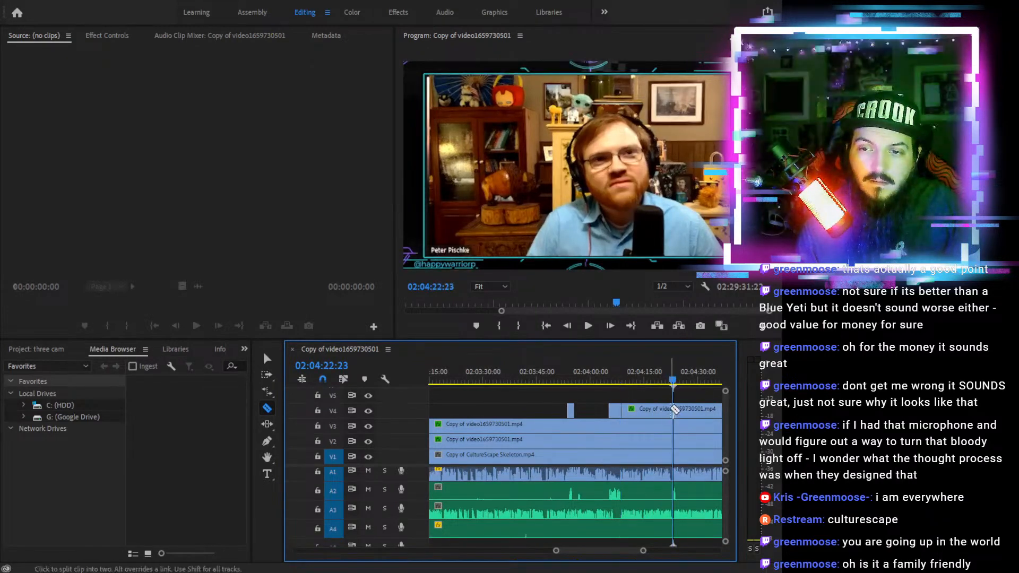
key(v)
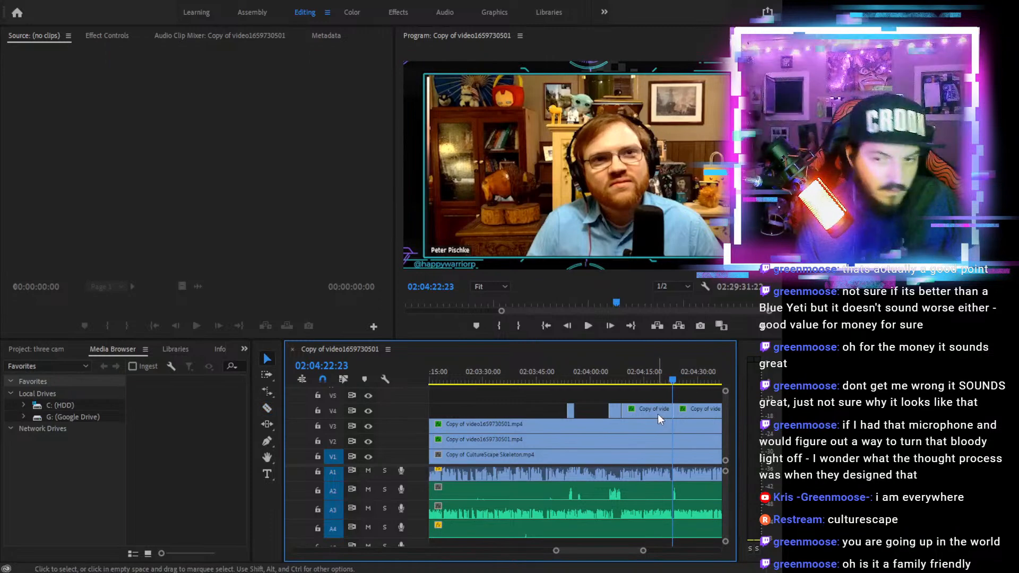
Replay the camera switches from 02:04:03 to about 02:04:08 and from 02:04:21 to 02:04:24
click(606, 379)
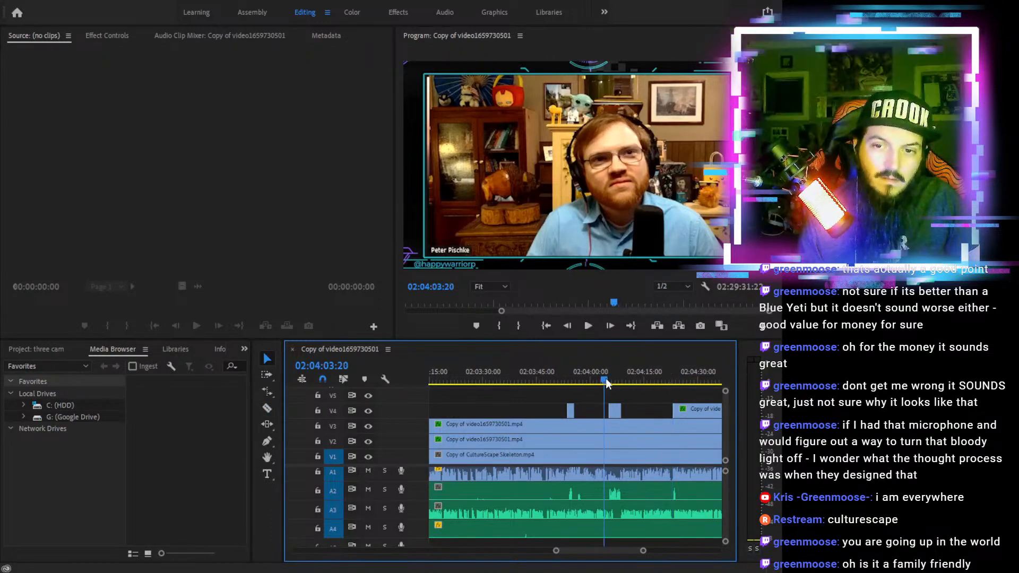
click(589, 325)
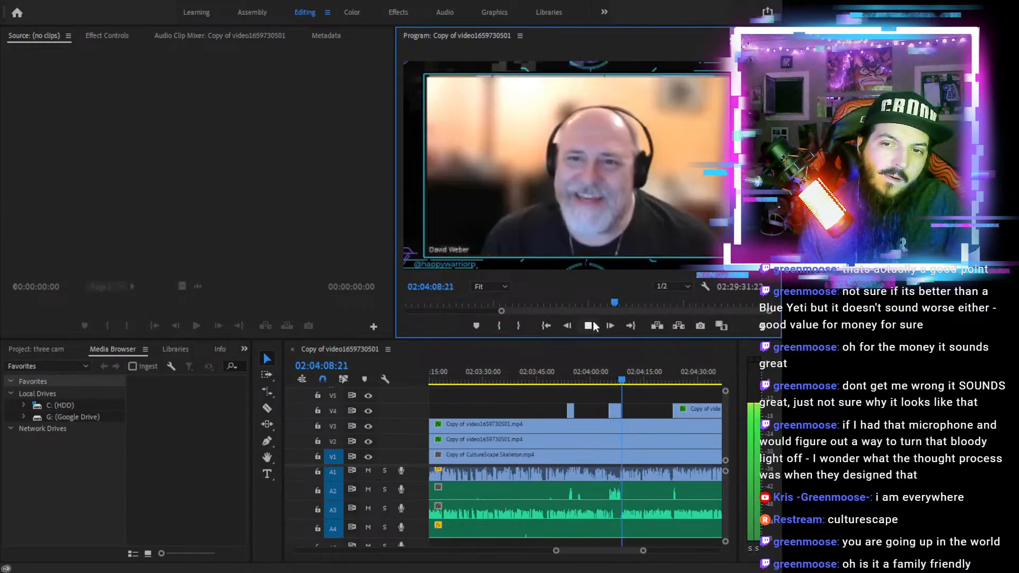
drag(639, 375, 669, 380)
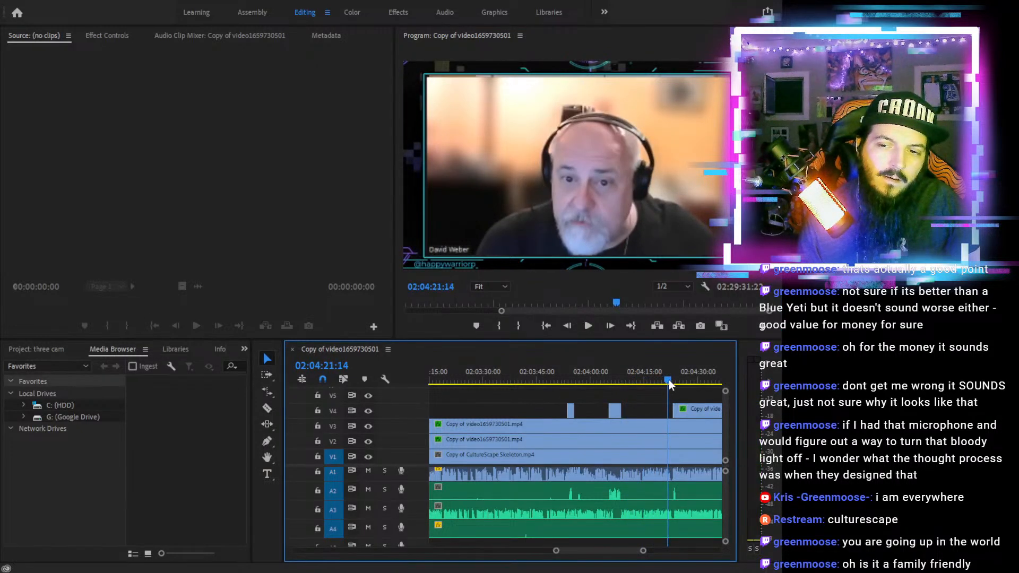
click(589, 327)
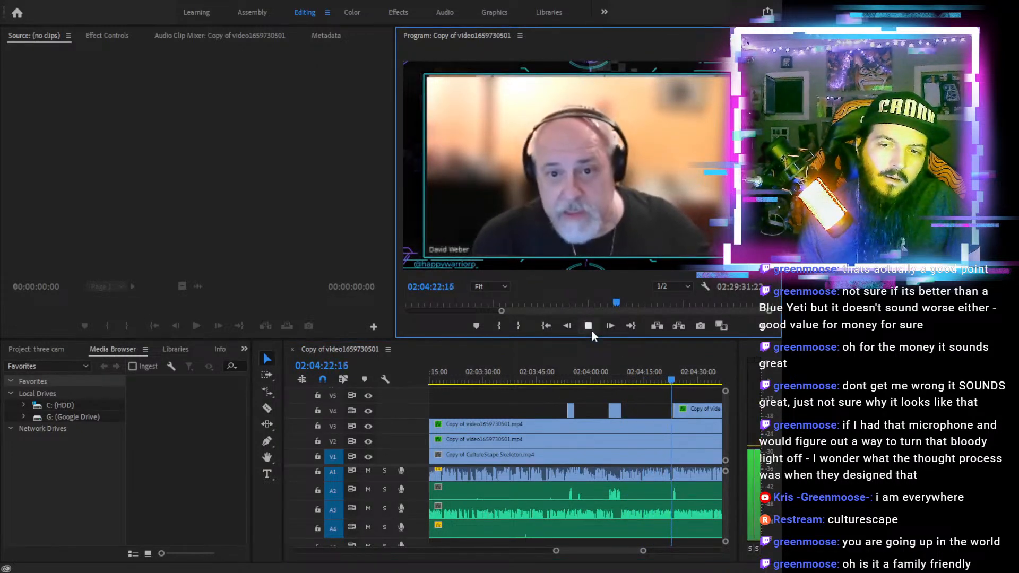
click(588, 326)
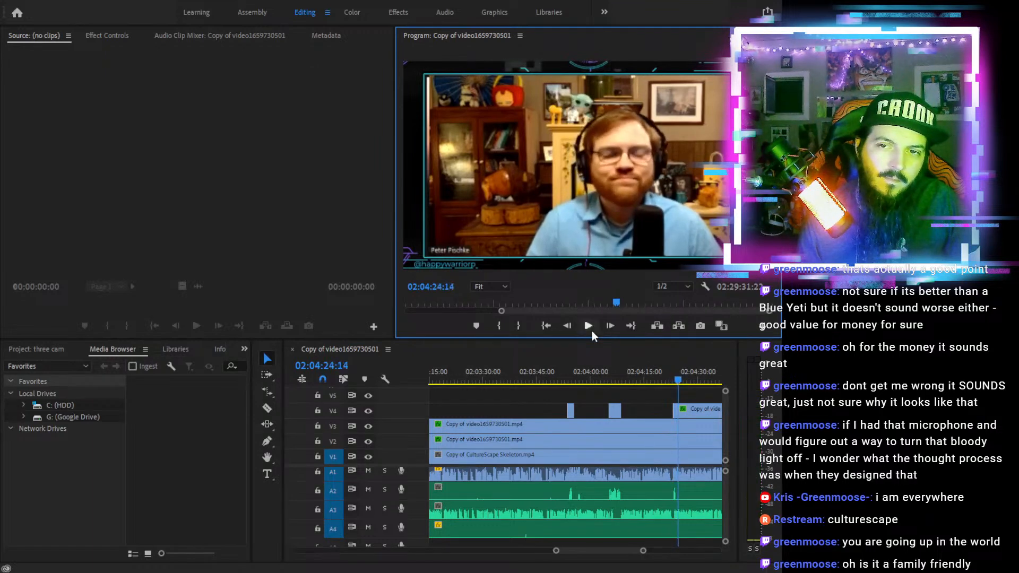
Split the V4 clip at about 02:04:24 and trim the later part's start to about 02:05:21:24
click(684, 411)
drag(681, 410, 646, 414)
drag(651, 374, 658, 372)
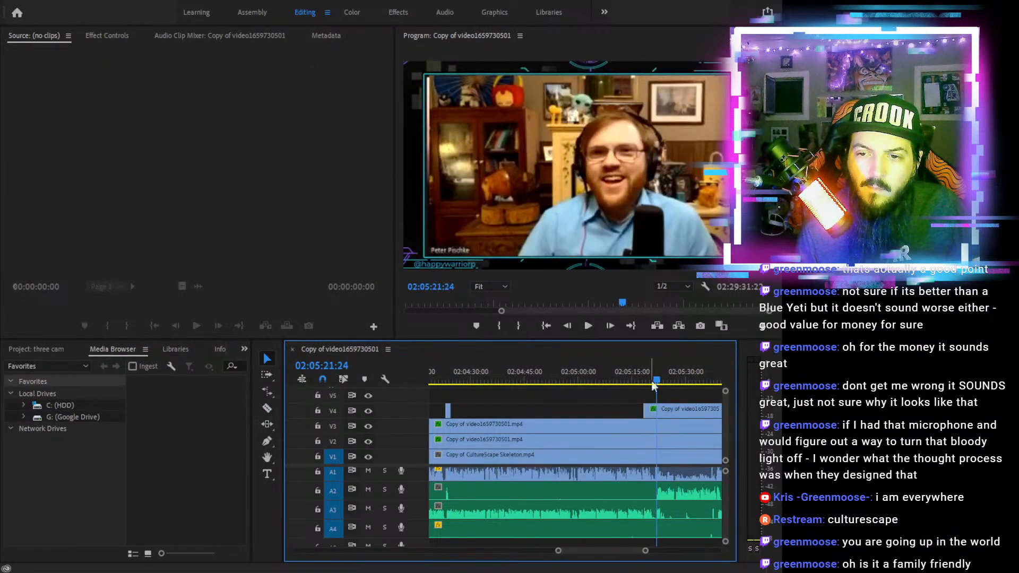
drag(648, 409, 656, 409)
Replay the camera switches around 02:04:24 and 02:05:21 and sample the later V4 clip up to about 02:05:40
click(638, 375)
drag(447, 387, 431, 377)
click(587, 325)
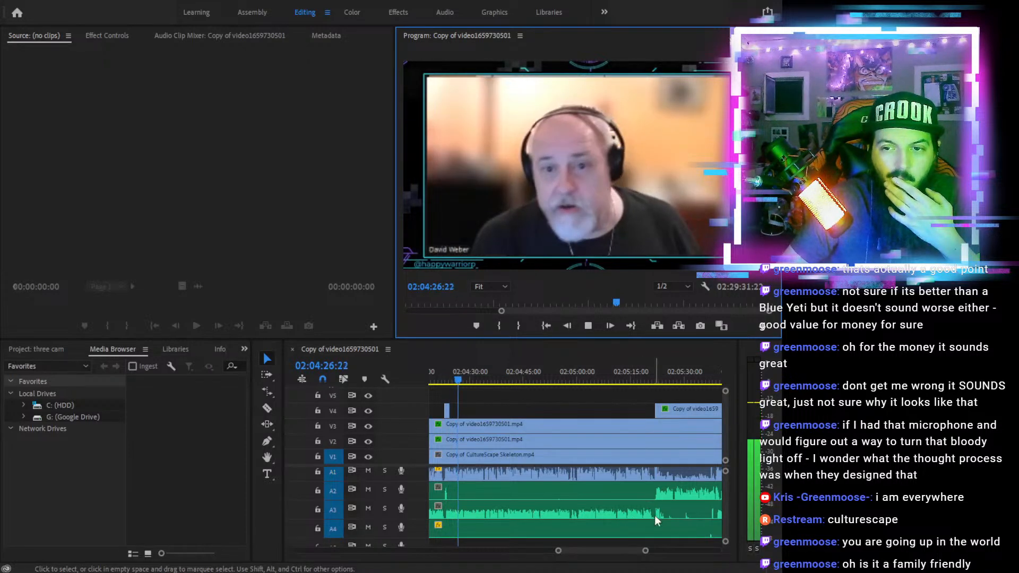
click(642, 375)
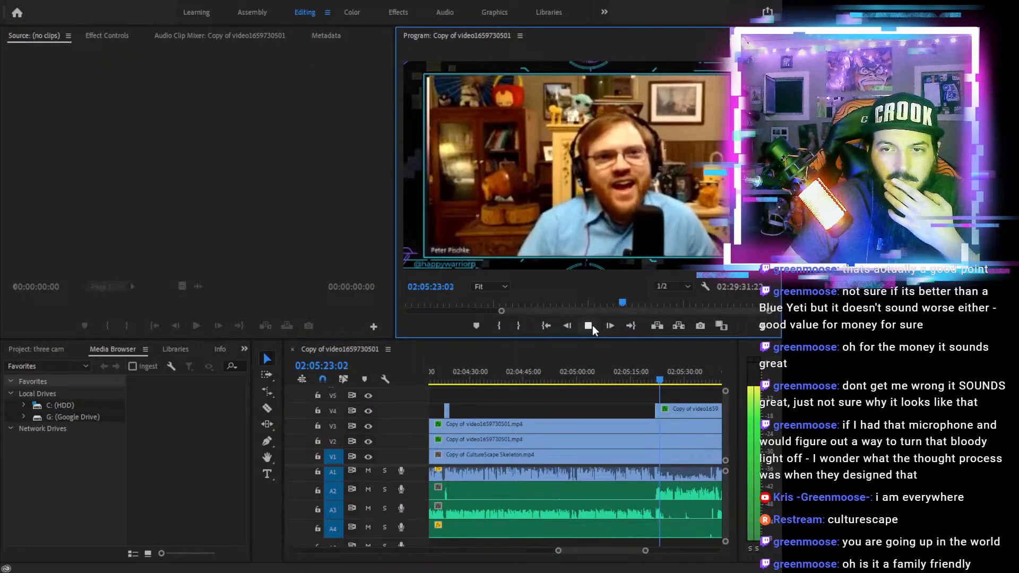
click(685, 375)
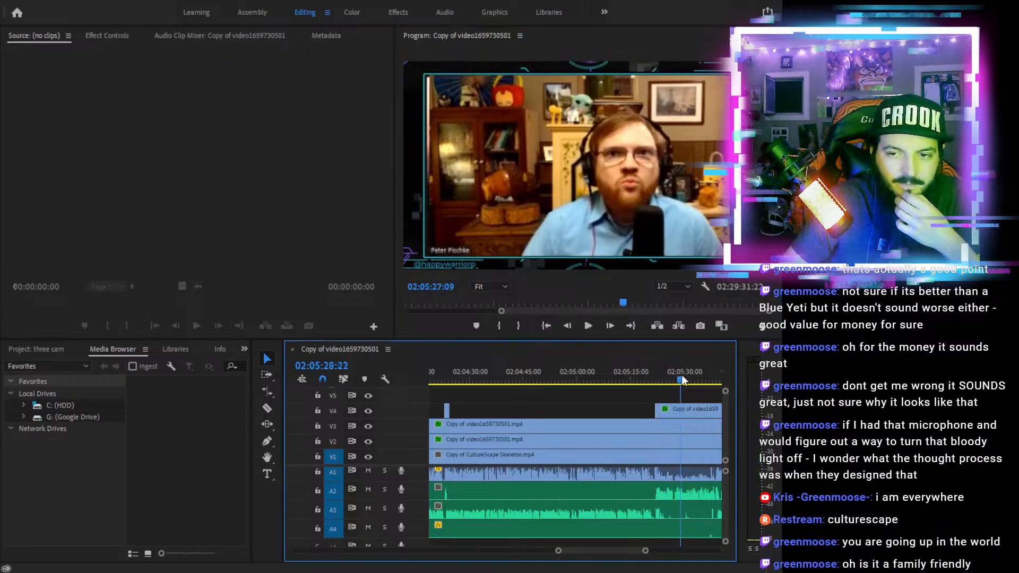
click(592, 325)
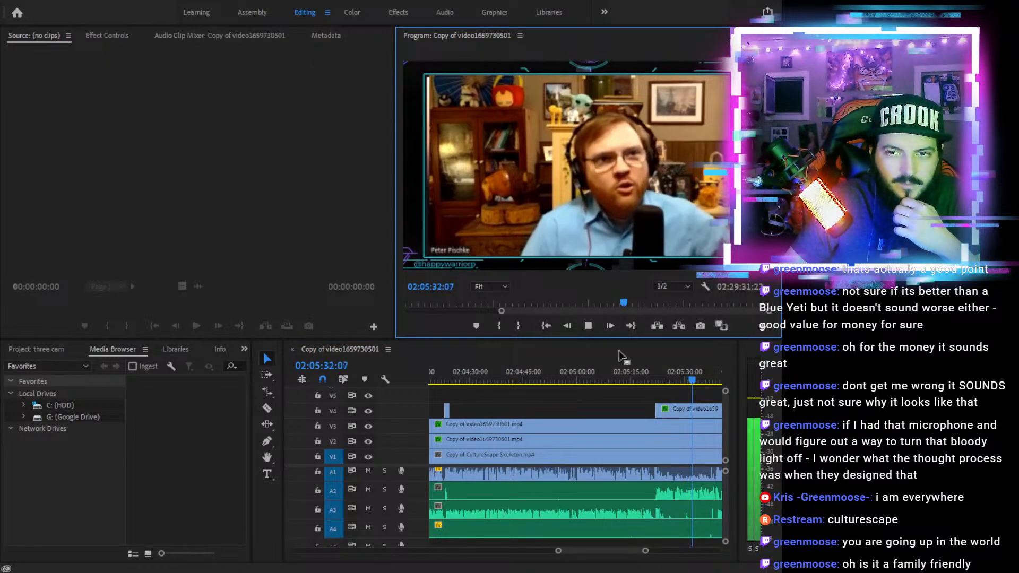
drag(685, 376, 609, 375)
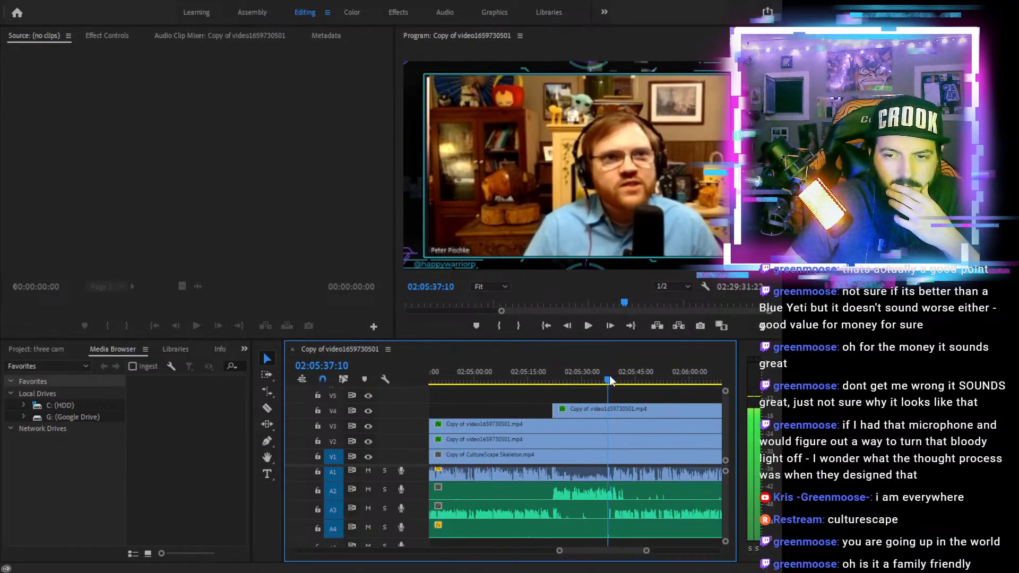
click(593, 325)
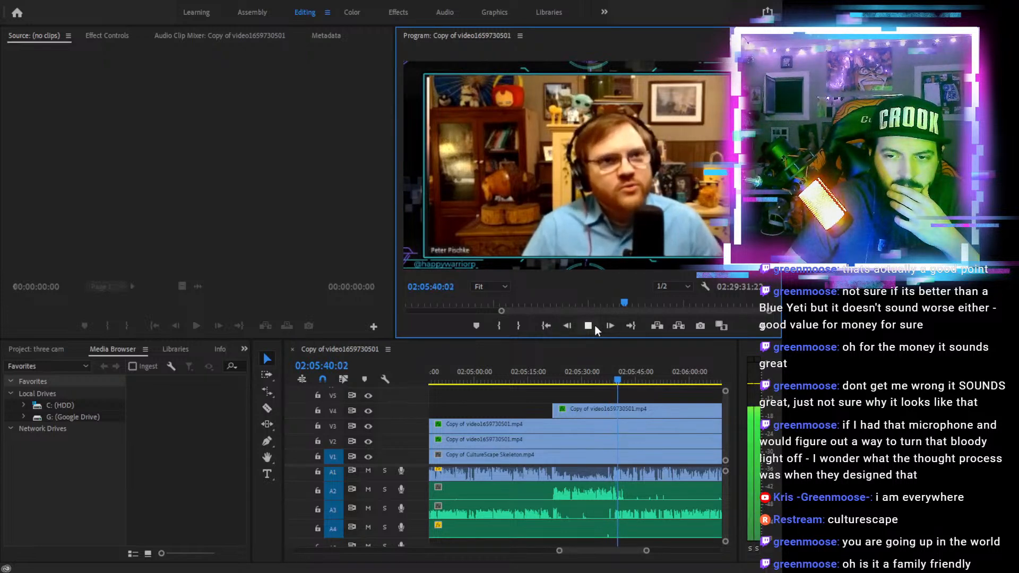
click(594, 325)
Split the A3 and A4 audio at 02:05:38:07 and trim the earlier parts' end back to about 02:05:37
click(611, 375)
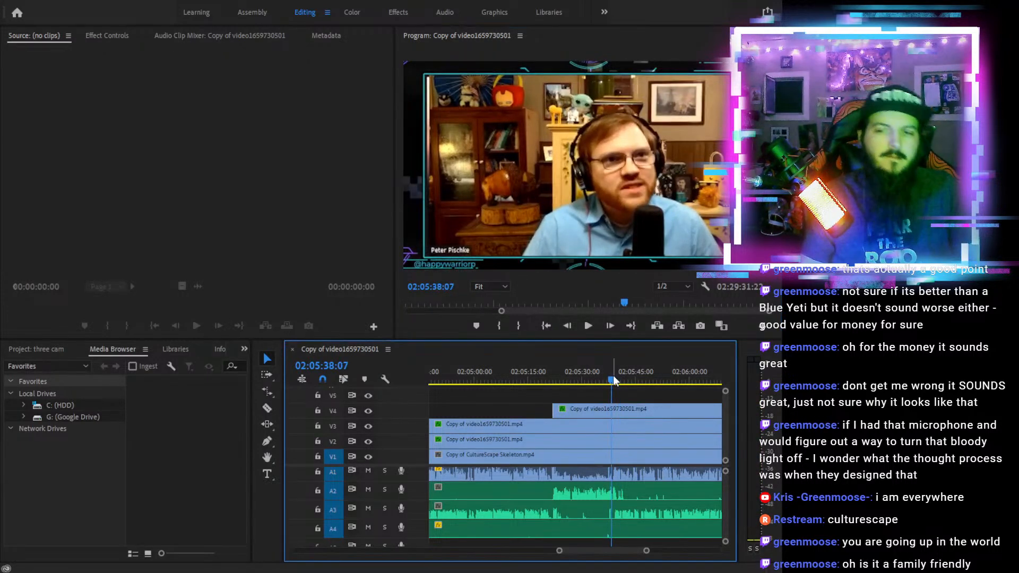
key(equal)
key(equal)
key(equal)
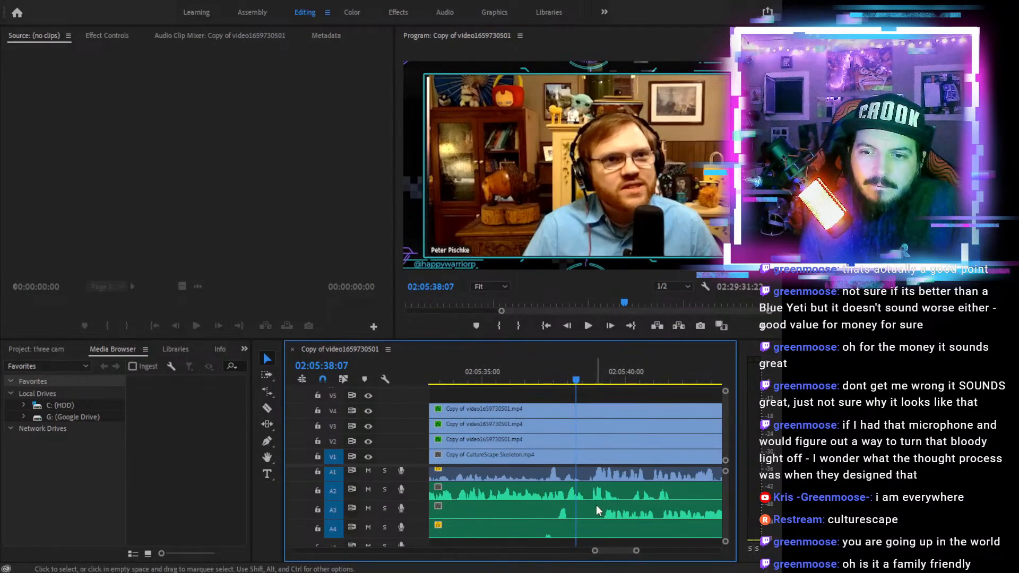
key(c)
click(575, 509)
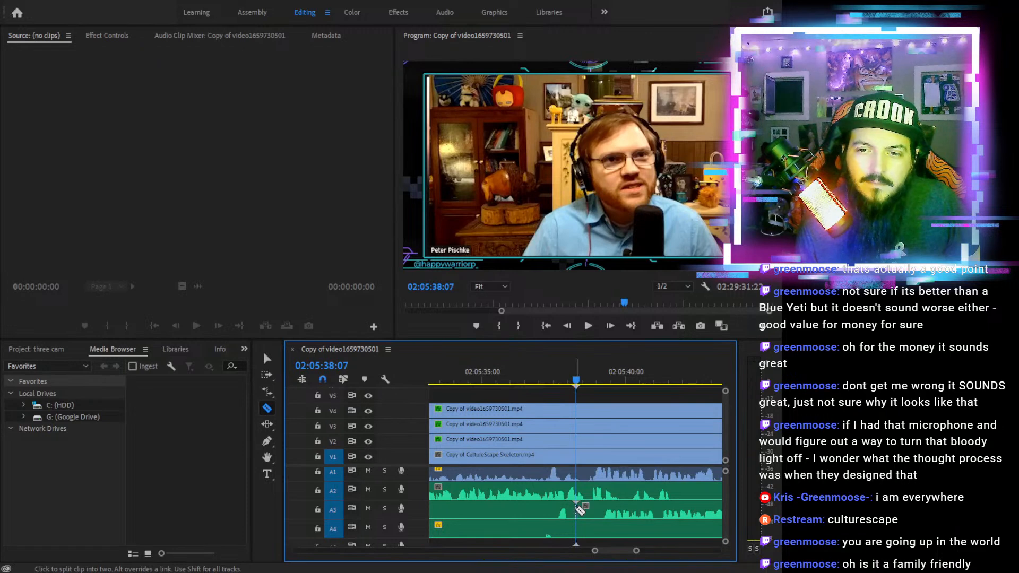
key(v)
drag(571, 509, 542, 528)
key(c)
key(v)
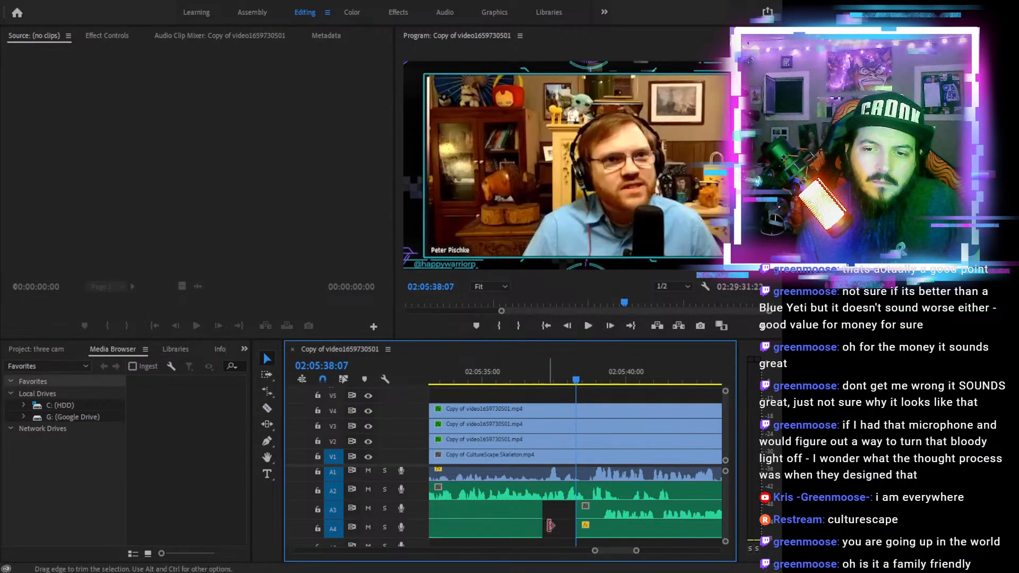
Replay the passage across the new A3 and A4 audio gap between 02:05:37 and 02:05:39
click(547, 378)
click(588, 325)
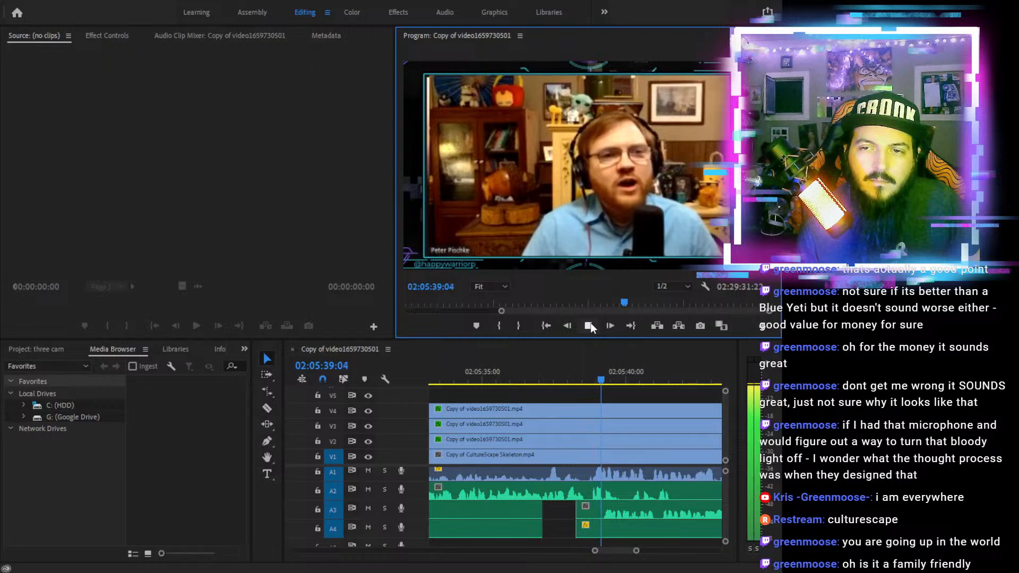
click(598, 366)
click(590, 325)
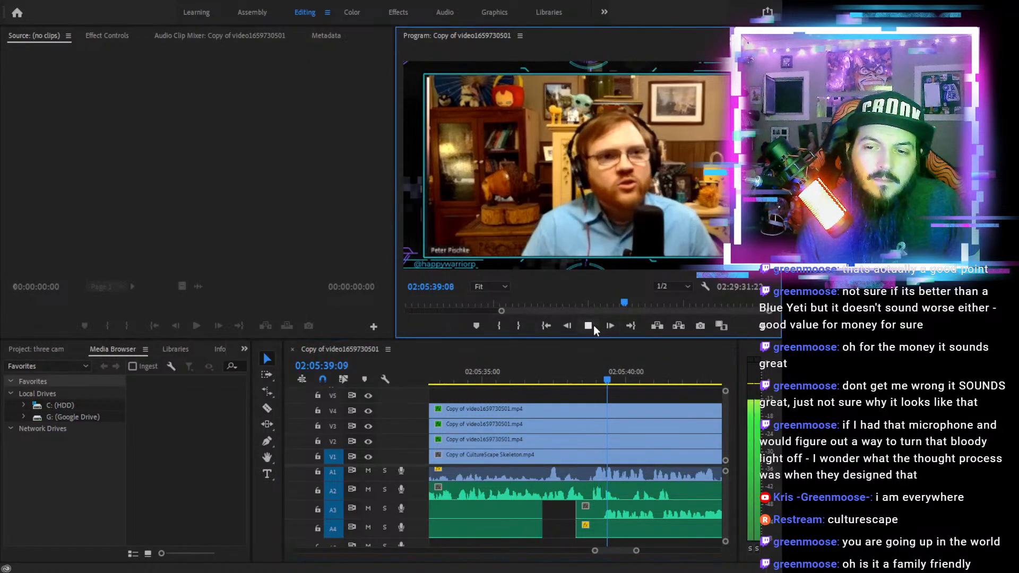
Split the V4 clip and A2 audio at 02:05:40:05 and trim the later A2 part's start to just before 02:05:42
click(593, 325)
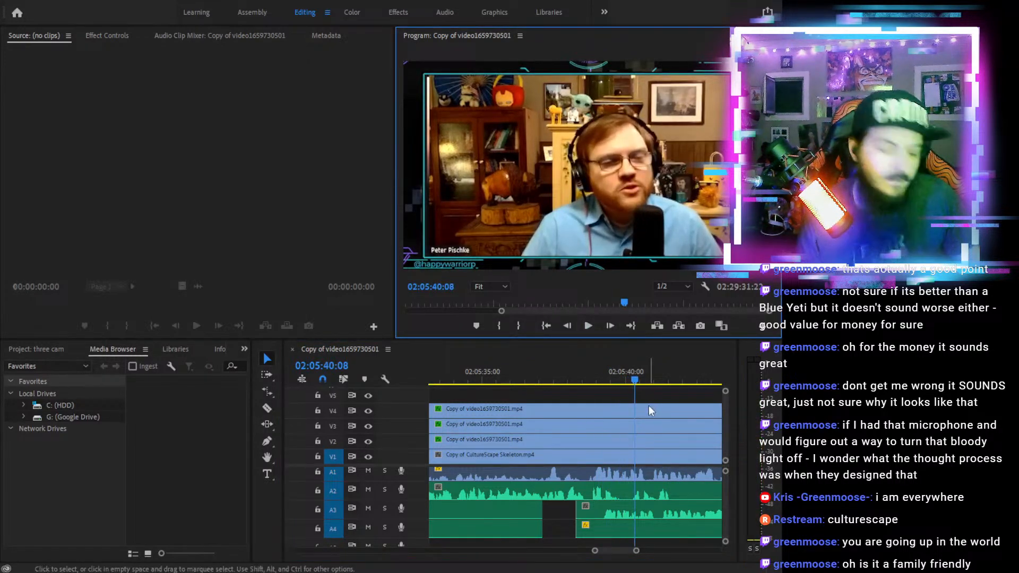
key(Left)
key(Left)
key(Left)
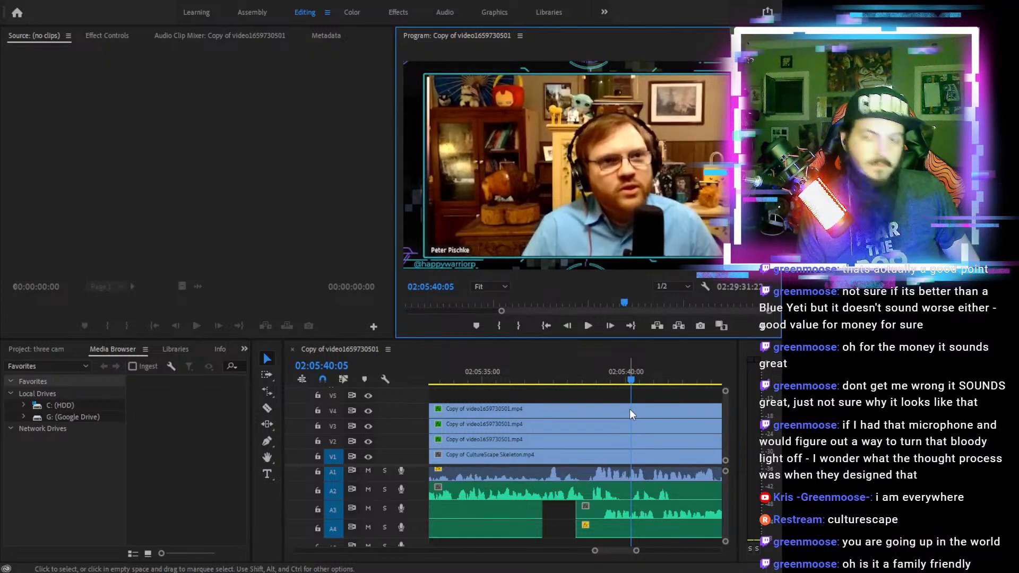
key(c)
click(631, 409)
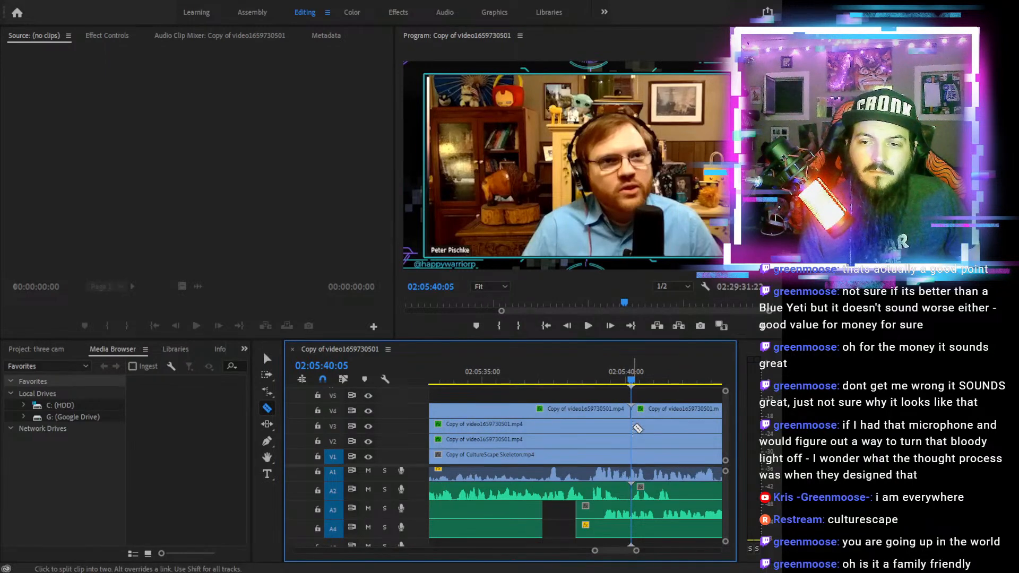
key(v)
drag(634, 490, 676, 491)
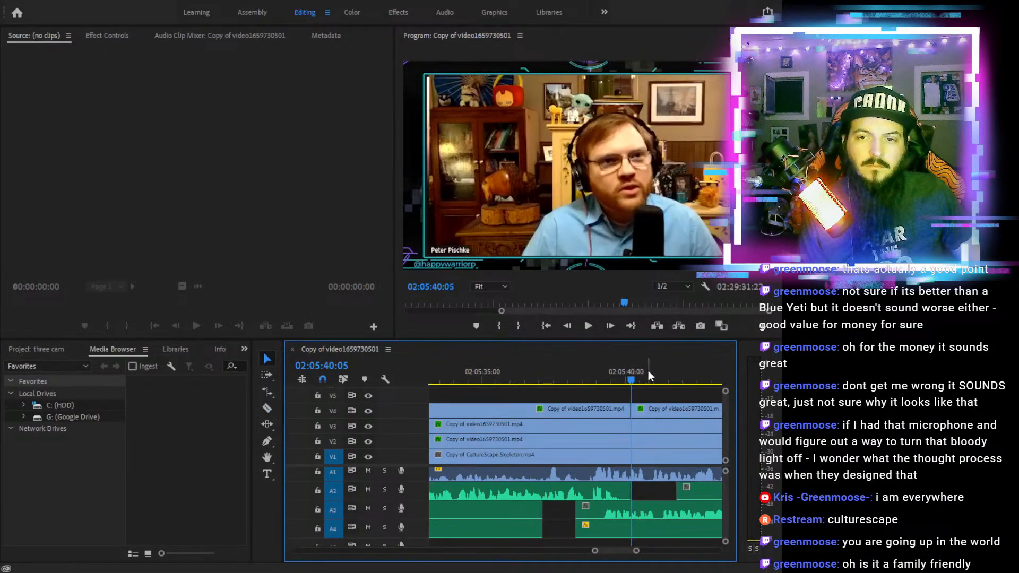
Split the V4 clip at 02:06:54:14 and delete the piece between 02:05:40:05 and that cut
drag(642, 371, 658, 369)
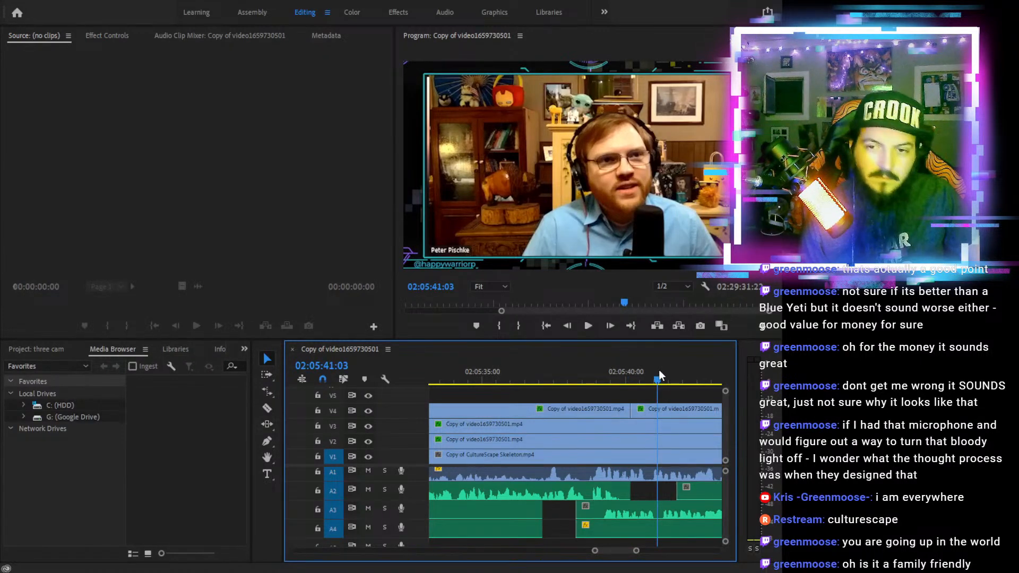
key(minus)
key(minus)
key(minus)
key(minus)
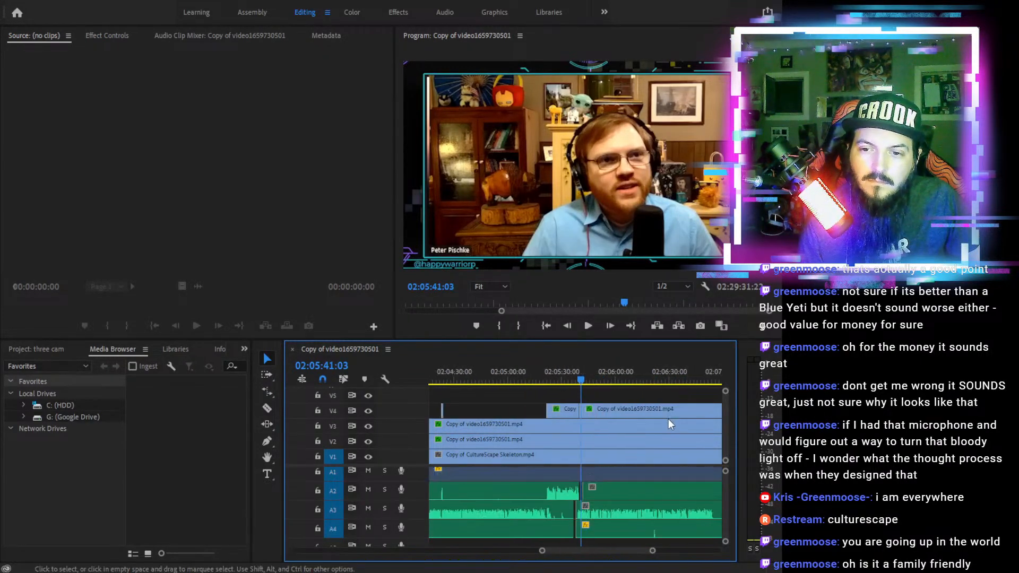
drag(704, 378, 714, 378)
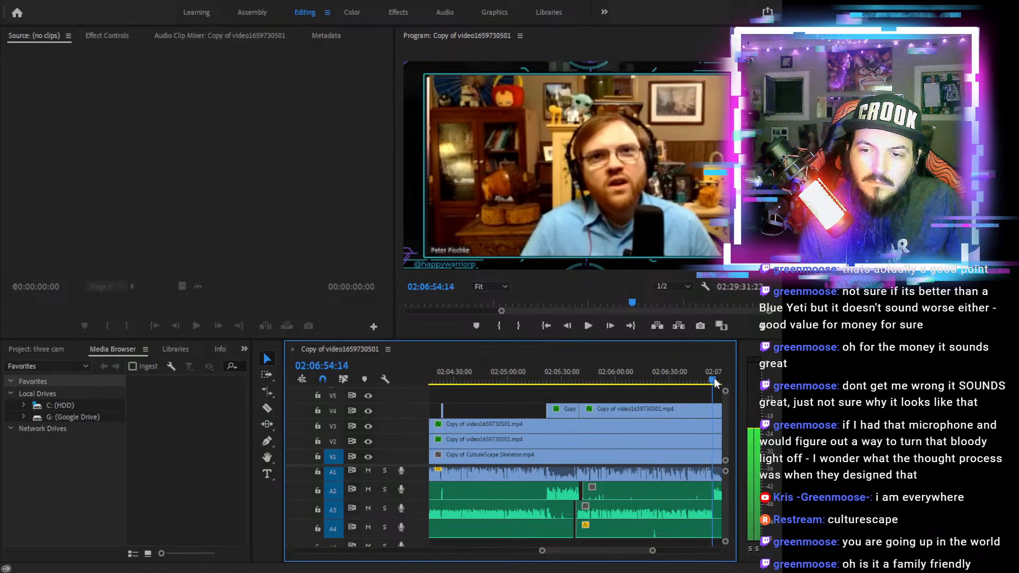
key(c)
click(712, 412)
key(v)
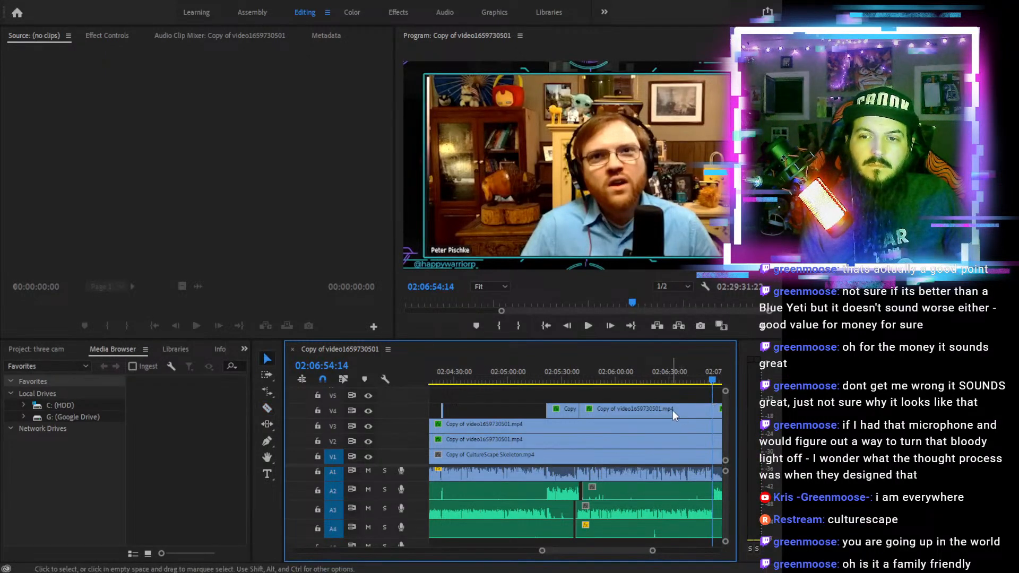
key(Delete)
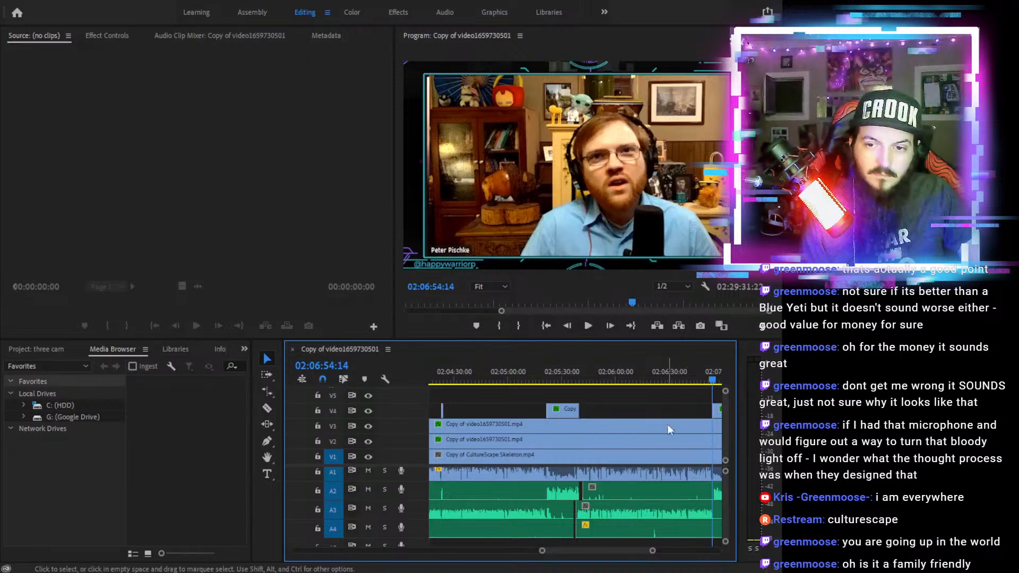
Try to trim the later A2 part's start to about 02:05:55 and undo that trim
drag(585, 488, 607, 488)
click(552, 375)
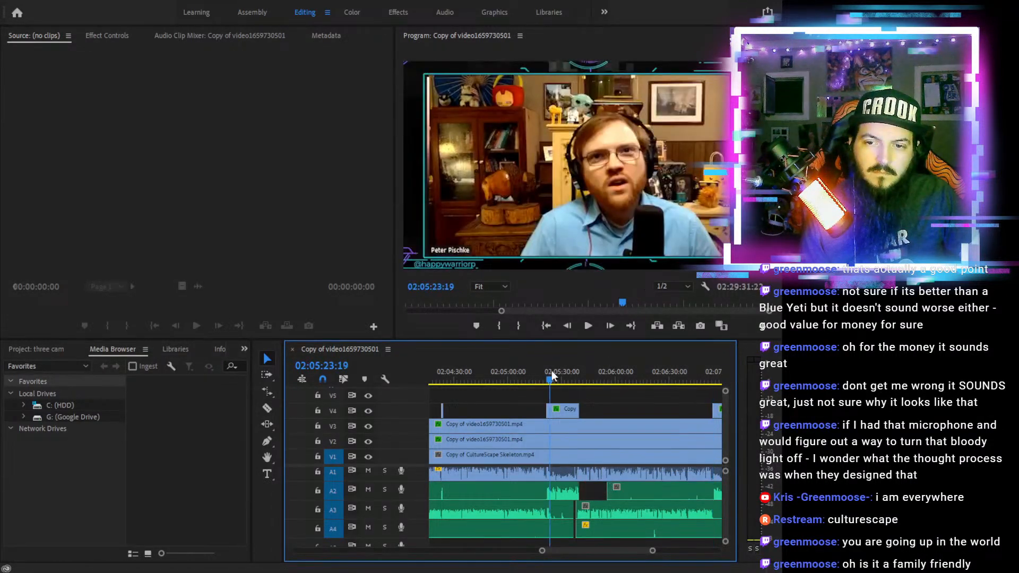
drag(552, 371, 551, 371)
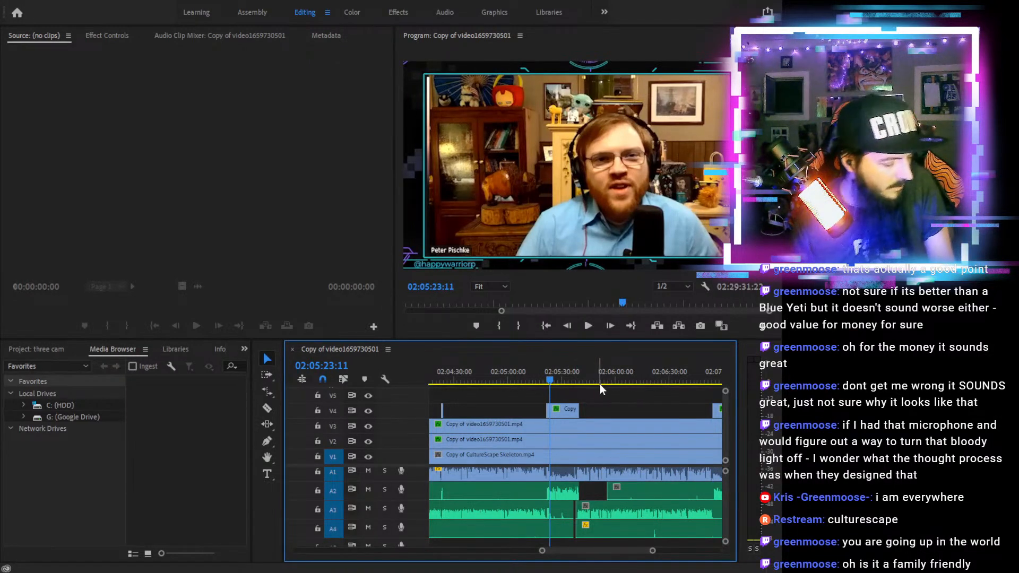
key(ctrl+z)
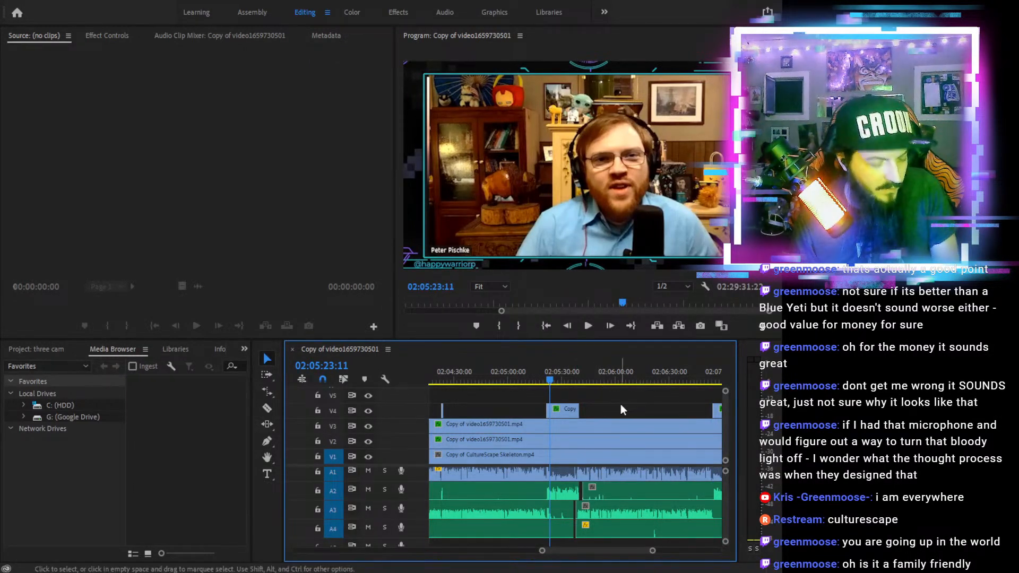
Replay the camera switch and audio handover around 02:05:40 from the end of the V4 clip
click(586, 368)
key(=)
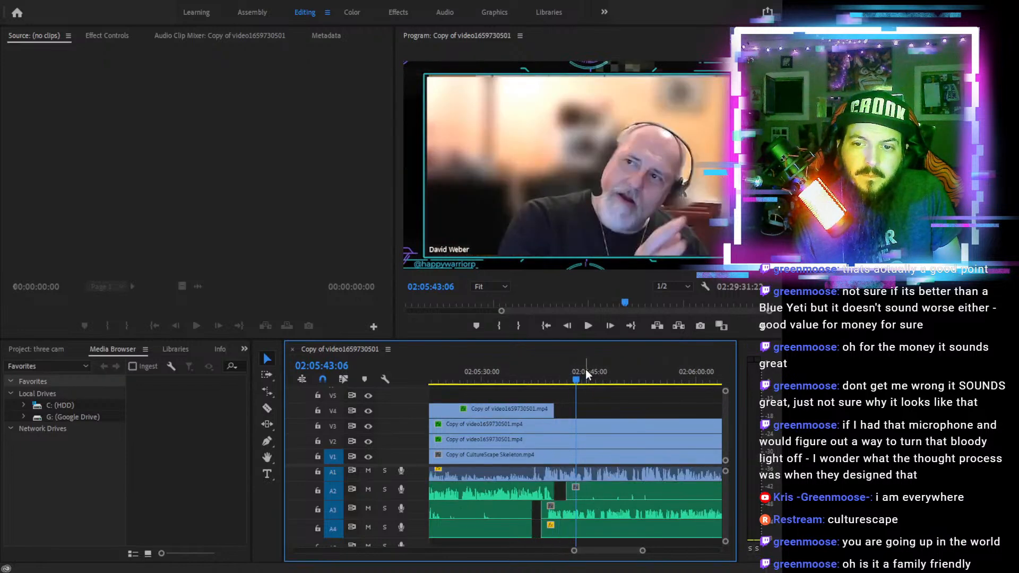
click(512, 371)
click(587, 326)
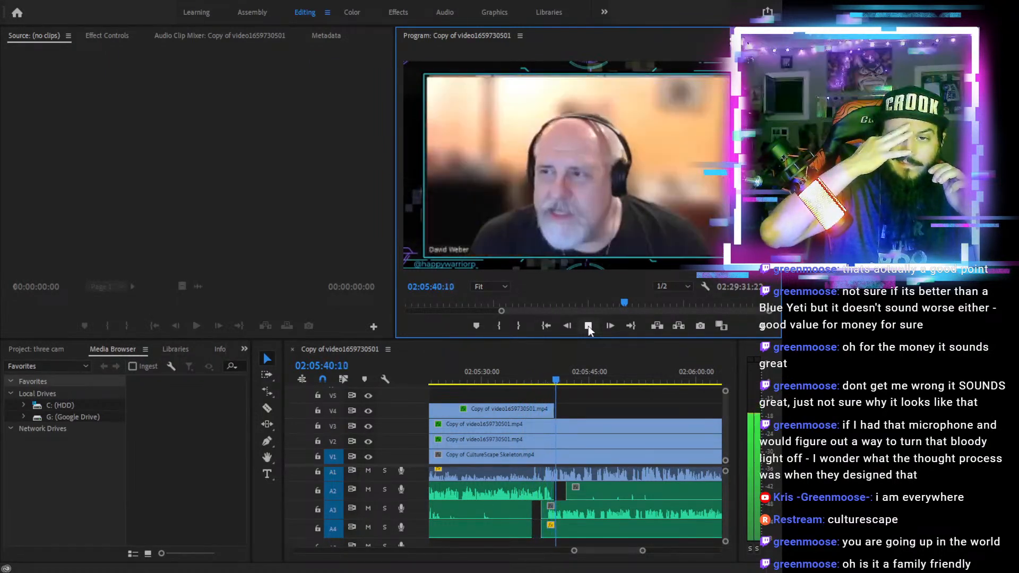
drag(492, 374, 539, 372)
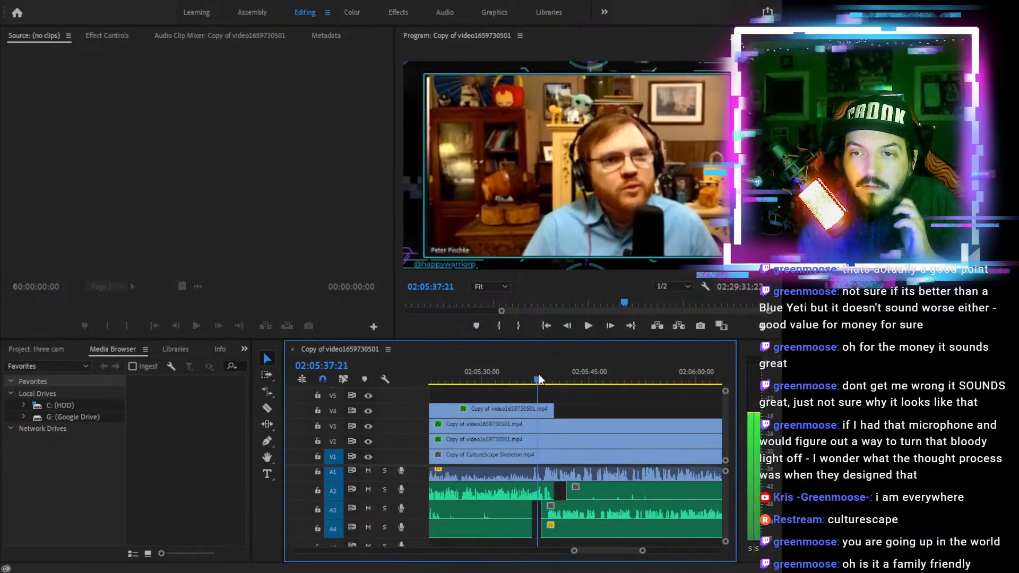
click(587, 328)
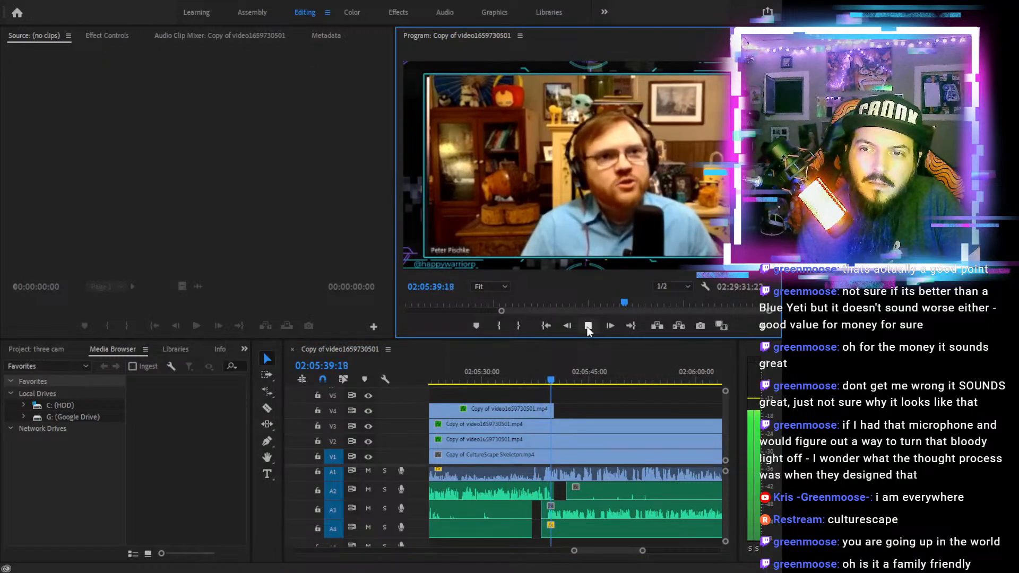
click(587, 327)
Examine the V4 and A2 cut at 02:05:40:05 closely and locate the earlier speech at 02:05:39:14
click(555, 371)
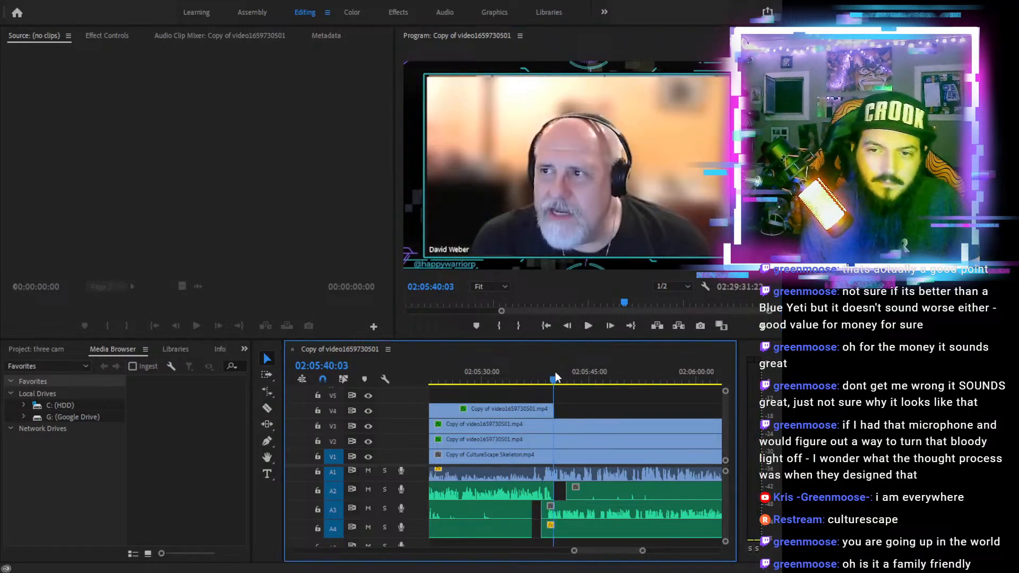
key(Left)
key(Left)
key(equal)
key(equal)
key(equal)
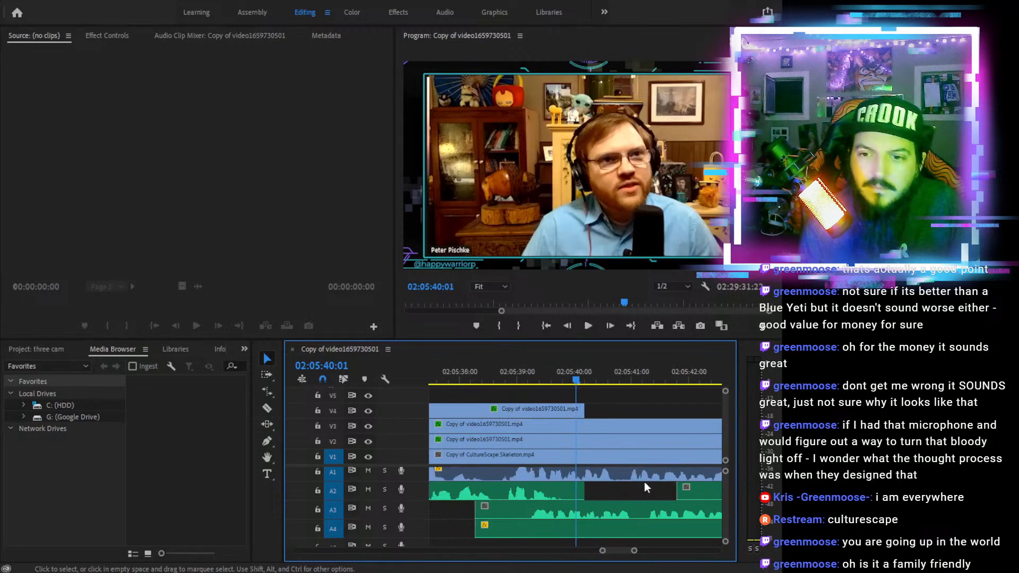
key(equal)
key(equal)
click(612, 375)
key(equal)
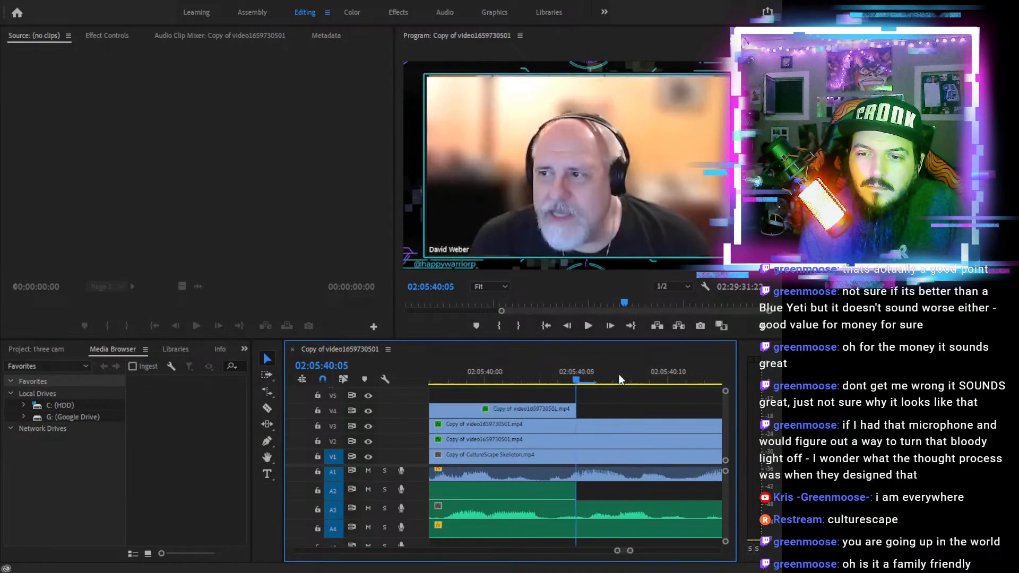
mouse_move(536, 367)
mouse_down()
mouse_move(374, 361)
mouse_move(542, 372)
mouse_up()
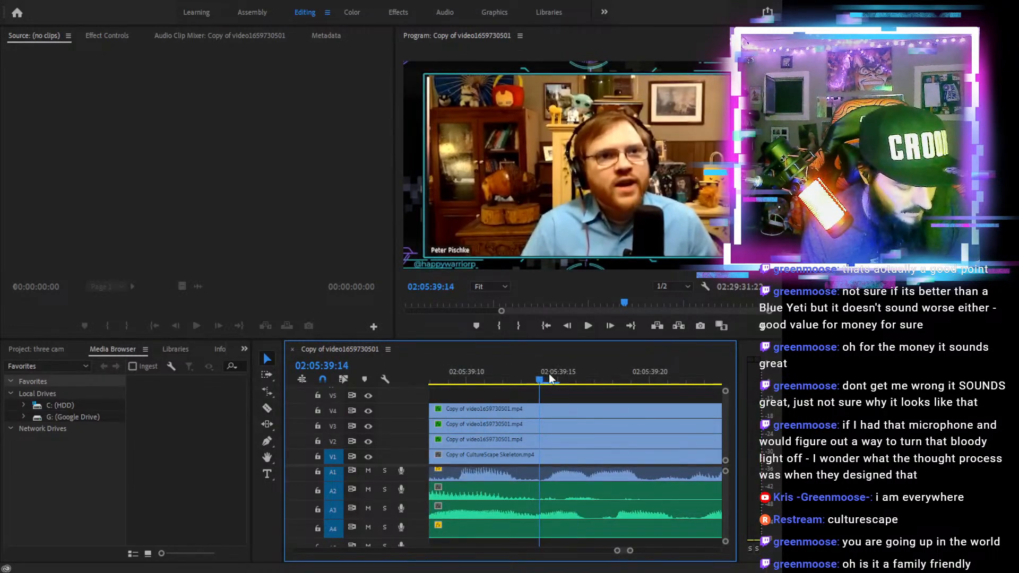
Trim the ends of the V4 video clip and the A2 audio clip back to 02:05:39:24
key(minus)
key(minus)
click(588, 325)
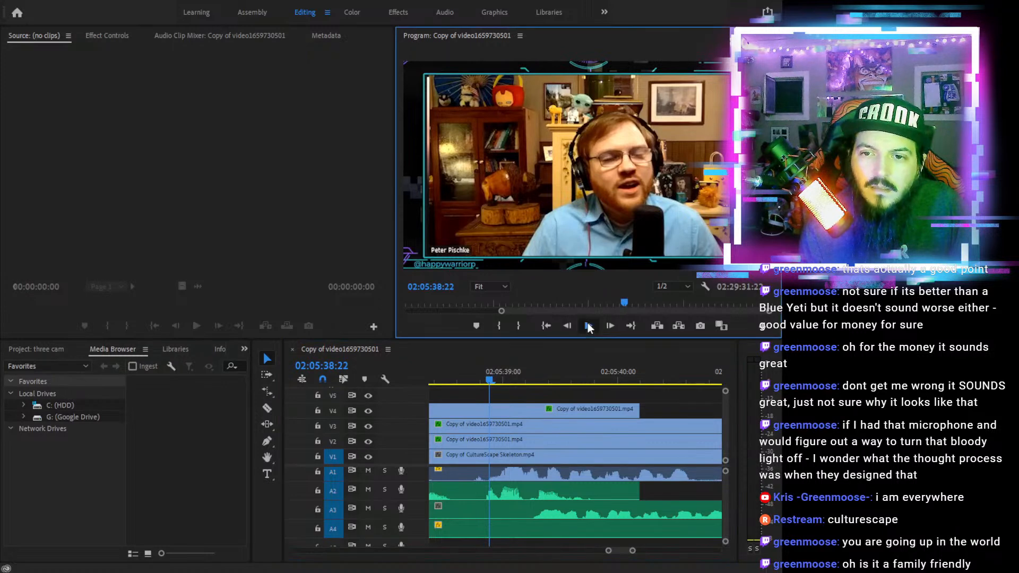
click(588, 325)
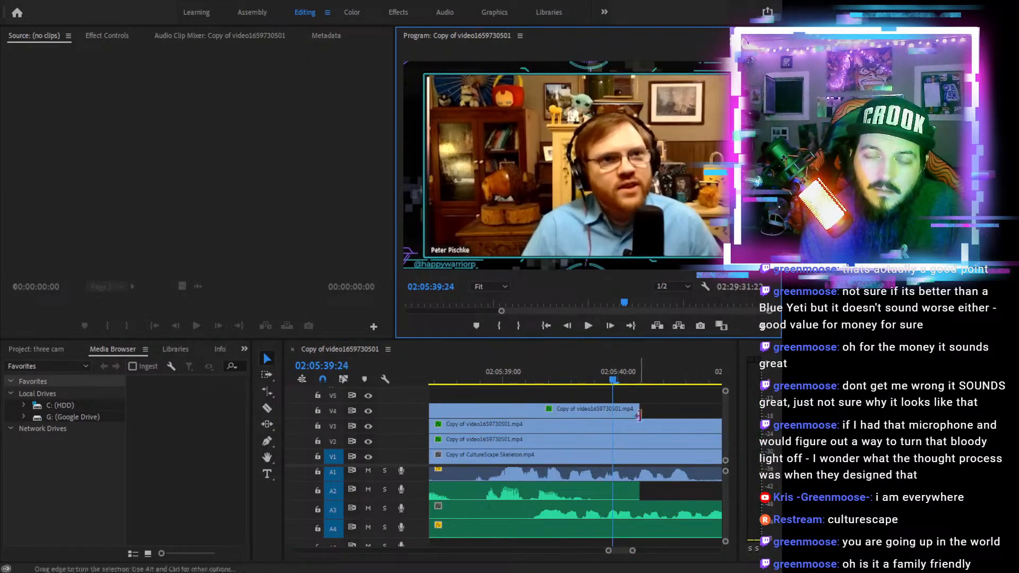
click(617, 409)
drag(617, 409, 613, 409)
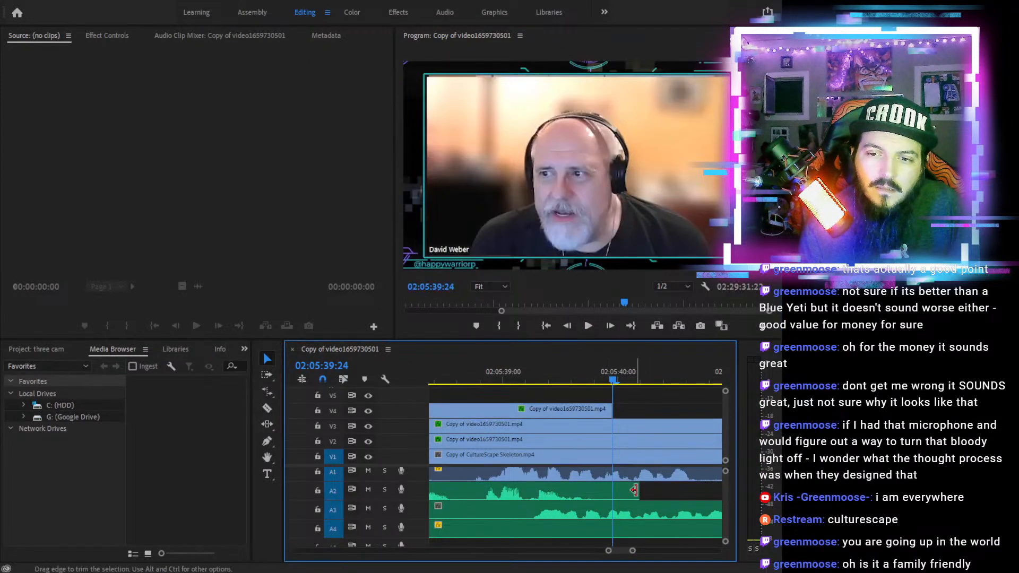
drag(638, 488, 612, 487)
Play back the trimmed V4 and A2 ending from 02:05:36:02 to check the camera switch
key(minus)
key(minus)
click(475, 374)
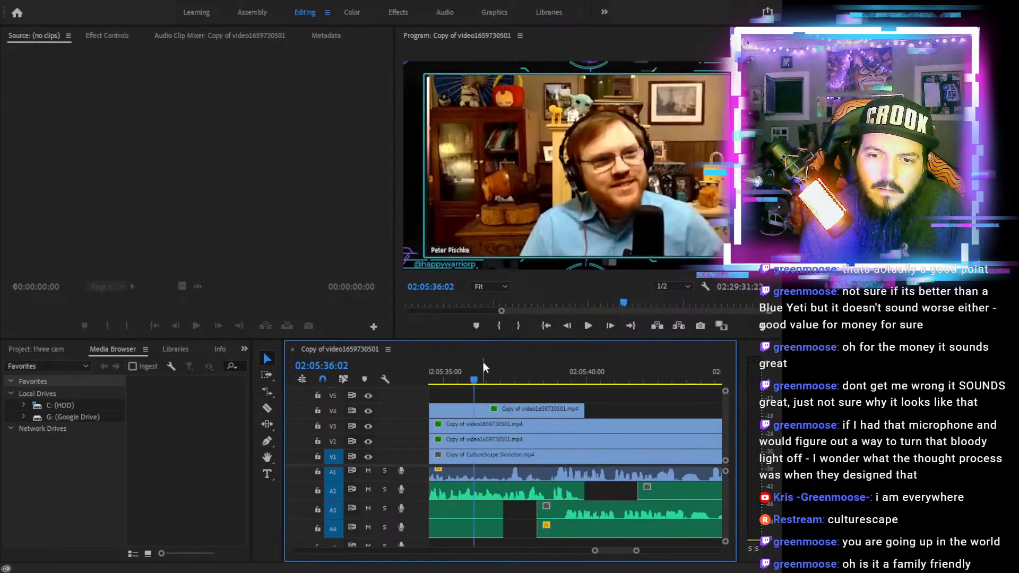
click(588, 325)
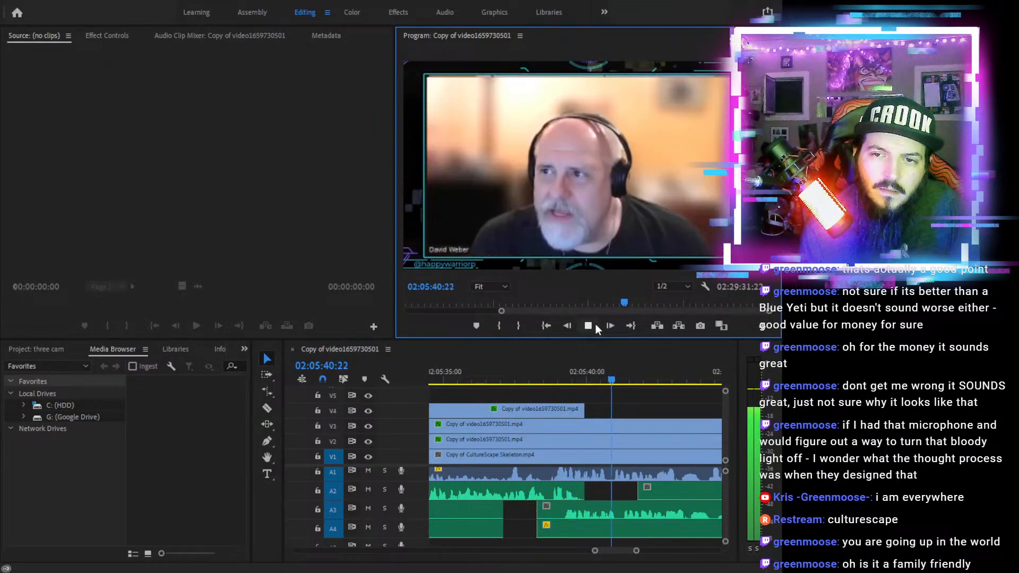
Split the A4 audio just before the noise spike near 02:06:22 and trim the following piece's start past the spike
mouse_move(629, 368)
mouse_down()
mouse_move(769, 373)
mouse_move(625, 376)
mouse_up()
key(minus)
key(minus)
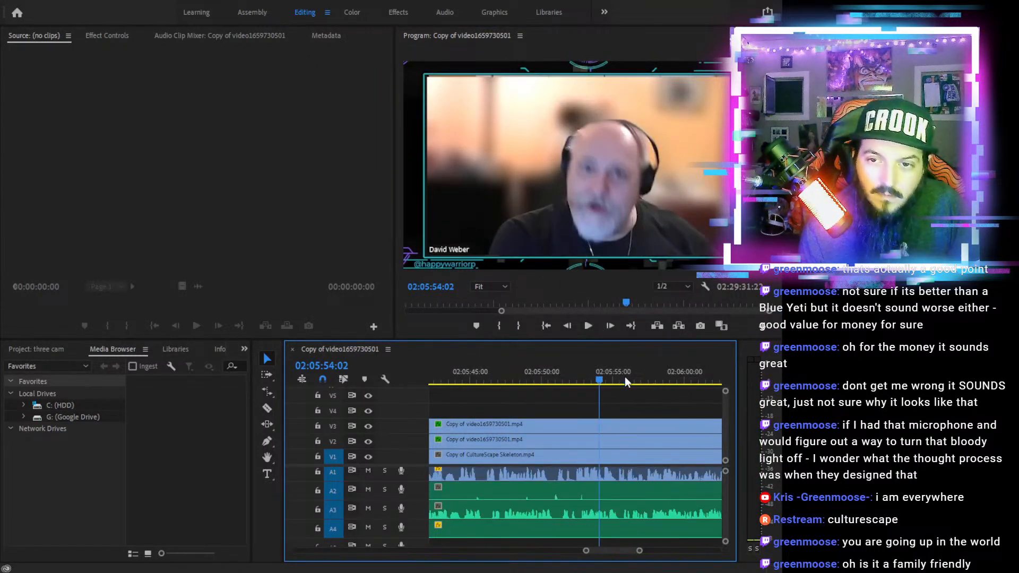
drag(500, 480, 614, 489)
drag(619, 371, 489, 378)
click(588, 326)
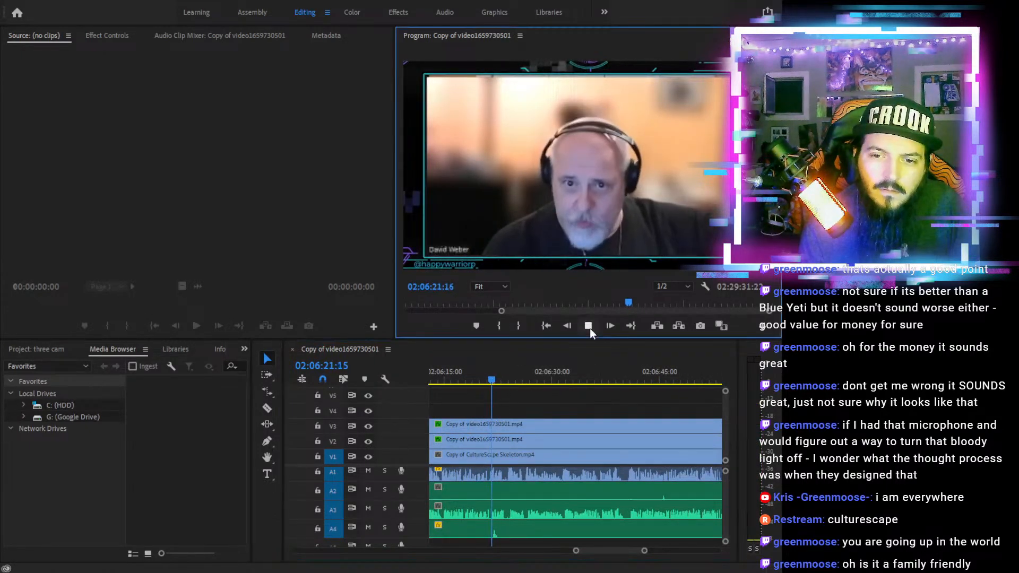
click(588, 325)
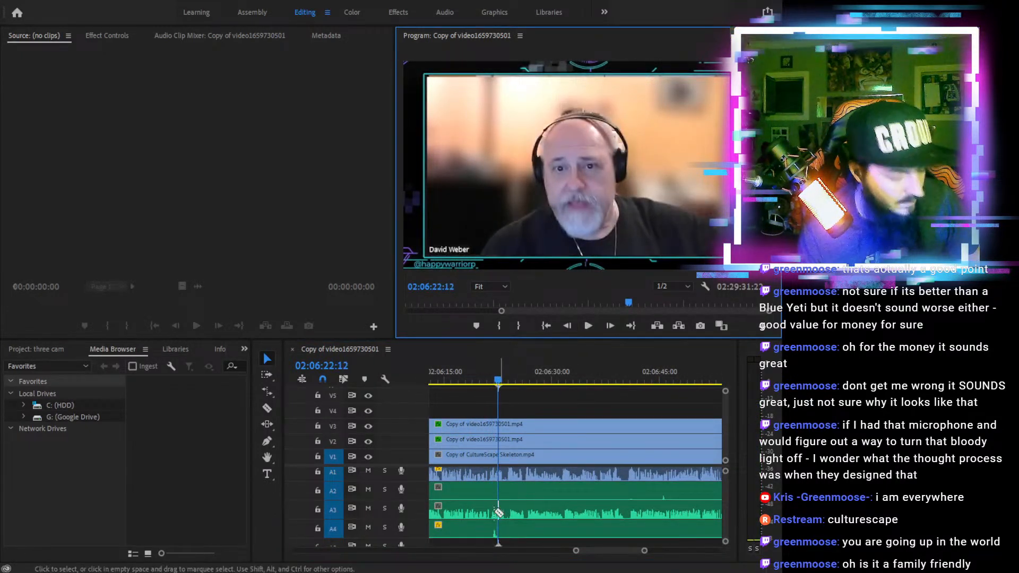
key(c)
click(492, 532)
key(v)
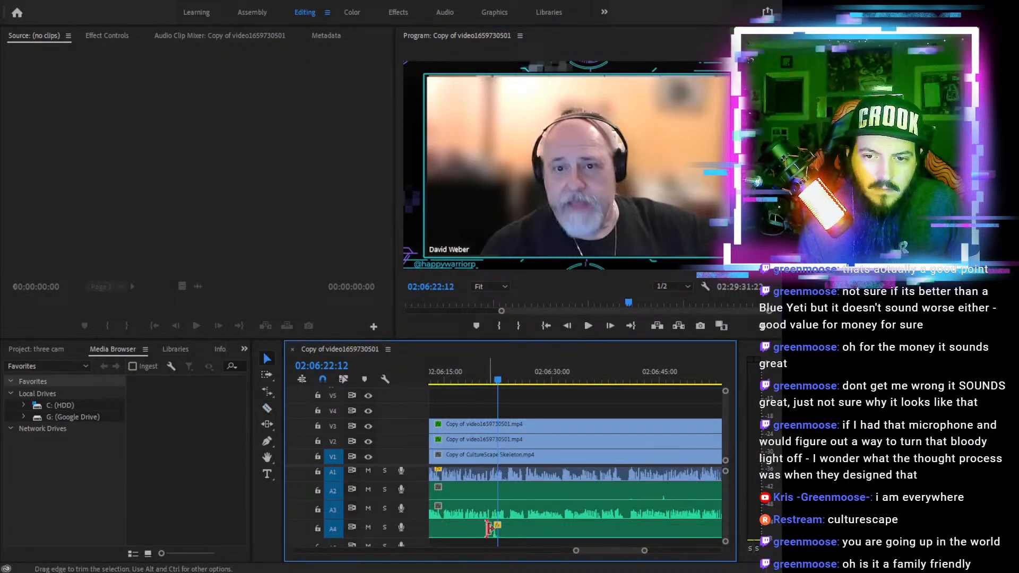
drag(493, 528, 505, 529)
Play back the passage around the start of the next V4 clip, through 02:07:12:11, to check picture and audio
drag(505, 381, 608, 377)
click(587, 325)
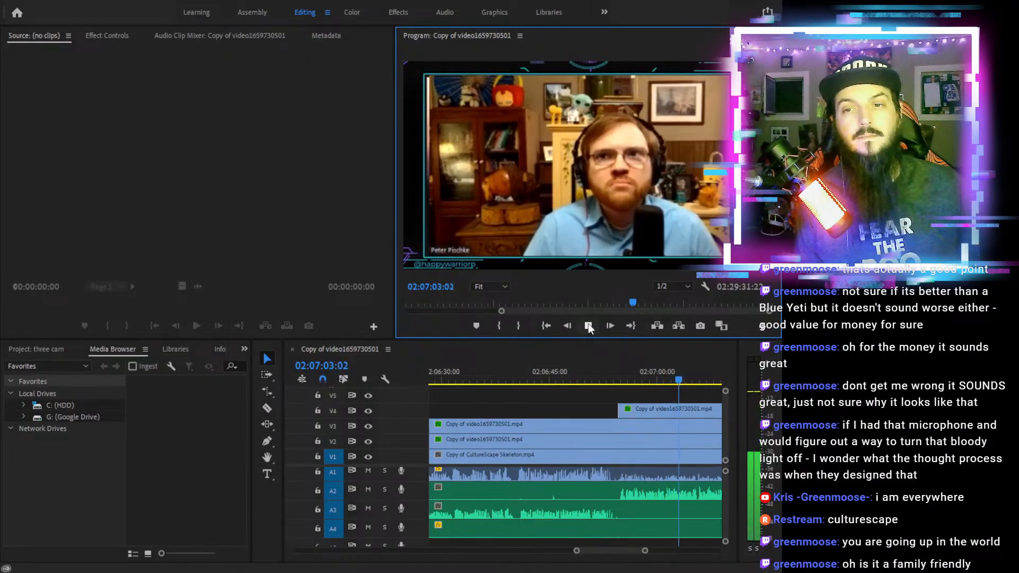
click(589, 326)
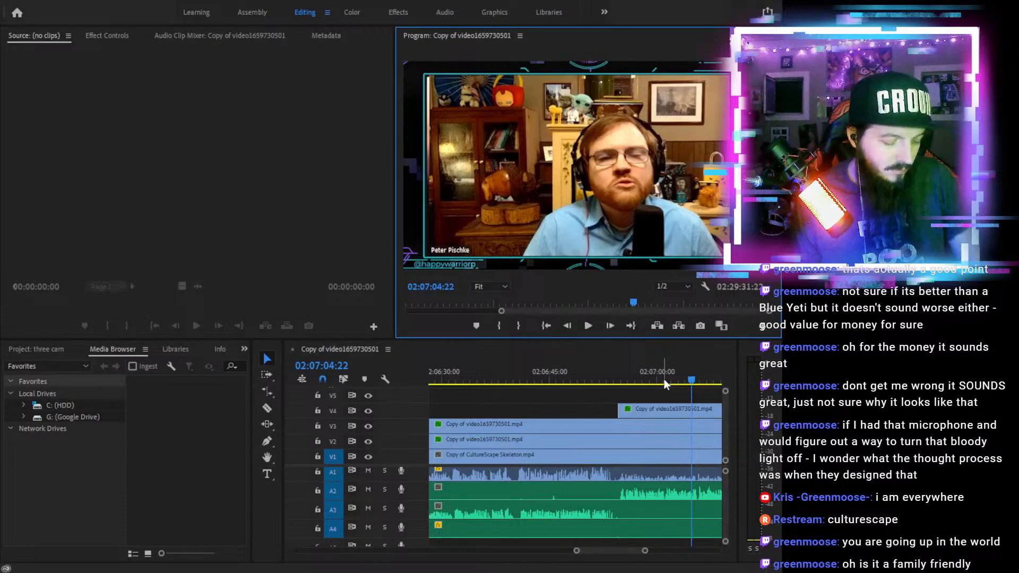
click(645, 380)
key(minus)
key(minus)
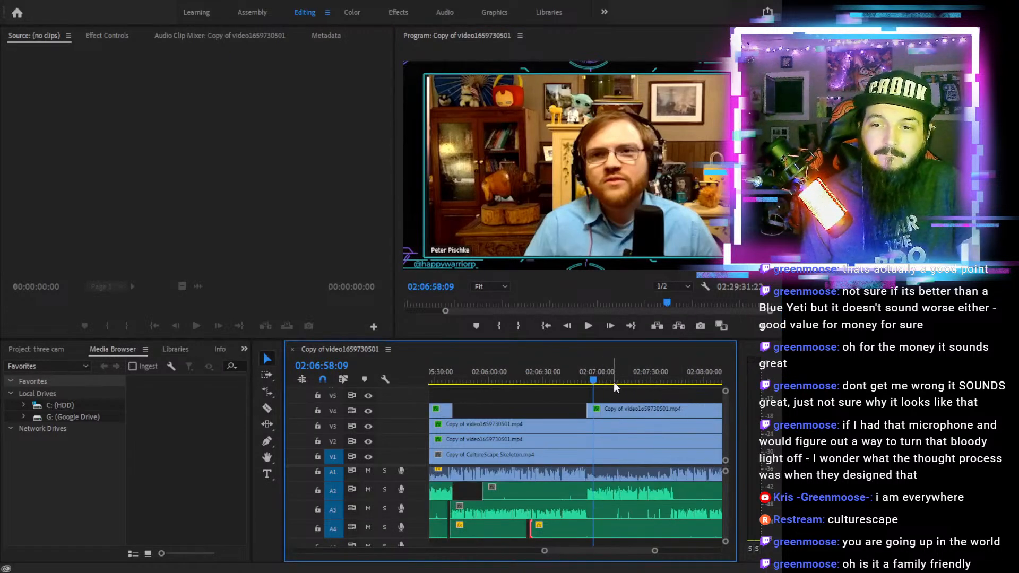
drag(585, 381, 588, 381)
click(589, 325)
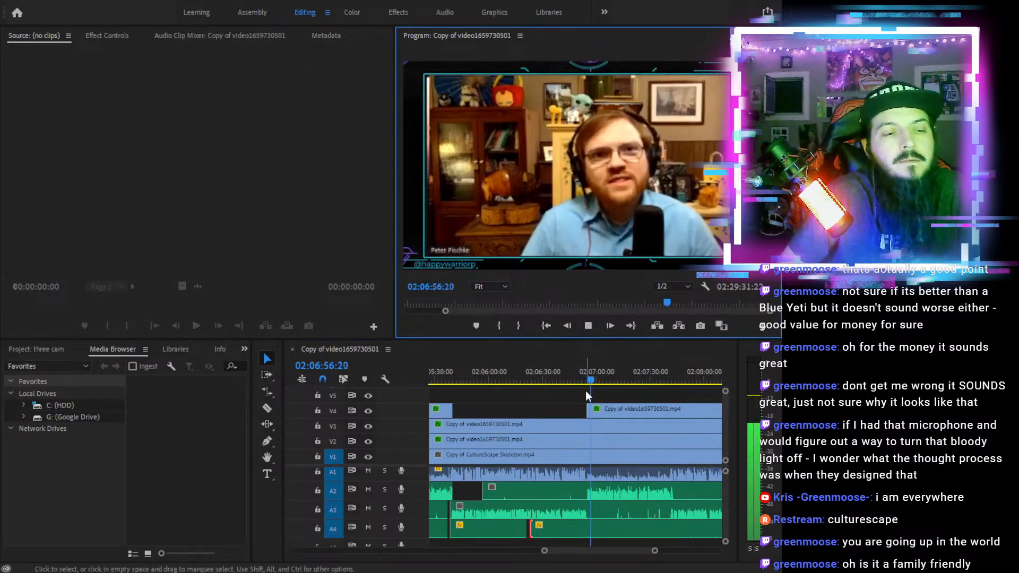
click(615, 380)
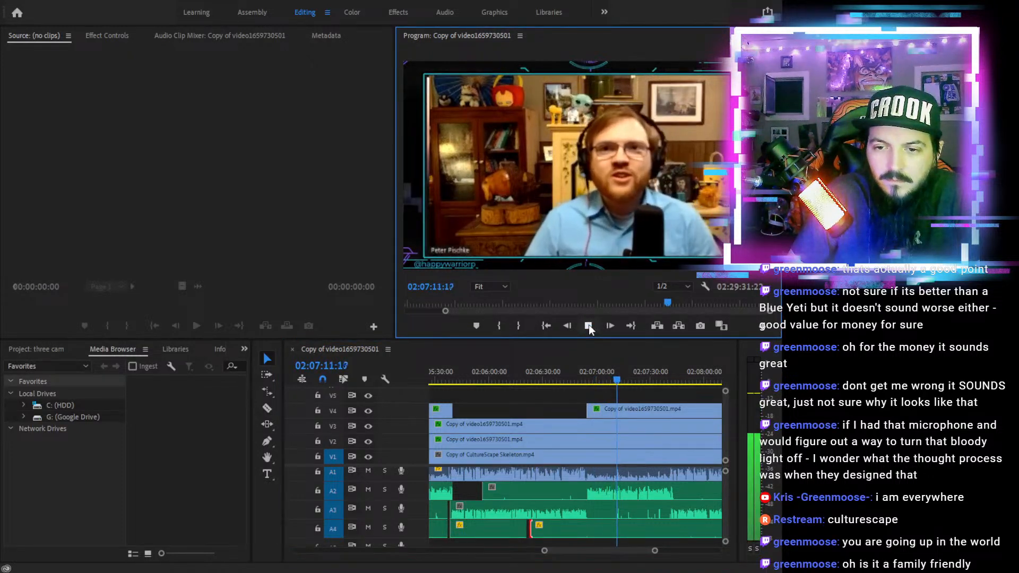
click(589, 326)
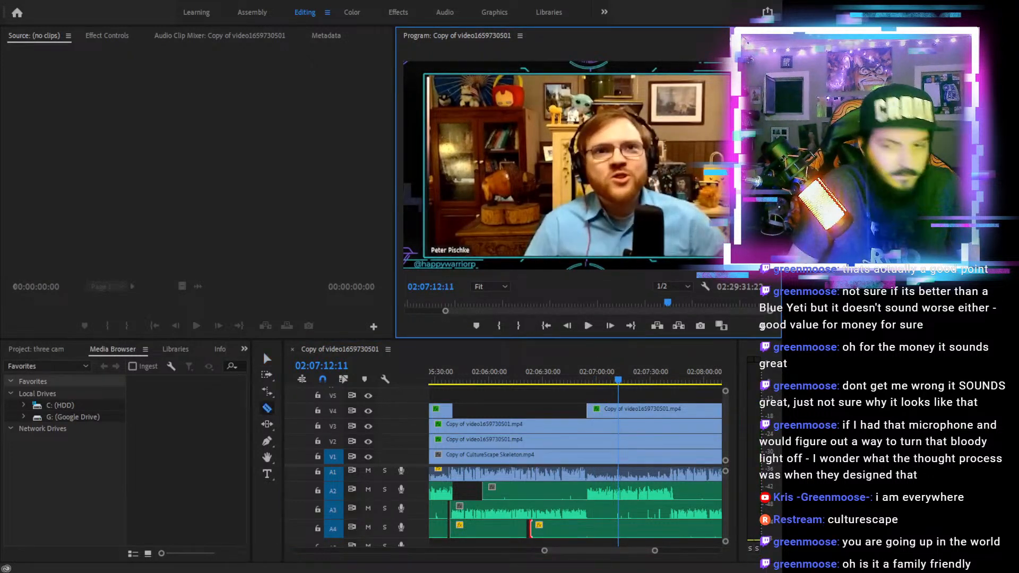
Split the A3 audio at about 02:07:00 and trim the following piece's start to about 02:07:37
click(600, 509)
key(v)
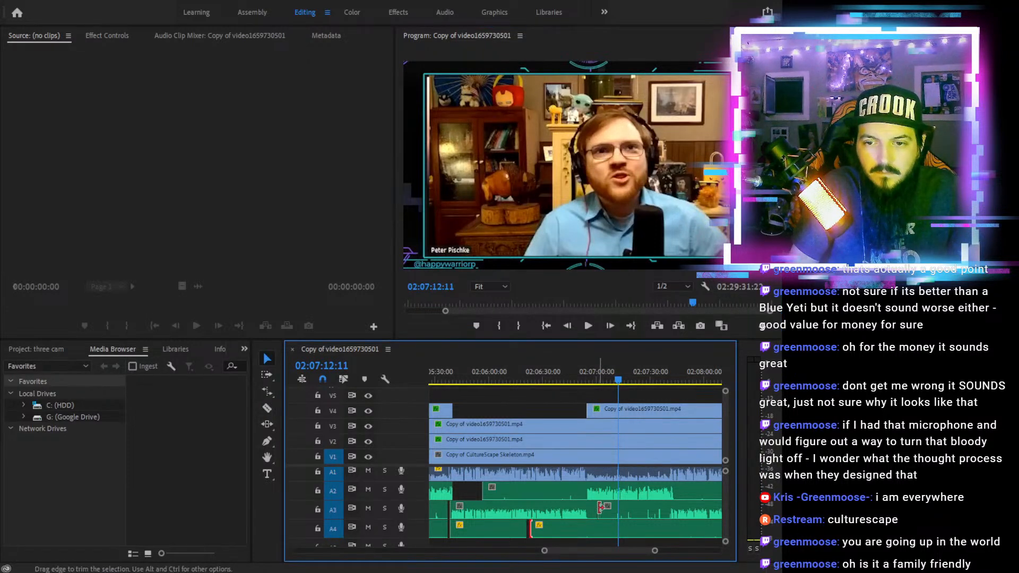
drag(600, 510, 651, 509)
click(655, 375)
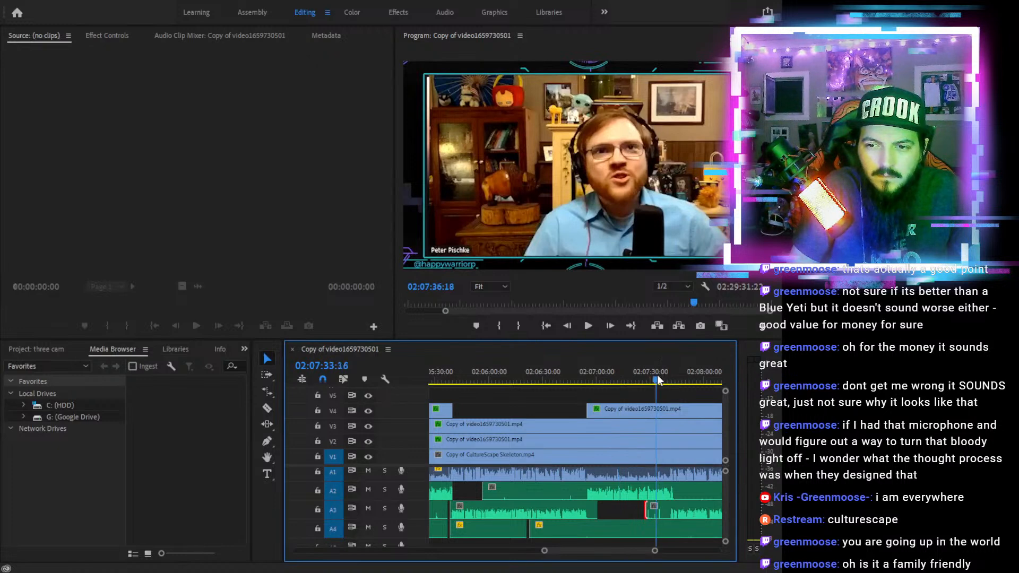
click(587, 325)
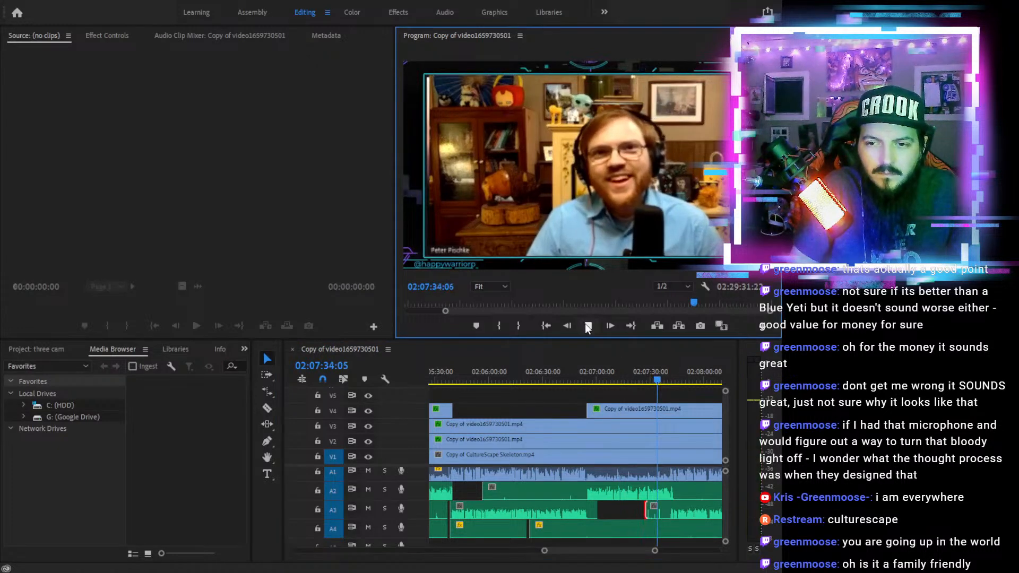
click(588, 325)
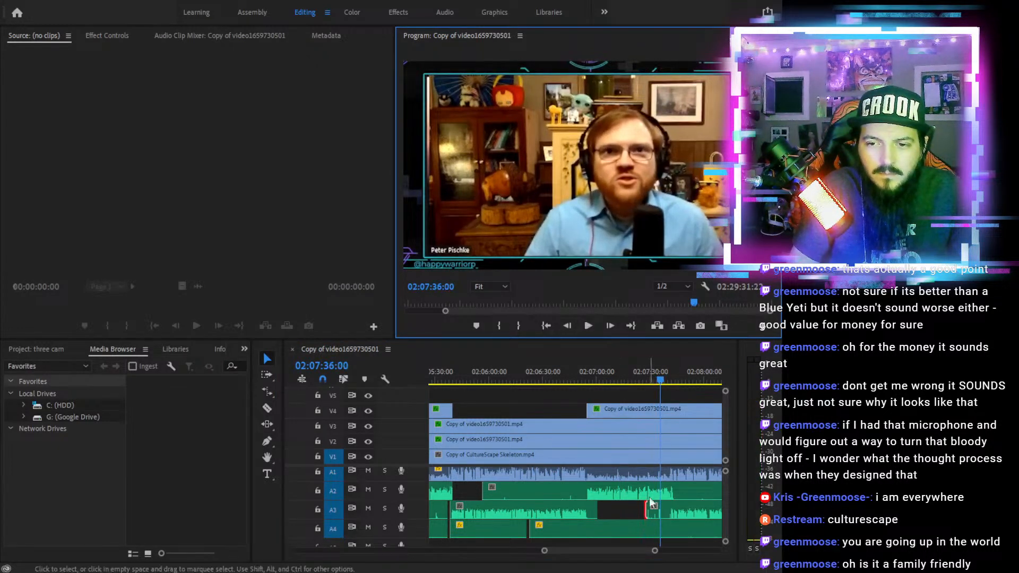
drag(646, 511, 661, 511)
Play back the passage on both sides of the A3 gap, stopping at 02:07:42:24
mouse_move(578, 367)
mouse_down()
mouse_move(594, 367)
mouse_move(582, 367)
mouse_up()
click(587, 326)
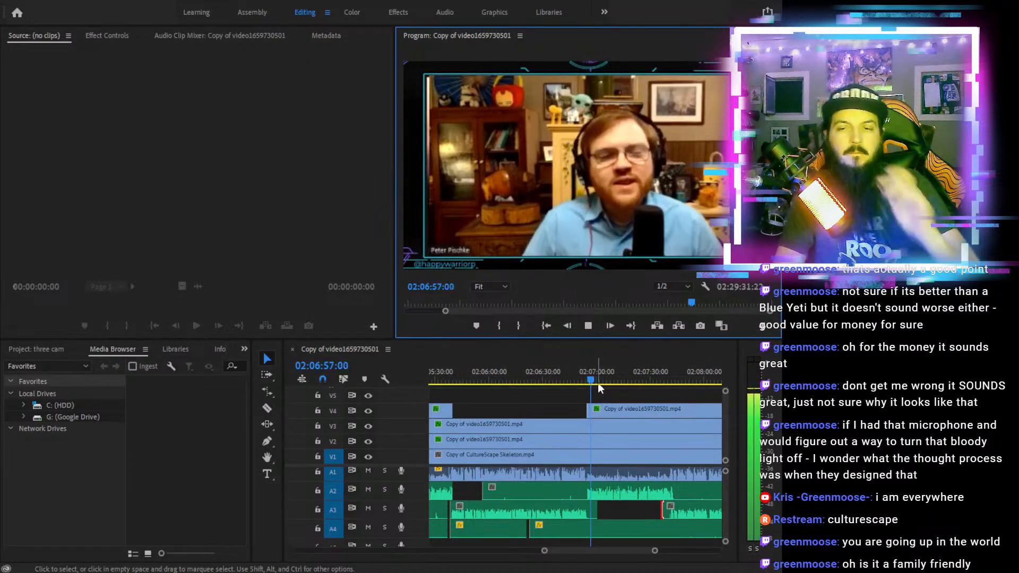
click(630, 379)
click(662, 380)
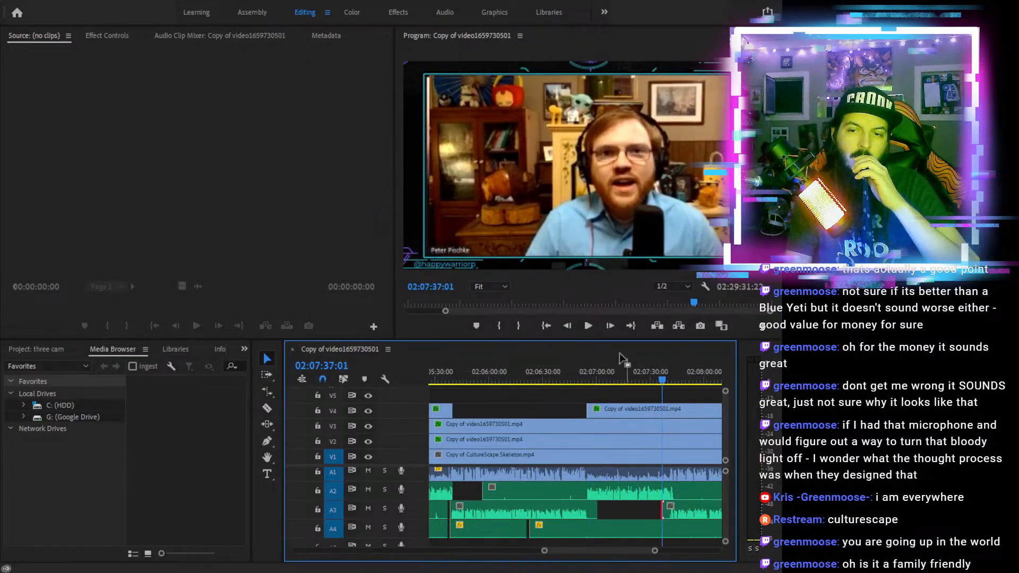
click(587, 326)
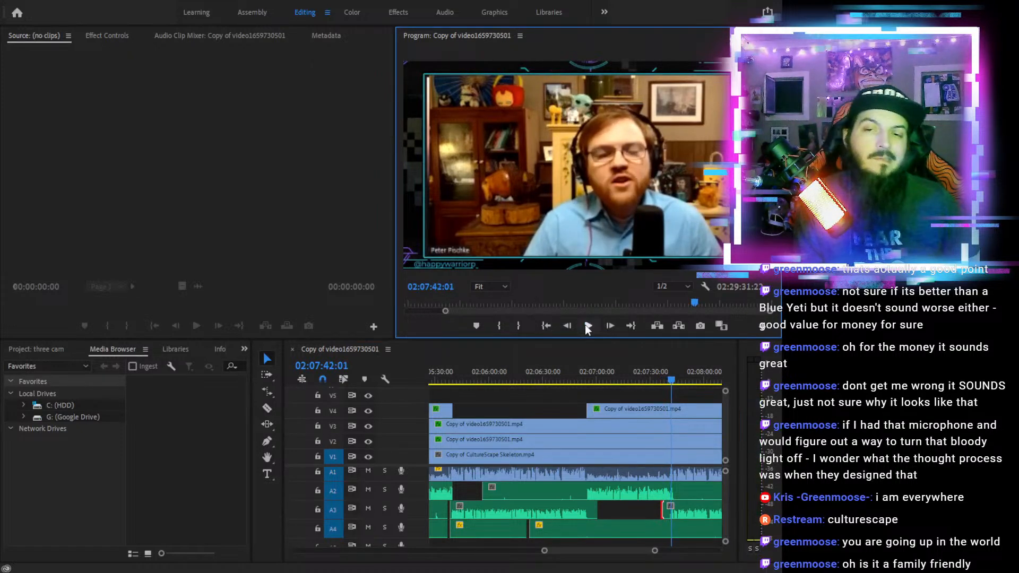
click(587, 326)
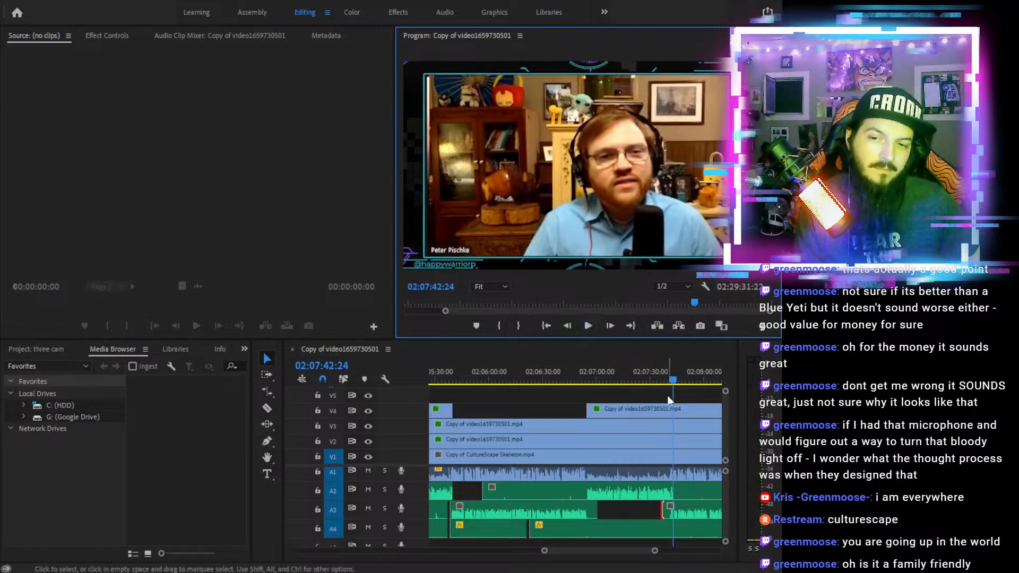
Cut the V4 clip at about 02:07:42:24 and at 02:10:04:04, and delete the section between the cuts
key(c)
click(675, 410)
key(v)
drag(698, 378, 634, 380)
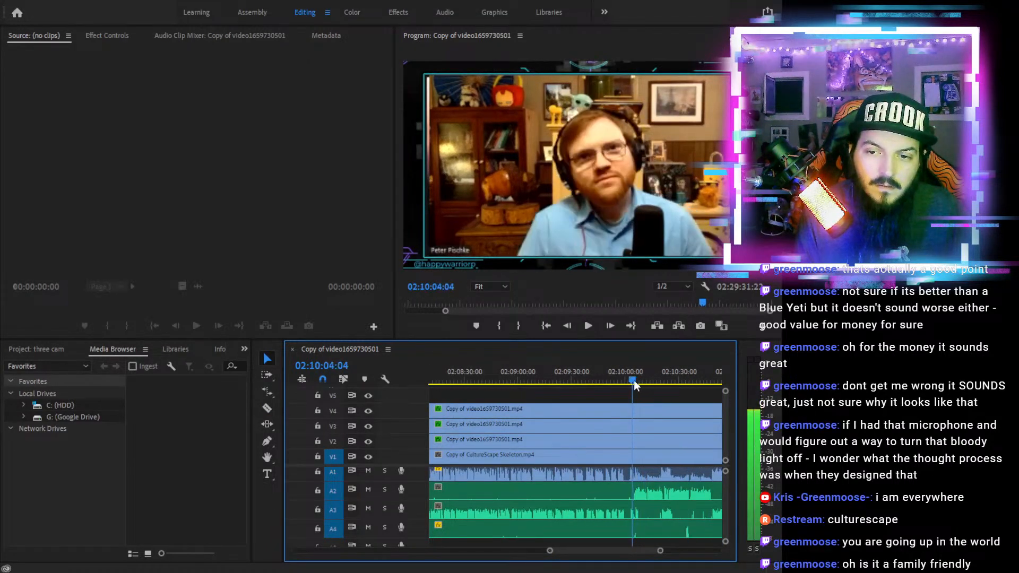
key(c)
click(635, 410)
key(v)
click(604, 407)
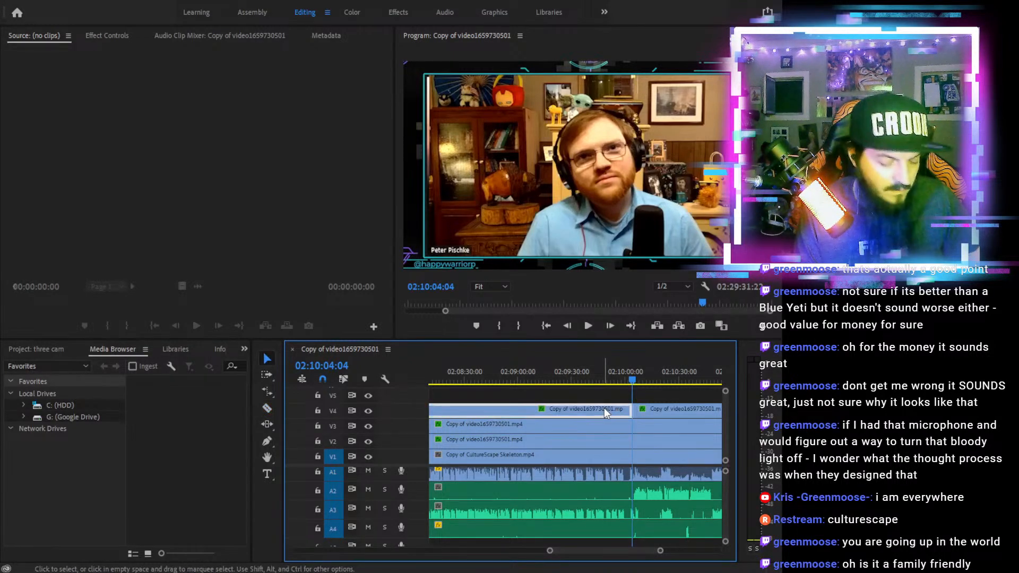
key(Delete)
Split the V4 clip at 02:10:19:05 and trim the following piece's start to about 02:10:28
click(611, 381)
click(587, 326)
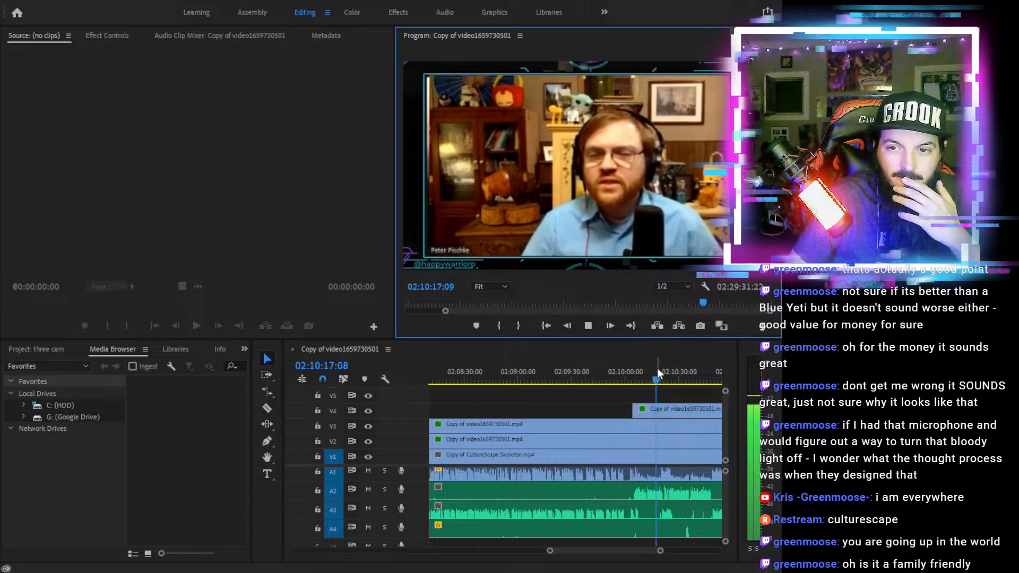
click(587, 325)
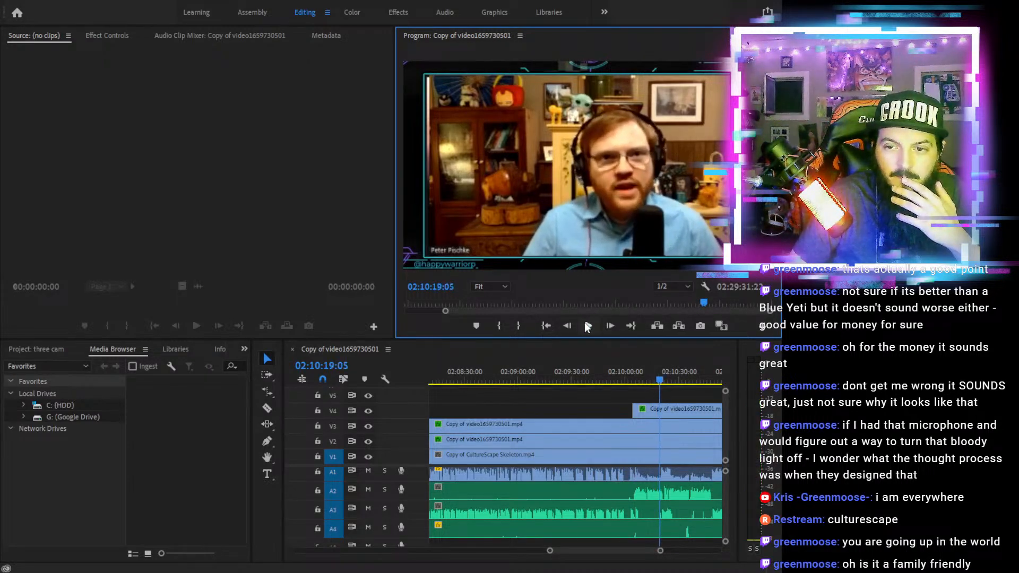
key(c)
click(660, 409)
key(v)
drag(662, 409, 675, 409)
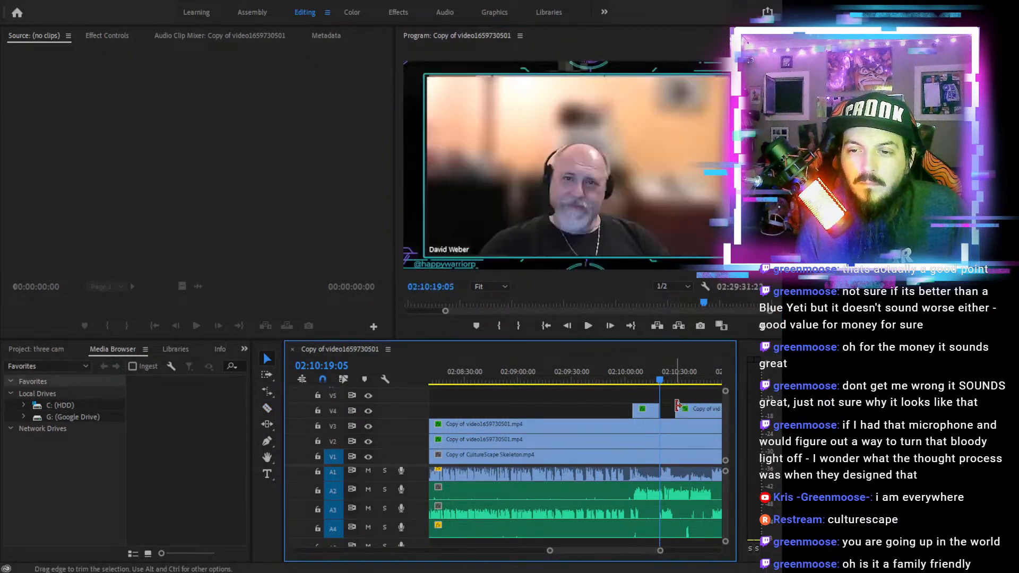
Extend the end of the V4 piece before the gap to 02:10:20:13 and review playback through 02:10:22:19
click(587, 325)
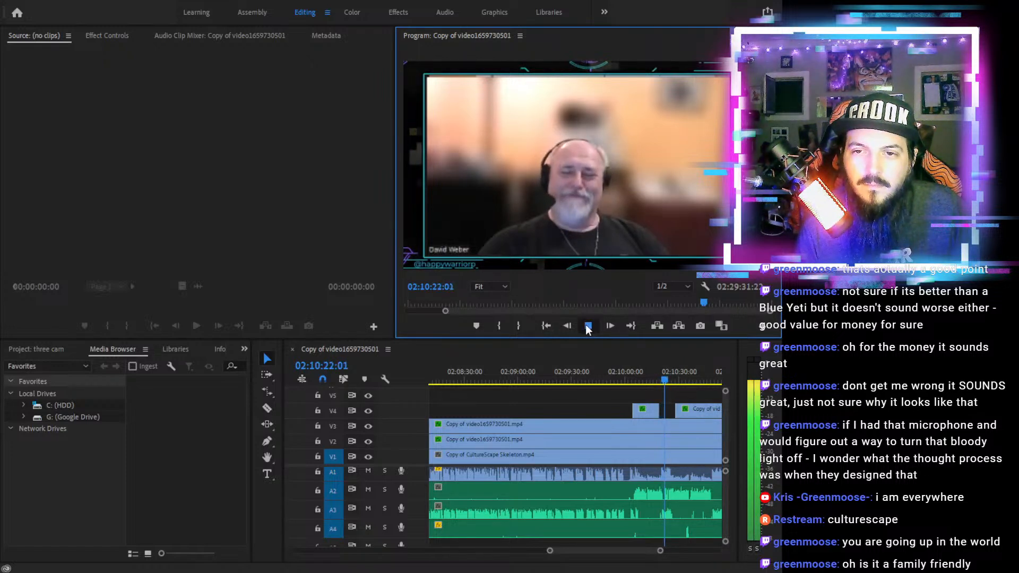
click(660, 380)
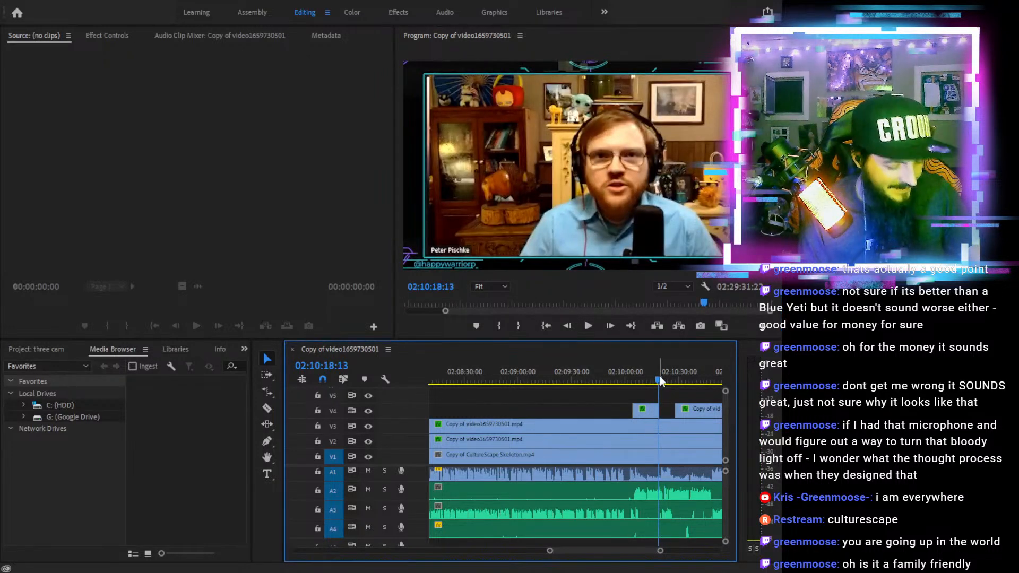
key(=)
key(=)
key(=)
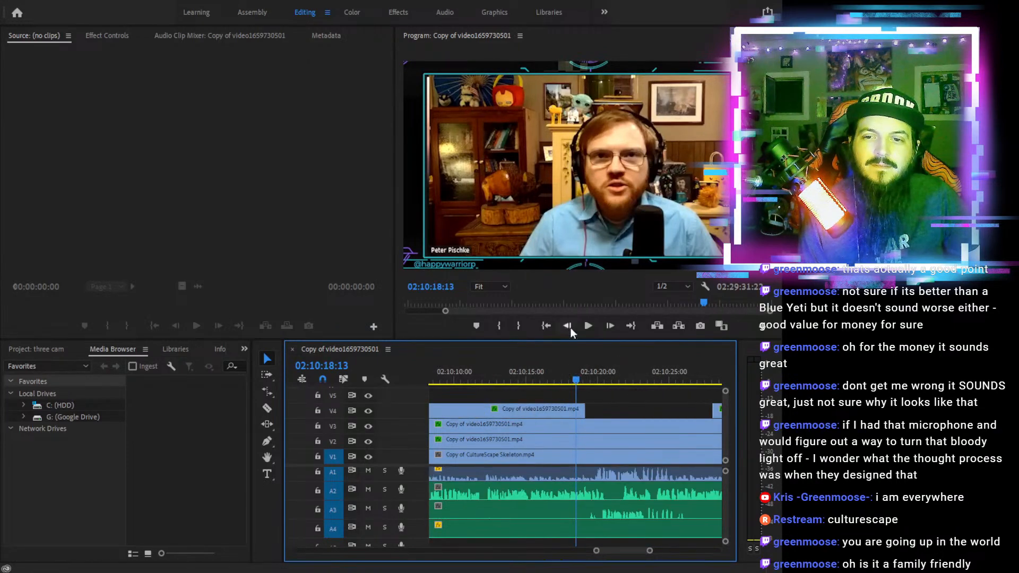
click(588, 326)
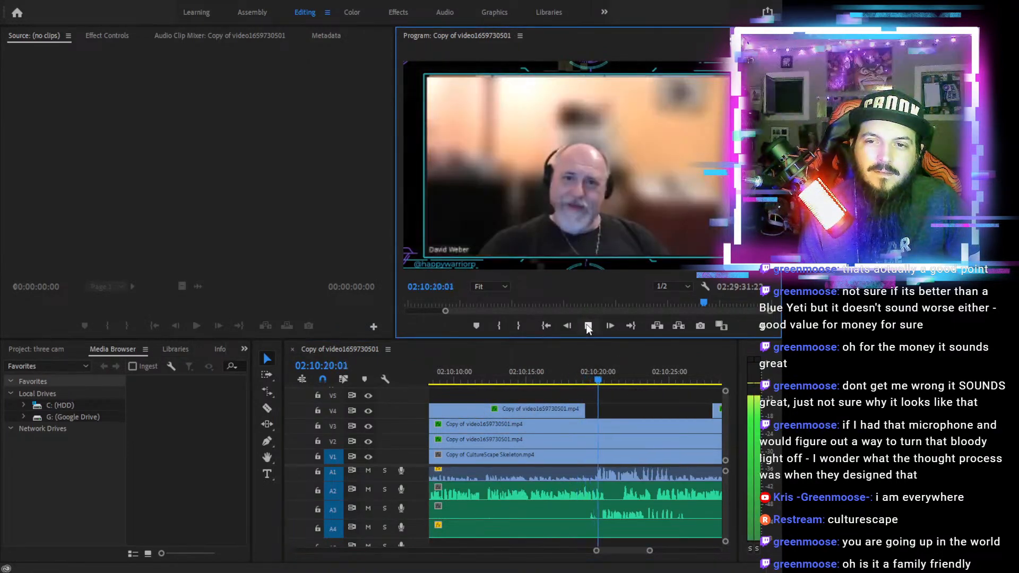
click(588, 326)
drag(585, 410, 604, 410)
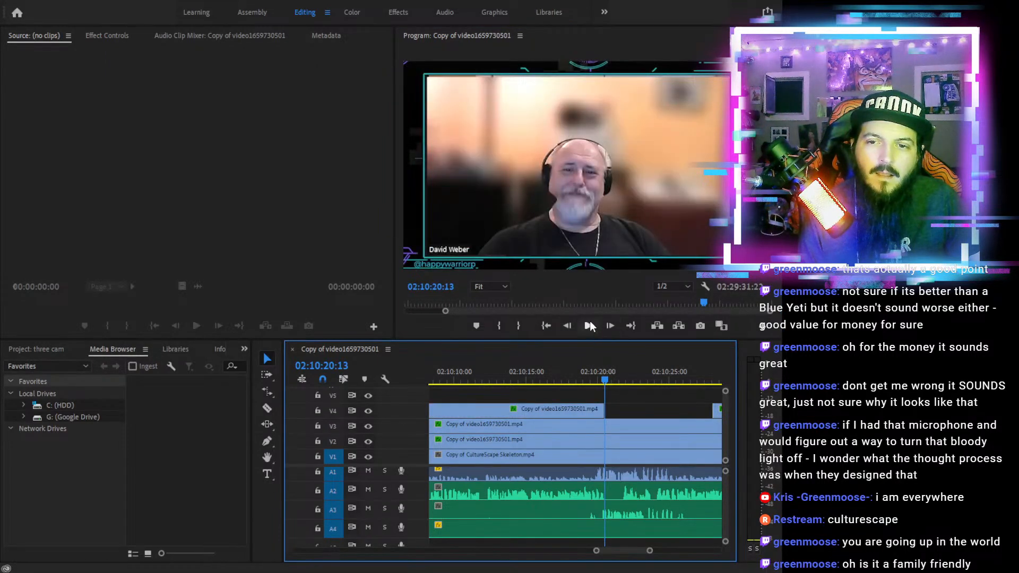
click(589, 326)
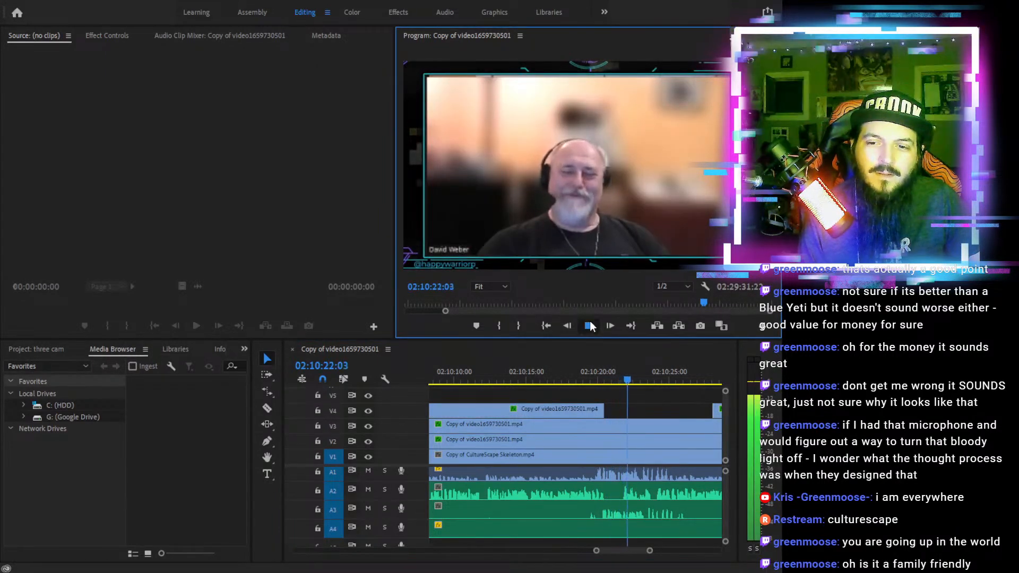
click(590, 325)
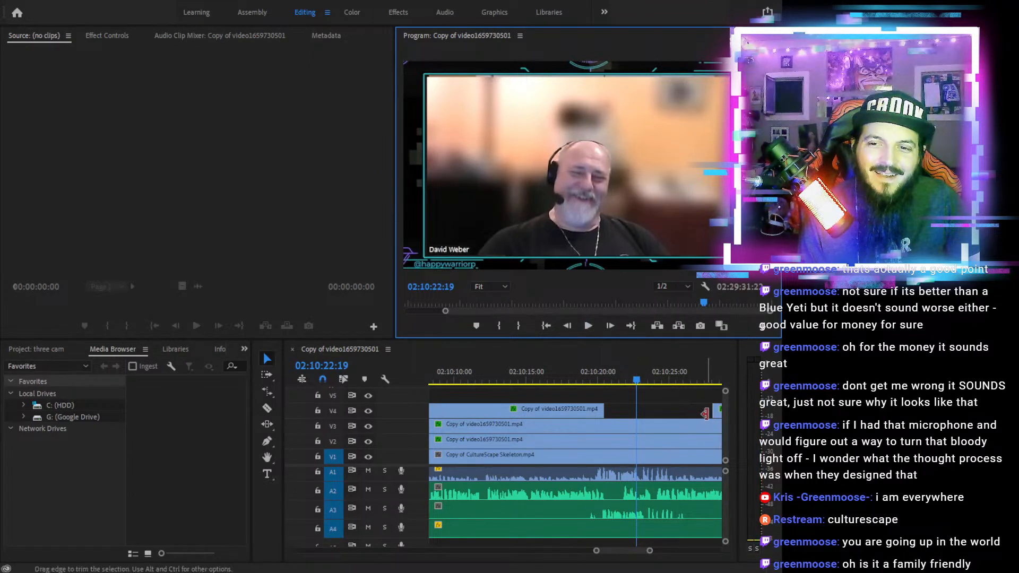
Extend the start of the V4 piece after the gap back to 02:10:22:19 and play the passage through to 02:10:33:22
drag(716, 407, 635, 408)
click(512, 371)
click(584, 329)
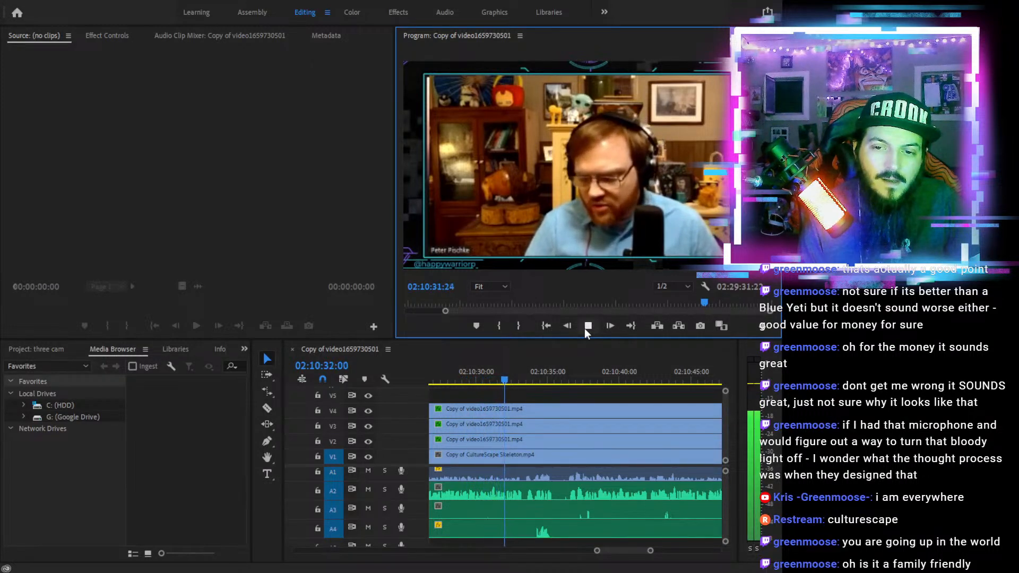
click(584, 328)
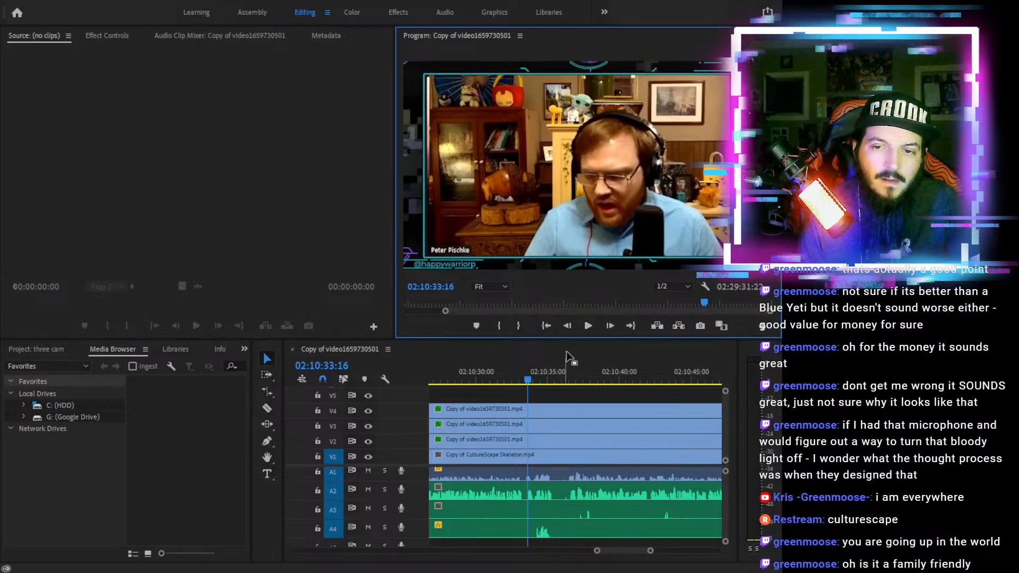
click(588, 330)
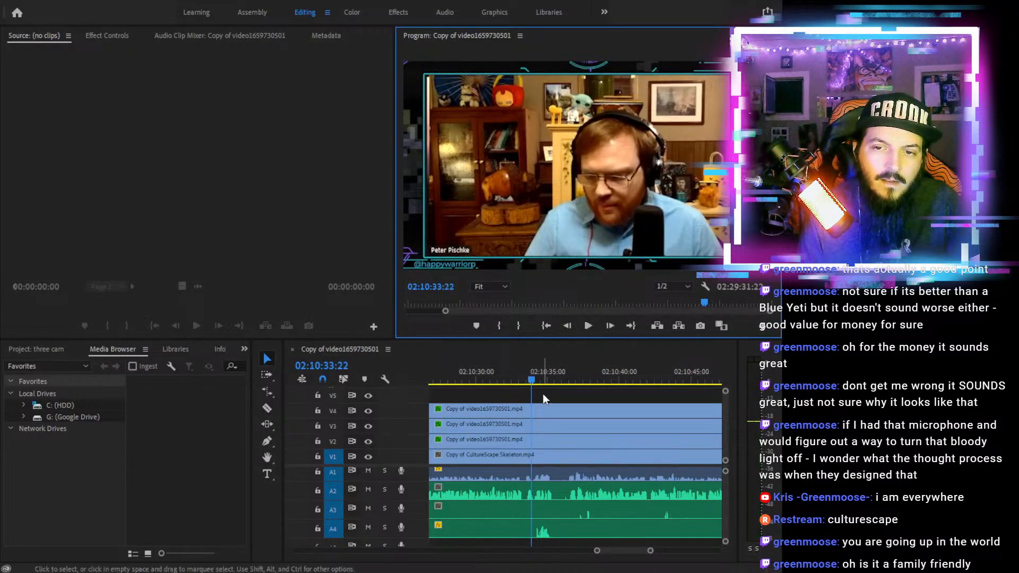
Split the V4 and V3 clips at 02:10:33:22, trim the following pieces' starts to about 02:10:35:13, and review the playback
key(c)
click(532, 409)
click(532, 424)
key(v)
click(542, 409)
shift+click(542, 424)
drag(535, 413, 556, 414)
click(517, 366)
click(590, 325)
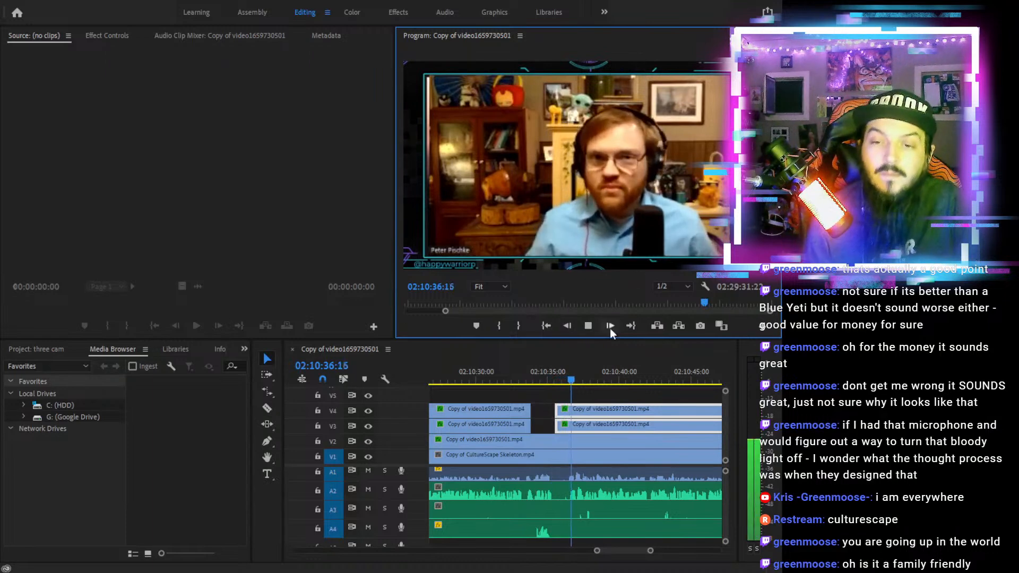
click(588, 323)
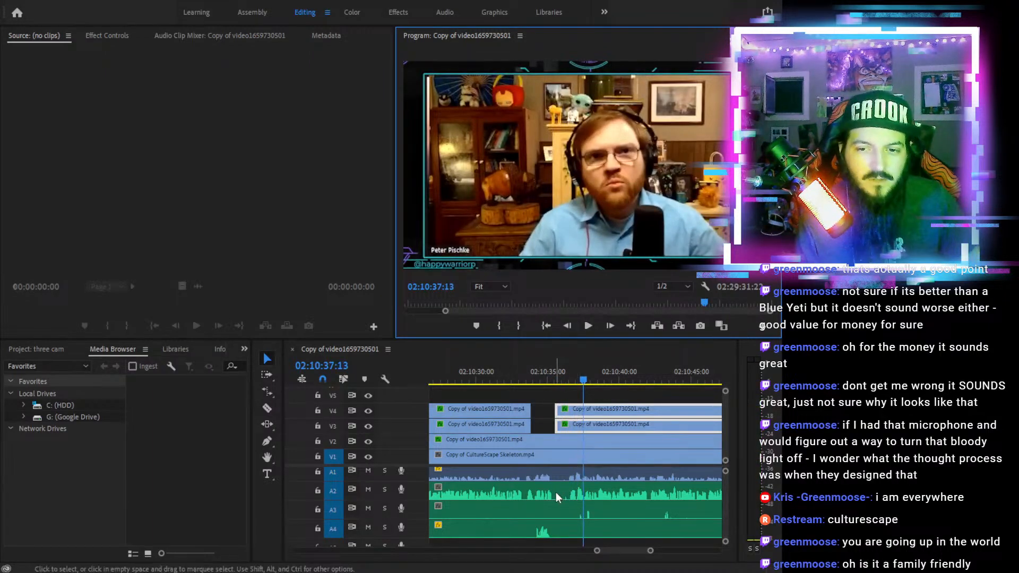
Split the A2 audio at about 02:10:35:13, trim the preceding piece's end back to about 02:10:33, and play back the change
key(c)
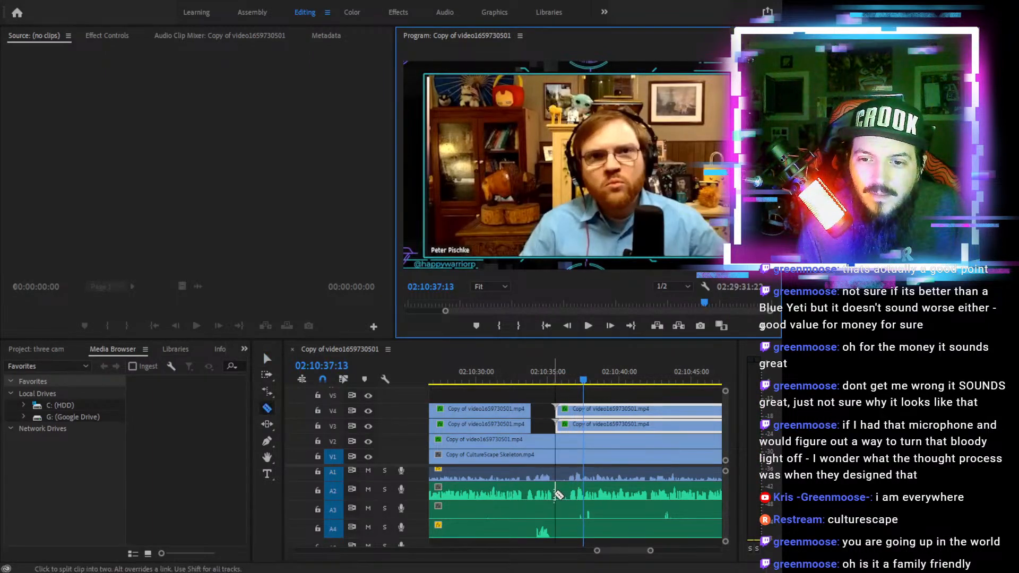
shift+click(555, 493)
key(v)
drag(554, 490, 522, 490)
click(482, 372)
click(588, 325)
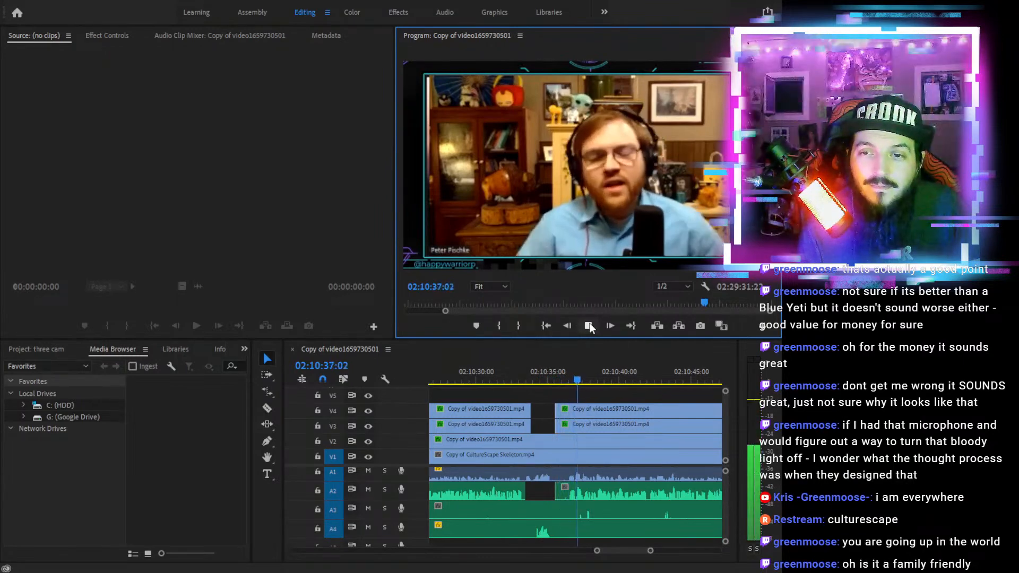
Play from 02:10:35:13 to 02:10:37:14 and split the clips on all video and audio tracks there
click(555, 369)
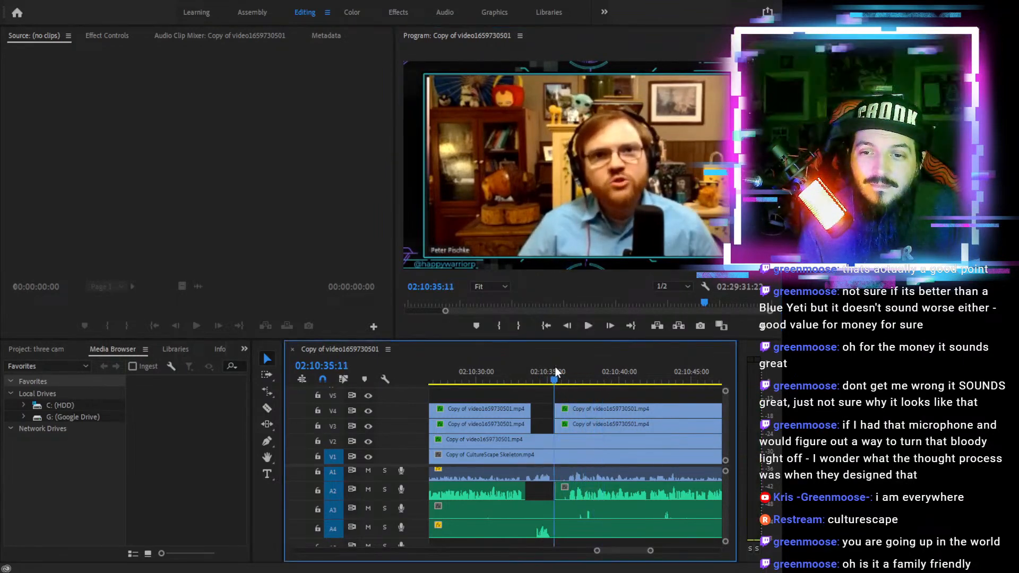
drag(556, 367, 556, 367)
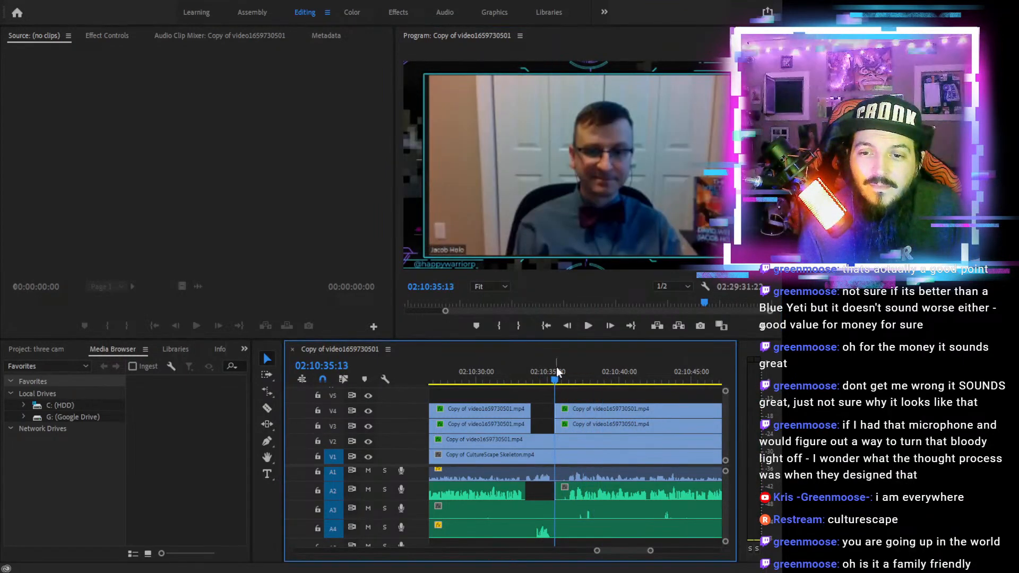
click(582, 328)
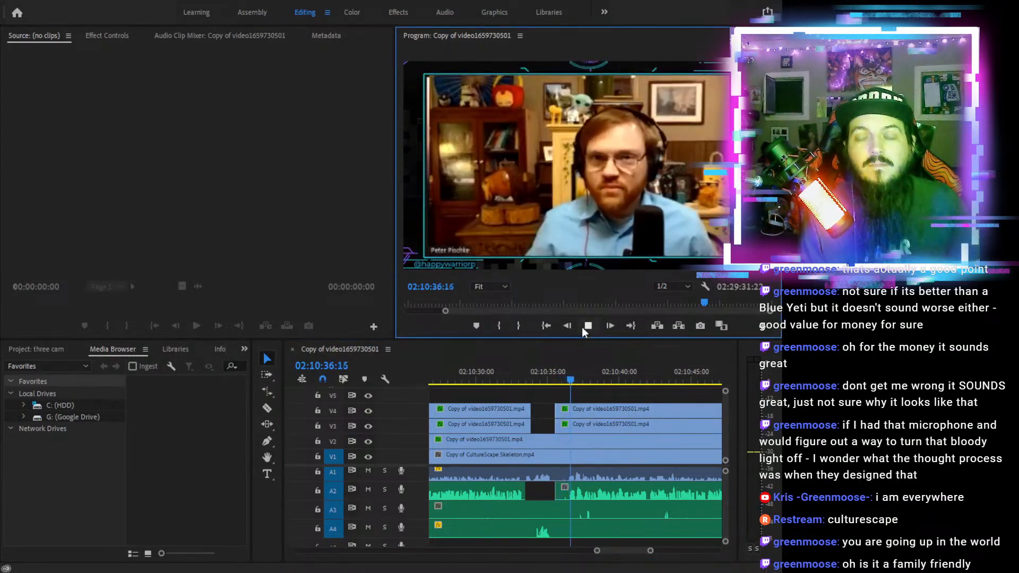
click(582, 326)
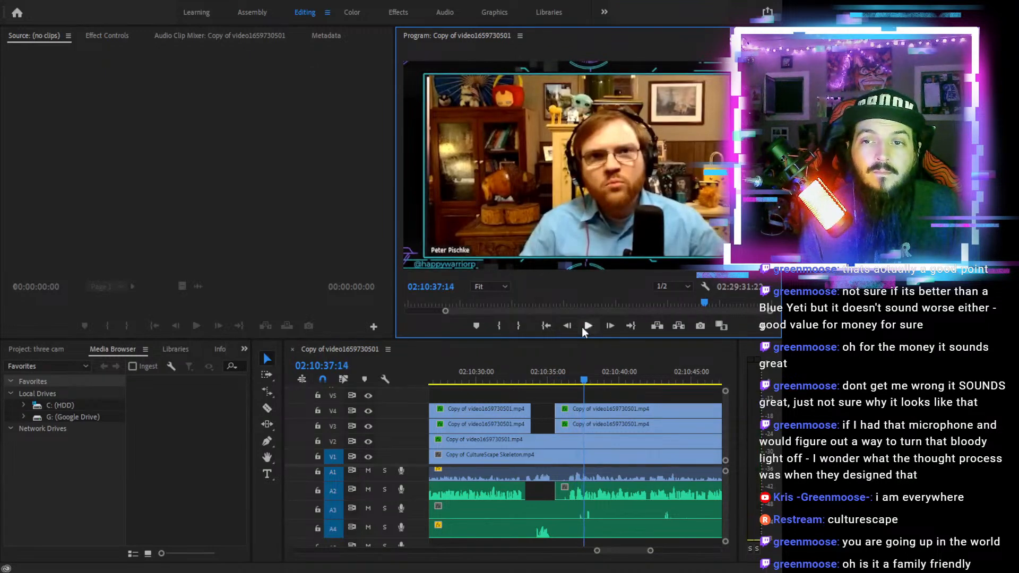
key(c)
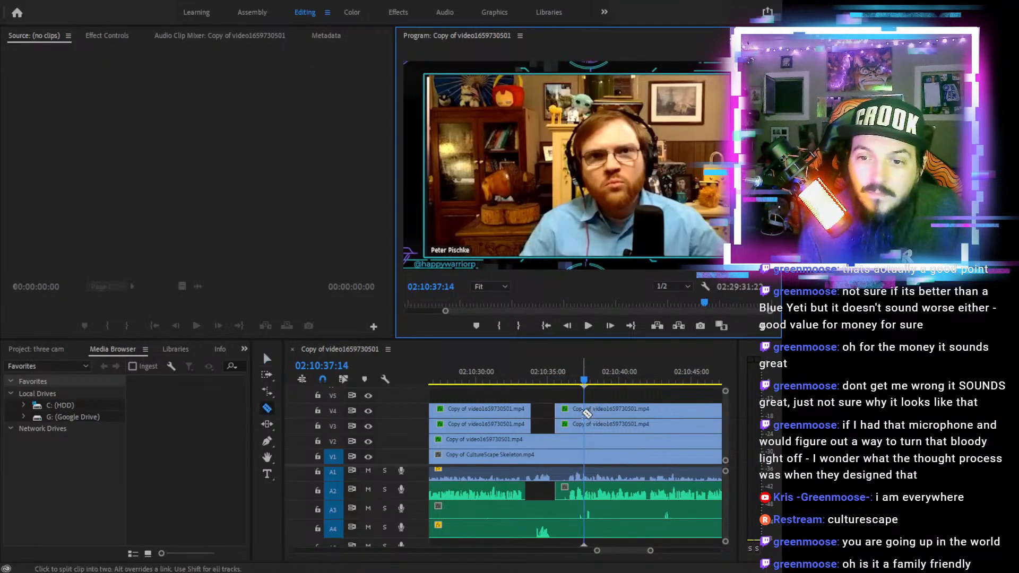
click(585, 408)
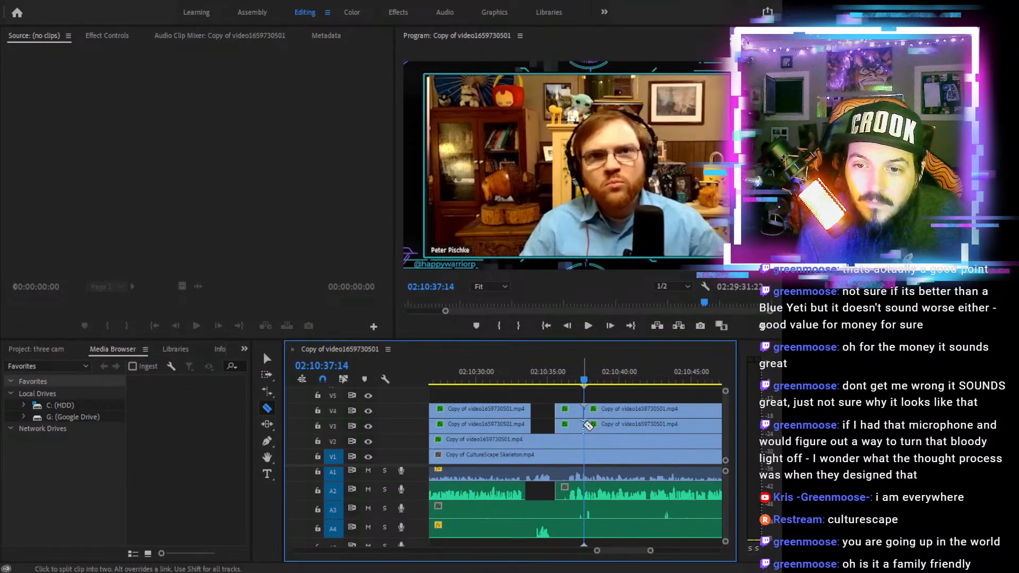
click(586, 440)
click(586, 455)
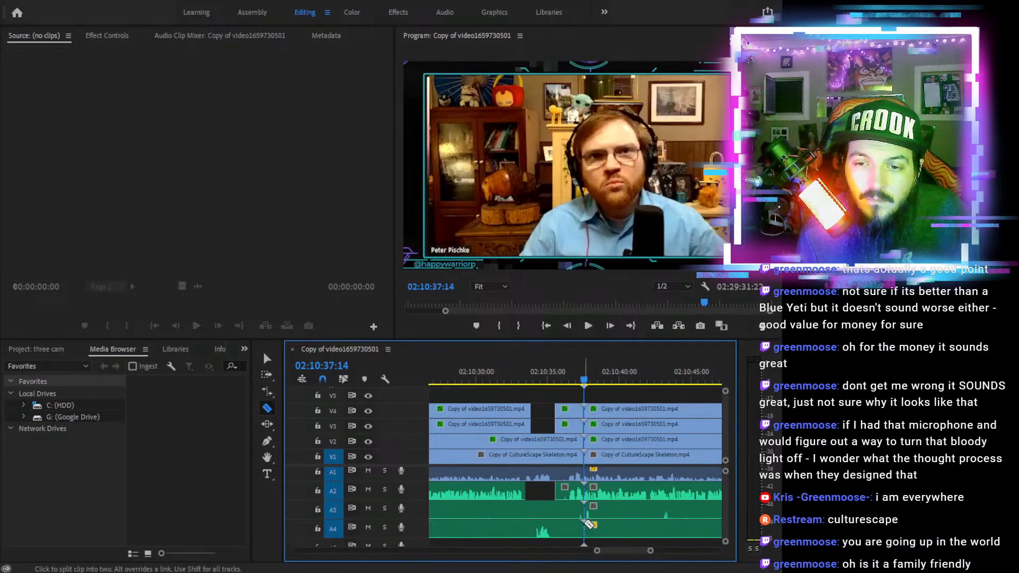
Split the remaining uncut clips at 02:10:35:13 and delete the section up to 02:10:37:14 on all tracks, closing the gap
click(555, 378)
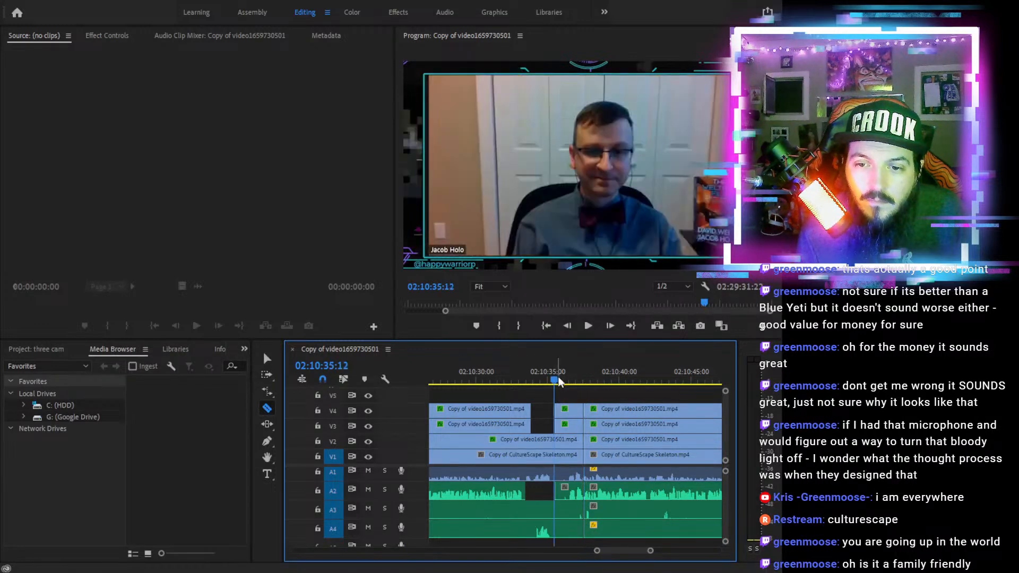
key(Right)
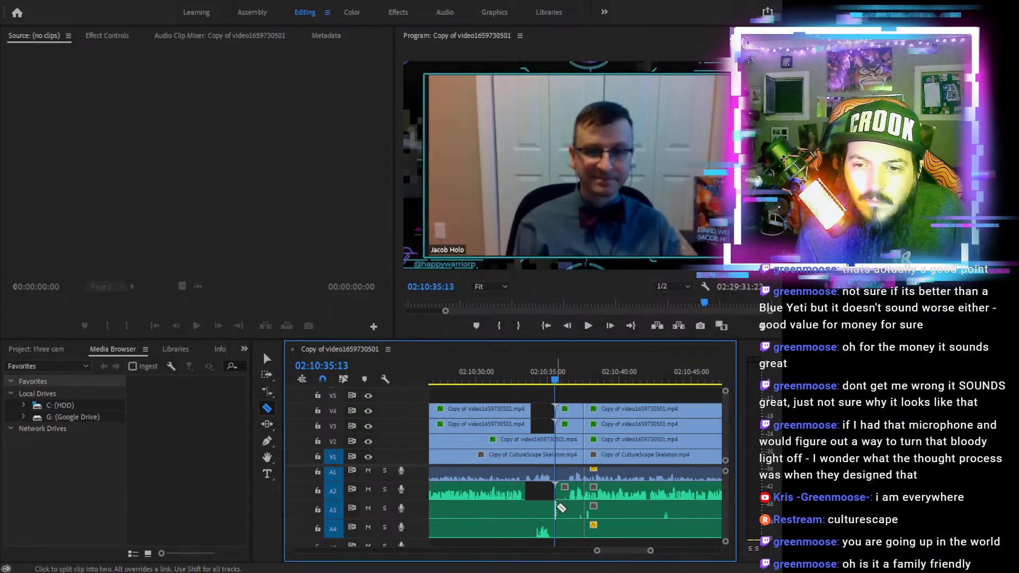
click(555, 508)
click(556, 527)
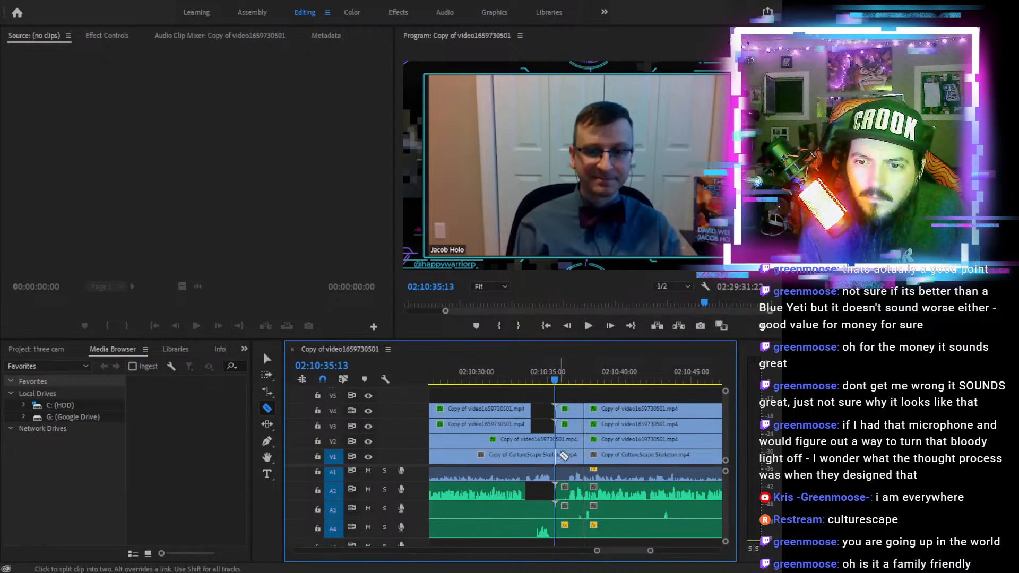
click(556, 455)
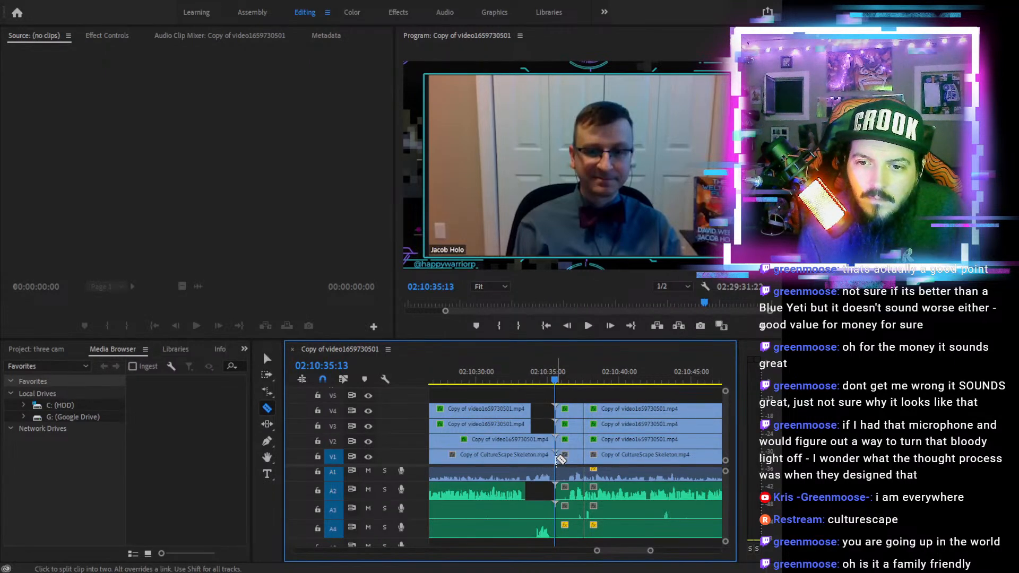
key(v)
drag(567, 393, 567, 537)
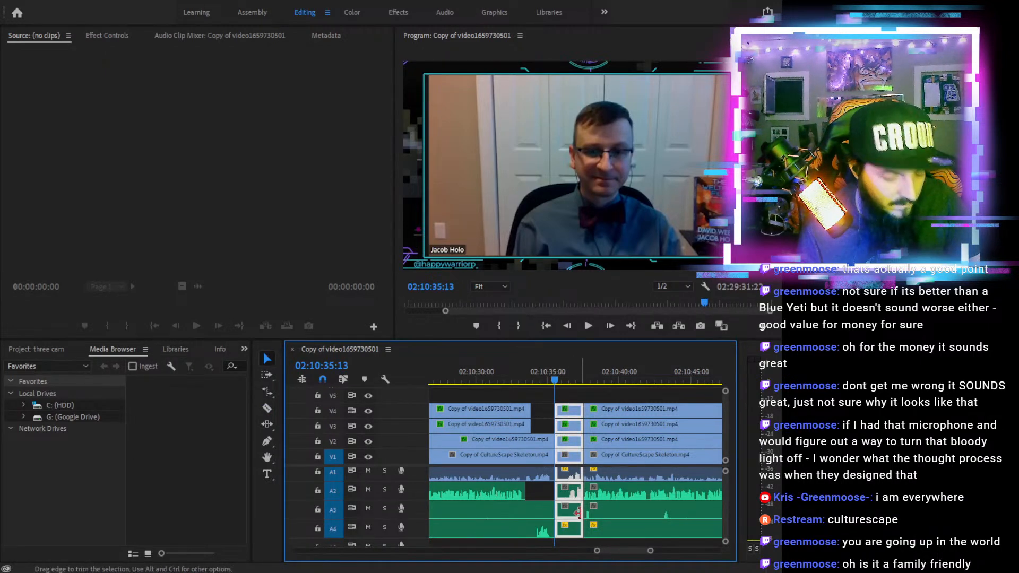
key(Delete)
key(Delete)
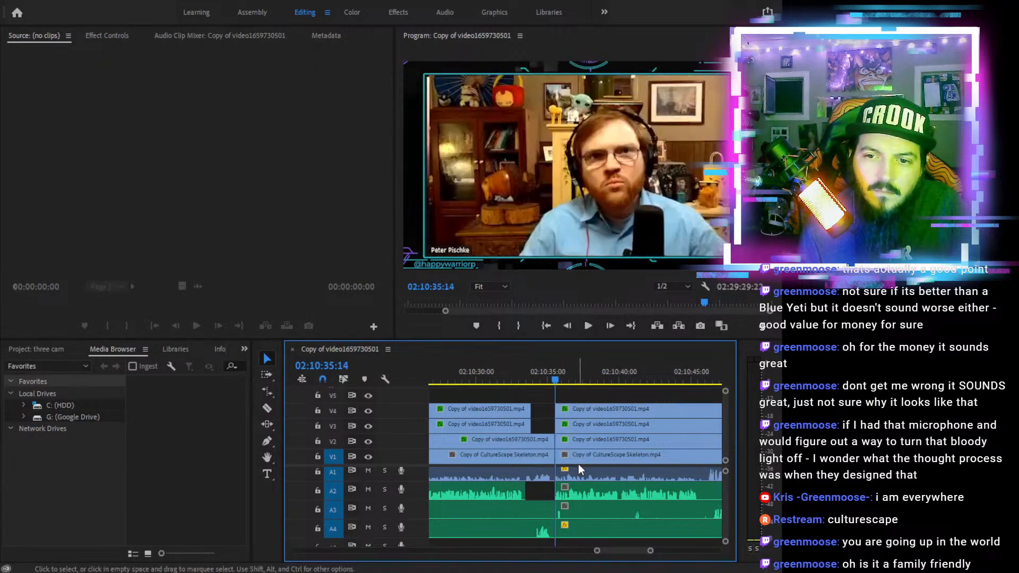
Play back the joined passage from about 02:10:33 twice, stopping at 02:10:46:04
drag(543, 372, 520, 371)
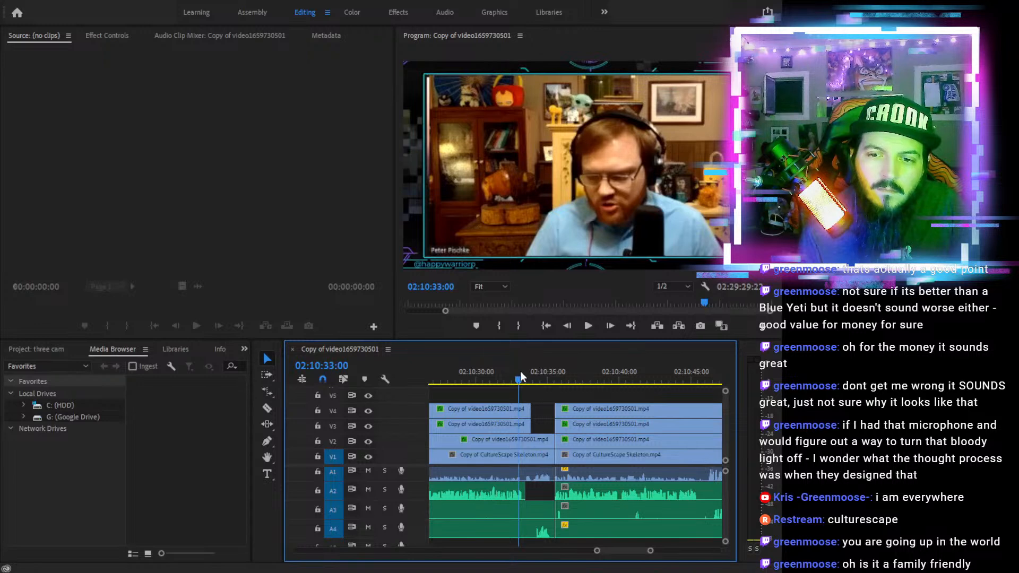
click(588, 325)
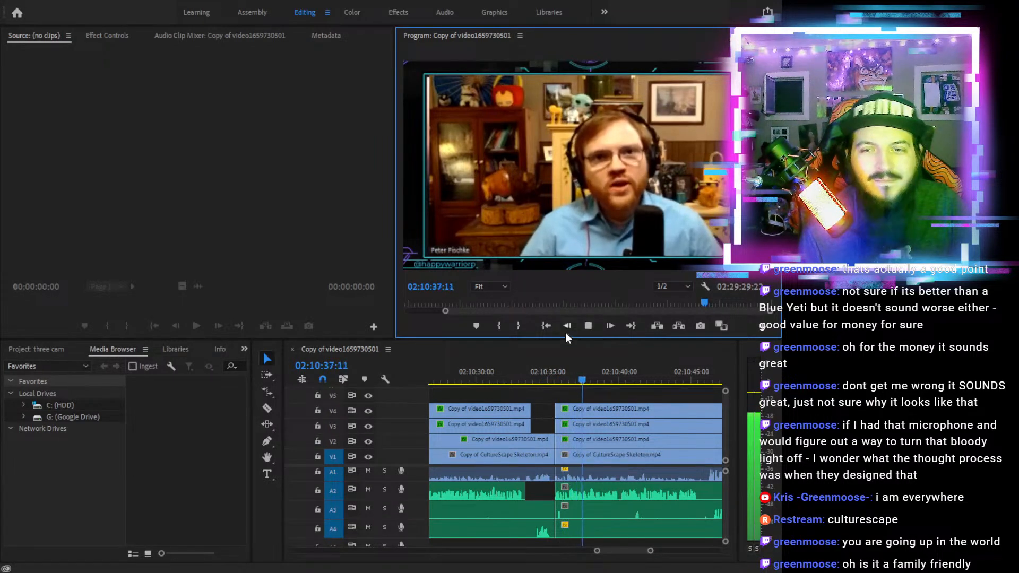
click(518, 371)
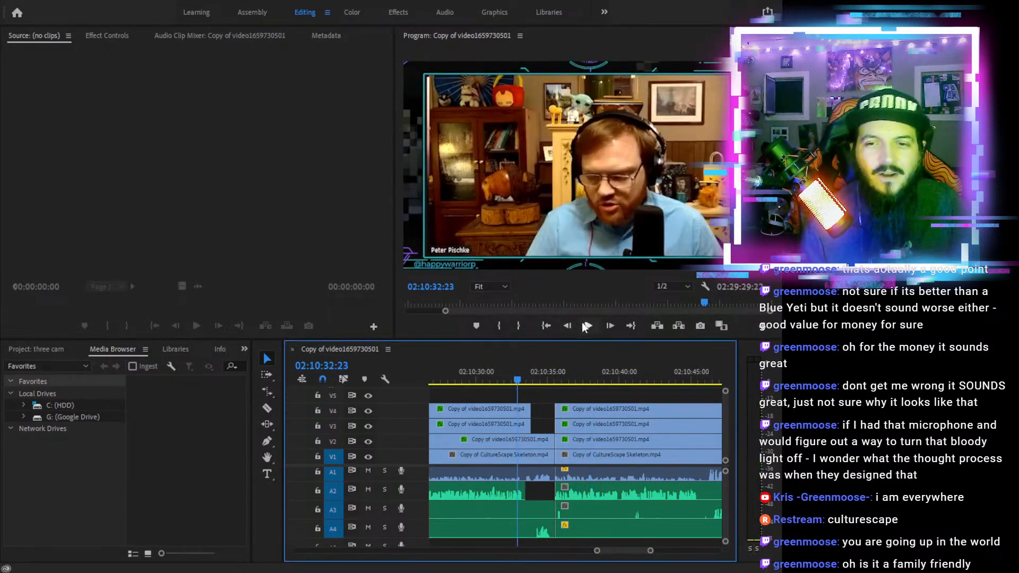
click(586, 325)
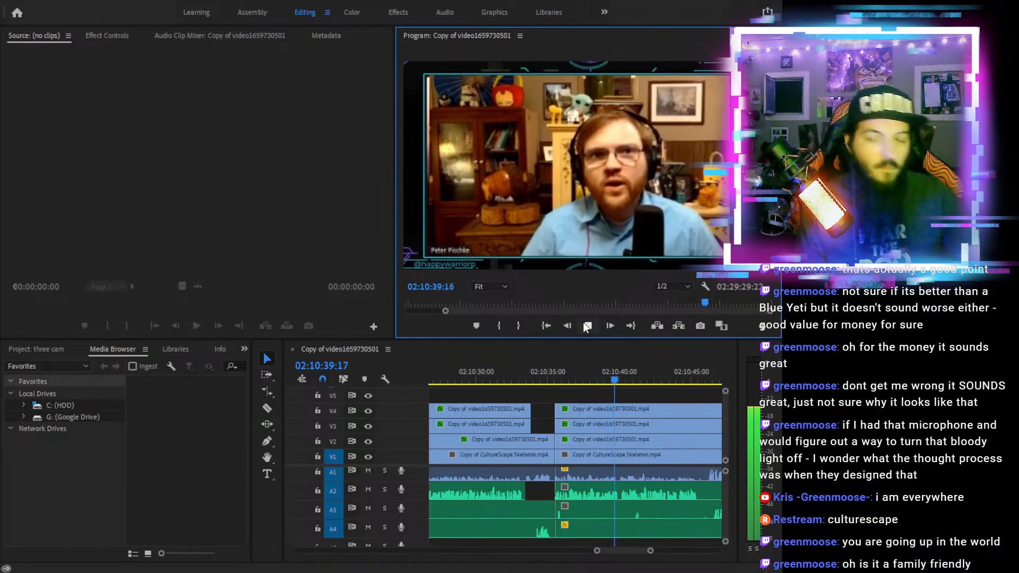
click(587, 325)
click(587, 326)
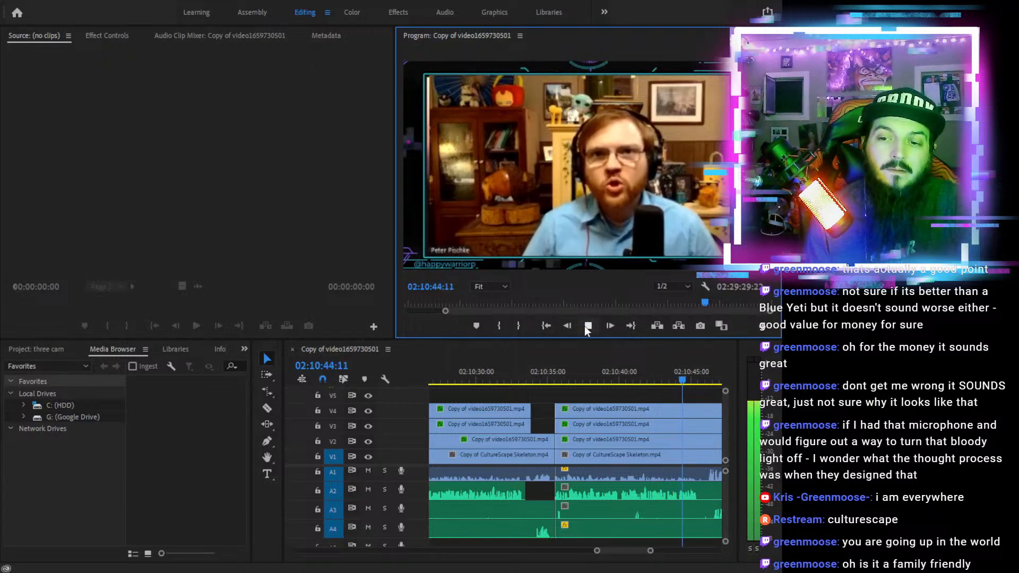
click(587, 326)
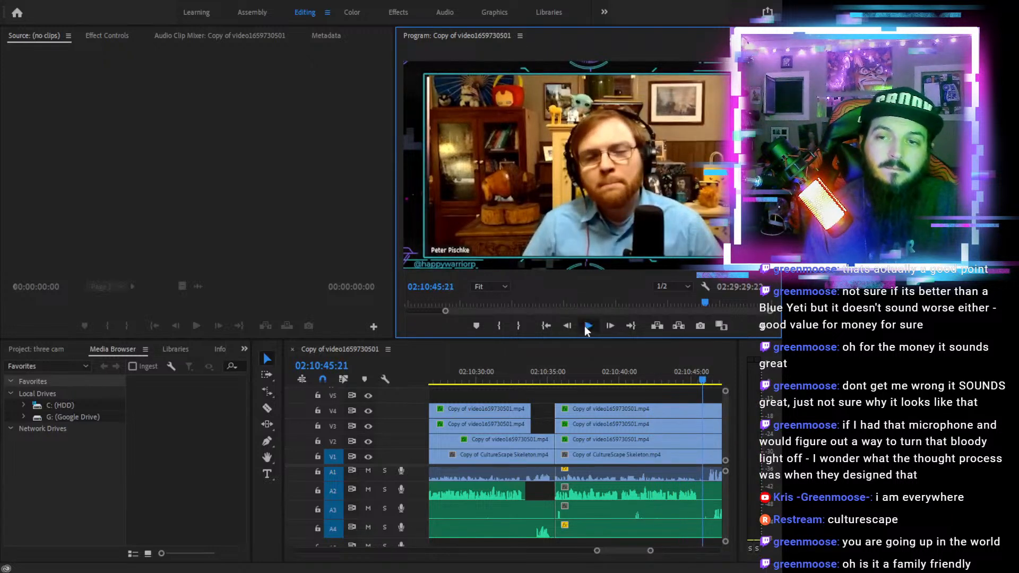
click(585, 326)
click(585, 326)
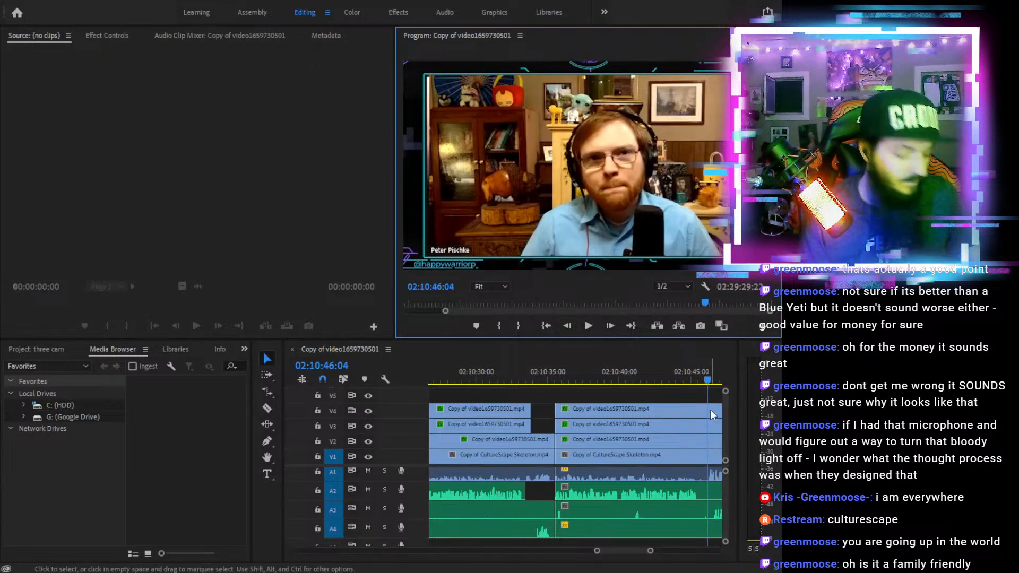
Cut the V4 clip at 02:10:46:04 and 02:11:46:24, and delete the section between the cuts
key(c)
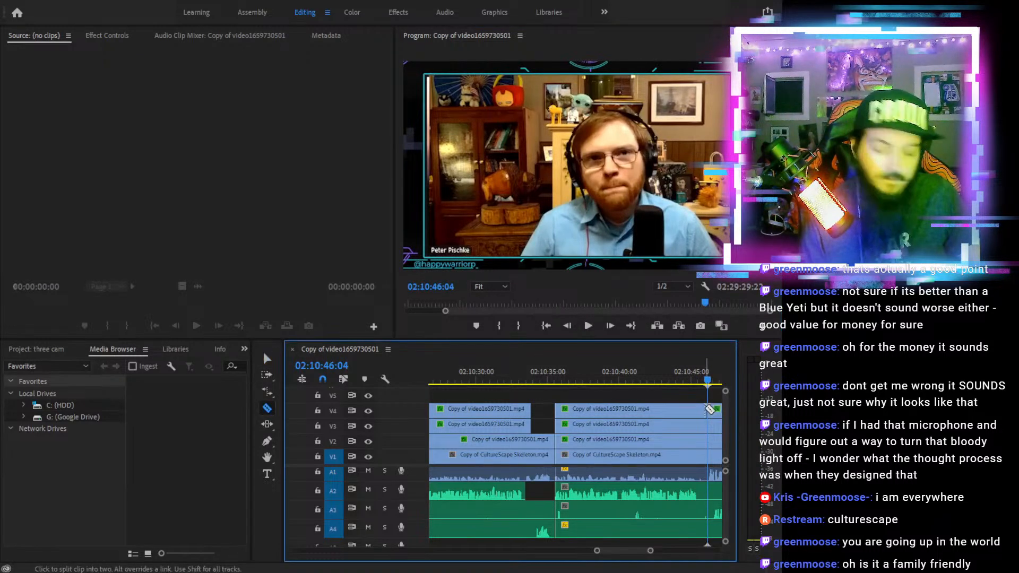
key(minus)
key(minus)
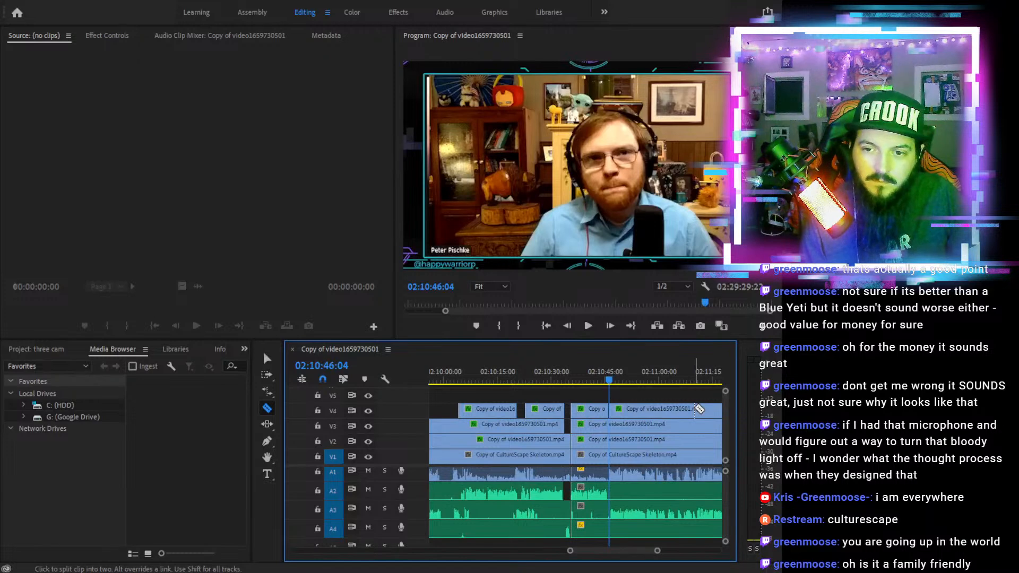
key(minus)
key(minus)
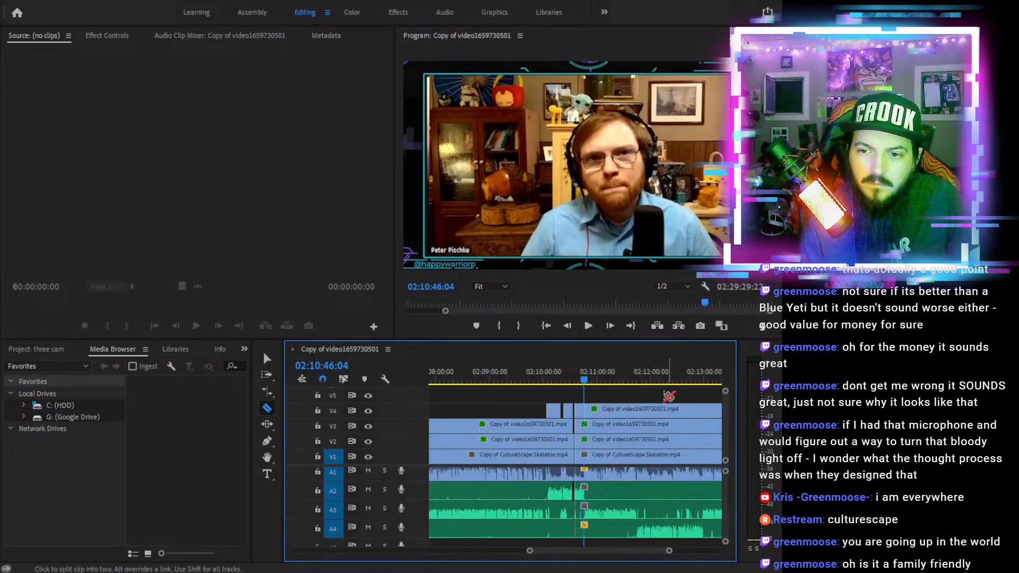
click(638, 378)
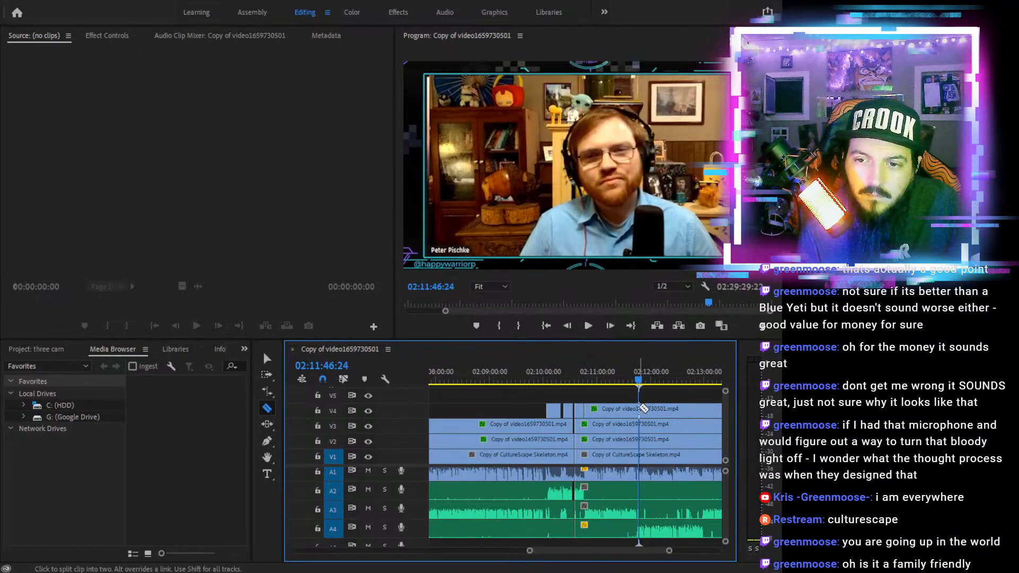
key(v)
click(631, 412)
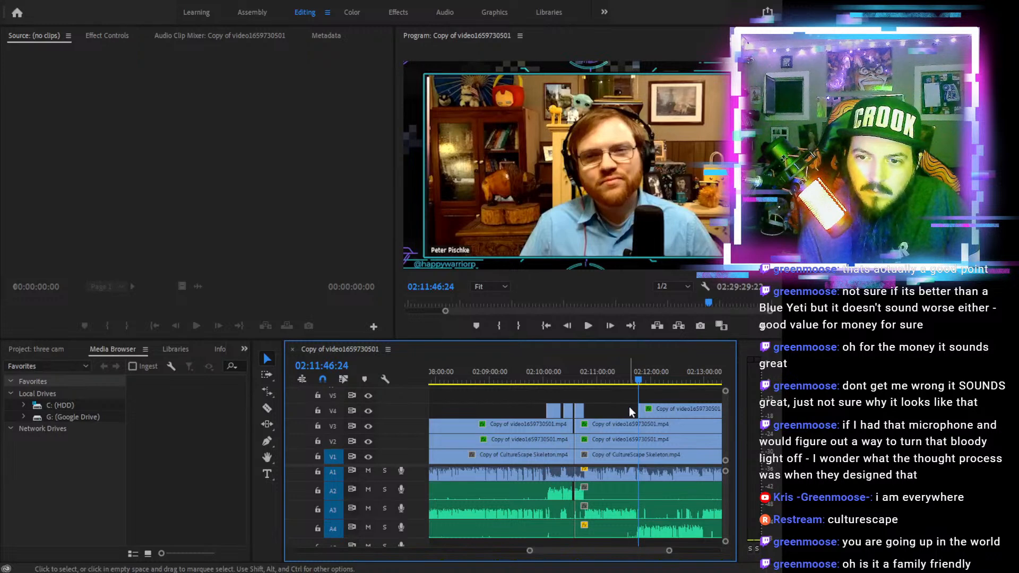
Review the passage from 02:10:51:00 to 02:11:42:12, skipping ahead and replaying it from 02:11:29:23
click(586, 362)
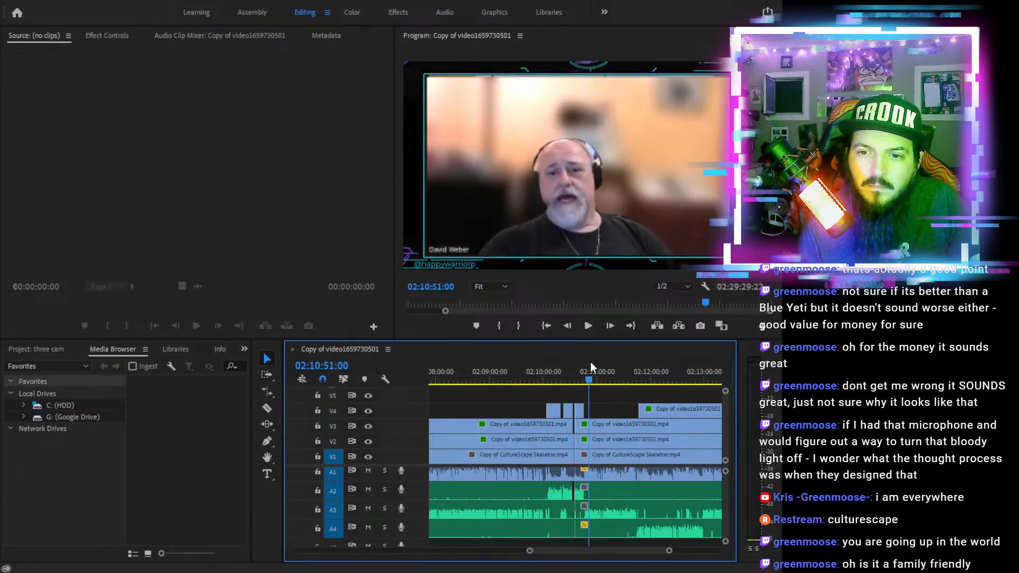
click(588, 325)
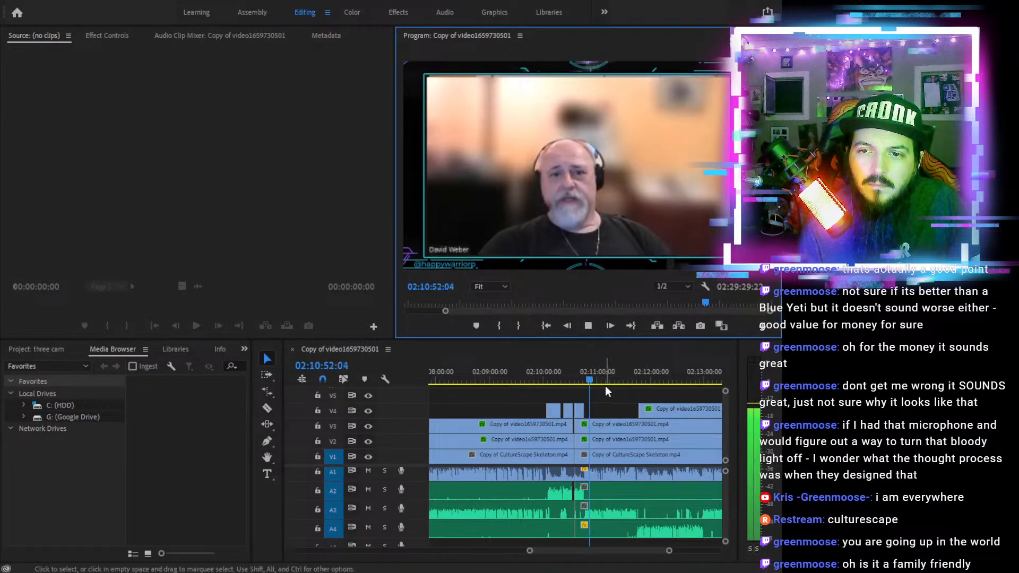
drag(600, 374, 620, 376)
click(586, 328)
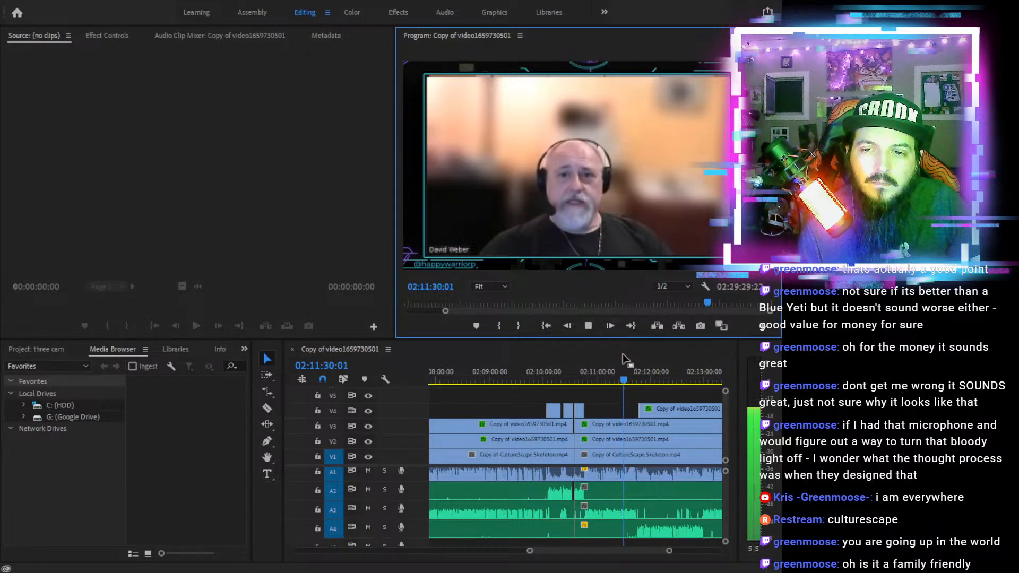
click(630, 380)
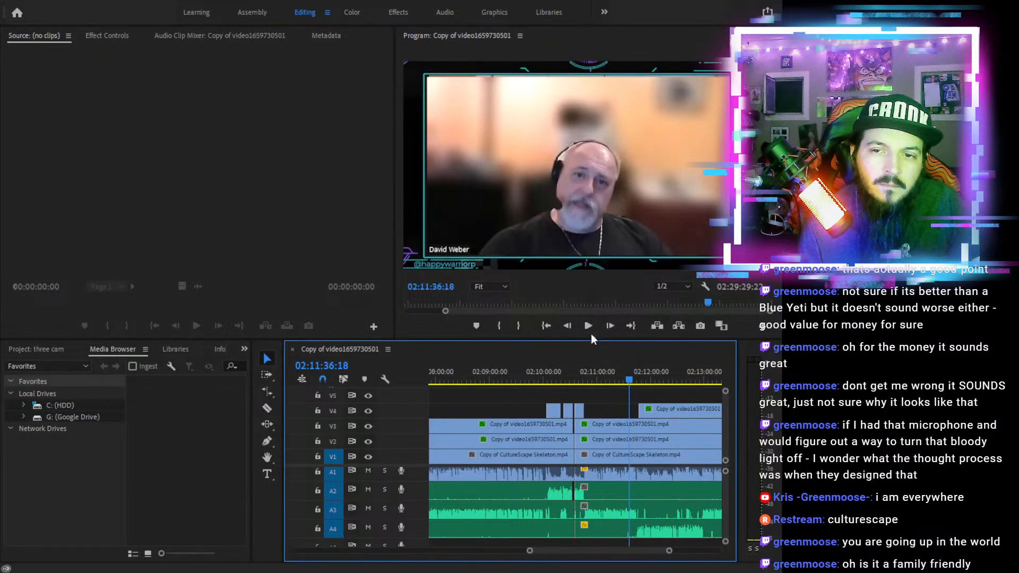
click(587, 329)
click(588, 326)
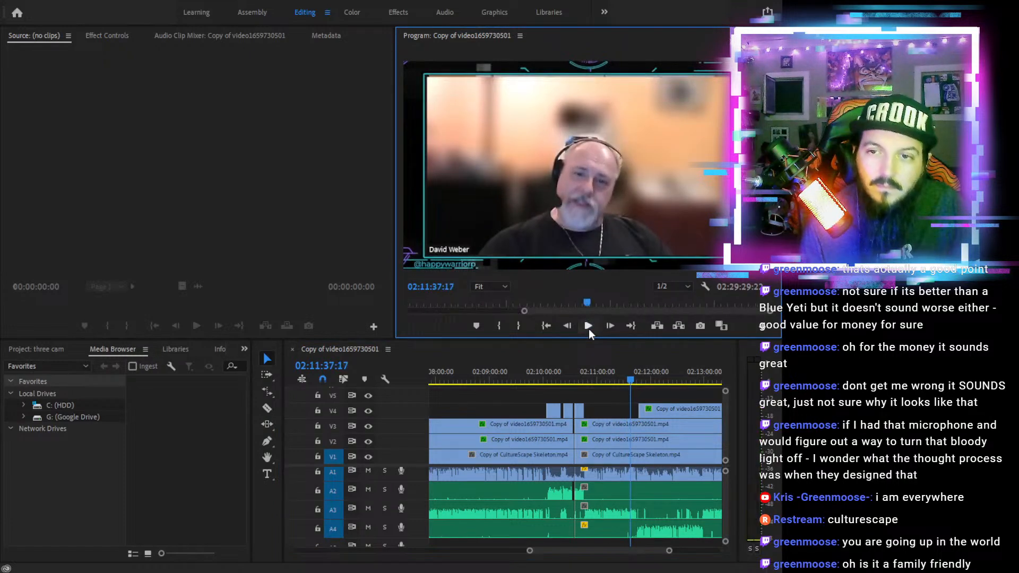
click(625, 377)
key(equal)
key(equal)
key(equal)
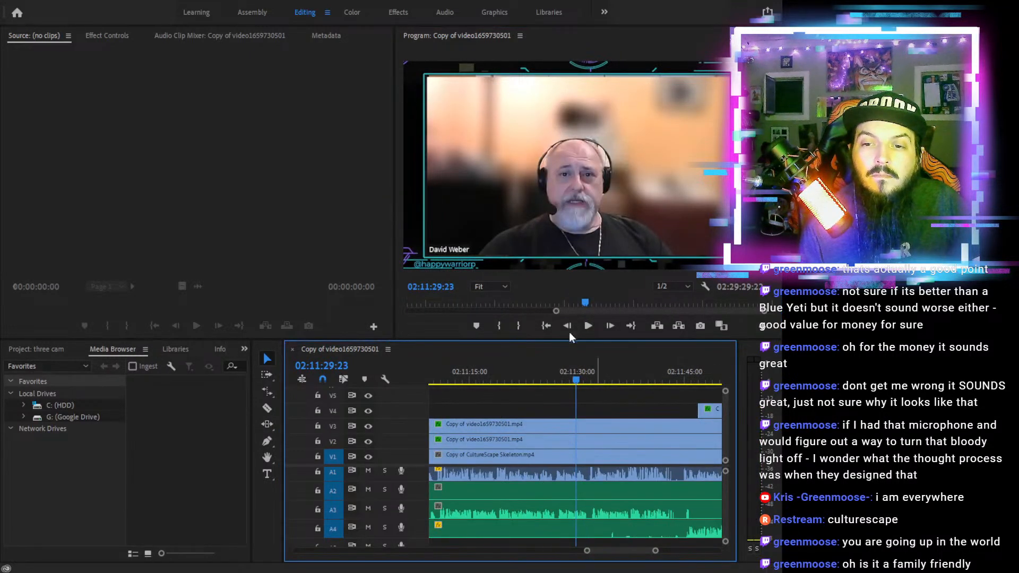
click(586, 326)
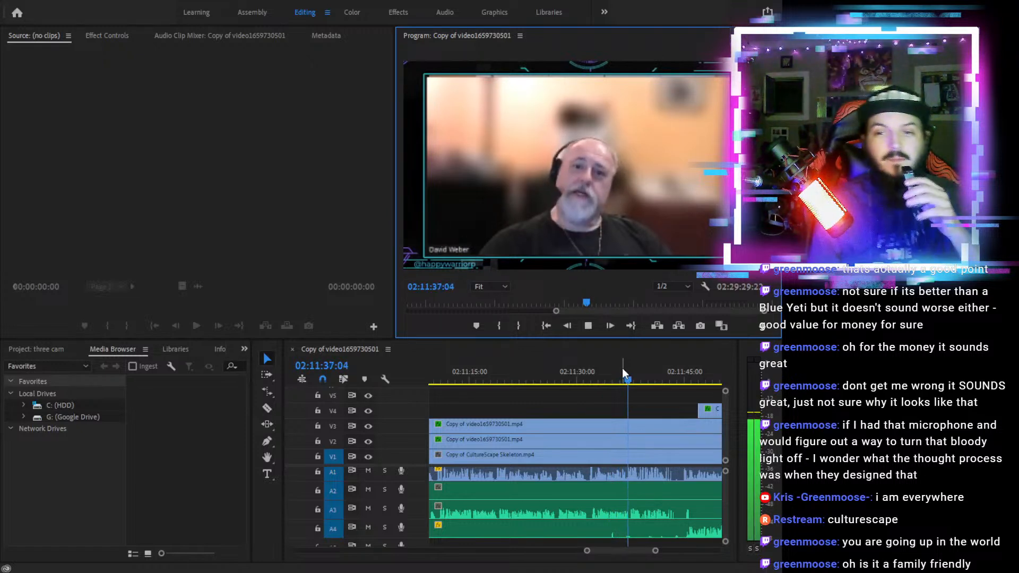
click(589, 325)
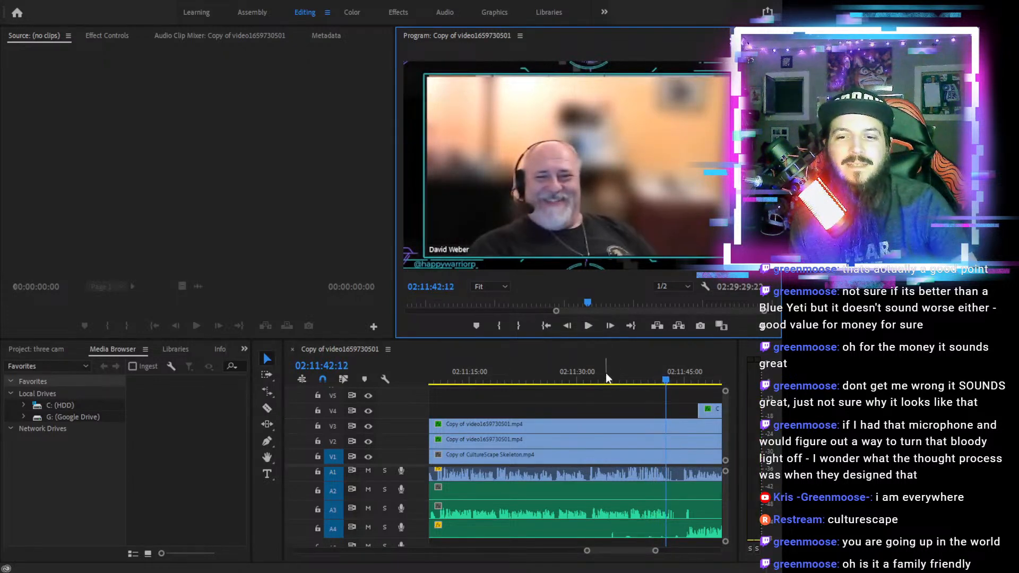
Cut the V3 clip at 02:11:37:09 and 02:11:39:03, and delete the short section between the cuts
click(608, 379)
click(584, 328)
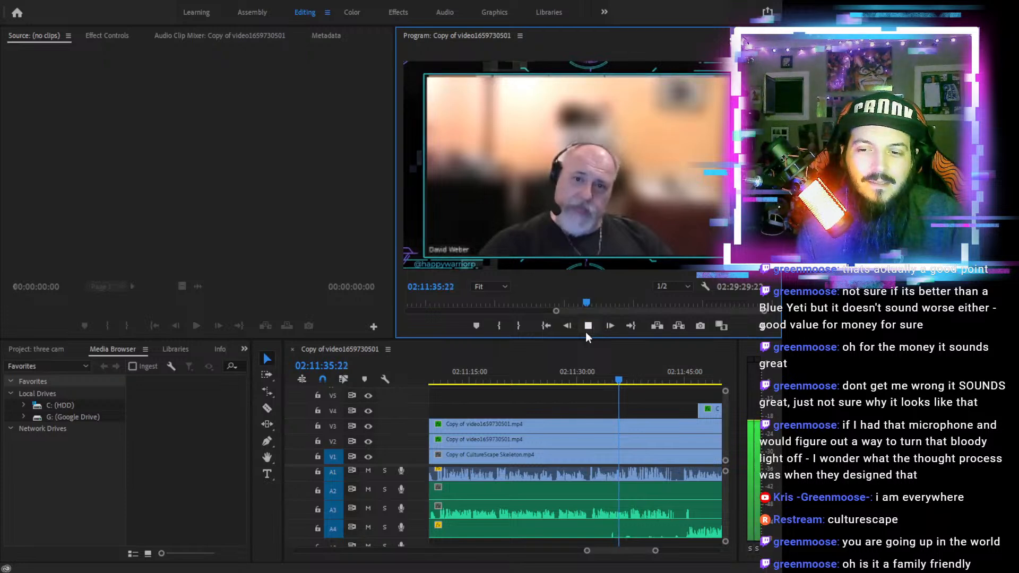
click(586, 329)
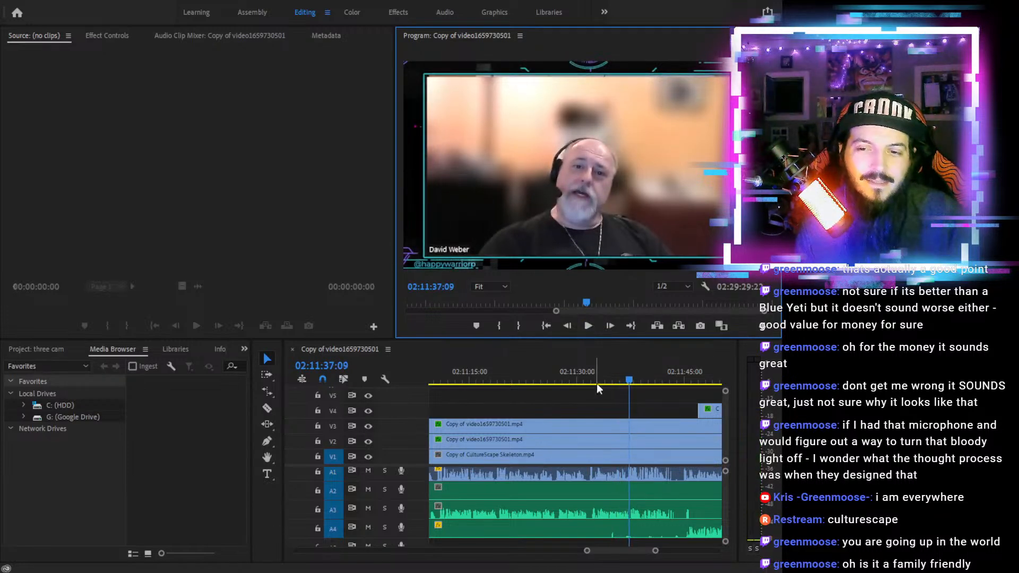
key(c)
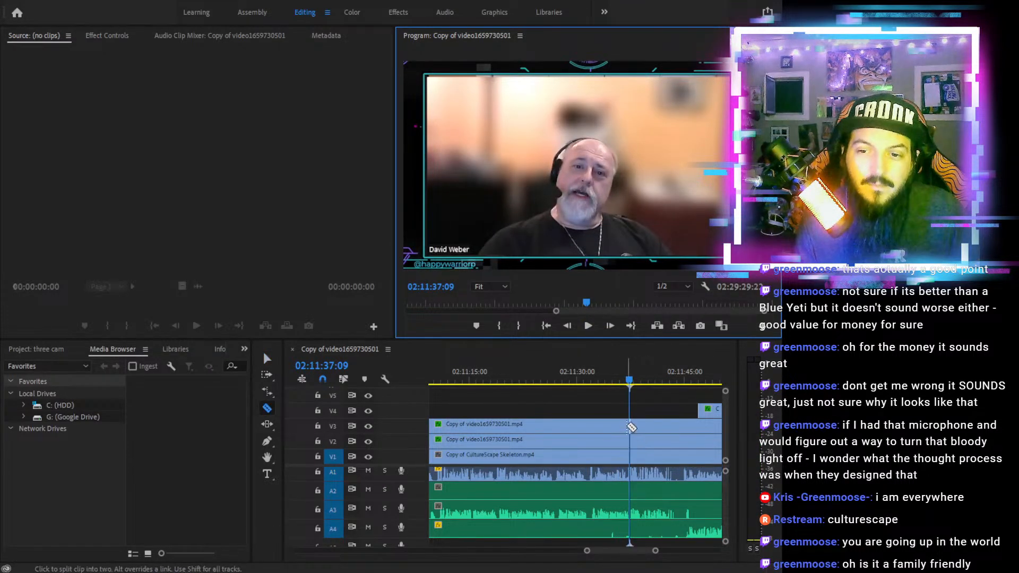
click(629, 428)
click(587, 327)
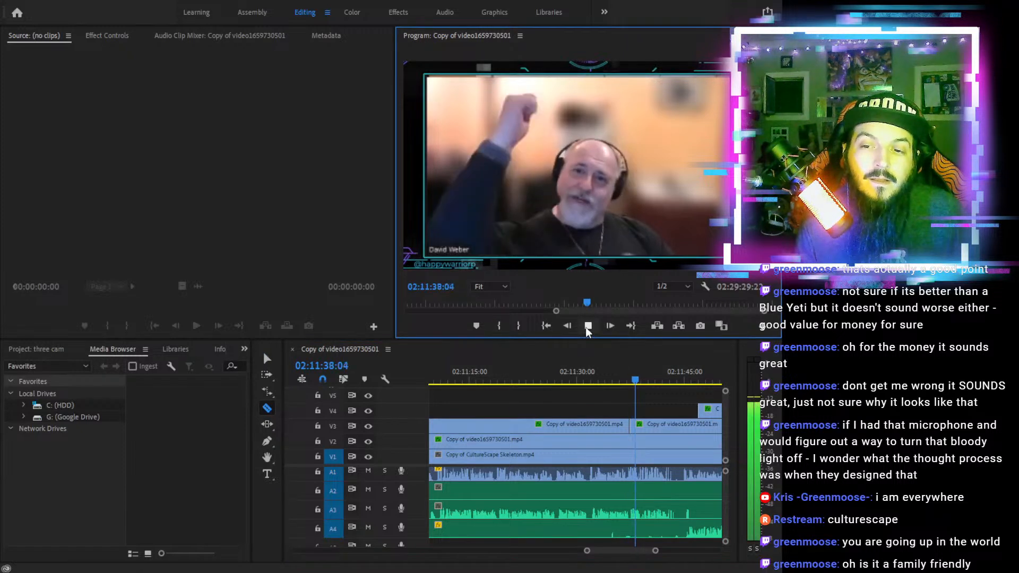
click(587, 327)
click(643, 426)
key(v)
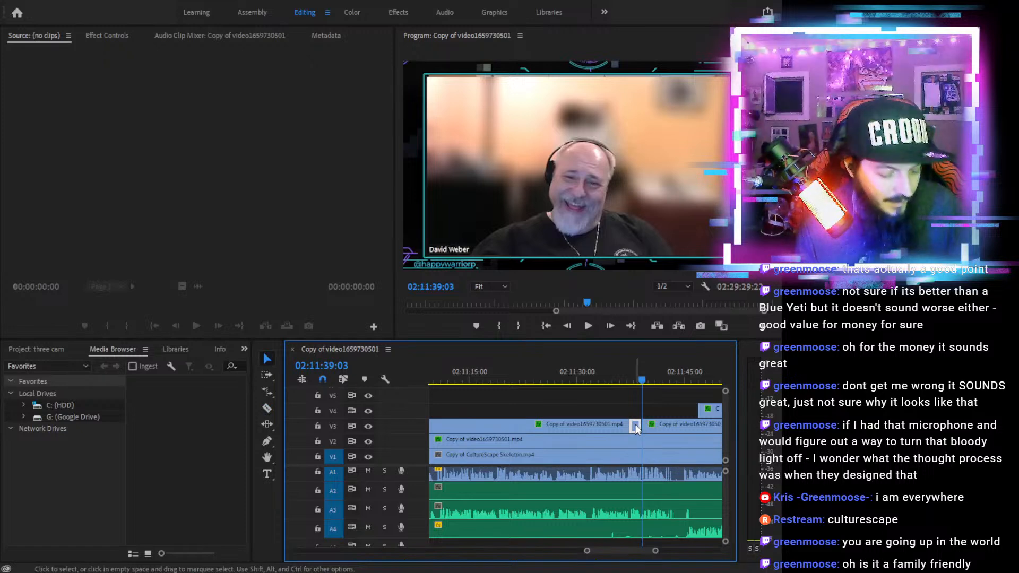
click(635, 428)
key(Delete)
Play back from 02:11:34:06 past the new gap and cut the V3 clip at 02:11:45:23
click(608, 366)
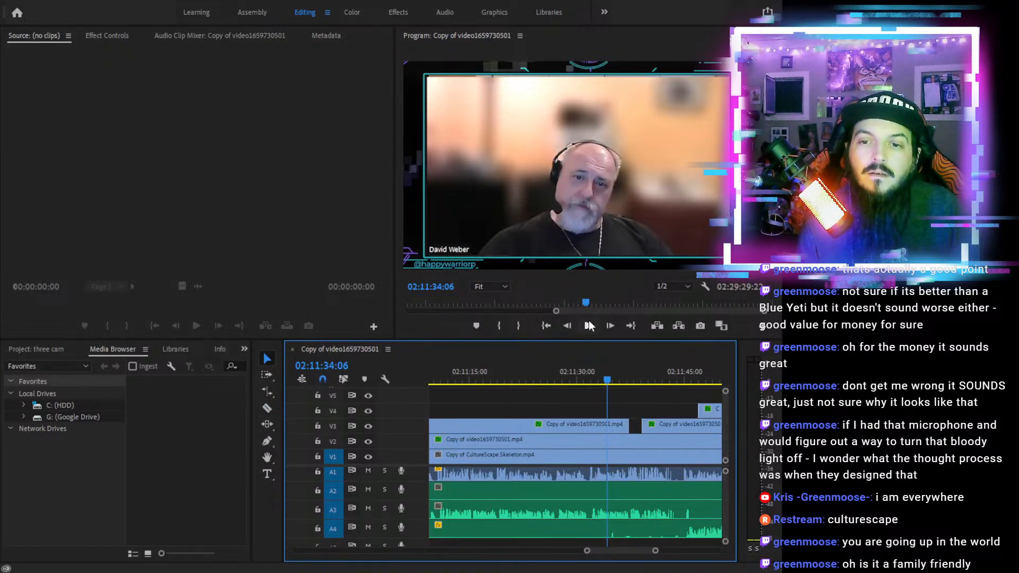
click(589, 325)
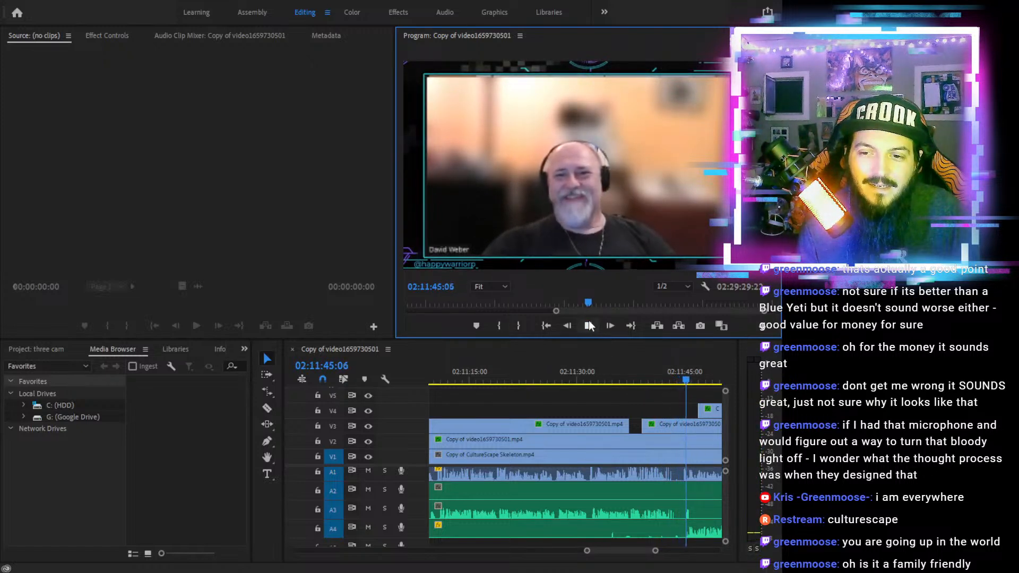
click(589, 325)
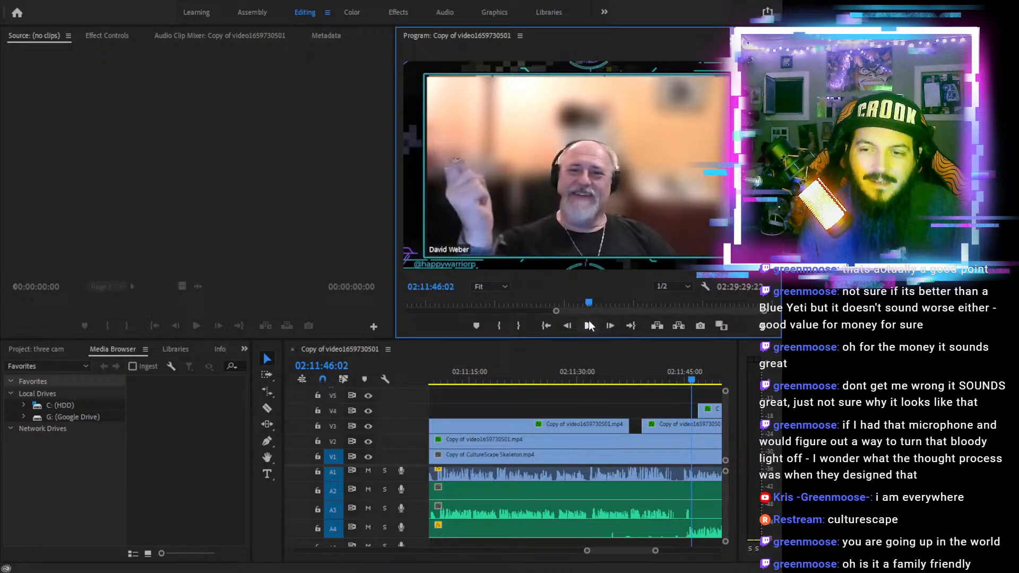
key(Left)
key(Left)
key(Left)
key(Left)
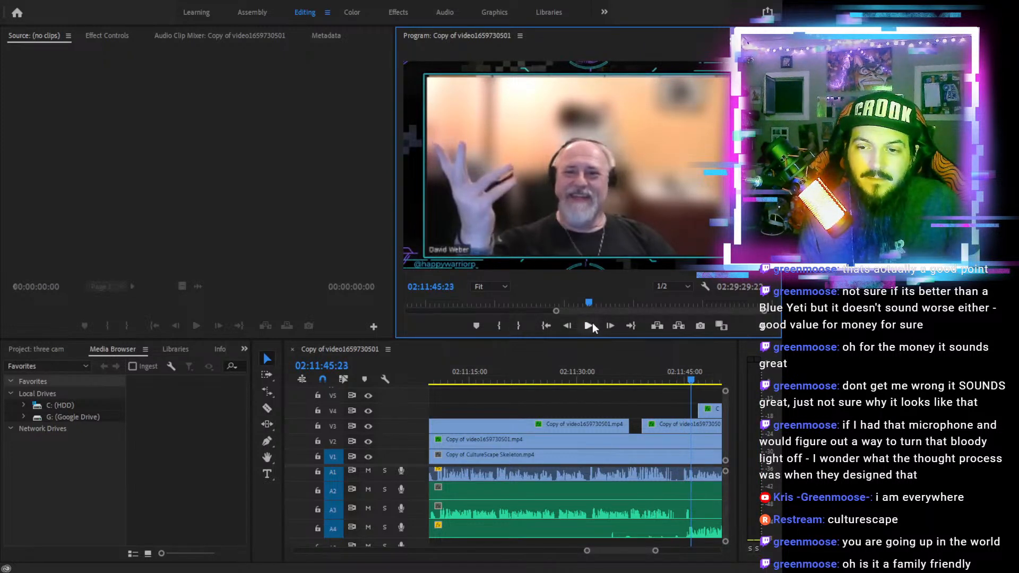
key(Right)
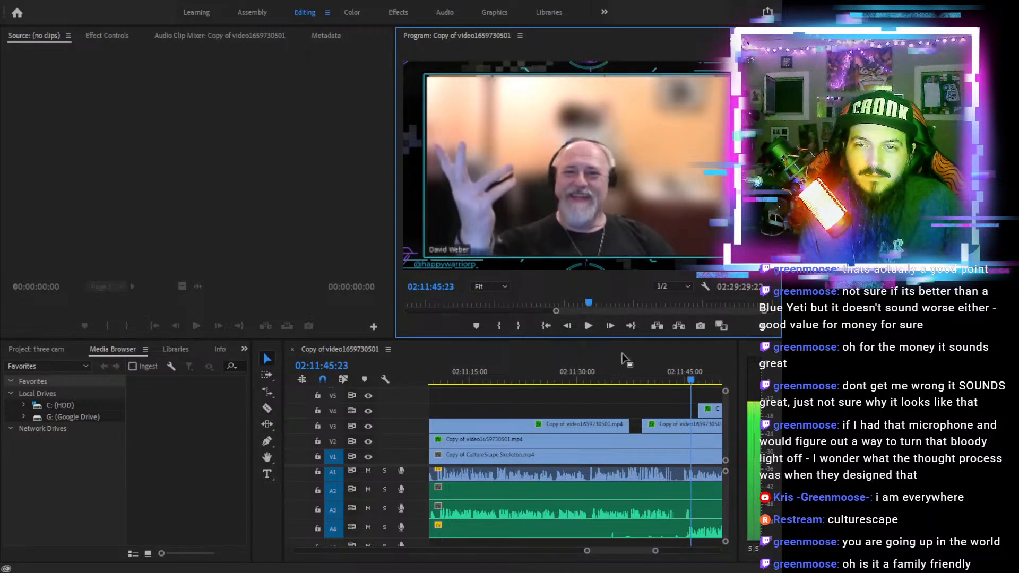
key(c)
click(692, 424)
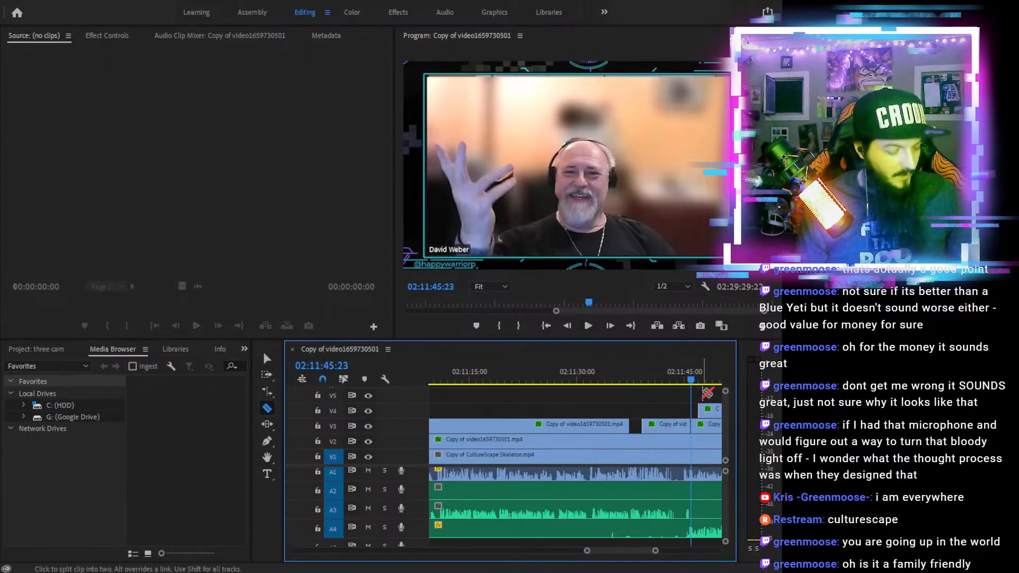
Cut the V4 and V3 clips at 02:12:28:24 and delete the pieces directly before the cut on both tracks
click(699, 381)
key(minus)
key(minus)
key(minus)
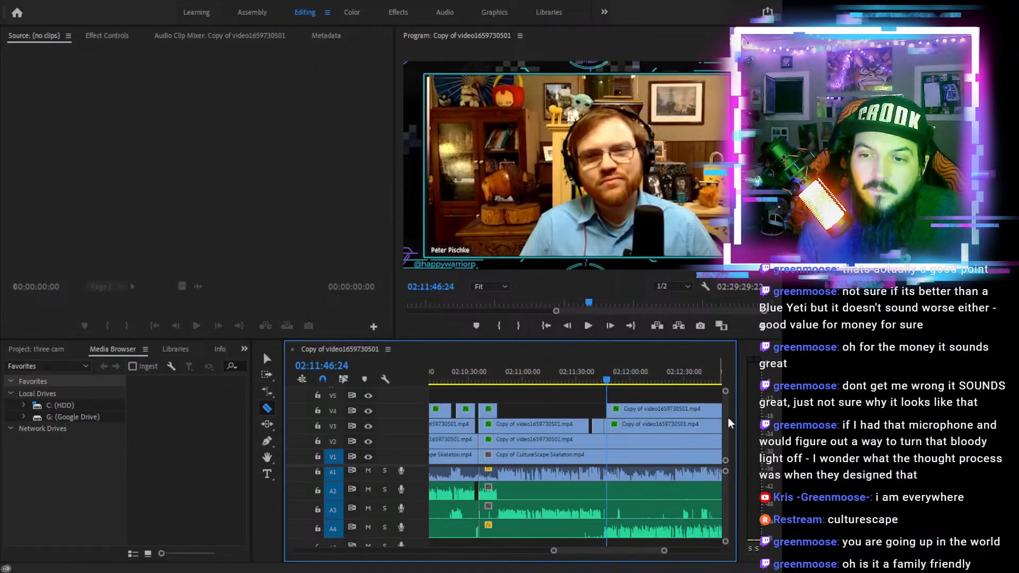
click(628, 378)
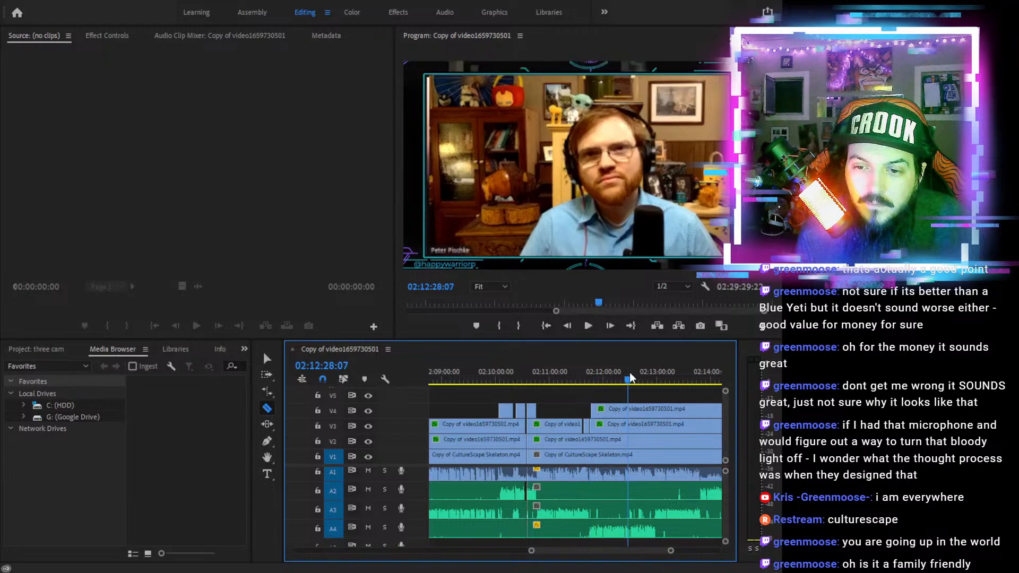
drag(629, 376, 629, 376)
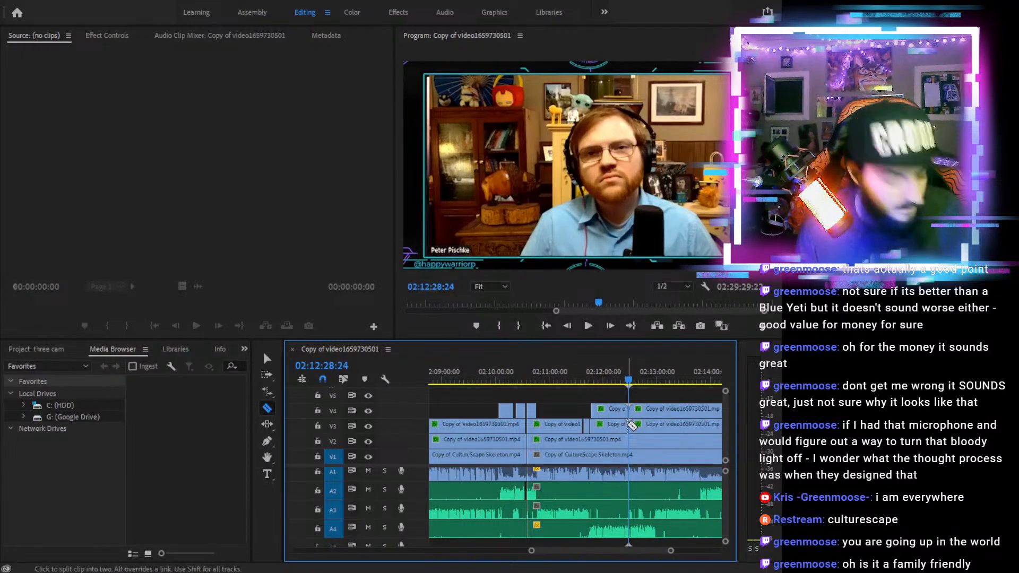
key(v)
drag(614, 399, 614, 432)
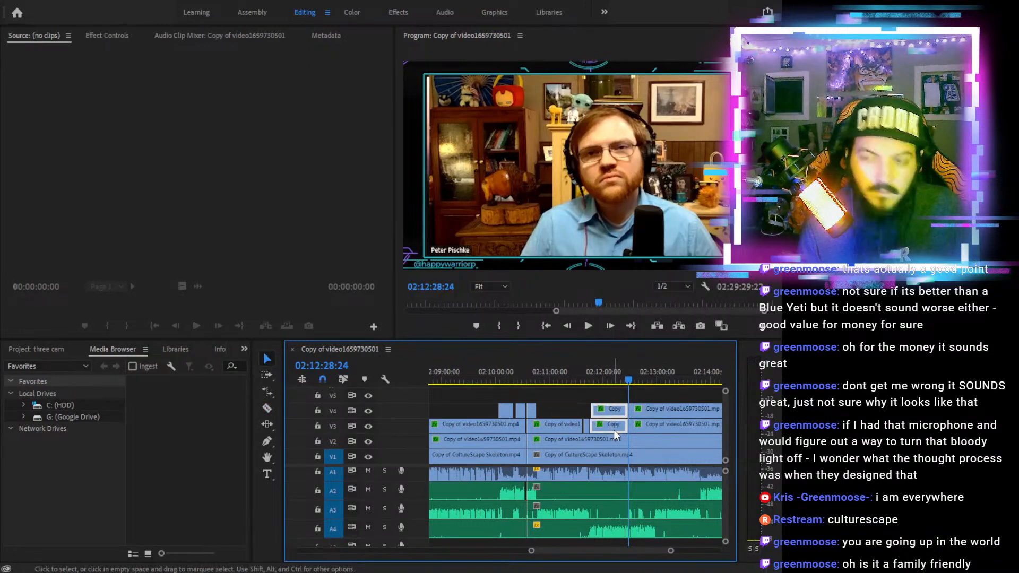
key(Delete)
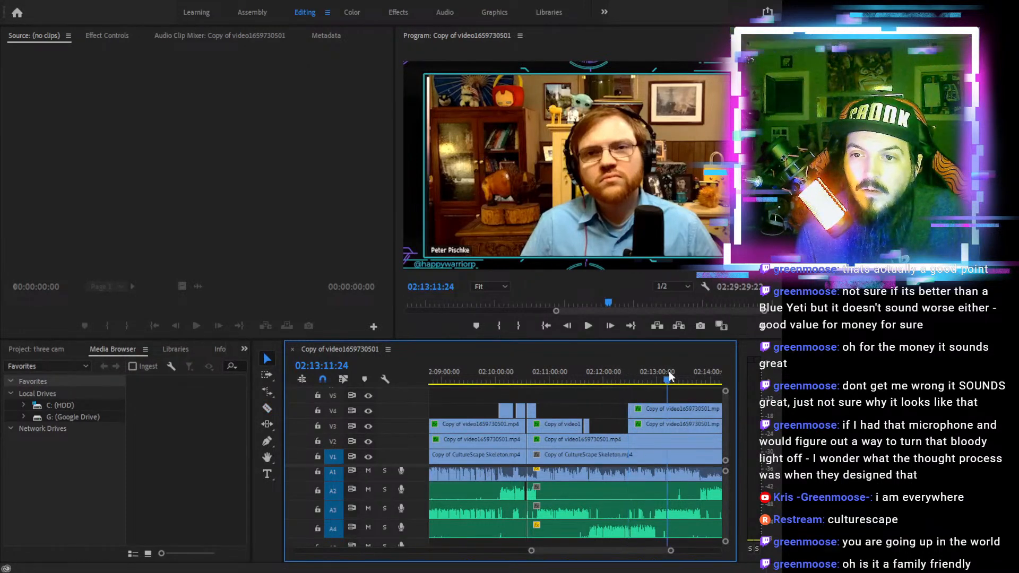
Play the passage around 02:13:28 and trim the start of the V4 clip to 02:13:22:05
click(673, 378)
drag(675, 376, 680, 376)
click(587, 326)
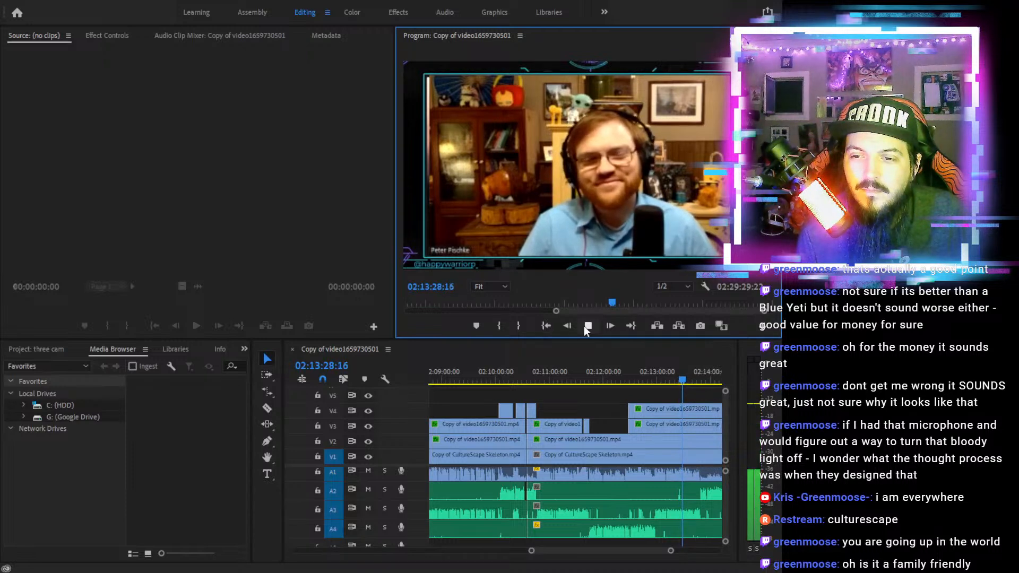
click(681, 380)
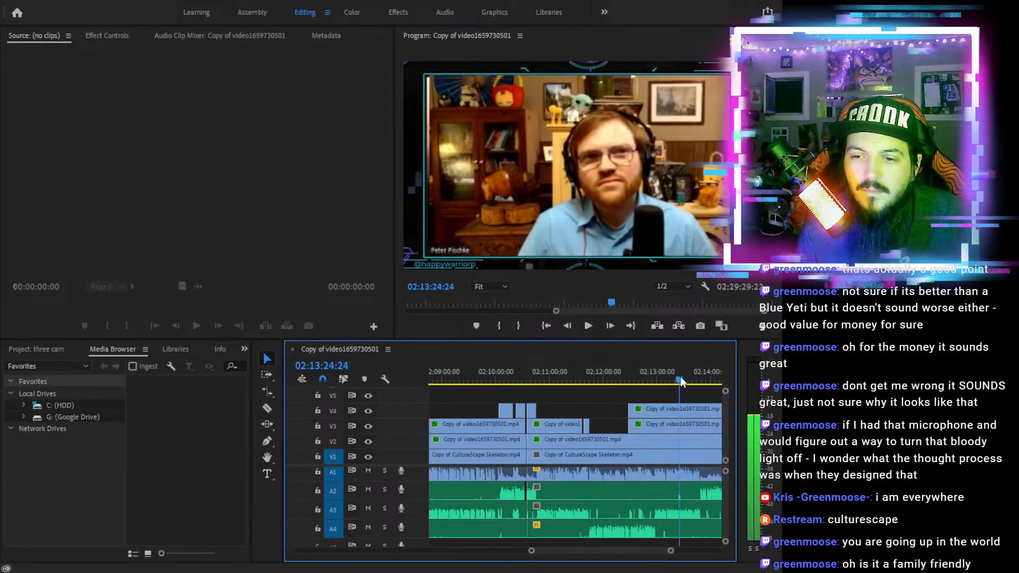
click(676, 379)
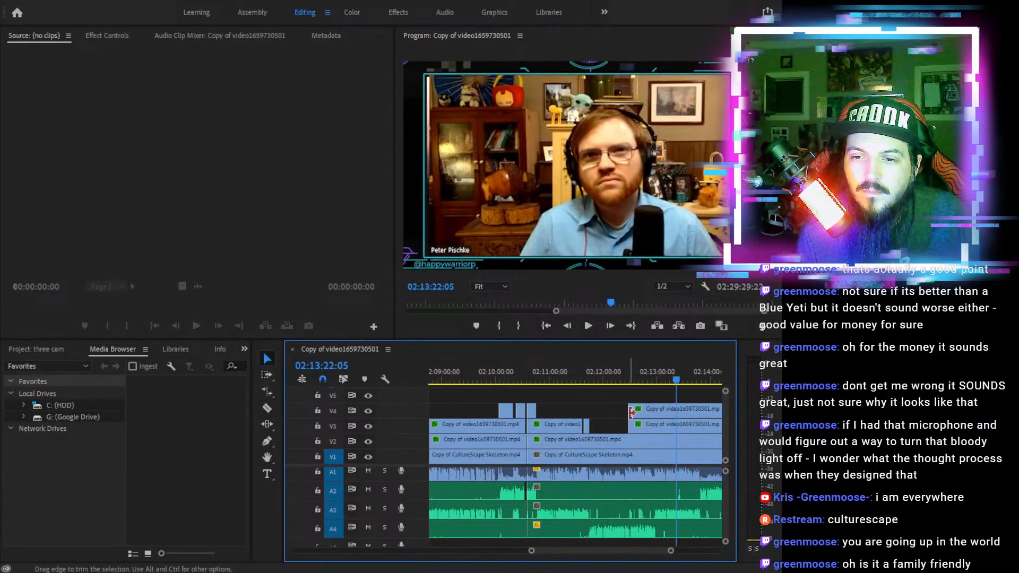
drag(632, 410, 677, 410)
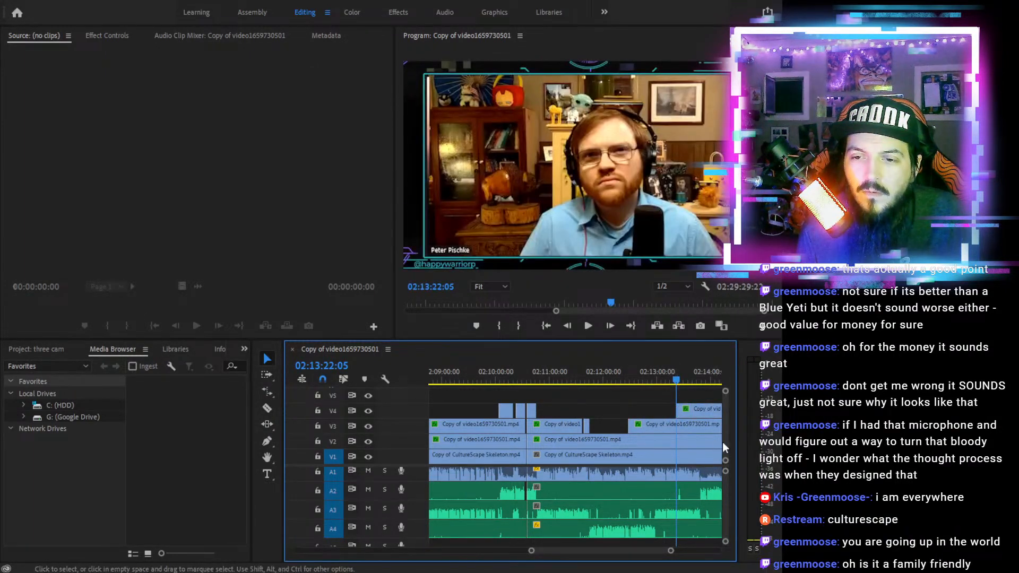
Trim the start of the V4 clip to 02:13:24:18, just before the A2 audio burst, and play it back to 02:13:27:06
click(588, 325)
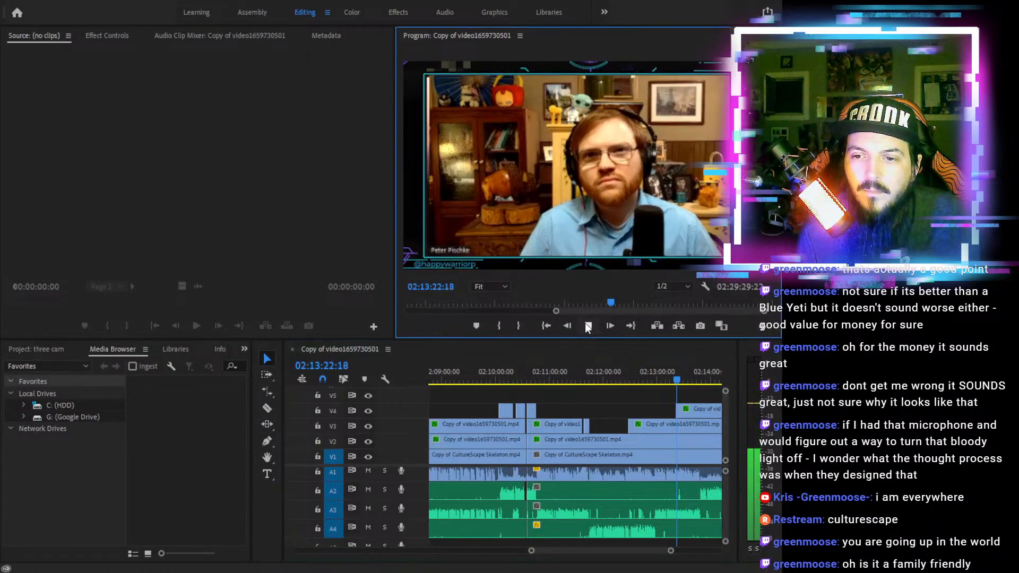
click(588, 326)
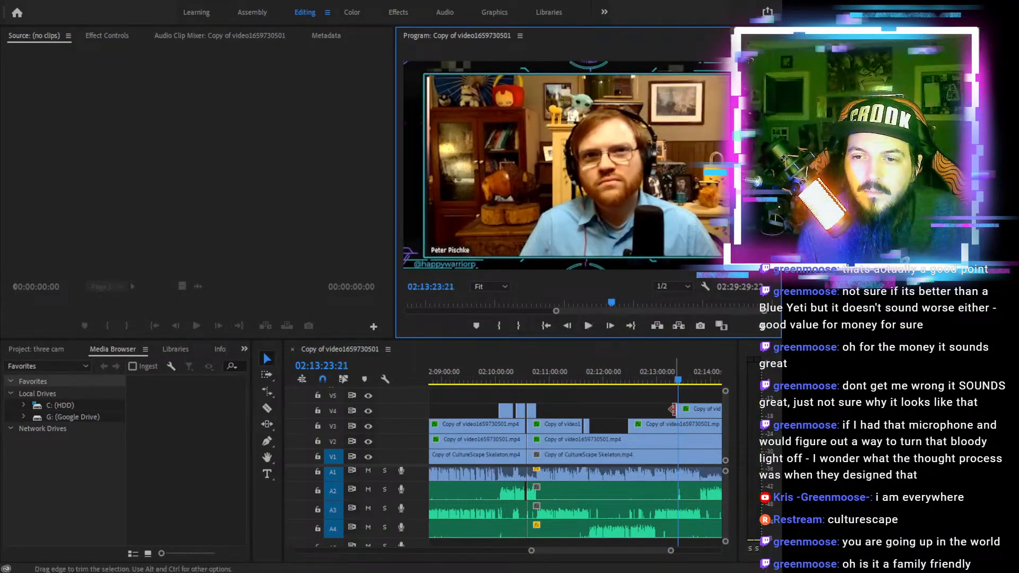
click(644, 395)
key(equal)
key(equal)
key(equal)
key(equal)
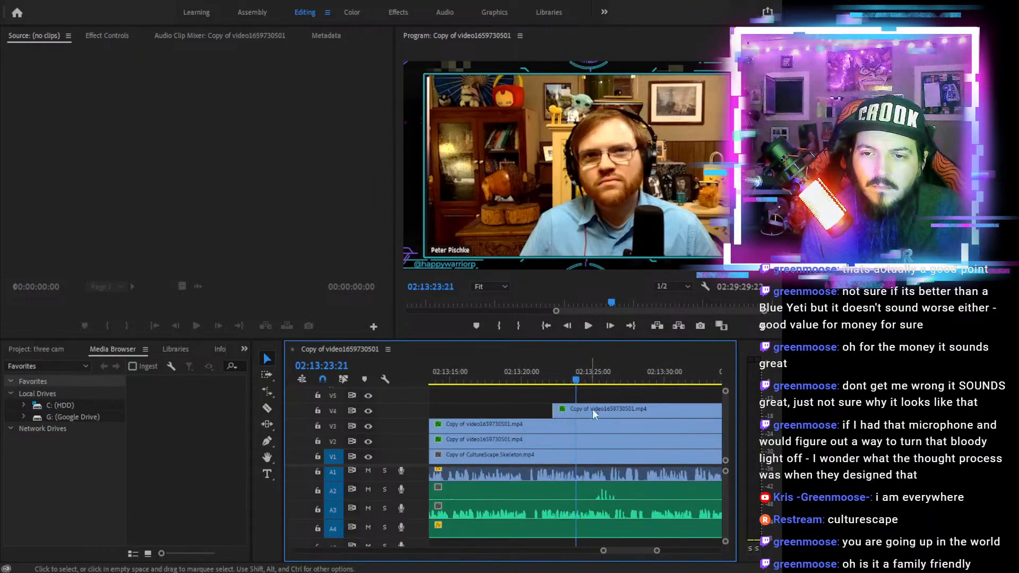
click(589, 378)
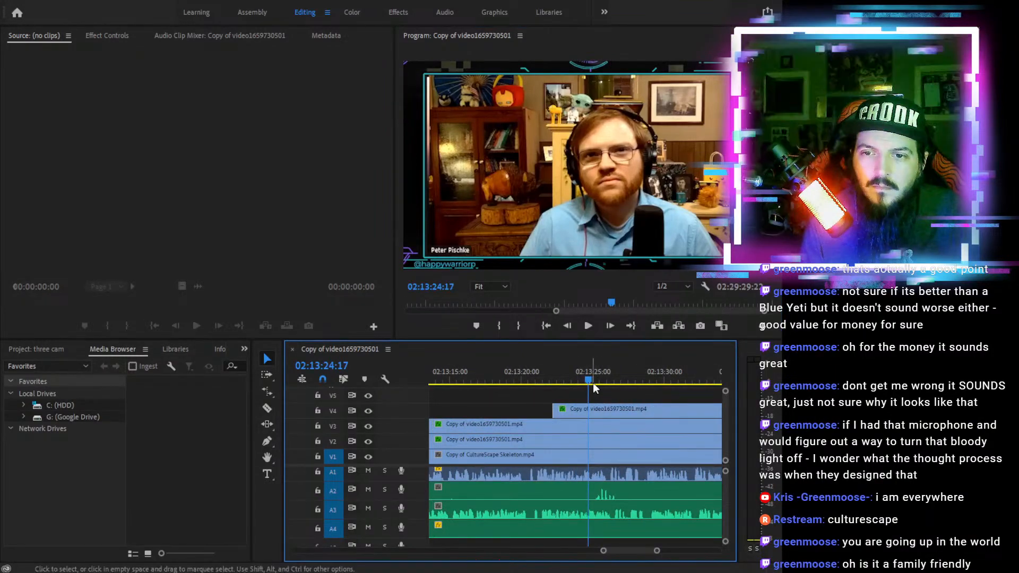
click(591, 378)
click(590, 380)
drag(555, 409, 588, 409)
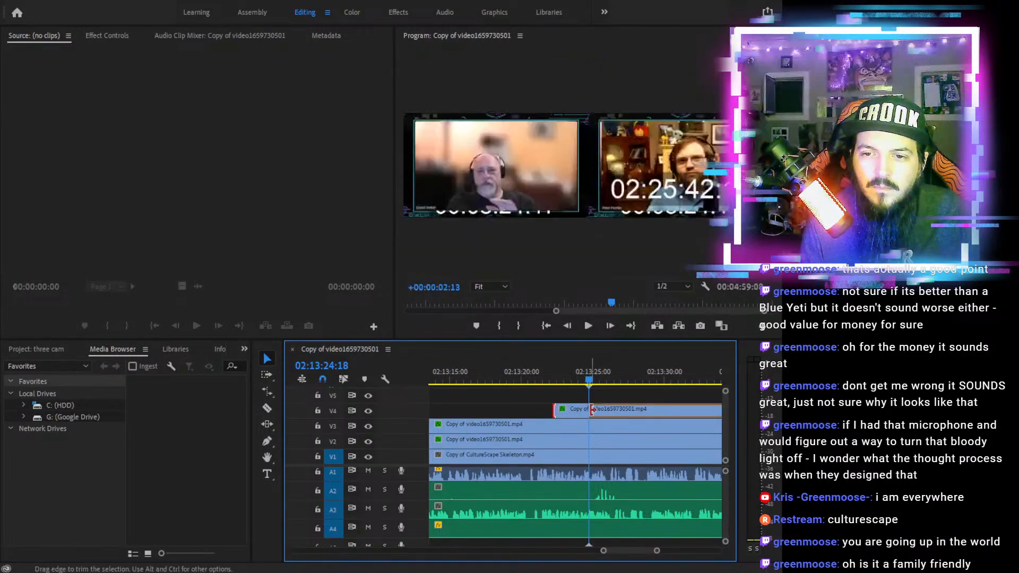
click(588, 325)
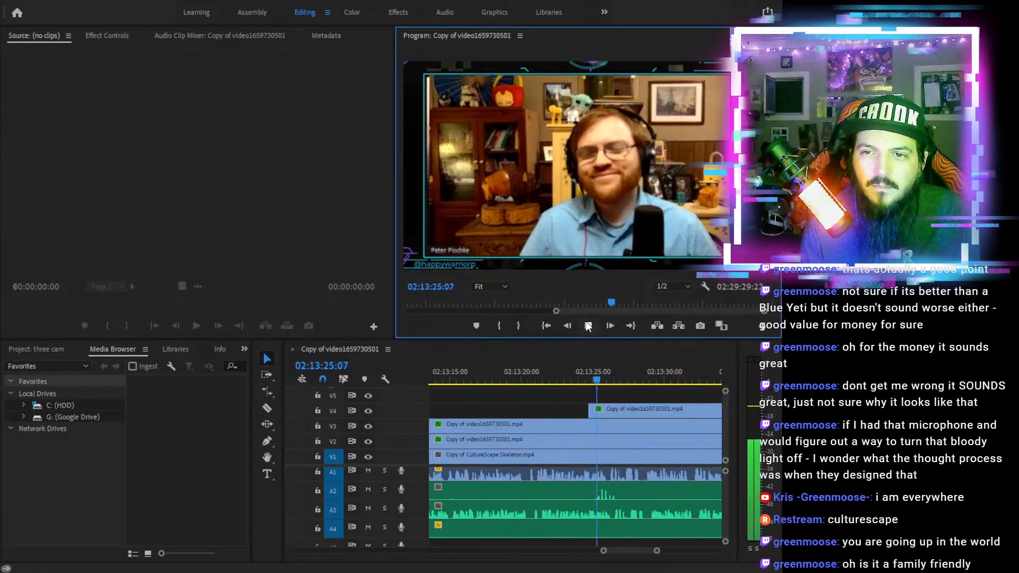
click(588, 325)
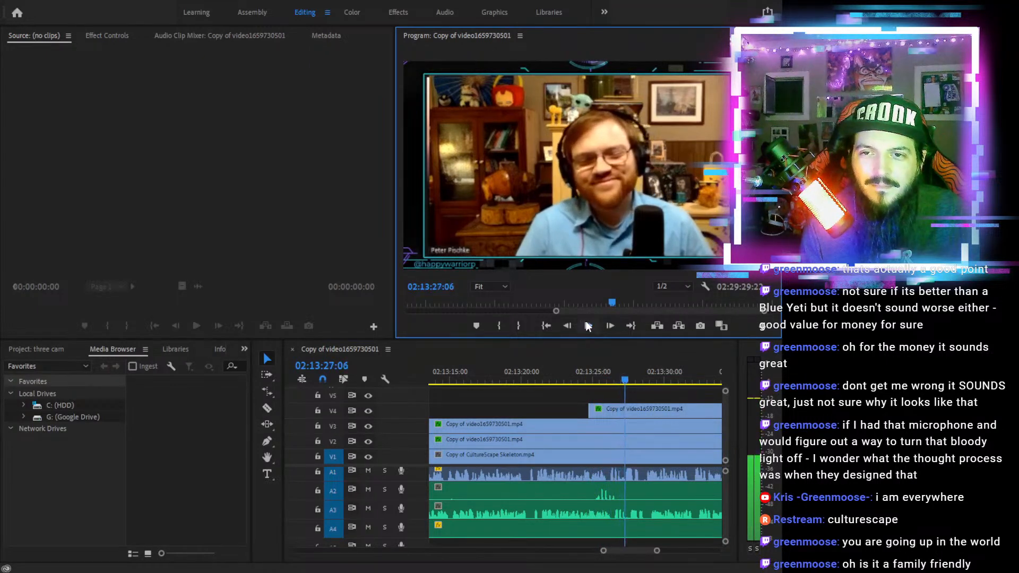
Cut the V4 clip at about 02:13:27, shortly after the A2 audio burst
key(Left)
key(Left)
key(Left)
key(Left)
key(Left)
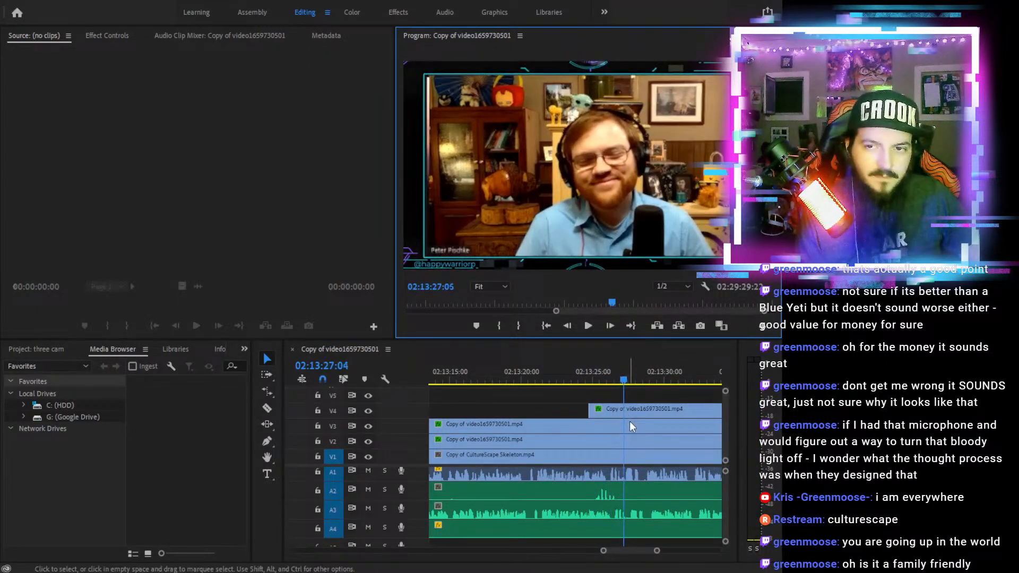
key(c)
click(622, 410)
key(v)
Cut the V4 clip at 02:13:49:00, just before the A2 audio resumes, and delete the V4 piece directly before that cut
mouse_move(654, 378)
mouse_down()
mouse_move(779, 378)
mouse_move(637, 378)
mouse_up()
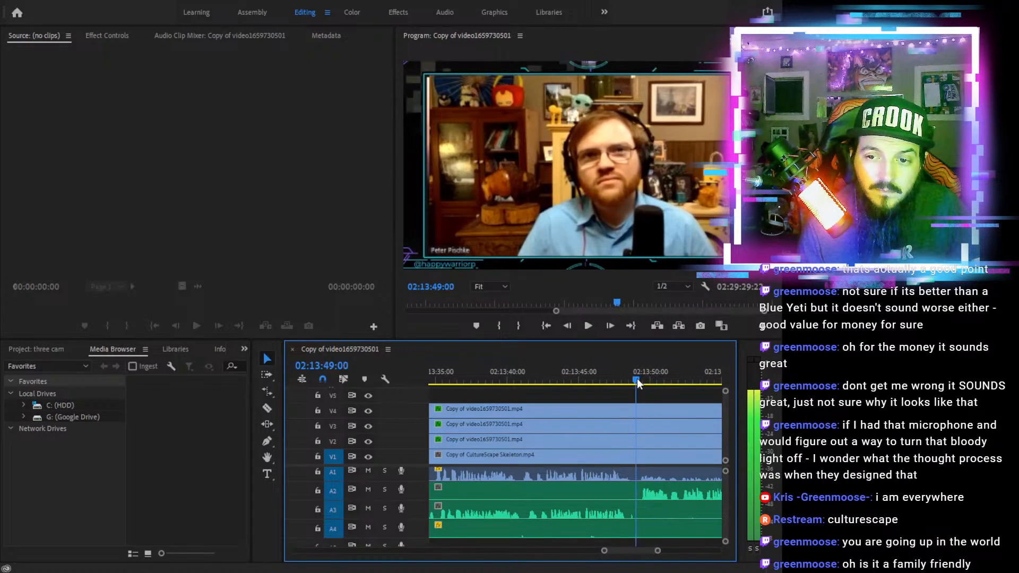
key(c)
click(635, 411)
key(v)
click(607, 409)
key(Delete)
Go back to the short V3 clip before 02:12:00 and extend its end to 02:11:54:11
drag(601, 379, 468, 393)
key(minus)
key(minus)
key(minus)
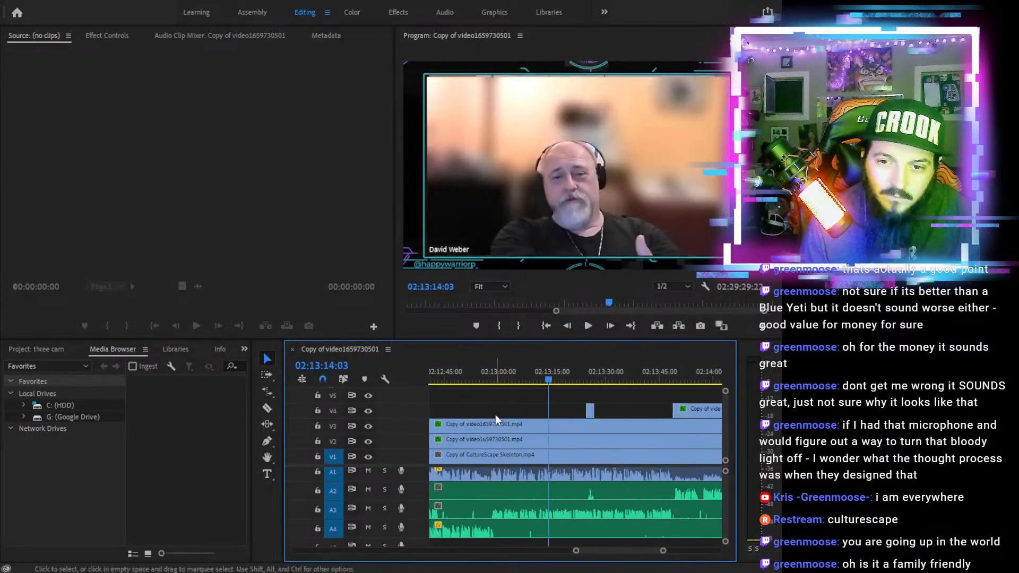
mouse_move(527, 374)
mouse_down()
mouse_move(364, 374)
mouse_move(522, 377)
mouse_up()
click(587, 326)
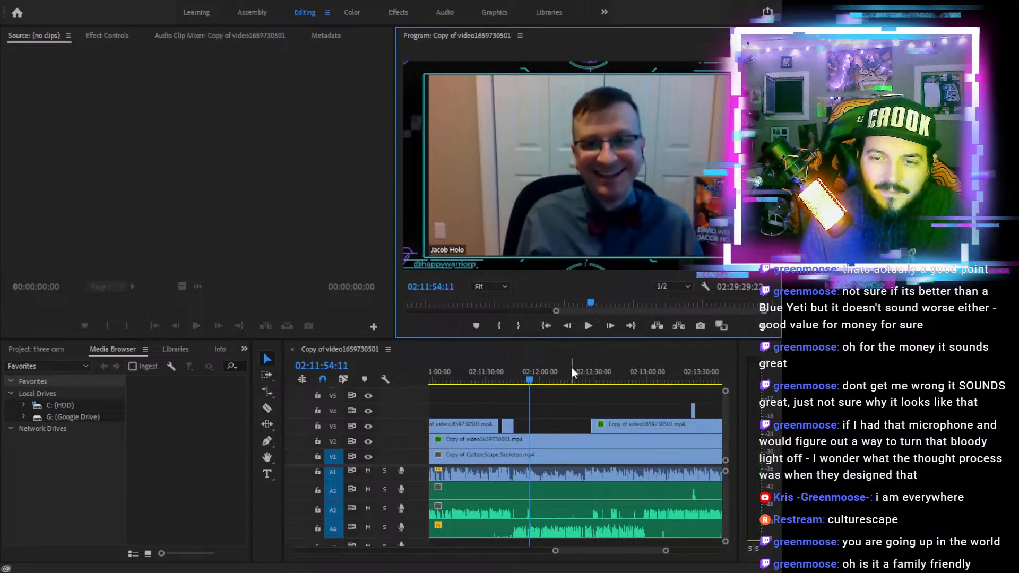
drag(514, 424, 531, 423)
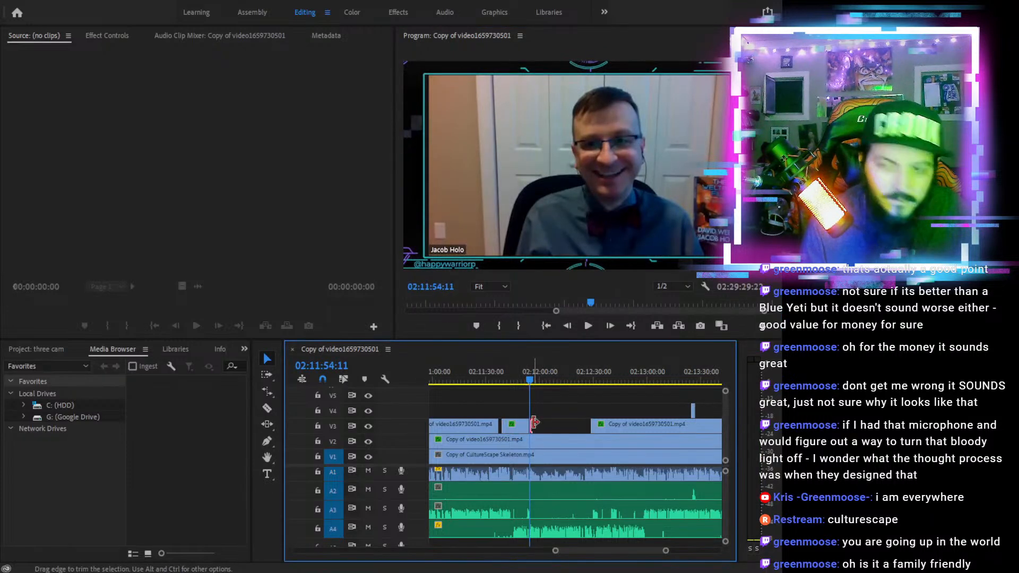
Cut the V3 clip at 02:11:52:16 and trim the end of the piece before the cut back to about 02:11:46
key(equal)
key(equal)
key(equal)
drag(546, 377, 551, 374)
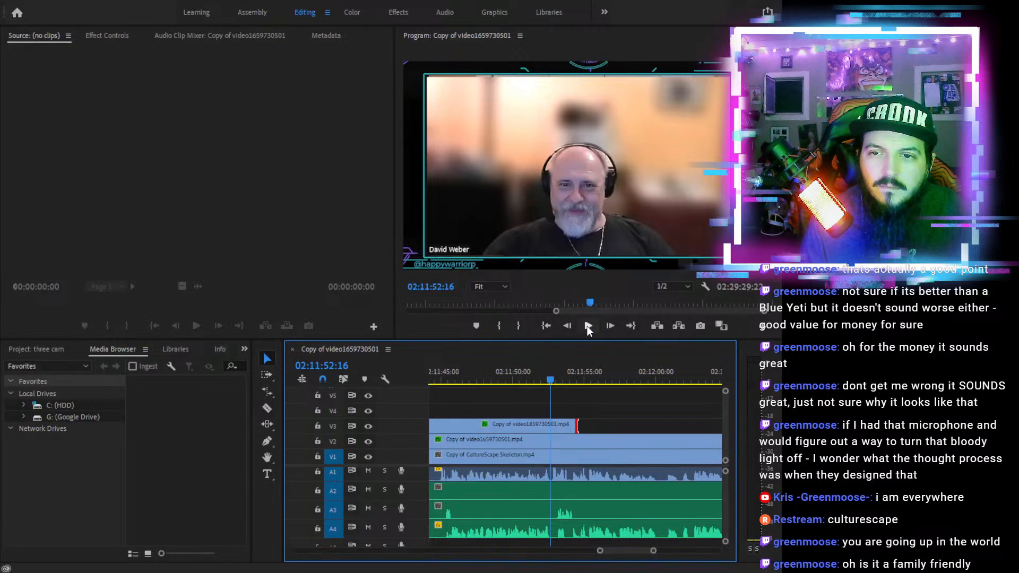
key(c)
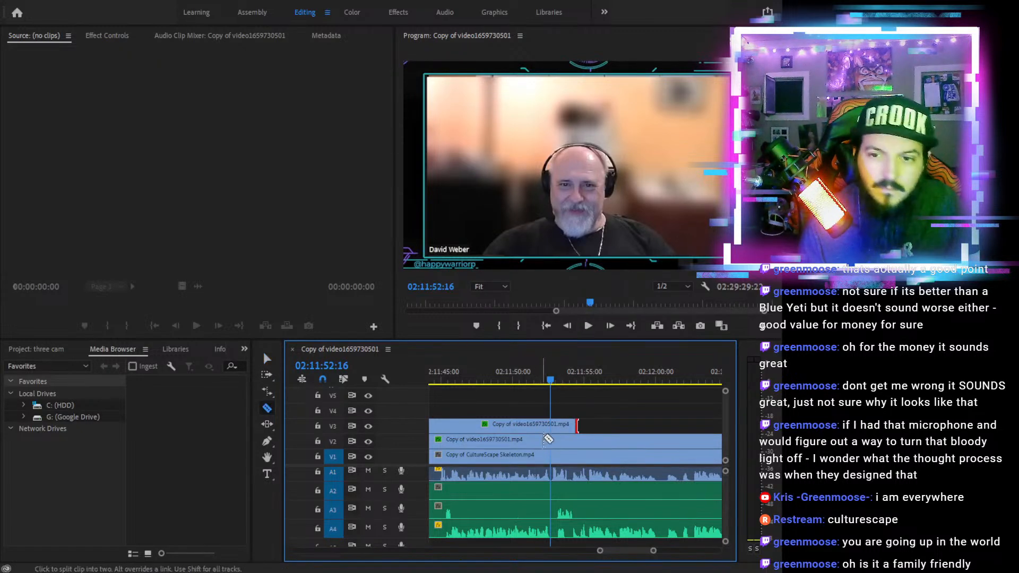
click(552, 426)
key(v)
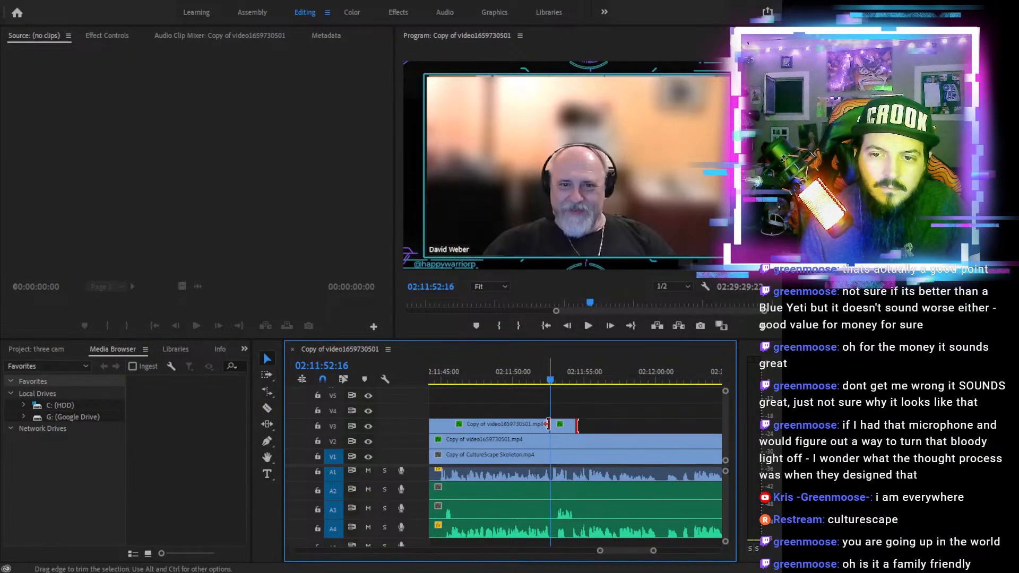
drag(516, 423, 585, 426)
Play the passage up to 02:11:54:02, trim the start of the short V3 clip to 02:11:53:02, and play it back
click(486, 372)
click(589, 326)
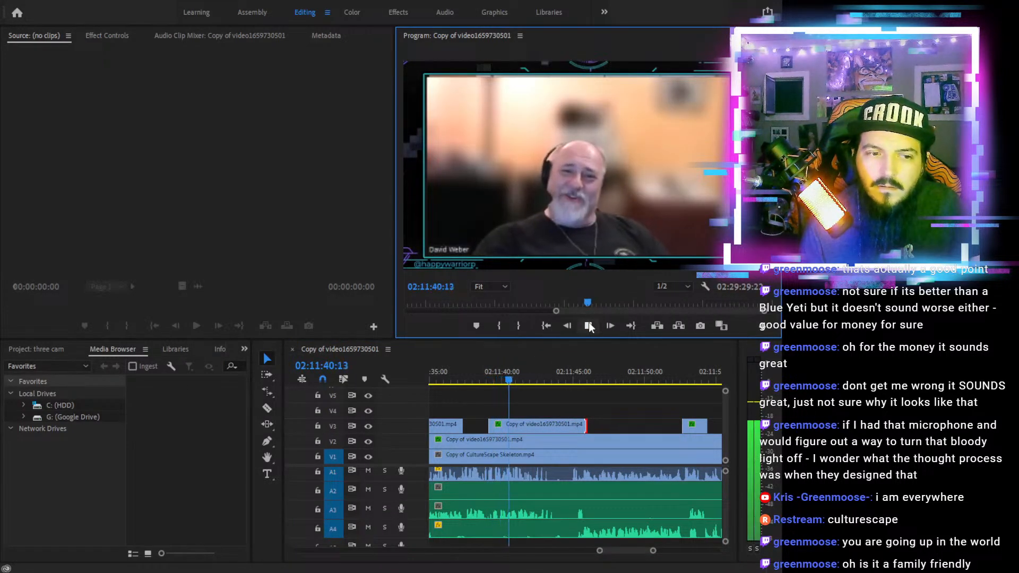
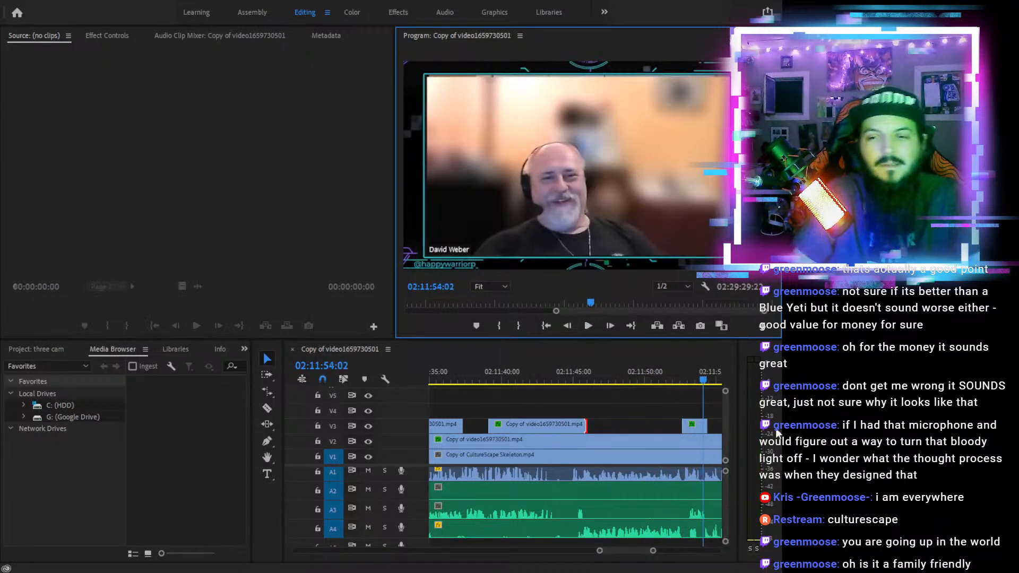
drag(679, 380, 688, 385)
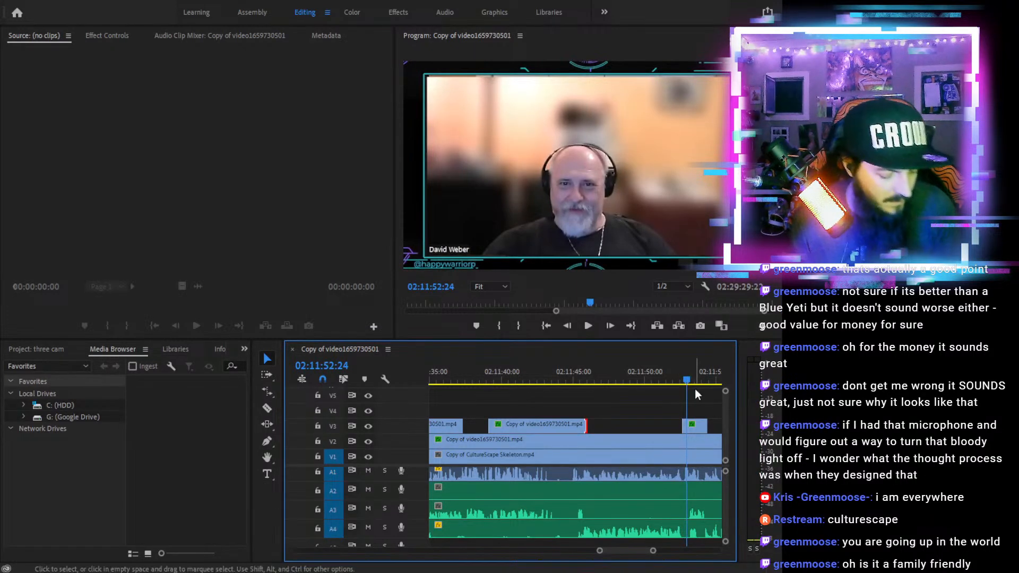
key(equal)
key(equal)
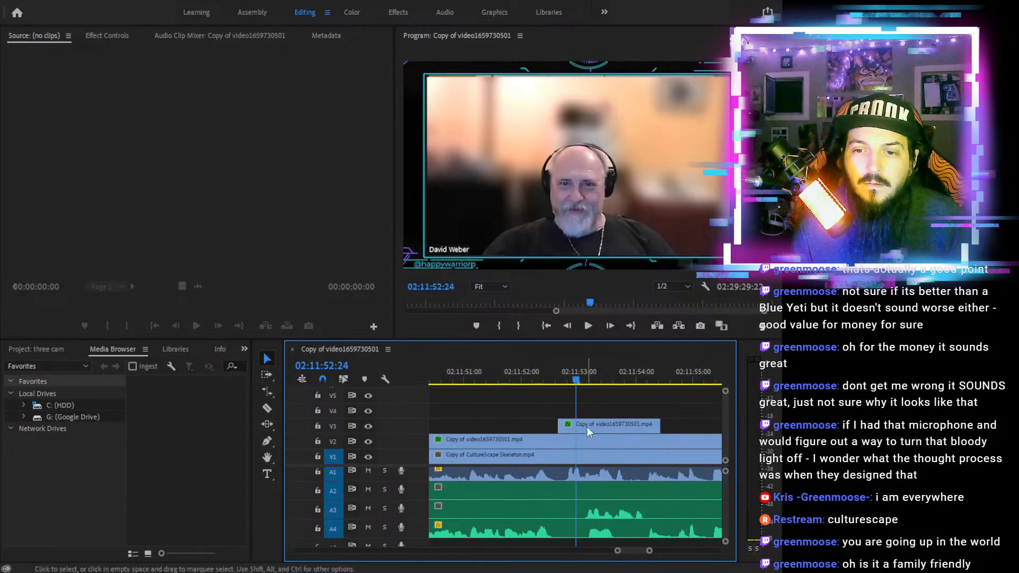
click(584, 381)
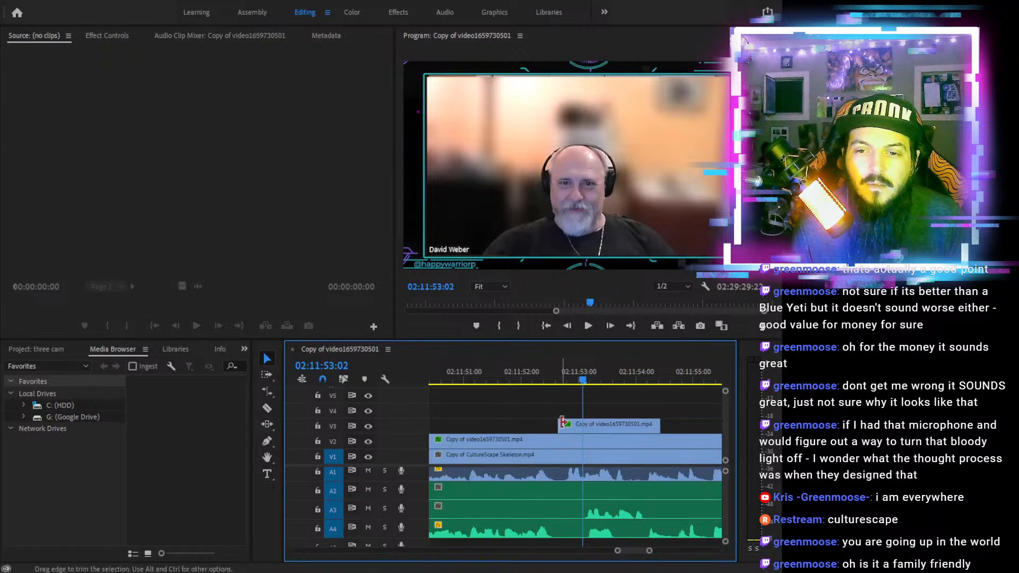
drag(574, 424, 599, 424)
drag(567, 375, 424, 375)
click(587, 325)
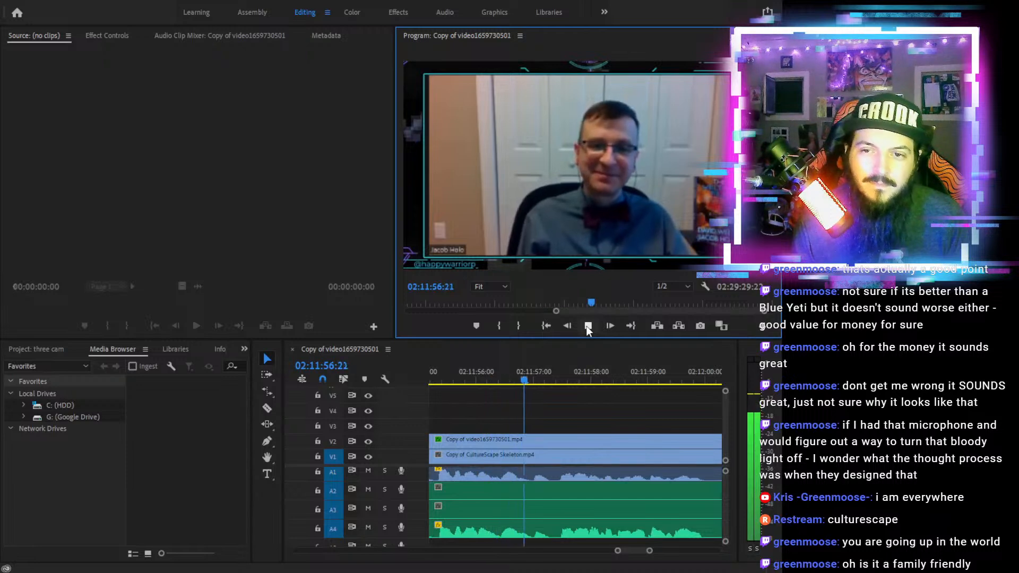
click(587, 325)
Play from 02:12:23:15 and trim the start of the following V3 clip to 02:12:29:21, where the A3 audio begins
click(568, 380)
key(minus)
key(minus)
key(minus)
key(minus)
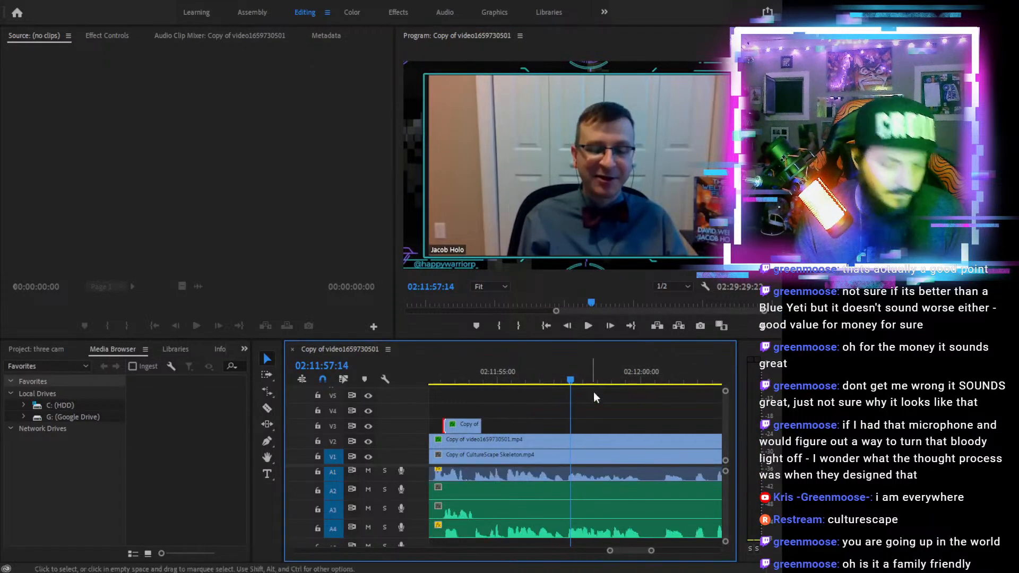
click(670, 373)
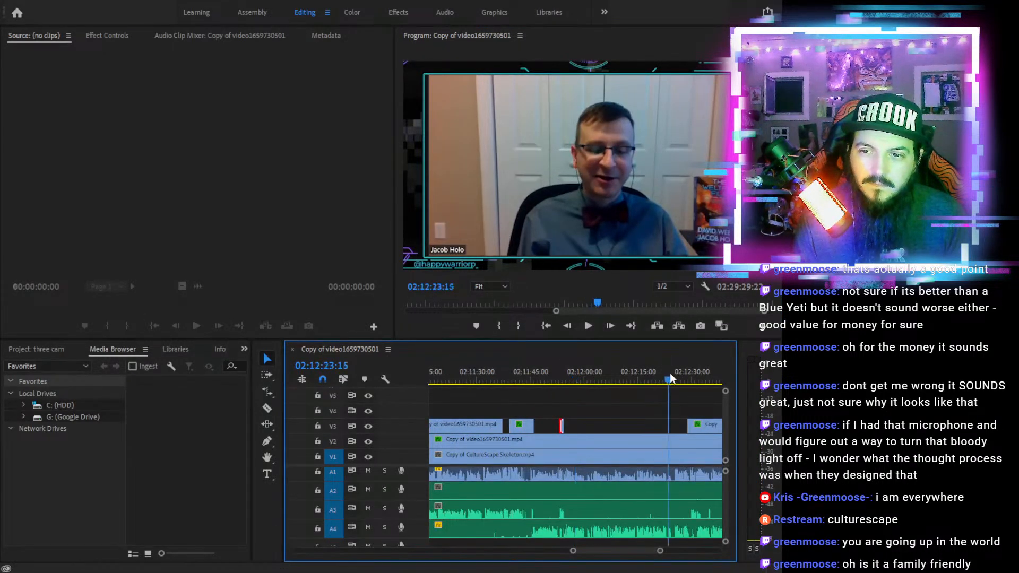
click(587, 325)
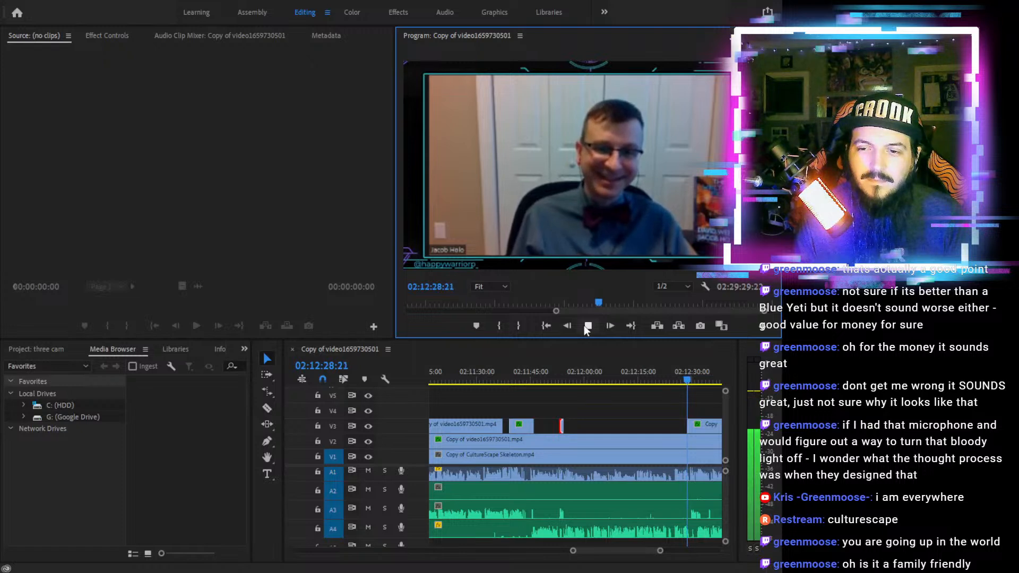
click(688, 375)
alt+scroll(705, 410, up, 3)
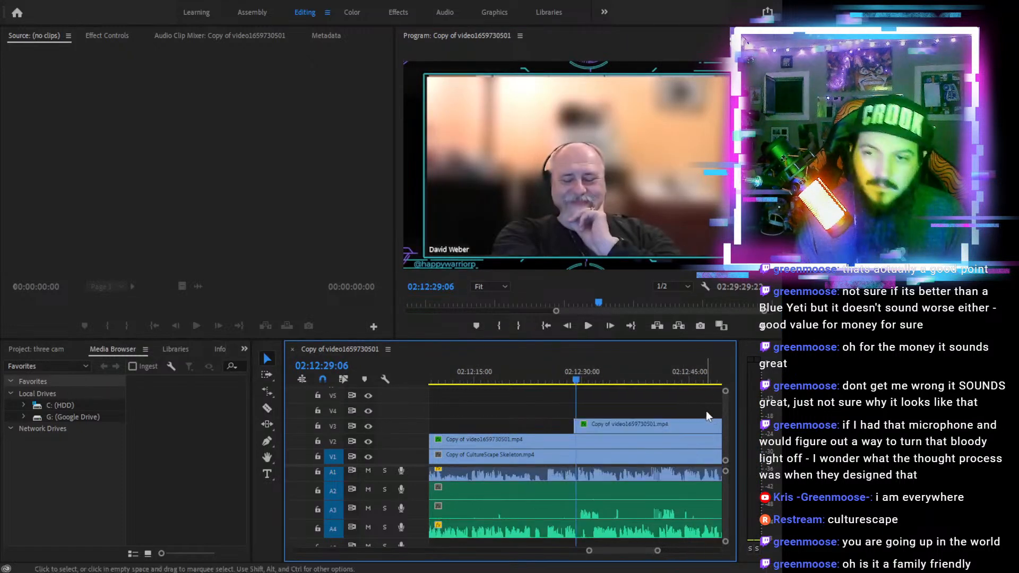
click(594, 376)
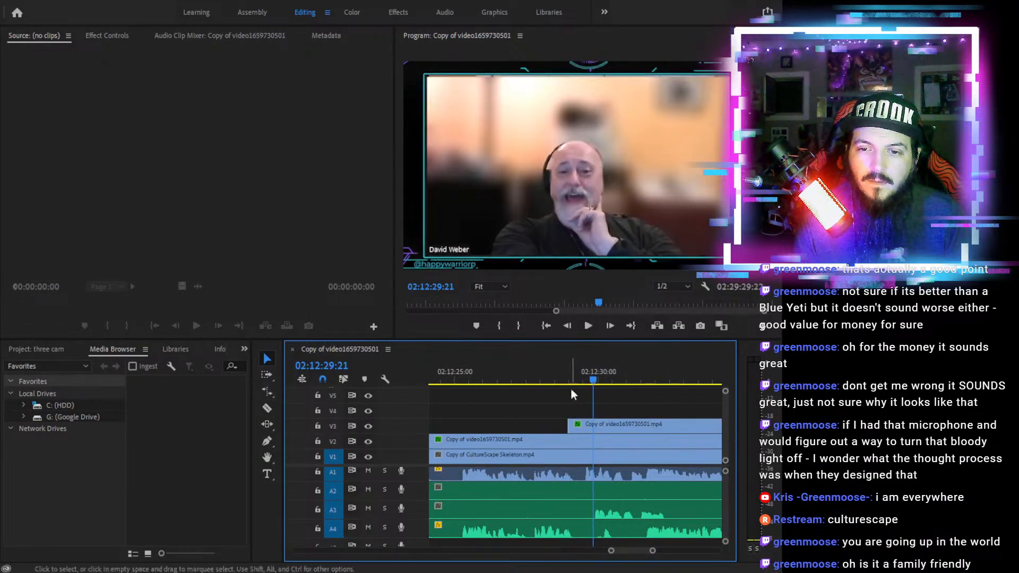
drag(569, 424, 594, 425)
Play across the trimmed V3 start and cut the V3 clip at 02:12:32:09, where the A3 audio ends
click(528, 374)
click(585, 327)
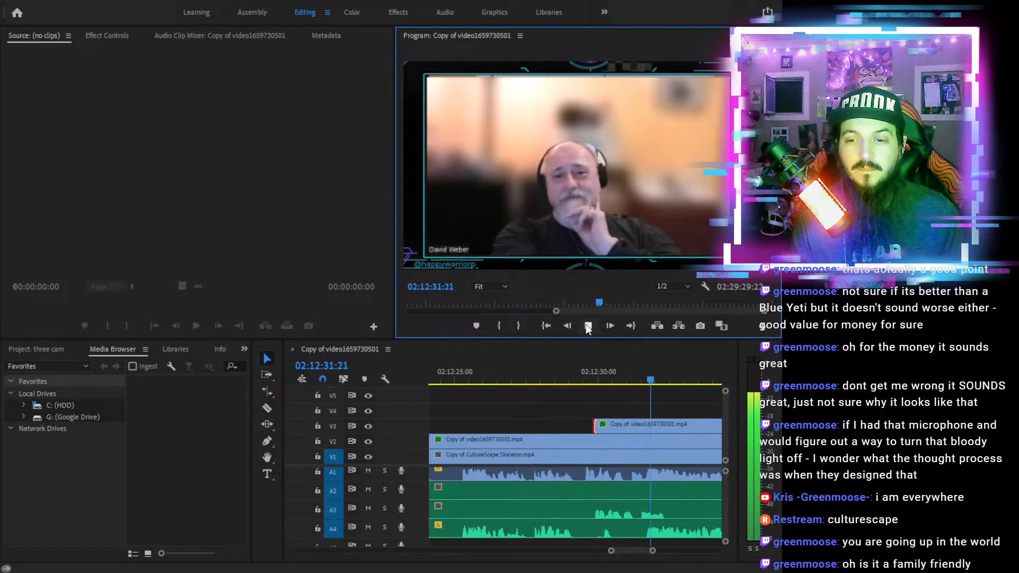
click(587, 326)
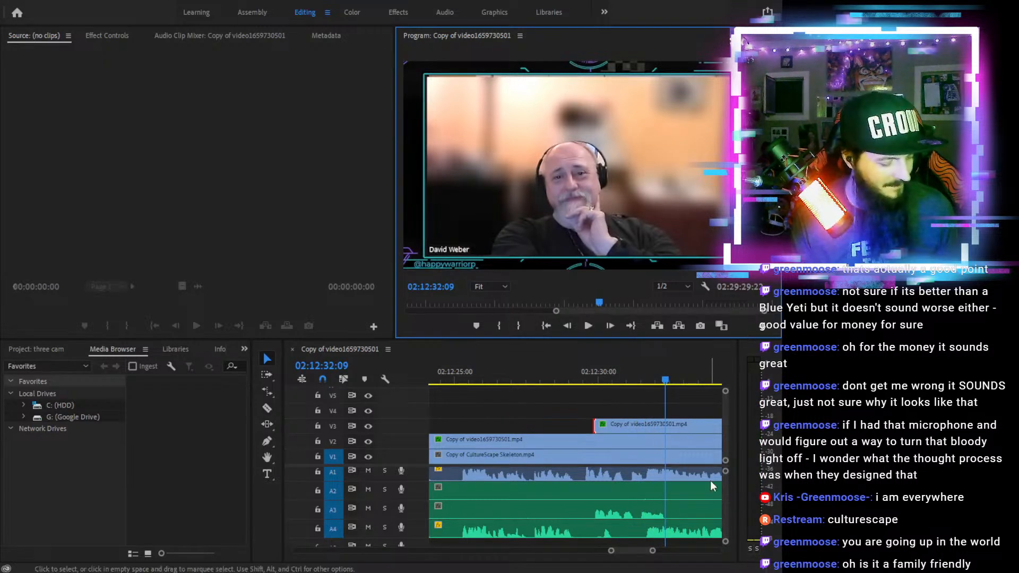
key(c)
click(664, 426)
Cut the V3 clip at 02:12:40:02 and delete the V3 piece directly before the cut
drag(674, 378, 593, 382)
click(591, 326)
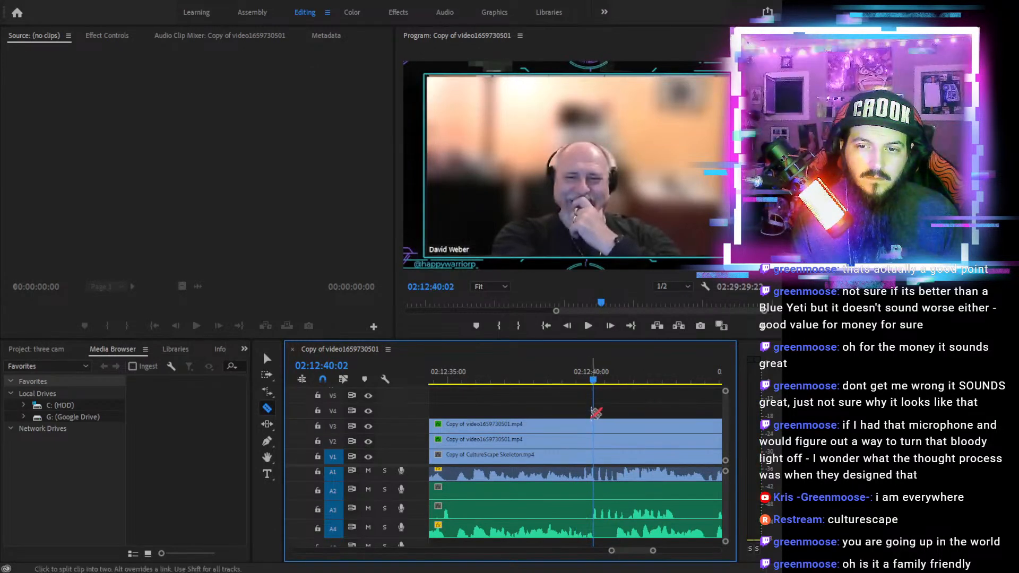
click(595, 424)
key(v)
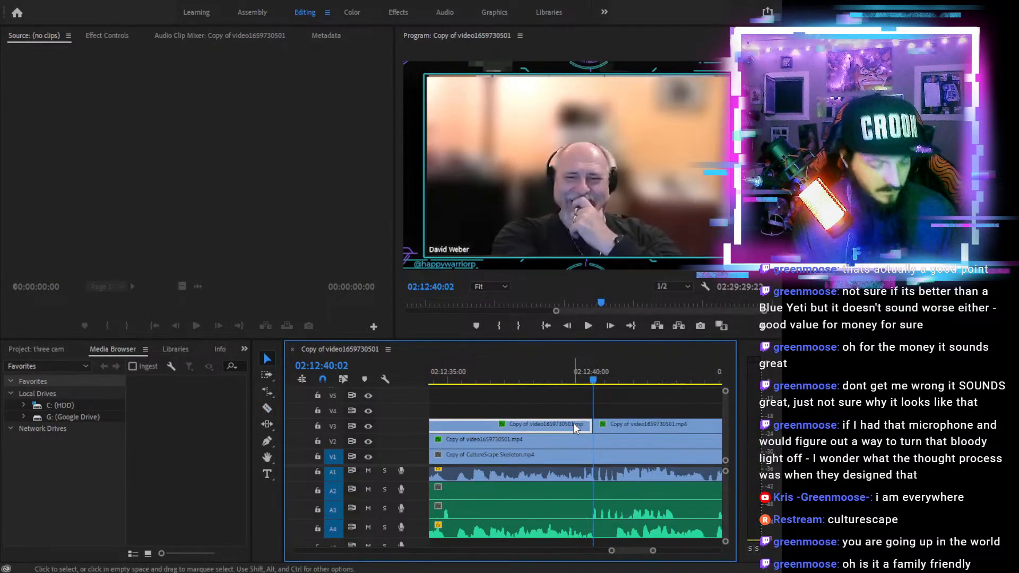
key(Delete)
Play the passage across the new V3 gap and cut the V3 clip at 02:12:43:04
drag(550, 366, 481, 368)
key(minus)
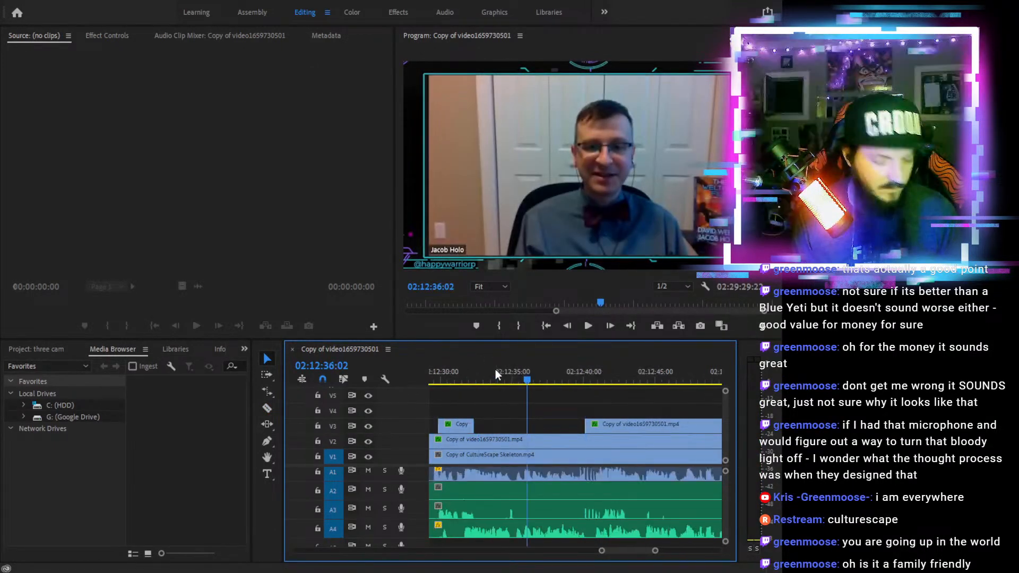
key(minus)
click(500, 371)
click(586, 325)
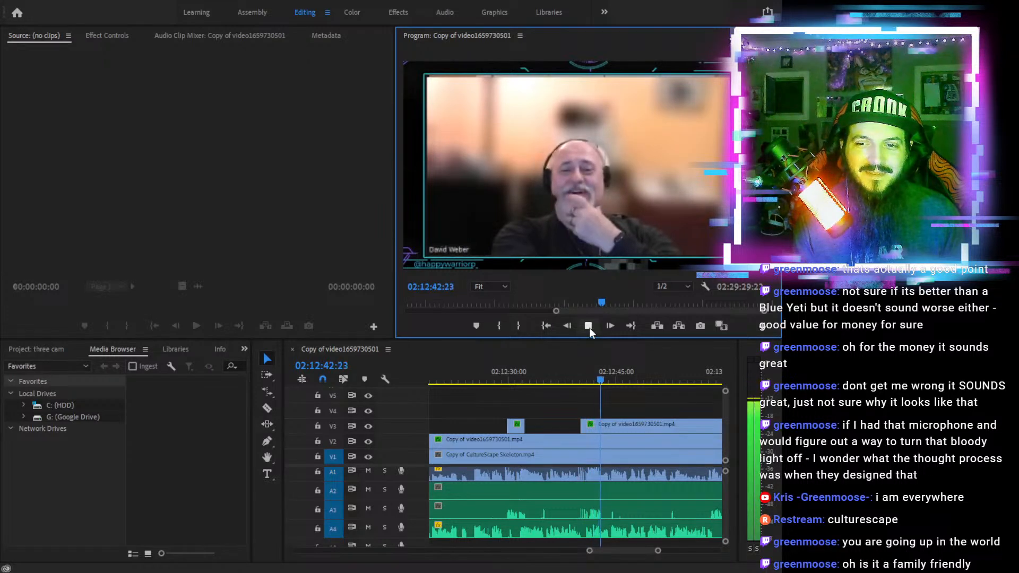
click(589, 327)
click(595, 377)
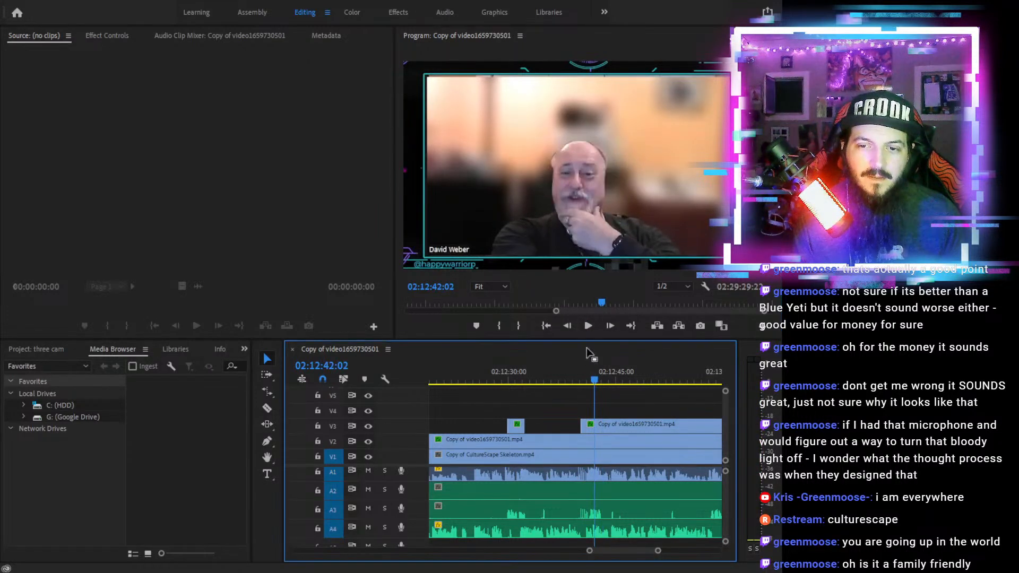
click(586, 326)
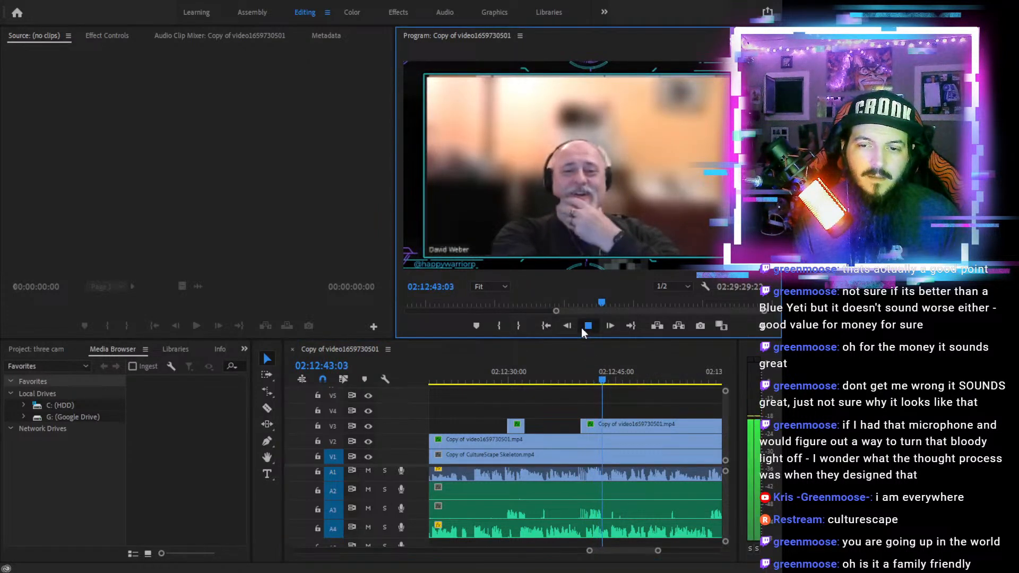
key(c)
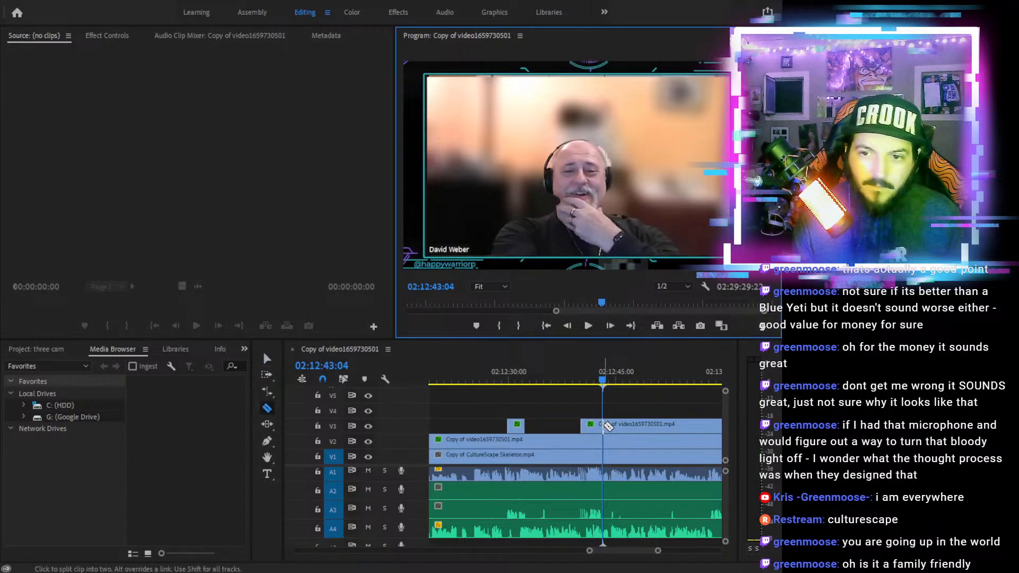
click(603, 424)
Trim the start of the V3 piece after the cut to about 02:12:58, just before the A3 audio resumes
key(v)
drag(604, 423, 704, 424)
drag(702, 380, 710, 378)
drag(706, 424, 709, 424)
Review the edited camera switches from 02:12:37:20 to 02:13:28:22, skipping ahead between the cuts
drag(579, 377, 566, 382)
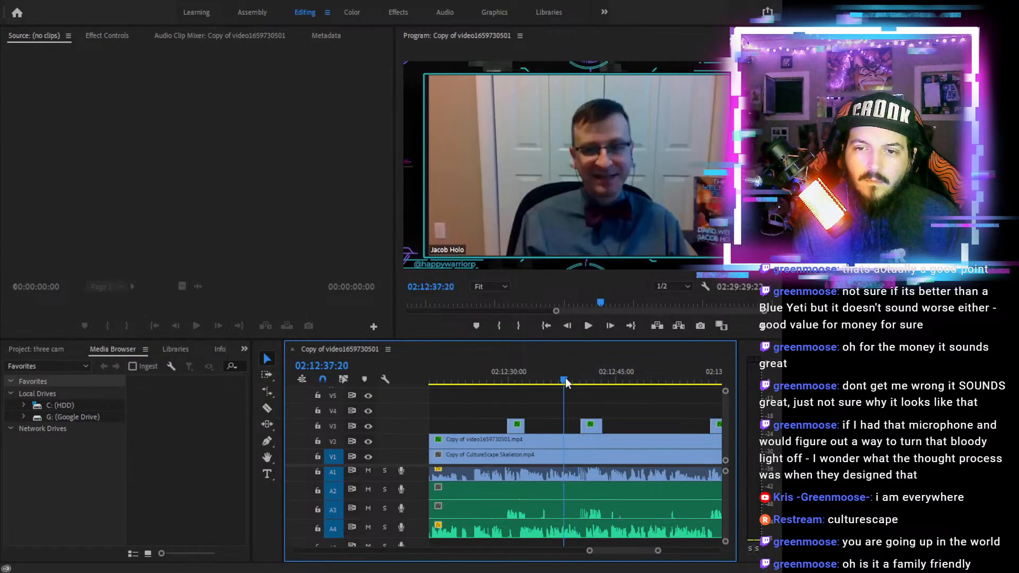
click(582, 327)
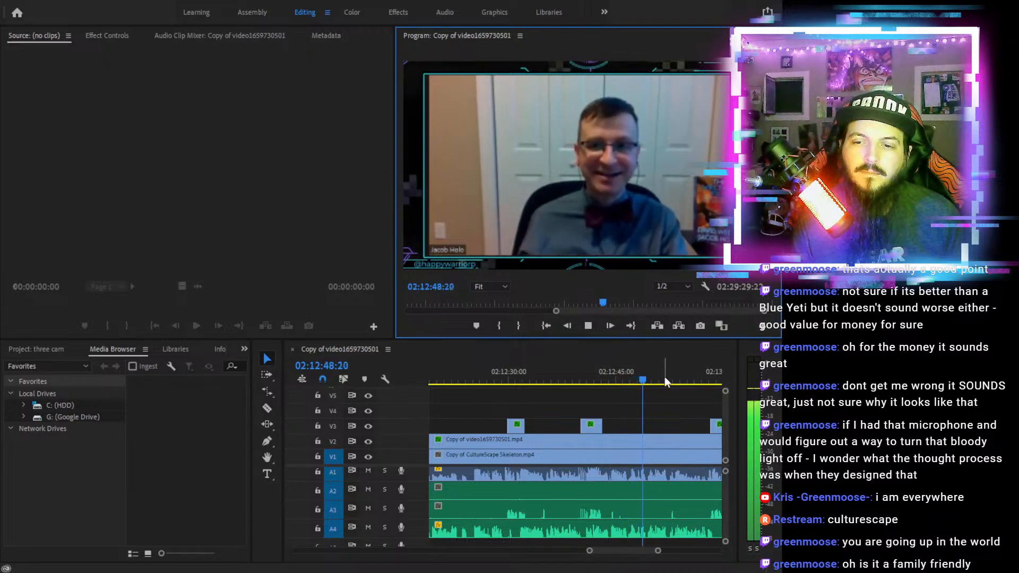
drag(663, 379, 671, 380)
click(588, 326)
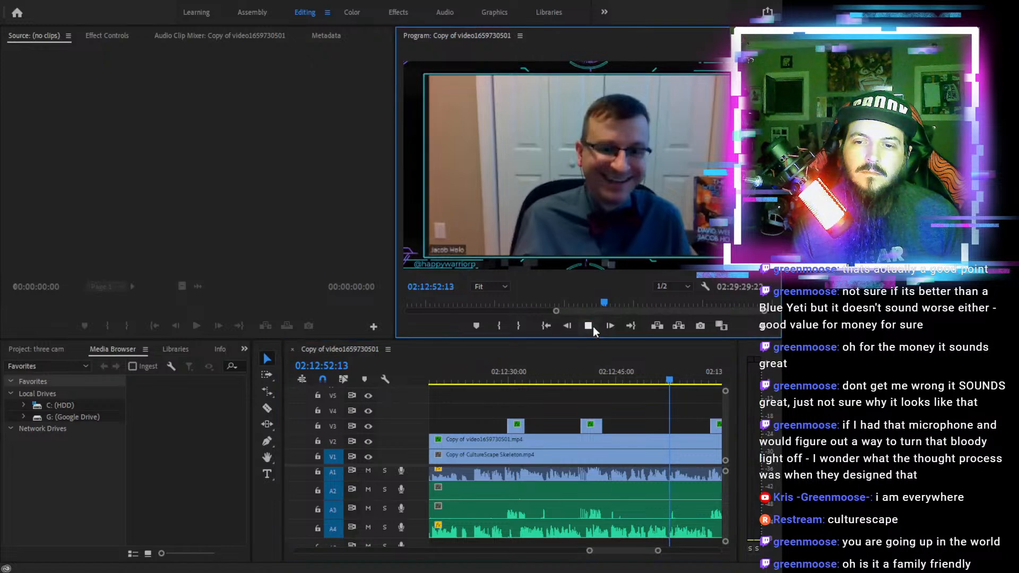
click(702, 379)
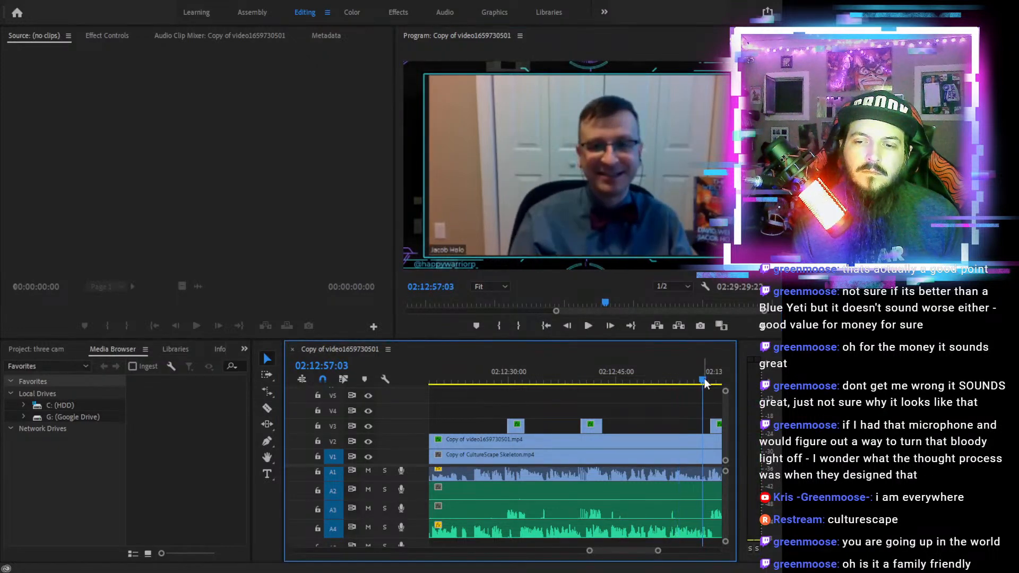
click(586, 327)
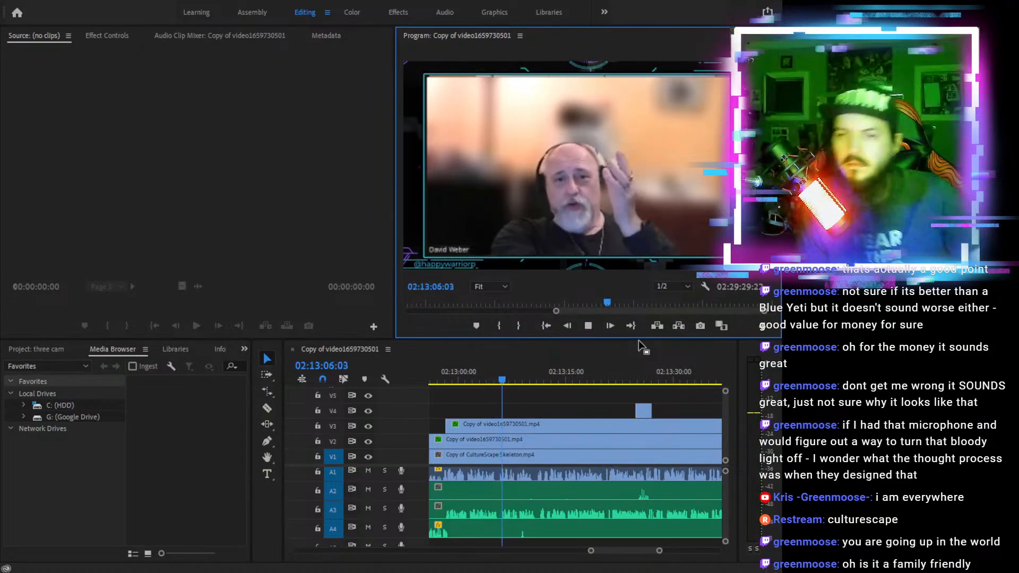
drag(536, 380, 626, 378)
click(586, 328)
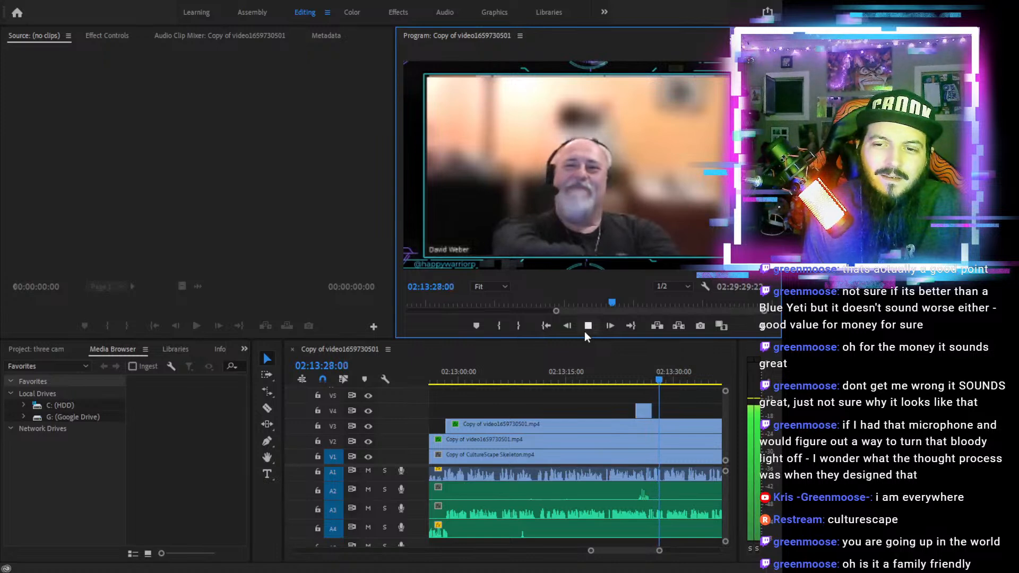
click(585, 331)
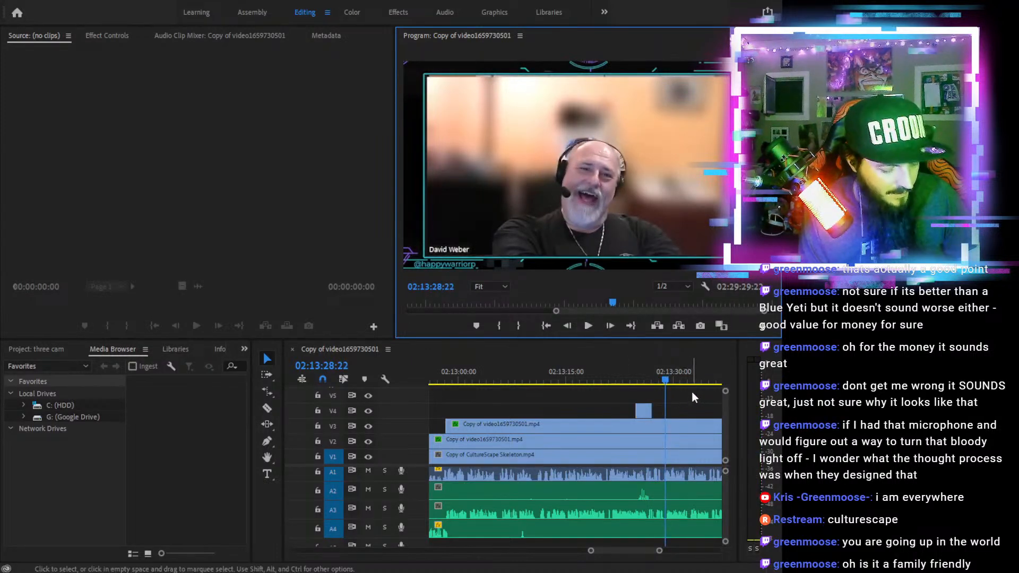
Review the camera switch to V4 just before 02:13:57 and the following passage up to 02:14:20:04
drag(691, 381, 686, 380)
key(minus)
key(minus)
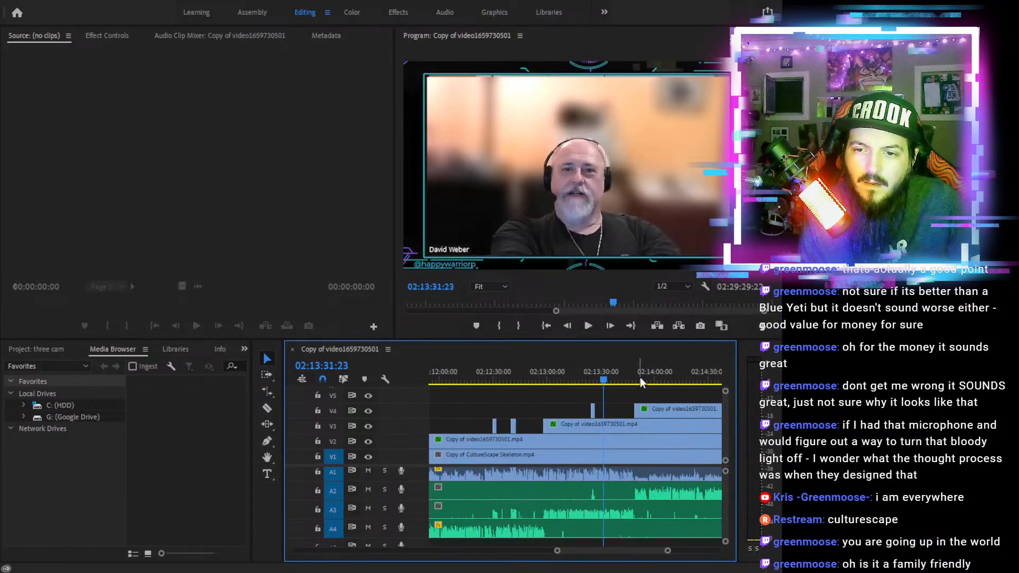
click(631, 379)
click(588, 325)
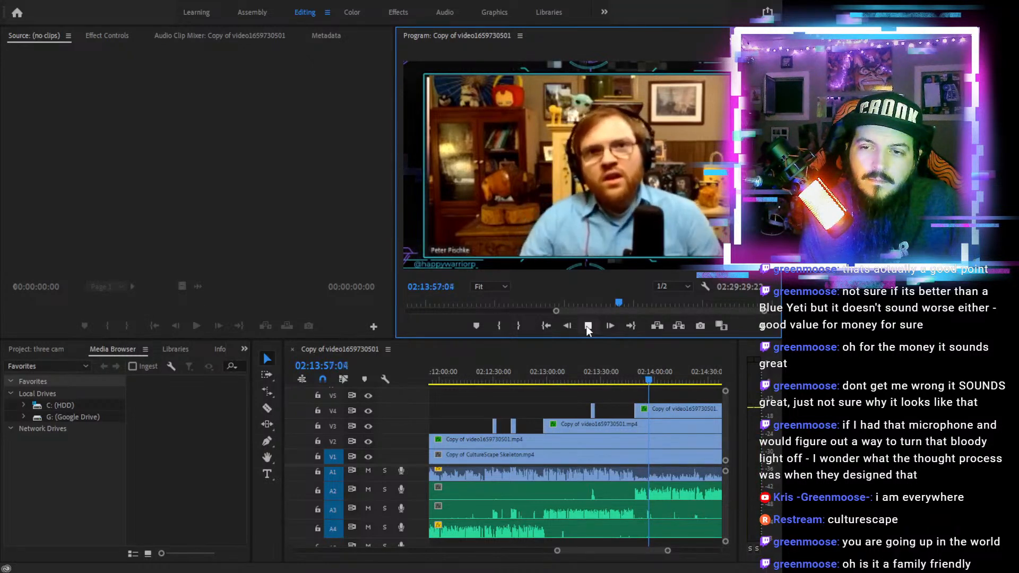
drag(660, 377, 585, 344)
click(588, 326)
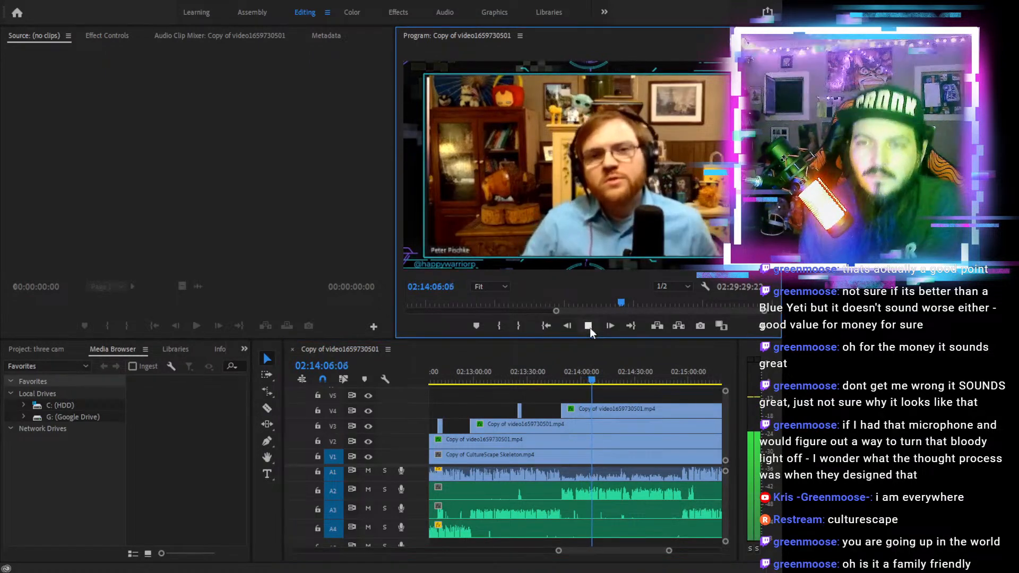
click(574, 379)
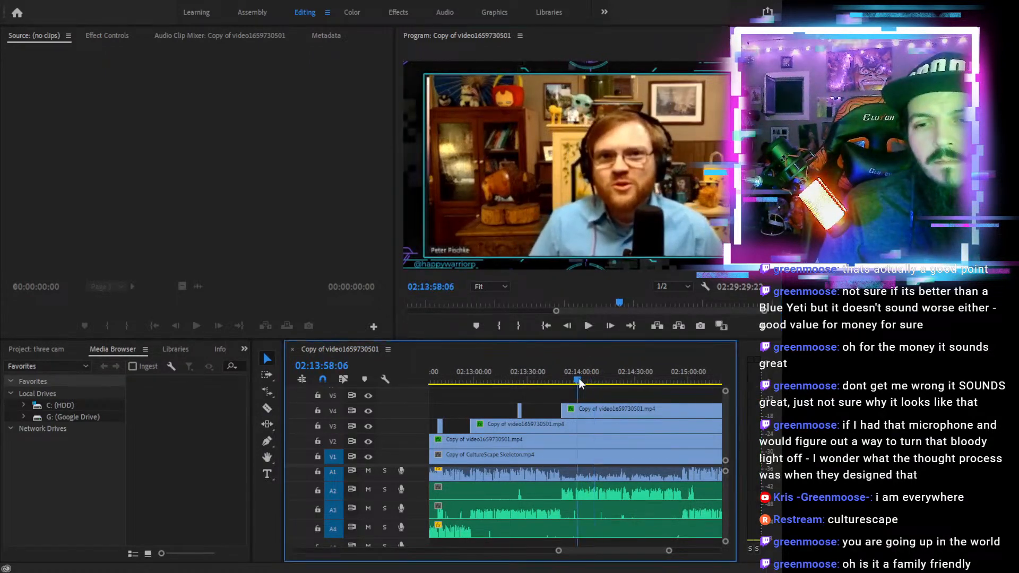
click(585, 328)
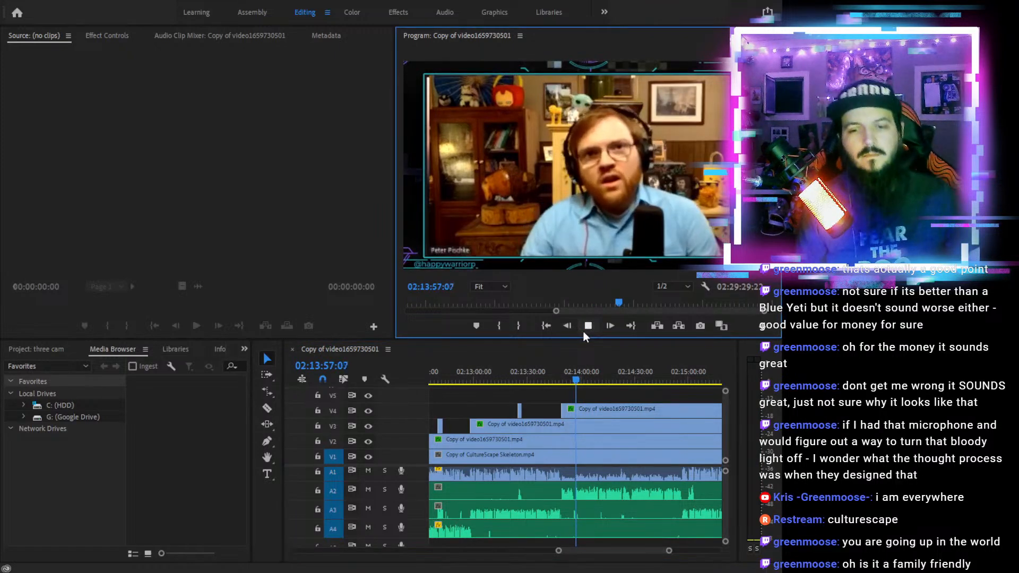
drag(553, 371, 564, 371)
click(586, 327)
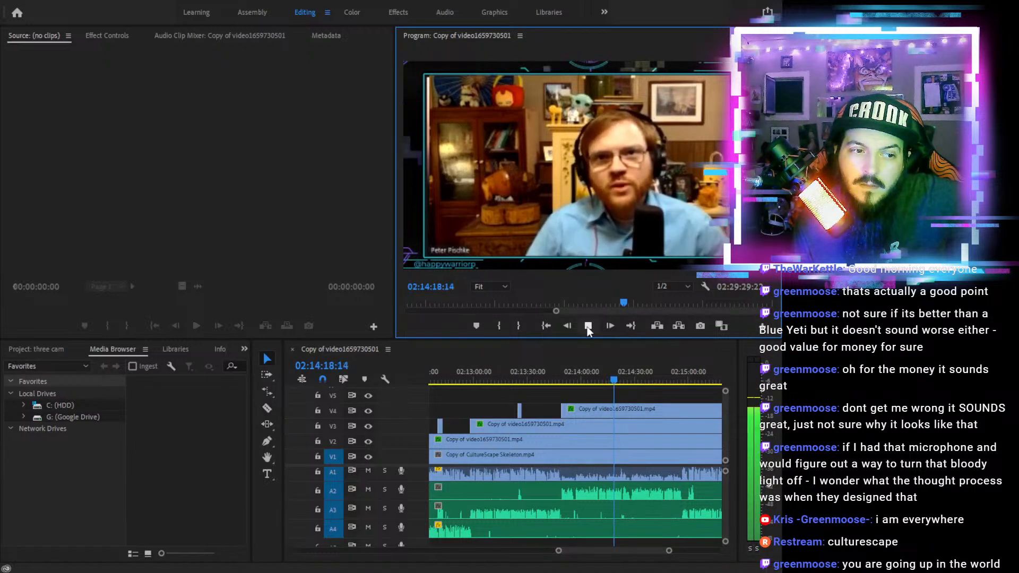
click(588, 326)
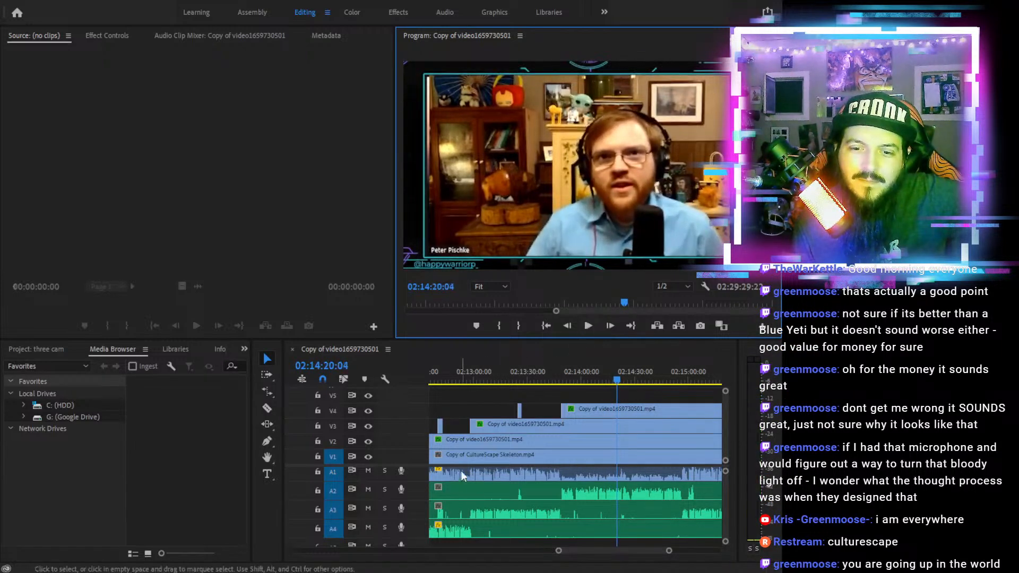
Replay the passage between 02:14:12:14 and 02:14:27:18 several times to judge where the interview should end
click(616, 379)
drag(617, 380, 614, 380)
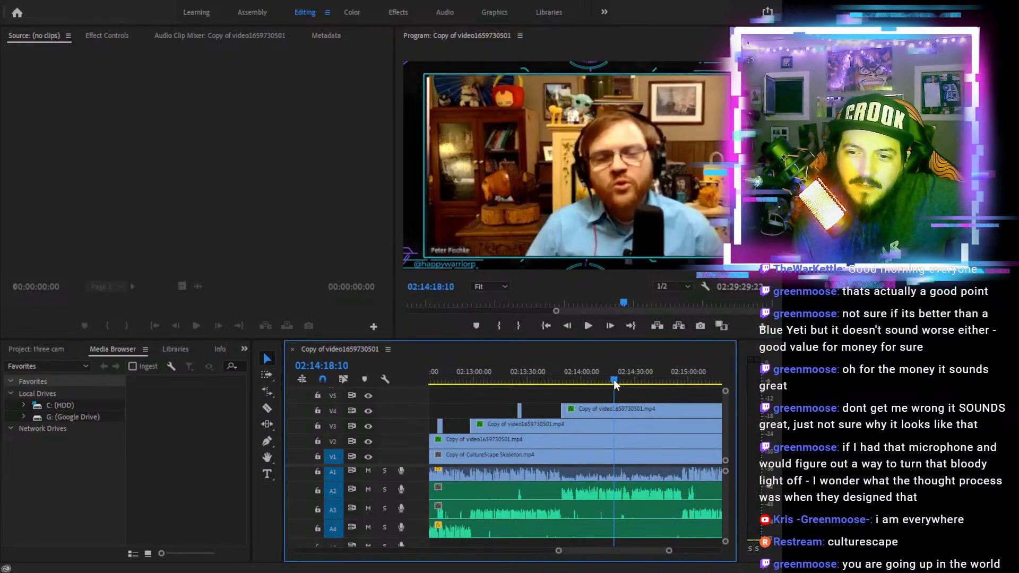
click(587, 326)
click(587, 325)
drag(616, 381, 607, 382)
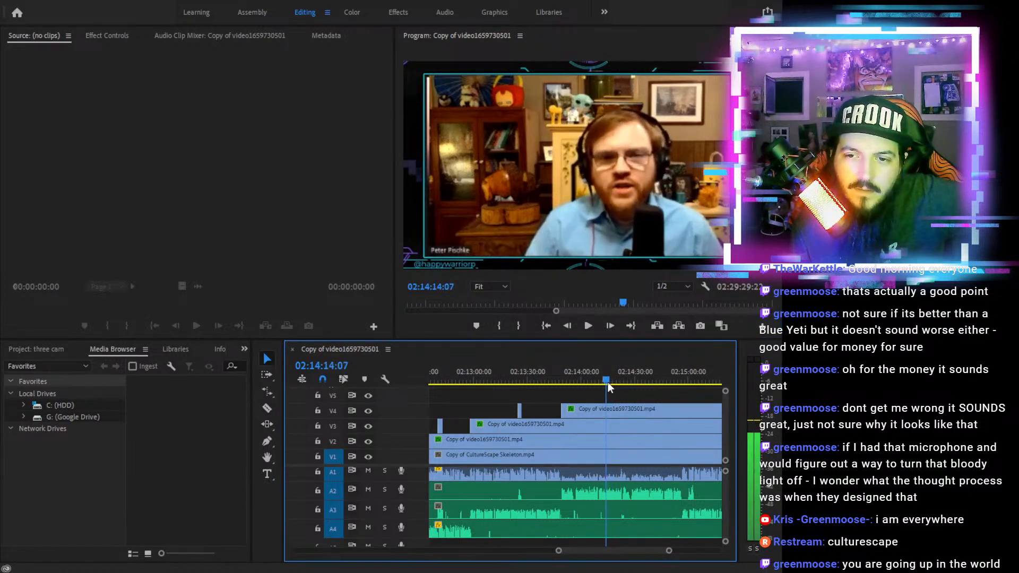
click(585, 327)
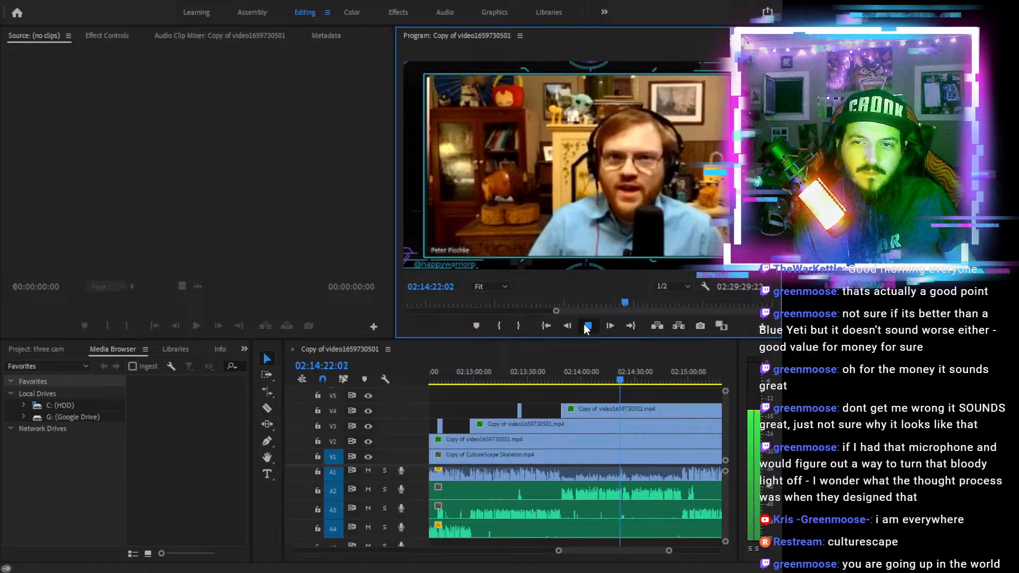
click(587, 326)
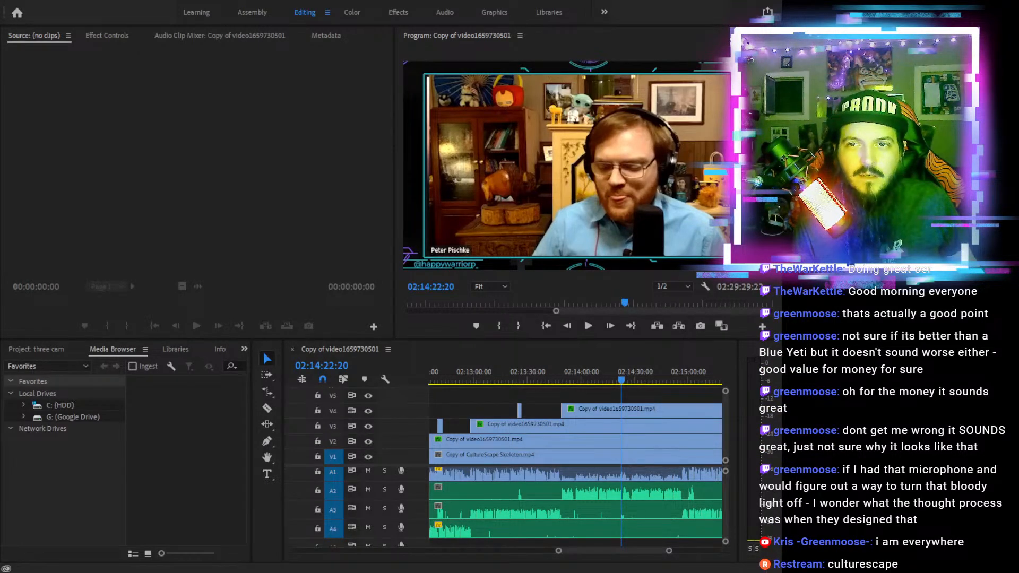
click(603, 379)
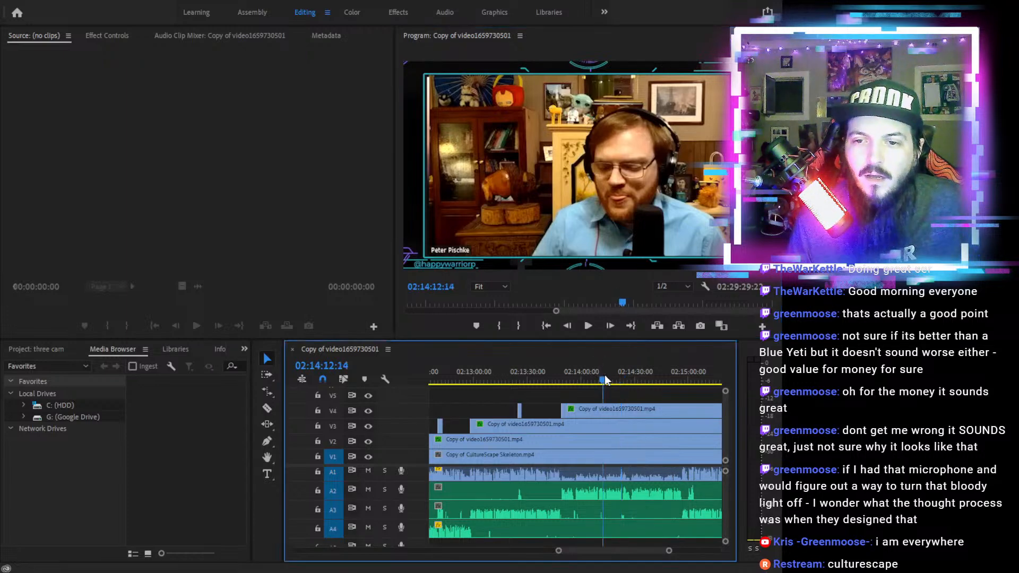
click(587, 325)
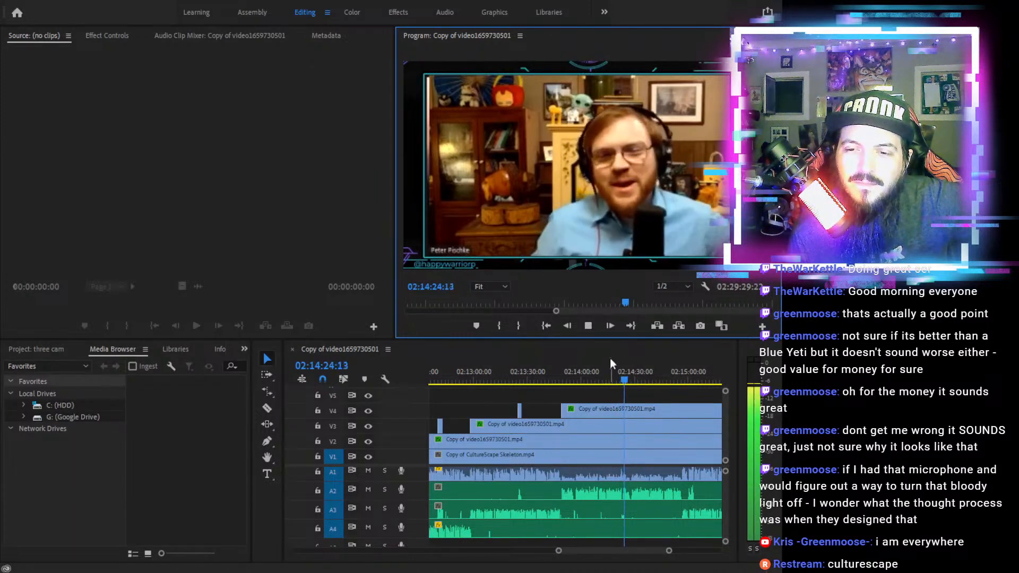
click(589, 325)
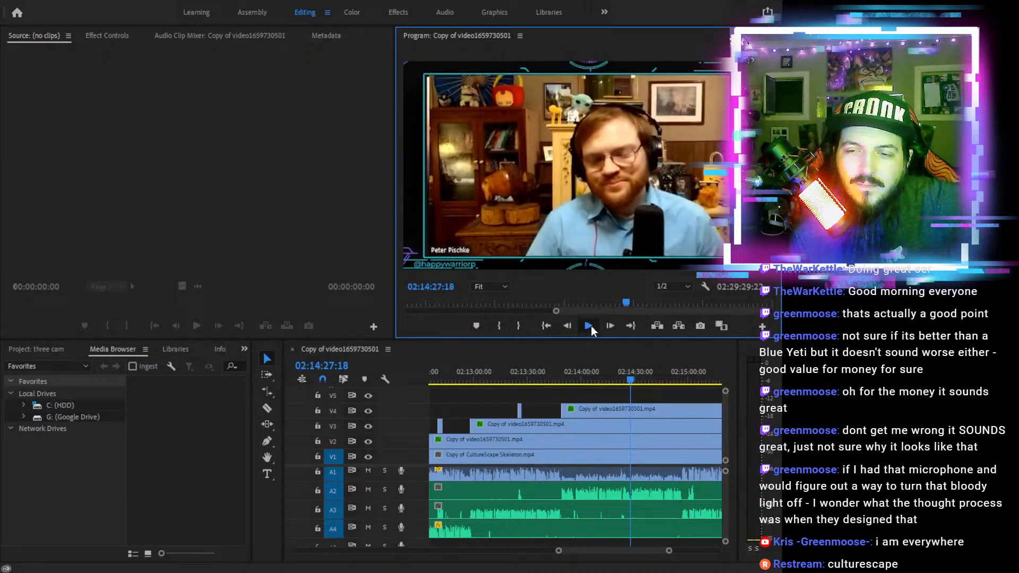
Play on to 02:14:28:07 and cut the clips on V1 to V4 and A1 to A4 there
click(591, 326)
click(591, 325)
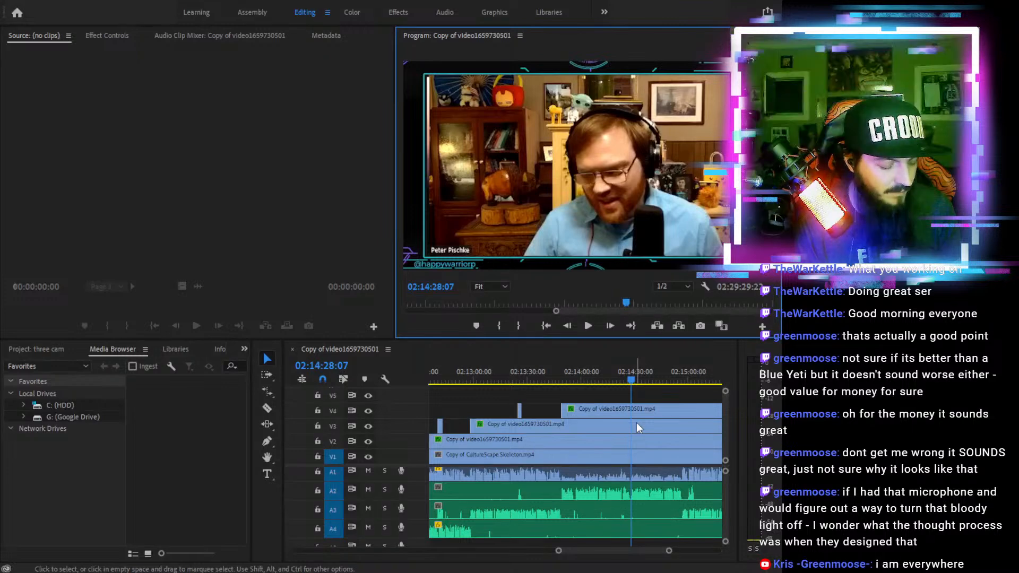
key(c)
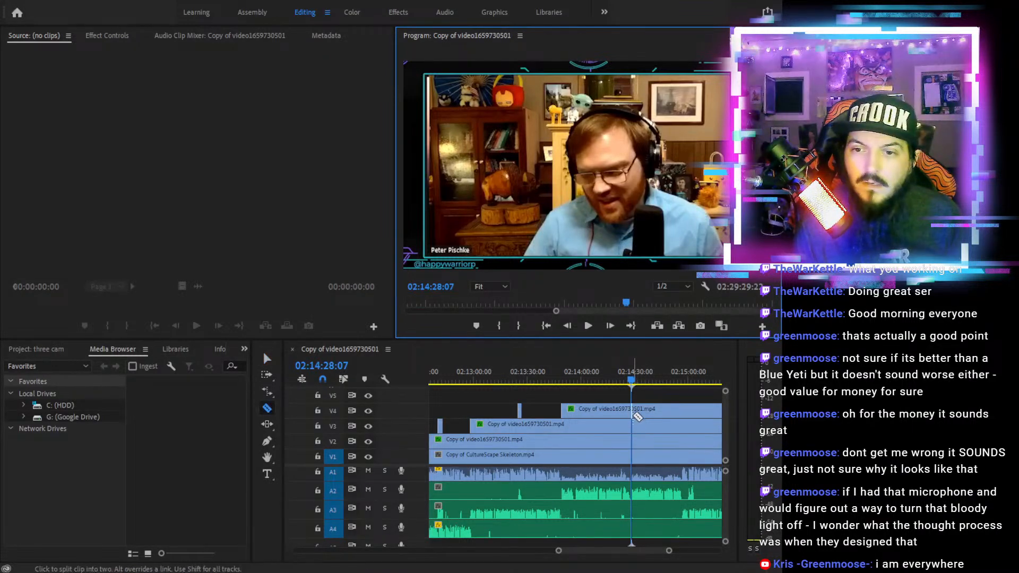
click(634, 409)
click(634, 424)
click(634, 440)
click(634, 455)
click(634, 472)
click(633, 489)
click(634, 509)
click(633, 528)
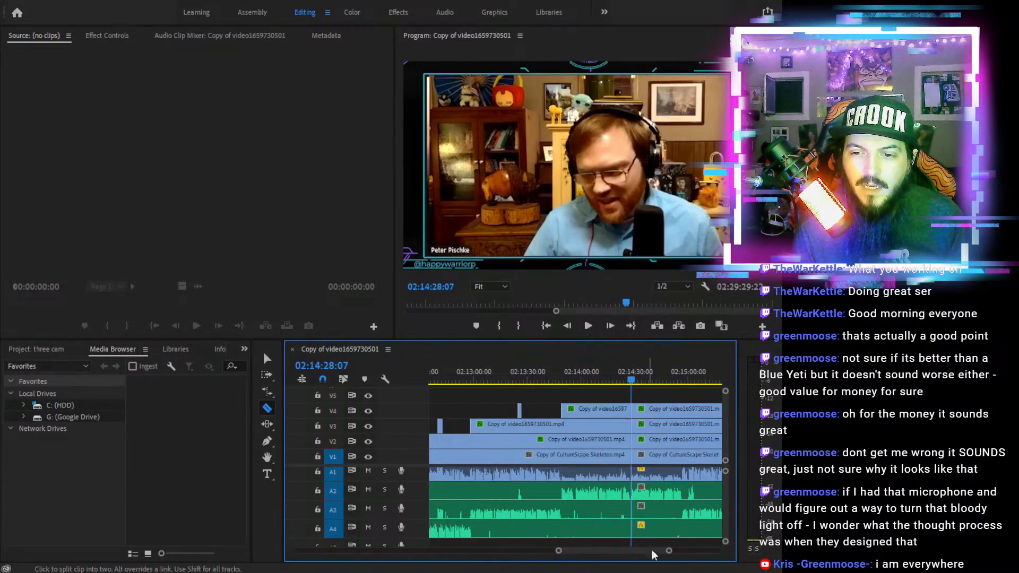
Delete all video and audio clips after the cut at 02:14:28:07, including the long V1 background clip
click(642, 376)
key(minus)
key(minus)
key(minus)
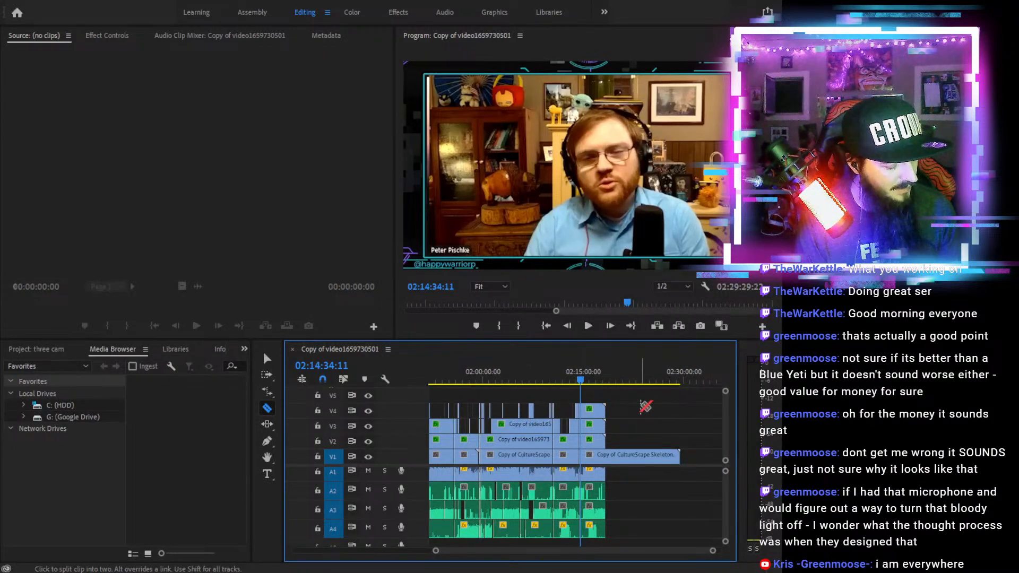
key(v)
drag(594, 393, 641, 547)
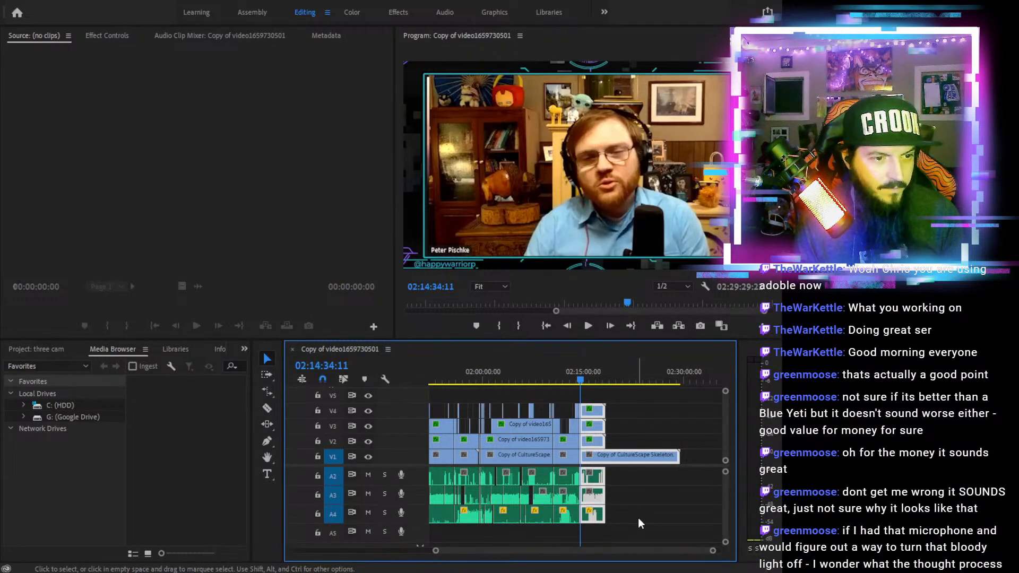
key(Delete)
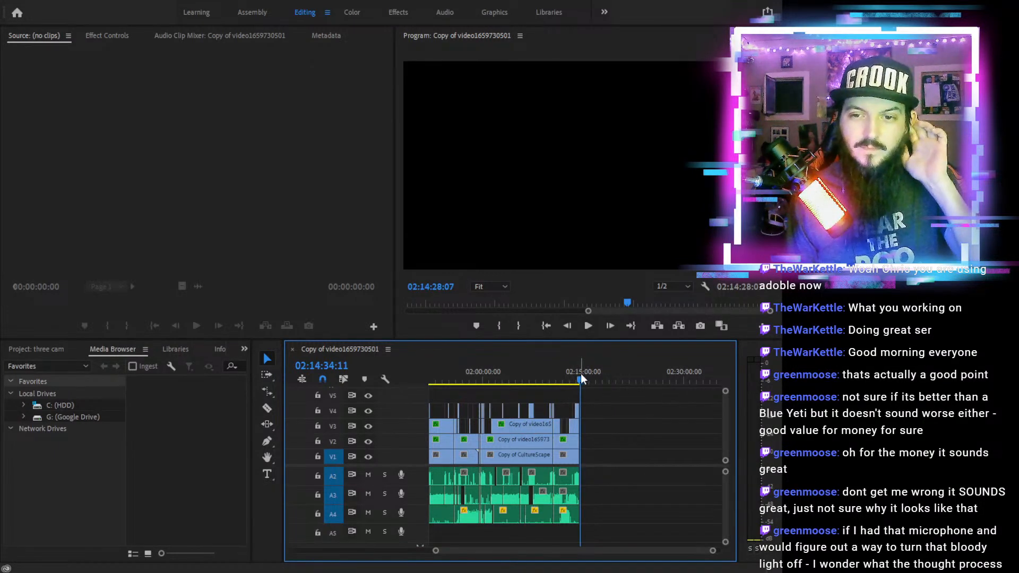
Look over the whole edited sequence, scrubbing from about 01:30 to its end and back to 02:13:03:12
drag(578, 377, 460, 381)
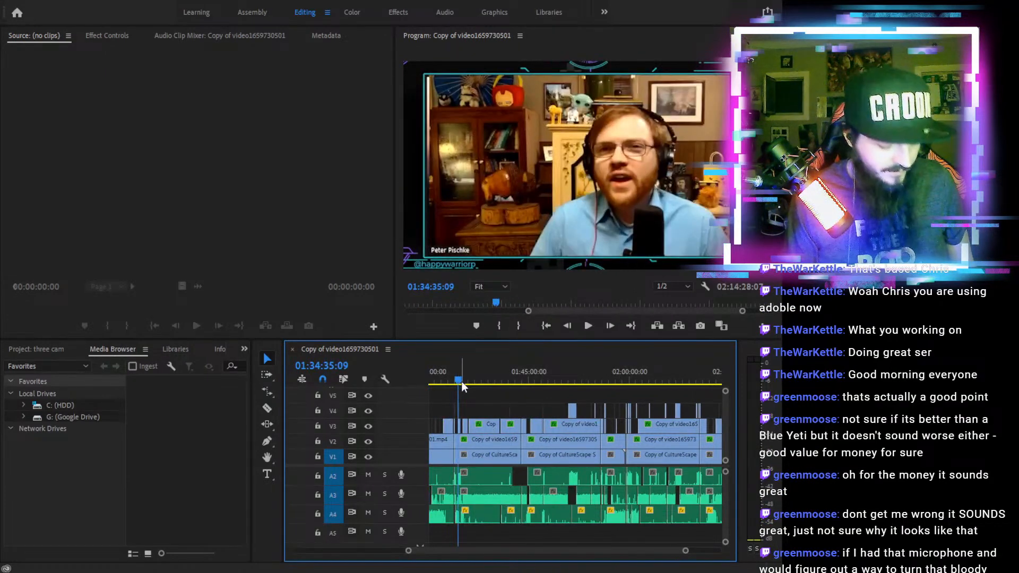
key(backslash)
drag(523, 376, 704, 388)
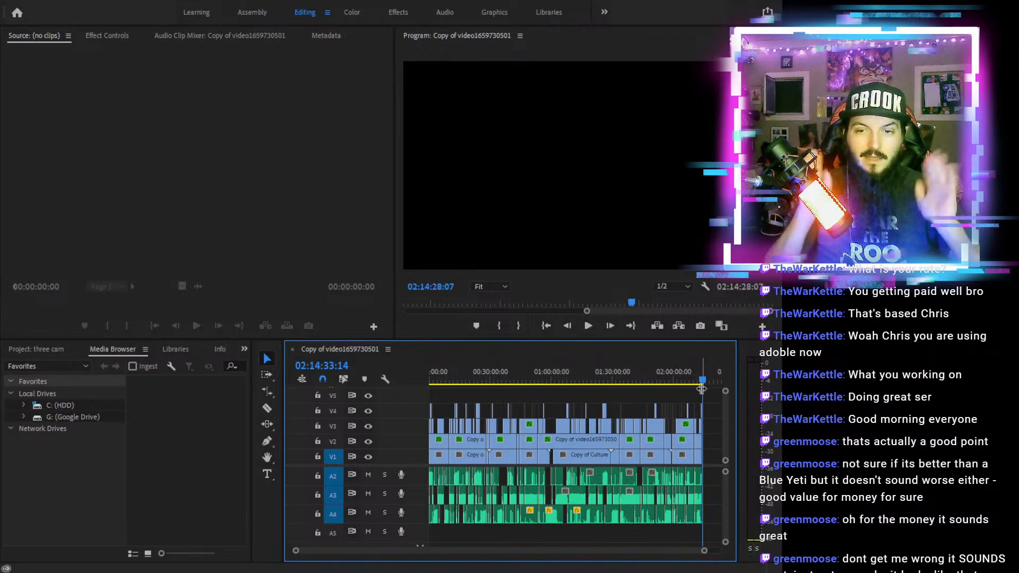
drag(605, 378, 613, 428)
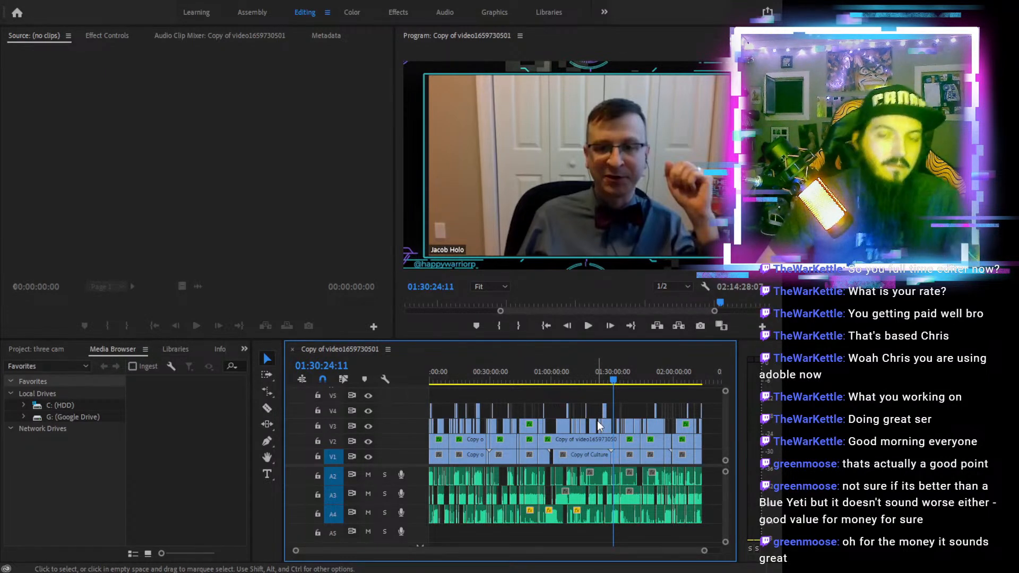
drag(680, 366, 701, 365)
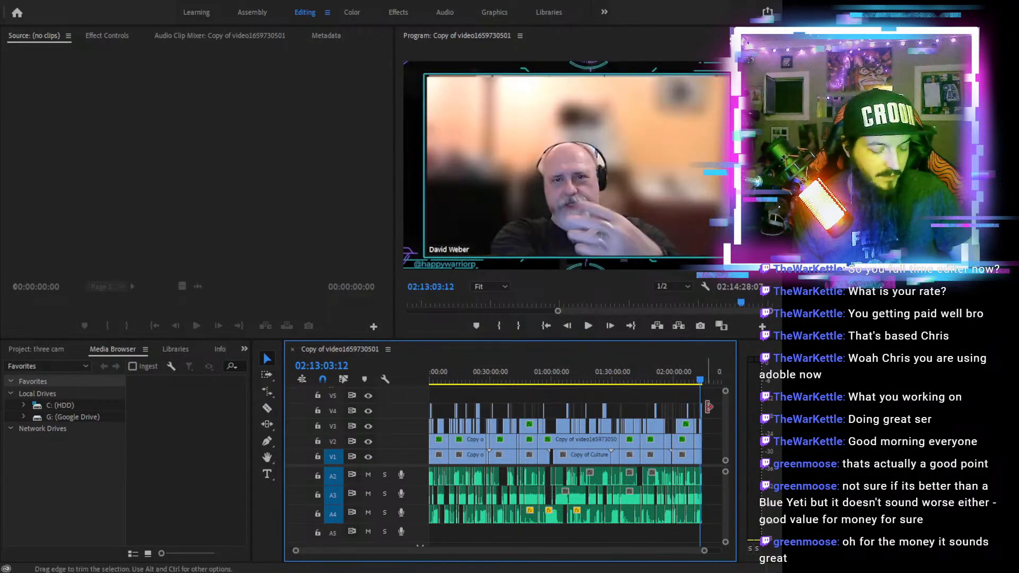
key(equal)
key(equal)
key(equal)
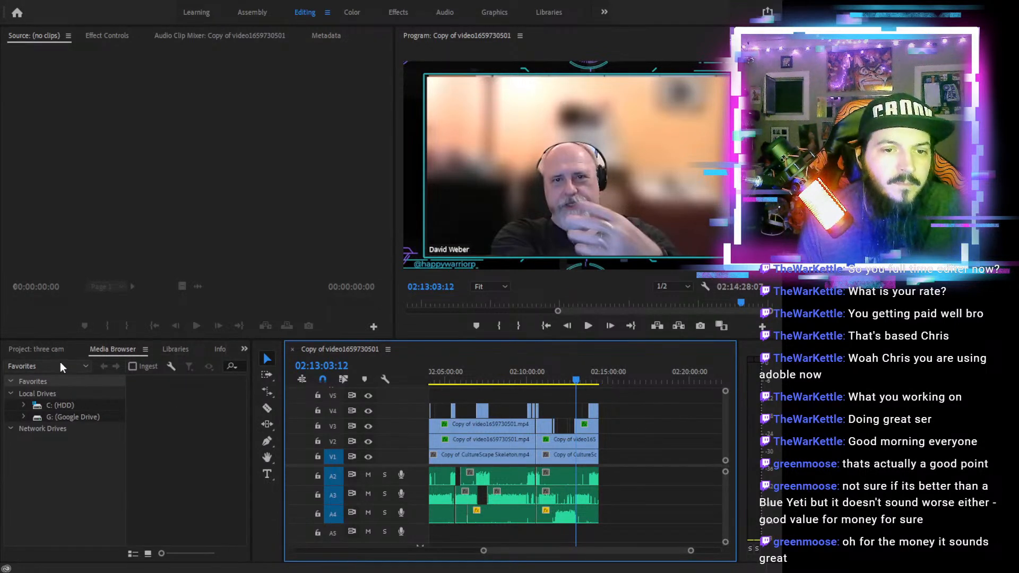
Find the 31:06 CultureScape opening clip in the media files and place it on V2 past the end of the interview
click(112, 349)
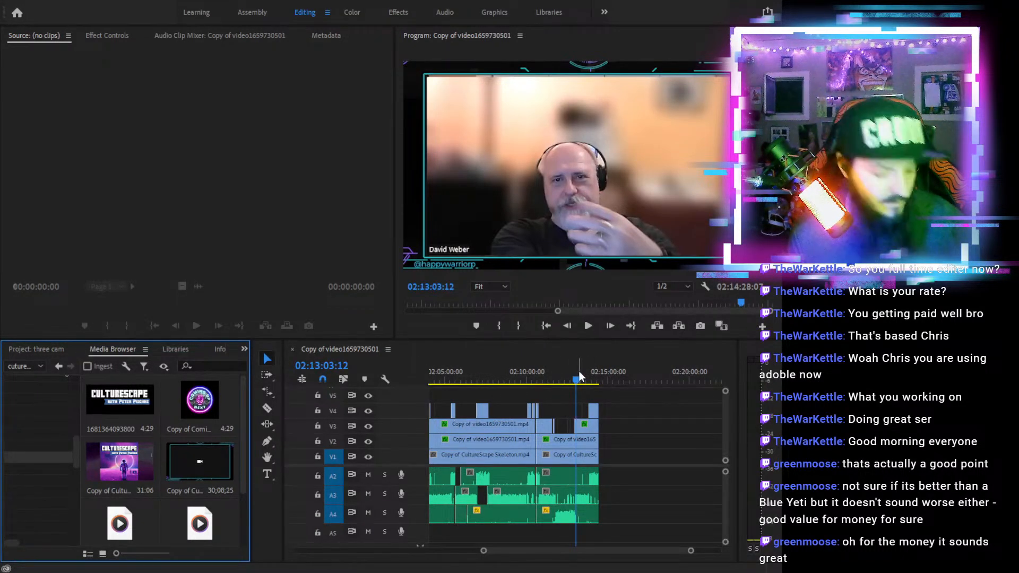
key(minus)
key(minus)
key(minus)
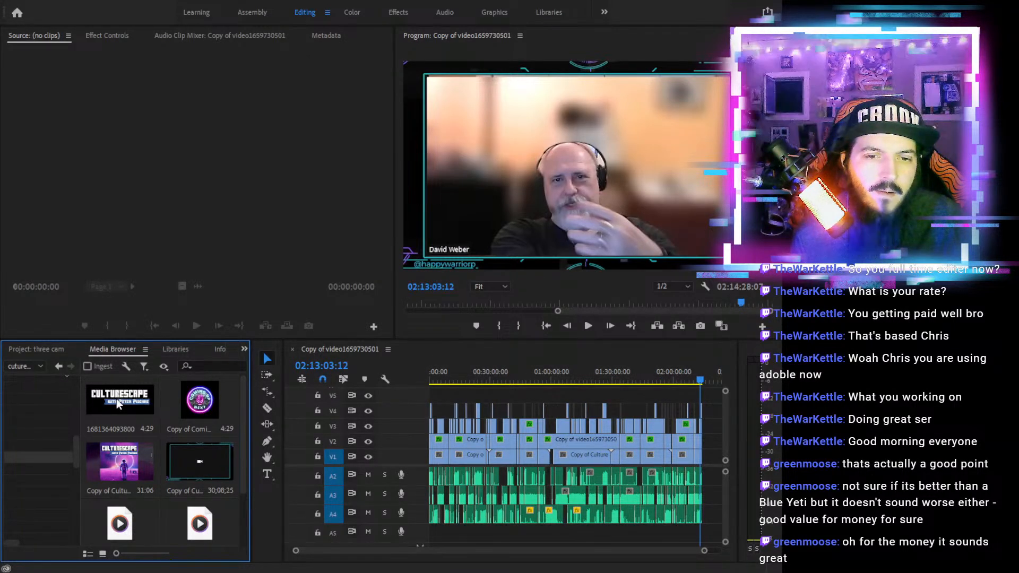
drag(243, 416, 243, 462)
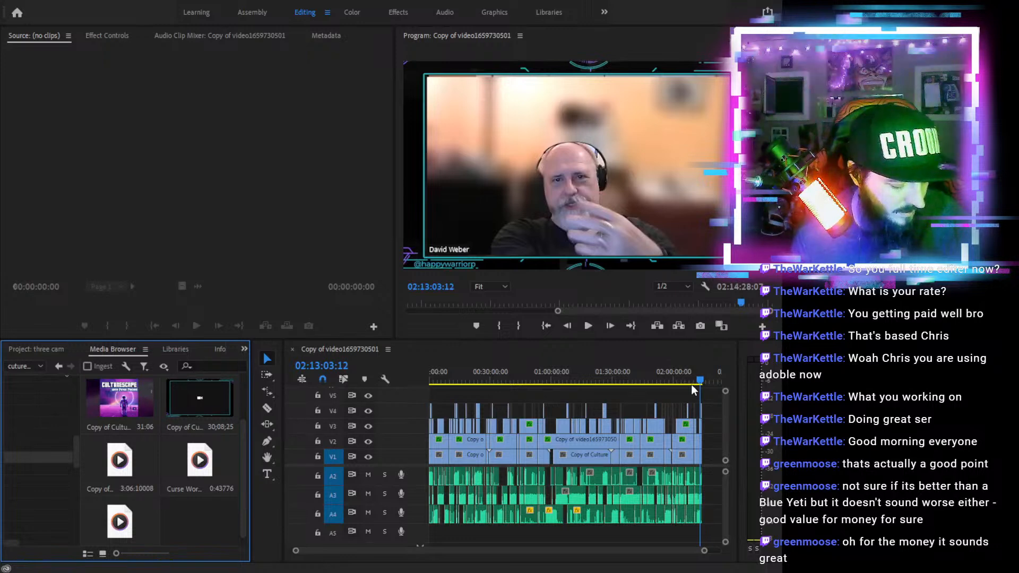
mouse_move(698, 379)
mouse_down()
mouse_move(738, 377)
mouse_move(717, 377)
mouse_up()
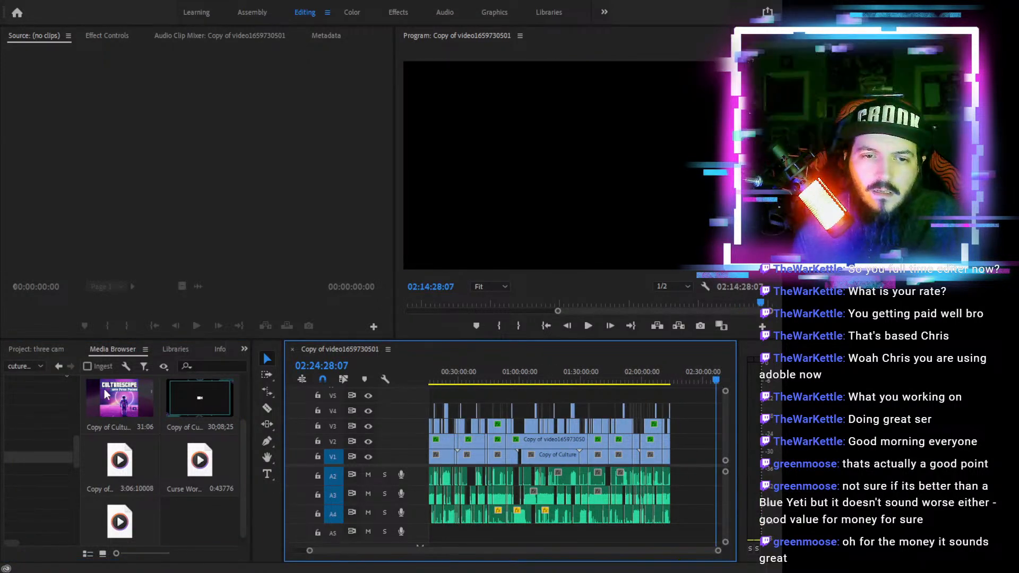
mouse_move(105, 397)
mouse_down()
mouse_move(507, 391)
mouse_move(704, 456)
mouse_move(689, 448)
mouse_up()
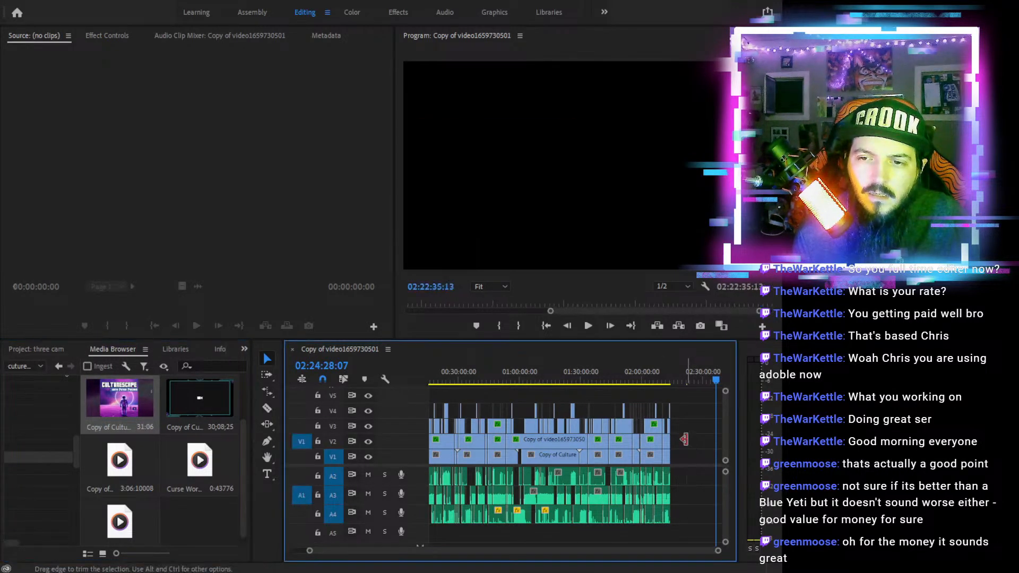
Close the V2 gap between the interview's end and the opening clip so the clip starts at 02:14:28:07
click(684, 379)
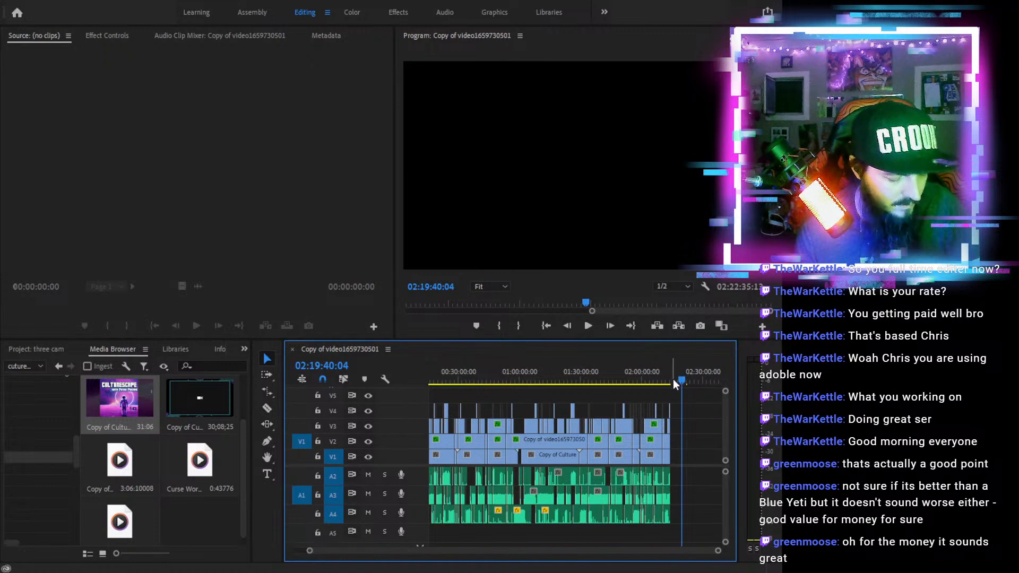
key(equal)
key(equal)
key(equal)
click(507, 443)
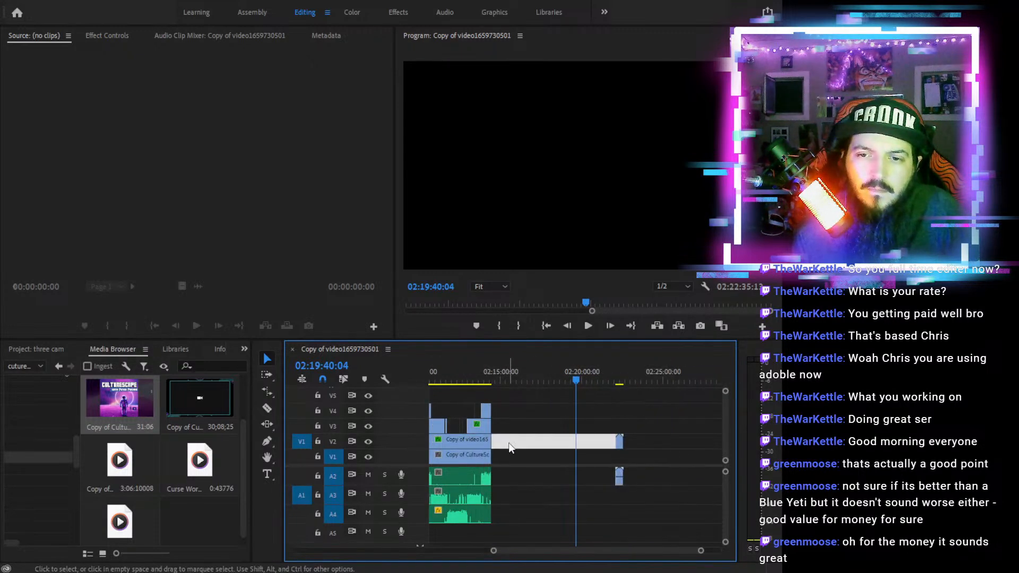
key(Delete)
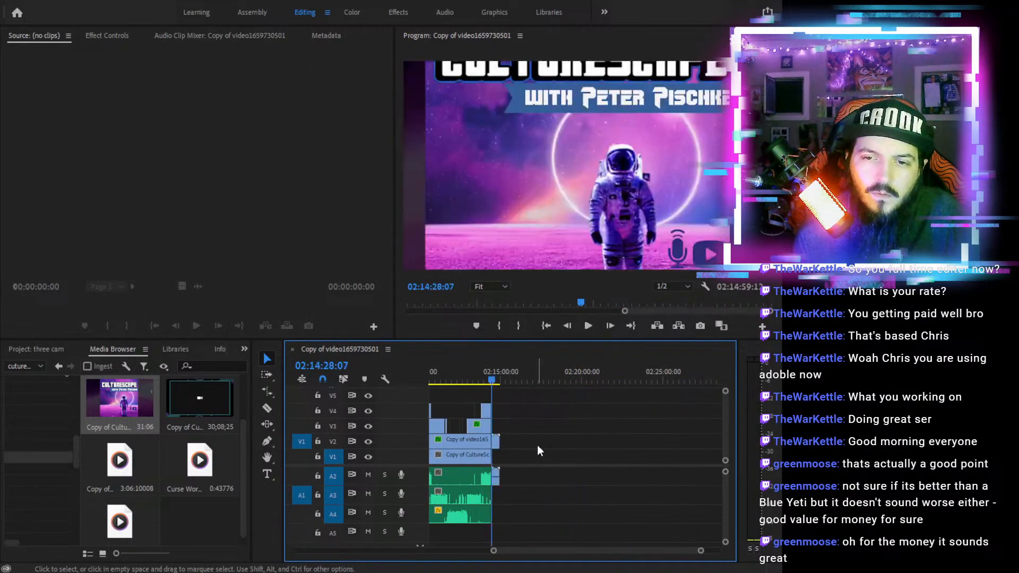
Scale the CultureScape opening clip on V2 down to fit the program frame
click(496, 443)
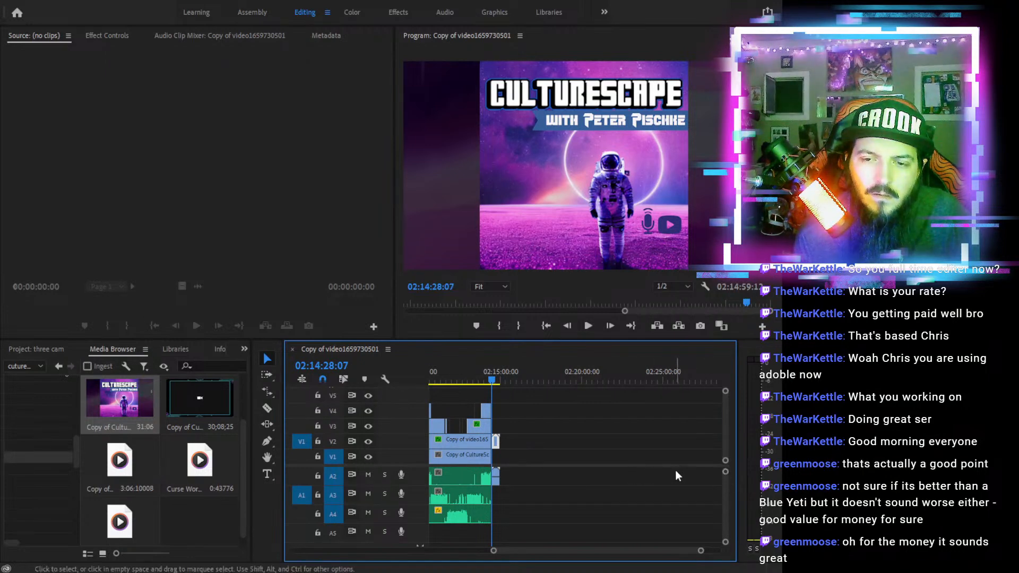
key(equal)
key(equal)
key(equal)
key(equal)
key(equal)
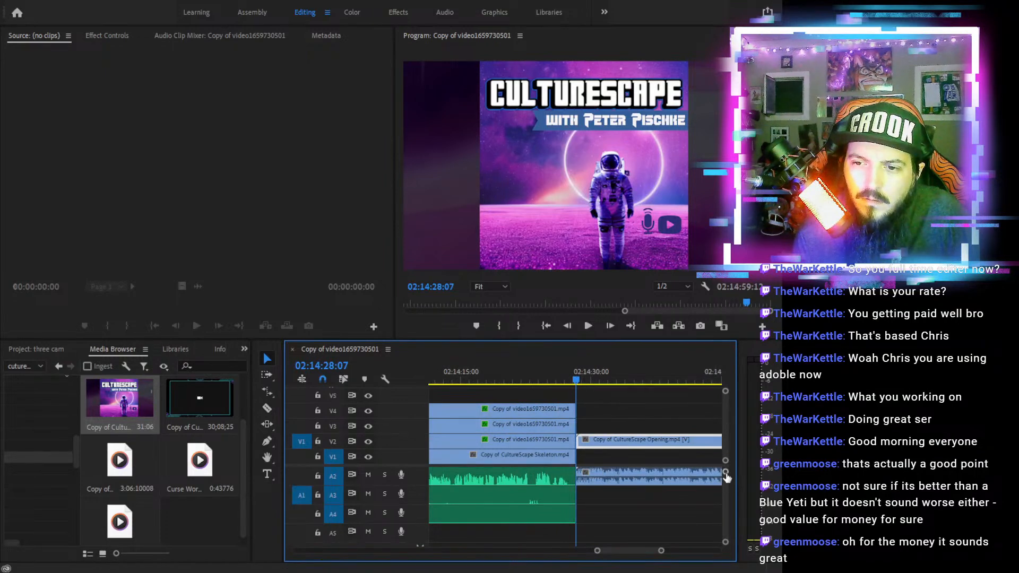
Lower the volume of the CultureScape opening clip's audio on A2 and play it back from its start
drag(725, 471, 725, 476)
click(655, 505)
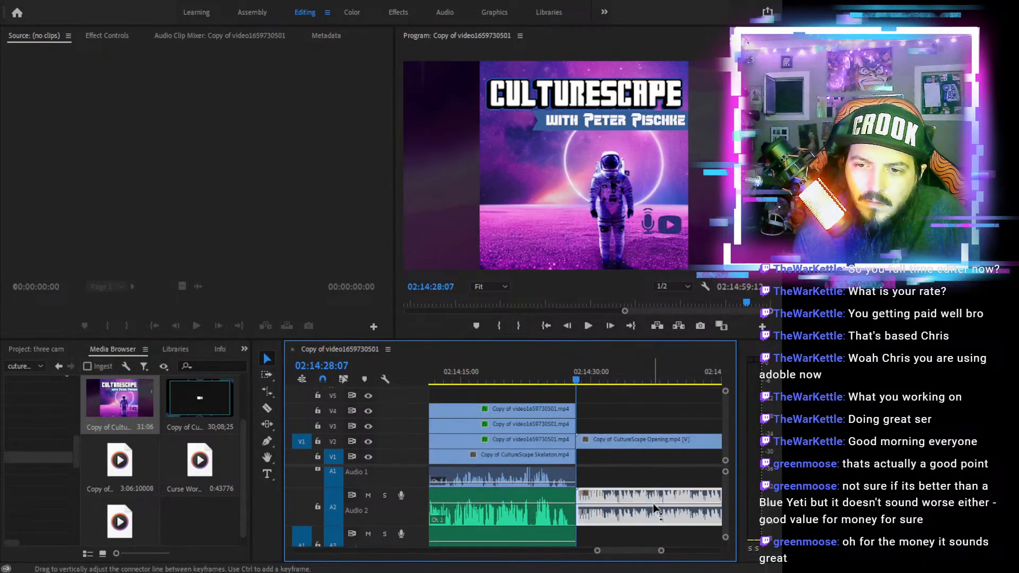
drag(654, 503, 654, 509)
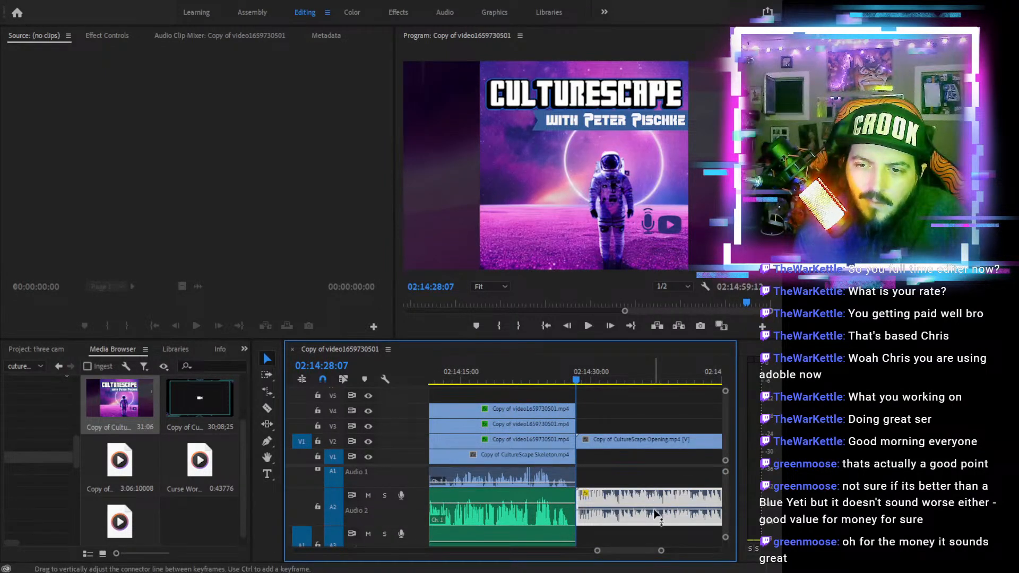
click(590, 325)
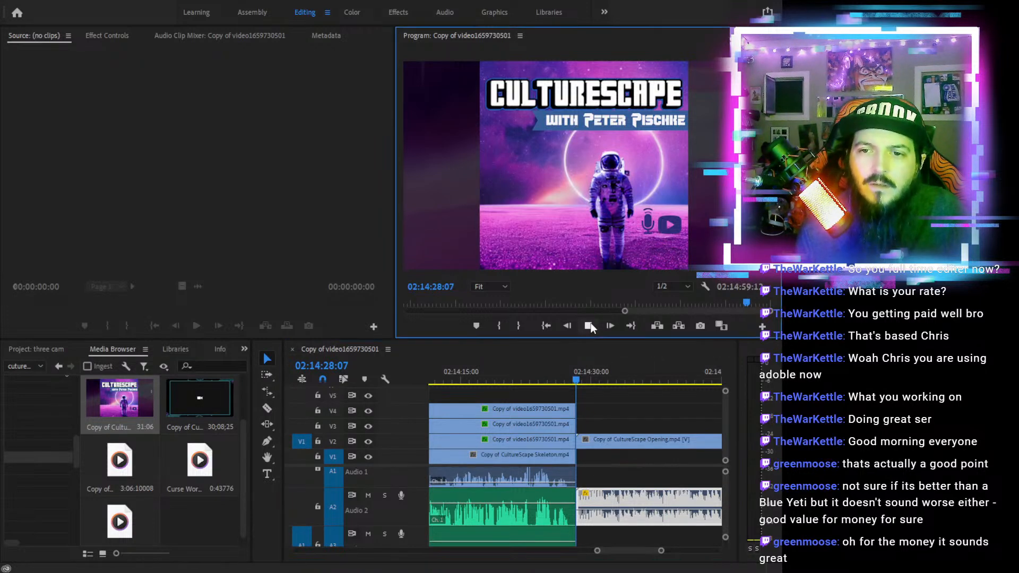
click(639, 510)
drag(640, 511, 640, 512)
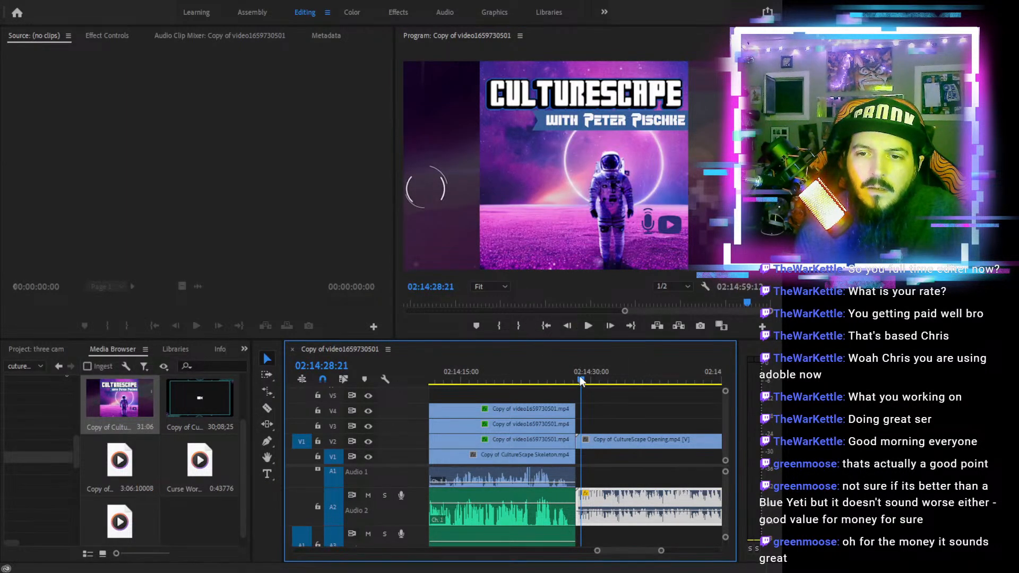
click(575, 378)
click(588, 326)
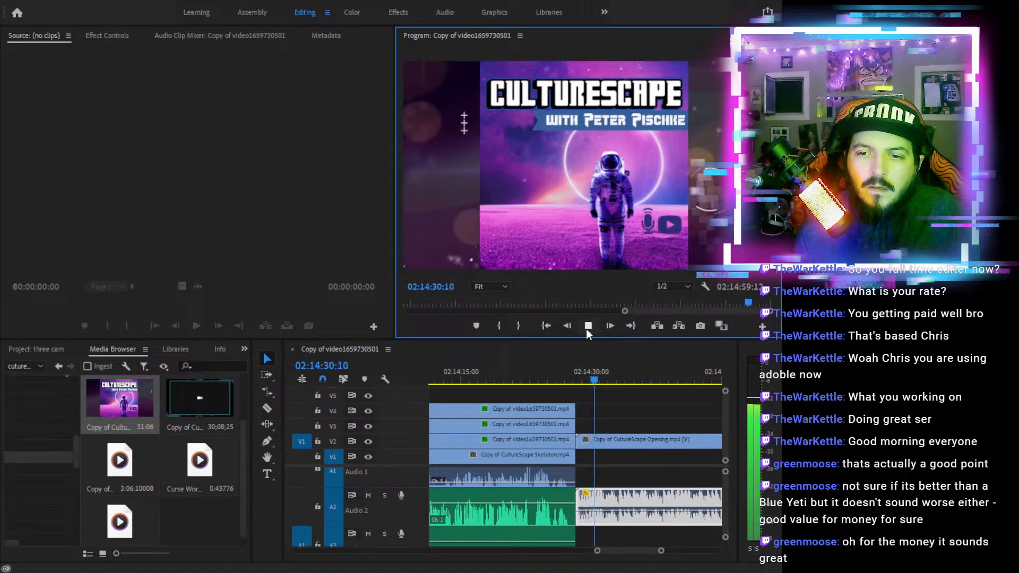
click(588, 326)
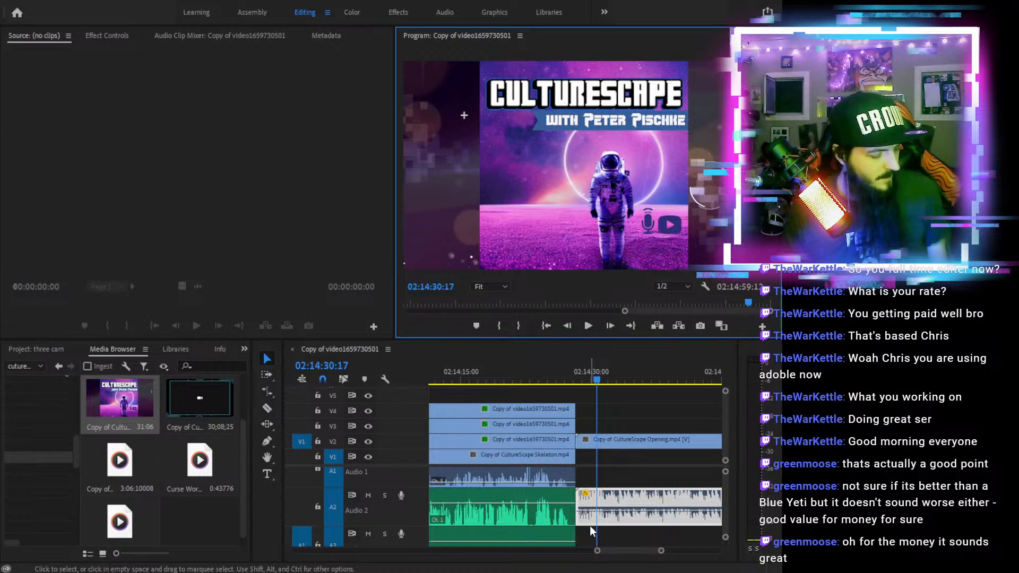
Split the opening clip's audio at 02:14:30:17, move its first piece to A3 under the interview's ending, and close the gap left on A2
key(c)
click(597, 496)
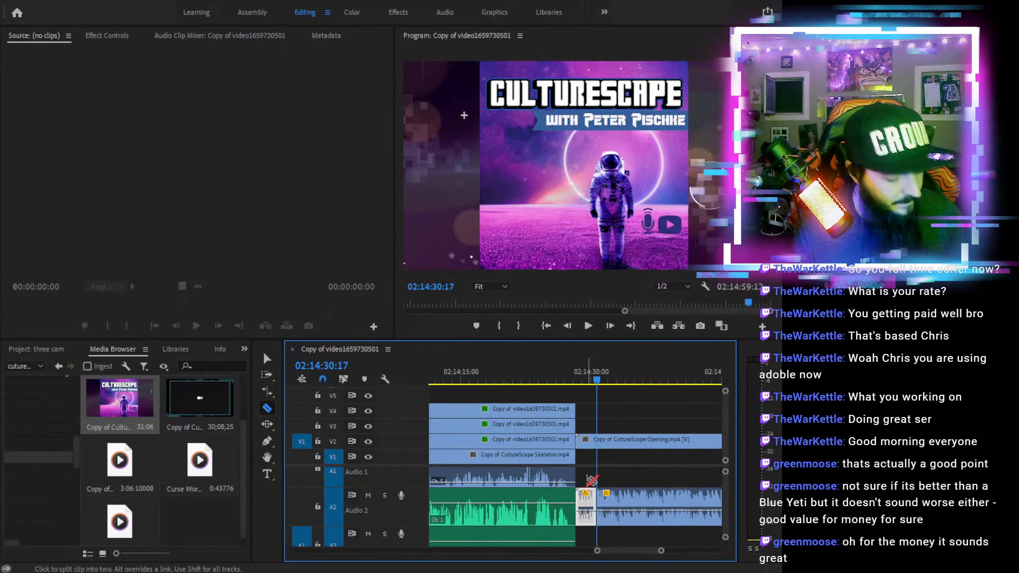
key(v)
scroll(604, 520, up, 1)
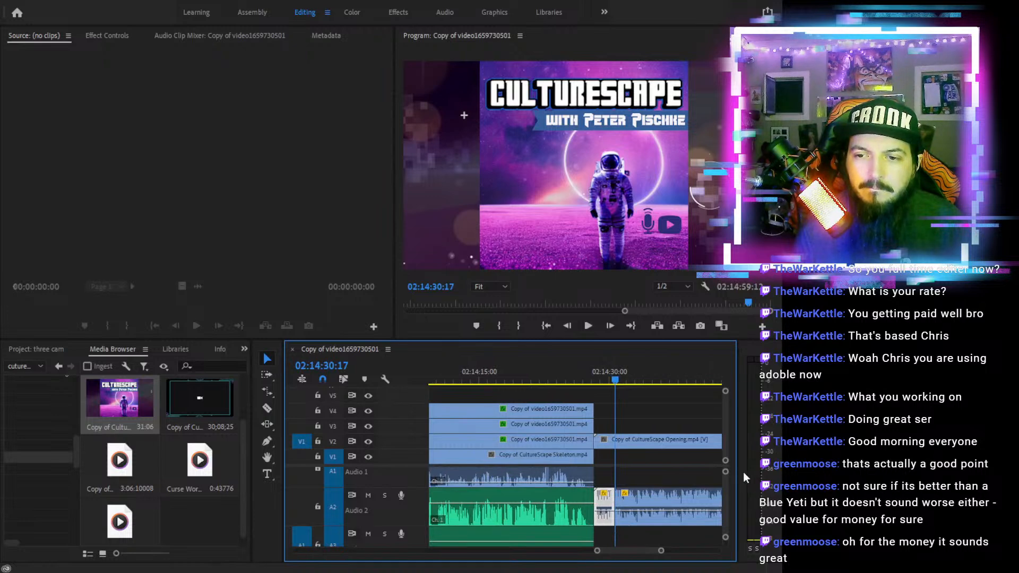
drag(727, 473, 723, 458)
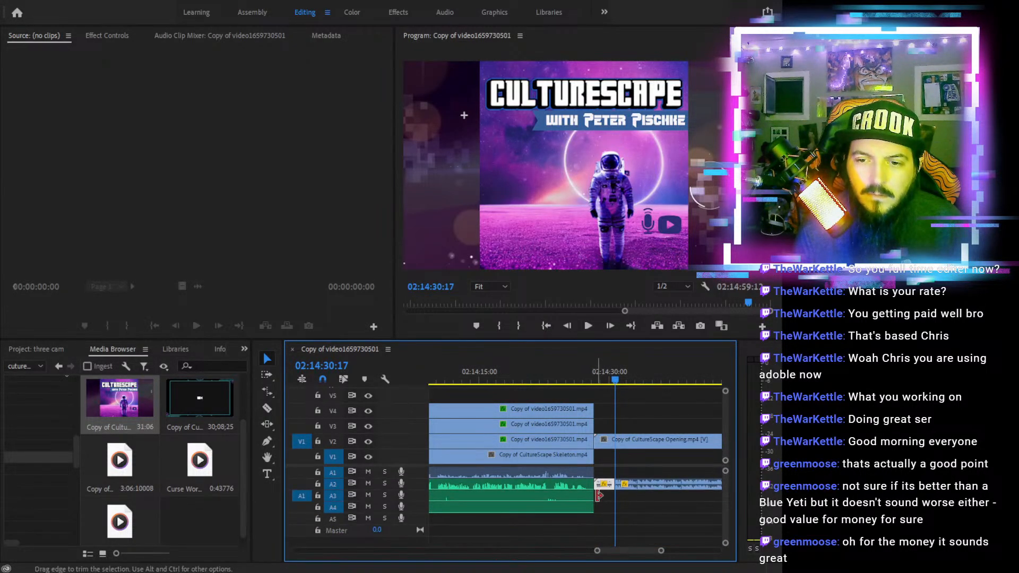
mouse_move(590, 497)
mouse_down()
mouse_move(556, 498)
mouse_move(569, 509)
mouse_move(555, 510)
mouse_move(583, 498)
mouse_up()
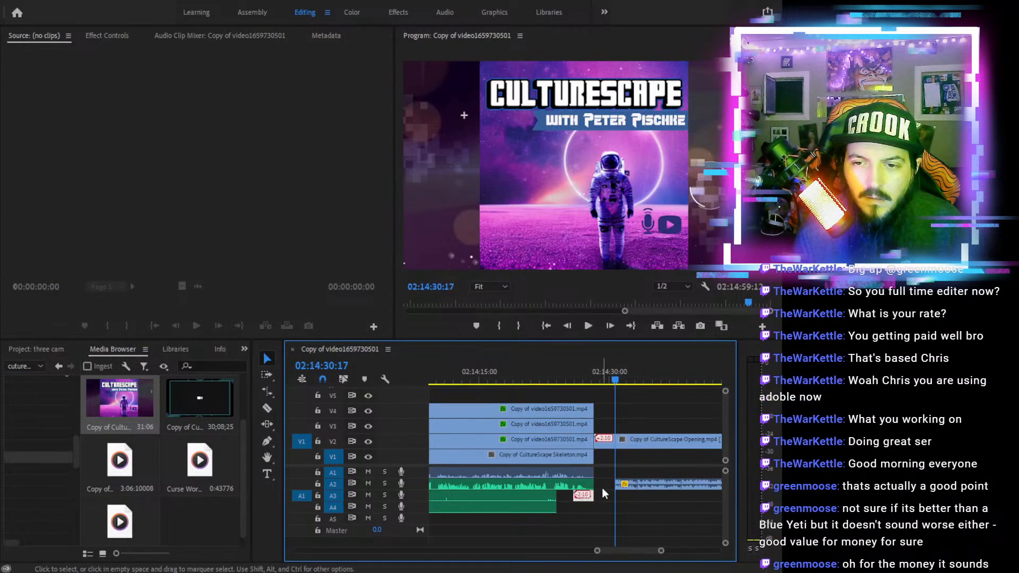
key(Delete)
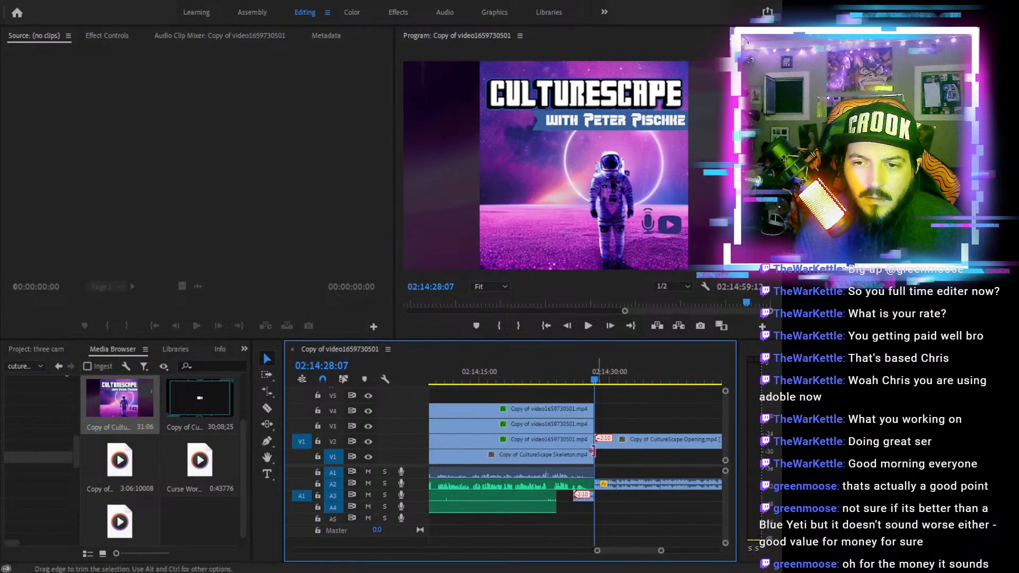
Move the CultureScape opening video to V4 and add a Cross Dissolve at its start, where the interview ends
click(580, 377)
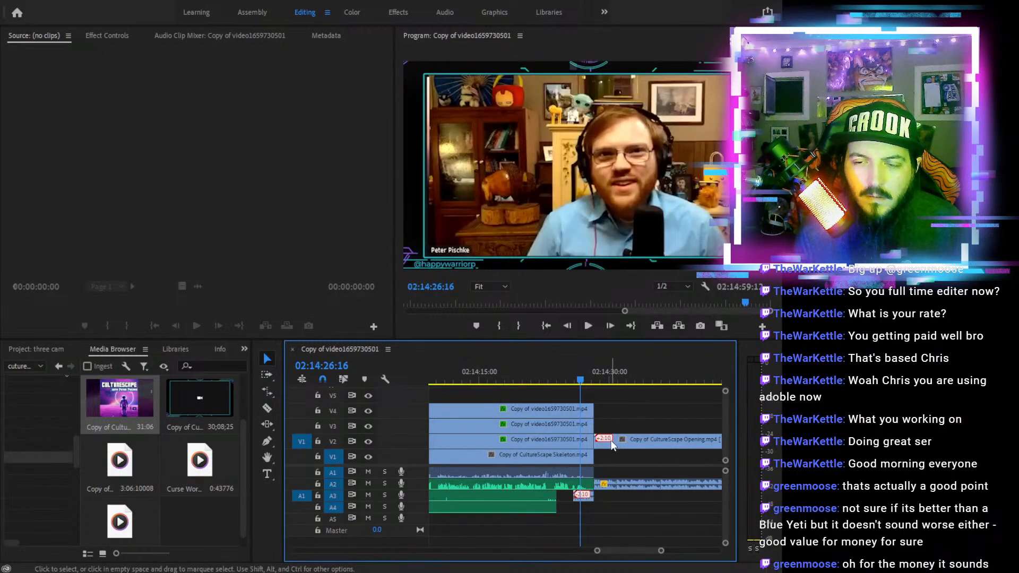
drag(610, 440, 609, 414)
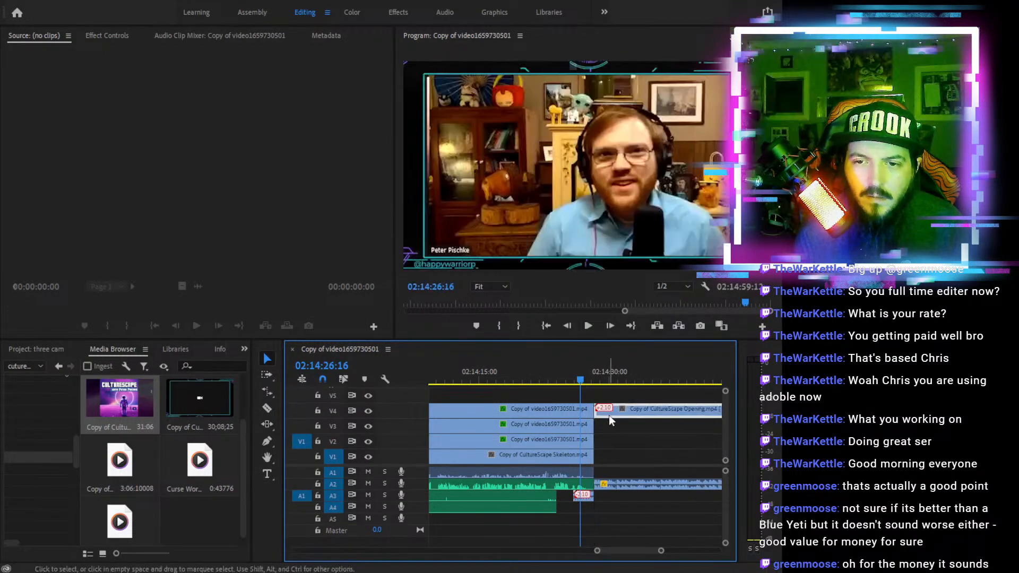
click(596, 426)
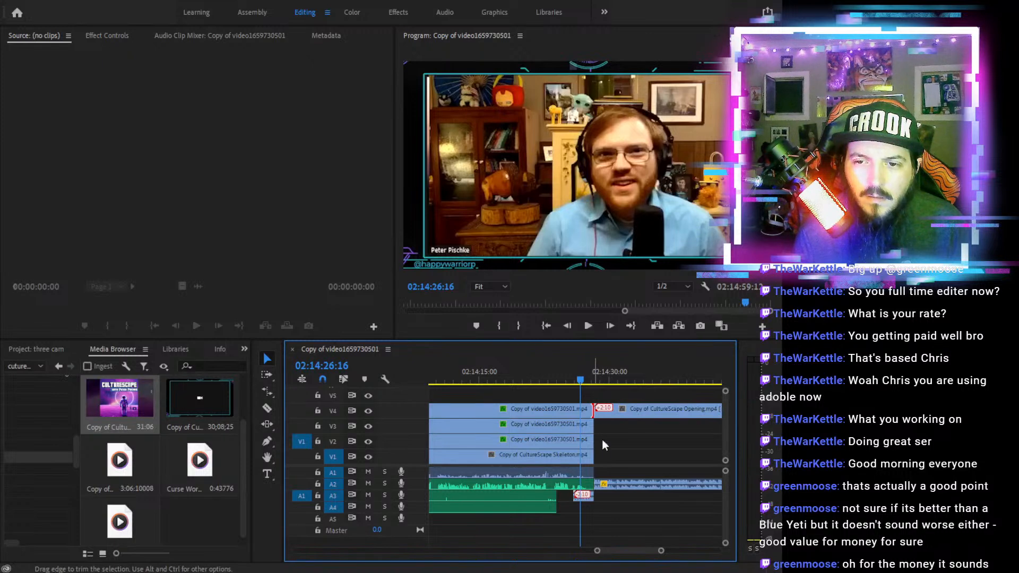
key(ctrl+d)
Play the interview's ending from 02:14:25:12 into the opening clip, replaying from 02:14:26:23, to review the dissolve and overlapping audio
click(570, 375)
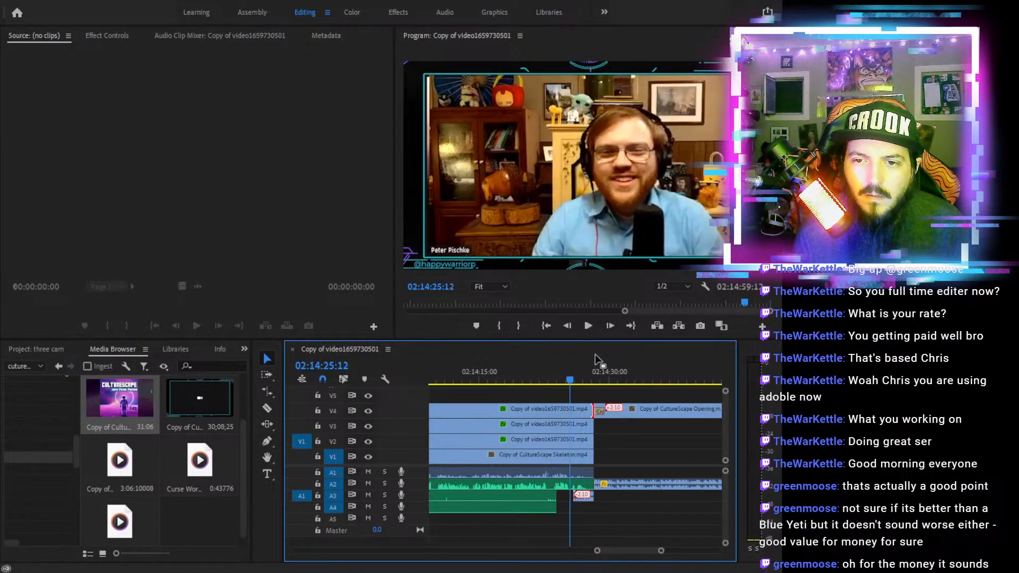
click(588, 328)
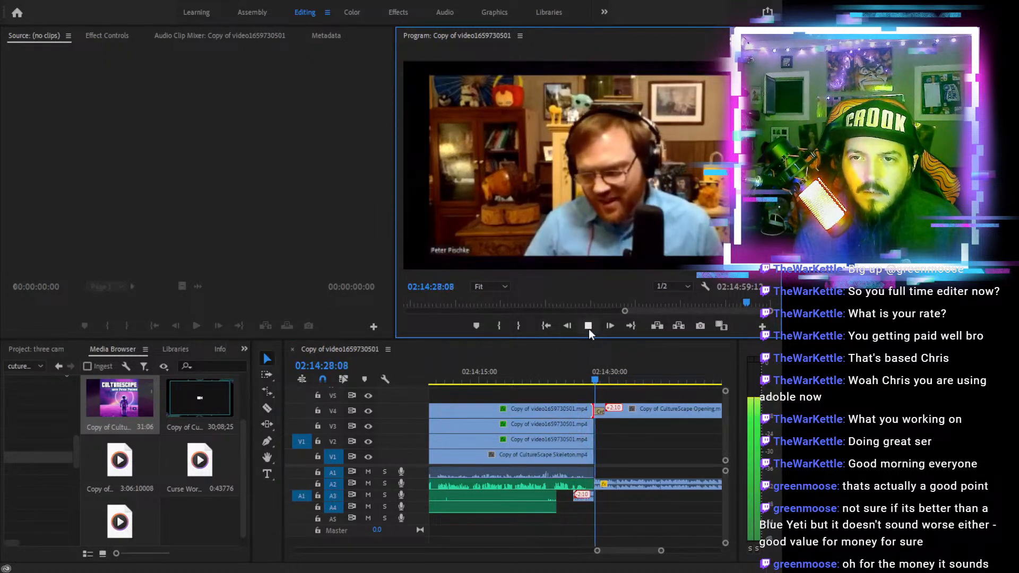
click(589, 328)
click(587, 378)
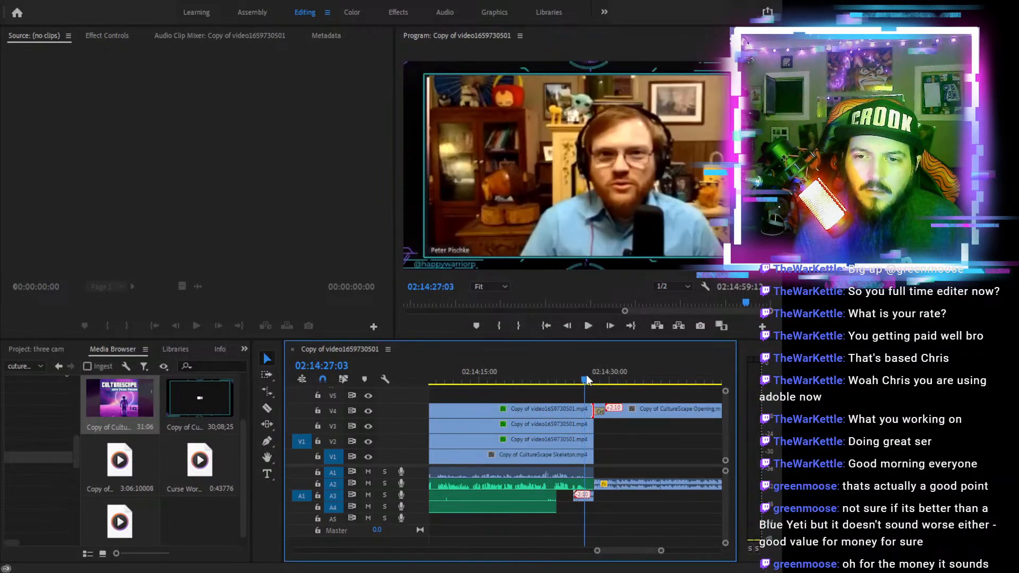
click(583, 376)
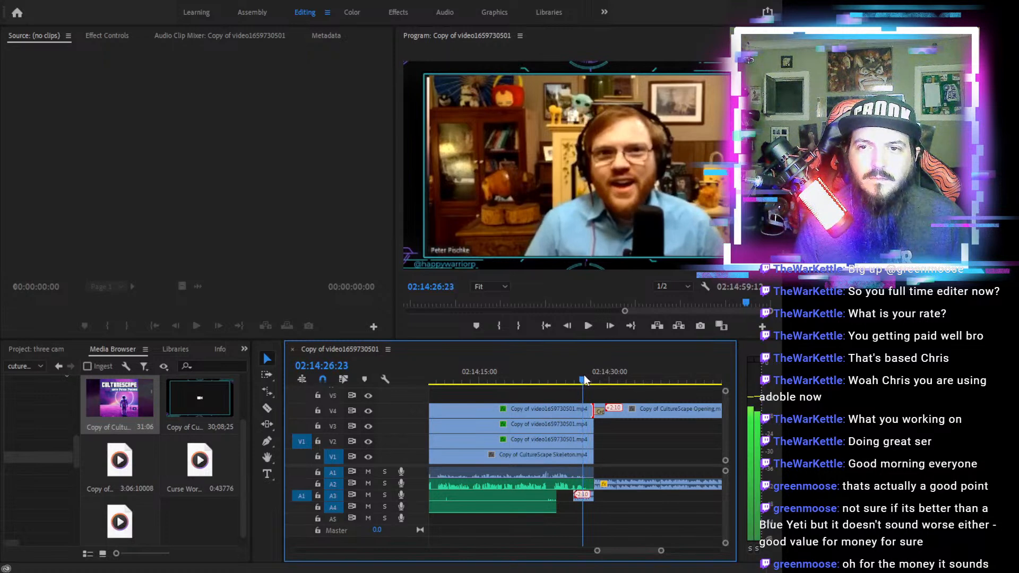
click(594, 325)
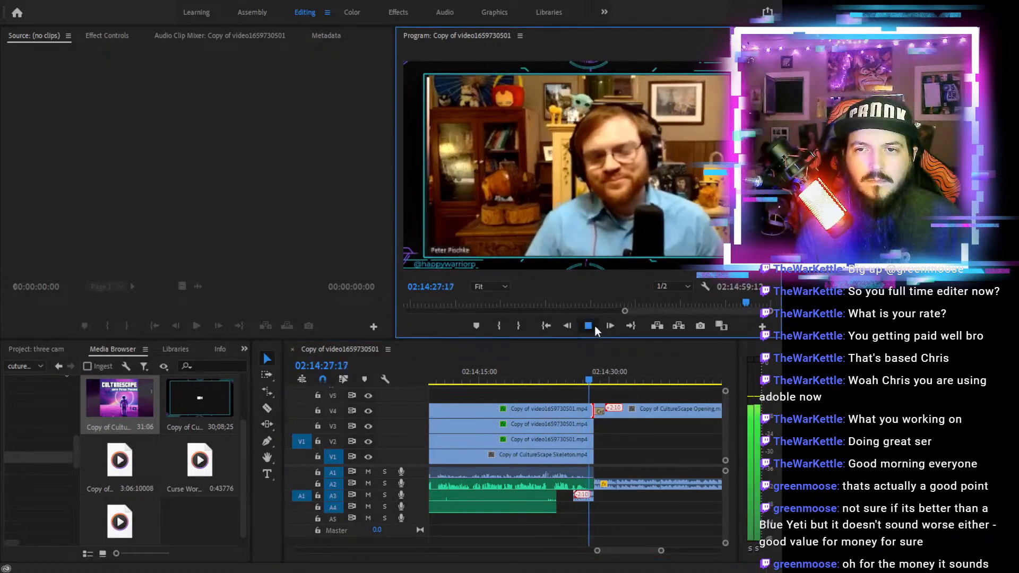
click(594, 325)
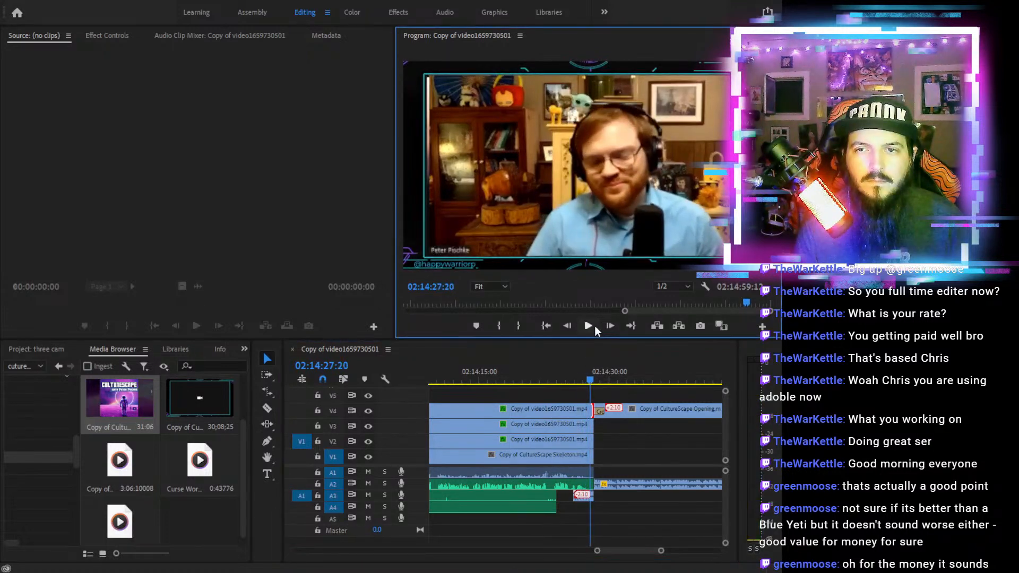
Keyframe the volume of the opening audio piece on A3 to fade in from the lowest level at its start
key(=)
key(=)
key(=)
click(590, 381)
key(=)
key(=)
key(=)
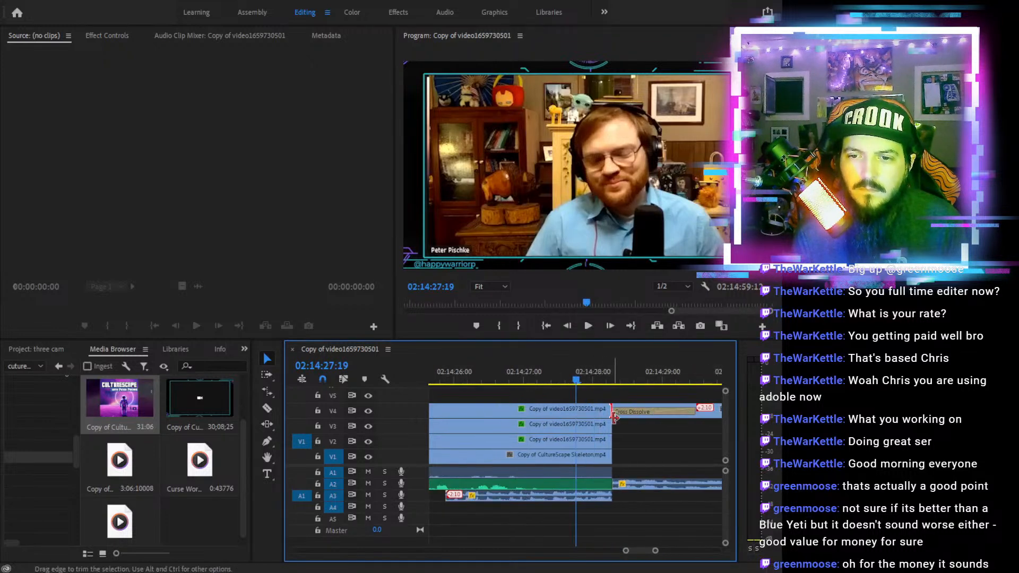
key(=)
drag(460, 371, 454, 371)
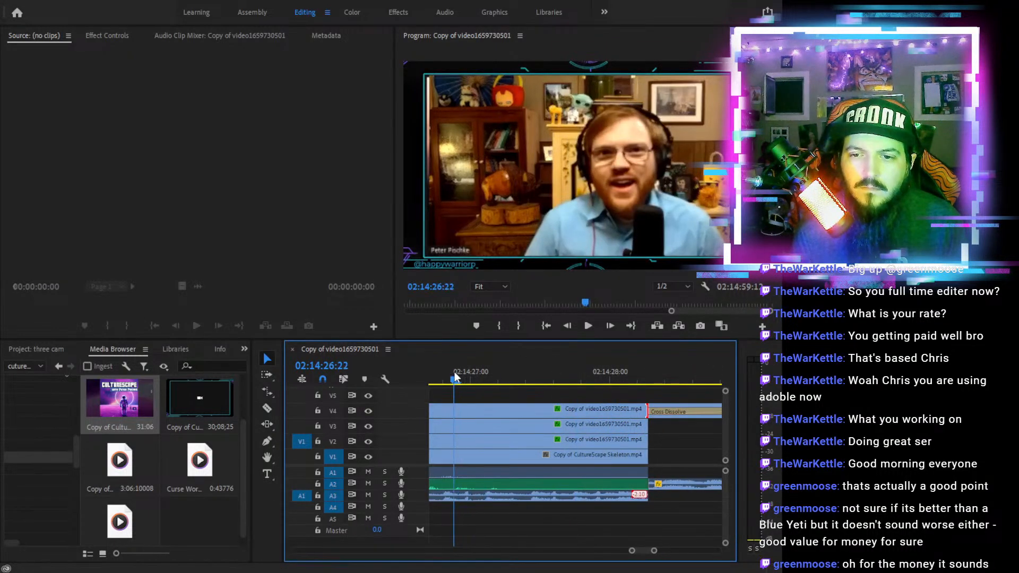
drag(725, 474, 725, 477)
scroll(725, 483, down, 3)
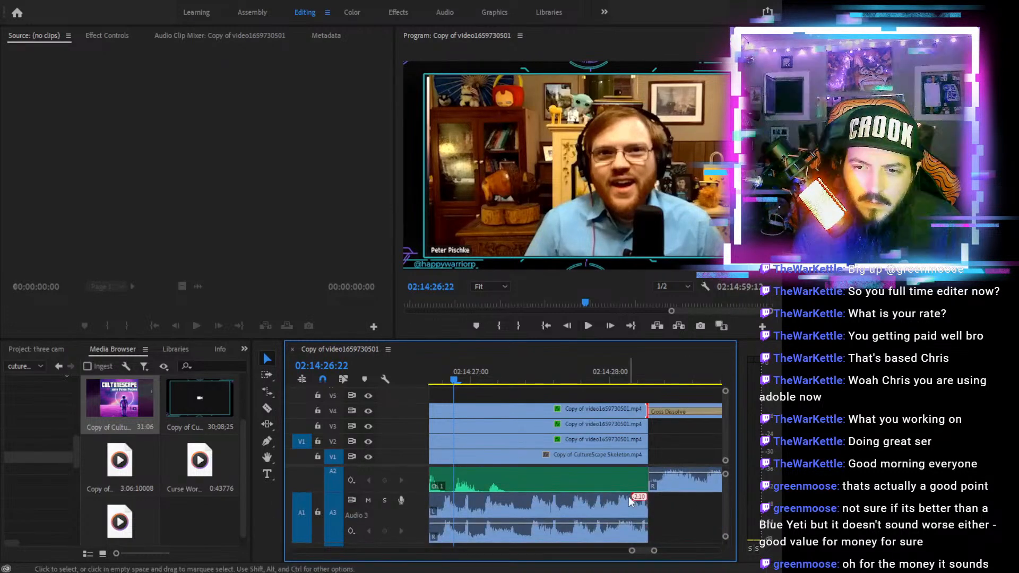
click(587, 524)
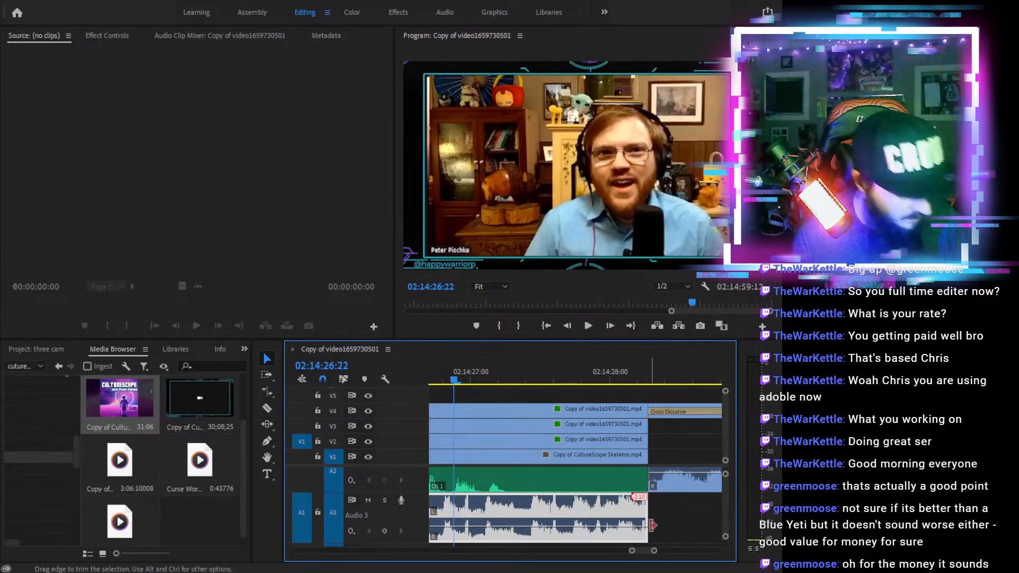
key(p)
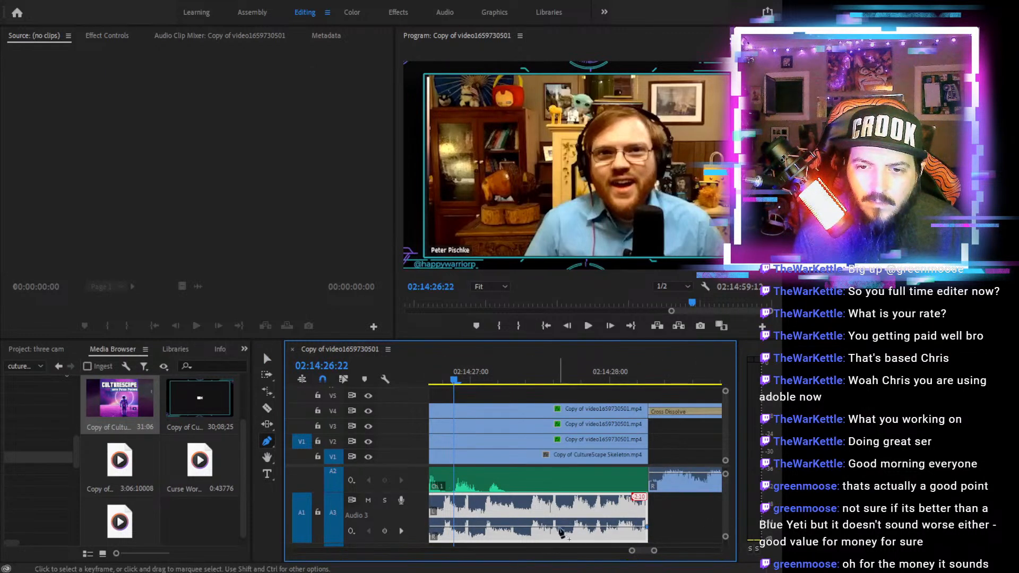
drag(456, 378, 493, 378)
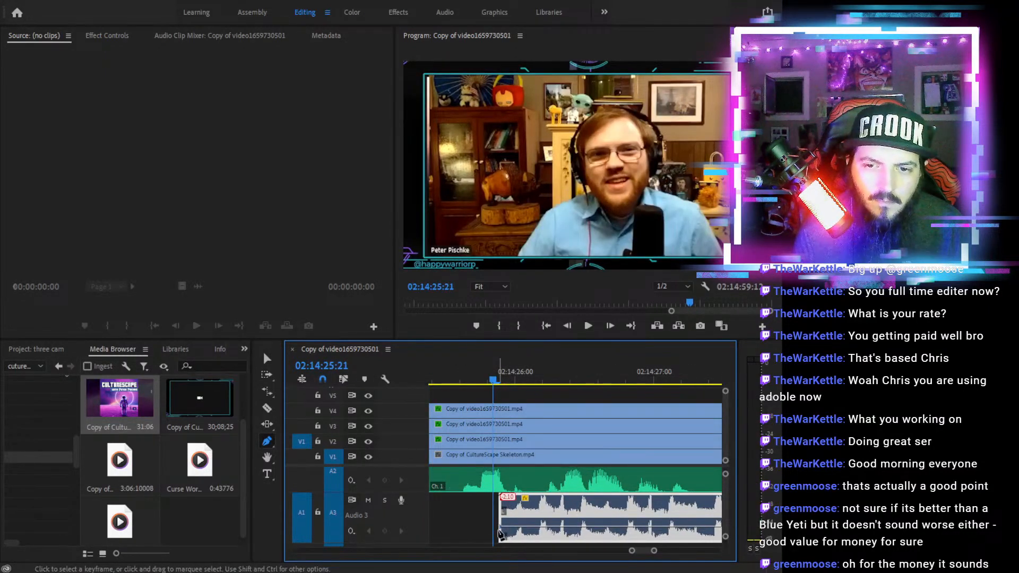
key(v)
drag(500, 527, 499, 552)
key(space)
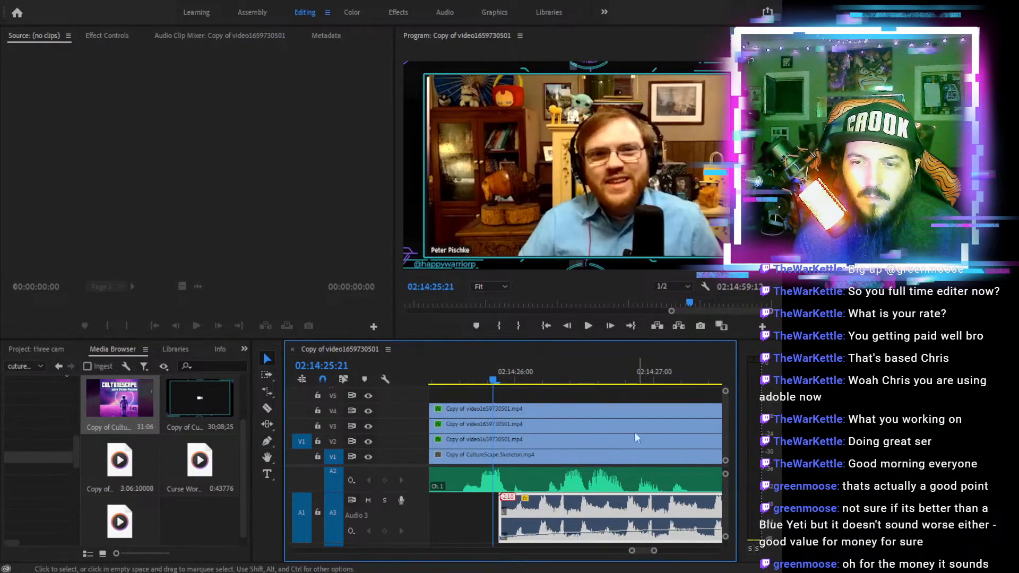
Play back the interview's last seconds, replaying from 02:14:25:15, to check the opening audio's fade-in under the speaker
drag(751, 383, 467, 378)
click(587, 326)
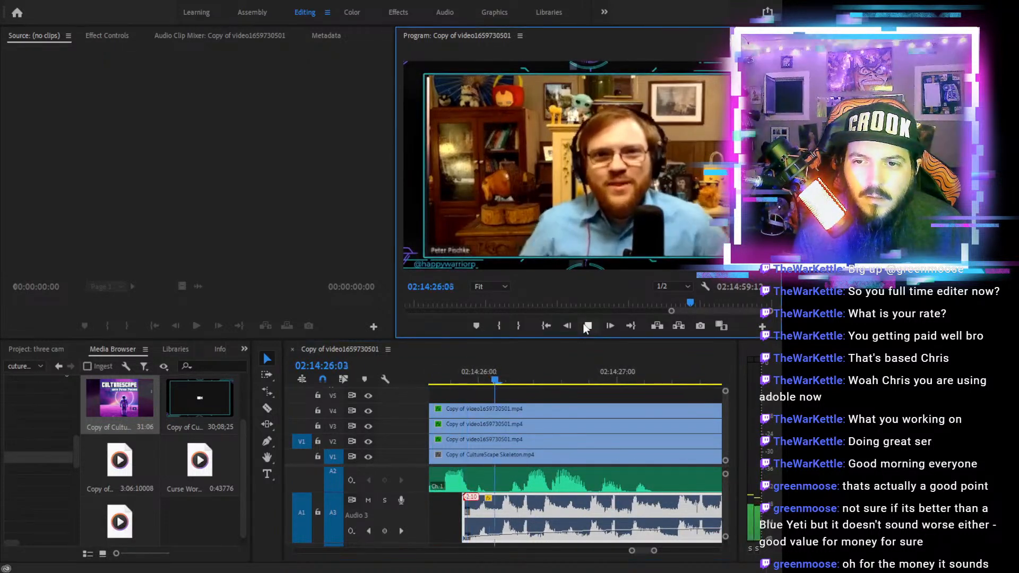
click(587, 326)
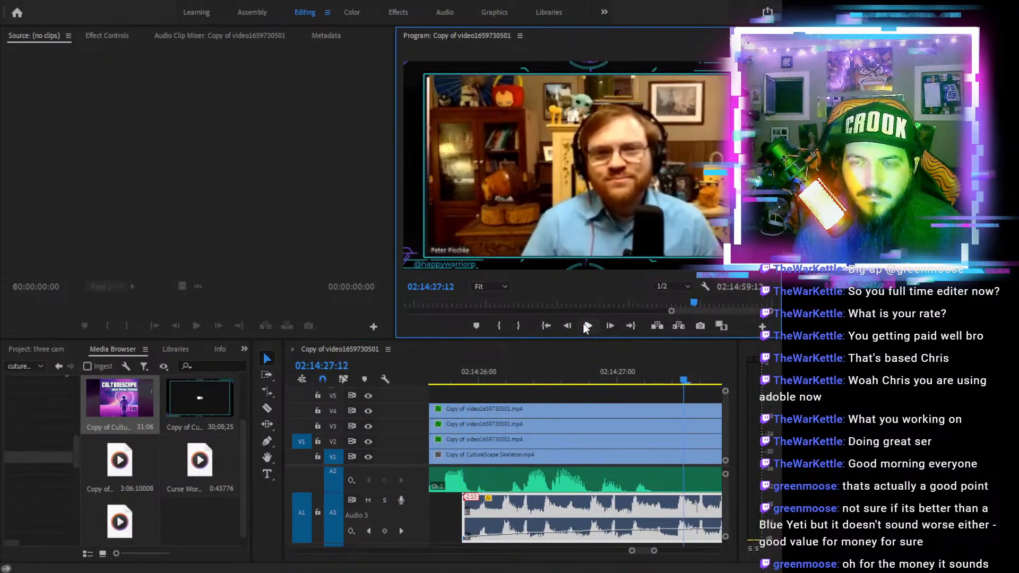
click(587, 325)
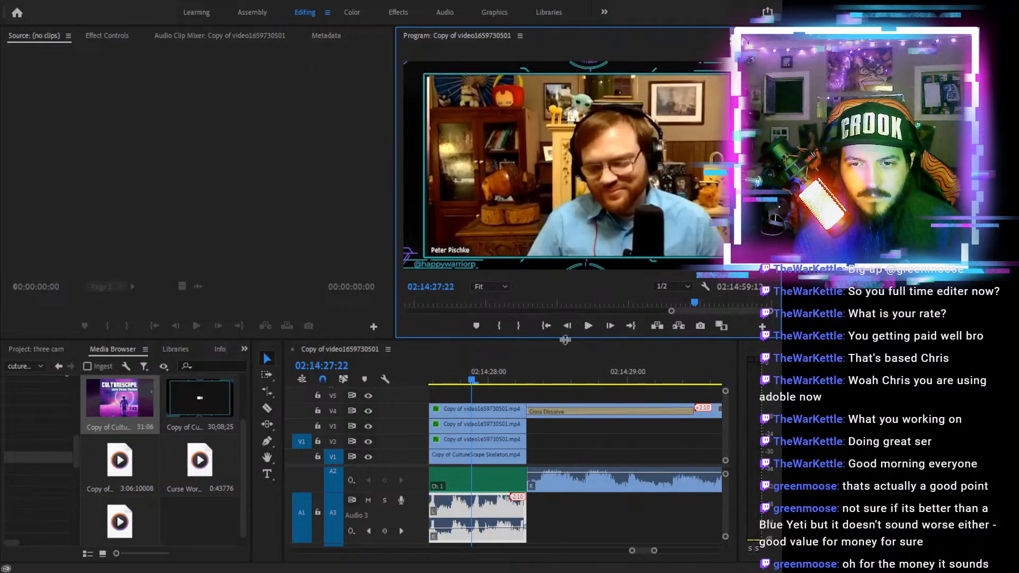
drag(495, 369, 462, 378)
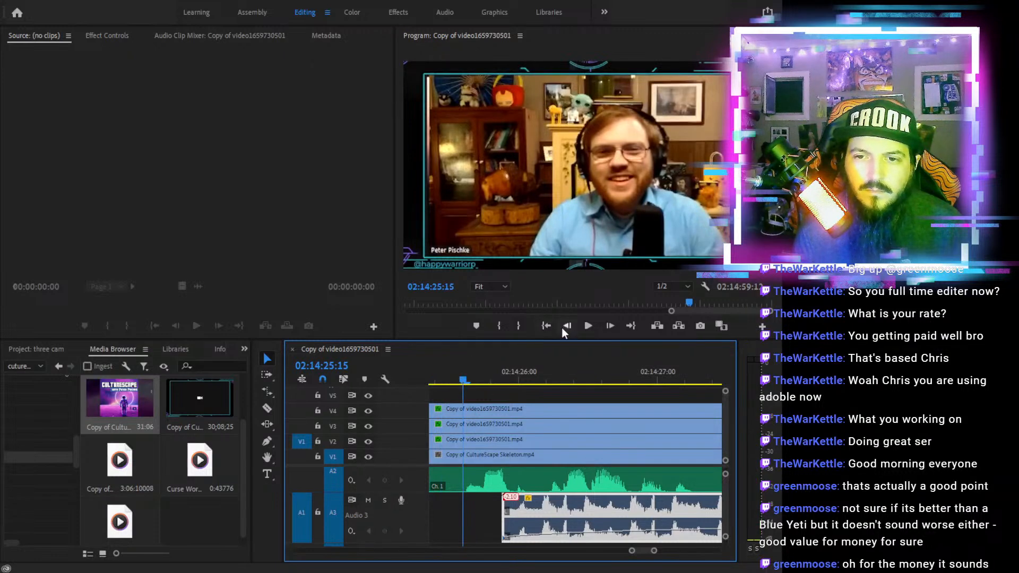
click(587, 326)
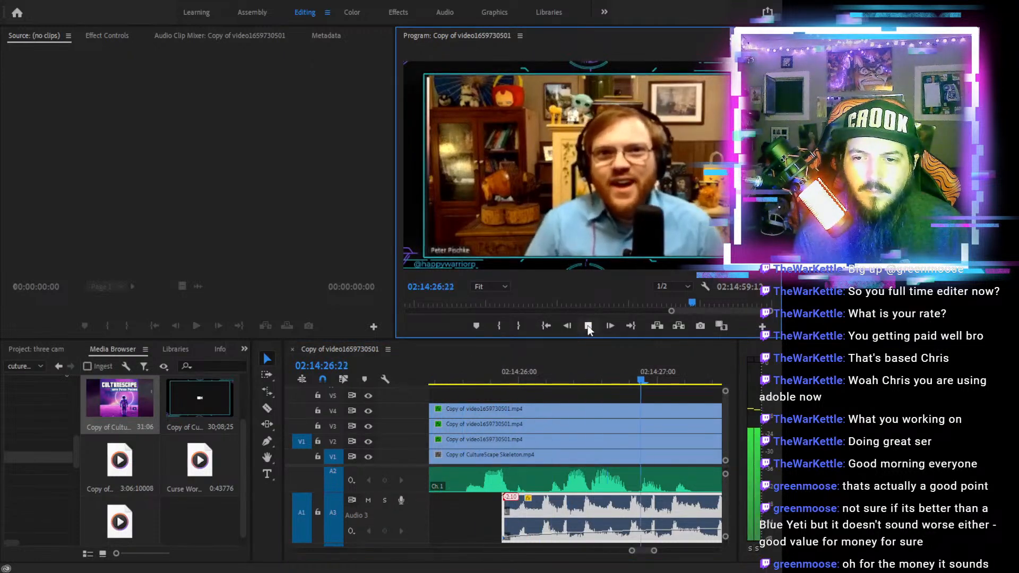
click(588, 326)
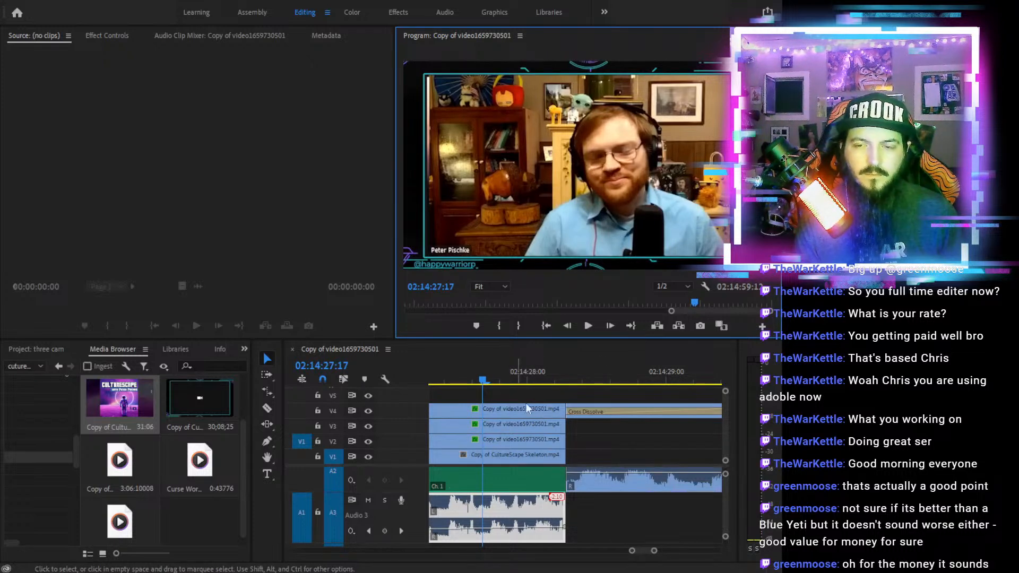
mouse_move(726, 474)
mouse_down()
mouse_move(726, 485)
mouse_move(724, 467)
mouse_up()
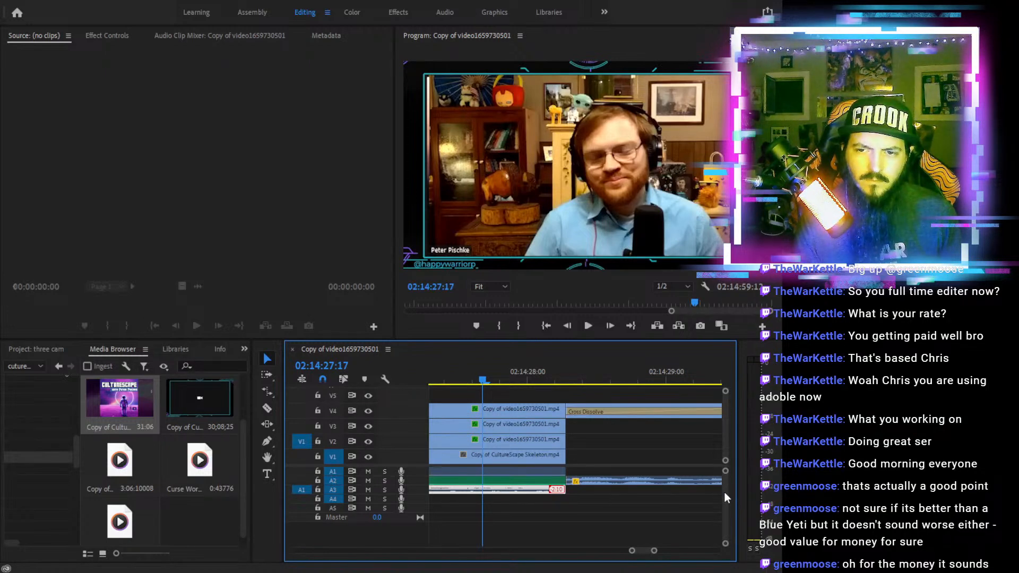
mouse_move(724, 472)
mouse_down()
mouse_move(725, 494)
mouse_move(724, 461)
mouse_up()
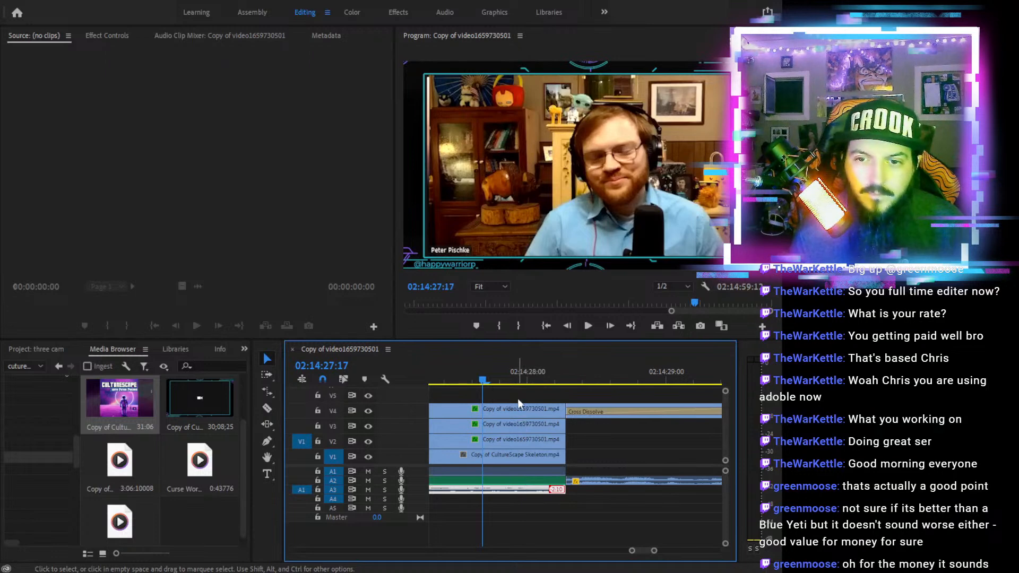
Trim the ends of the interview's video and audio clips back to 02:14:27:17 and move the opening audio piece on A3 to end there
drag(515, 394, 524, 482)
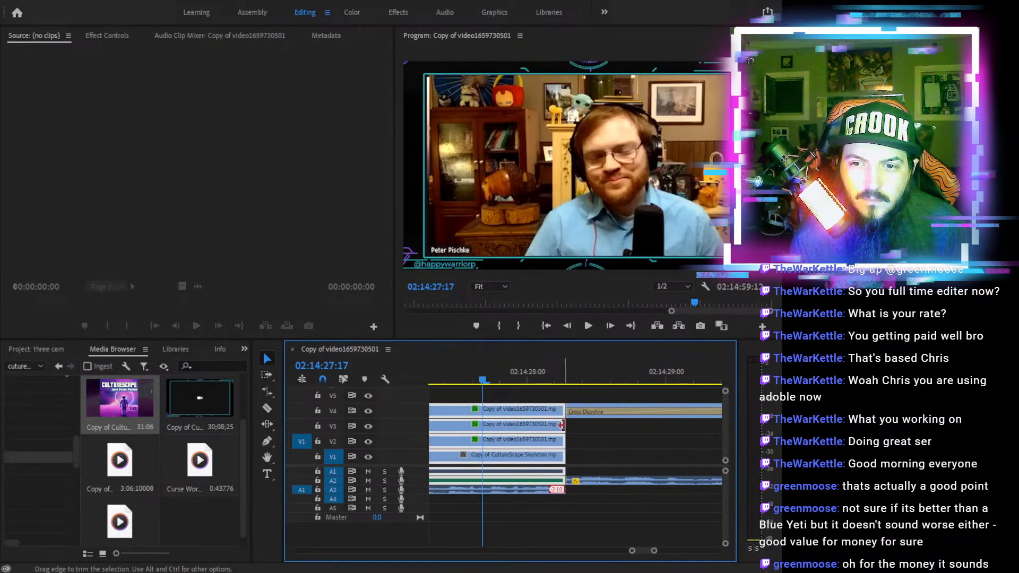
drag(549, 425, 482, 424)
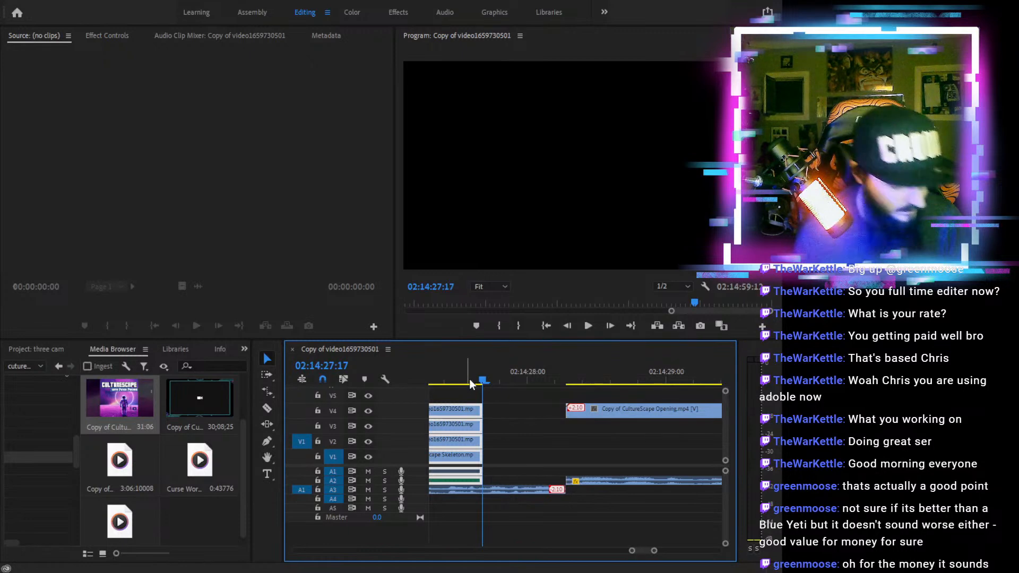
key(minus)
key(minus)
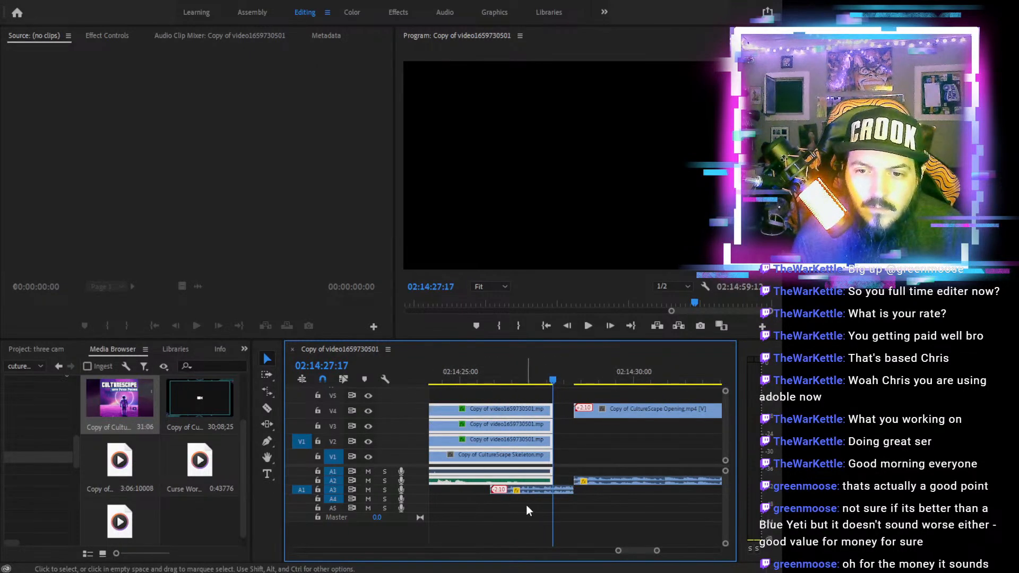
click(526, 505)
drag(533, 489, 512, 489)
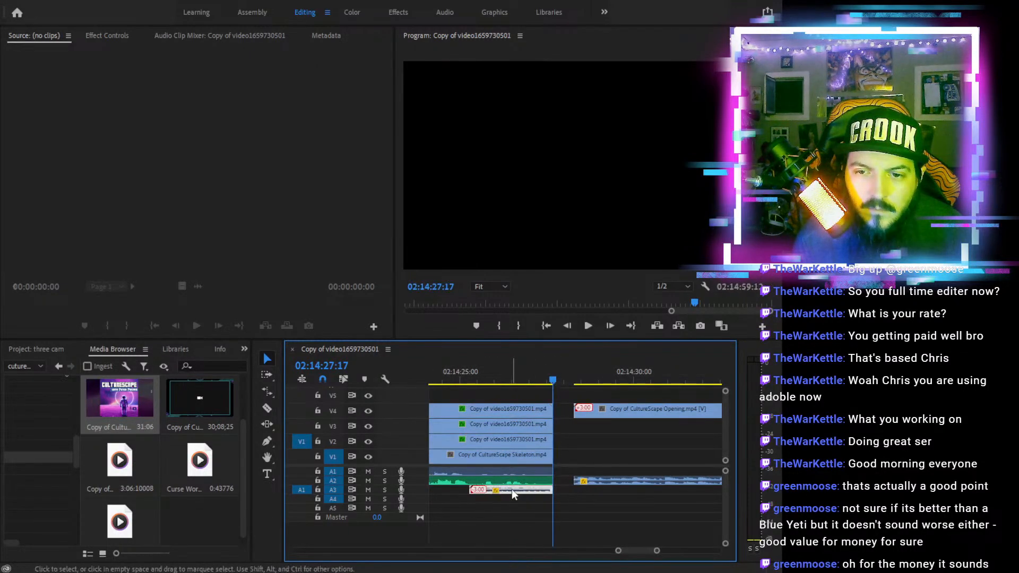
Play the trimmed interview ending and enlarge the audio tracks to examine the waveforms around the speaker's last words
click(452, 370)
click(588, 326)
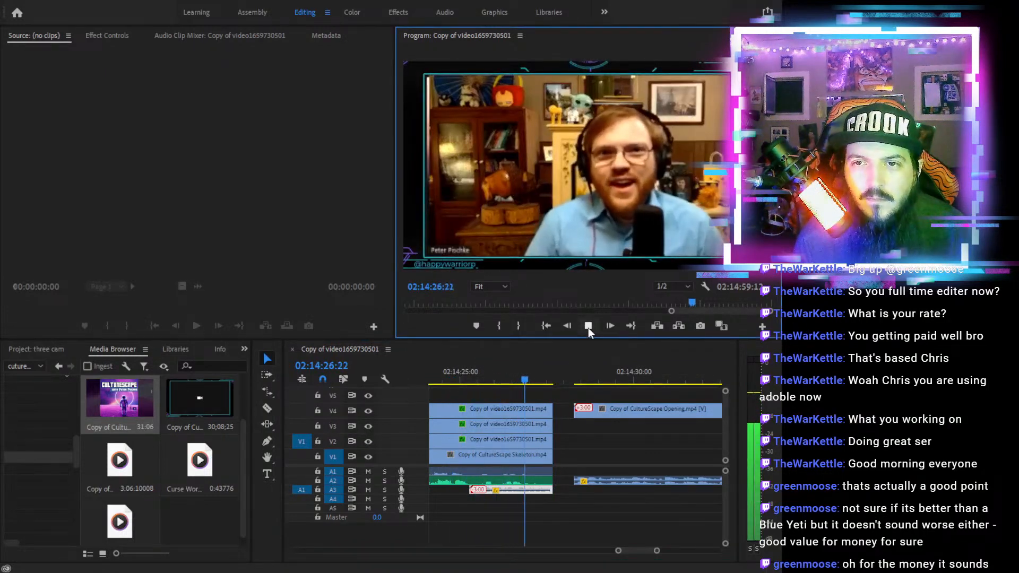
click(536, 366)
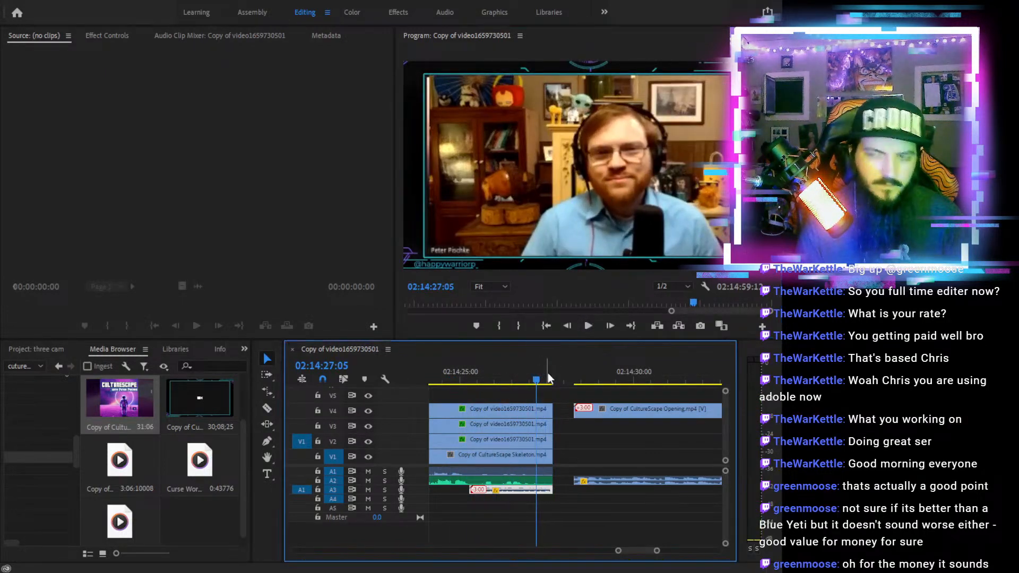
key(equal)
key(equal)
key(equal)
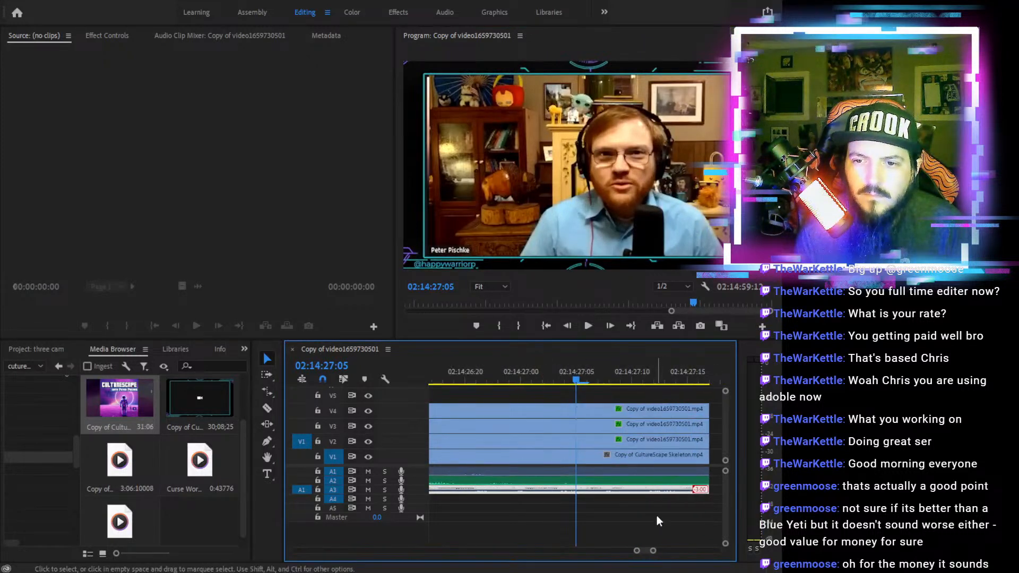
drag(724, 470, 706, 499)
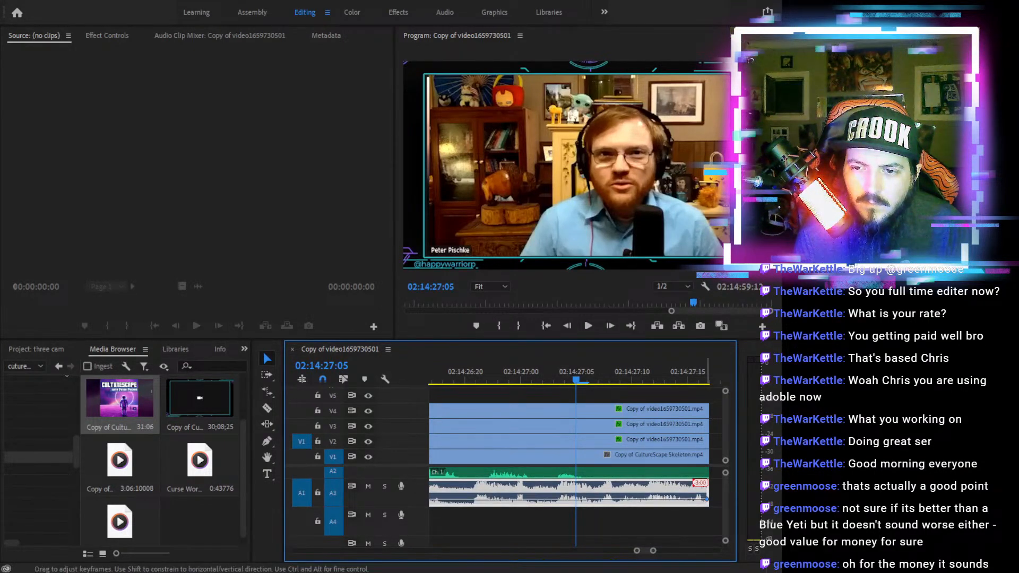
drag(579, 380, 499, 380)
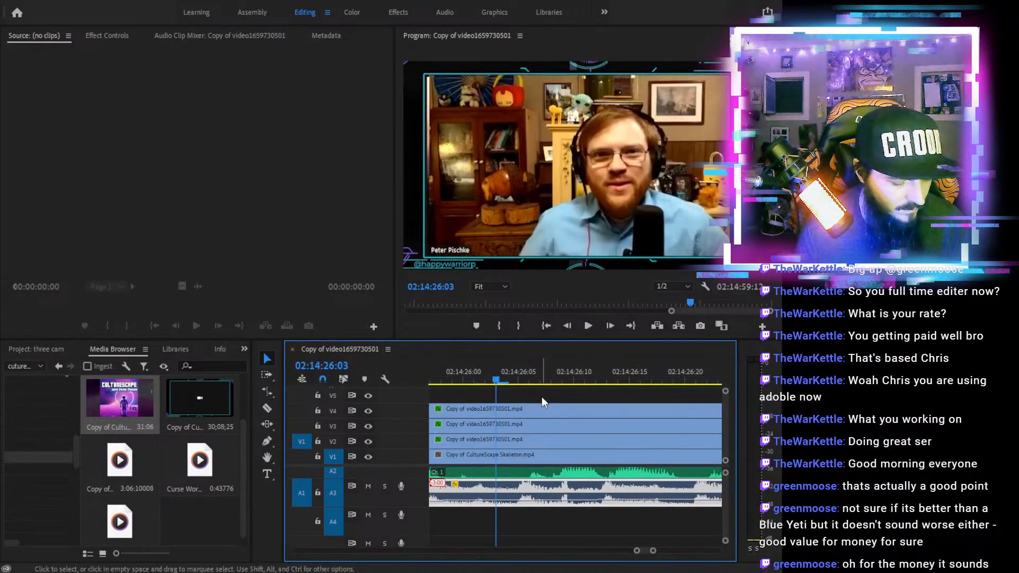
Play from 02:14:25:02 through the gap before the opening clip to check the opening audio under the speaker
key(minus)
key(minus)
key(minus)
click(531, 371)
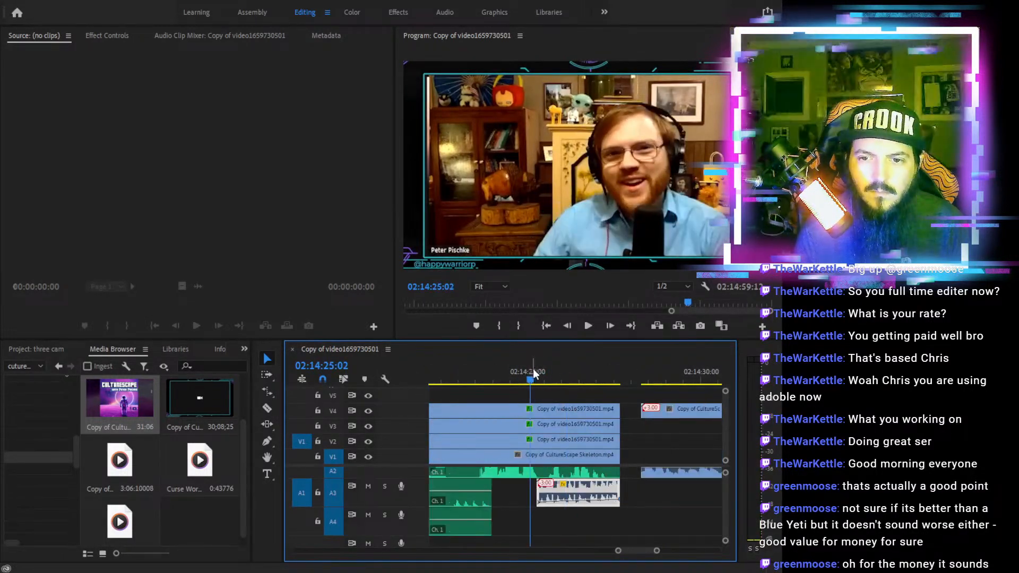
click(515, 488)
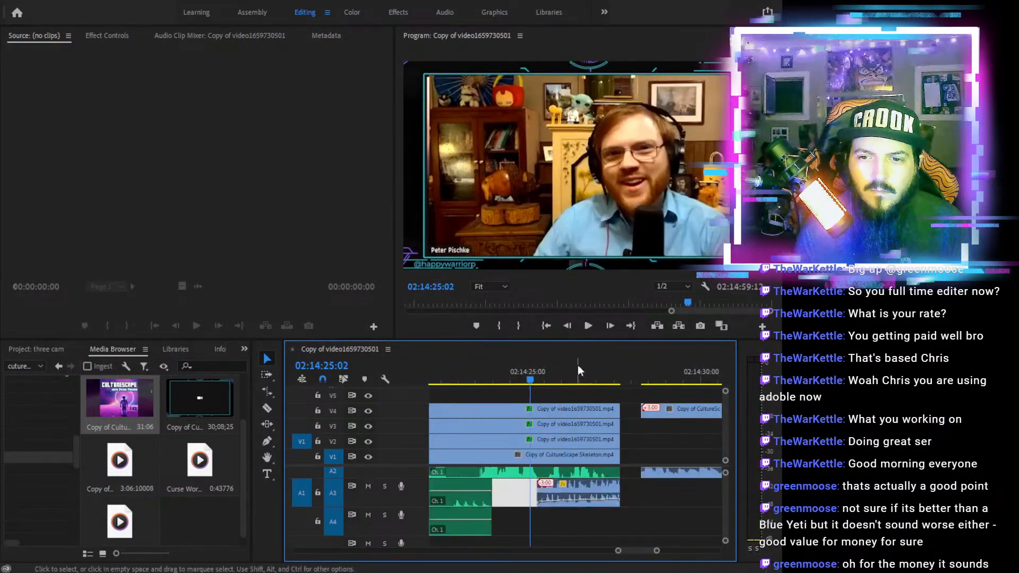
click(590, 324)
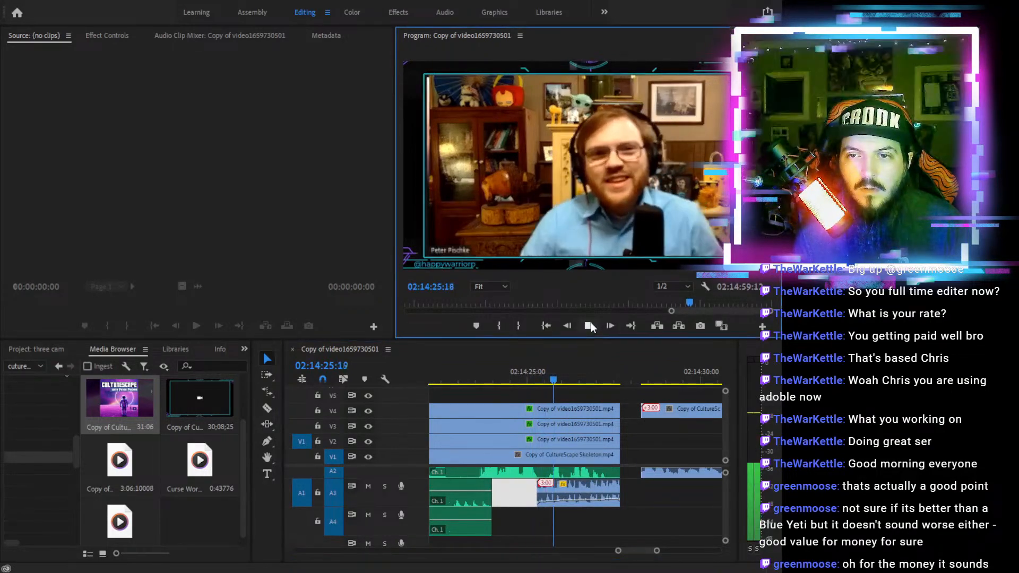
click(590, 323)
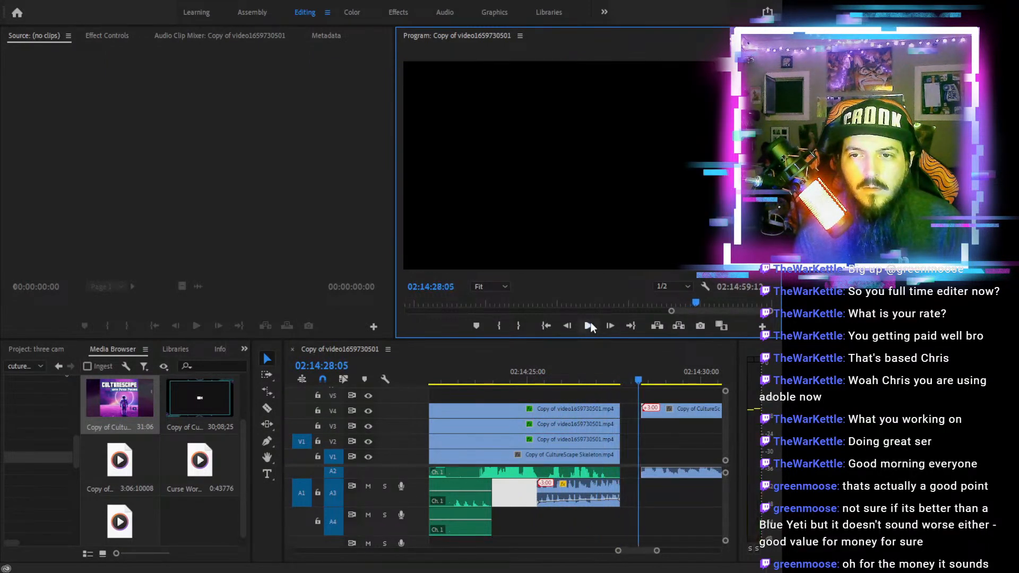
Close the gap between the interview's ending and the opening clip, and play back the join
click(631, 471)
key(Delete)
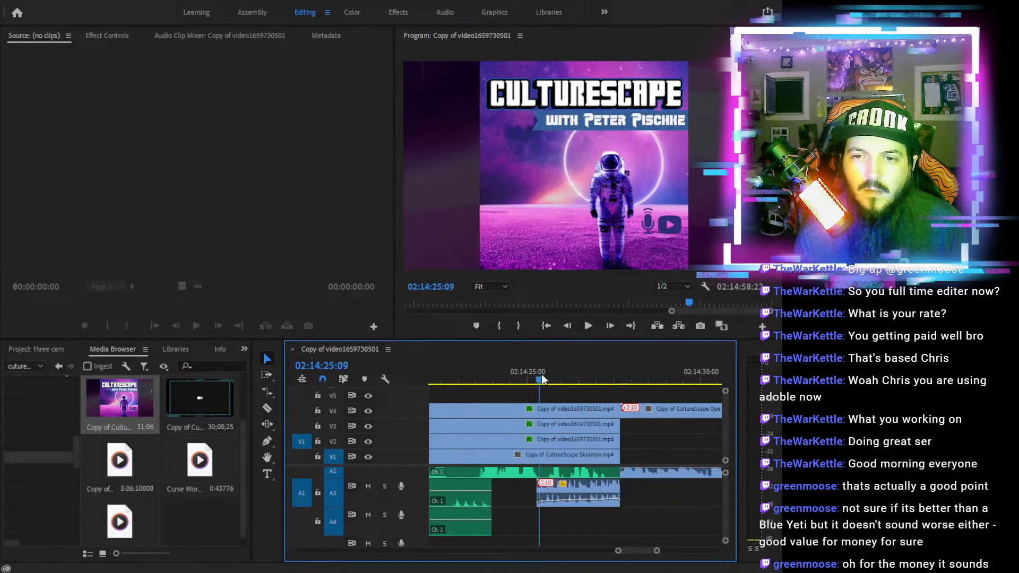
click(503, 380)
click(589, 324)
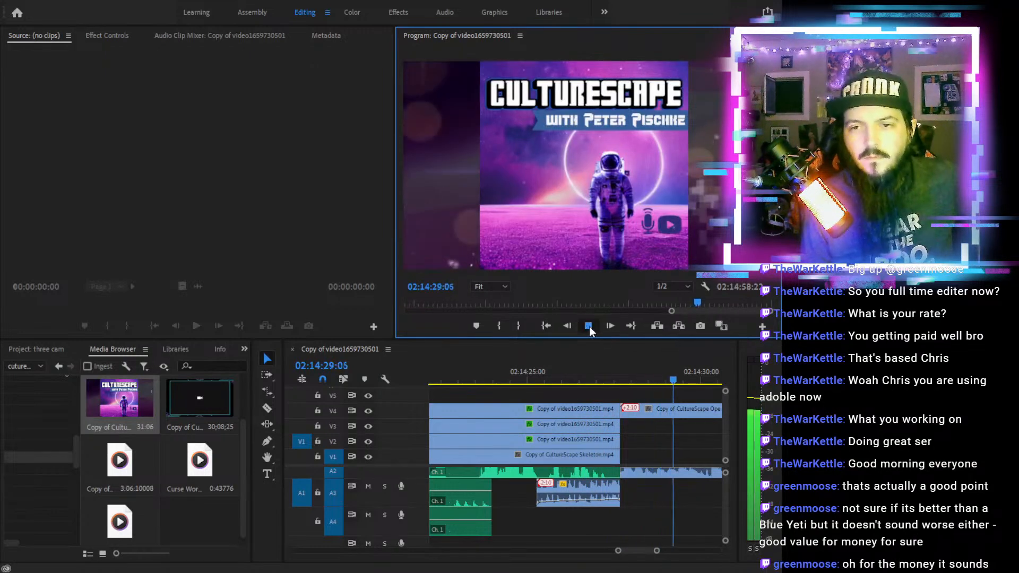
click(589, 325)
click(610, 377)
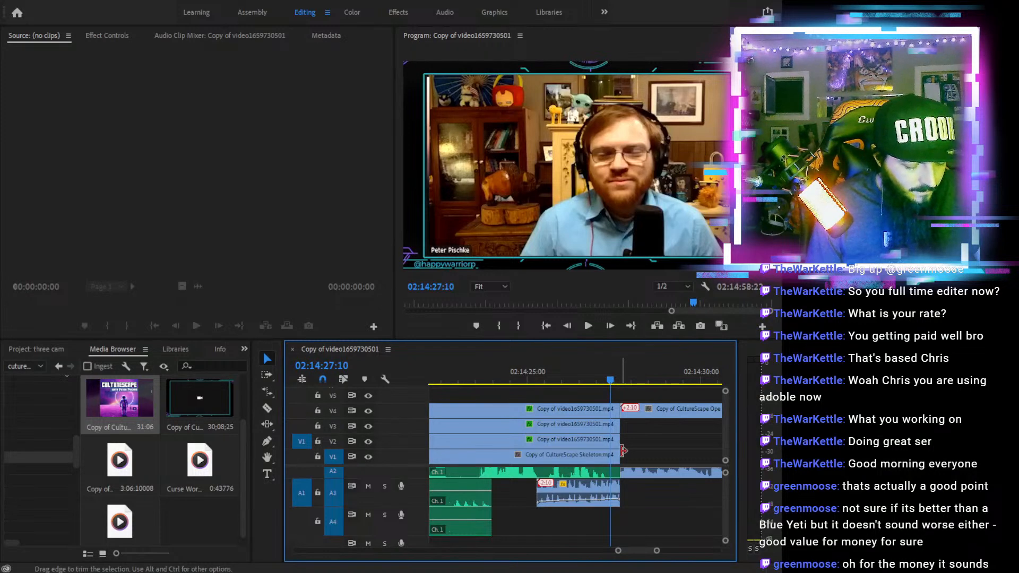
Split the speaker's audio on A2 at about 02:14:25:10 and slightly raise the volume of its final piece
key(equal)
key(equal)
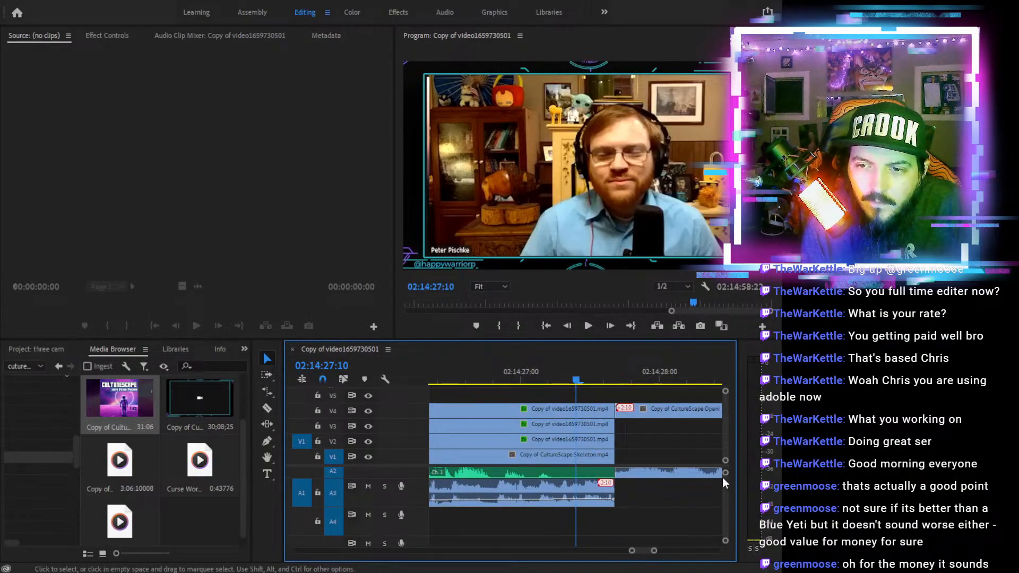
drag(725, 473, 724, 478)
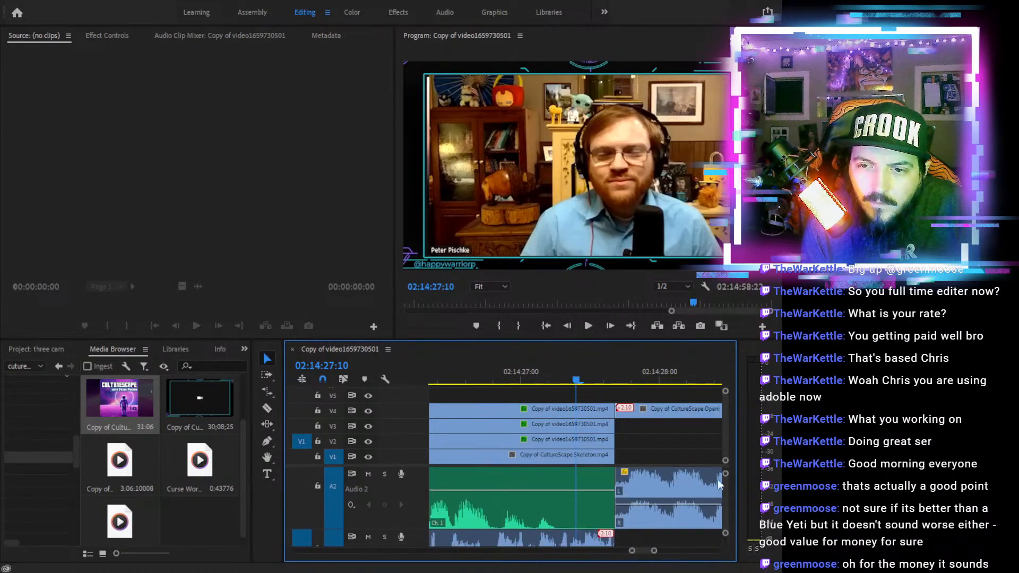
drag(504, 377, 444, 376)
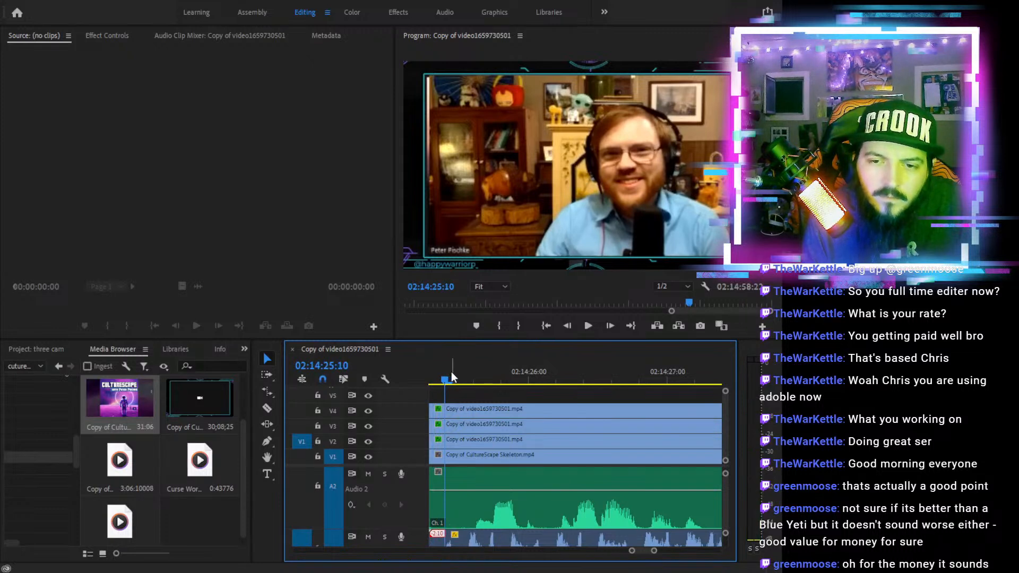
key(c)
click(450, 495)
key(v)
drag(486, 492, 486, 486)
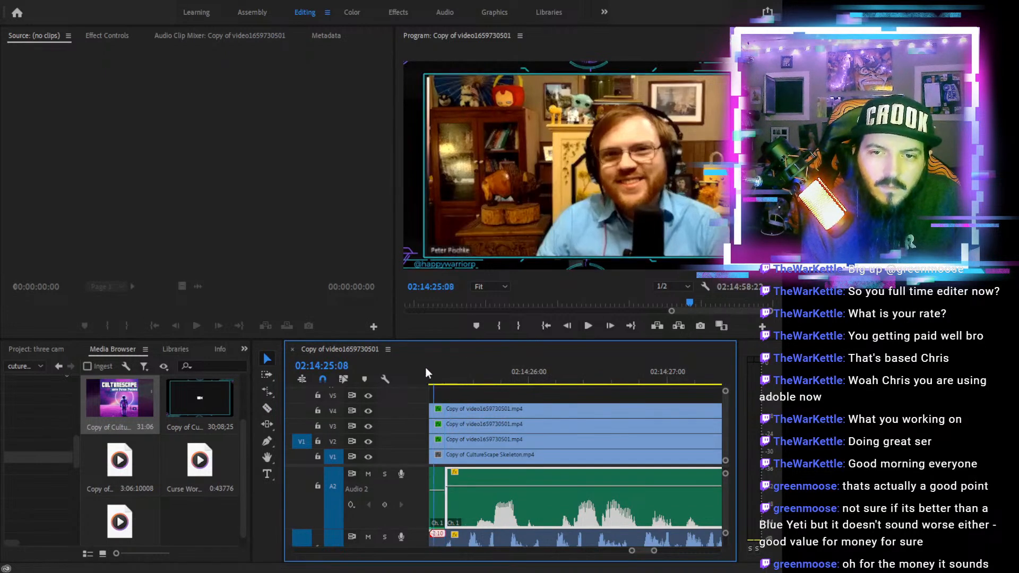
Restore the compact audio tracks and play from 02:14:23:02 into the opening clip to check the speaker's raised volume
drag(447, 370, 425, 375)
key(minus)
key(minus)
key(minus)
click(525, 366)
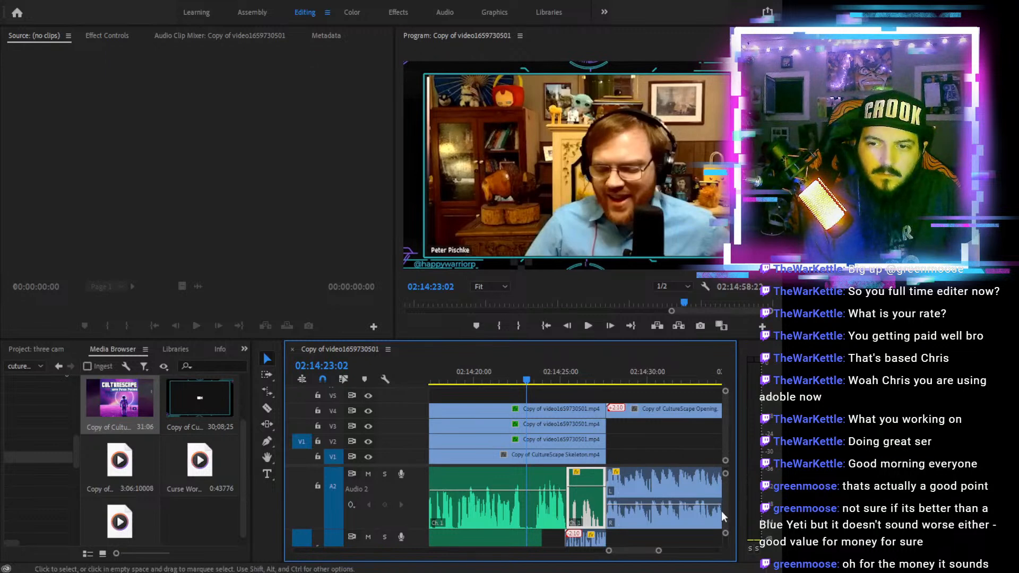
drag(726, 533, 726, 555)
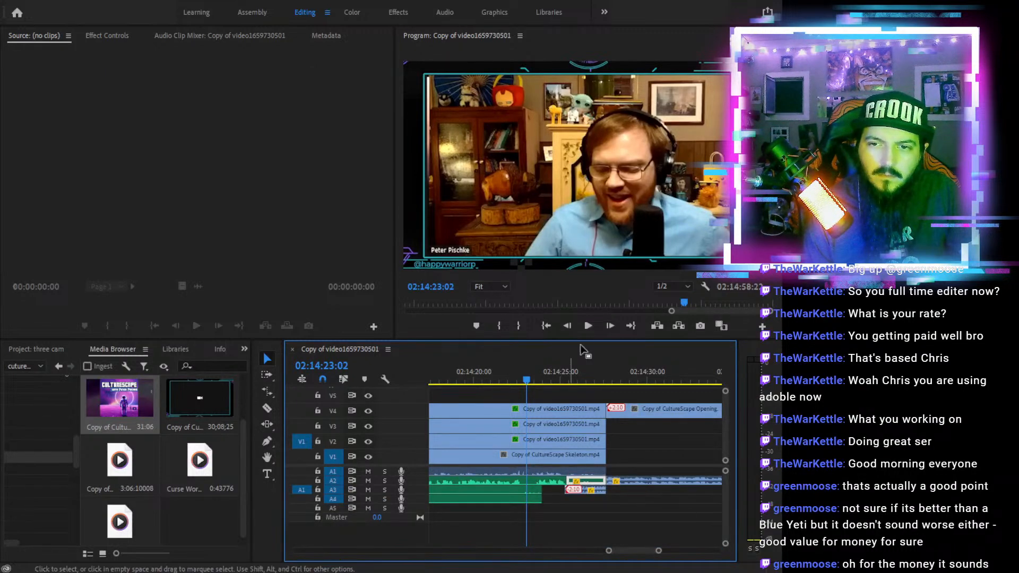
click(586, 329)
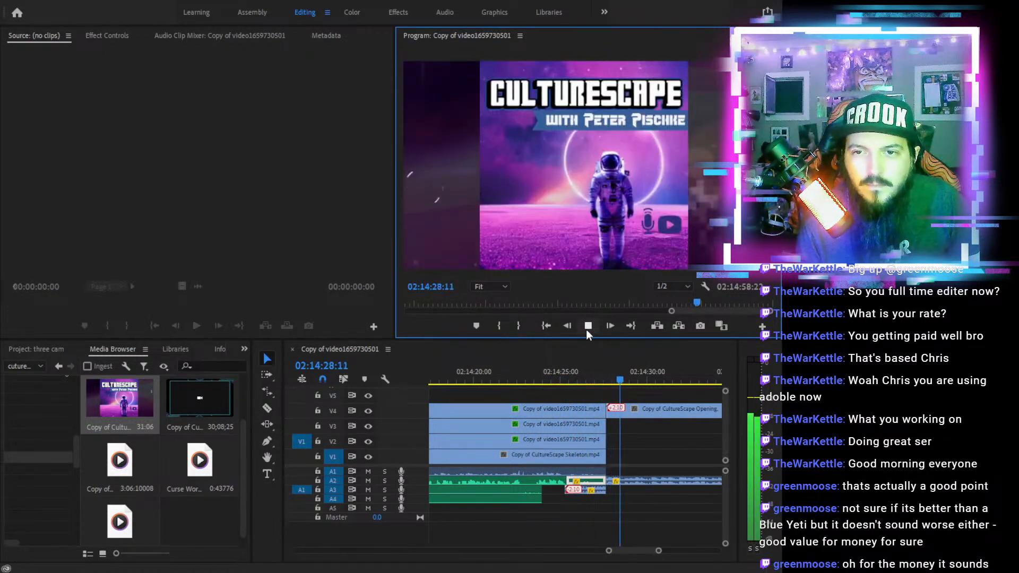
click(585, 329)
Apply a Cross Dissolve on V4 at the start of the CultureScape opening clip, where the interview ends
click(606, 379)
key(equal)
key(equal)
key(equal)
key(equal)
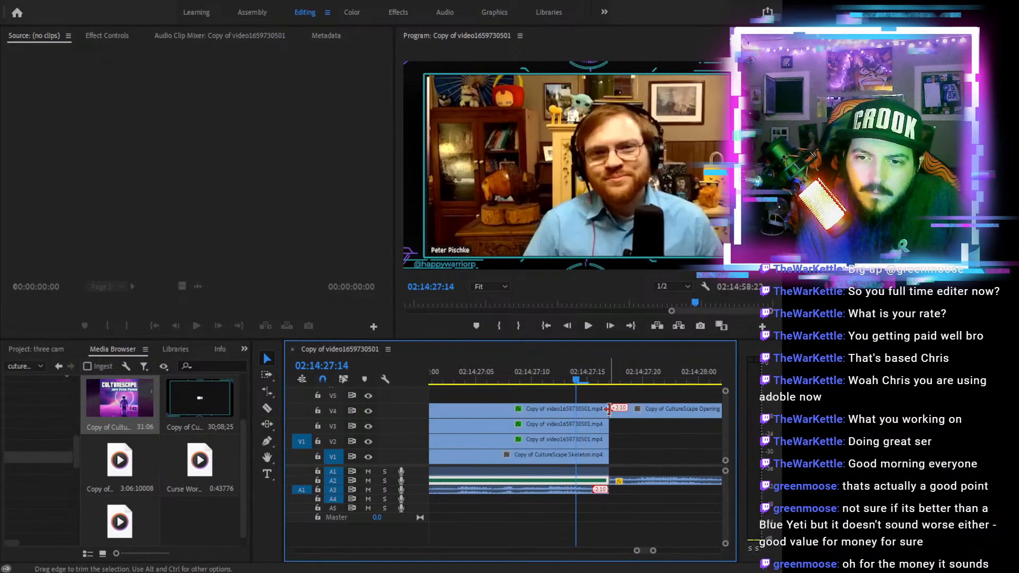
click(608, 408)
key(ctrl+d)
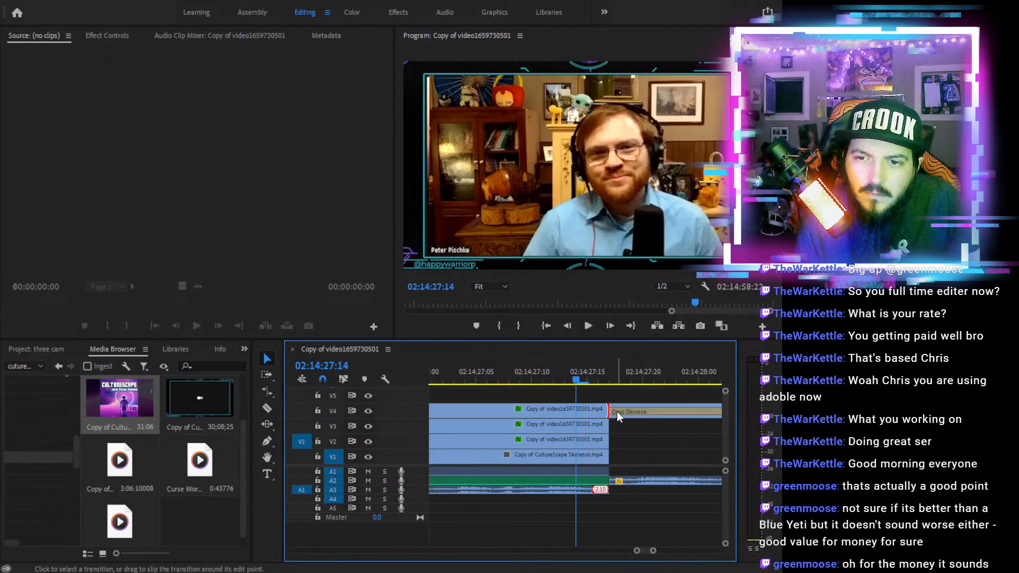
Shorten the duration of the Cross Dissolve at the opening clip's start to about five frames
click(617, 413)
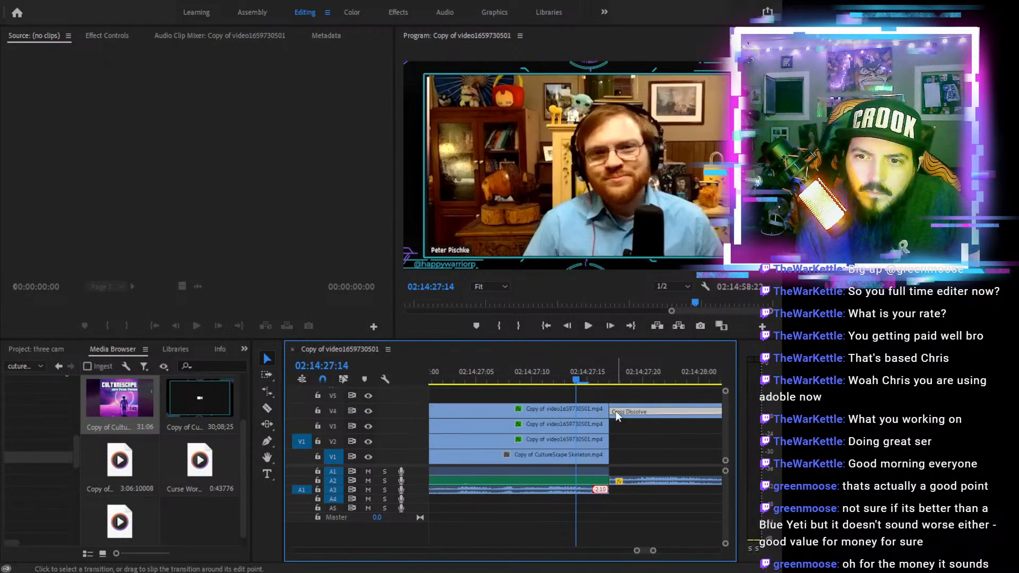
double_click(616, 411)
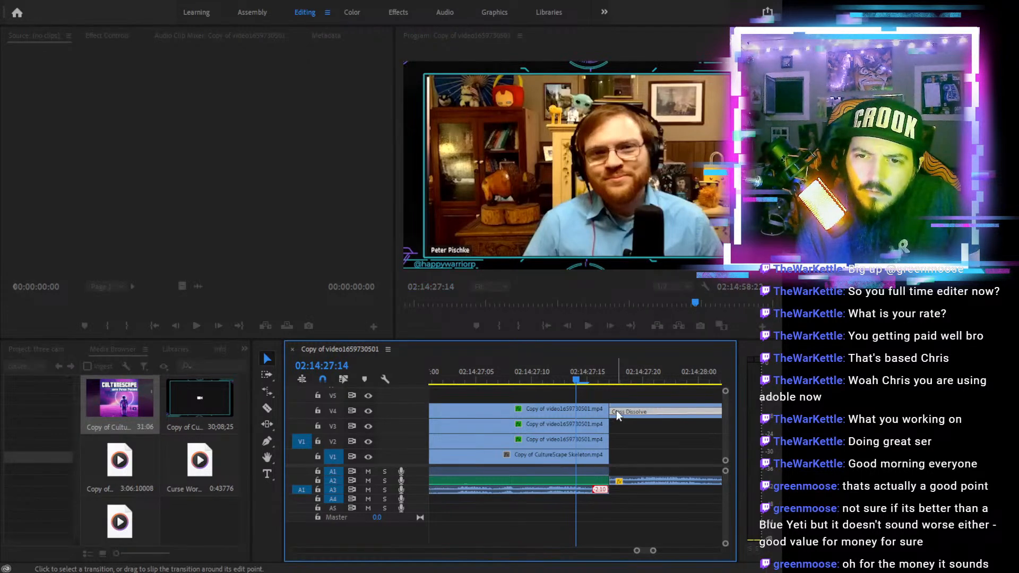
click(373, 268)
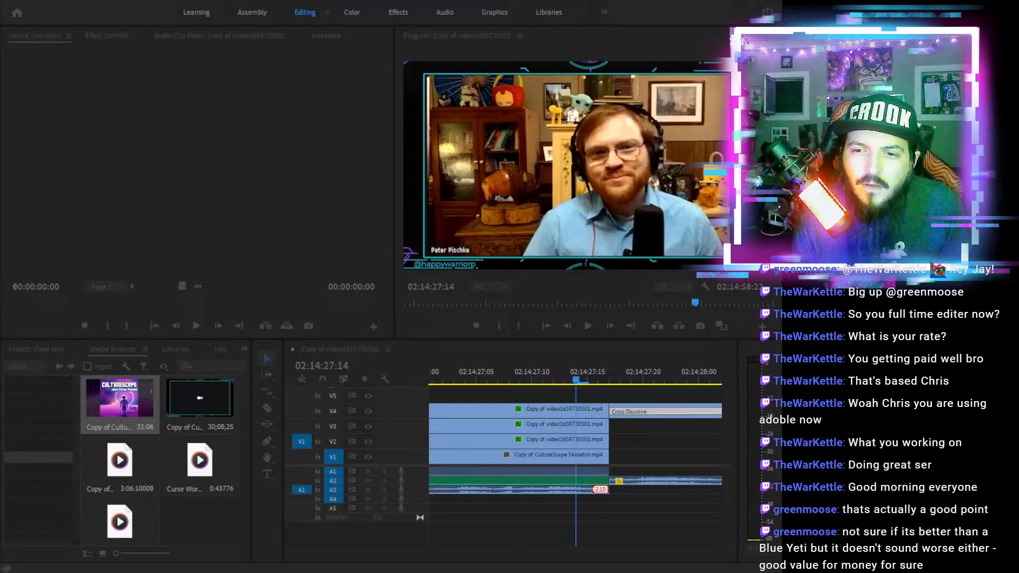
key(Return)
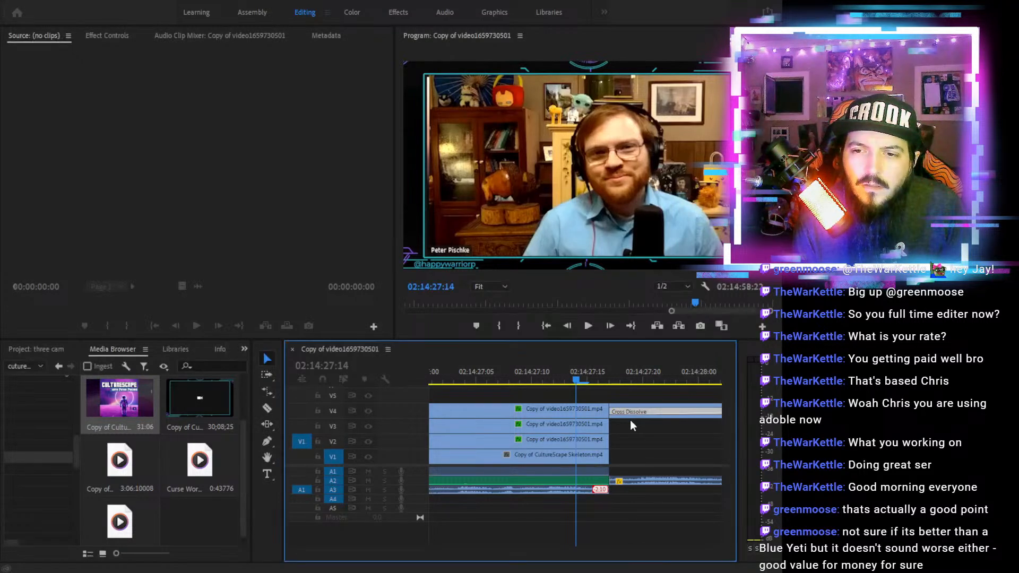
double_click(644, 418)
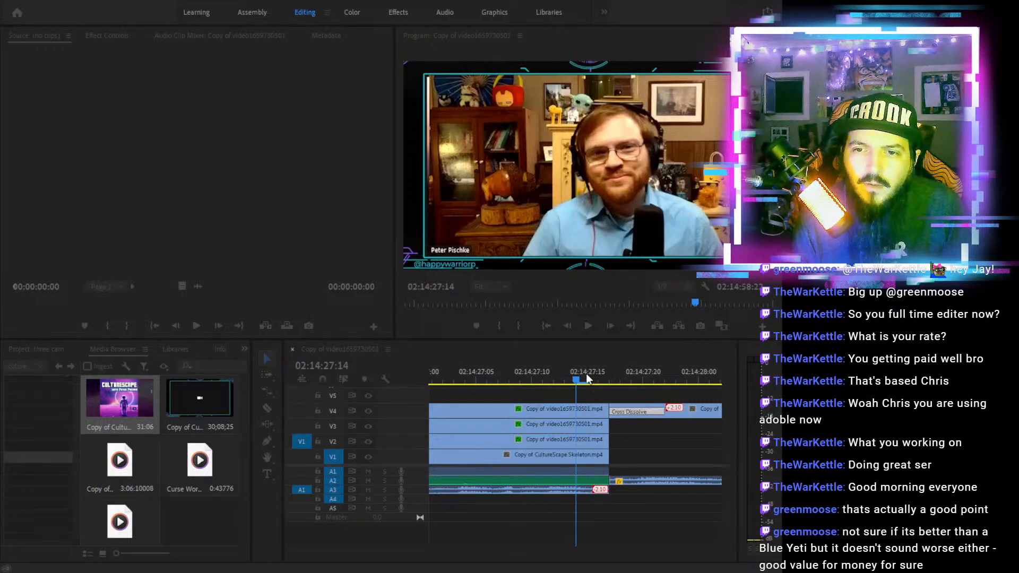
key(Return)
Play from 02:14:27:14 into the opening clip to review the shortened dissolve
click(588, 325)
click(587, 325)
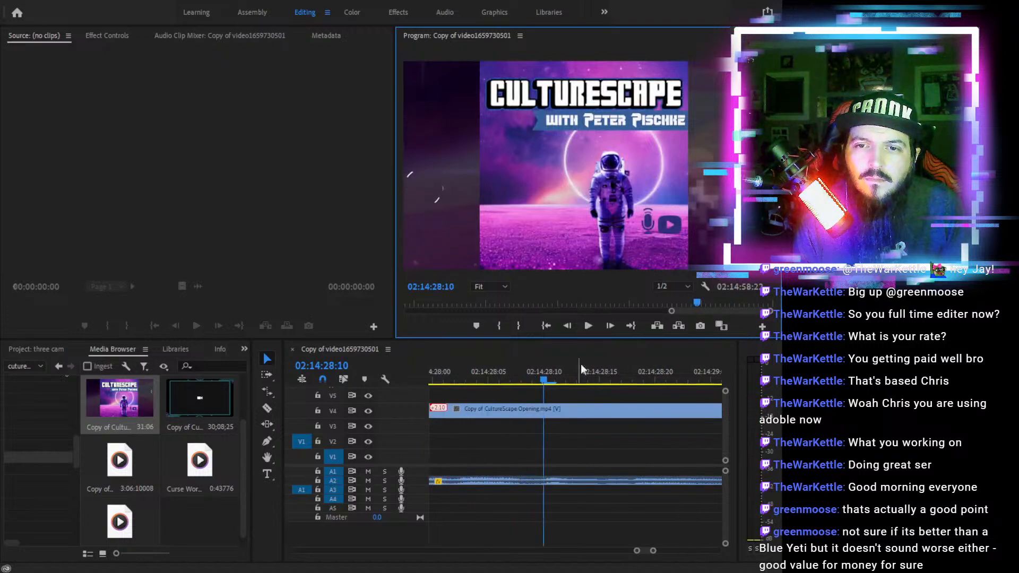
click(511, 377)
key(minus)
key(minus)
key(minus)
key(minus)
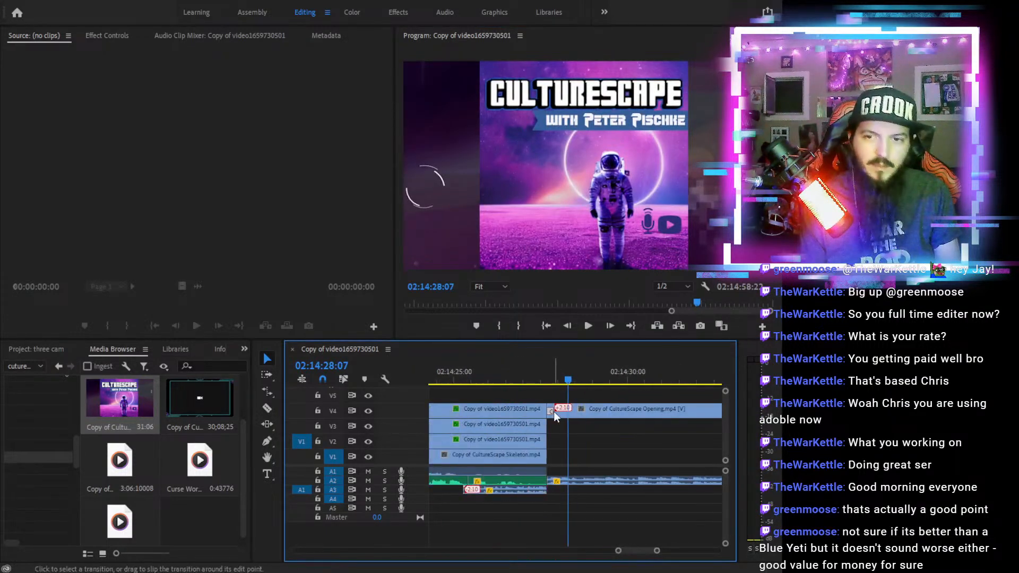
Play from the interview's last seconds to 02:14:49:06 and trim the end of the opening video on V4 to that point
drag(552, 374, 497, 366)
key(minus)
key(minus)
click(588, 326)
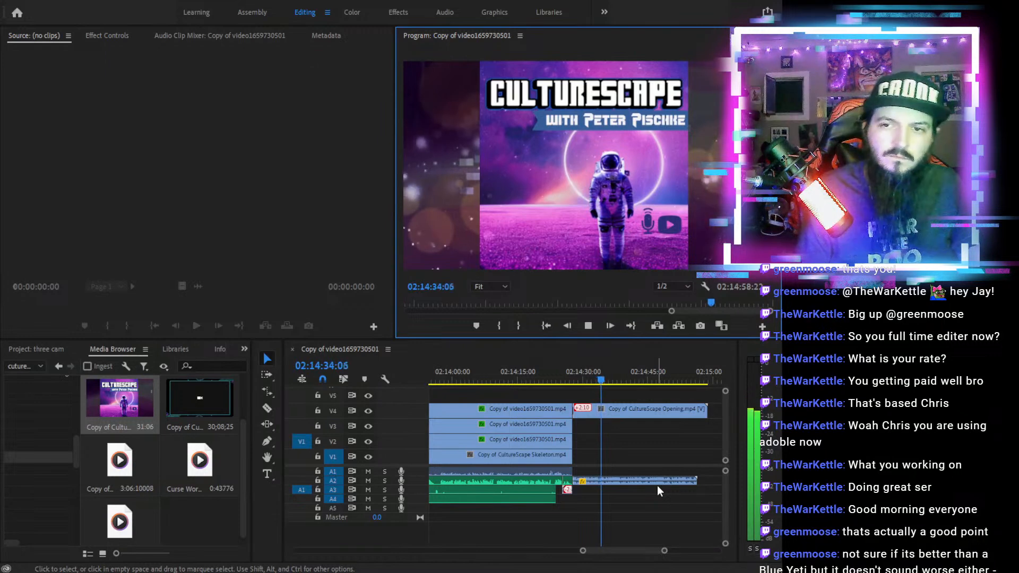
click(589, 326)
click(588, 326)
click(588, 326)
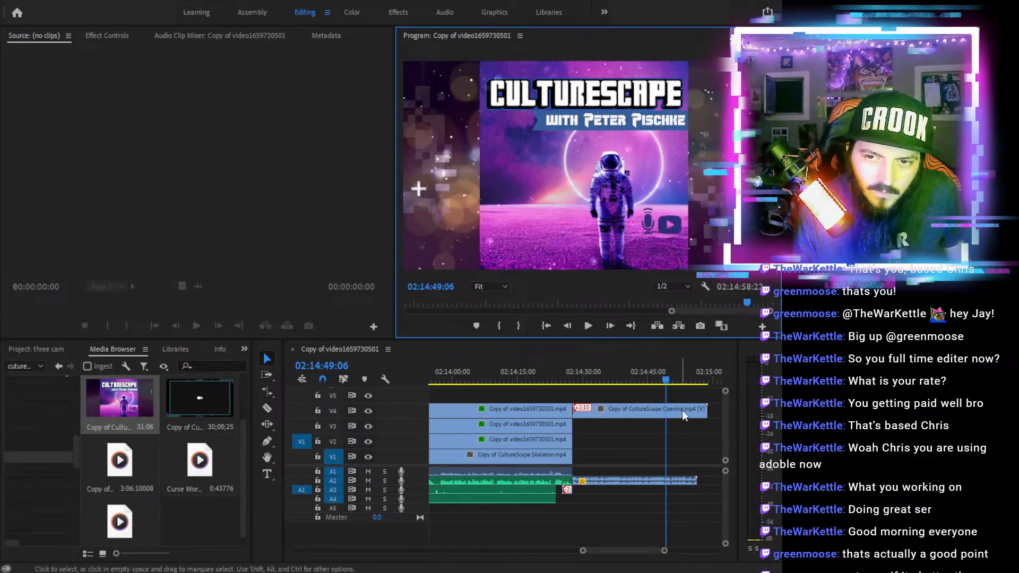
drag(706, 408, 664, 407)
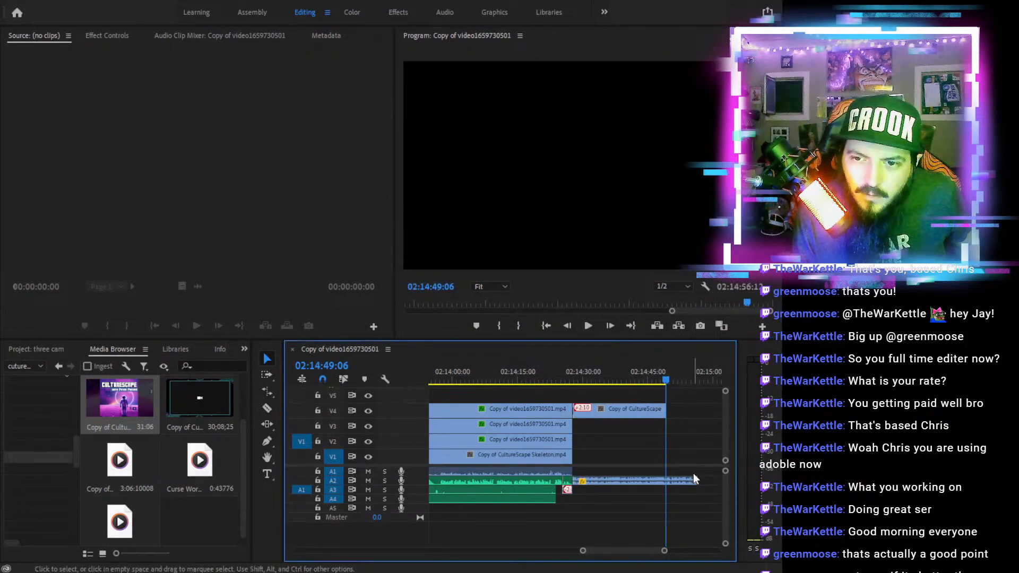
Trim the end of the opening clip's audio on A2 to 02:14:49:06, matching the end of its video
drag(688, 479, 669, 476)
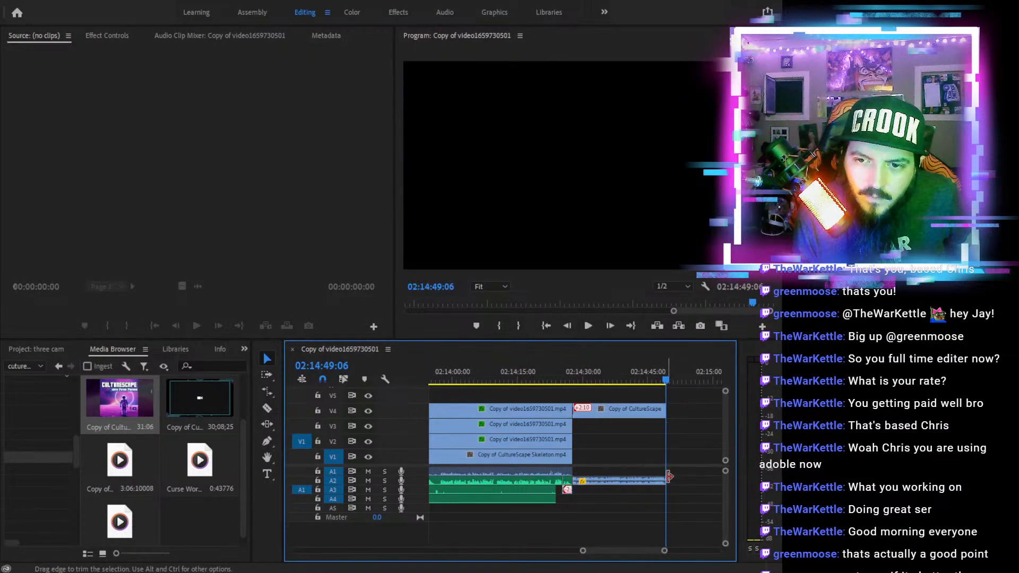
click(665, 412)
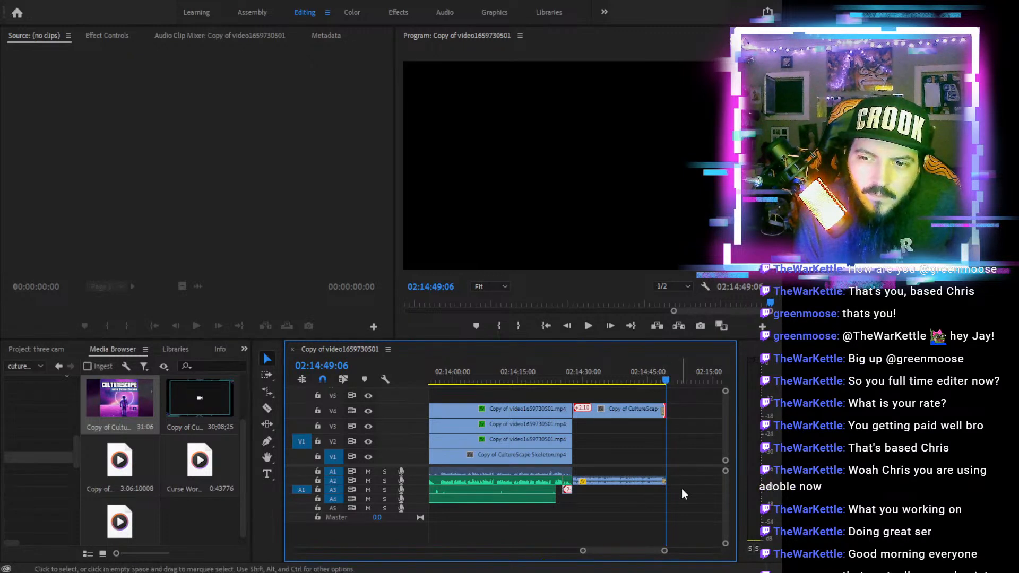
Play the ending from 02:14:11:21 in a temporarily enlarged Program monitor, then return the playhead to 02:14:27:04 at the interview's end
drag(556, 371, 505, 367)
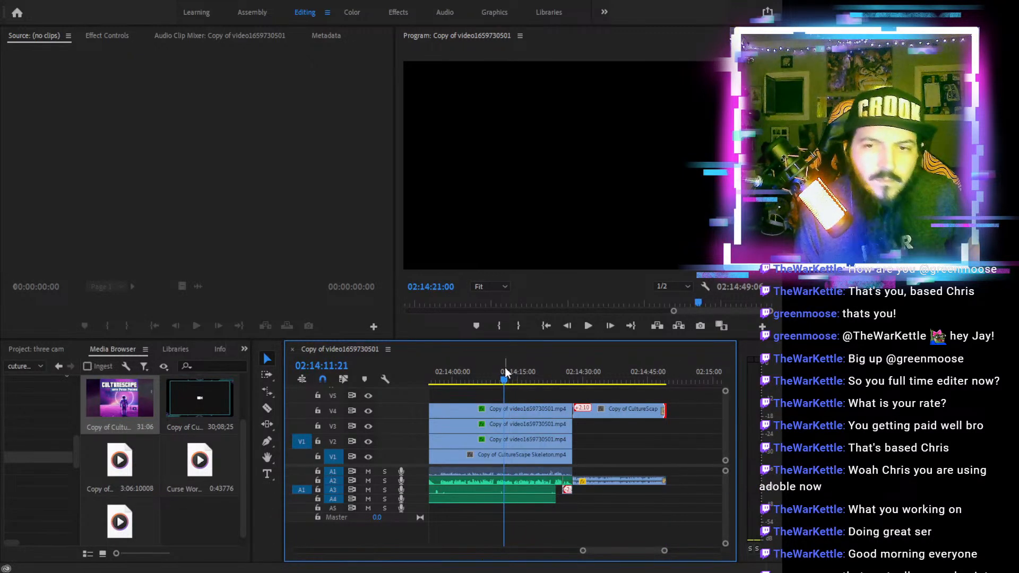
click(583, 325)
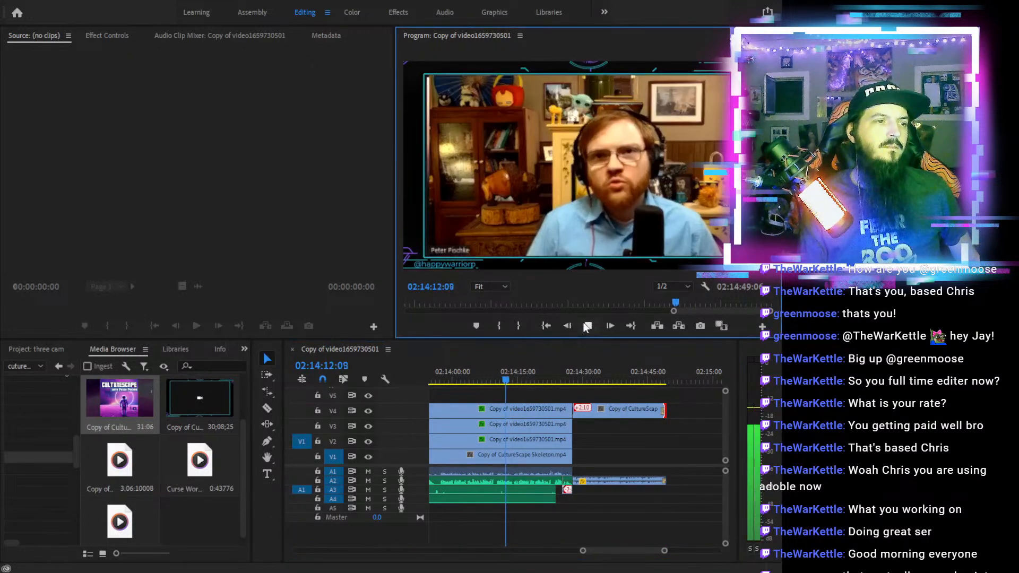
click(589, 327)
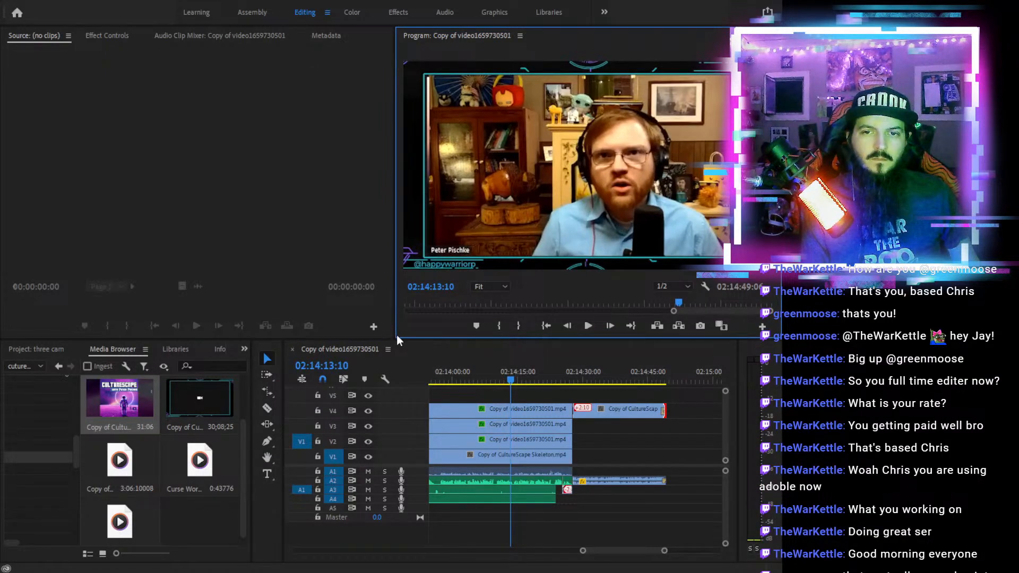
drag(394, 338, 220, 475)
click(500, 462)
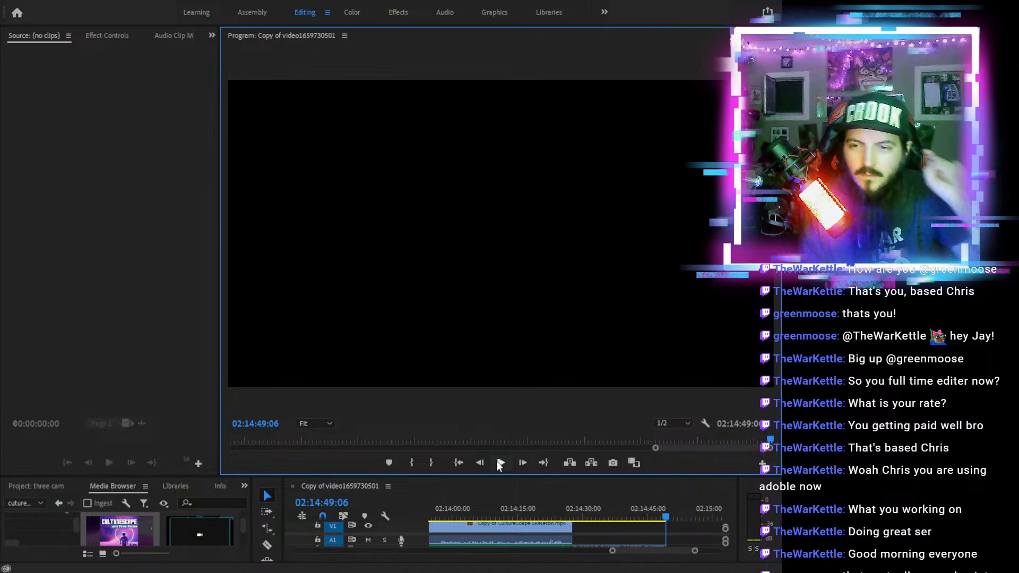
click(582, 508)
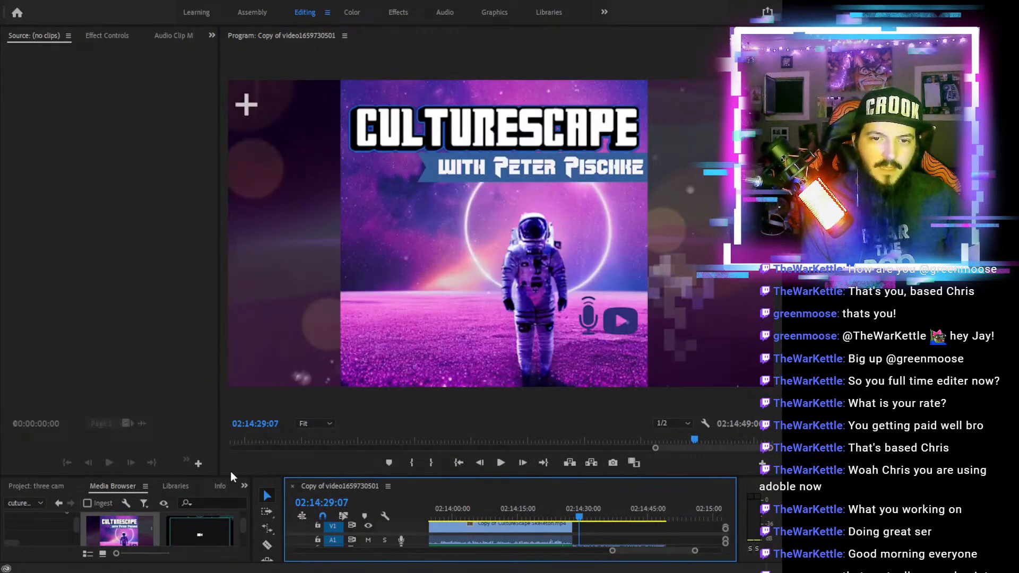
drag(218, 475, 423, 340)
drag(585, 375, 608, 391)
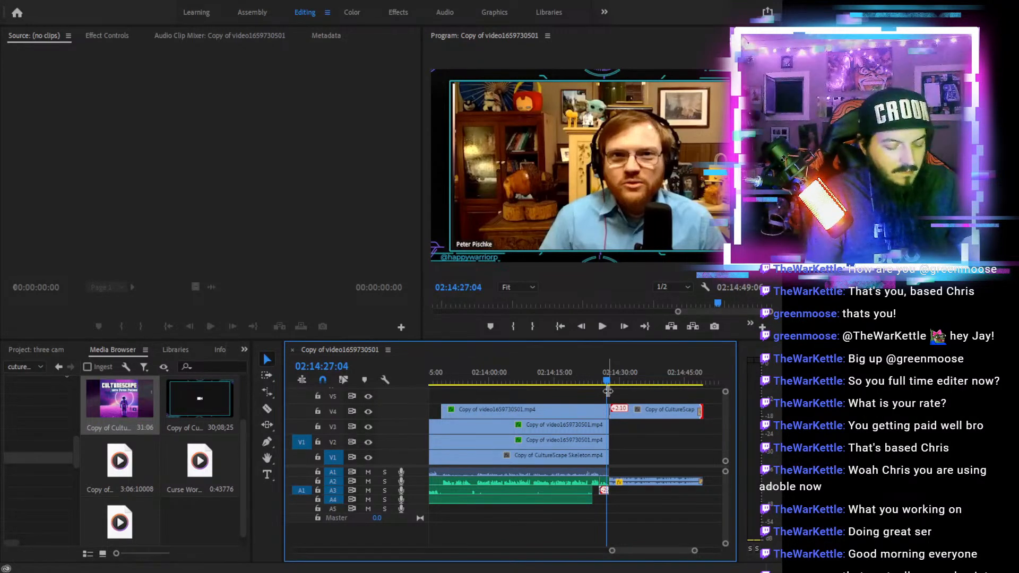
Select all clips in the sequence and move them about ten and a half minutes later on the timeline
key(minus)
key(minus)
key(minus)
key(minus)
key(minus)
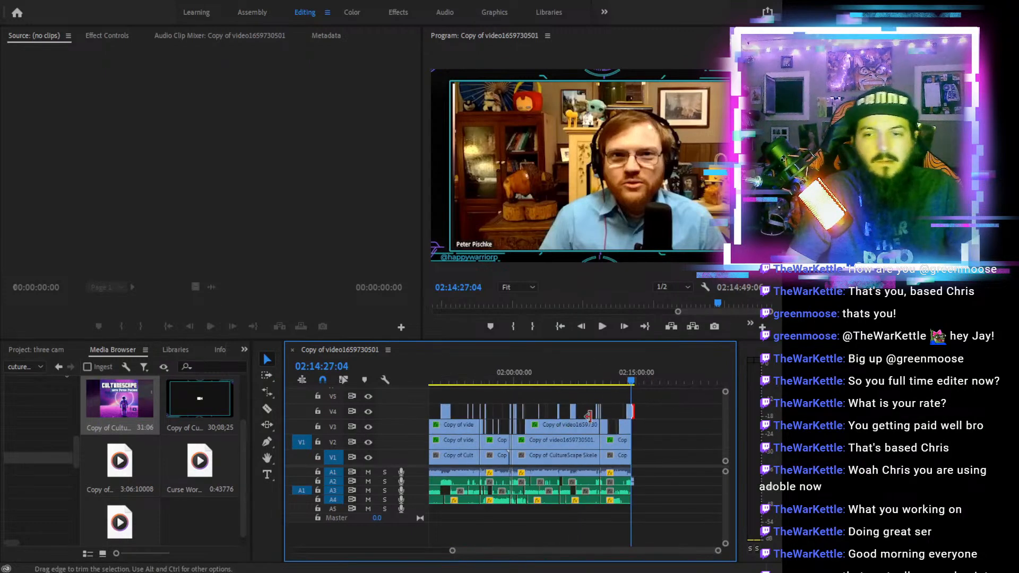
key(minus)
key(minus)
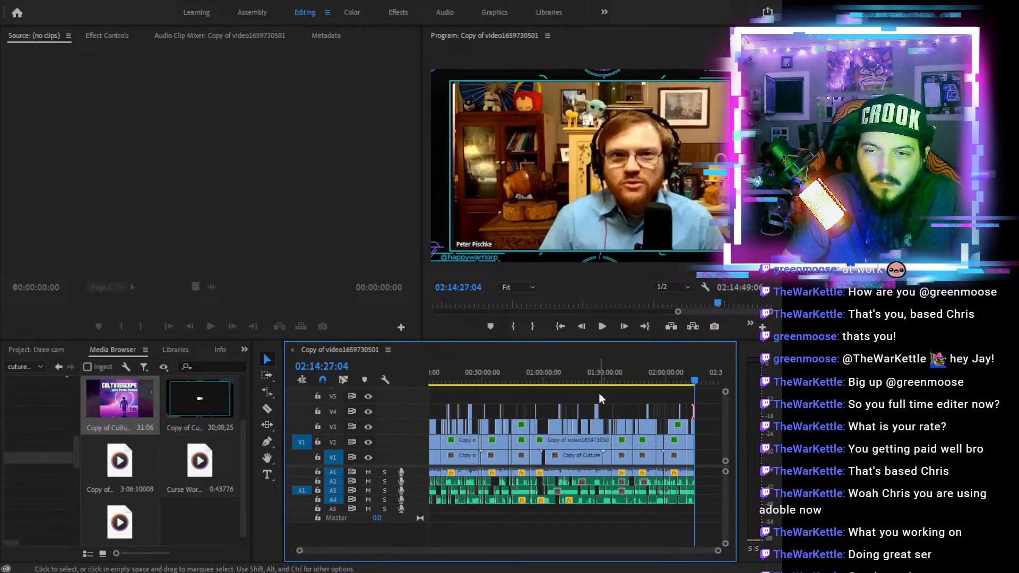
key(minus)
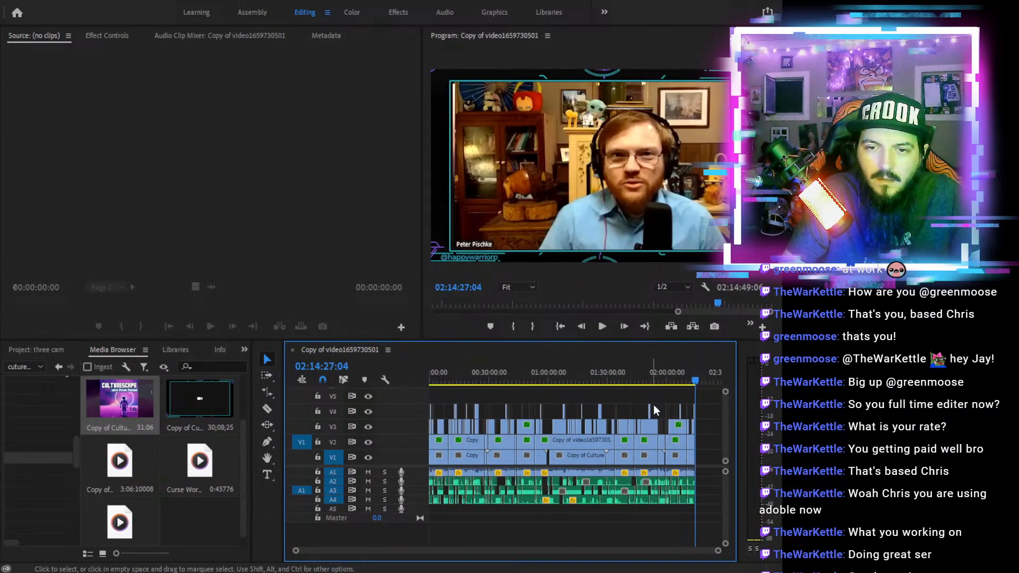
drag(711, 400, 379, 512)
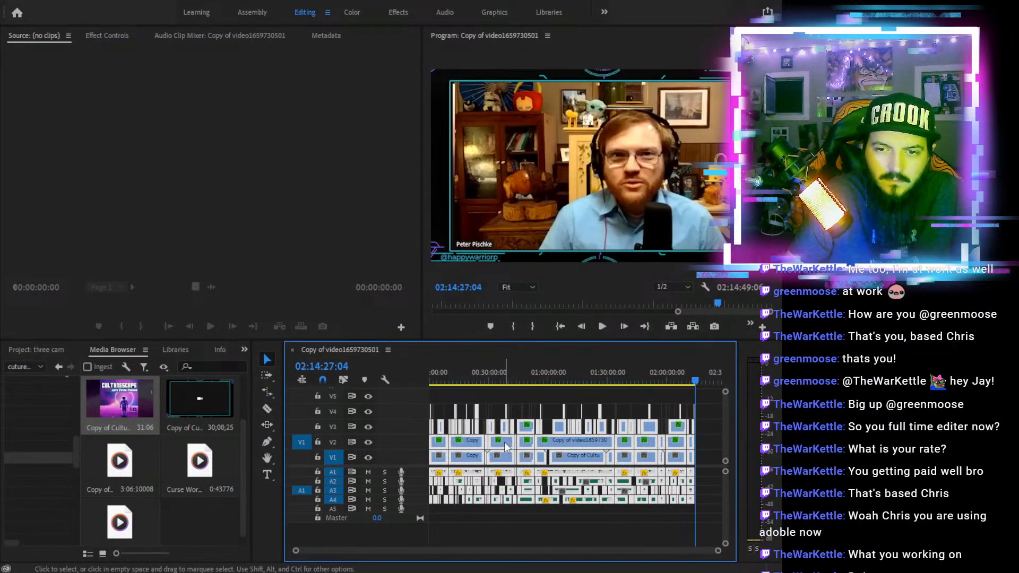
drag(509, 446, 531, 447)
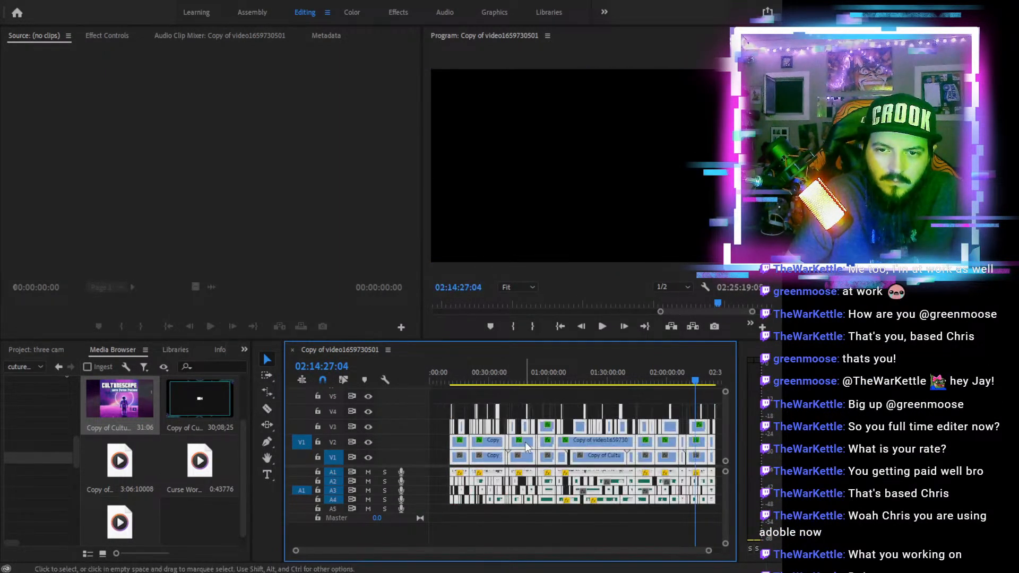
Play the sequence from its beginning and through the interview's first minutes, stopping at 00:16:03:10
drag(445, 380, 415, 375)
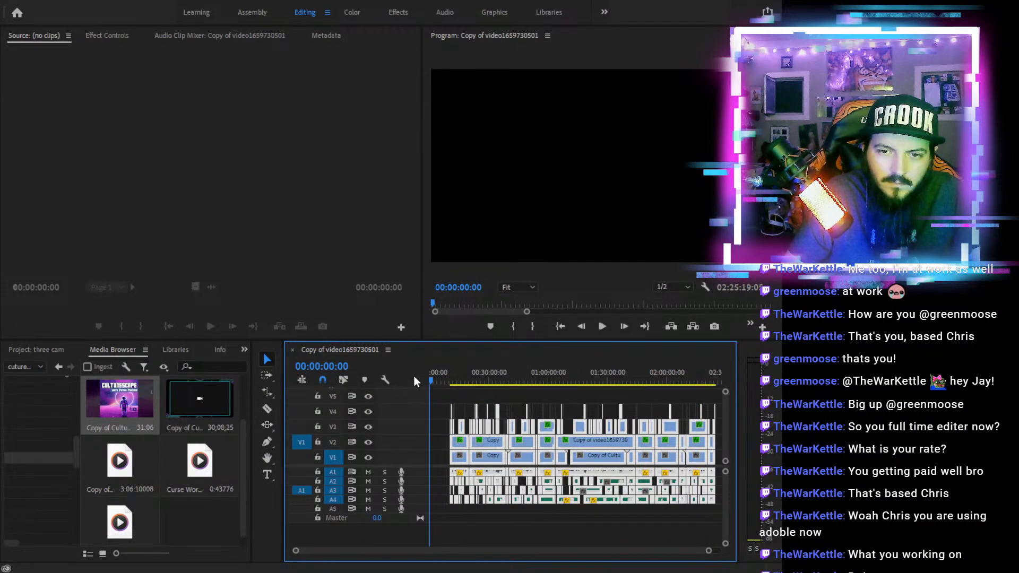
click(602, 327)
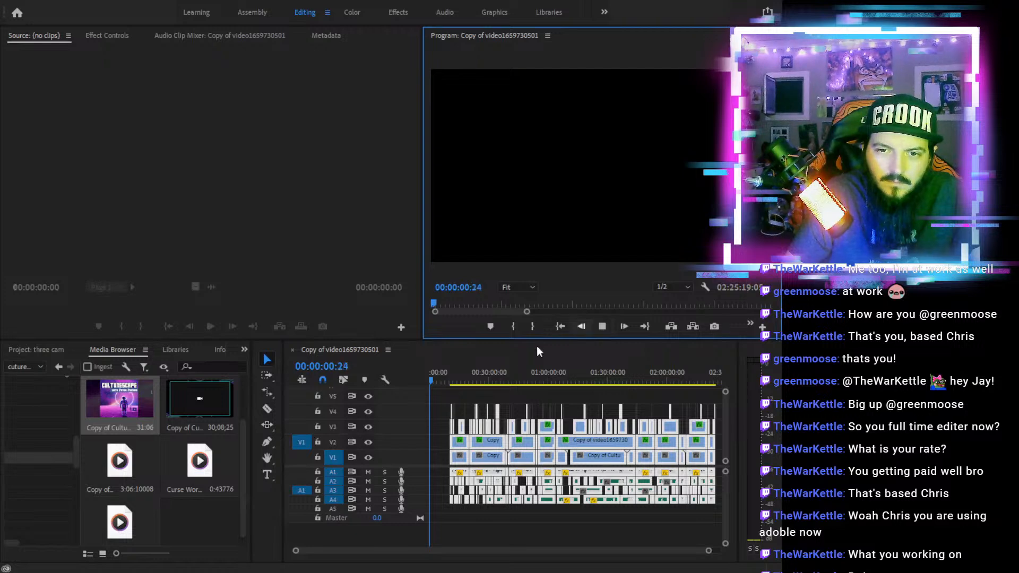
drag(446, 378, 449, 377)
click(602, 326)
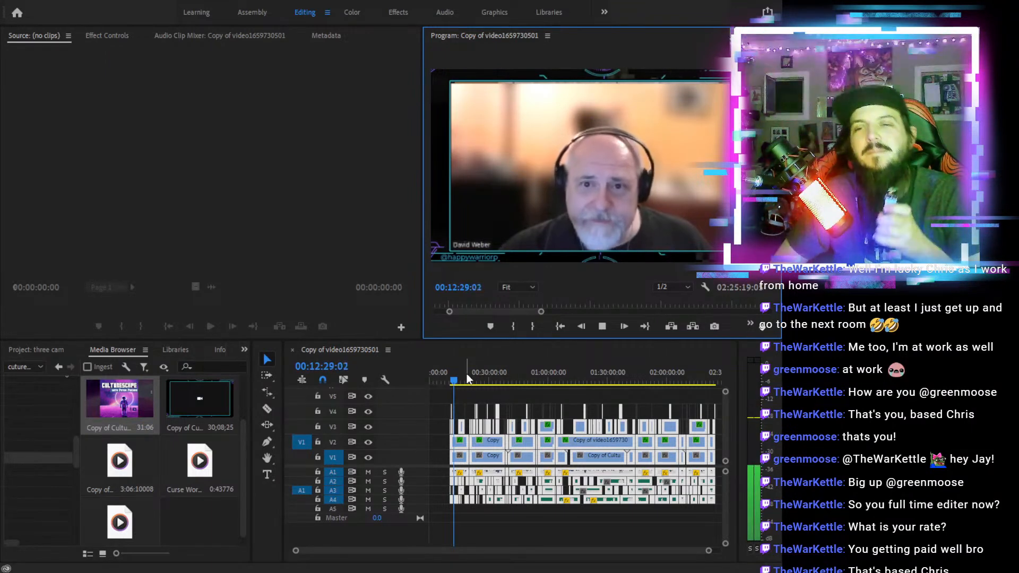
drag(468, 374, 465, 408)
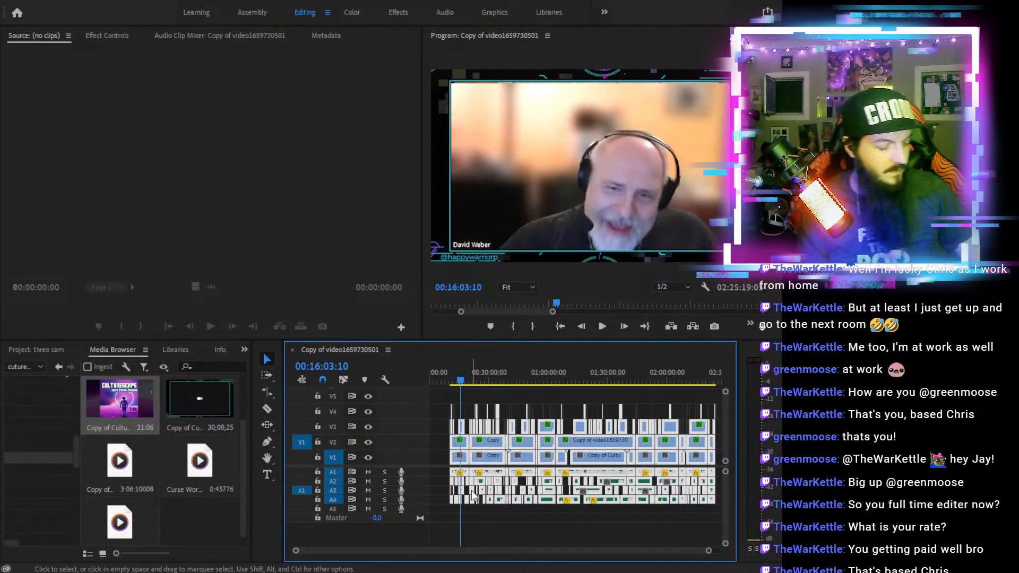
key(minus)
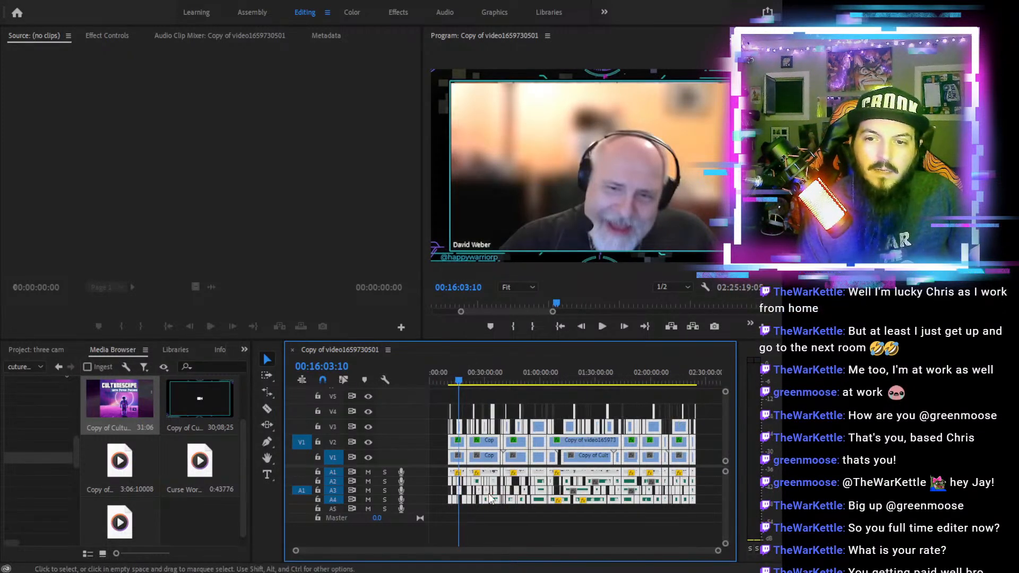
scroll(152, 454, up, 1)
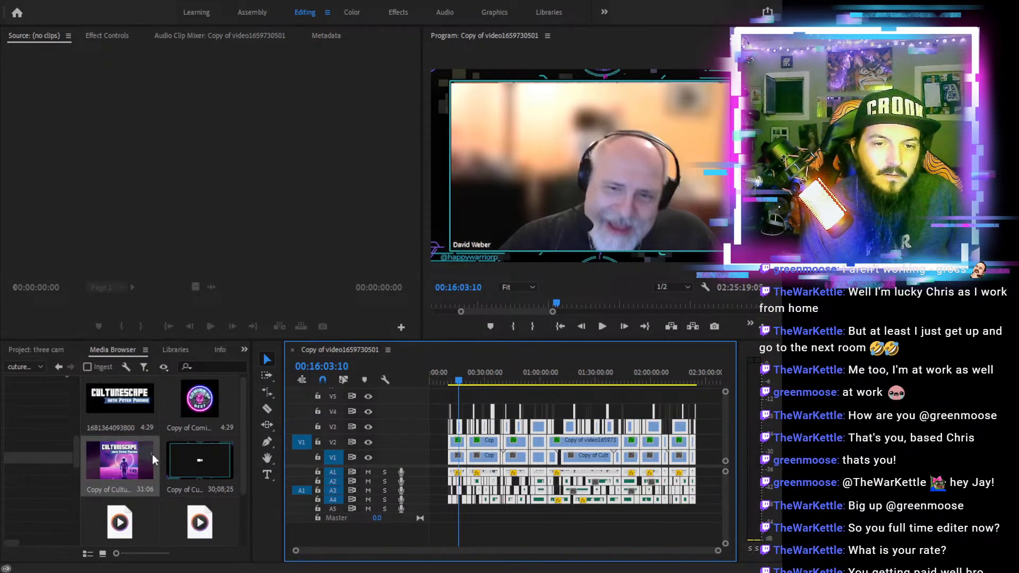
mouse_move(118, 400)
mouse_down()
mouse_move(455, 397)
mouse_move(436, 387)
mouse_move(449, 394)
mouse_move(312, 411)
mouse_move(112, 406)
mouse_up()
click(447, 376)
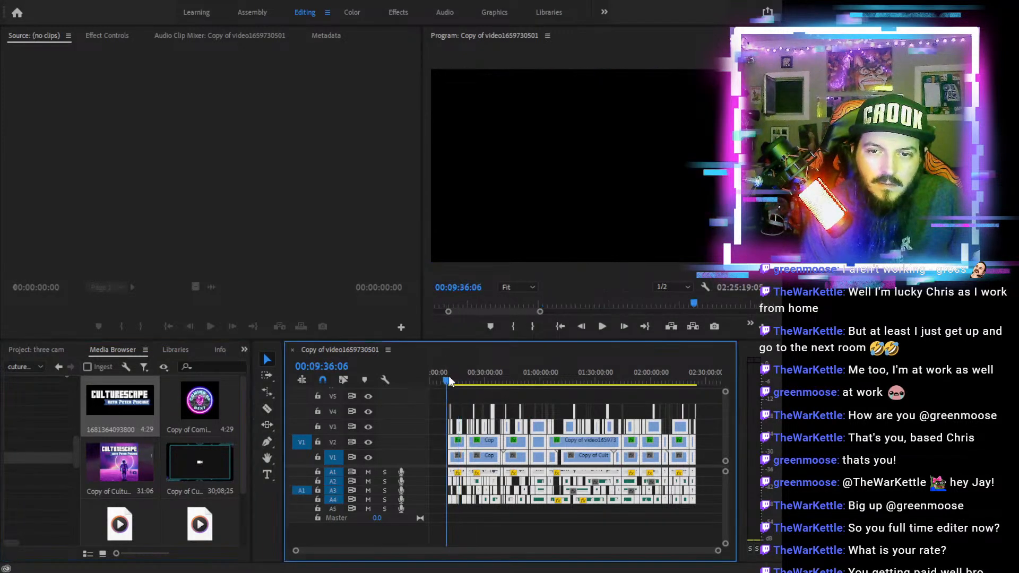
key(equal)
key(equal)
key(equal)
key(equal)
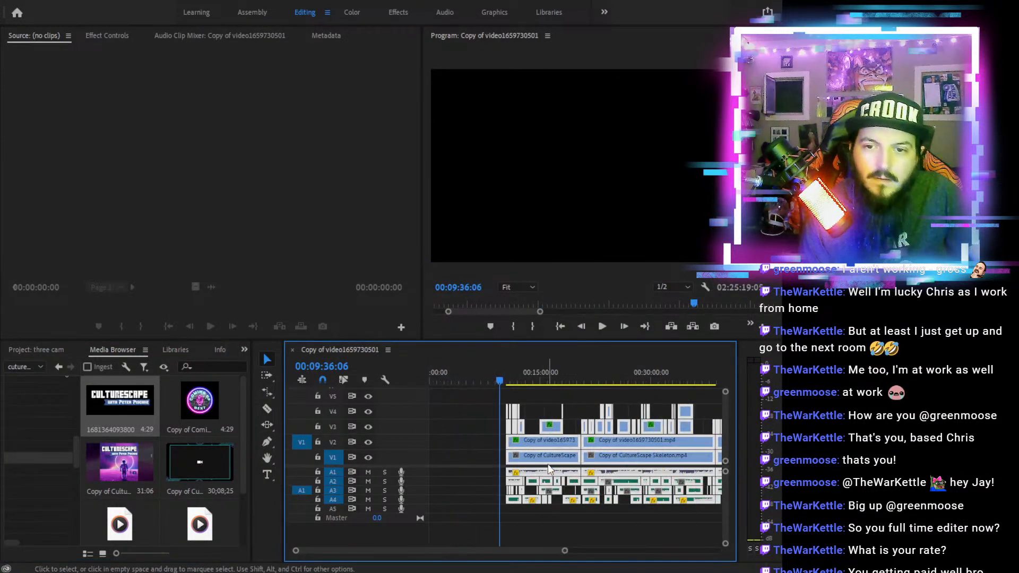
click(581, 425)
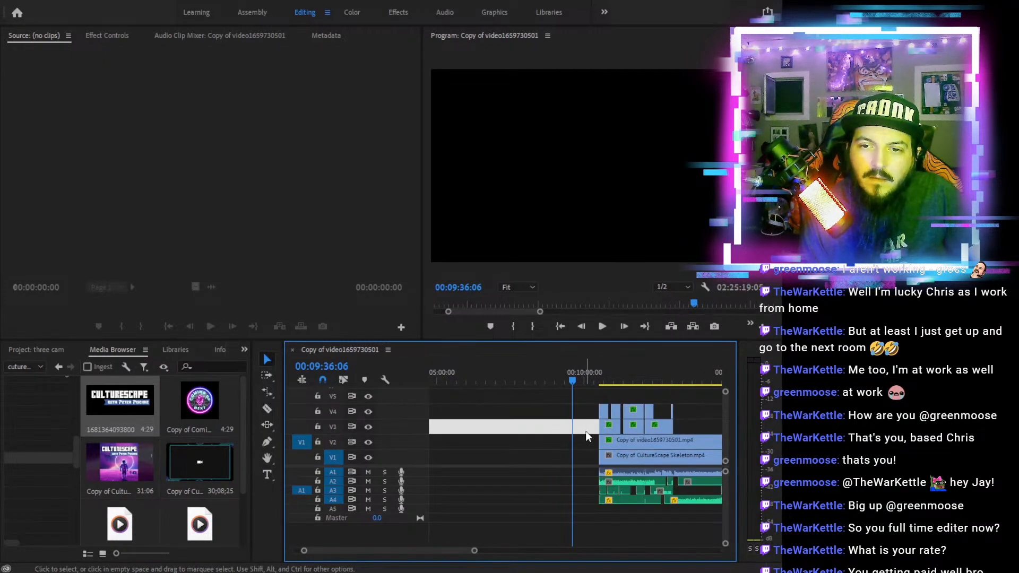
key(equal)
drag(112, 400, 624, 394)
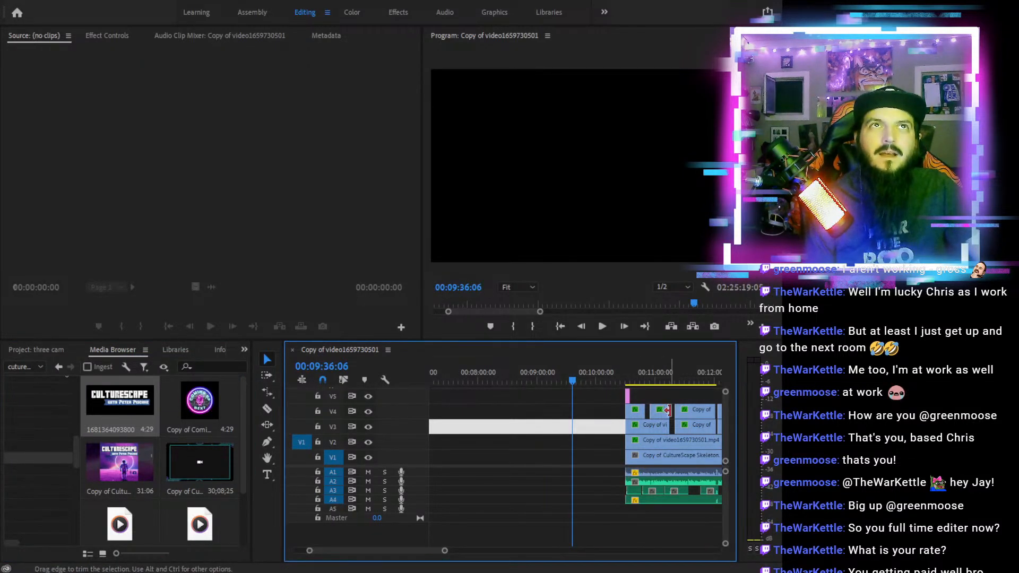
Extend the CultureScape logo image on V5 from the interview's start across the whole edit and past the opening clip's end
click(628, 371)
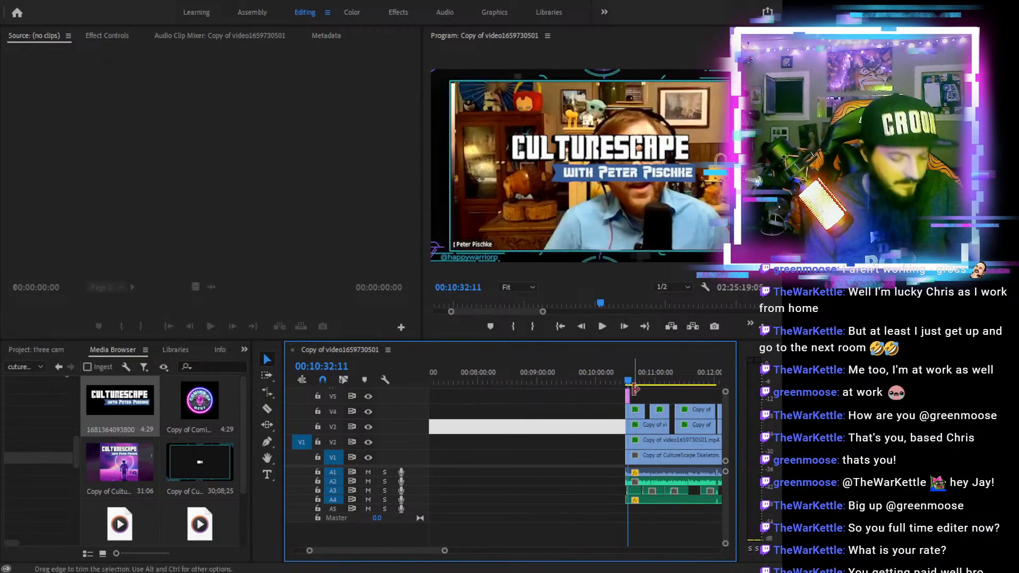
key(minus)
key(minus)
key(minus)
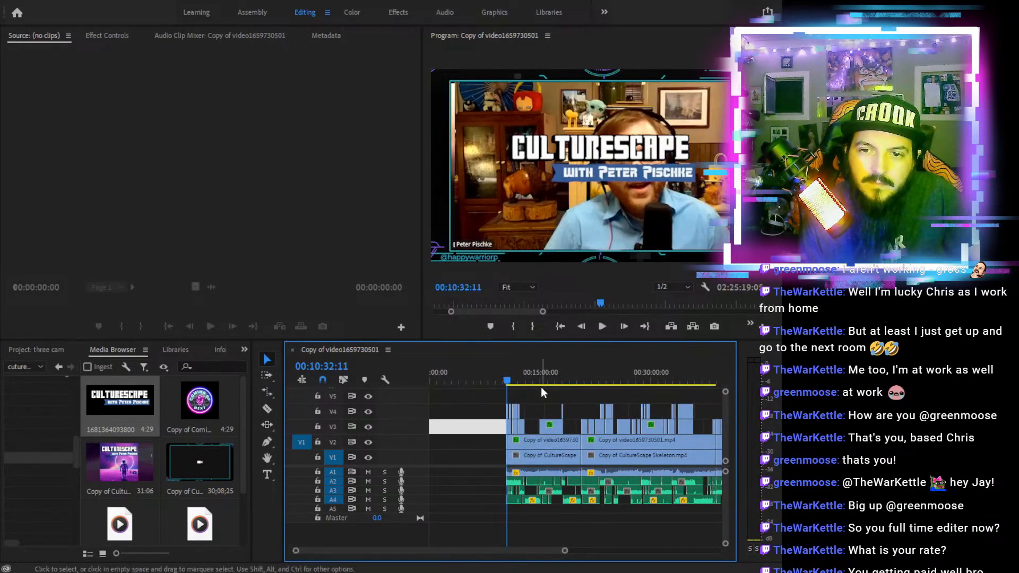
key(equal)
key(equal)
key(equal)
key(equal)
key(equal)
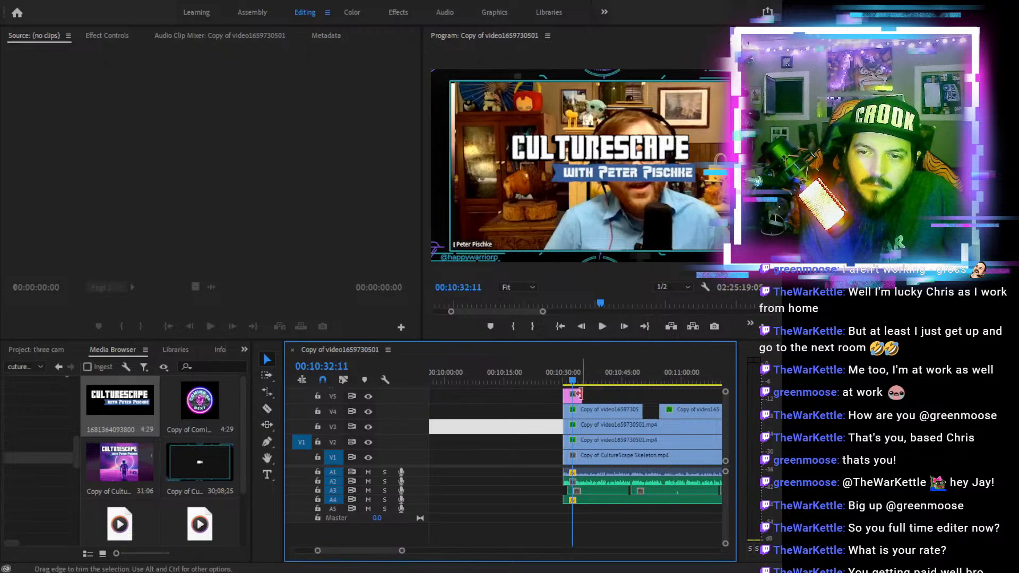
drag(648, 393, 684, 393)
key(minus)
key(minus)
key(minus)
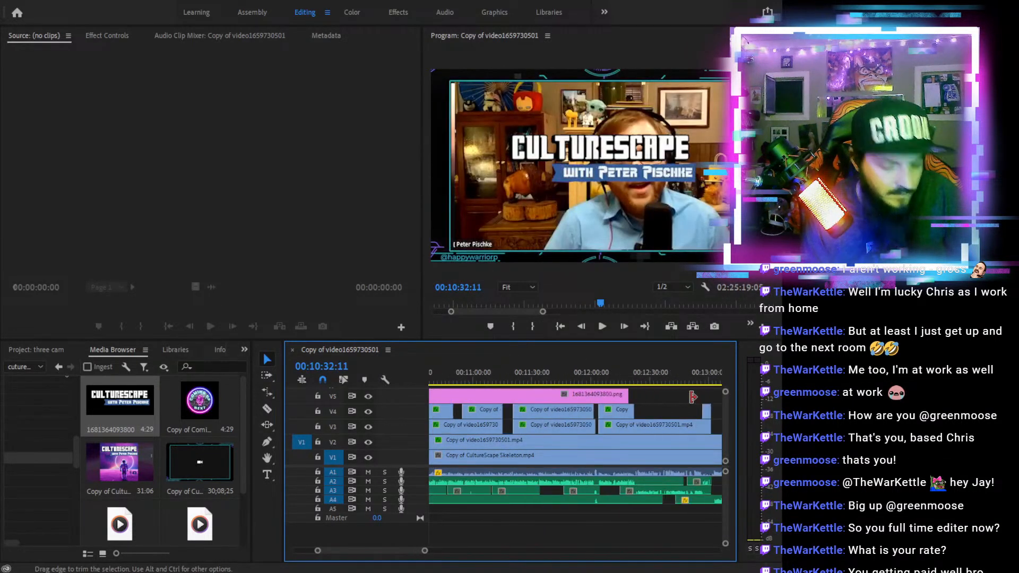
key(minus)
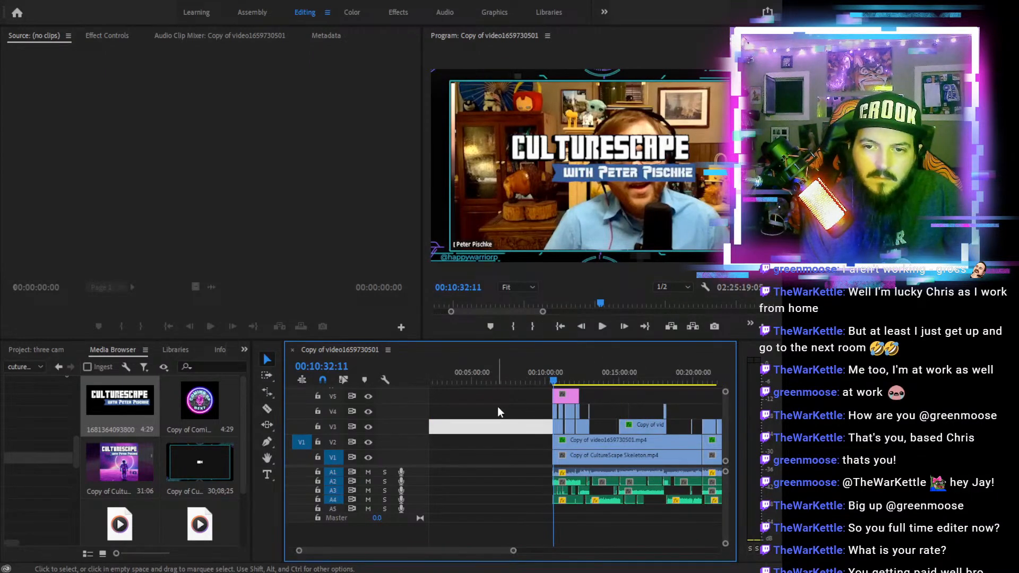
key(minus)
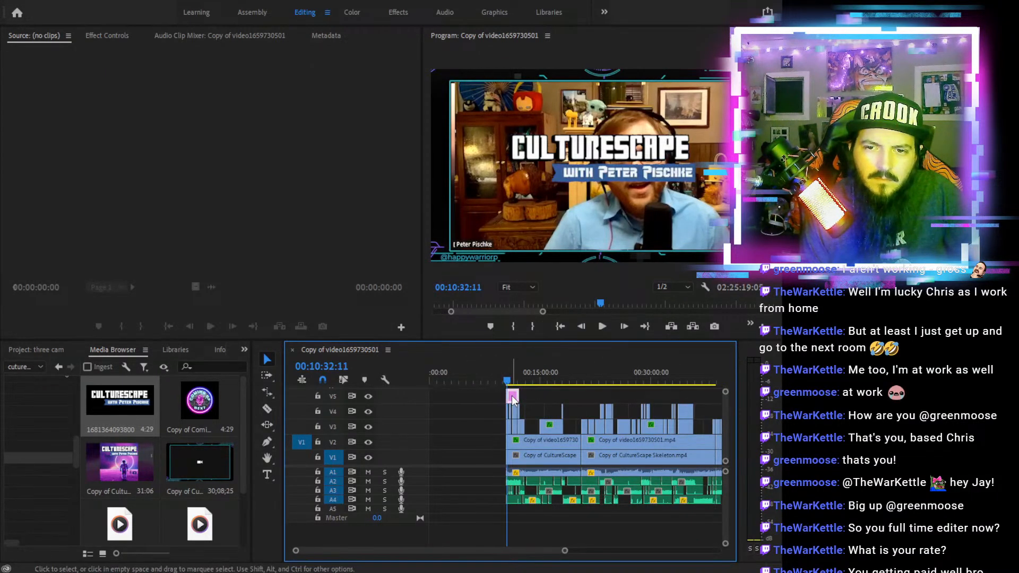
drag(515, 395, 692, 395)
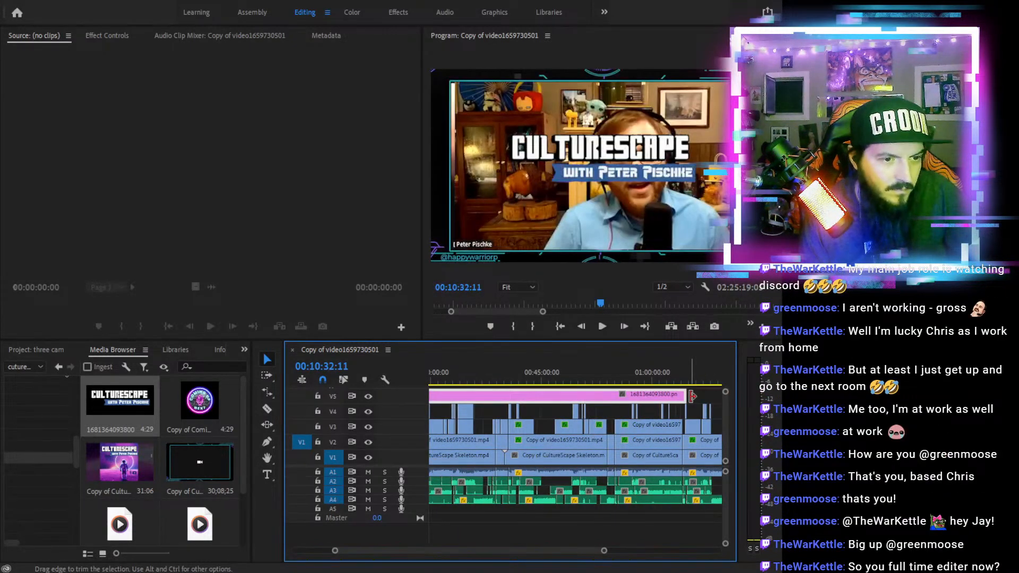
key(backslash)
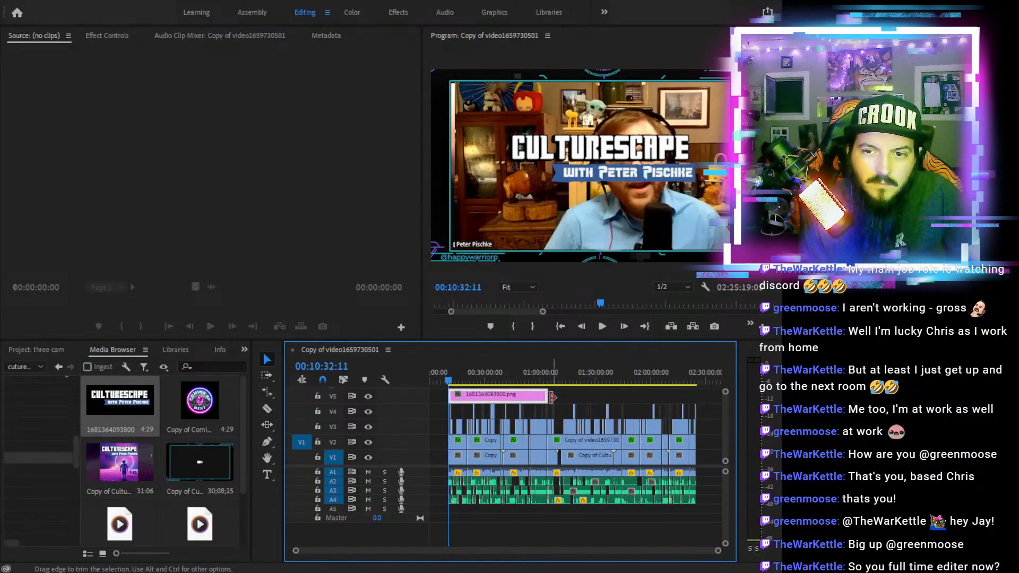
drag(556, 393, 712, 396)
Split the CultureScape logo image on V5 at 02:24:57:16, where the interview footage ends, and delete the excess part after it
click(697, 380)
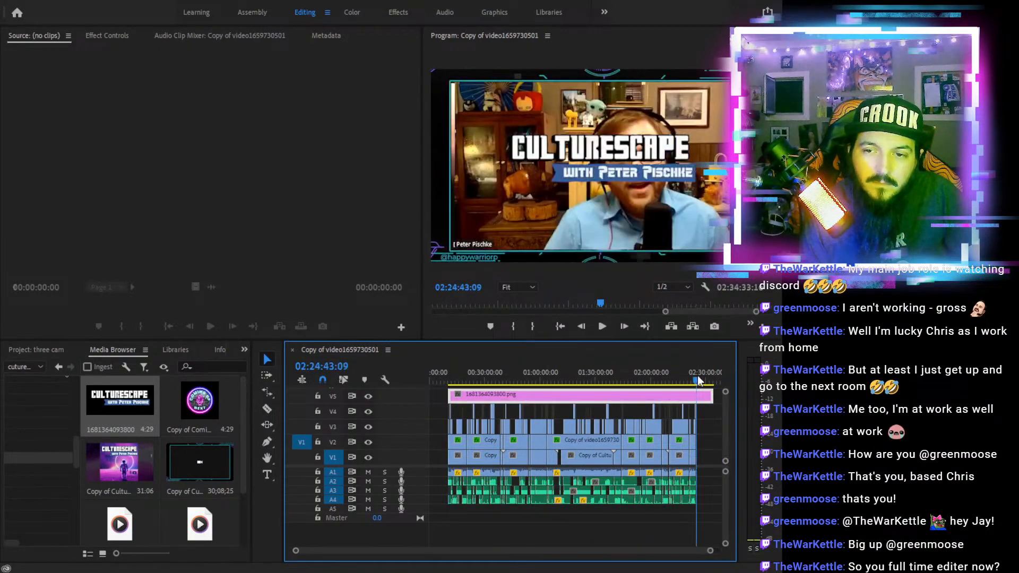
key(equal)
key(equal)
key(equal)
key(equal)
key(equal)
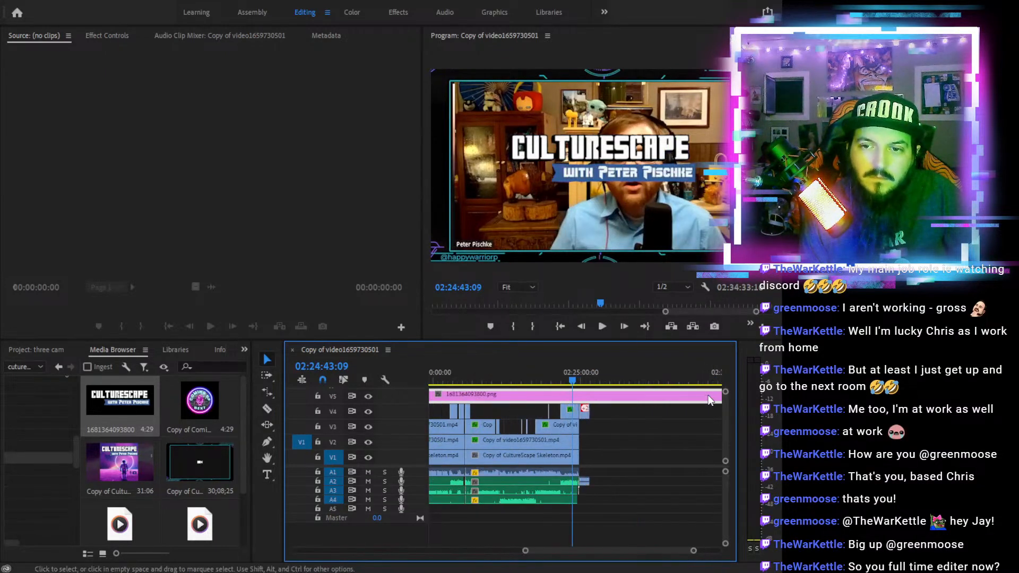
drag(622, 371, 629, 374)
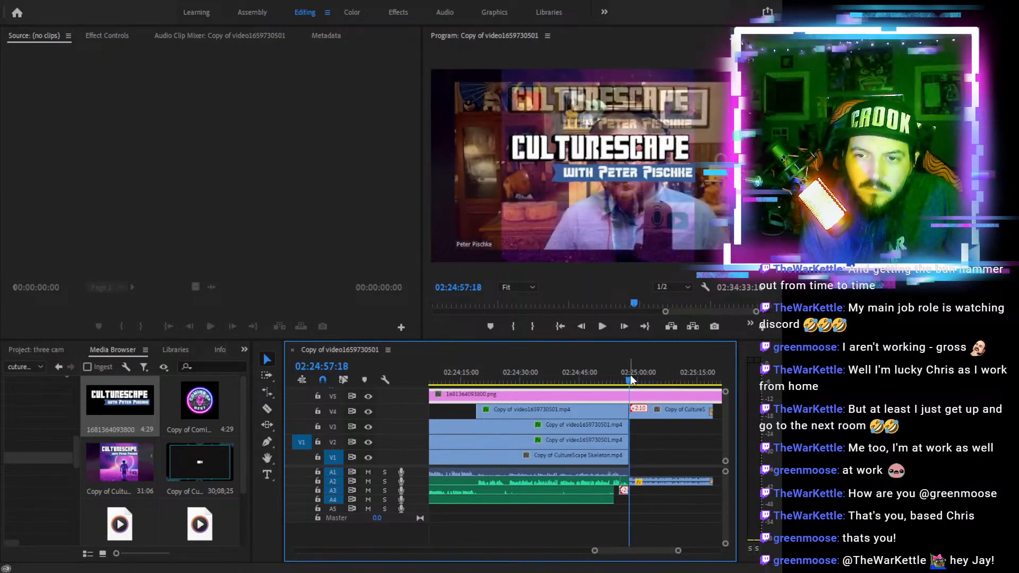
key(equal)
key(equal)
key(equal)
key(equal)
key(equal)
key(equal)
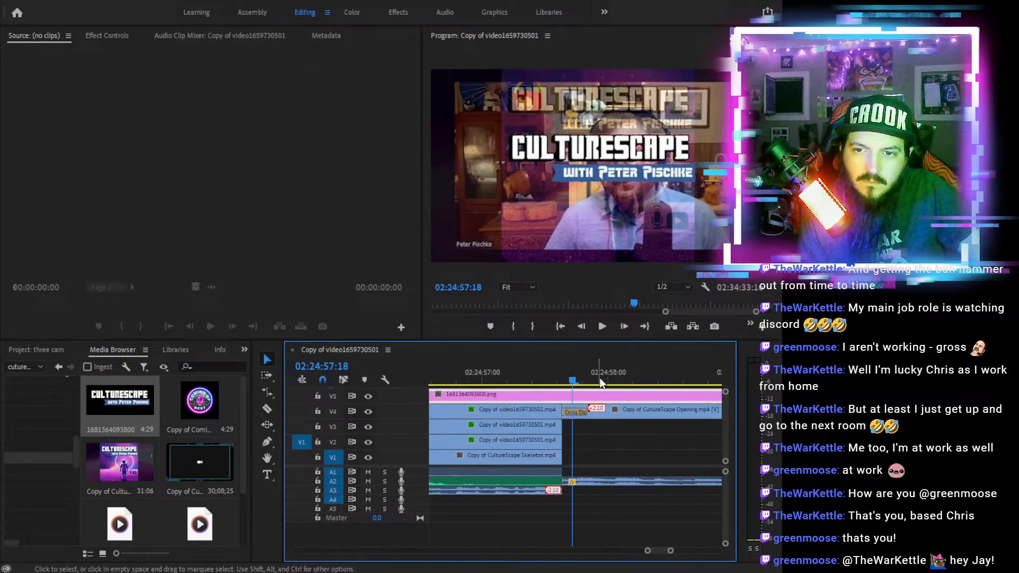
click(537, 369)
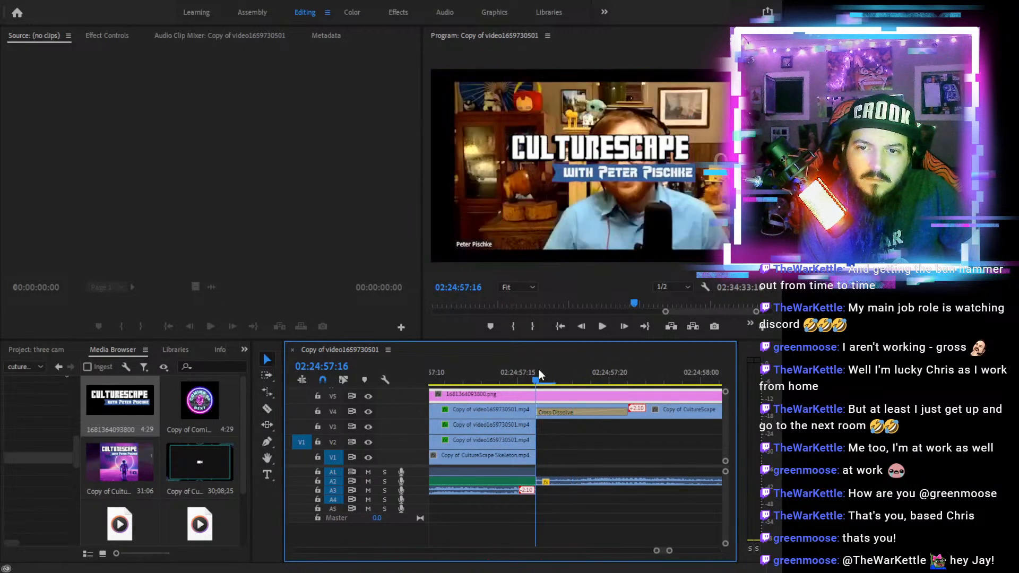
key(c)
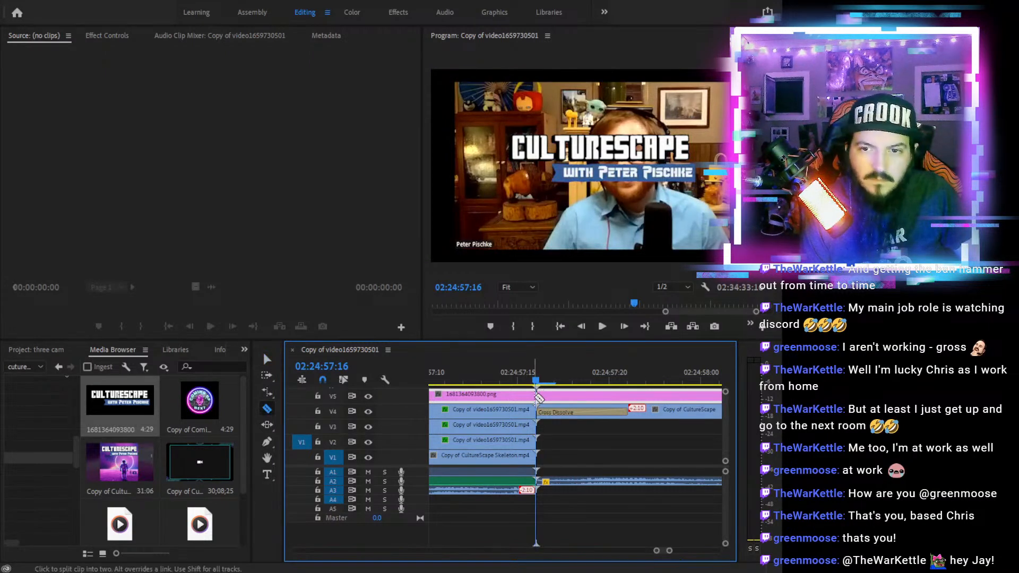
click(537, 395)
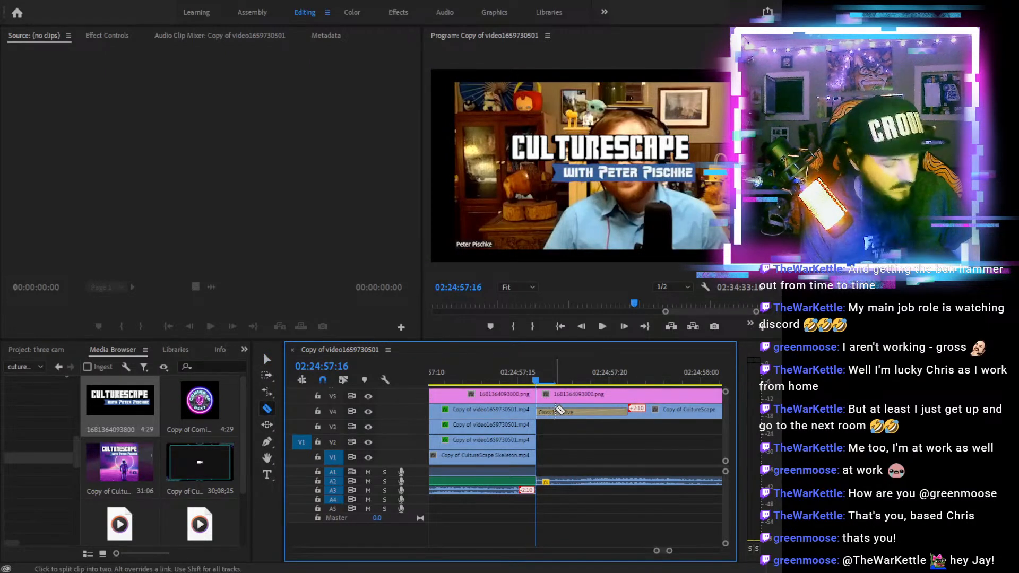
key(v)
click(561, 396)
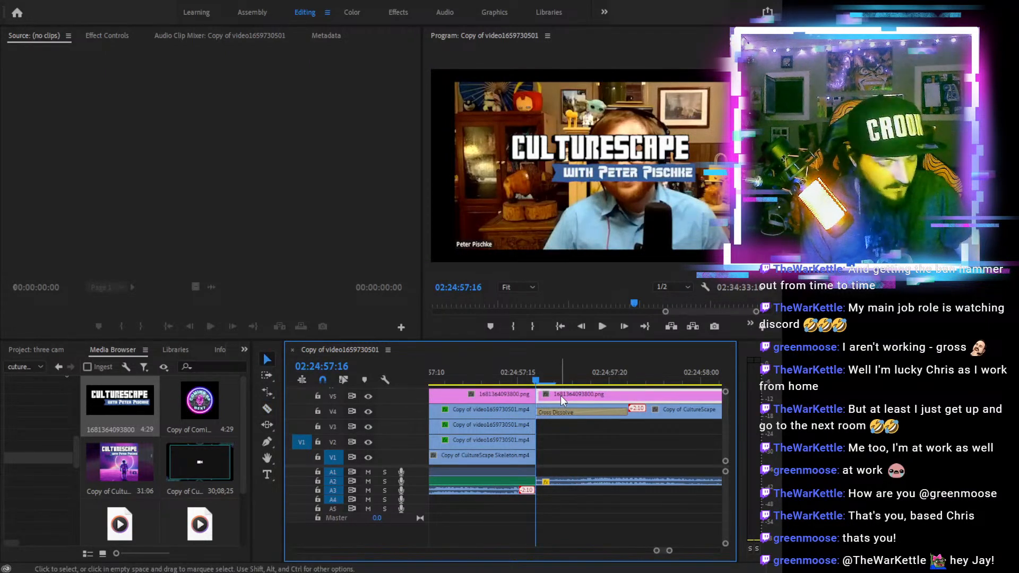
key(Delete)
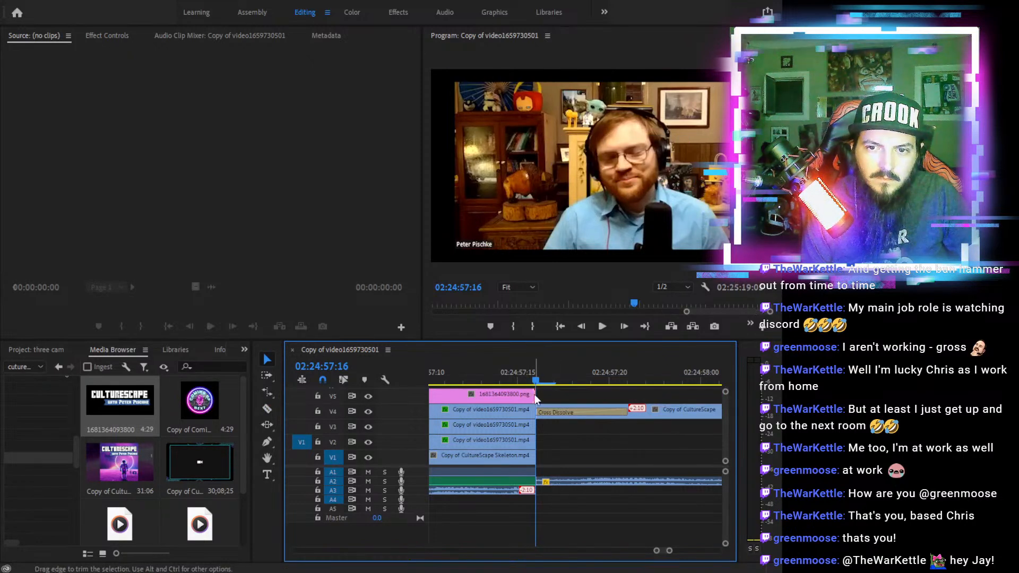
Add a Cross Dissolve to the end of the CultureScape logo image on V5 and scrub back through the fade
key(ctrl+d)
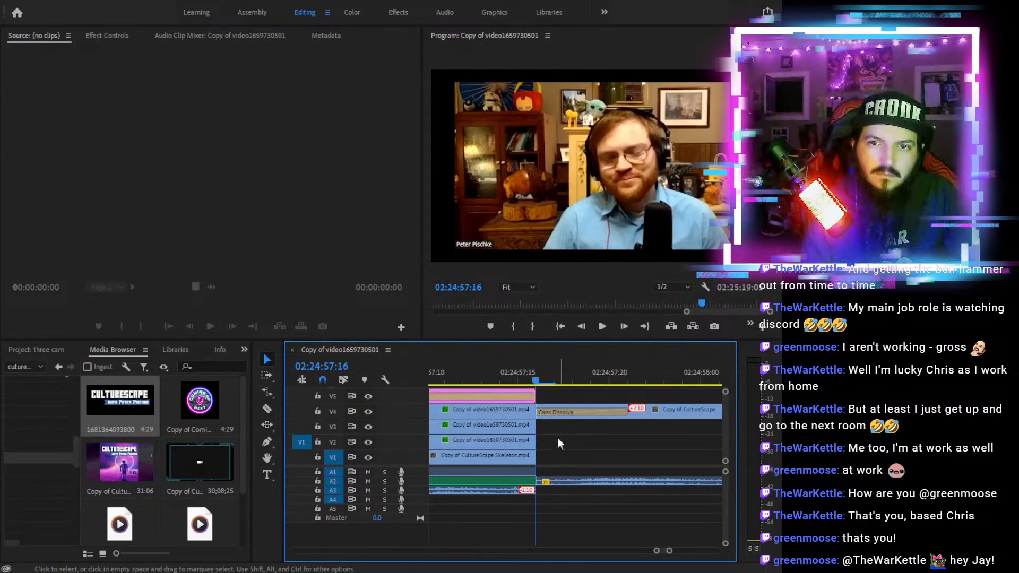
drag(529, 383, 491, 377)
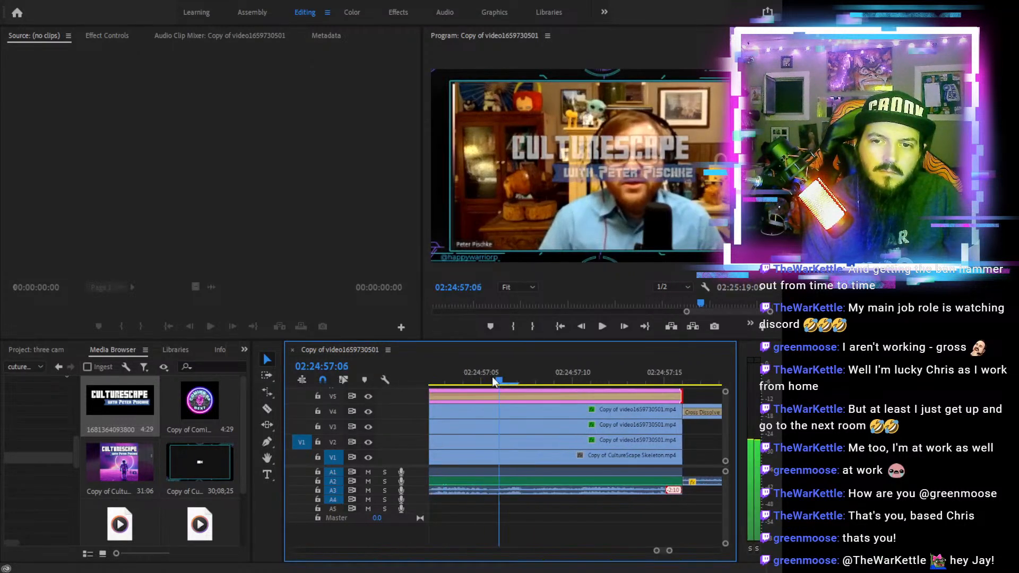
Play the start of the interview from 00:10:26:14 to 00:10:34:14 to check the logo overlay's entrance
key(minus)
key(minus)
key(minus)
key(minus)
key(minus)
key(minus)
key(minus)
key(minus)
key(minus)
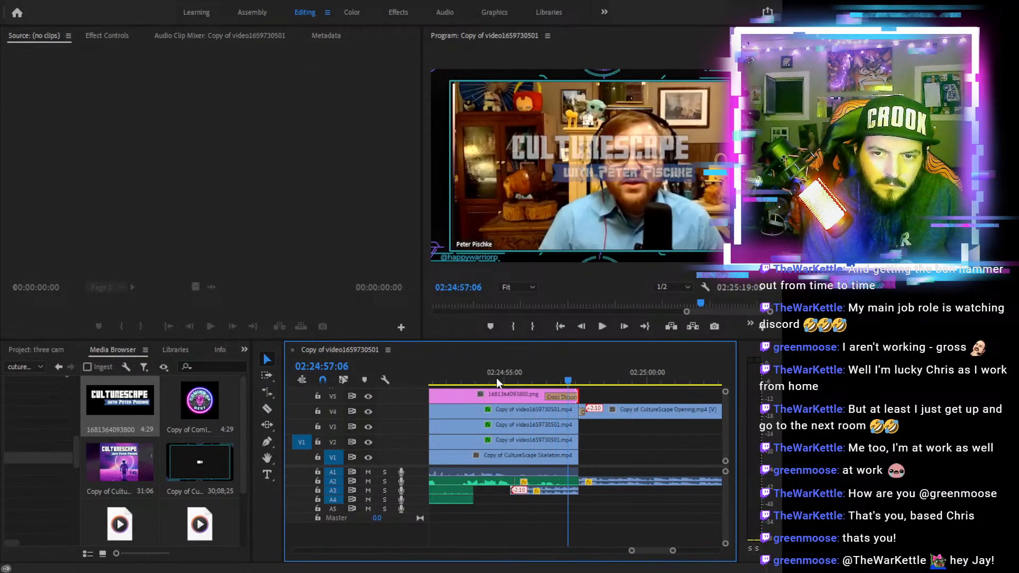
key(minus)
key(minus)
key(minus)
key(minus)
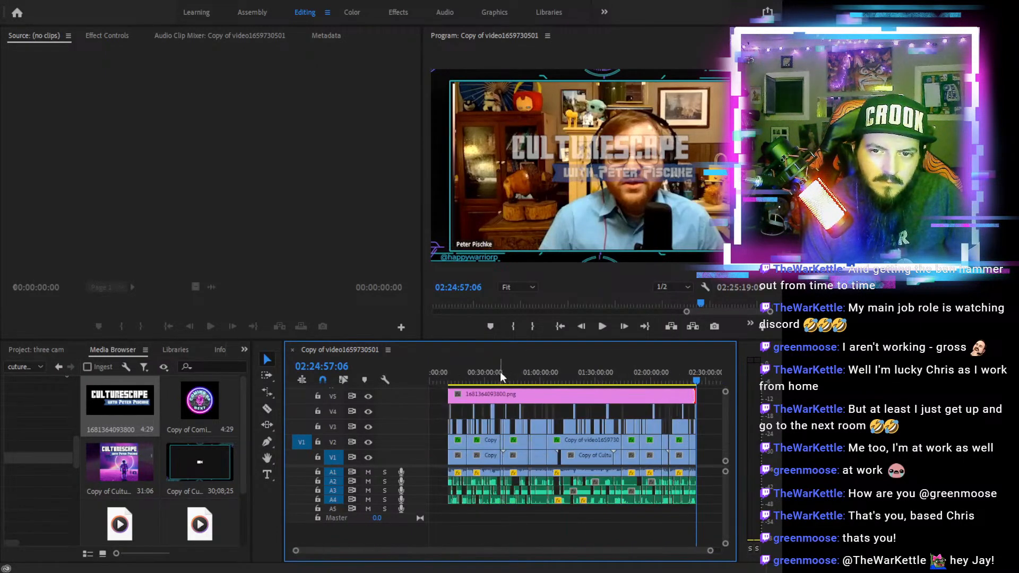
click(449, 371)
key(equal)
key(equal)
key(equal)
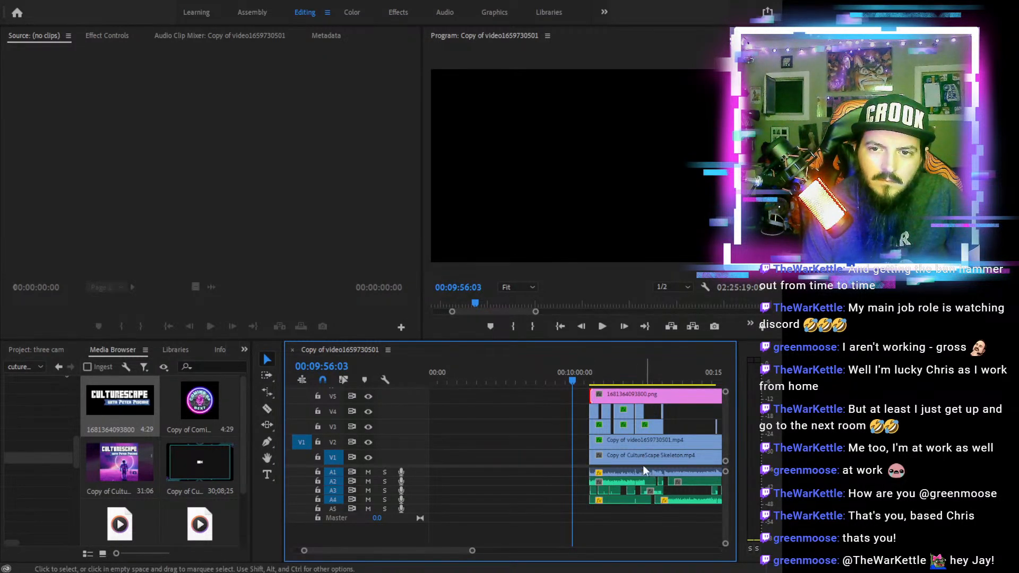
click(582, 371)
click(602, 327)
drag(584, 374, 589, 377)
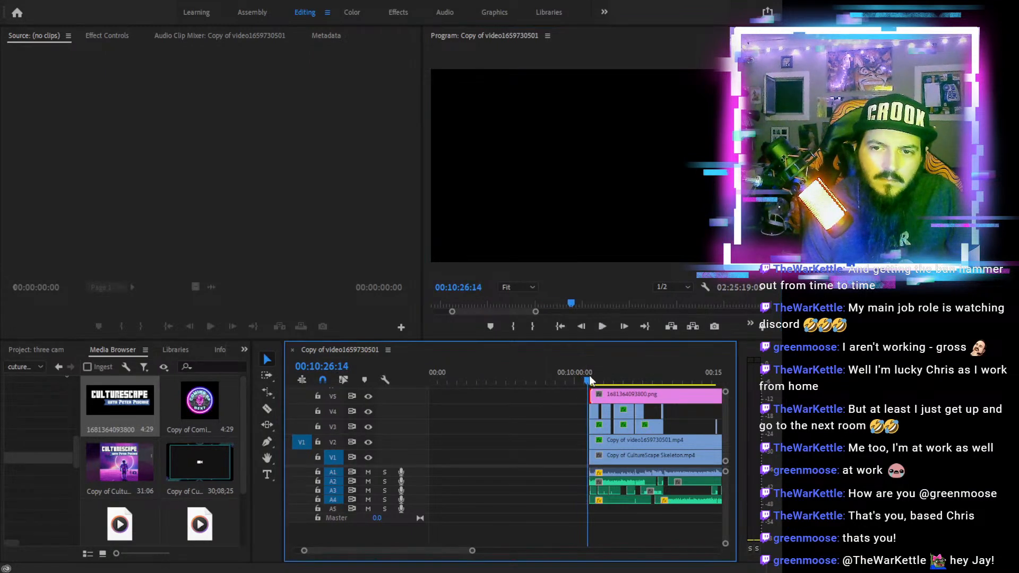
click(602, 328)
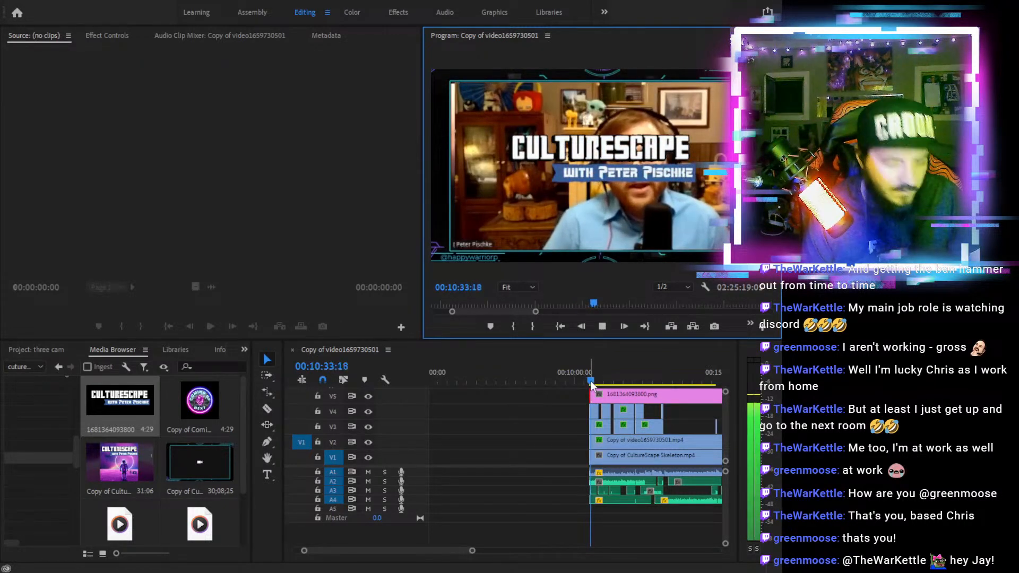
click(602, 325)
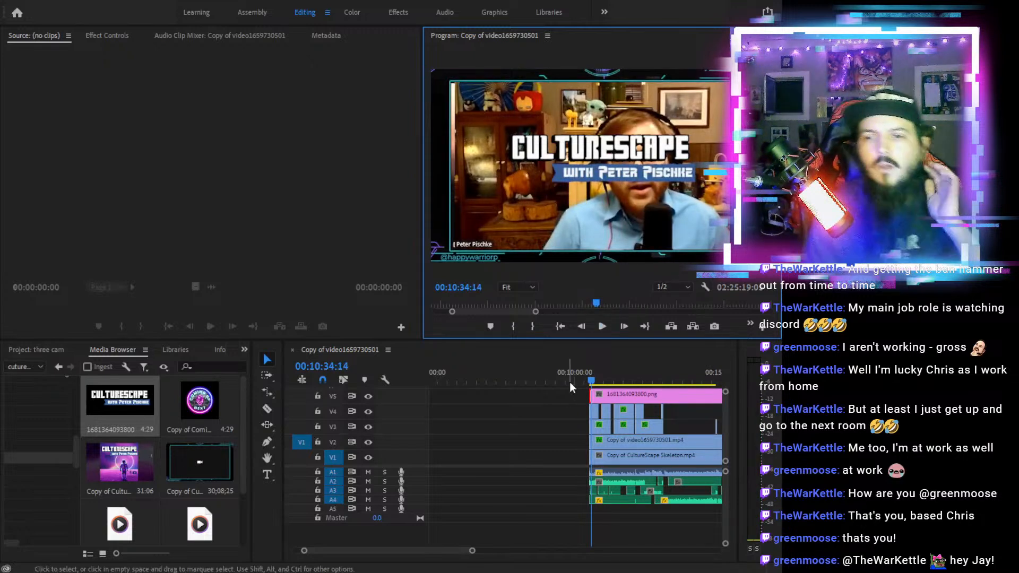
Scale down the V5 CultureScape logo in the preview and move it into the upper-right corner of the interview frame
click(613, 391)
click(612, 144)
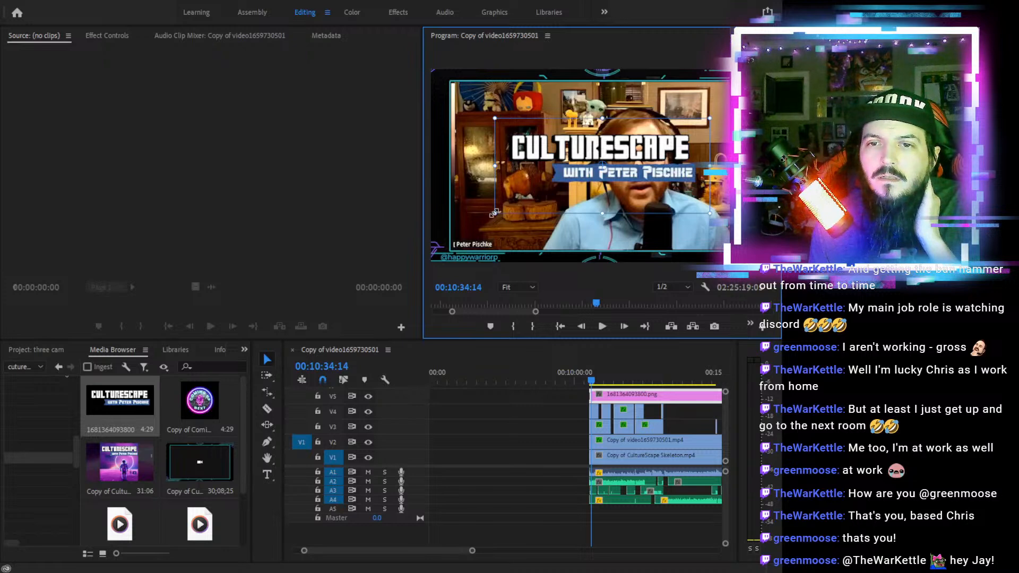
drag(529, 207, 567, 183)
drag(625, 146, 721, 101)
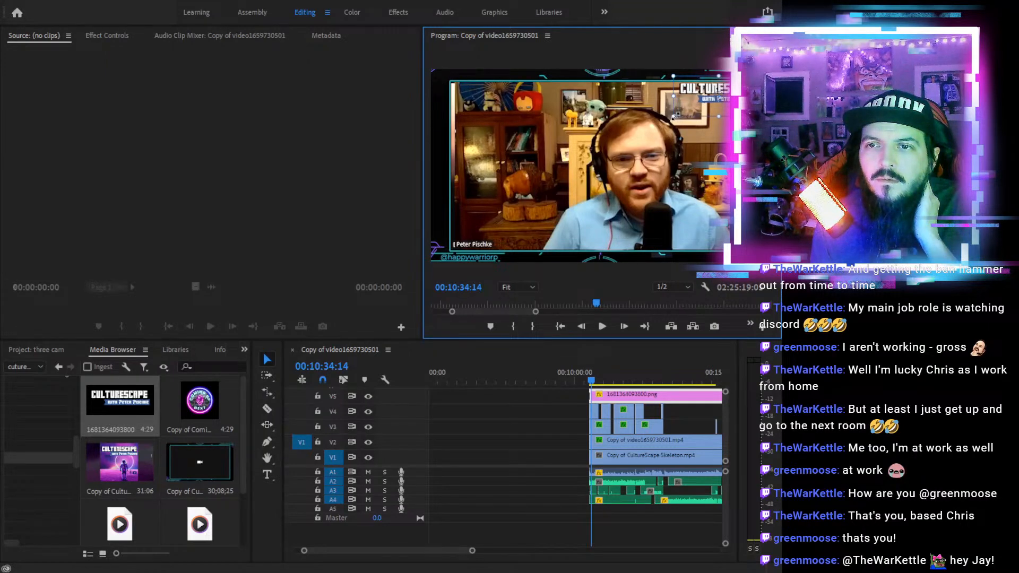
drag(729, 90, 725, 93)
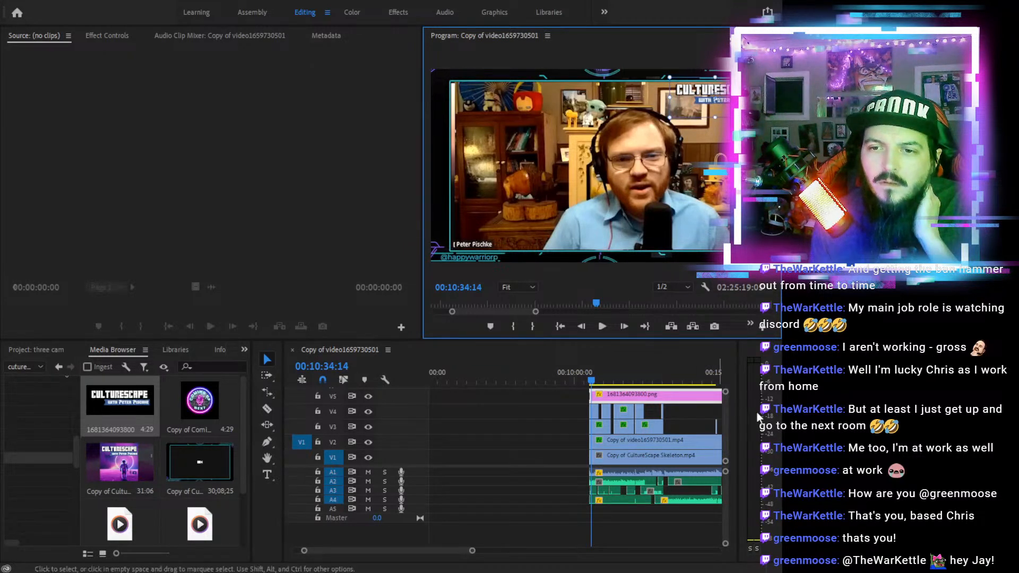
Lower the V5 logo's opacity to make it semi-transparent, and check it on interview shots up to 00:17:27:14
drag(726, 391, 724, 412)
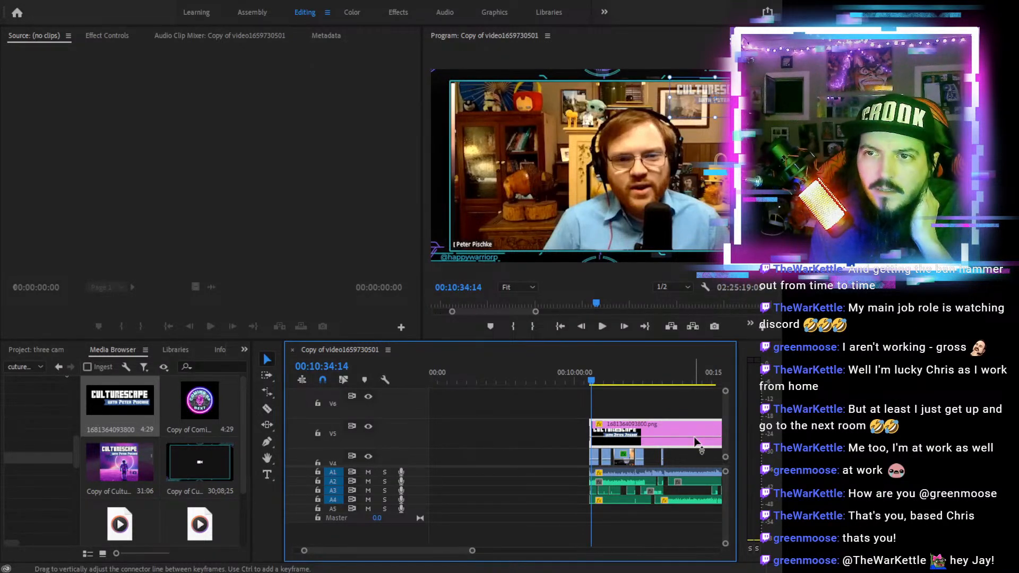
drag(601, 374, 628, 381)
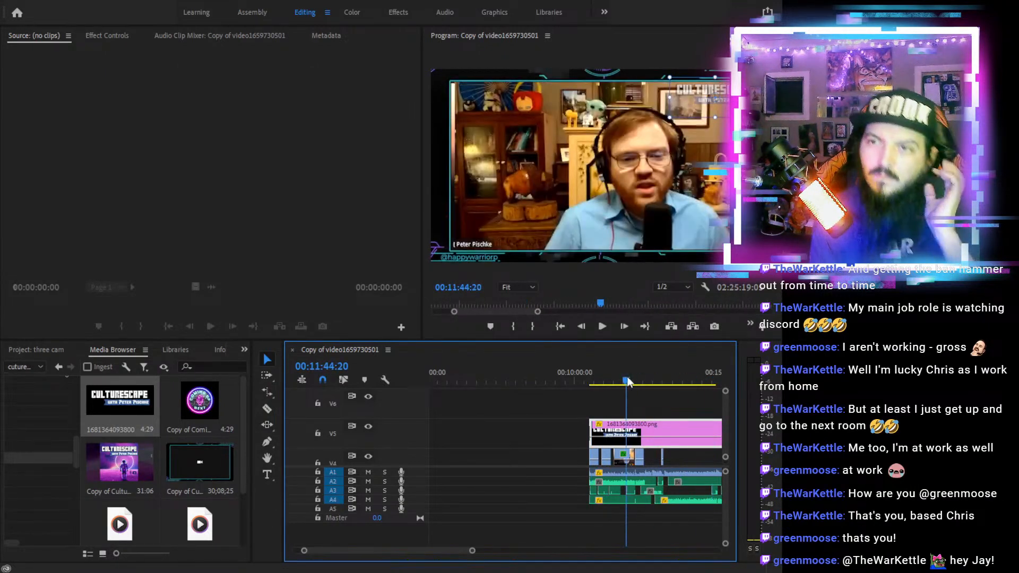
click(559, 417)
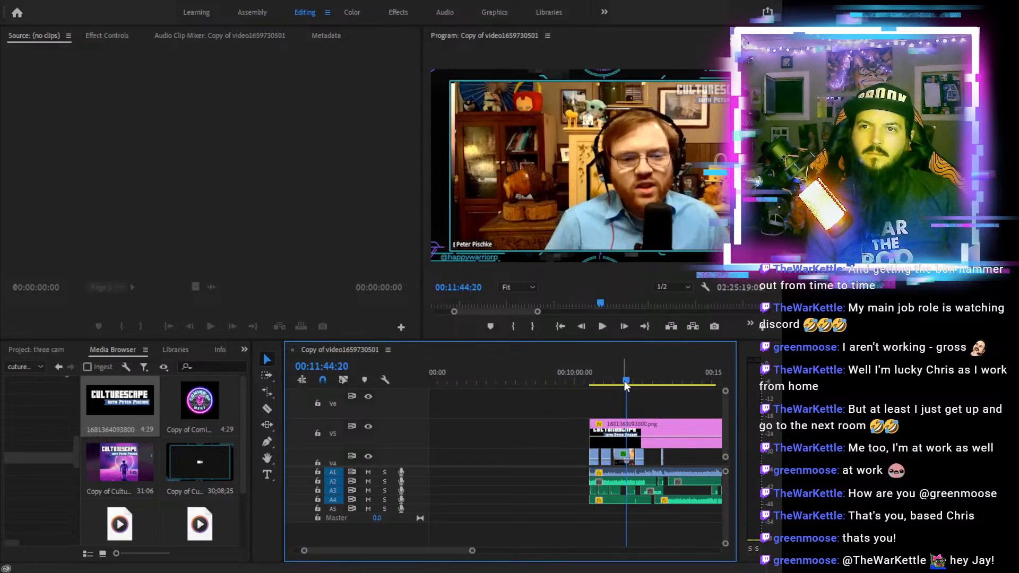
drag(631, 388, 613, 400)
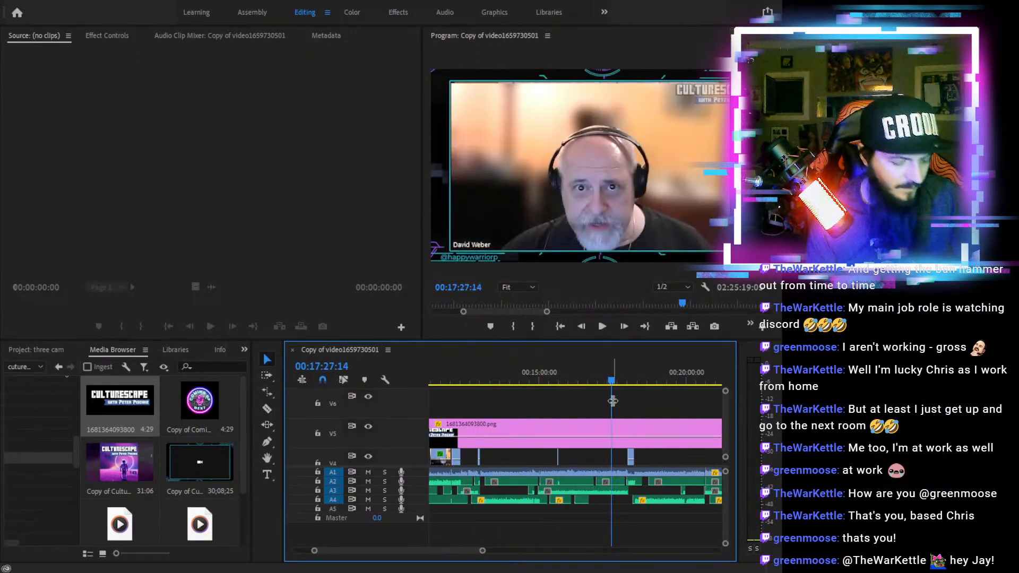
Play the end of the interview into the closing CultureScape Opening clip, stopping at 02:25:03:02
key(minus)
key(minus)
key(minus)
key(minus)
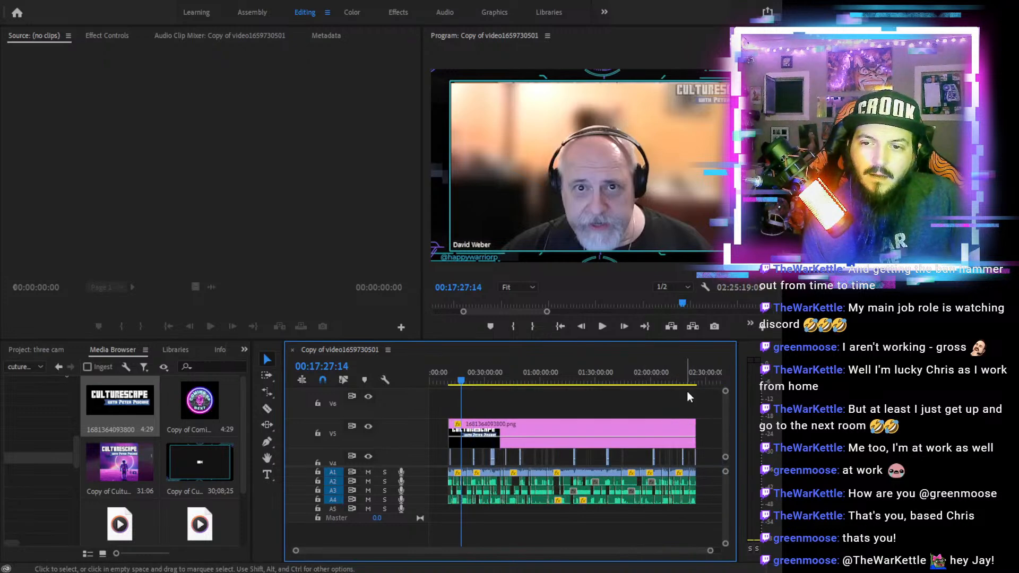
click(691, 366)
key(equal)
key(equal)
key(equal)
key(equal)
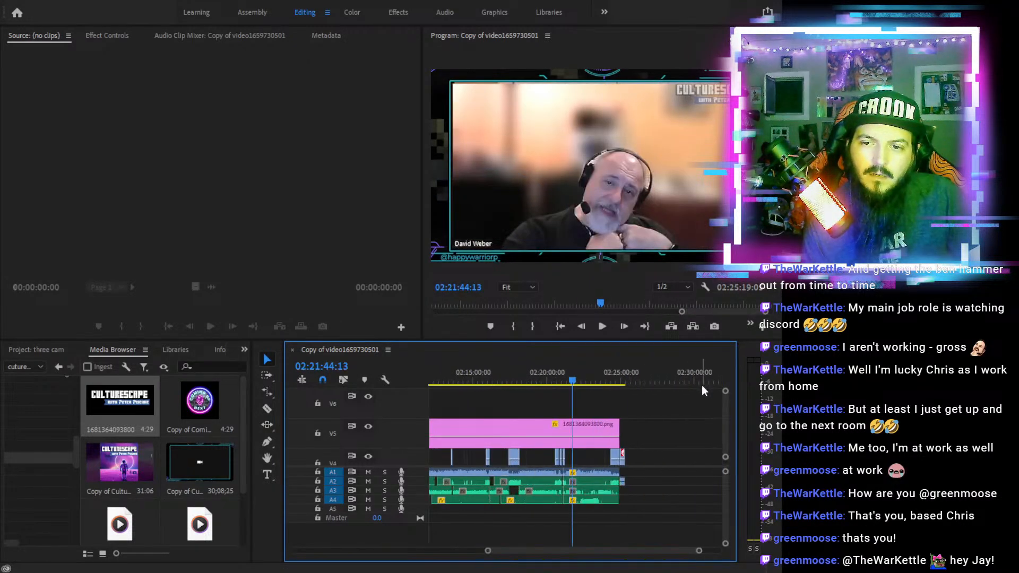
key(equal)
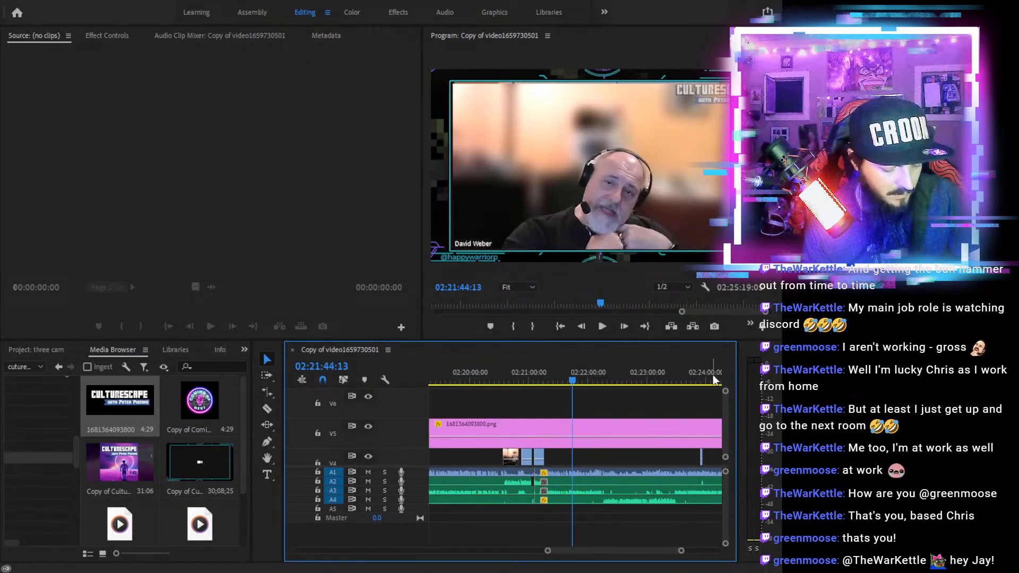
key(minus)
click(658, 374)
click(604, 325)
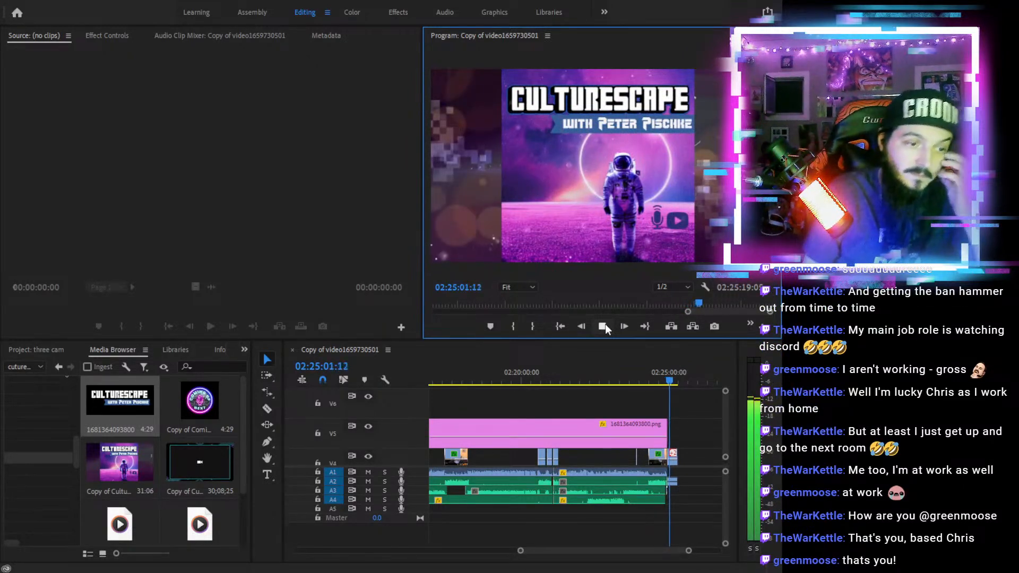
click(673, 377)
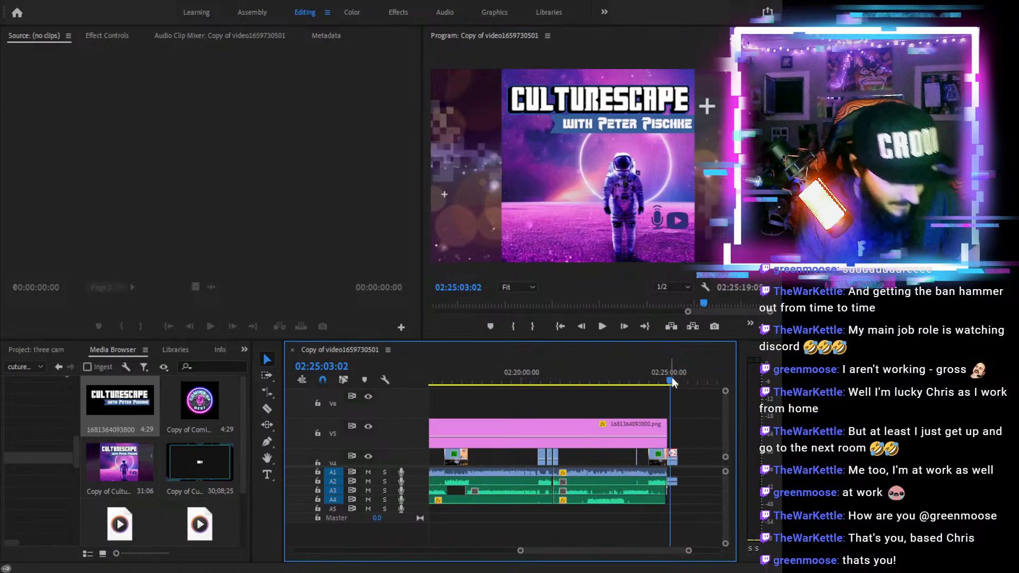
Enlarge the audio tracks around the closing transition and select the CultureScape Opening clip's audio on A2
key(=)
key(=)
key(=)
key(=)
key(=)
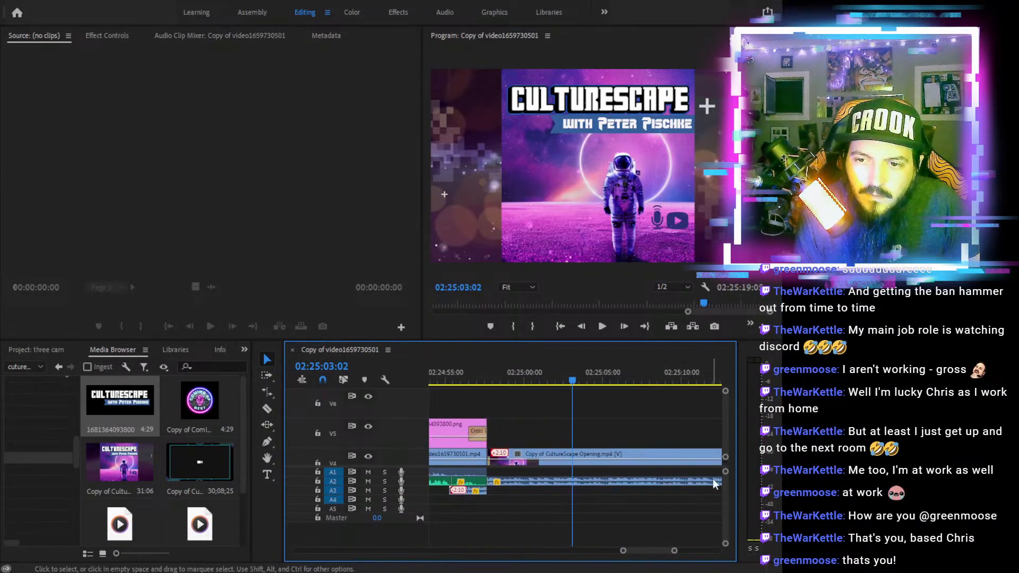
drag(725, 471, 725, 492)
click(597, 485)
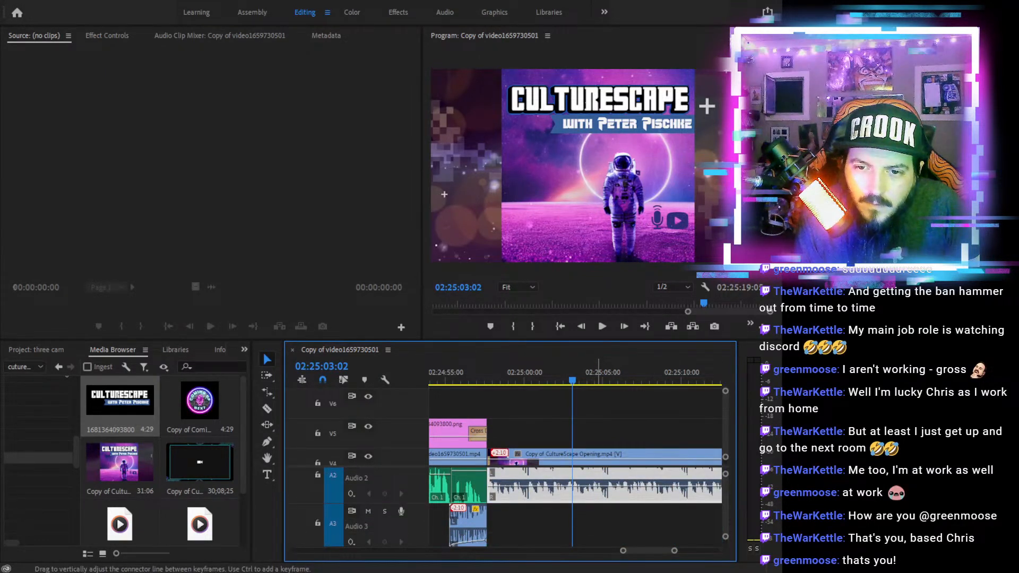
Play the transition from the interview's last seconds into the closing clip, stopping at 02:25:02:15
click(436, 380)
click(600, 332)
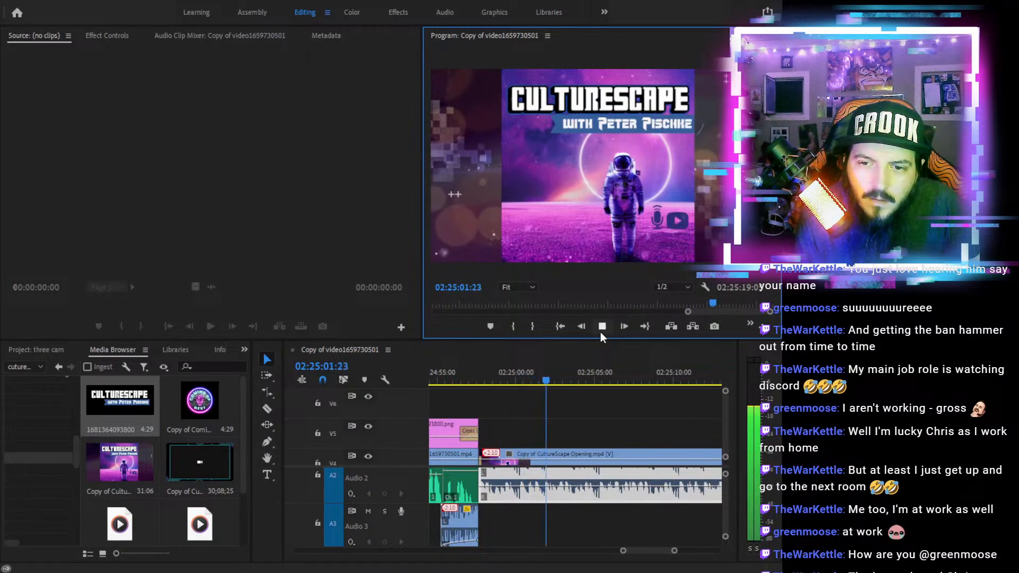
click(600, 331)
click(577, 486)
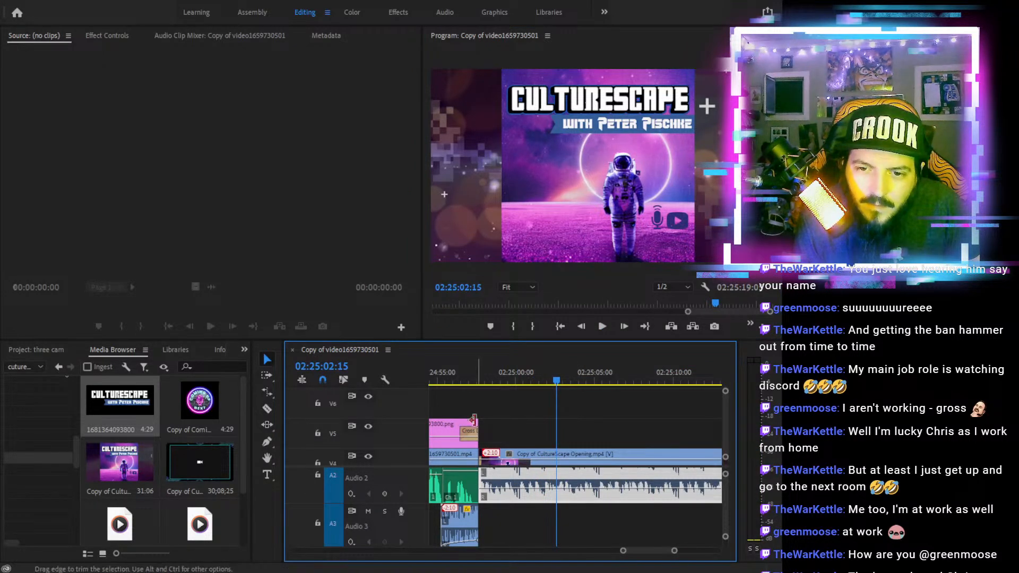
Go to 02:24:57:11 at the end of the interview and select the final audio clip on A3
click(477, 381)
scroll(725, 485, down, 1)
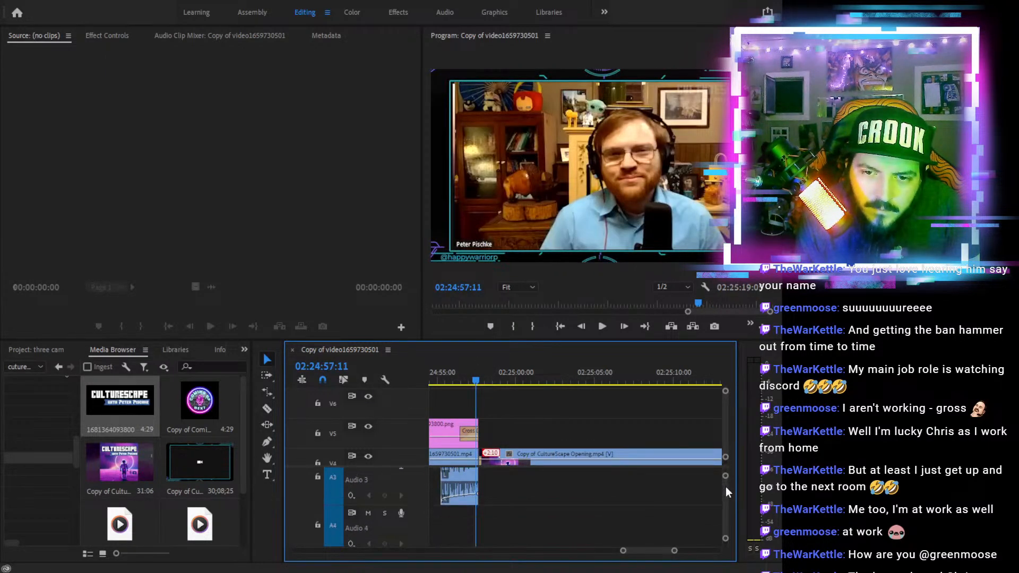
key(equal)
key(equal)
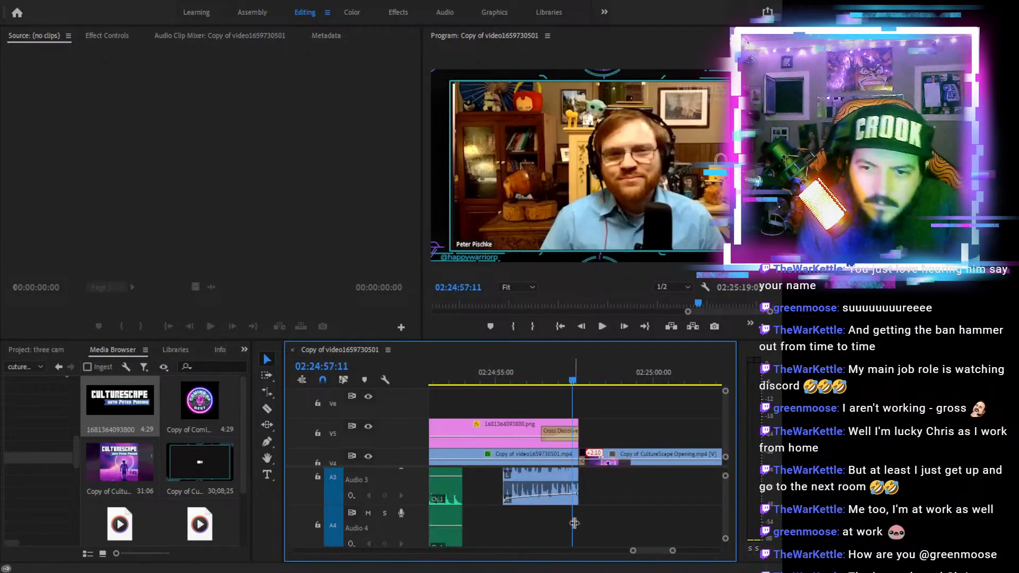
click(585, 497)
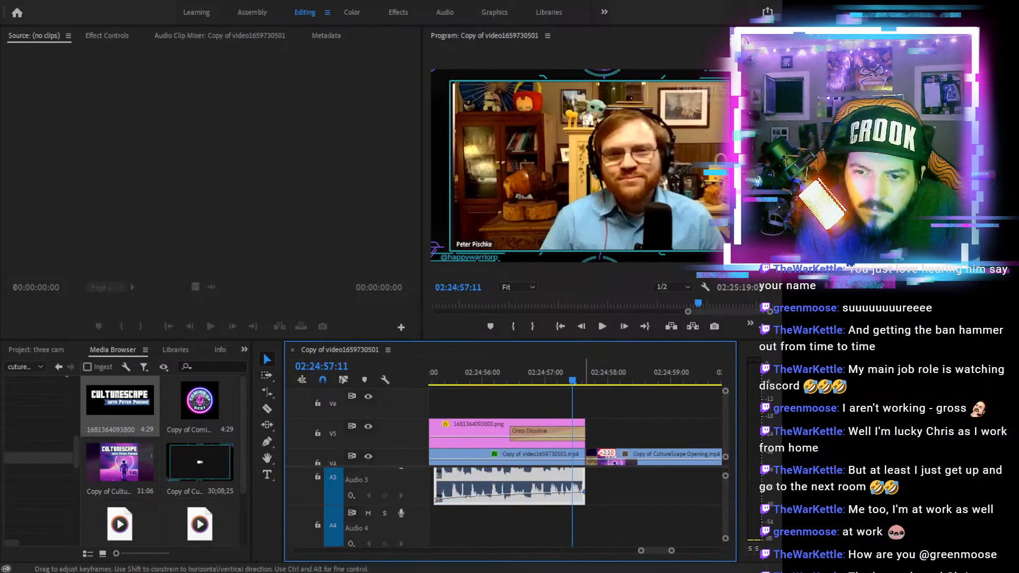
Play the interview's last seconds into the closing CultureScape clip twice, returning to 02:24:56:20
click(503, 374)
drag(505, 374, 475, 371)
click(602, 326)
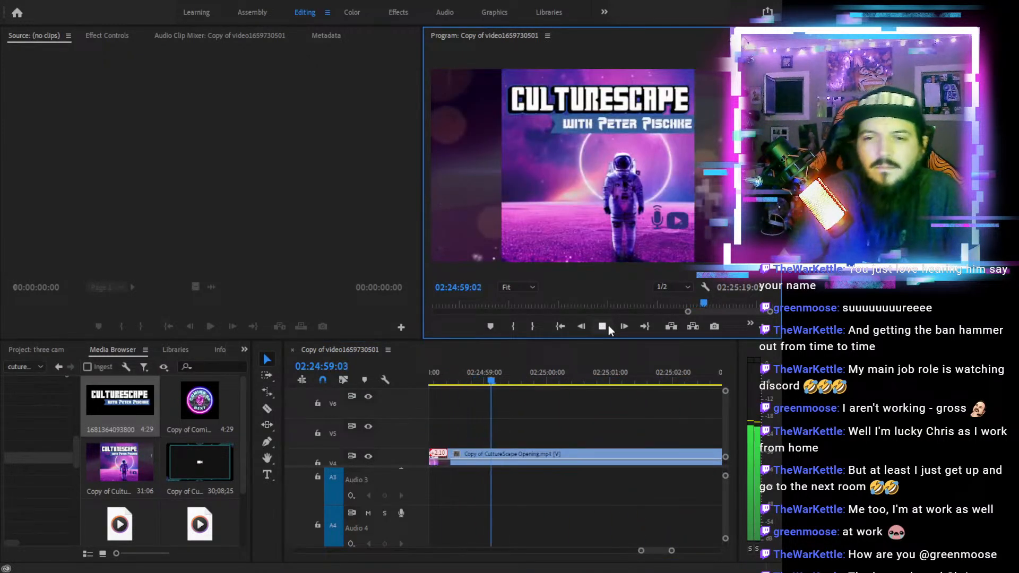
mouse_move(469, 366)
mouse_down()
mouse_move(332, 368)
mouse_move(483, 370)
mouse_up()
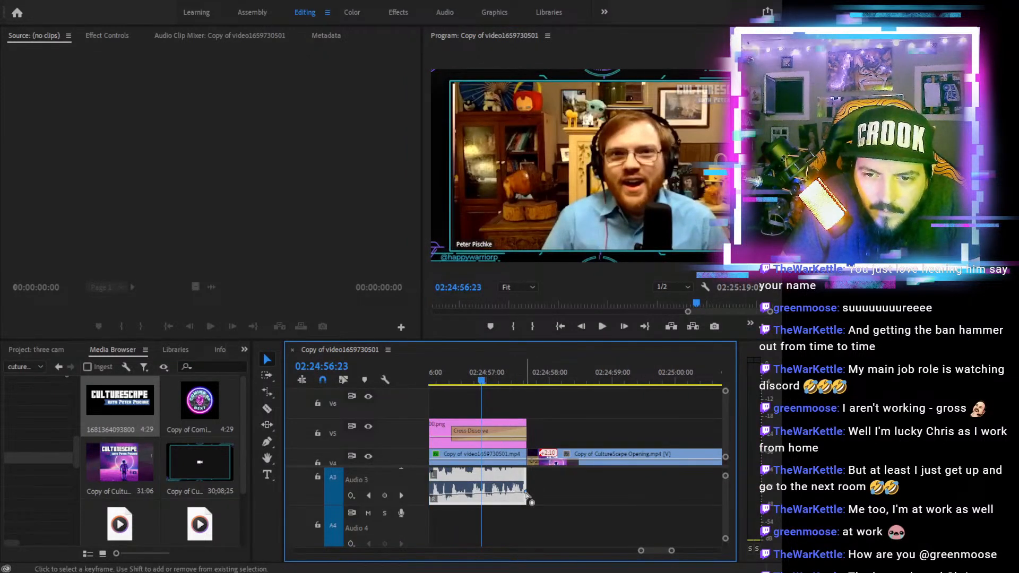
mouse_move(461, 371)
mouse_down()
mouse_move(322, 371)
mouse_move(582, 373)
mouse_move(461, 370)
mouse_up()
click(601, 325)
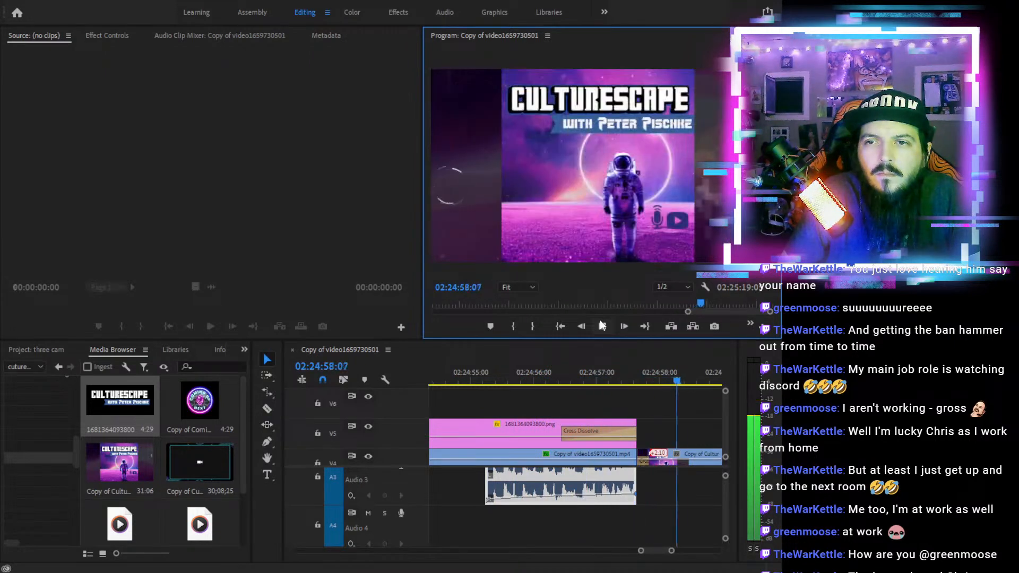
drag(497, 377, 396, 379)
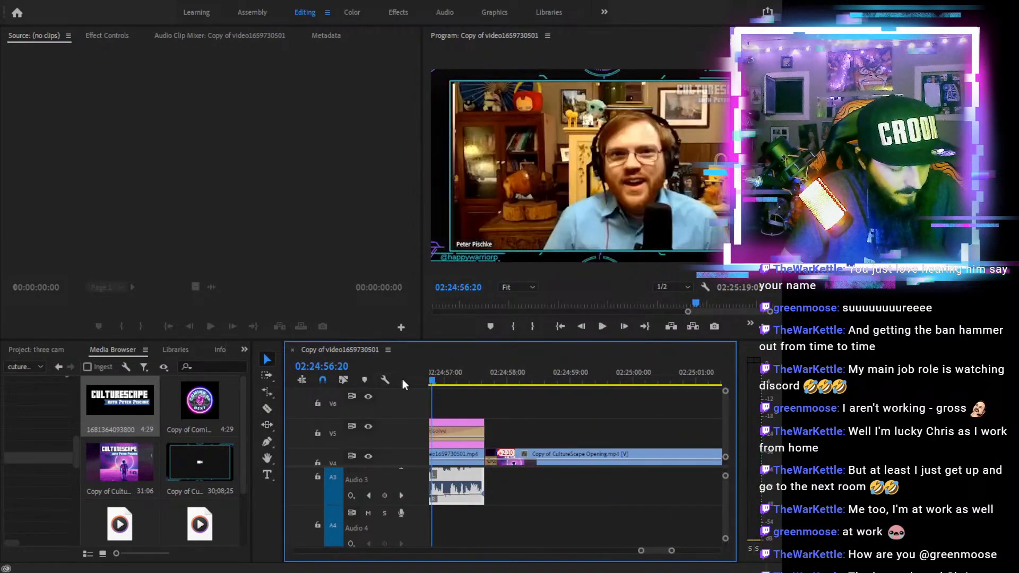
Trim the end of the V5 logo back to the start of the final A3 clip, about 02:24:55, and play the closing transition
key(minus)
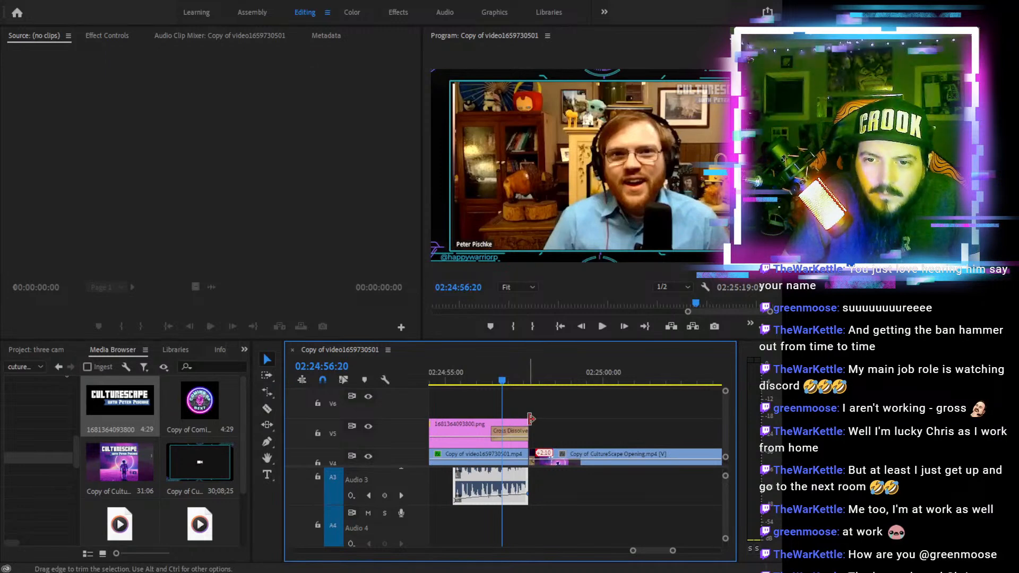
drag(524, 418, 452, 418)
mouse_move(467, 372)
mouse_down()
mouse_move(348, 371)
mouse_move(399, 491)
mouse_move(488, 369)
mouse_move(471, 371)
mouse_up()
click(607, 327)
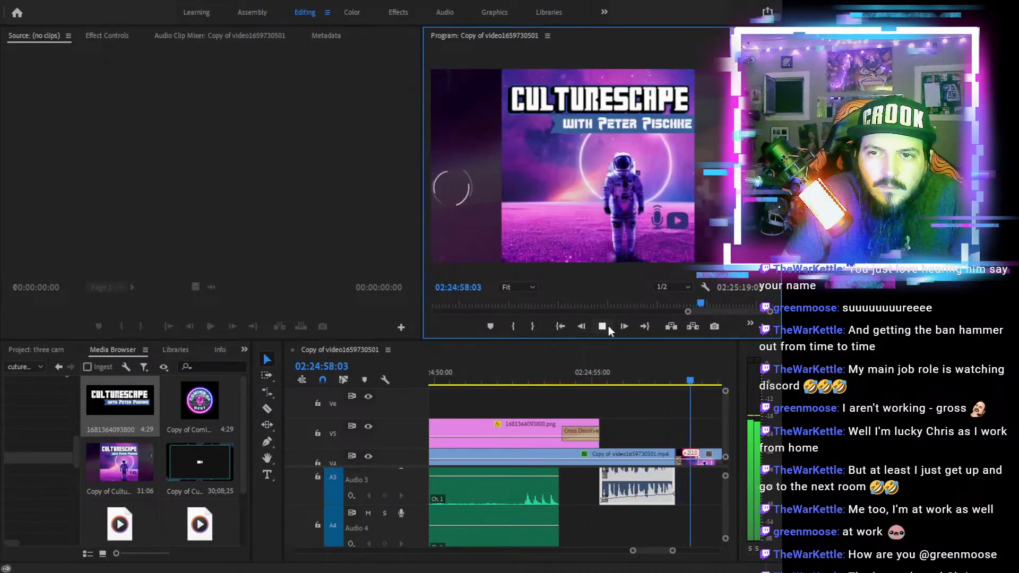
click(496, 374)
Trim the start of the V5 logo at the interview's beginning to about 00:10:31, with its Cross Dissolve kept on the new start
key(minus)
key(minus)
key(minus)
key(minus)
key(minus)
key(minus)
key(minus)
key(minus)
key(minus)
key(minus)
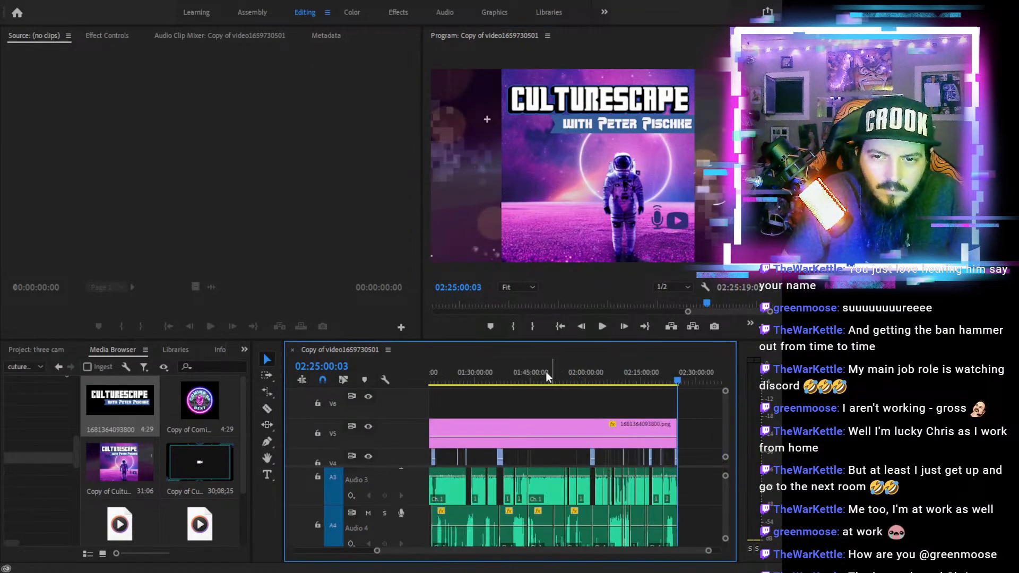
click(449, 376)
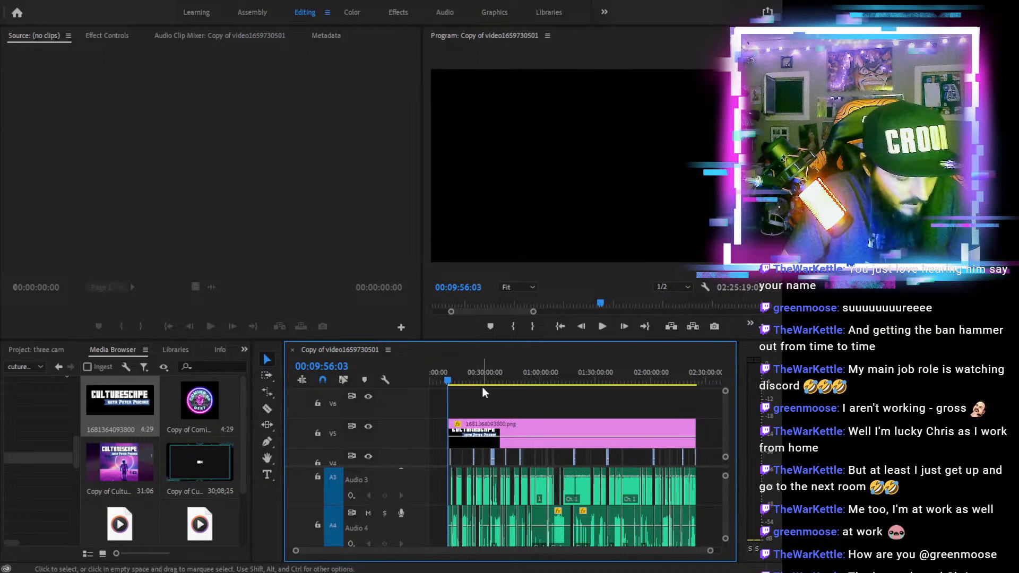
key(equal)
key(equal)
key(equal)
key(equal)
click(590, 370)
key(equal)
key(equal)
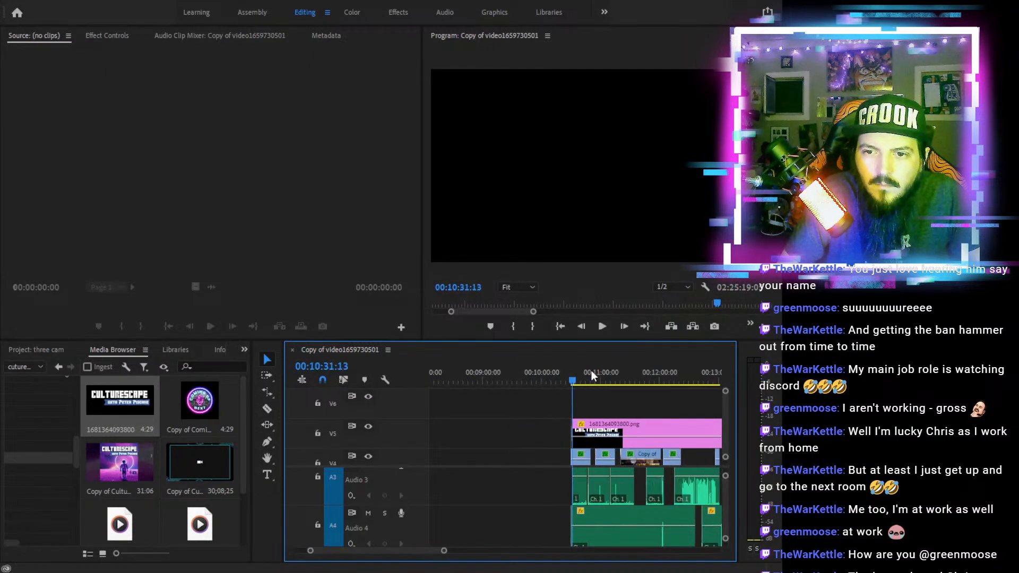
key(equal)
key(equal)
key(equal)
key(equal)
key(equal)
key(equal)
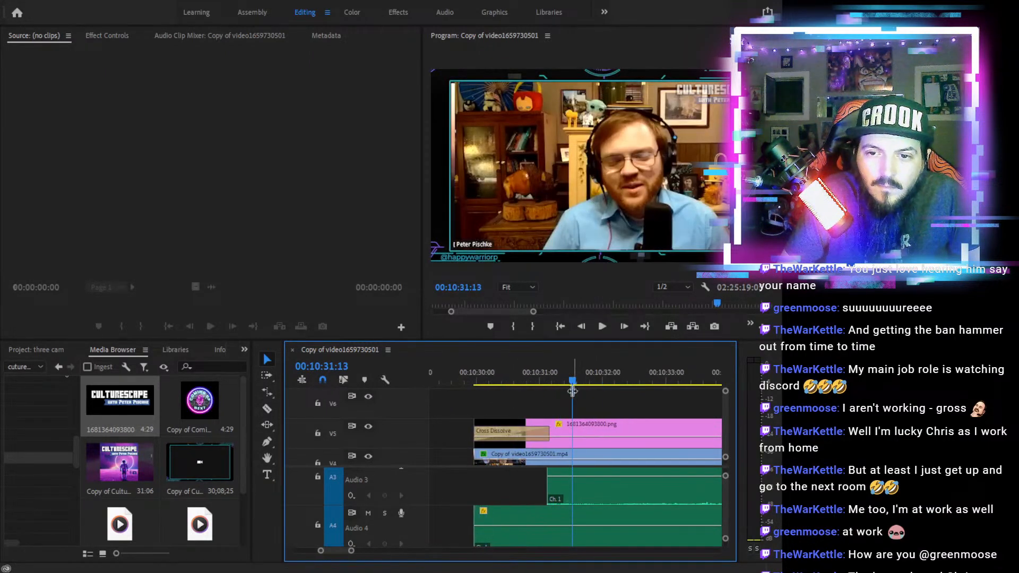
key(minus)
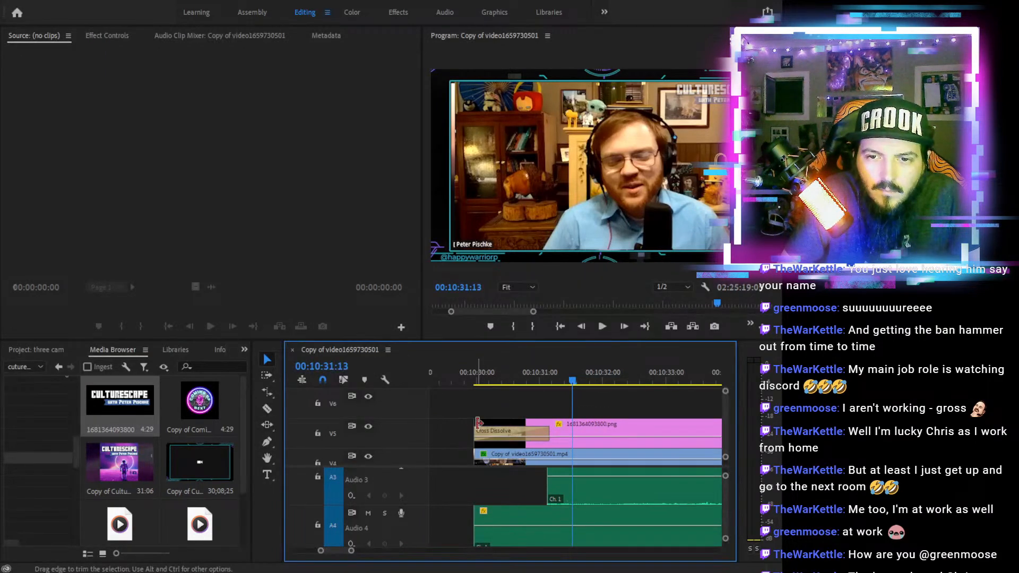
drag(495, 422, 571, 422)
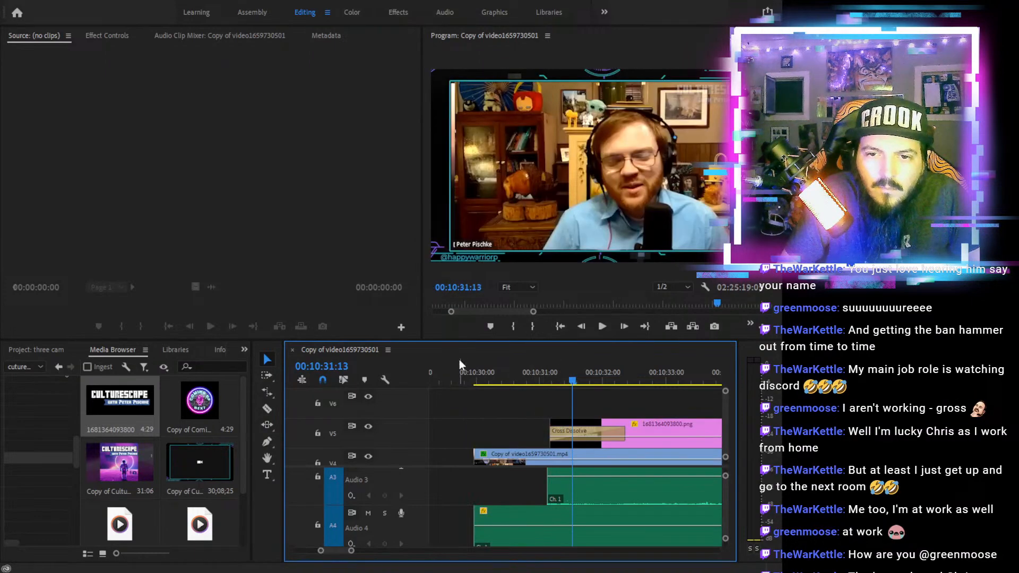
Play the logo's fade-in from 00:10:29:18 to 00:10:35:04 and return to 00:10:33:16
click(459, 358)
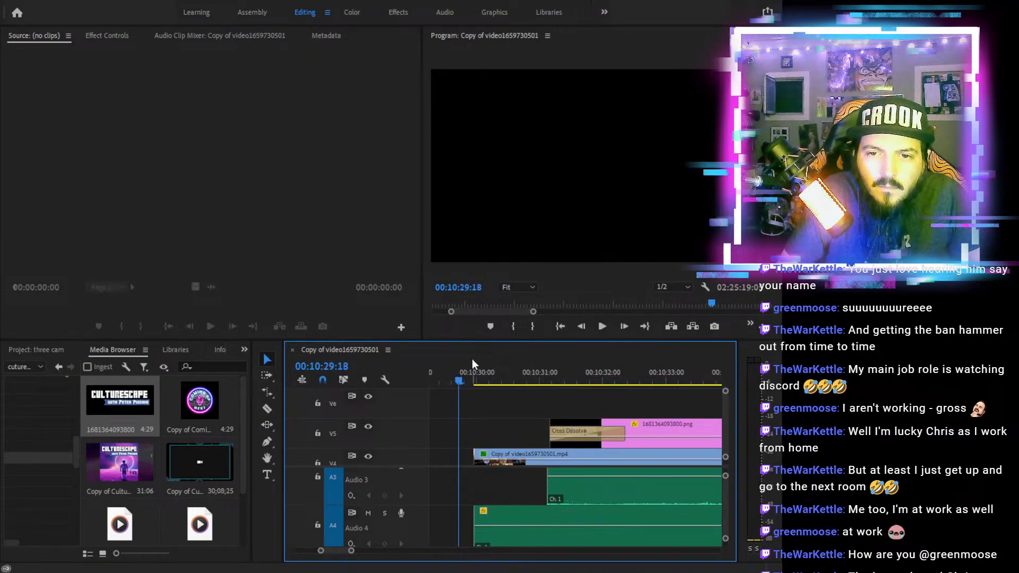
click(602, 326)
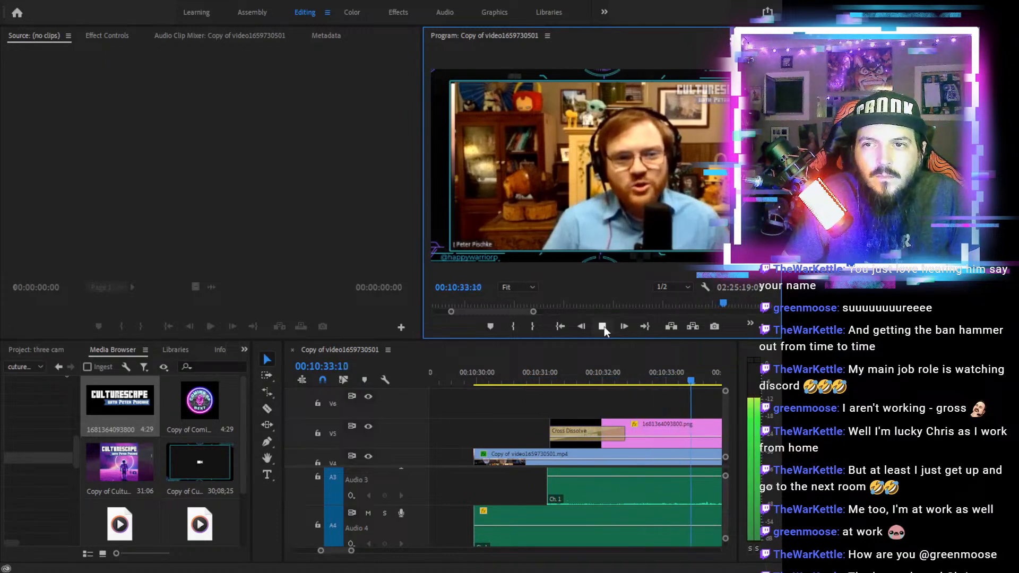
click(602, 327)
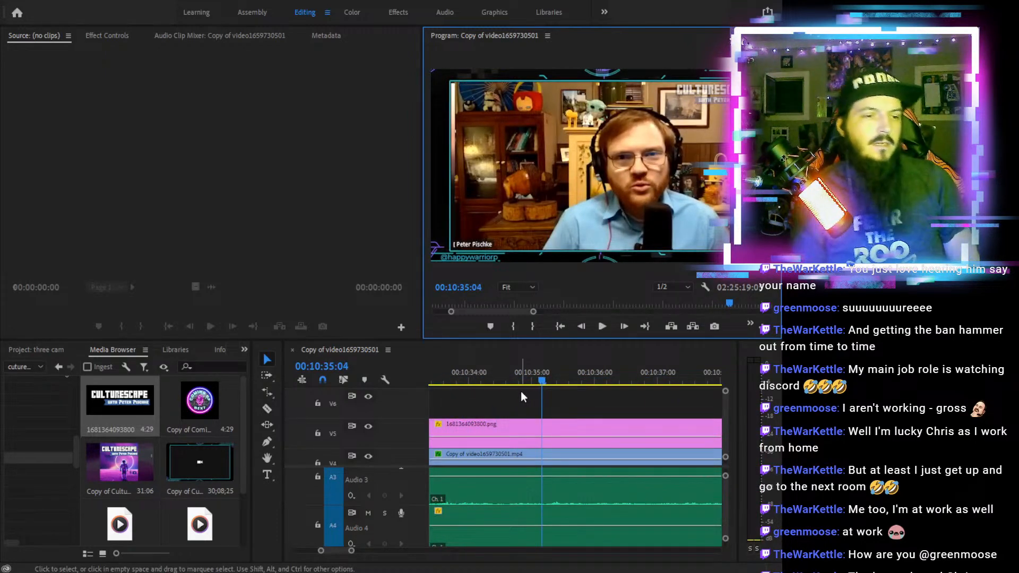
drag(476, 368, 451, 370)
Fit the whole sequence in the timeline, move to 00:24:30:10, and shrink the video and audio tracks so all of them show
key(minus)
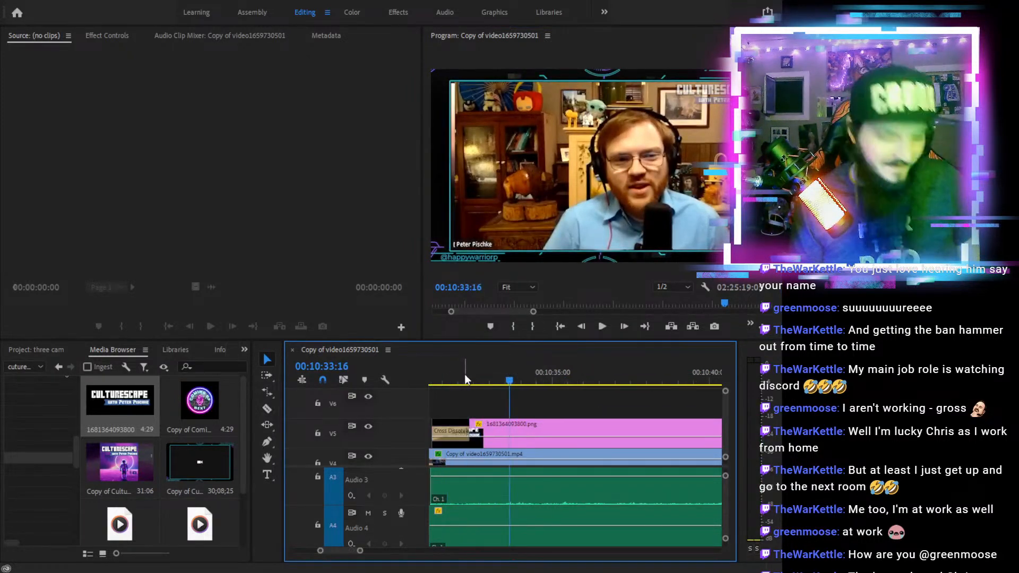
key(minus)
key(minus)
key(minus)
key(minus)
key(backslash)
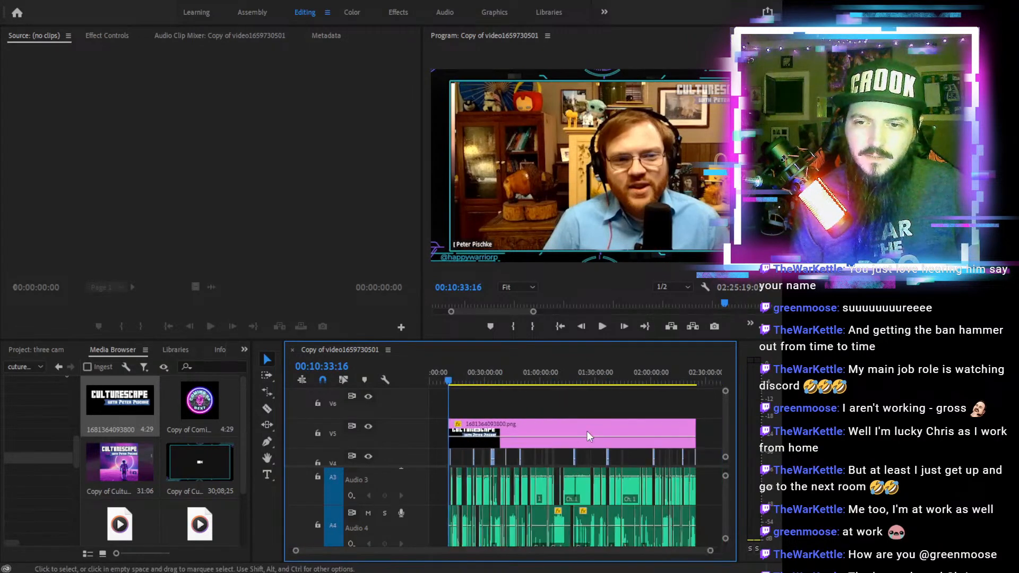
mouse_move(485, 376)
mouse_down()
mouse_move(530, 377)
mouse_move(474, 378)
mouse_up()
drag(725, 391, 730, 375)
drag(724, 477, 732, 435)
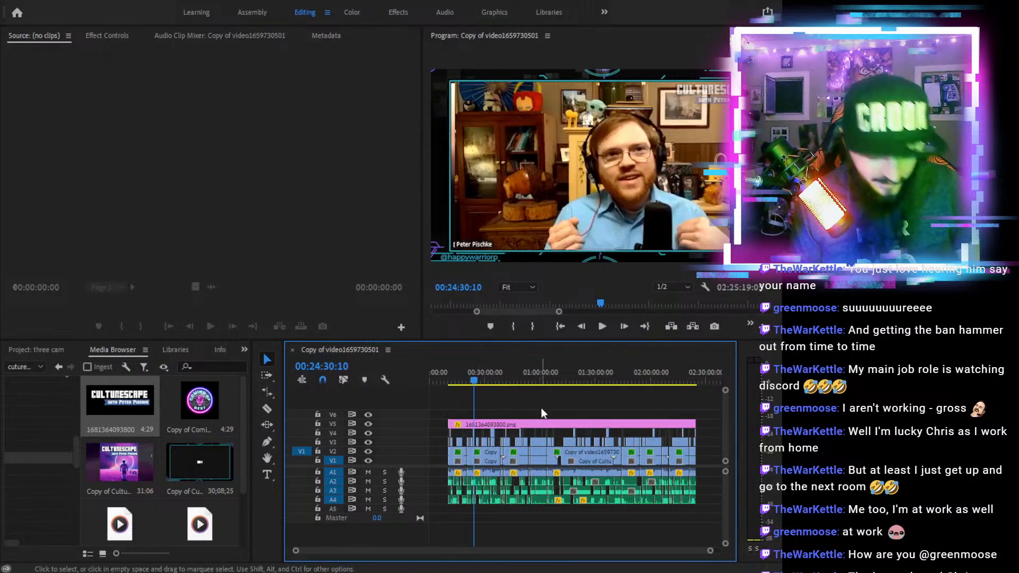
Scrub through the interview and check the logo overlay on the guest's shot at 00:51:09:24
key(=)
drag(563, 386, 450, 389)
key(minus)
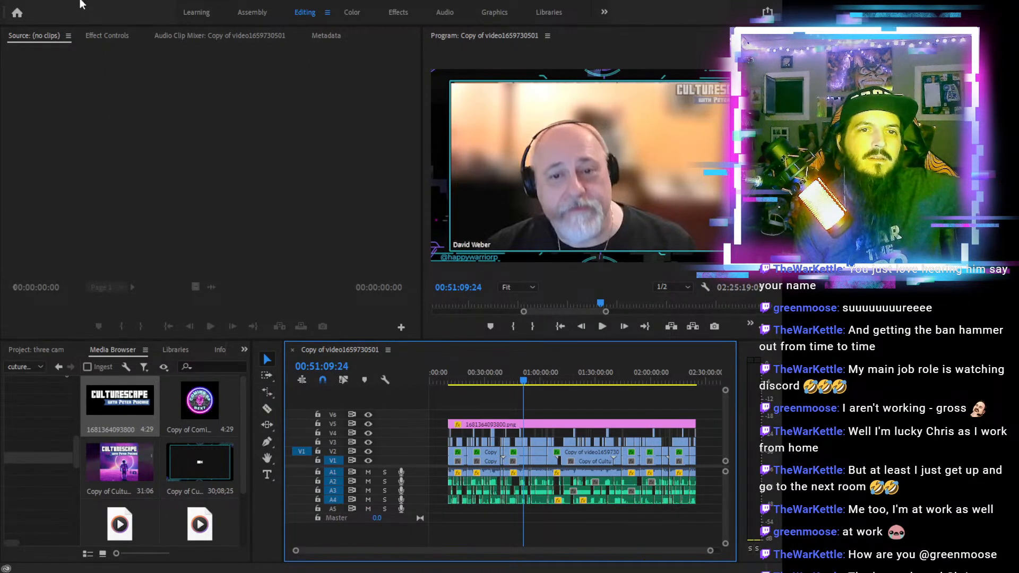
click(98, 40)
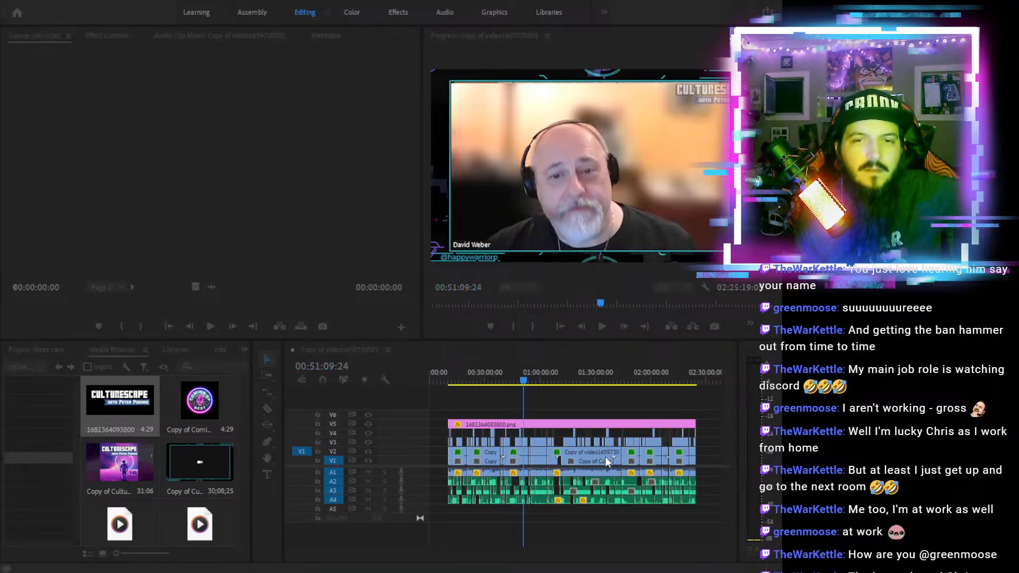